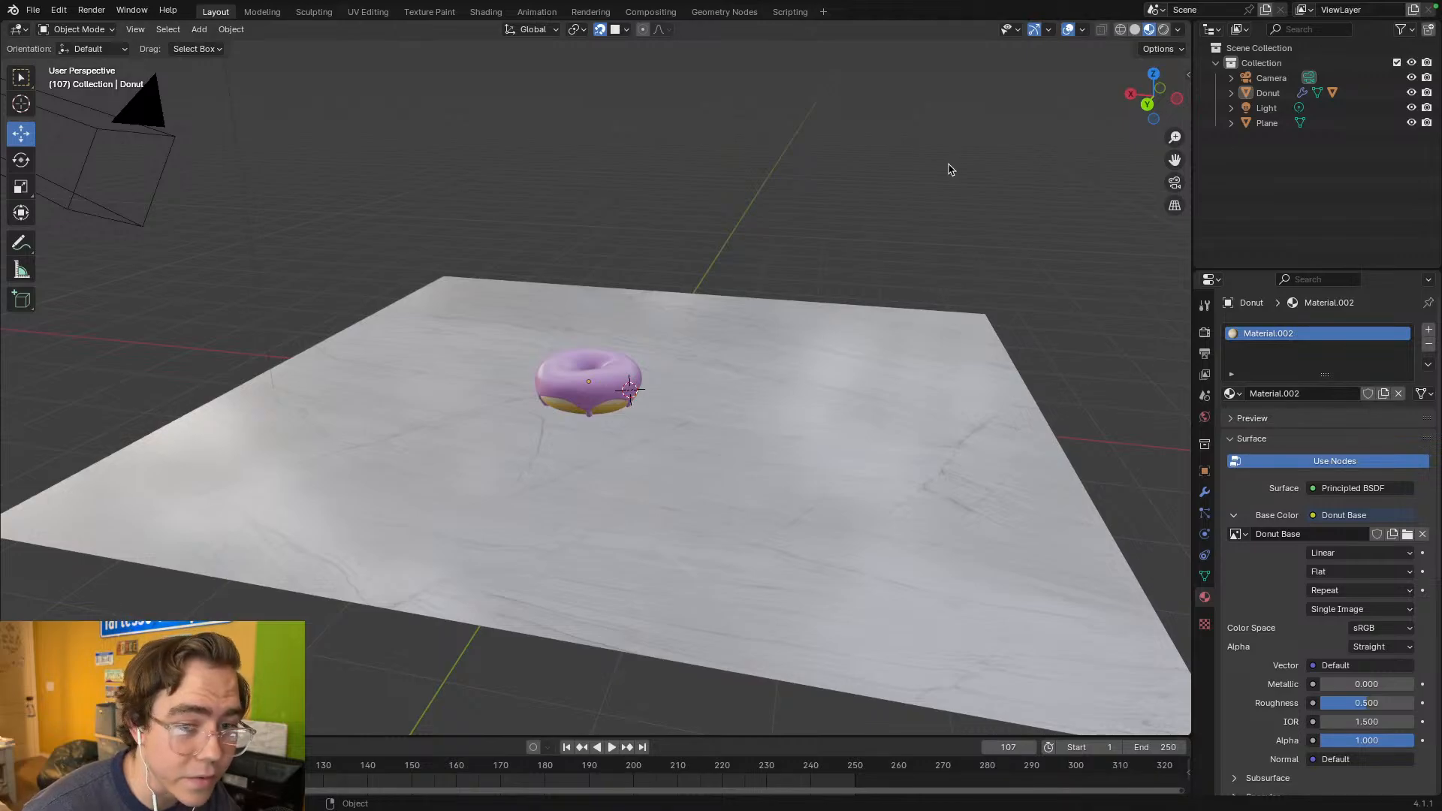
- Show the donut scene in rendered shading and examine its lighting and shadows from several angles
left_click(1163, 30)
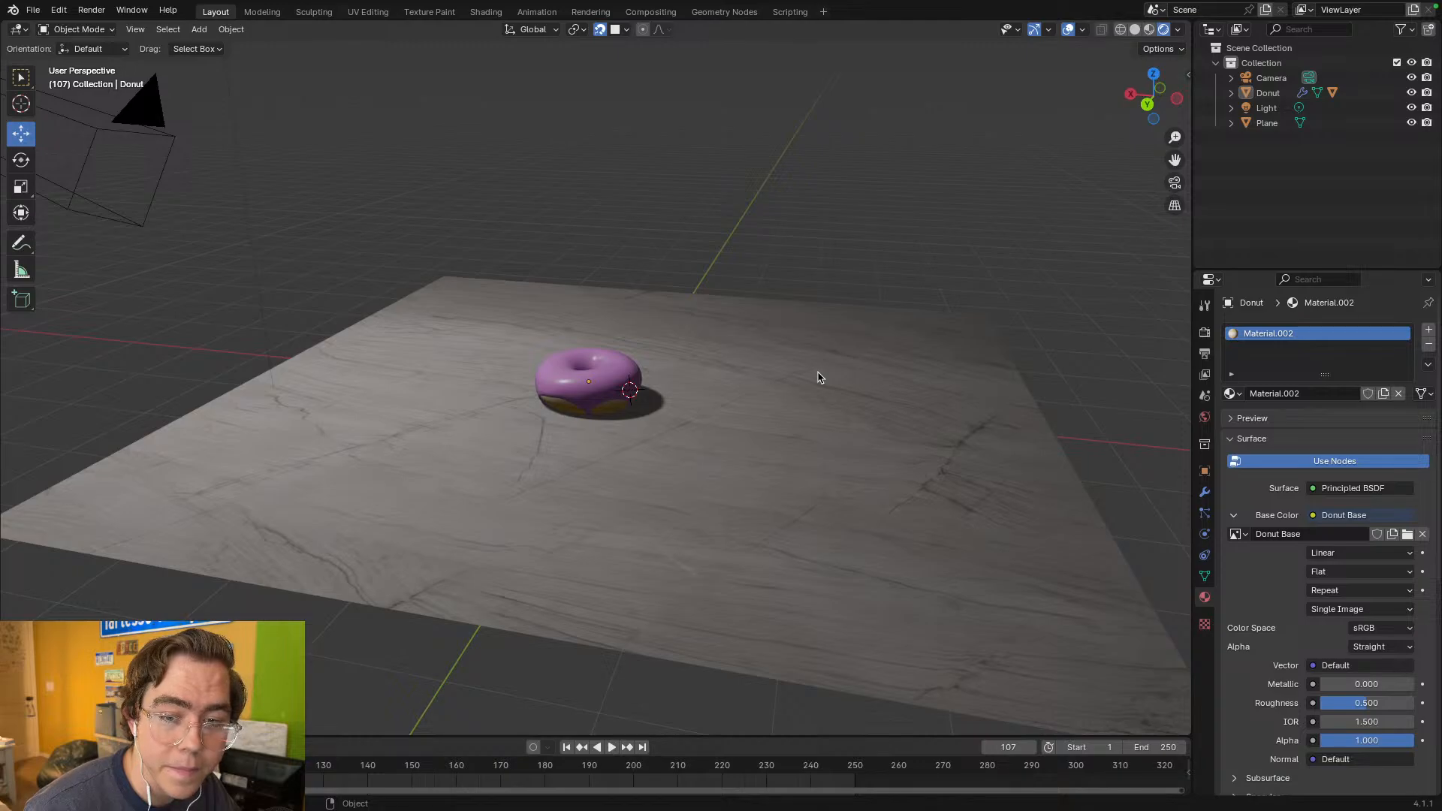
middle_click_drag(819, 377, 628, 418)
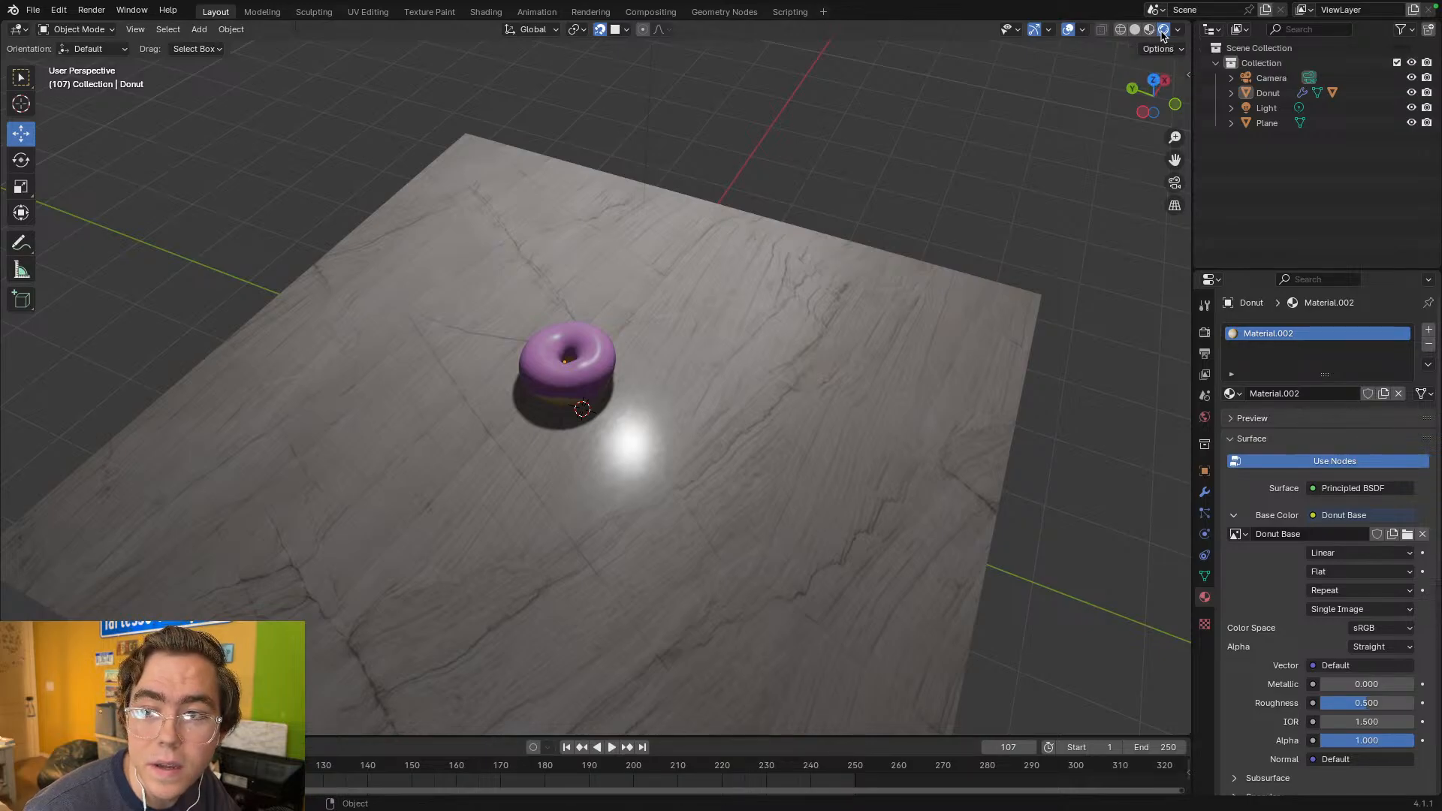
middle_click_drag(760, 158, 705, 237)
- Select the scene's point light and bring it into view above the donut and marble plane
left_click(1266, 108)
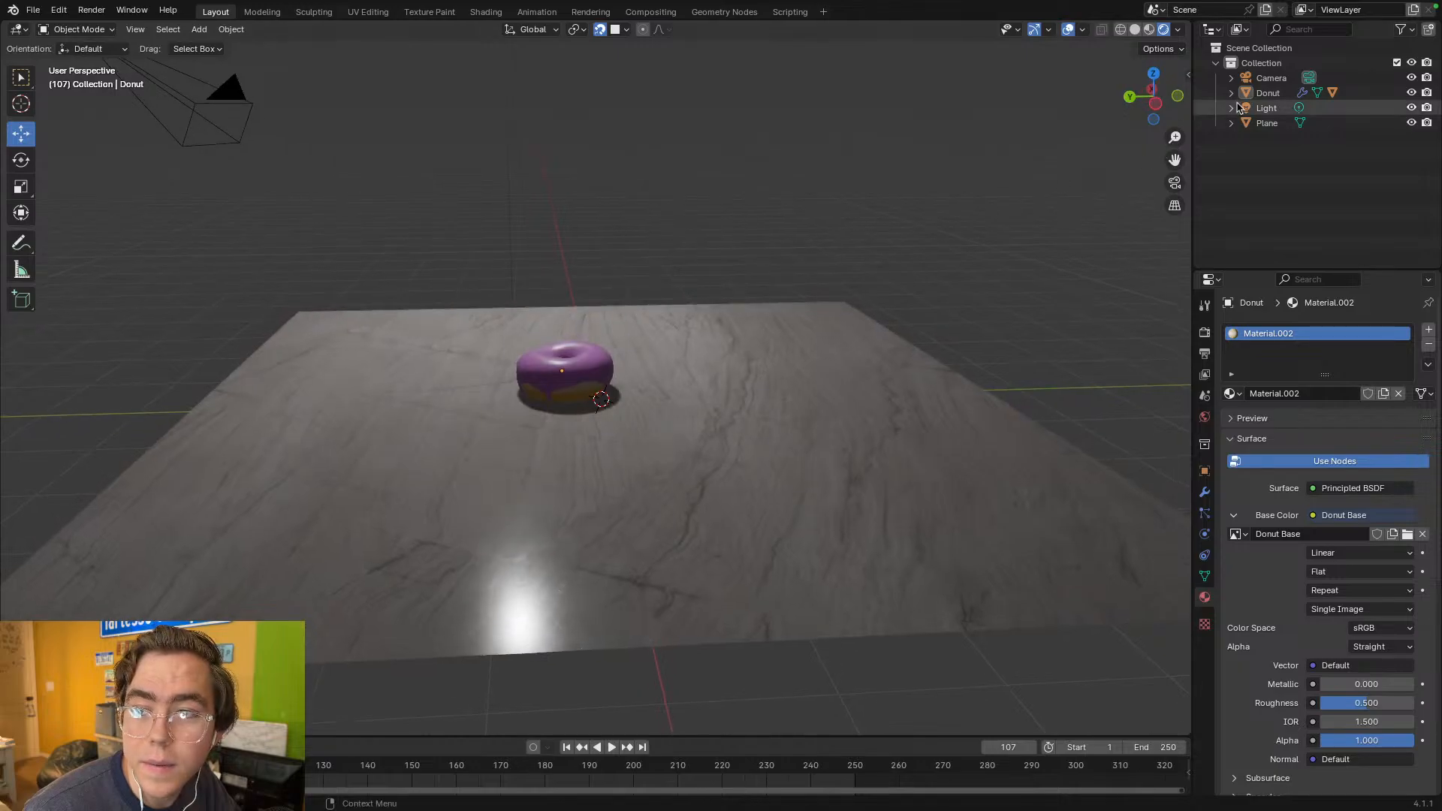
scroll(739, 383, "up", 1)
scroll(739, 384, "down", 6)
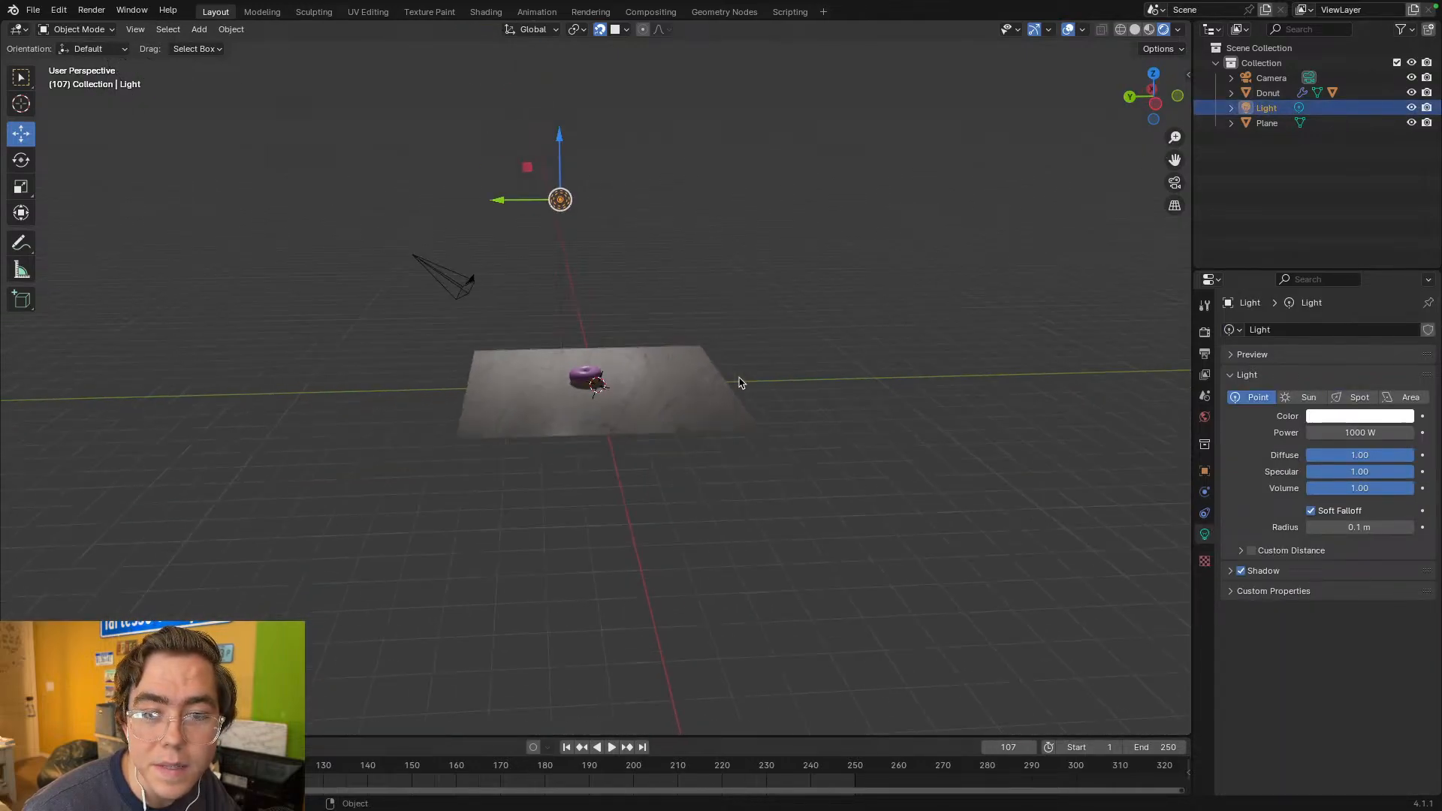
mouse_move(498, 202)
left_mouse_down()
mouse_move(347, 201)
mouse_move(496, 202)
left_mouse_up()
- Switch the viewport to Material Preview shading and examine the donut on the plane from above and from the side
left_click(1148, 32)
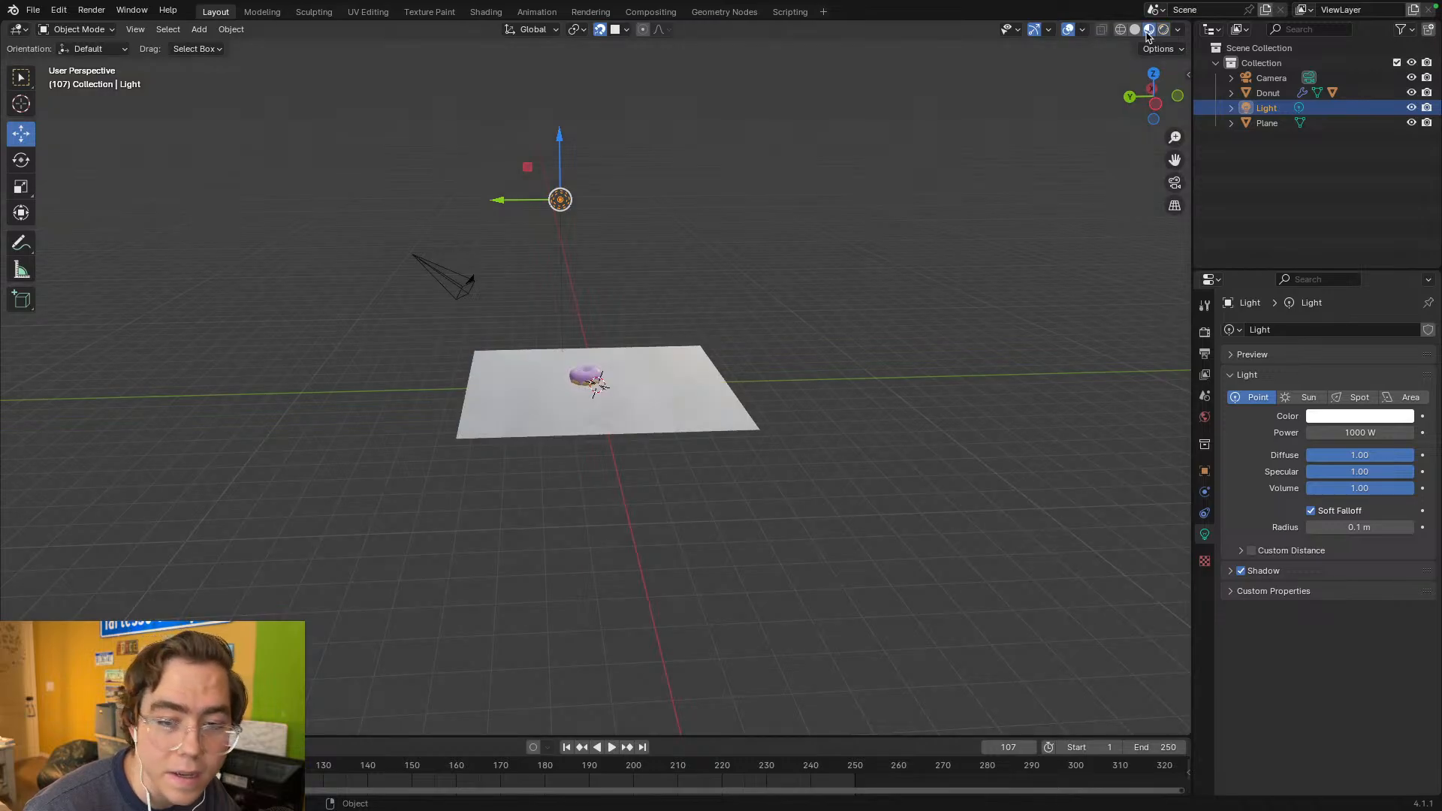
middle_click_drag(830, 267, 788, 383)
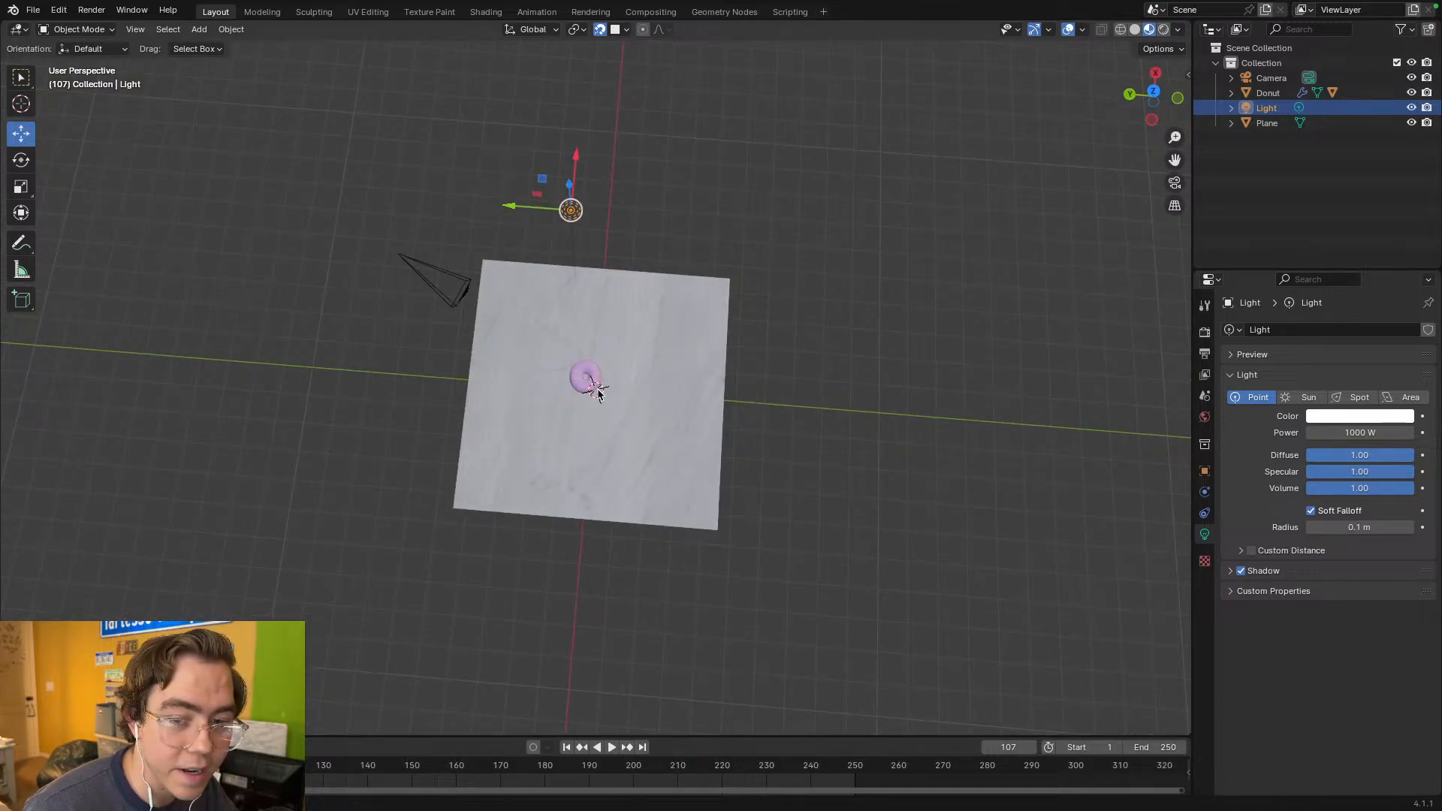
scroll(599, 393, "up", 3)
mouse_move(599, 393)
middle_mouse_down()
mouse_move(673, 393)
mouse_move(831, 286)
mouse_move(779, 286)
mouse_move(811, 250)
mouse_move(818, 335)
mouse_move(766, 341)
mouse_move(781, 293)
middle_mouse_up()
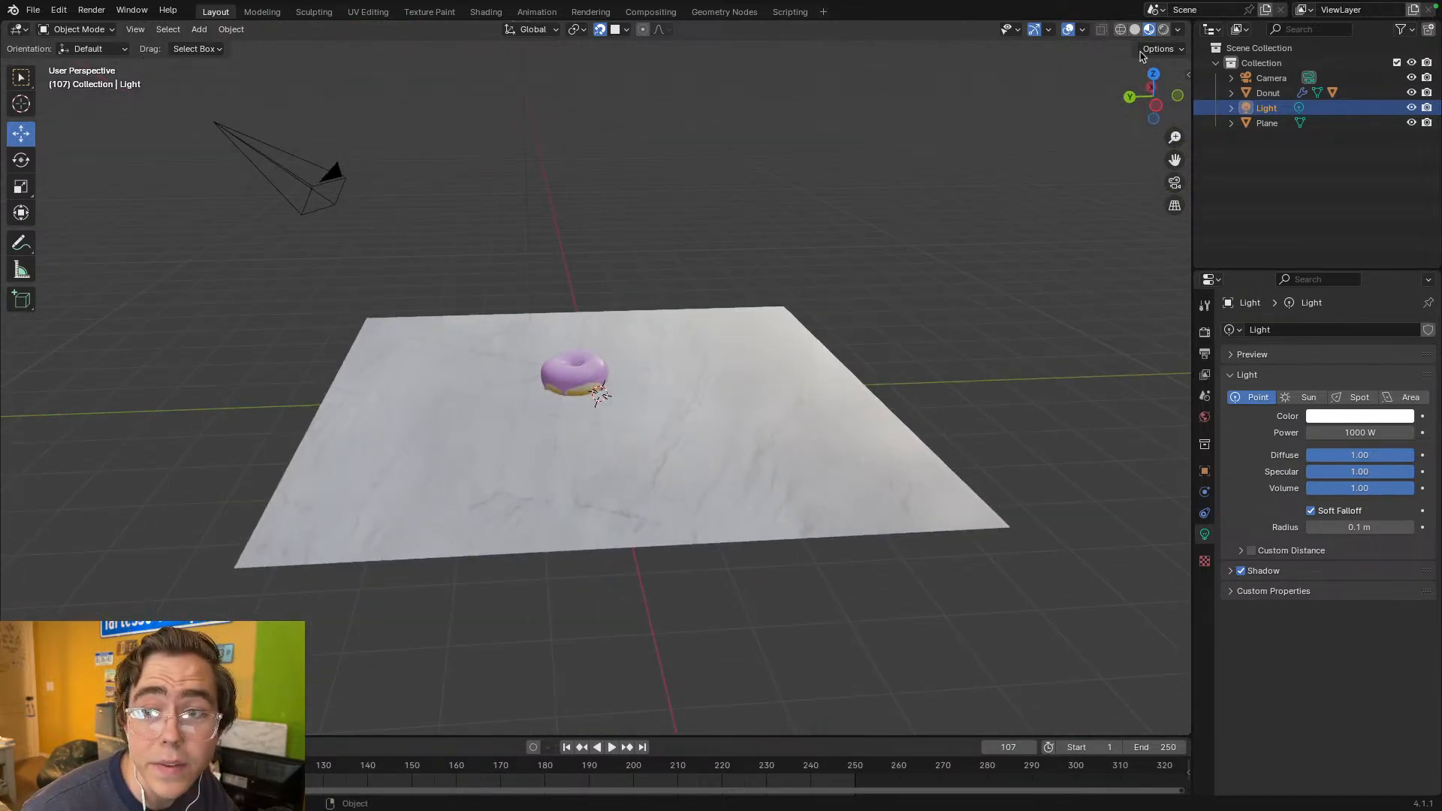
- Return the viewport to rendered shading and examine how the point light falls on the donut and marble plane
left_click(1164, 29)
scroll(646, 338, "down", 5)
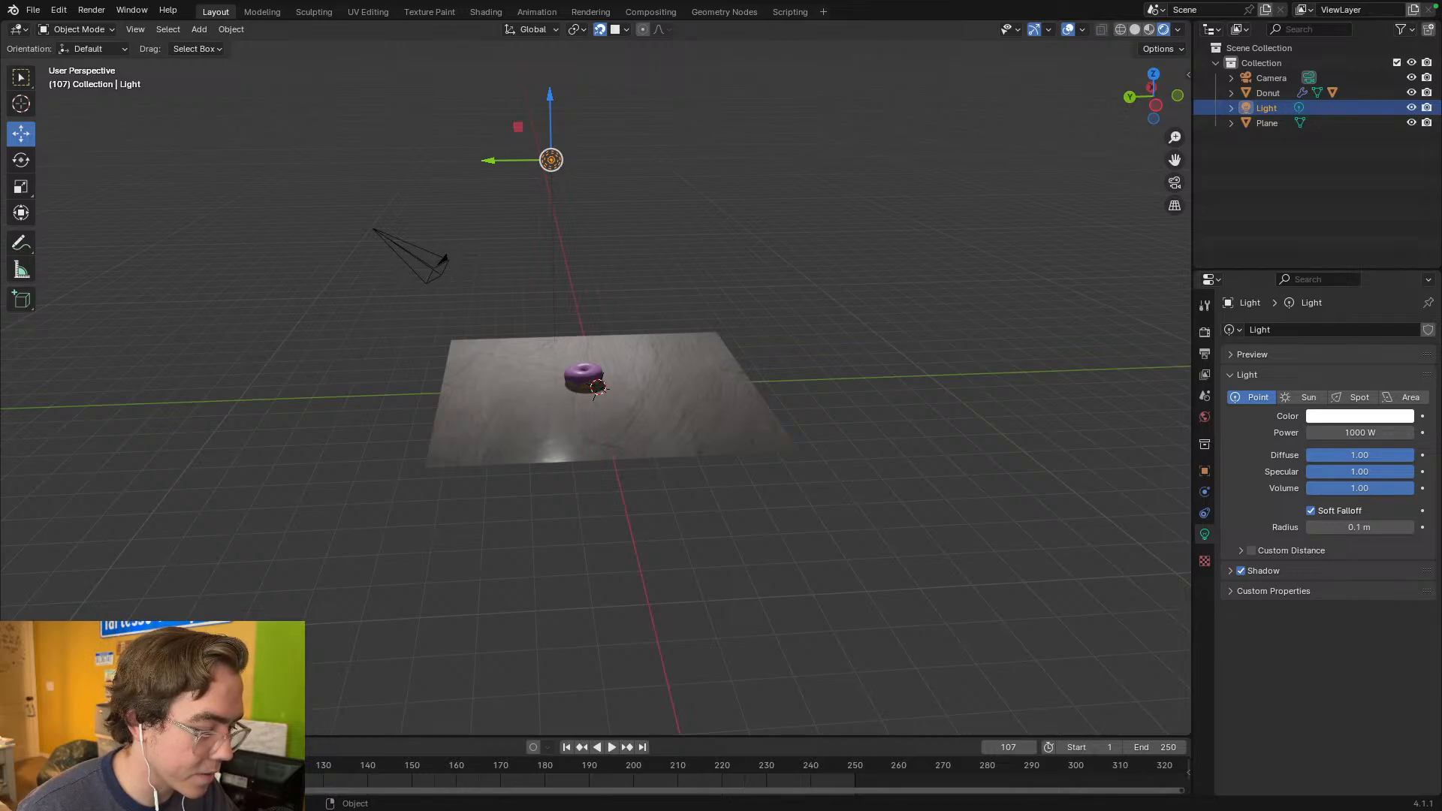
scroll(586, 387, "up", 5)
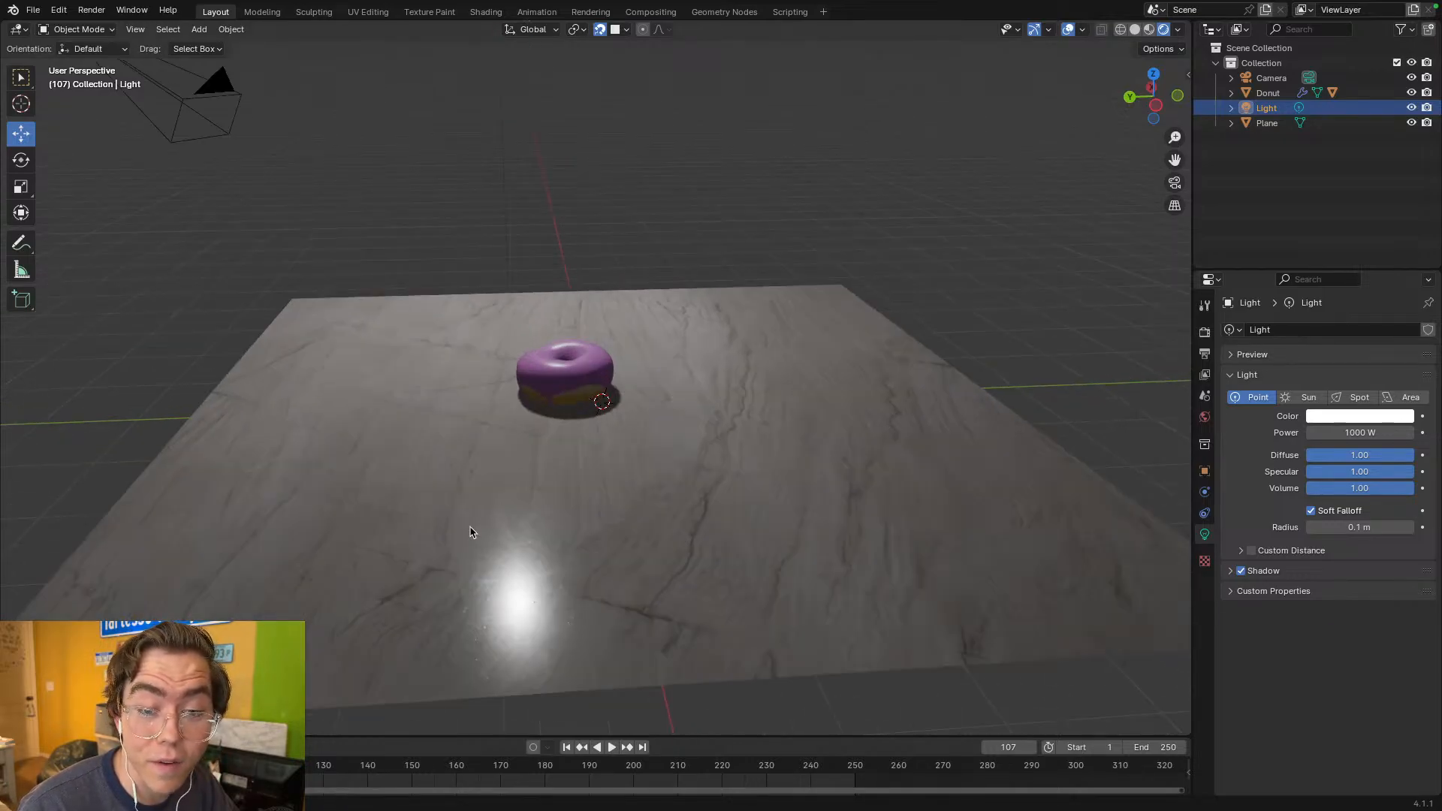
middle_click_drag(470, 532, 608, 564)
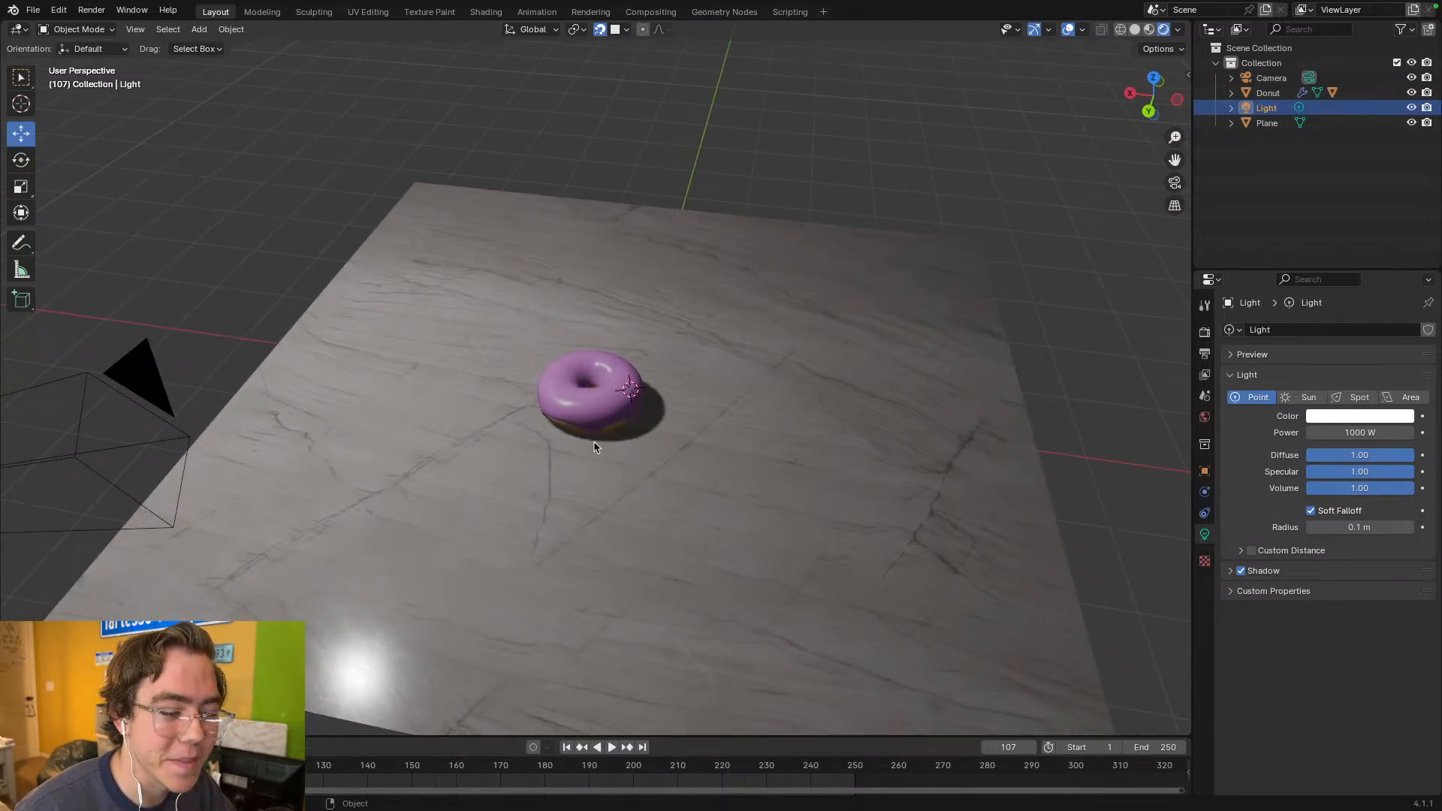
- Switch to Chrome, enlarge its window and compare the Part 6: Geometry Nodes tutorial's donut with the Blender scene
key("ctrl+Left")
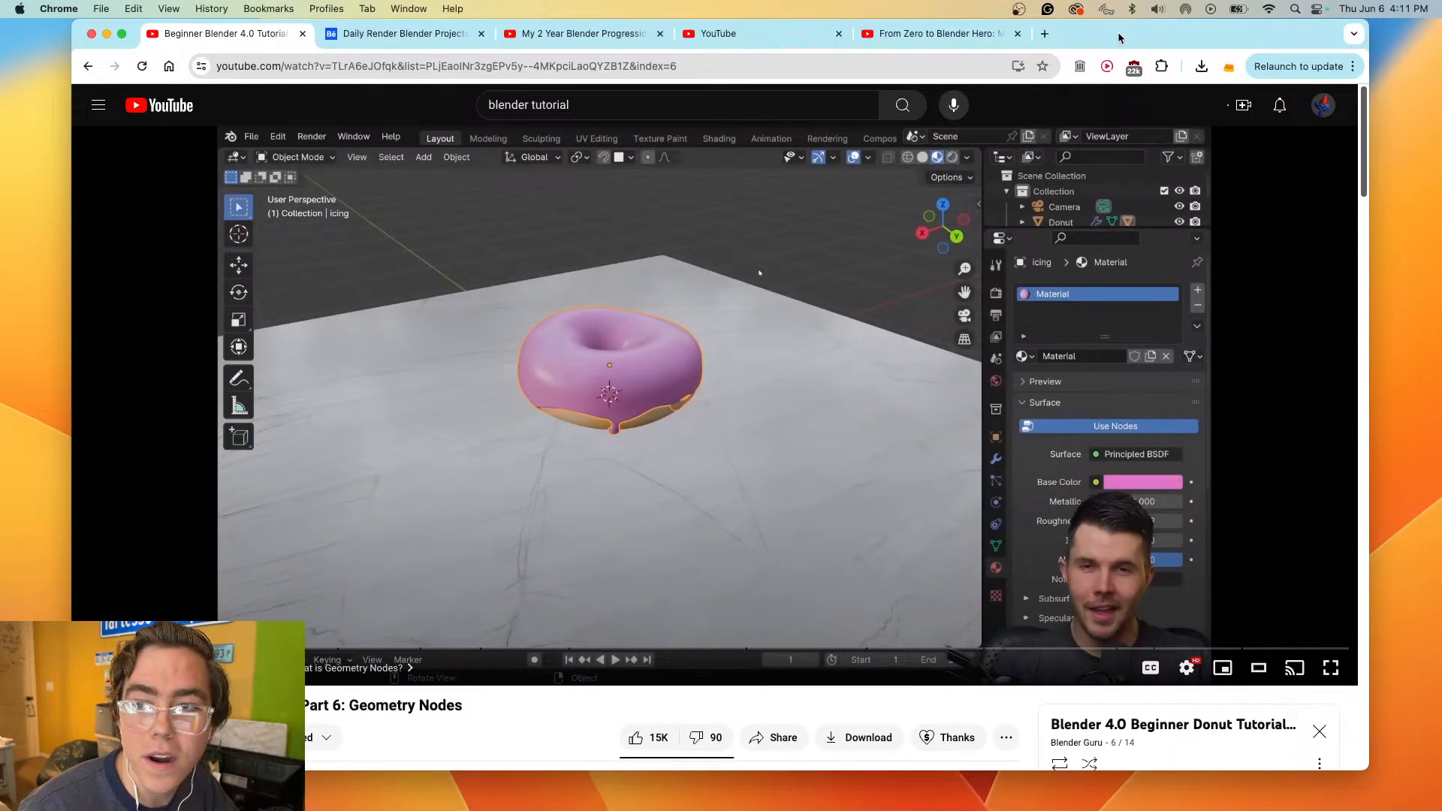
double_click(1119, 38)
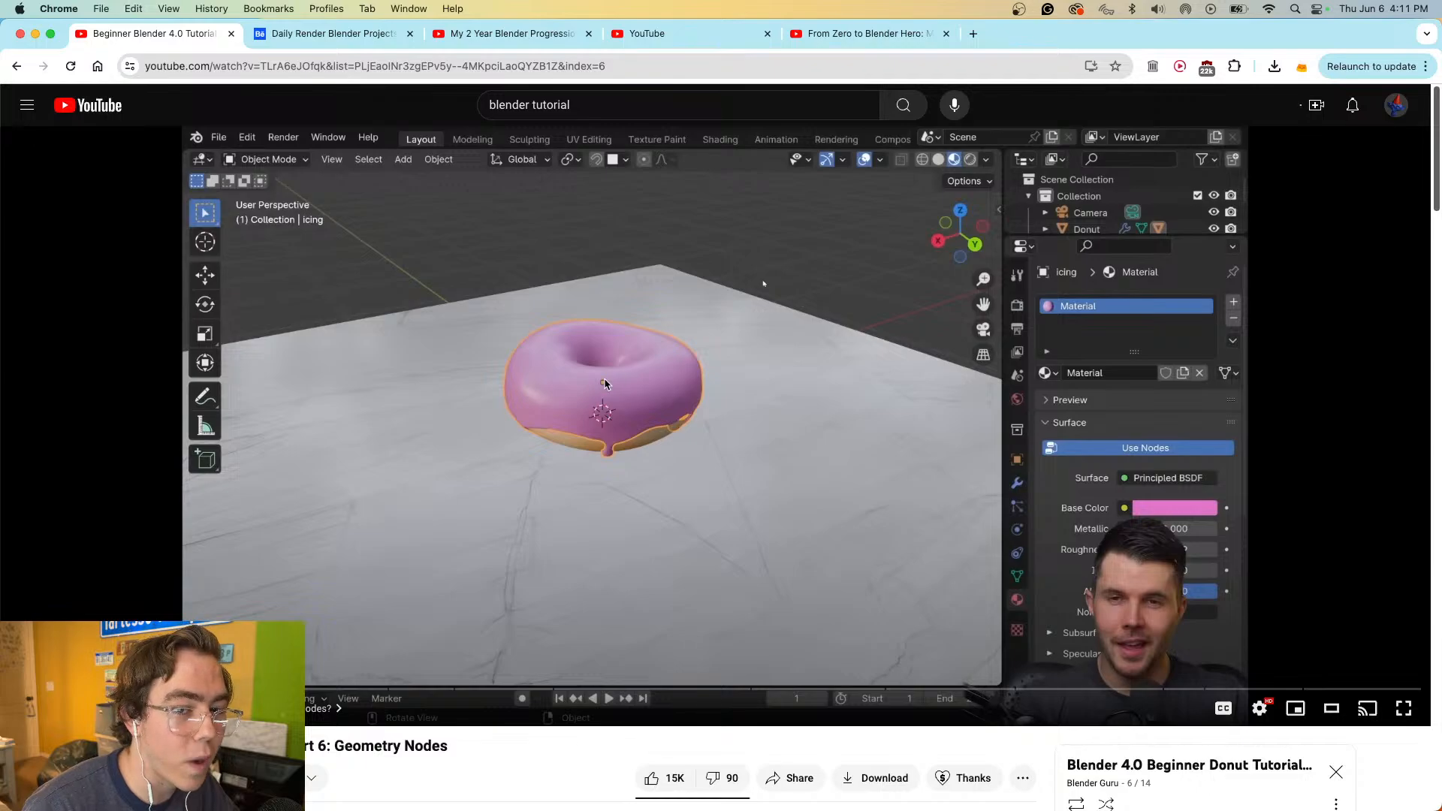
key("ctrl+Right")
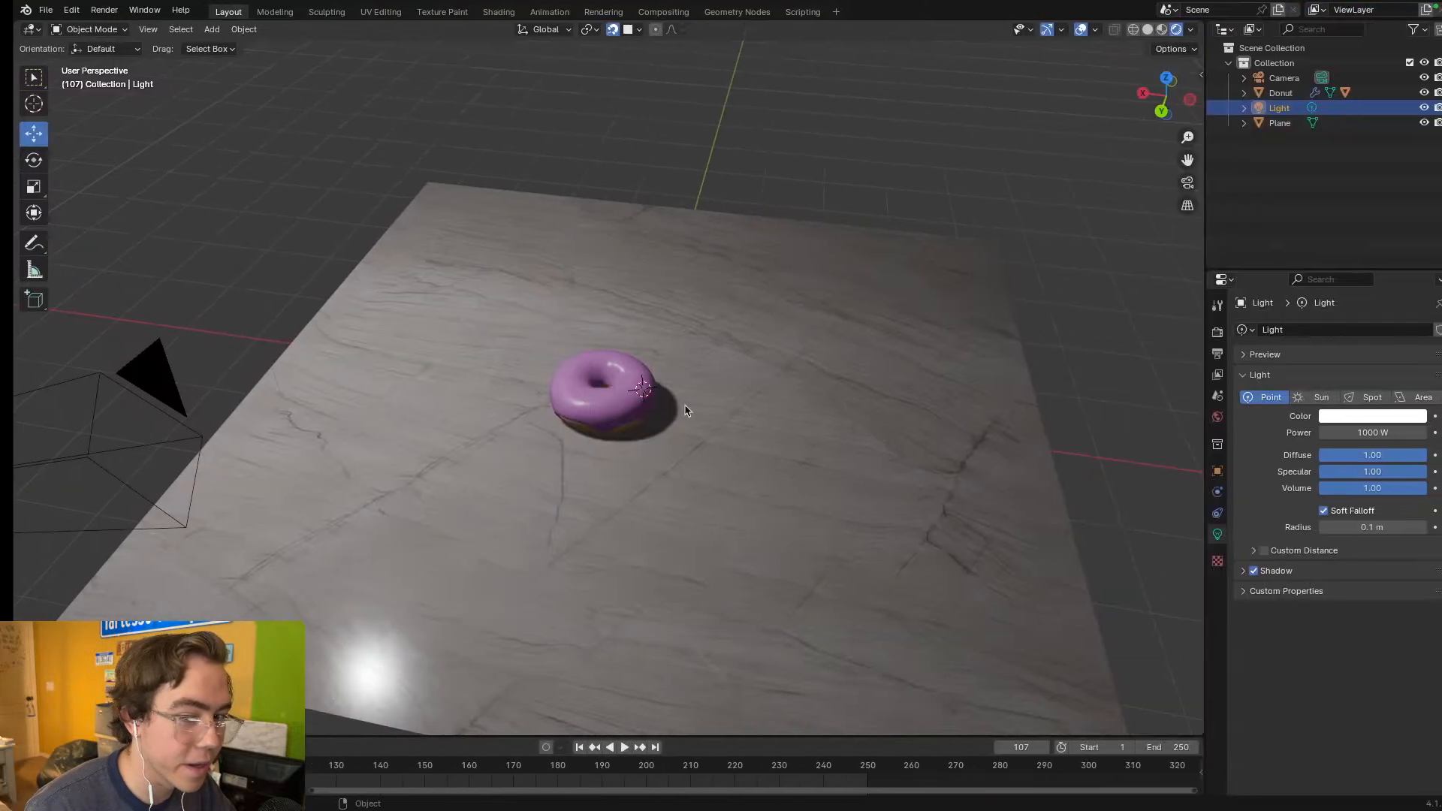
middle_click_drag(709, 416, 627, 445)
key("ctrl+Left")
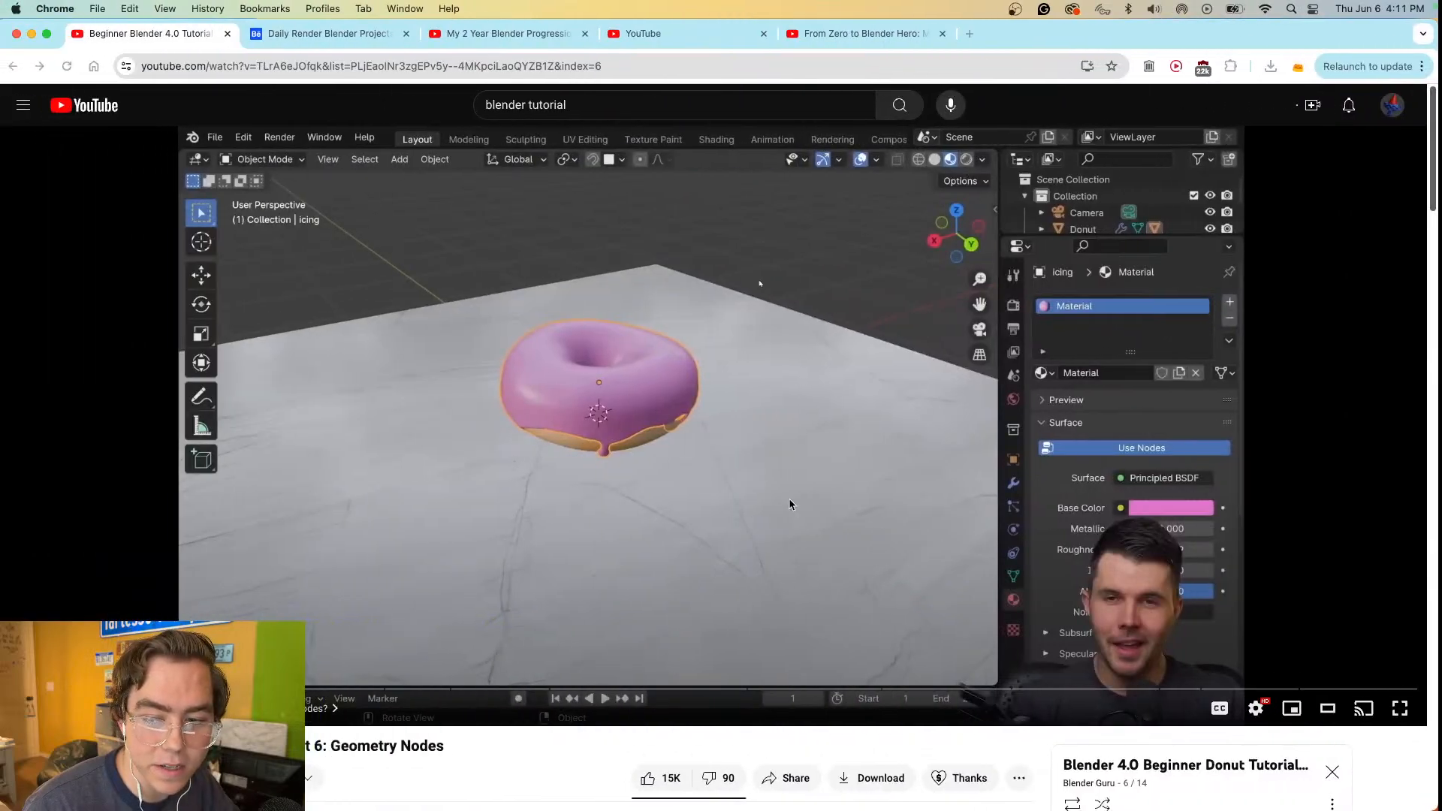
- Open Part 14: Finale! from the donut tutorial playlist in a new browser tab and pause the video
scroll(841, 528, "down", 5)
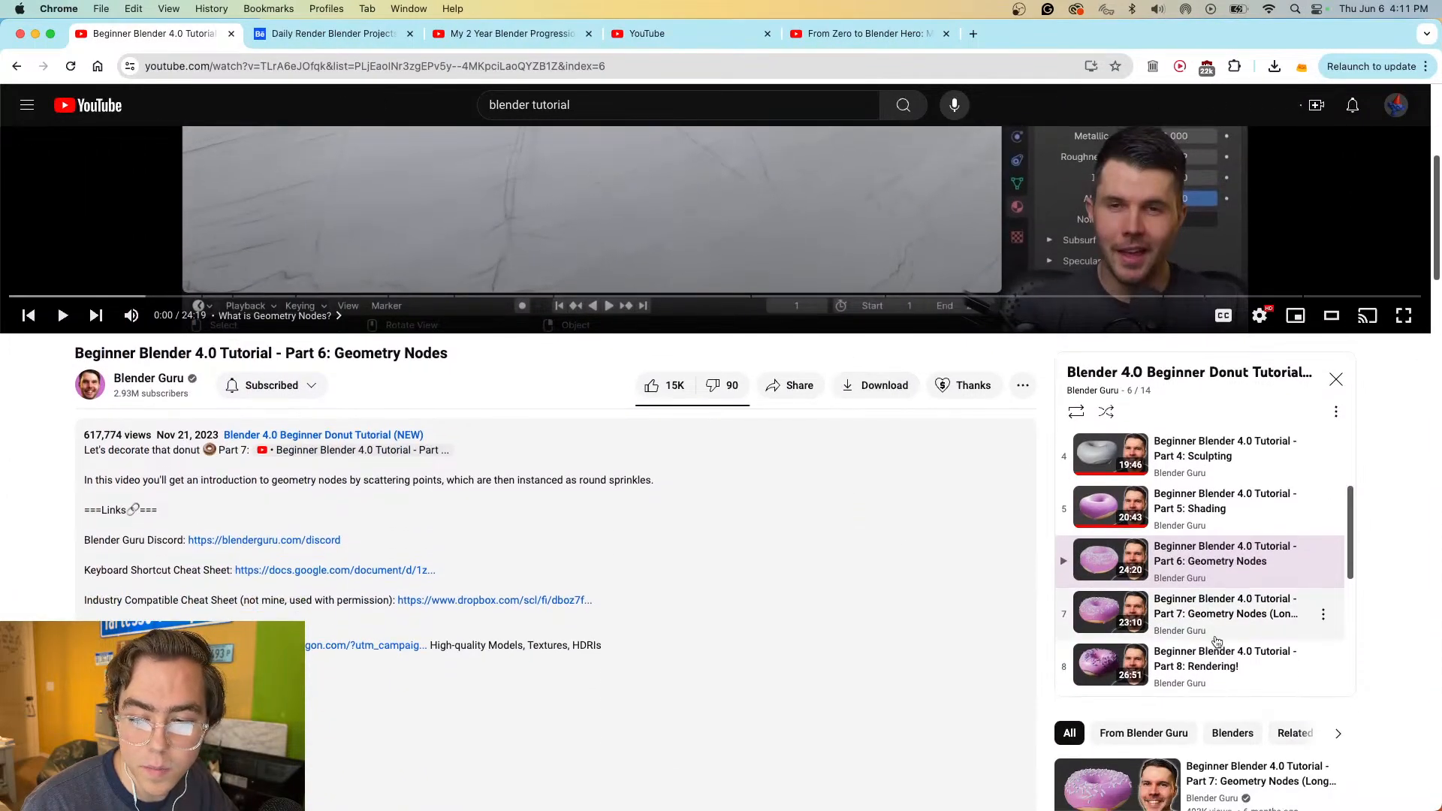
scroll(1216, 639, "down", 2)
scroll(1217, 640, "down", 4)
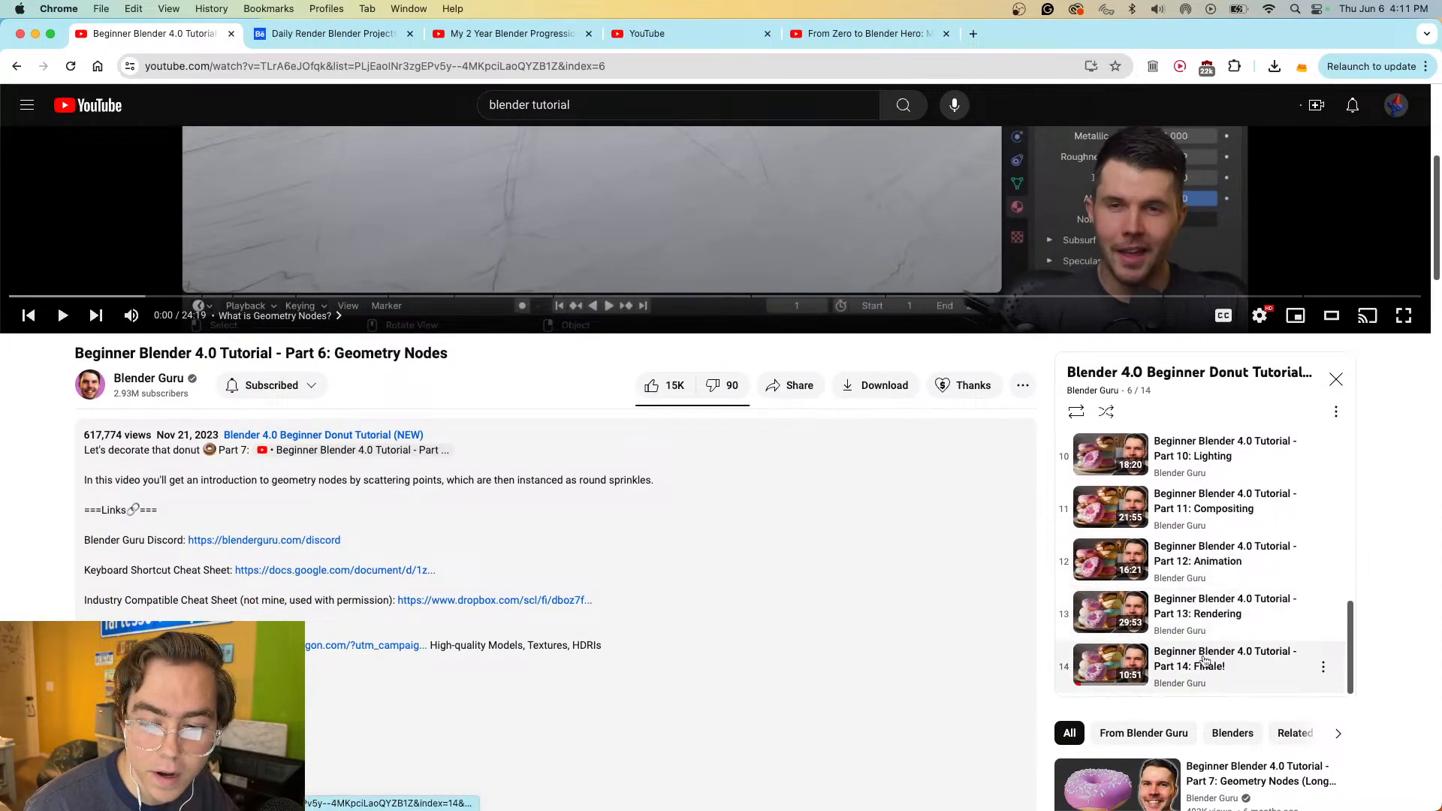
left_click(1202, 655, "super")
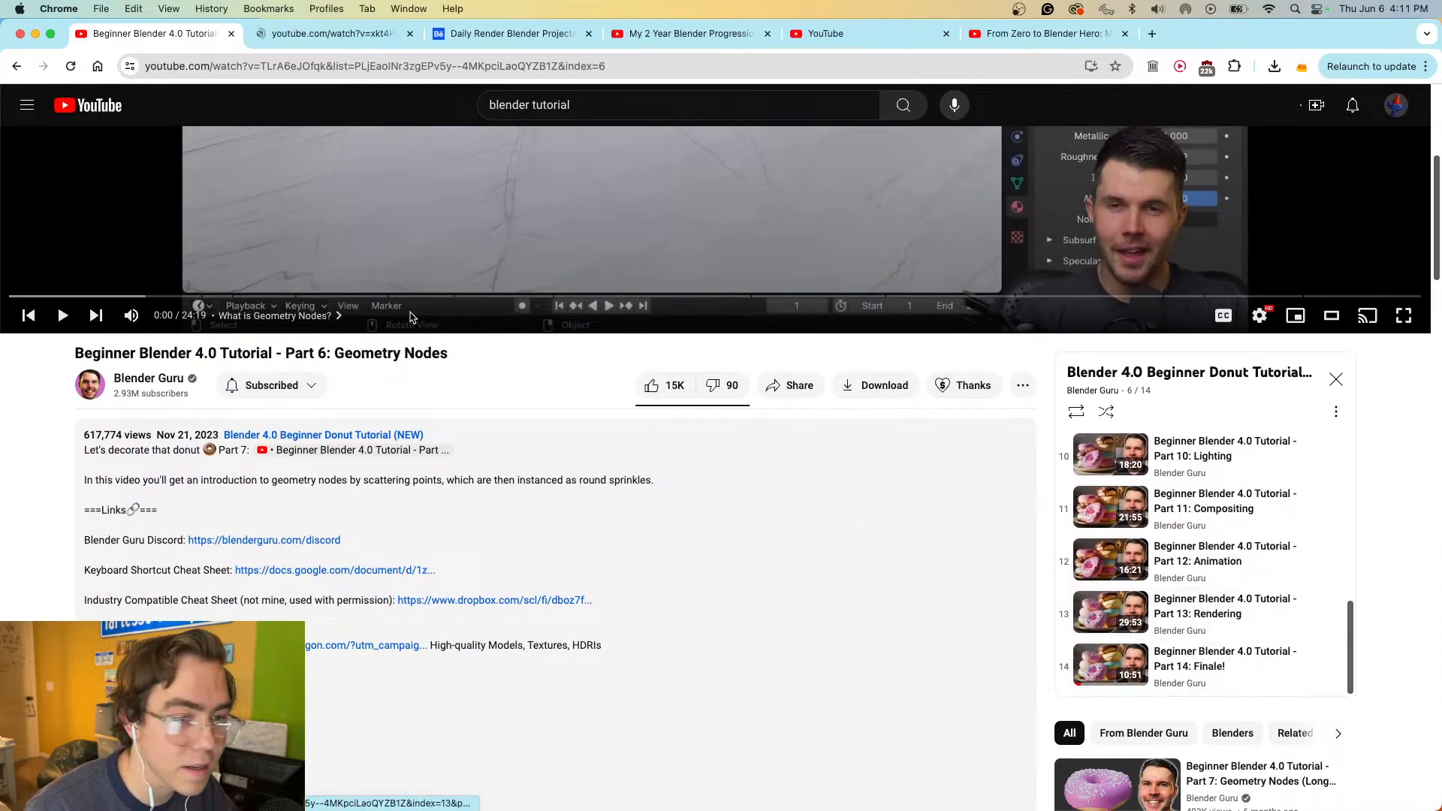
left_click(345, 34)
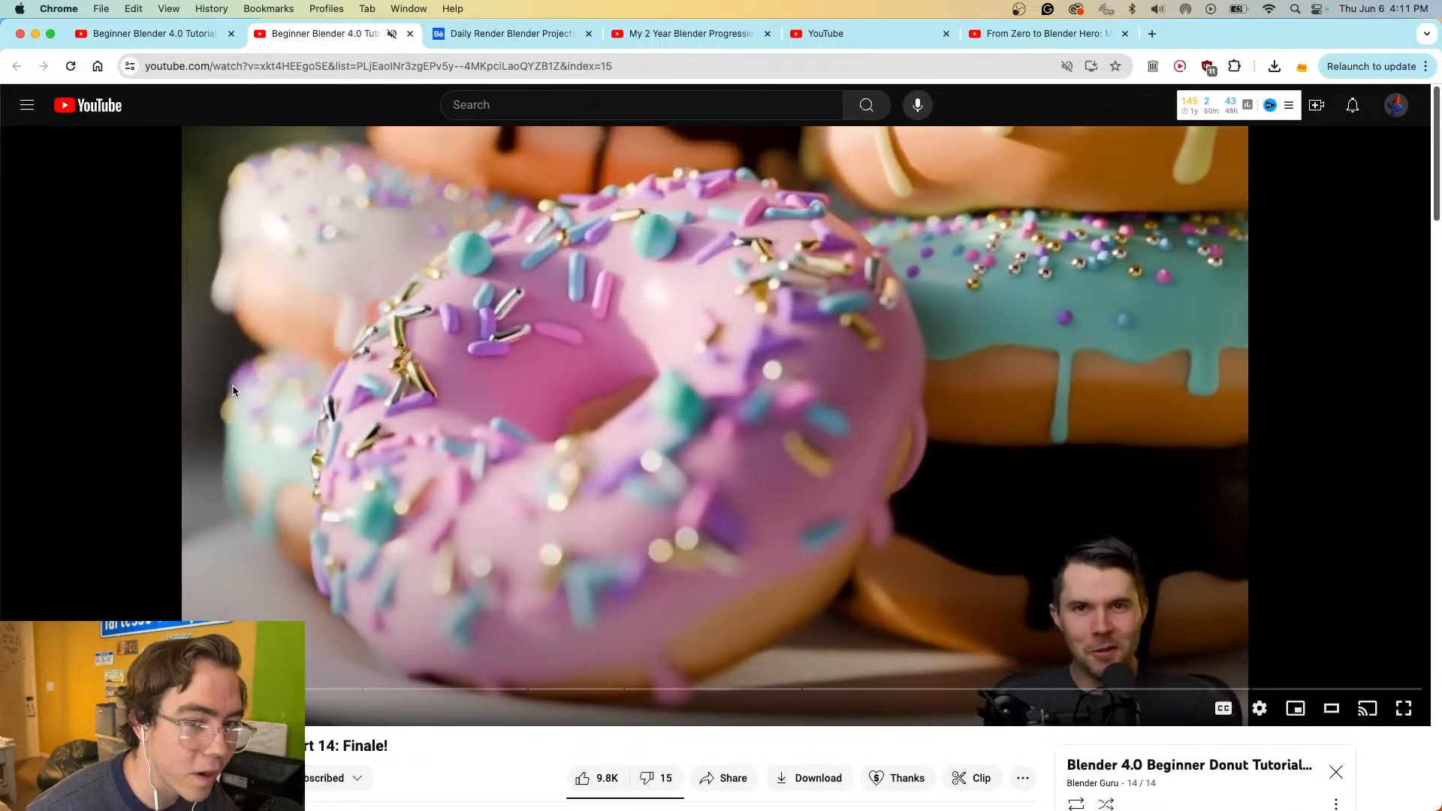
left_click(233, 389)
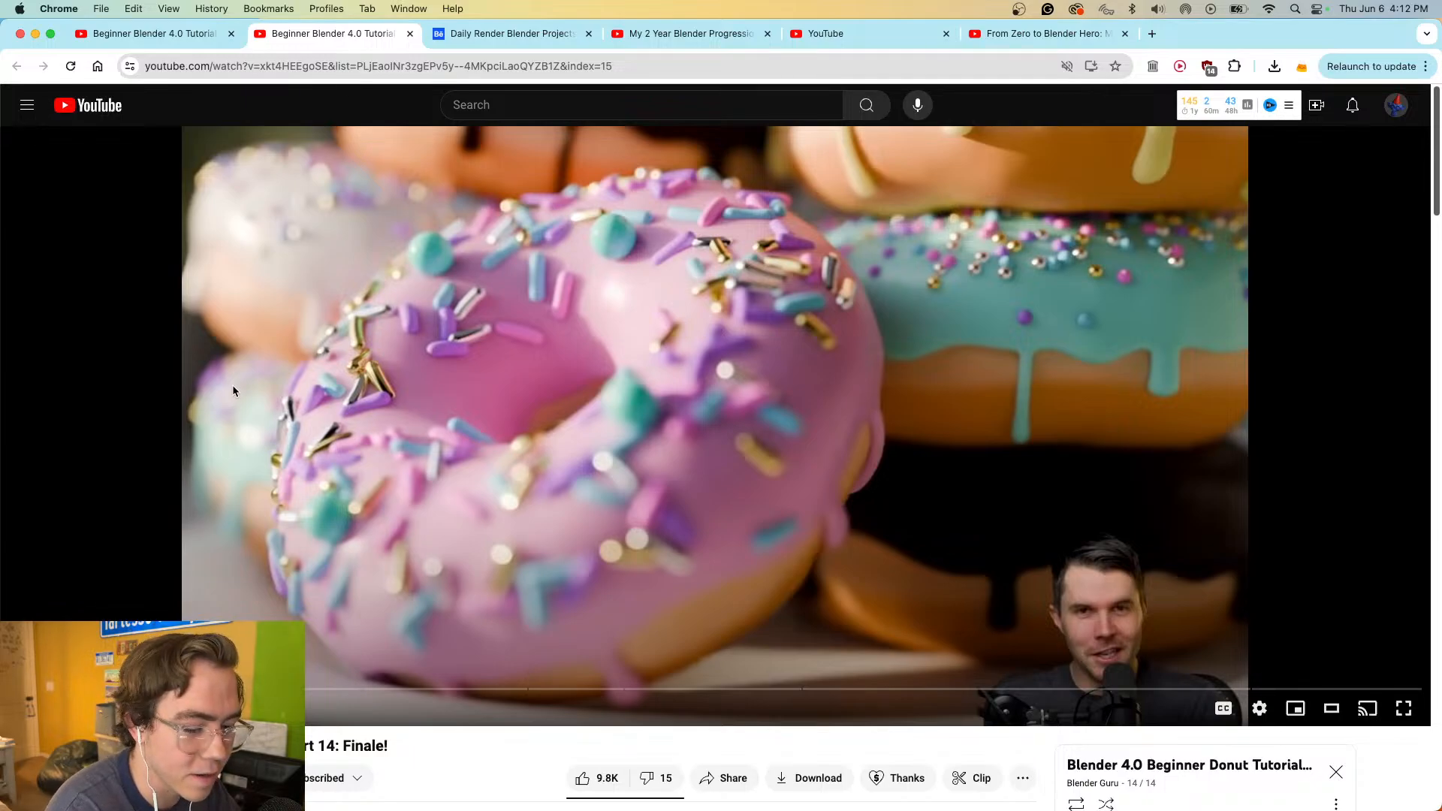
scroll(232, 385, "down", 3)
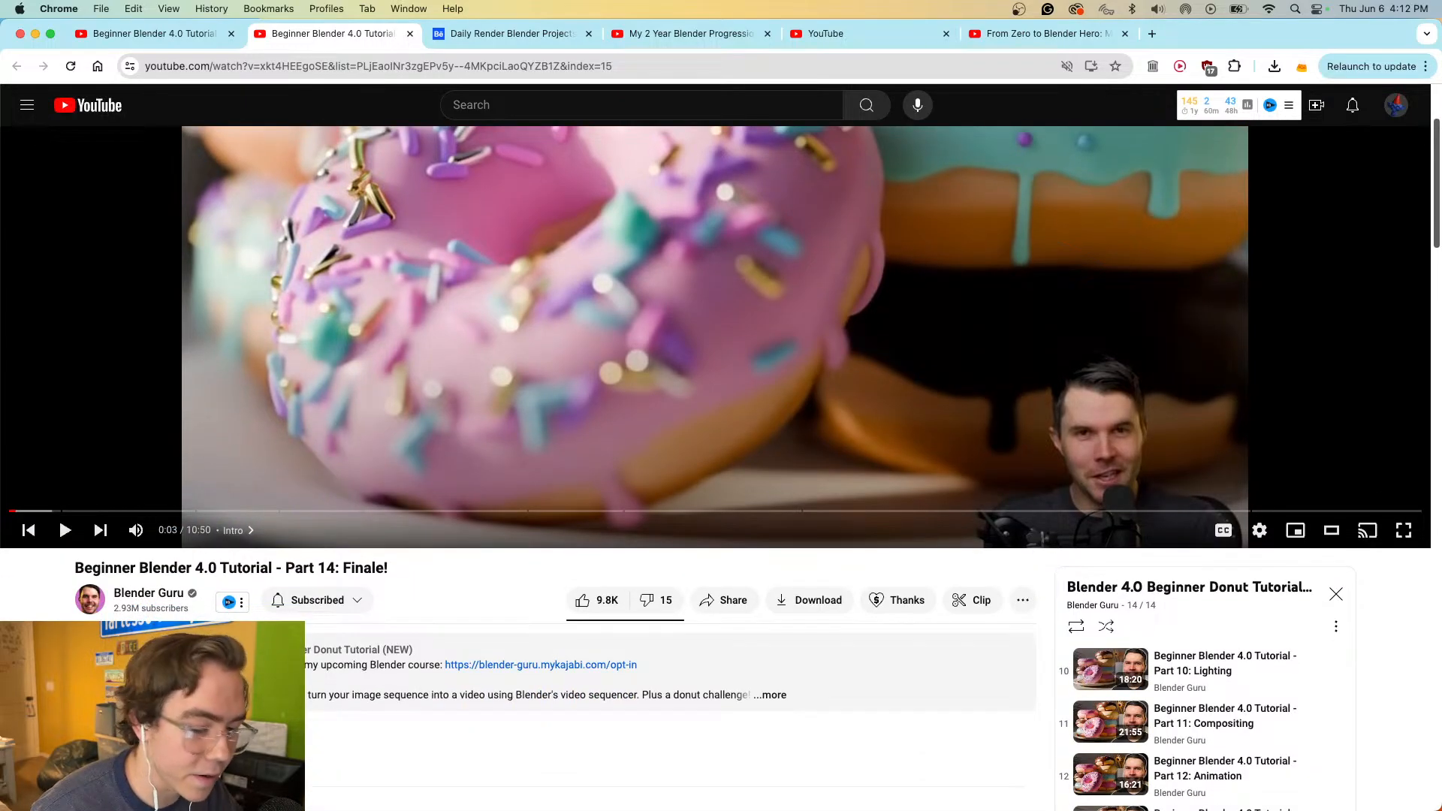
scroll(973, 736, "down", 2)
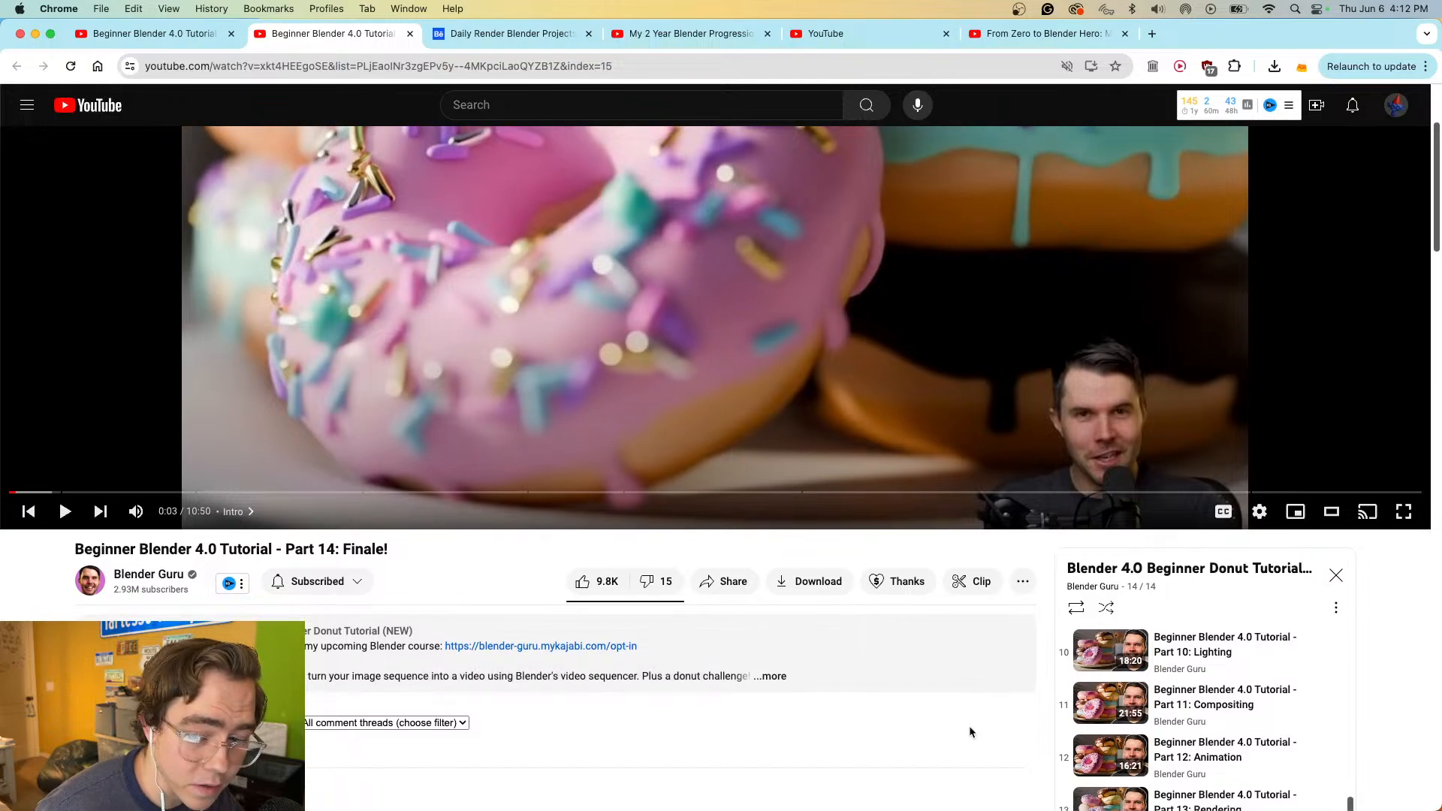
scroll(1130, 653, "up", 6)
scroll(975, 650, "up", 4)
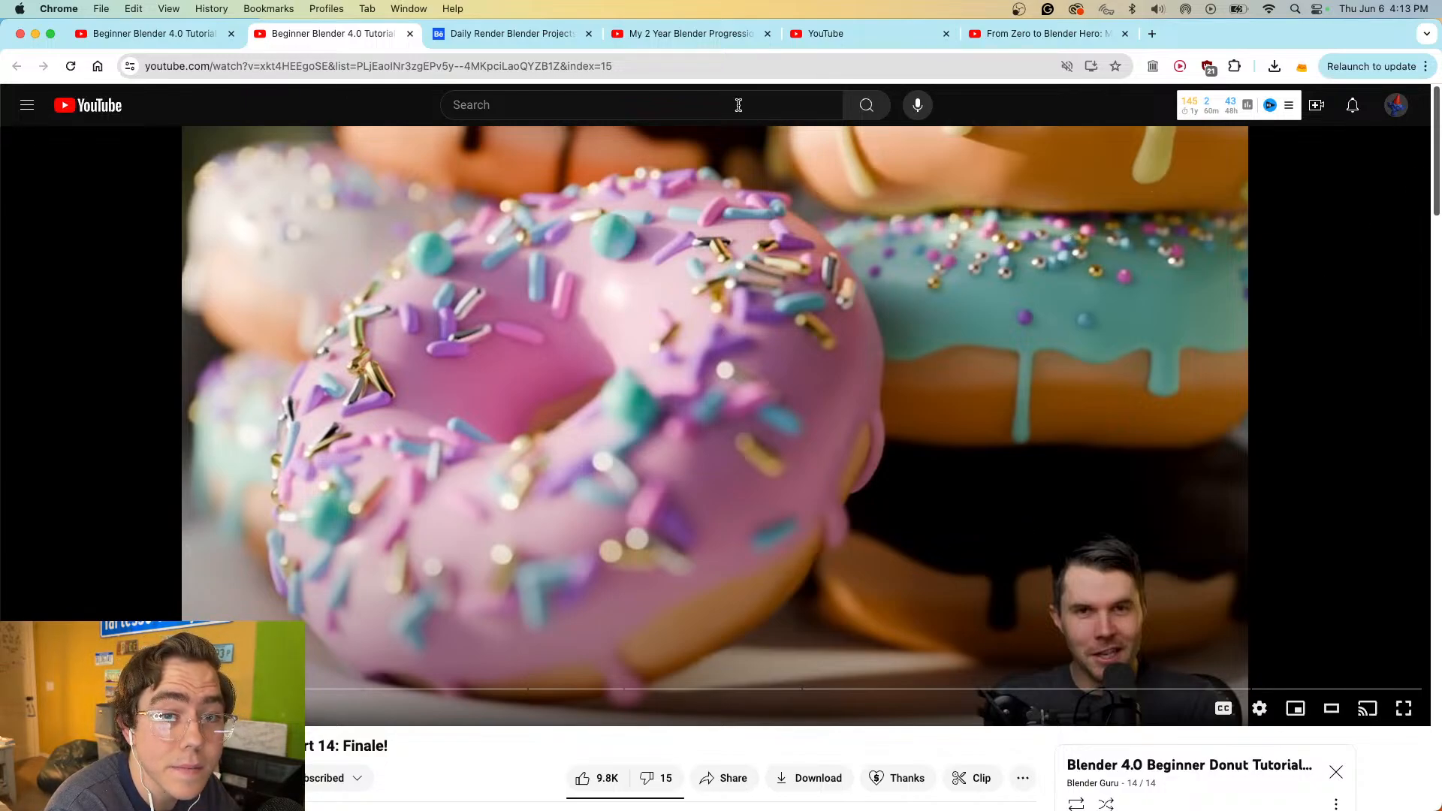
- Look through the Behance search results for "daily render blender" for examples of 3D render projects
left_click(509, 34)
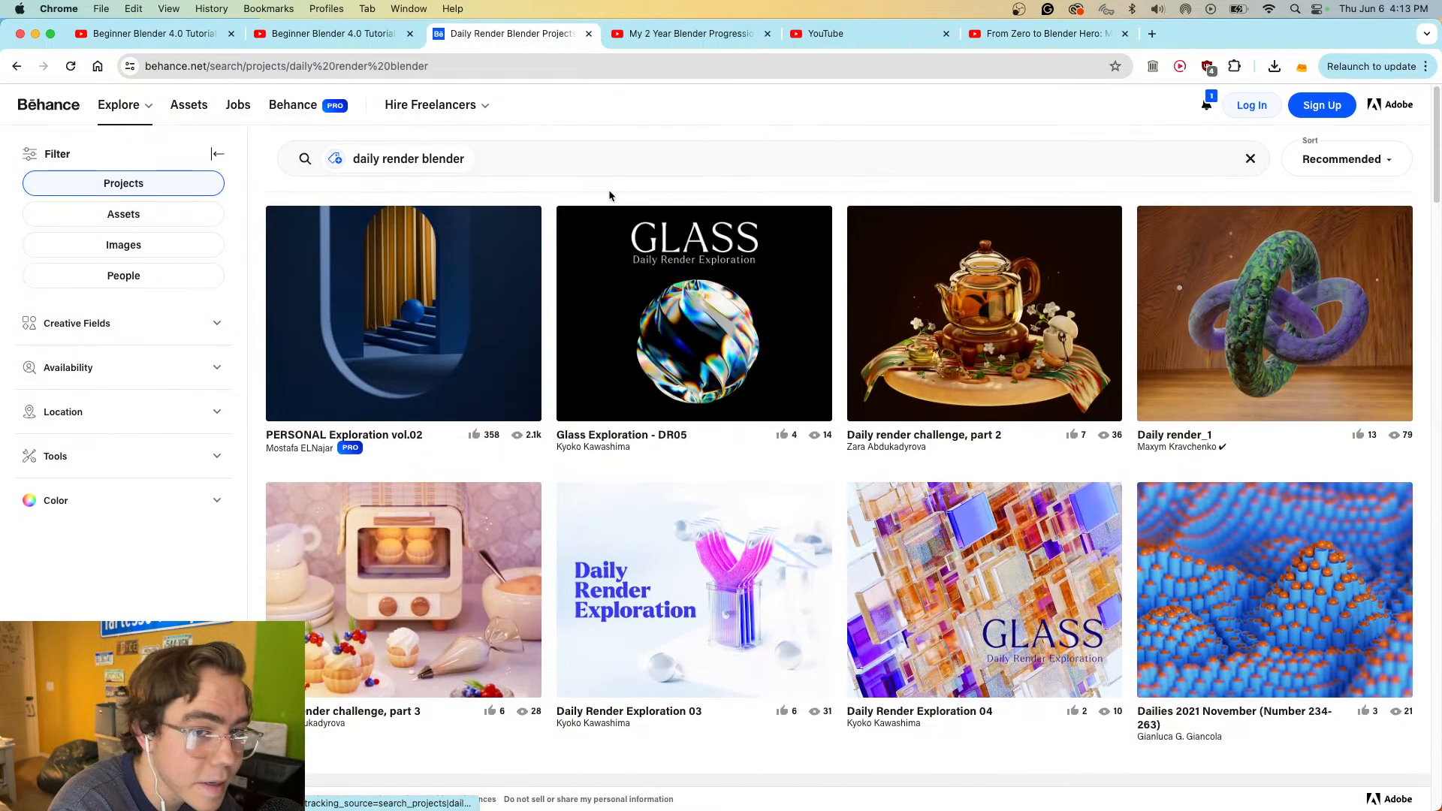
scroll(549, 279, "down", 6)
scroll(549, 280, "down", 5)
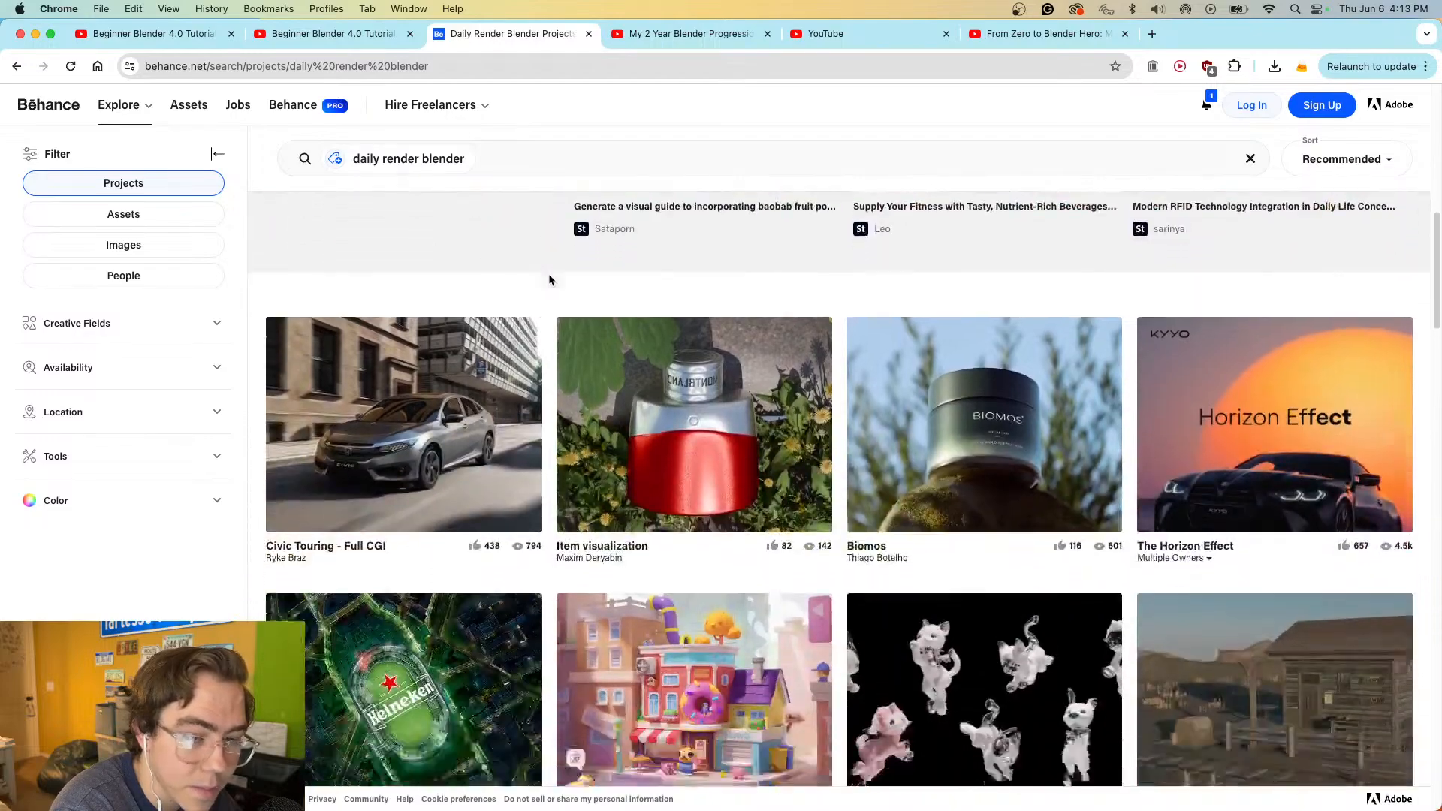
scroll(545, 288, "down", 2)
scroll(545, 287, "down", 5)
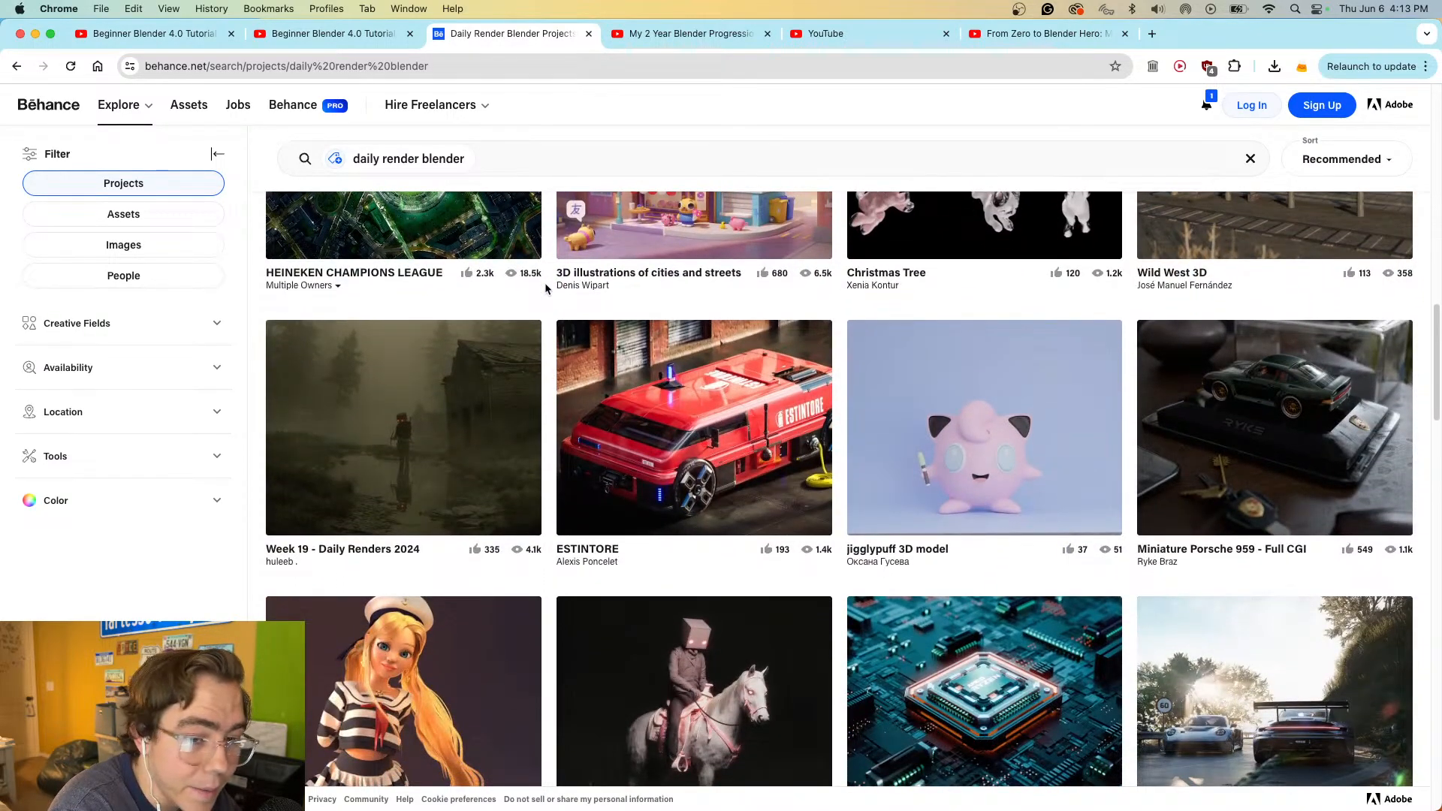
scroll(545, 287, "down", 4)
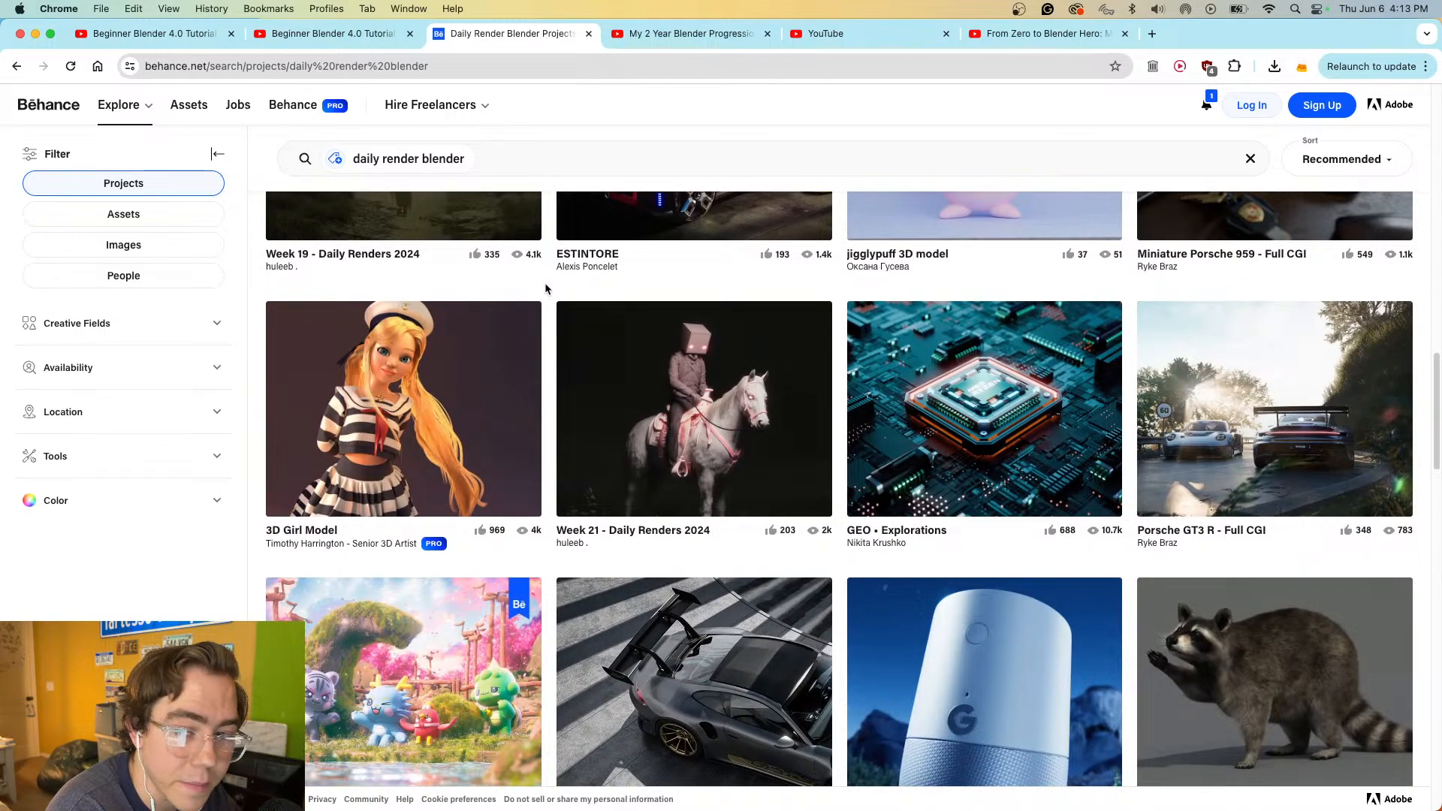
scroll(546, 288, "down", 10)
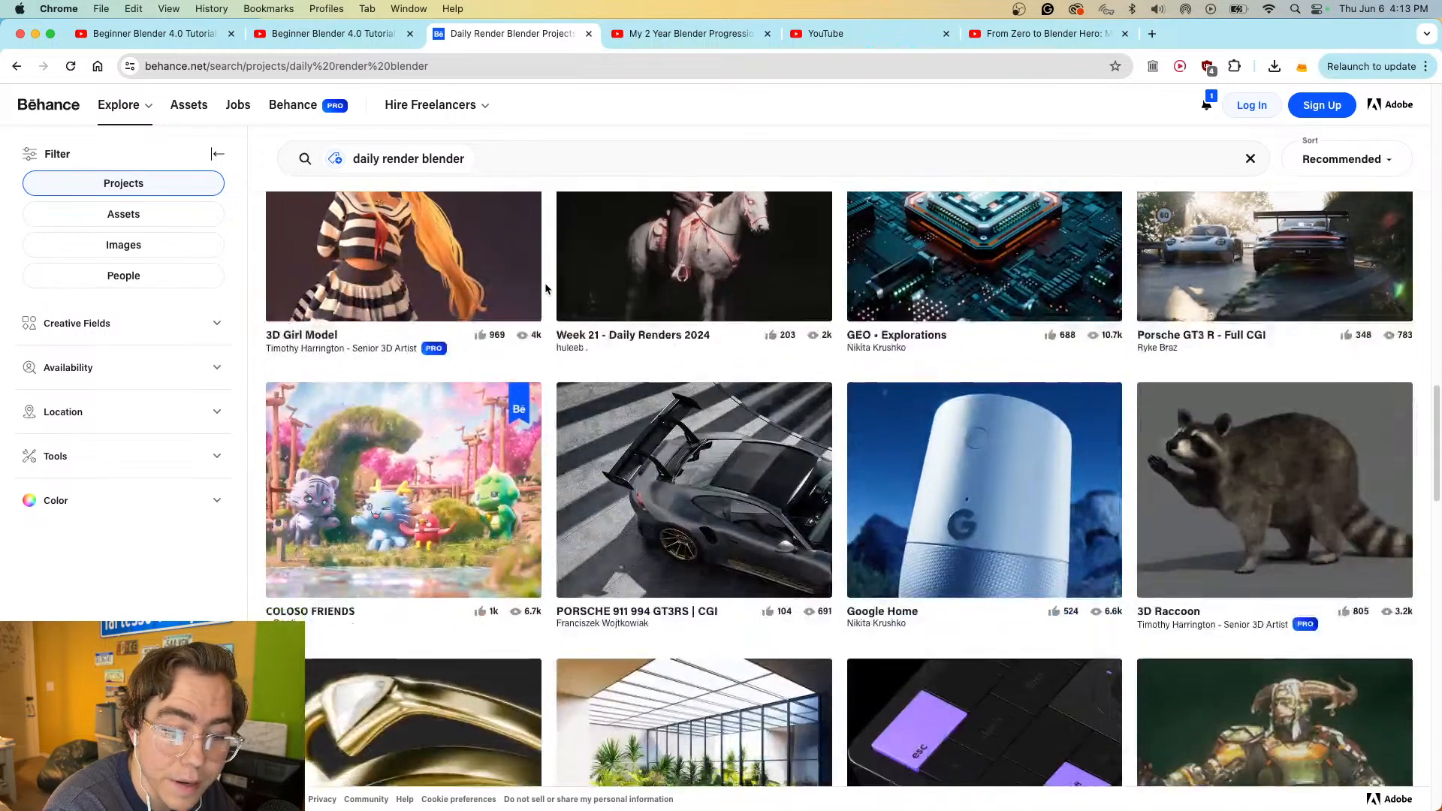
scroll(547, 275, "up", 1)
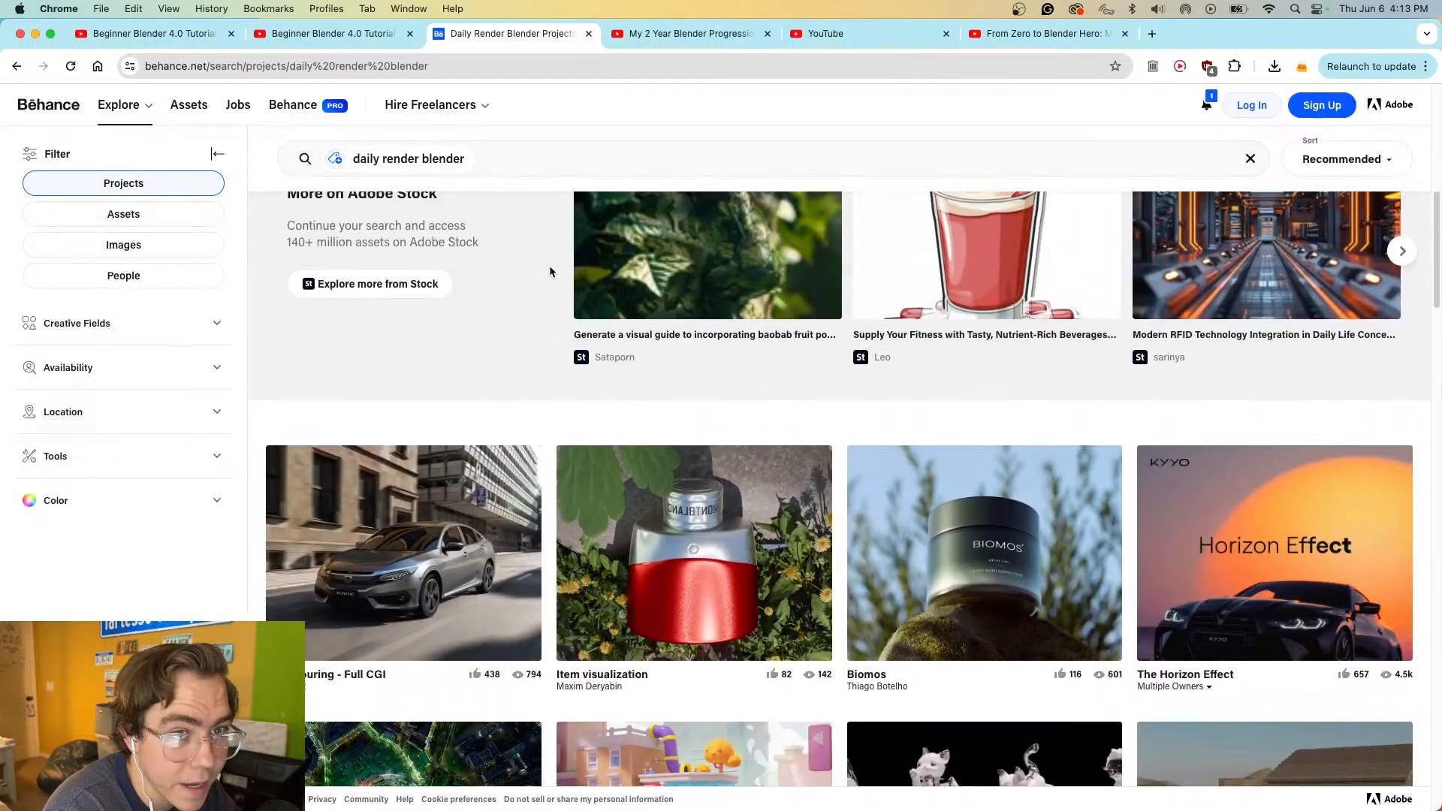
- Bring up the video "My 2 Year Blender Progression" in normal view and unmute its site
left_click(649, 36)
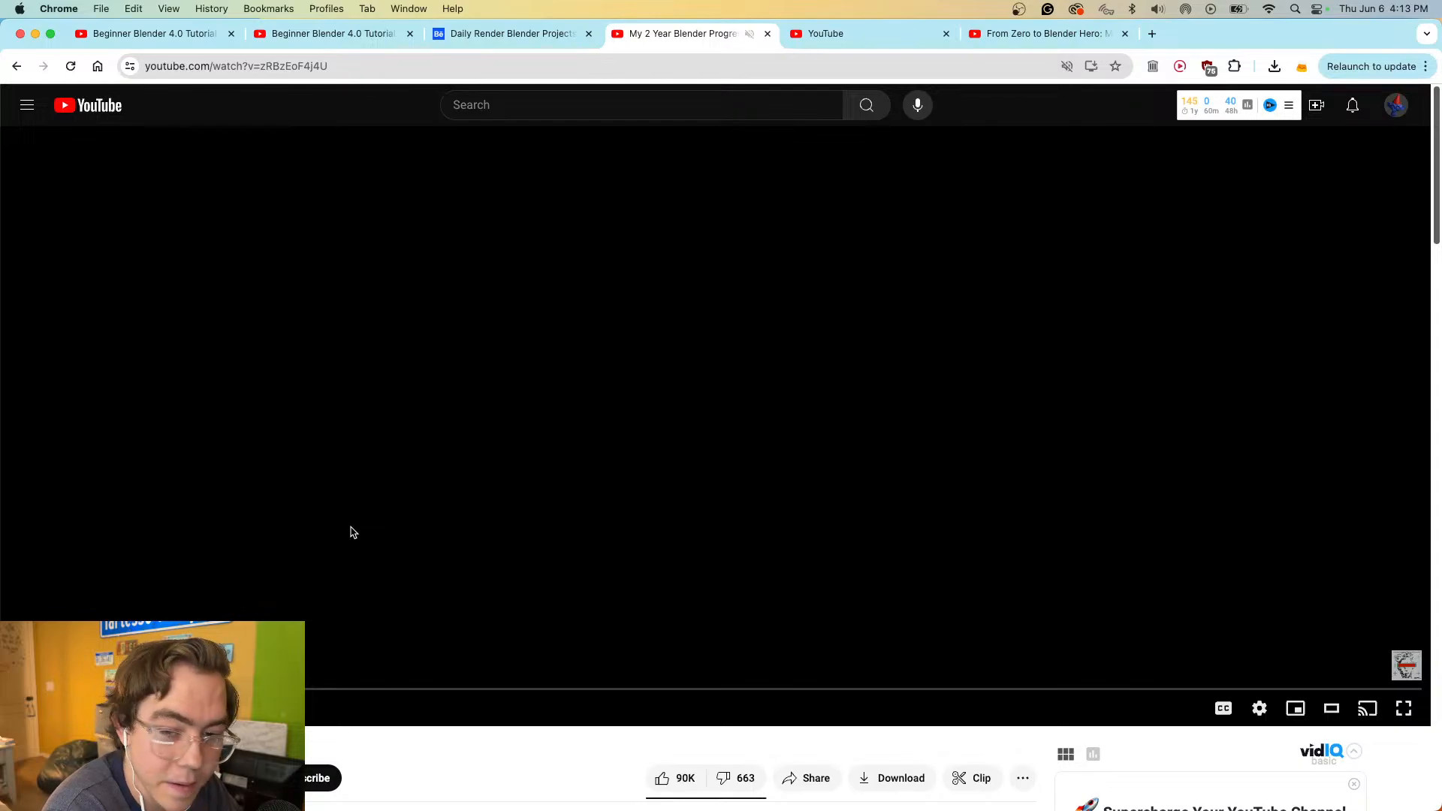
double_click(350, 533)
key("Escape")
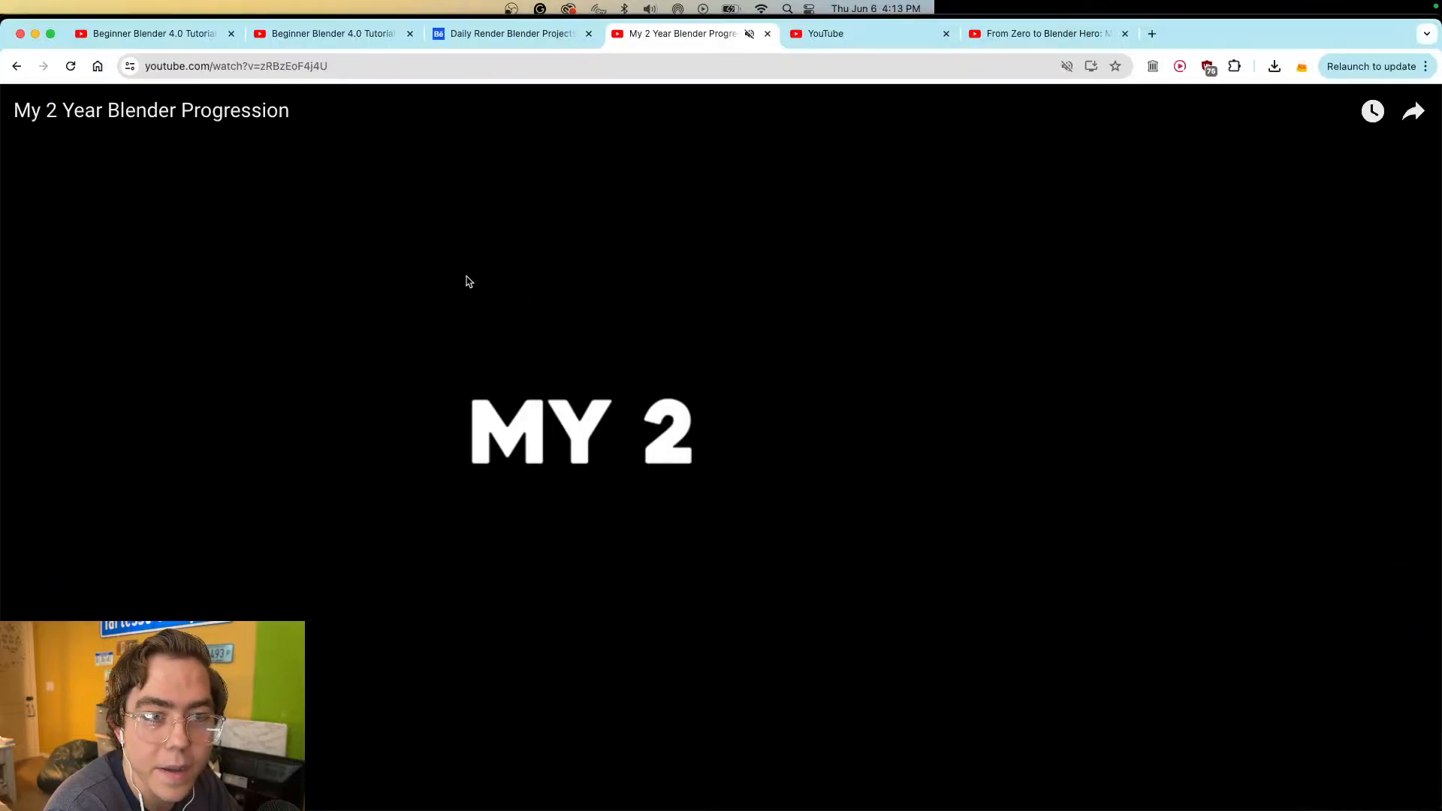
right_click(674, 37)
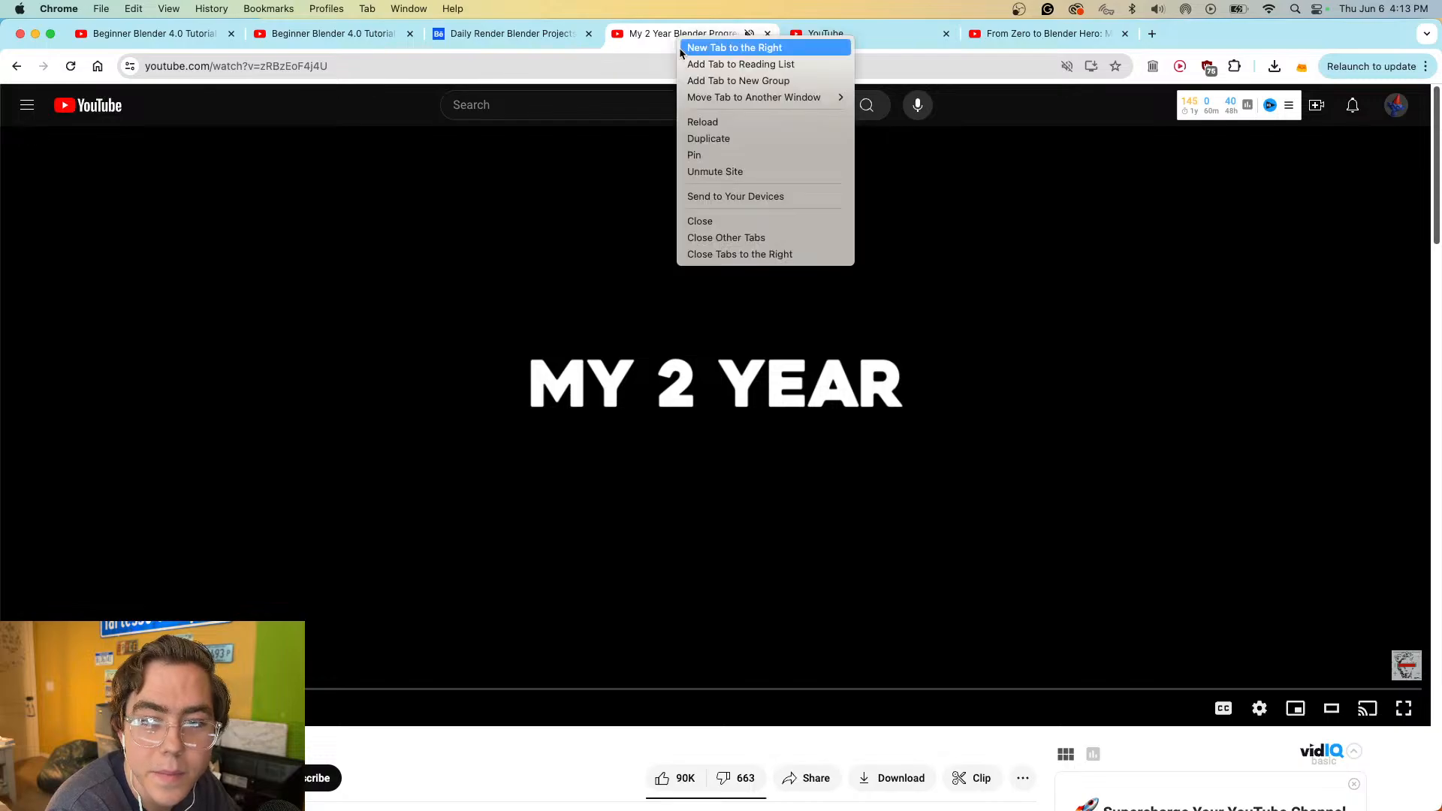
left_click(717, 171)
- Play the progression video in full screen, go back 5 seconds and pause on the June 2019 donut render
left_click(286, 579)
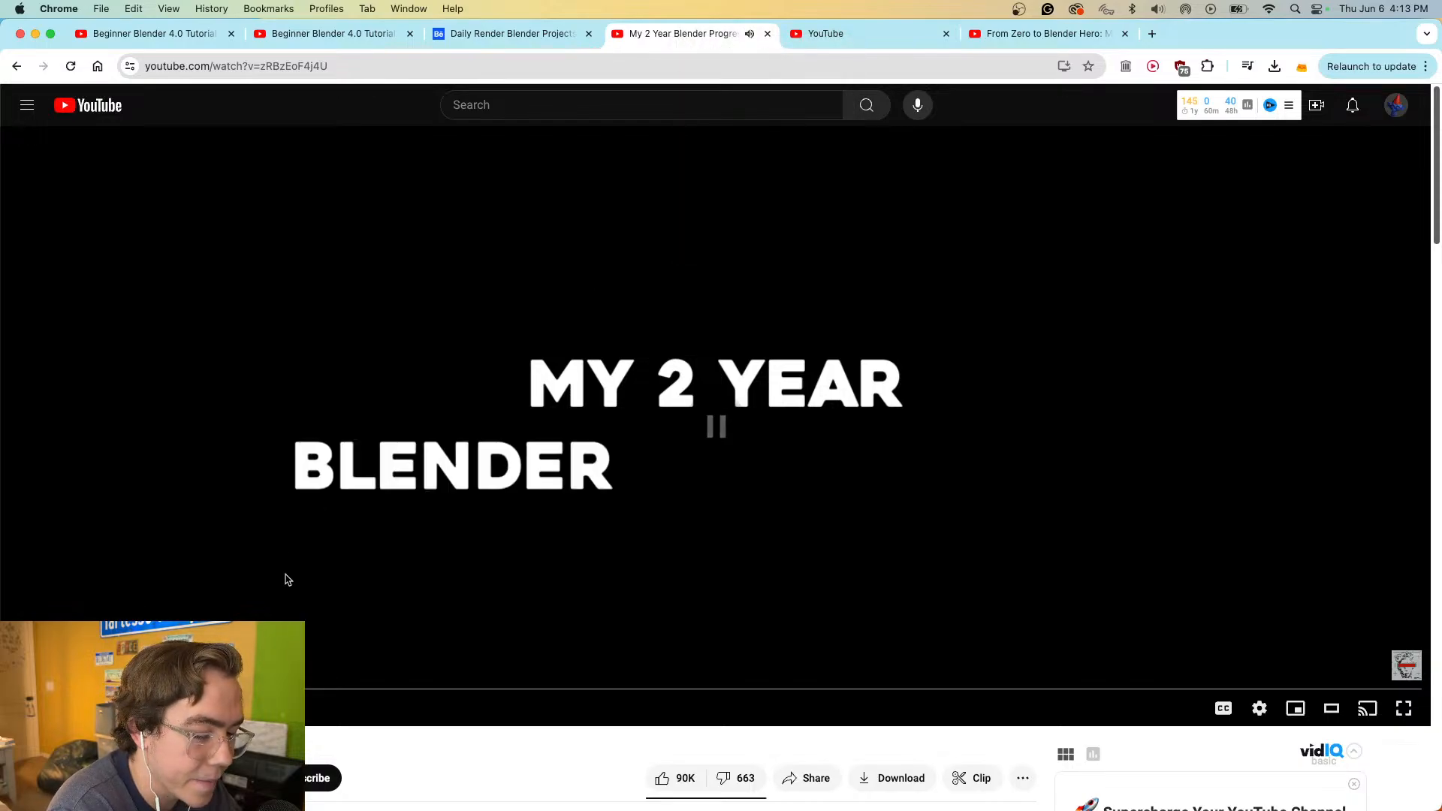
left_click(209, 610)
key("f")
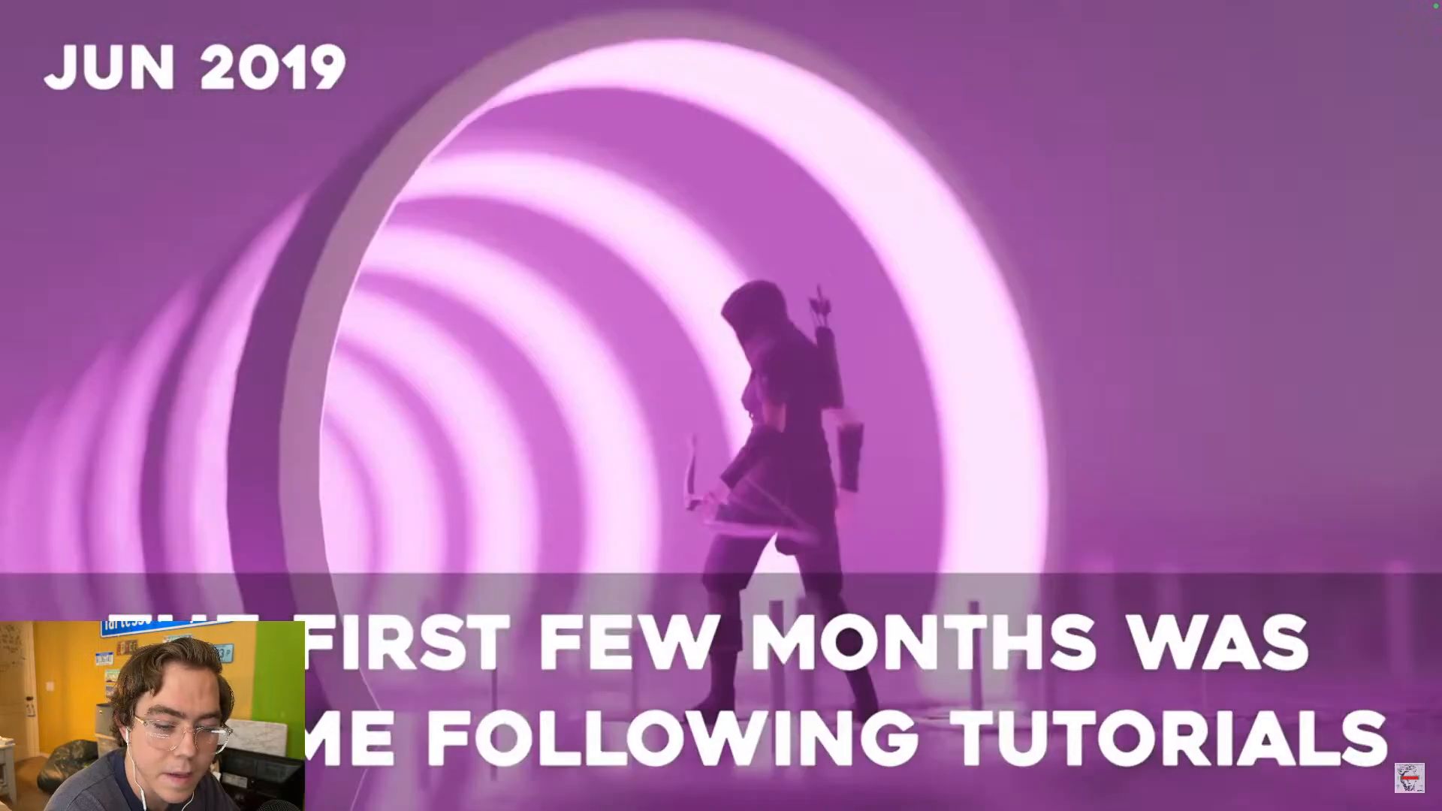
key("Left")
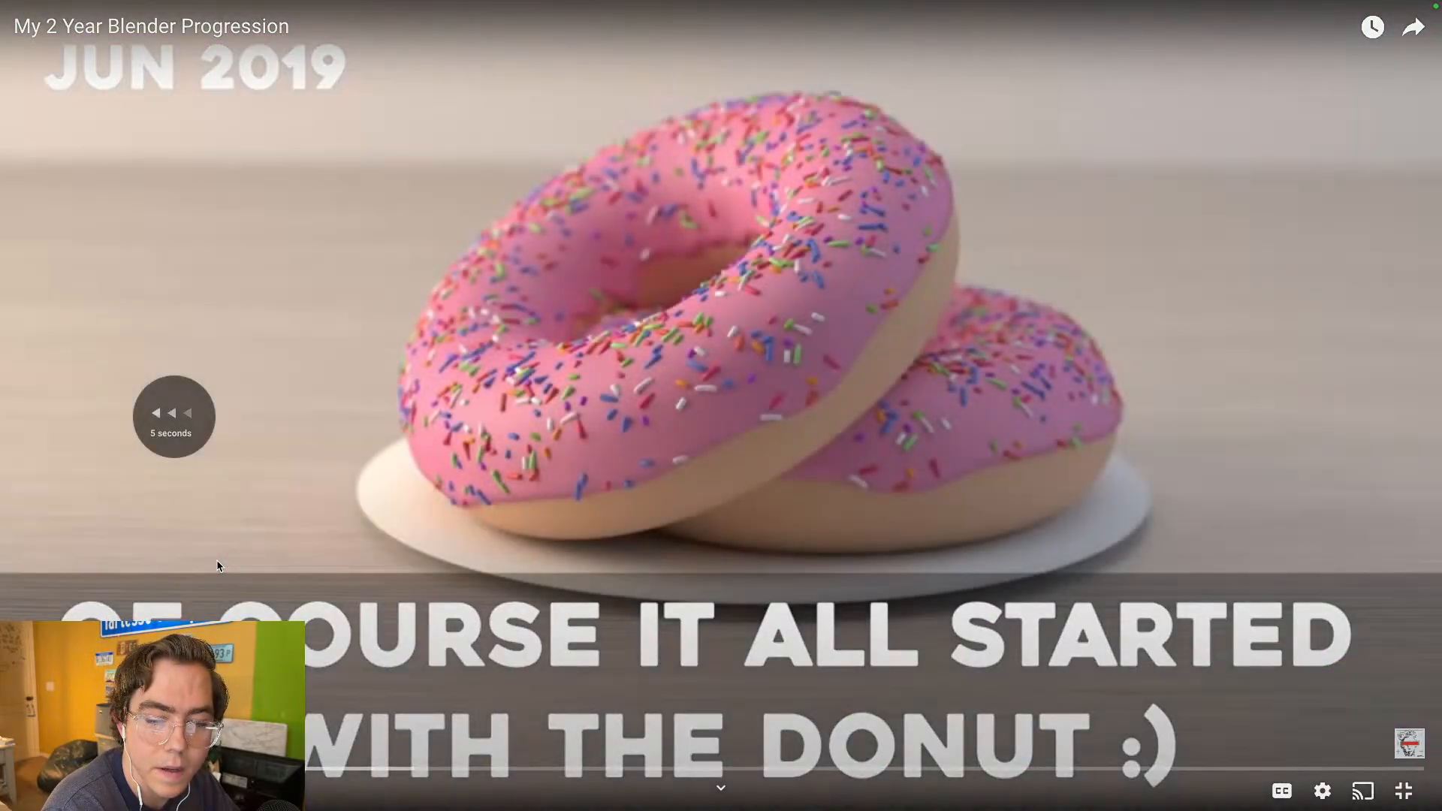
key("space")
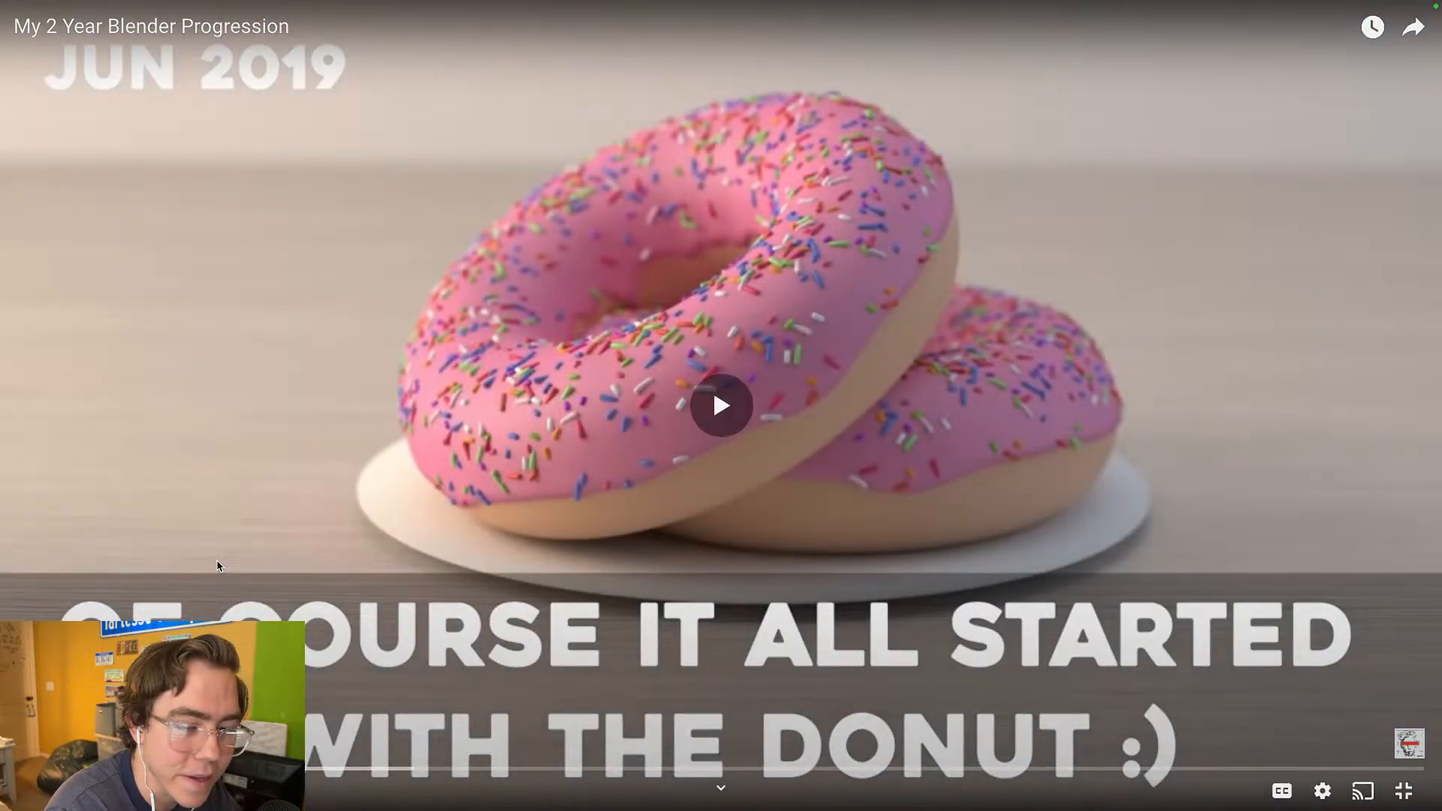
- Play the progression video at double speed from the June 2019 donut to the hoverboard project and pause there
left_click_drag(218, 566, 202, 590)
left_click(201, 590)
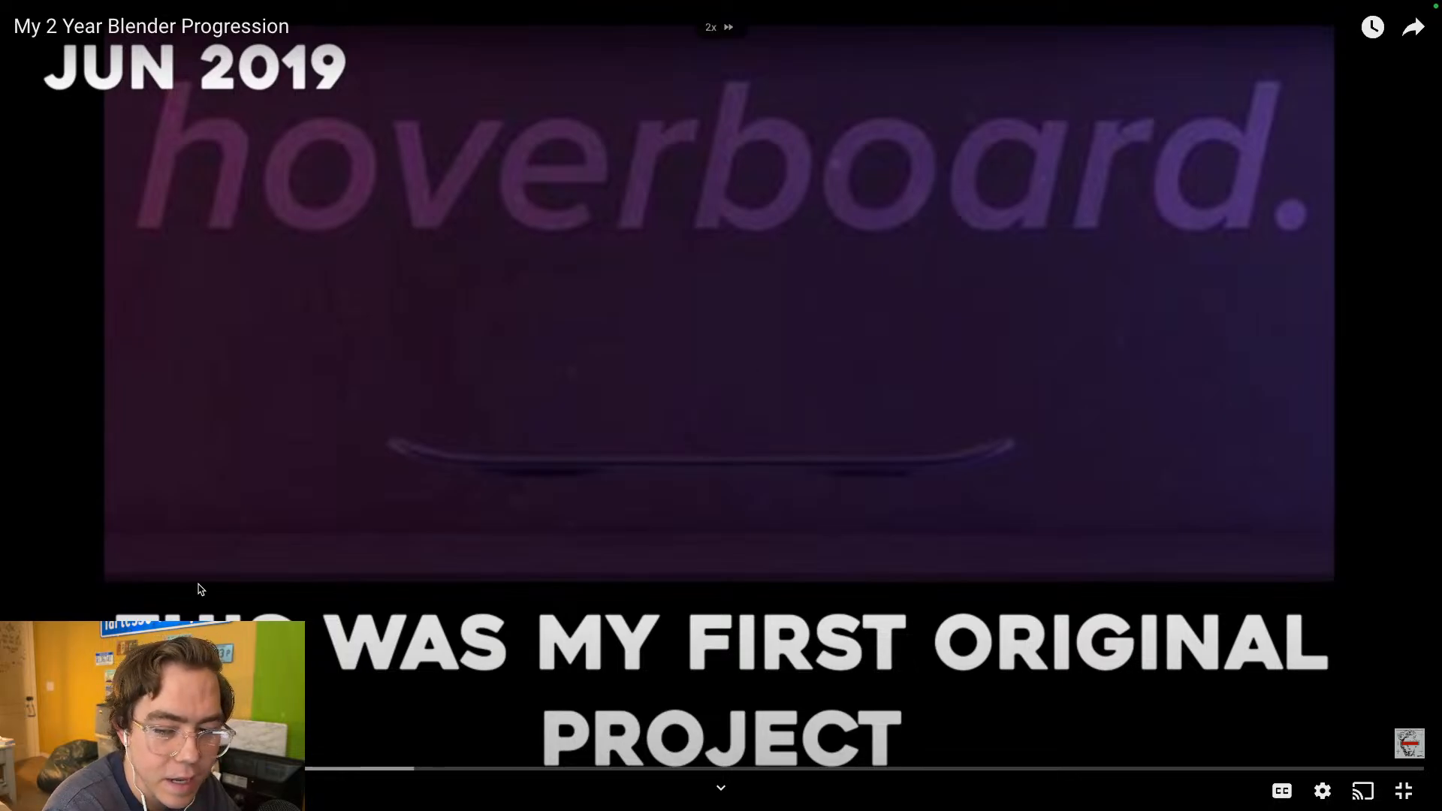
left_click(201, 589)
key("Left")
left_click(202, 590)
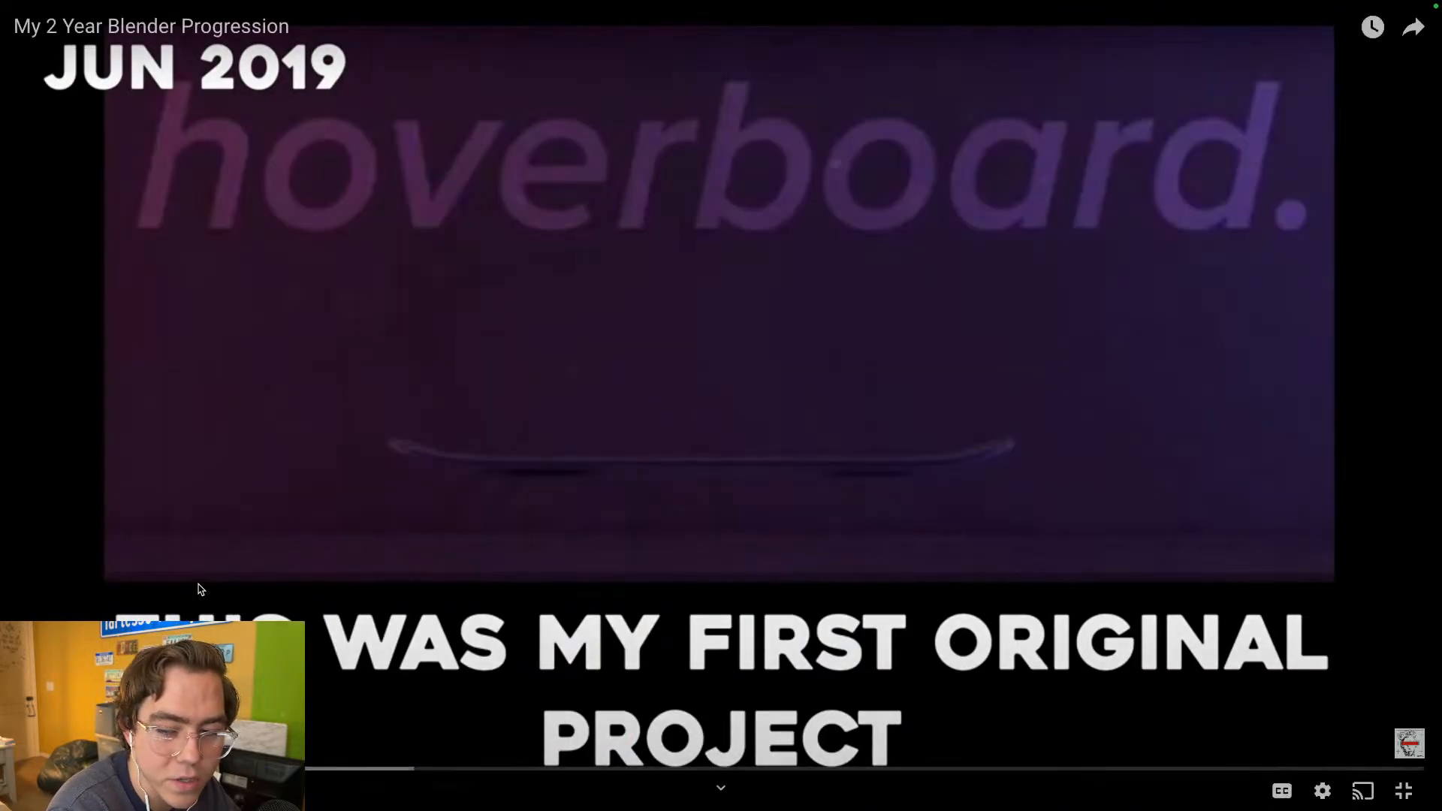
left_click(201, 590)
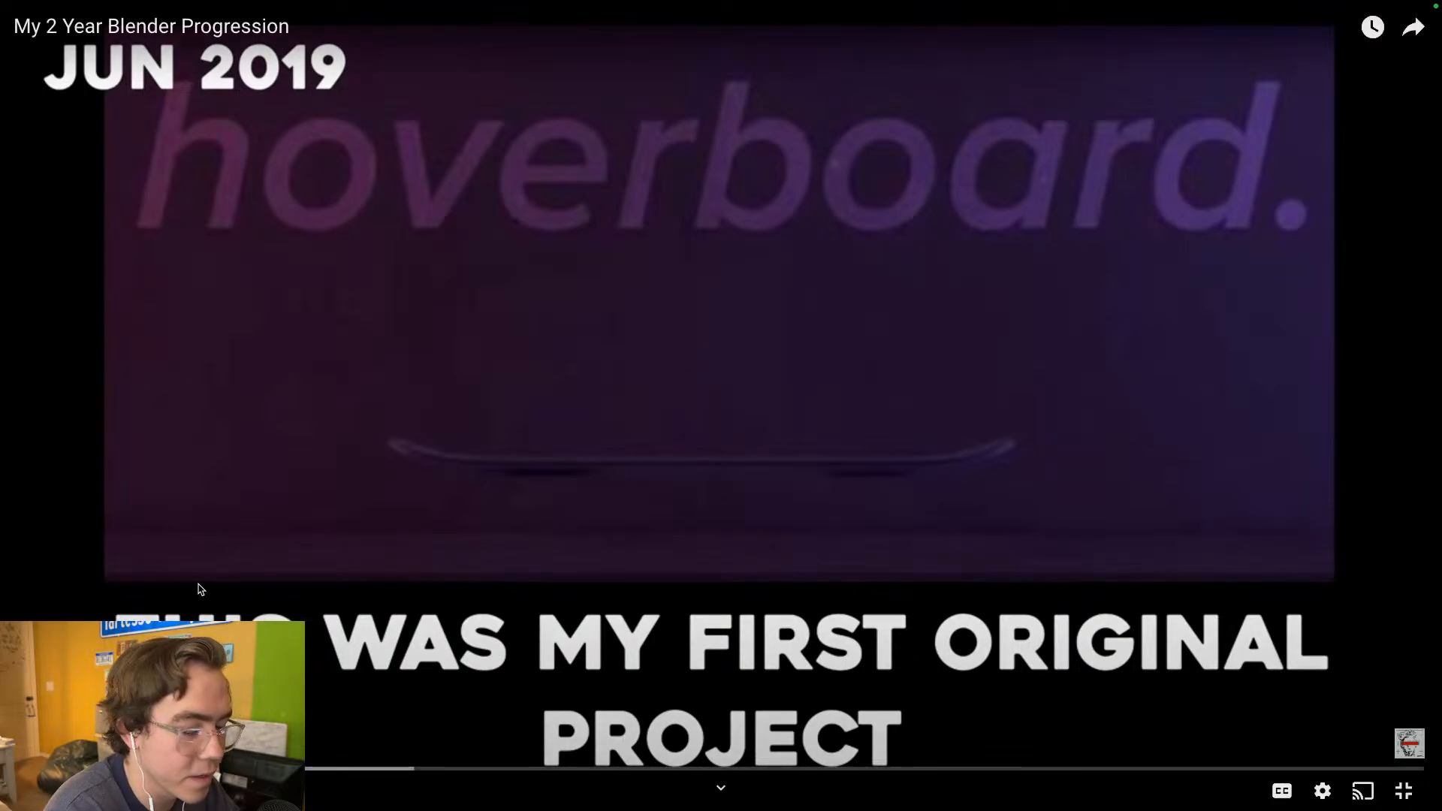
- Watch the progression video at double speed through the February and March 2020 renders, then leave full screen
left_click_drag(201, 590, 201, 588)
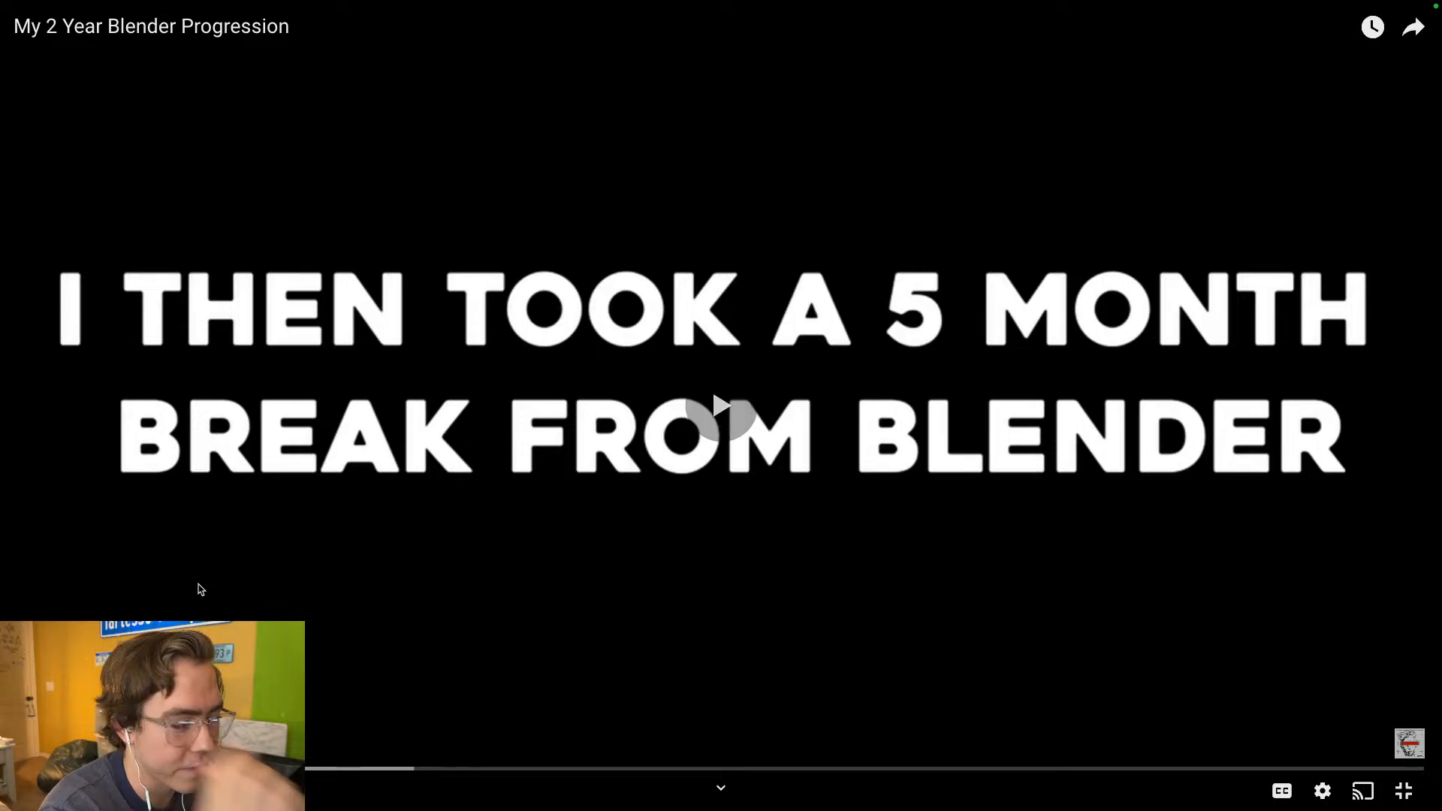
left_click_drag(201, 589, 200, 589)
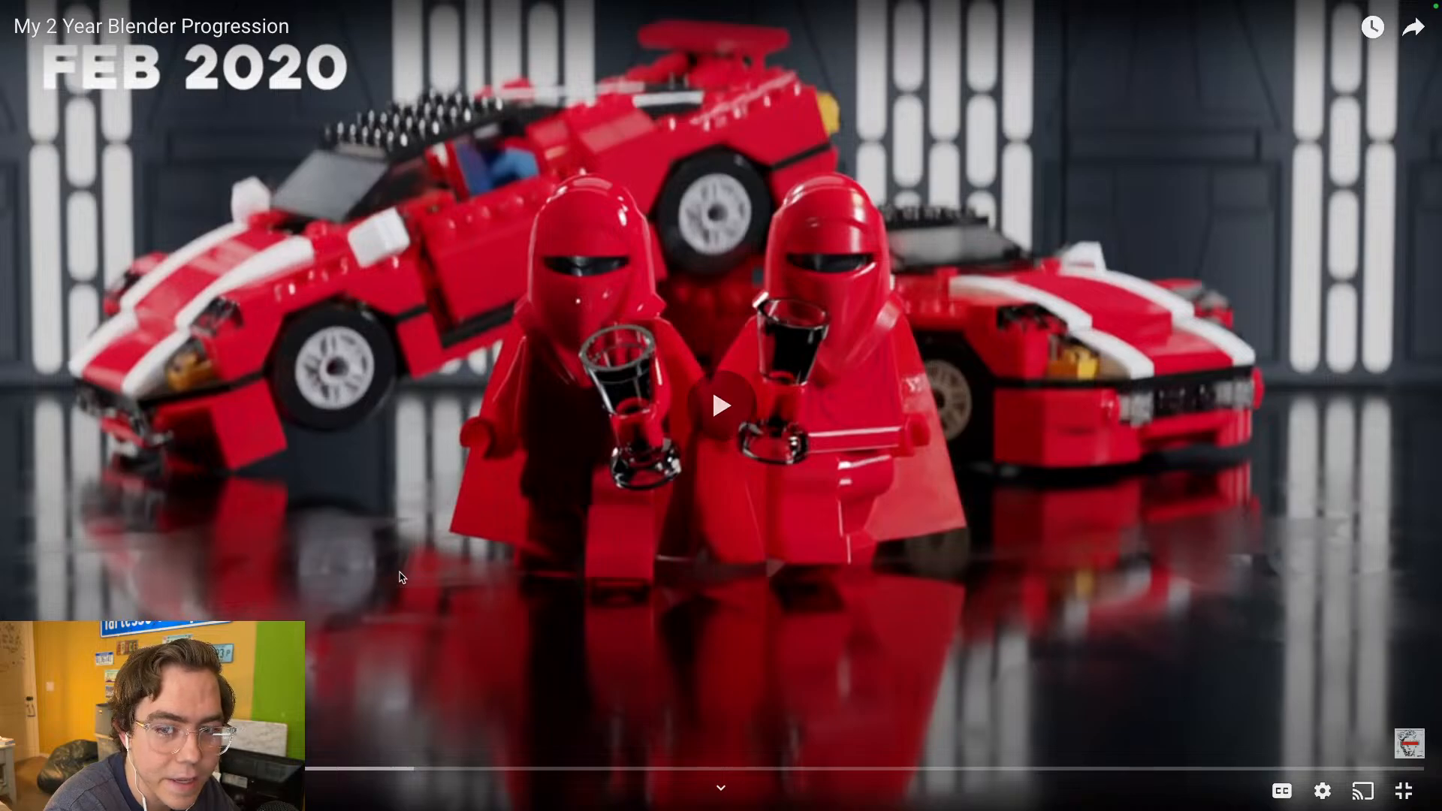
left_click_drag(402, 577, 400, 577)
left_click_drag(586, 682, 601, 706)
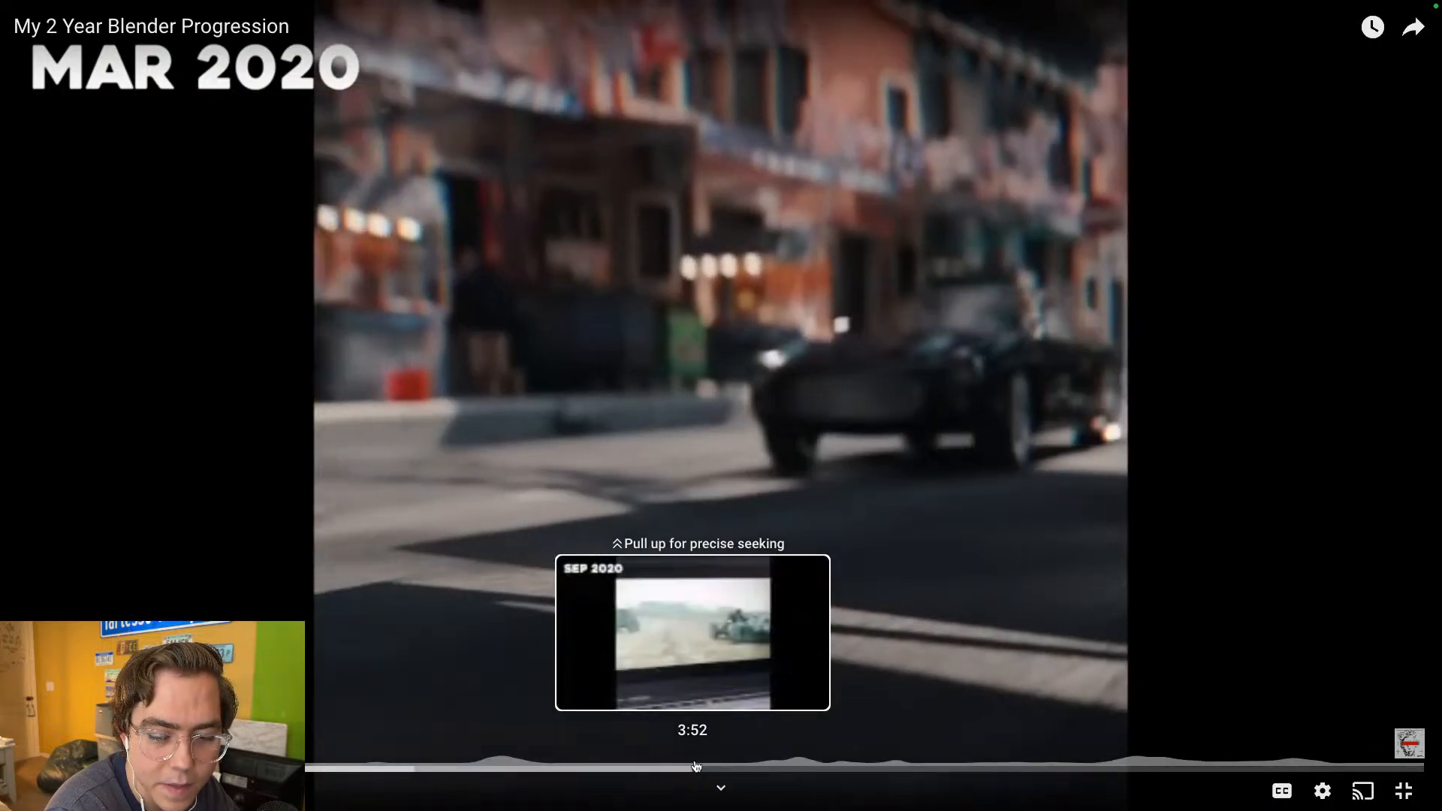
double_click(764, 520)
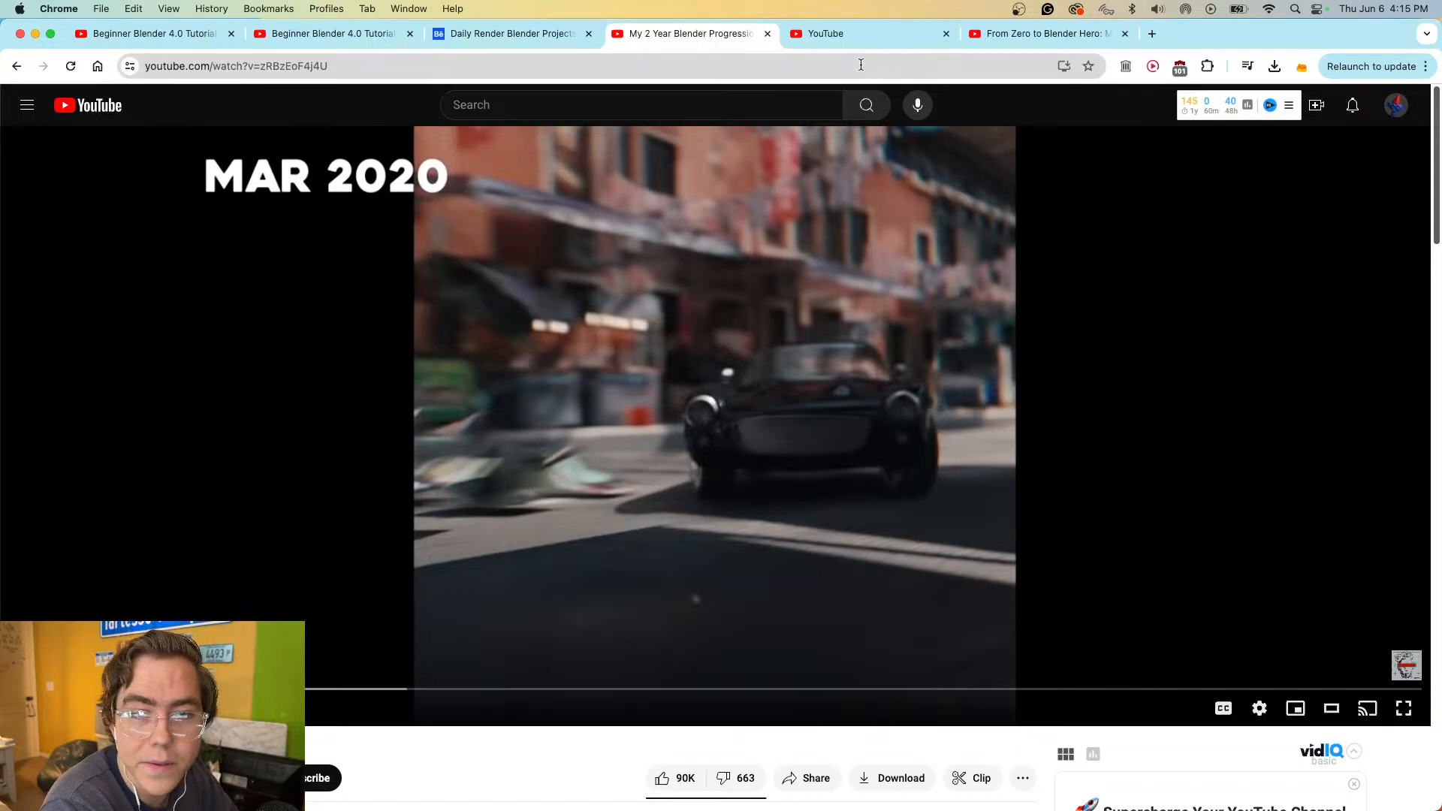
- Search YouTube for "film riot locations and background" and open the video "Transform Your Location for $0 Dollars"
left_click(860, 66)
type("you")
key("Tab")
type("film ri")
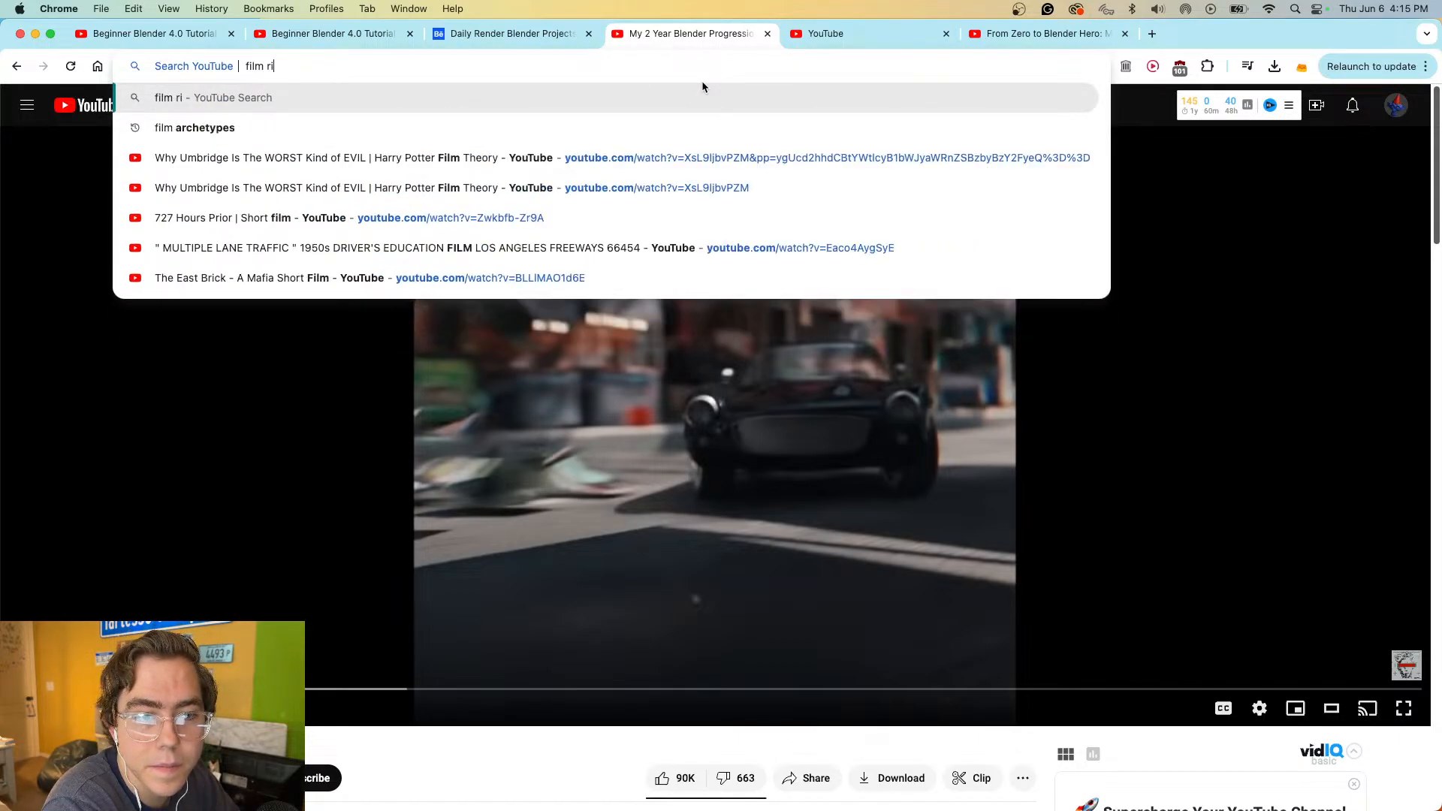
type("ot loc")
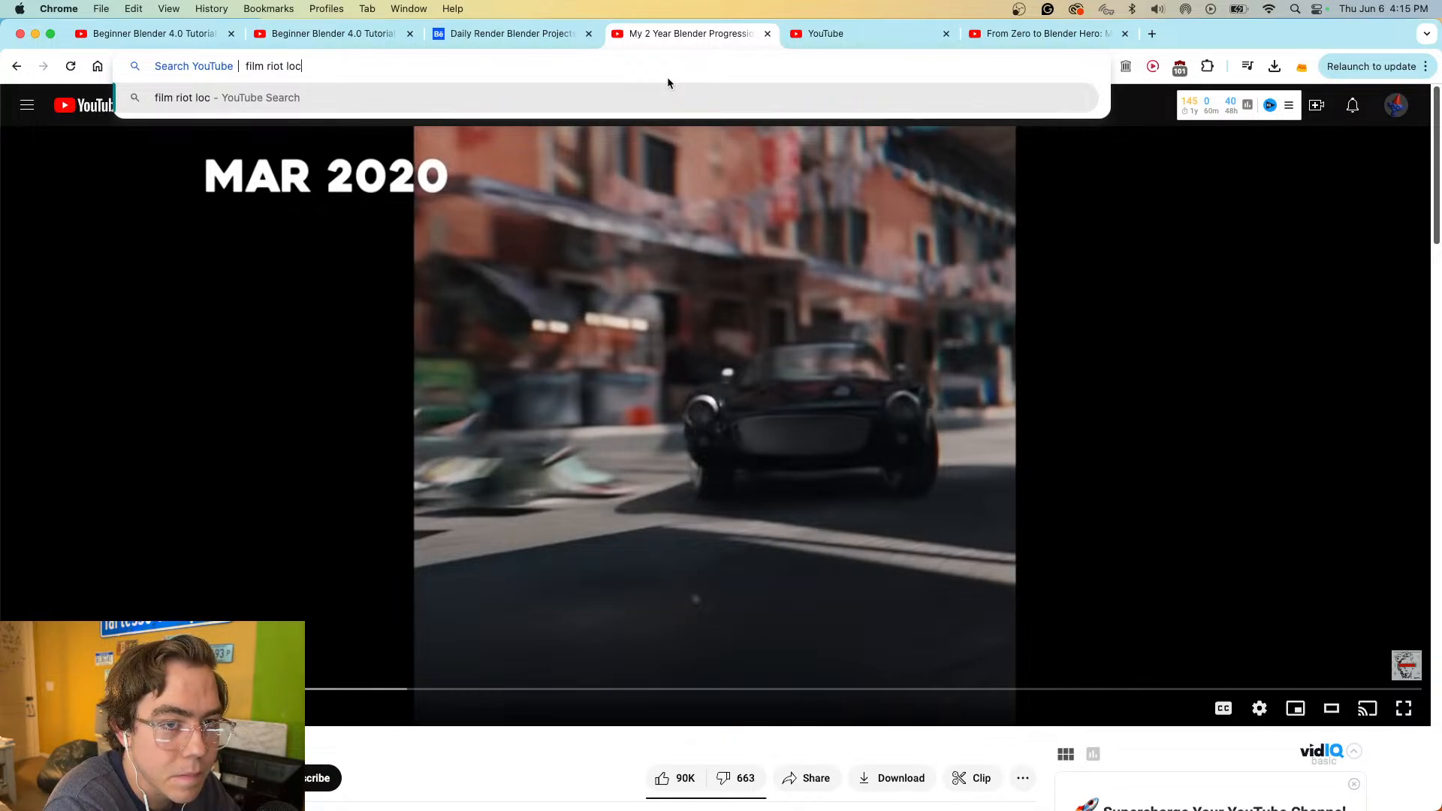
type("und")
key("Return")
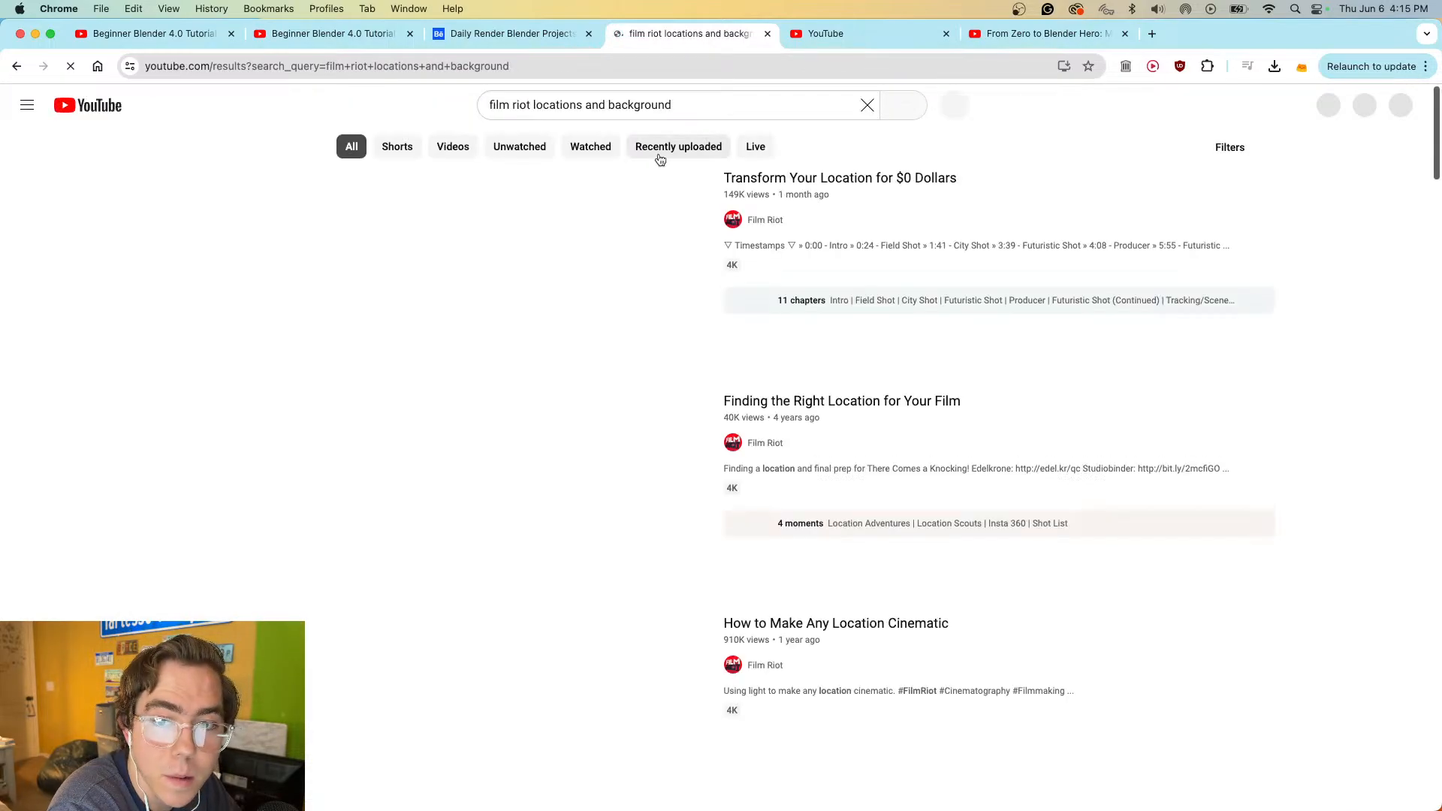
left_click(797, 179)
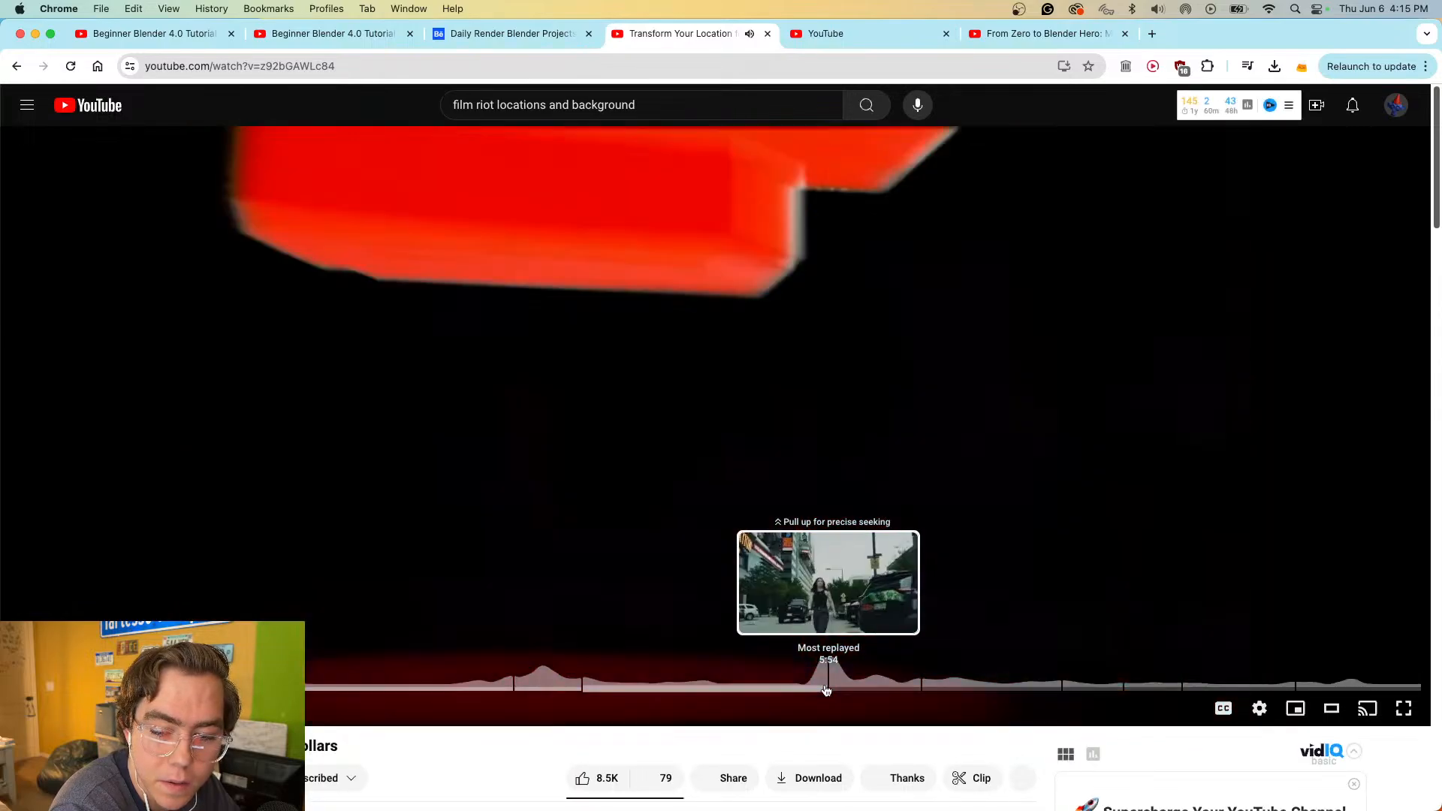
- Jump to the most replayed part of the Film Riot video at 5:54 and view the futuristic Union Station shot
left_click(826, 689)
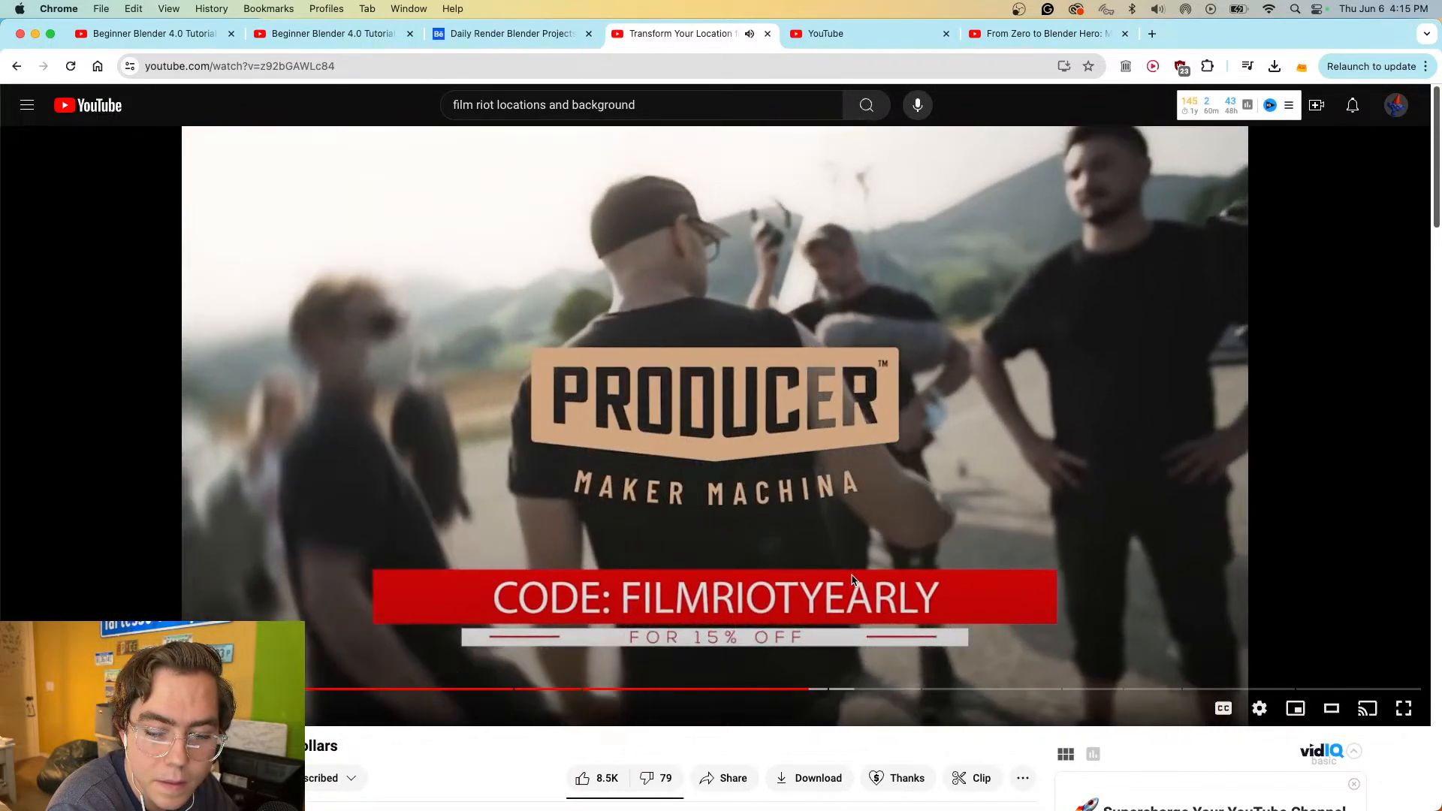
key("Right")
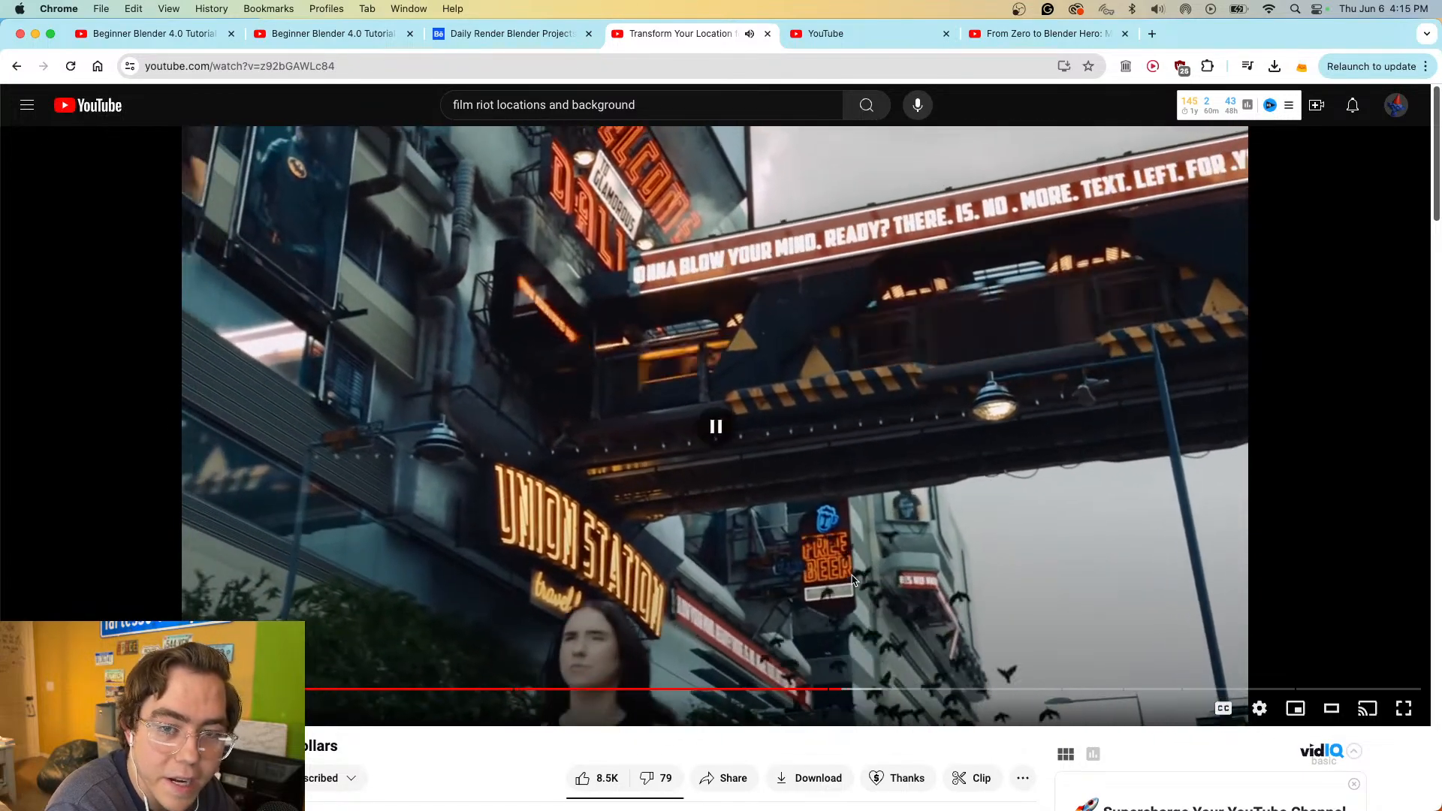
key("space")
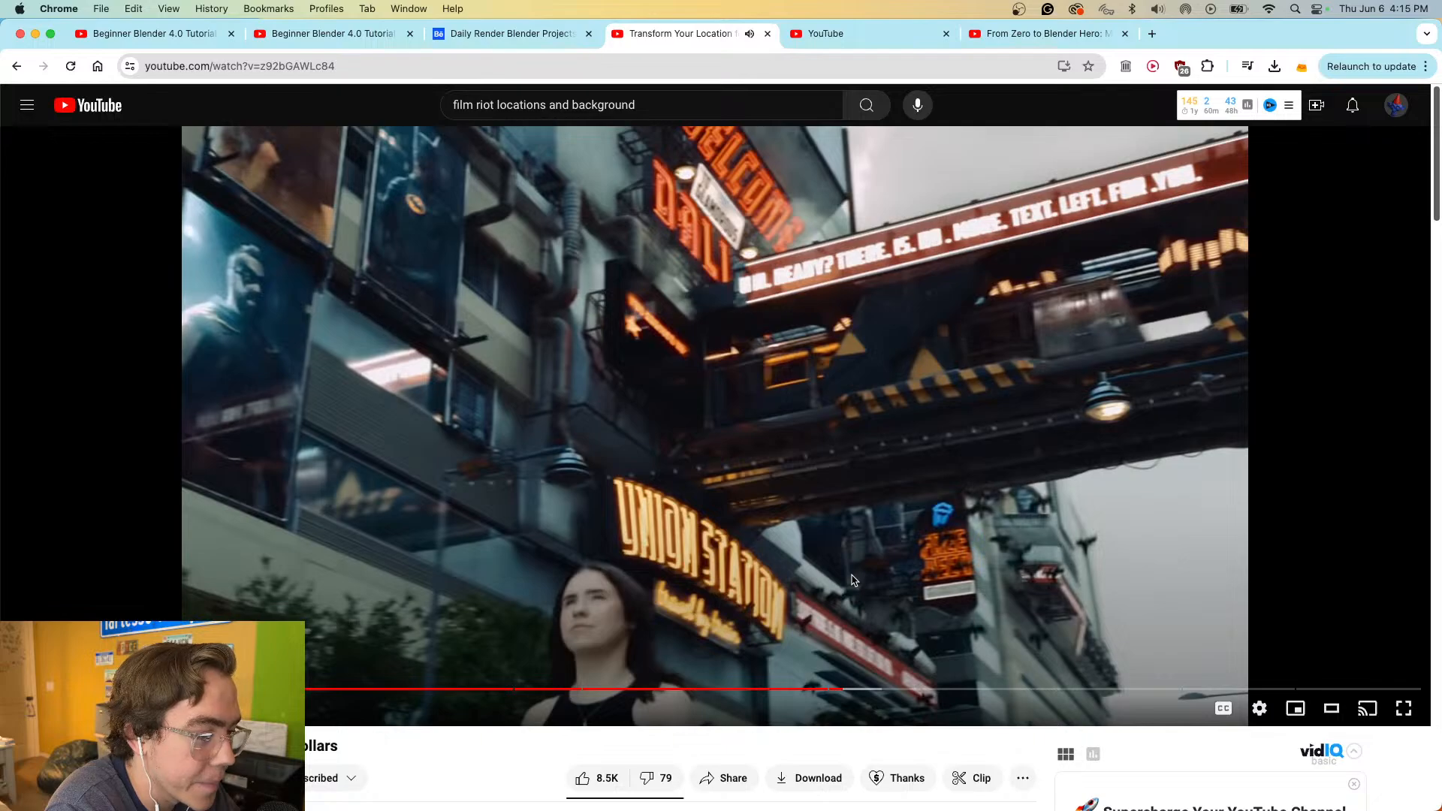
key("space")
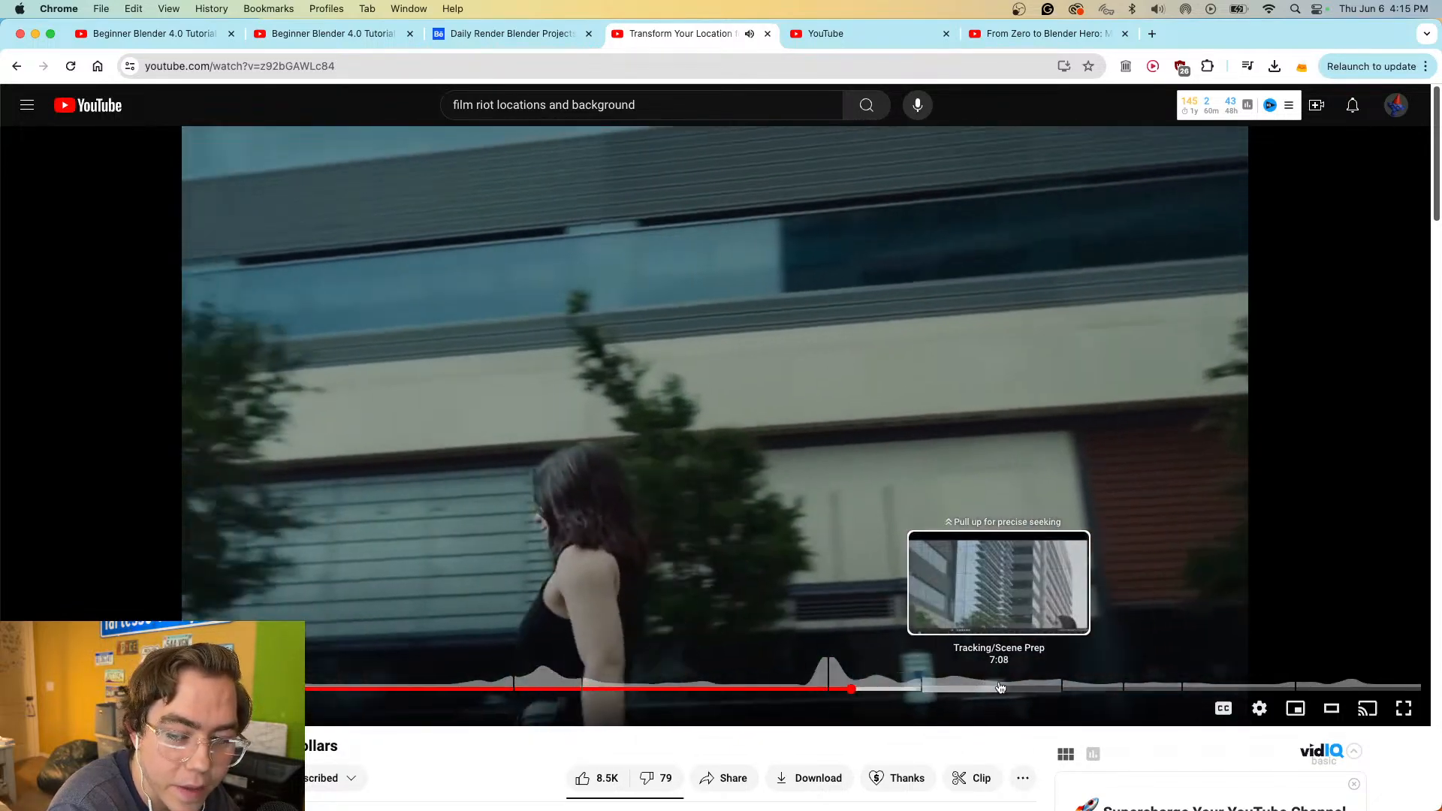
- Review the Tracking/Scene Prep chapter from 7:08, pause it, and return to the most replayed futuristic city shot
left_click(1000, 688)
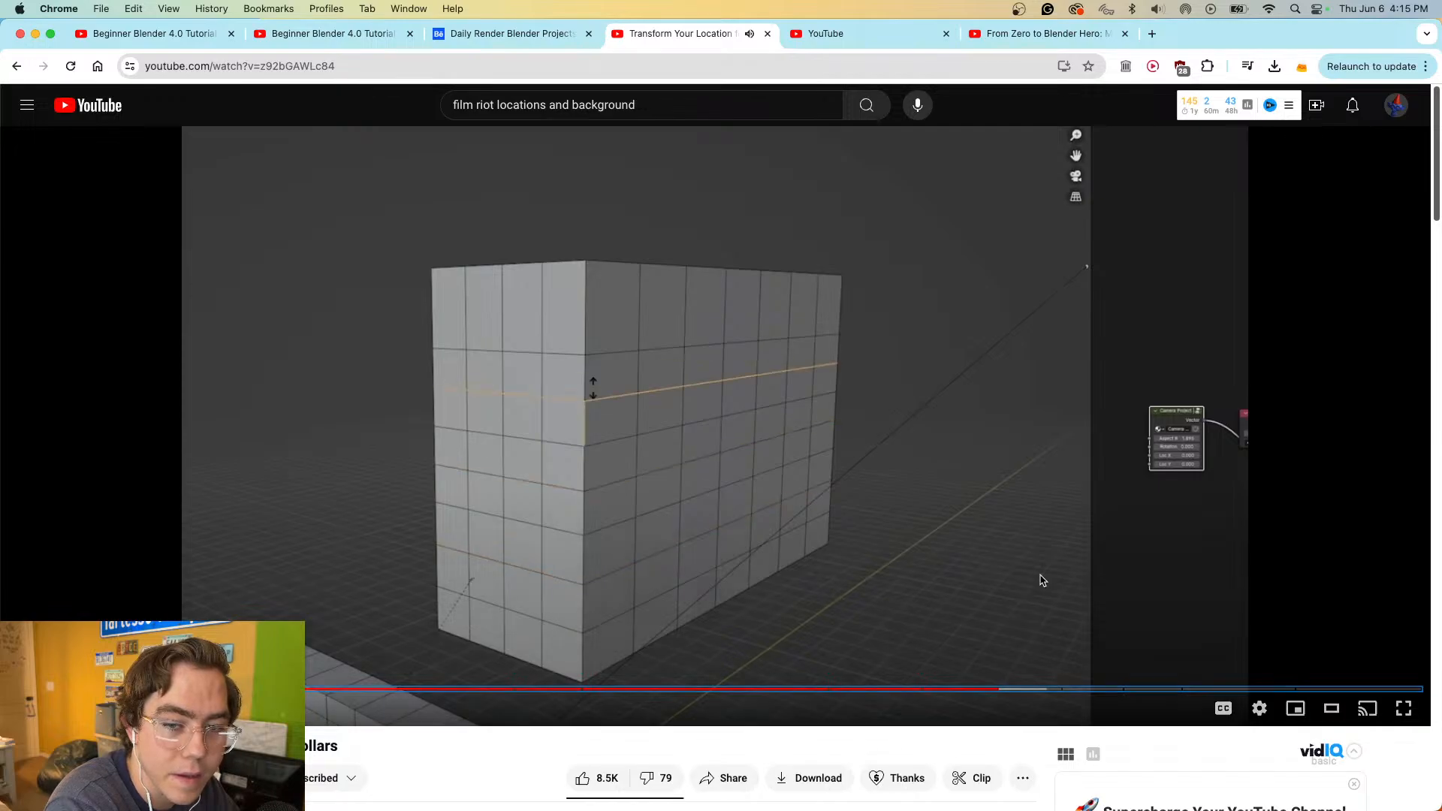
left_click(1040, 575)
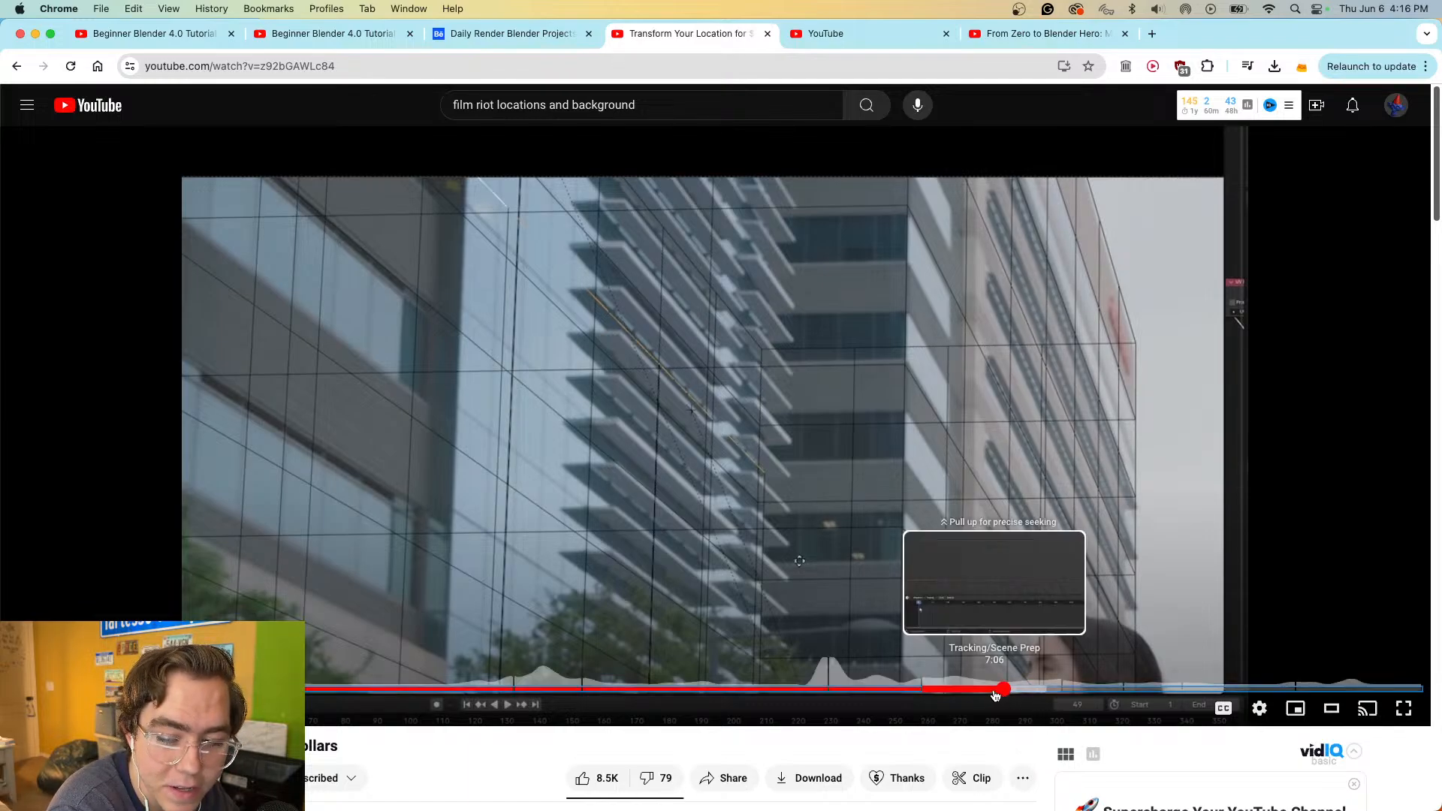
left_click(829, 686)
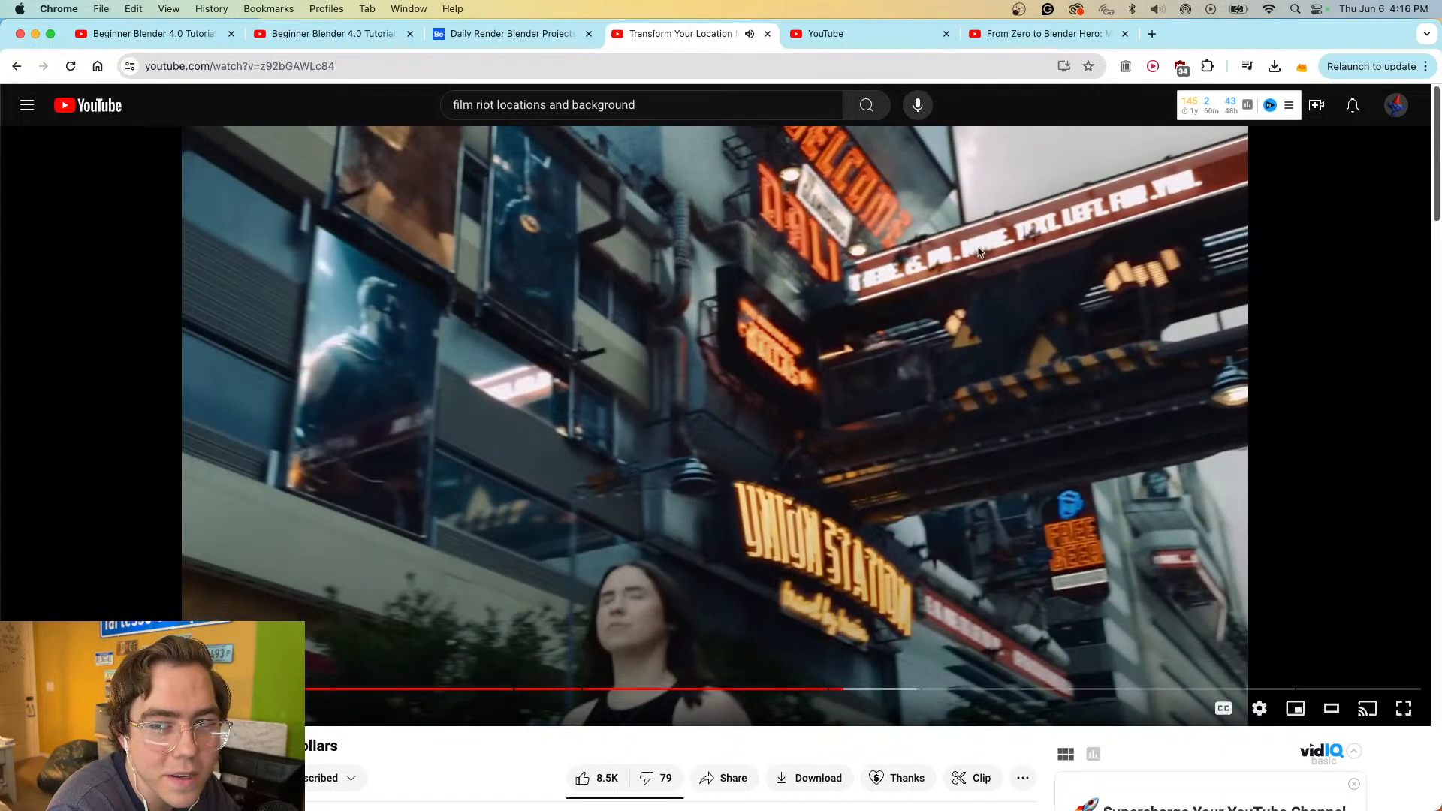
- Bring up the "From Zero to Blender Hero" video beside the Film Riot tab, restart it and show it in full screen
left_click_drag(1051, 35, 871, 35)
left_click(822, 400)
left_click(819, 410)
left_click(821, 414)
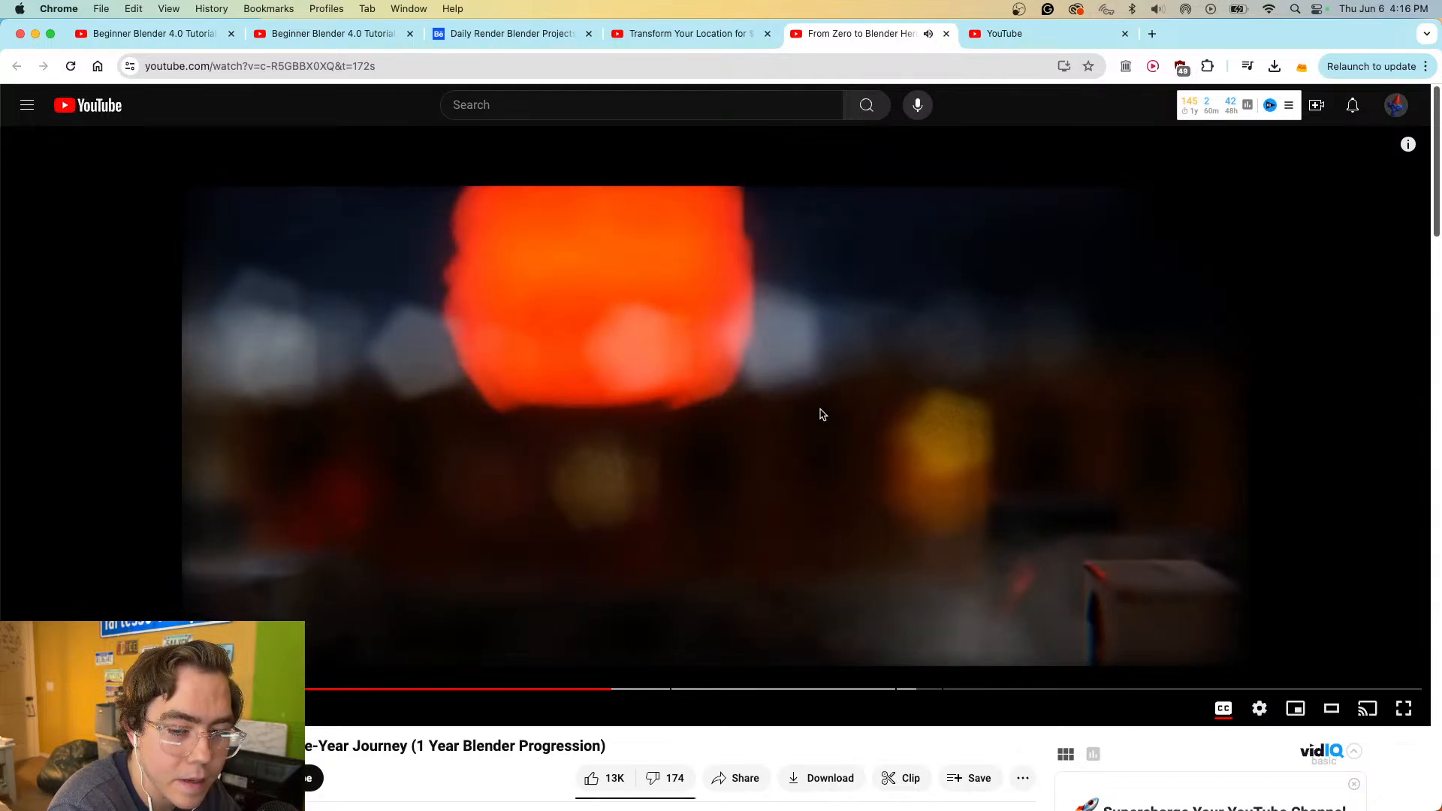
left_click(821, 414)
left_click_drag(113, 688, 158, 563)
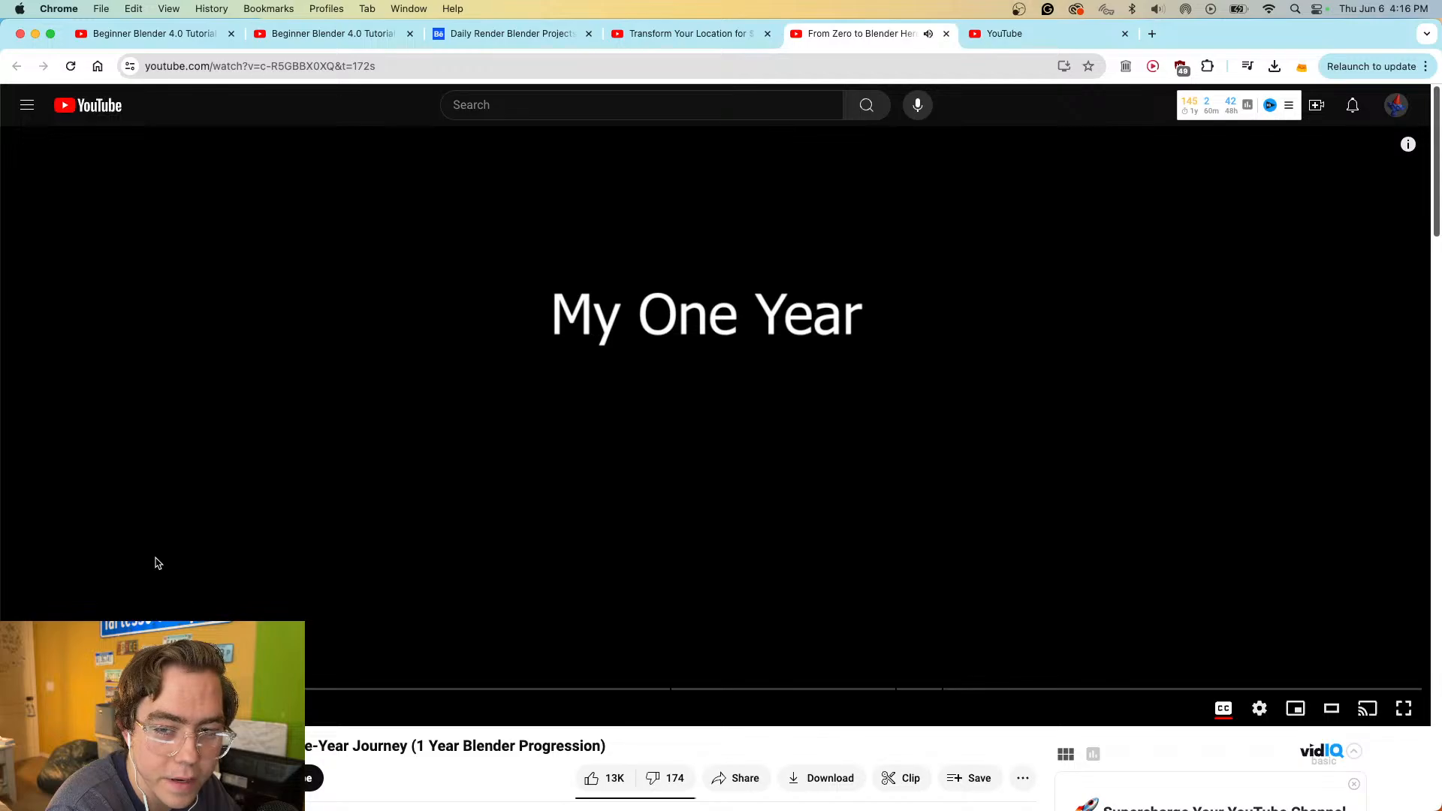
left_click(158, 563)
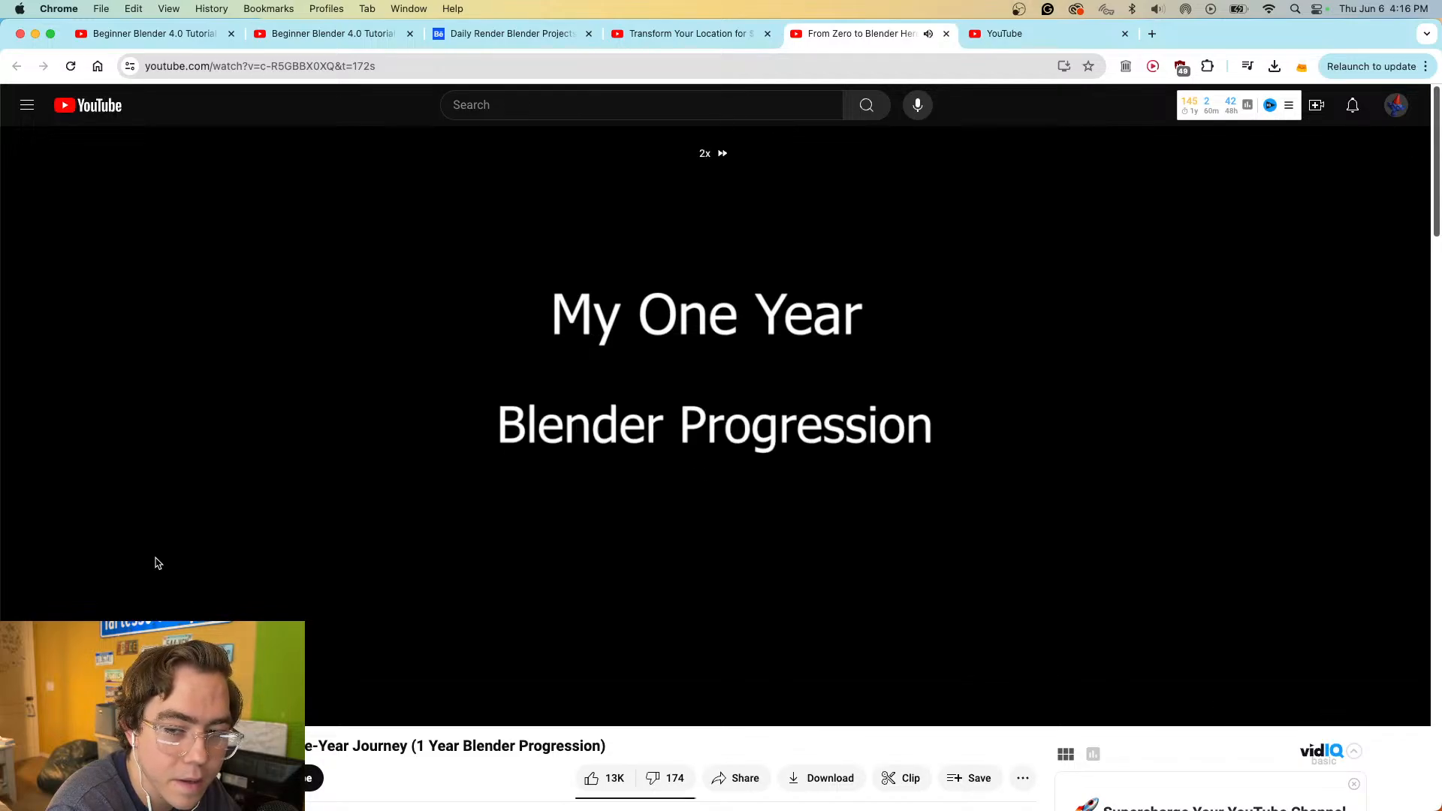
double_click(158, 563)
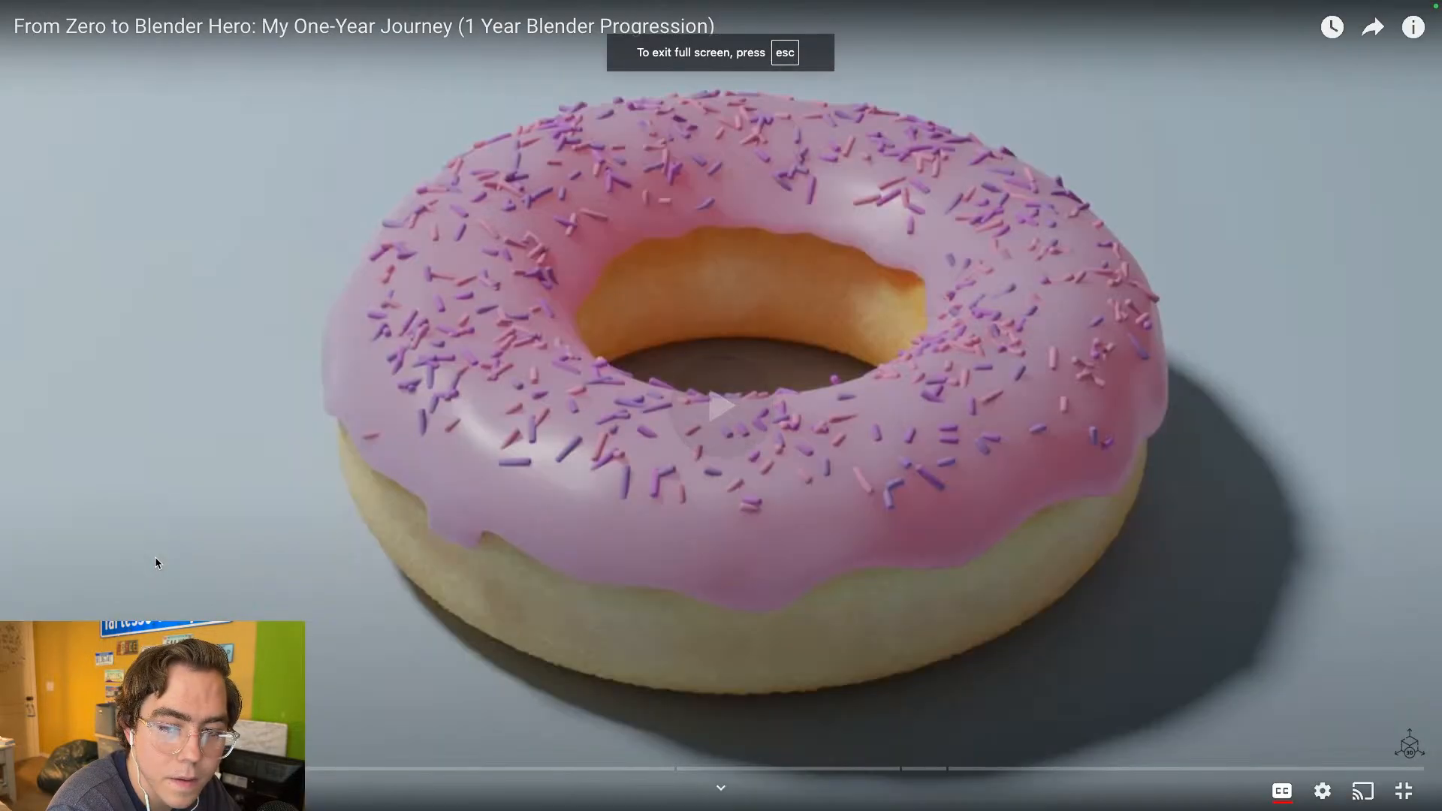
- Skim the one-year Blender progression video at double speed, skipping ahead past the Arrival-inspired scene to the lightsaber model
left_click_drag(156, 559, 156, 559)
left_click_drag(413, 768, 516, 767)
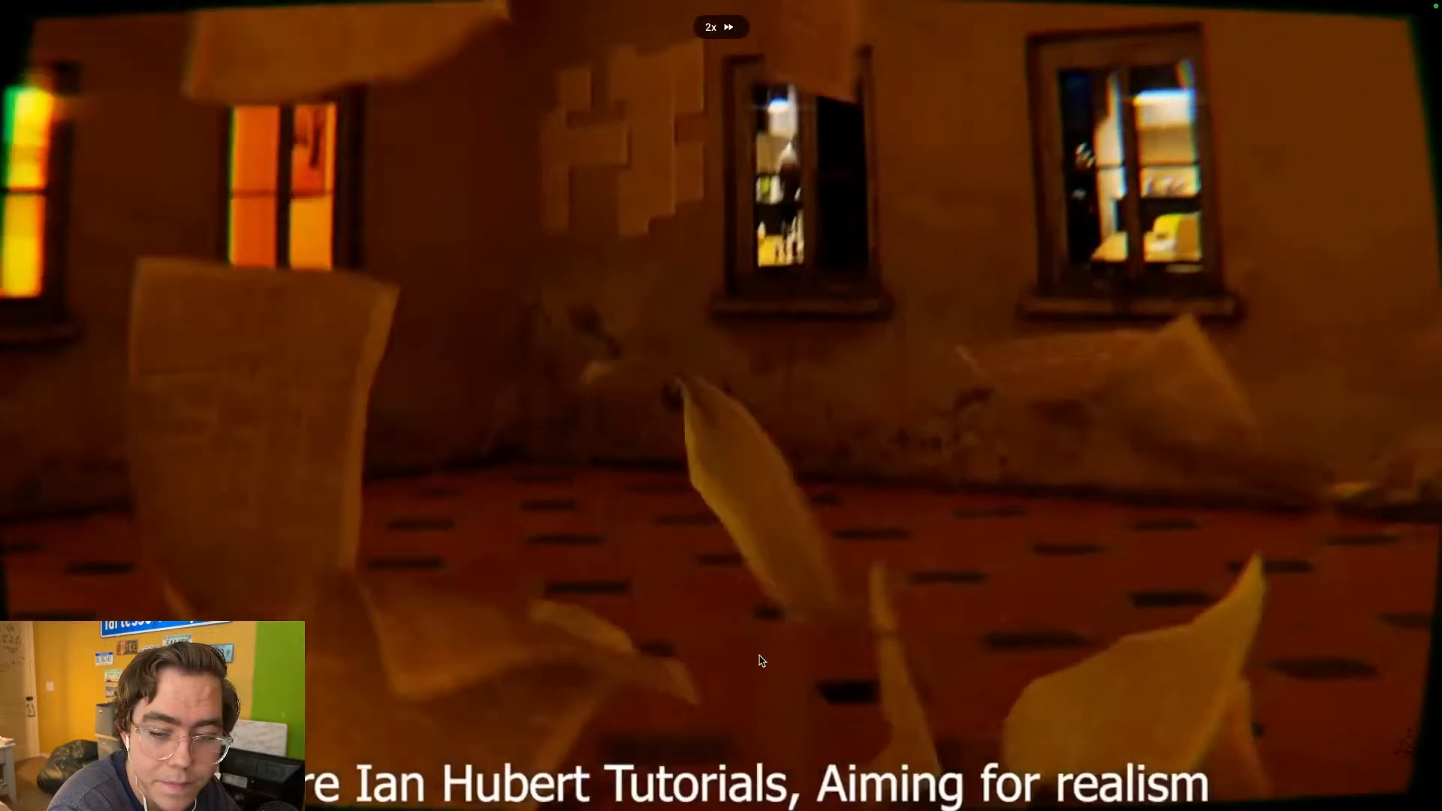
mouse_move(785, 769)
left_mouse_down()
mouse_move(821, 772)
mouse_move(809, 775)
left_mouse_up()
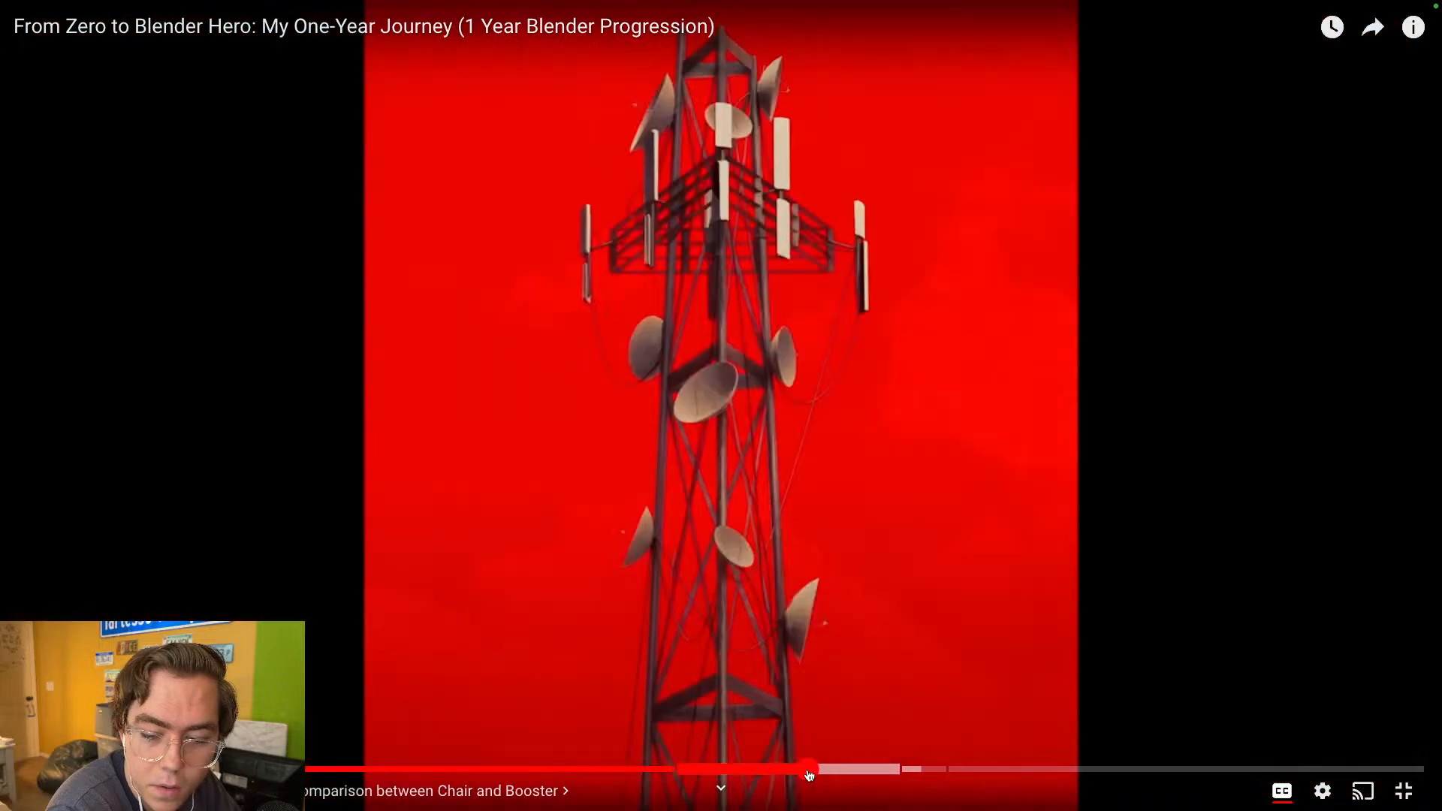
left_click(836, 622)
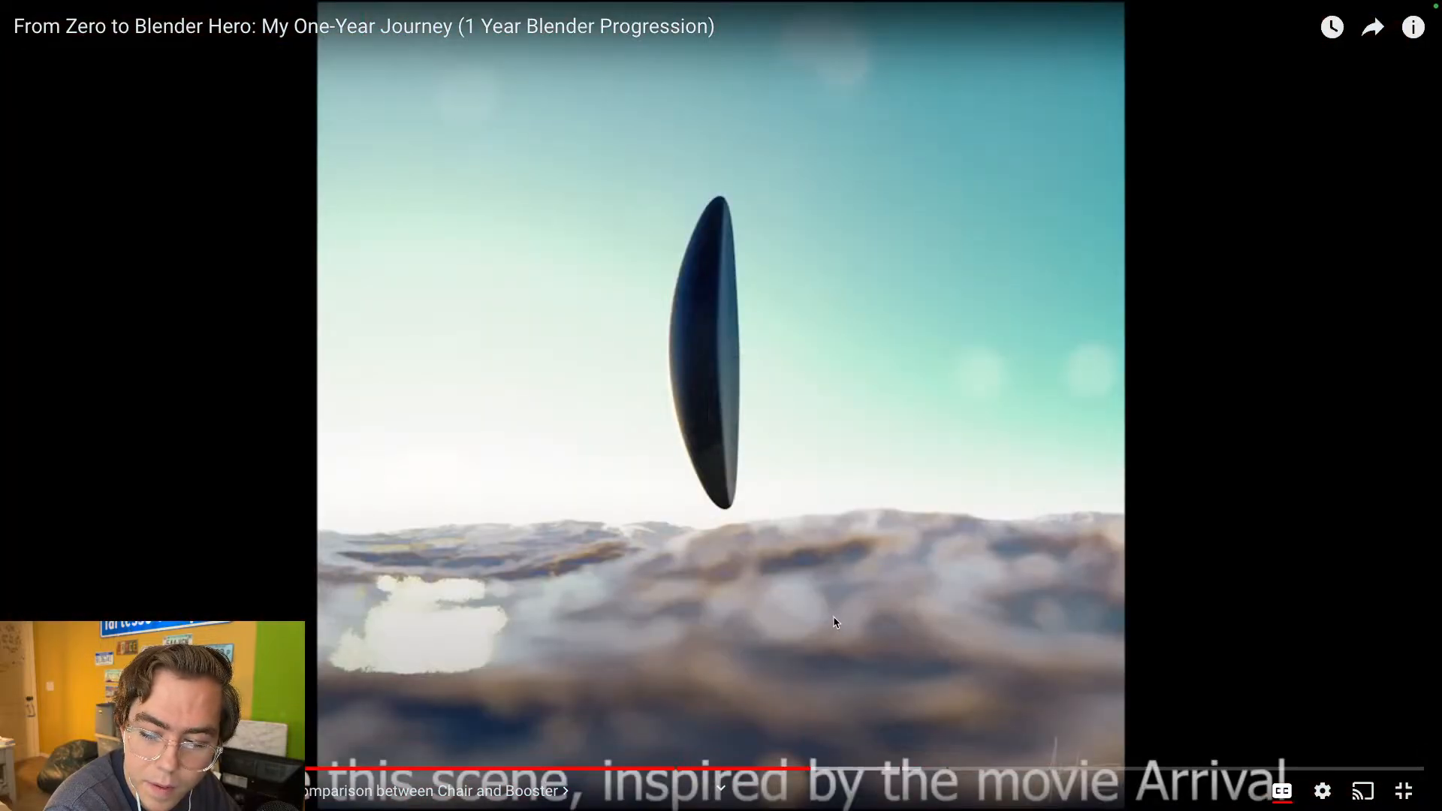
left_click_drag(836, 622, 836, 622)
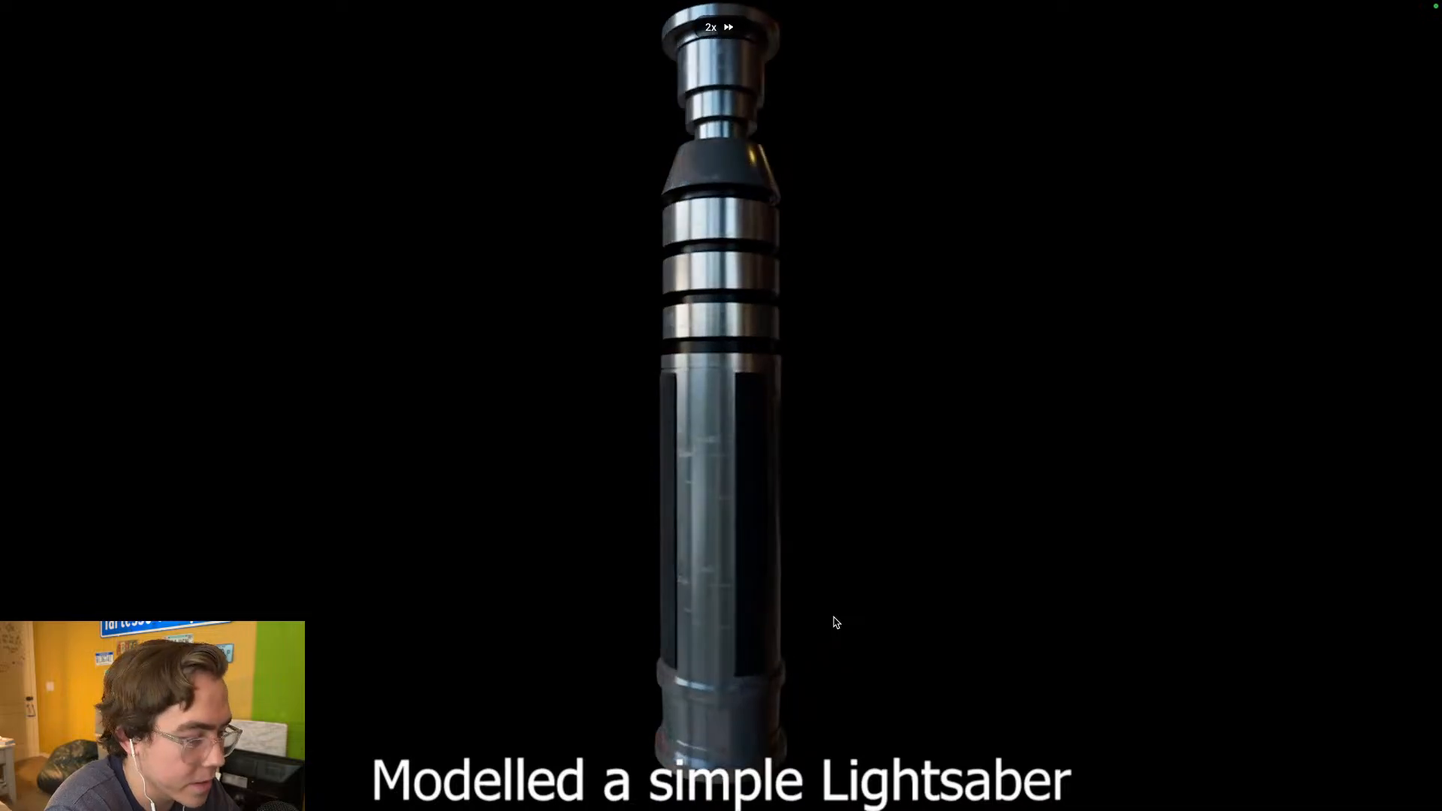
- Leave full screen and close the progression, Film Riot, Behance and spare YouTube tabs, keeping the two donut tutorial tabs
key("Escape")
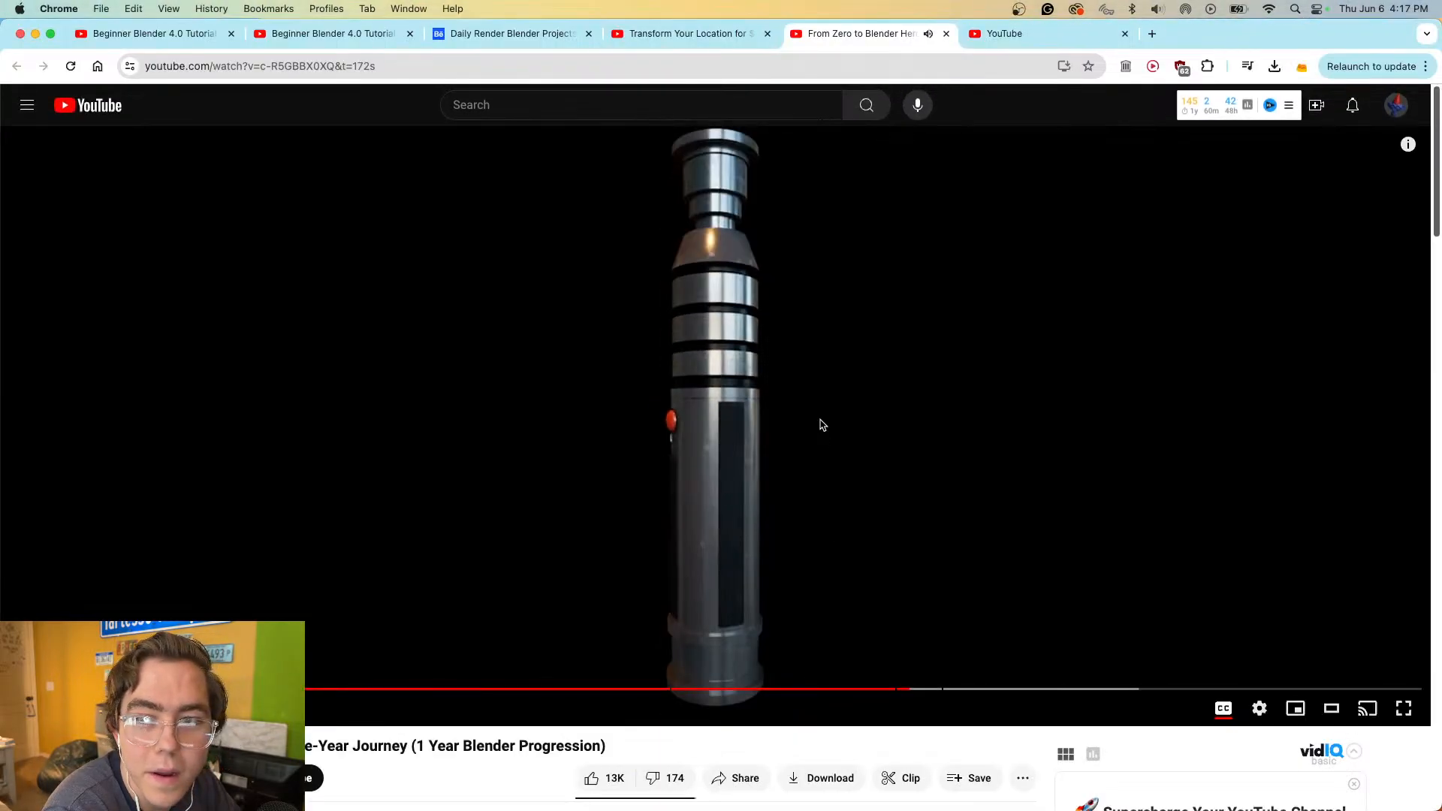
left_click(1124, 33)
key("super+w")
key("super+w")
key("super+w")
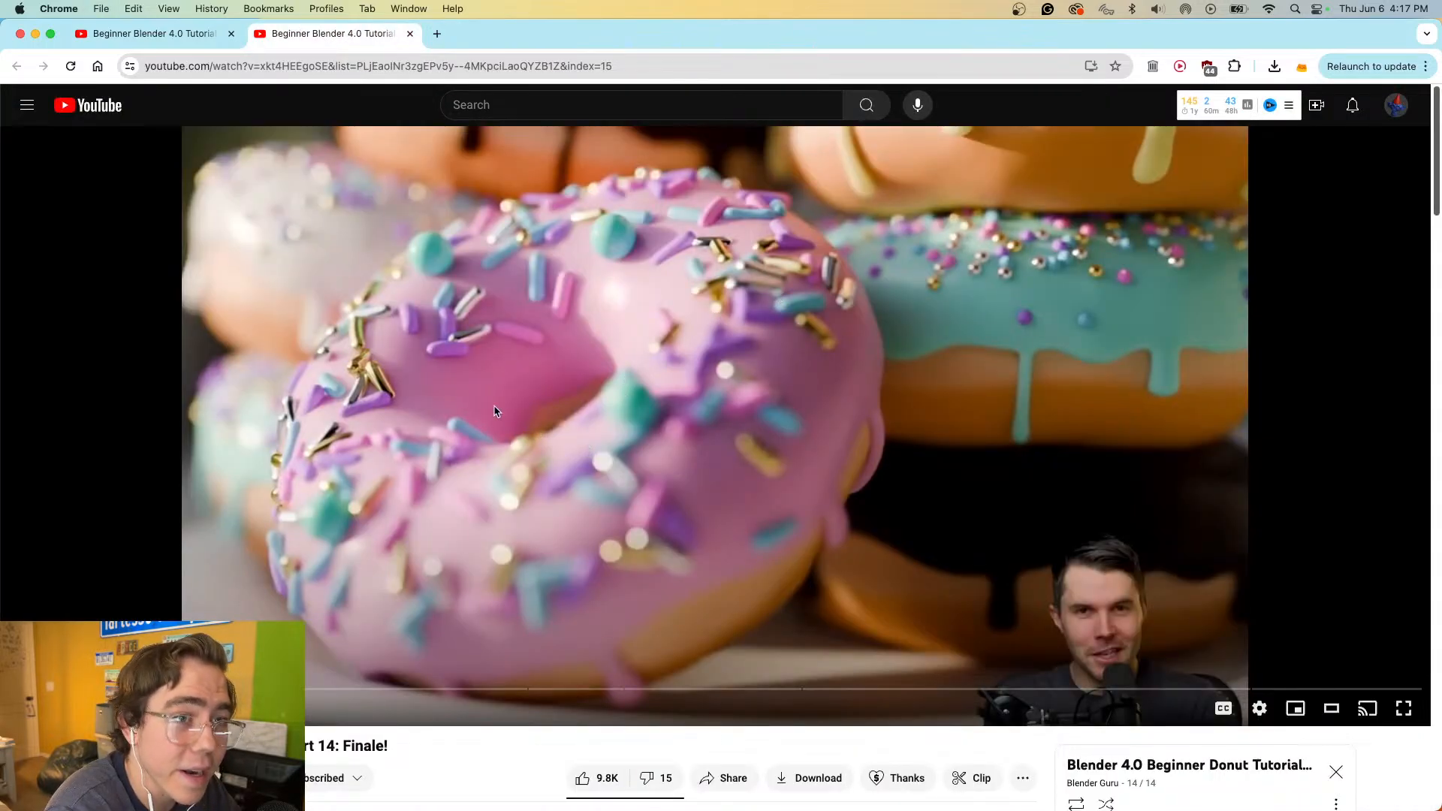
- Close the Part 14: Finale! tab and show the Part 6: Geometry Nodes tutorial in full screen
key("super+w")
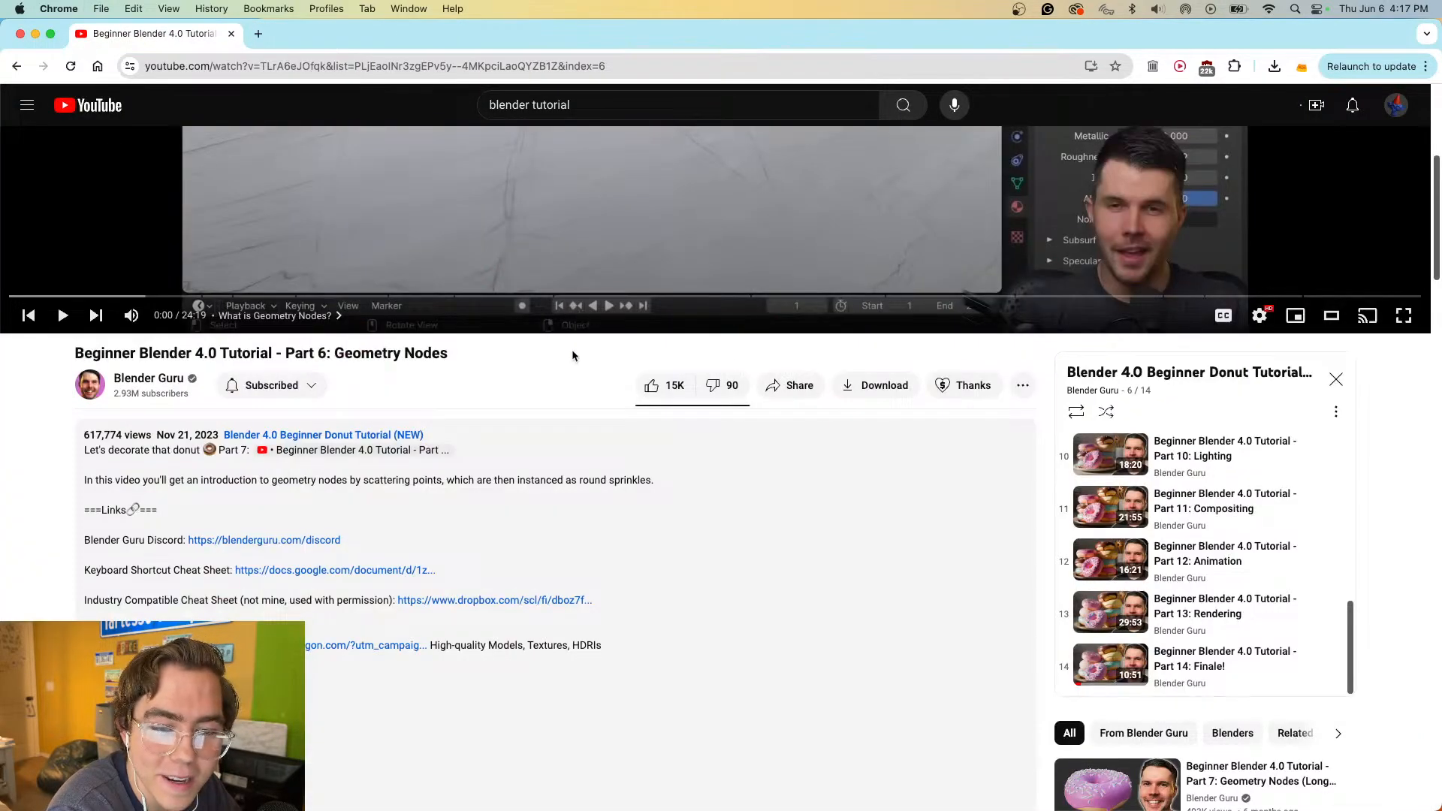
scroll(570, 349, "up", 5)
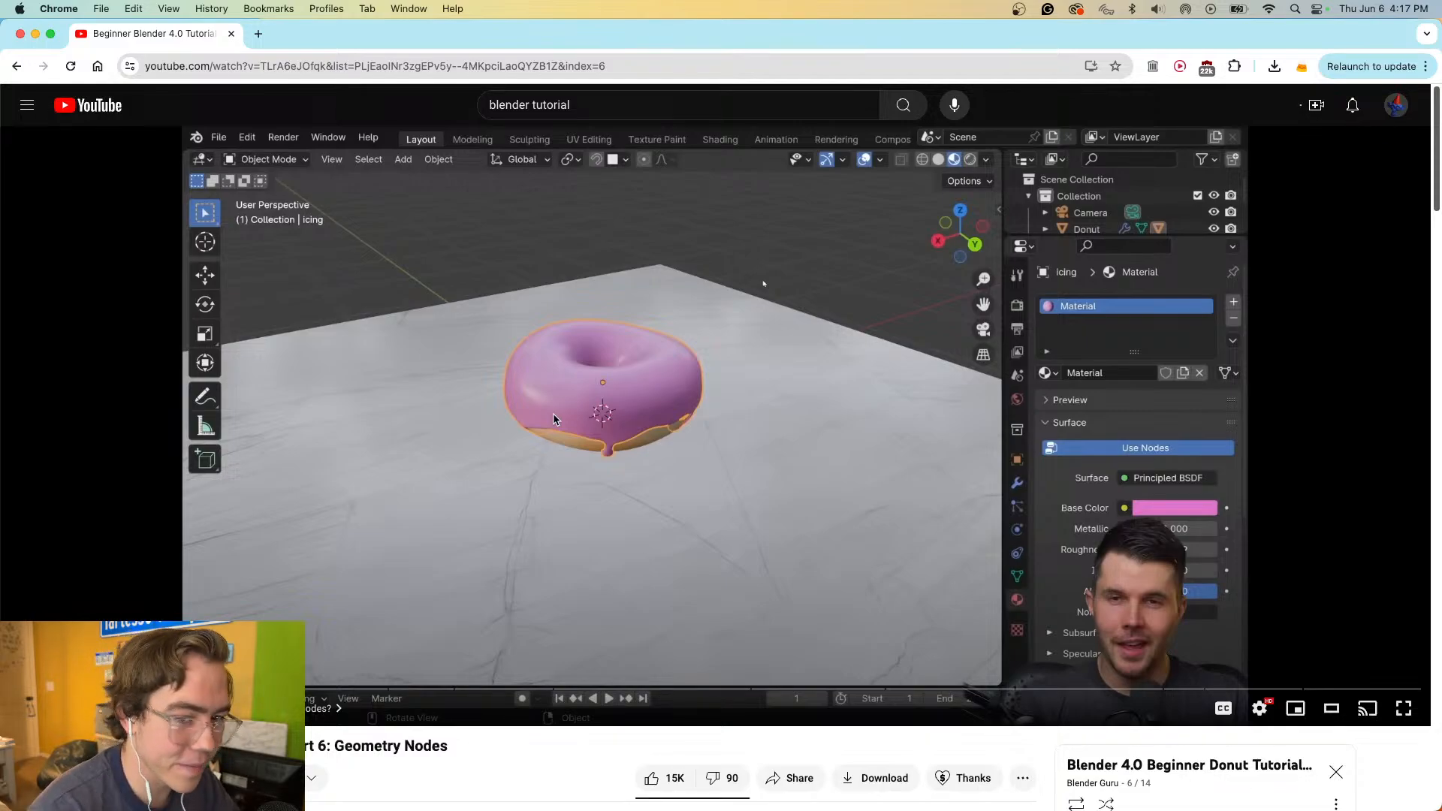
double_click(275, 465)
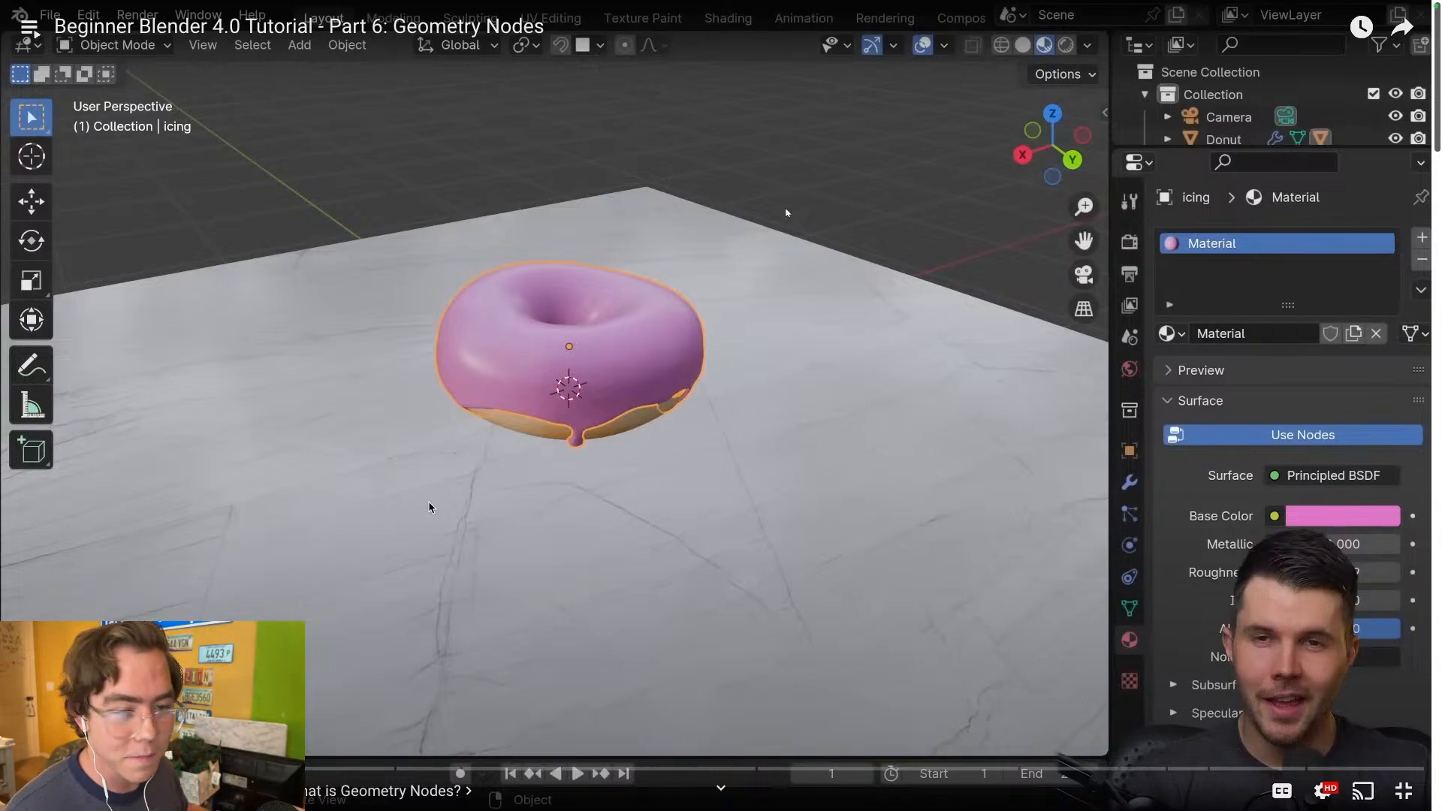
- Switch to the donut scene in Blender, select the marble countertop plane and set the viewport to Solid shading
key("ctrl+Right")
middle_click_drag(691, 423, 829, 357)
middle_click_drag(791, 411, 599, 448)
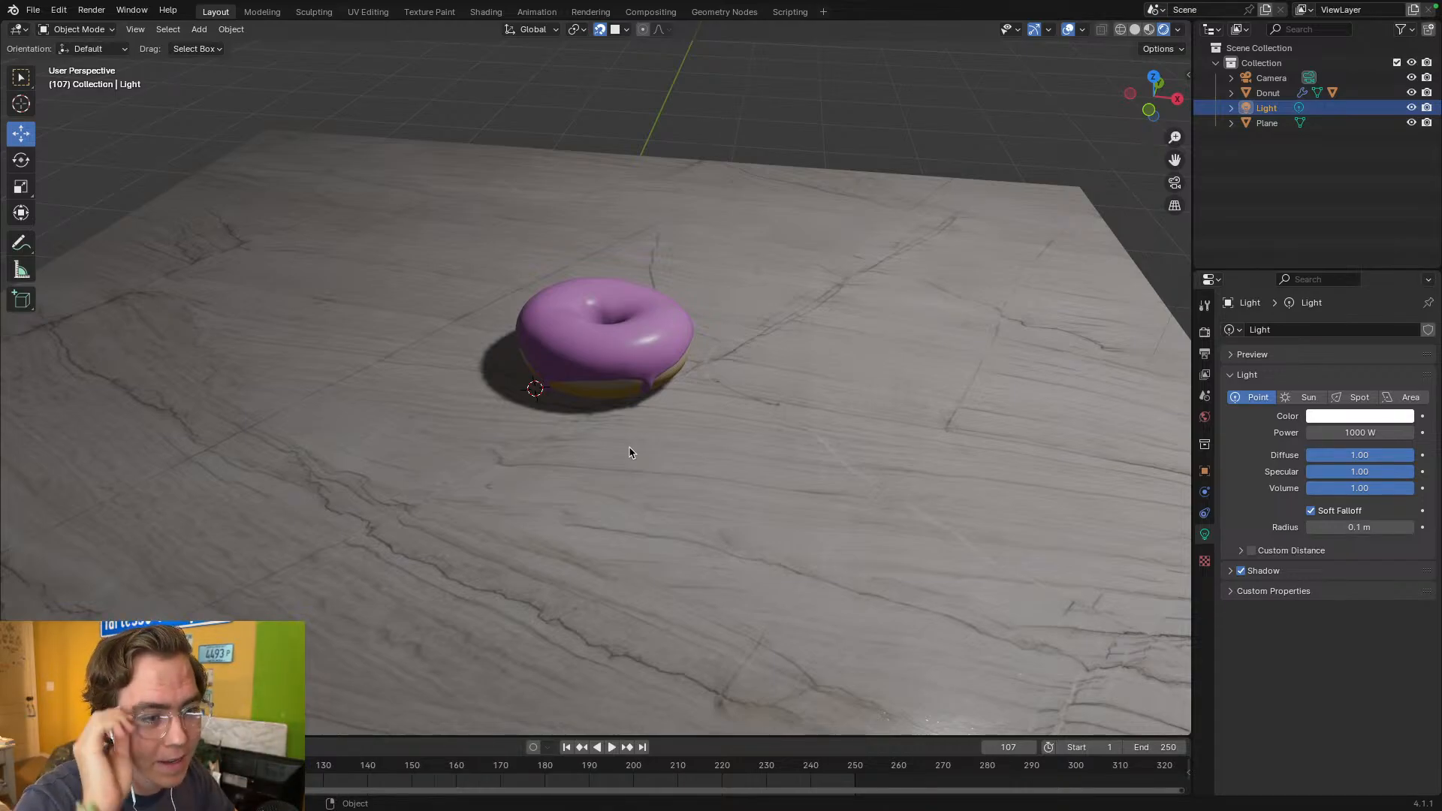
middle_click_drag(742, 450, 564, 476)
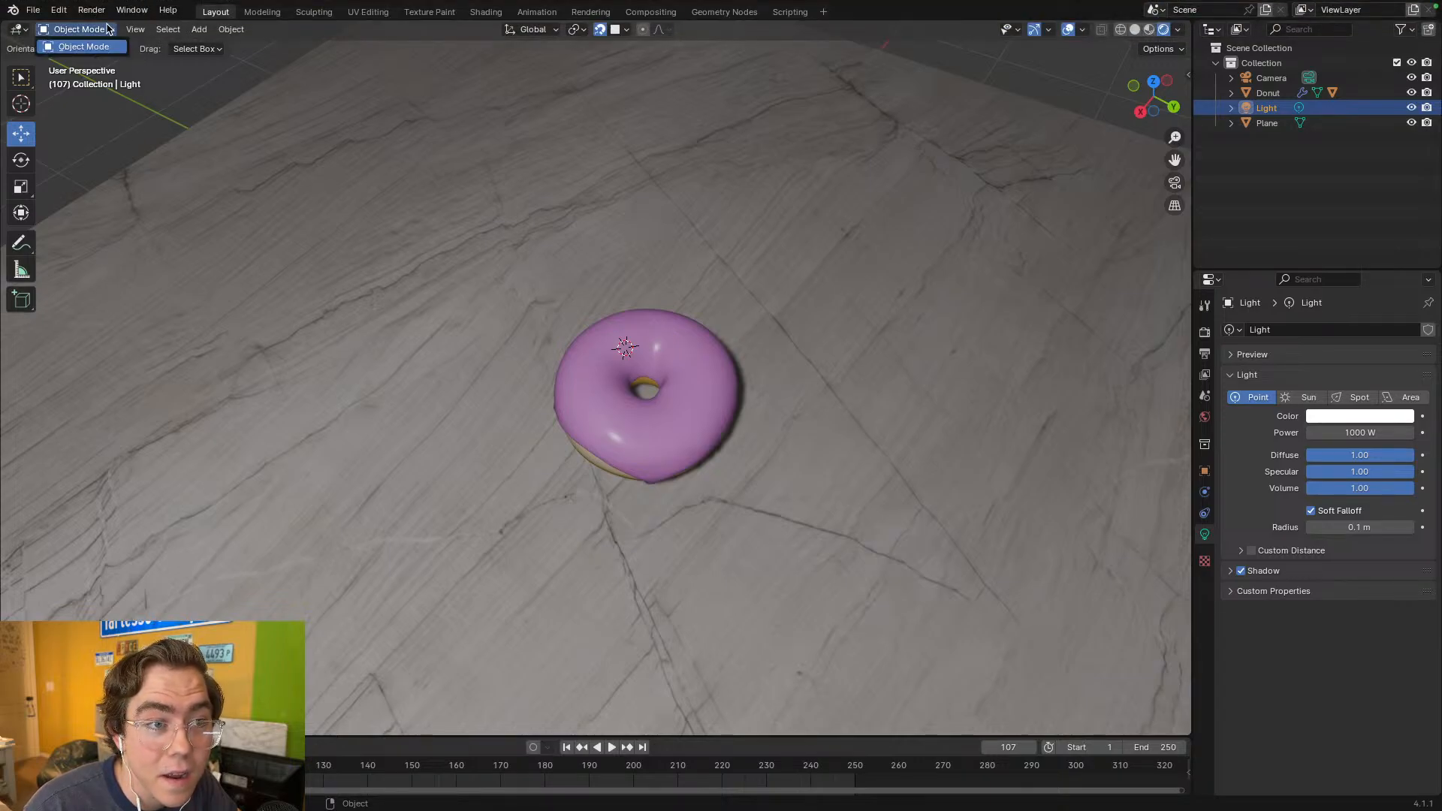
left_click(309, 269)
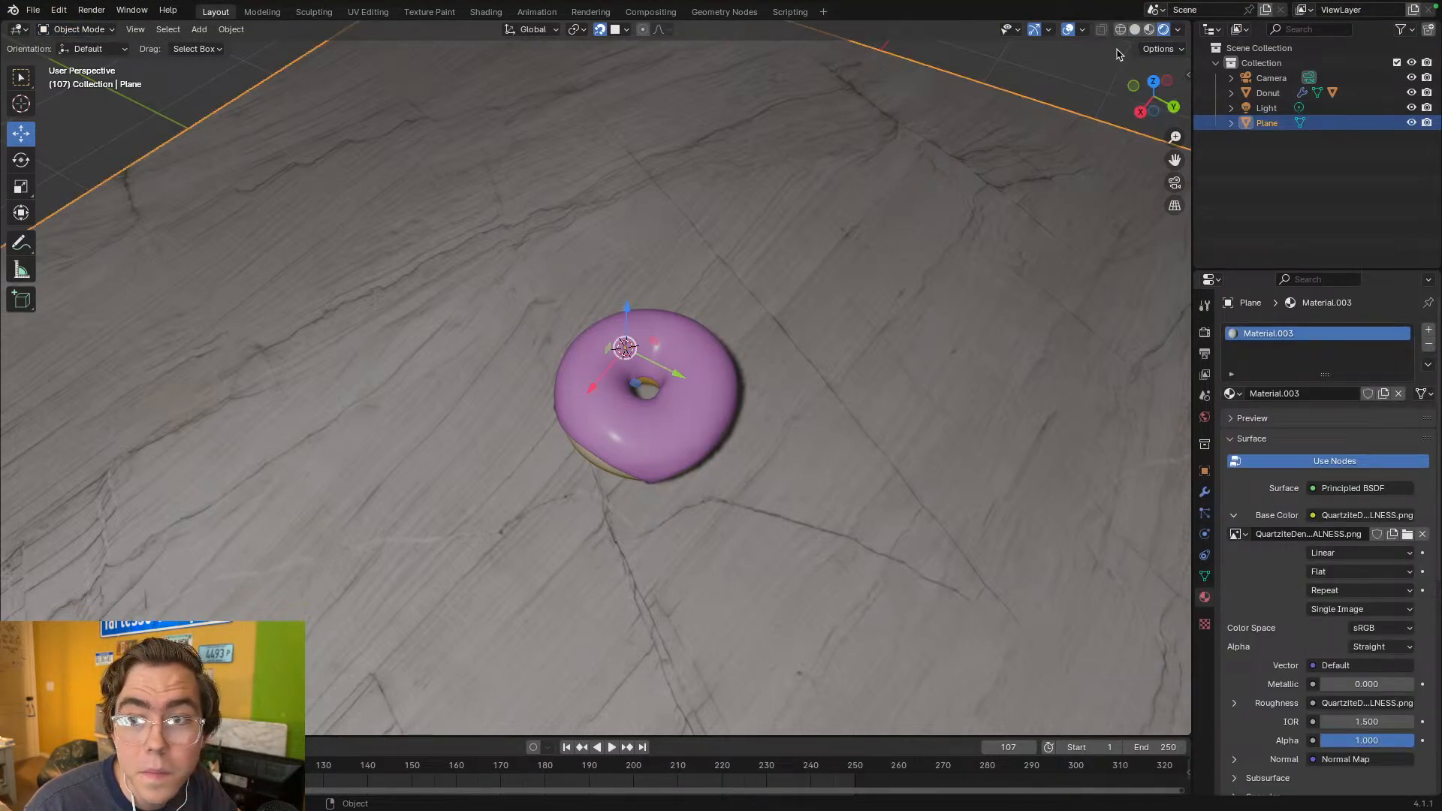
left_click(1132, 30)
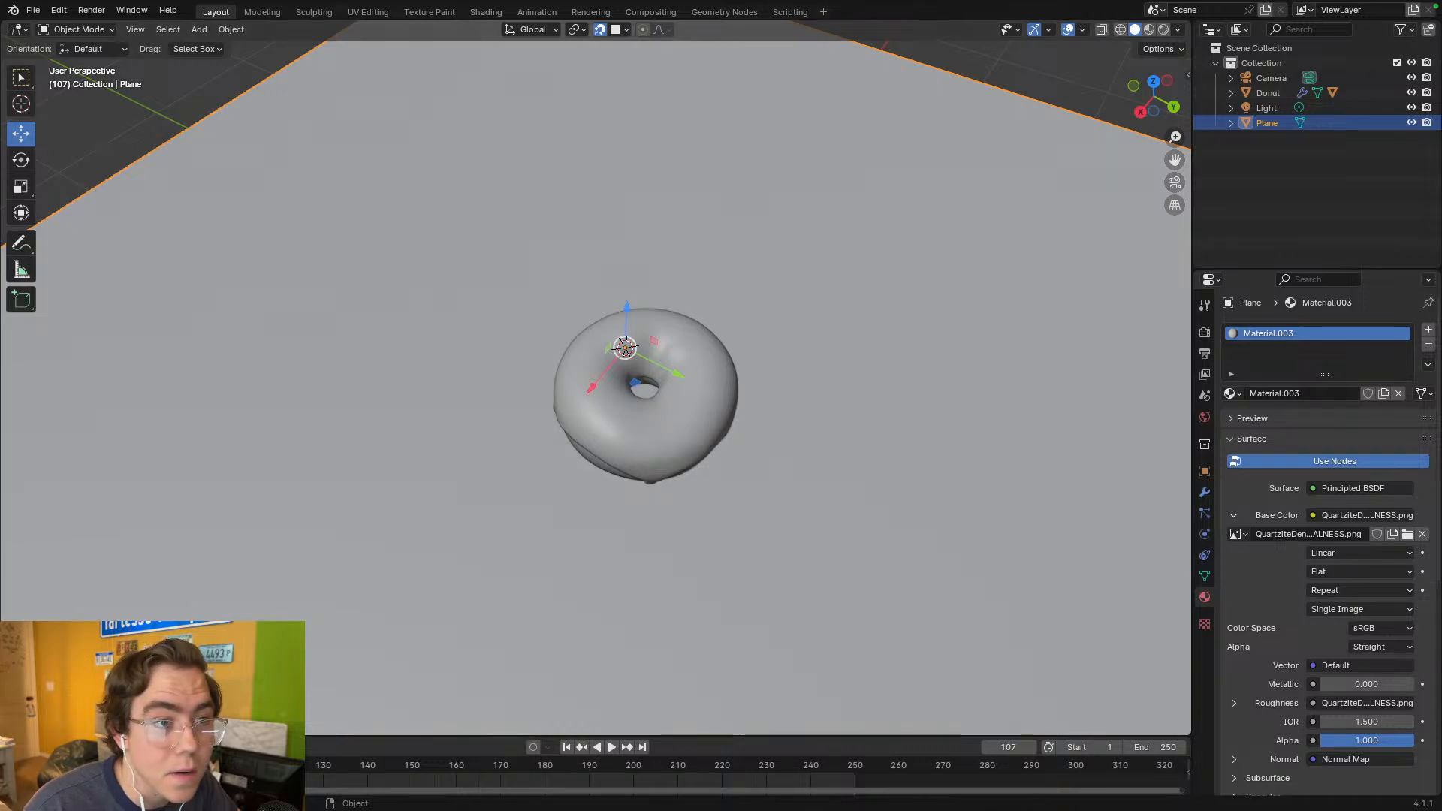
left_click(101, 31)
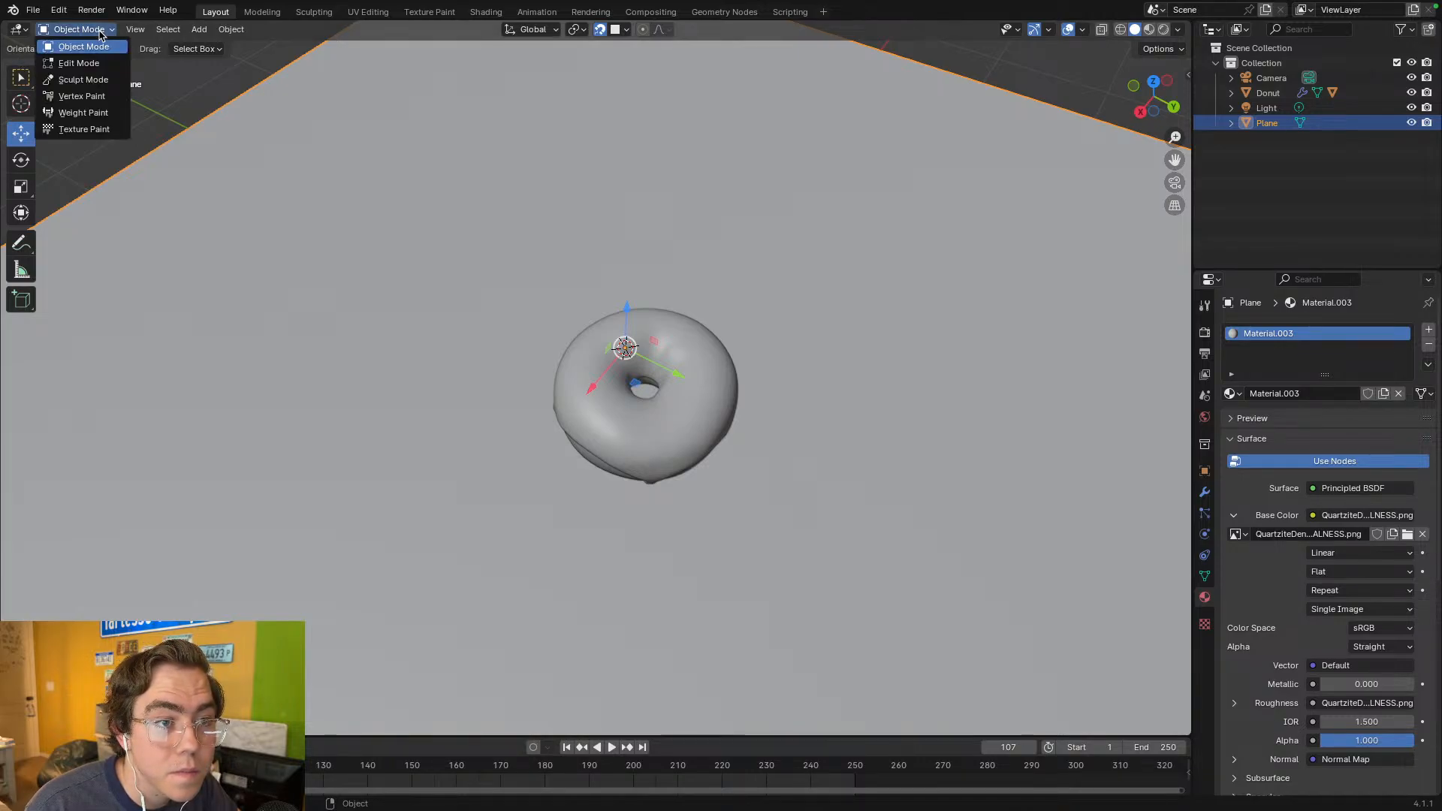
left_click(100, 32)
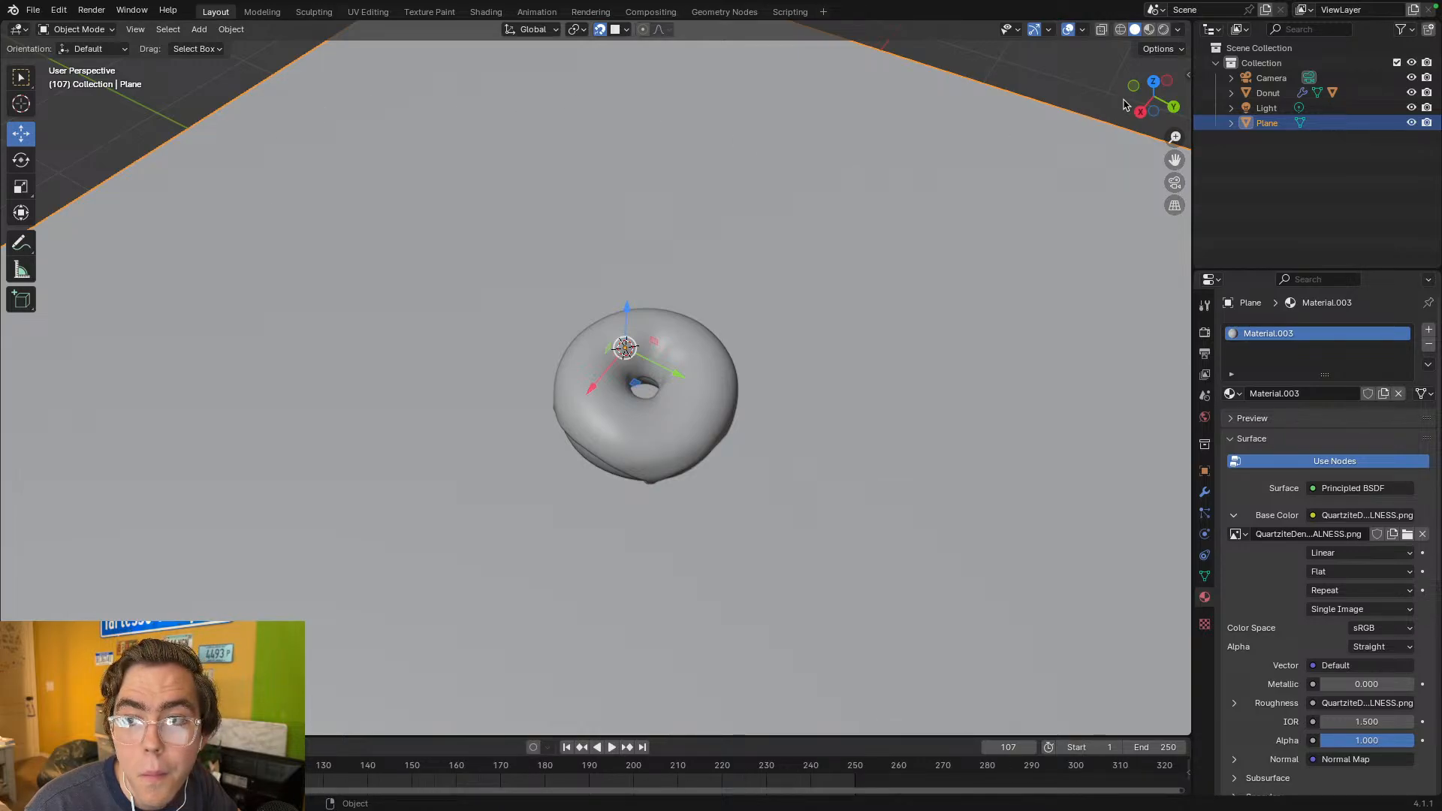
left_click(1177, 29)
left_click(1177, 29)
left_click(1178, 49)
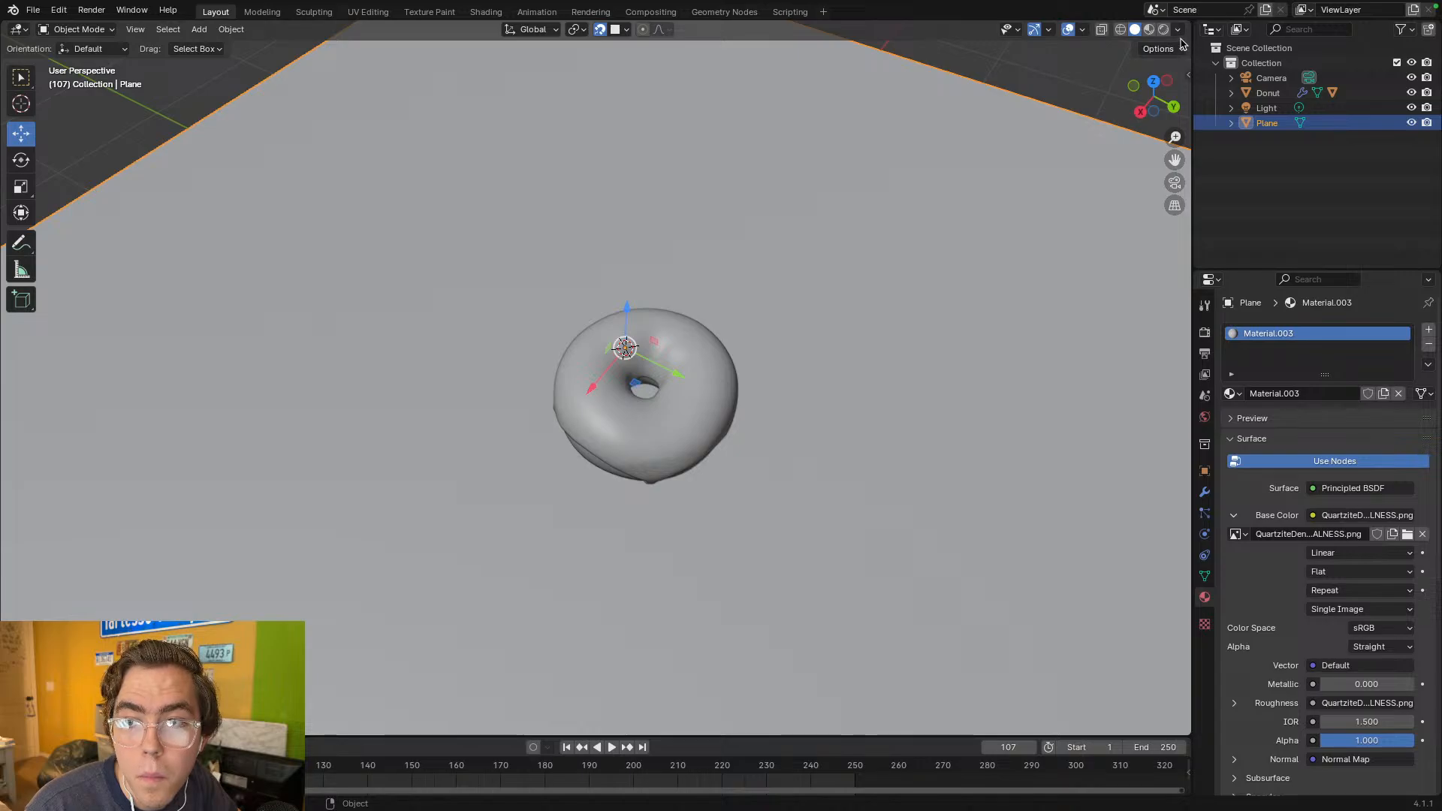
left_click(1179, 31)
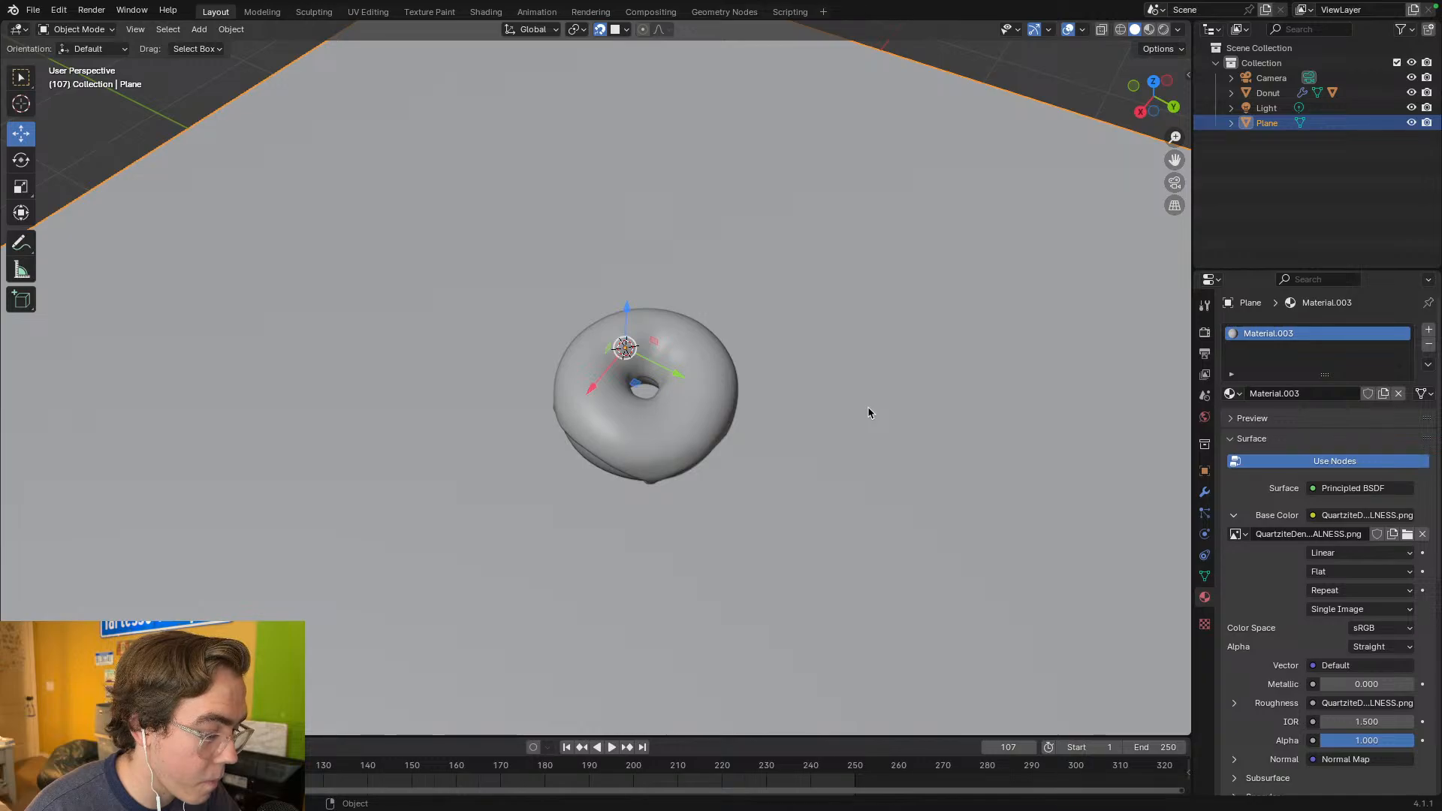
- Deselect the countertop plane and inspect the donut and its icing from several angles
middle_click_drag(827, 488, 917, 438)
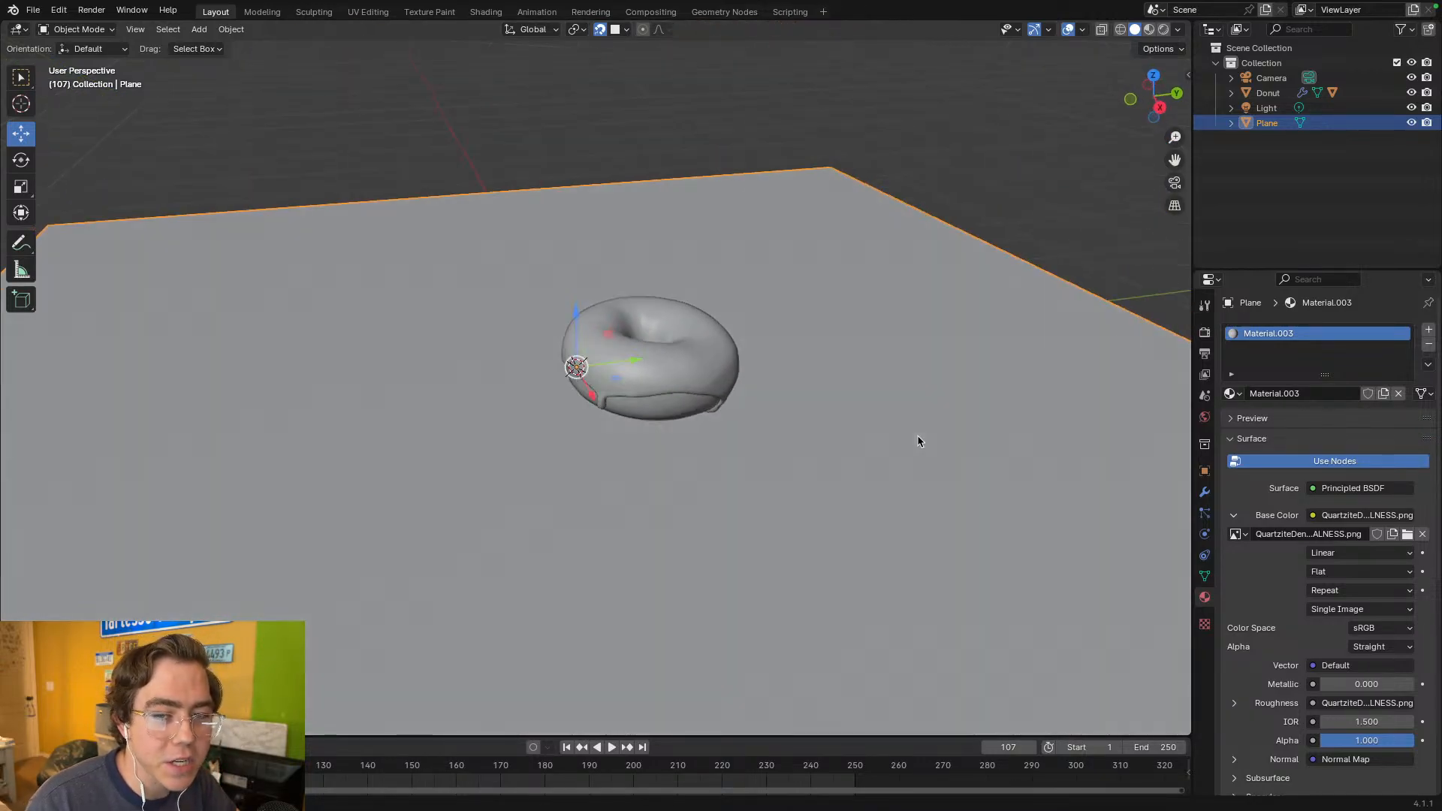
left_click(994, 216)
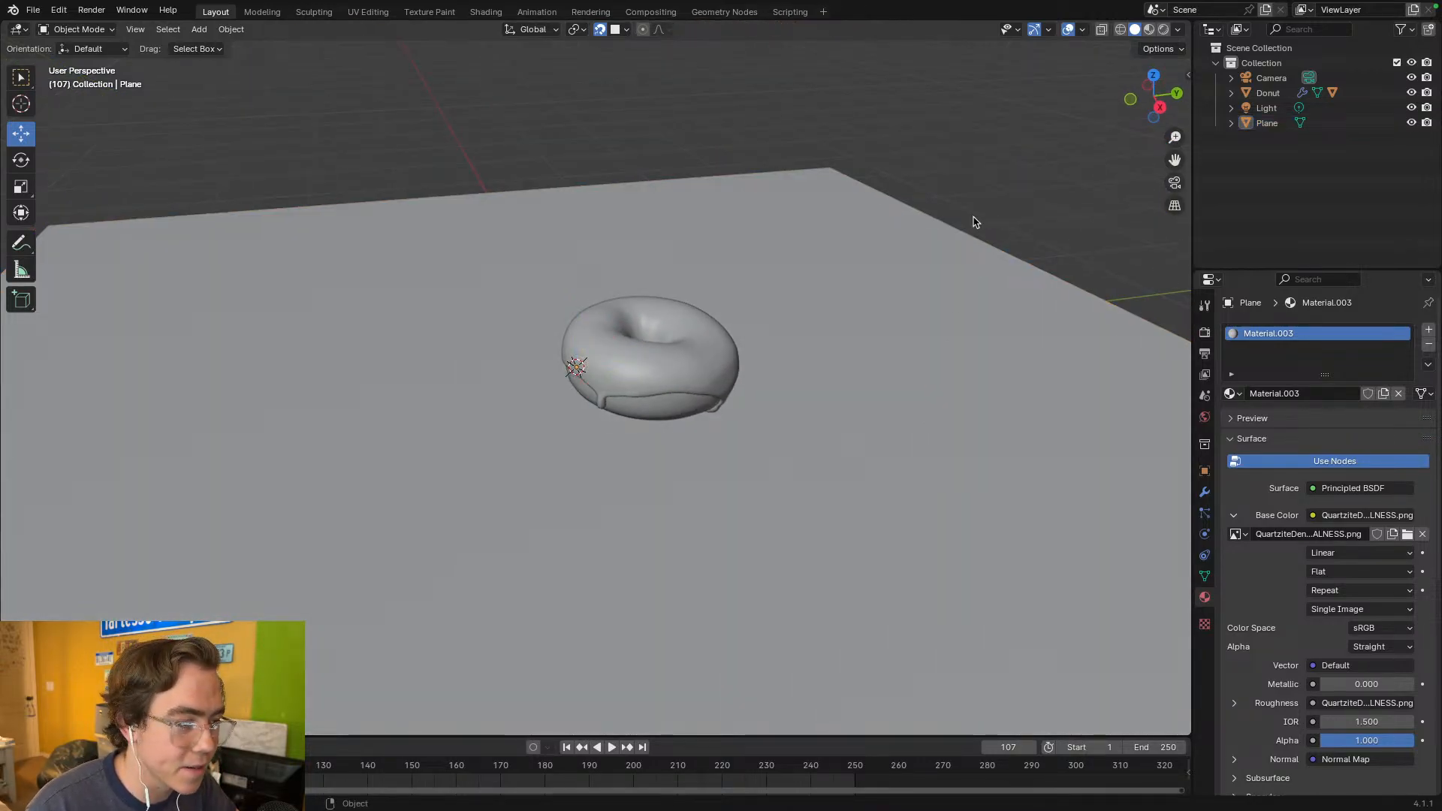
middle_click_drag(875, 300, 782, 312)
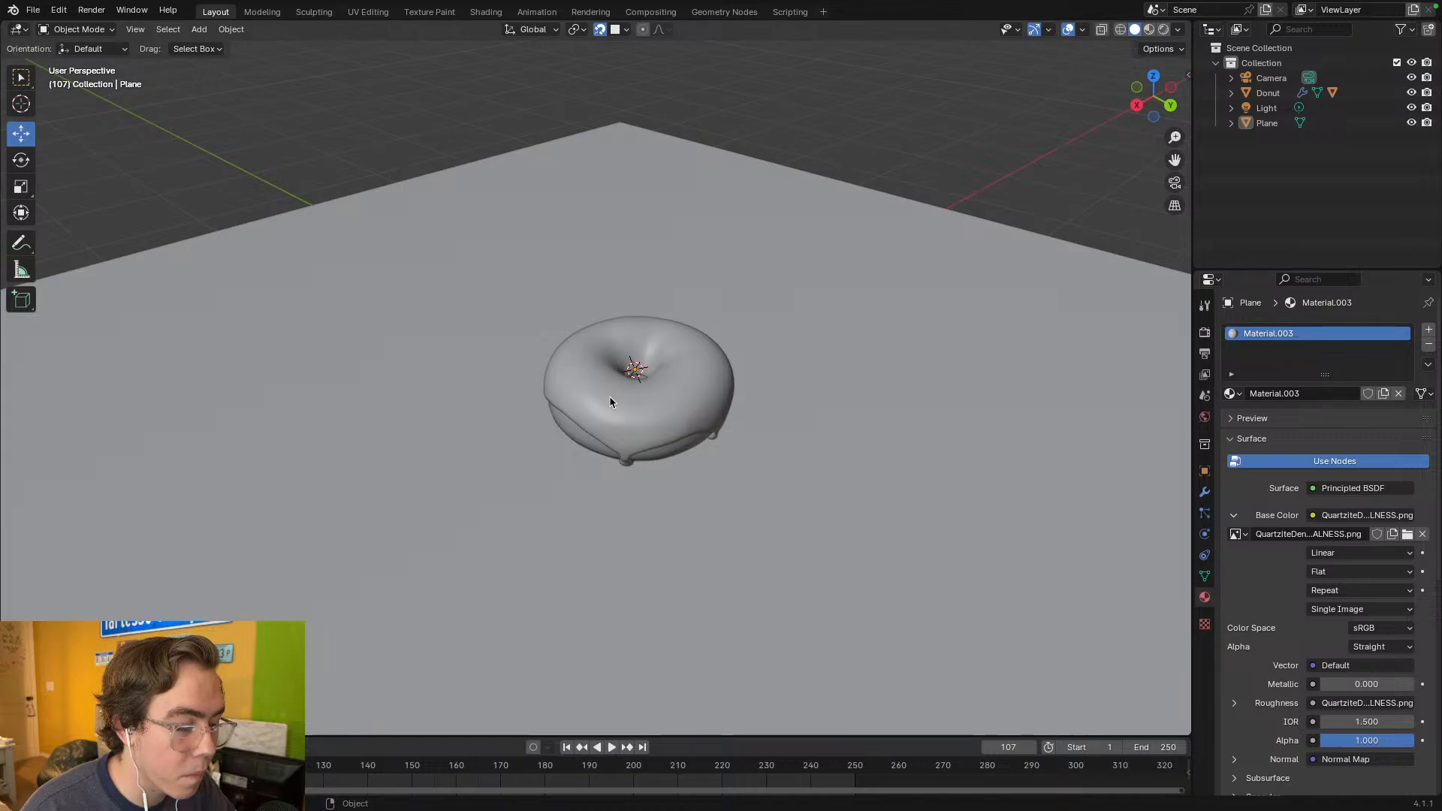
middle_click_drag(588, 362, 674, 381)
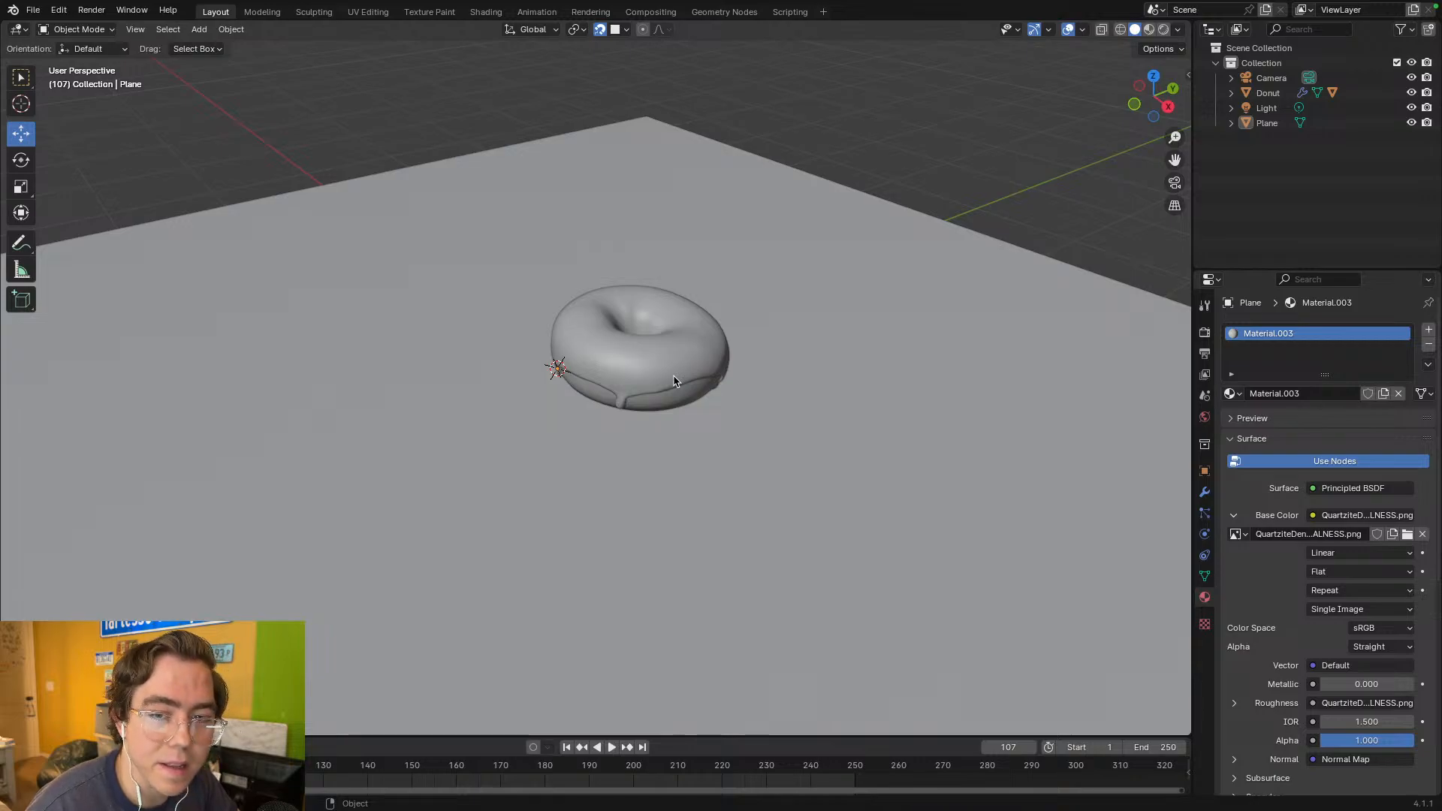
mouse_move(688, 339)
middle_mouse_down()
mouse_move(598, 363)
mouse_move(441, 316)
mouse_move(363, 364)
mouse_move(775, 276)
mouse_move(718, 341)
mouse_move(743, 421)
mouse_move(863, 370)
mouse_move(878, 348)
mouse_move(851, 374)
mouse_move(699, 396)
mouse_move(665, 352)
middle_mouse_up()
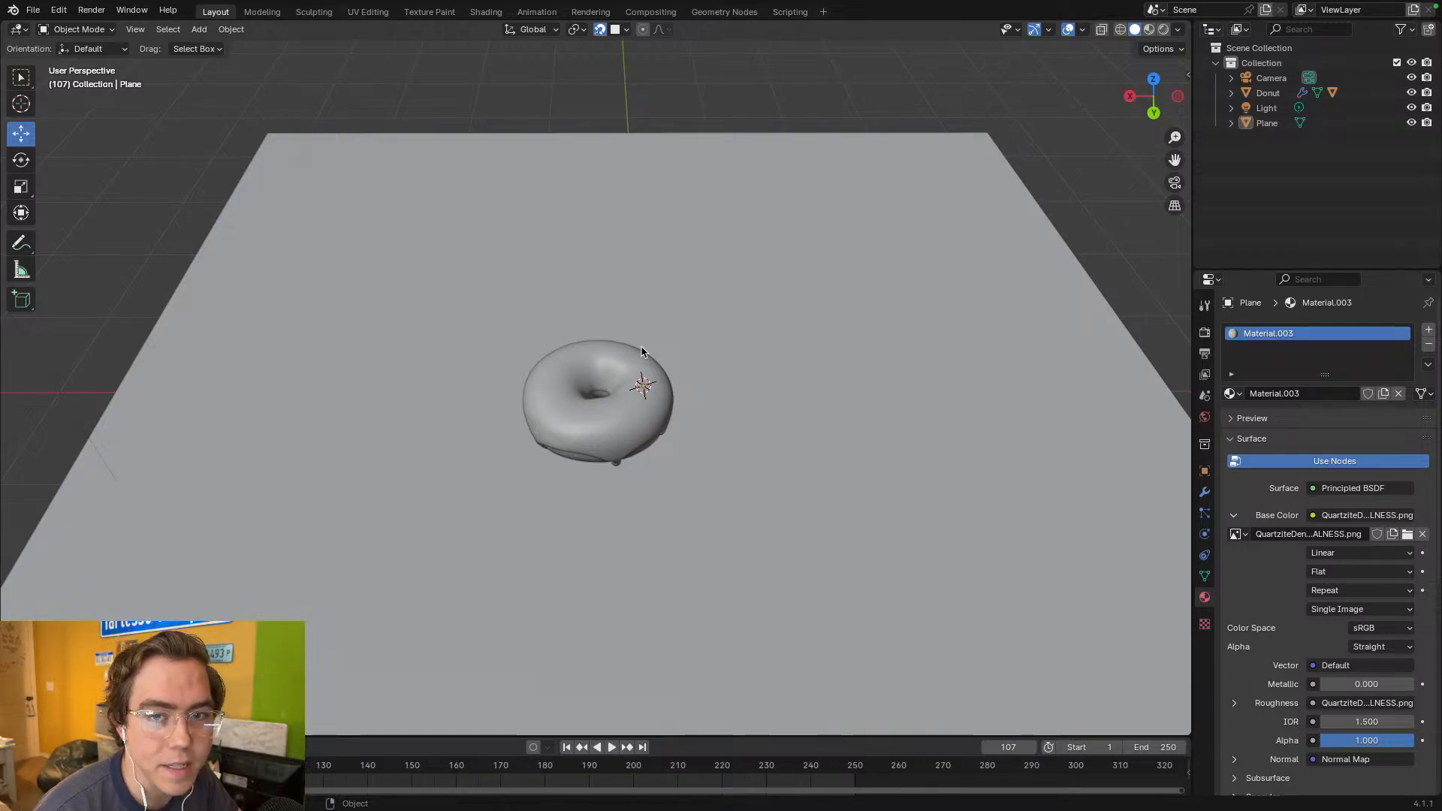
middle_click_drag(610, 382, 886, 570)
middle_click_drag(711, 444, 745, 480)
middle_click_drag(651, 470, 775, 498)
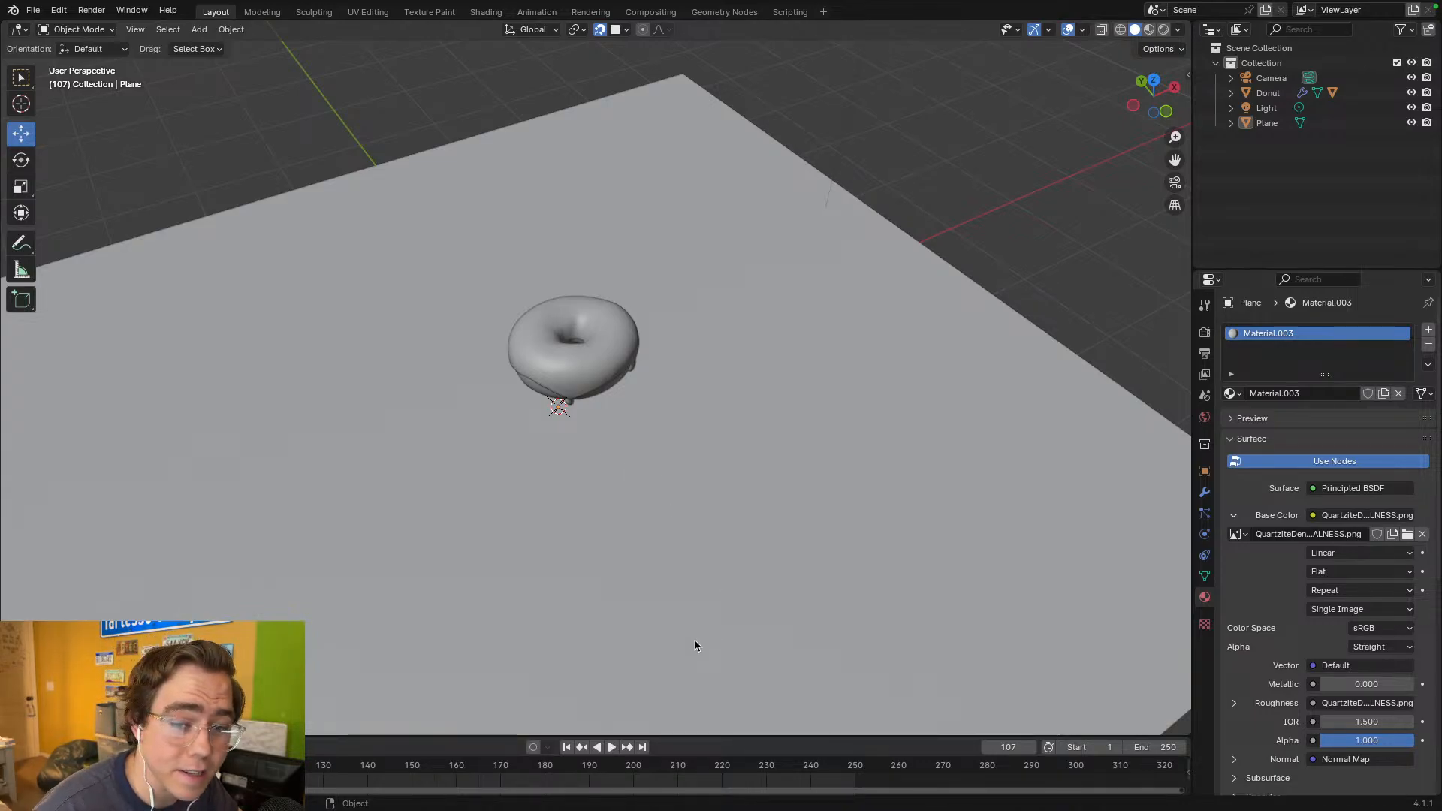
middle_click_drag(657, 441, 669, 406)
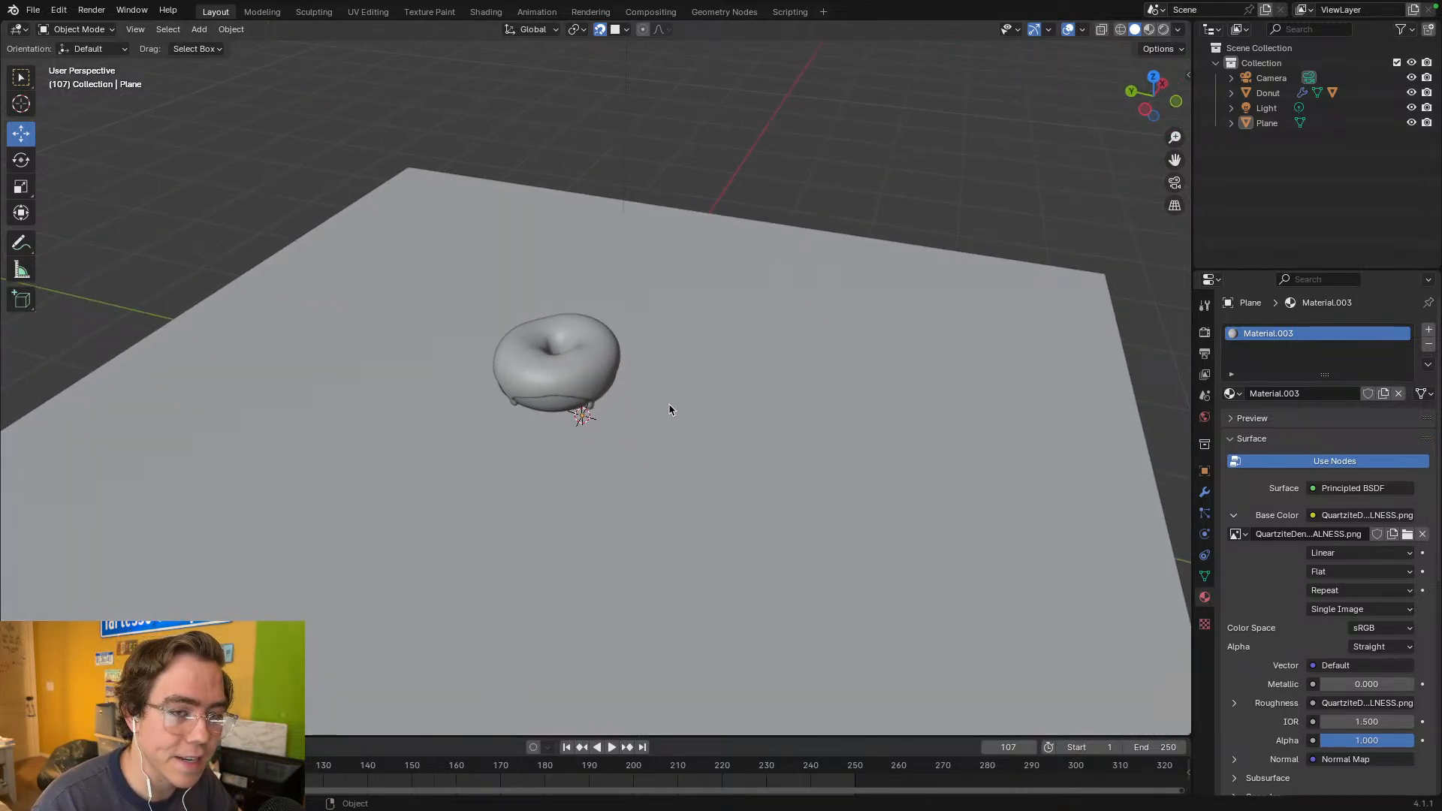
middle_click_drag(669, 411, 763, 409)
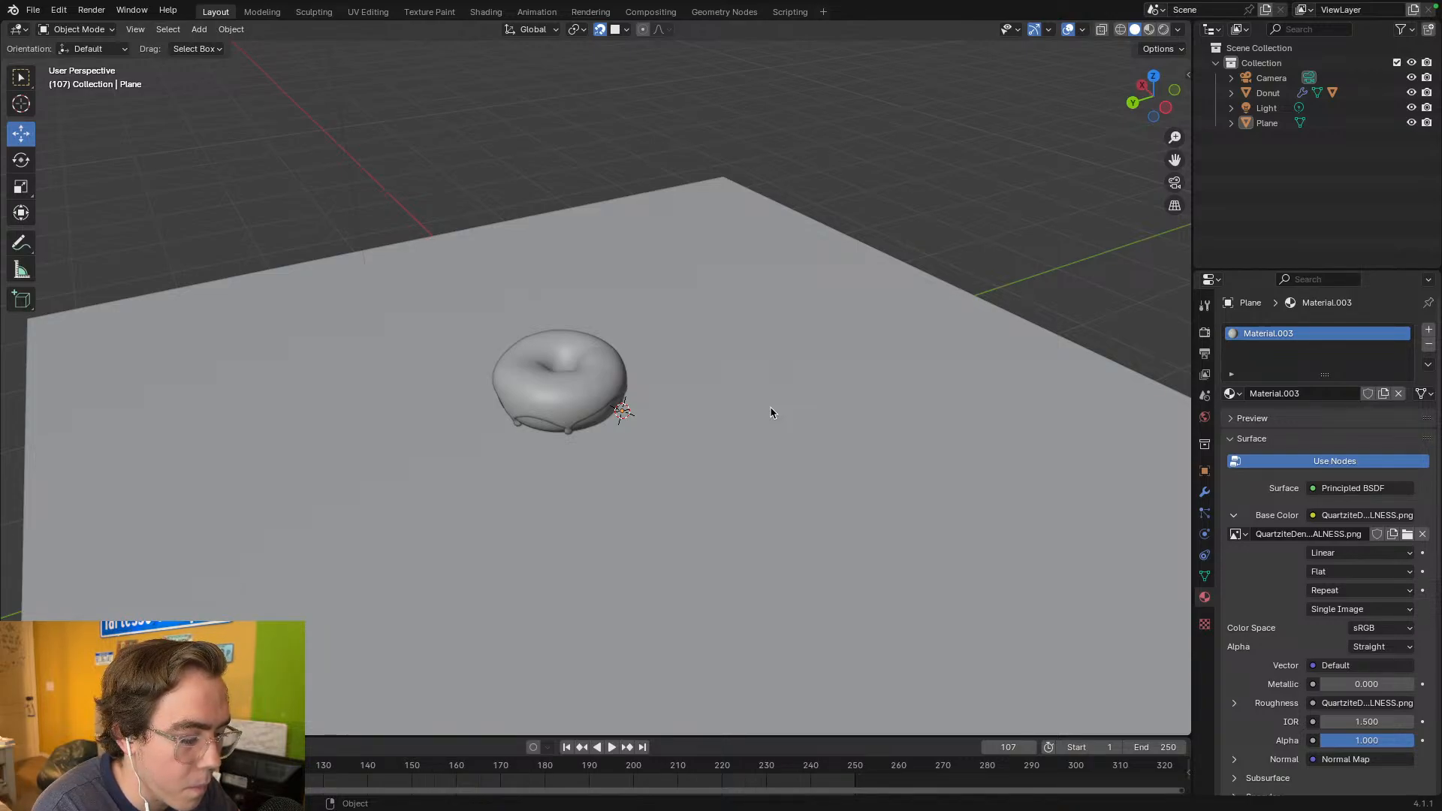
middle_click_drag(772, 441, 1058, 448)
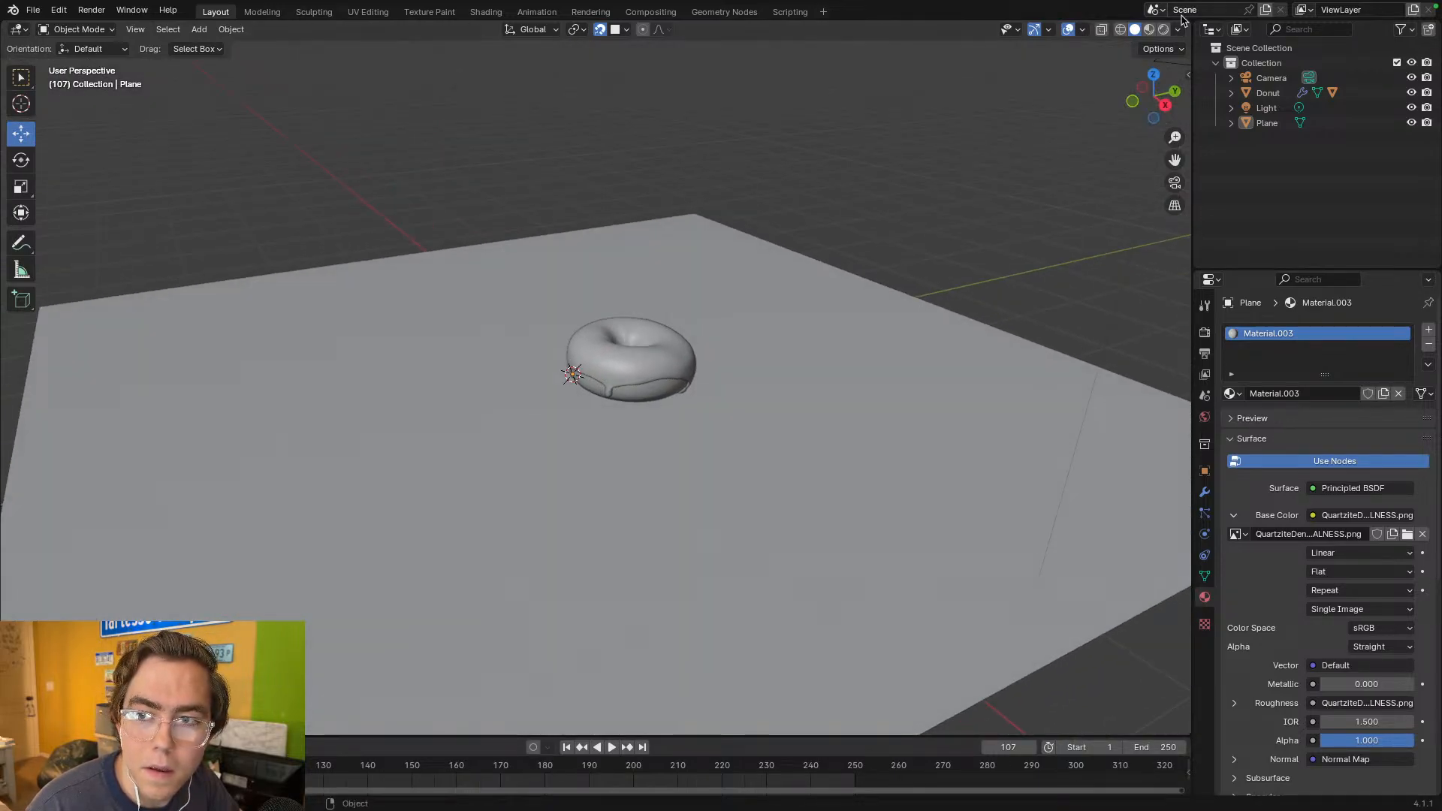
middle_click_drag(871, 460, 931, 451)
- Check the tutorial's viewport and set the Blender viewport to Material Preview shading to match it
key("ctrl+Left")
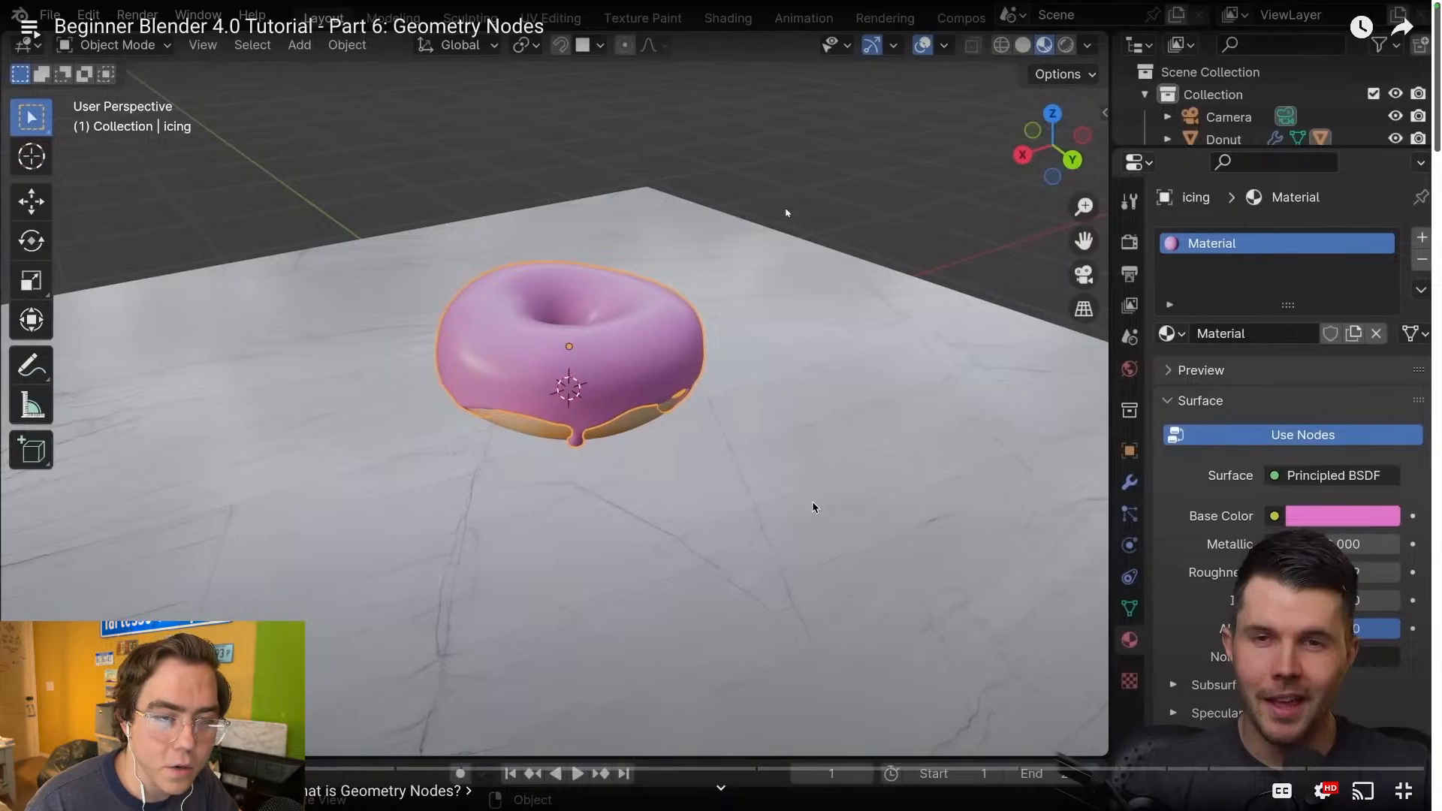
key("ctrl+Right")
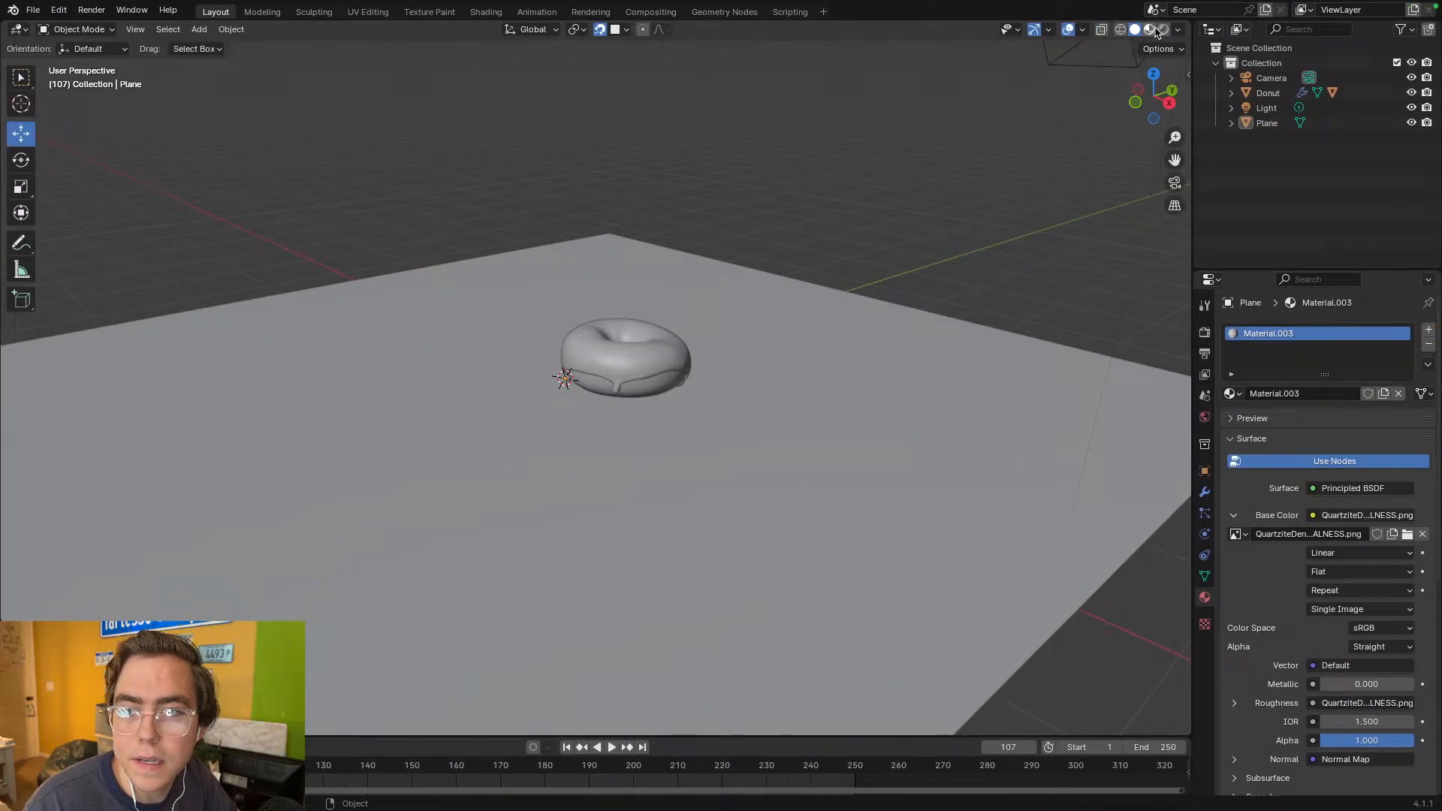
left_click(1149, 29)
middle_click_drag(914, 376, 604, 344)
- Switch to the Part 6 tutorial and watch its introduction up to where the Geometry Nodes workspace is opened
key("ctrl+Left")
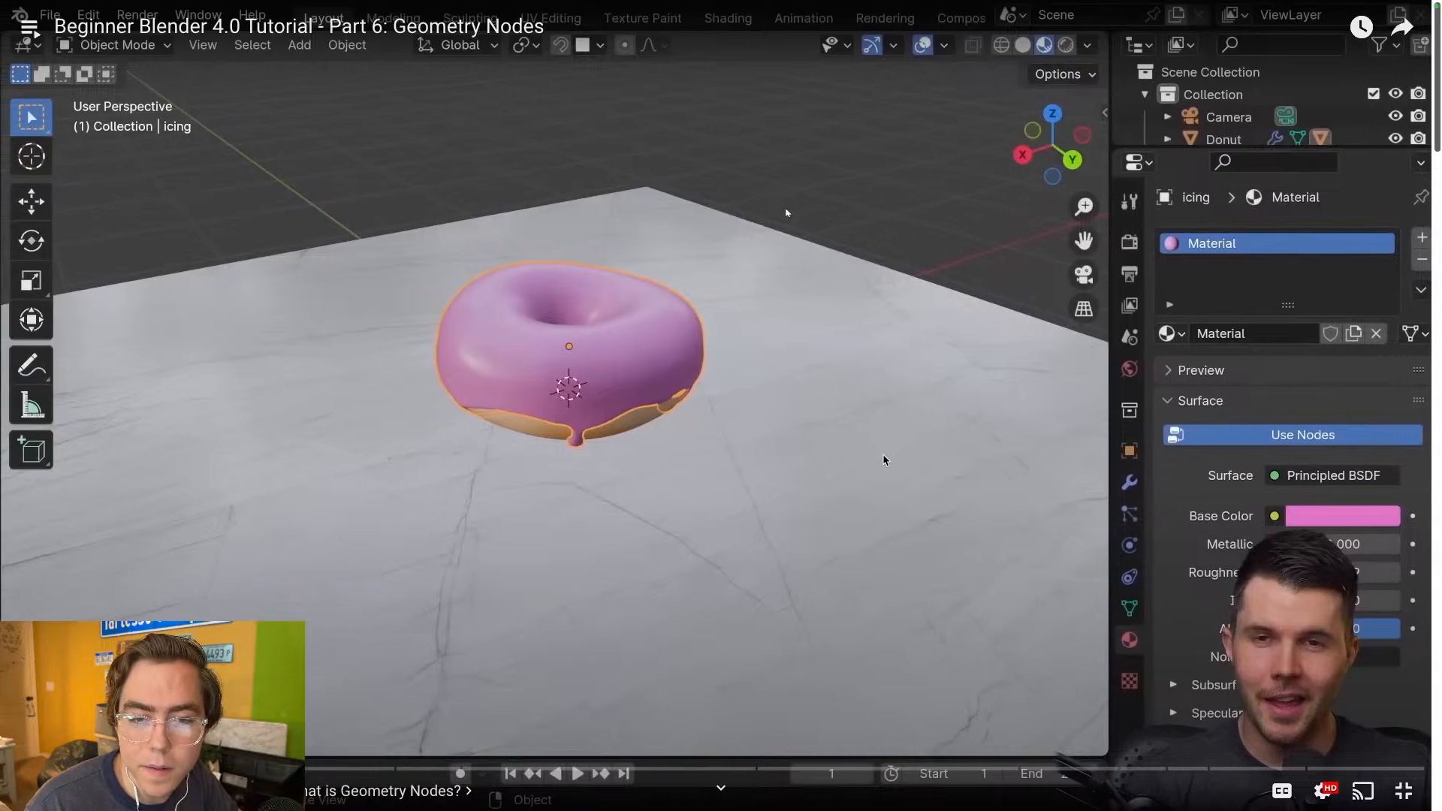
left_click(884, 460)
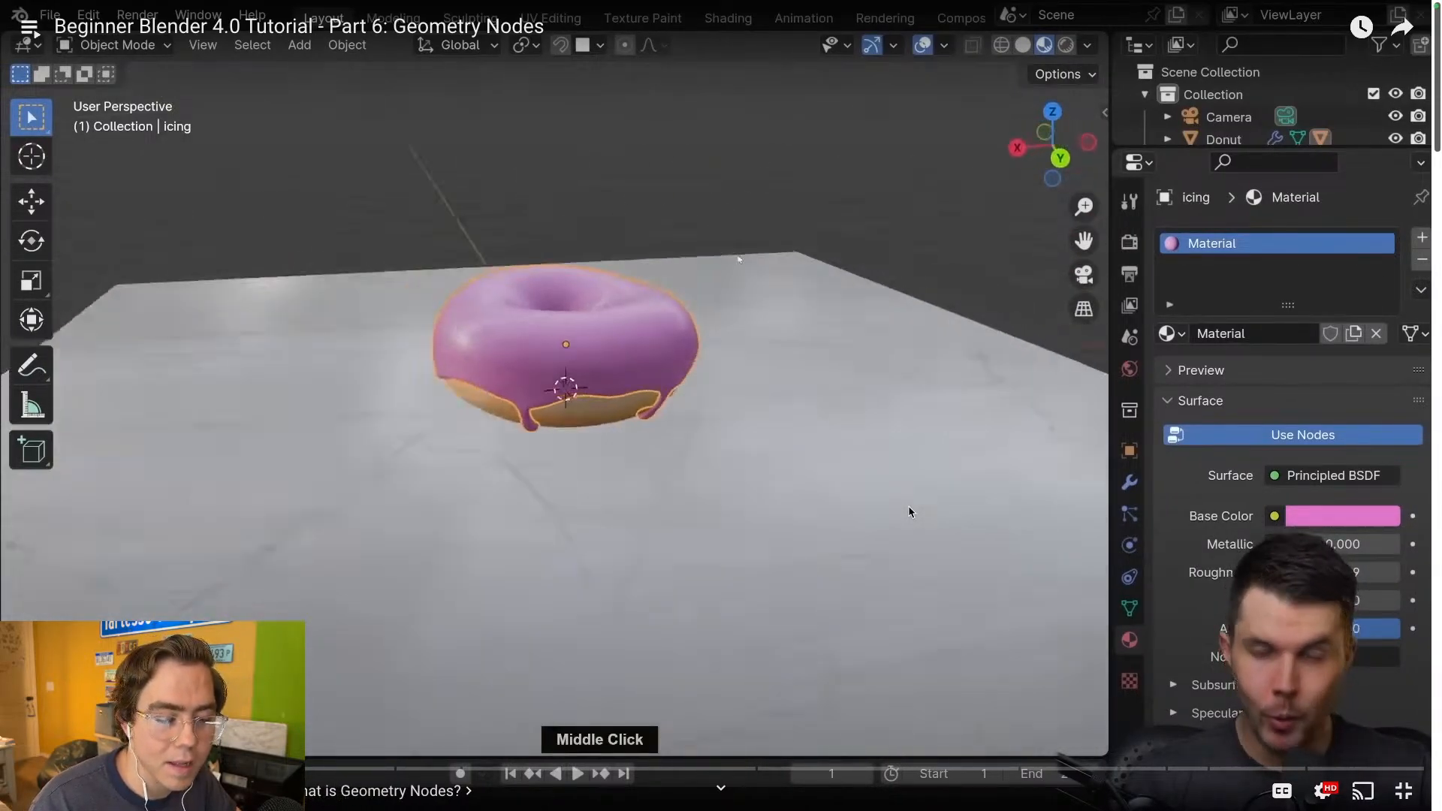
left_click(908, 507)
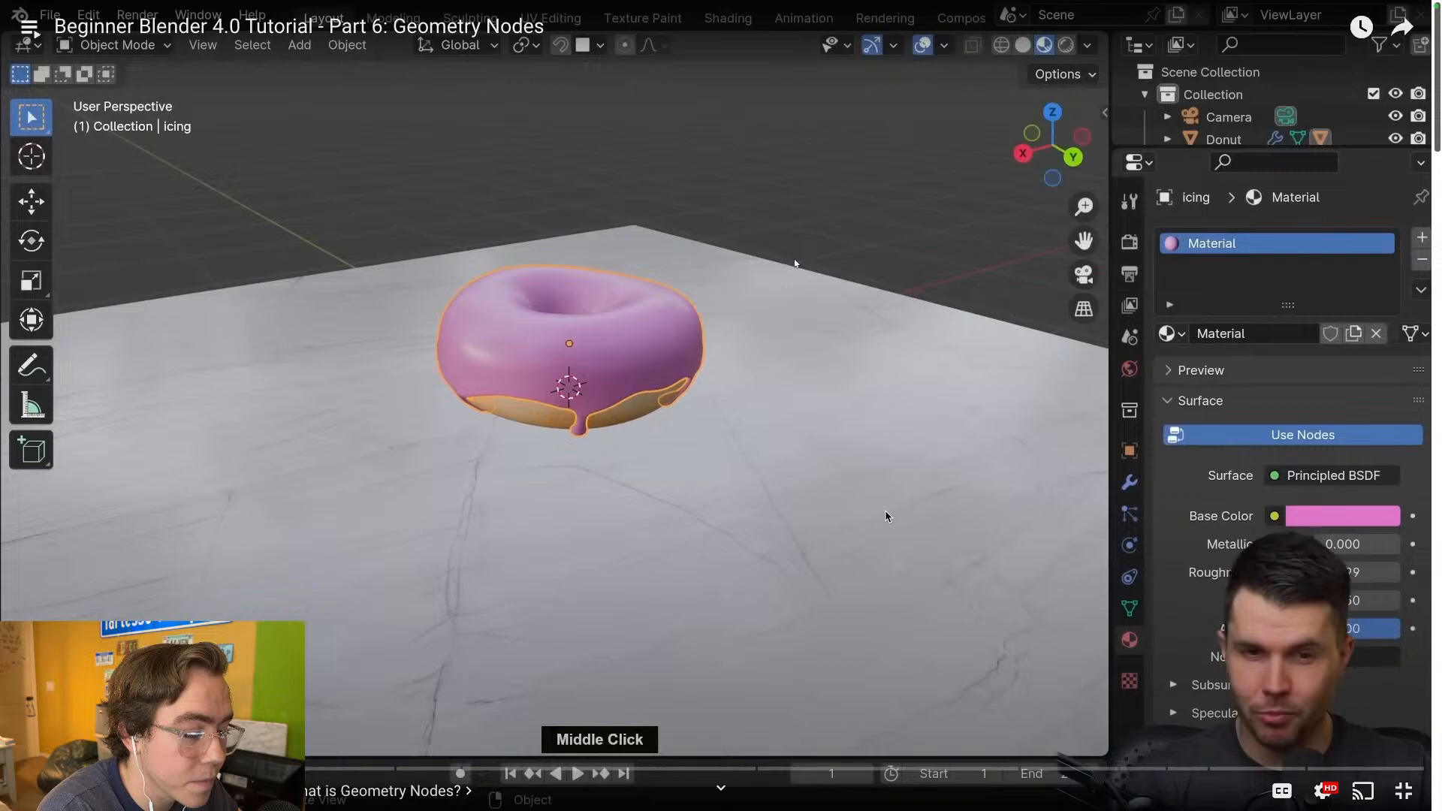
left_click(886, 517)
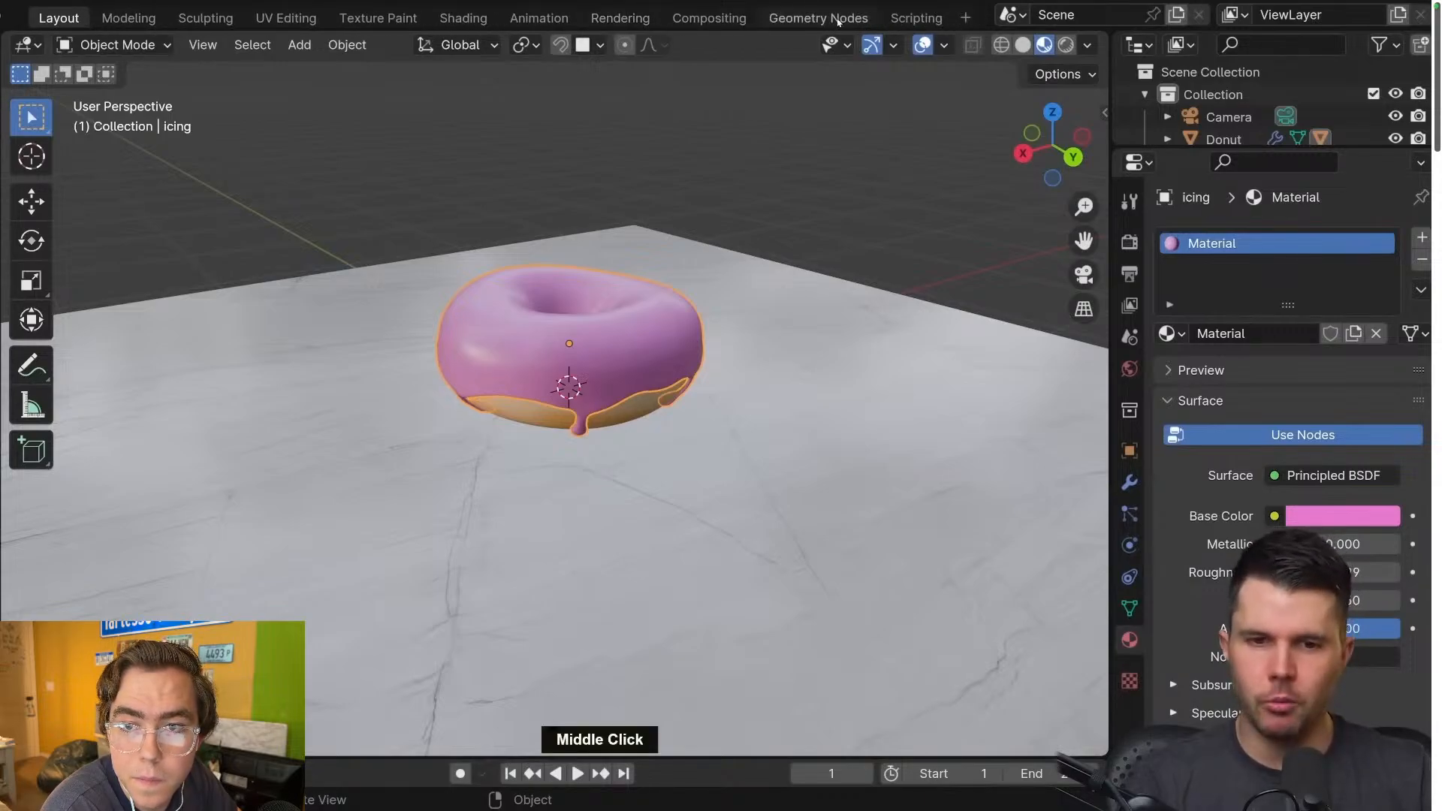
left_click(886, 512)
- Open the Geometry Nodes workspace in Blender, check the tutorial, and join the 3D viewport over the spreadsheet area
key("ctrl+Right")
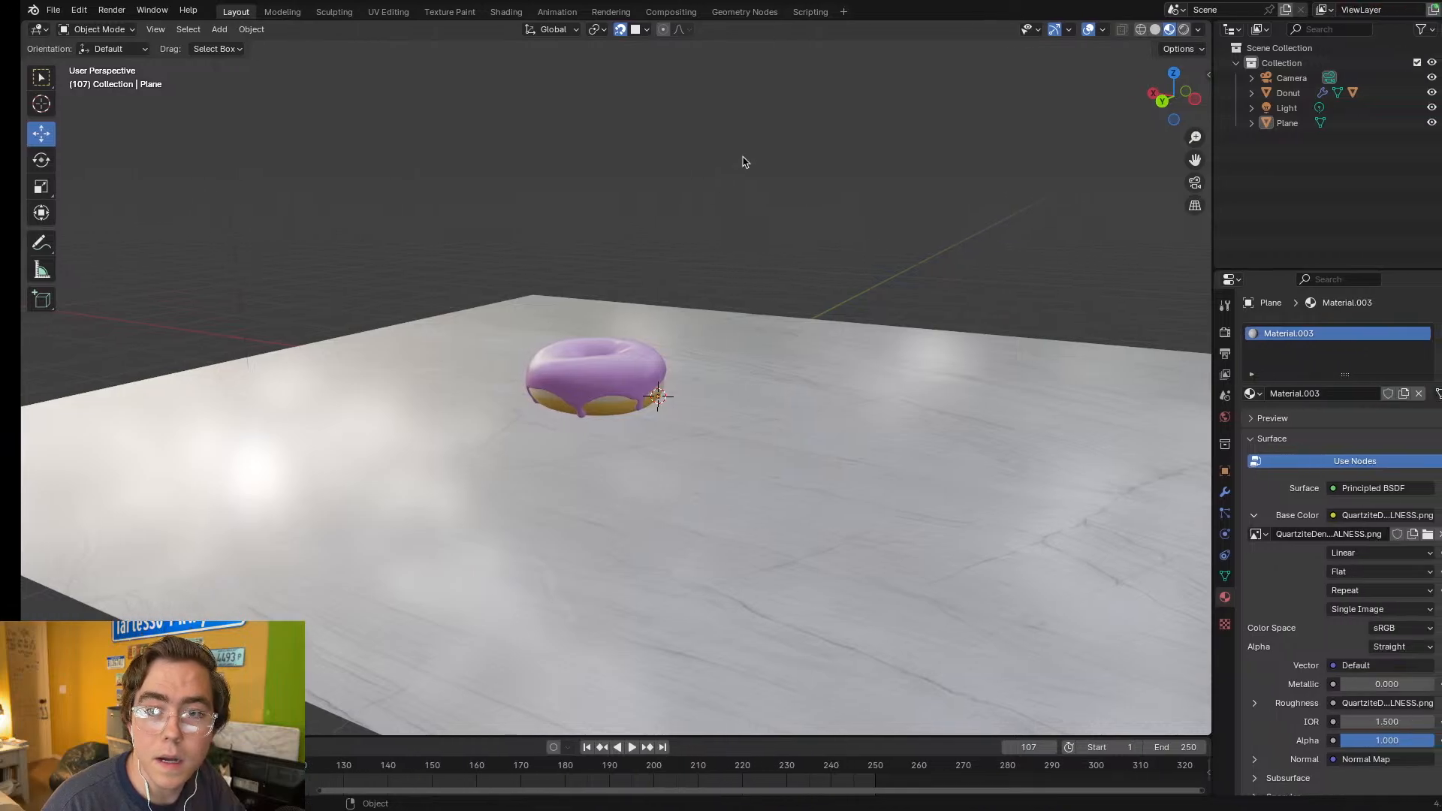
left_click(725, 12)
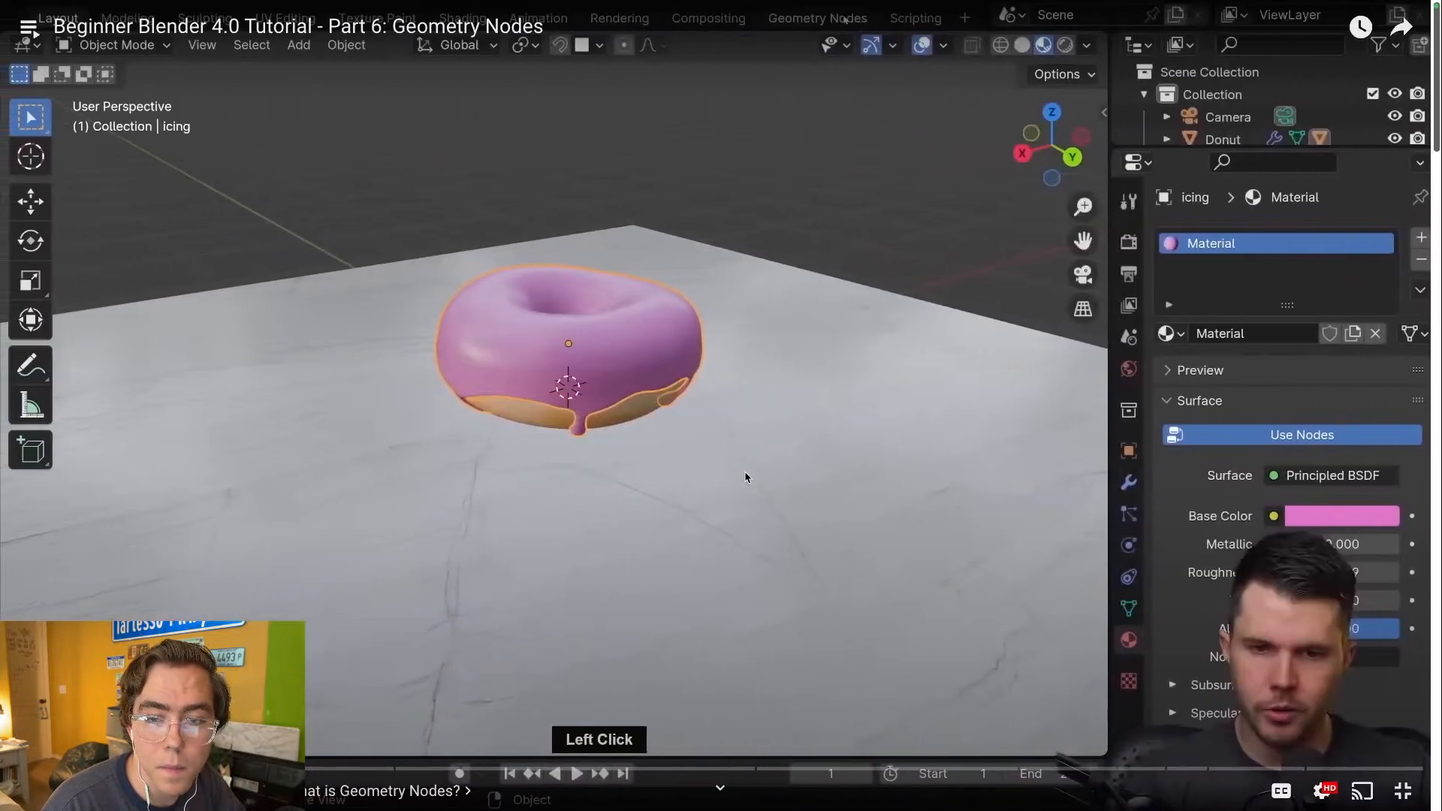
left_click(744, 473)
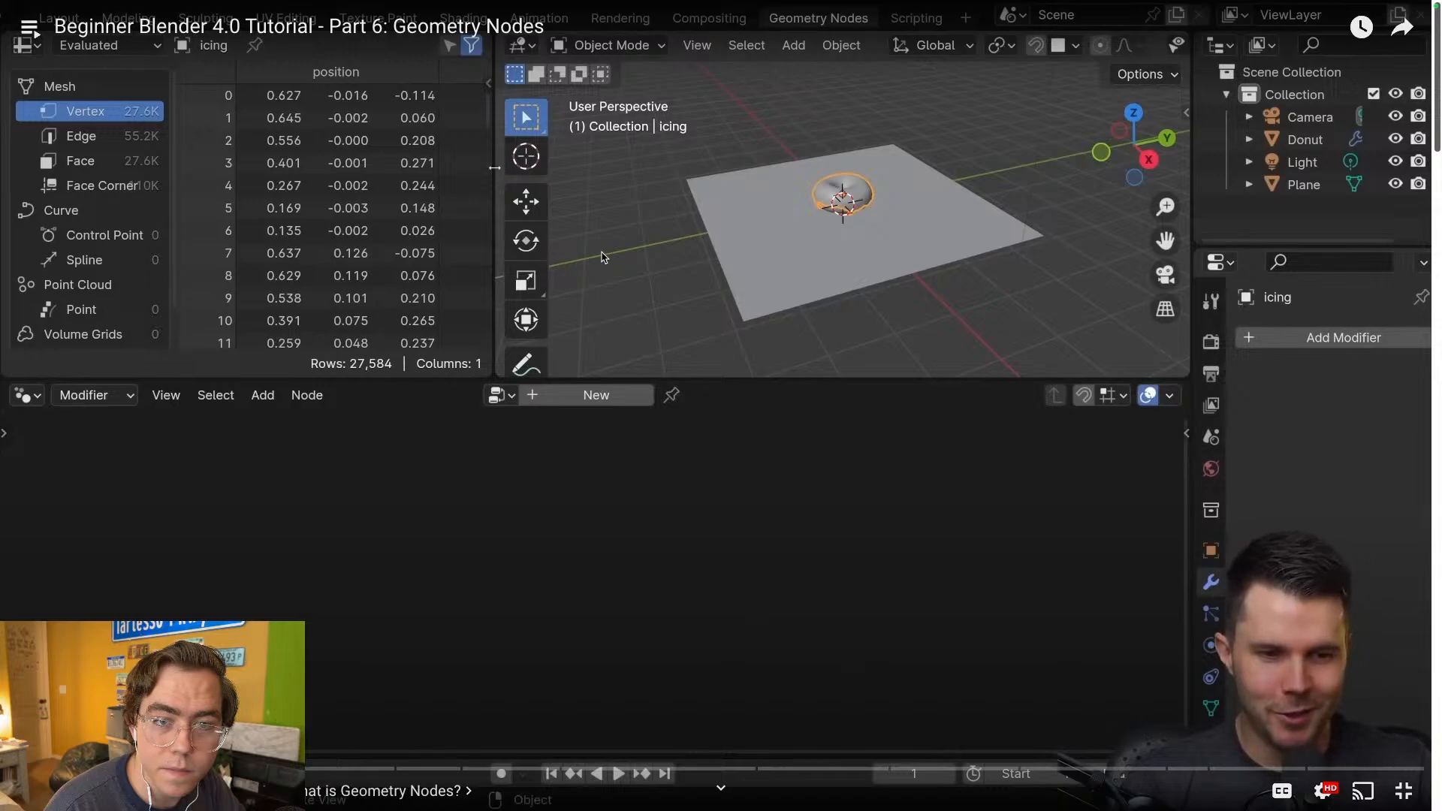
key("alt+Tab")
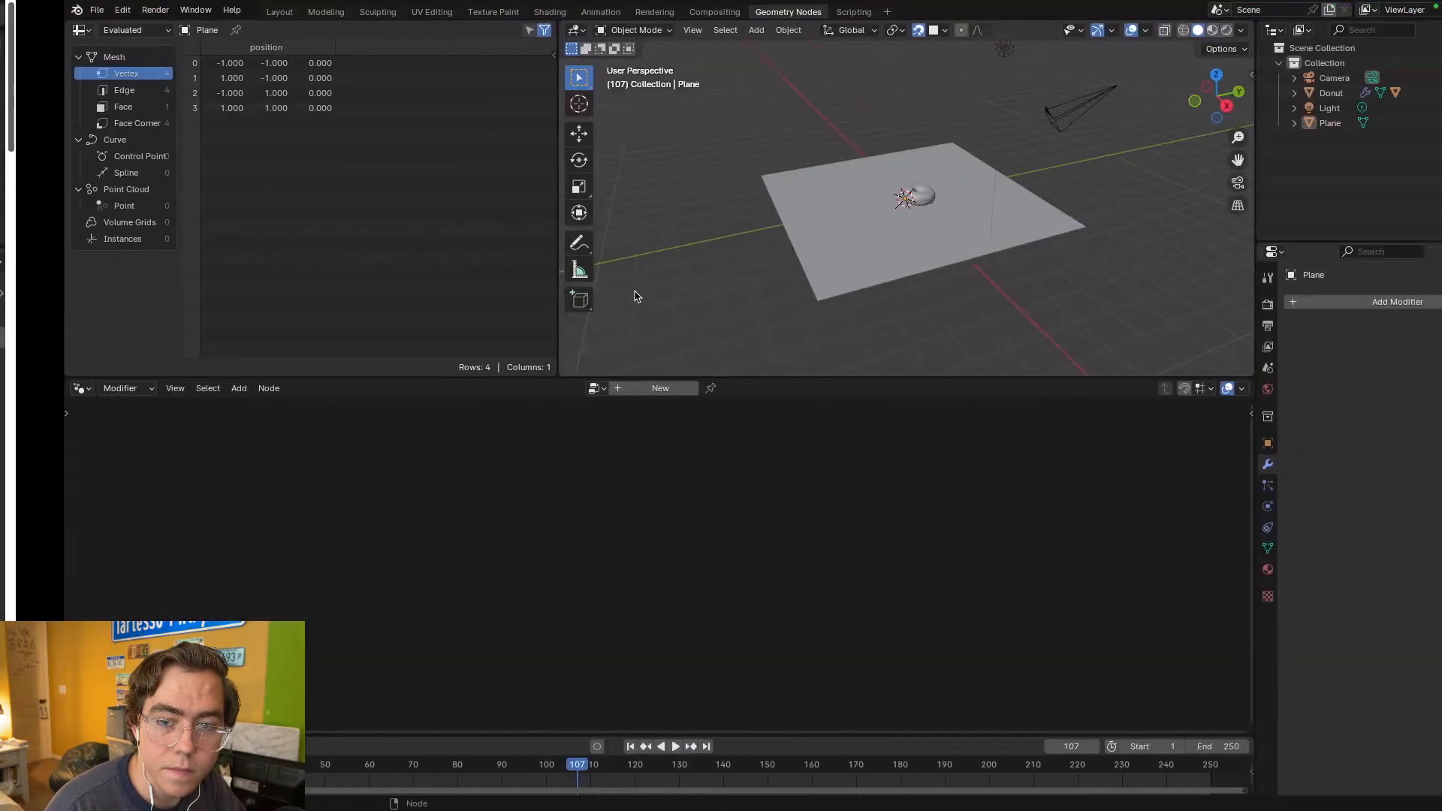
right_click(491, 187)
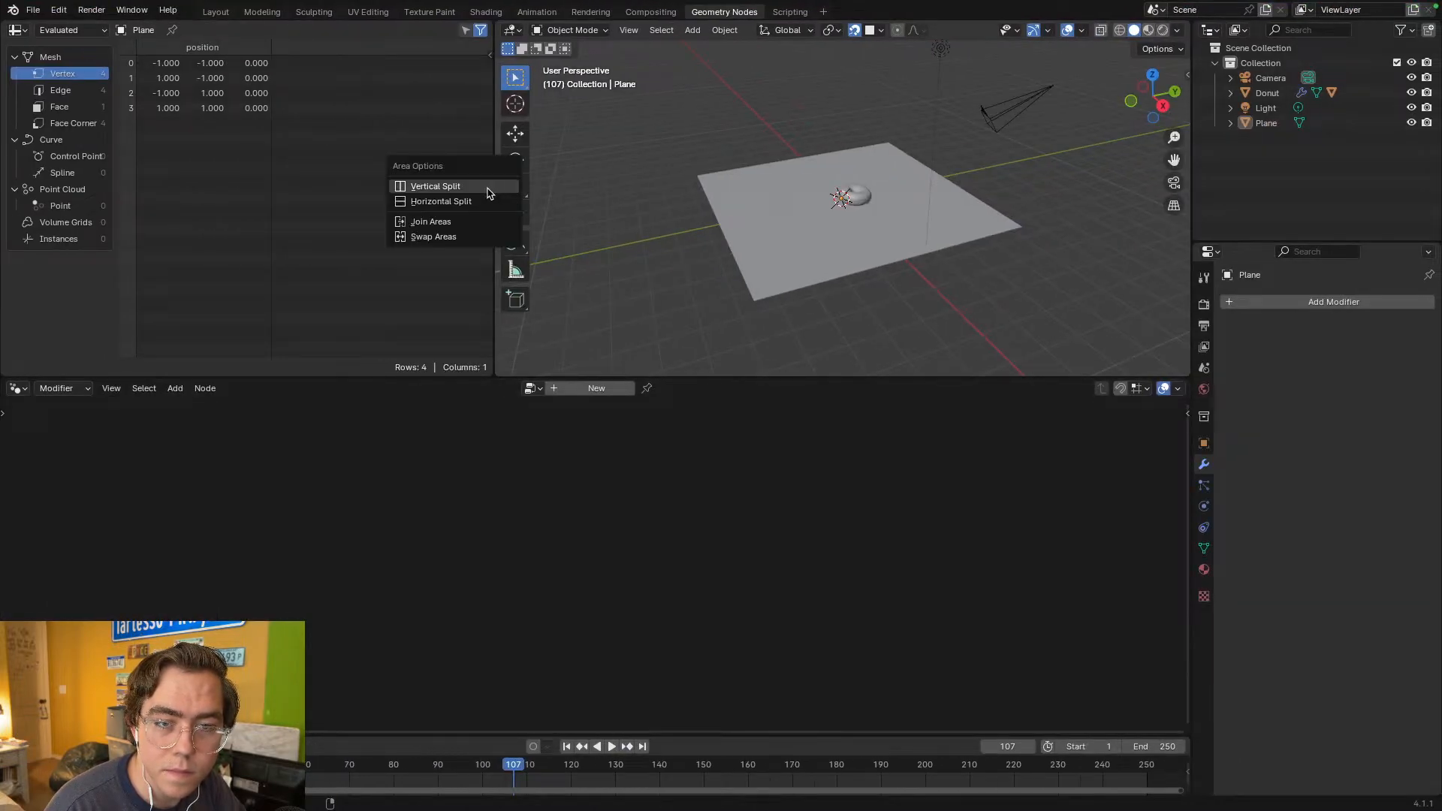
left_click(464, 218)
left_click(324, 198)
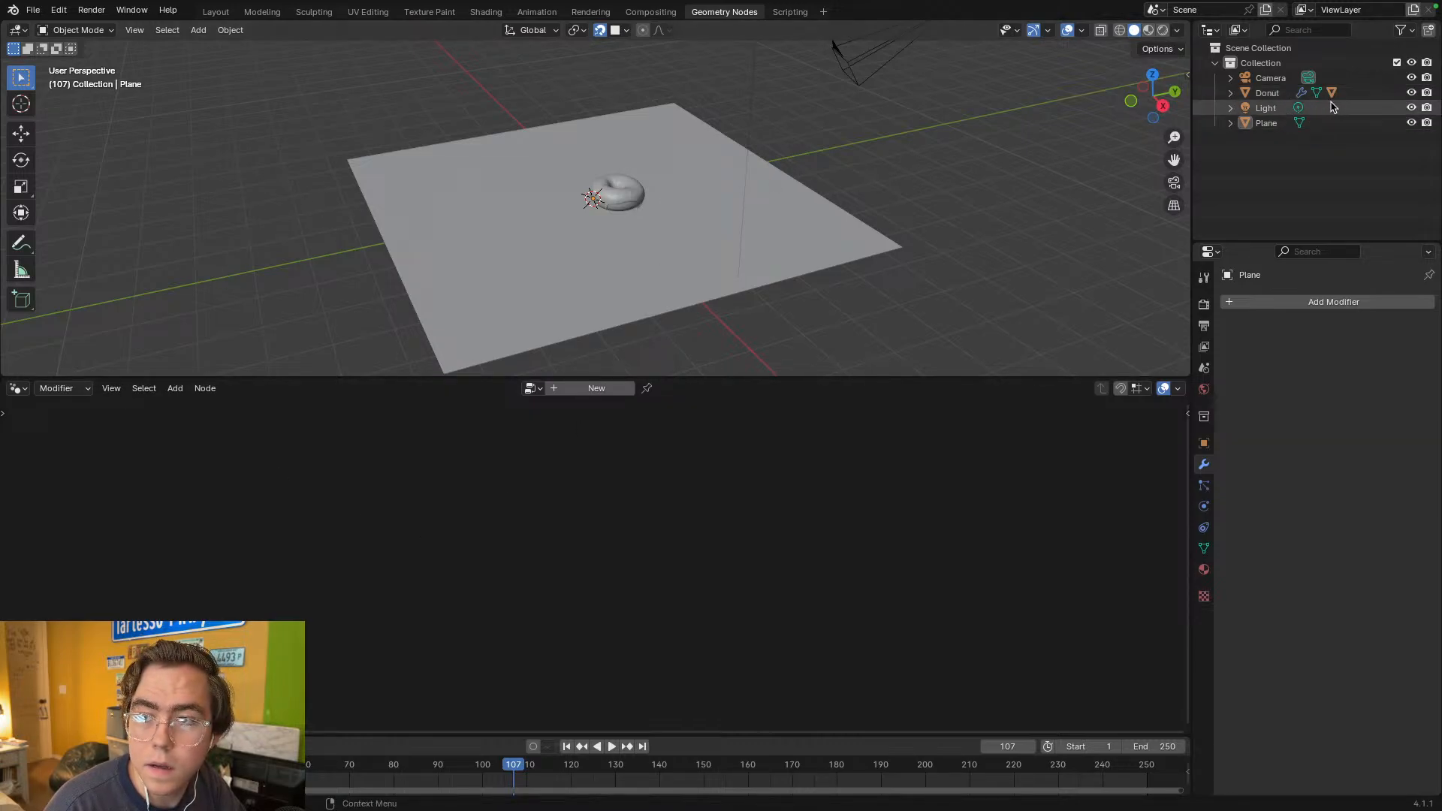
- Select the Icing object under Donut and create a new geometry node tree for it
left_click(1230, 93)
left_click(1275, 139)
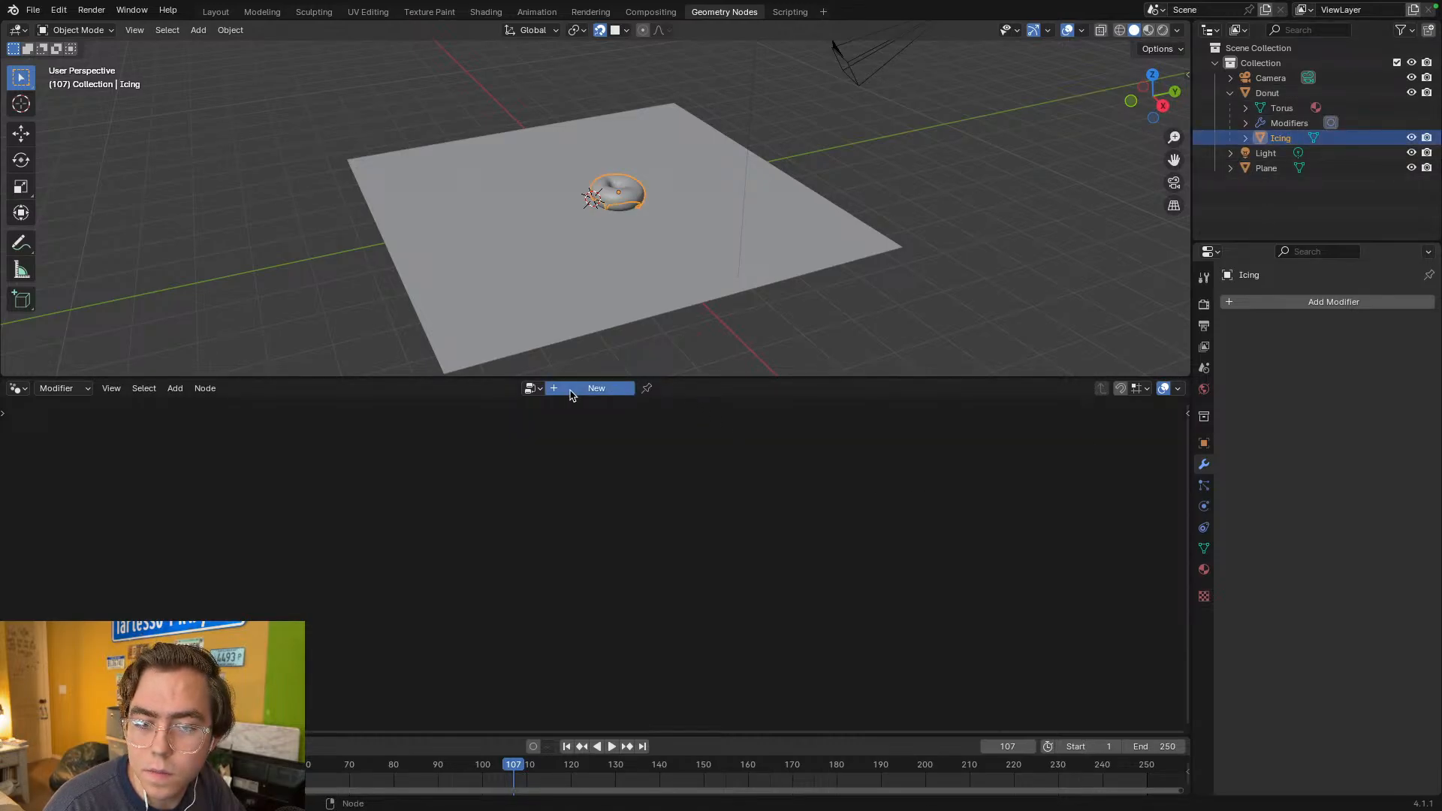
left_click(596, 388)
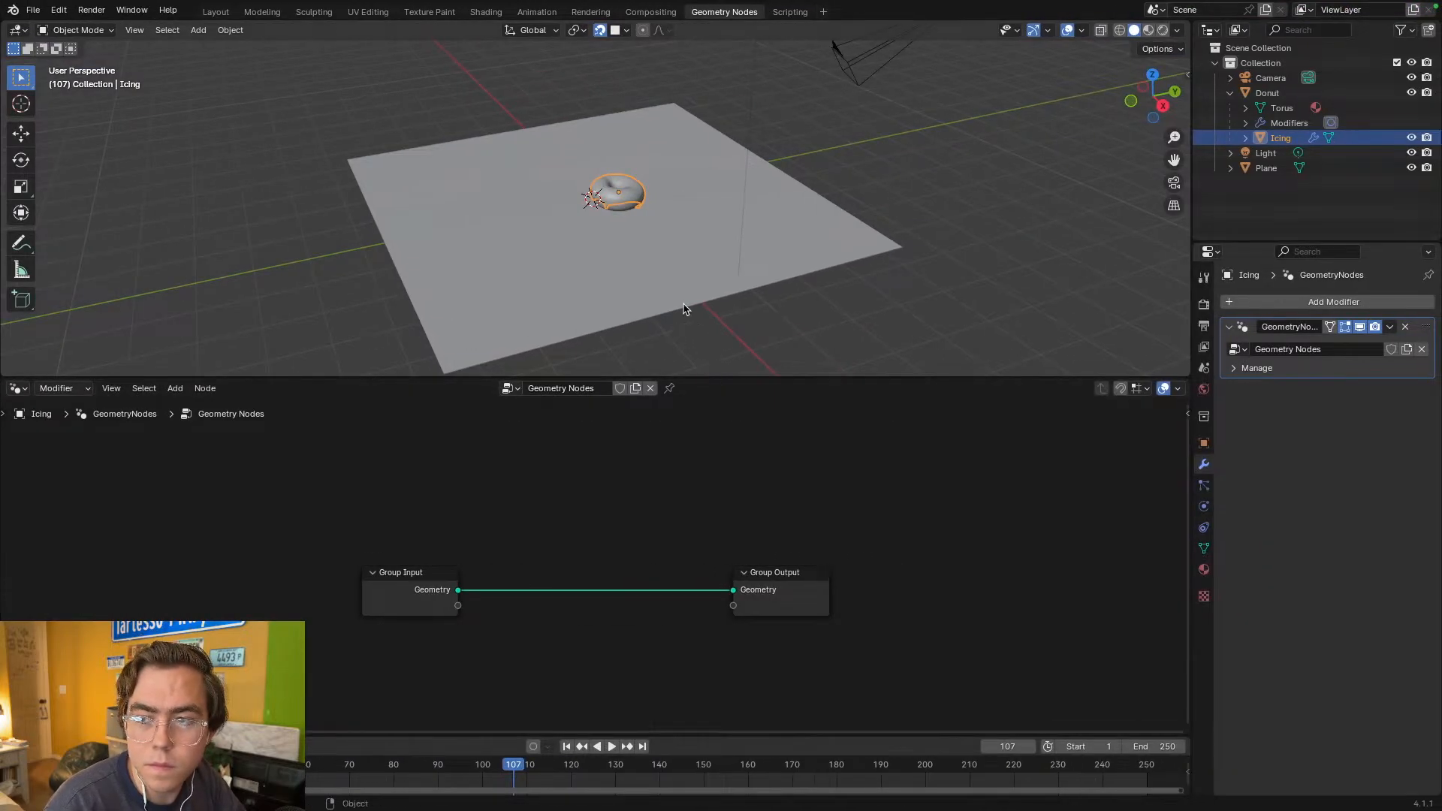
scroll(686, 312, "up", 3)
left_click(1229, 92)
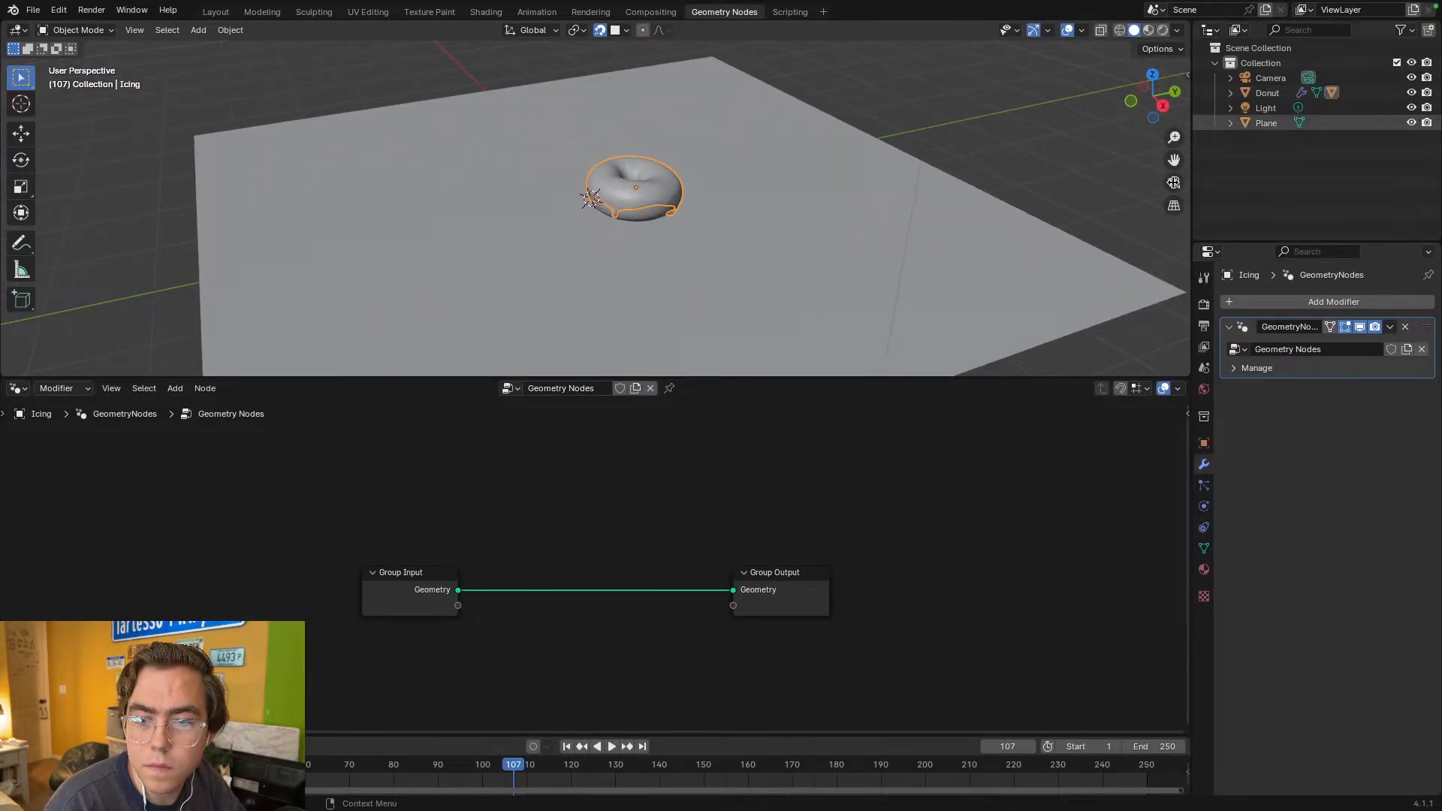
middle_click_drag(666, 290, 804, 222)
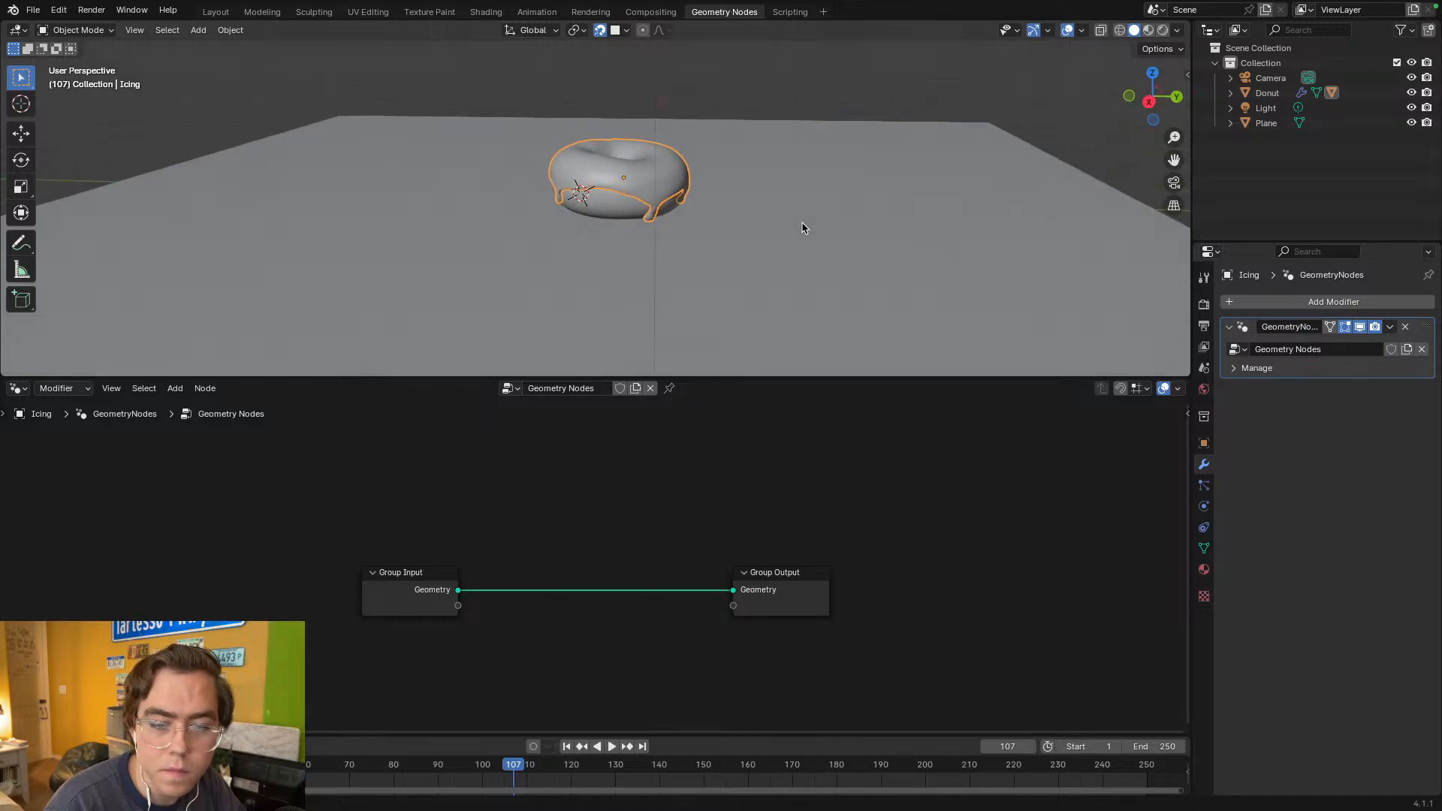
- Move the Group Input and Group Output nodes higher and farther apart in the node editor
left_click_drag(782, 601, 792, 587)
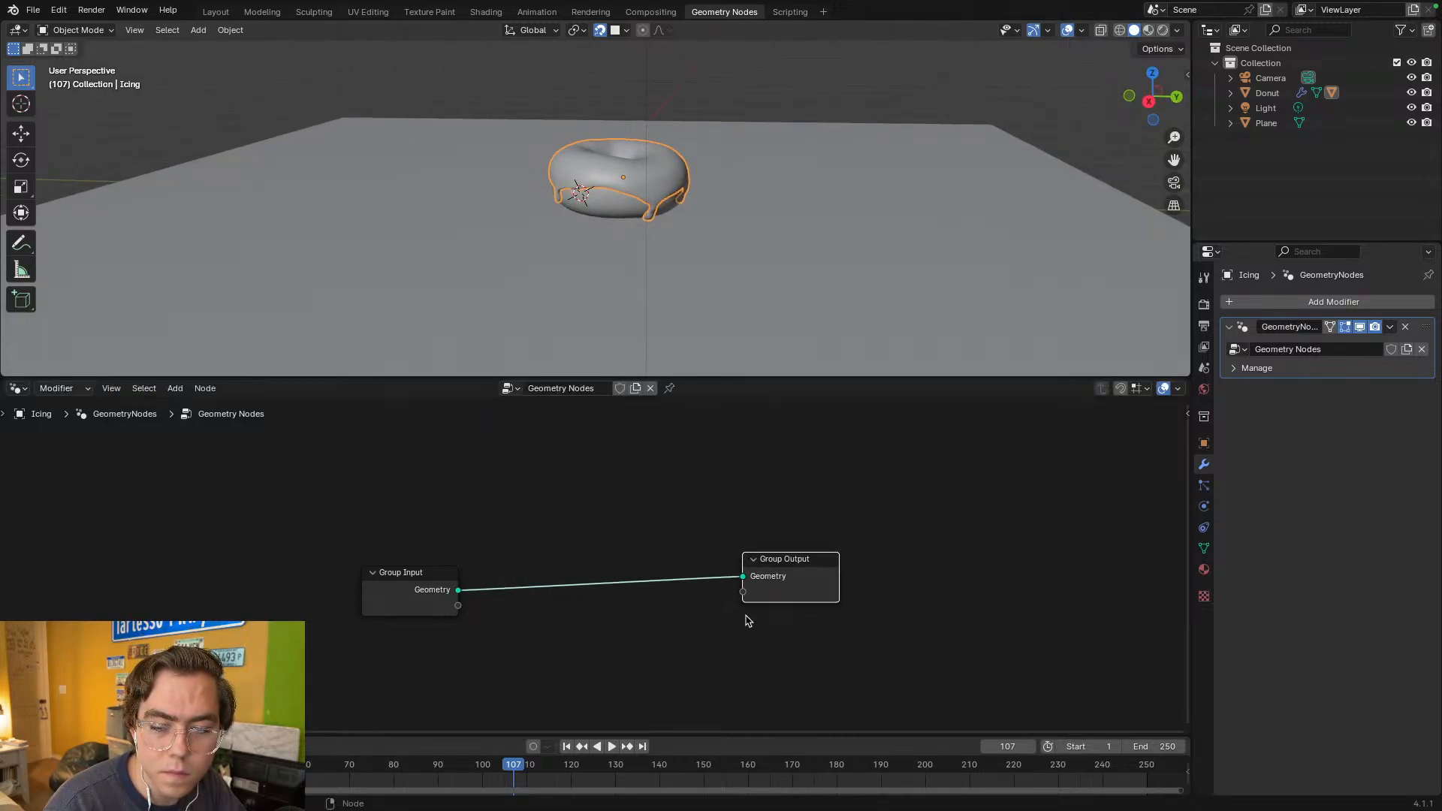
left_click_drag(396, 599, 368, 561)
left_click_drag(819, 592, 817, 561)
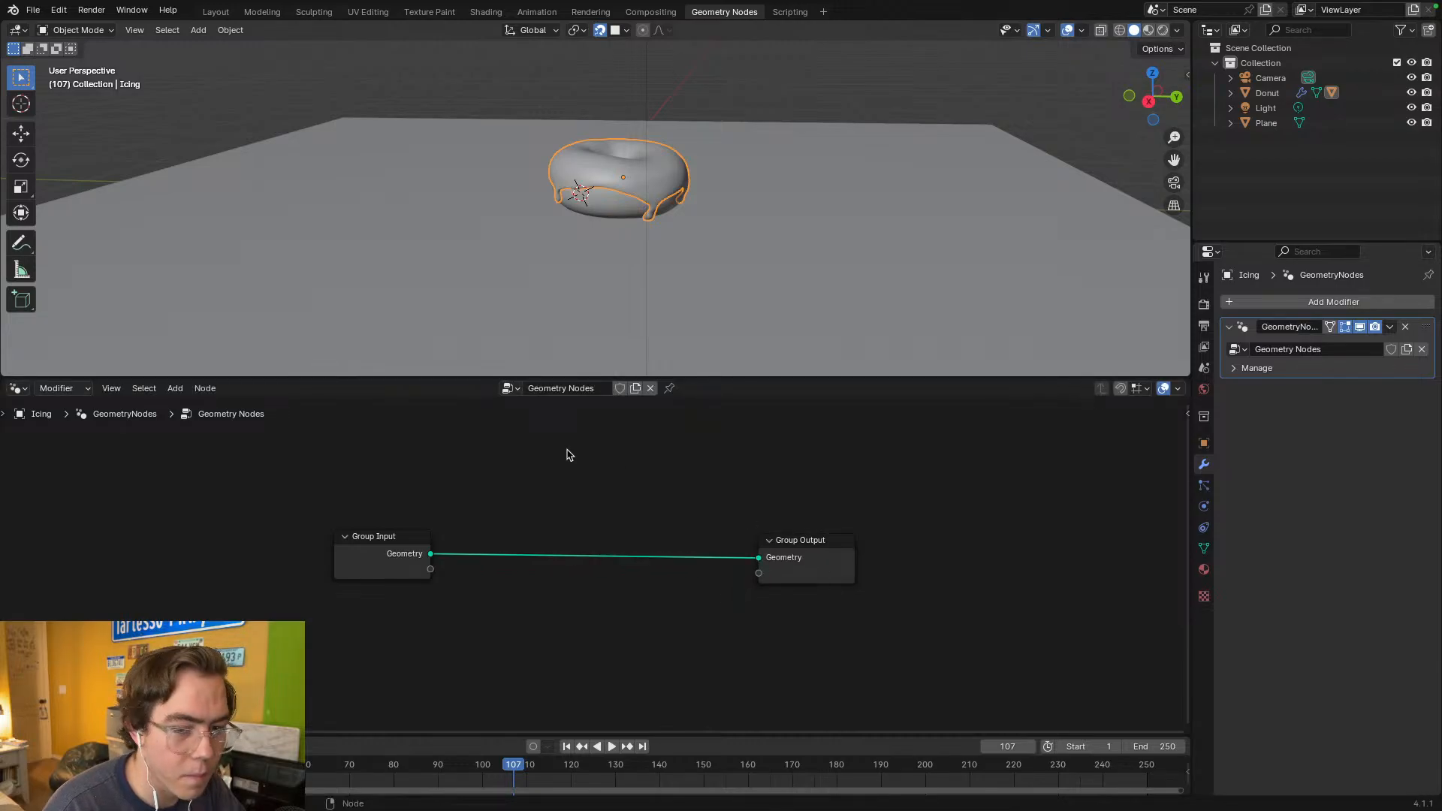
left_click_drag(822, 572, 811, 516)
left_click_drag(360, 567, 343, 503)
left_click(473, 601)
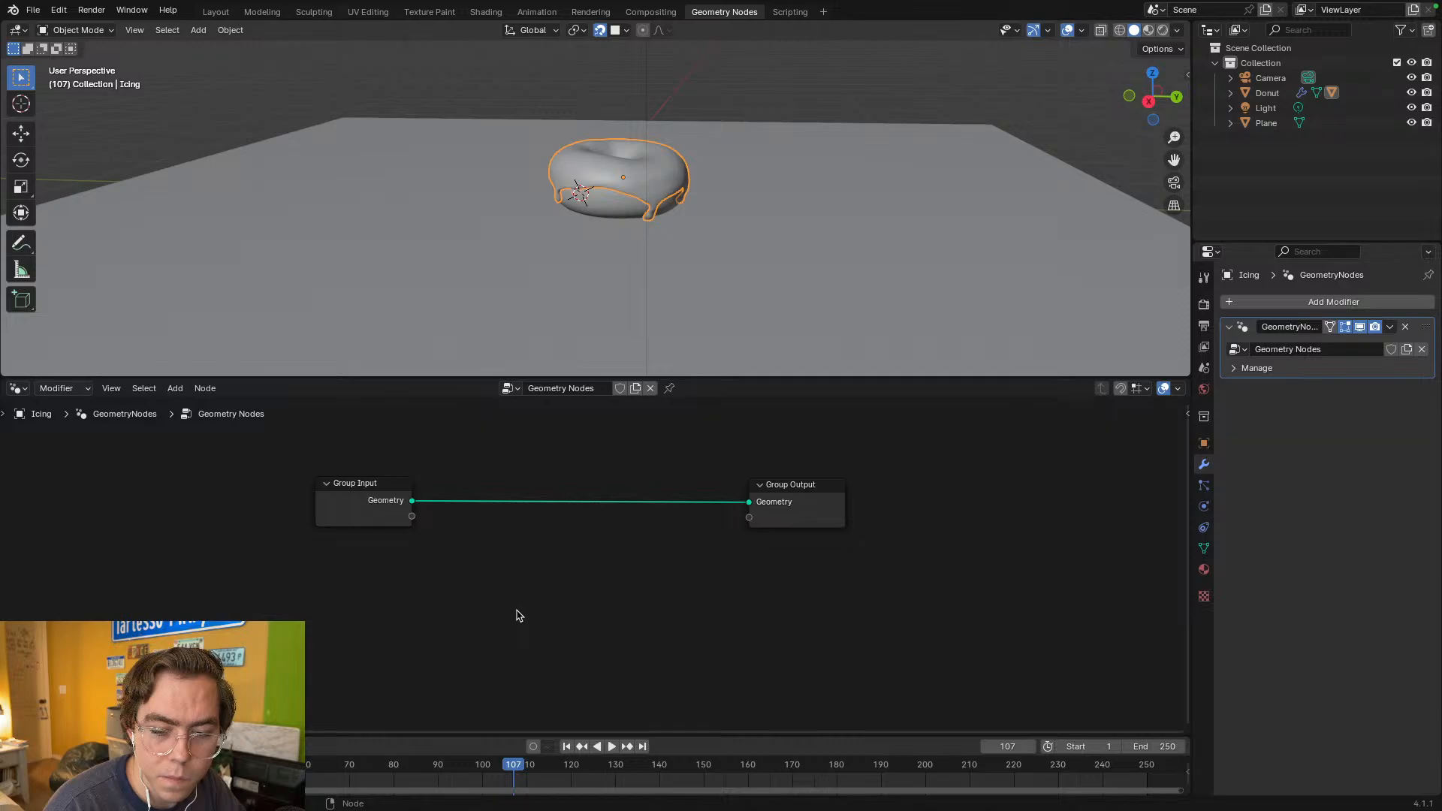
- Watch the tutorial's look at the icing mesh in Edit Mode, and select the Group Input node in Blender
key("alt+Tab")
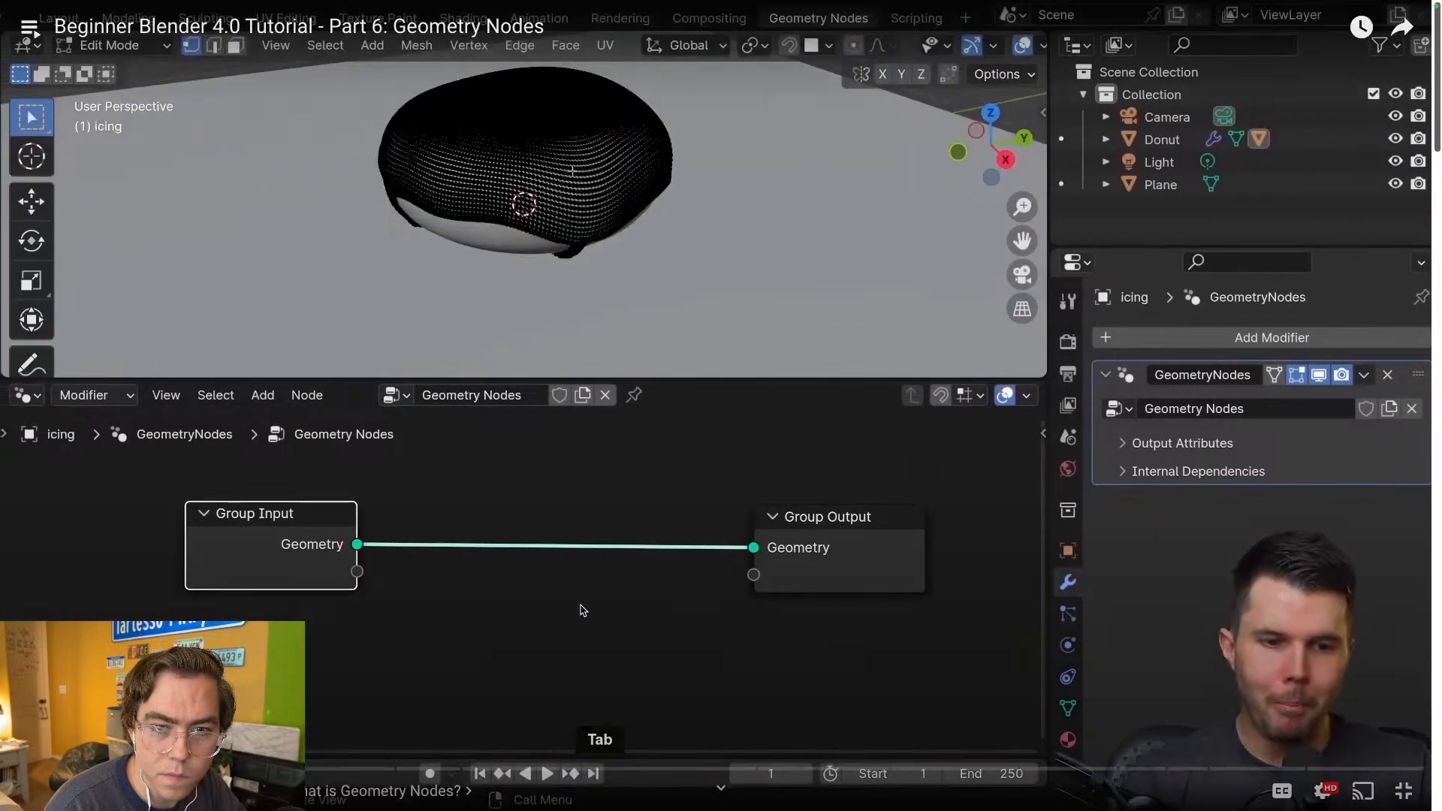
left_click(584, 610)
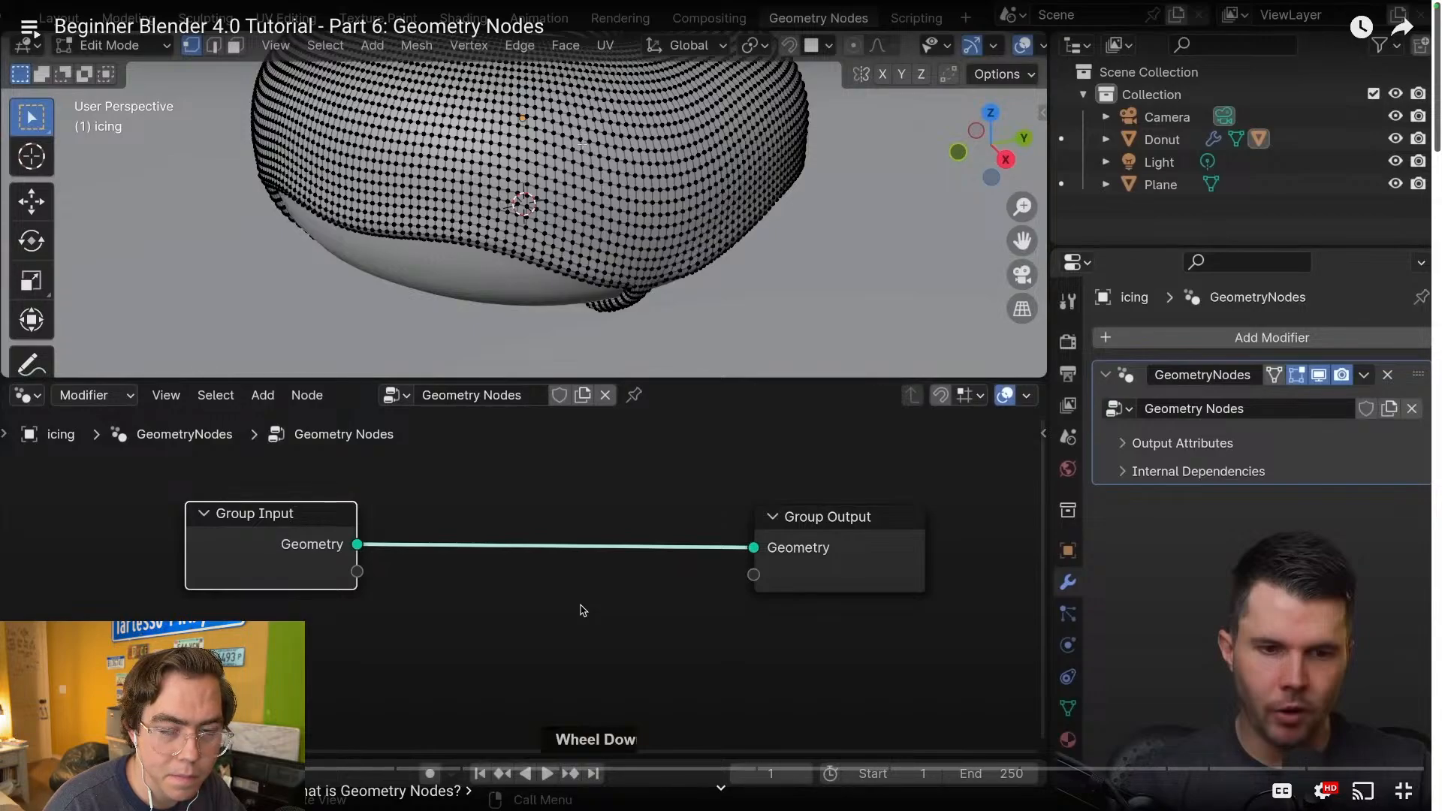
left_click(583, 610)
key("alt+Tab")
left_click(348, 521)
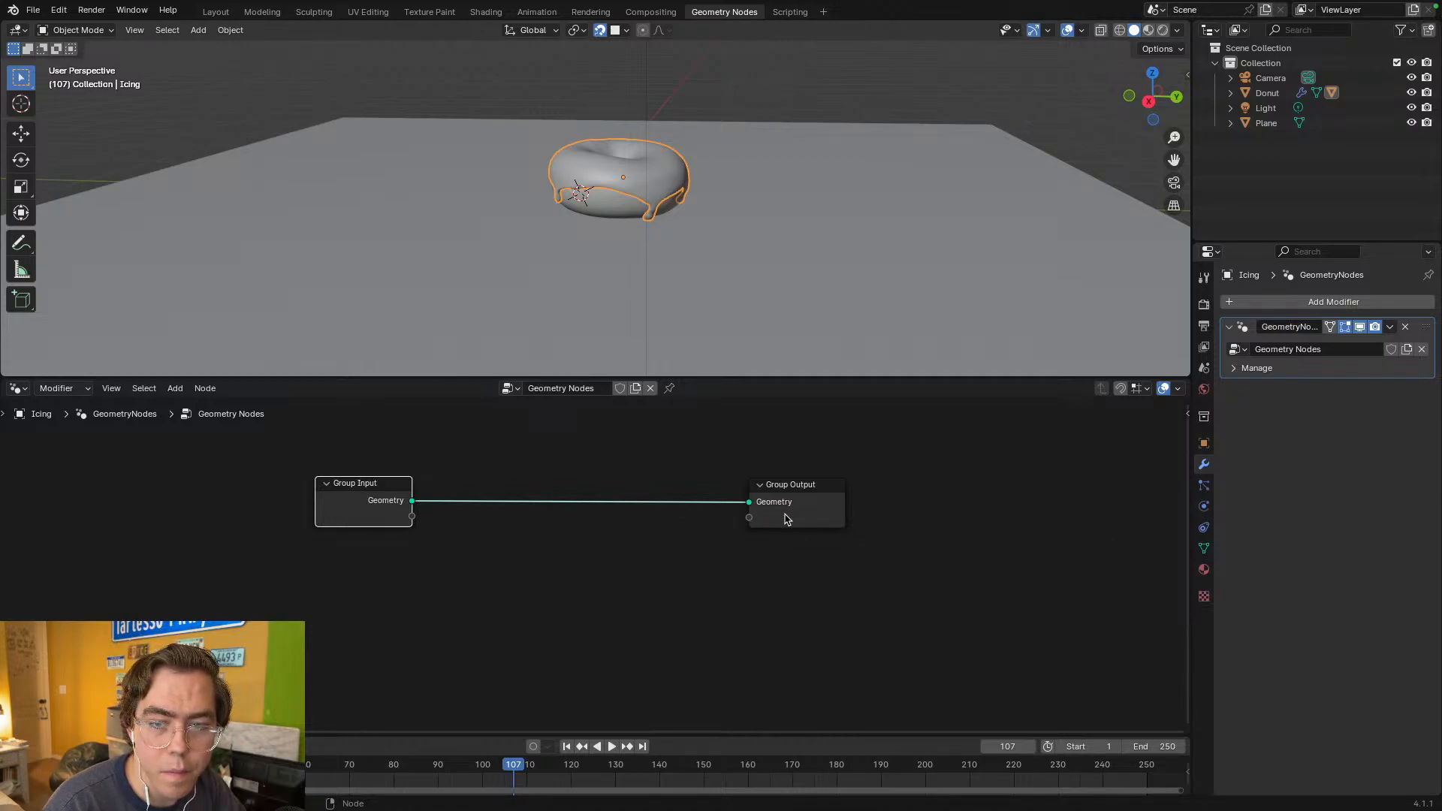
- Move the Group Output node farther from Group Input, and play the tutorial's Set Position node demonstration in Chrome
left_click_drag(786, 519, 851, 517)
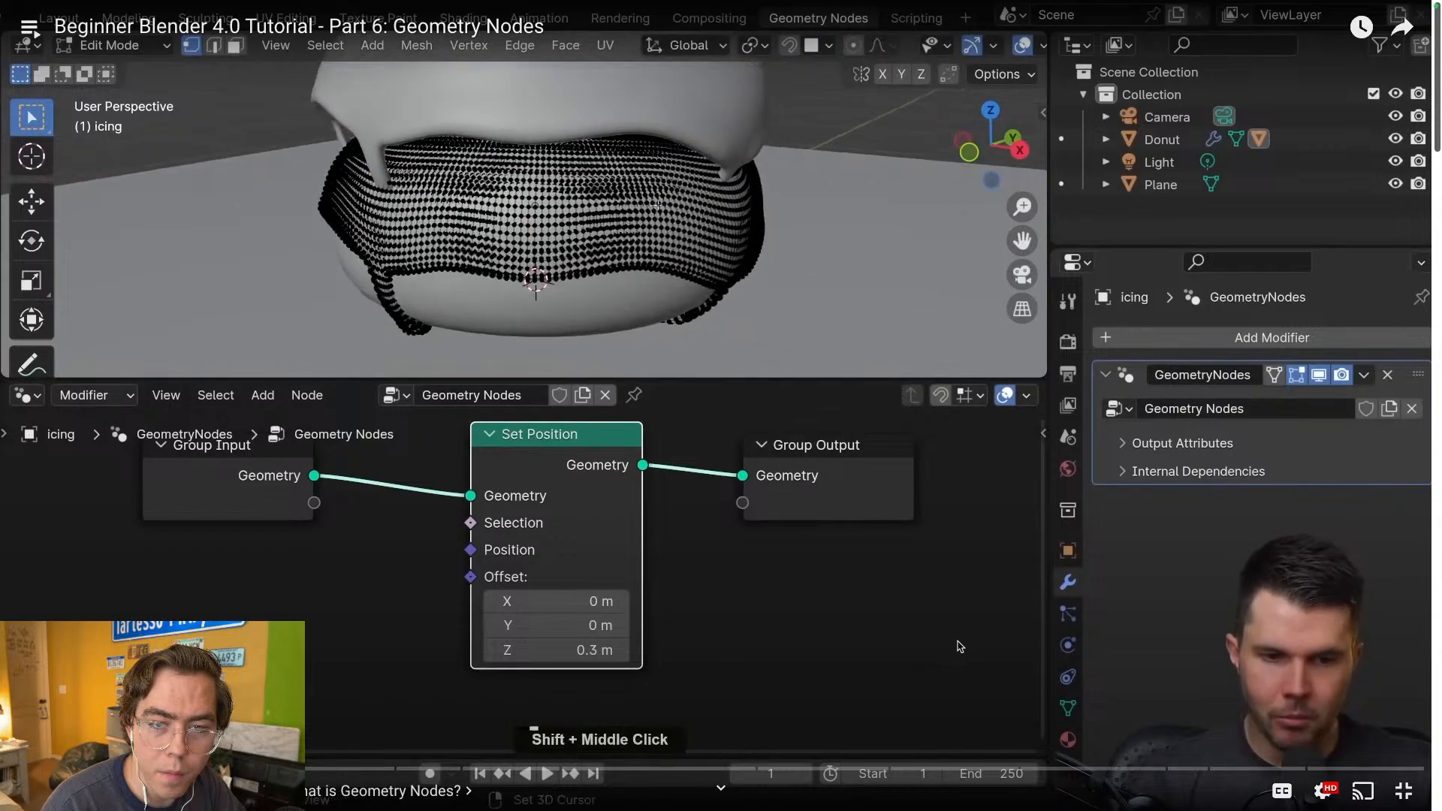
key("space")
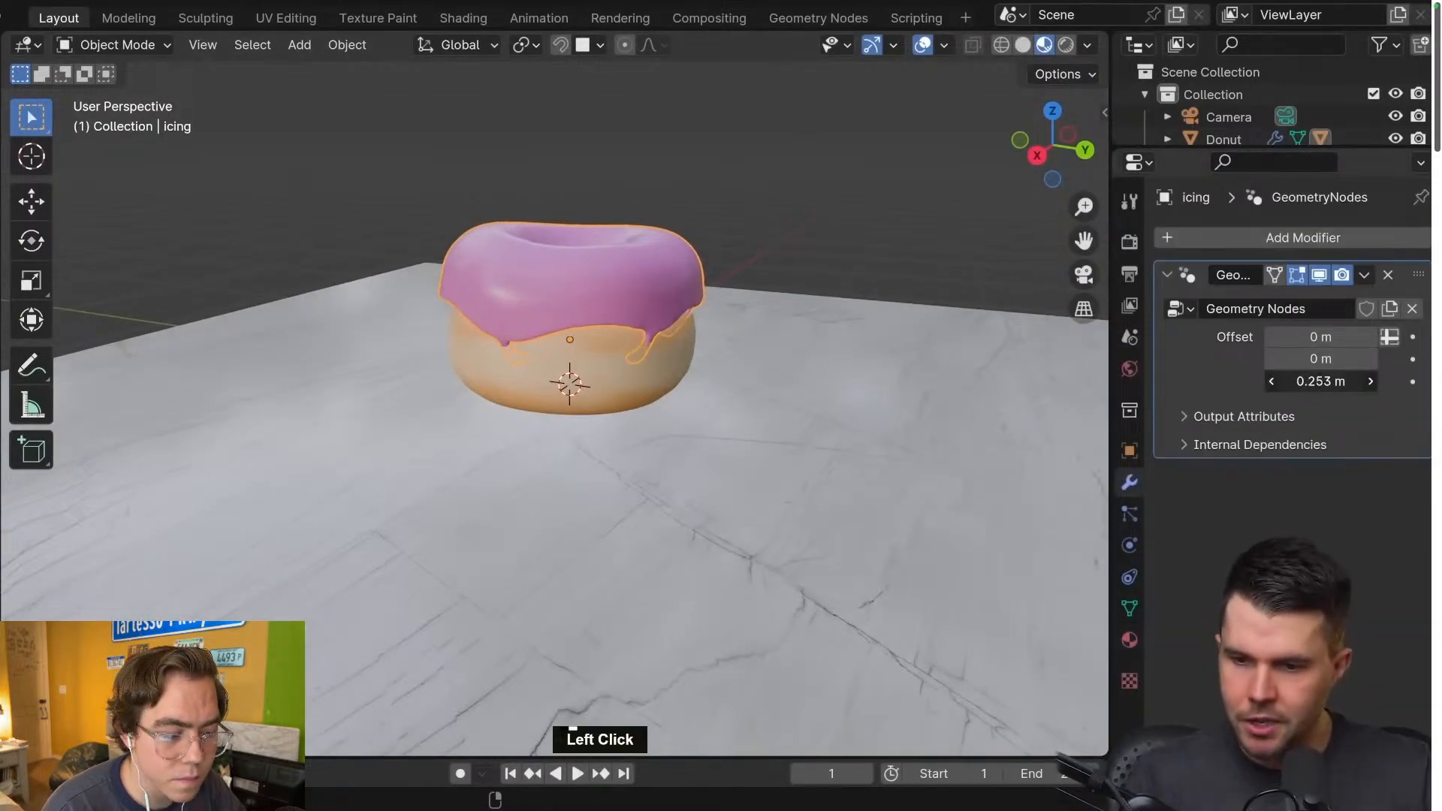
left_click(959, 648)
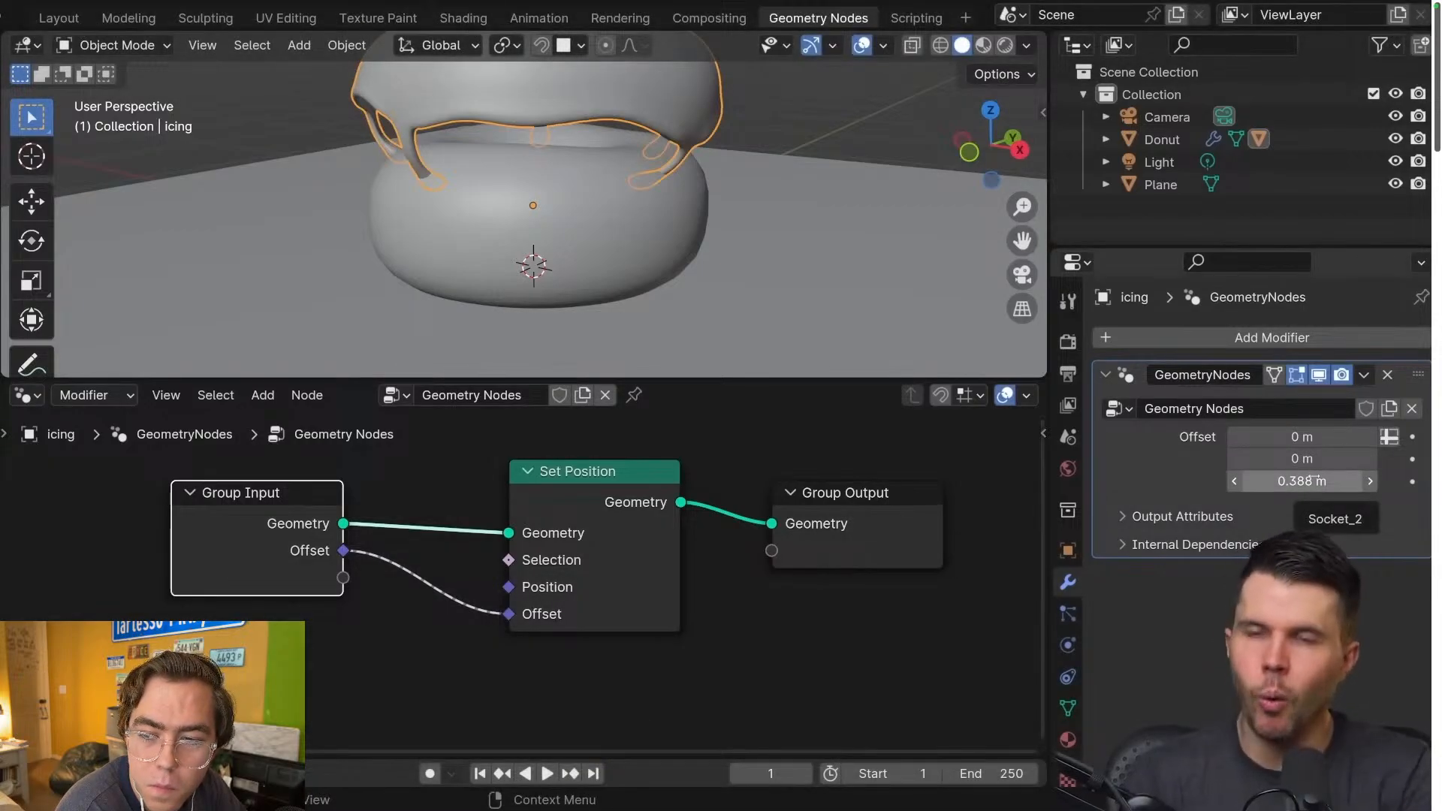
- Watch the tutorial remove the Set Position node and explain the geometry passing from Group Input to Group Output
left_click(653, 490)
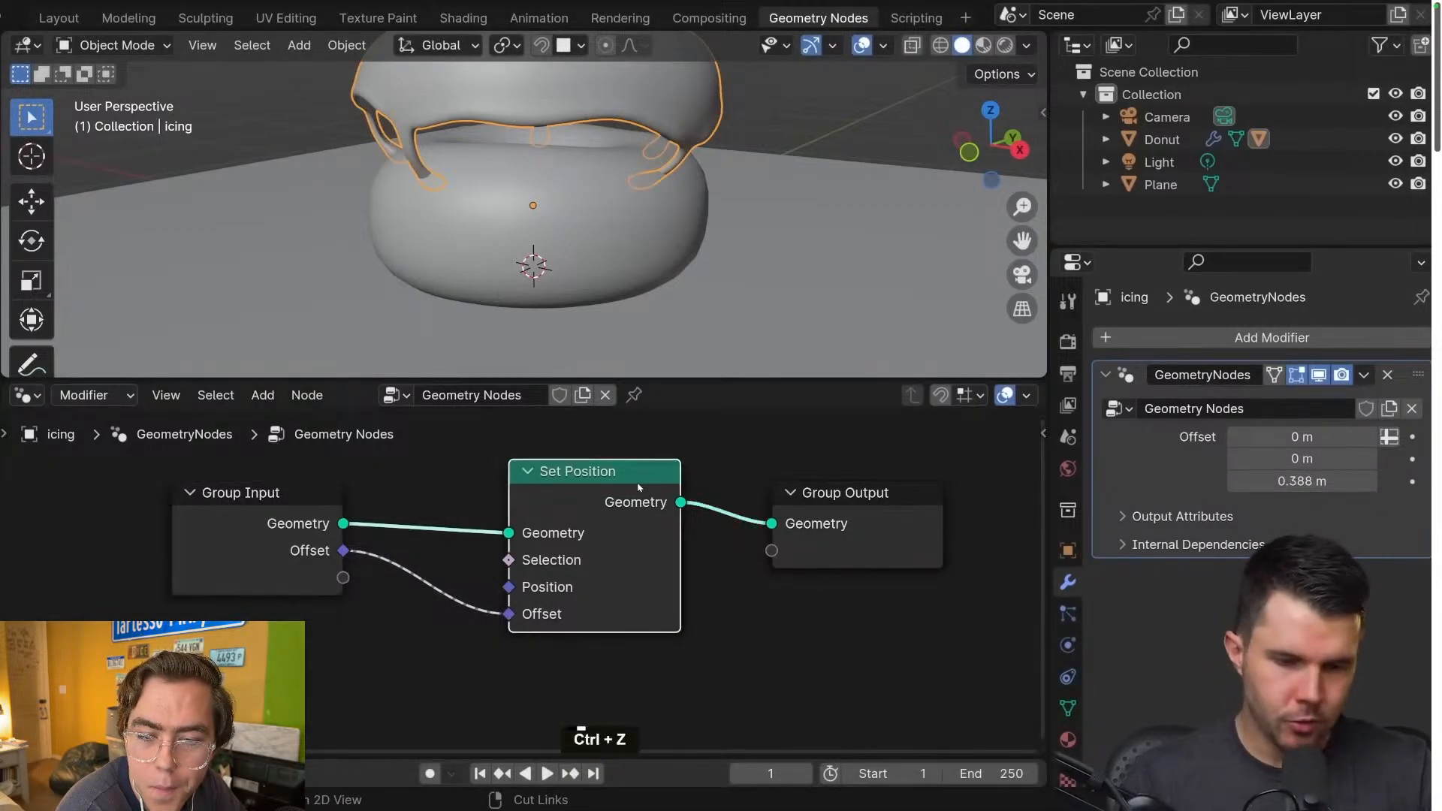
key("ctrl+z")
key("ctrl+z")
key("ctrl+z")
key("ctrl+z")
key("ctrl+z")
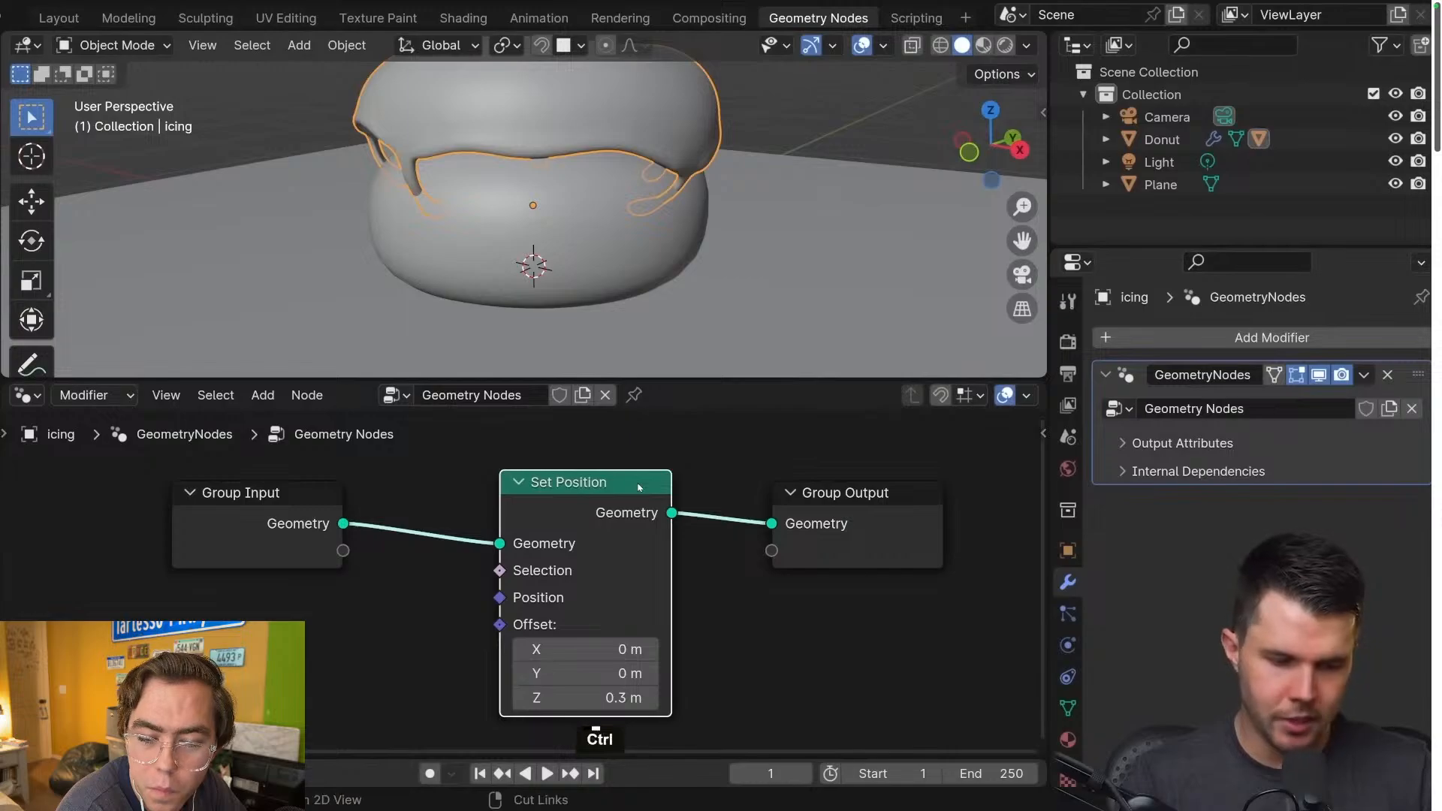
key("ctrl+x")
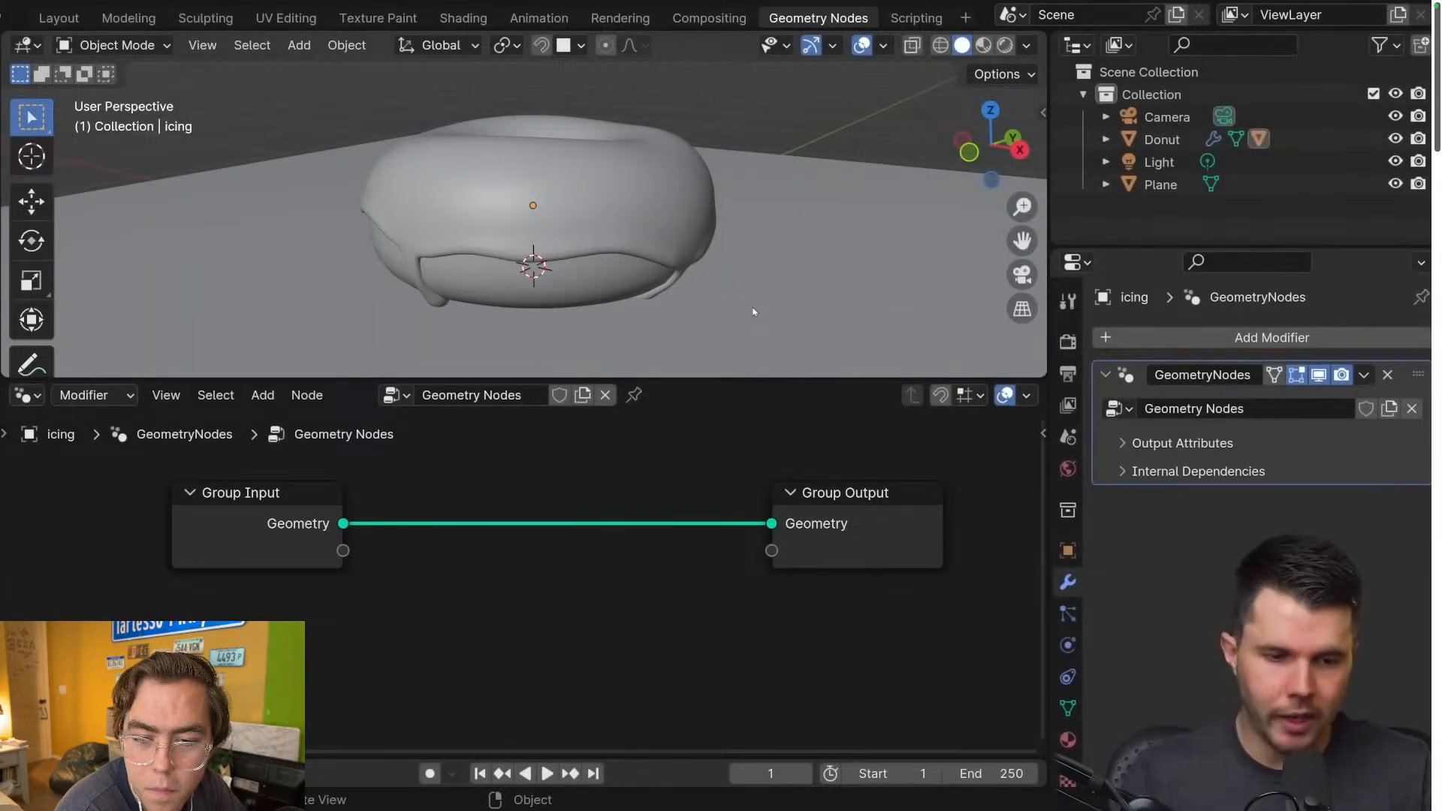
left_click(294, 505)
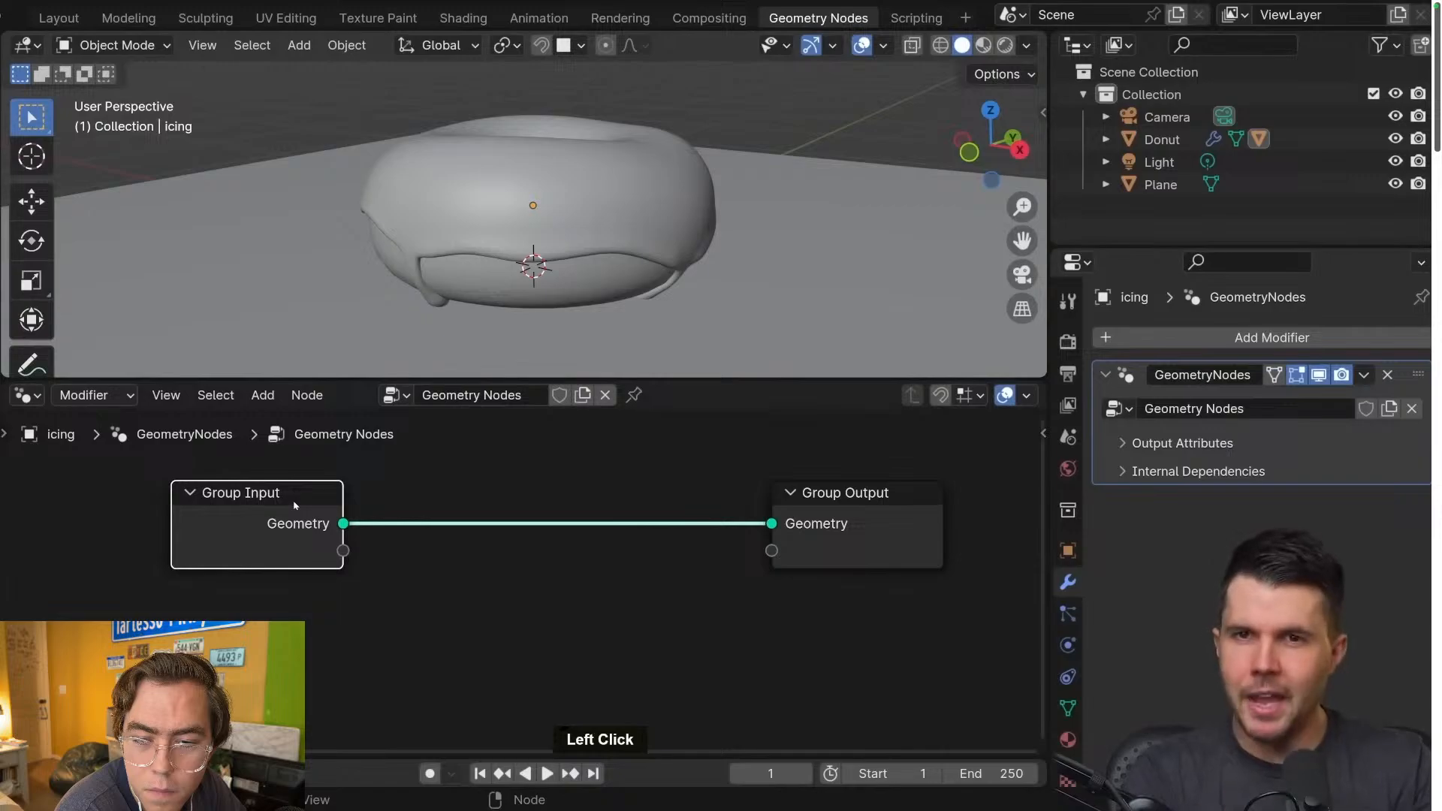
left_click(773, 512)
mouse_move(830, 519)
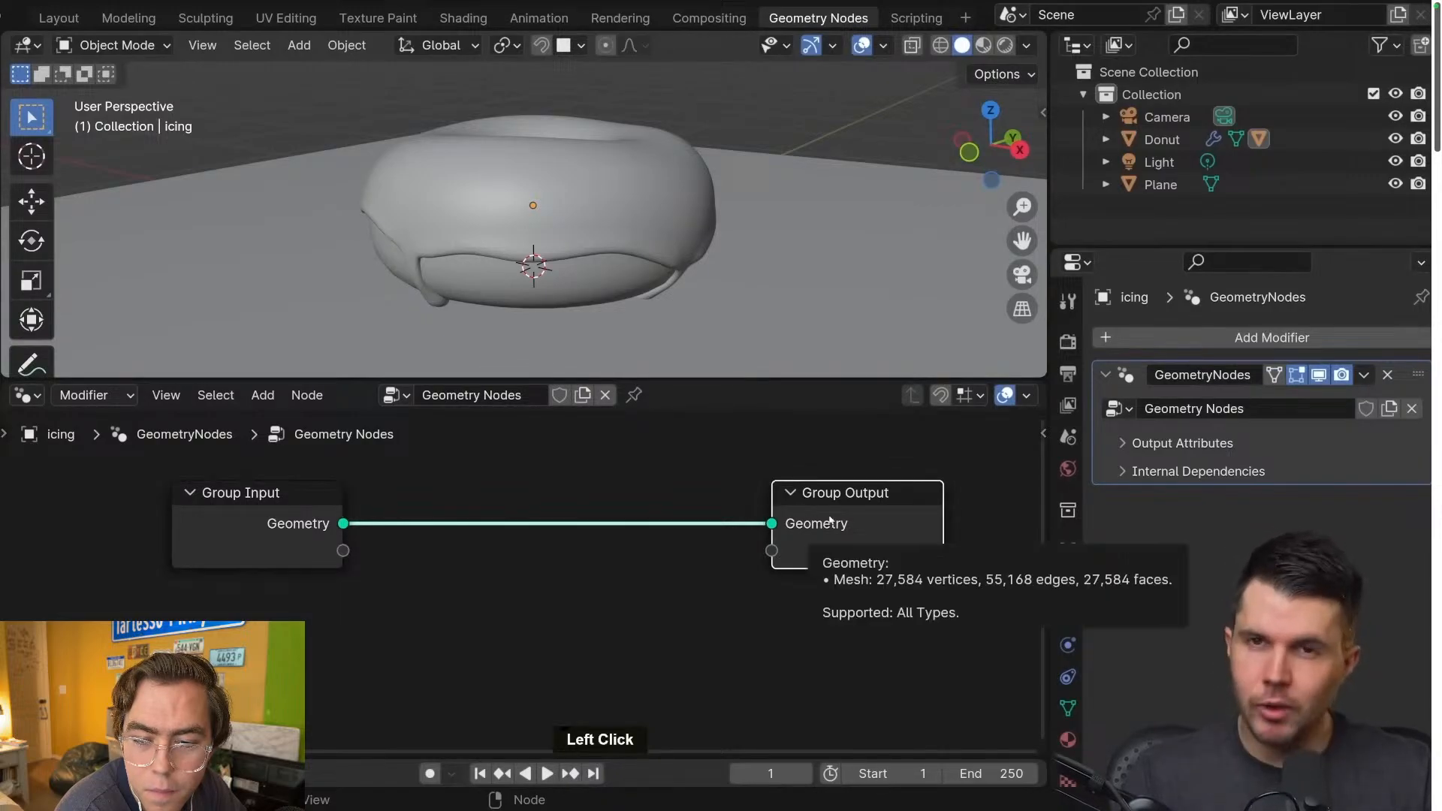
key("space")
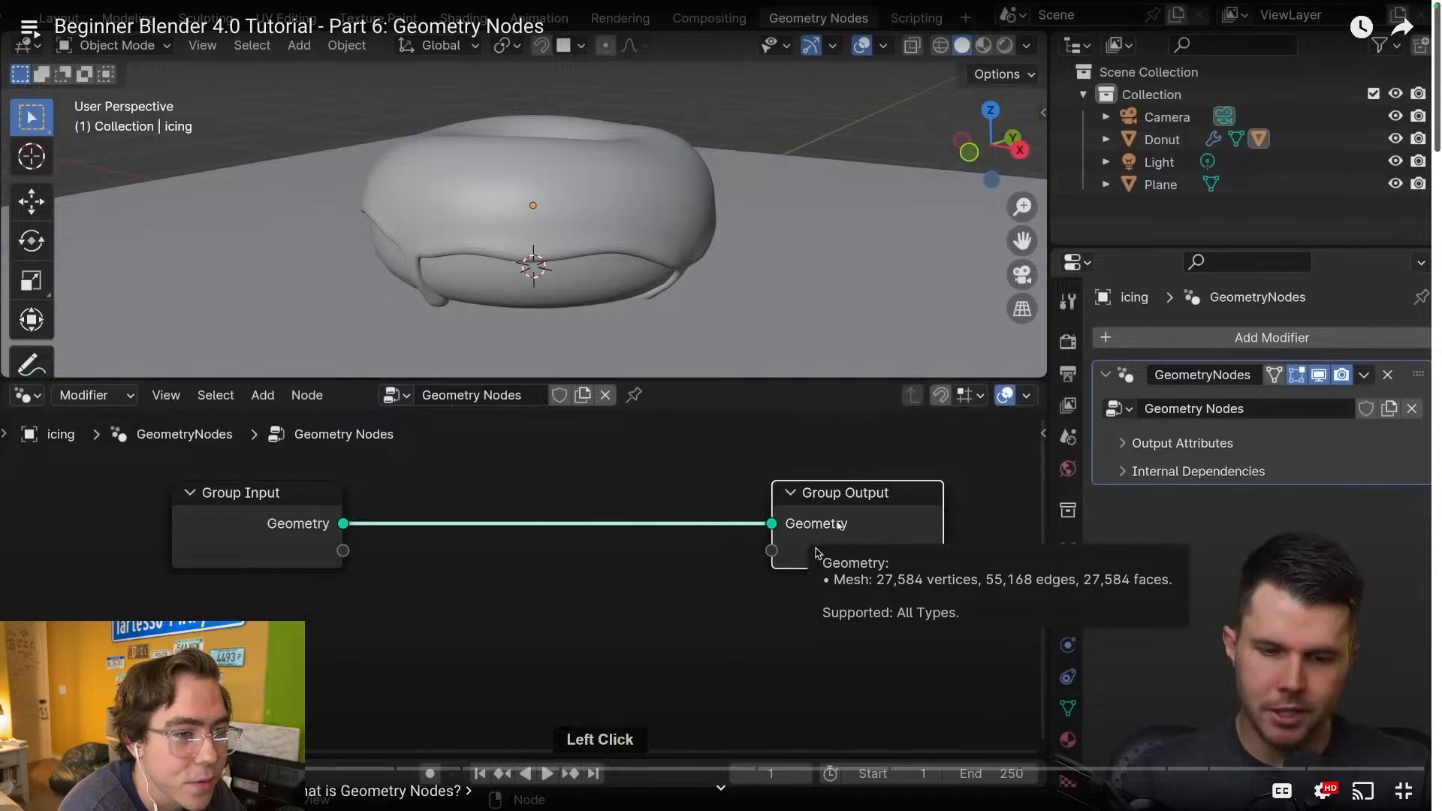
- Review the tutorial's scattering points section to see how the Distribute Points on Faces node is added
key("space")
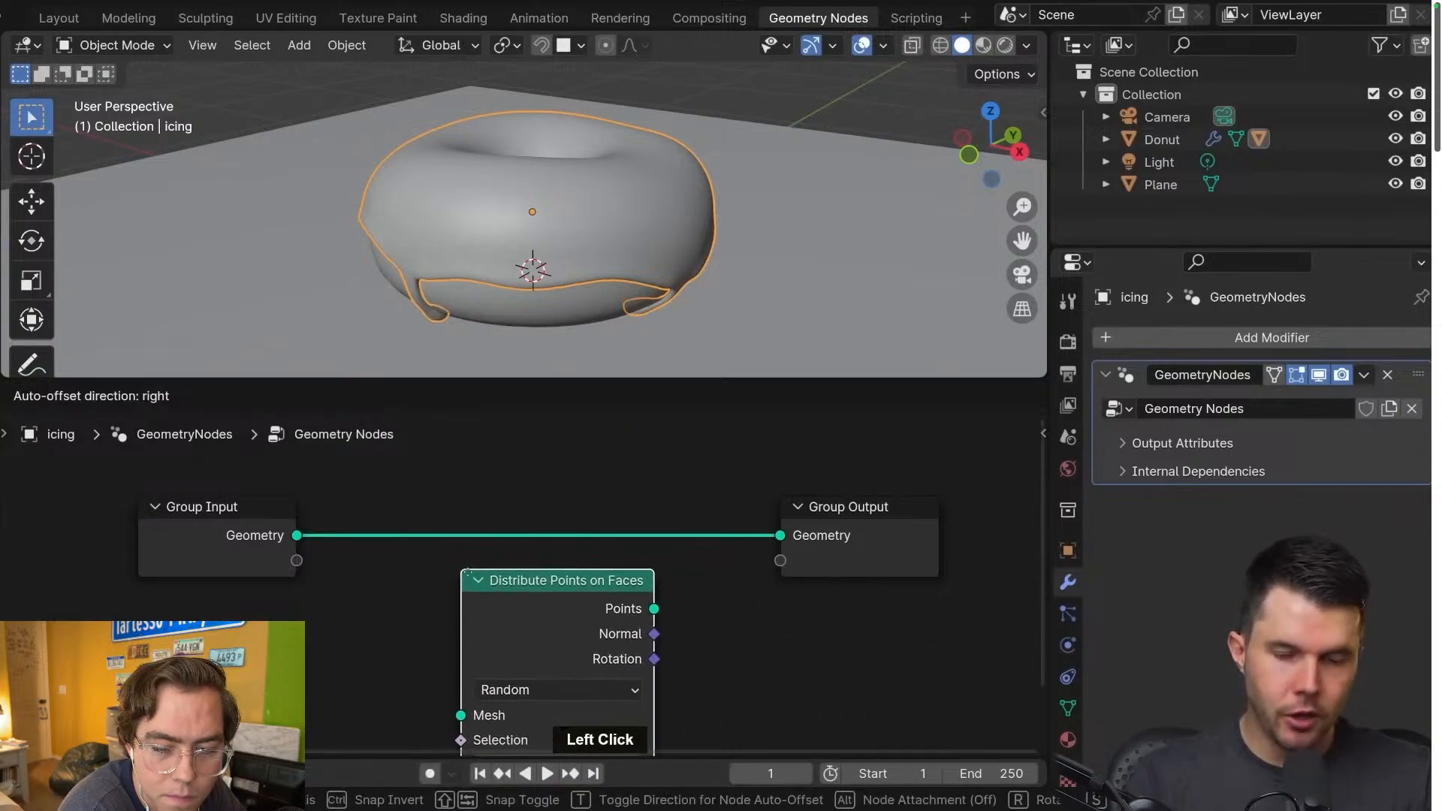
left_click(818, 553)
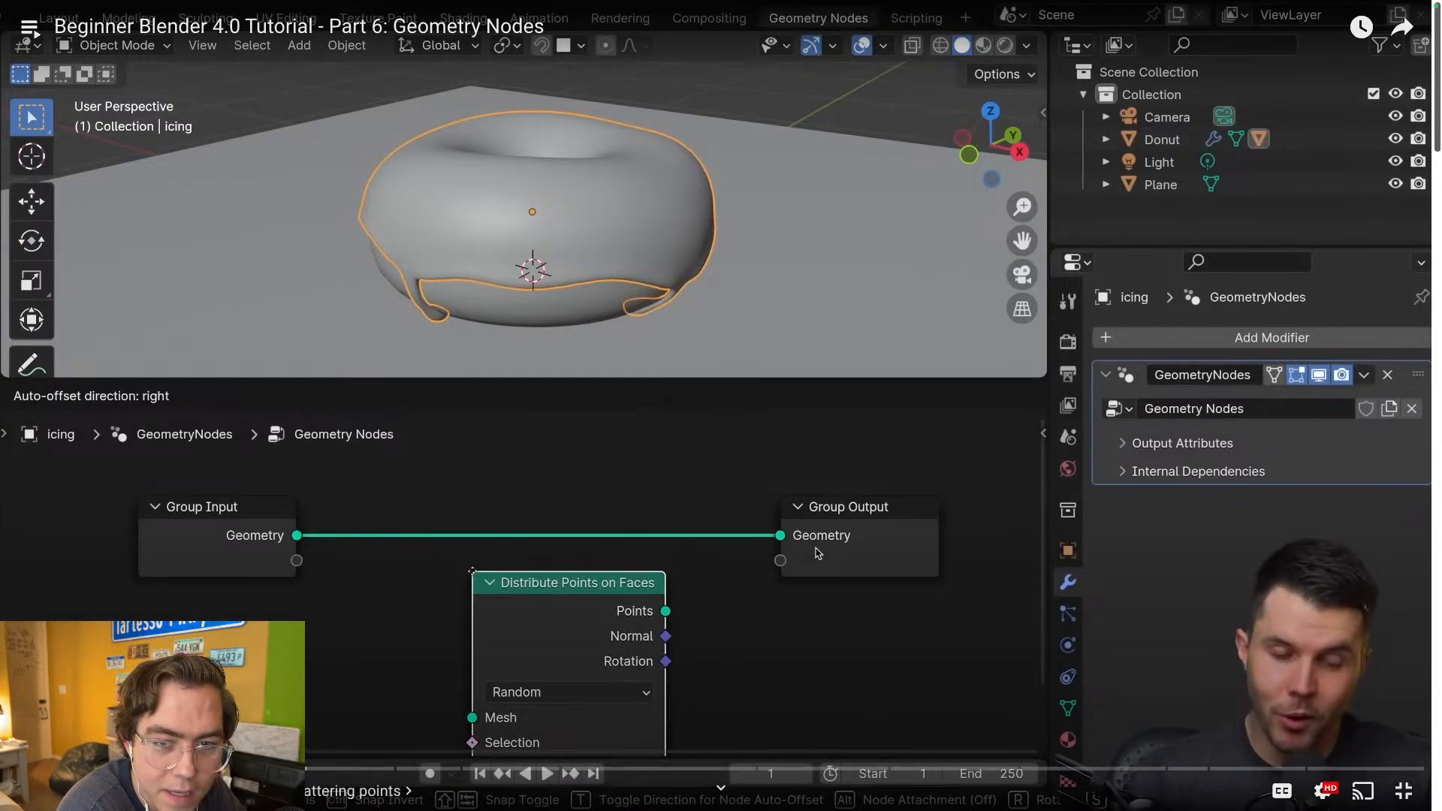
left_click(818, 553)
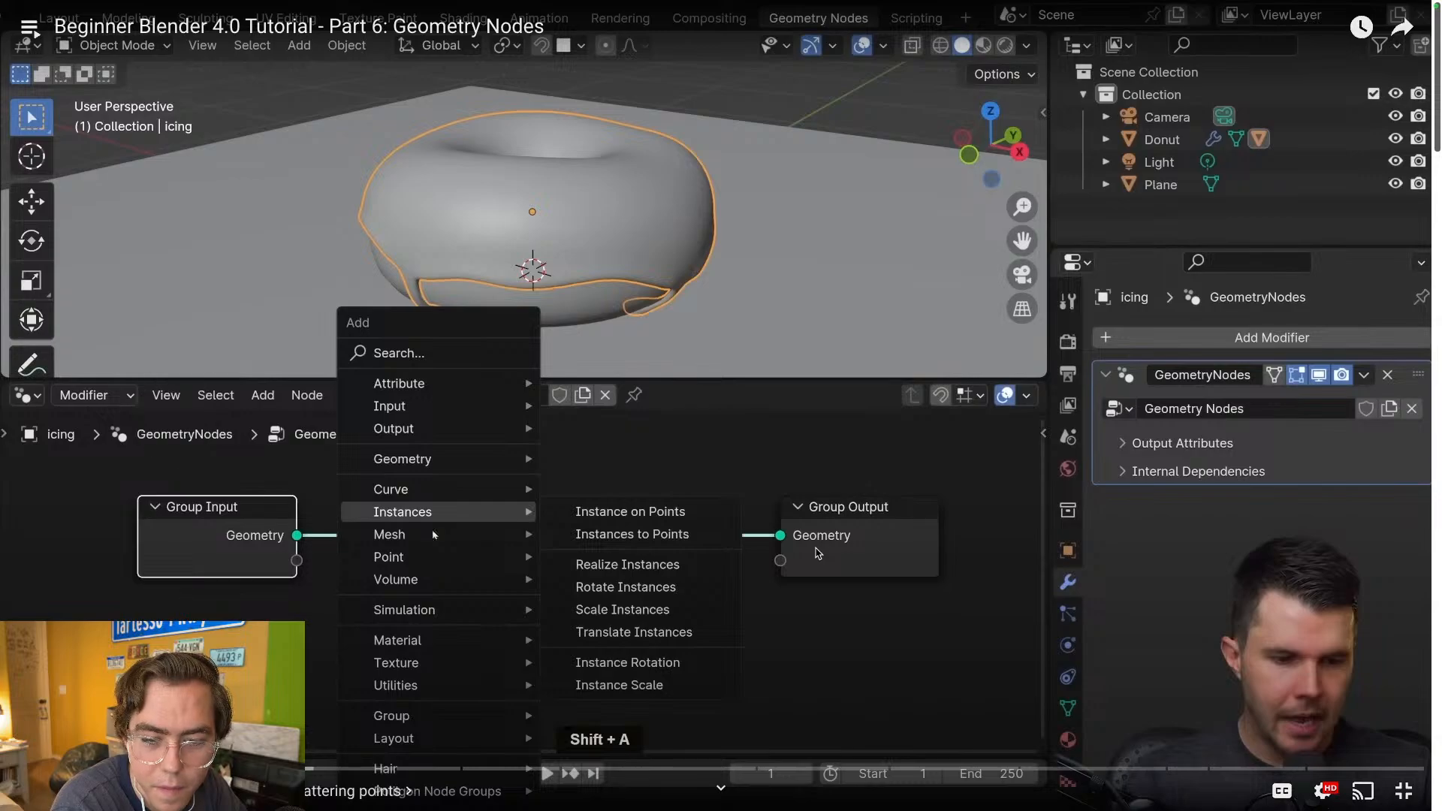
left_click(818, 553)
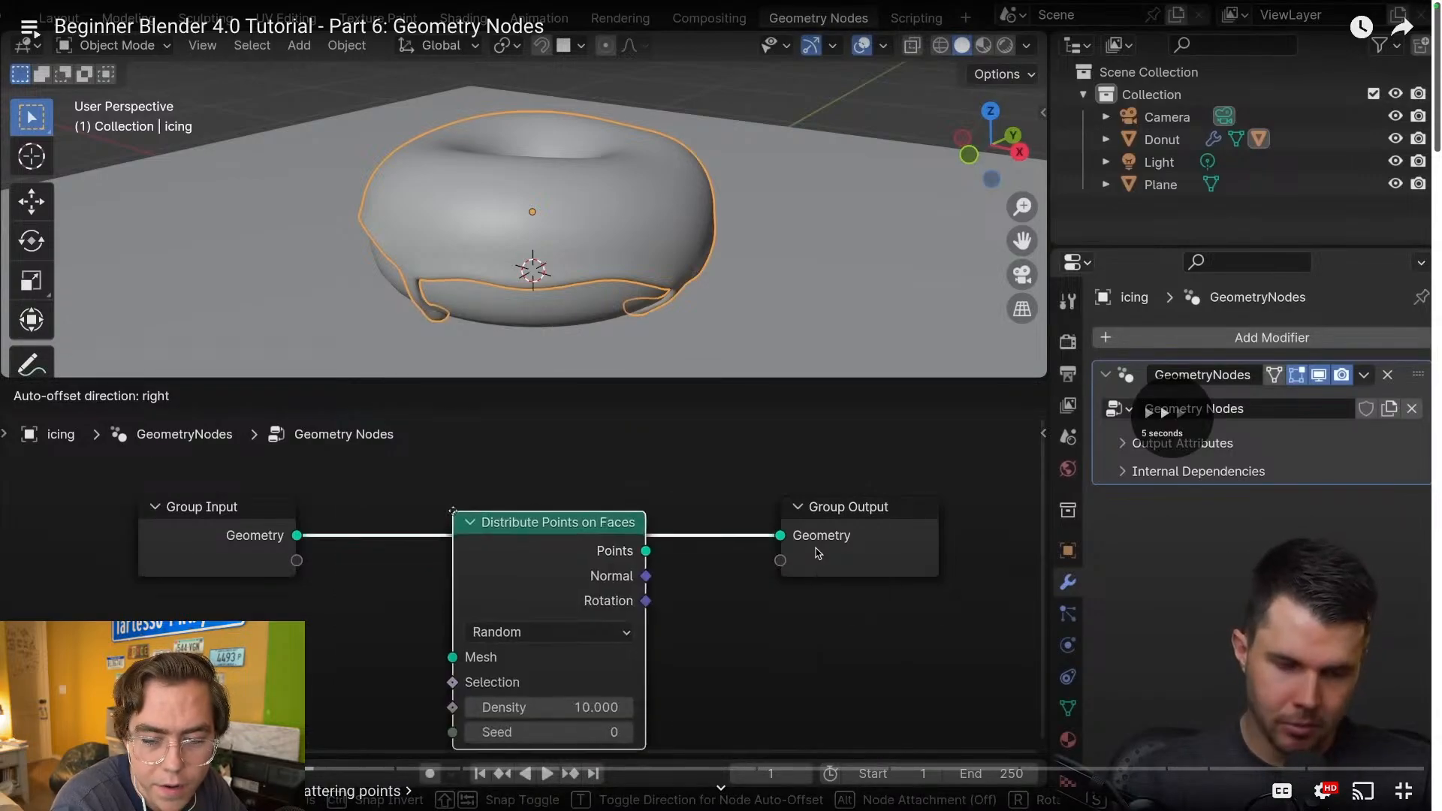
left_click(818, 554)
key("ctrl+Left")
key("ctrl+Right")
key("ctrl+Right")
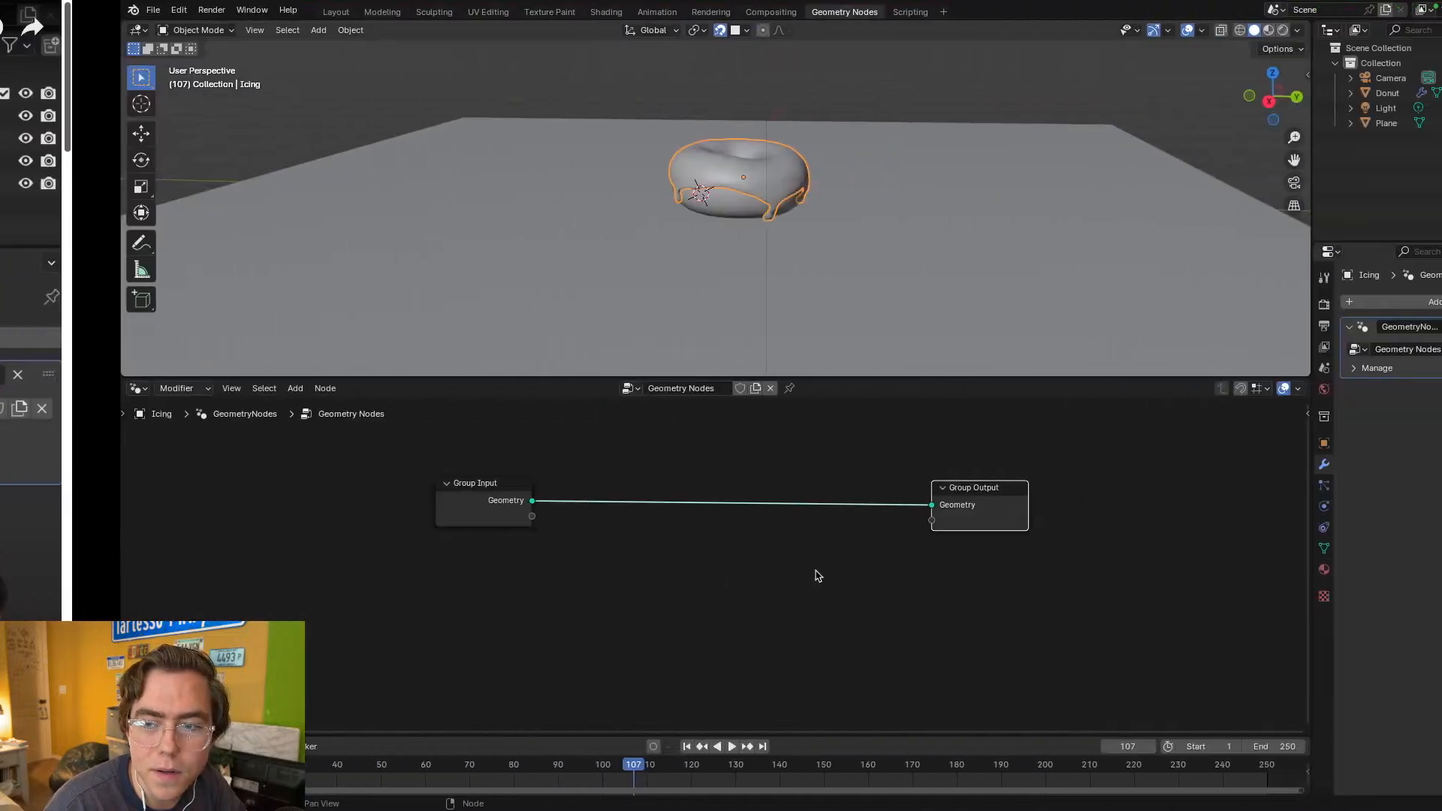
- Switch back to Blender and insert a Distribute Points on Faces node between Group Input and Group Output
key("ctrl+Up")
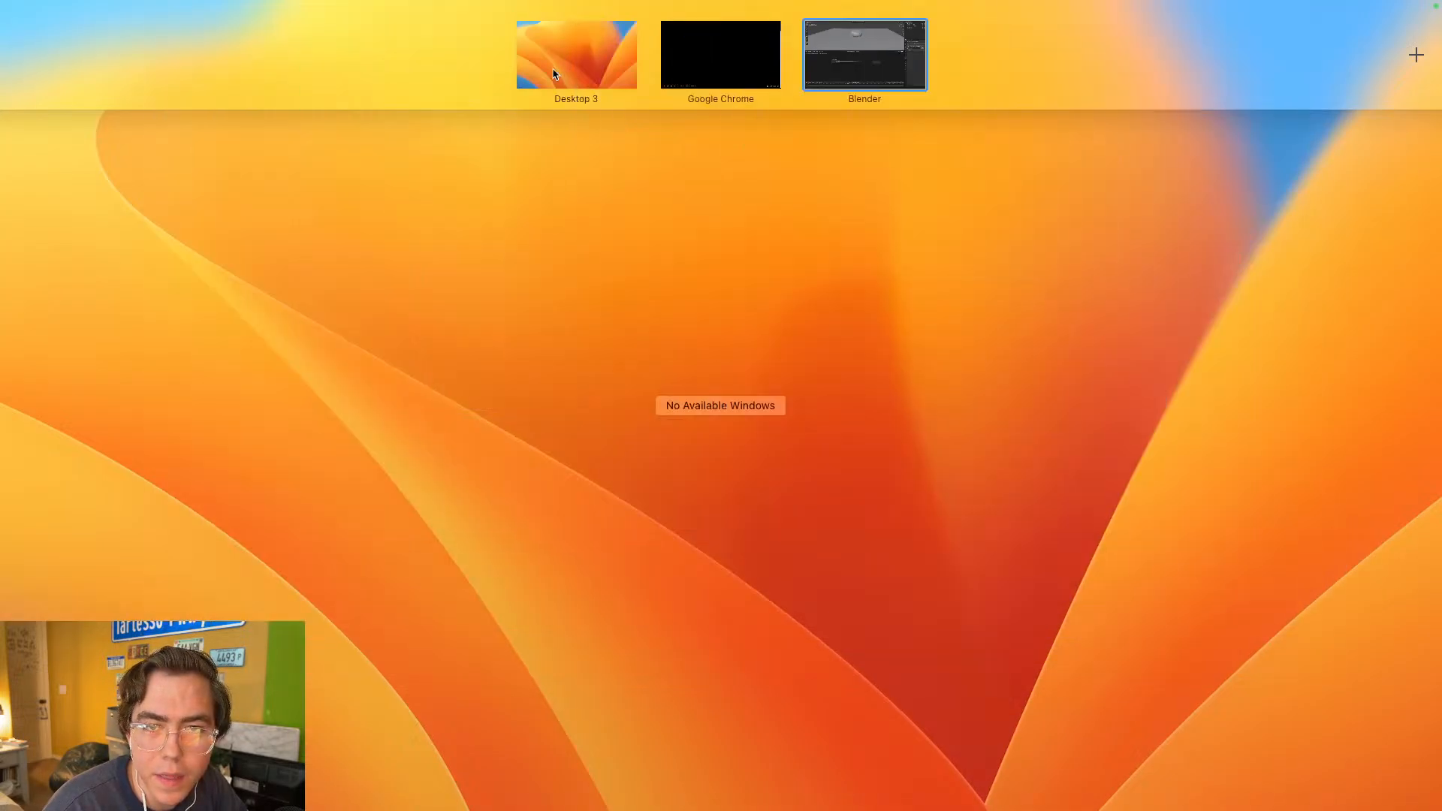
left_click(517, 22)
key("ctrl+Right")
key("ctrl+Right")
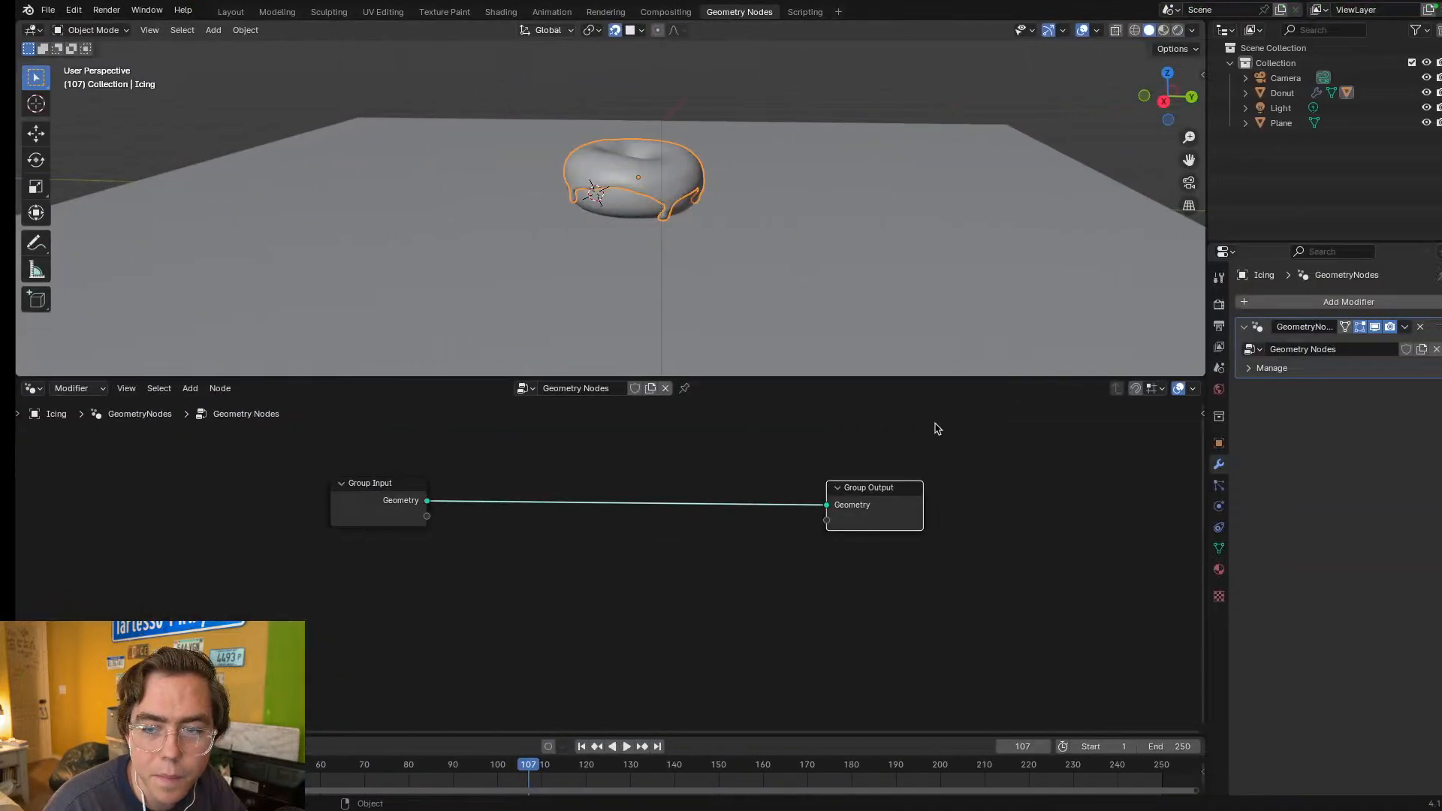
key("shift+a")
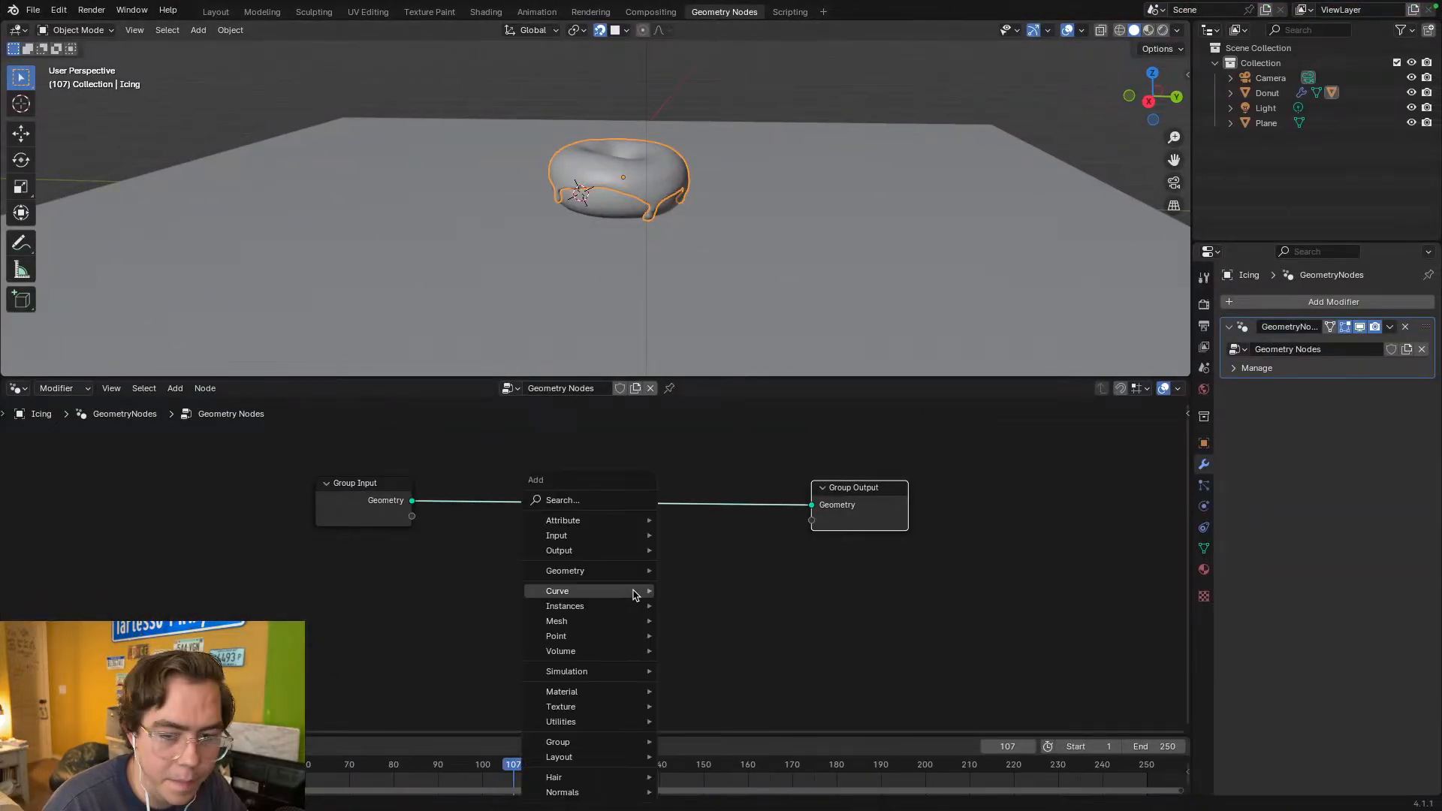
mouse_move(629, 623)
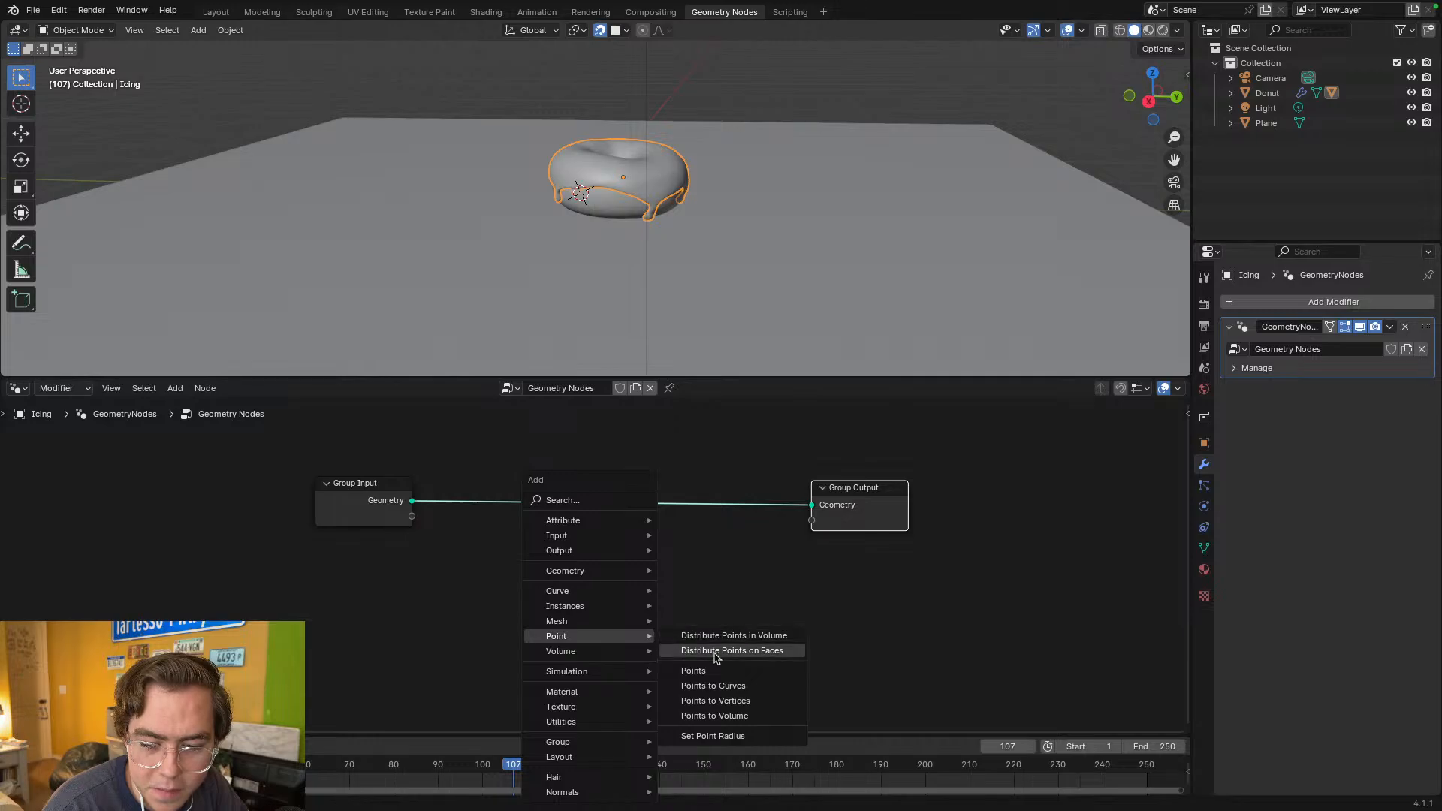
left_click(704, 651)
left_click(585, 472)
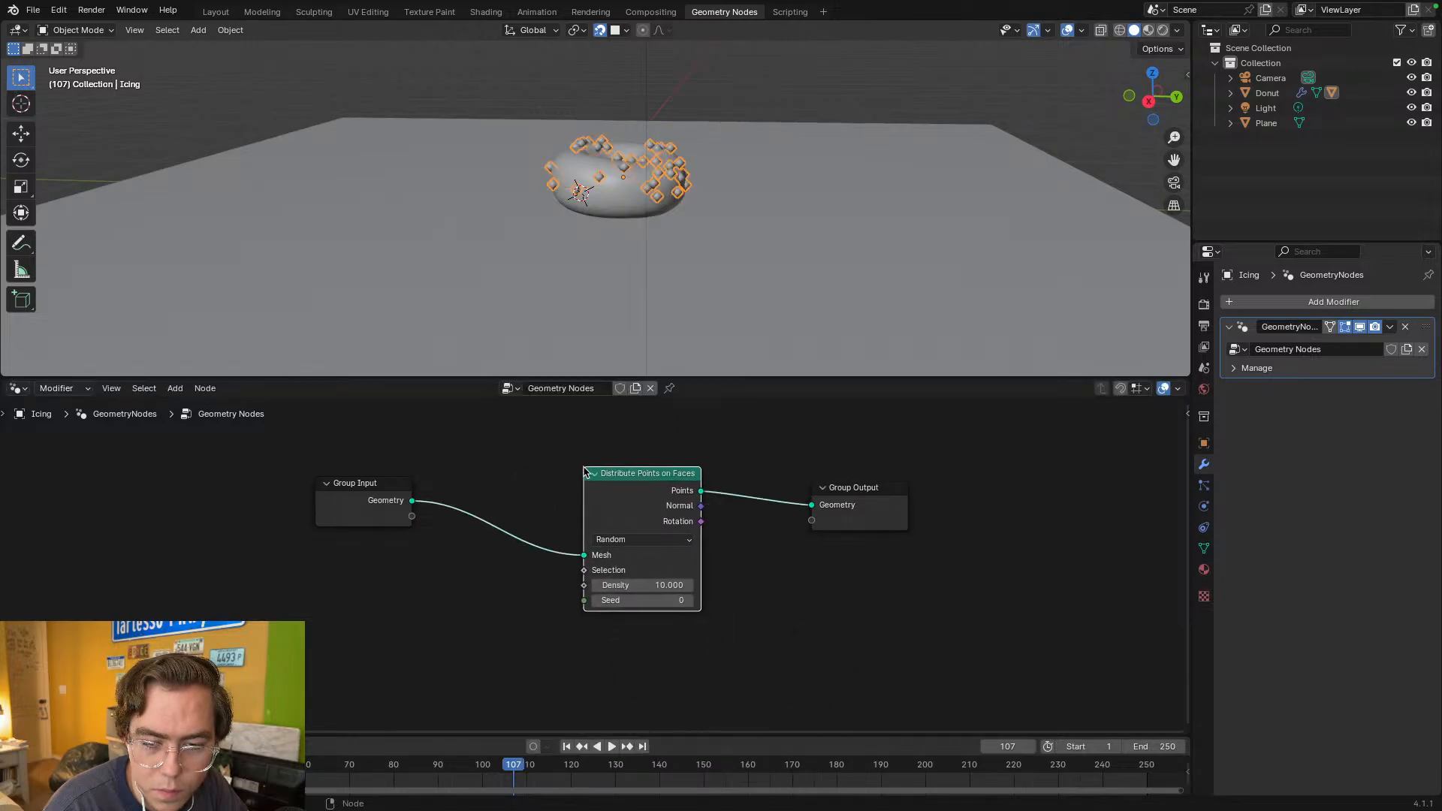
middle_click_drag(638, 231, 697, 239)
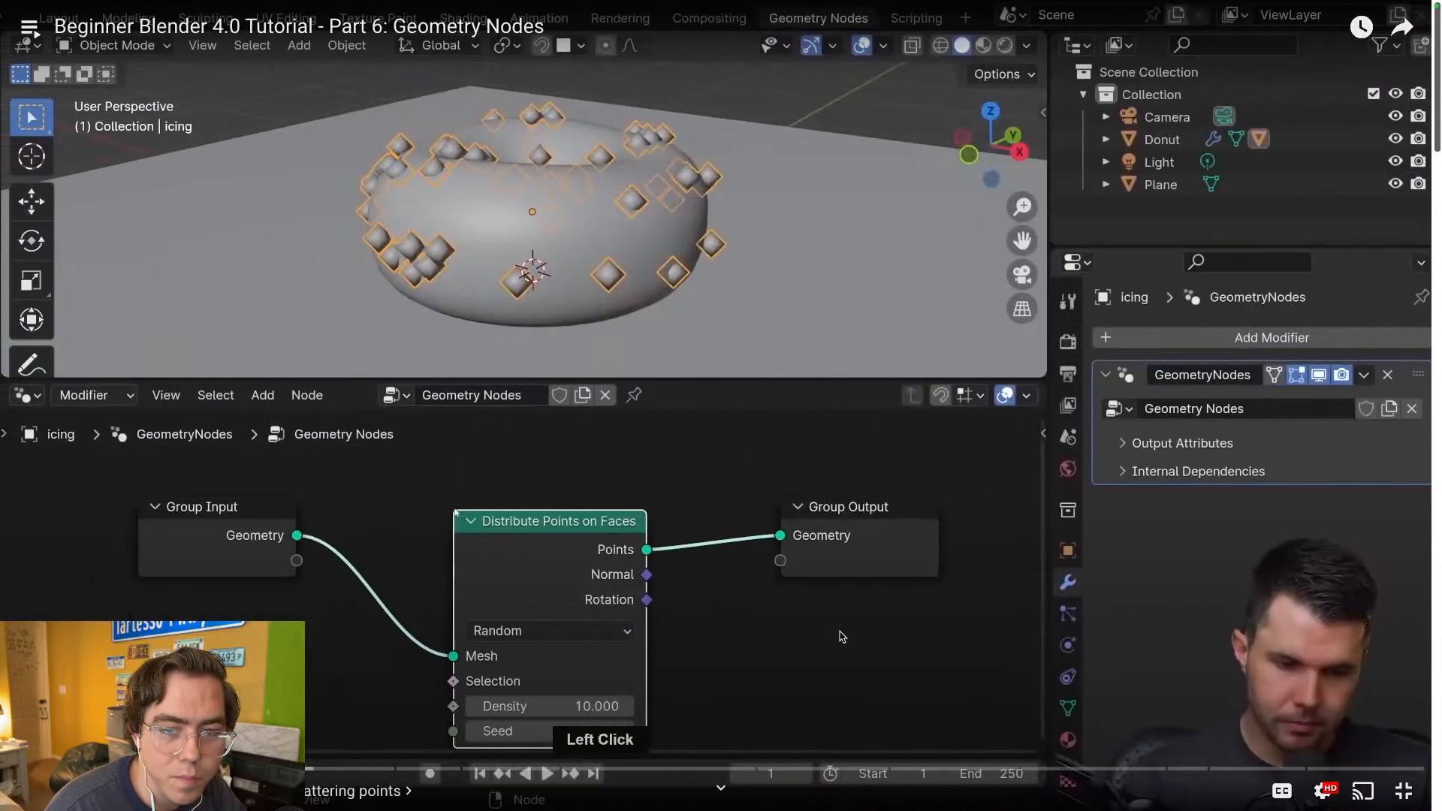
- Check the tutorial's scattered points in Chrome, and set the Distribute Points on Faces density to 9 in Blender
left_click(844, 628)
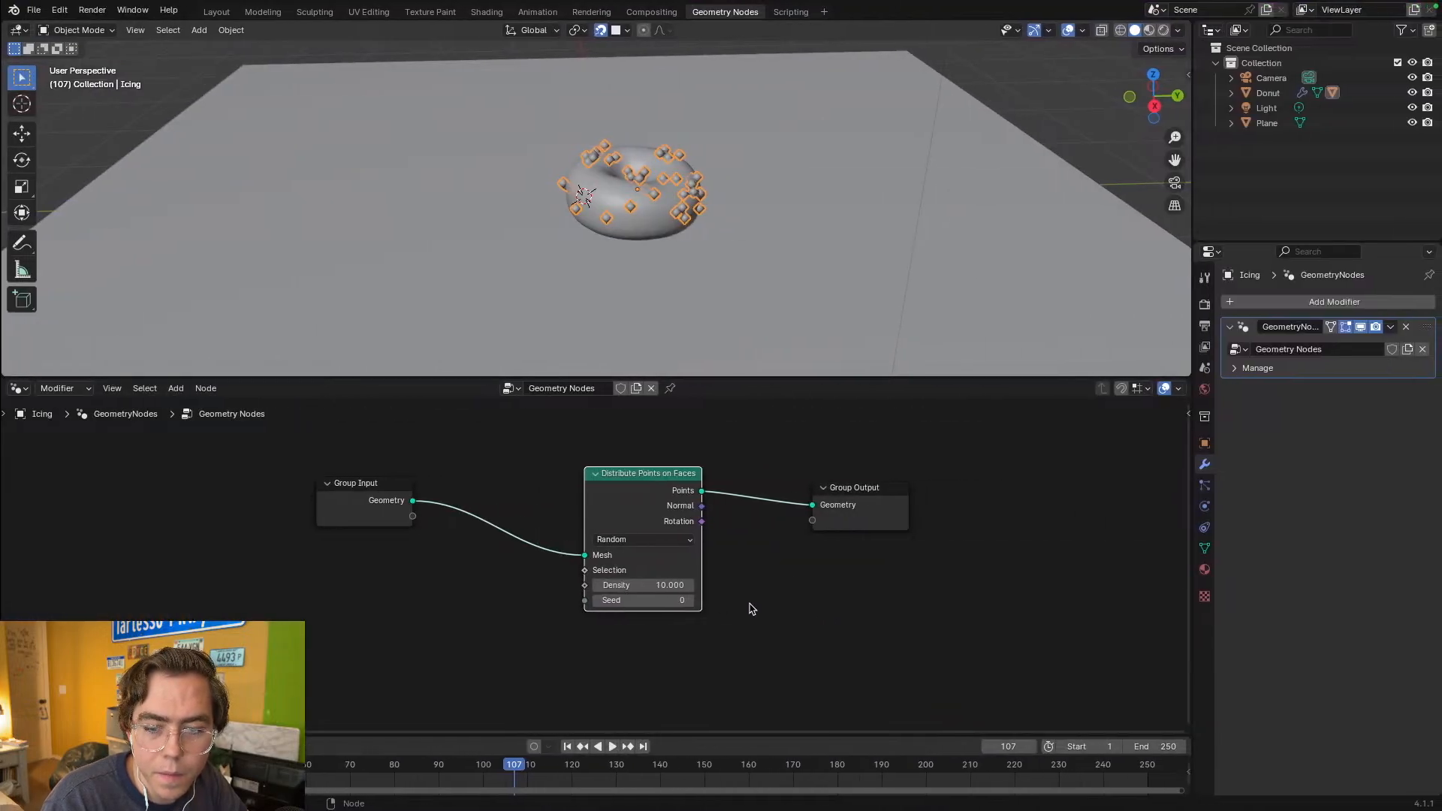
mouse_move(661, 585)
left_mouse_down()
mouse_move(736, 585)
mouse_move(655, 585)
left_mouse_up()
left_click(845, 627)
key("ctrl+Left")
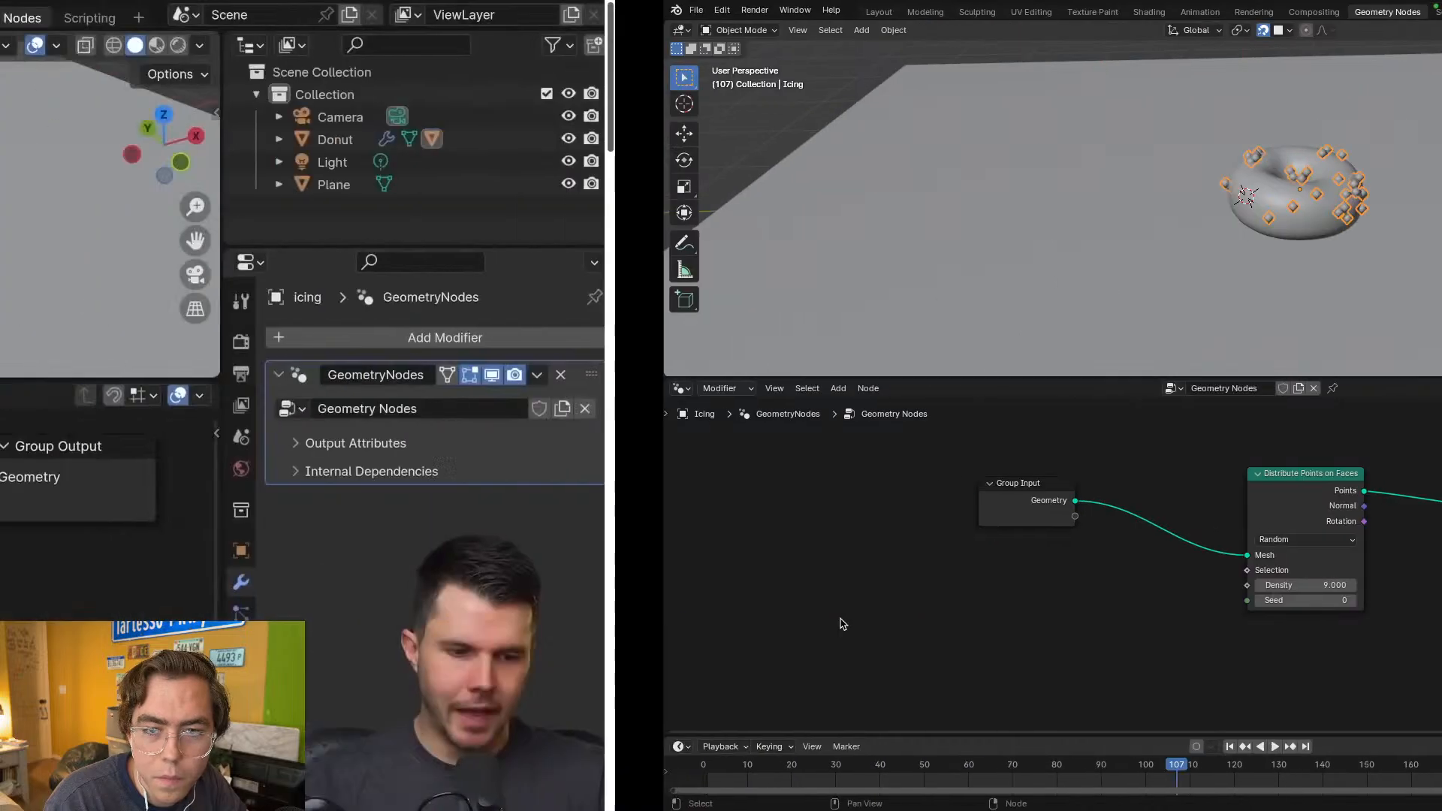
- Watch and replay the tutorial's "Joining with the mesh" section to see where the Join Geometry node is added
left_click(860, 638)
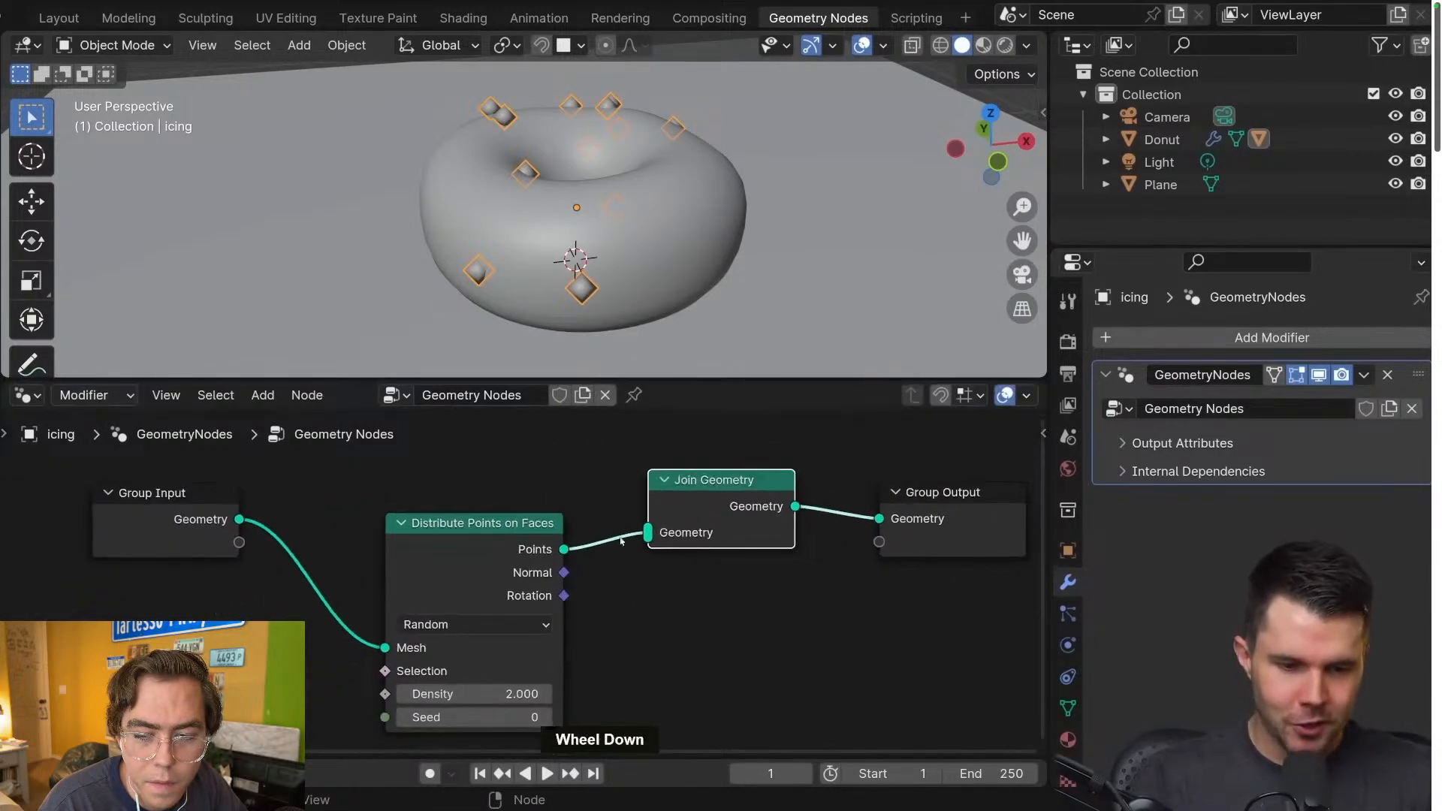
left_click(863, 639)
left_click(864, 640)
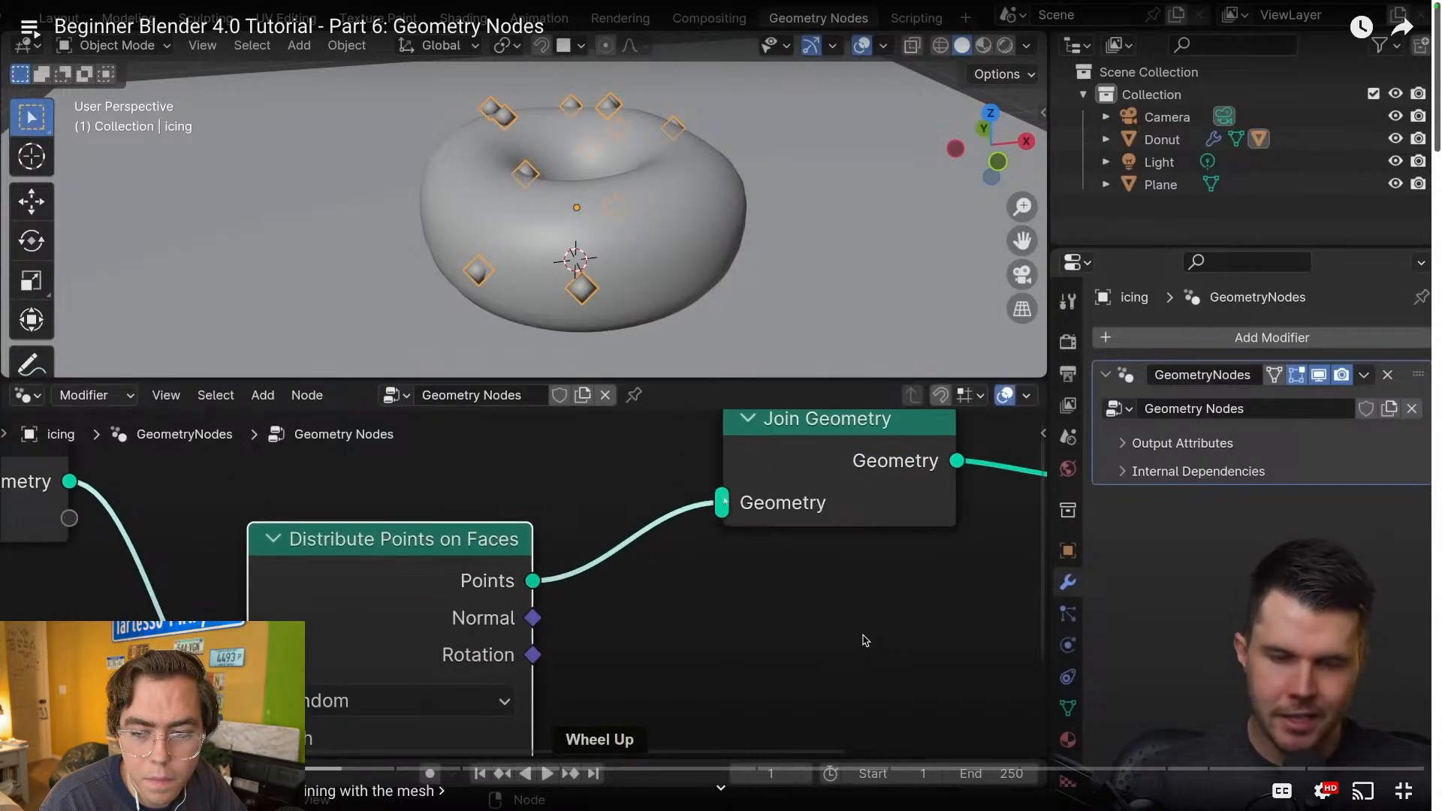
left_click(863, 640)
key("ctrl+Left")
key("ctrl+Right")
key("ctrl+Right")
key("ctrl+Up")
left_click_drag(841, 48, 721, 54)
left_click(792, 53)
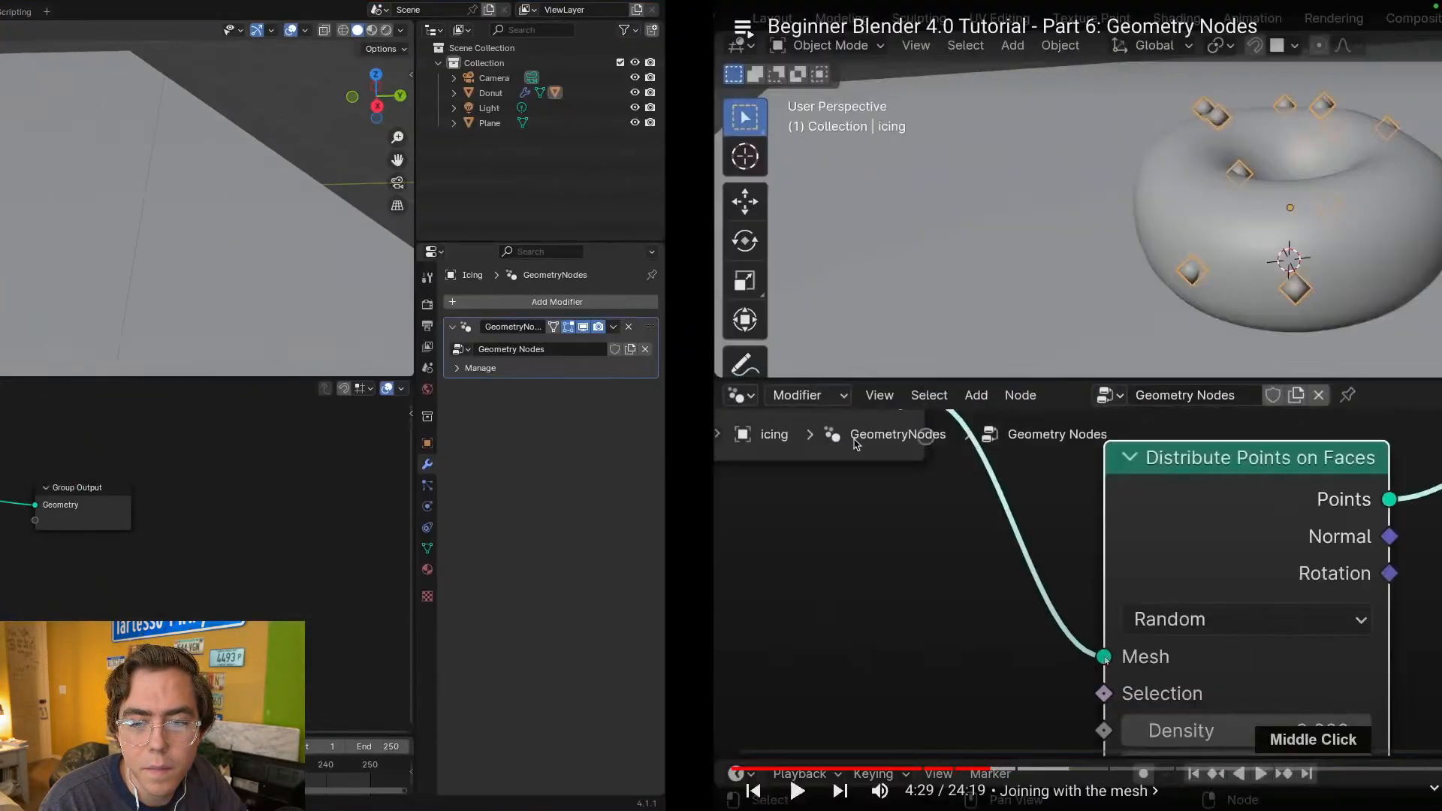
key("Left")
key("Left")
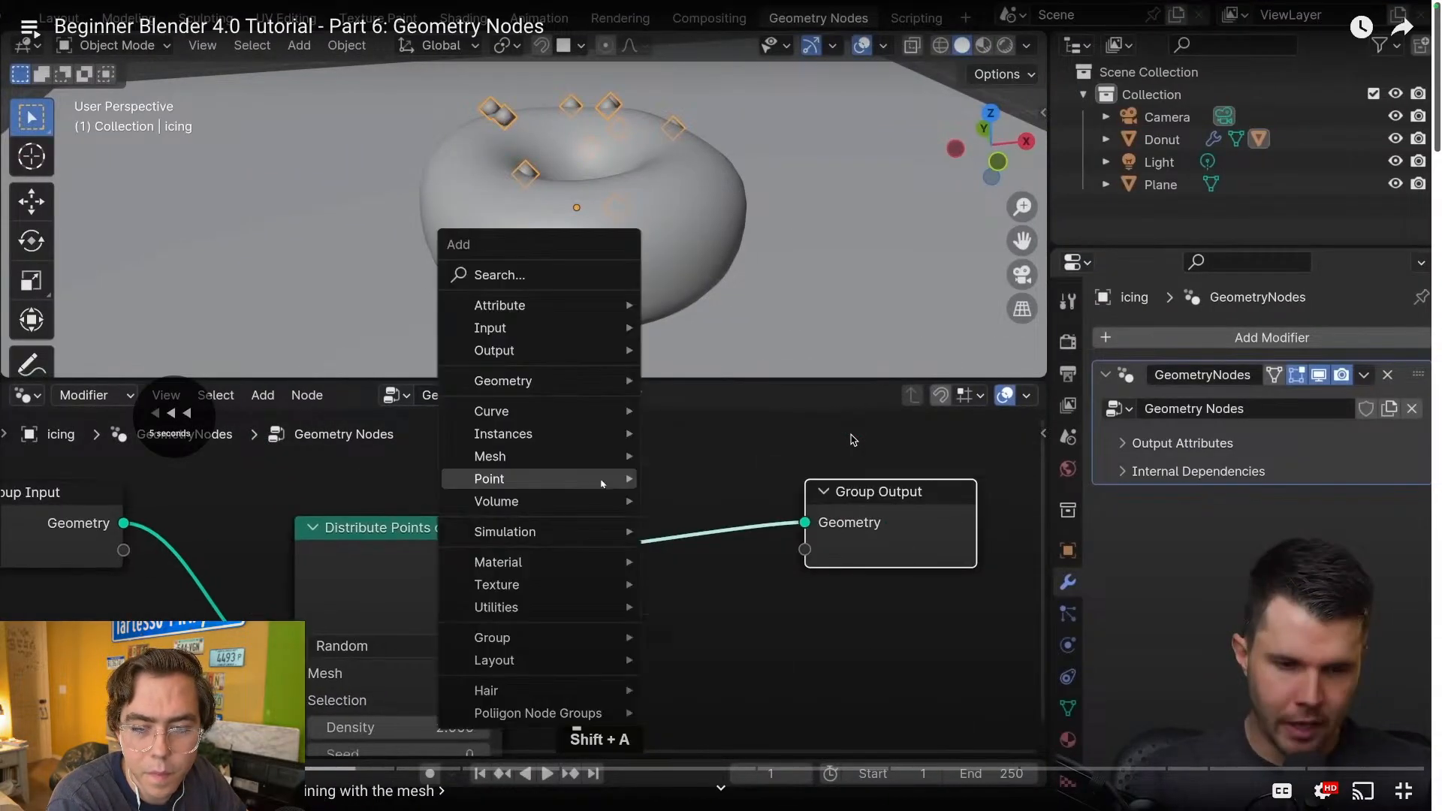
key("space")
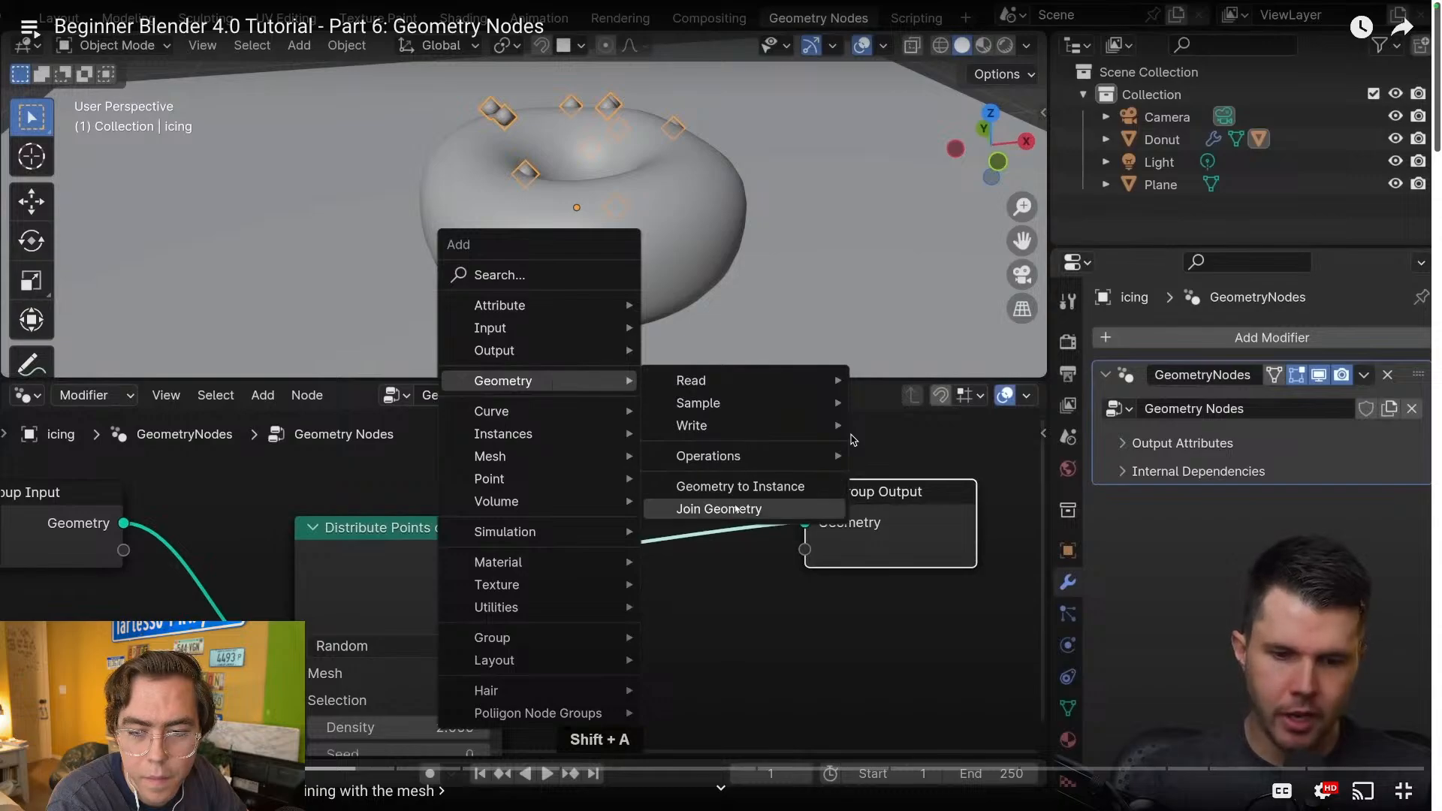
key("space")
- In Blender, make room before Group Output and insert a Join Geometry node between it and Distribute Points on Faces
key("ctrl+Left")
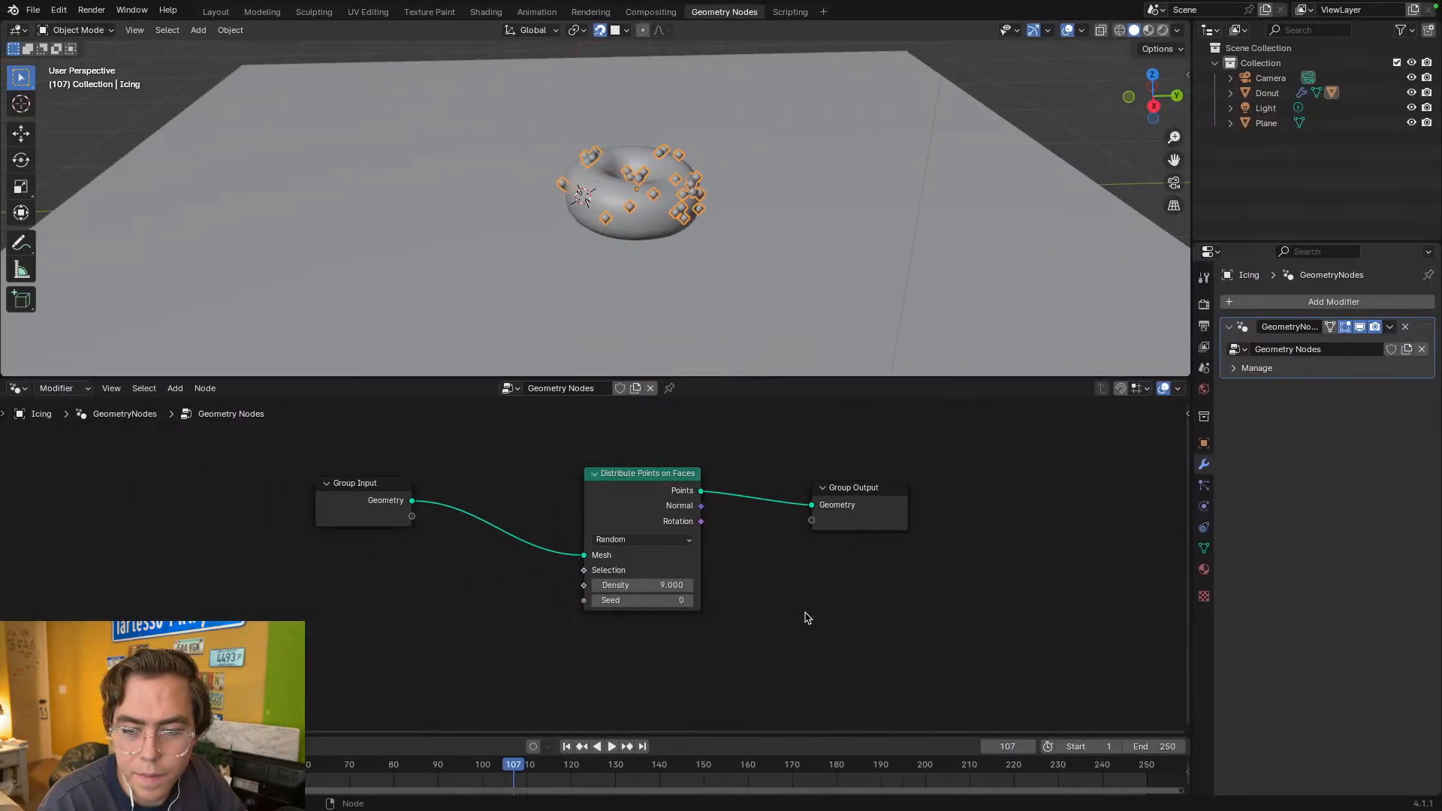
left_click_drag(885, 497, 1038, 525)
key("shift+a")
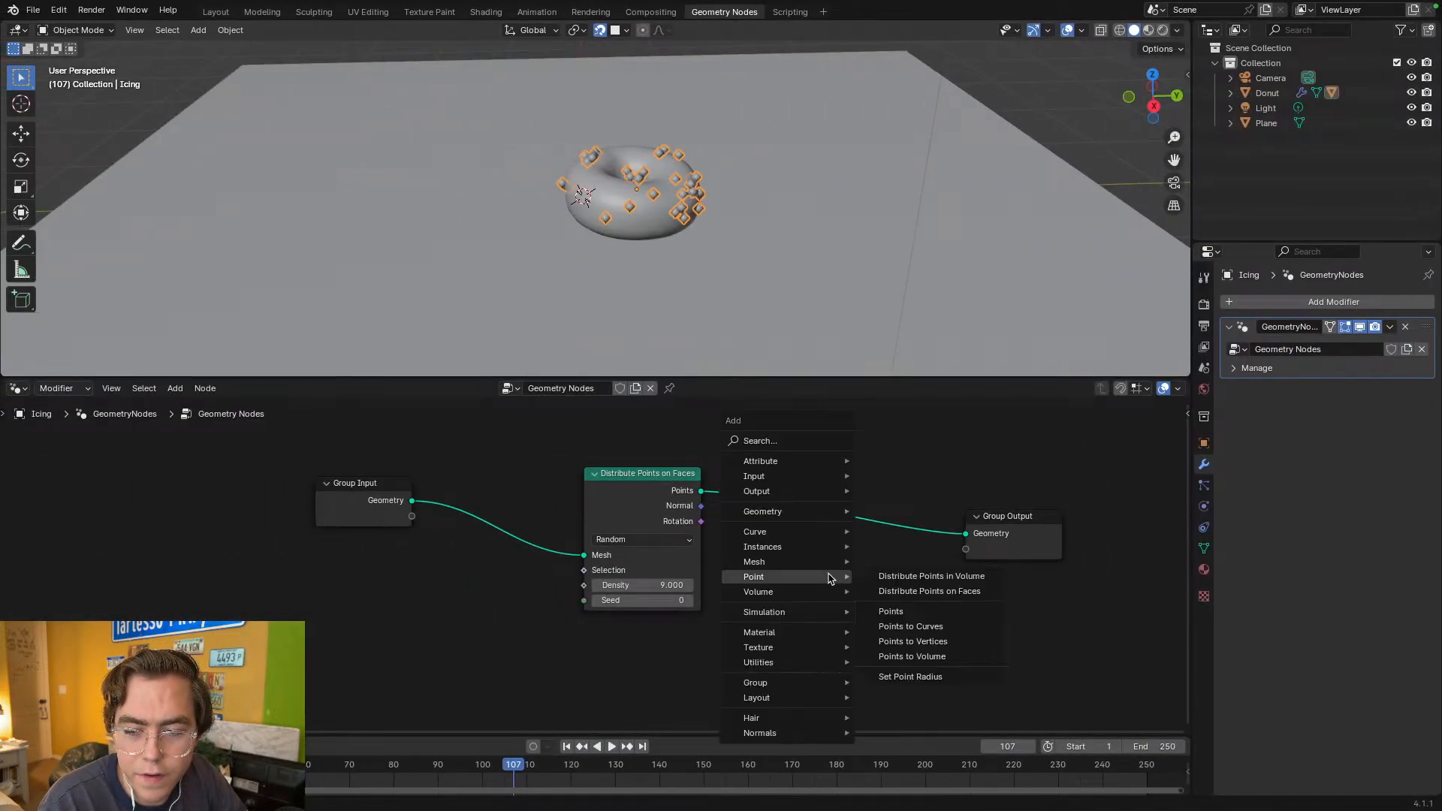
mouse_move(827, 513)
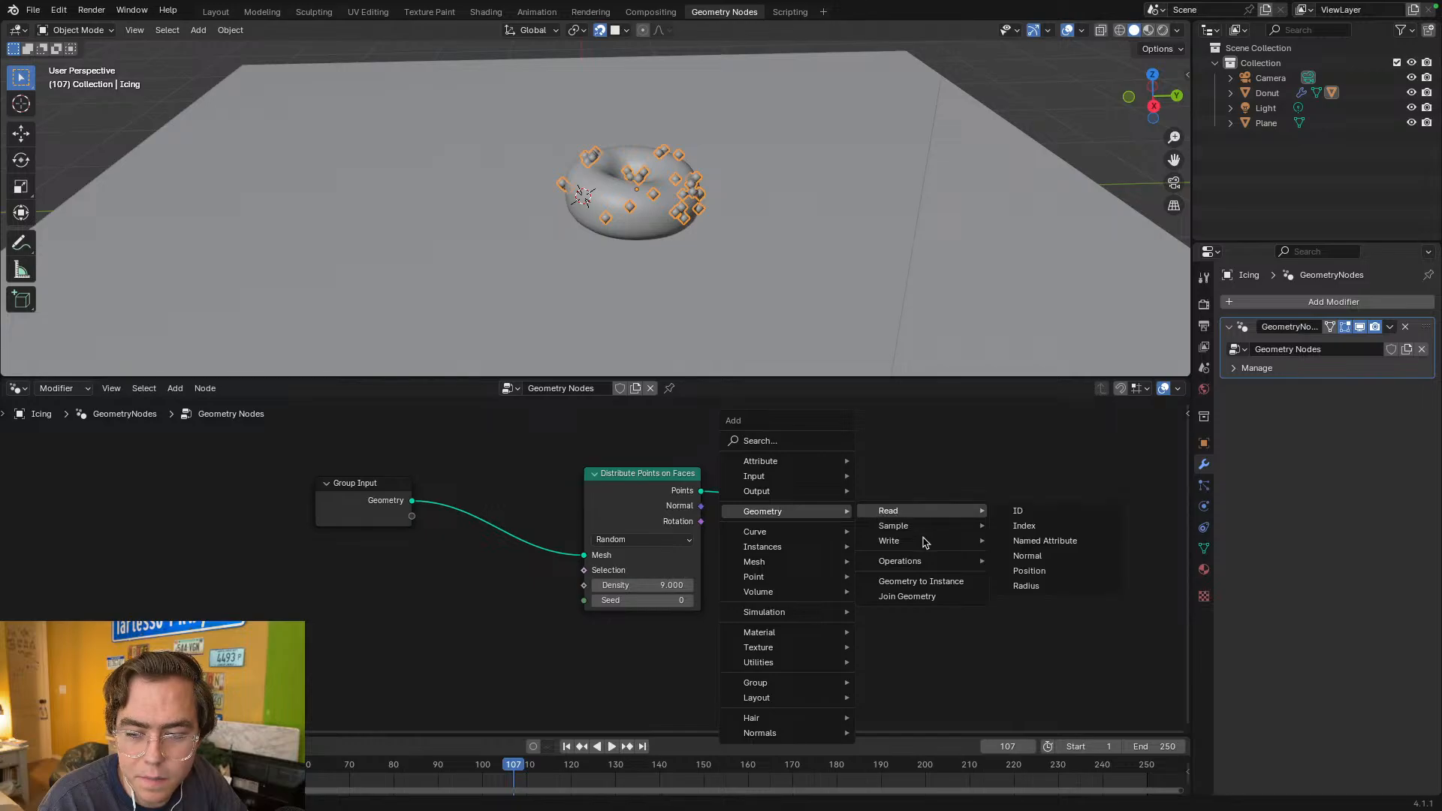
left_click(931, 597)
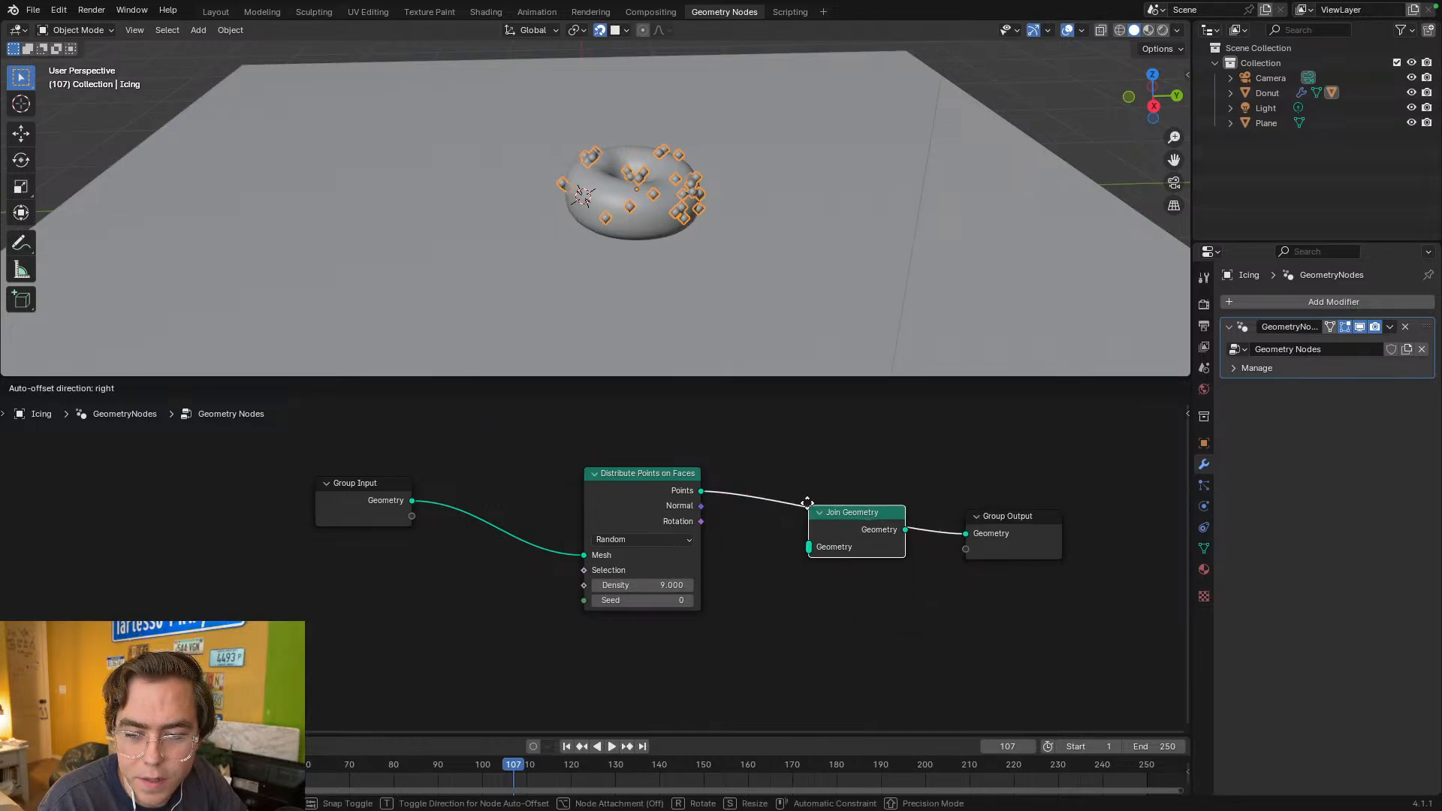
left_click(809, 509)
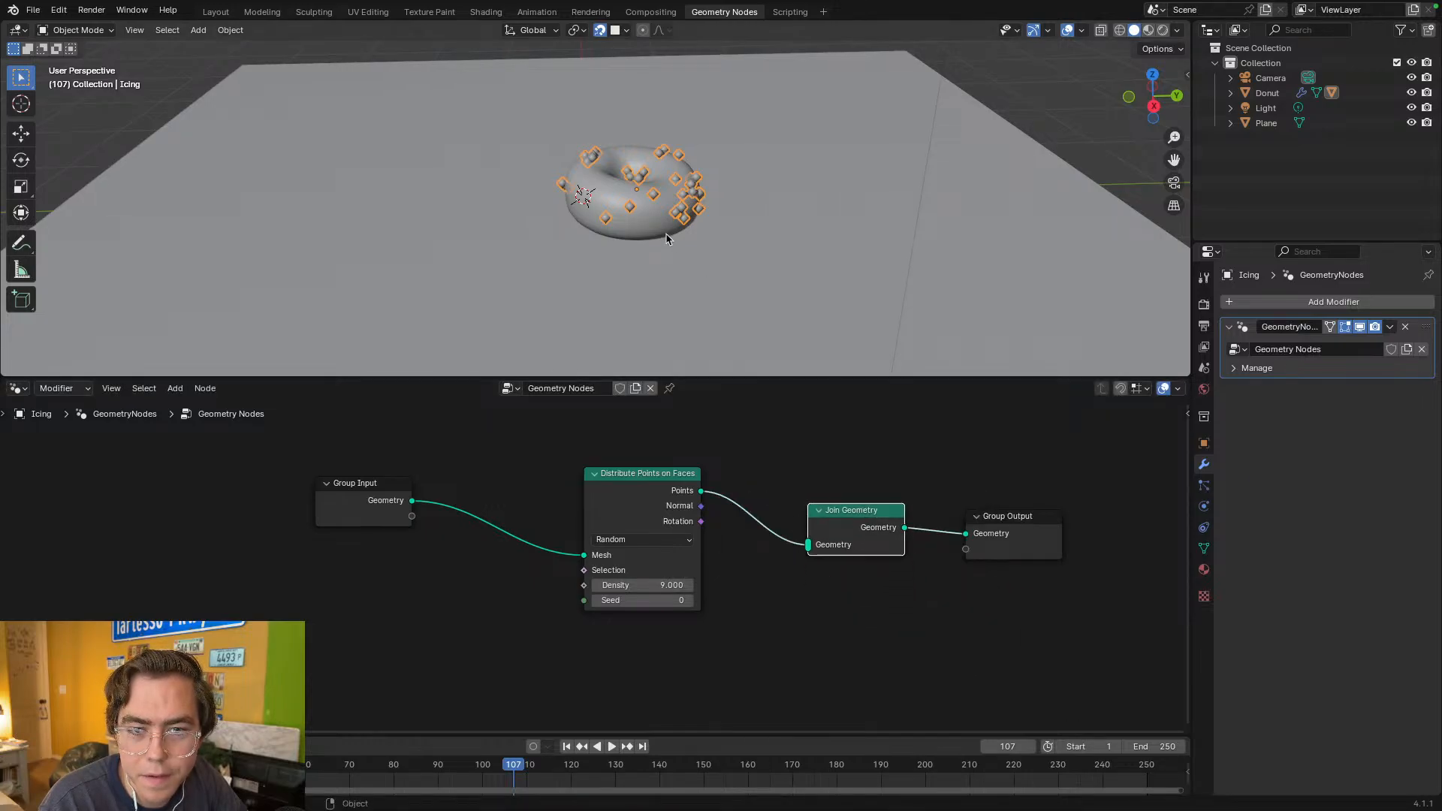
- Preview the donut in Material Preview, return to Solid shading, and check the tutorial's link from Group Input to Join Geometry
left_click(1149, 32)
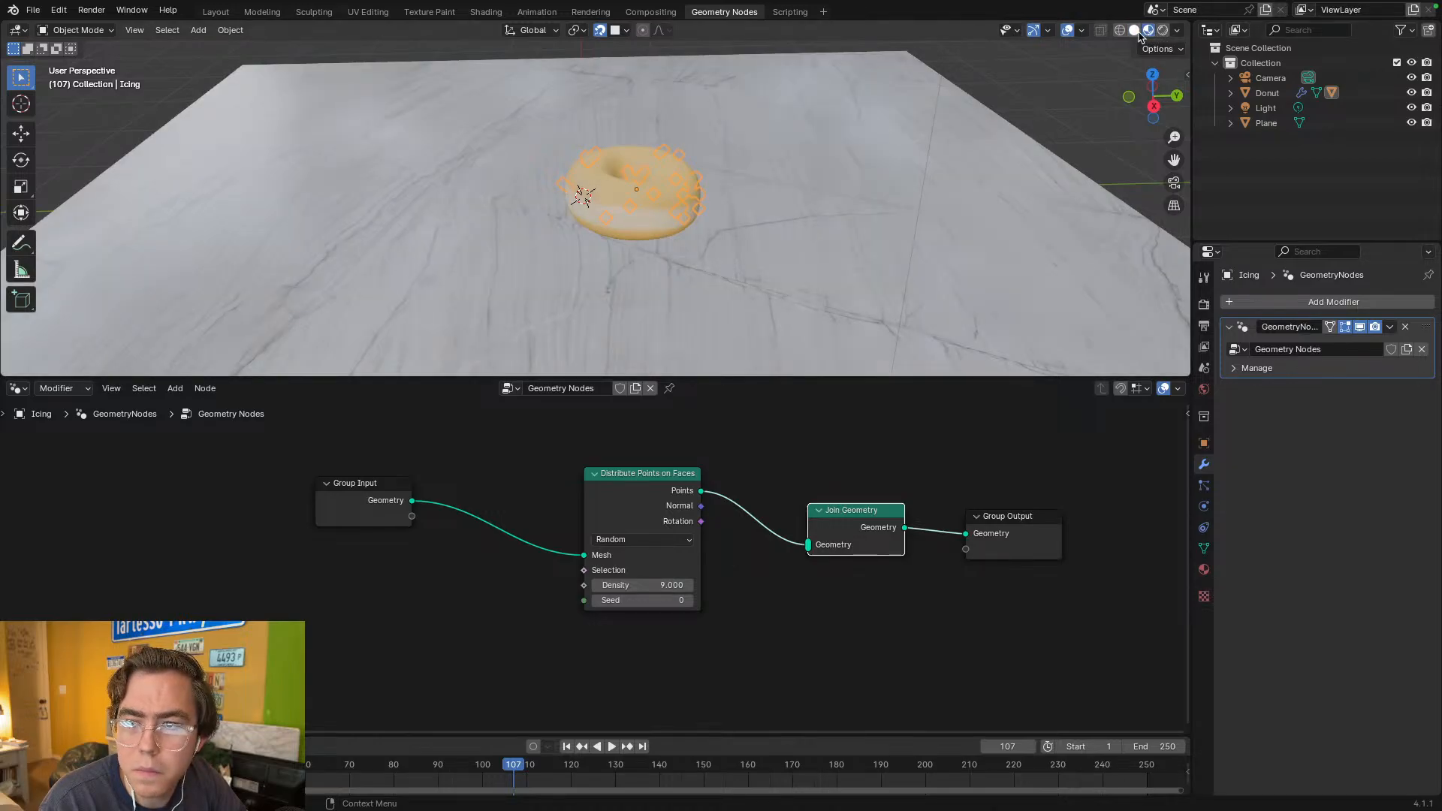
left_click(1136, 32)
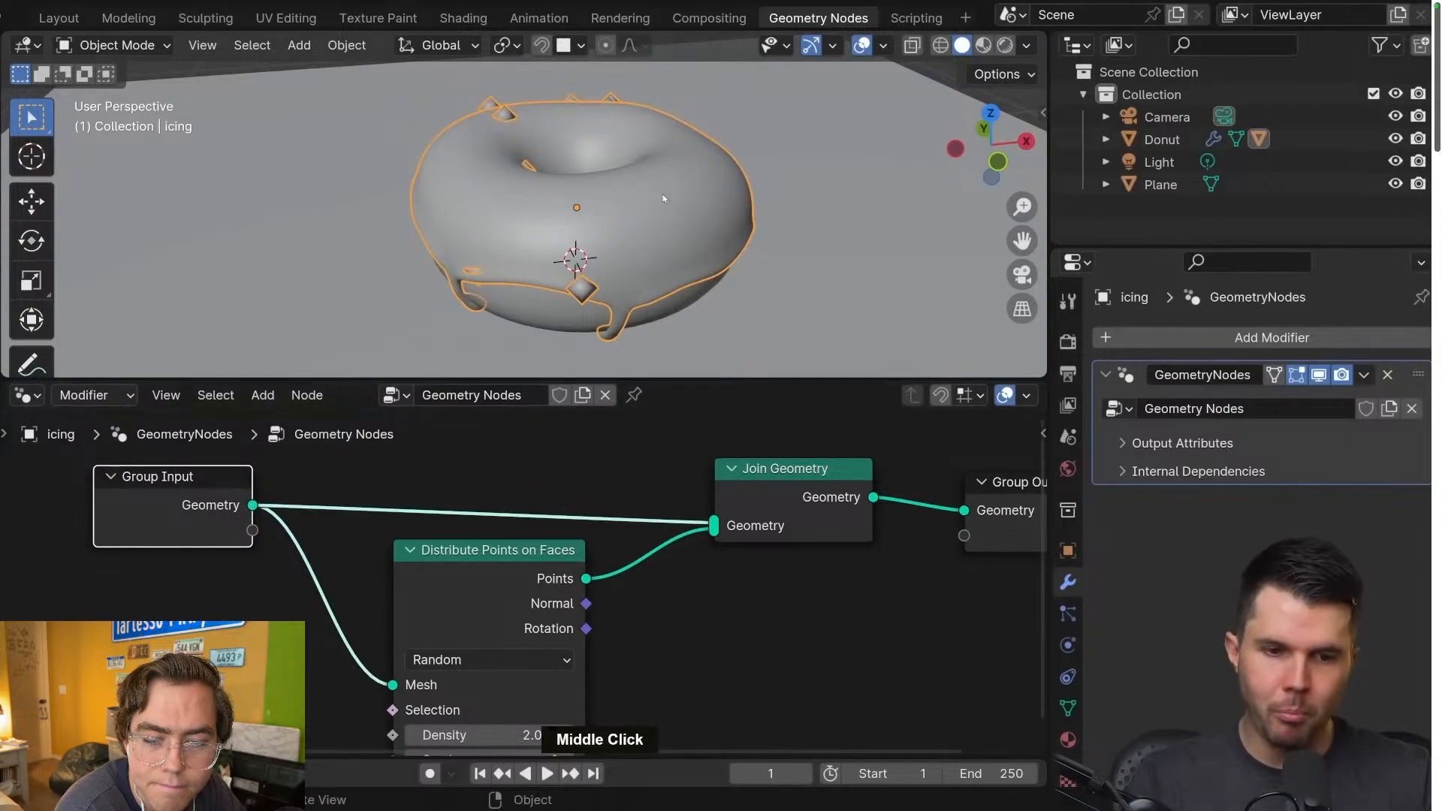
key("space")
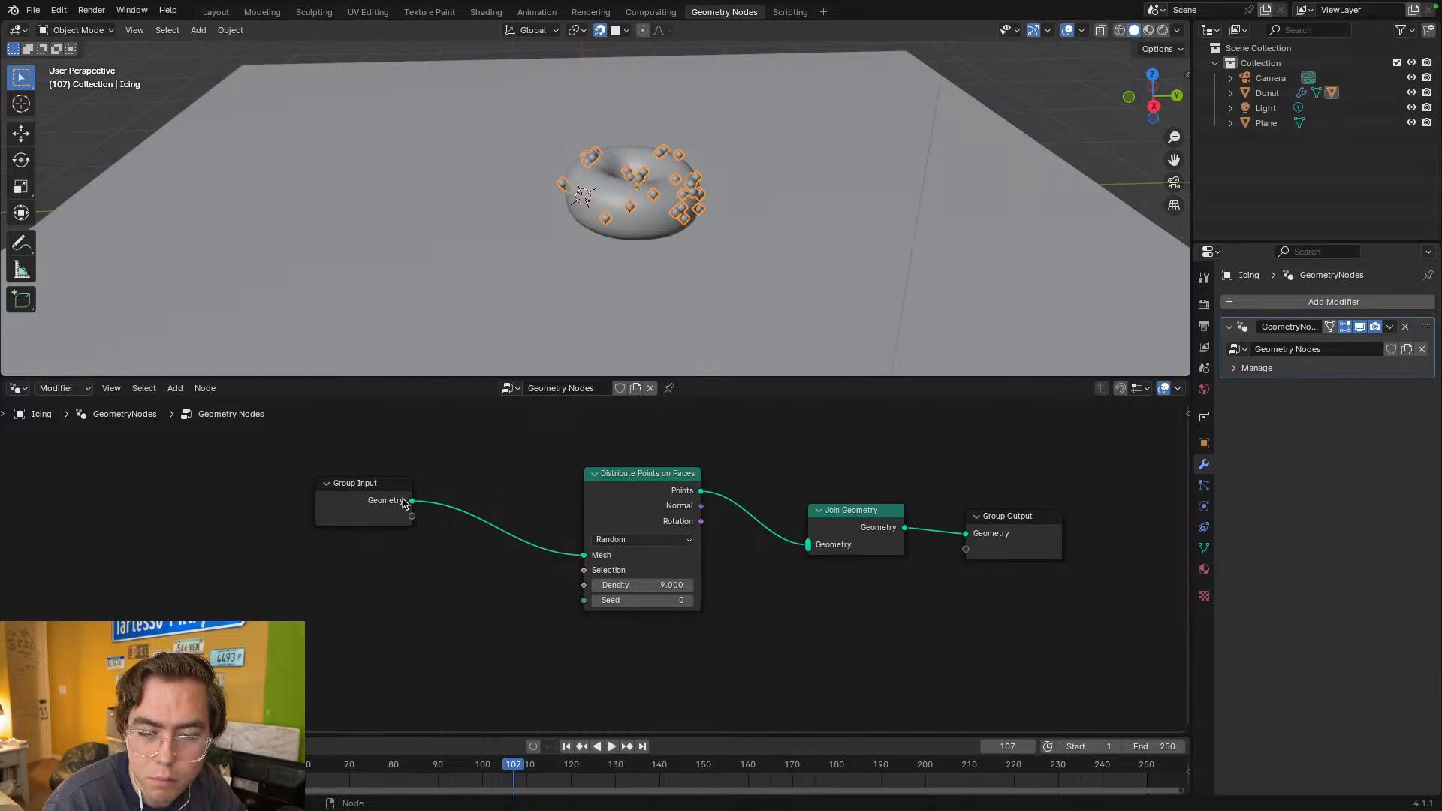
- Link Group Input's Geometry to Join Geometry, rearrange the nodes, and preview the joined icing in Material Preview before returning to Solid shading
left_click_drag(412, 502, 808, 544)
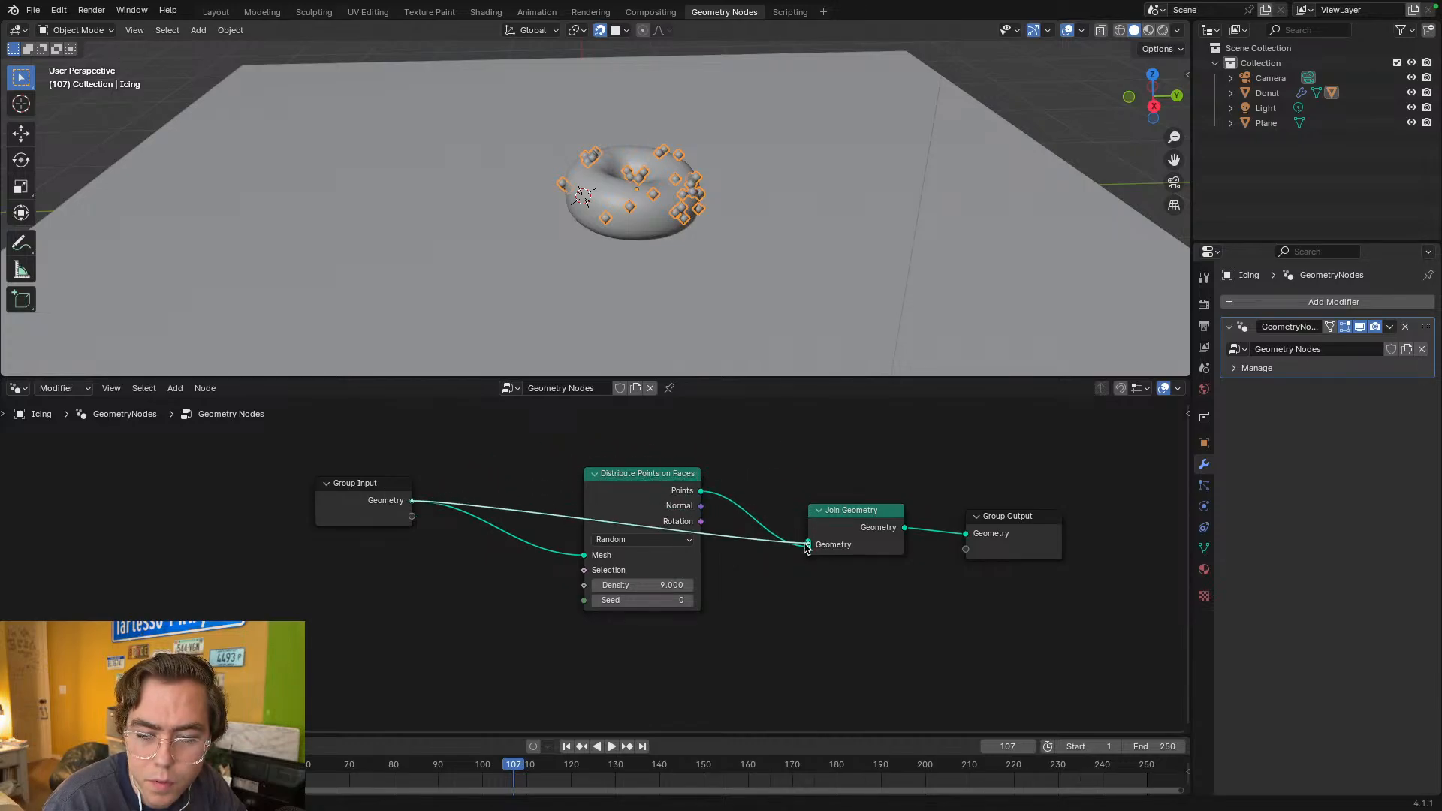
left_click_drag(655, 496, 647, 602)
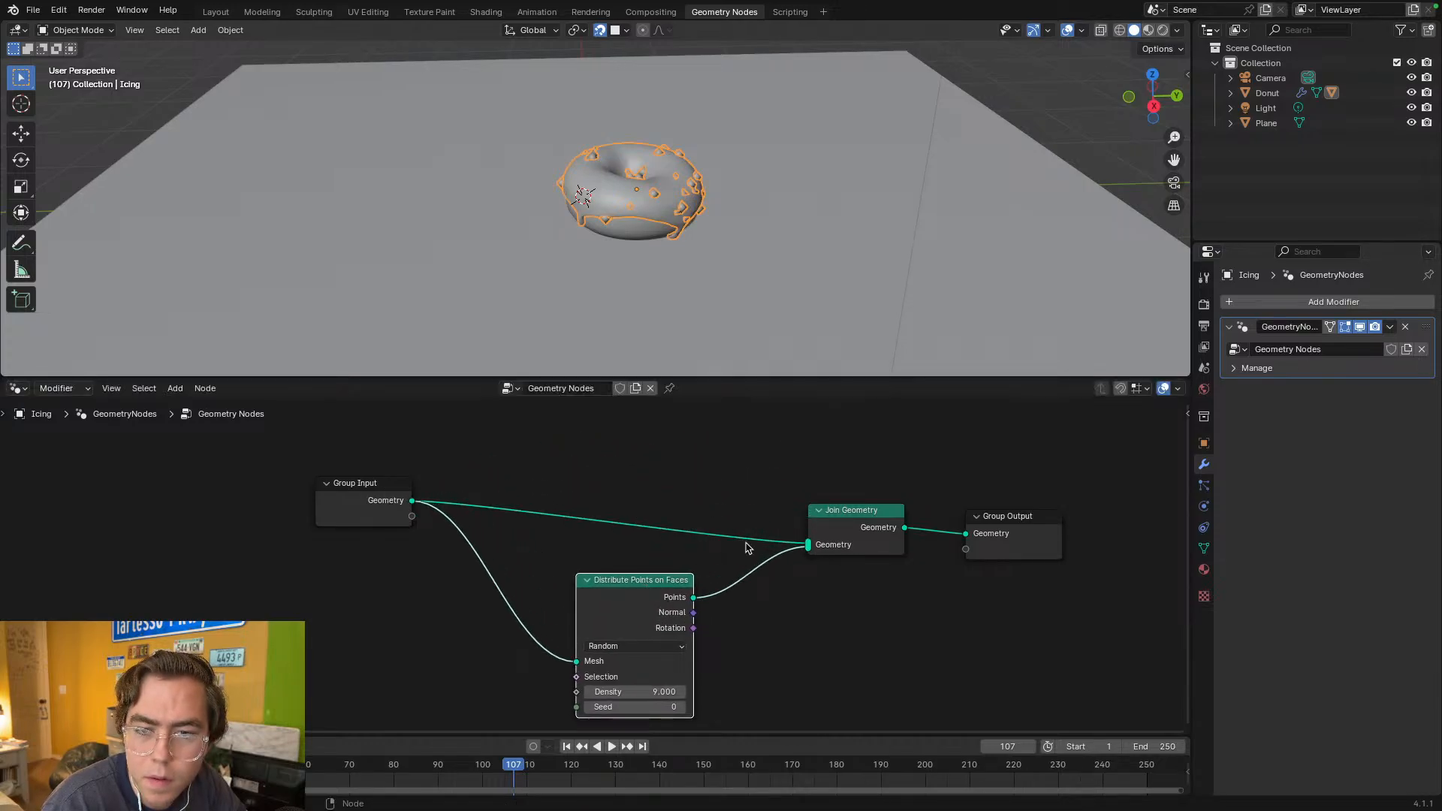
left_click_drag(861, 510, 810, 492)
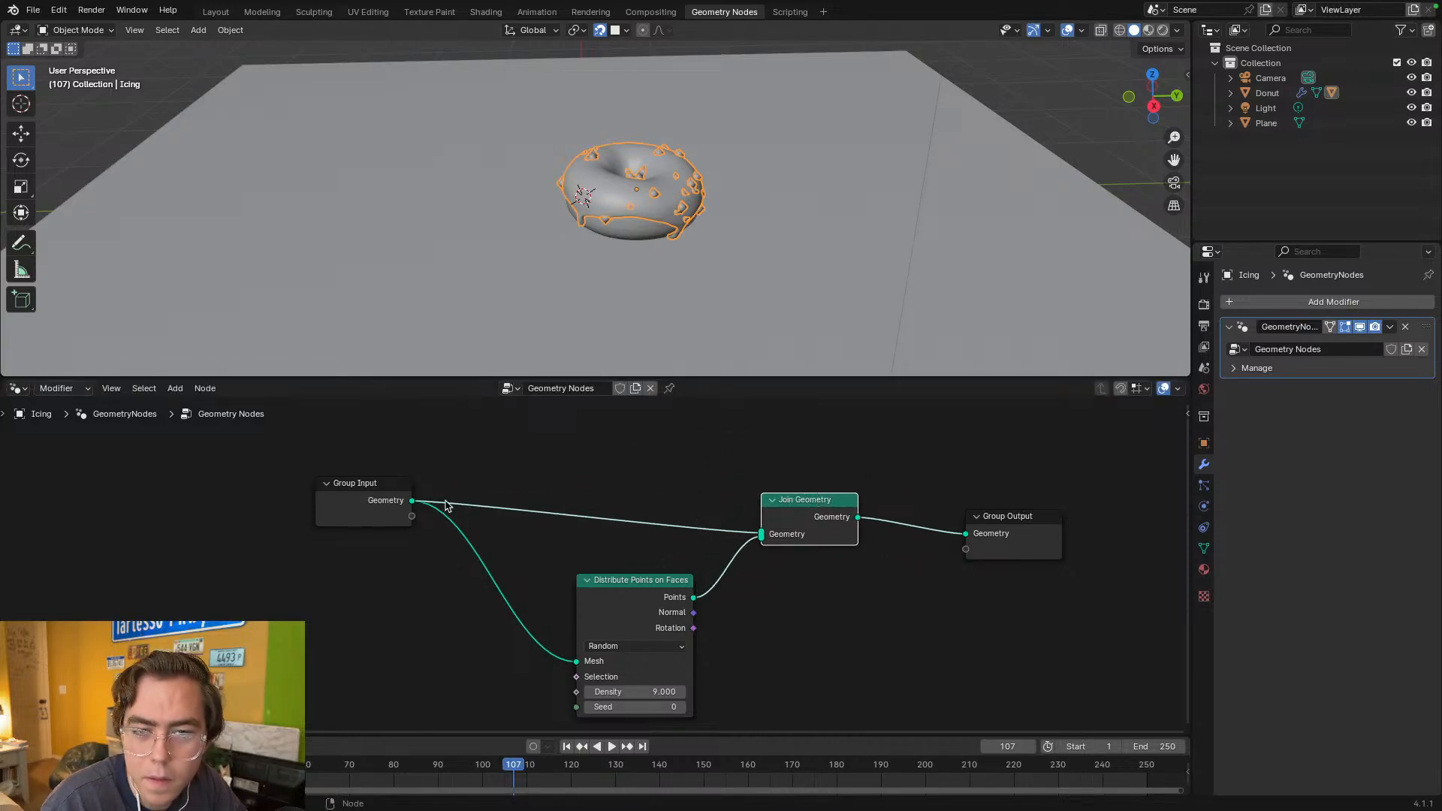
left_click(1148, 31)
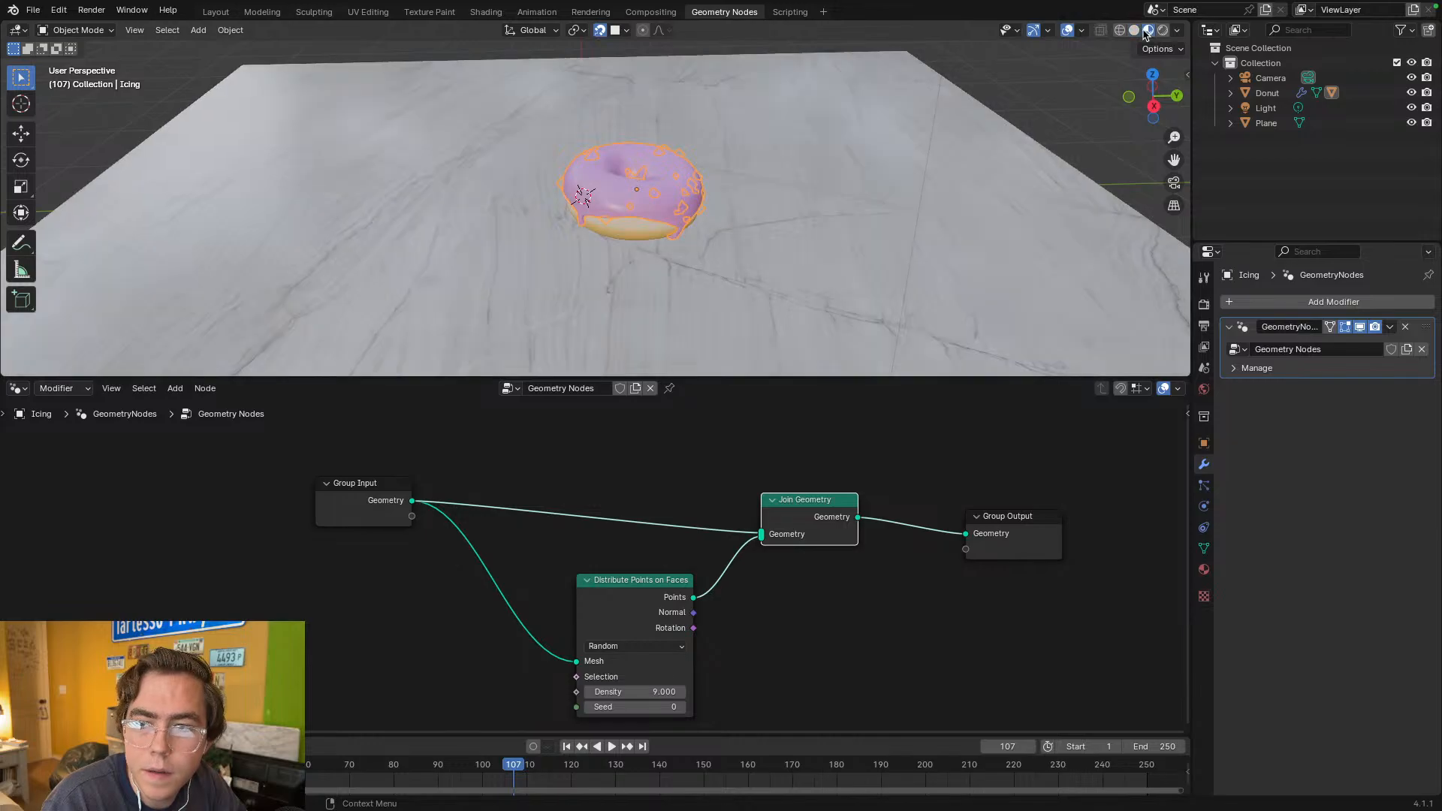
left_click(1136, 32)
- Check the tutorial's joined points in Chrome, and set the Distribute Points on Faces density to 28.9 in Blender
key("ctrl+Left")
key("ctrl+Left")
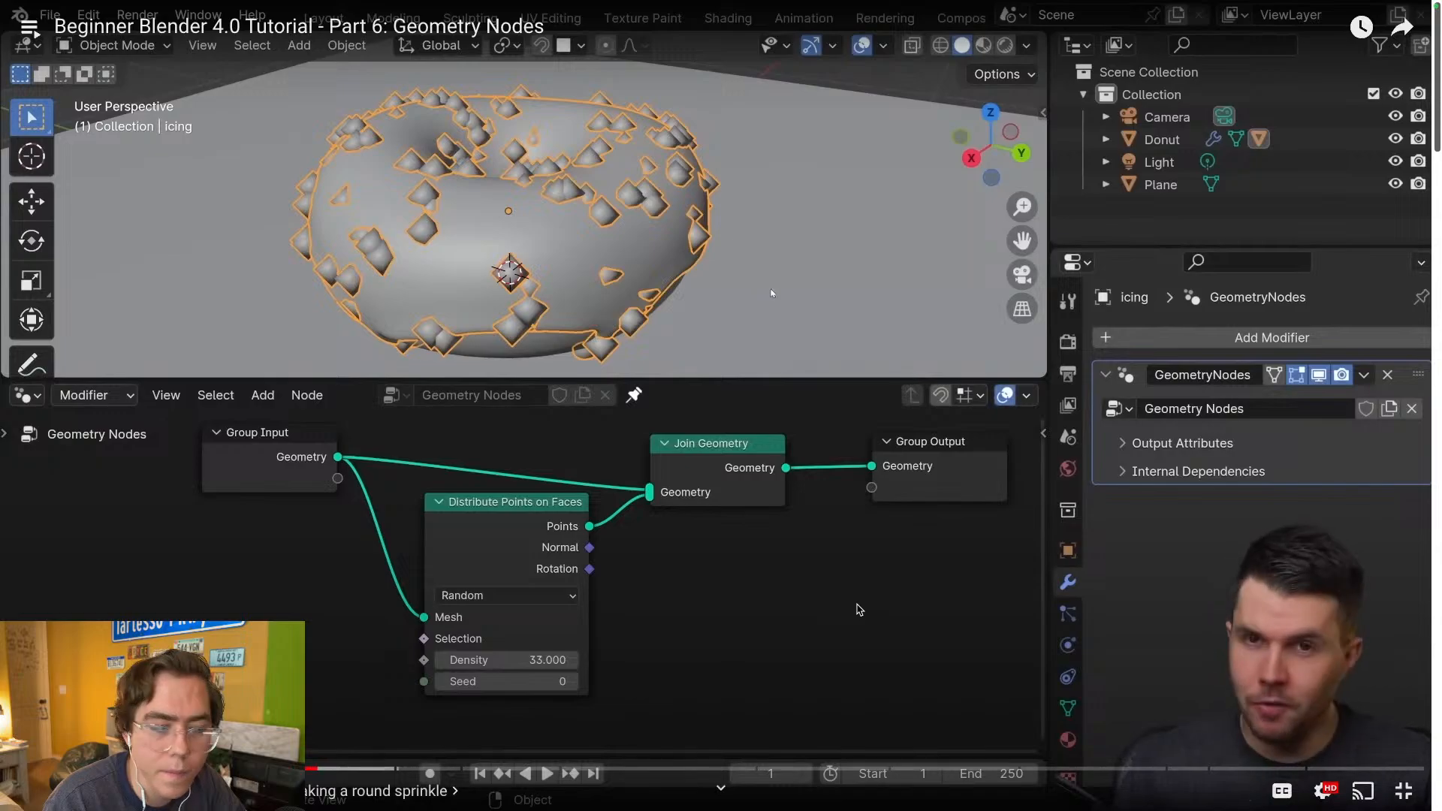
key("space")
key("space")
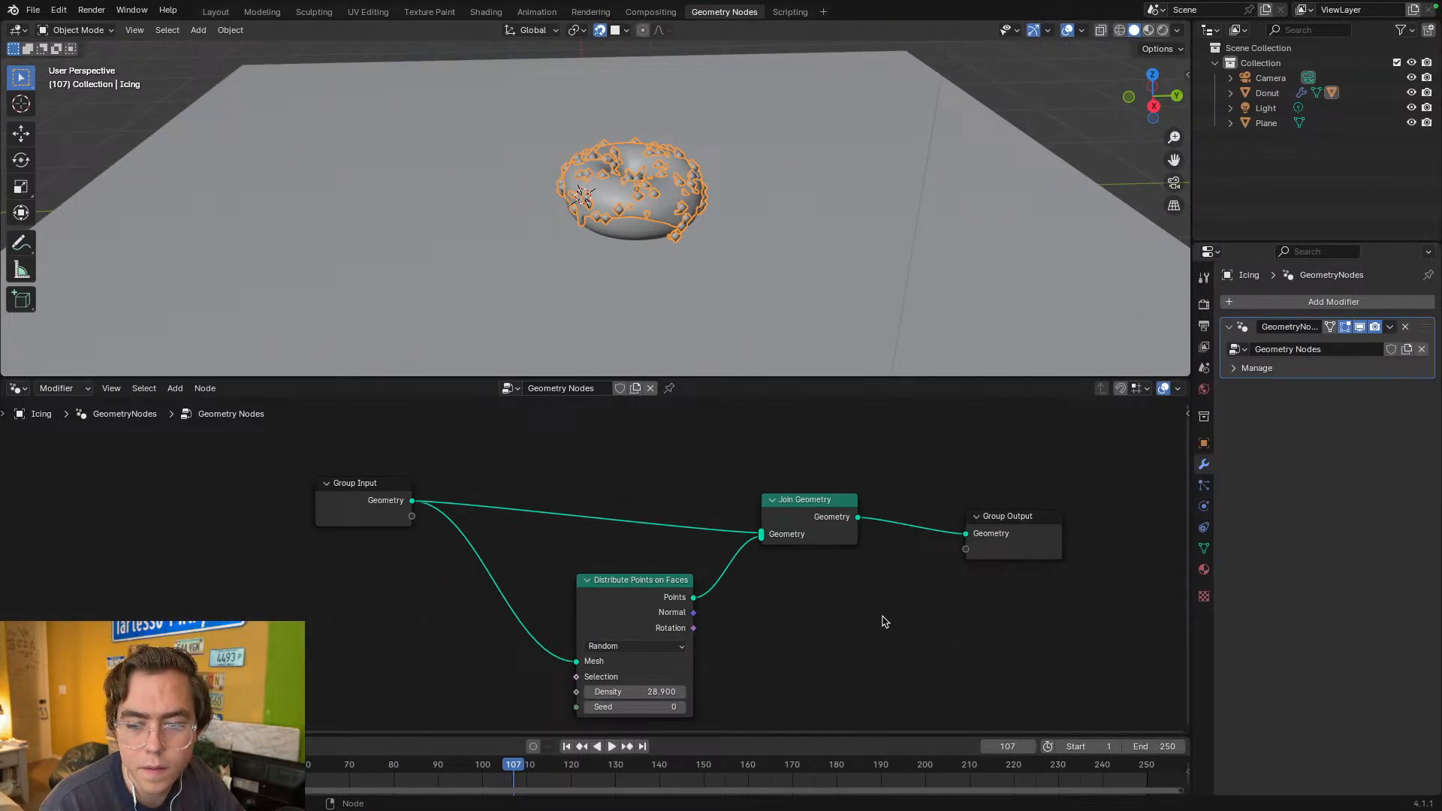
- Watch the tutorial's round sprinkle section in Chrome to see the UV Sphere's segments and rings
key("shift+a")
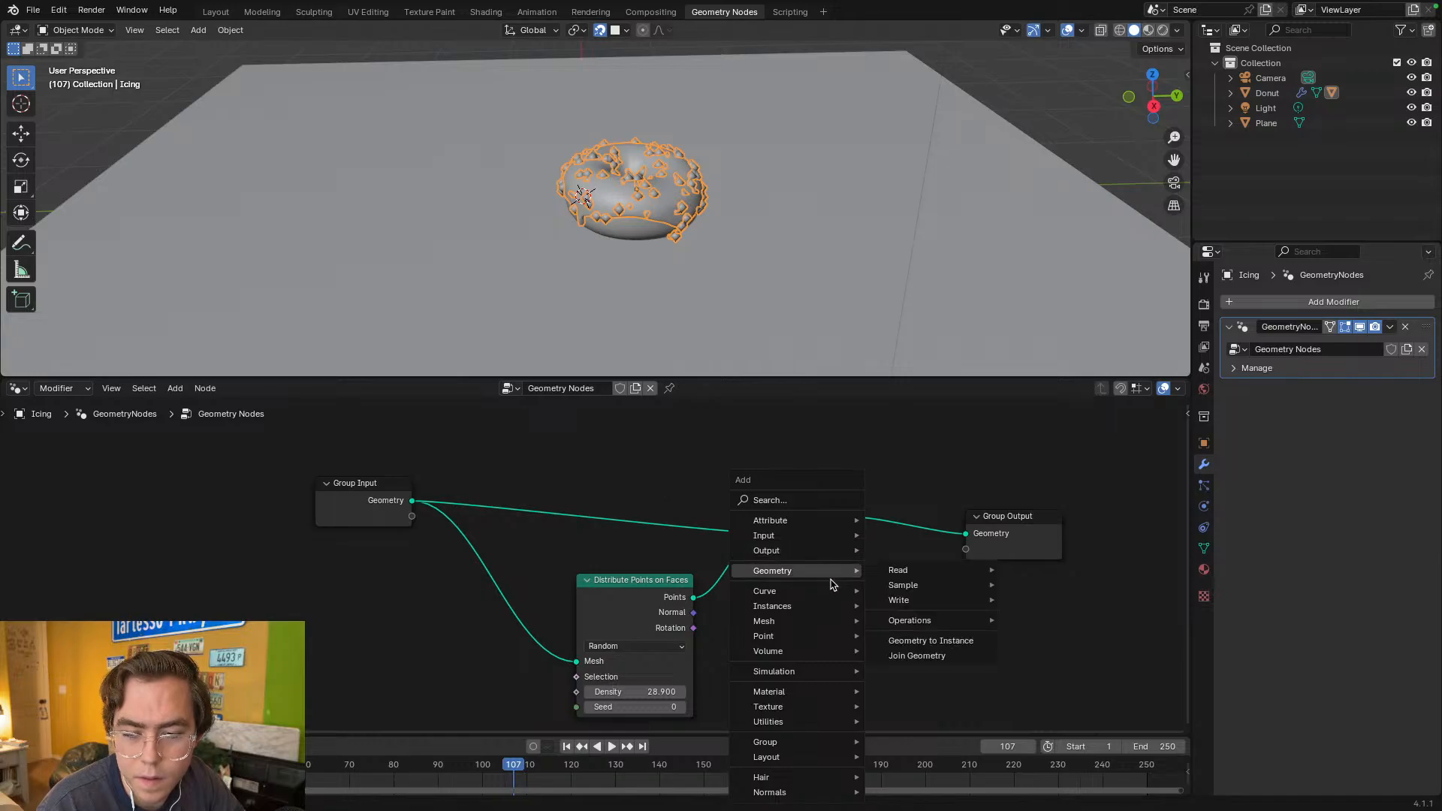
mouse_move(841, 621)
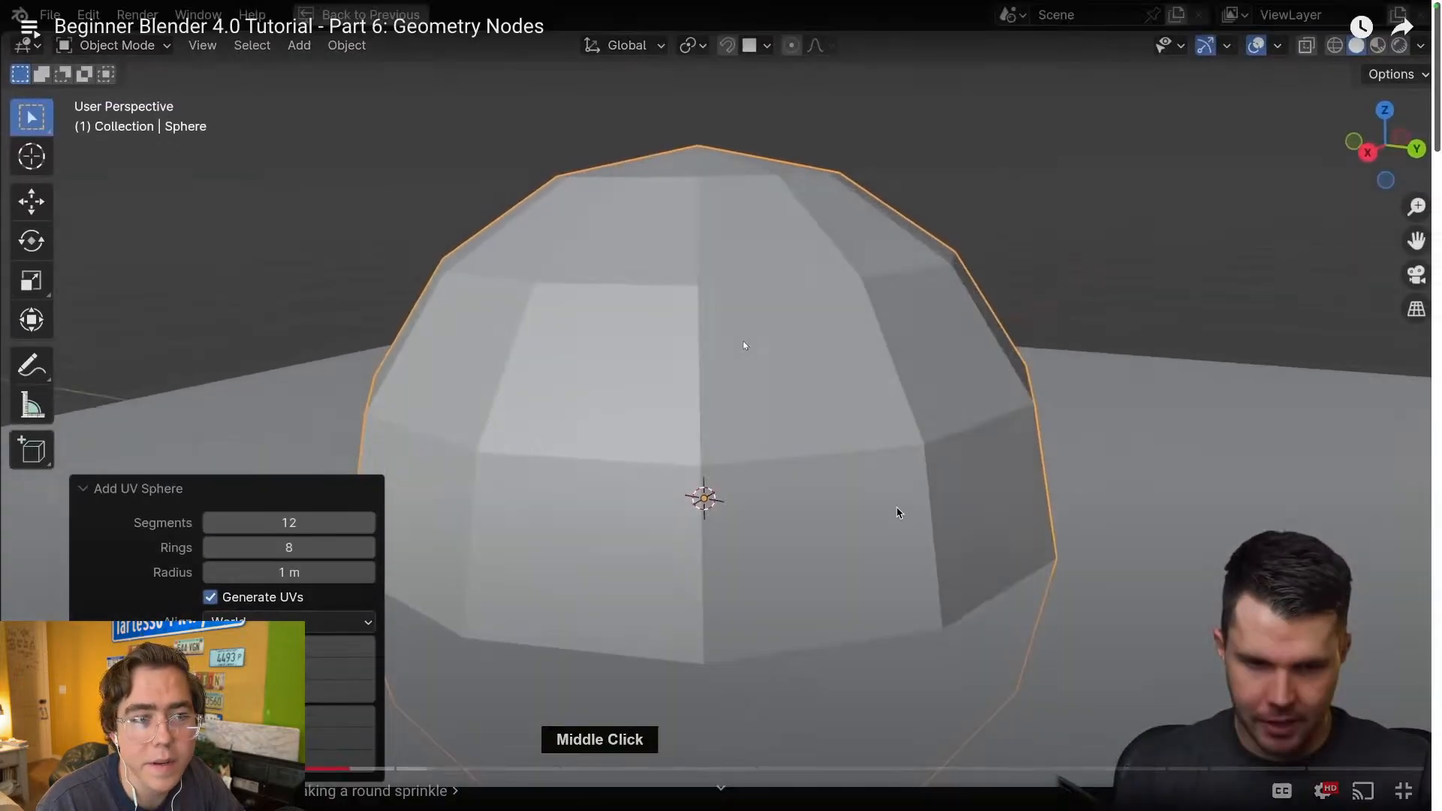
left_click(742, 341)
left_click(742, 341)
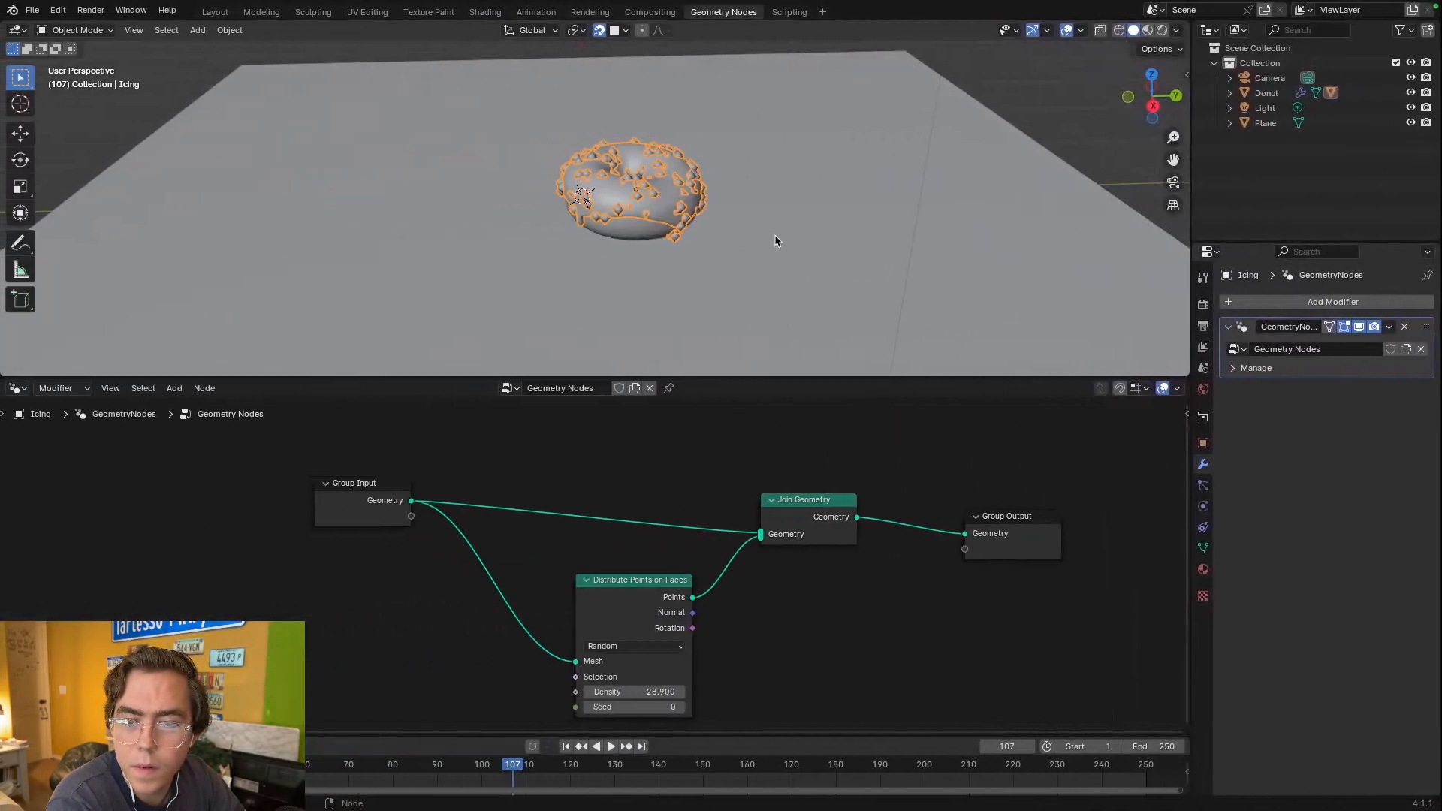
- Add a UV Sphere mesh to the Blender scene and compare it with the tutorial's choice of primitive
left_click(784, 199)
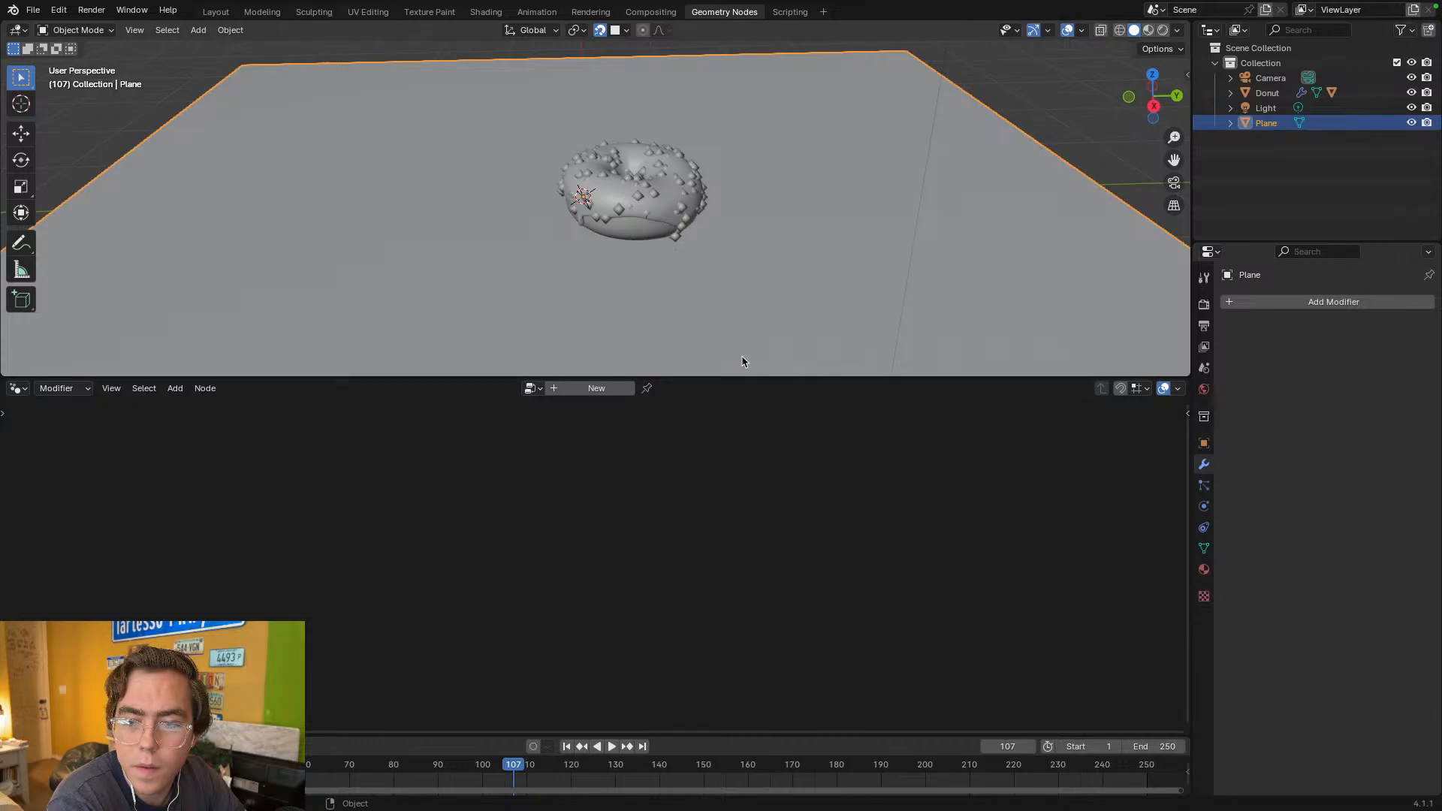
key("shift+a")
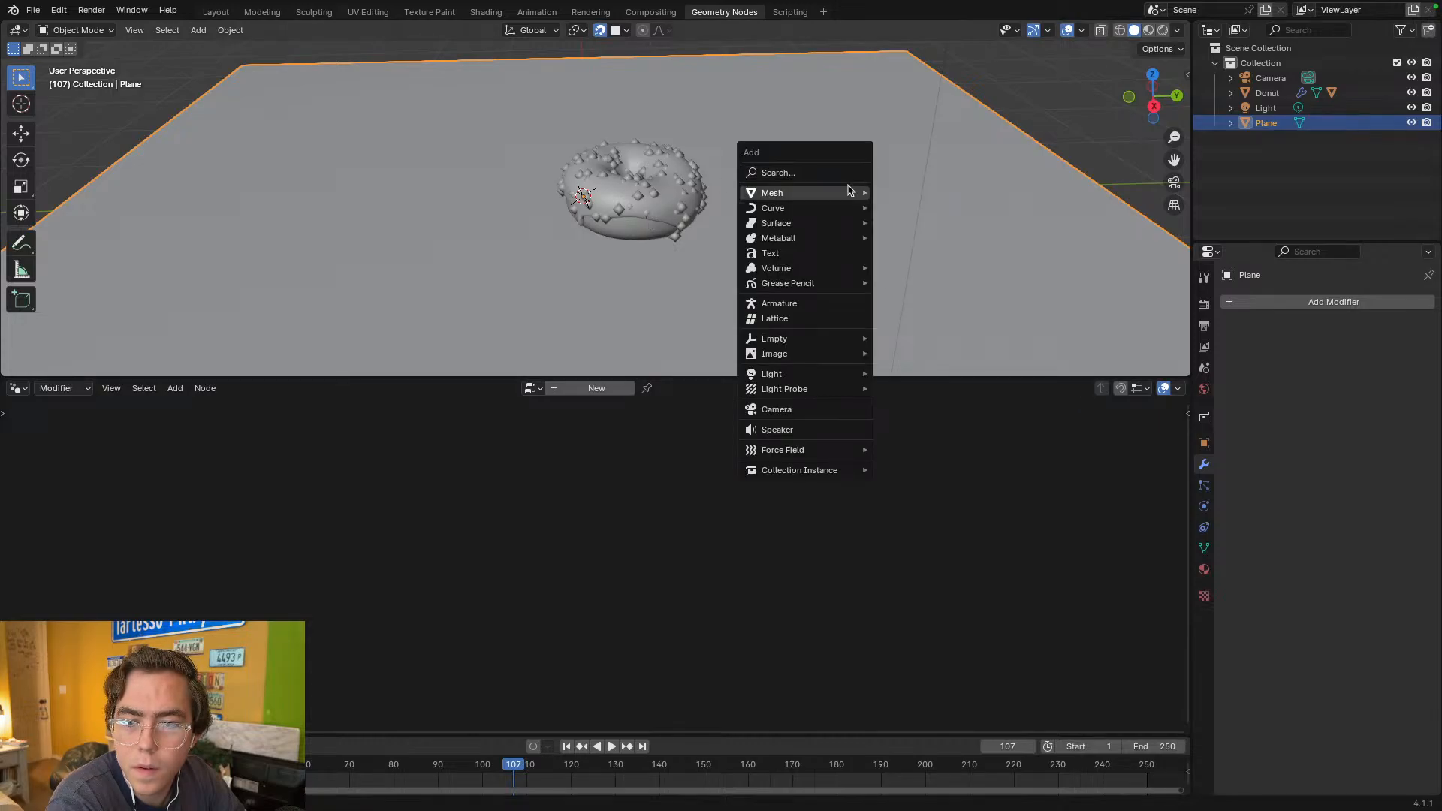
mouse_move(854, 194)
left_click(917, 236)
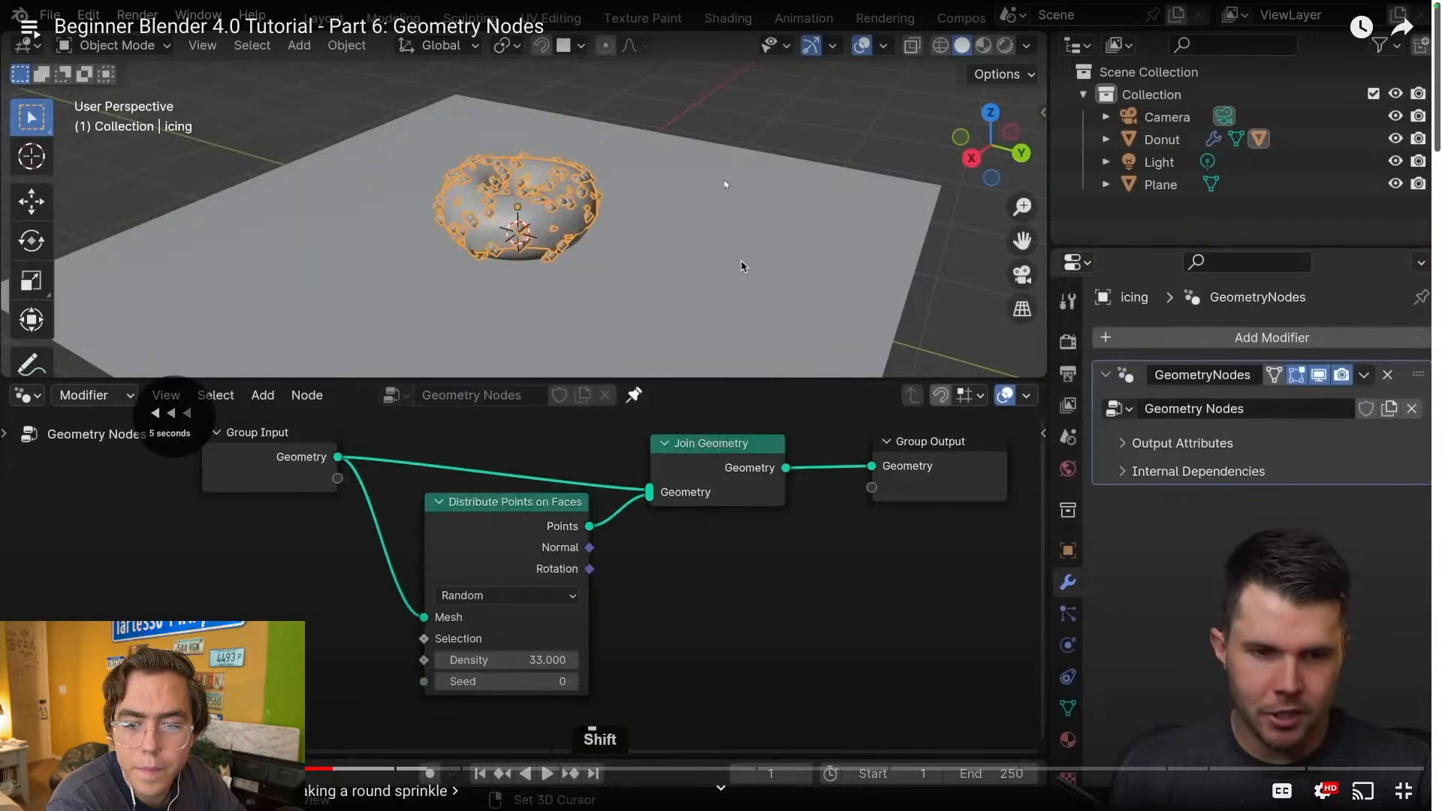
key("shift+a")
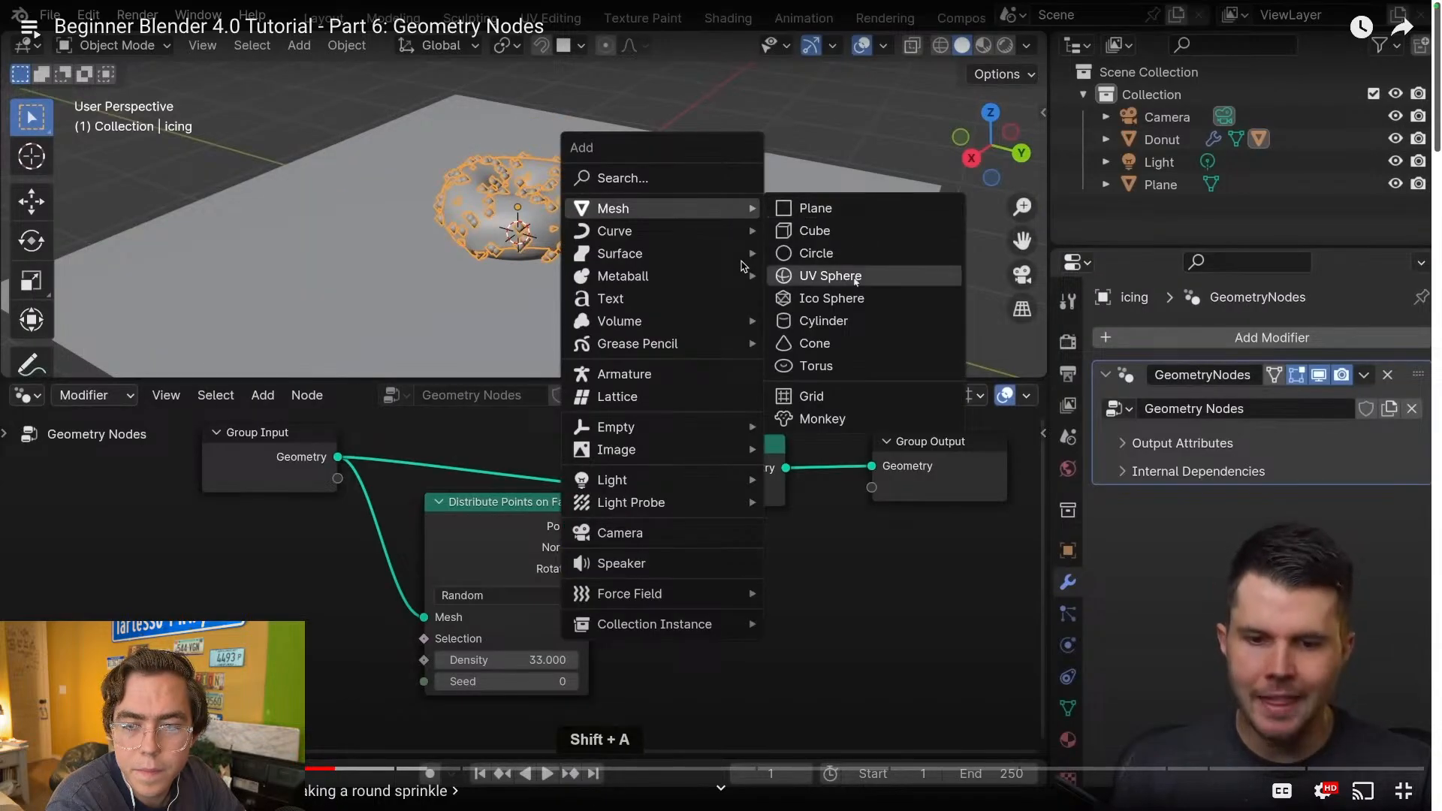
left_click(854, 278)
left_click(220, 359)
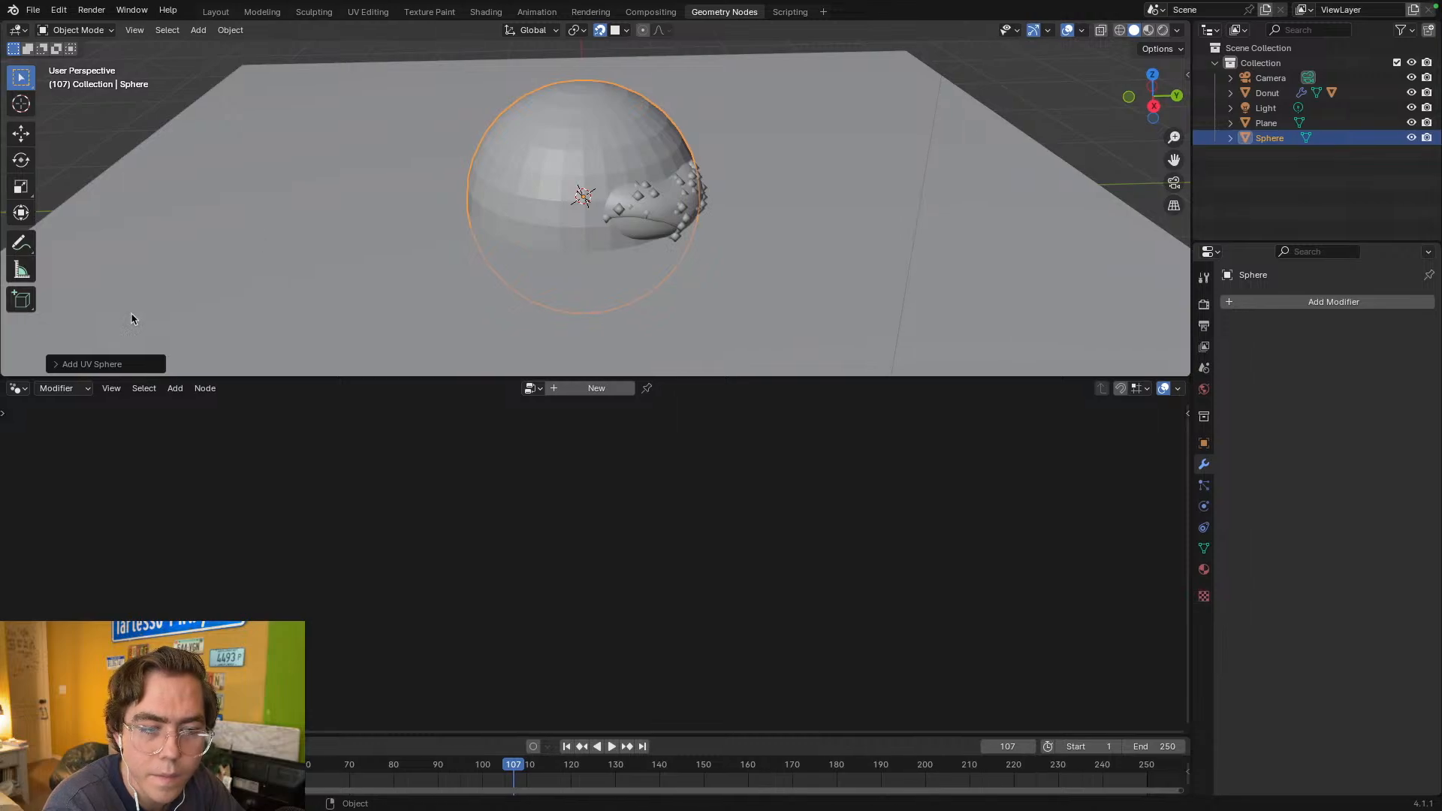
- Set the new UV Sphere to 12 segments and 8 rings
left_click(56, 365)
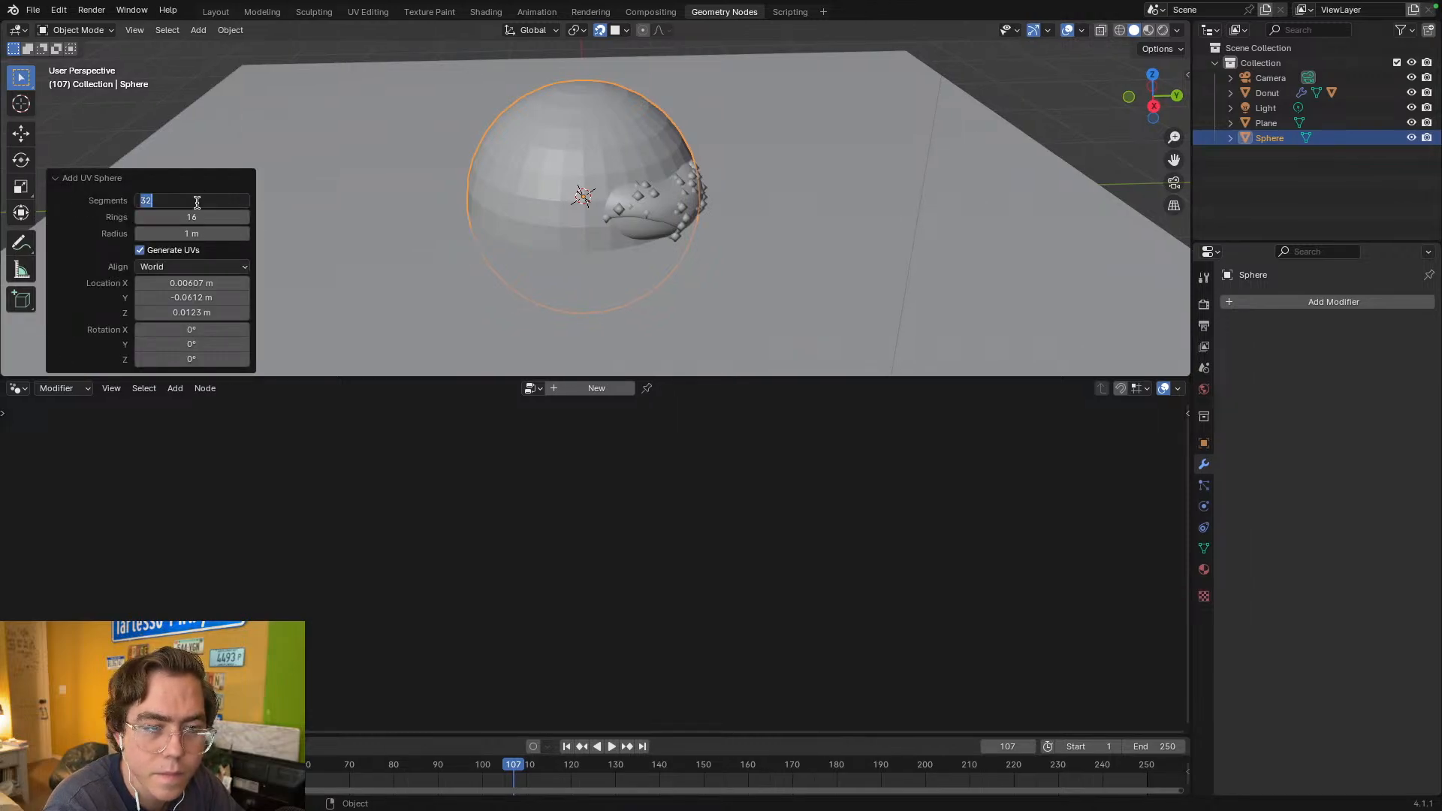
left_click(200, 215)
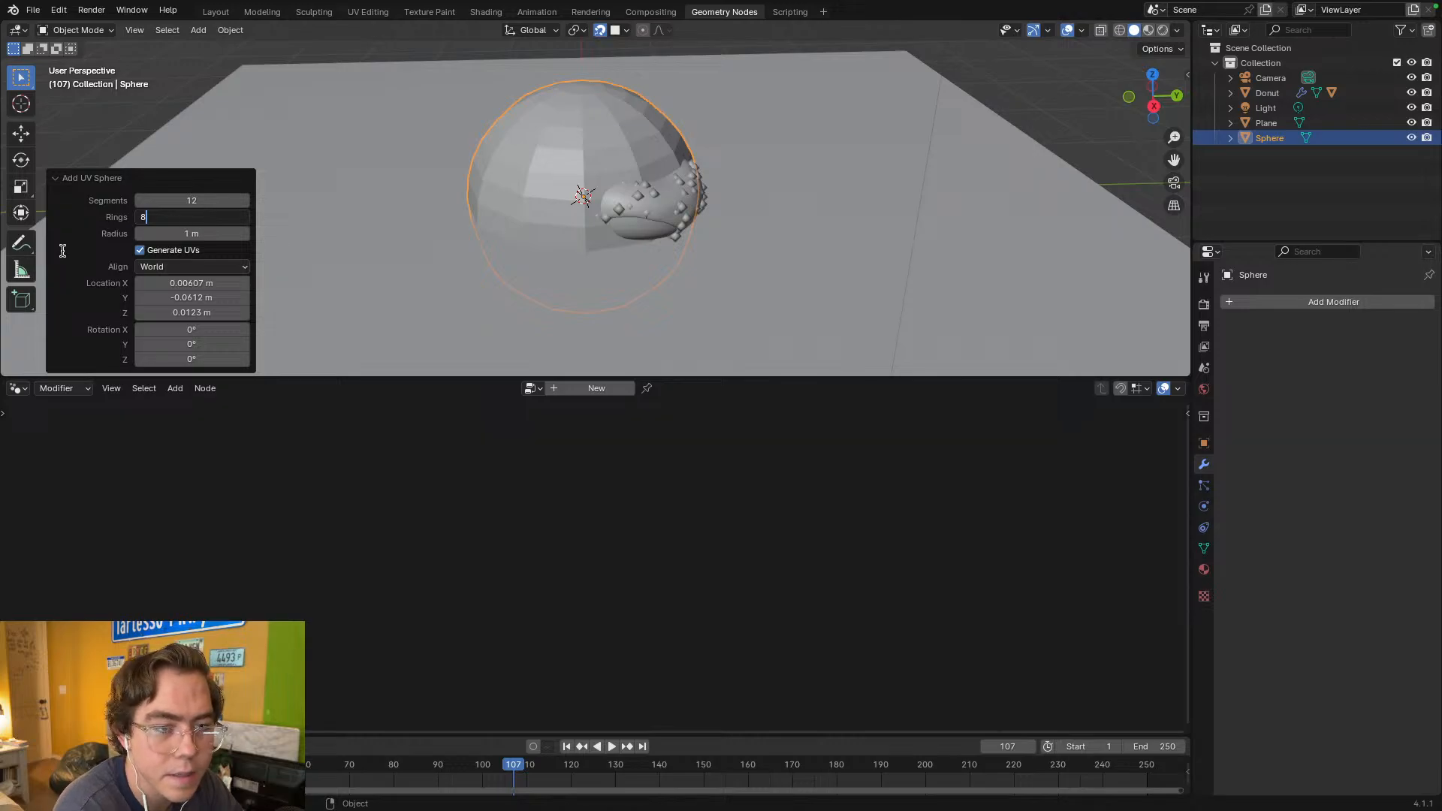
key("Return")
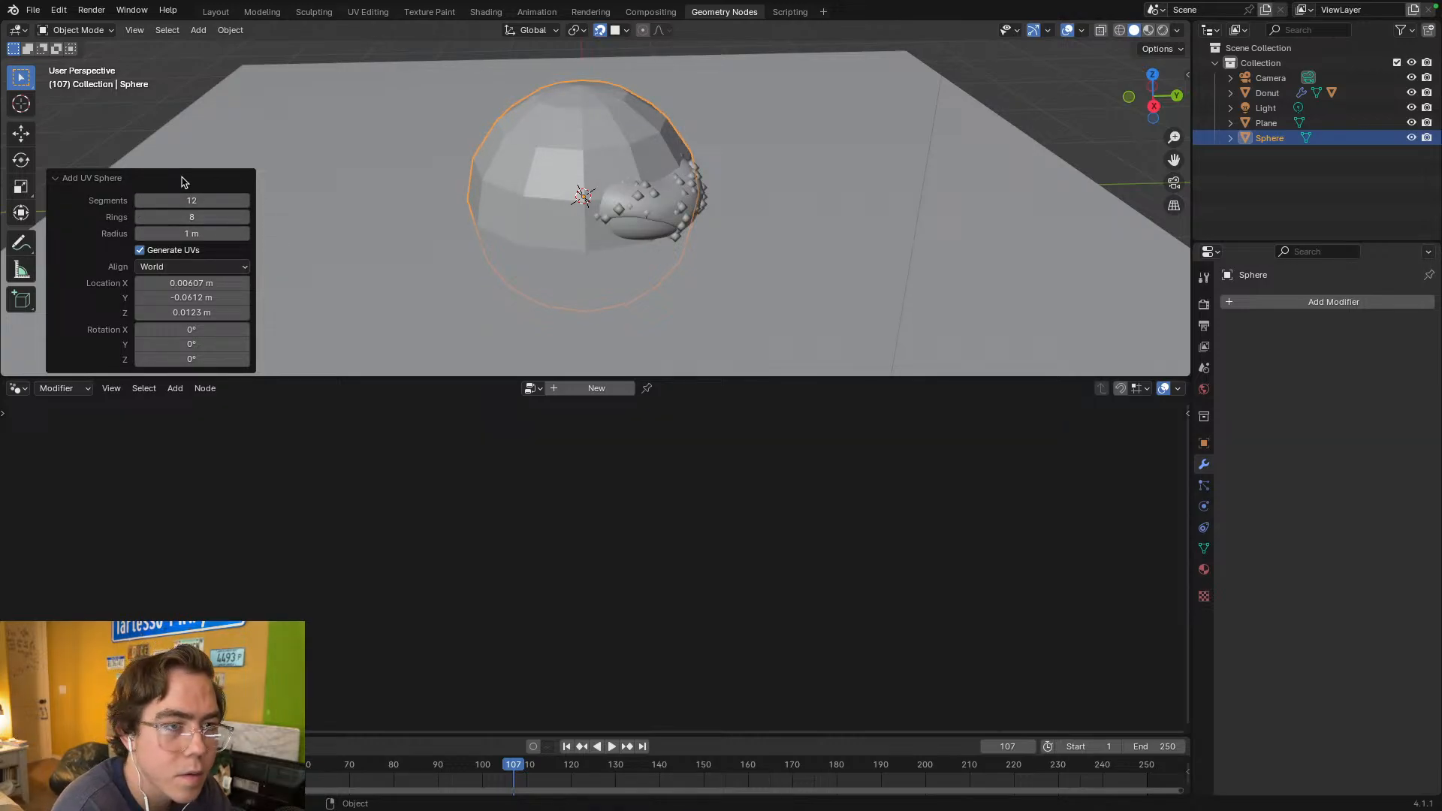
- Check the sphere radius in the Chrome tutorial, and set the UV Sphere's radius to 0.01 m in Blender
key("alt+Tab")
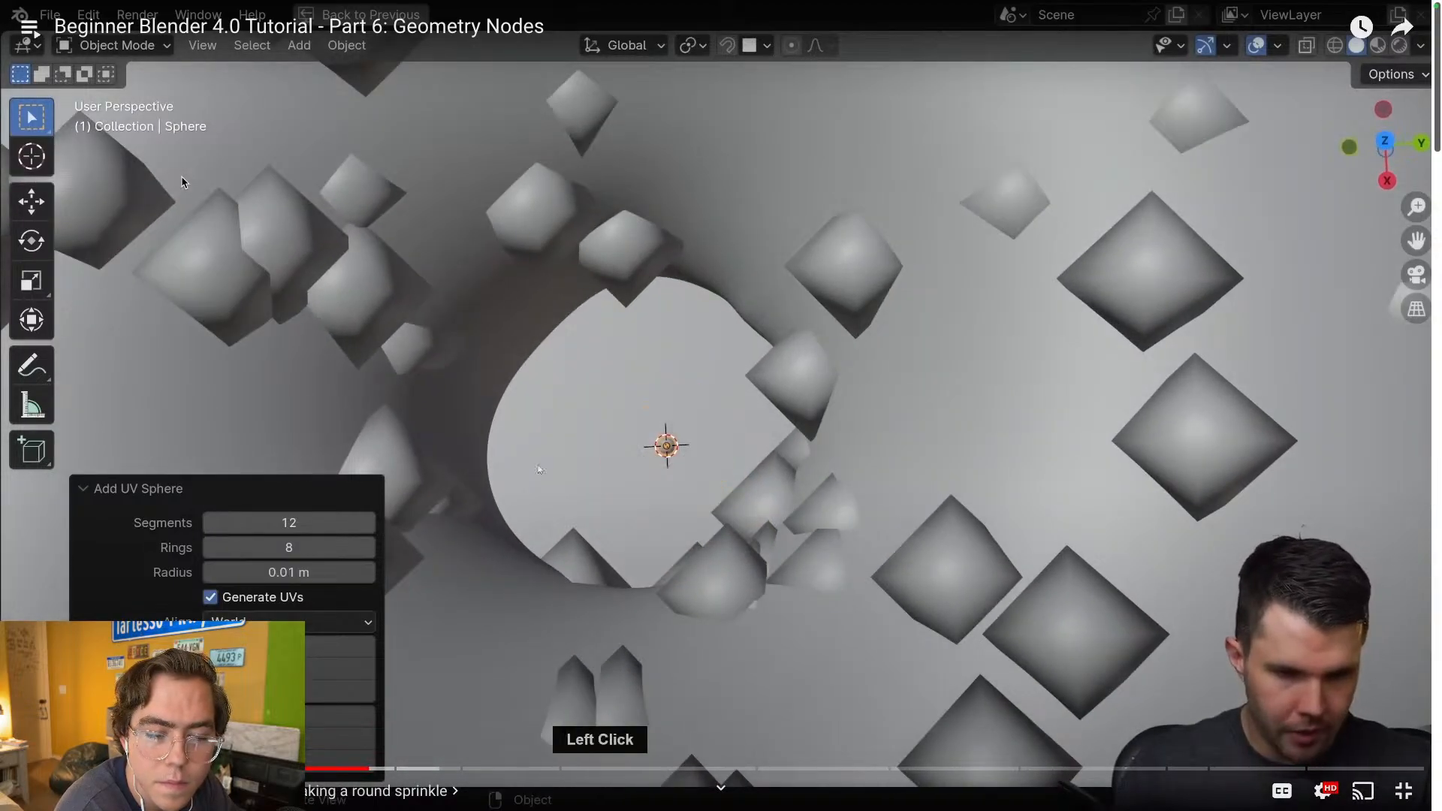
key("Left")
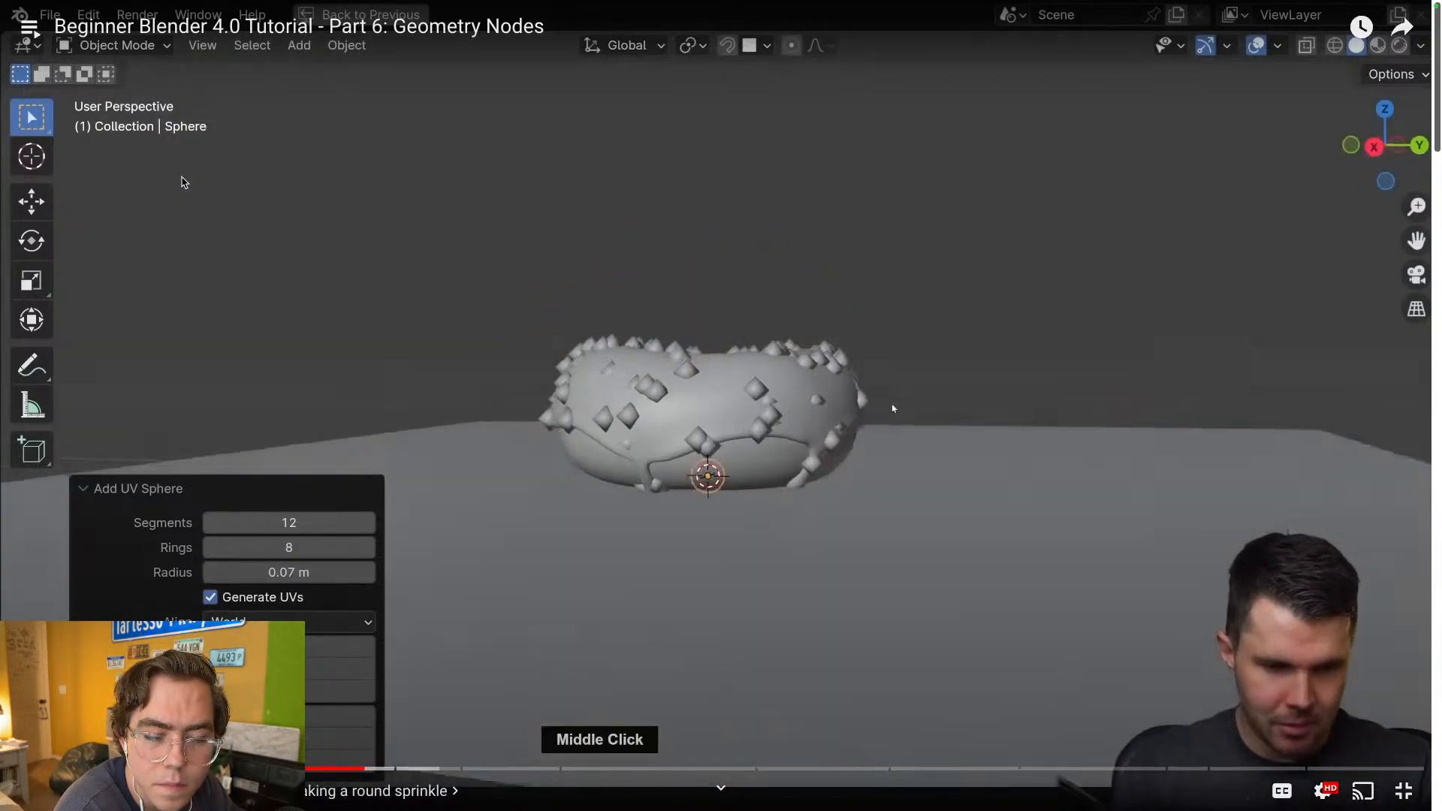
key("alt+Tab")
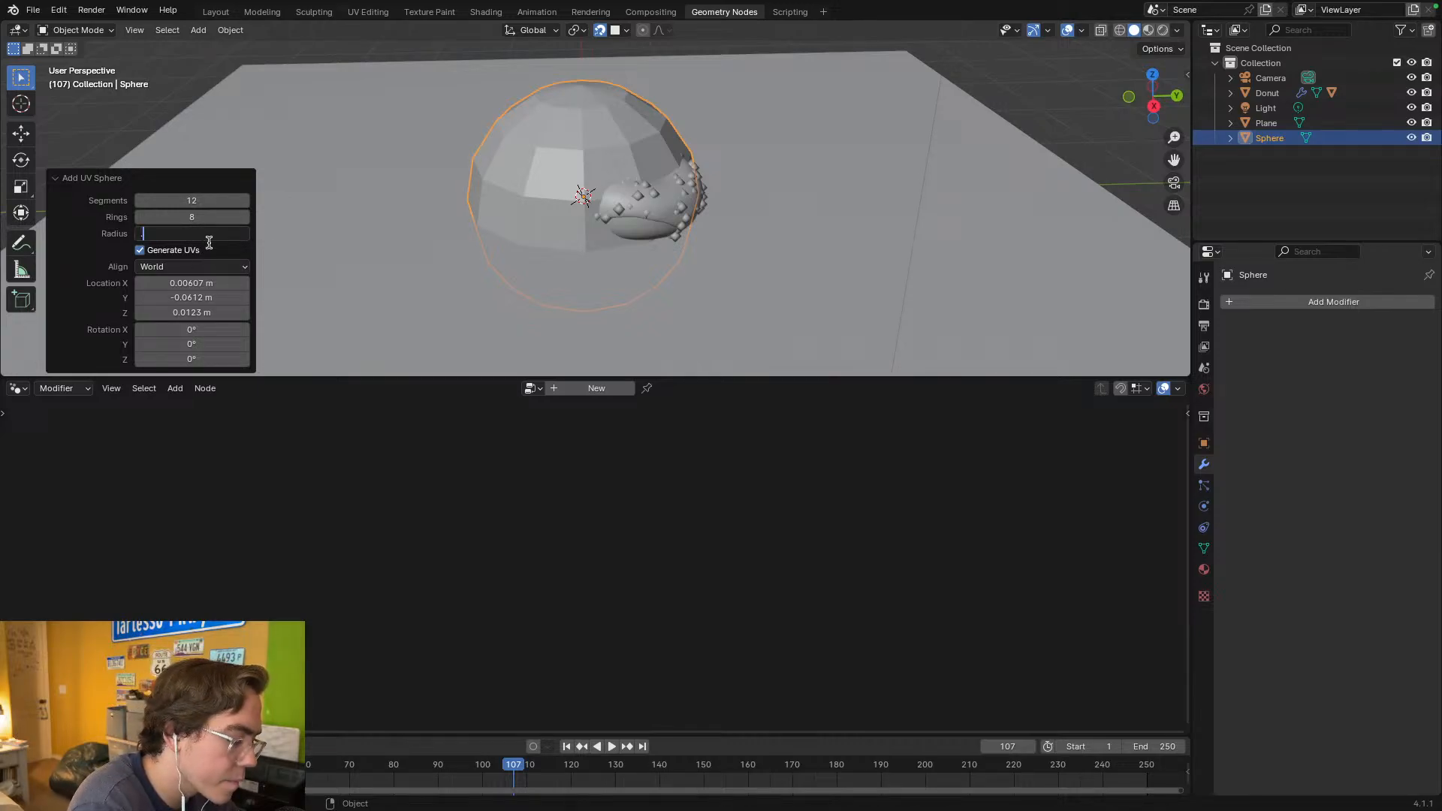
type(".01")
key("Return")
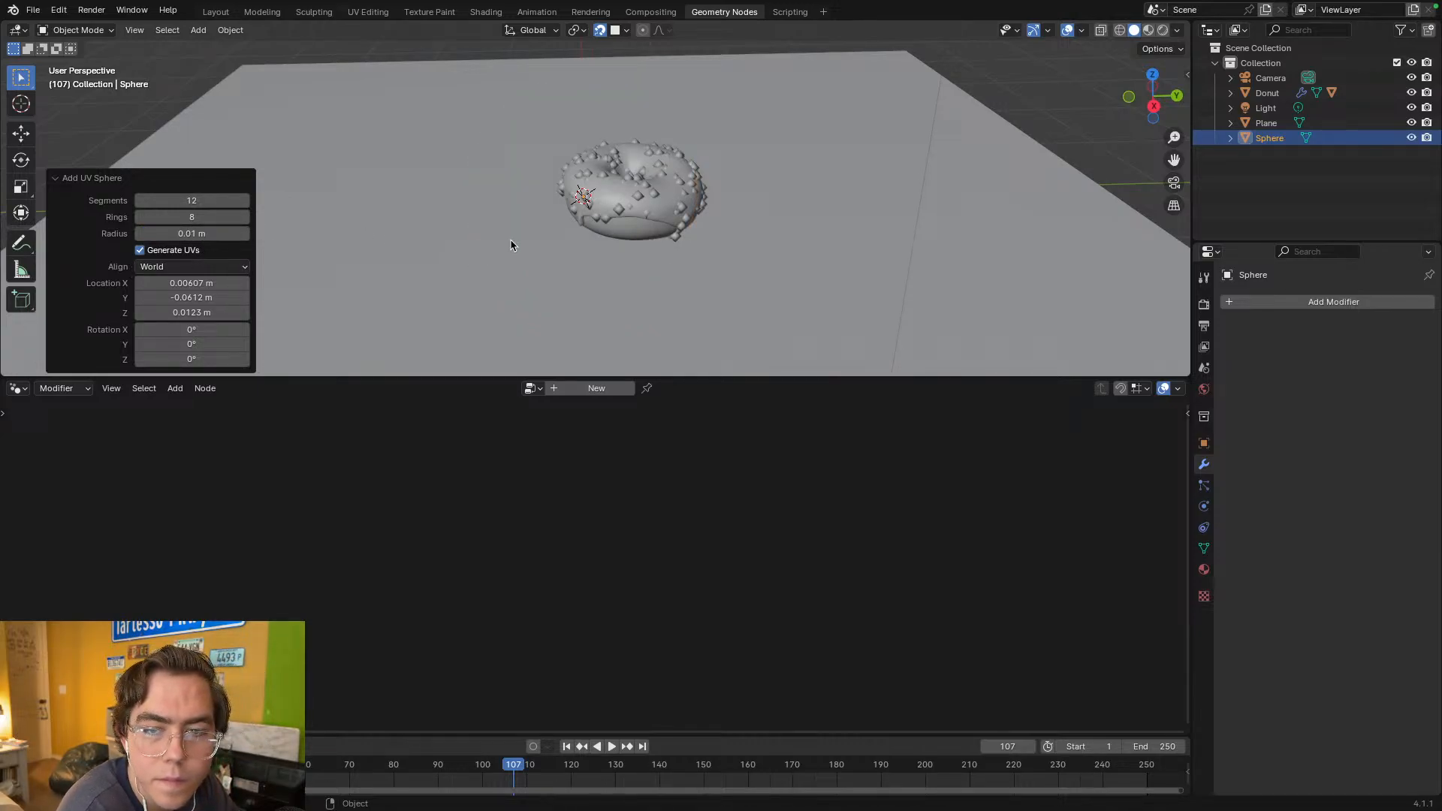
- Move the small sphere clear of the donut by setting its Y location to about 1.17 m
scroll(510, 245, "up", 10)
scroll(511, 245, "down", 8)
scroll(511, 245, "up", 3)
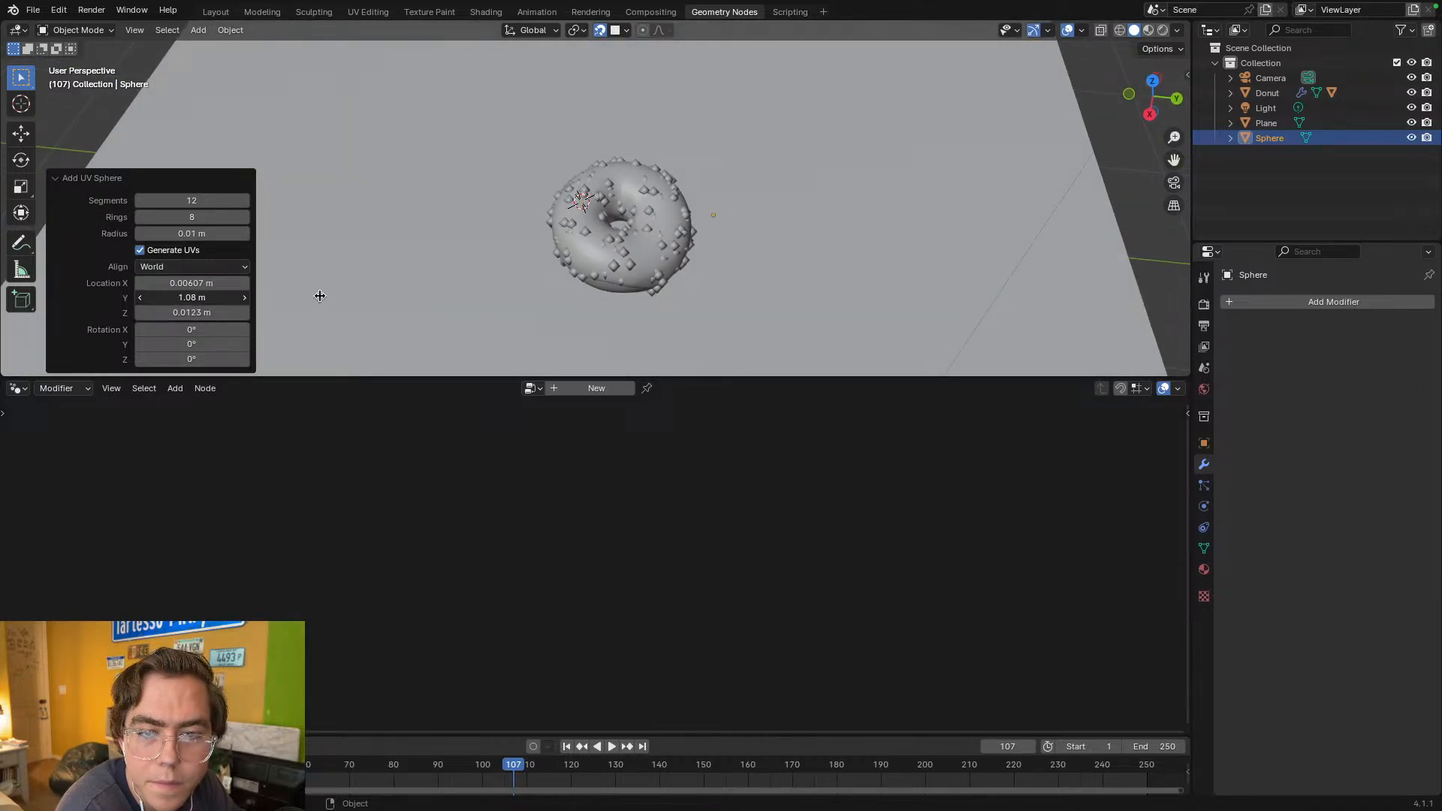
left_click_drag(310, 294, 138, 301)
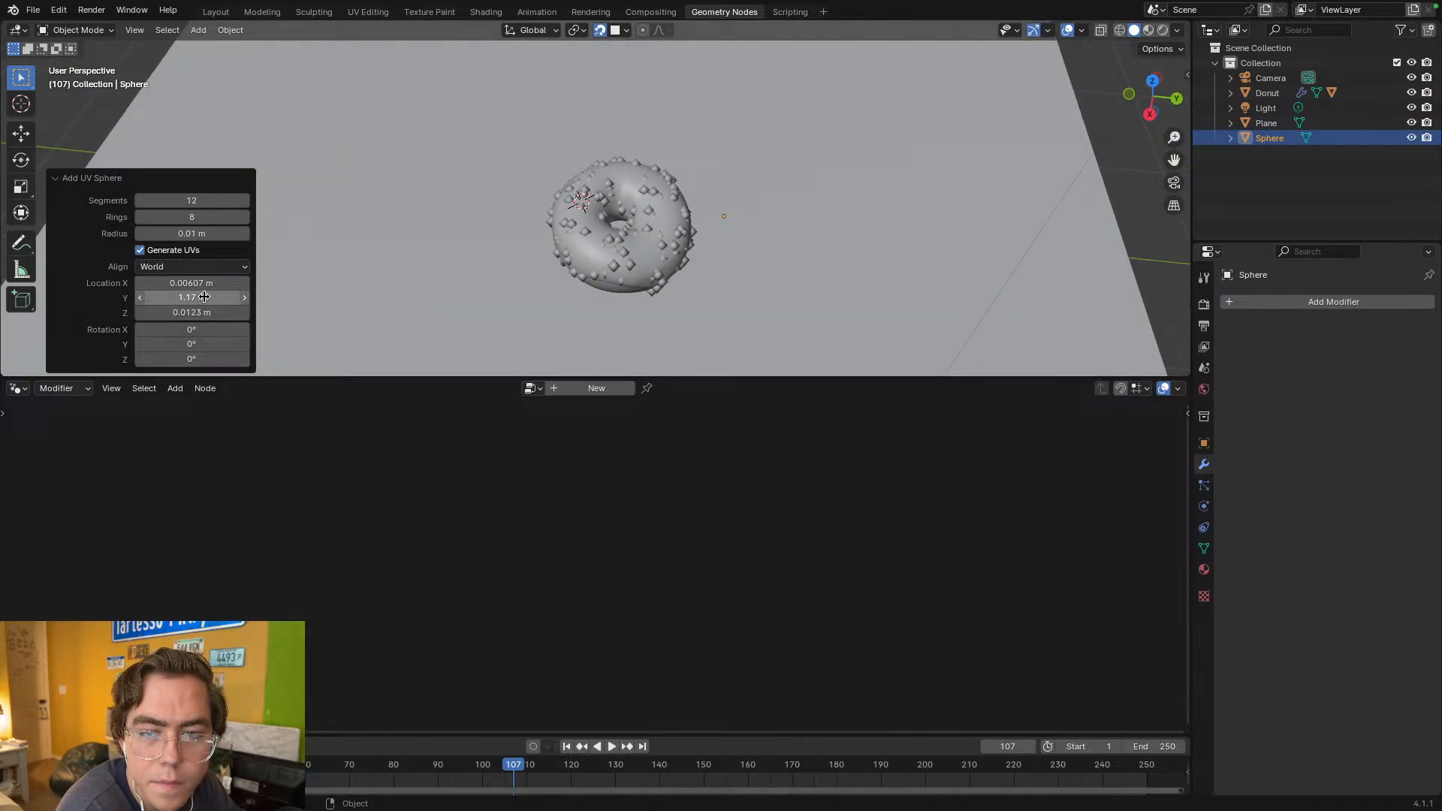
- Check what follows the sphere's creation in the Chrome tutorial, and select the icing in Blender
key("ctrl+Right")
left_click(517, 400)
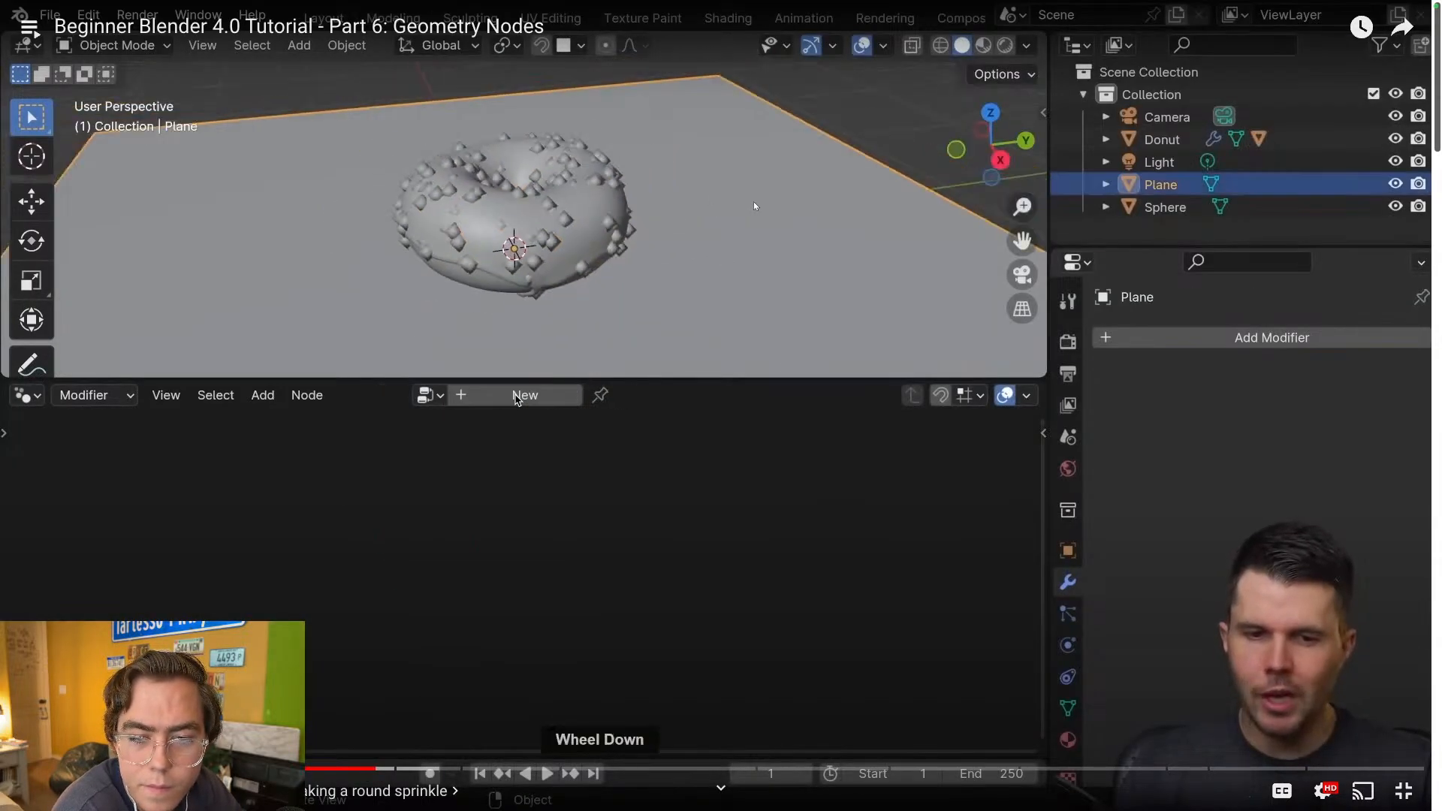
key("ctrl+Left")
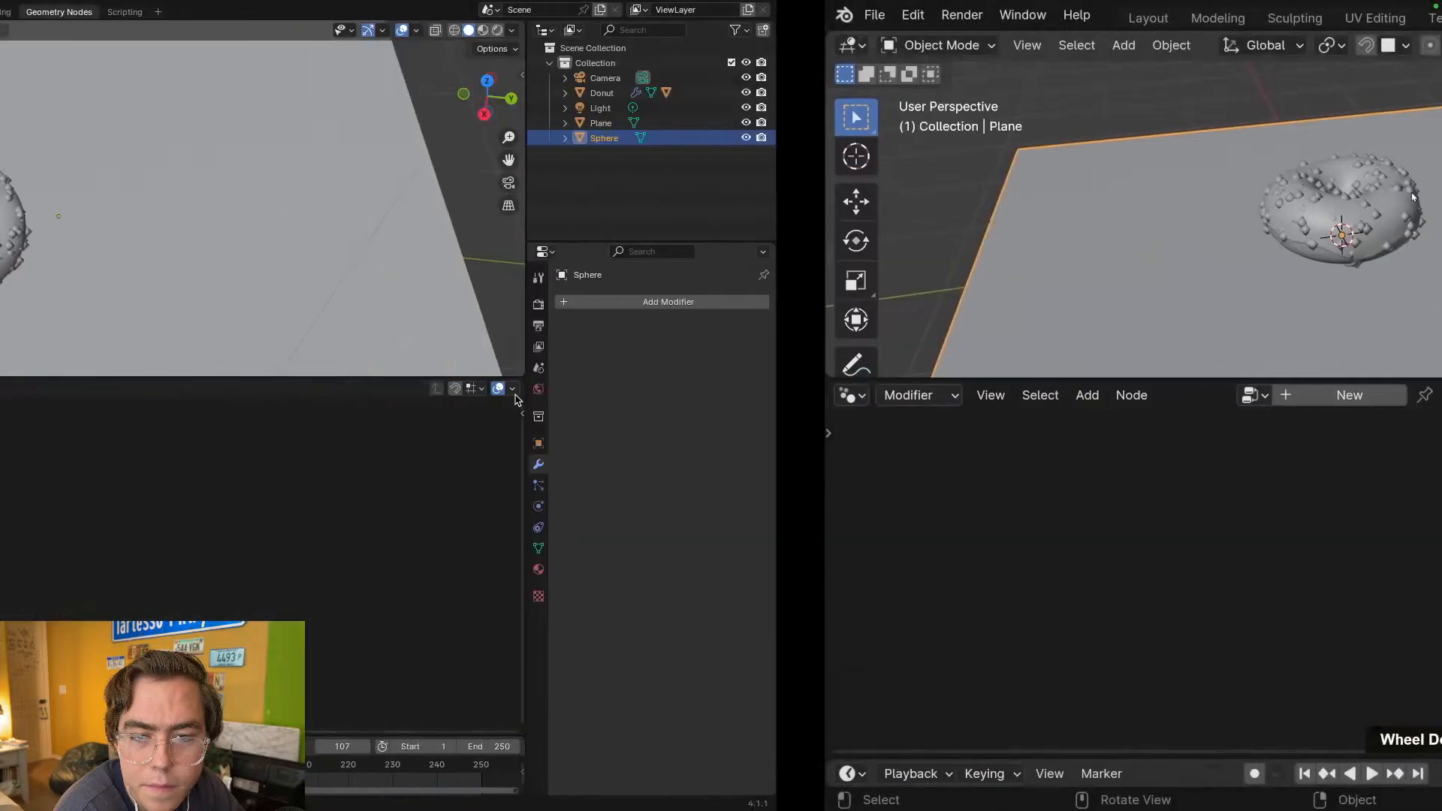
left_click(652, 262)
middle_click_drag(651, 262, 675, 257)
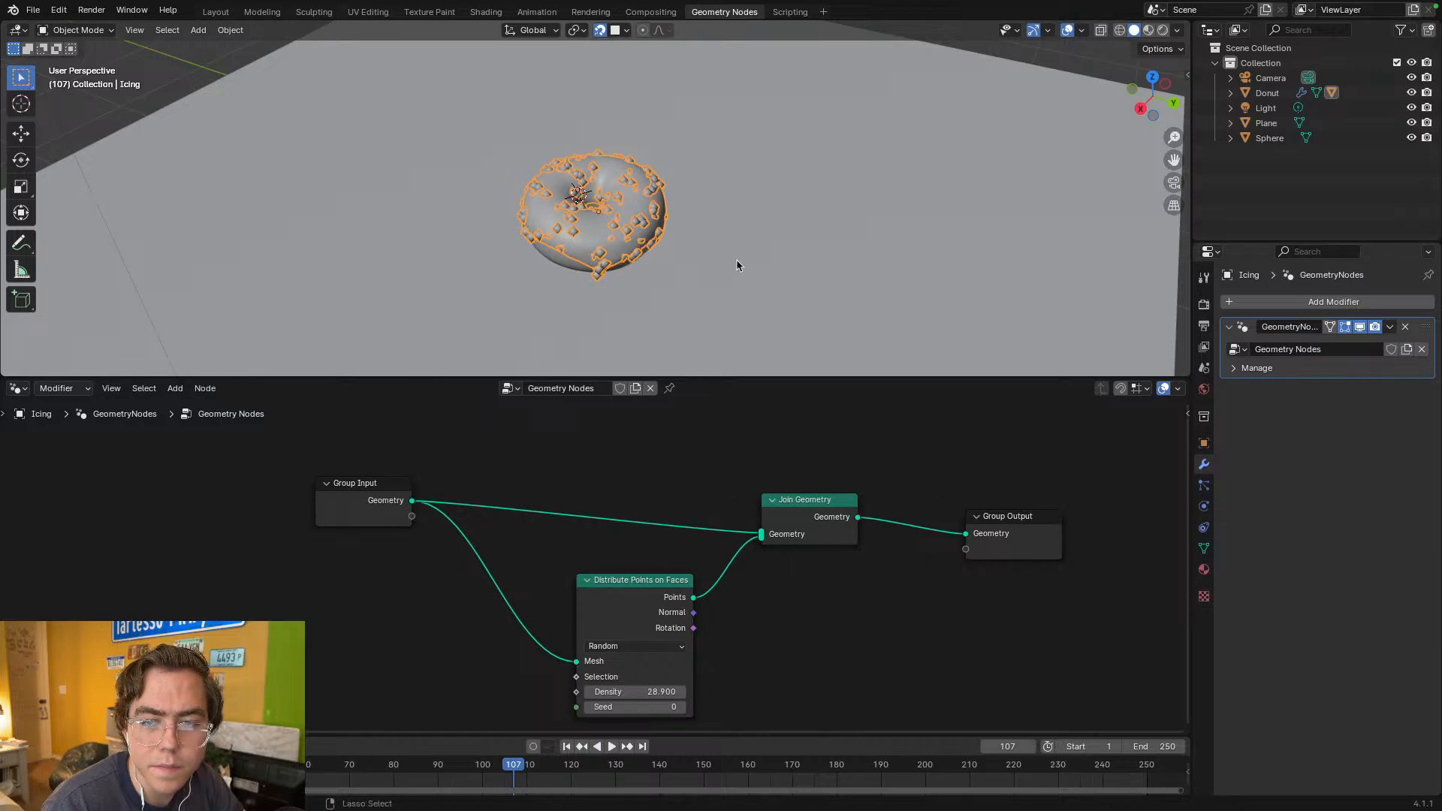
- Examine the icing's scattered points and the small sphere on the plane beside the donut from several angles
scroll(729, 248, "up", 3)
middle_click_drag(844, 283, 625, 75, "shift")
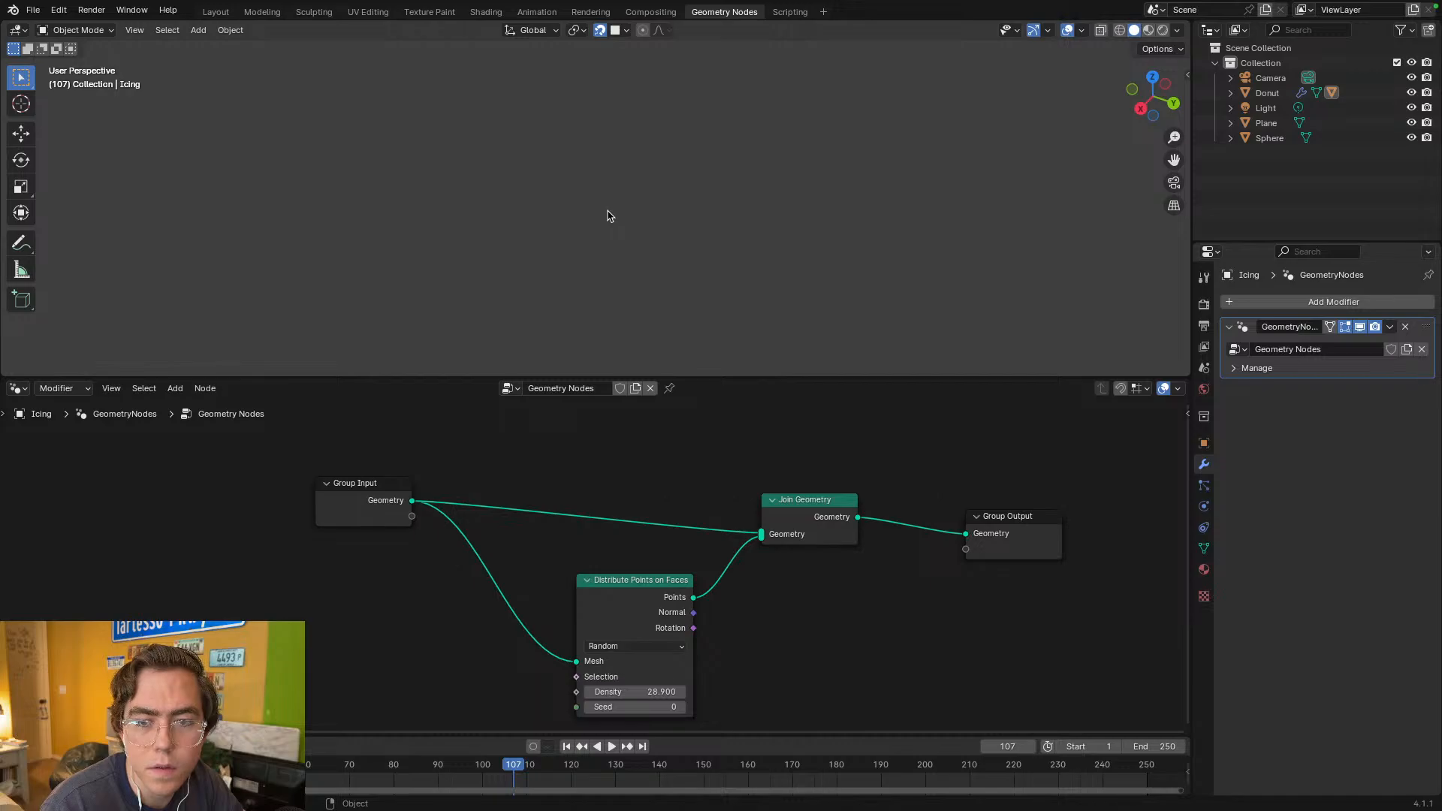
middle_click_drag(694, 223, 598, 194)
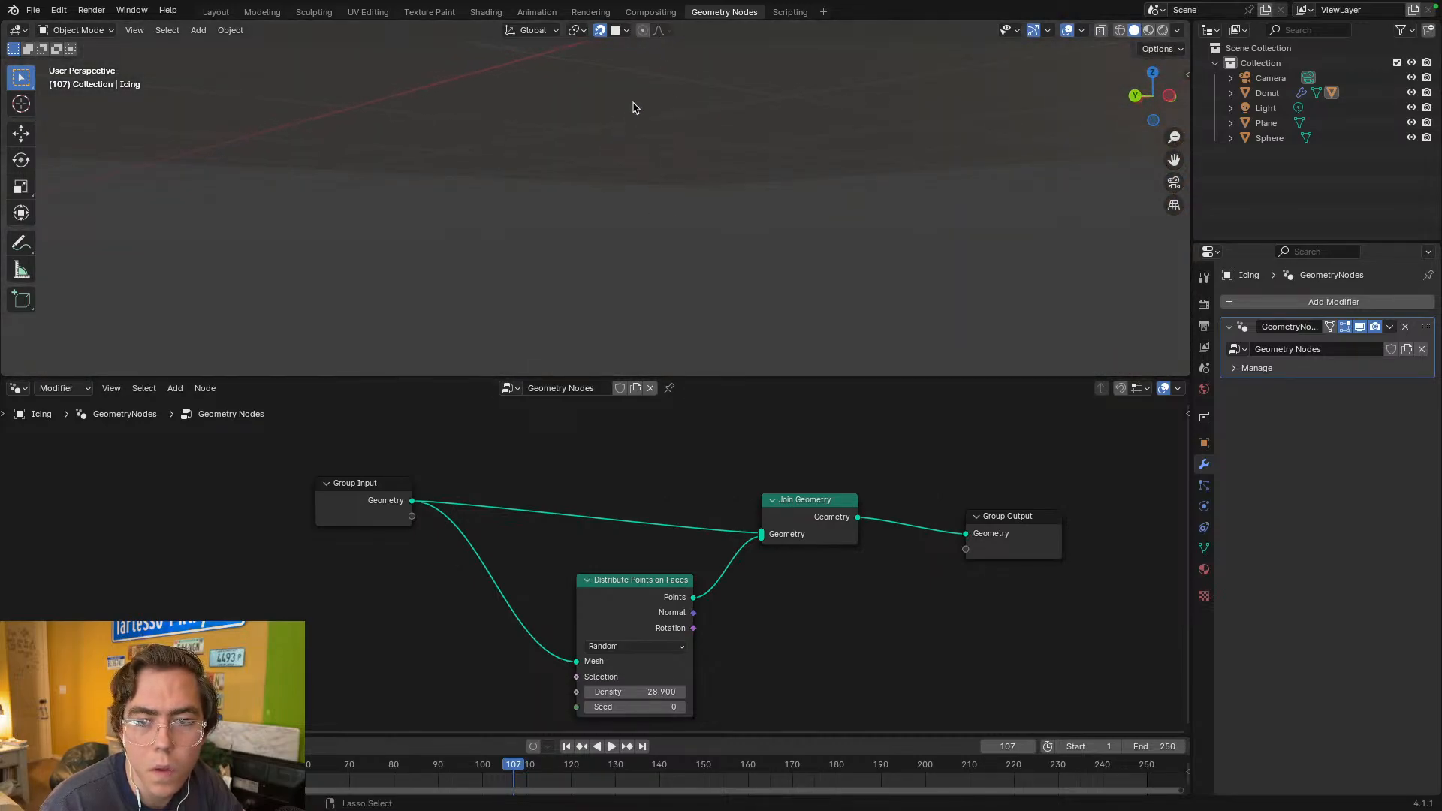
scroll(644, 171, "down", 8)
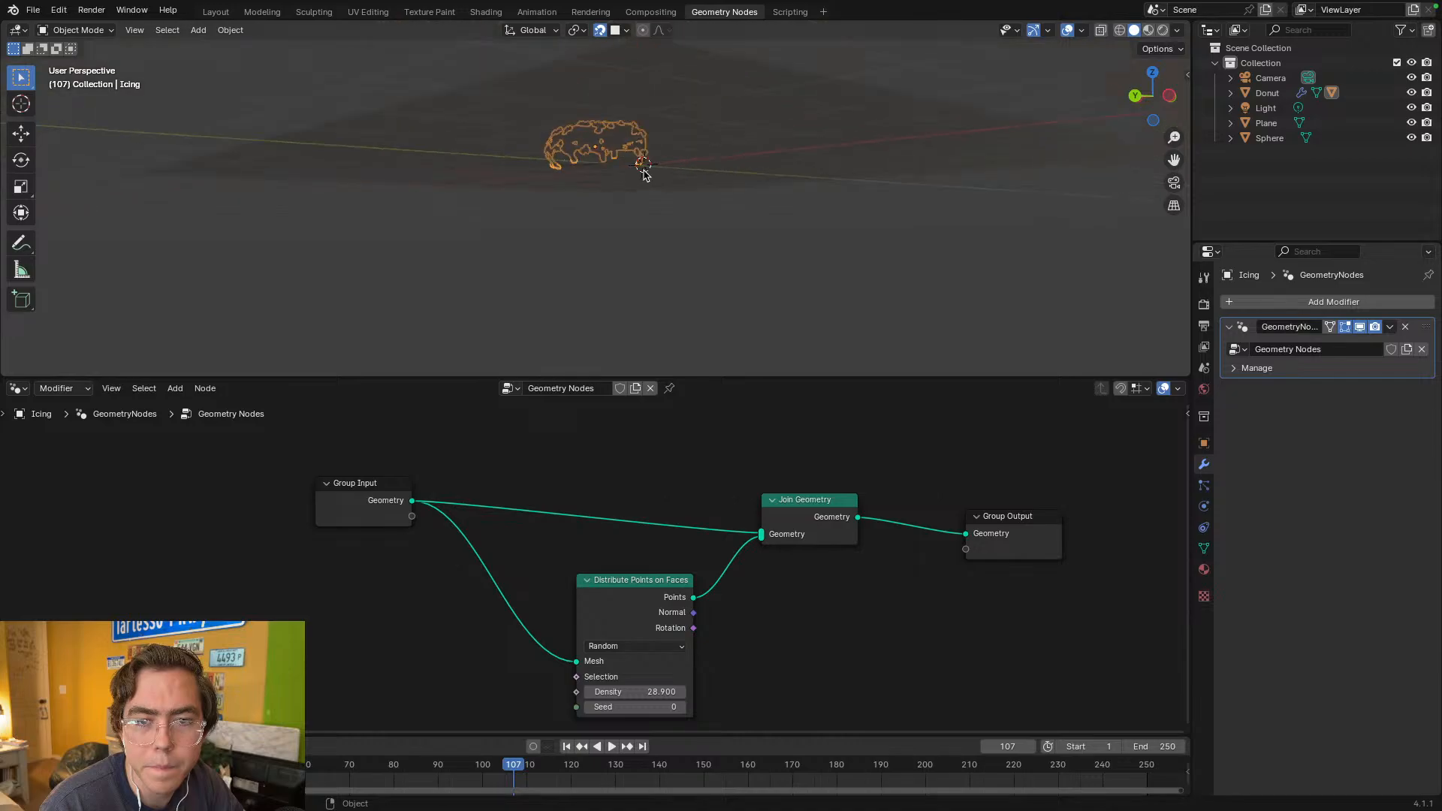
middle_click_drag(652, 167, 637, 330, "shift")
scroll(631, 340, "up", 5)
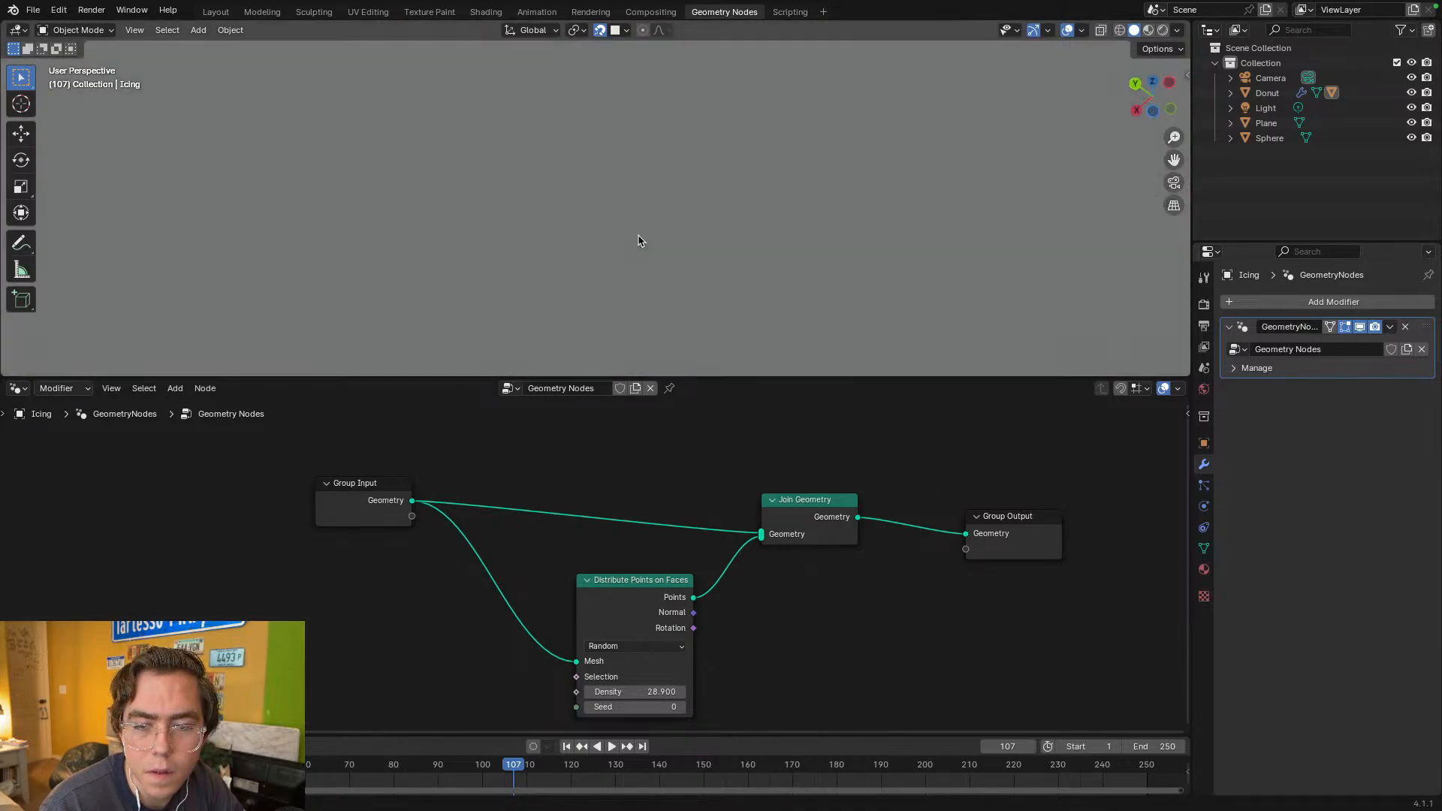
scroll(640, 238, "down", 5)
middle_click_drag(641, 238, 647, 177)
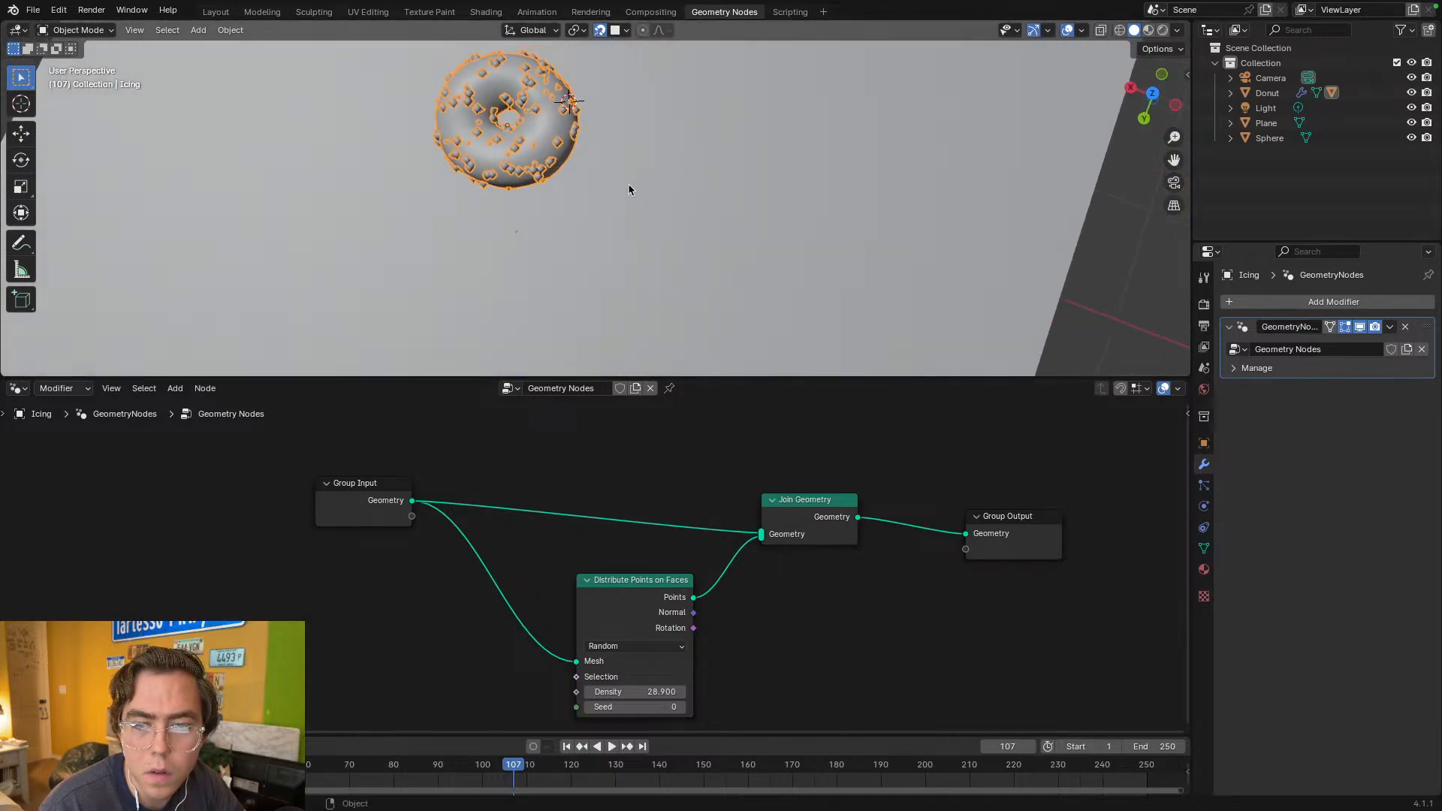
middle_click_drag(499, 248, 513, 238)
scroll(514, 174, "up", 5)
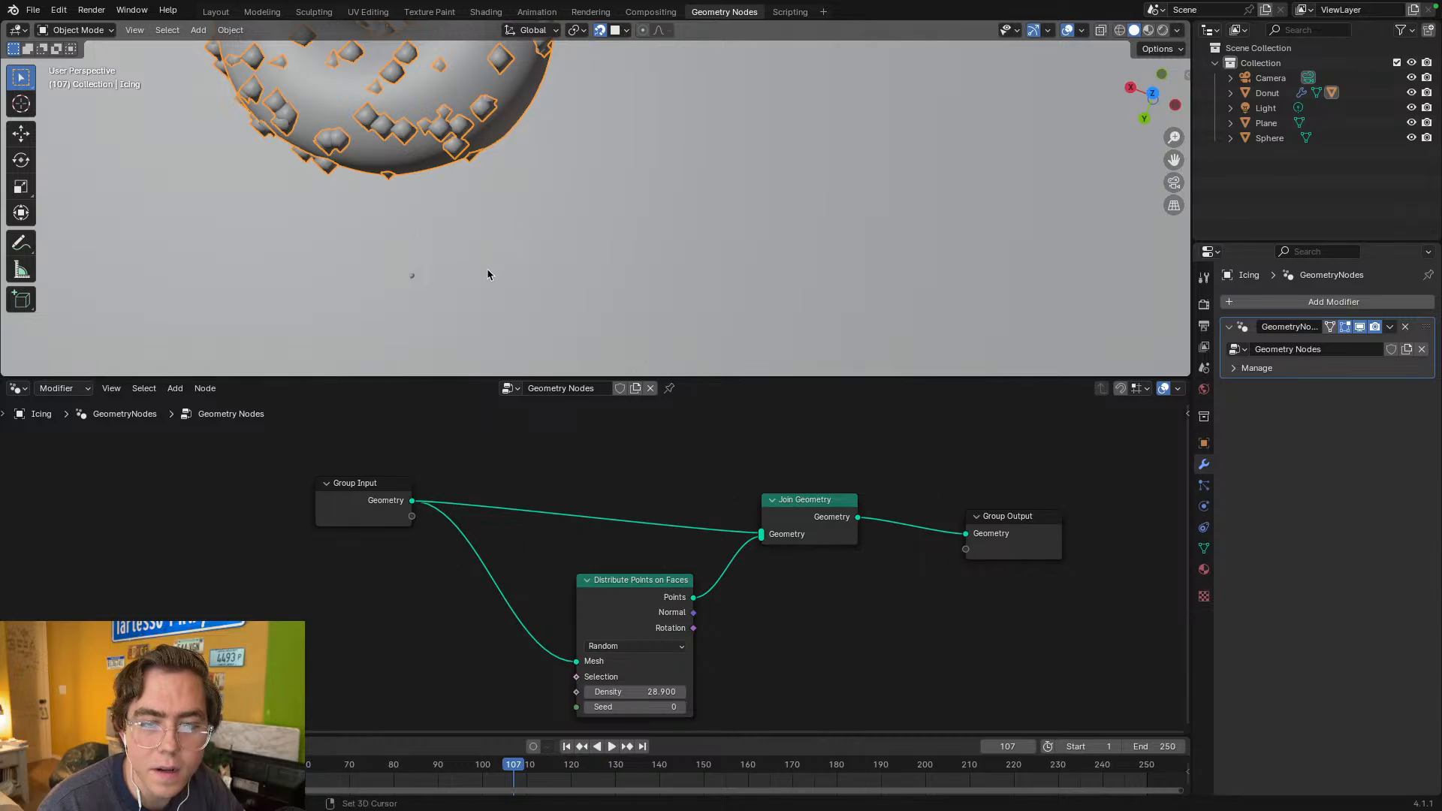
scroll(484, 269, "down", 3)
middle_click_drag(505, 260, 487, 294)
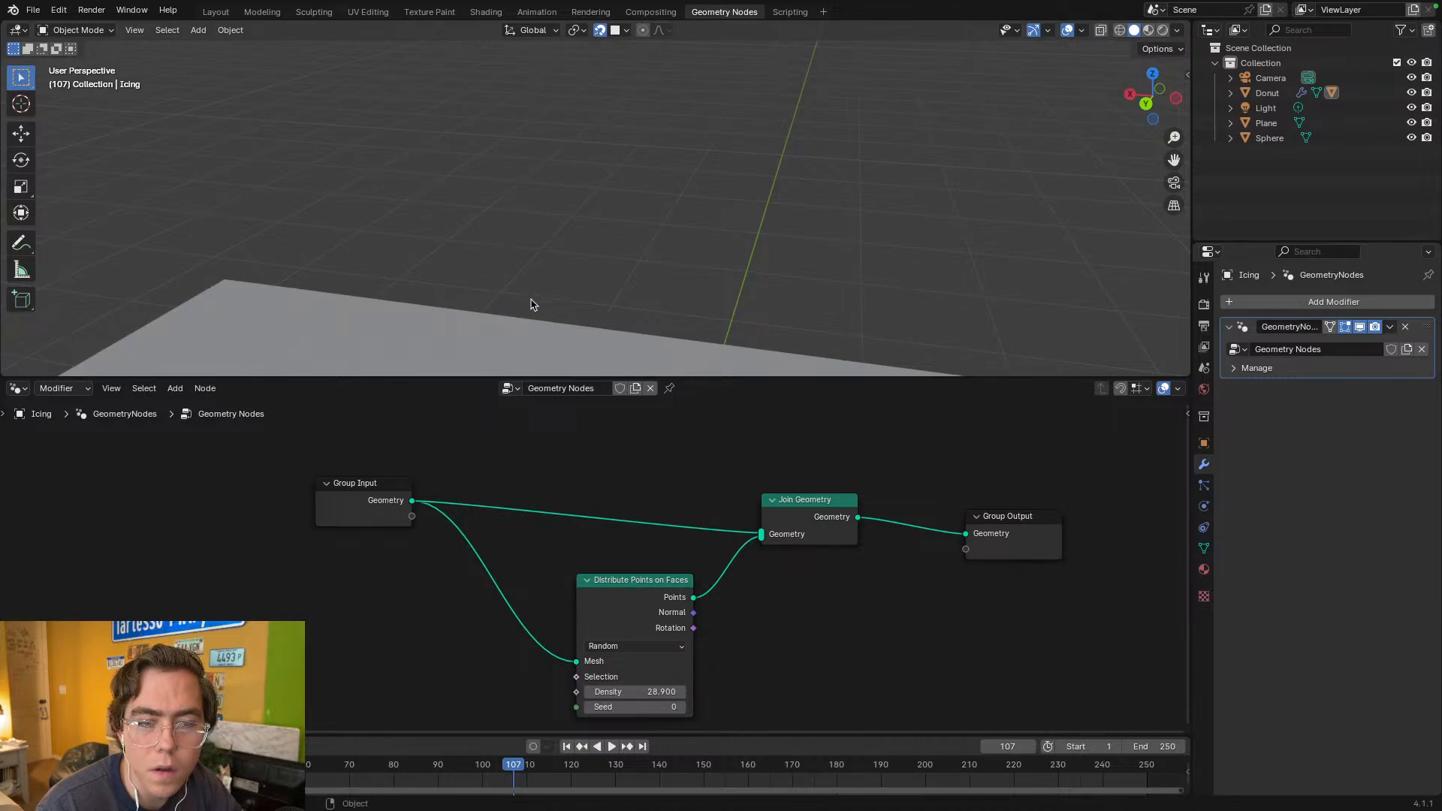
middle_click_drag(535, 220, 418, 83)
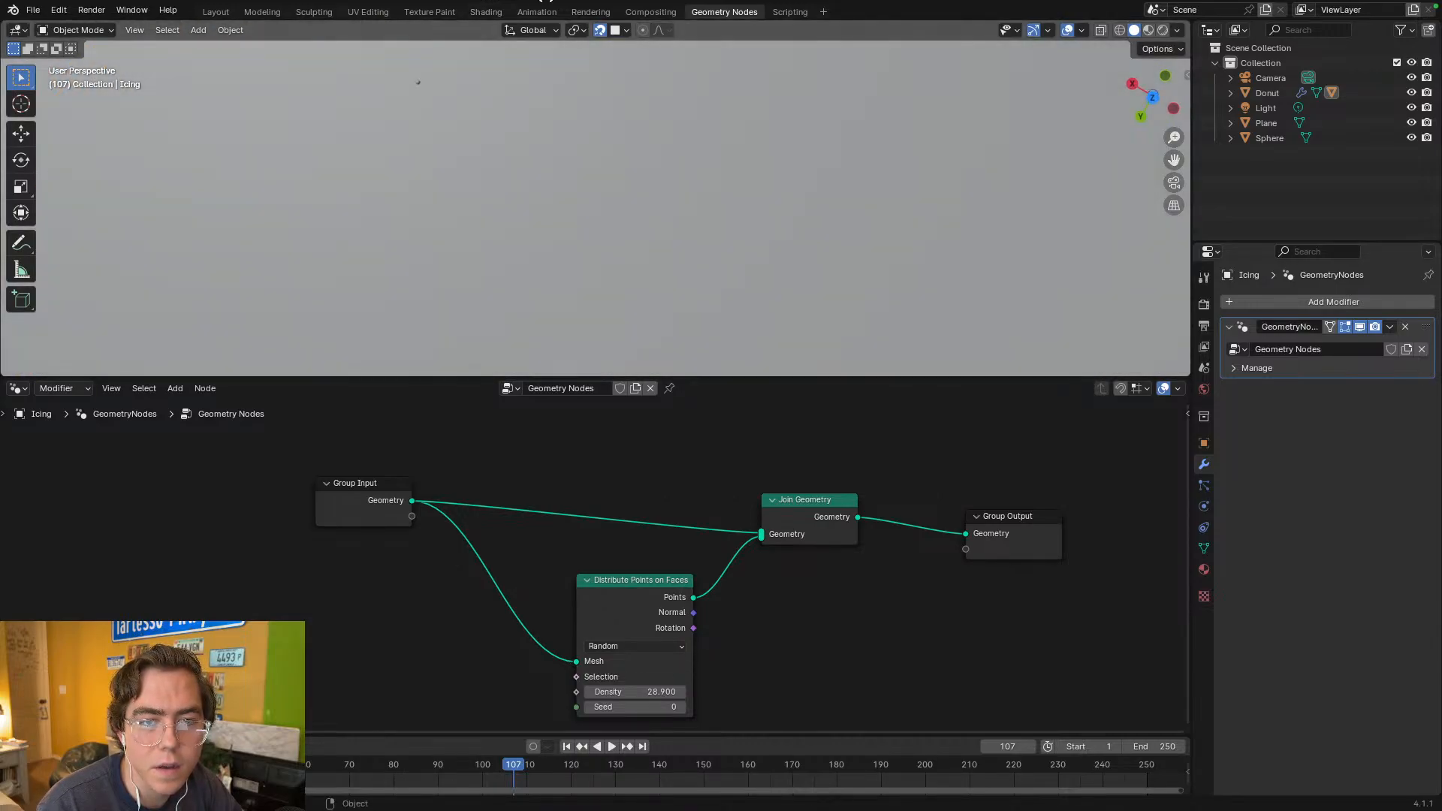
middle_click_drag(694, 216, 902, 114)
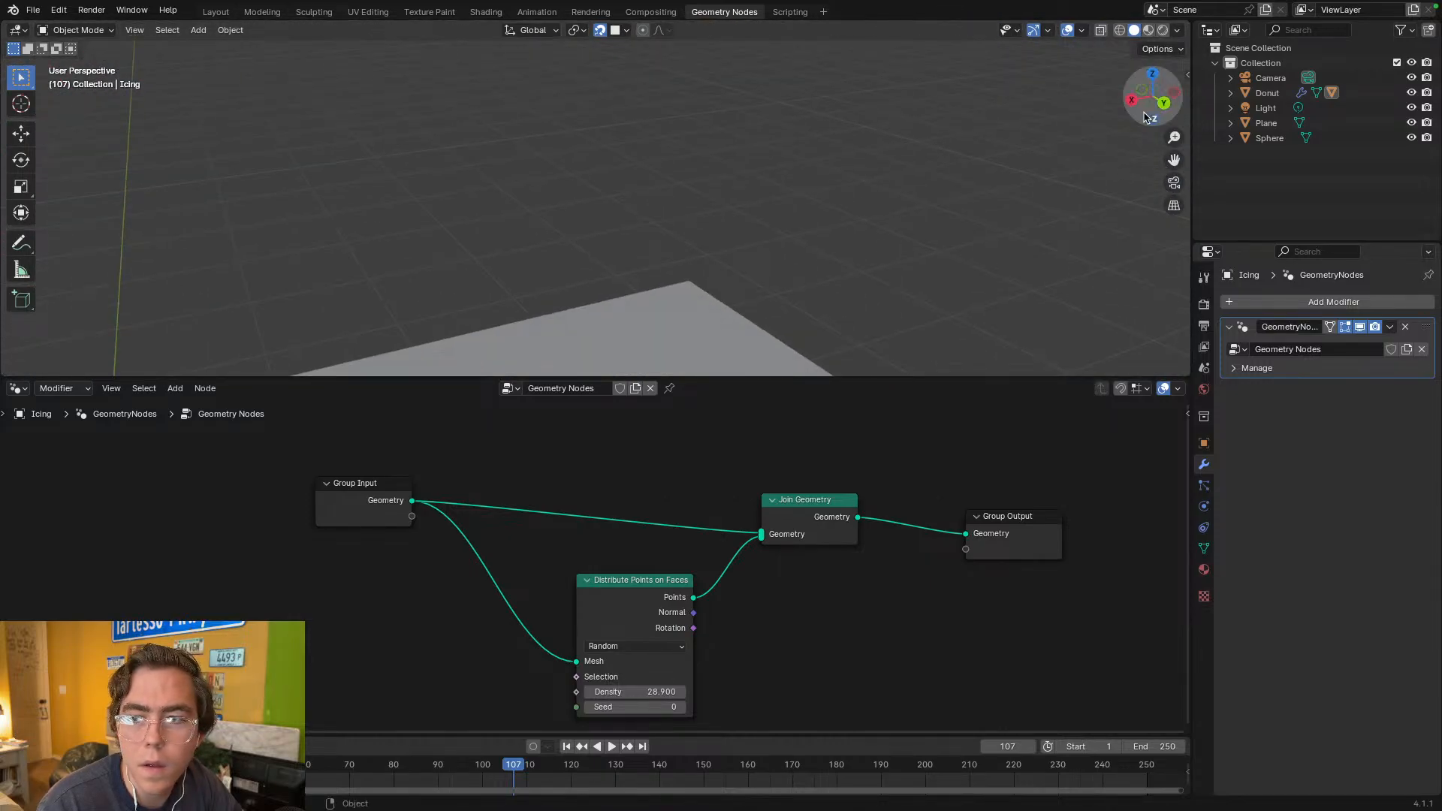
- Inspect the scene in top, front and right orthographic views
left_click(1152, 74)
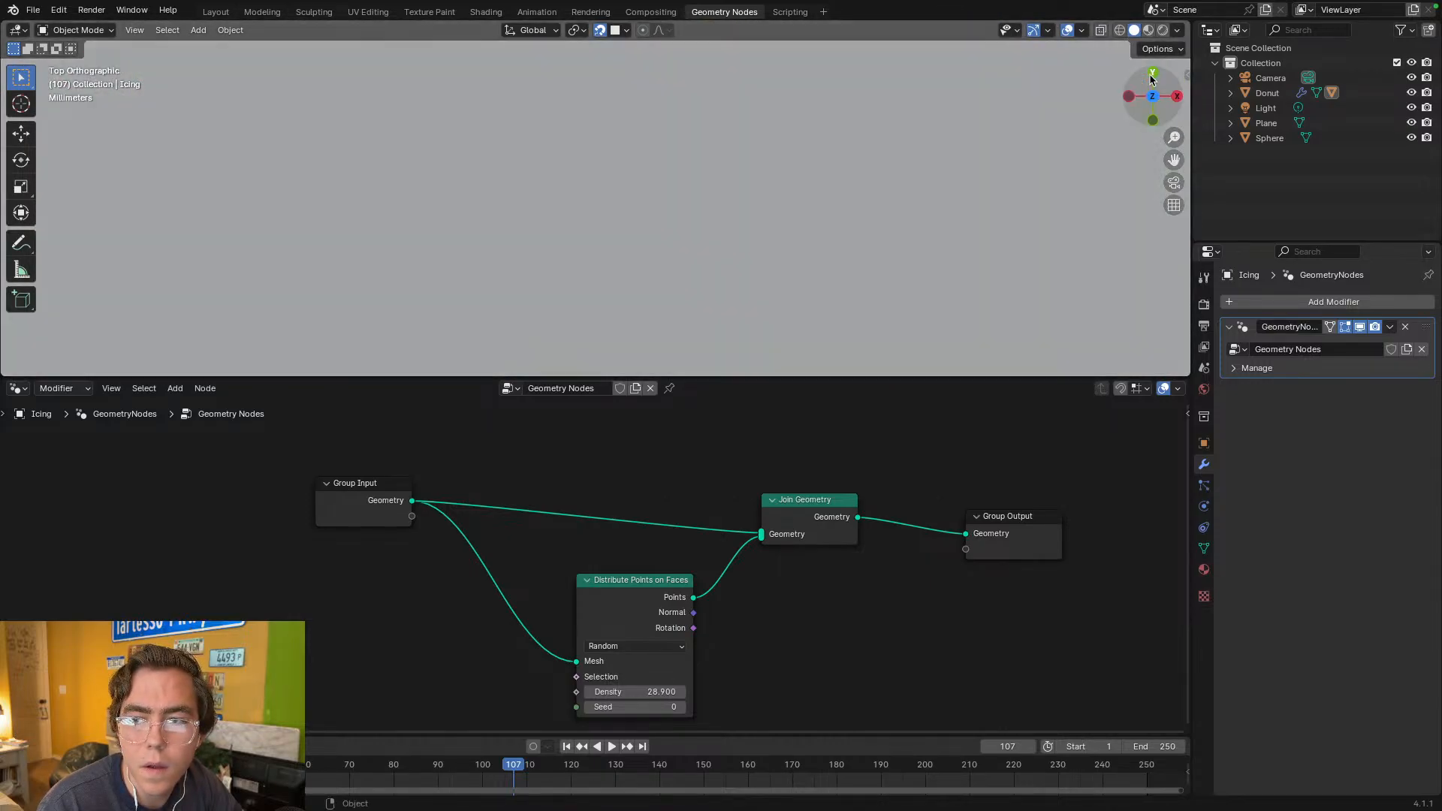
left_click(1155, 116)
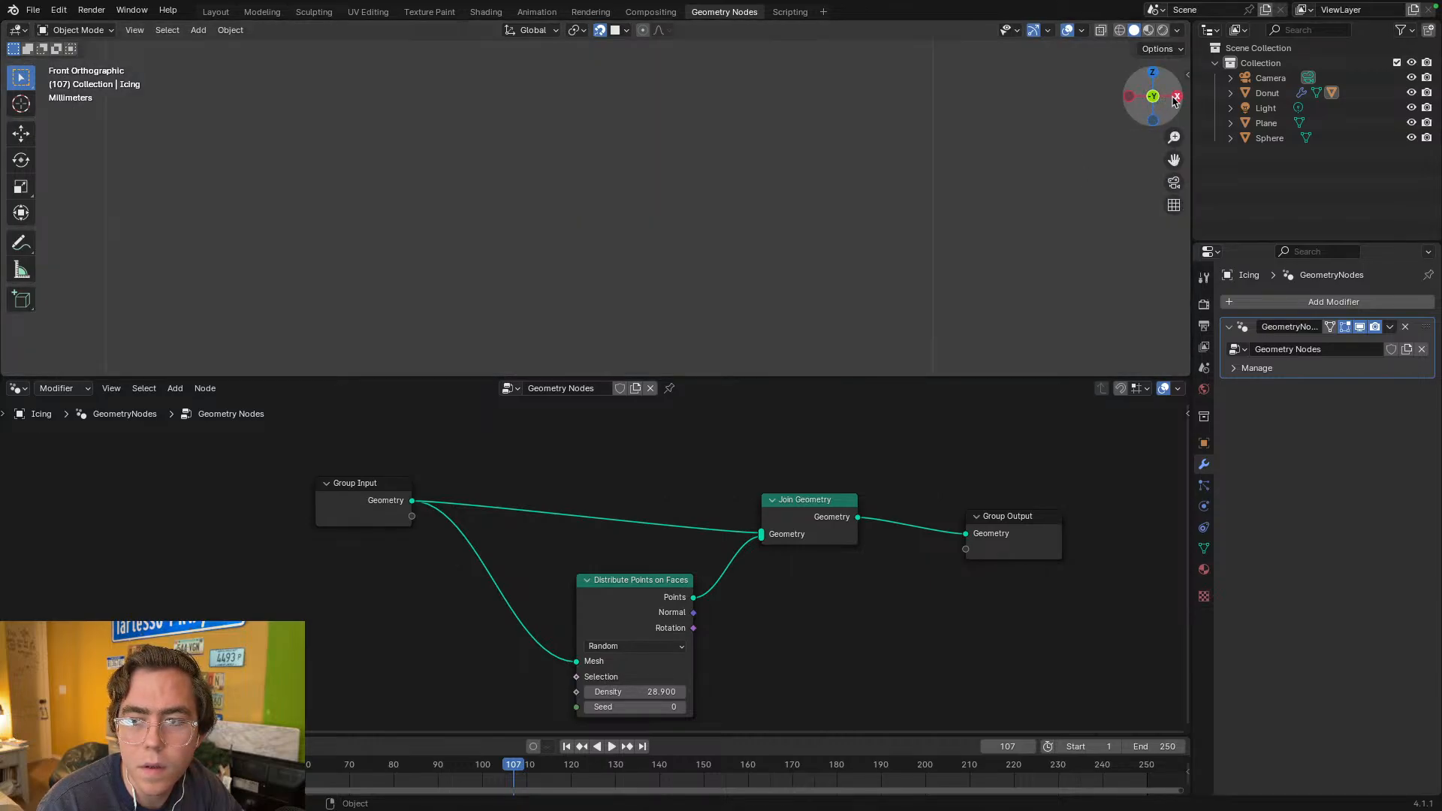
left_click(1176, 97)
middle_click_drag(797, 247, 496, 316)
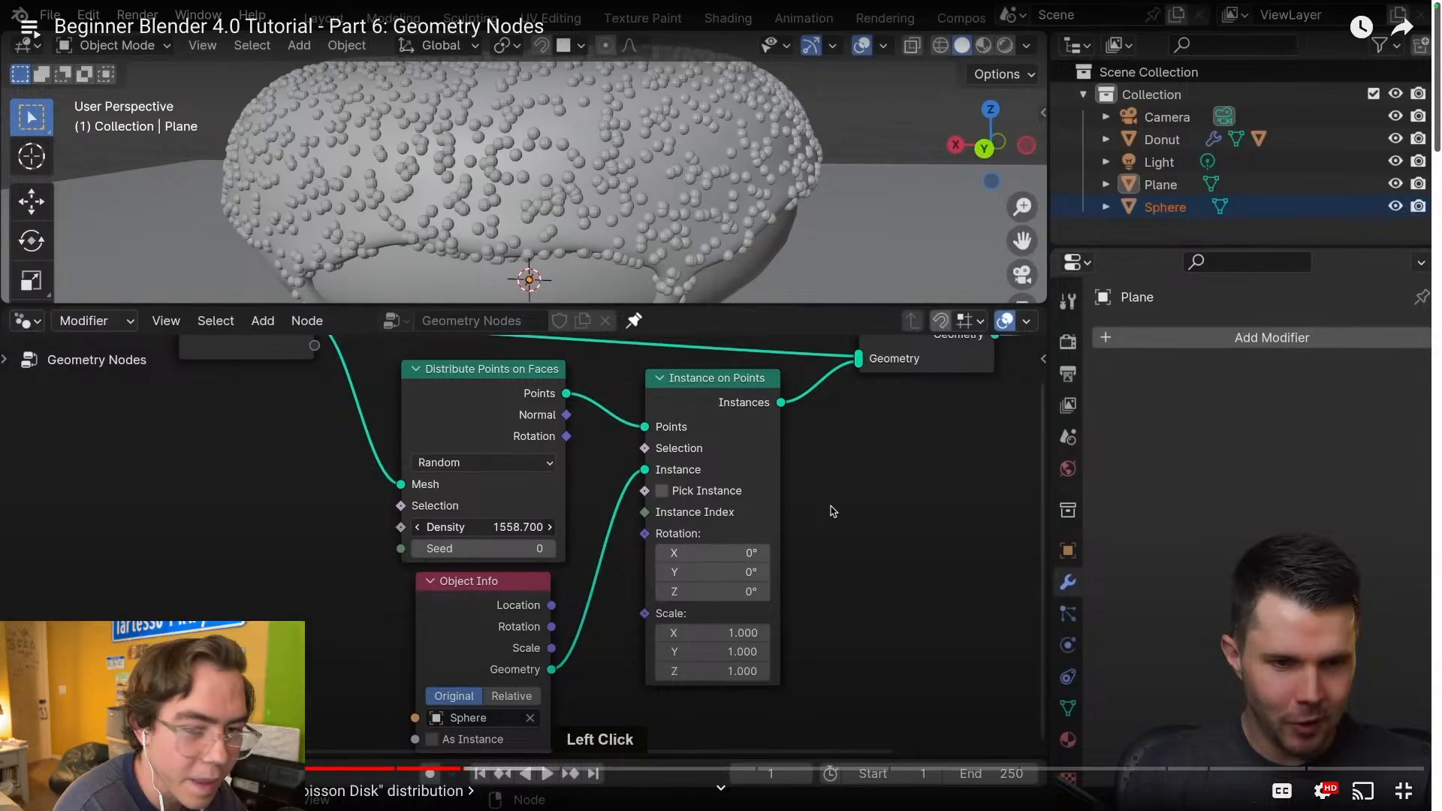
- Check the next part of the sprinkle tutorial in Chrome, and save the donut file in Blender
key("Right")
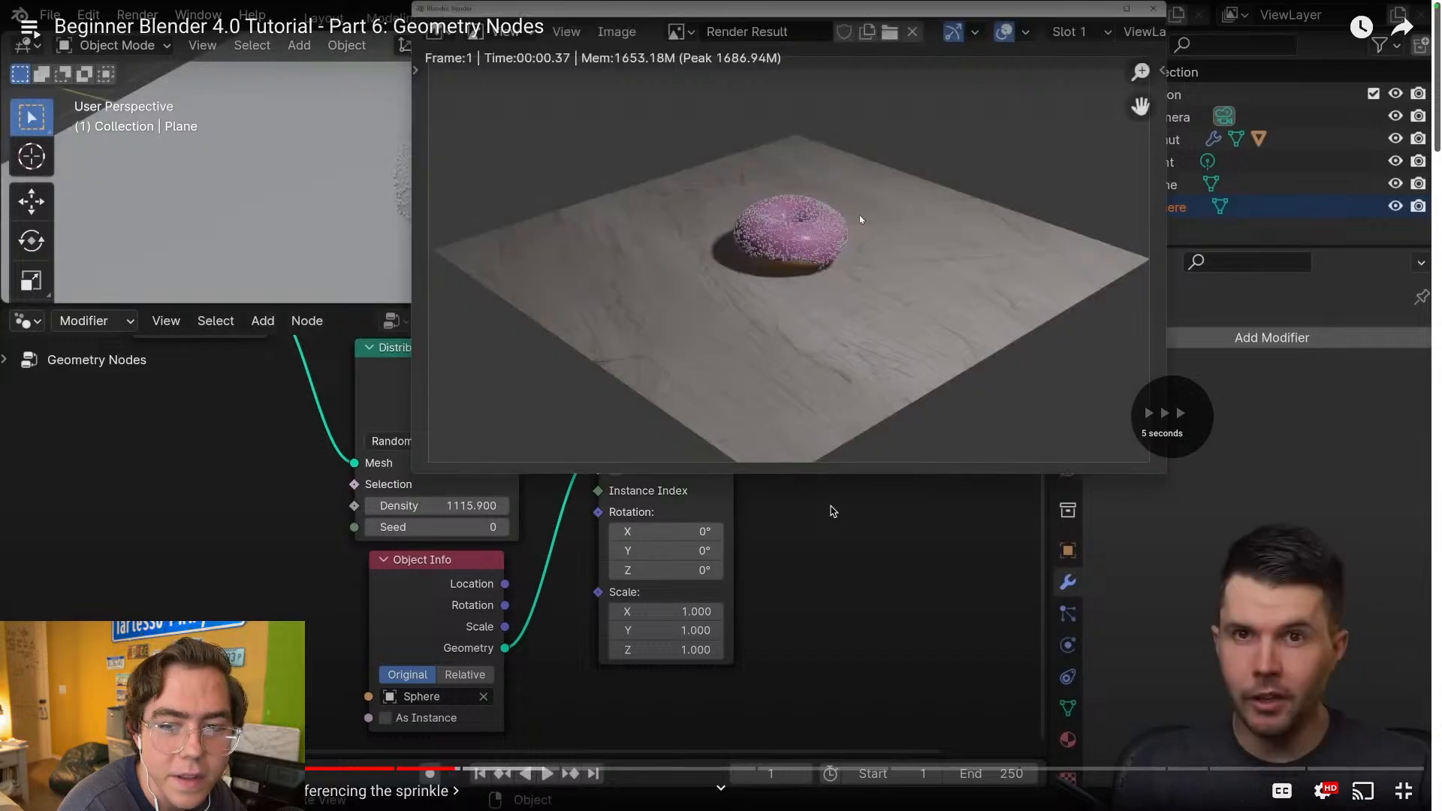
key("alt+Tab")
middle_click_drag(796, 311, 649, 268)
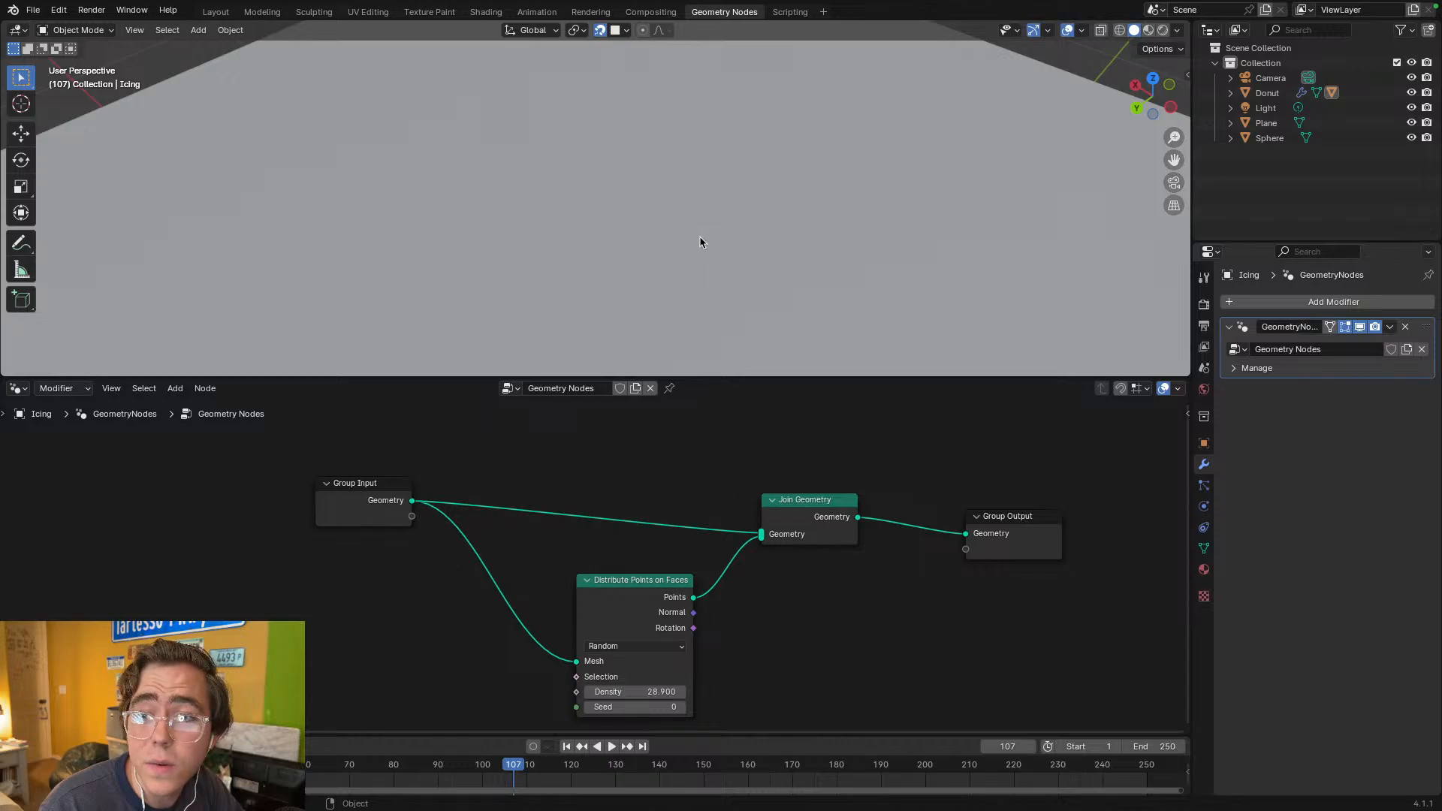
key("ctrl+s")
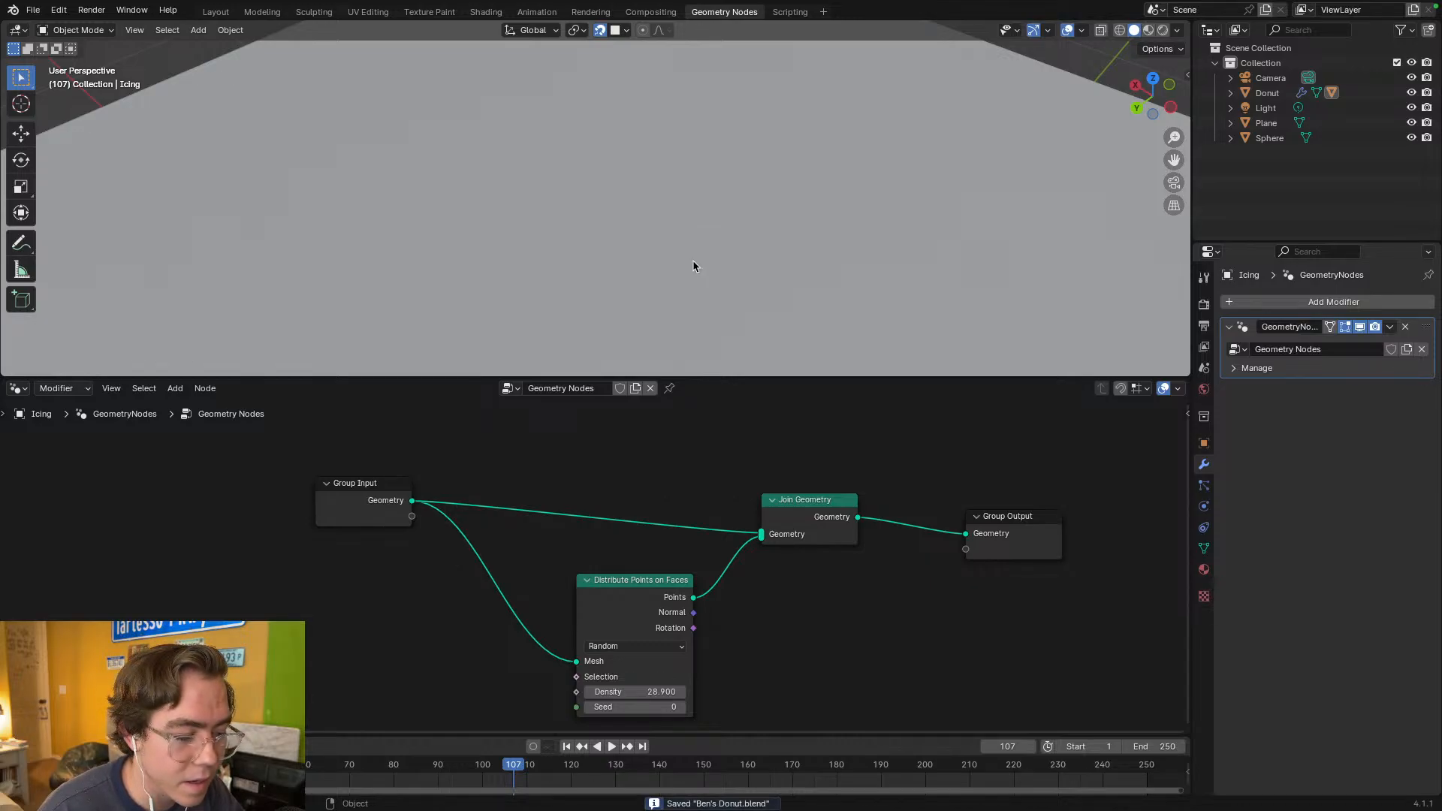
- Select the plane, and examine the donut and the sphere beside it from above and from a low angle
middle_click_drag(690, 266, 347, 238)
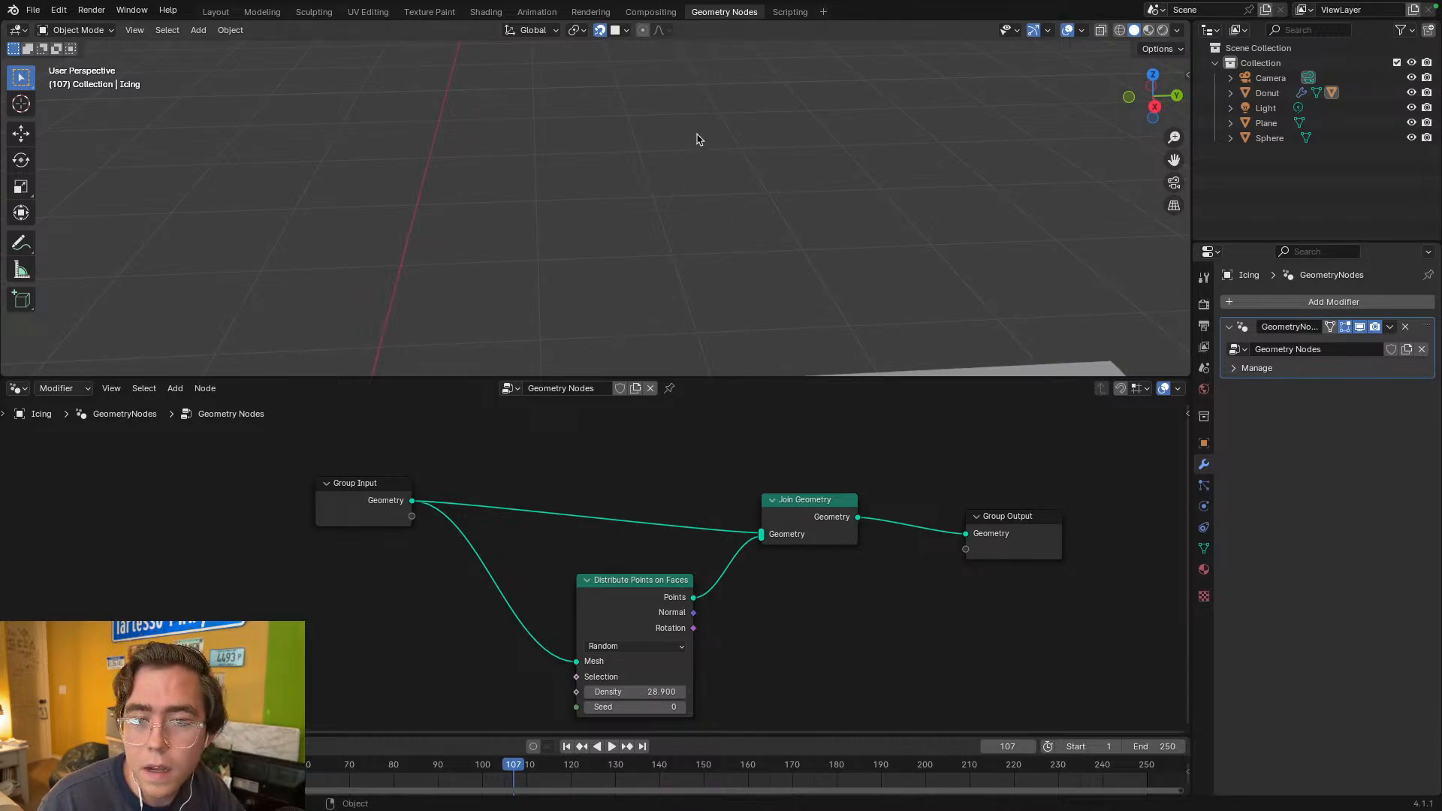
middle_click_drag(706, 265, 571, 247)
left_click(737, 199)
middle_click_drag(721, 199, 656, 196)
scroll(700, 41, "down", 1)
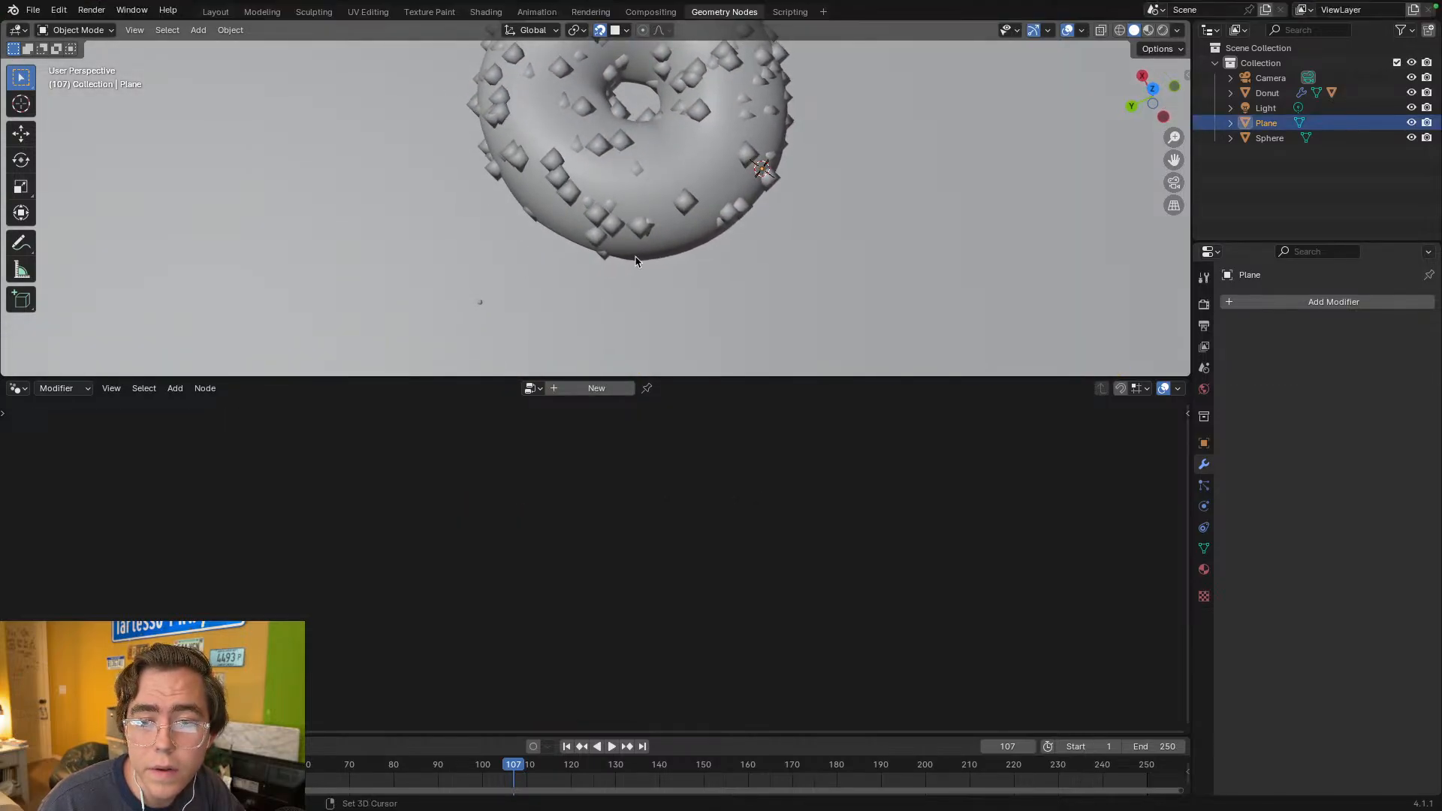
middle_click_drag(327, 263, 796, 243, "shift")
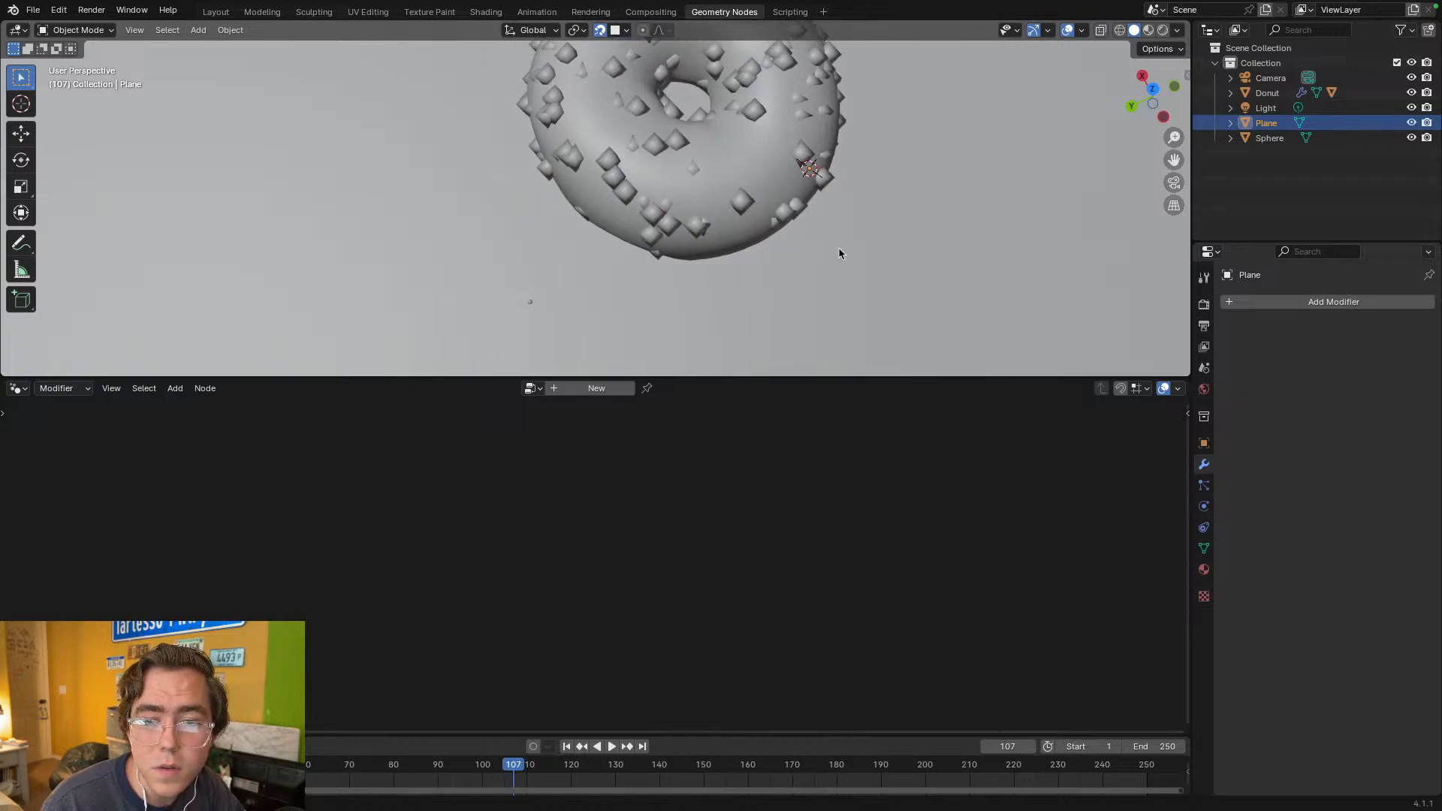
middle_click_drag(586, 264, 745, 270, "shift")
middle_click_drag(588, 298, 638, 214)
middle_click_drag(630, 291, 642, 210)
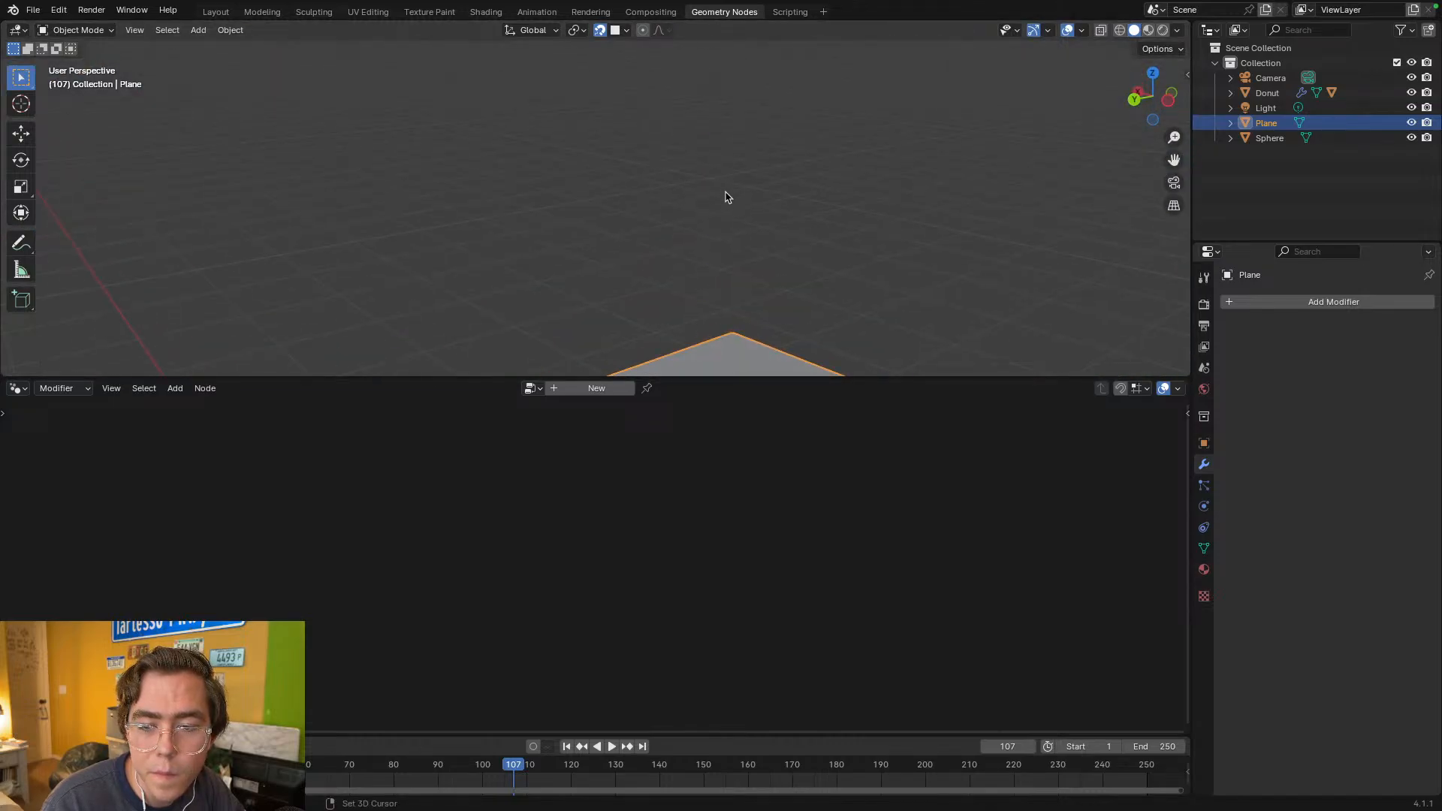
middle_click_drag(699, 225, 682, 65)
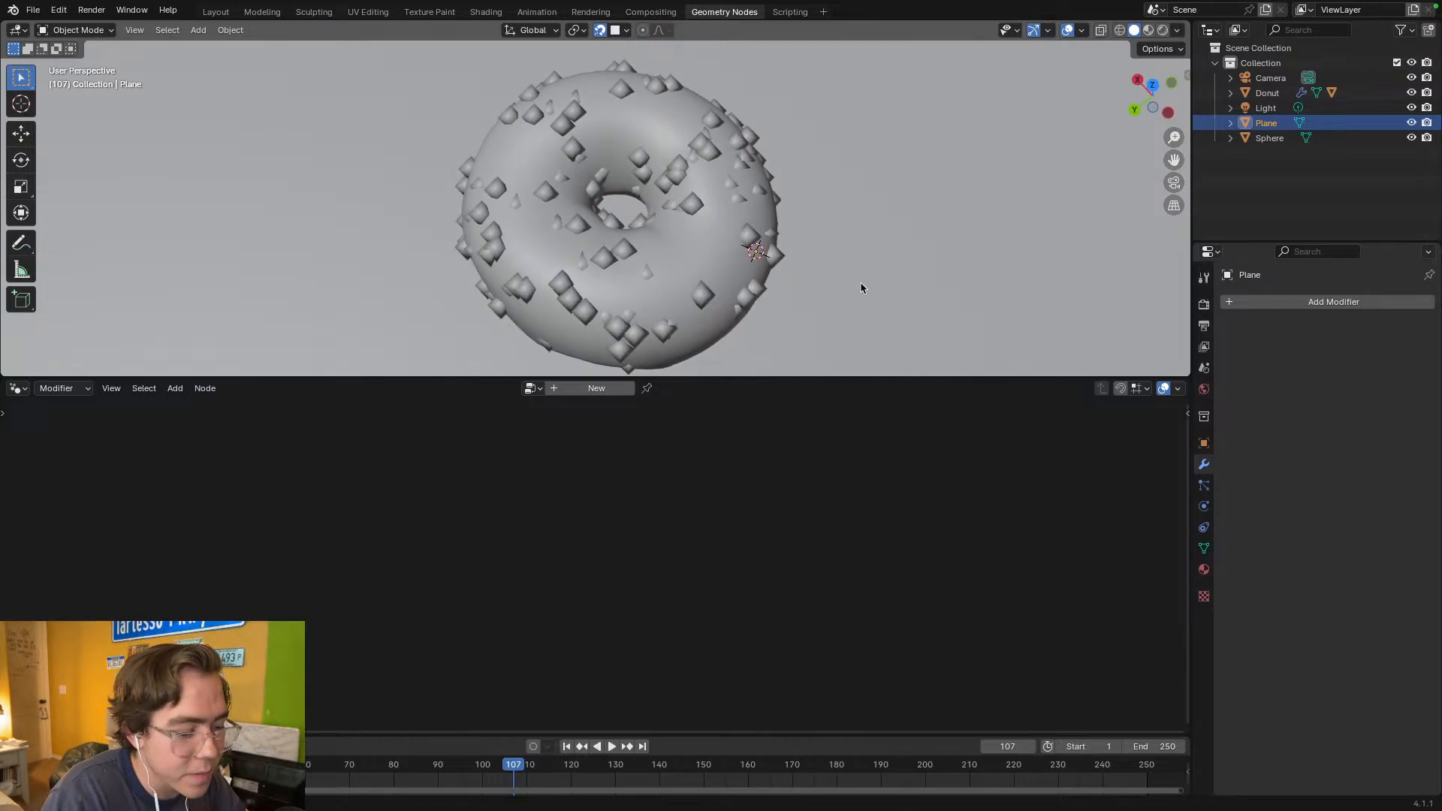
- Save the donut file, and switch from the Layout workspace to the Geometry Nodes workspace
middle_click_drag(968, 205, 897, 323)
key("ctrl+s")
key("ctrl+Left")
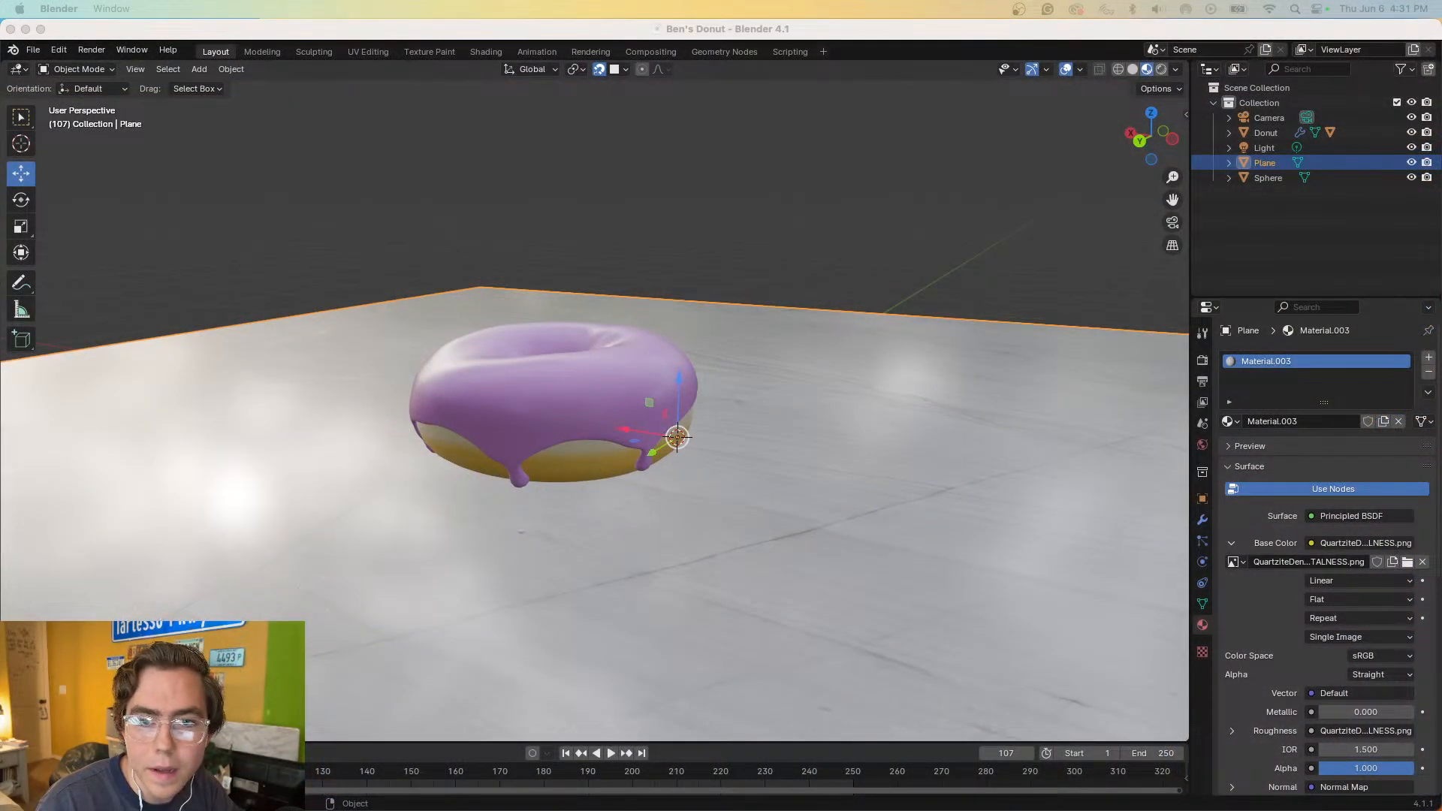
left_click(712, 54)
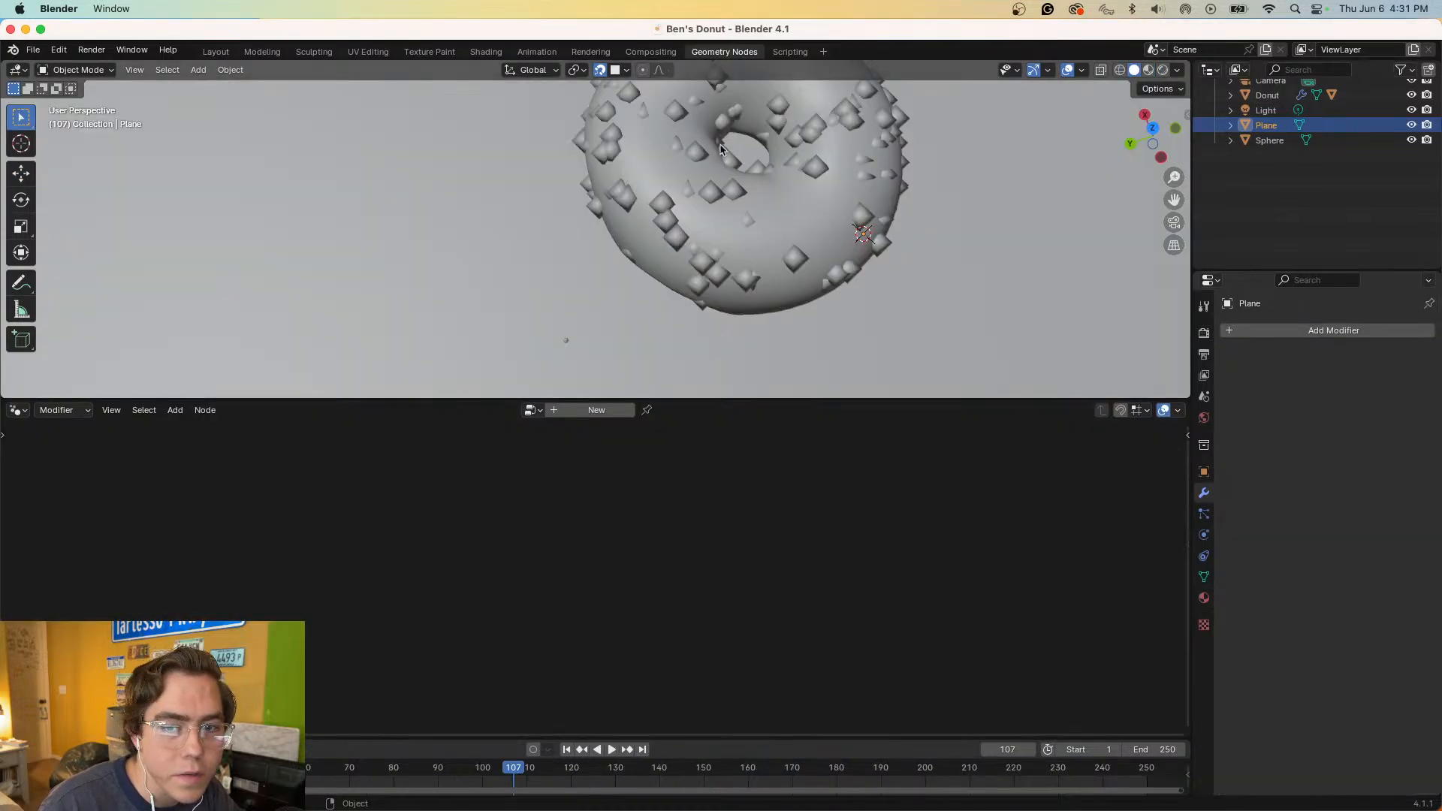
- Deselect the plane under the donut
middle_click_drag(855, 301, 871, 268)
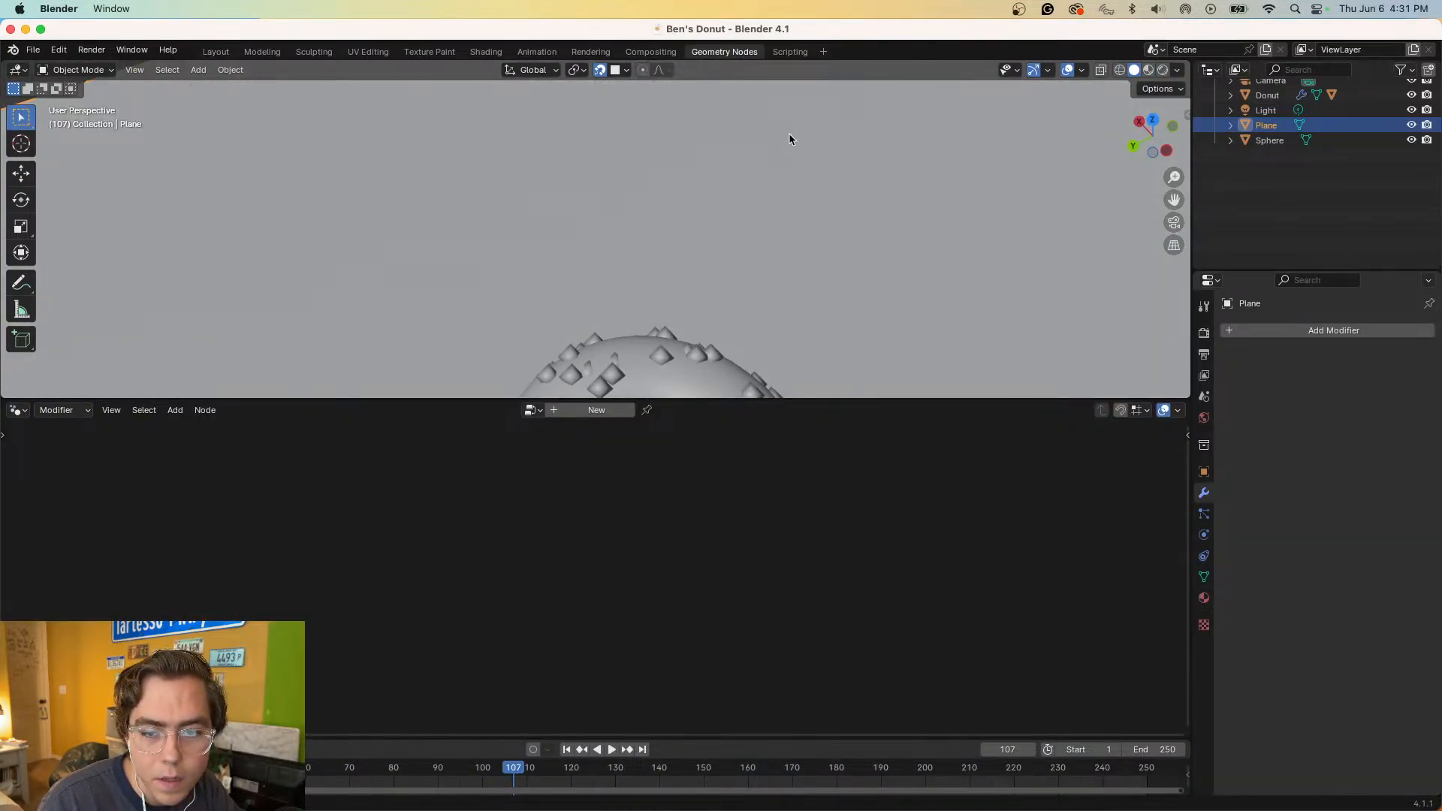
middle_click_drag(709, 133, 526, 299)
middle_click_drag(560, 225, 611, 259)
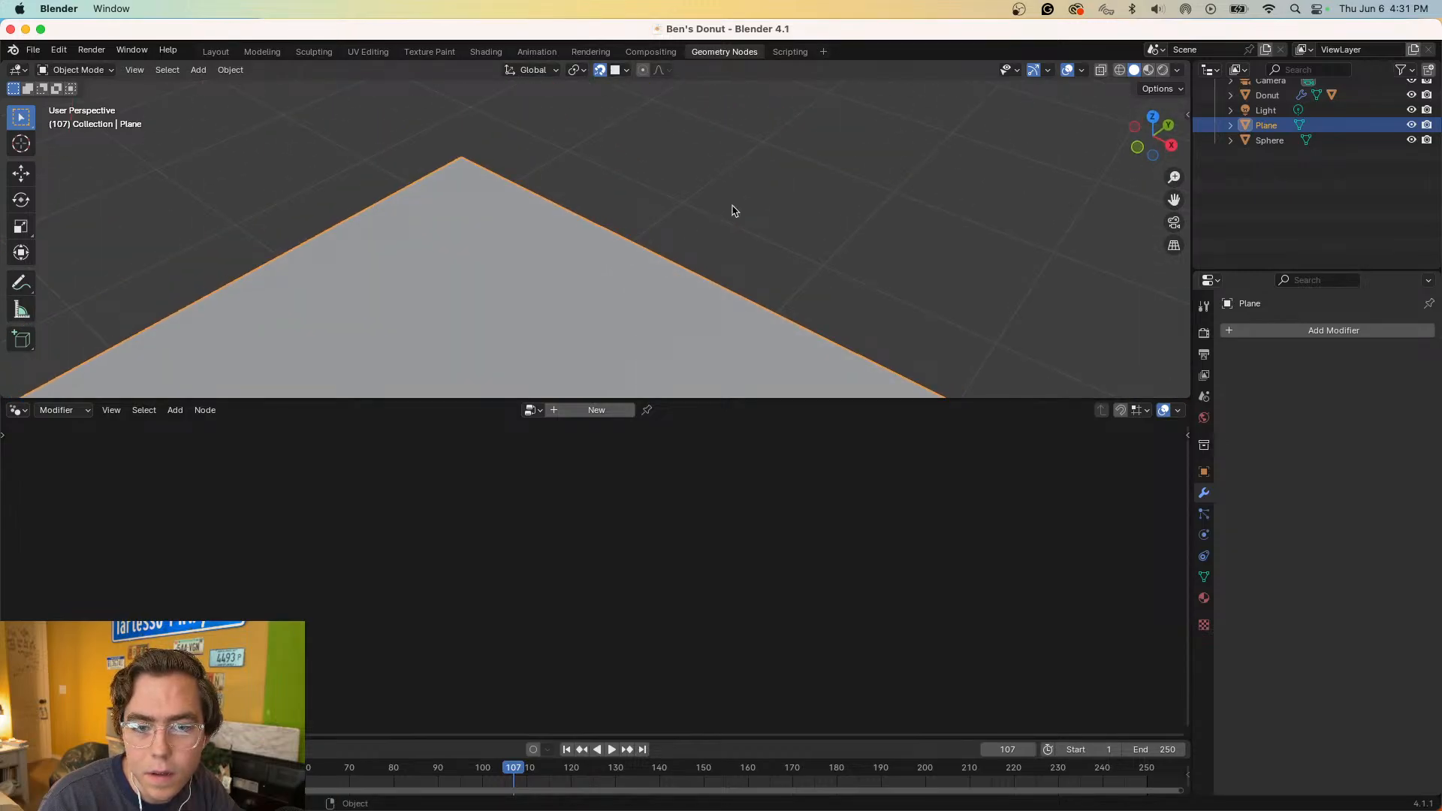
left_click(733, 211)
- Examine the plane and the scattered points on the donut from a distance and close up
middle_click_drag(789, 241, 750, 268)
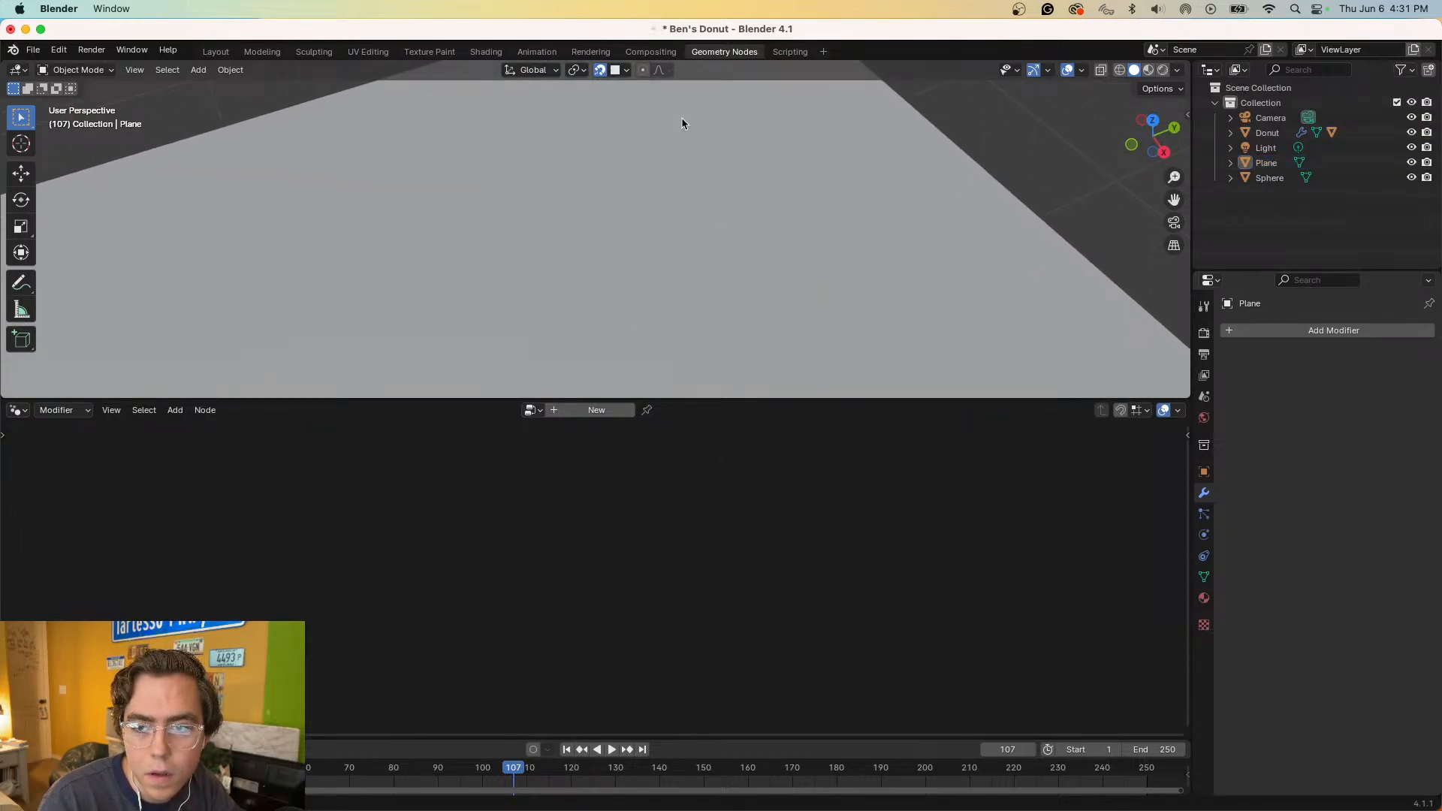
scroll(554, 367, "down", 2)
scroll(524, 105, "down", 8)
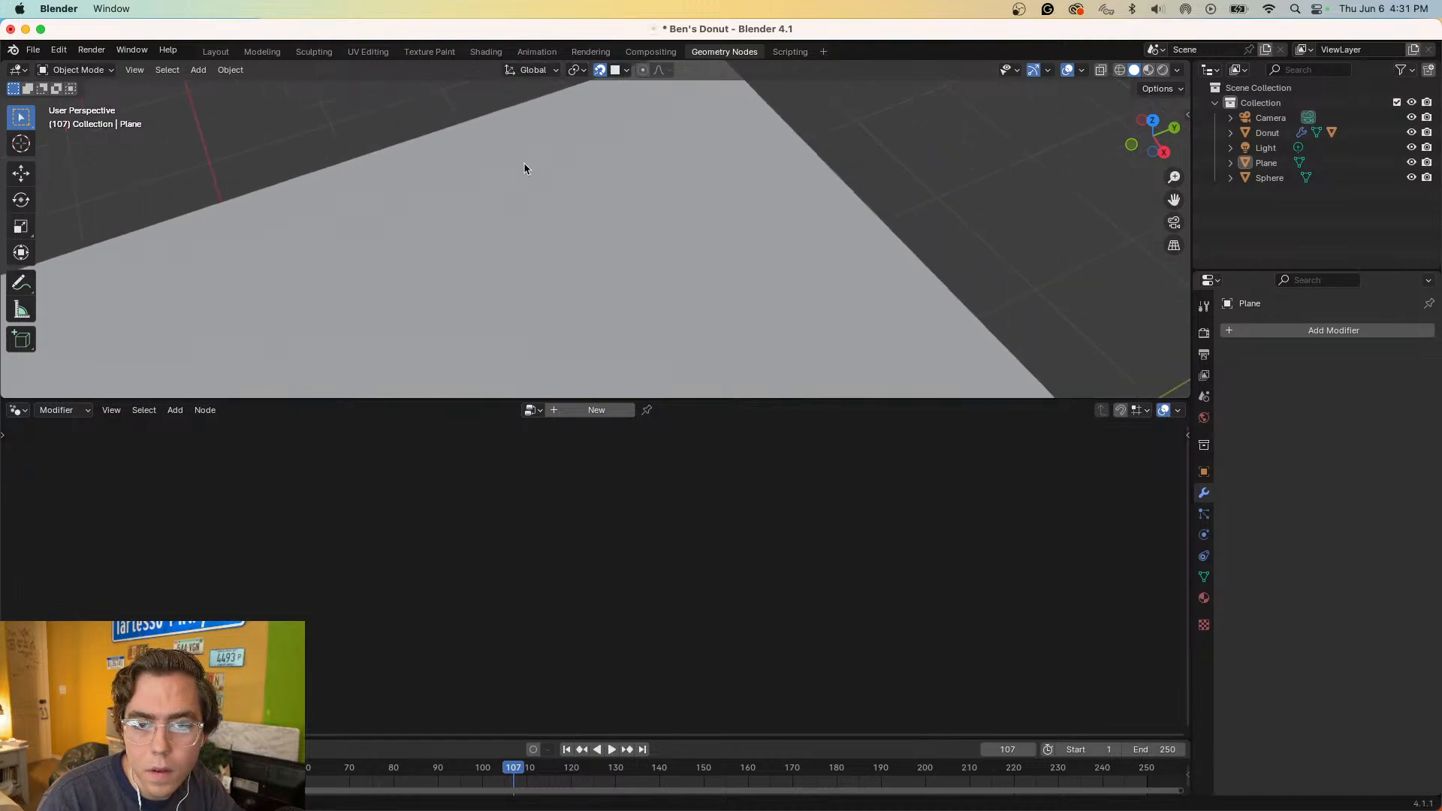
scroll(571, 347, "down", 2)
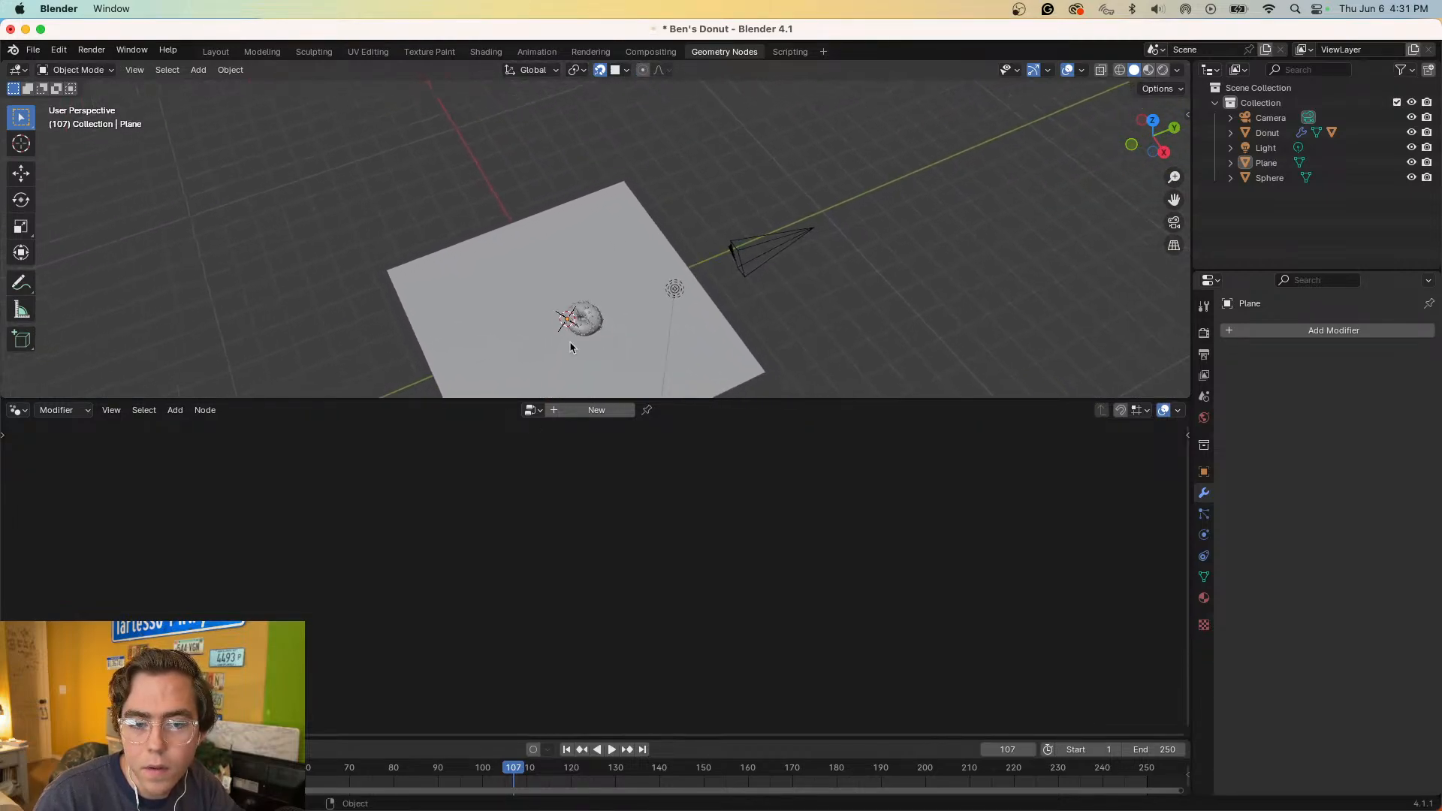
middle_click_drag(535, 346, 235, 350)
middle_click_drag(574, 246, 531, 167, "ctrl")
middle_click_drag(525, 222, 563, 180)
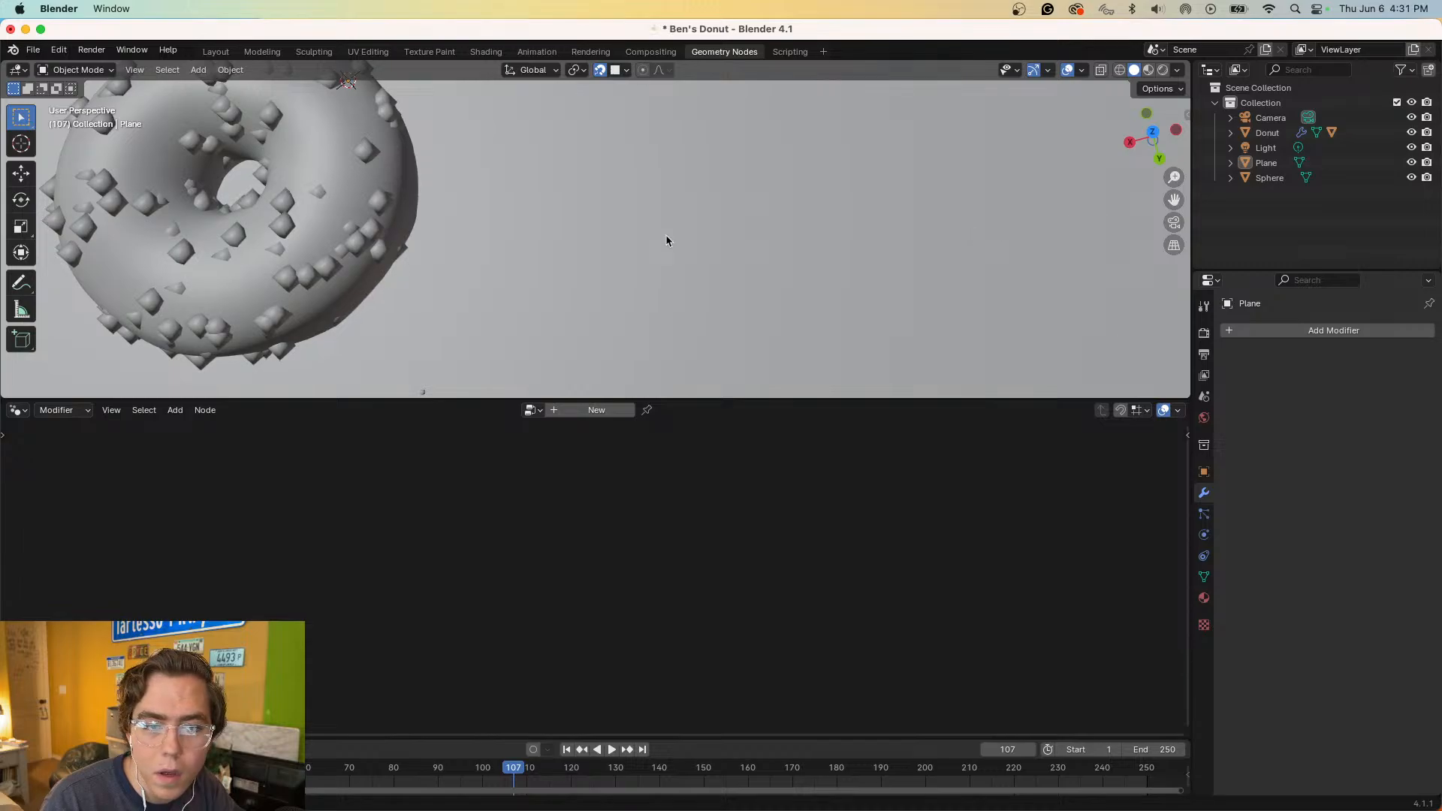
middle_click_drag(442, 213, 439, 218, "ctrl")
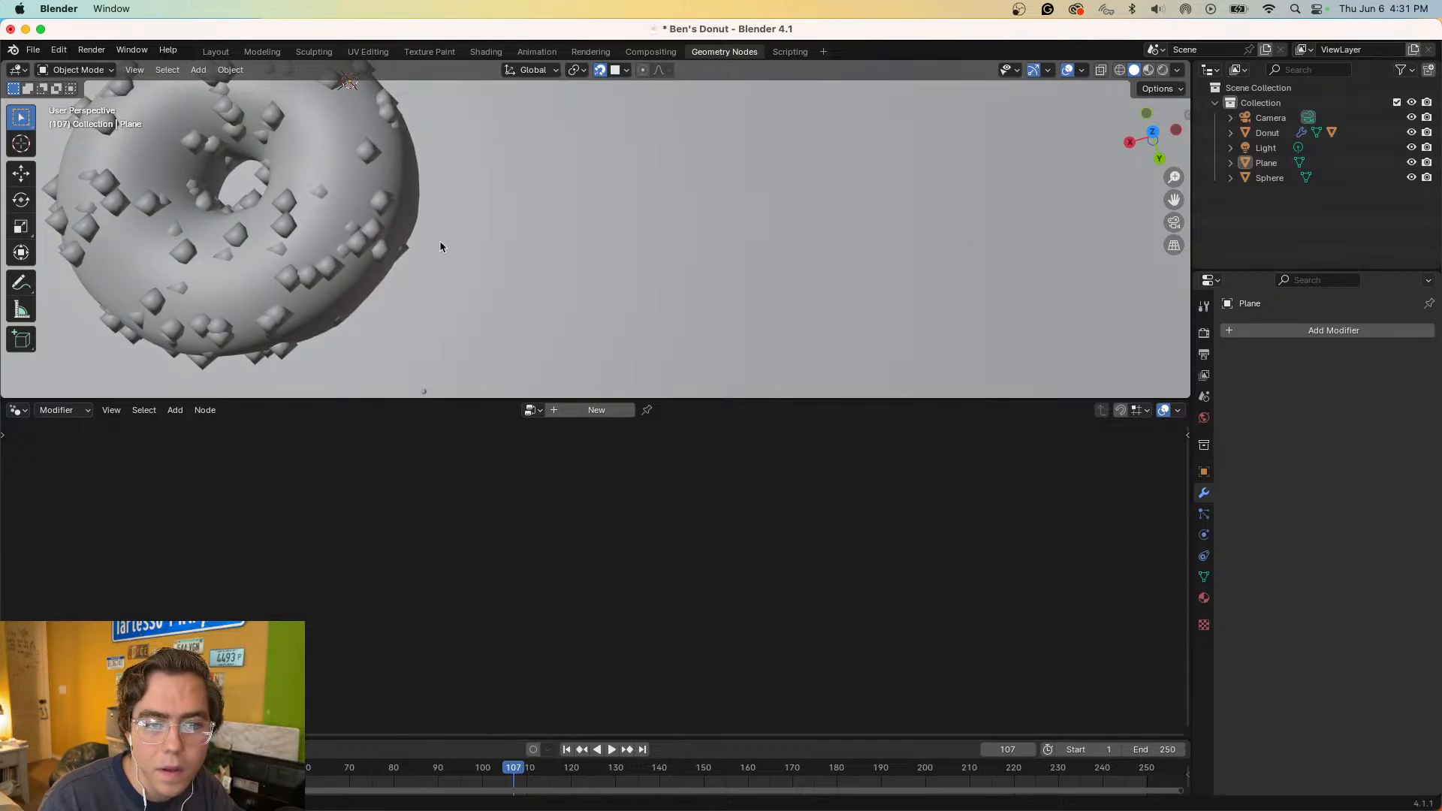
middle_click_drag(482, 315, 525, 365)
middle_click_drag(600, 333, 646, 225)
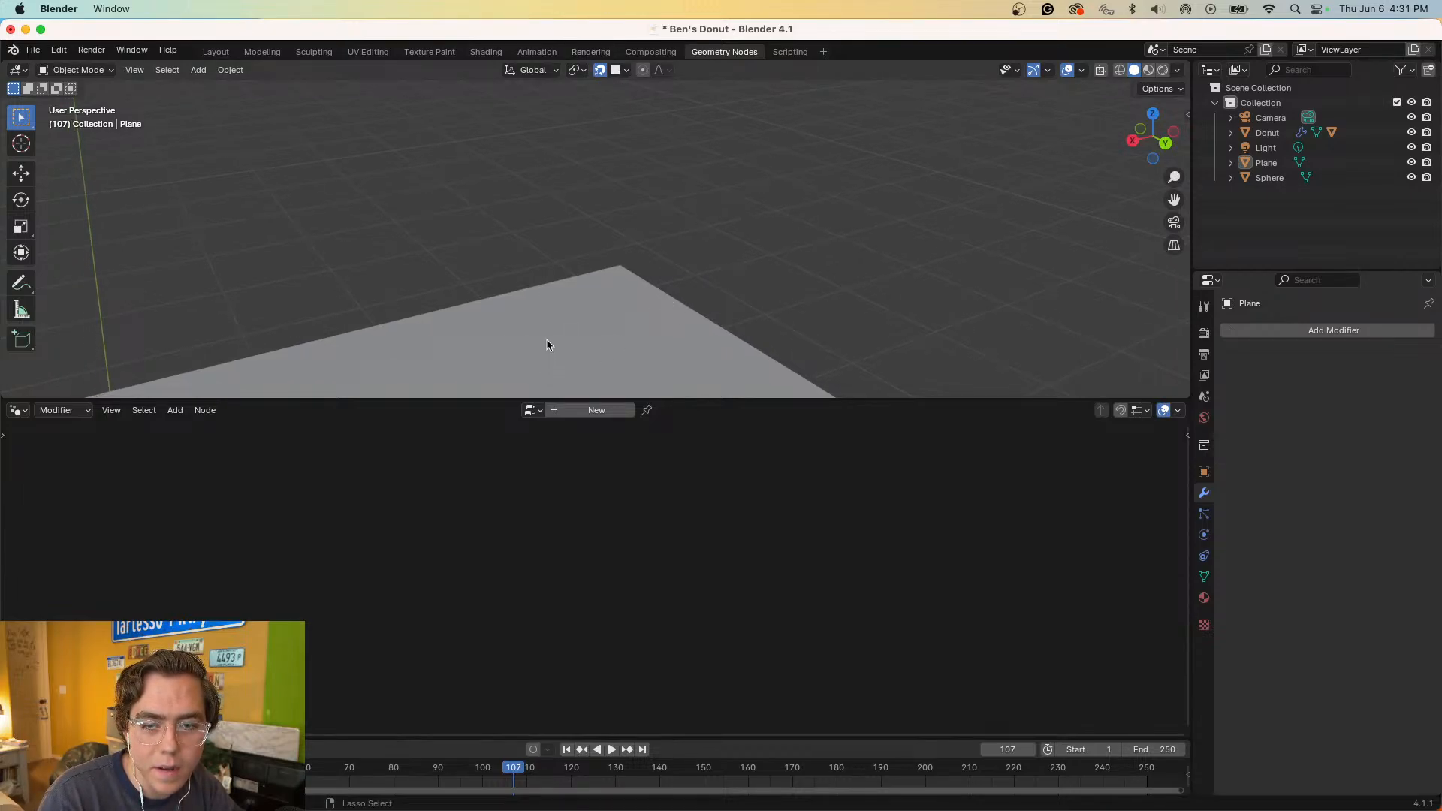
middle_click_drag(548, 211, 591, 93)
- View the whole plane with the donut and camera at several distances
scroll(582, 225, "down", 6)
scroll(605, 317, "up", 4)
scroll(615, 335, "down", 4)
middle_click_drag(615, 335, 552, 218, "shift")
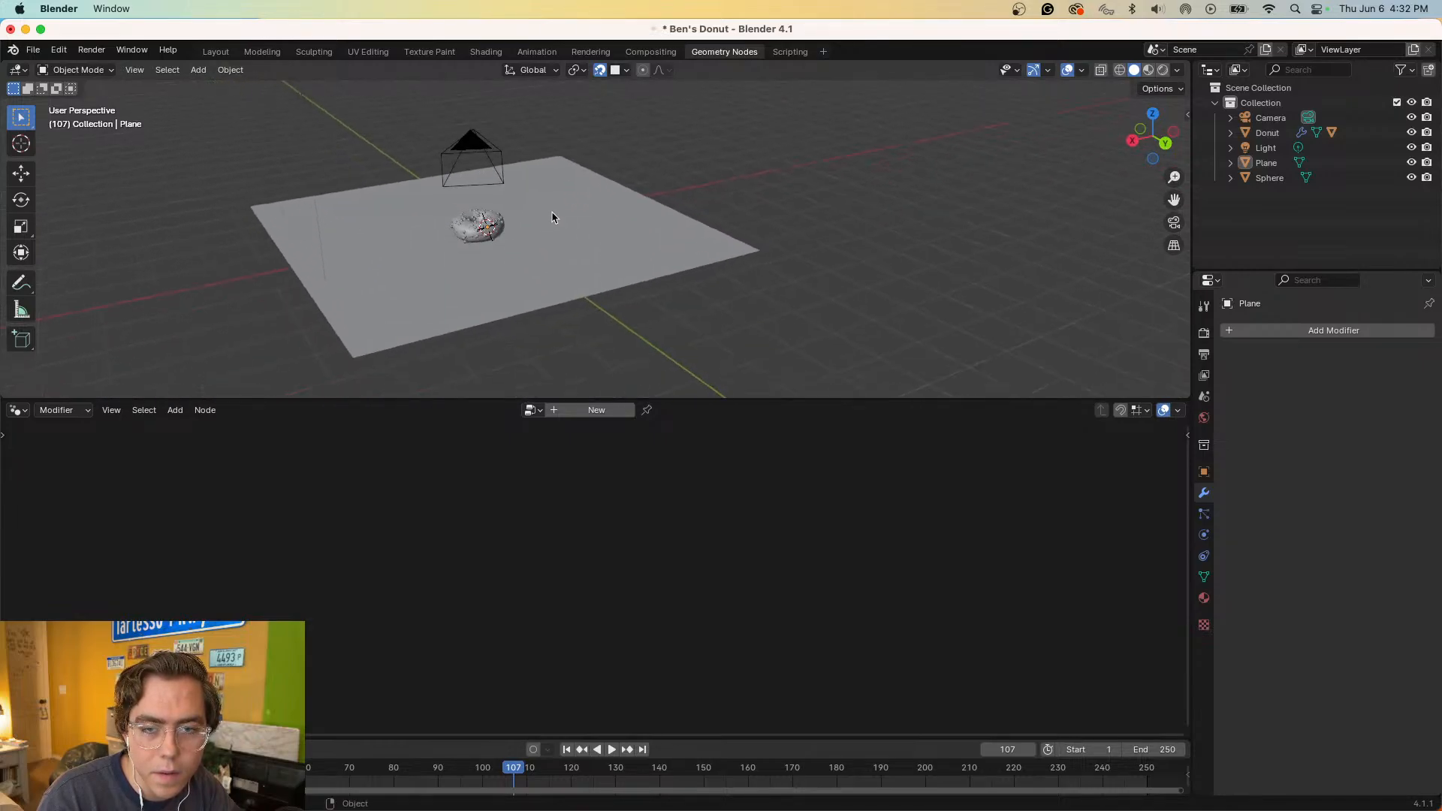
scroll(550, 226, "down", 3)
scroll(634, 258, "up", 5)
scroll(593, 190, "down", 3)
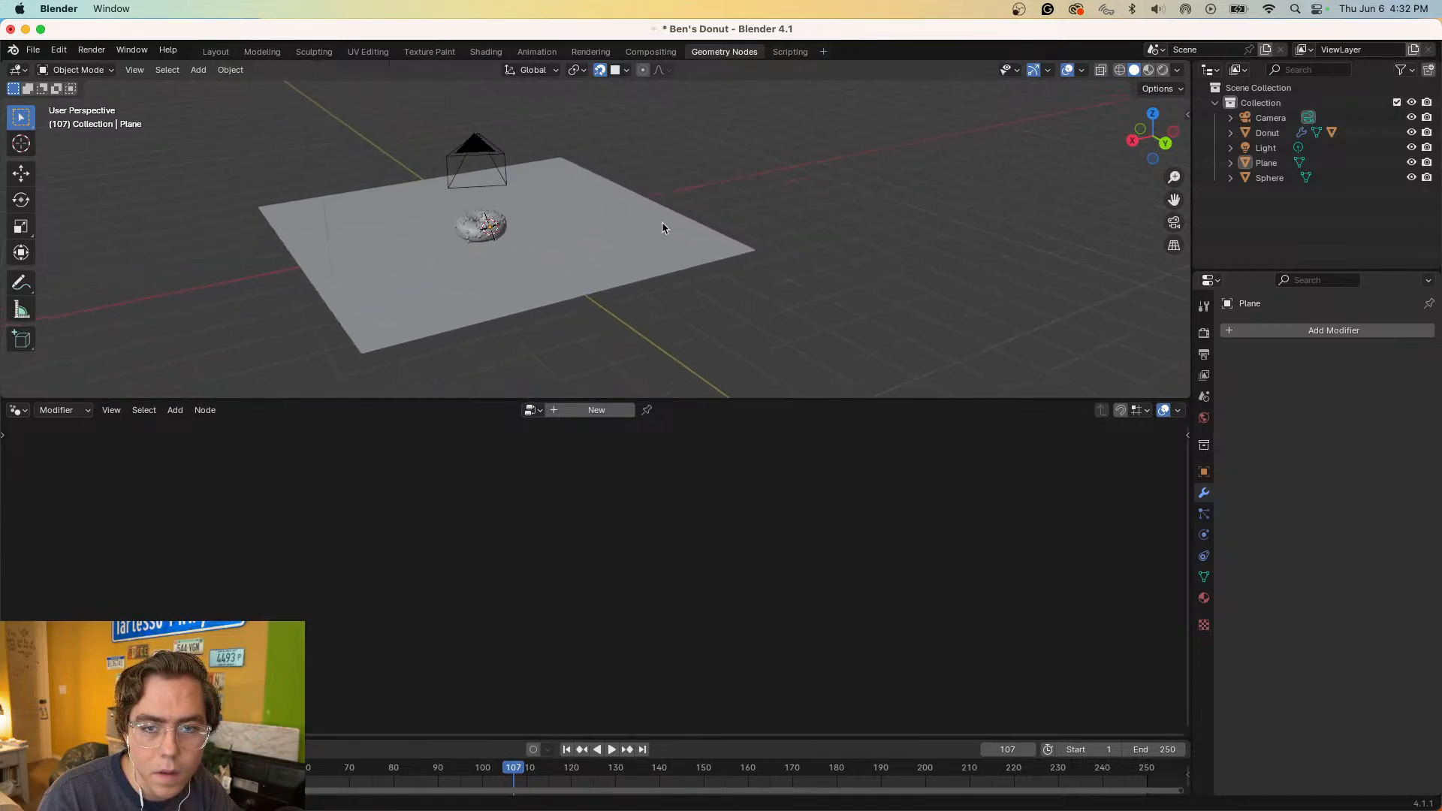
scroll(564, 223, "down", 5)
scroll(634, 184, "up", 10)
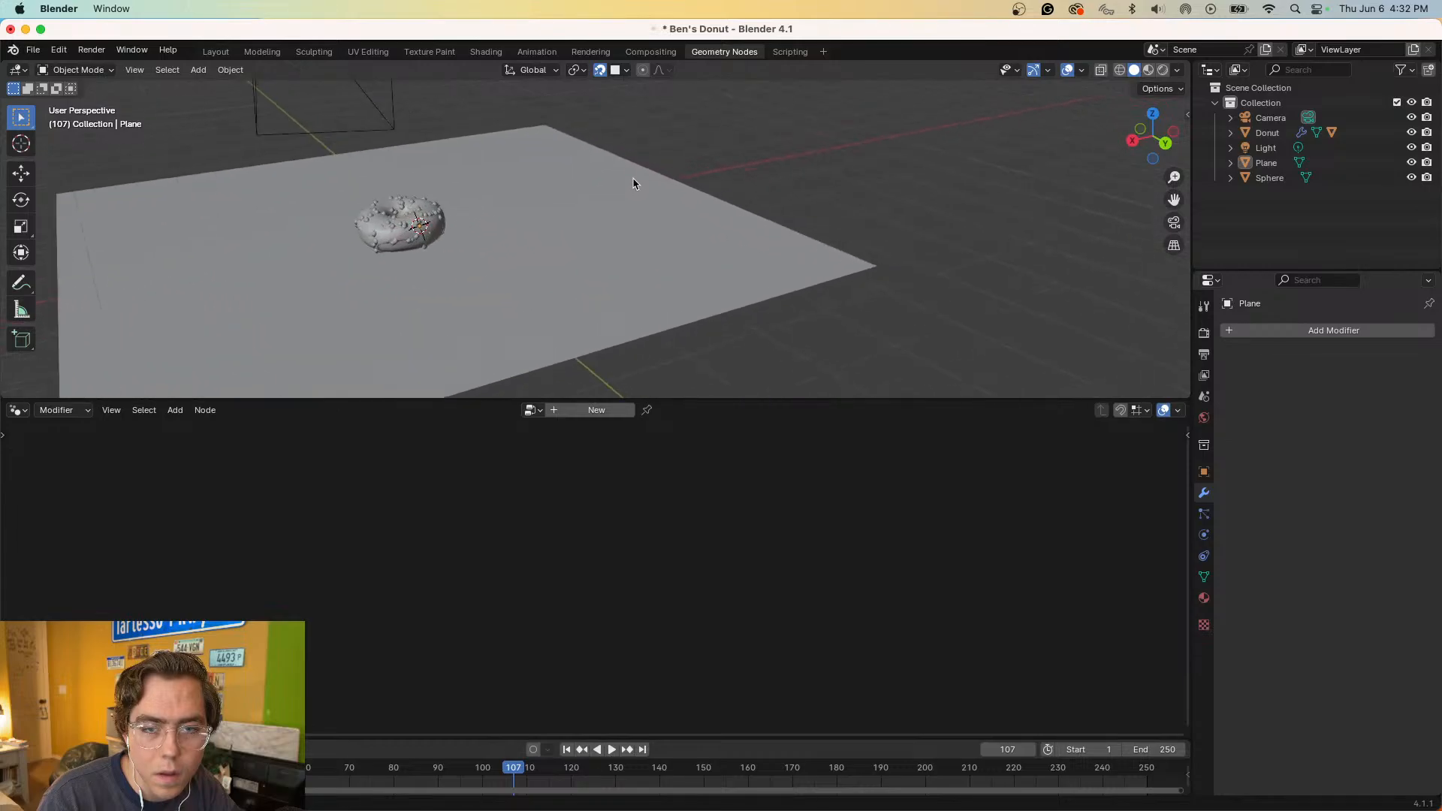
- Inspect the small sphere beside the donut at close range
middle_click_drag(501, 245, 475, 268)
scroll(474, 269, "down", 3)
middle_click_drag(560, 258, 610, 272)
scroll(526, 252, "up", 5)
scroll(610, 272, "up", 3)
scroll(608, 270, "down", 2)
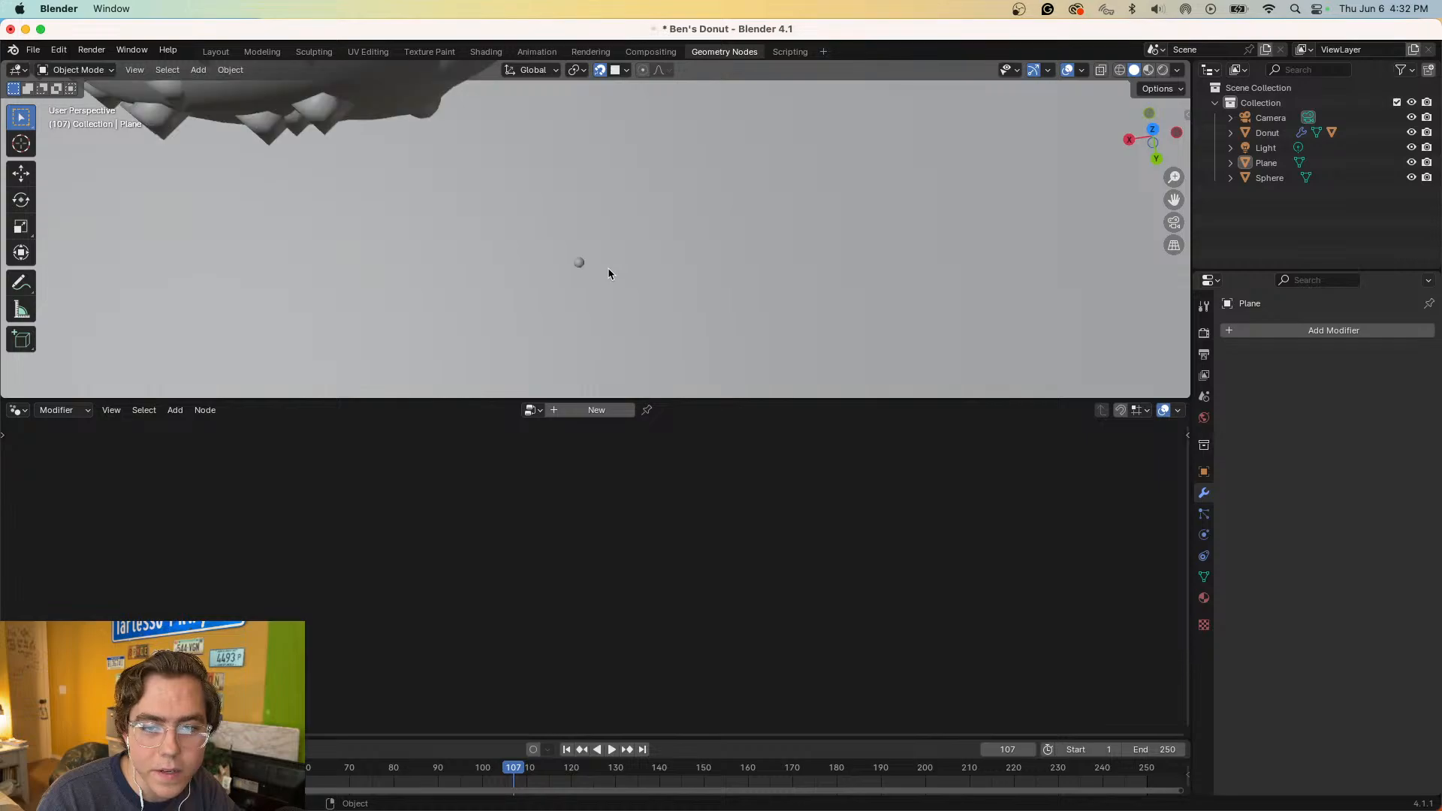
scroll(585, 267, "up", 4)
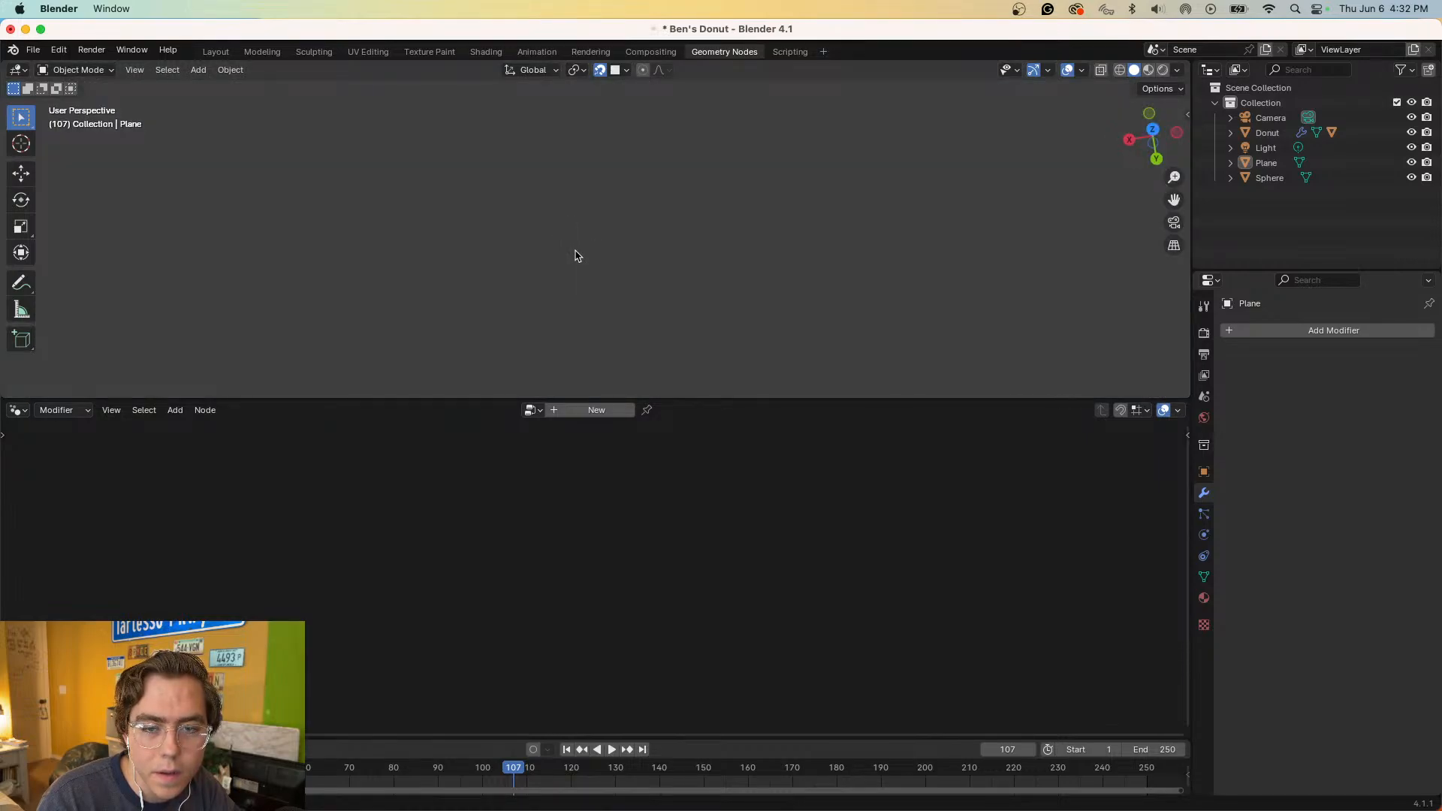
- Select the small sphere on the plane beside the donut
scroll(576, 256, "down", 3)
scroll(577, 255, "down", 2)
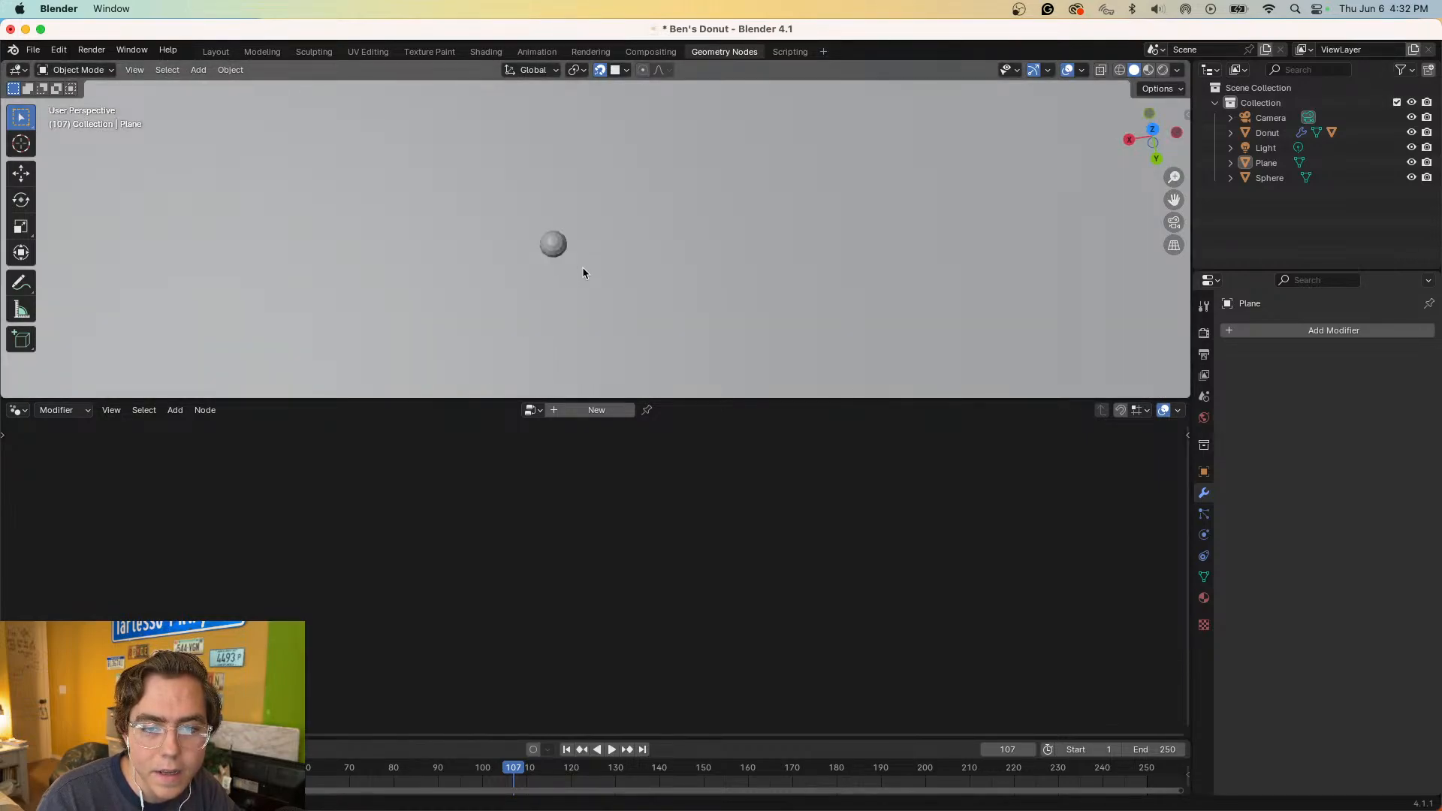
scroll(583, 268, "down", 1)
scroll(602, 264, "down", 3)
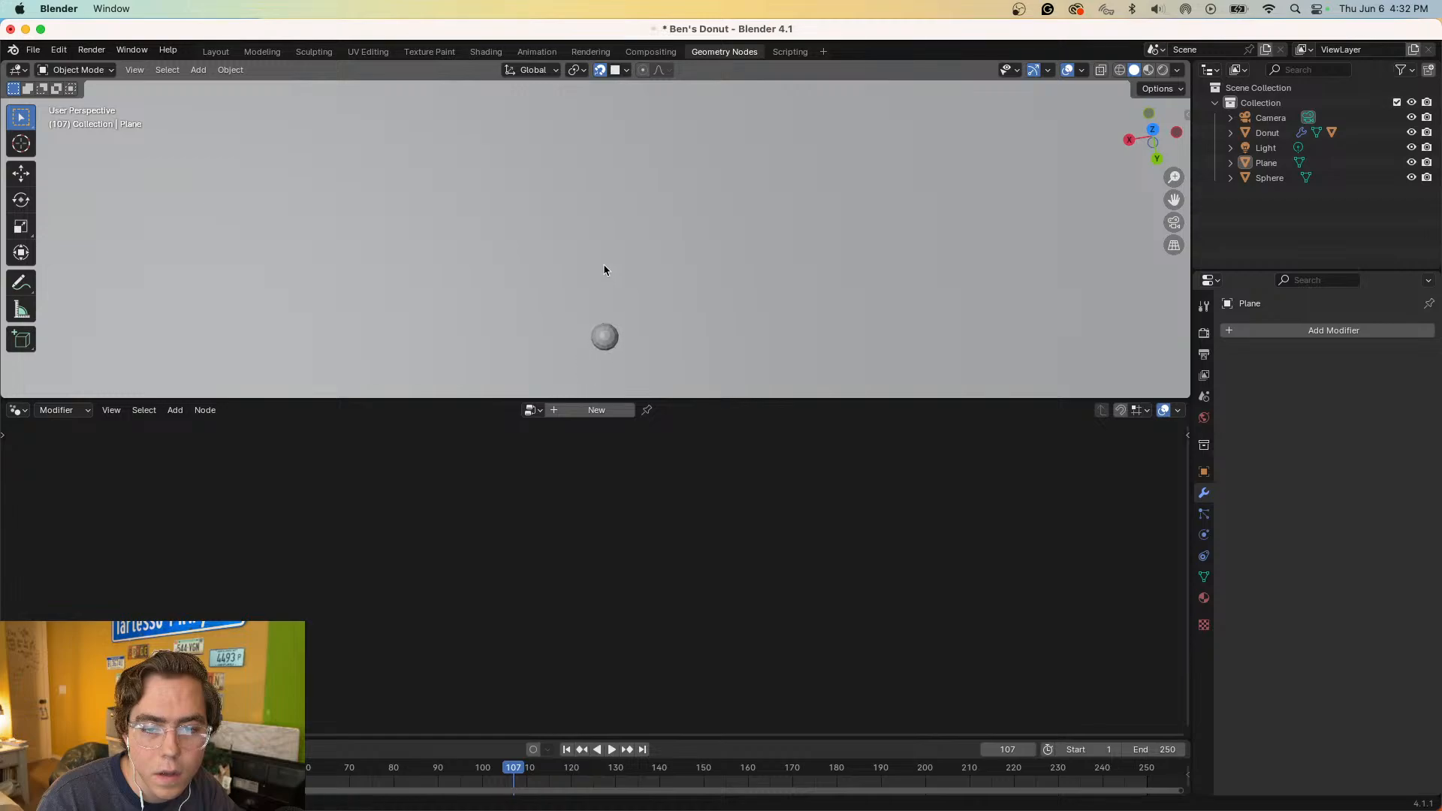
left_click(589, 229)
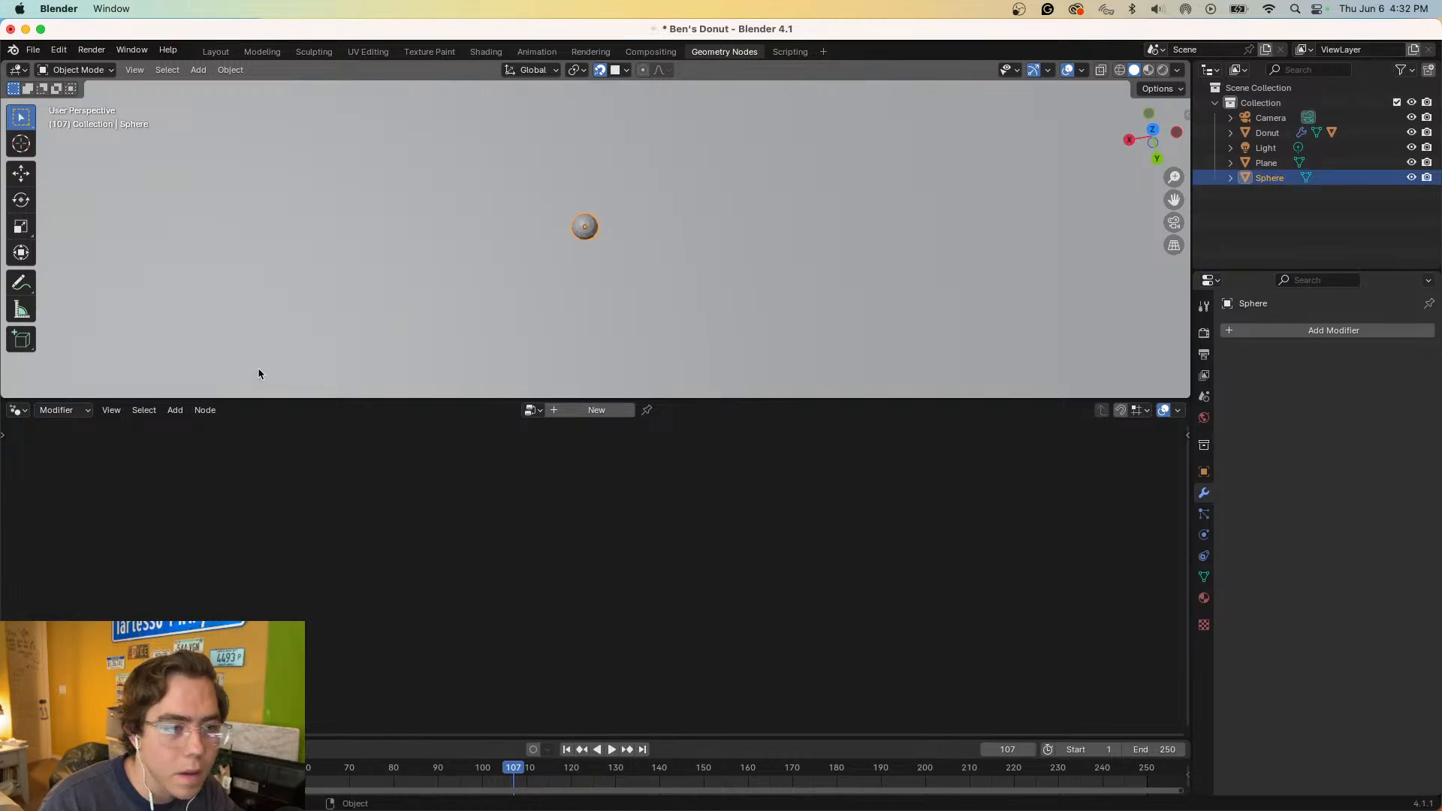
- View the donut, the selected sphere and the surrounding plane together from farther away and a lower angle
scroll(306, 328, "down", 6)
middle_click_drag(373, 291, 614, 274)
middle_click_drag(669, 171, 660, 280, "shift")
middle_click_drag(640, 213, 636, 306, "shift")
scroll(636, 306, "up", 5)
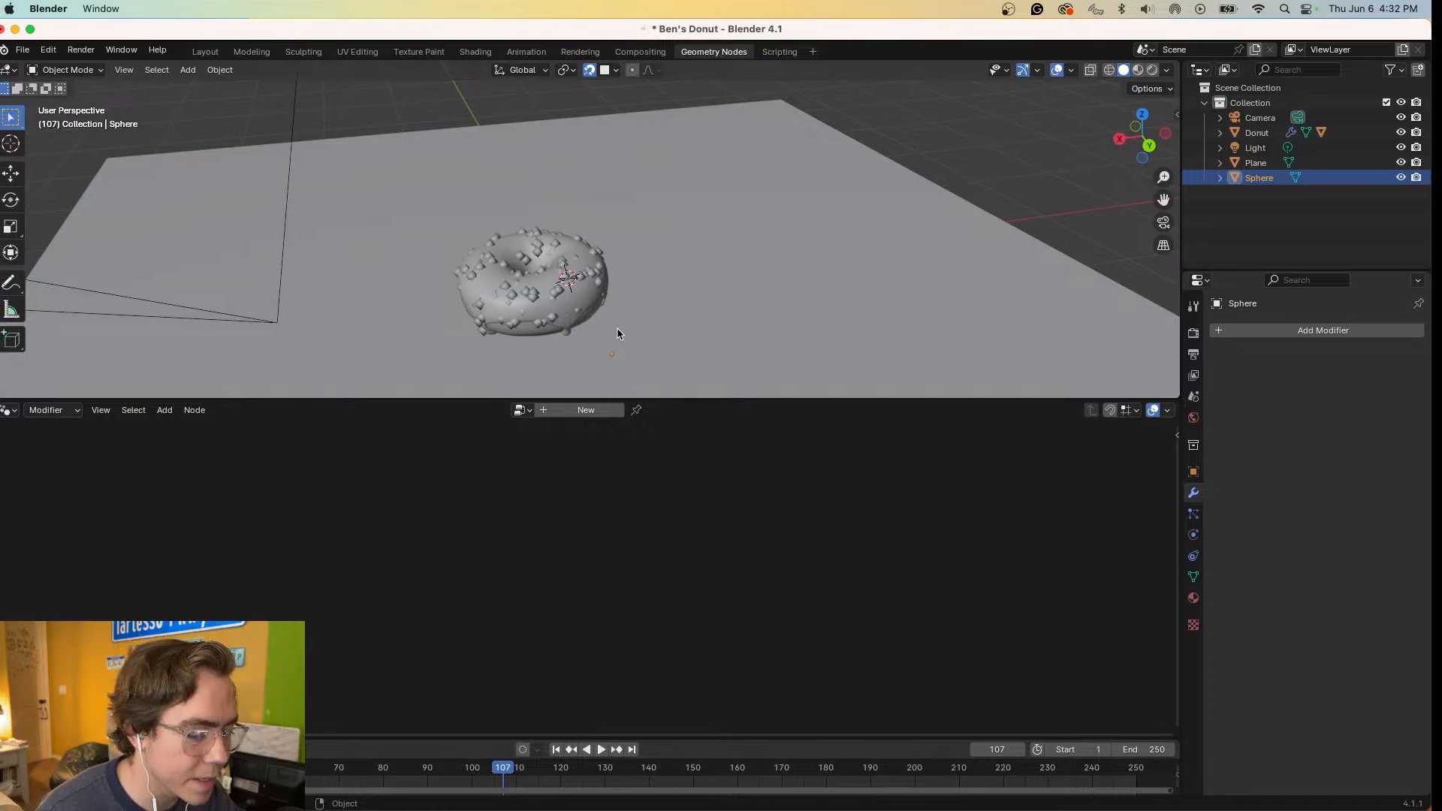
left_click(1176, 224)
middle_click_drag(1028, 293, 982, 291)
- Switch to the tutorial video, replay the part on referencing the sprinkle with Object Info and Instance on Points, and return to Blender
key("ctrl+Right")
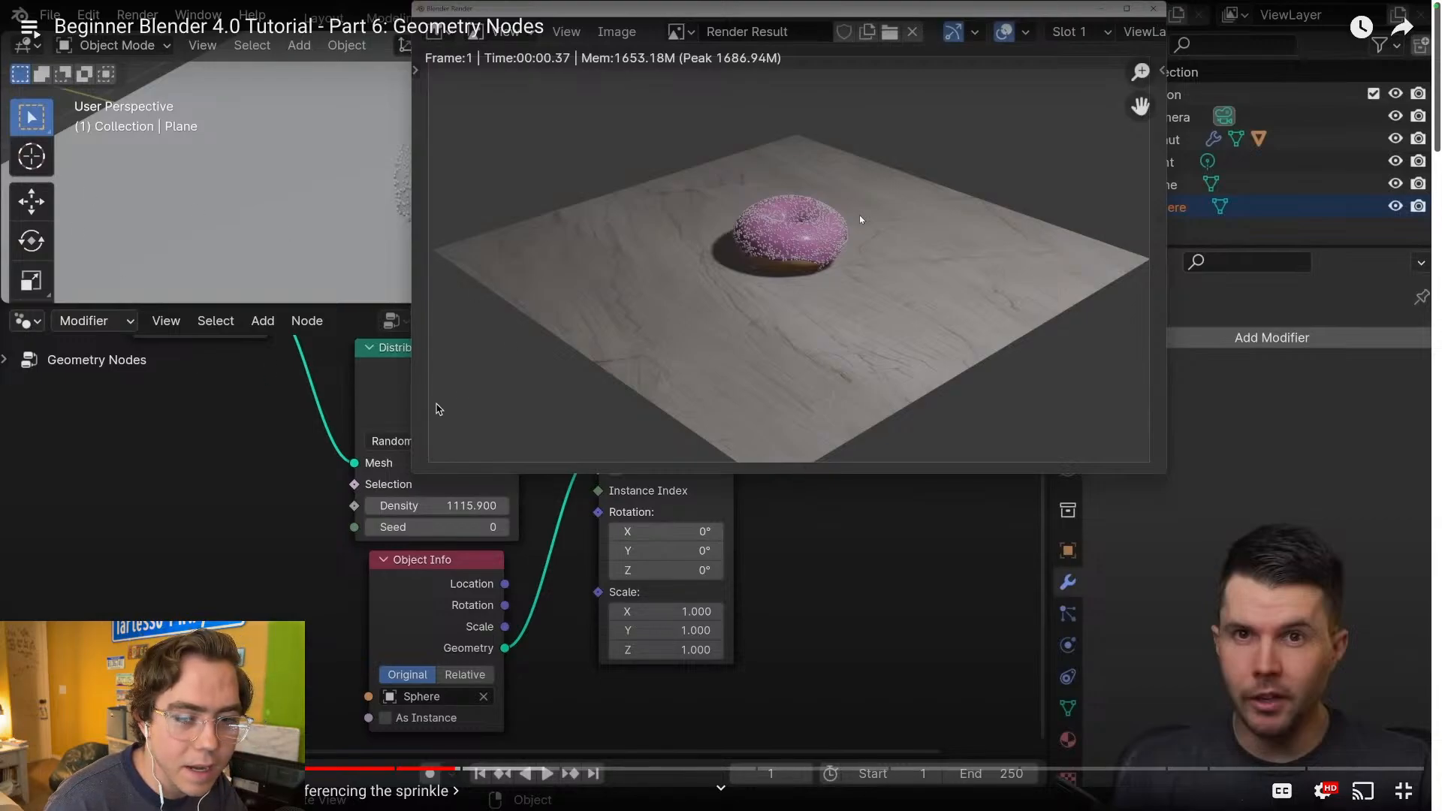
key("Left")
key("Left")
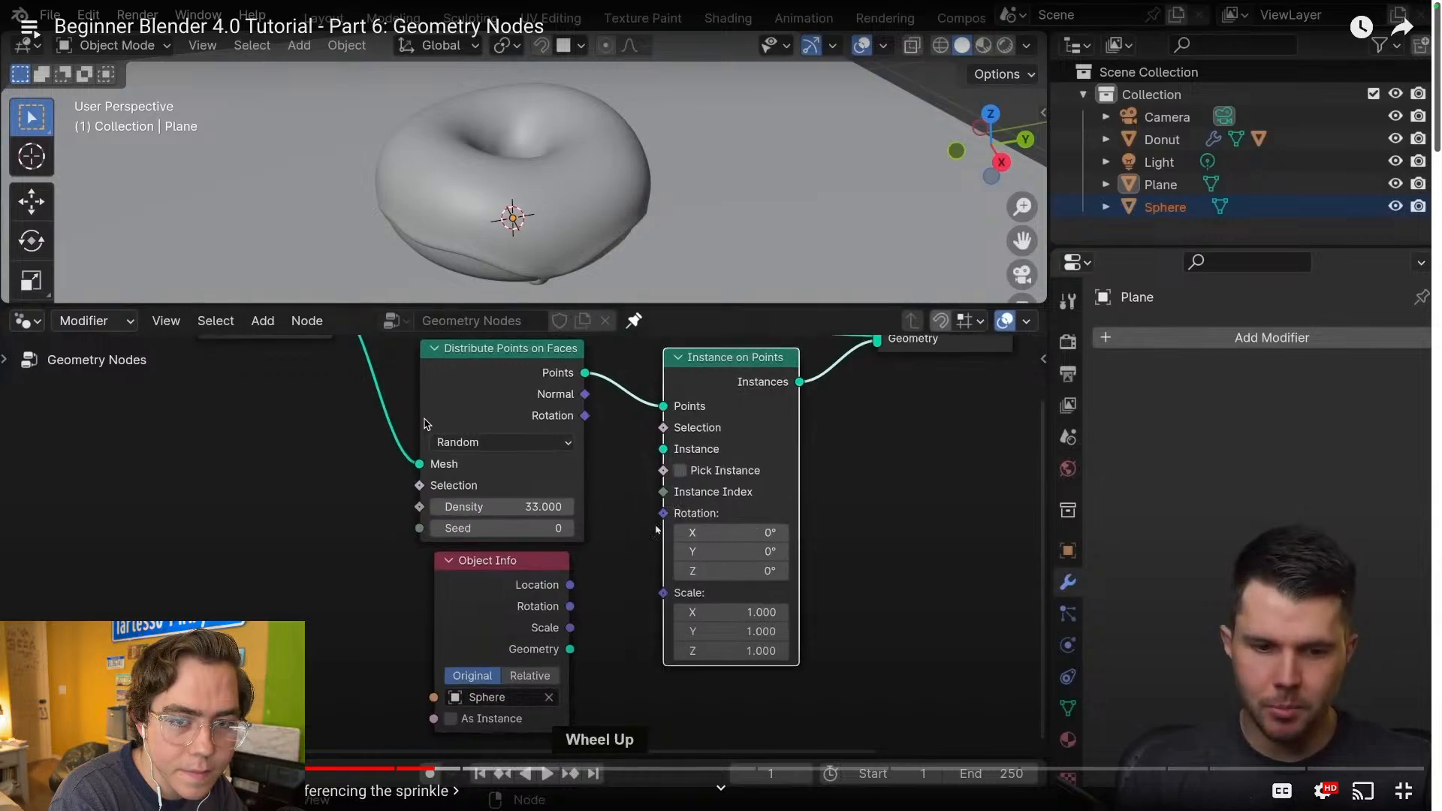
key("Right")
key("Left")
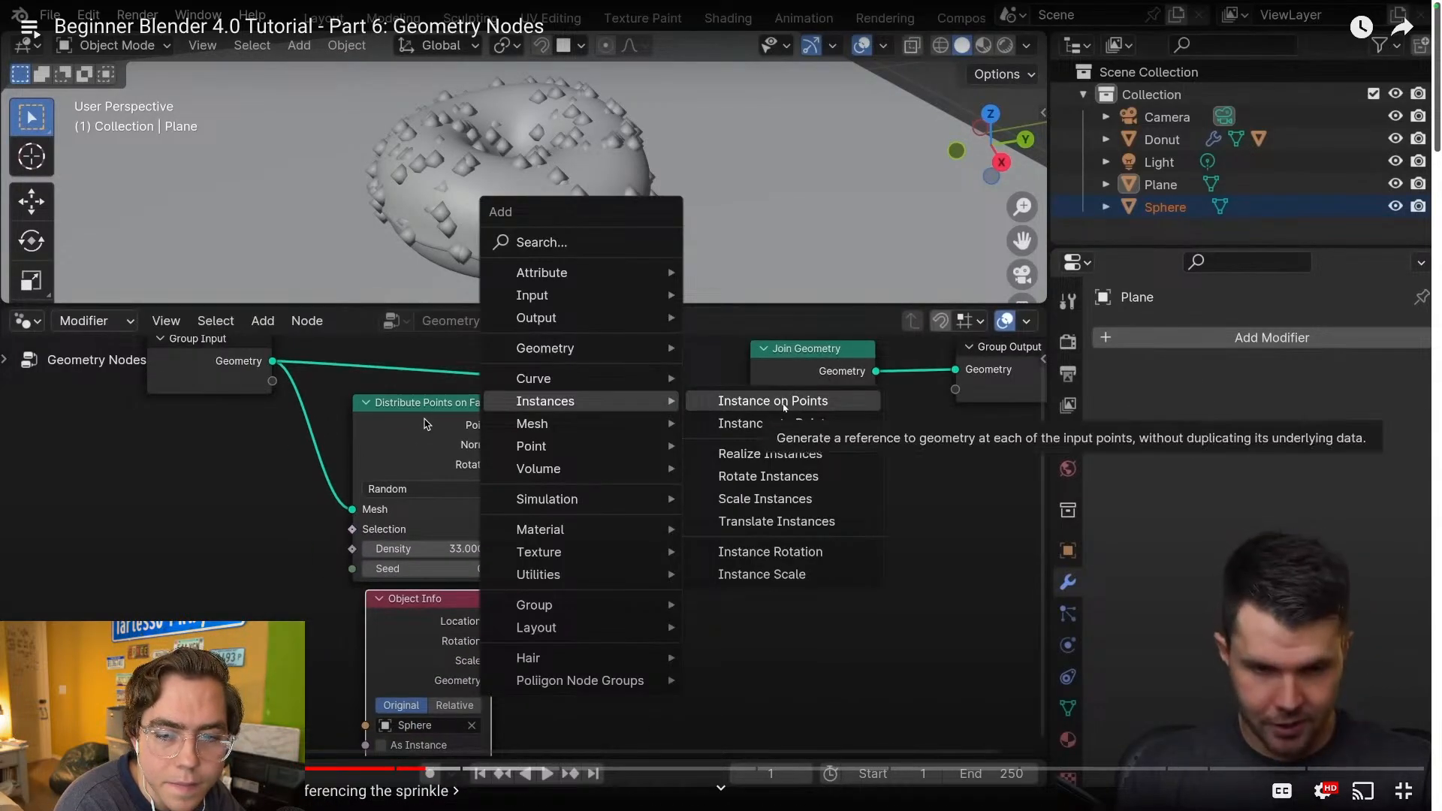
key("Left")
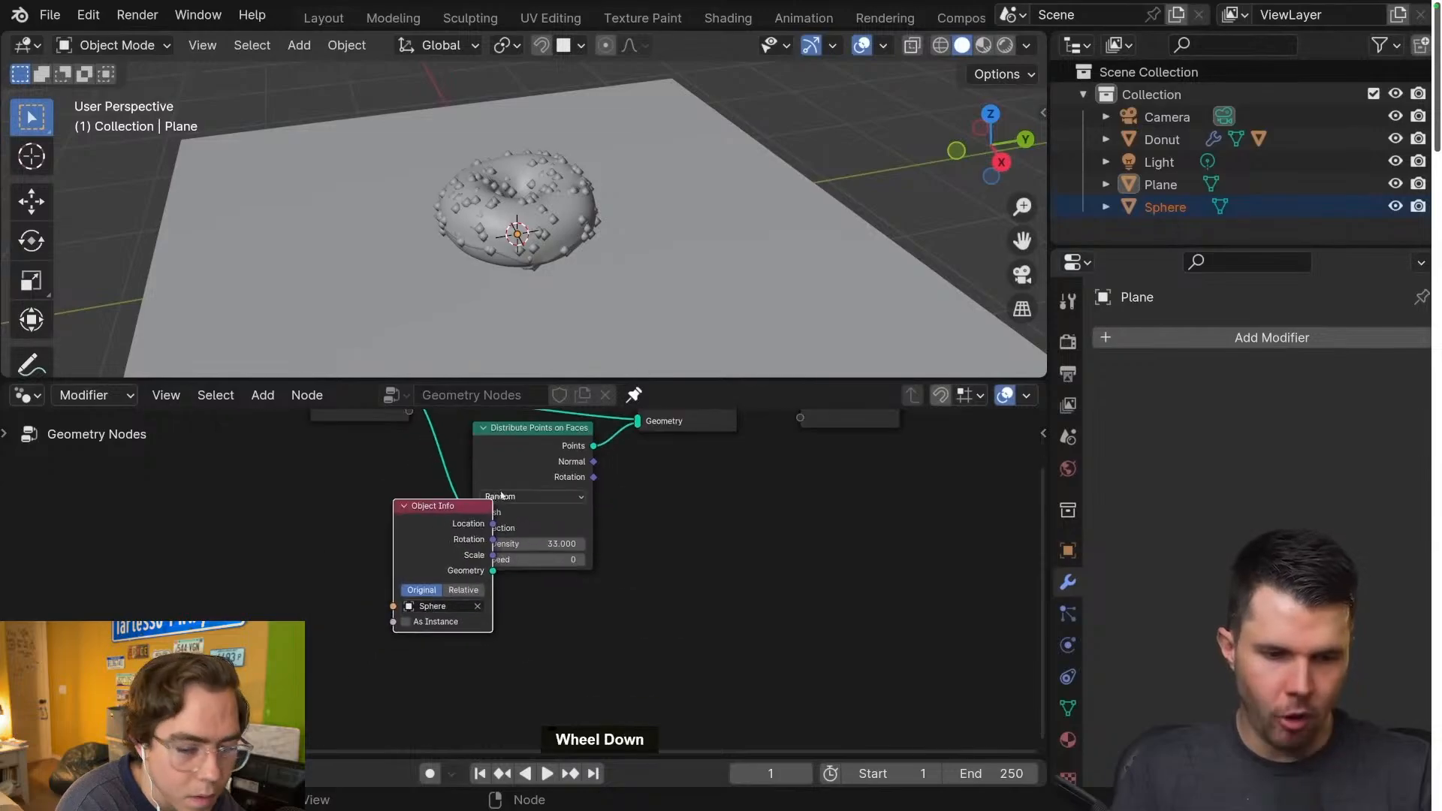
left_click(425, 425)
key("ctrl+Left")
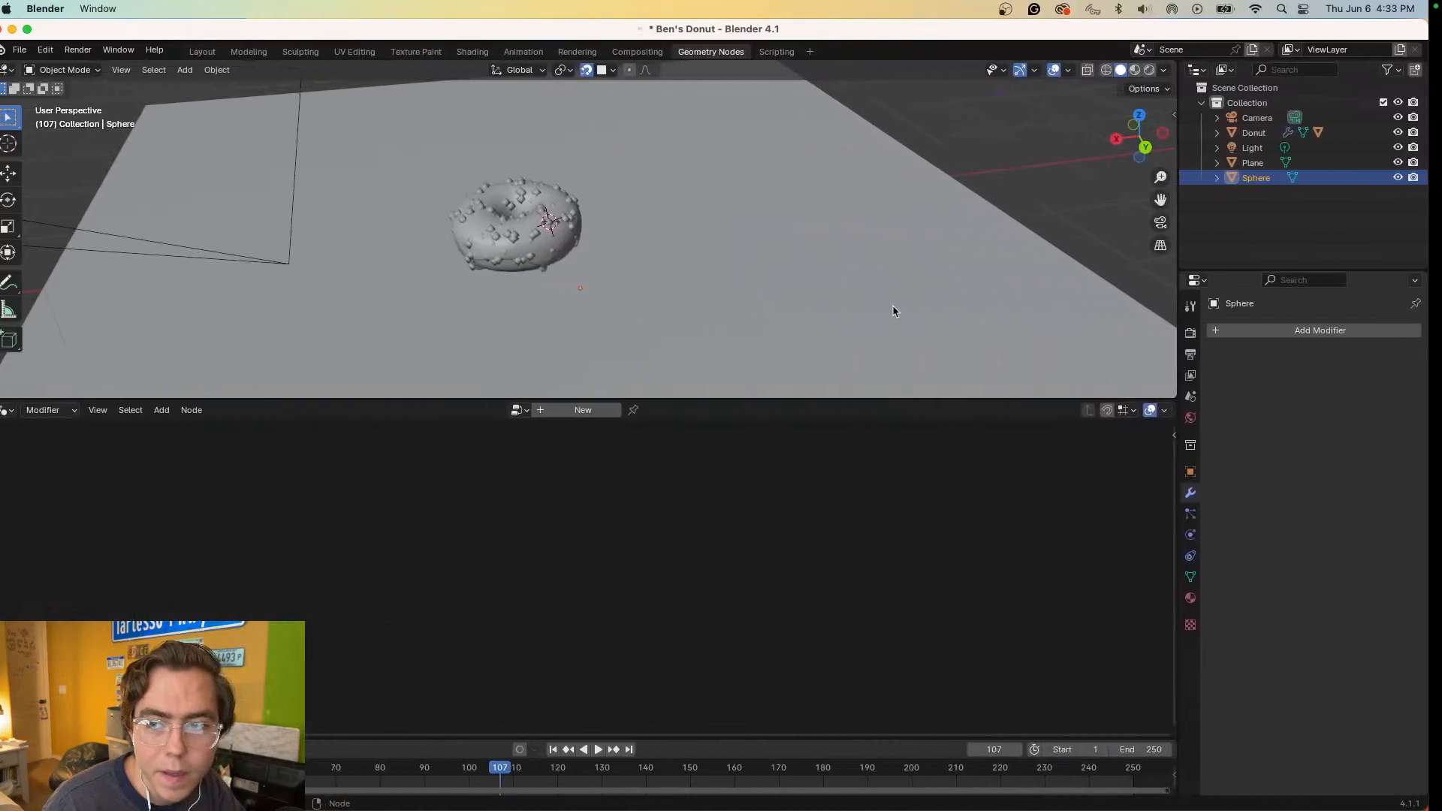
- Select the icing and bring the Sphere object into its node tree as an Object Info node
left_click(530, 235)
left_click_drag(1269, 178, 551, 543)
left_click_drag(334, 638, 332, 637)
middle_click_drag(469, 624, 451, 525)
left_click_drag(374, 542, 441, 579)
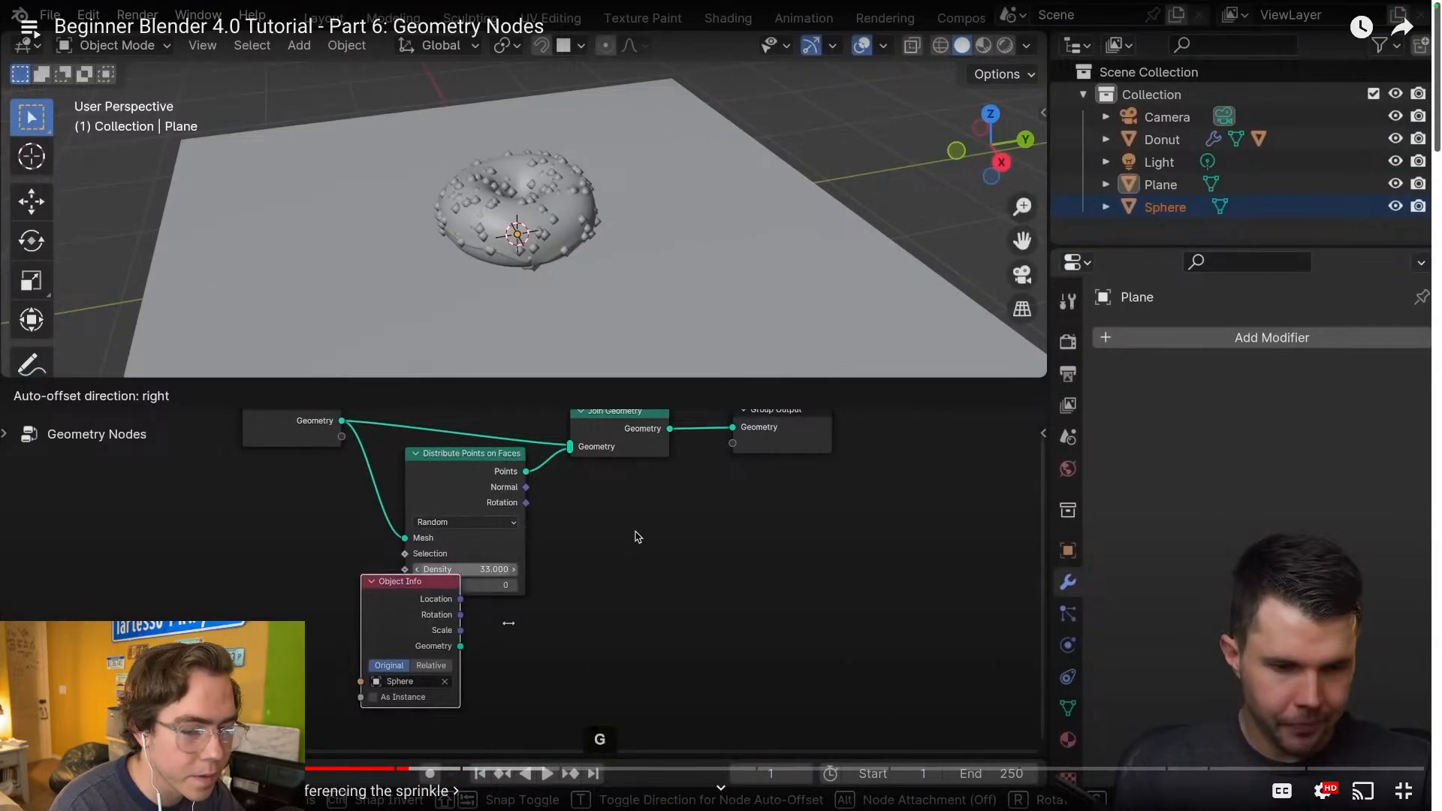
- Following the tutorial, spread out the Join Geometry, Group Output and Object Info nodes to make room for another node
left_click(638, 536)
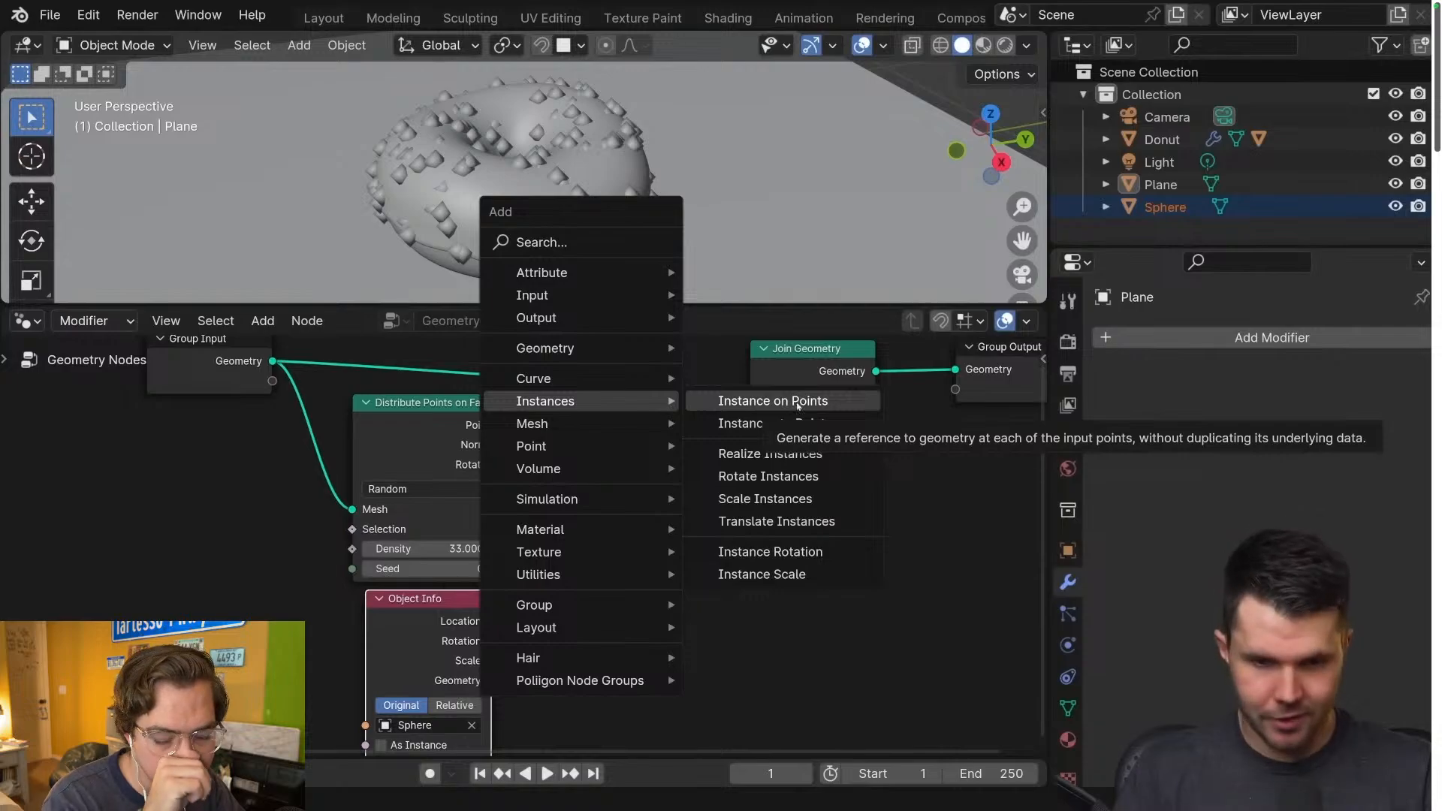
key("ctrl+Left")
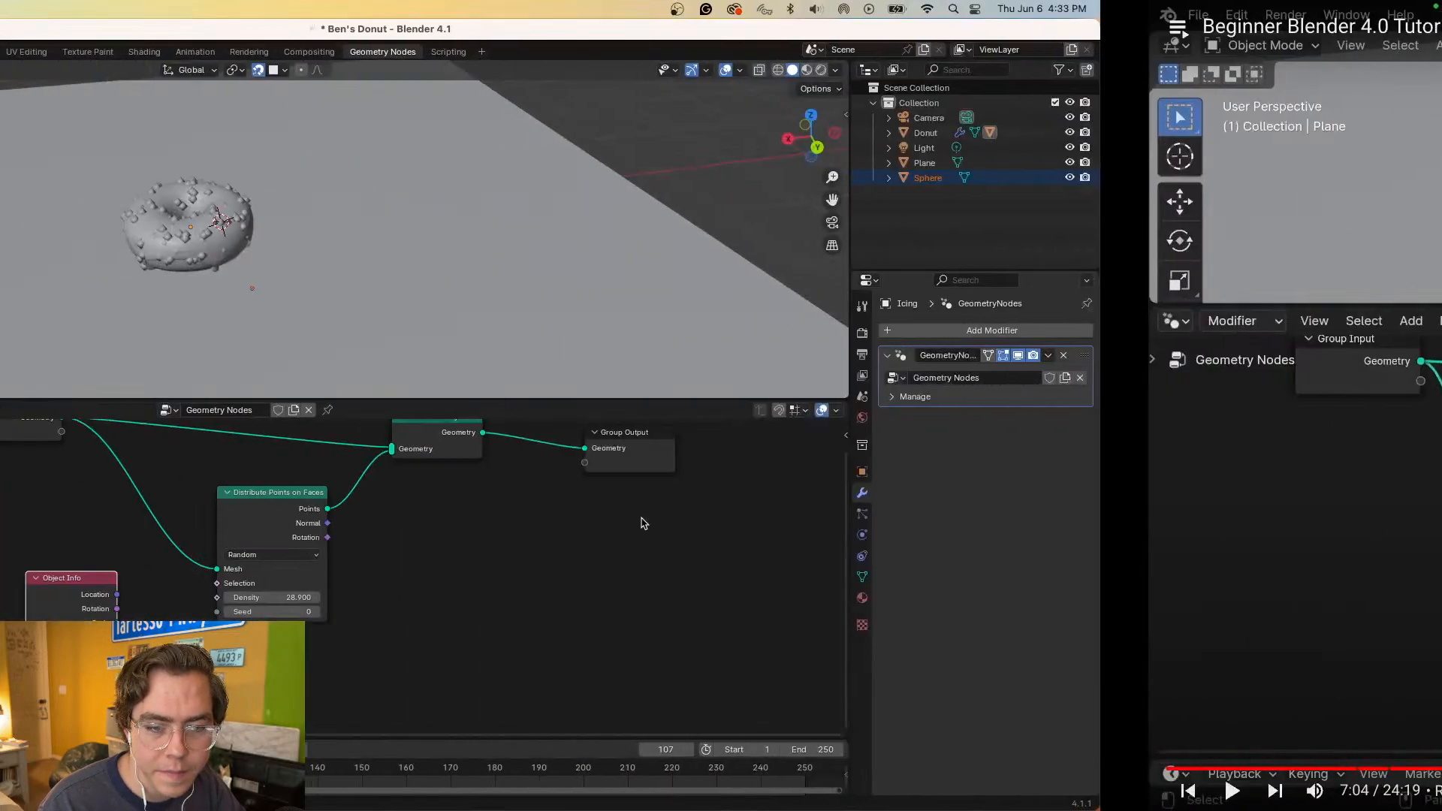
left_click_drag(1137, 595, 1041, 429)
scroll(930, 592, "down", 2)
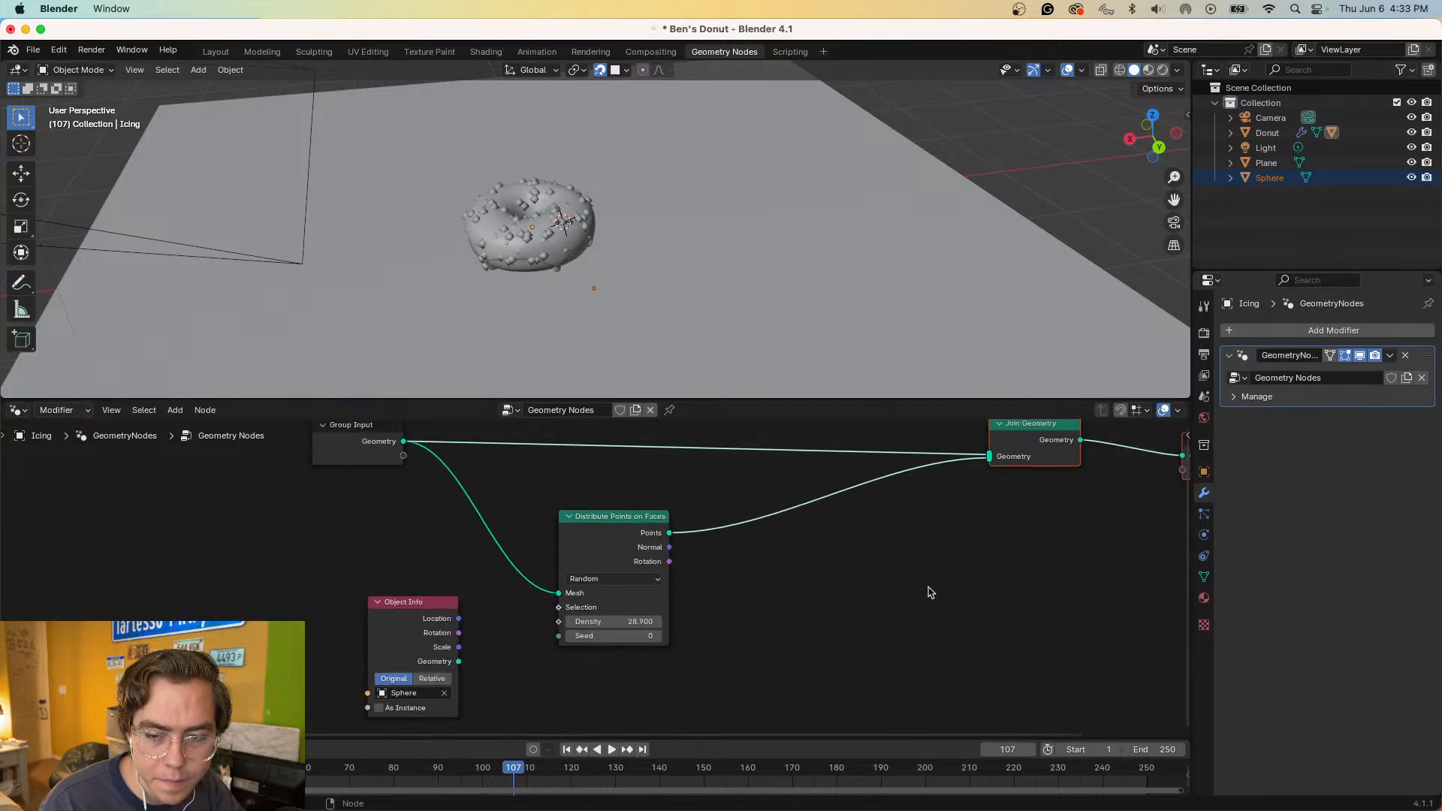
left_click_drag(490, 598, 778, 602)
- Add an Instance on Points node beside the Object Info node
key("shift+a")
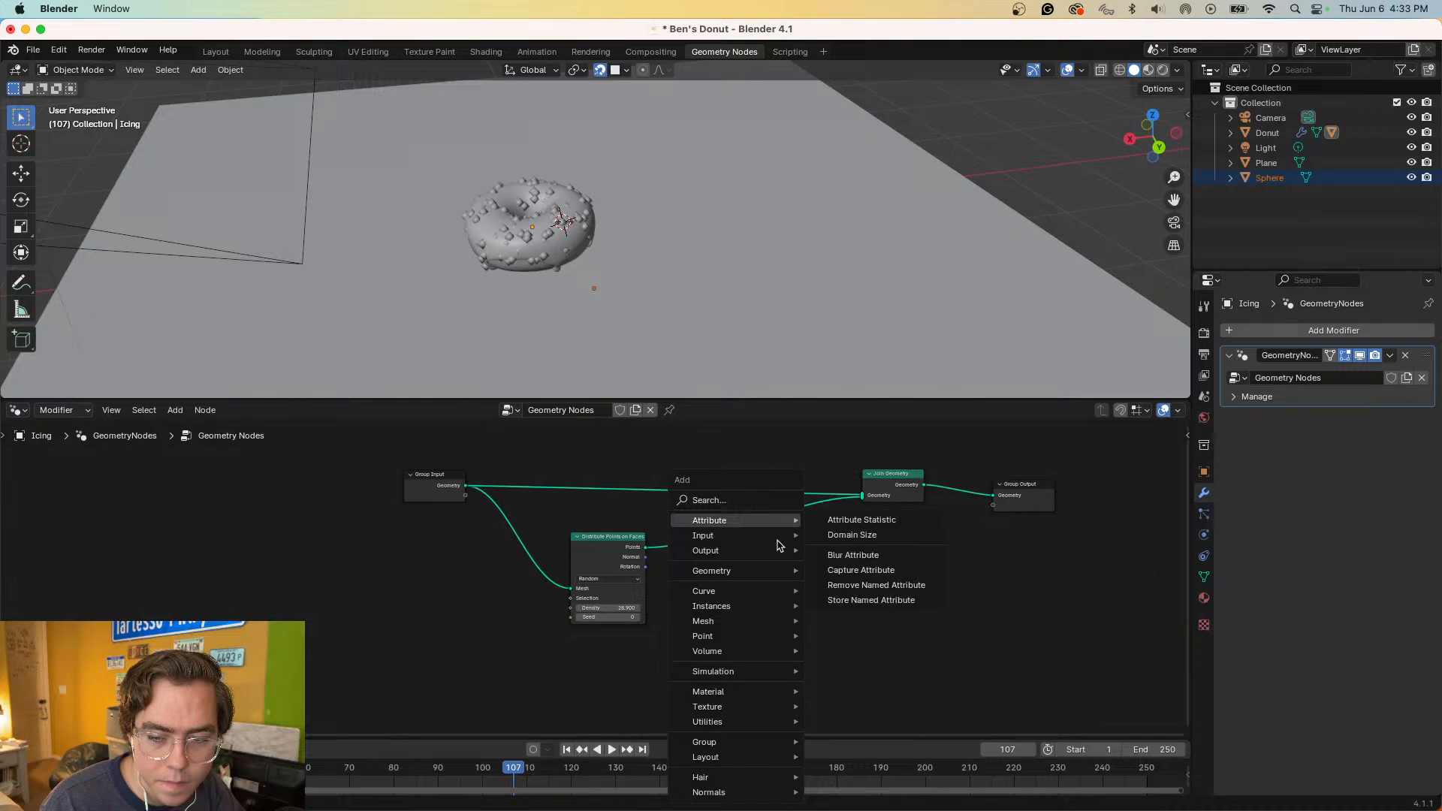
mouse_move(761, 548)
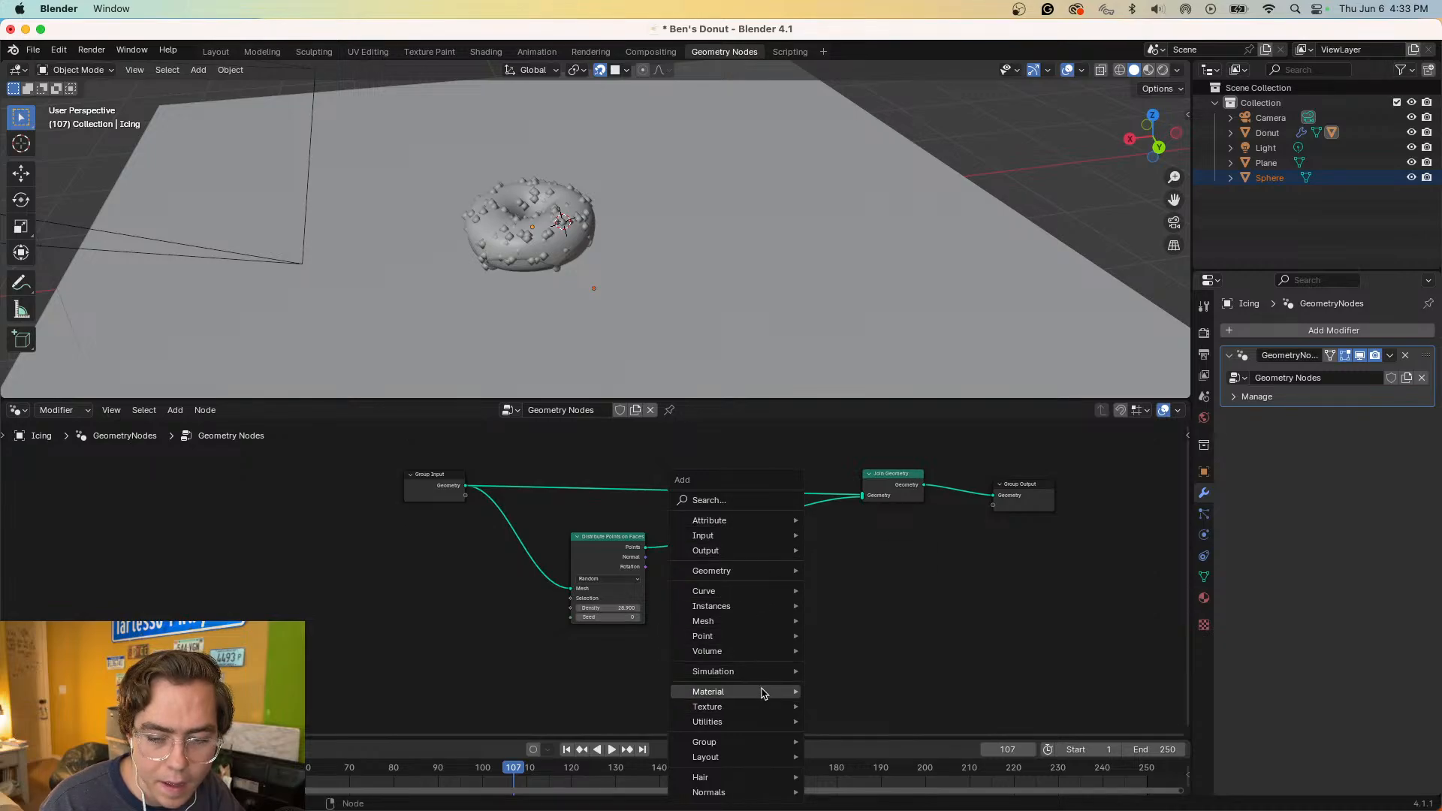
left_click(818, 606)
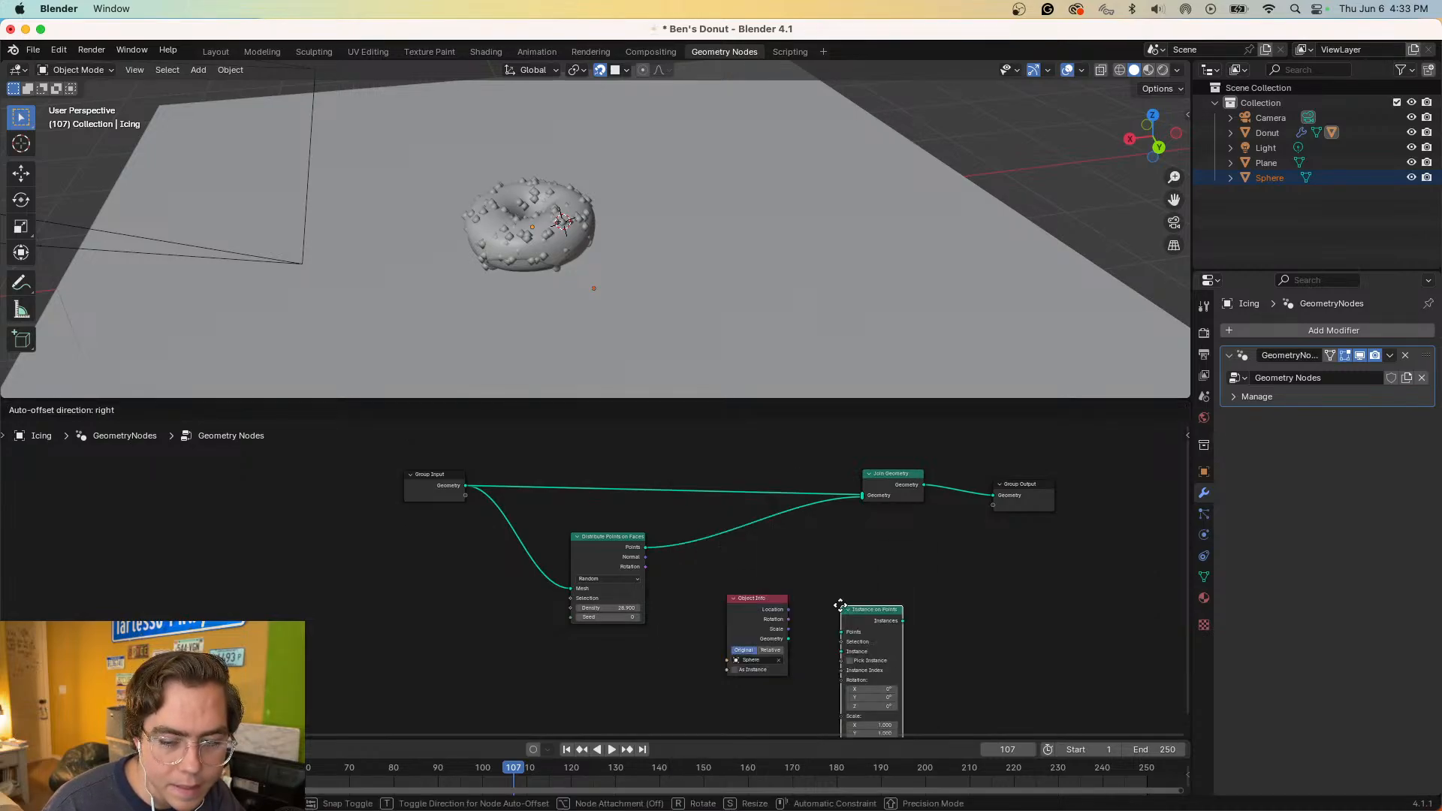
left_click(820, 553)
- Insert Instance on Points into the link between Distribute Points on Faces and Join Geometry, keeping Object Info clear of it
key("super+Tab")
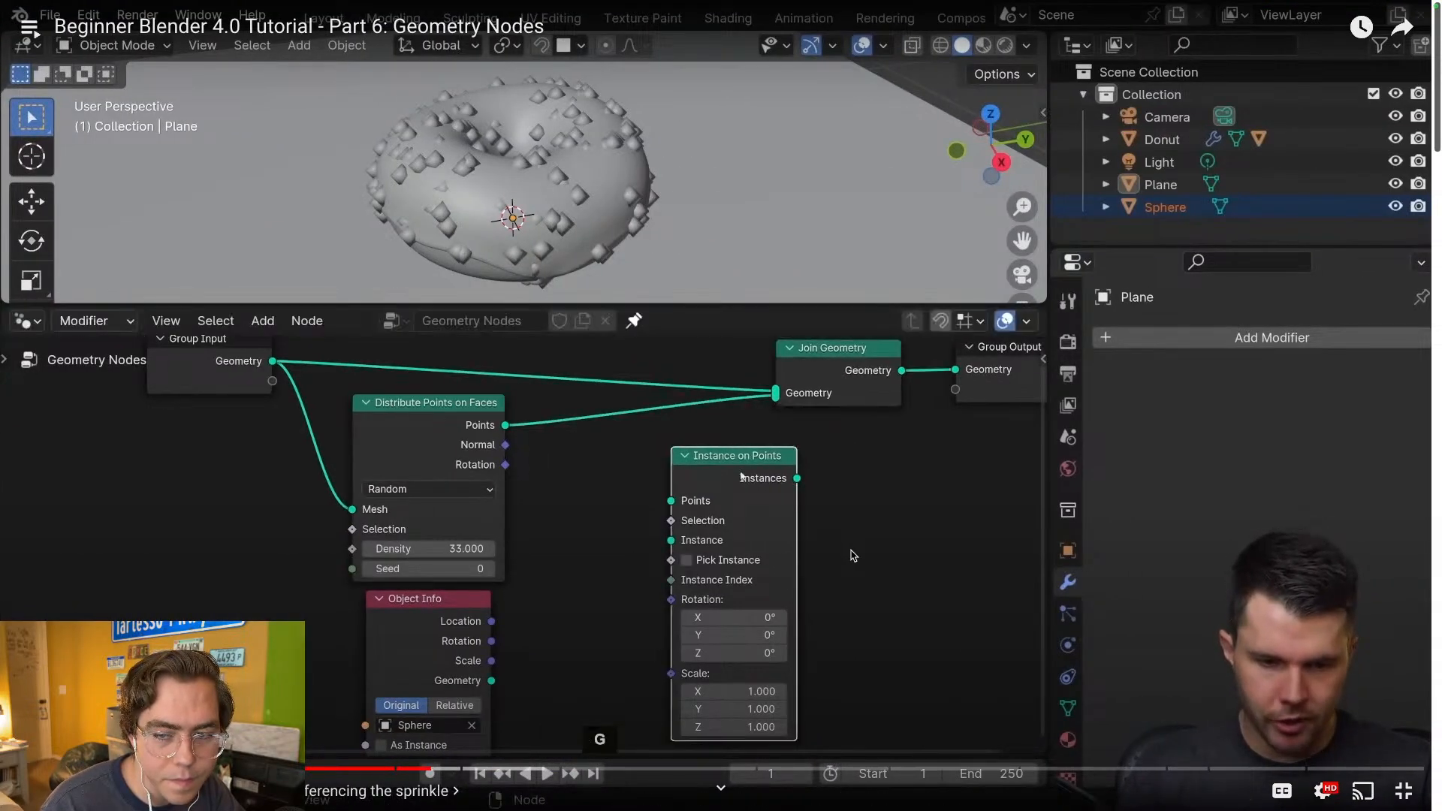
key("ctrl+Left")
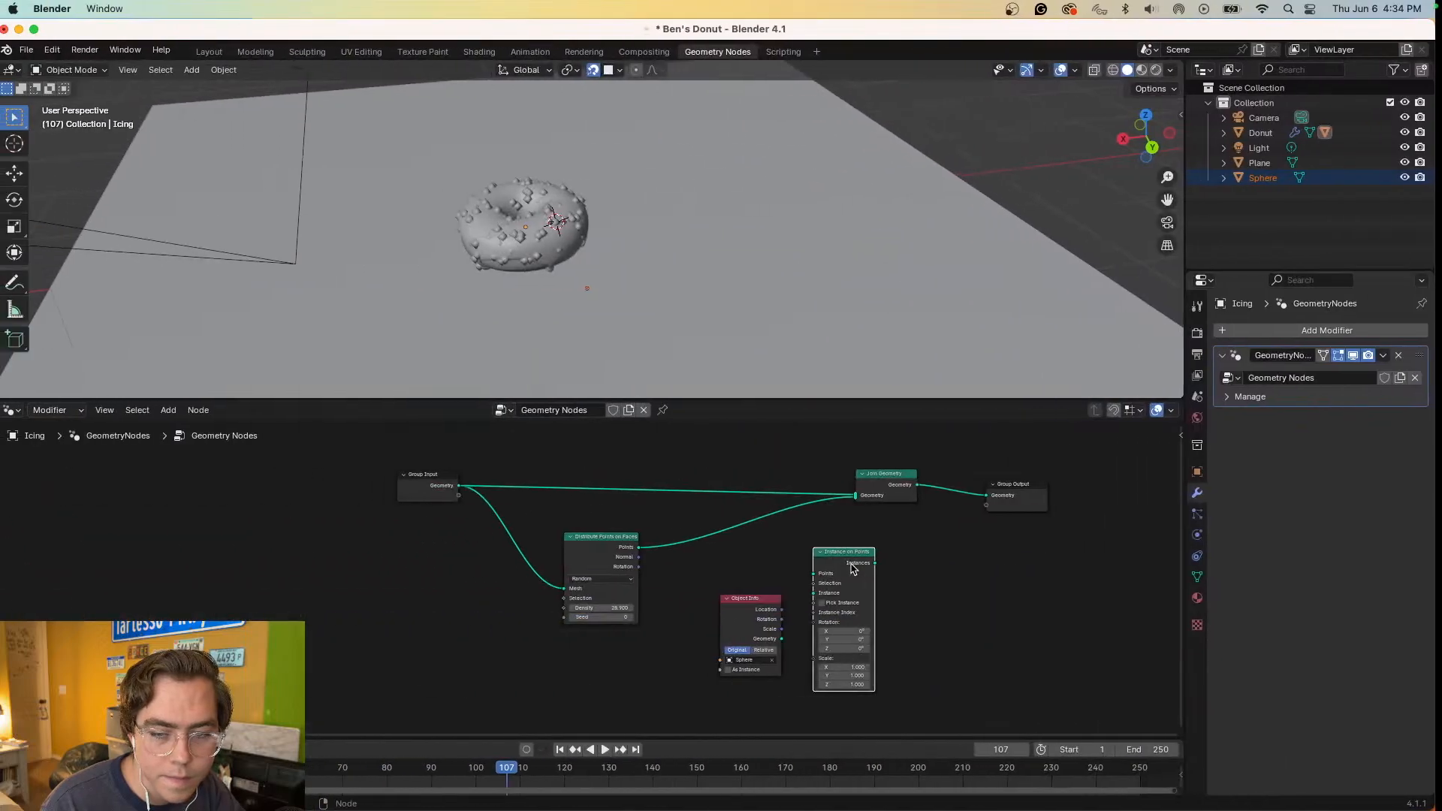
left_click_drag(768, 601, 726, 618)
left_click_drag(843, 553, 744, 517)
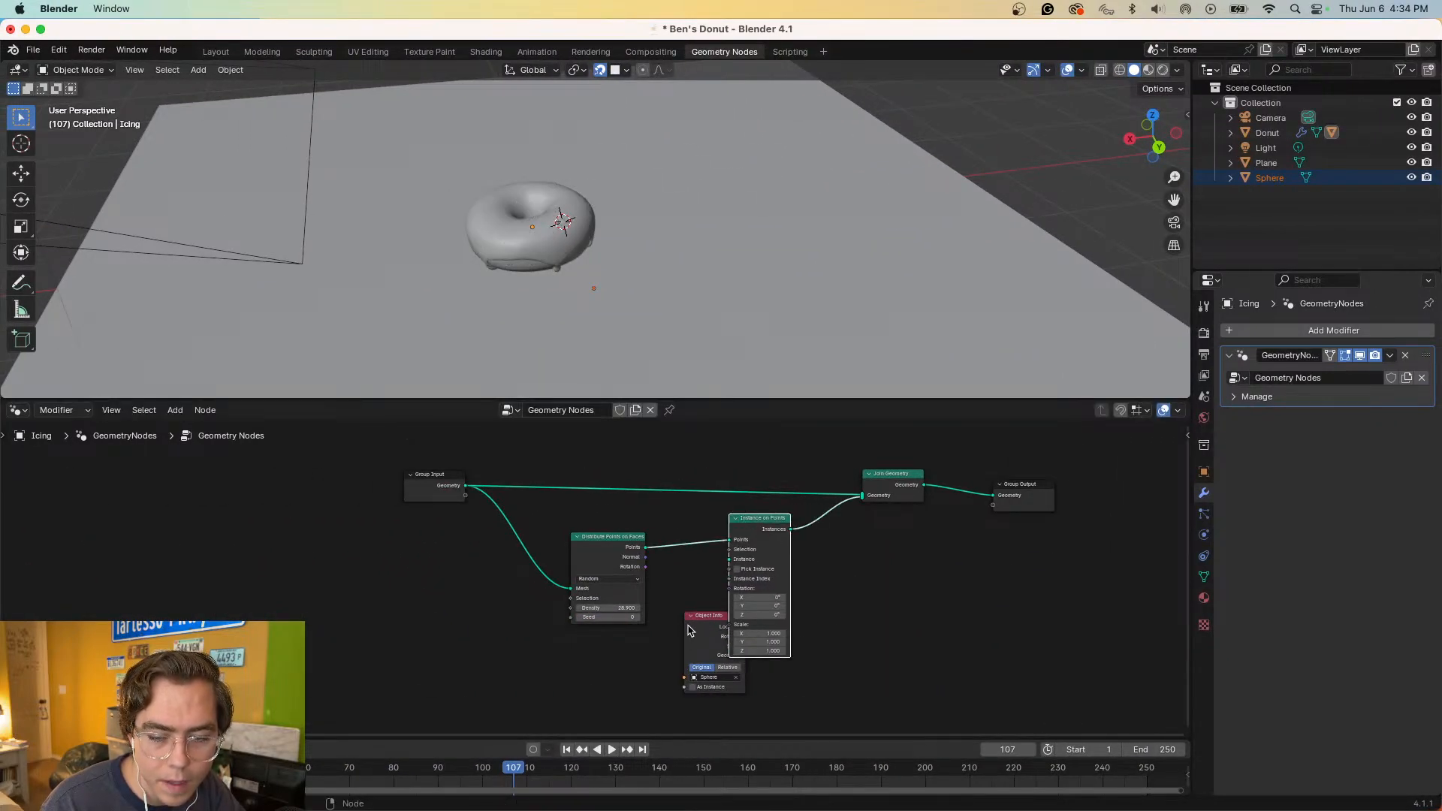
left_click_drag(695, 620, 663, 628)
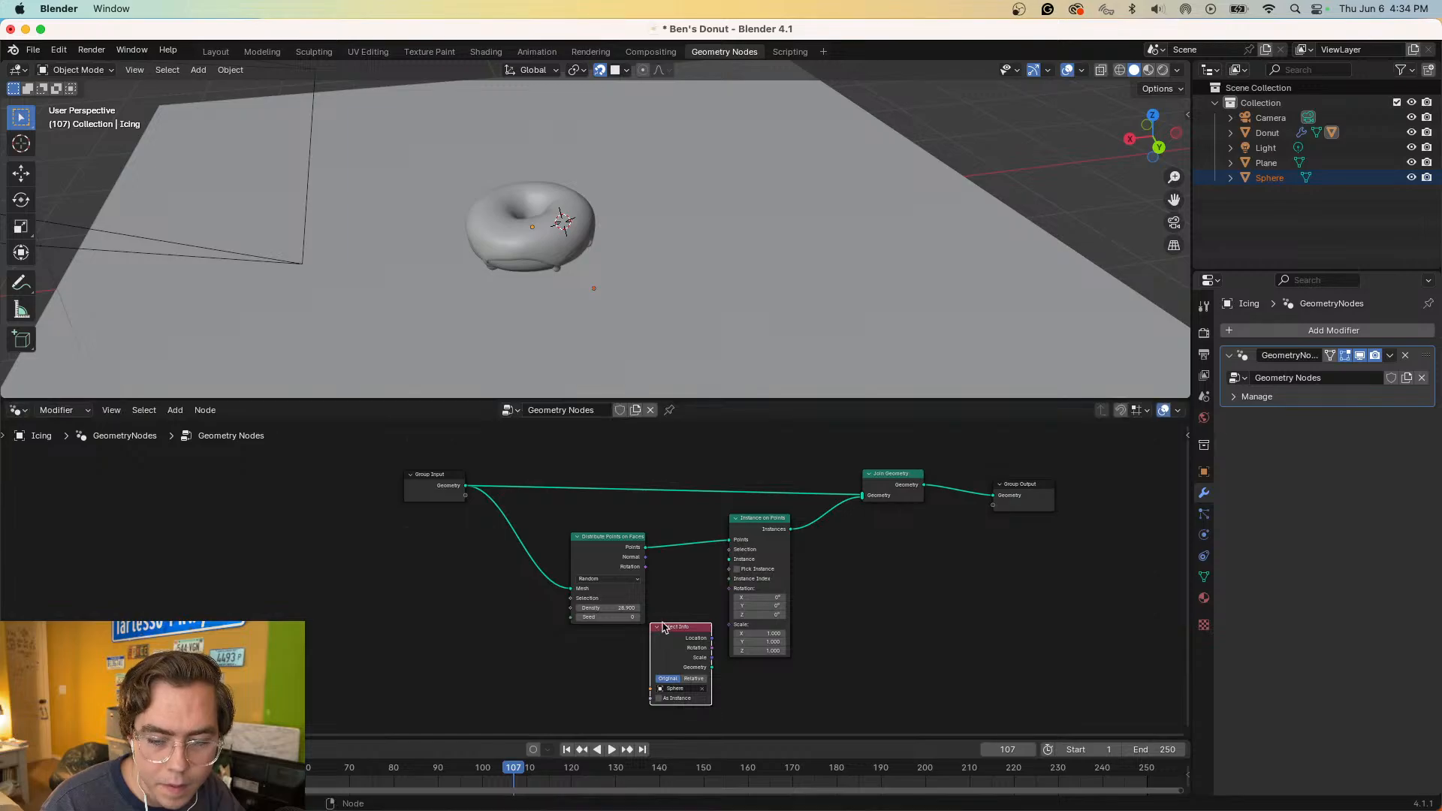
- Connect the Object Info node's Geometry output to the Instance input of Instance on Points and inspect the icing up close
scroll(723, 638, "up", 3)
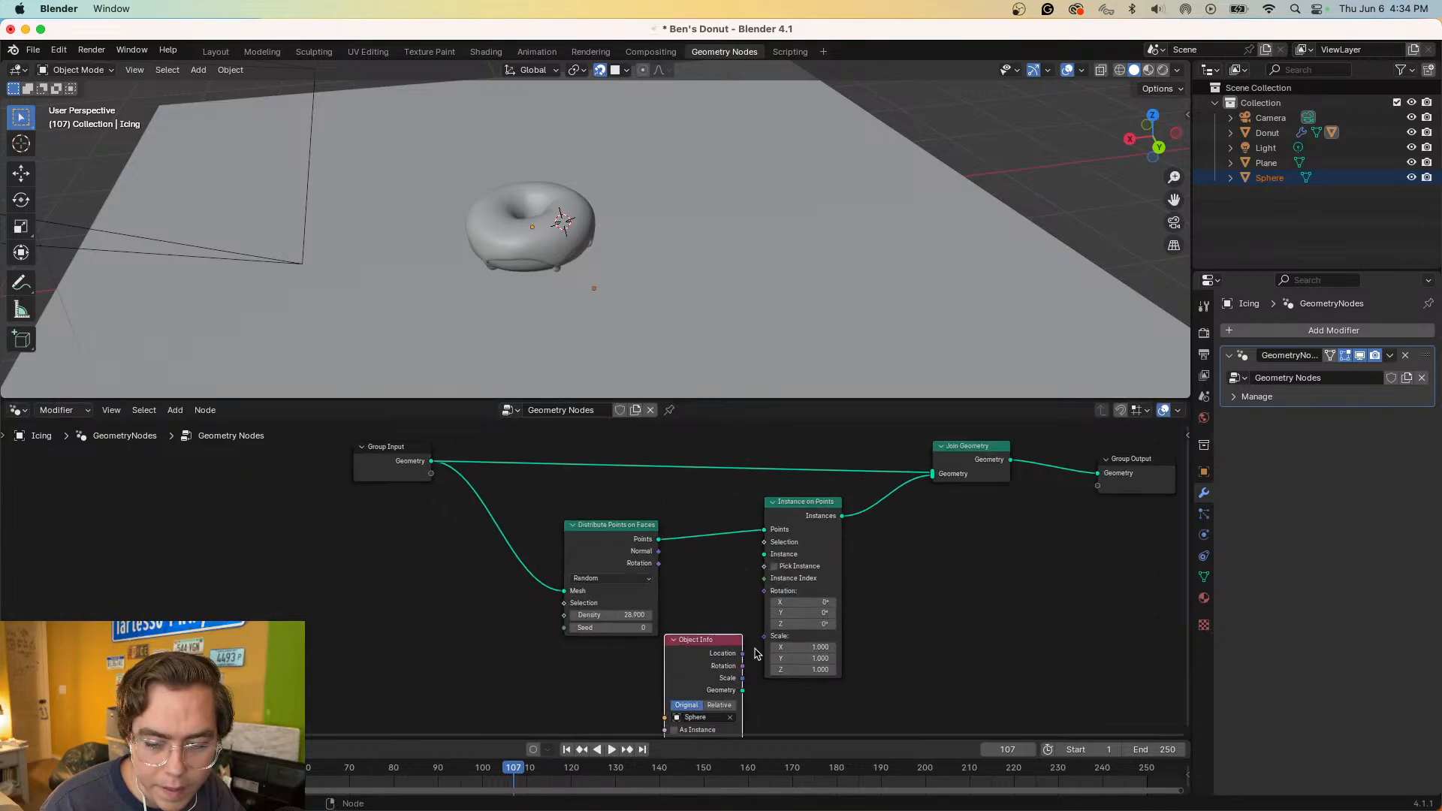
middle_click_drag(800, 590, 729, 565)
left_click_drag(692, 630, 670, 622)
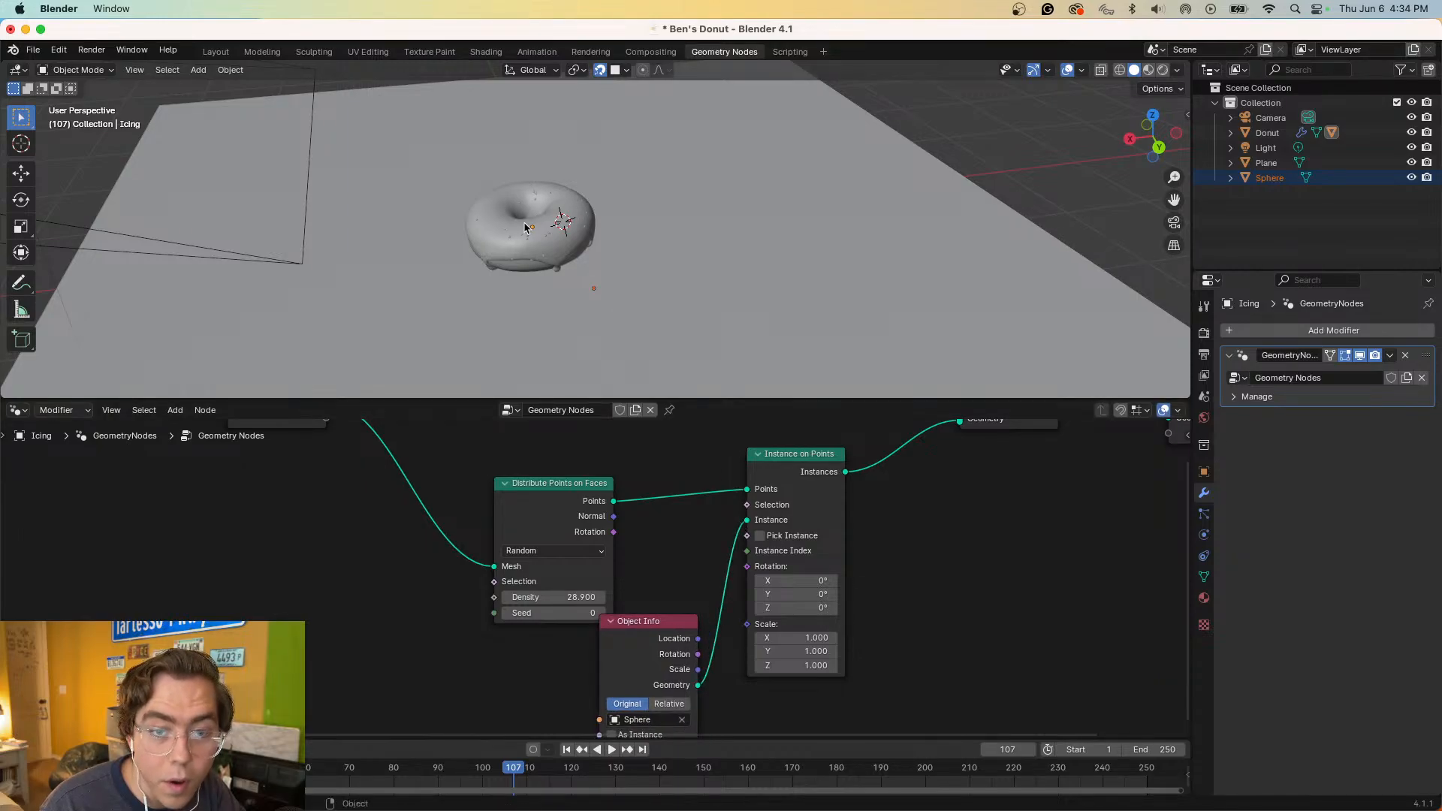
scroll(524, 229, "up", 5)
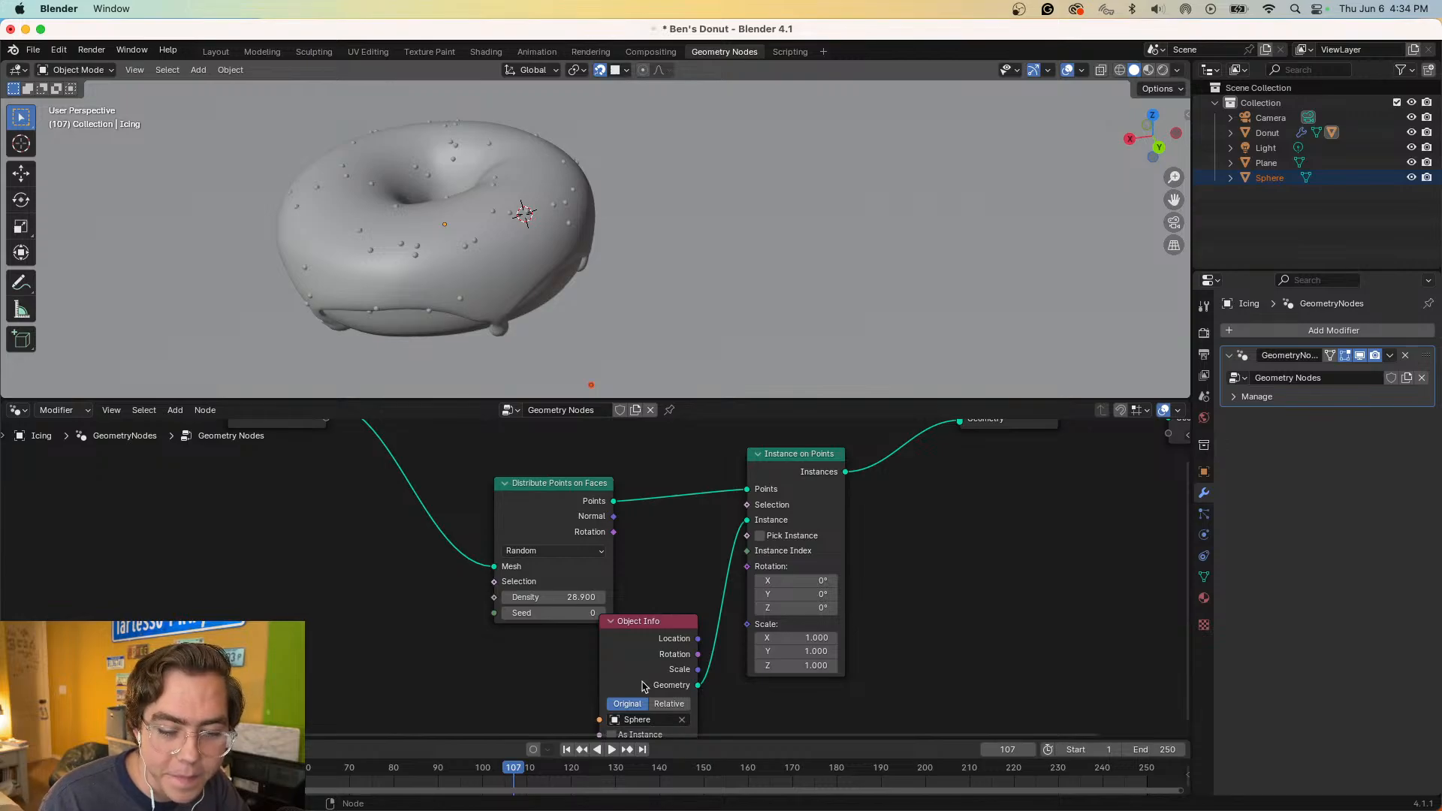
scroll(684, 633, "down", 2)
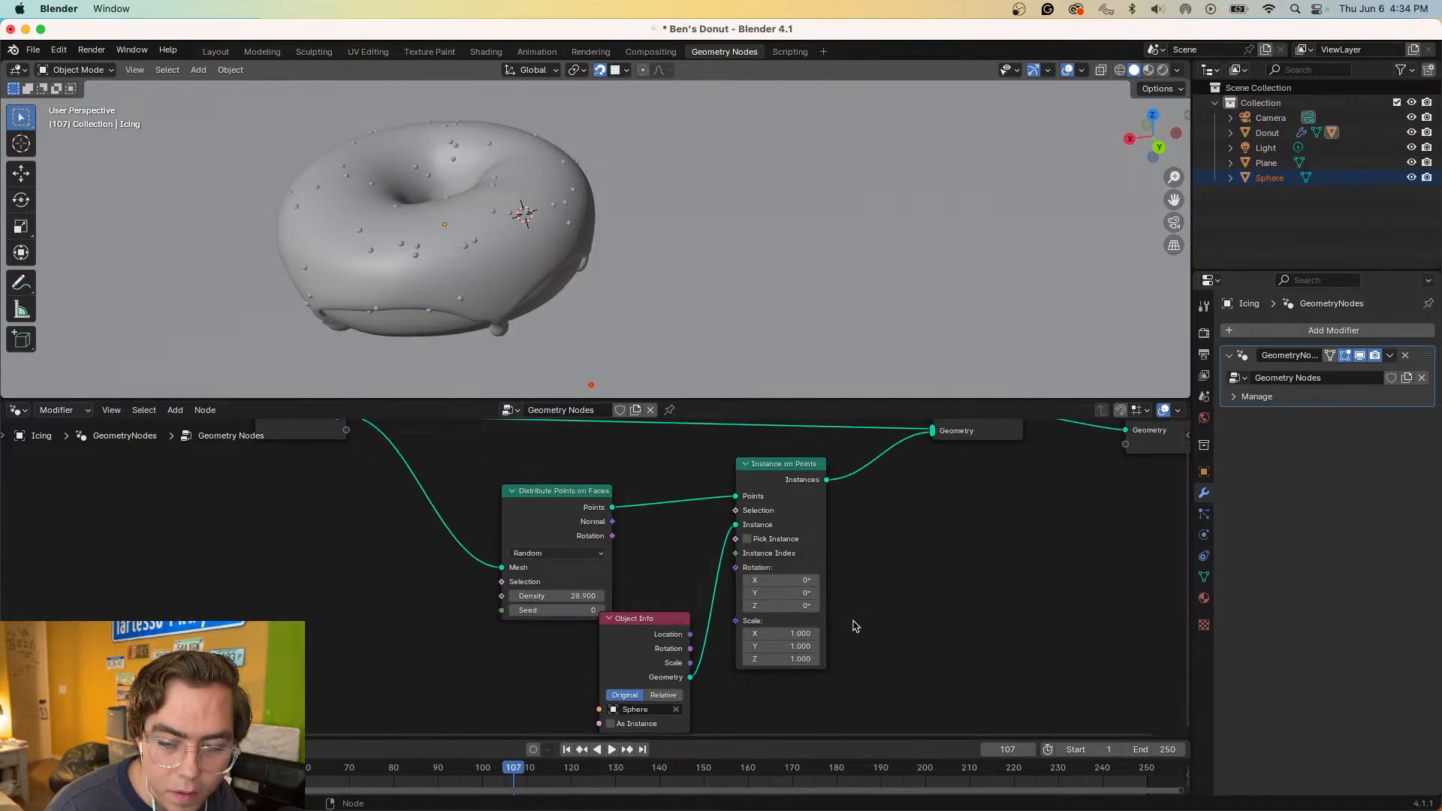
- Try stretching the instances with an X scale of 642.6 on Instance on Points, and undo the scale changes
left_click_drag(794, 634, 865, 634)
key("ctrl+z")
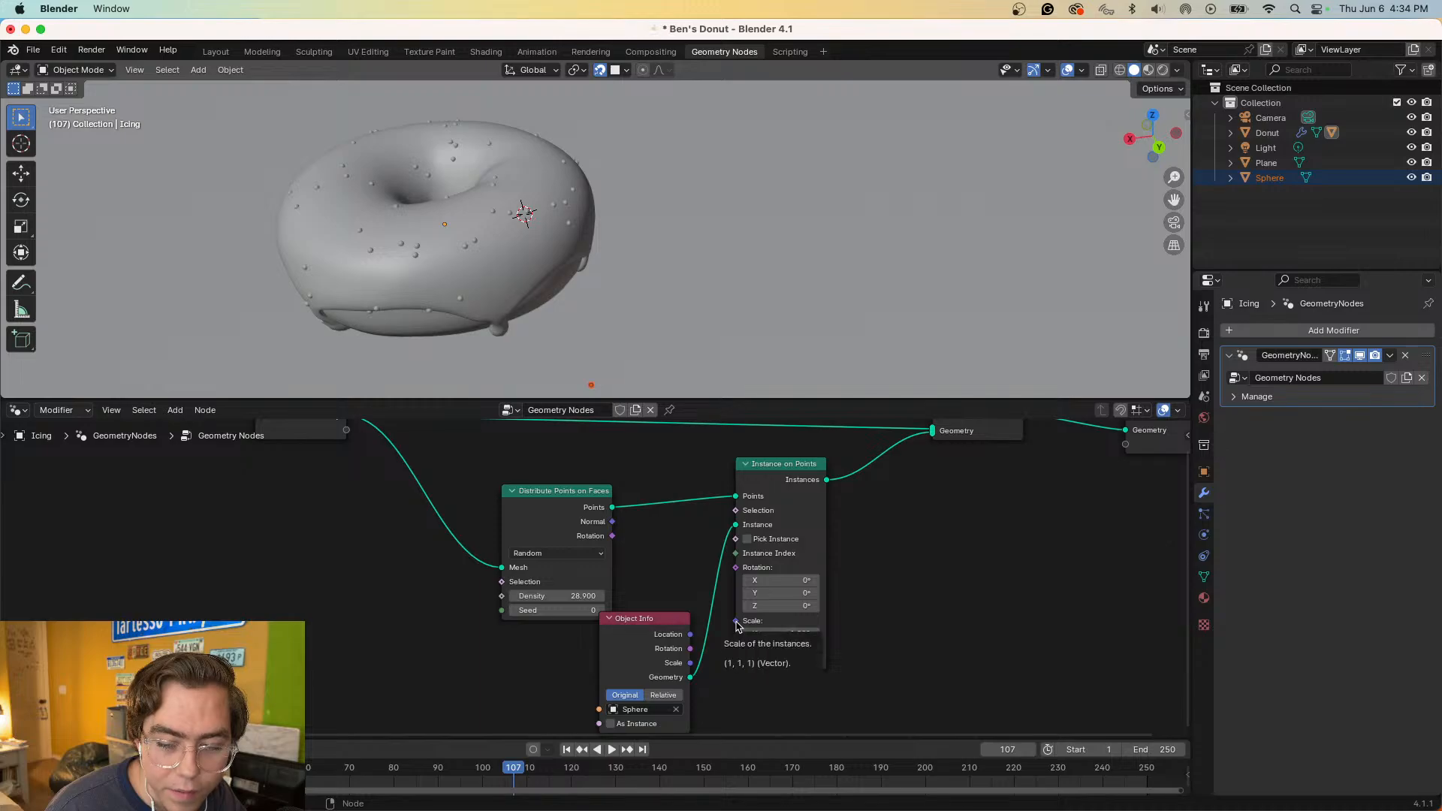
left_click_drag(781, 633, 1032, 633)
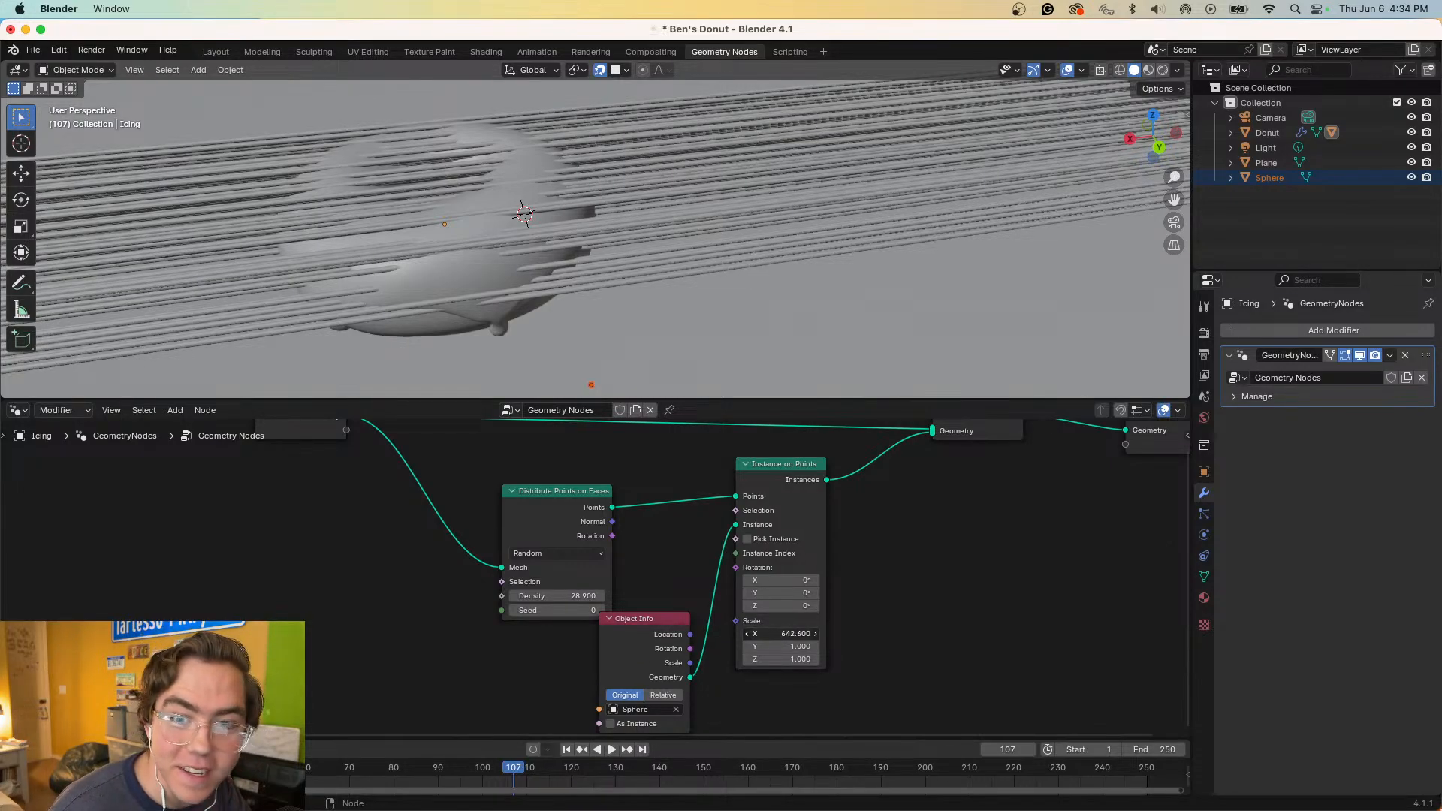
left_click_drag(992, 633, 732, 633)
key("ctrl+z")
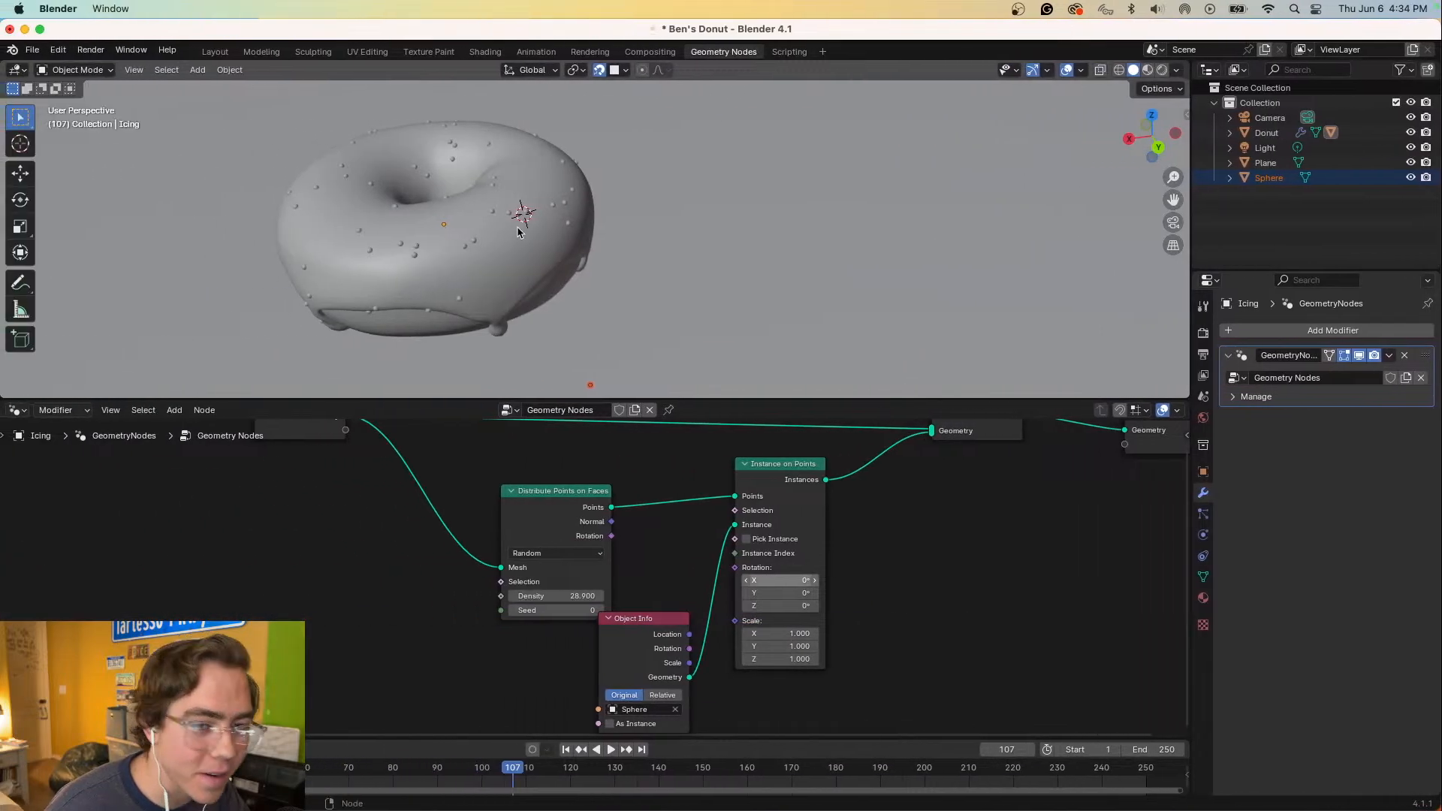
- Select the donut's icing so its geometry node tree is shown
middle_click_drag(518, 231, 527, 265, "shift")
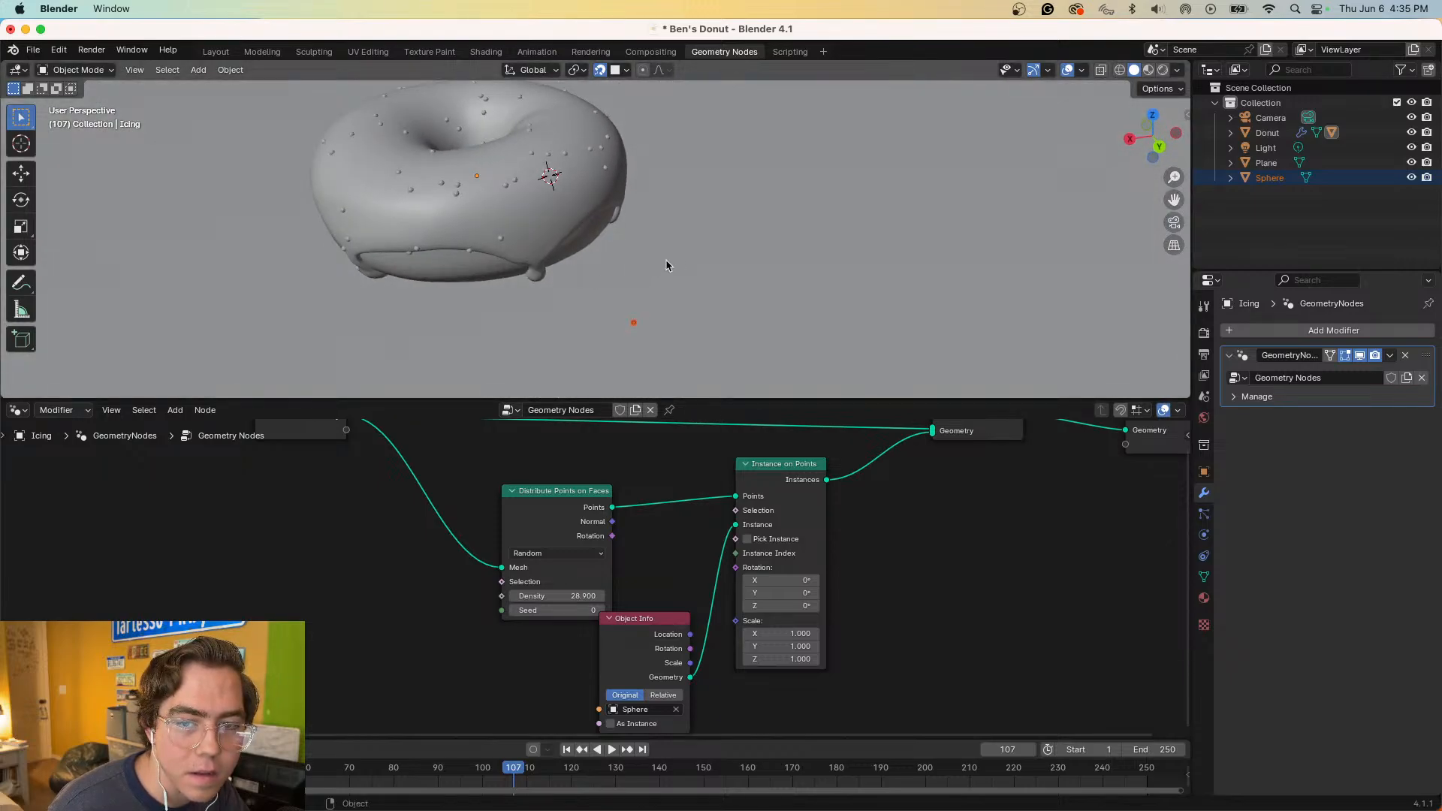
scroll(688, 271, "down", 3)
left_click(691, 275)
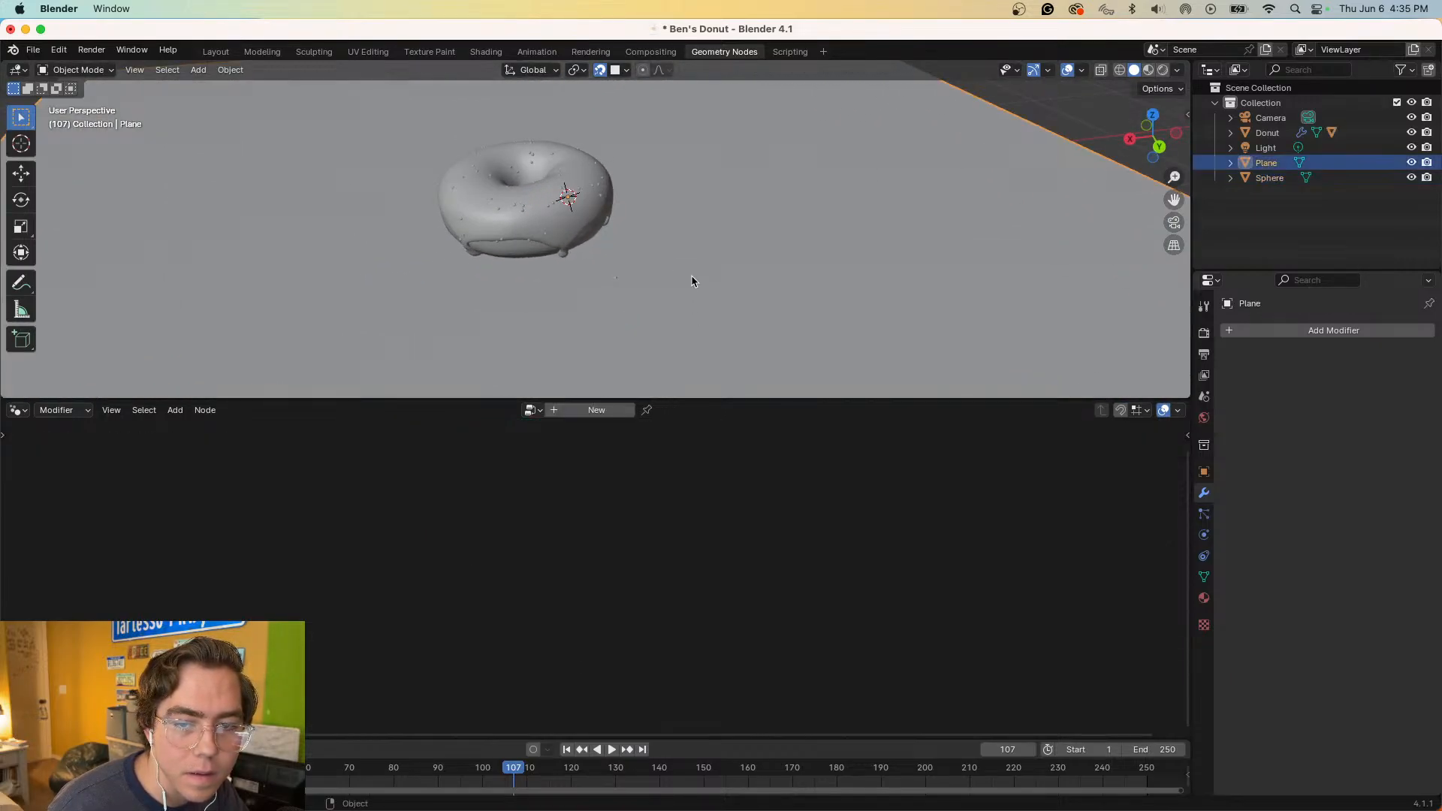
left_click(538, 205)
- Switch to the tutorial video, watch how the point density is adjusted, pause it and return to Blender
key("ctrl+Right")
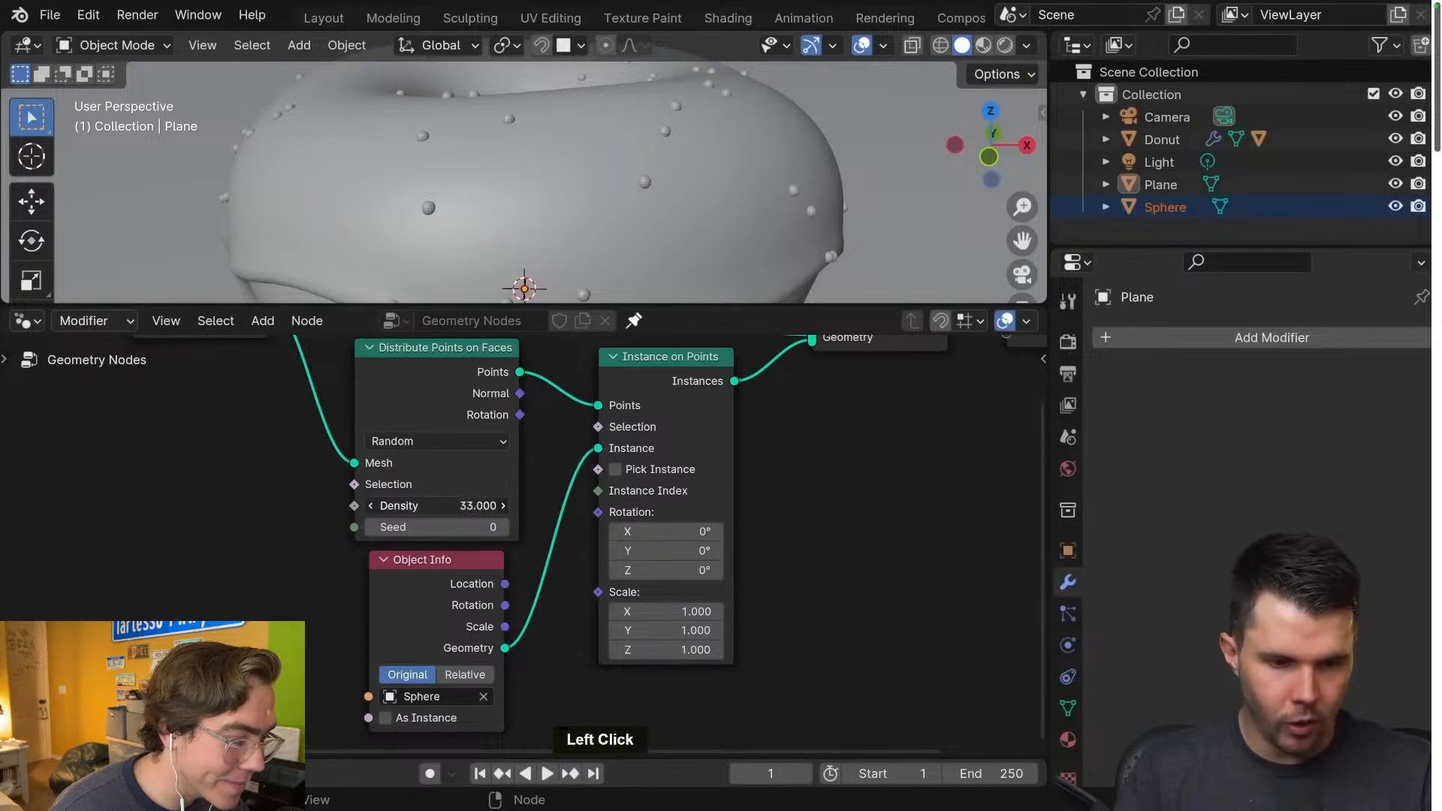
mouse_move(811, 515)
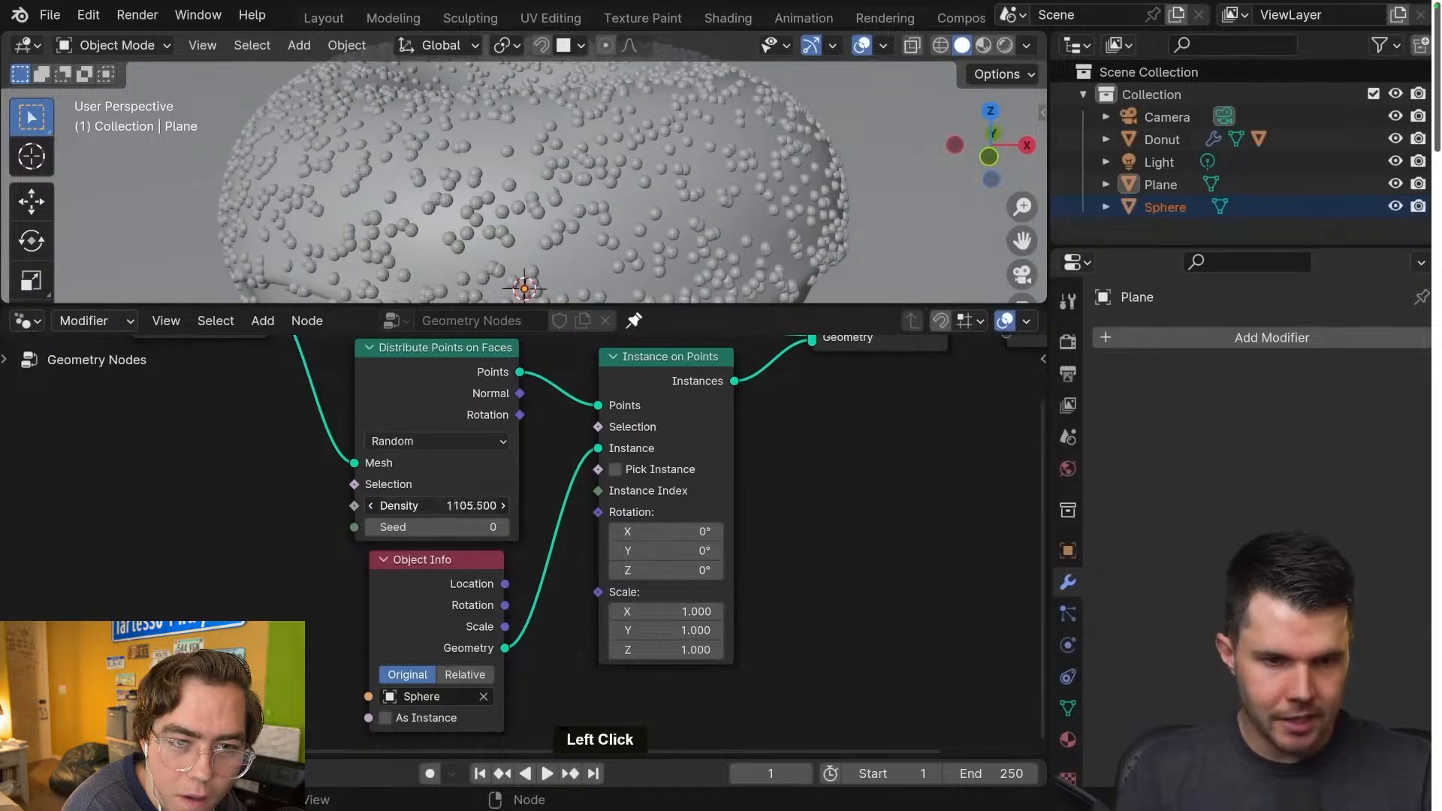
key("space")
key("ctrl+Left")
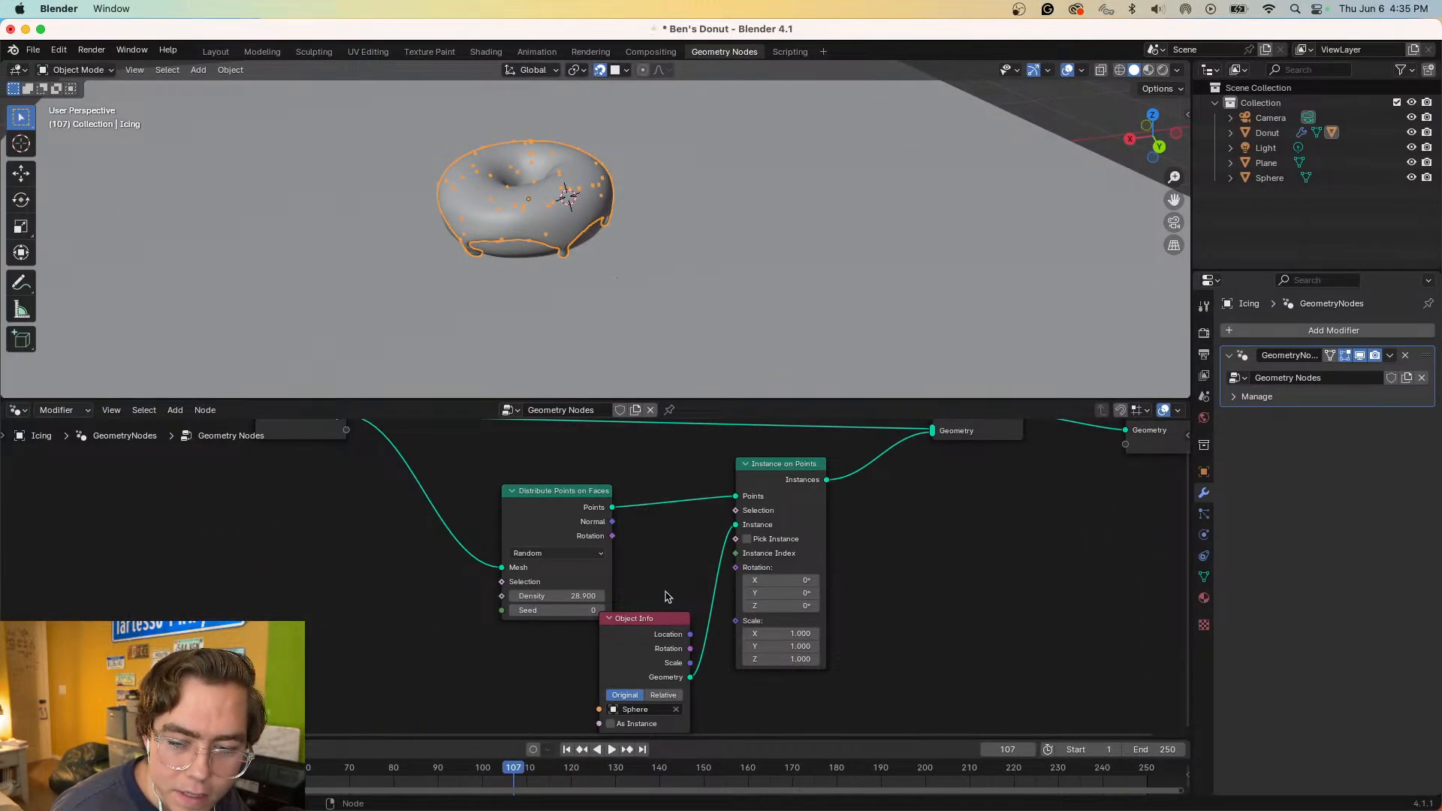
- Move the Distribute Points on Faces node away from Object Info and raise its Density to 253.6, checking against the tutorial
left_click_drag(550, 497, 504, 481)
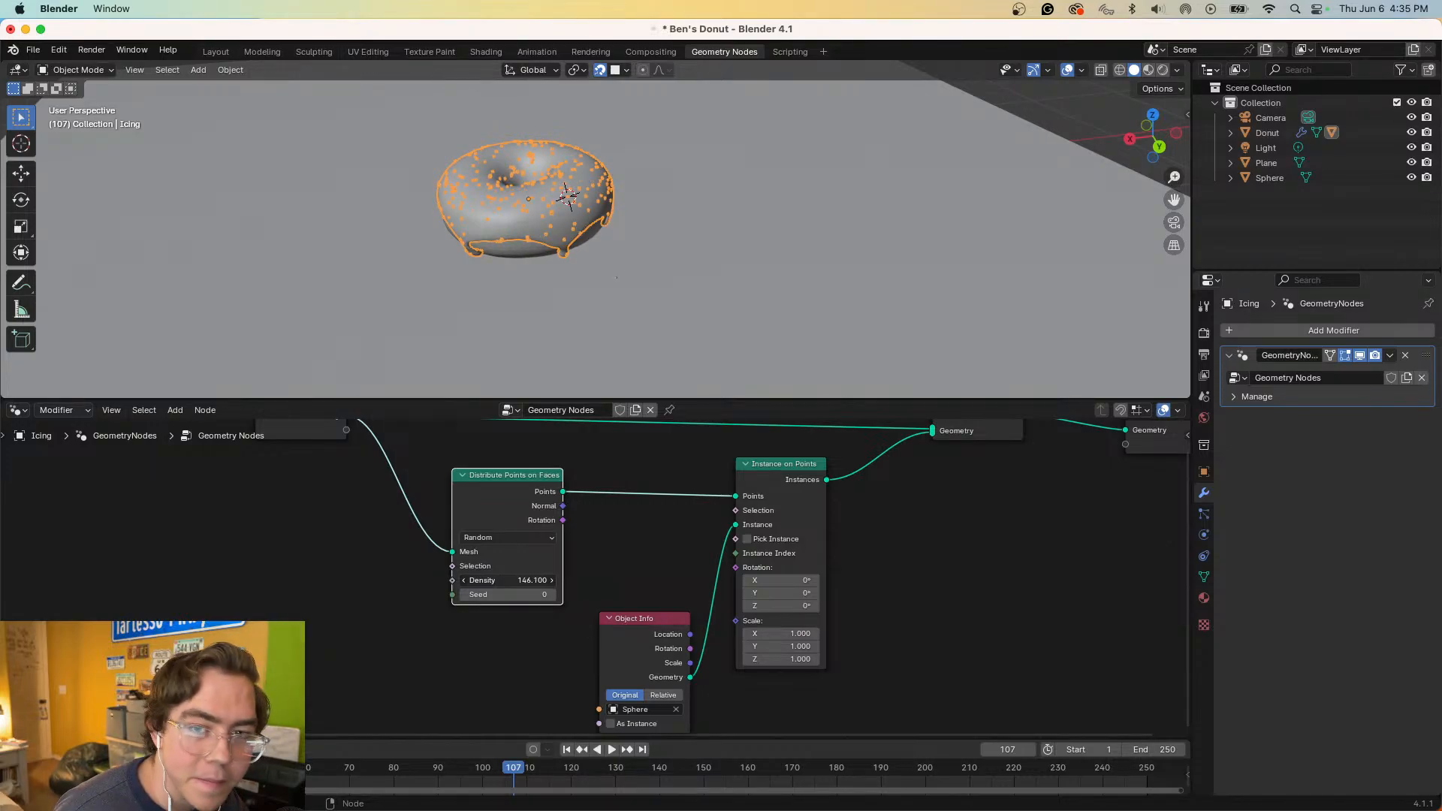
key("ctrl+Right")
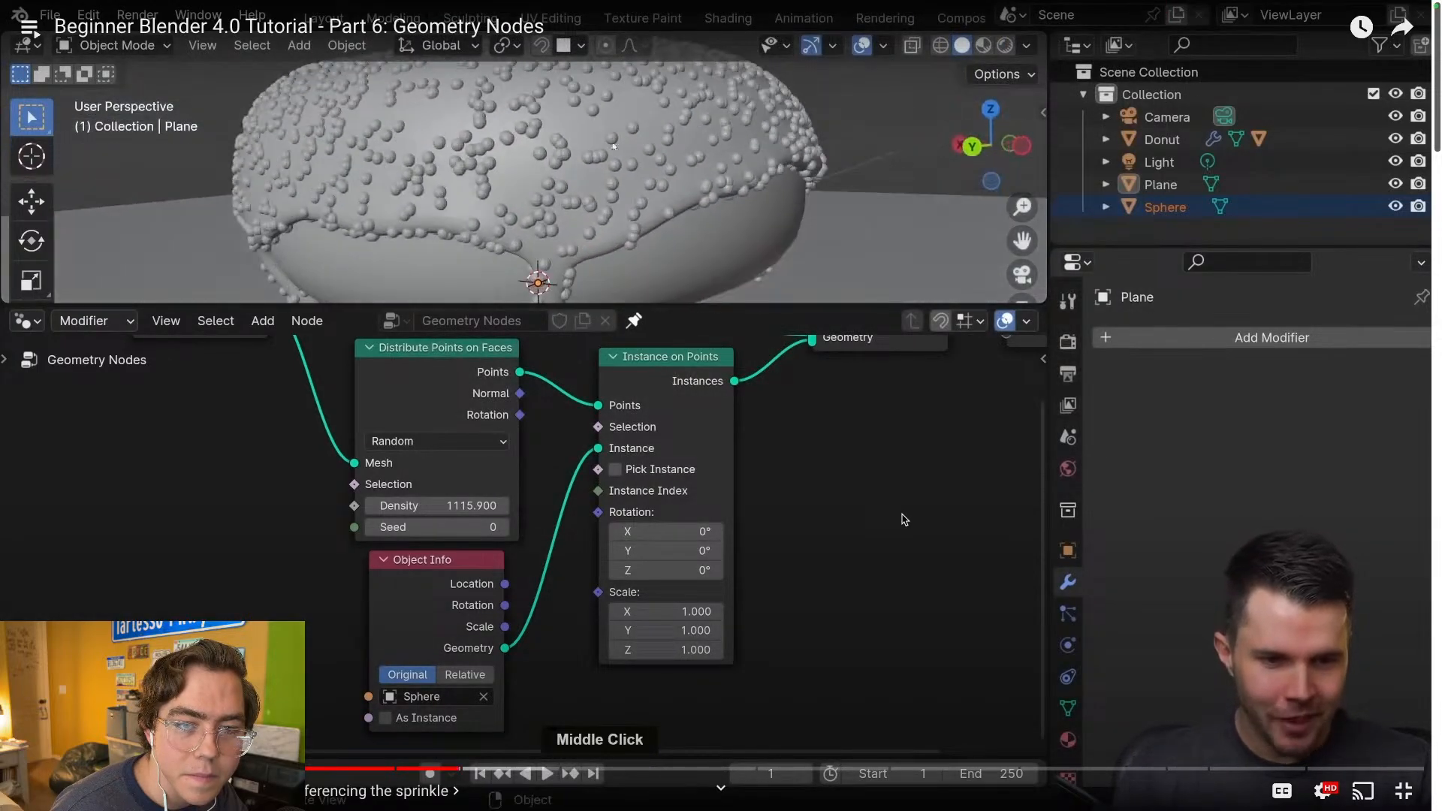
key("super+Tab")
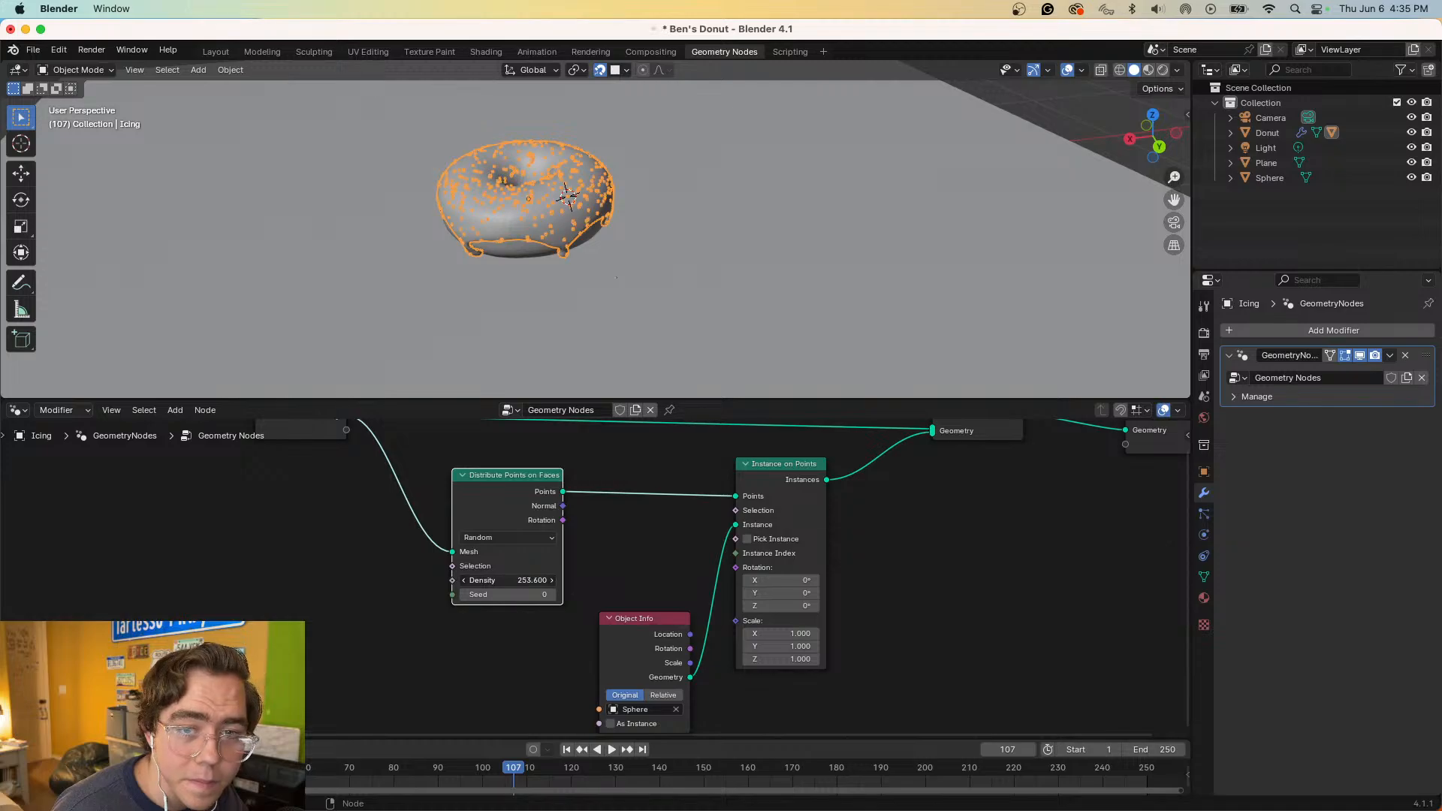
- Check the tutorial video, return to Blender and set the Distribute Points on Faces method to Poisson Disk
key("super+Tab")
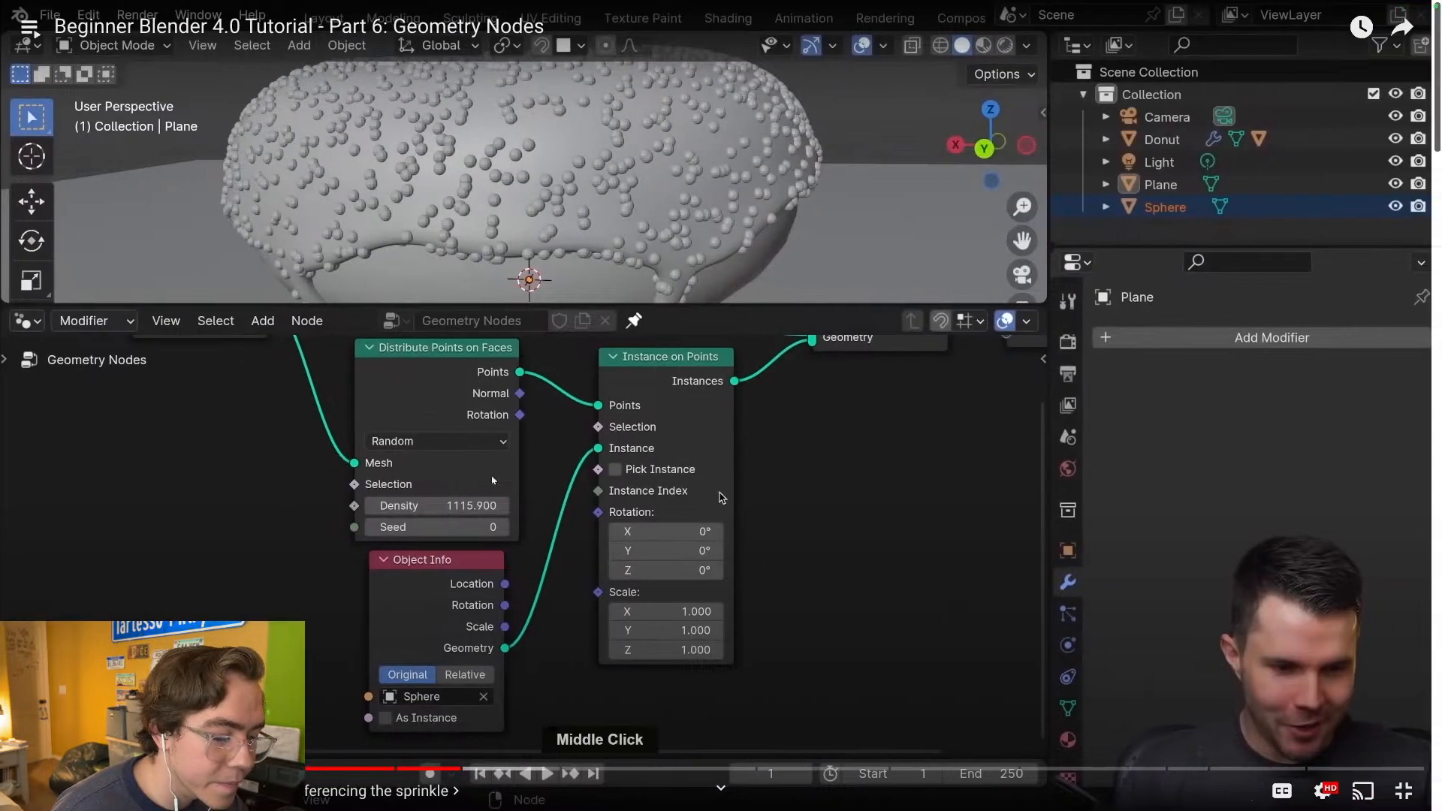
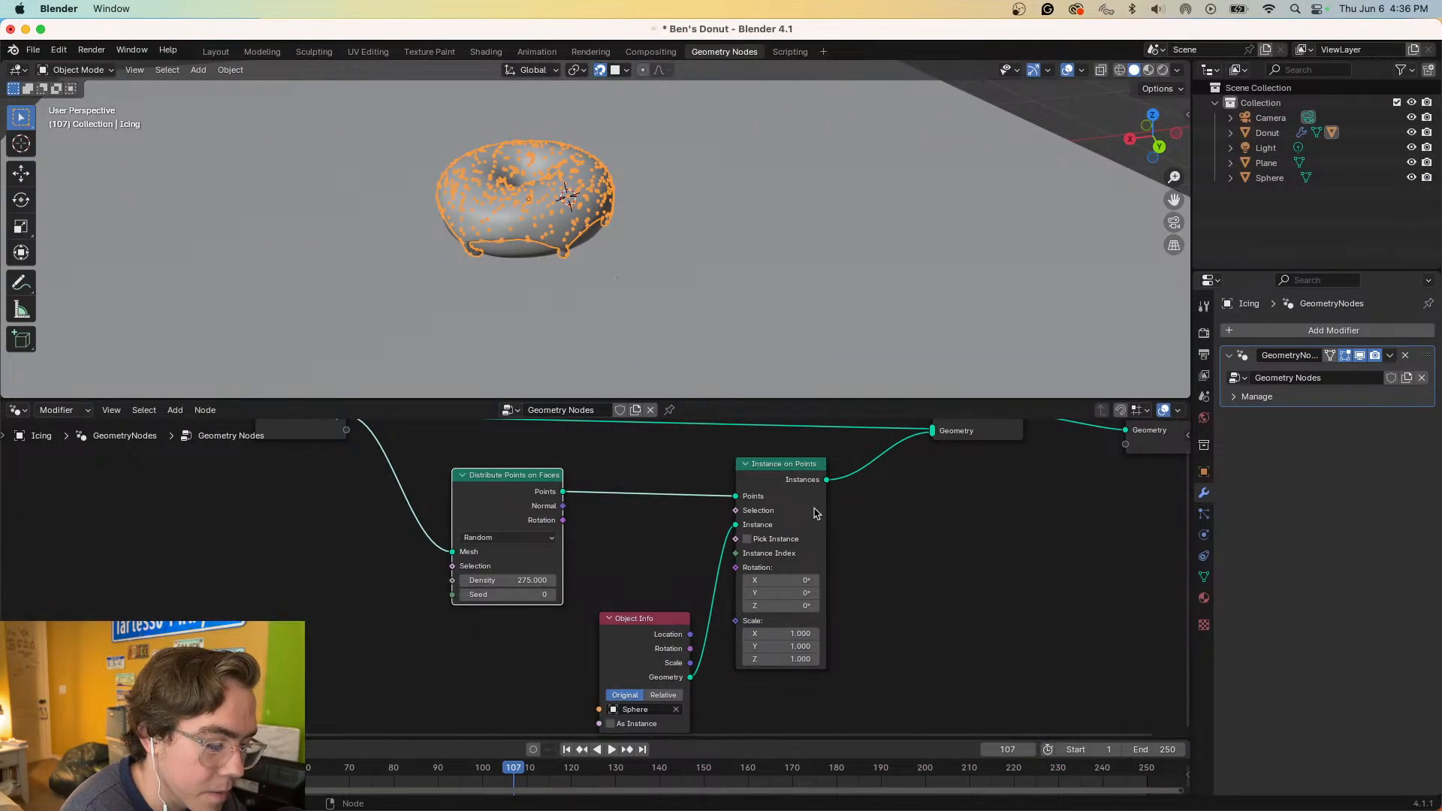
left_click(510, 536)
left_click(524, 584)
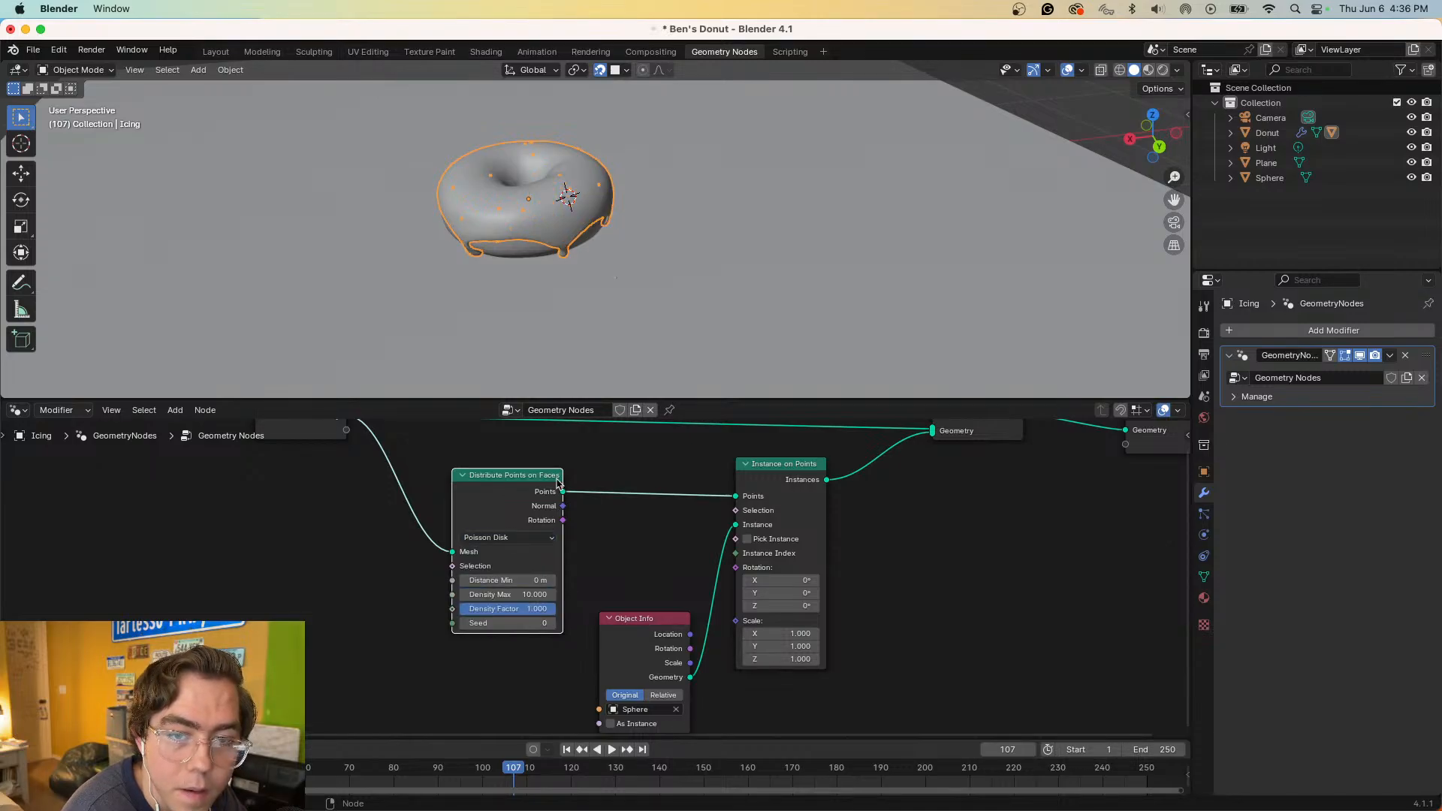
- Switch to the tutorial video and watch how the Poisson Disk distance and density settings are used
left_click(583, 576)
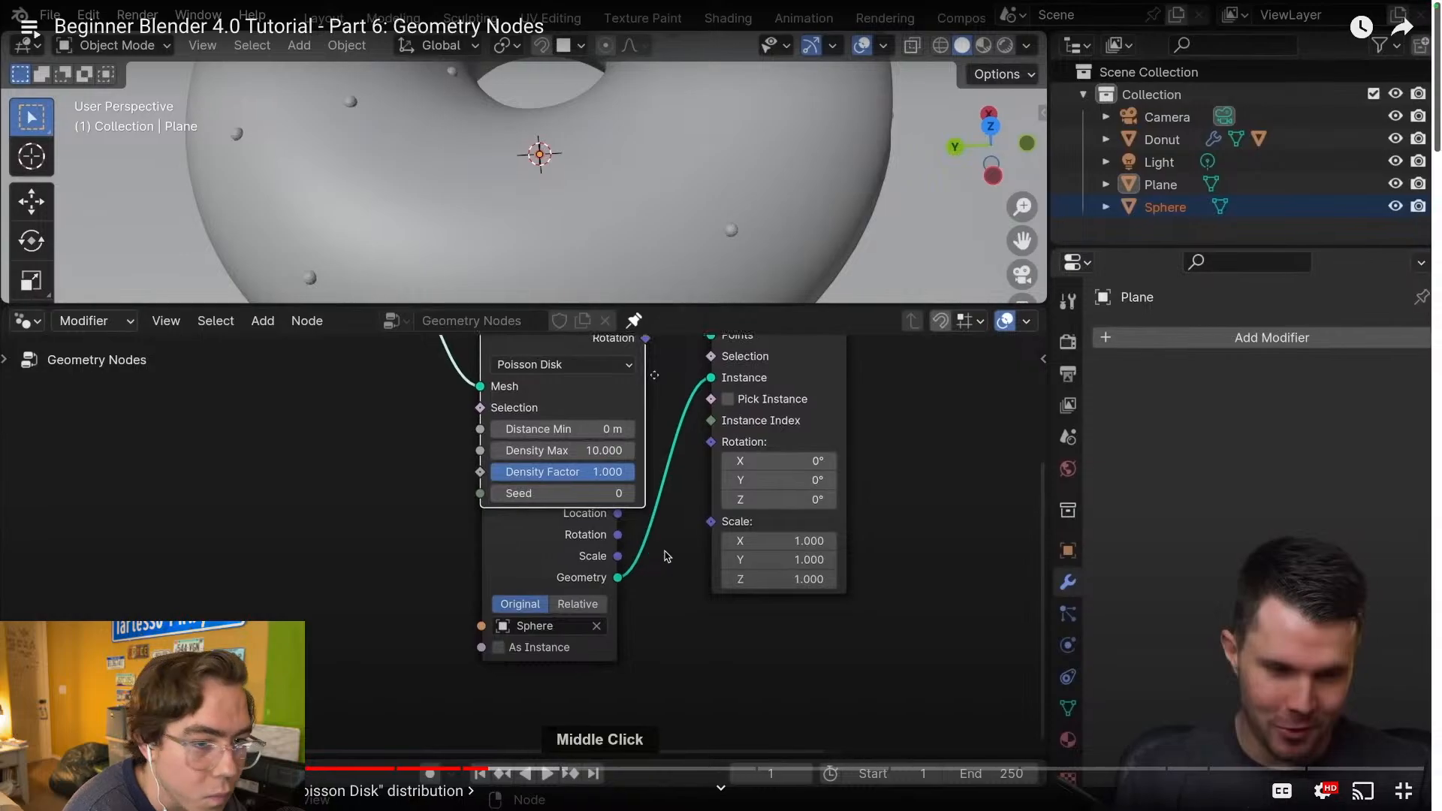
key("space")
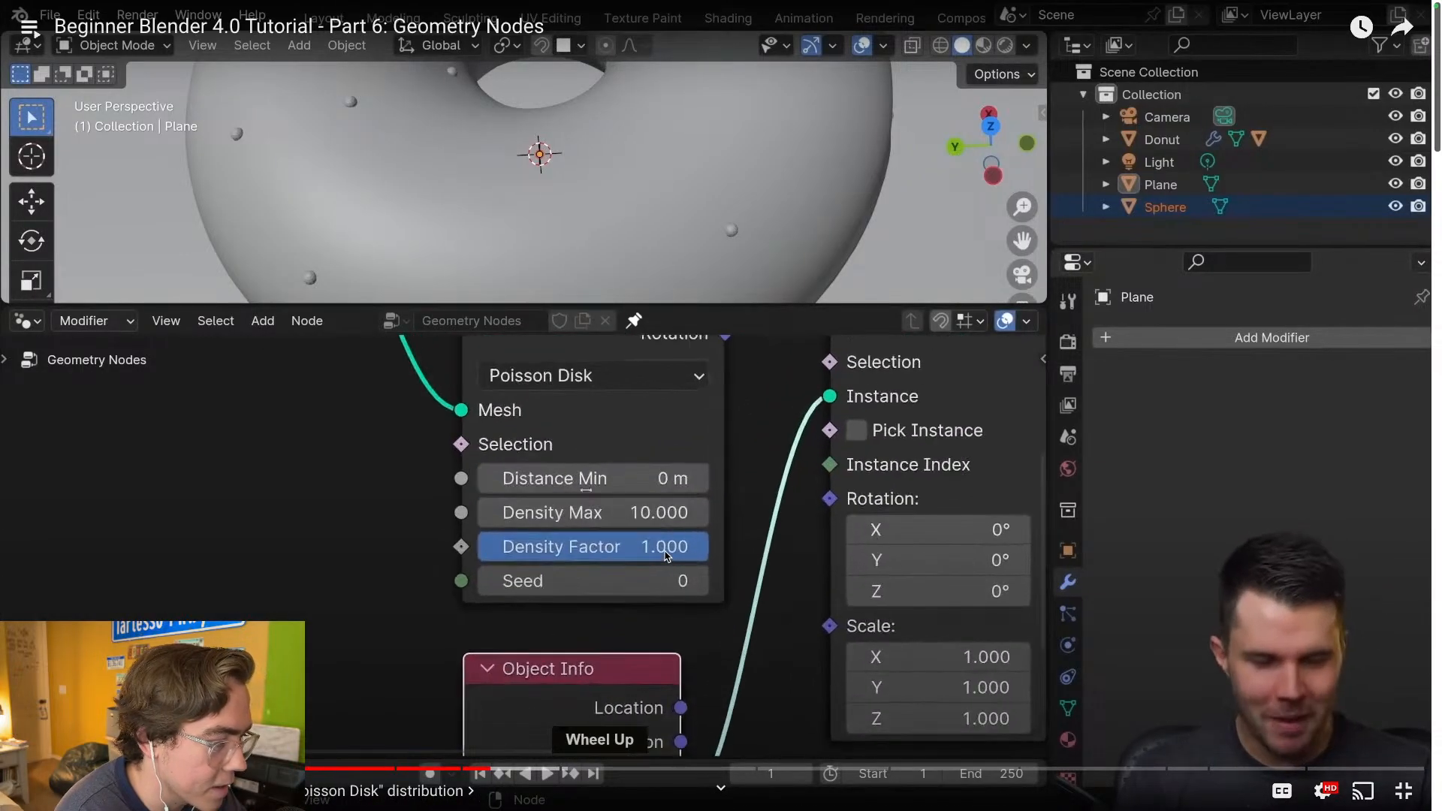
key("space")
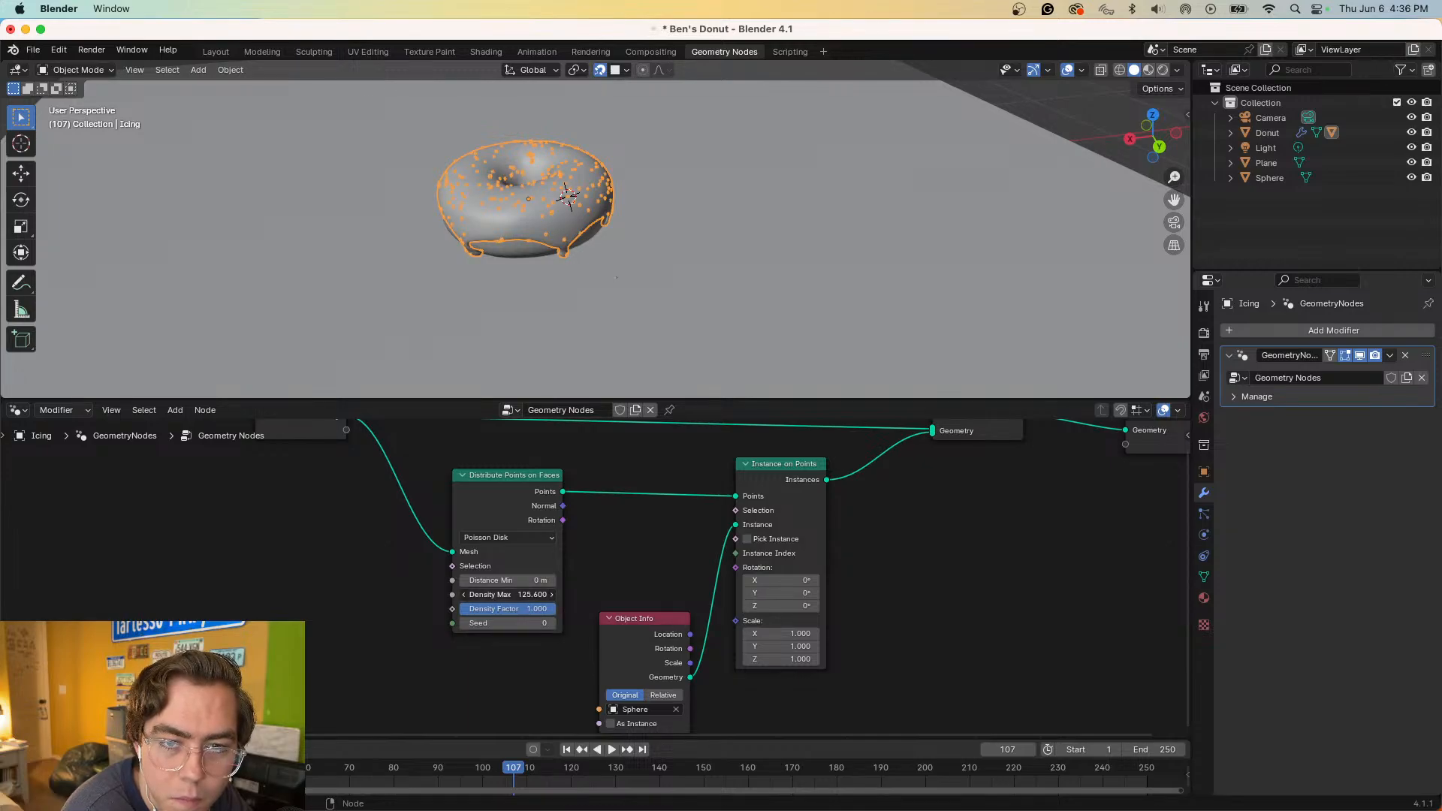
- Raise Density Max to 127.8 and set Distance Min to 0.01 m on the Distribute Points on Faces node
left_click_drag(529, 587, 547, 587)
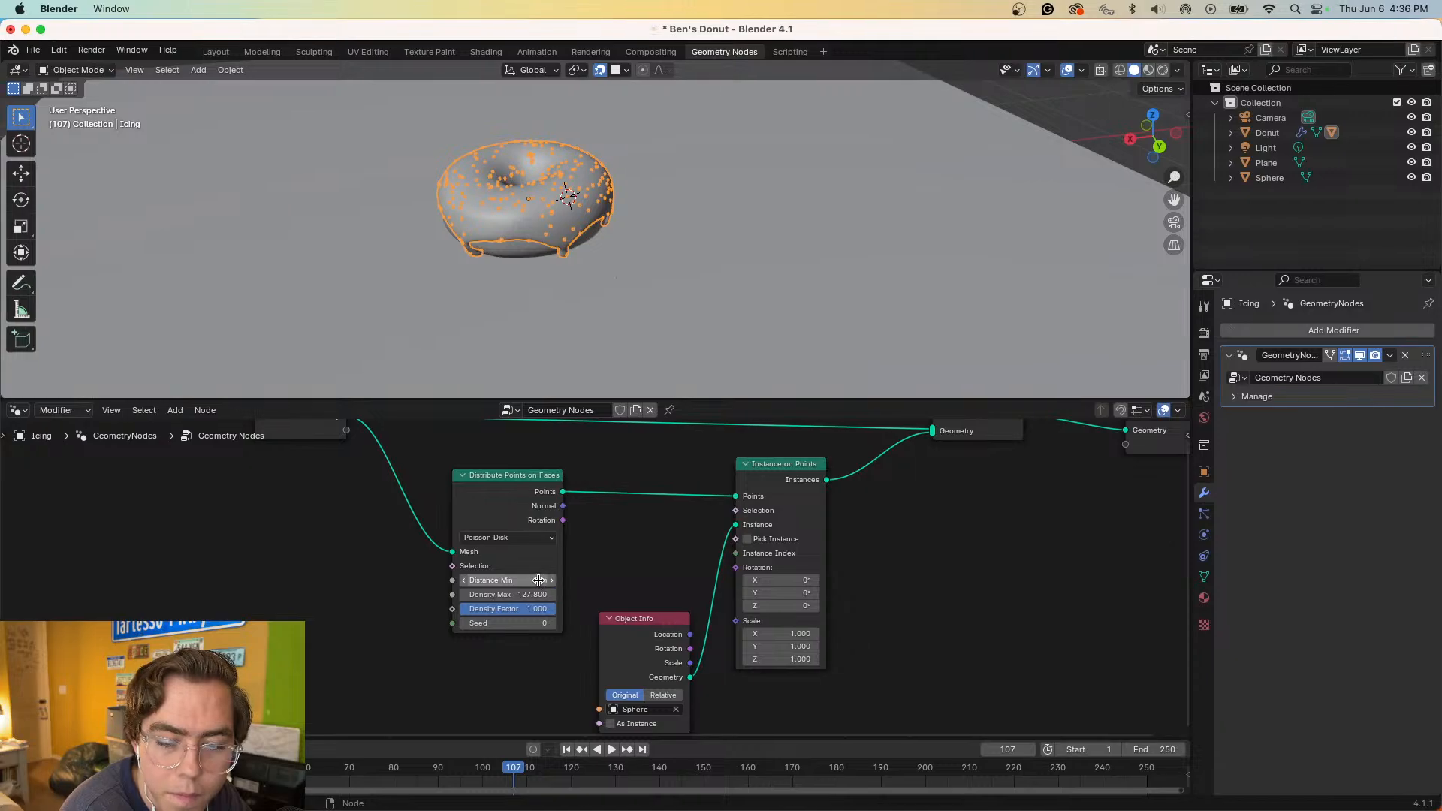
type(".0")
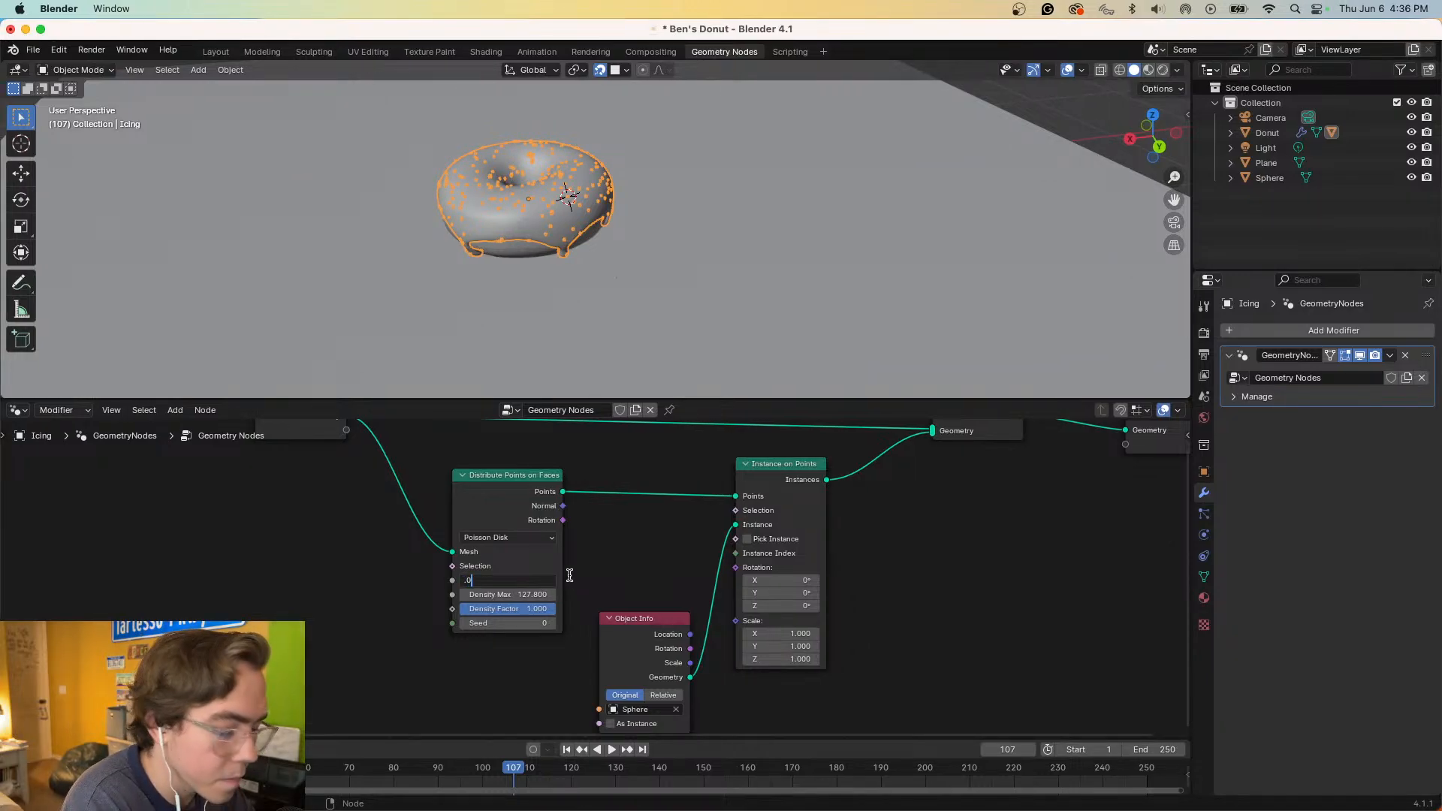
type("1")
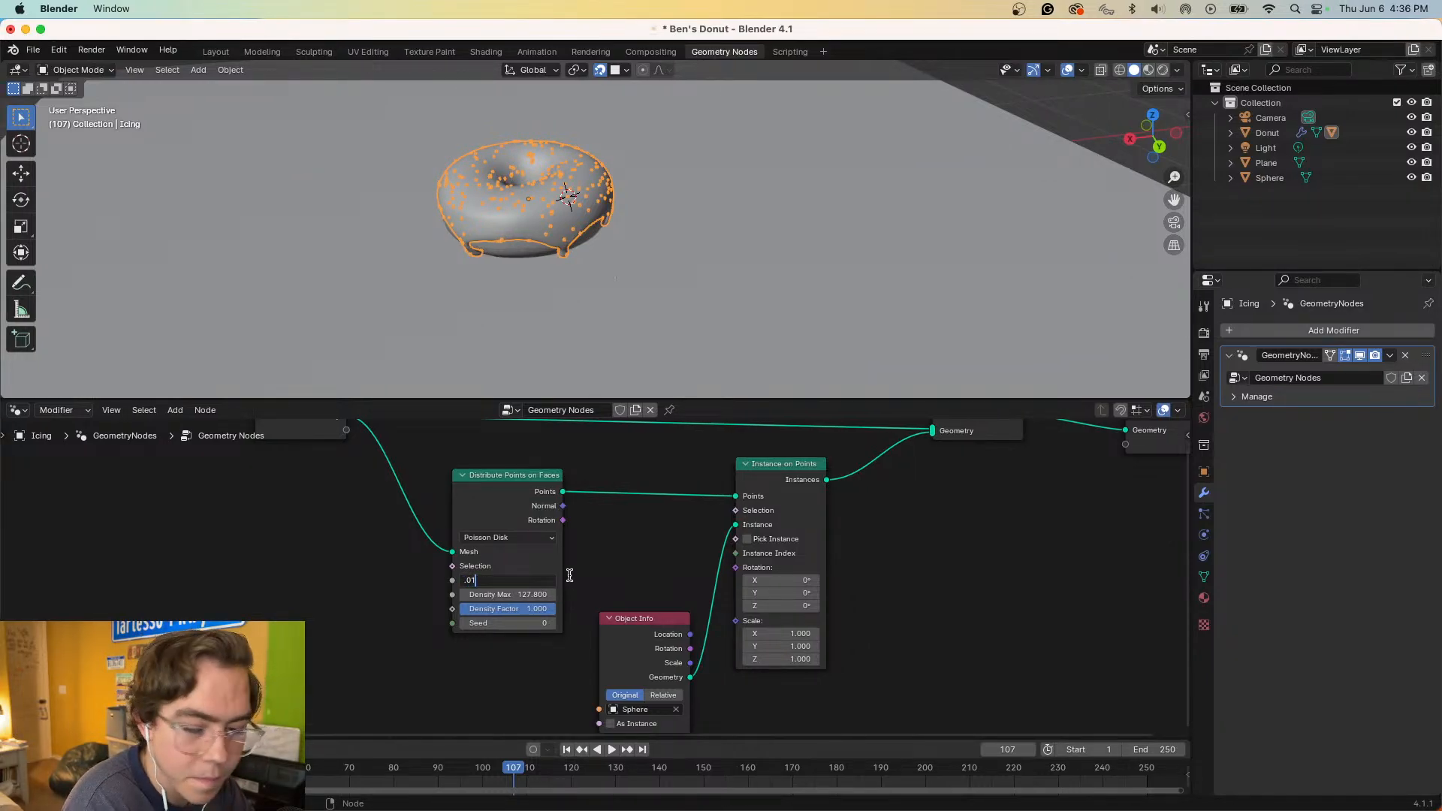
key("Return")
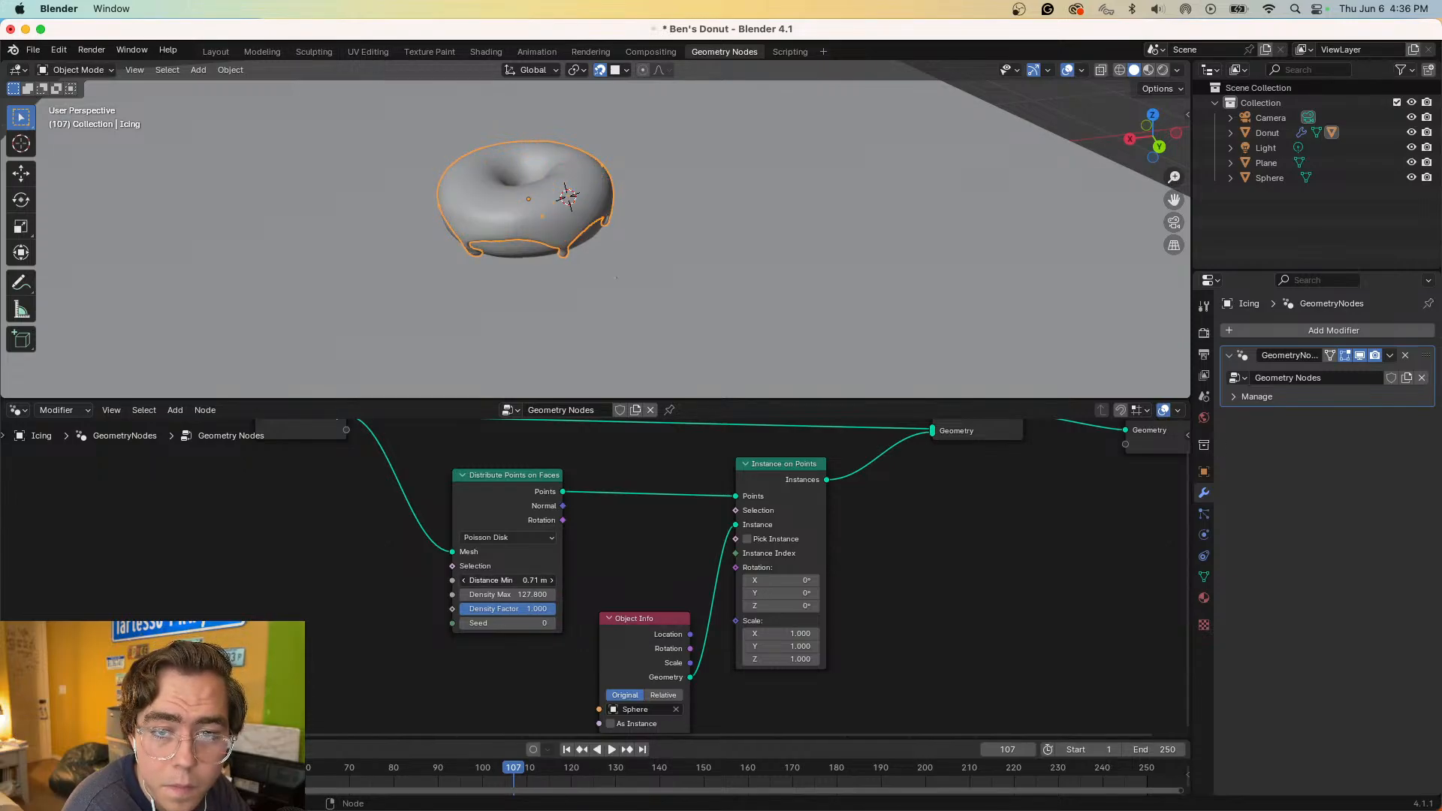
- Check the tutorial's Distance Min value, set Distance Min to 0.014 m and raise Density Max to 234.7
key("ctrl+Right")
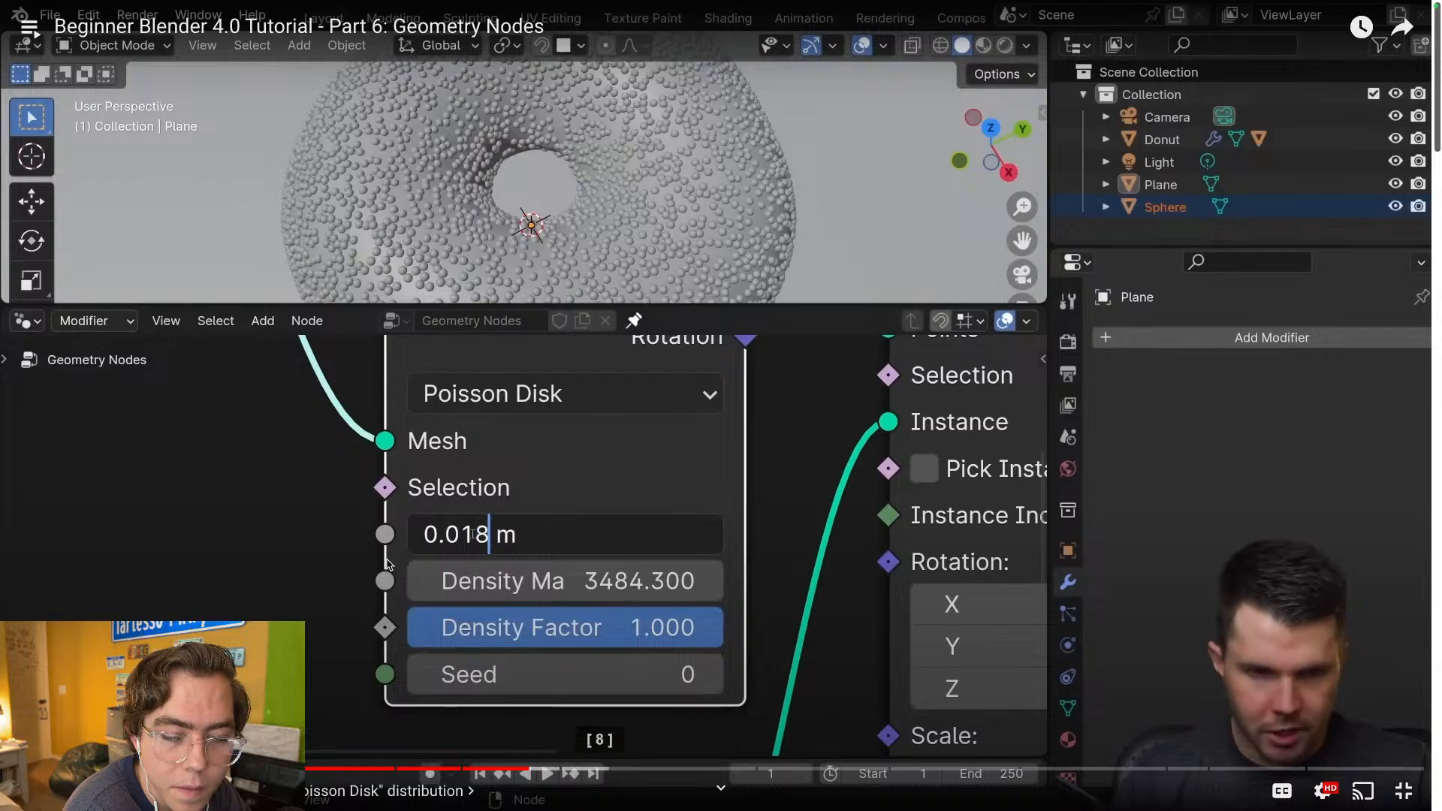
key("ctrl+Left")
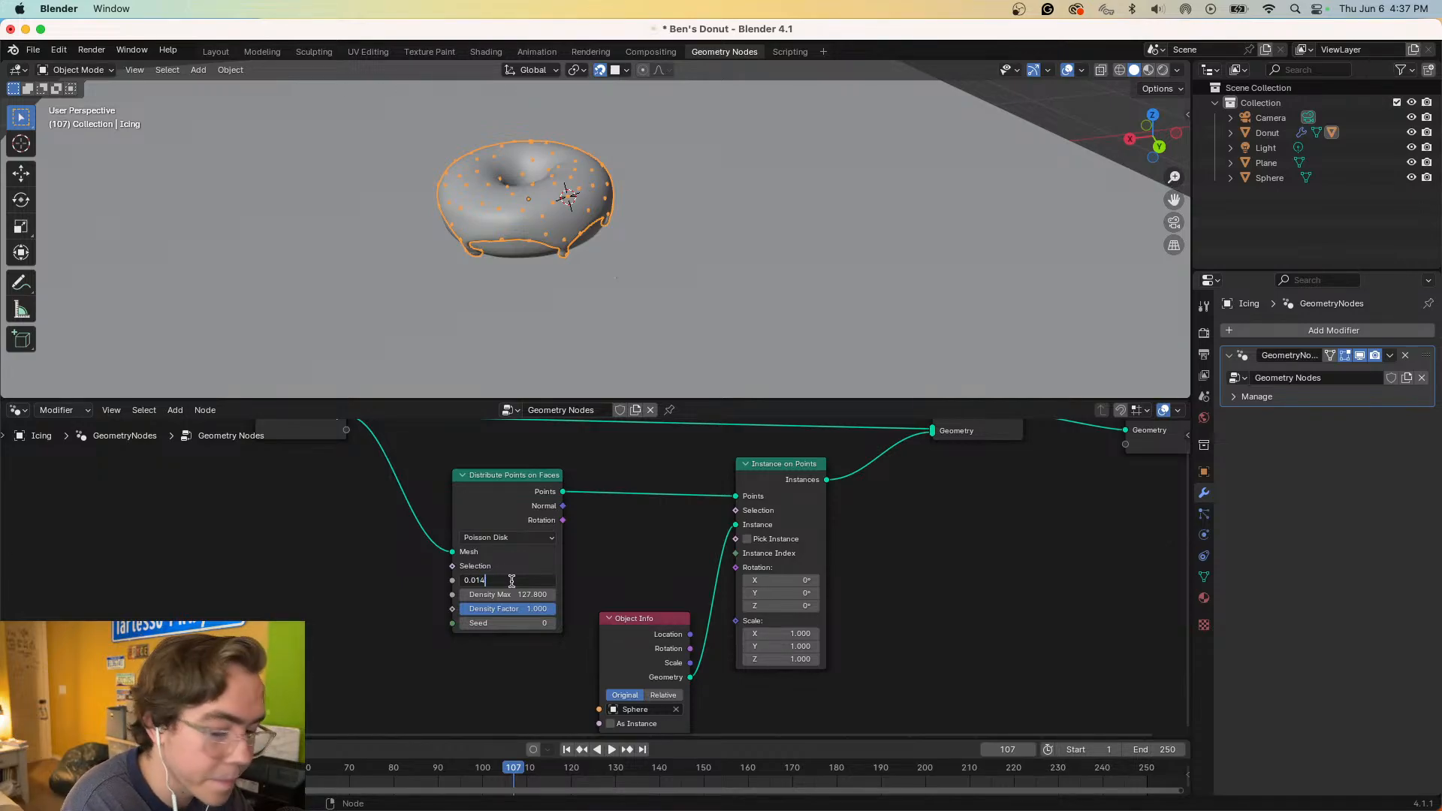
type("4")
key("Return")
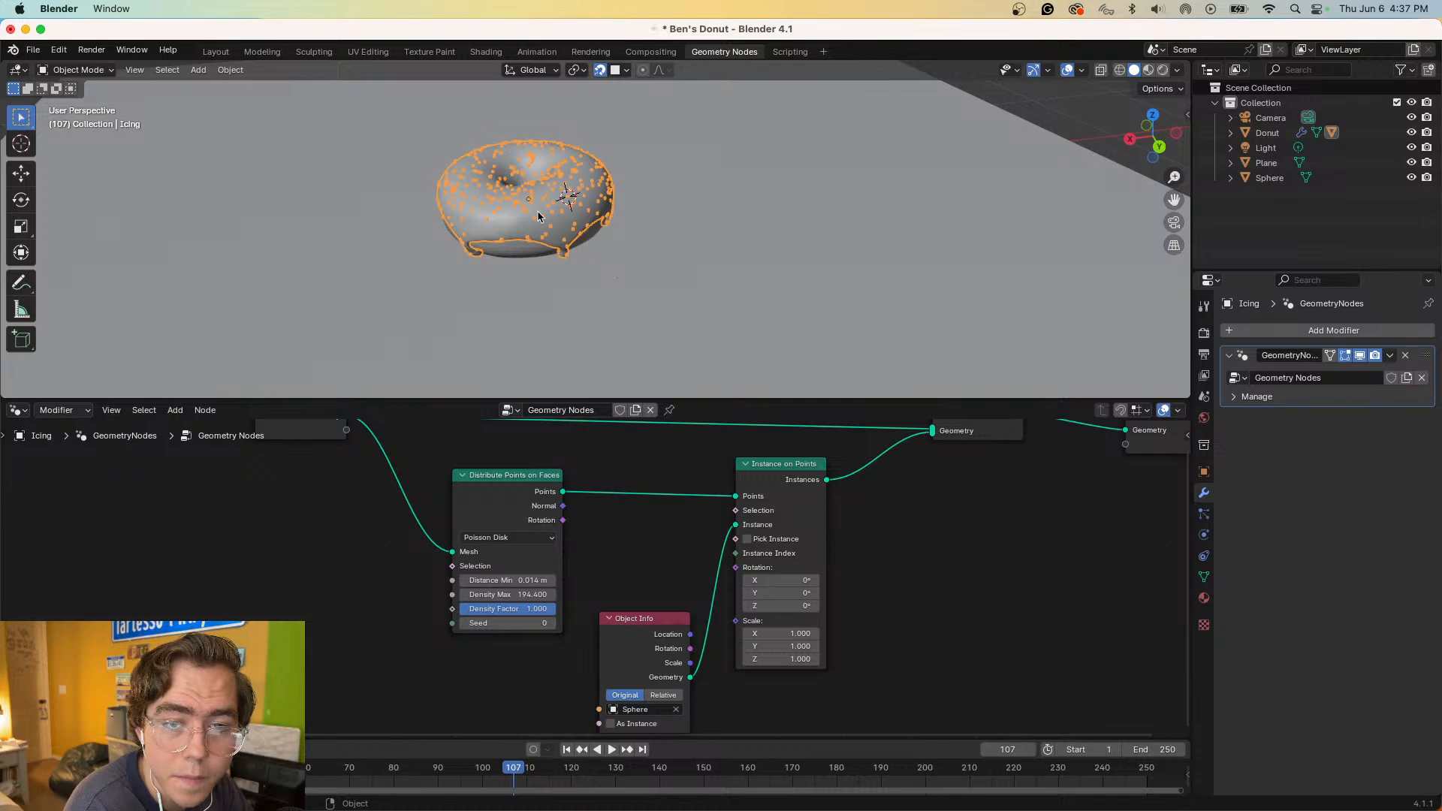
scroll(538, 217, "up", 10)
scroll(538, 217, "down", 8)
scroll(538, 217, "up", 5)
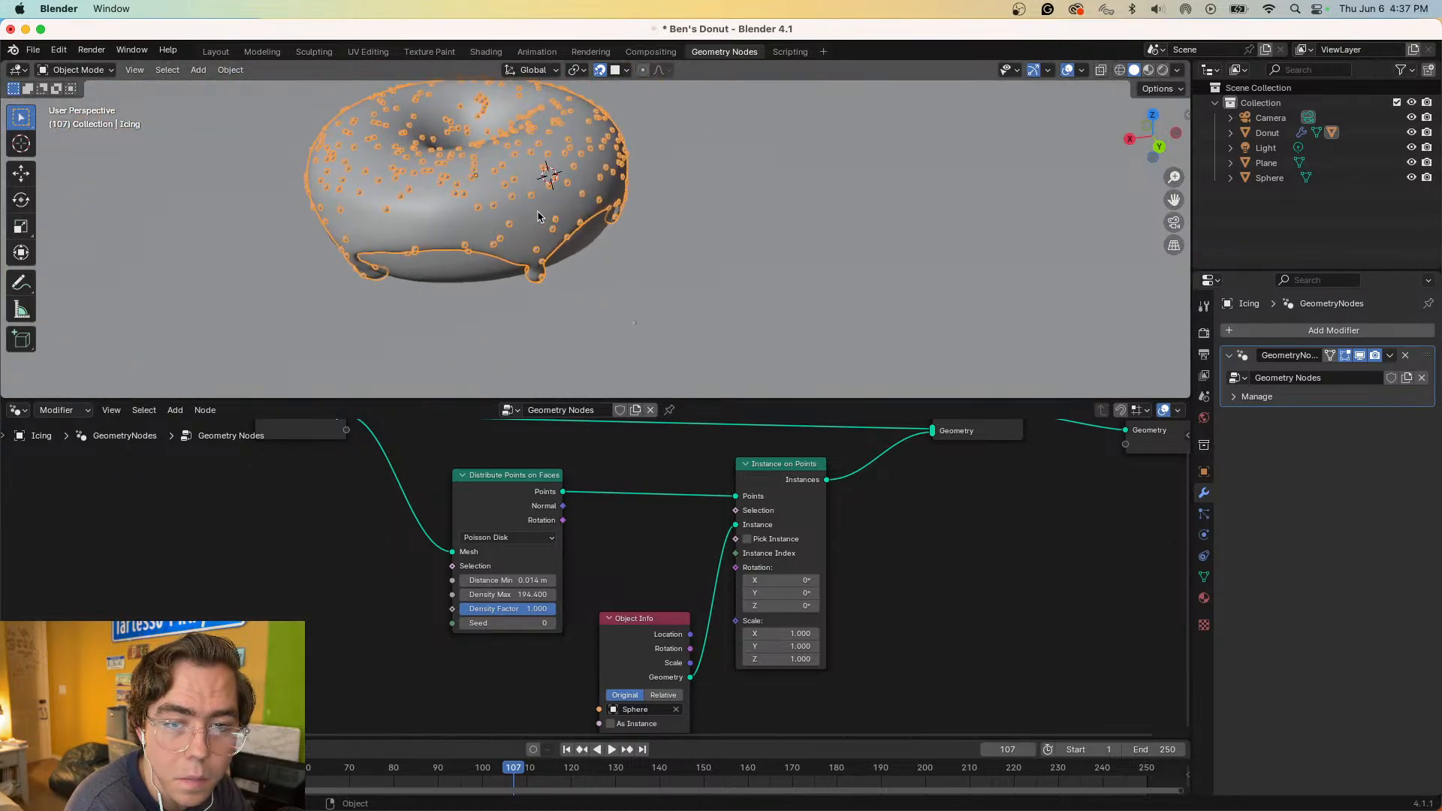
scroll(537, 217, "down", 5)
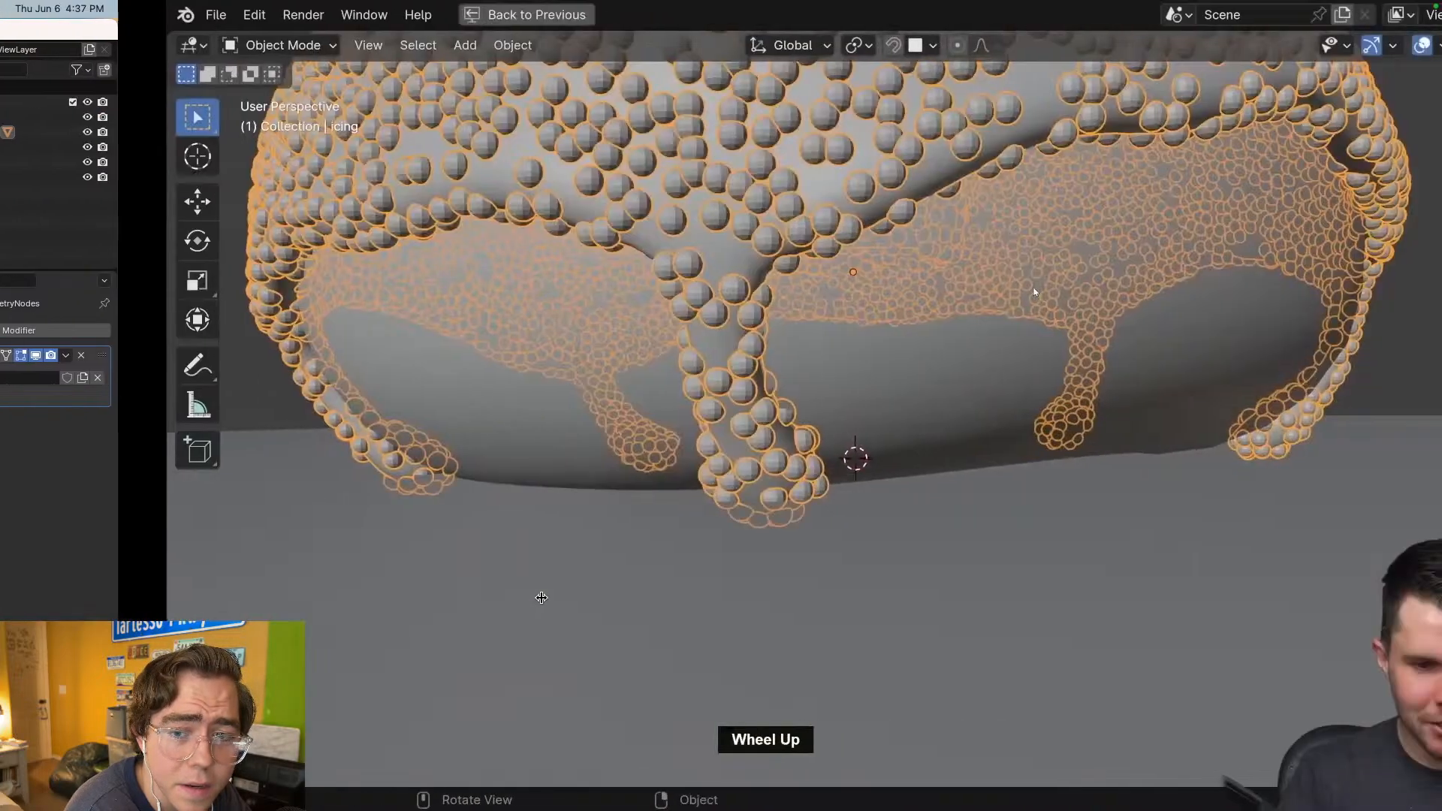
- Switch to the tutorial video and watch how Weight Paint mode is used to control where sprinkles appear on the icing
key("Left")
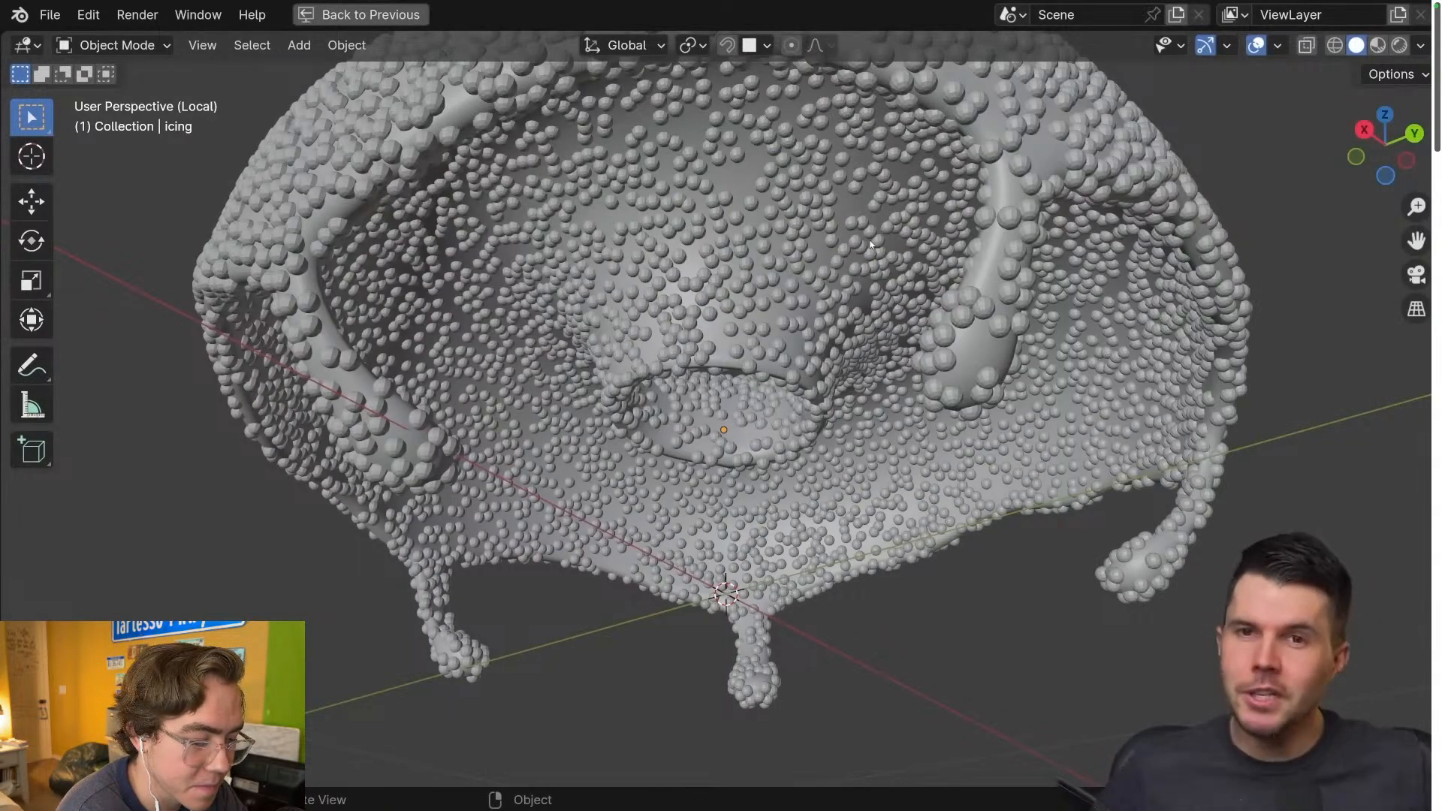
left_click(912, 582)
left_click(913, 581)
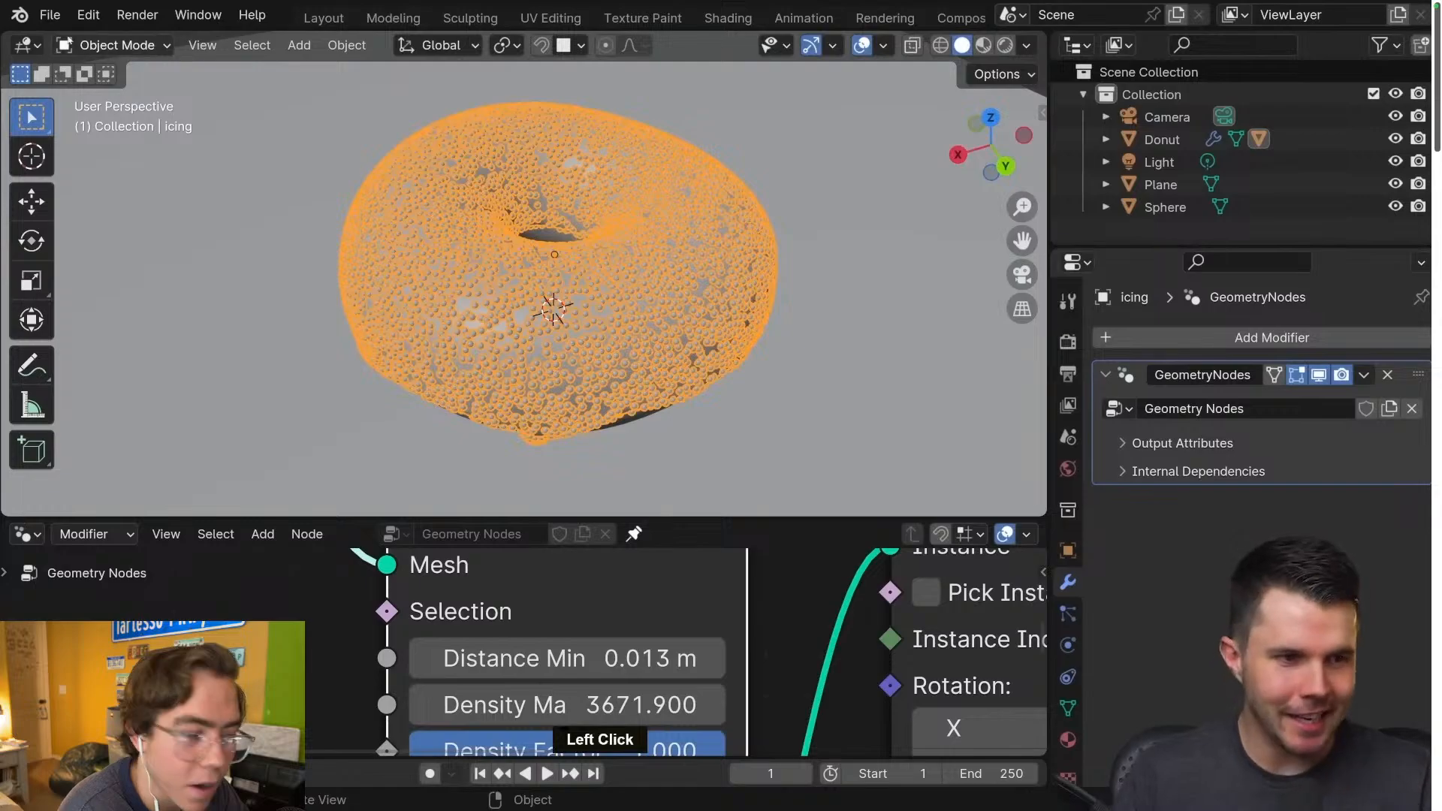
left_click(915, 579)
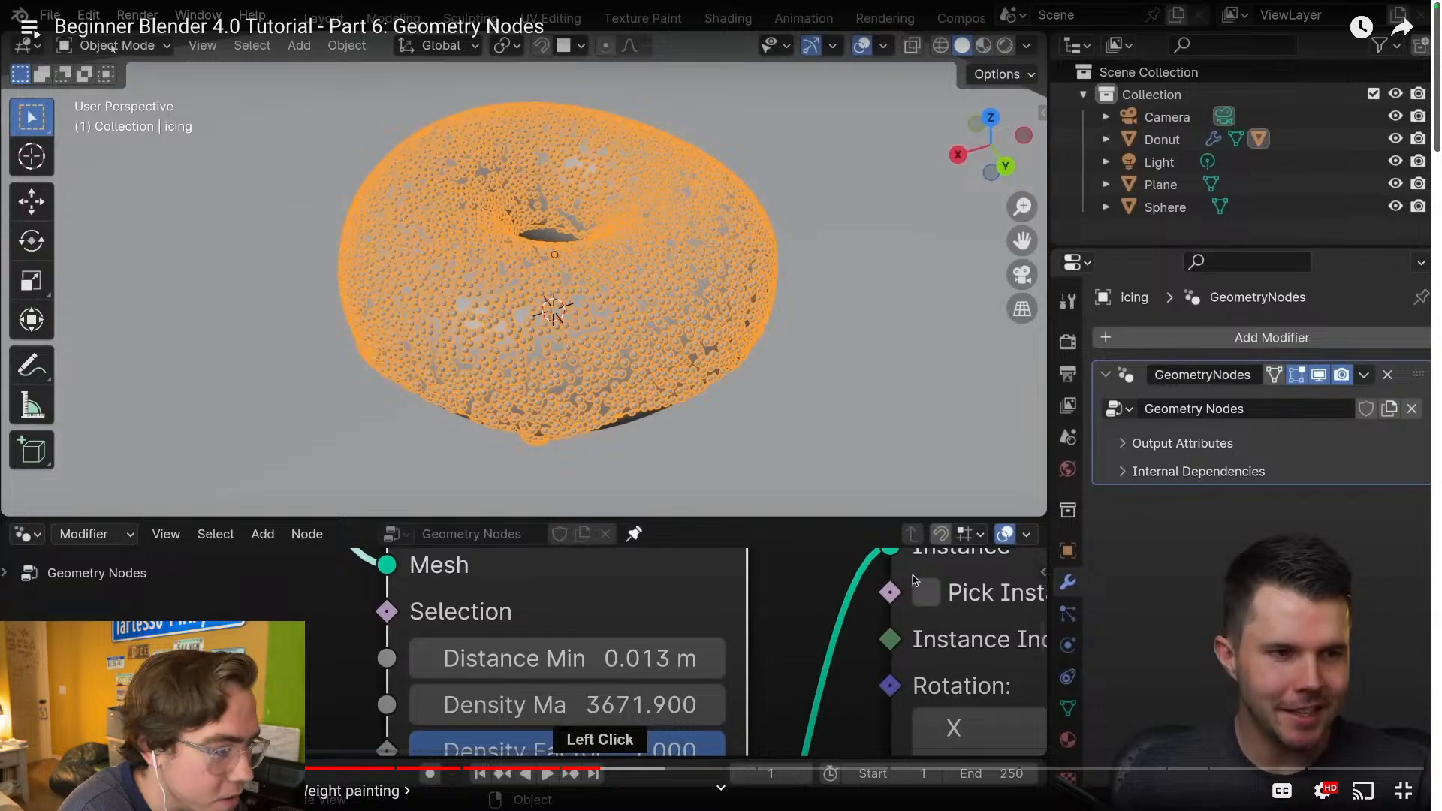
left_click(111, 46)
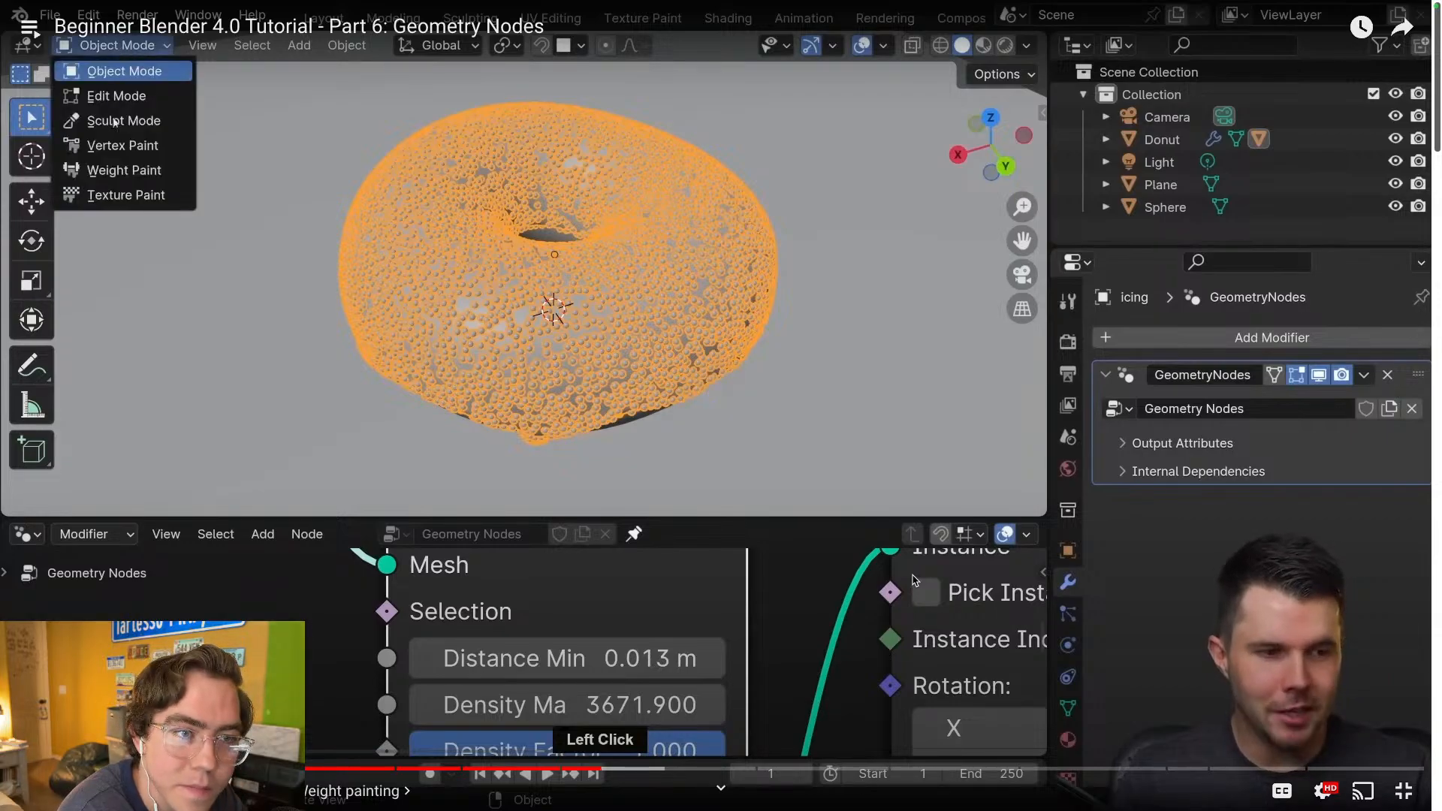
left_click(112, 171)
scroll(608, 421, "up", 5)
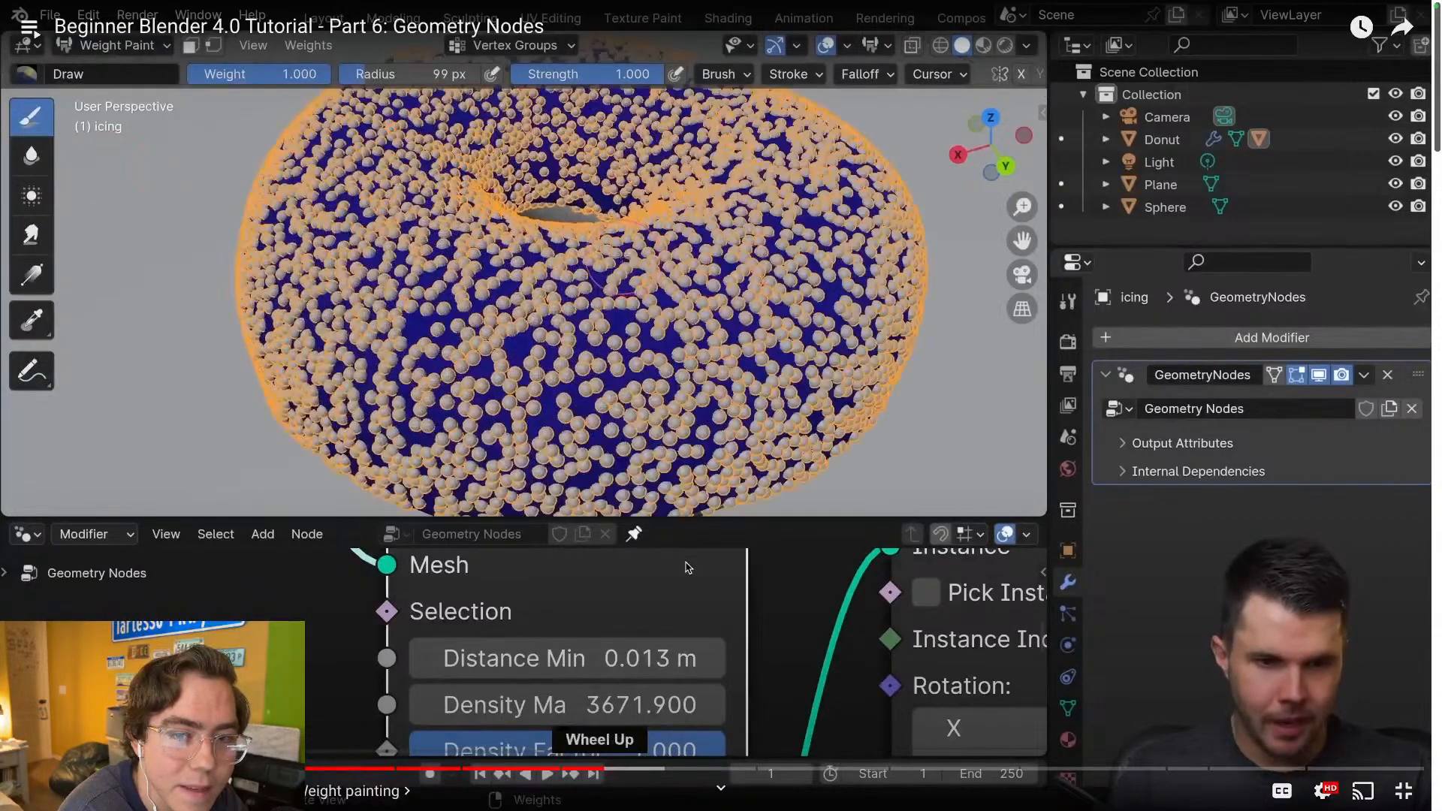
- Return to Blender and put the icing object into Weight Paint mode
key("ctrl+Left")
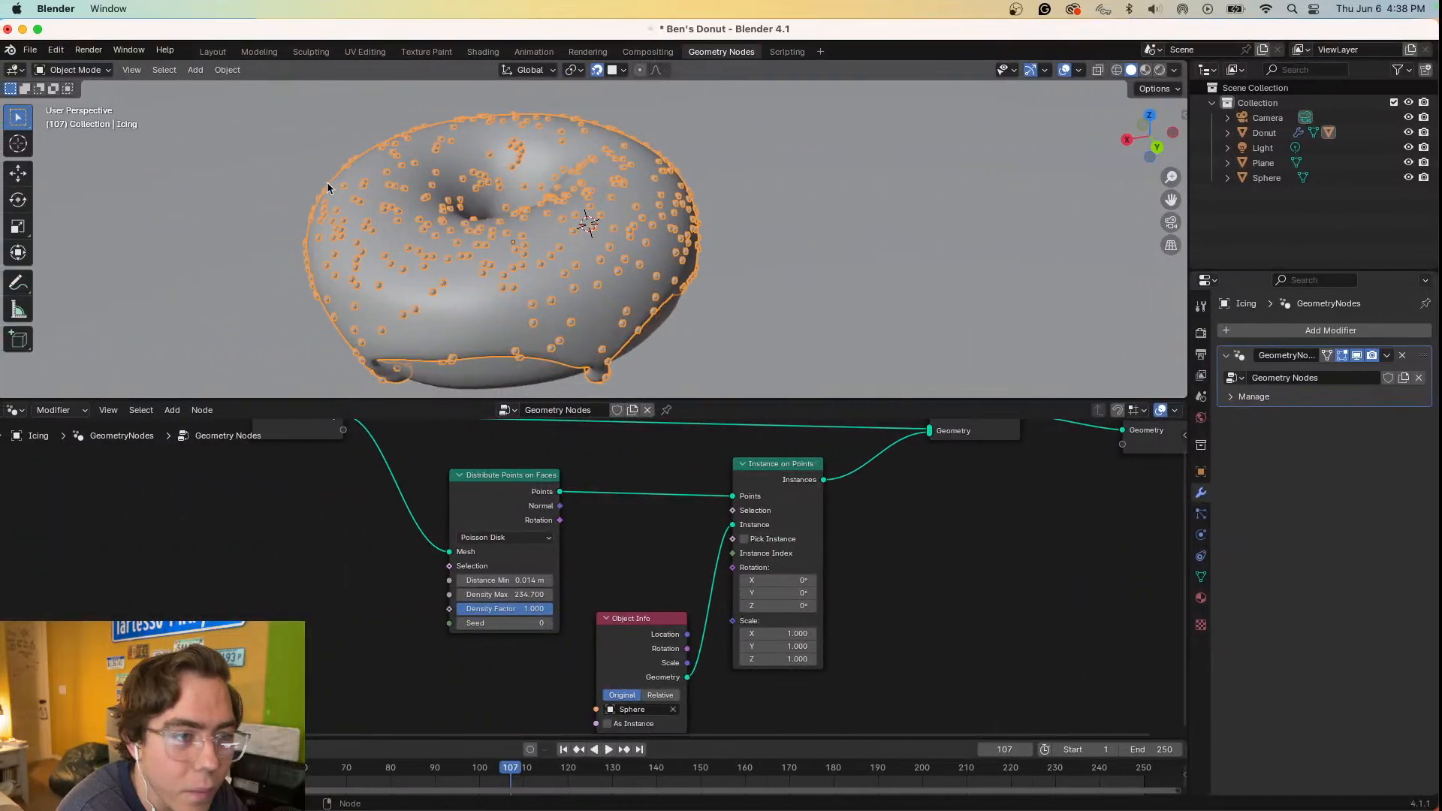
left_click(98, 72)
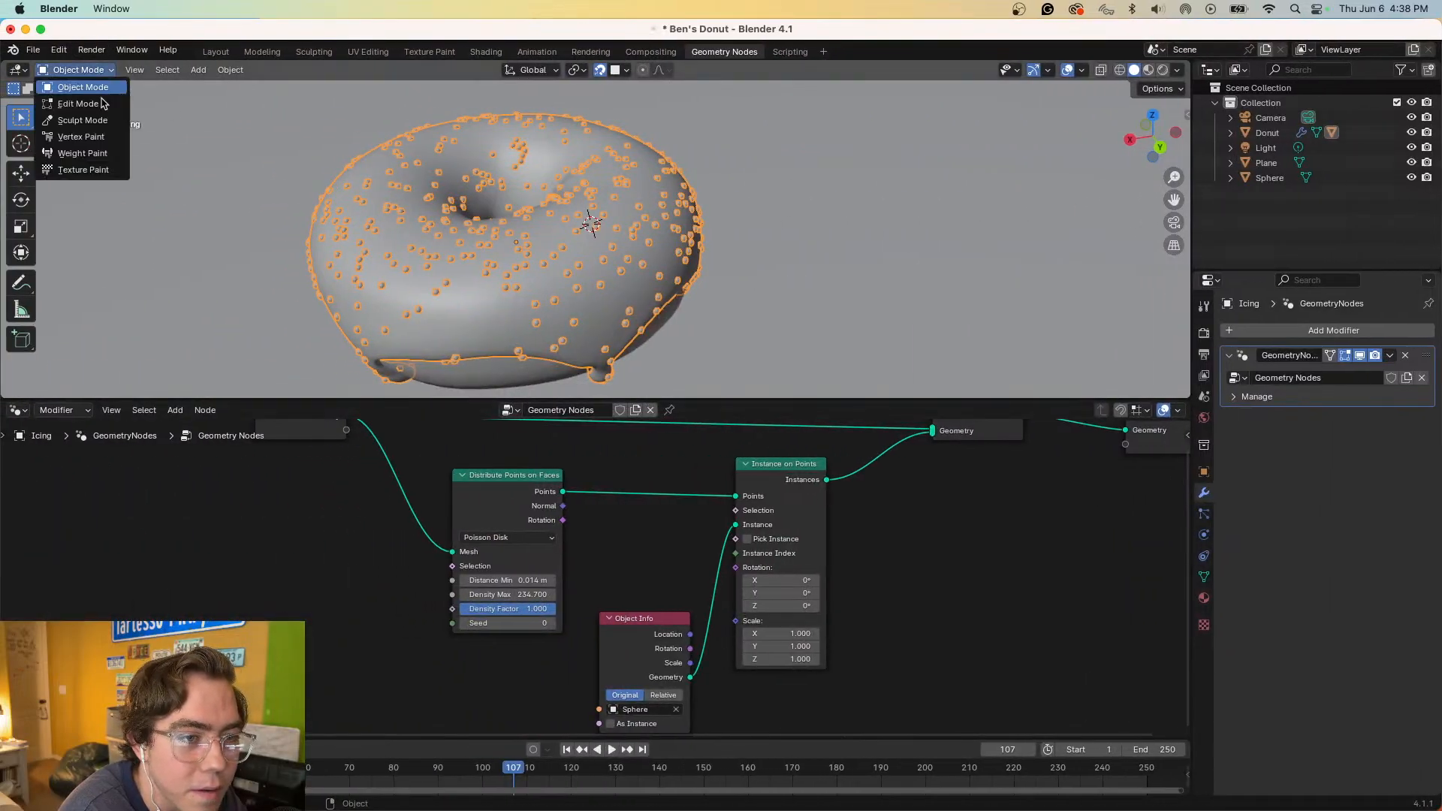
left_click(112, 155)
scroll(460, 245, "down", 10)
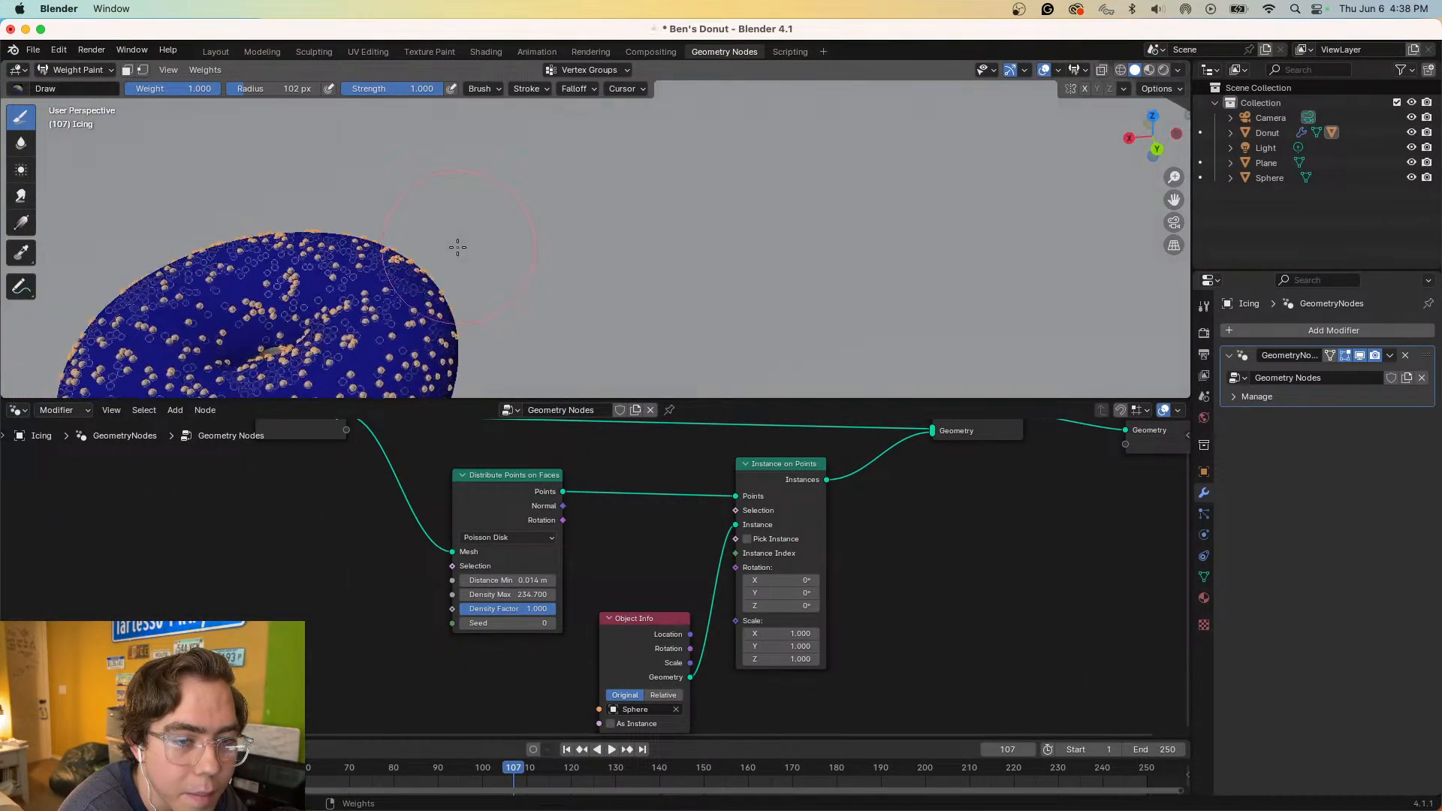
scroll(458, 248, "down", 5)
- Switch back to the tutorial video and watch the explanation of weight painting, pausing as needed
key("ctrl+Right")
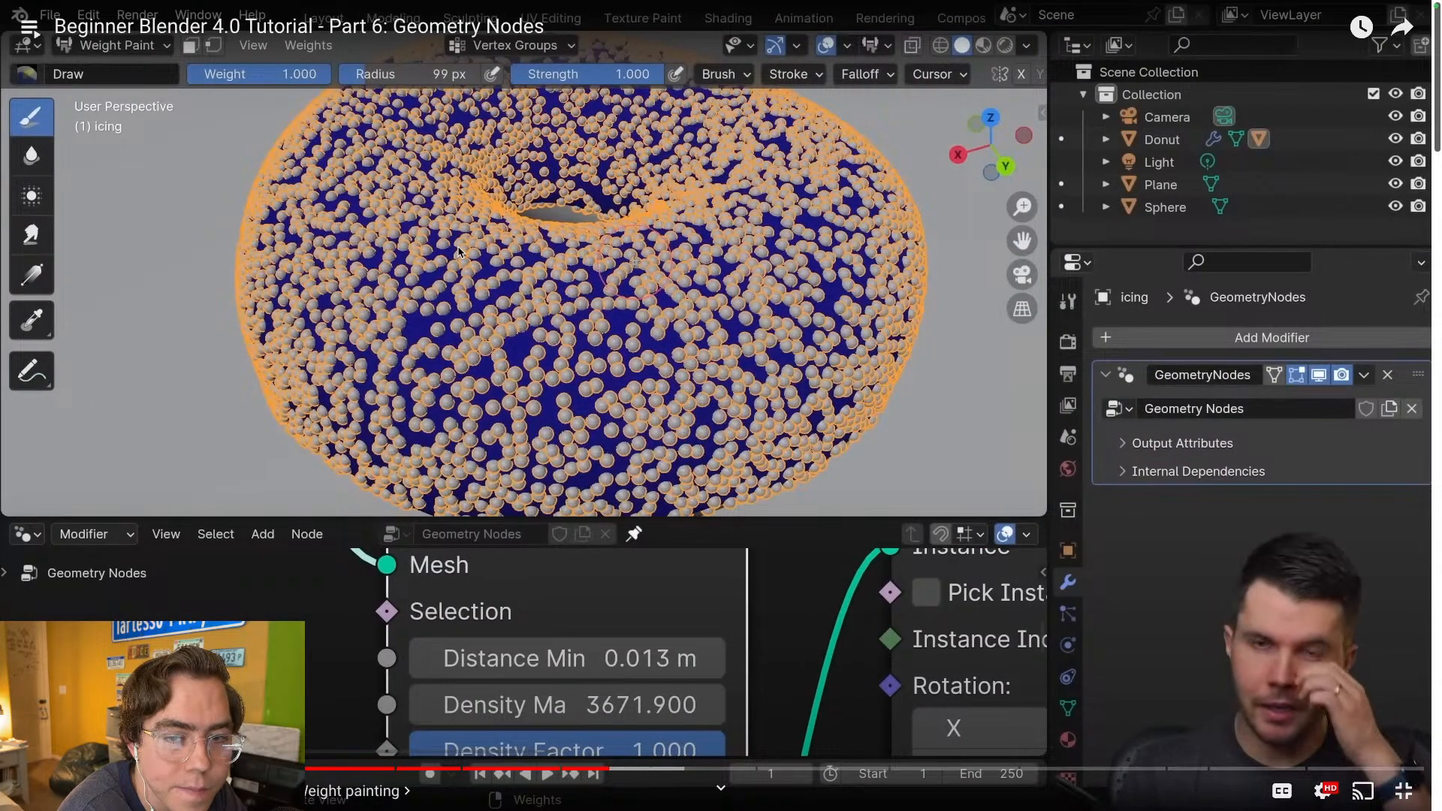
key("space")
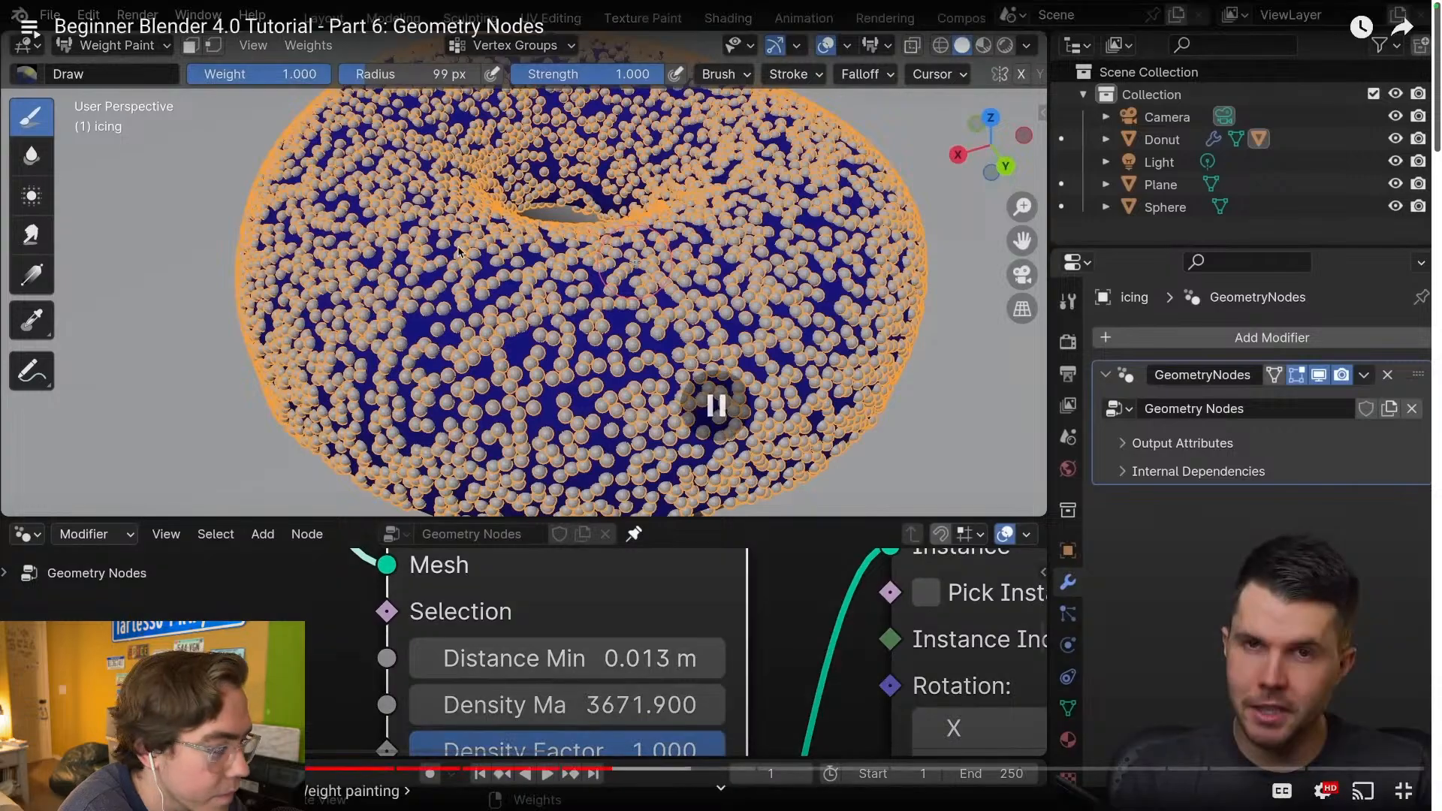
key("space")
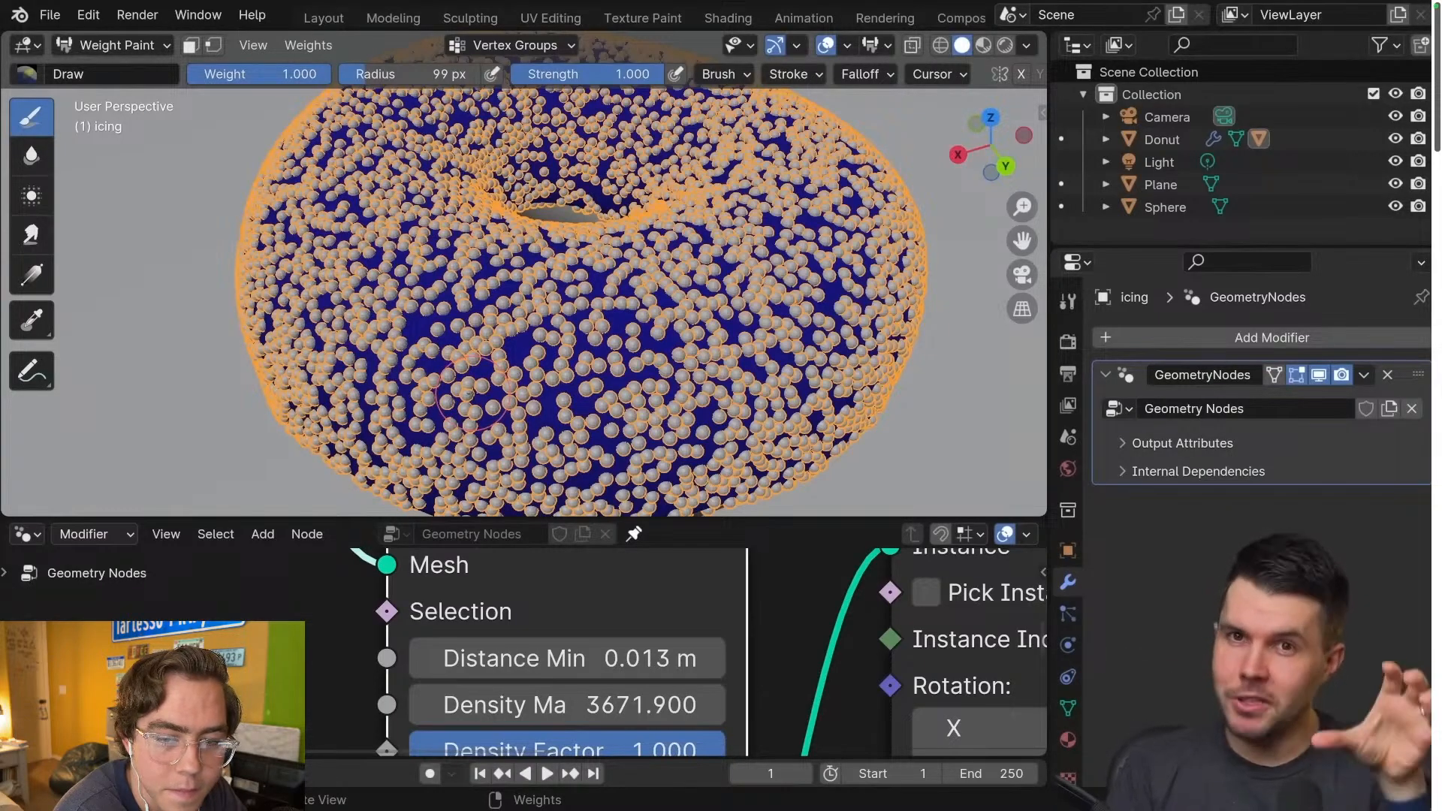
left_click(460, 253)
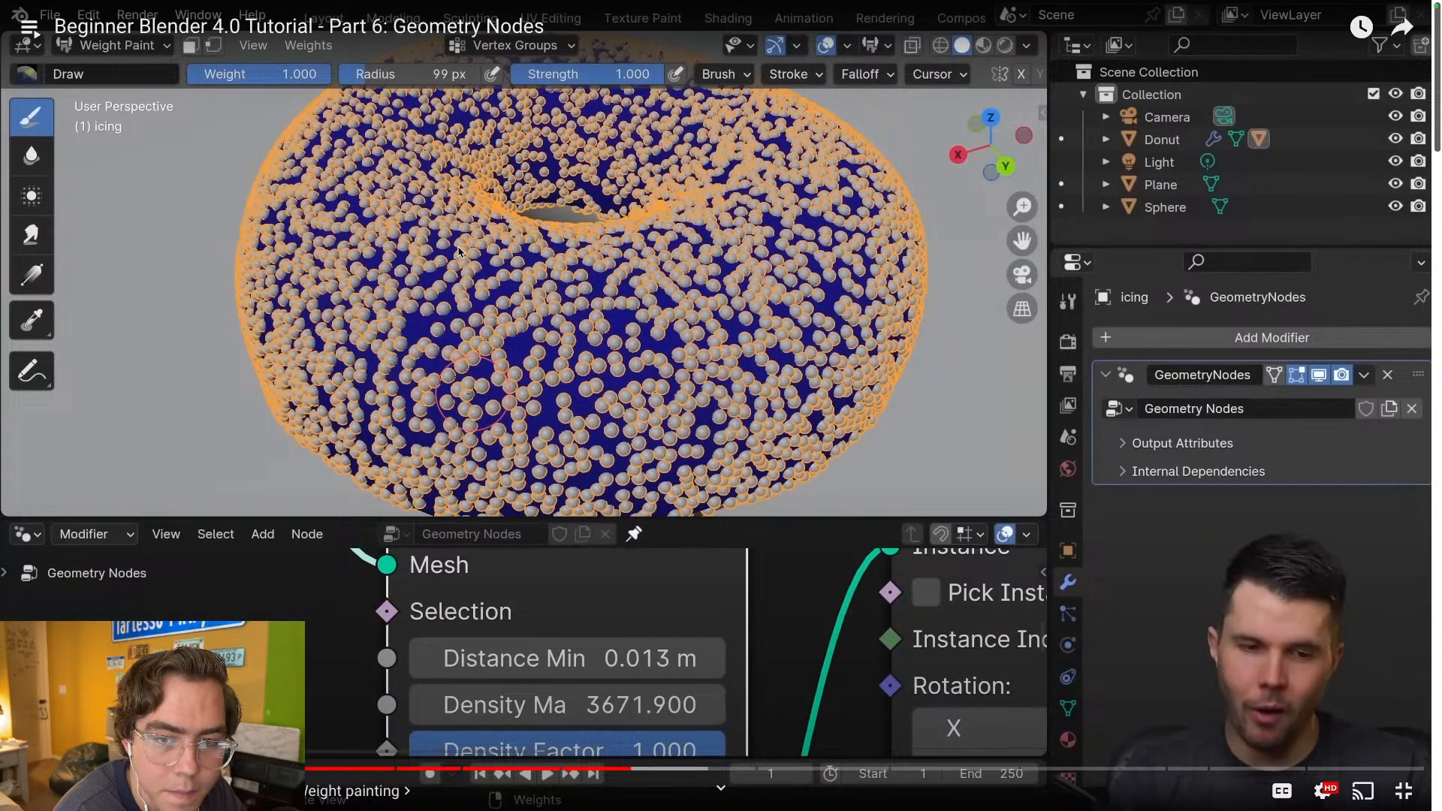
left_click(459, 253)
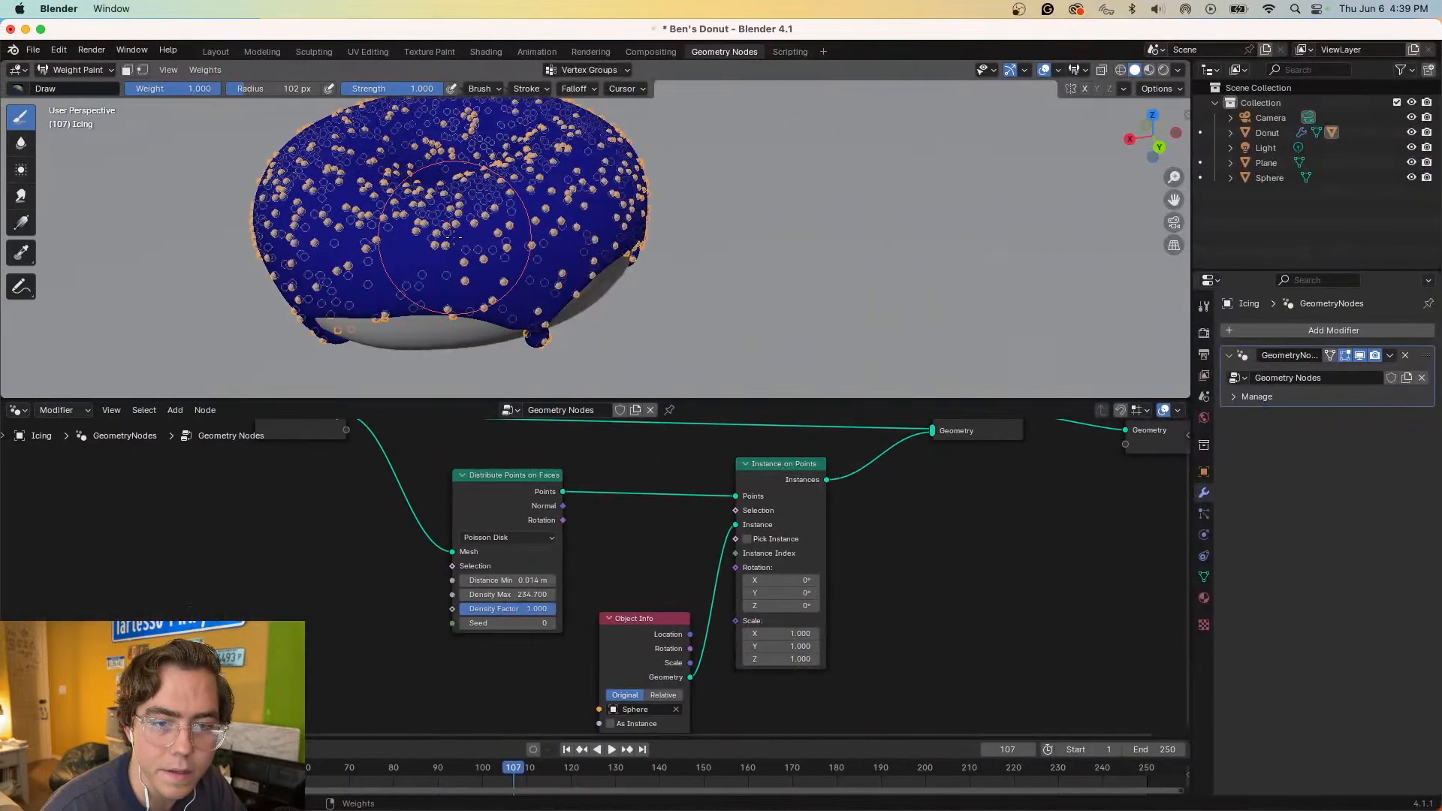
- Try weight paint strokes across the icing, undo them, and reduce the brush radius to 43 px
mouse_move(452, 239)
left_mouse_down()
mouse_move(409, 235)
mouse_move(450, 235)
left_mouse_up()
key("super+z")
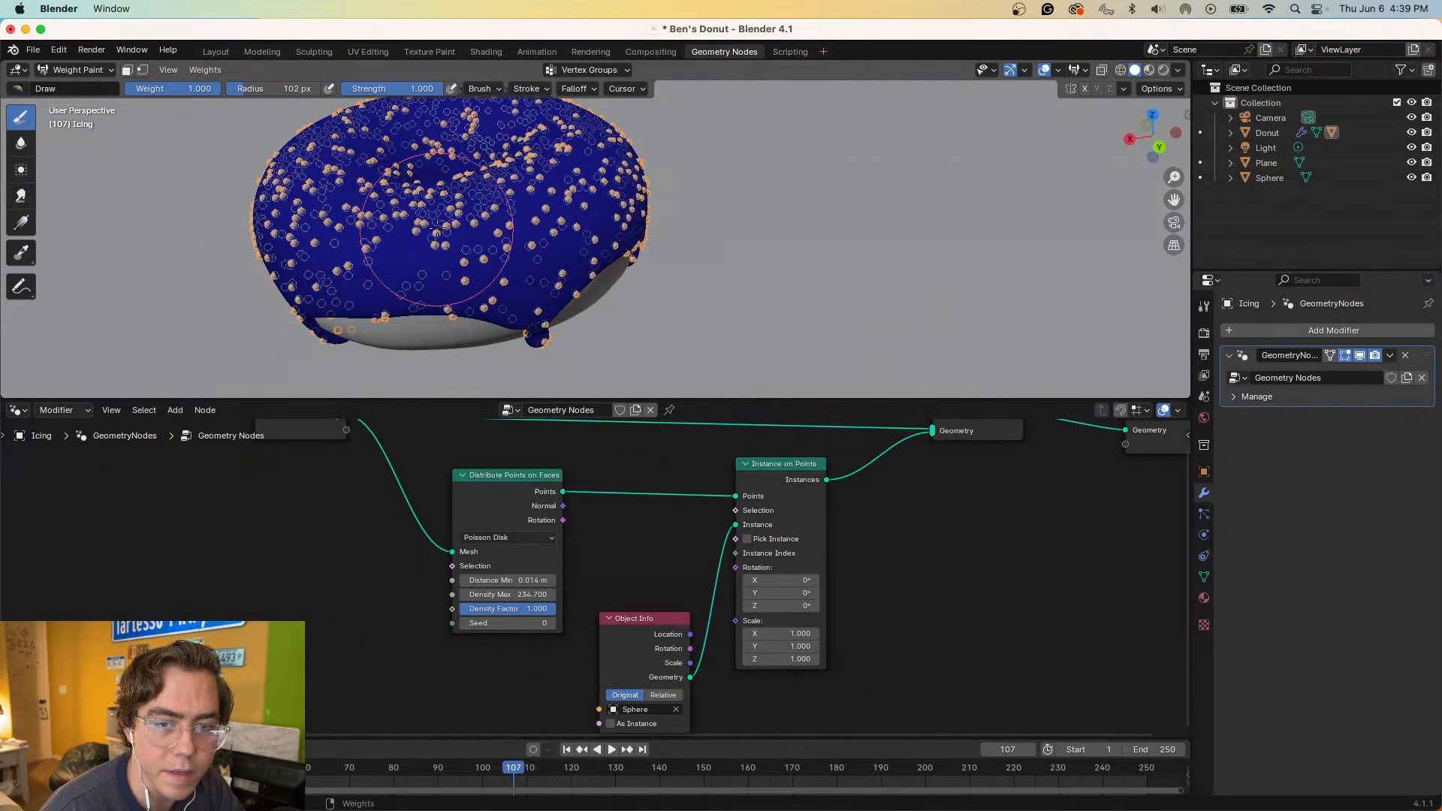
key("f")
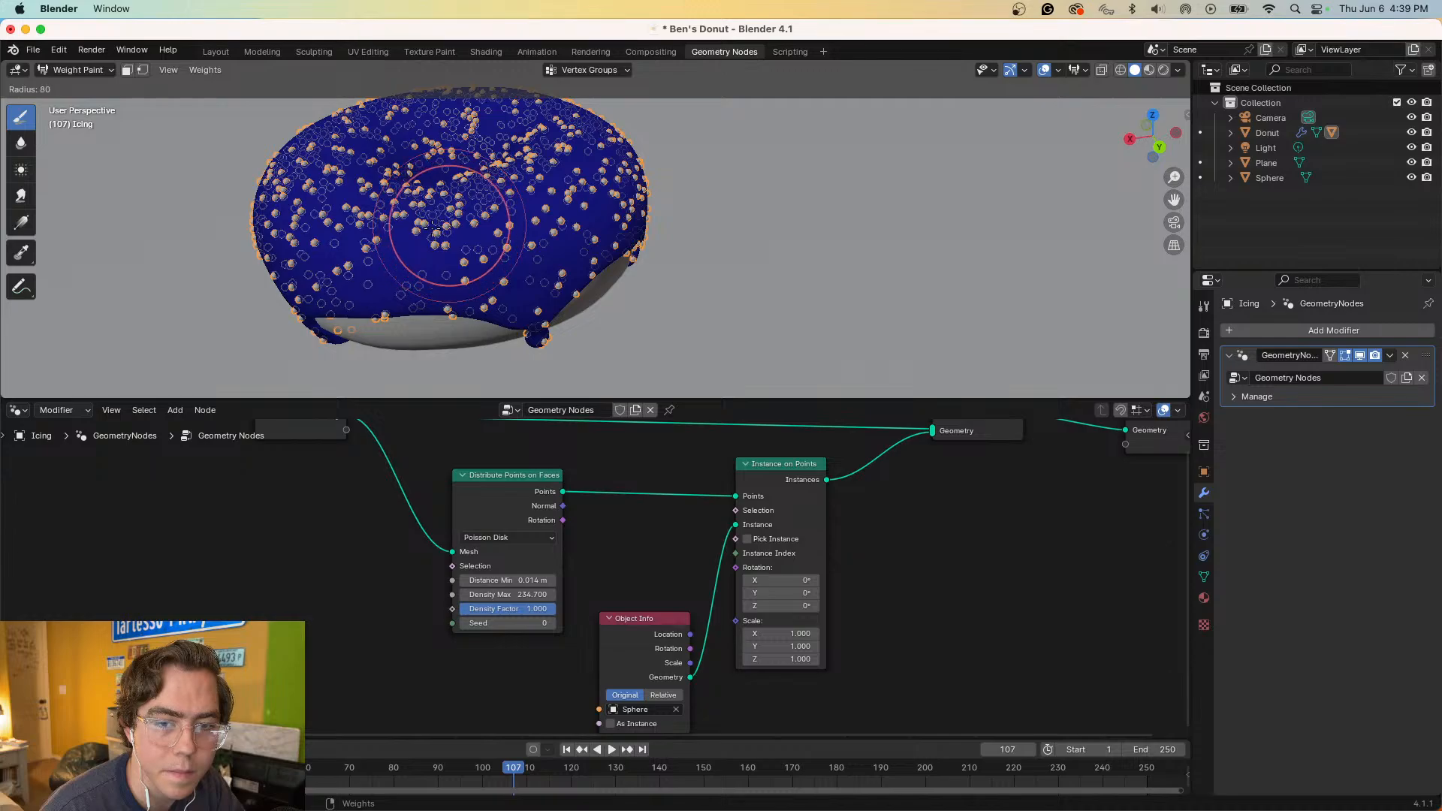
left_click(404, 235)
mouse_move(404, 235)
left_mouse_down()
mouse_move(481, 244)
mouse_move(537, 218)
mouse_move(451, 255)
mouse_move(505, 199)
left_mouse_up()
key("super+z")
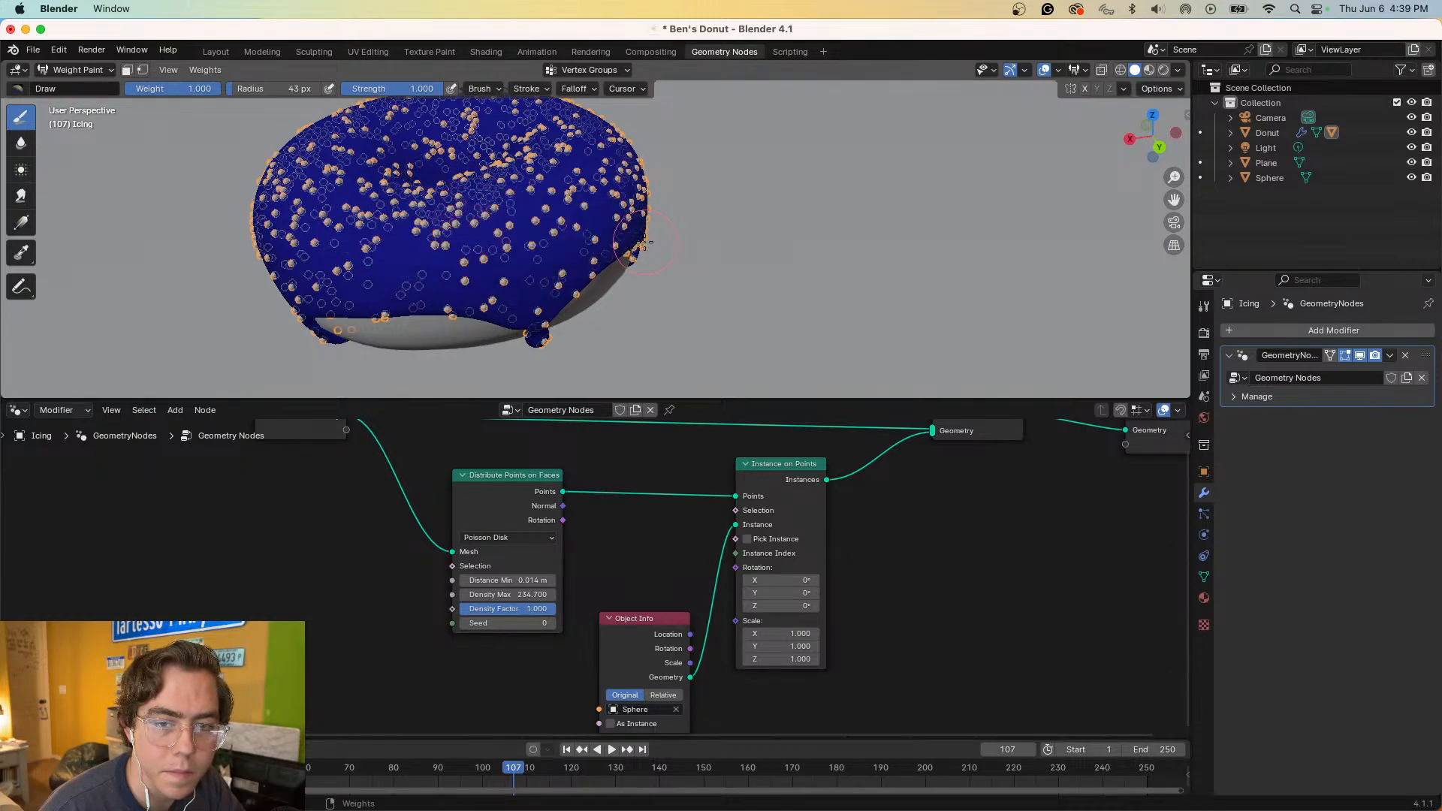
- Take the icing out of Weight Paint into Object Mode and switch to the Layout workspace
scroll(642, 239, "up", 6)
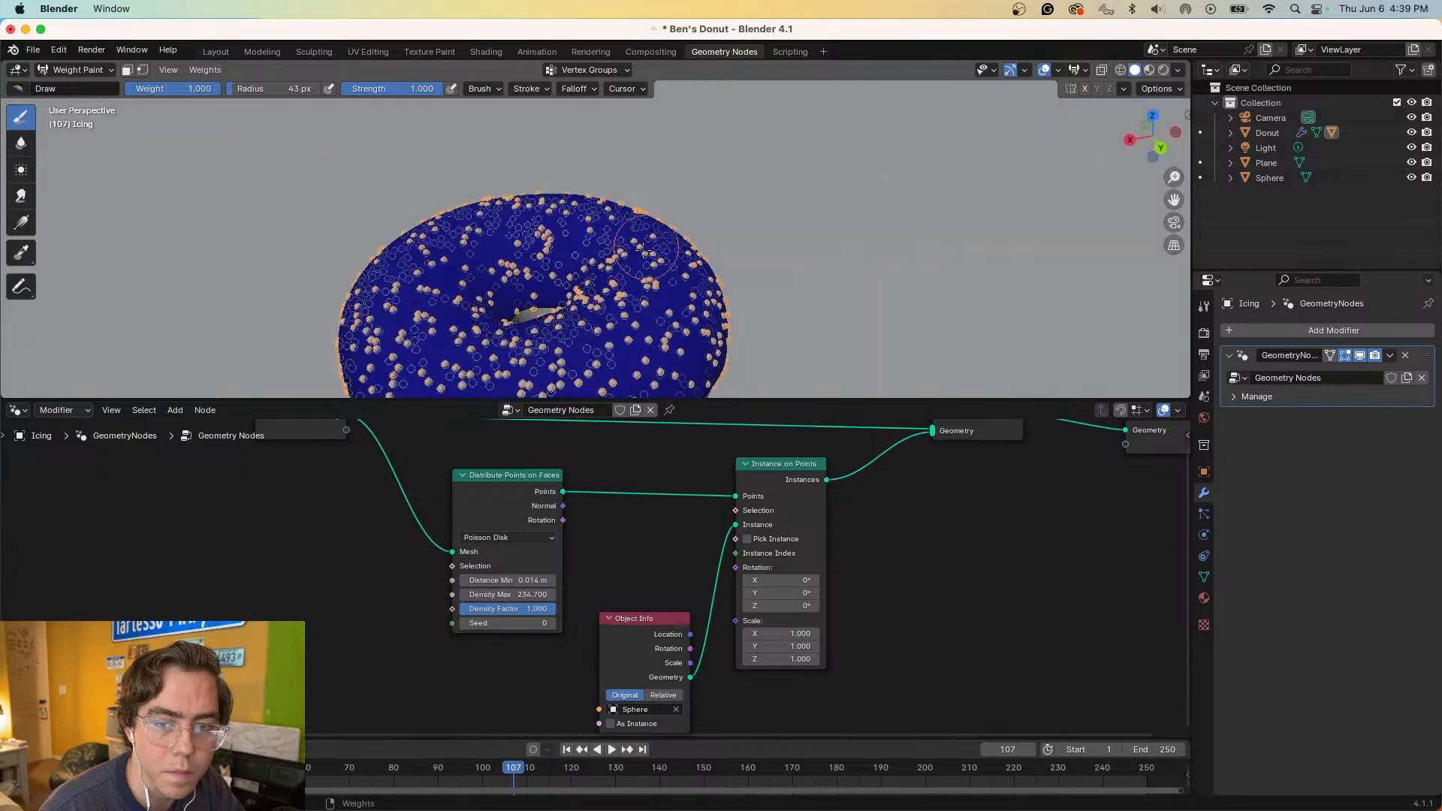
scroll(642, 239, "down", 8)
middle_click_drag(516, 331, 582, 215)
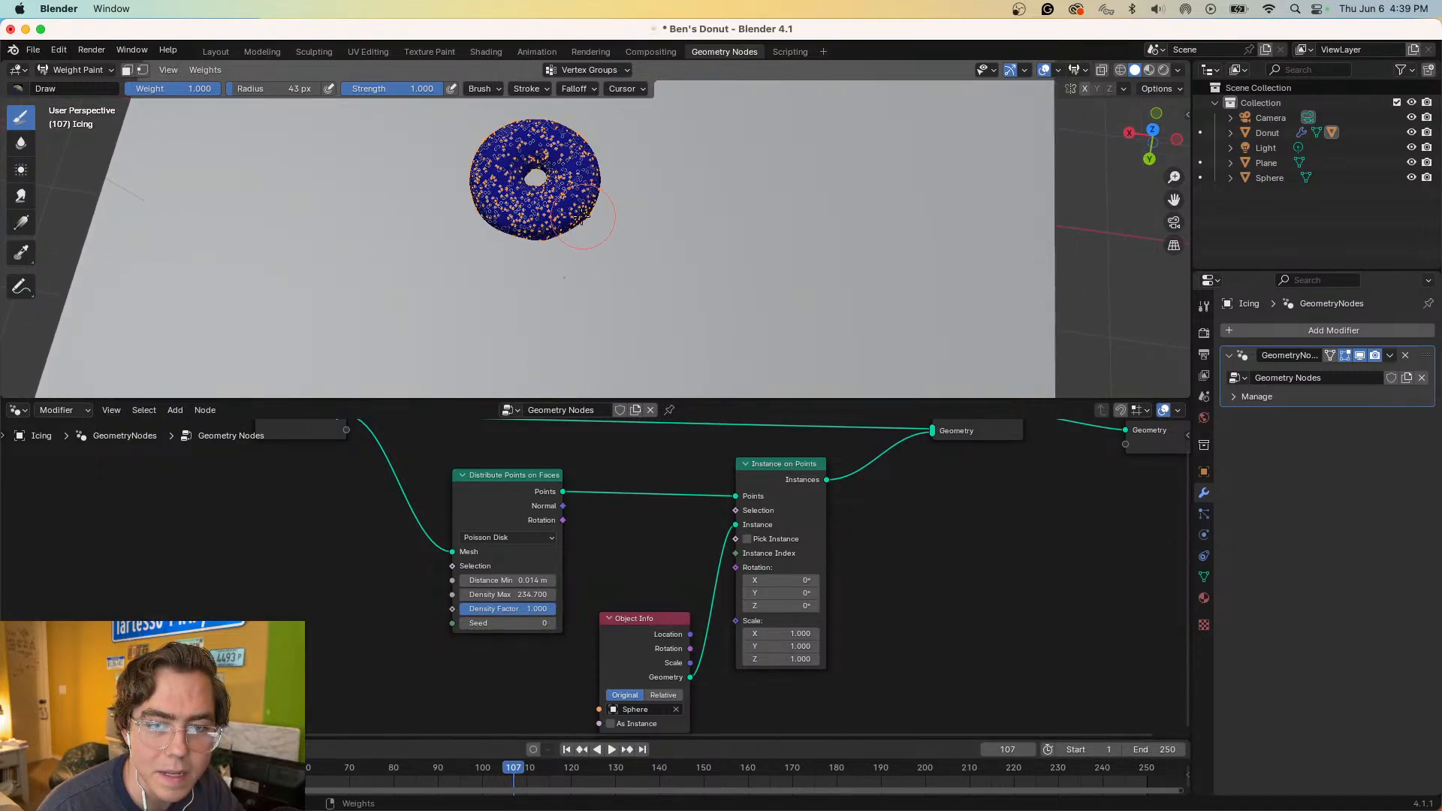
scroll(569, 203, "up", 5)
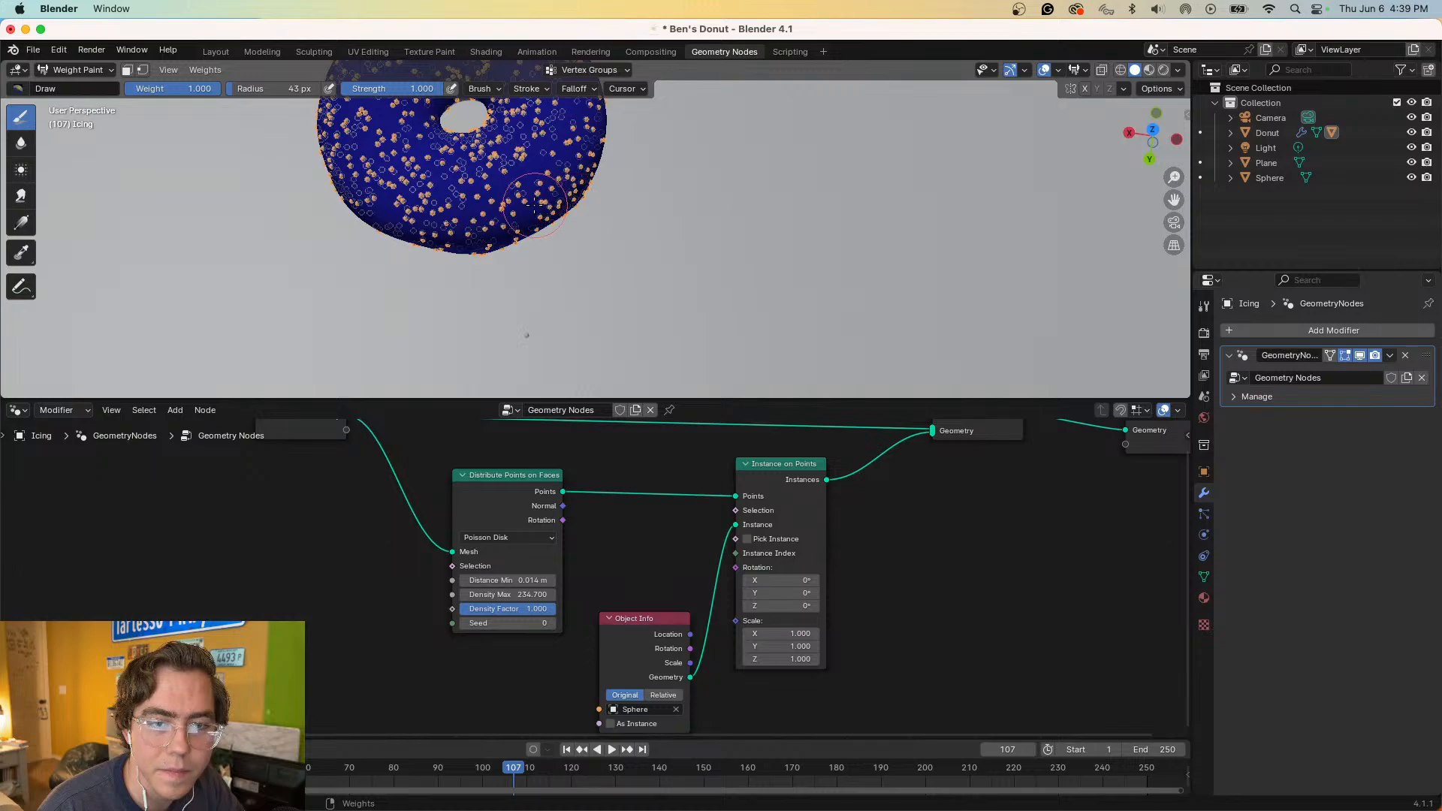
left_click(75, 70)
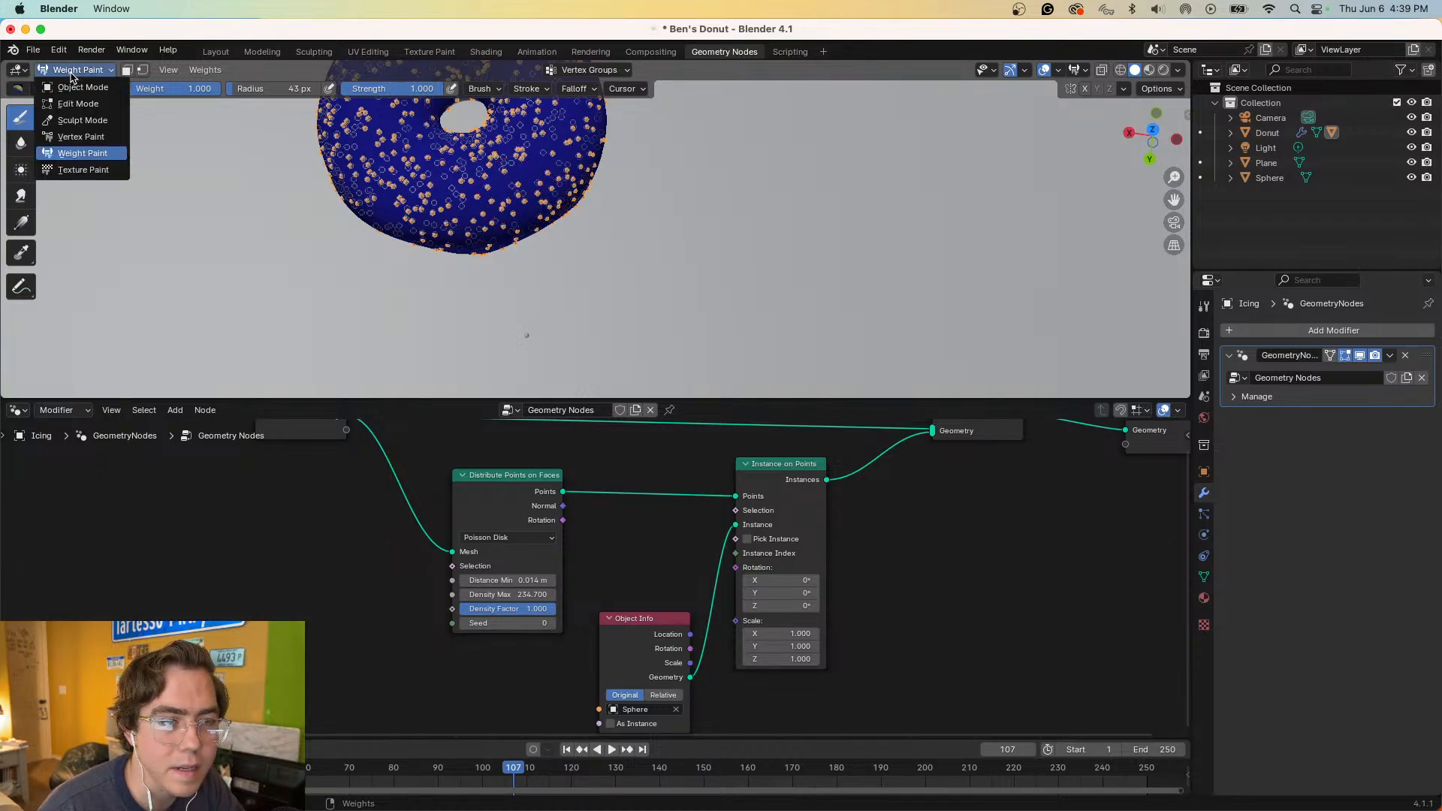
left_click(72, 106)
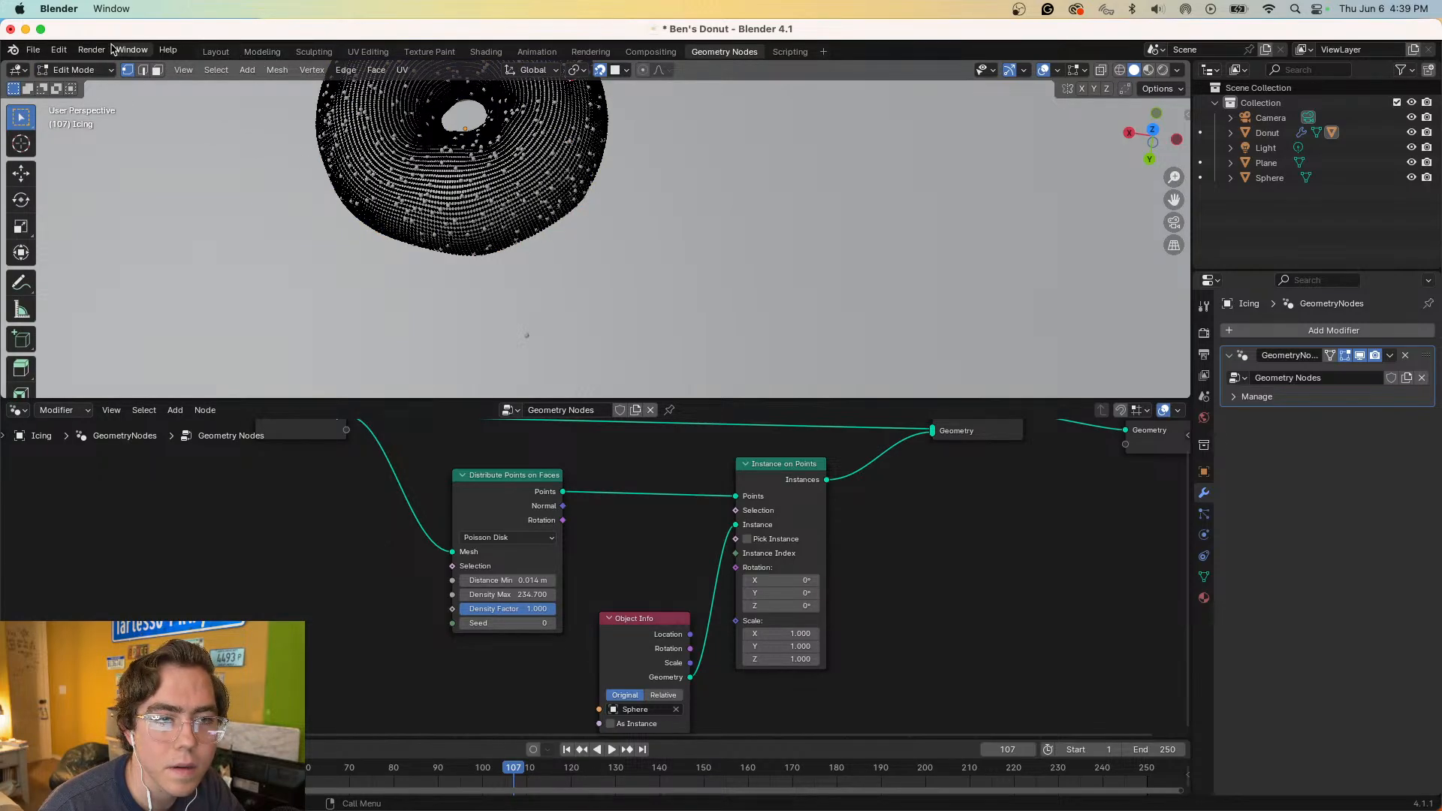
left_click(76, 70)
left_click(83, 89)
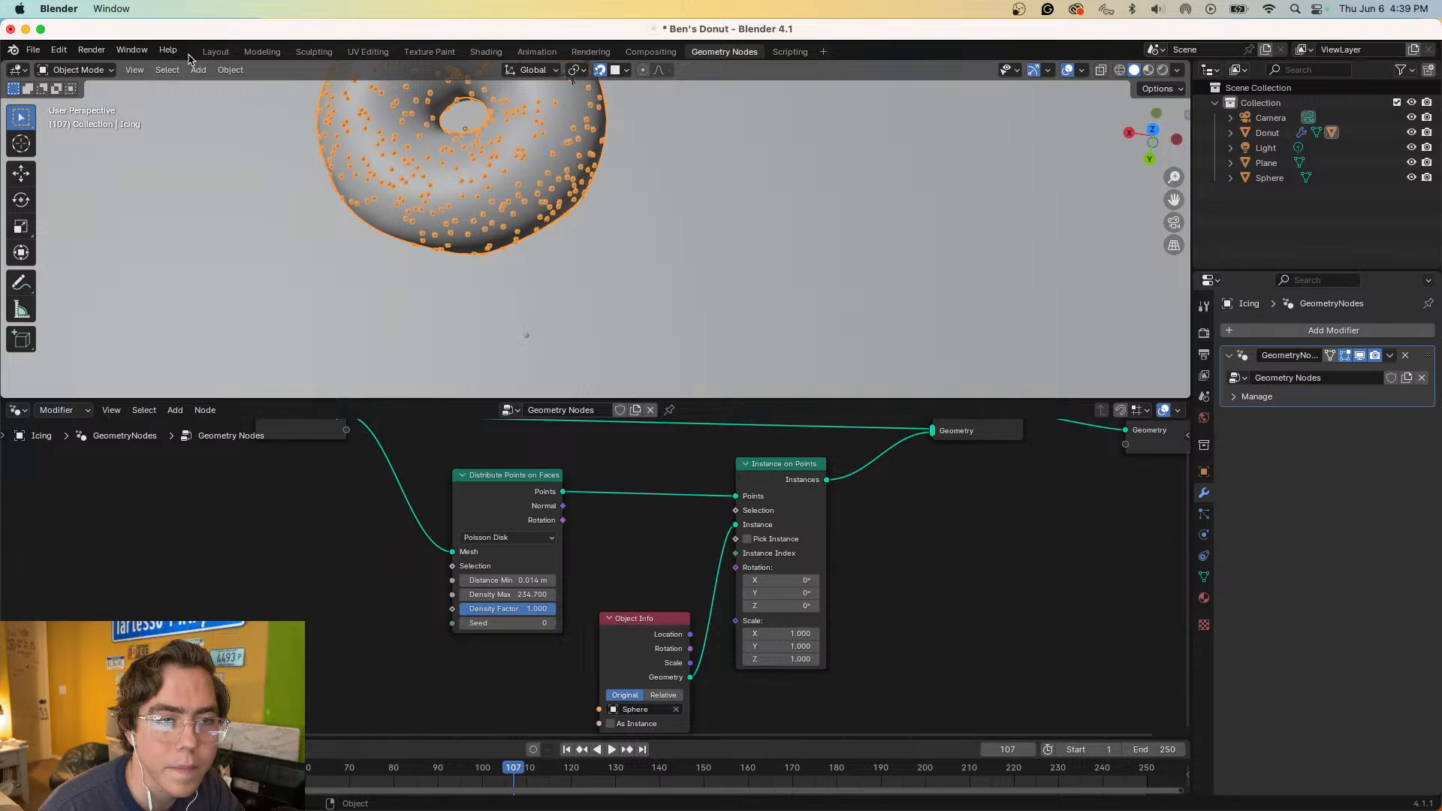
left_click(216, 53)
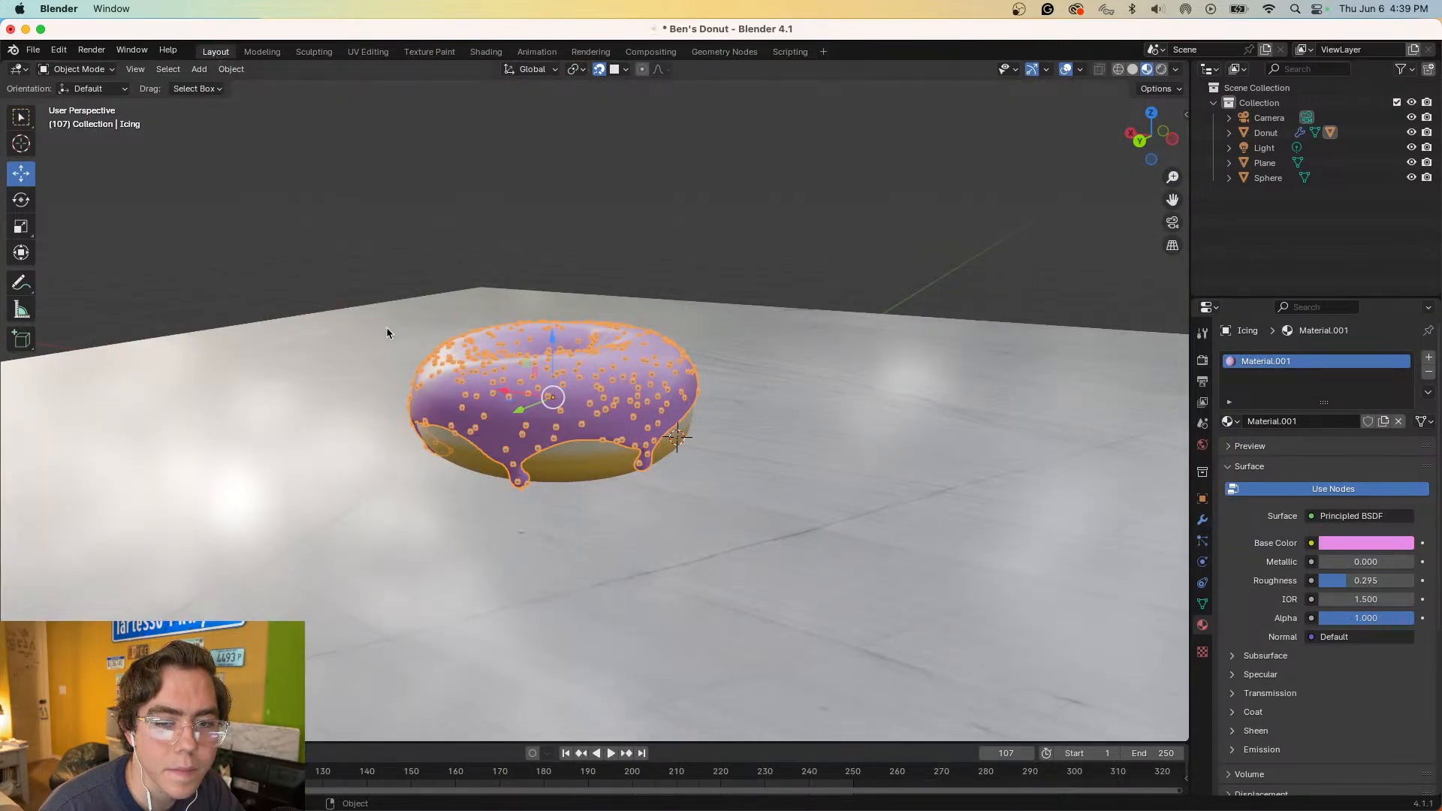
- Try setting the icing's origin to the 3D cursor and undo the change
right_click(493, 428)
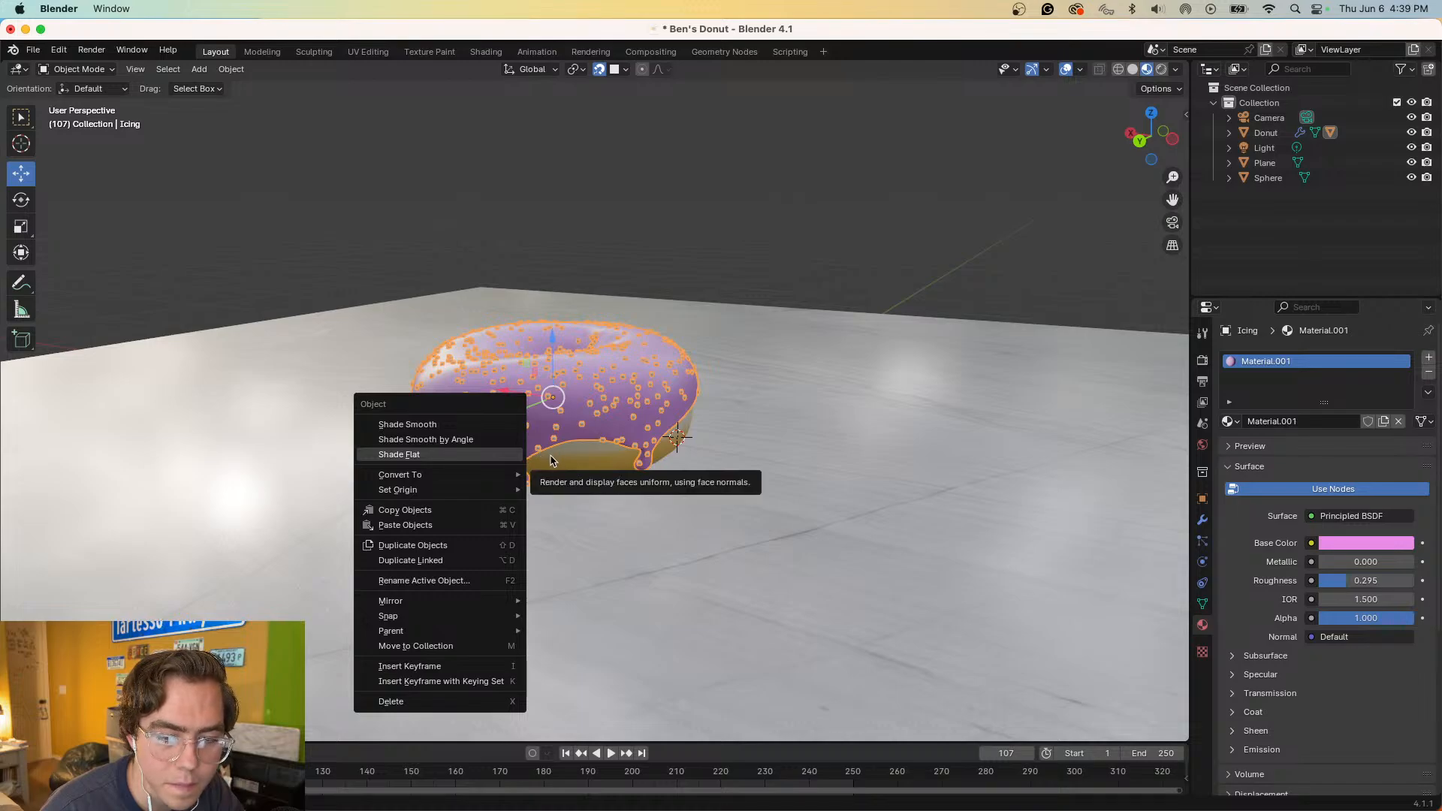
mouse_move(492, 491)
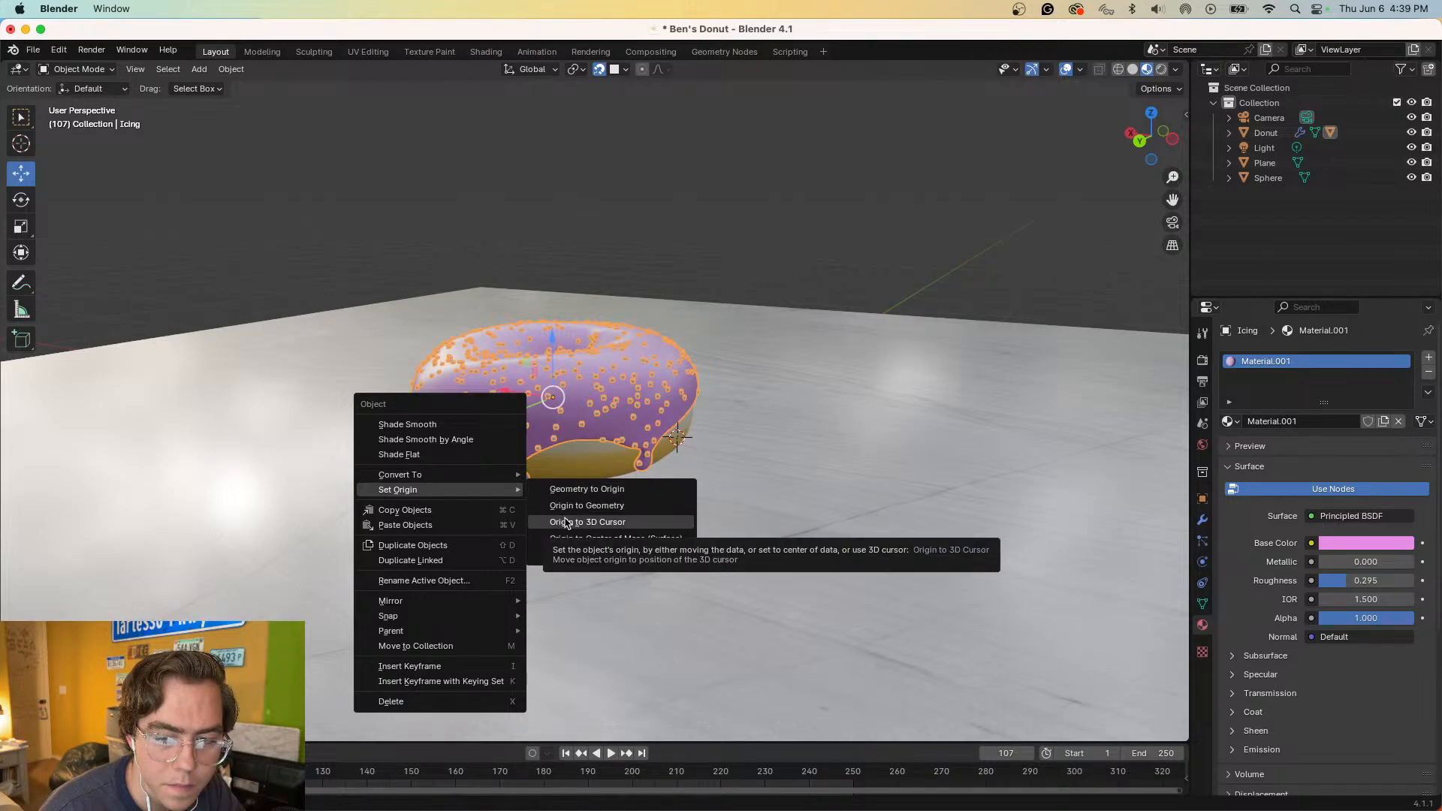
left_click(565, 522)
middle_click_drag(640, 526, 666, 590)
key("ctrl+z")
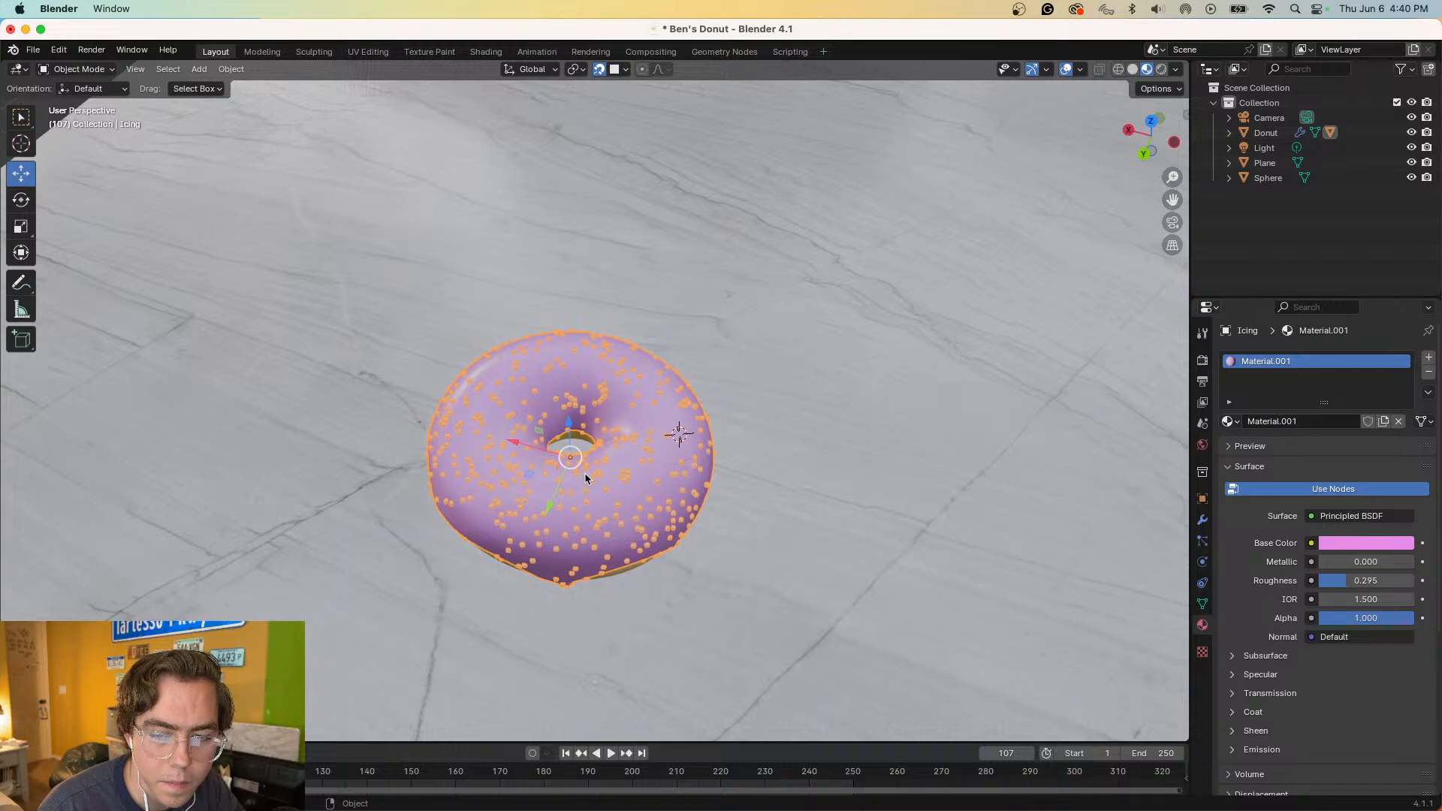
- Try moving the icing's geometry to its origin and undo the shift
right_click(604, 482)
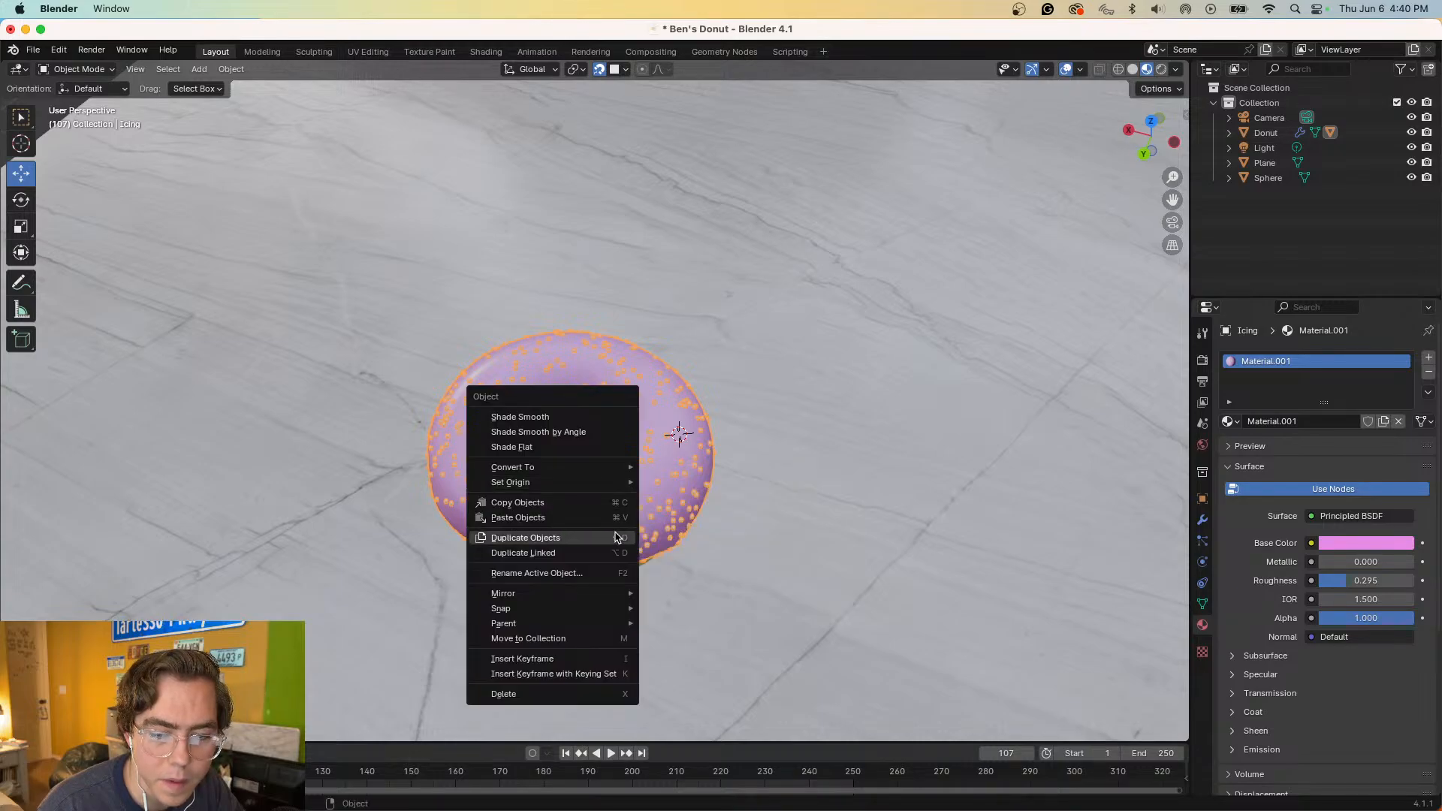
mouse_move(604, 484)
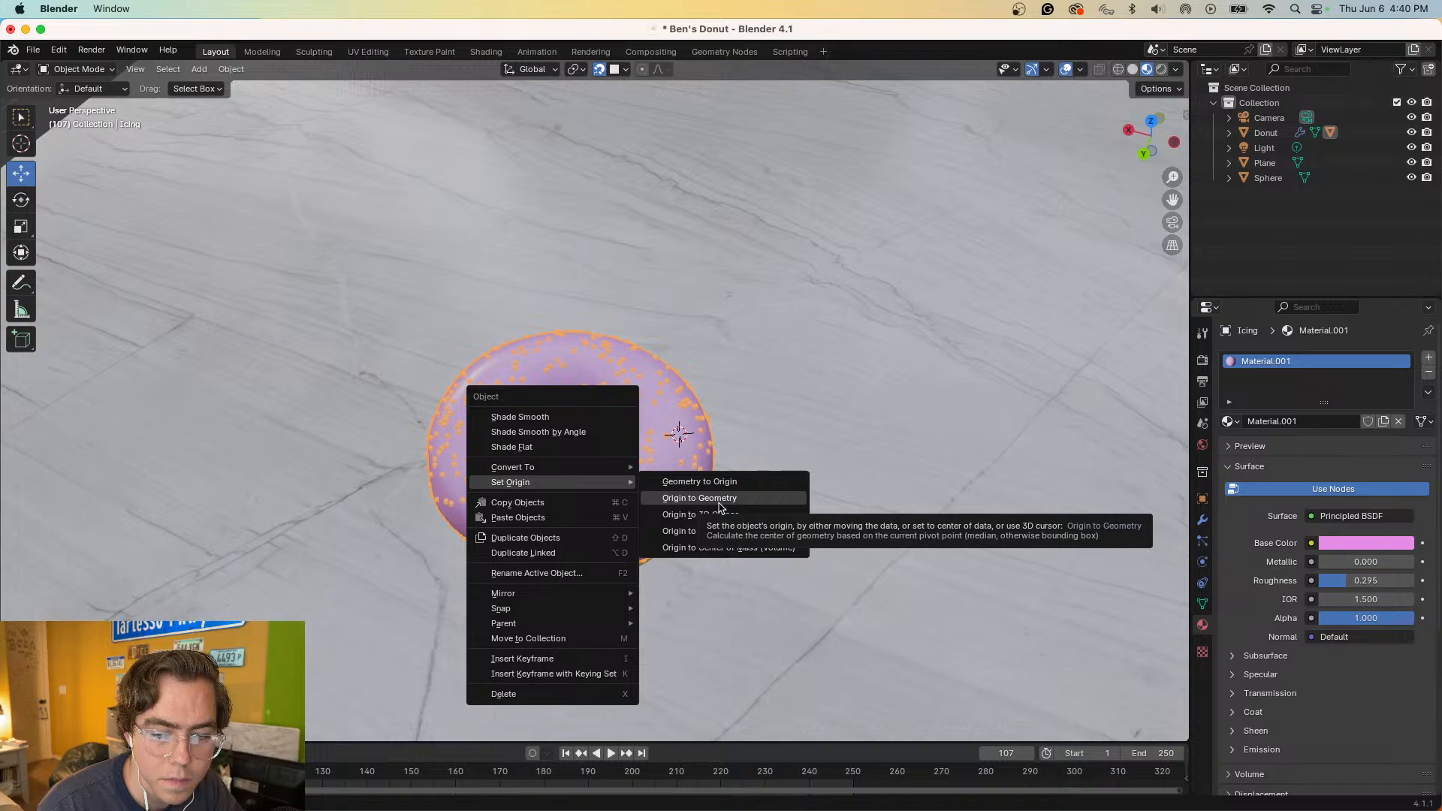
left_click(712, 496)
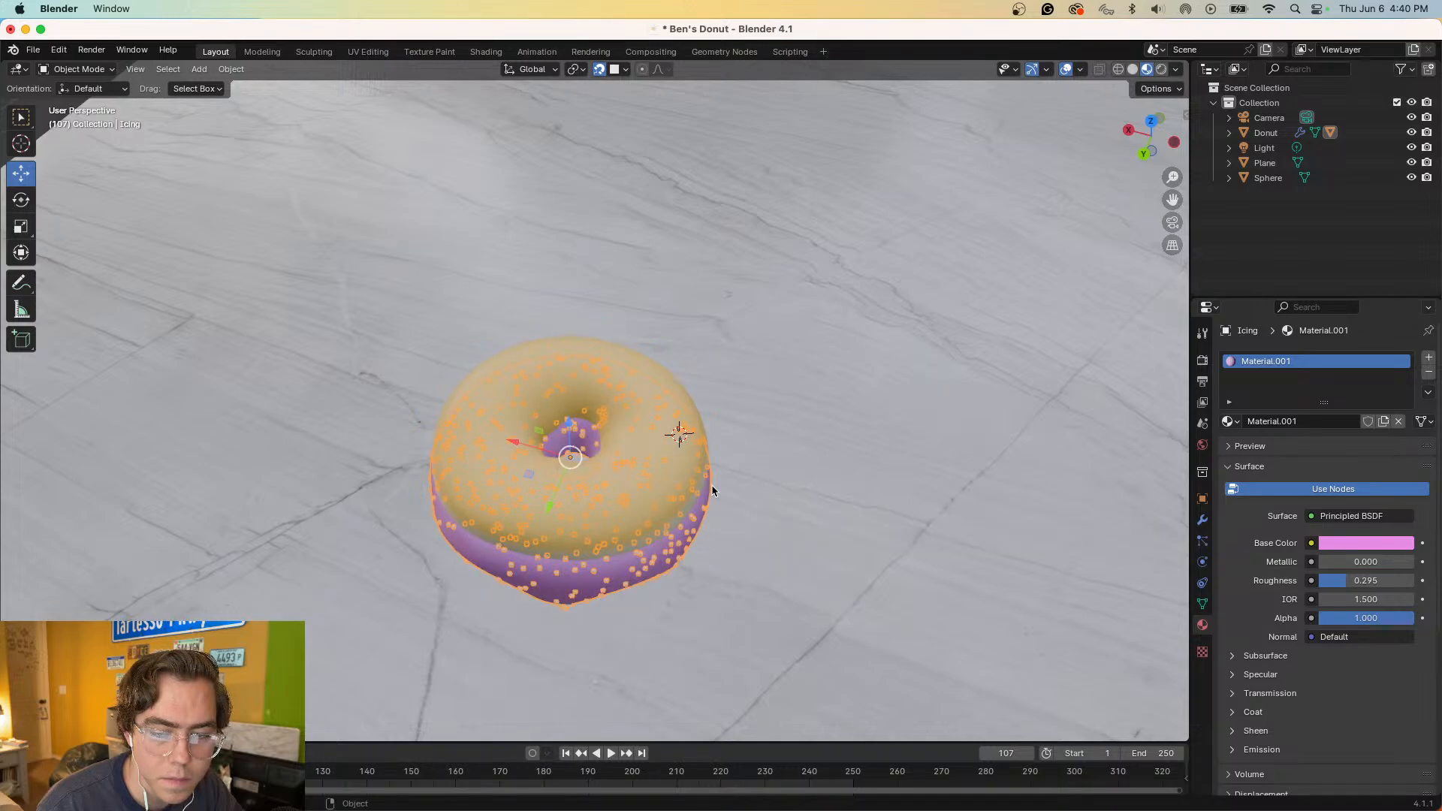
key("super+z")
- Set the icing's origin to its geometry
right_click(616, 495)
mouse_move(617, 491)
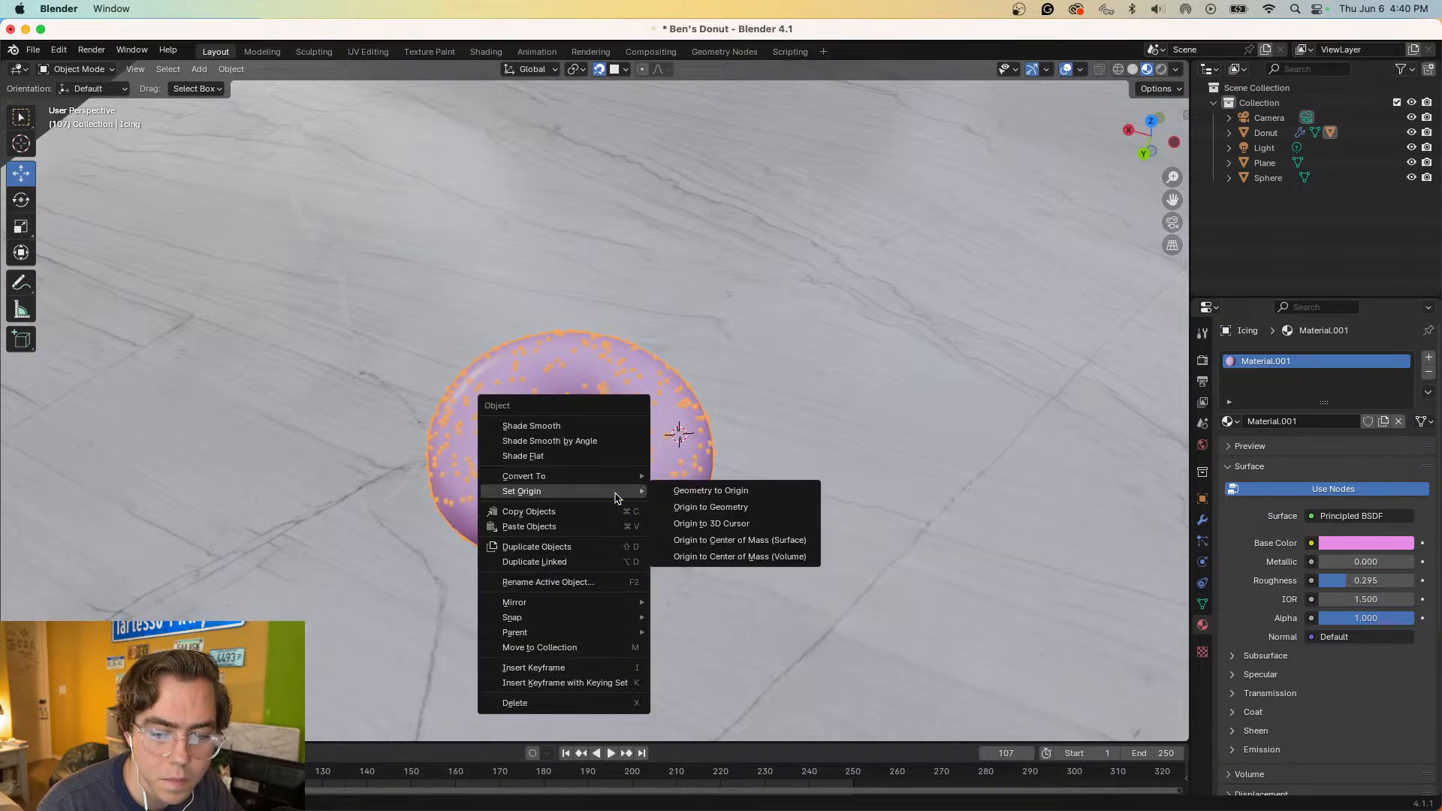
left_click(698, 507)
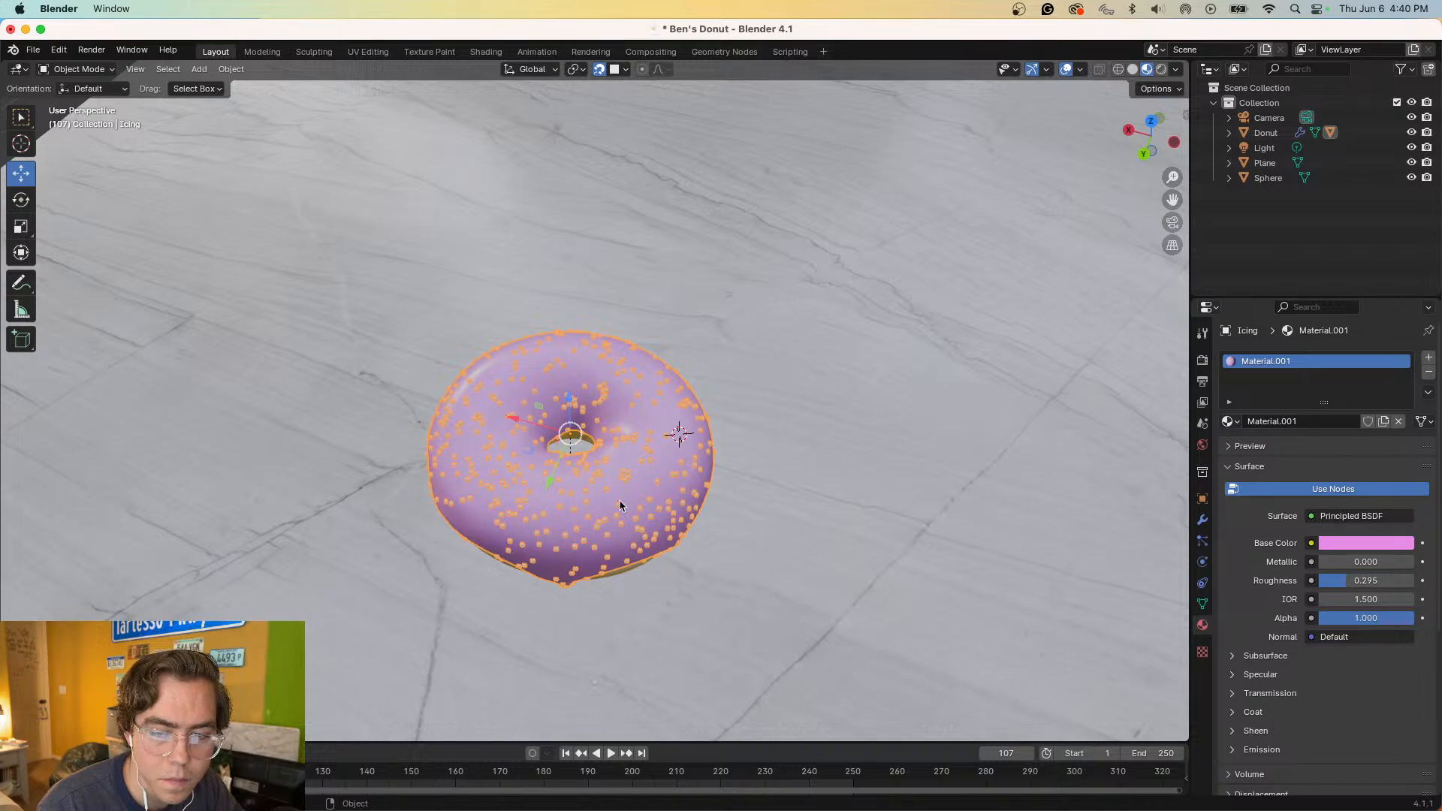
middle_click_drag(624, 498, 666, 514)
right_click(656, 508)
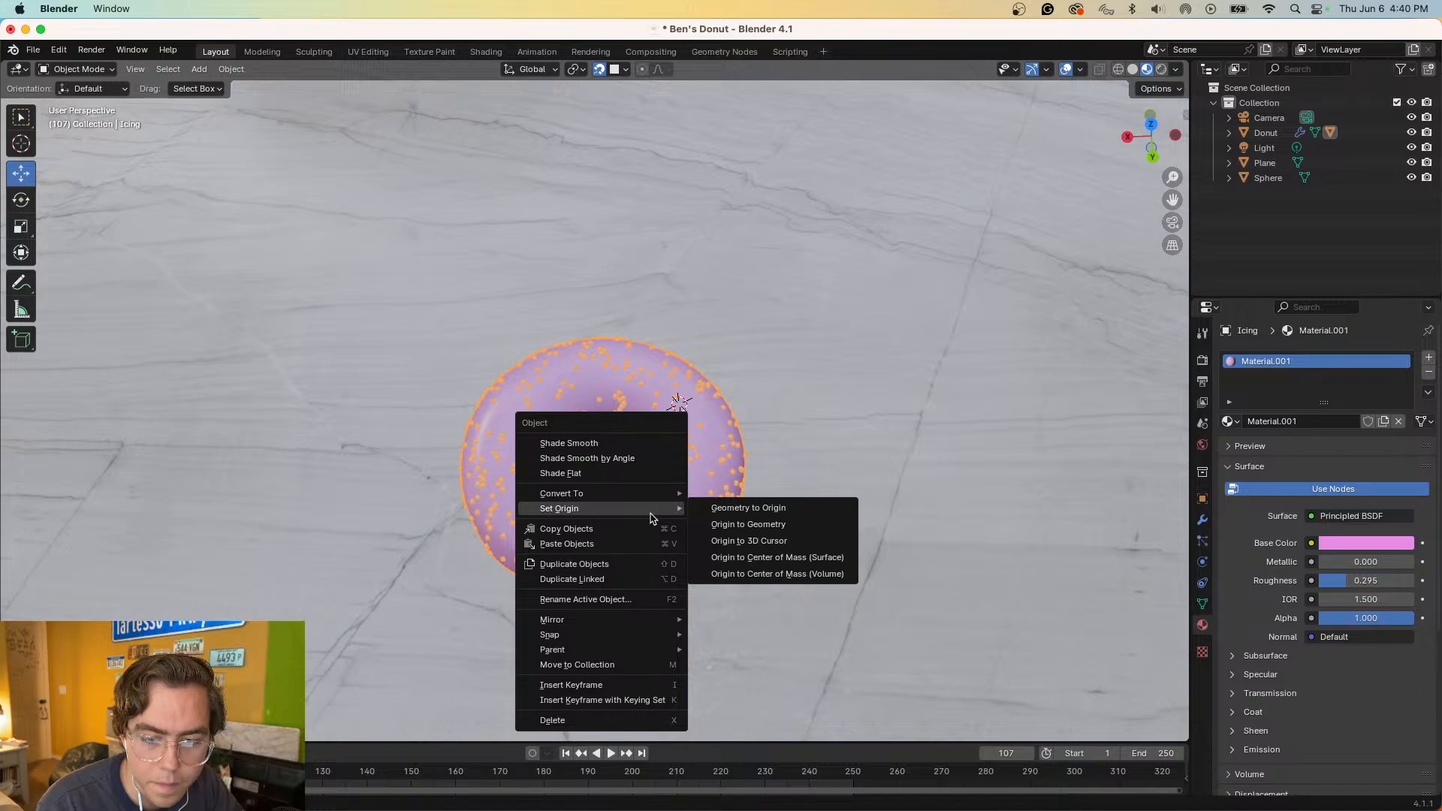
left_click(713, 472)
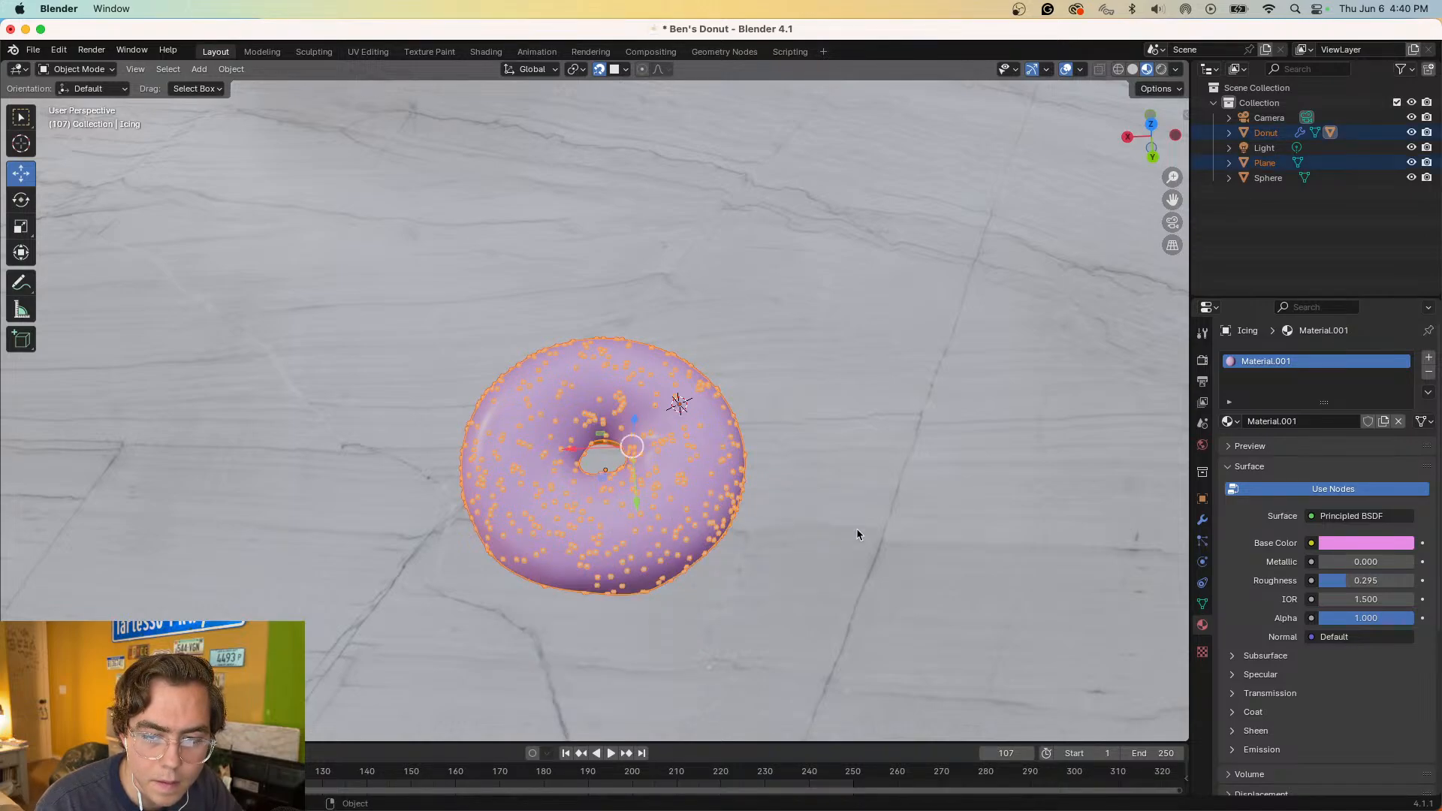
- Select the donut, icing and marble plane together, try moving them freely, and cancel the move
left_click(829, 544)
left_click_drag(853, 493, 797, 503)
middle_click_drag(798, 503, 814, 479)
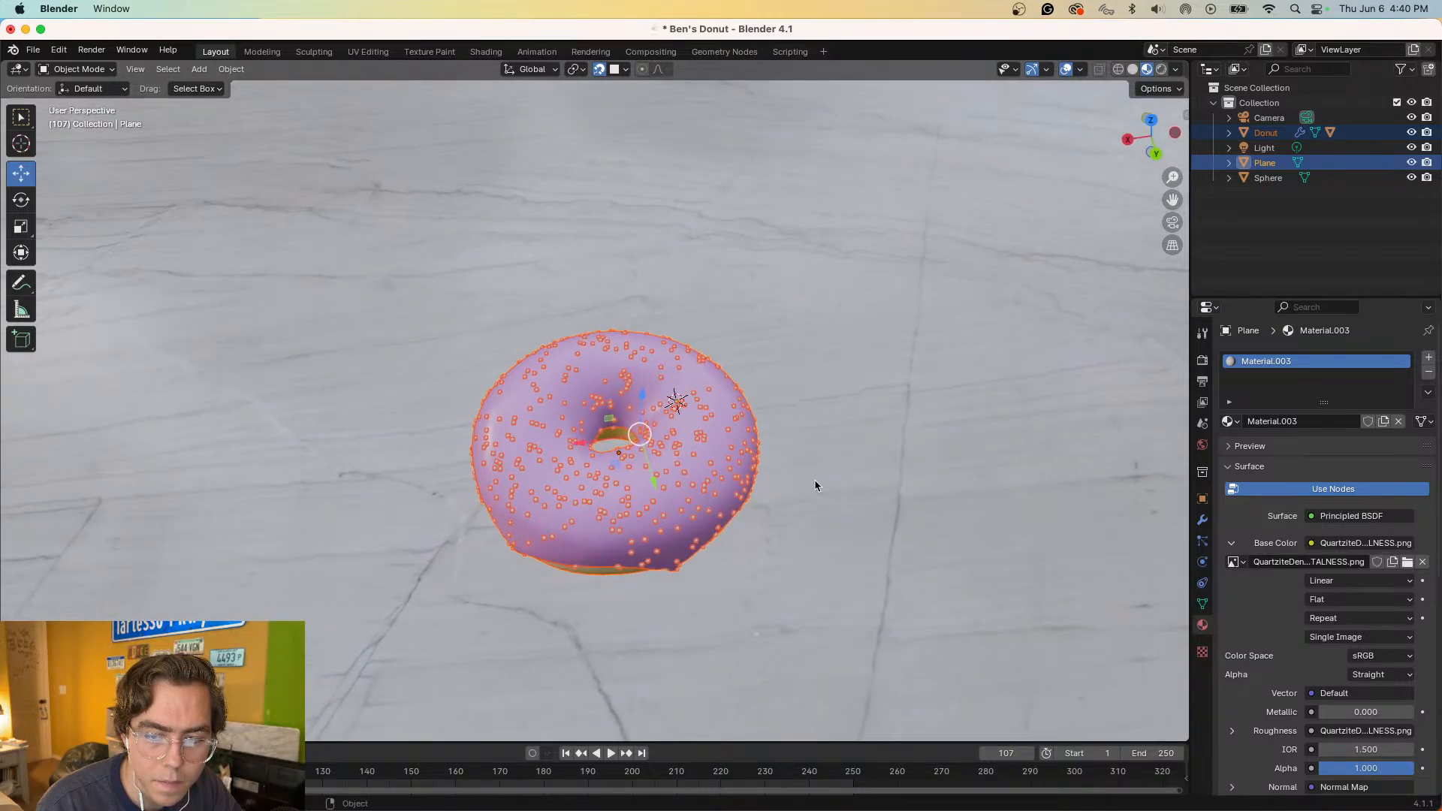
key("g")
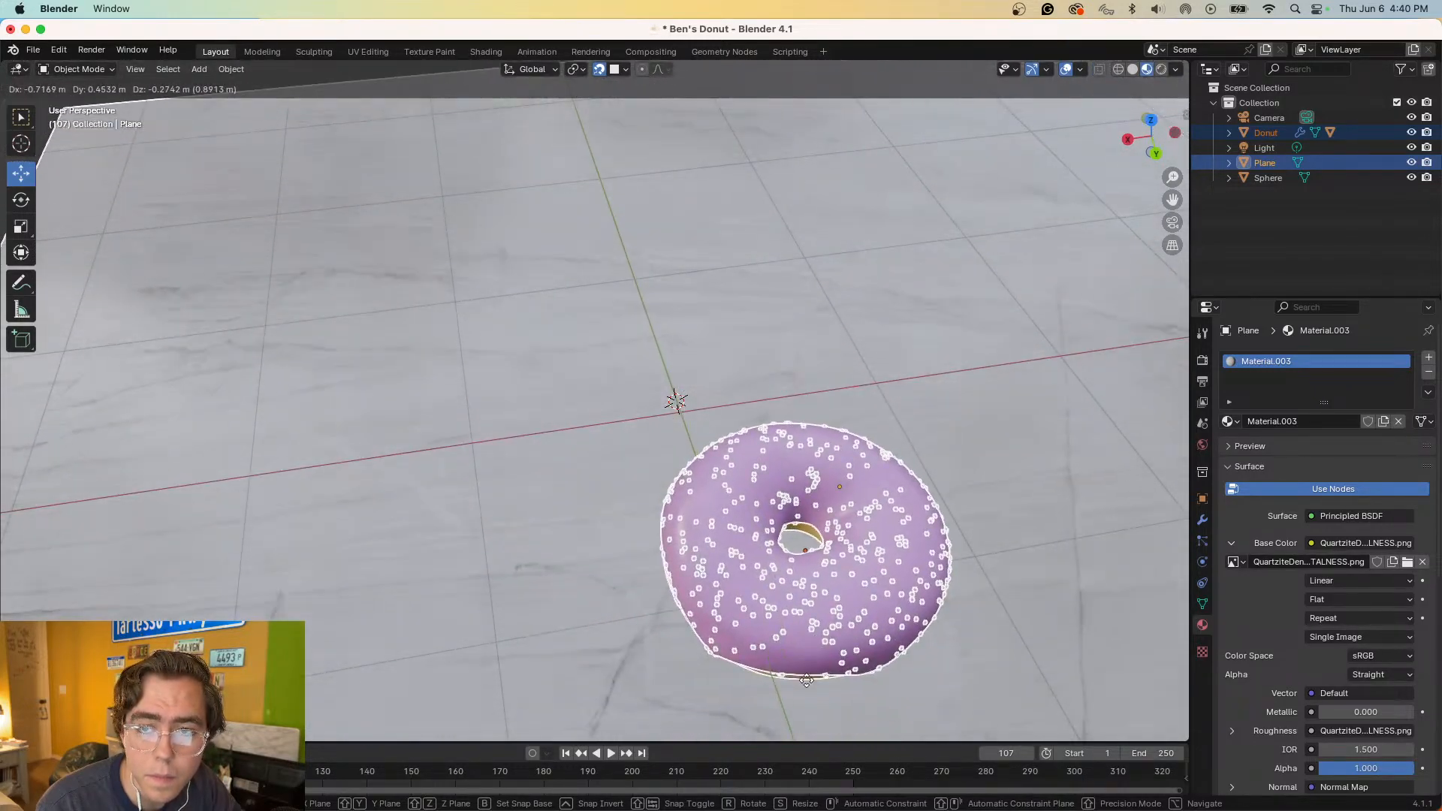
left_click(730, 180)
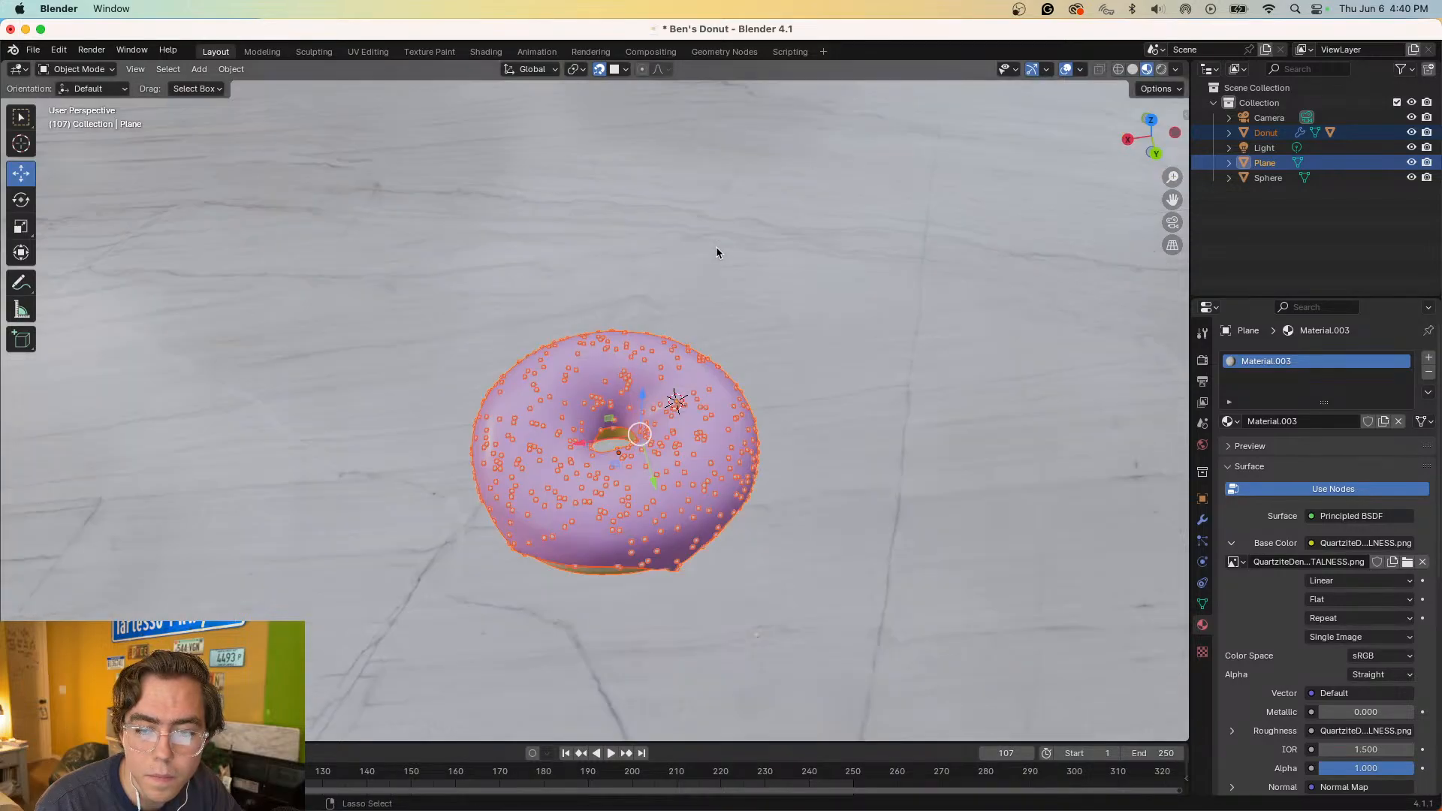
- Select only the icing, test moving it away from the donut twice, and cancel each move
middle_click_drag(760, 402, 736, 345)
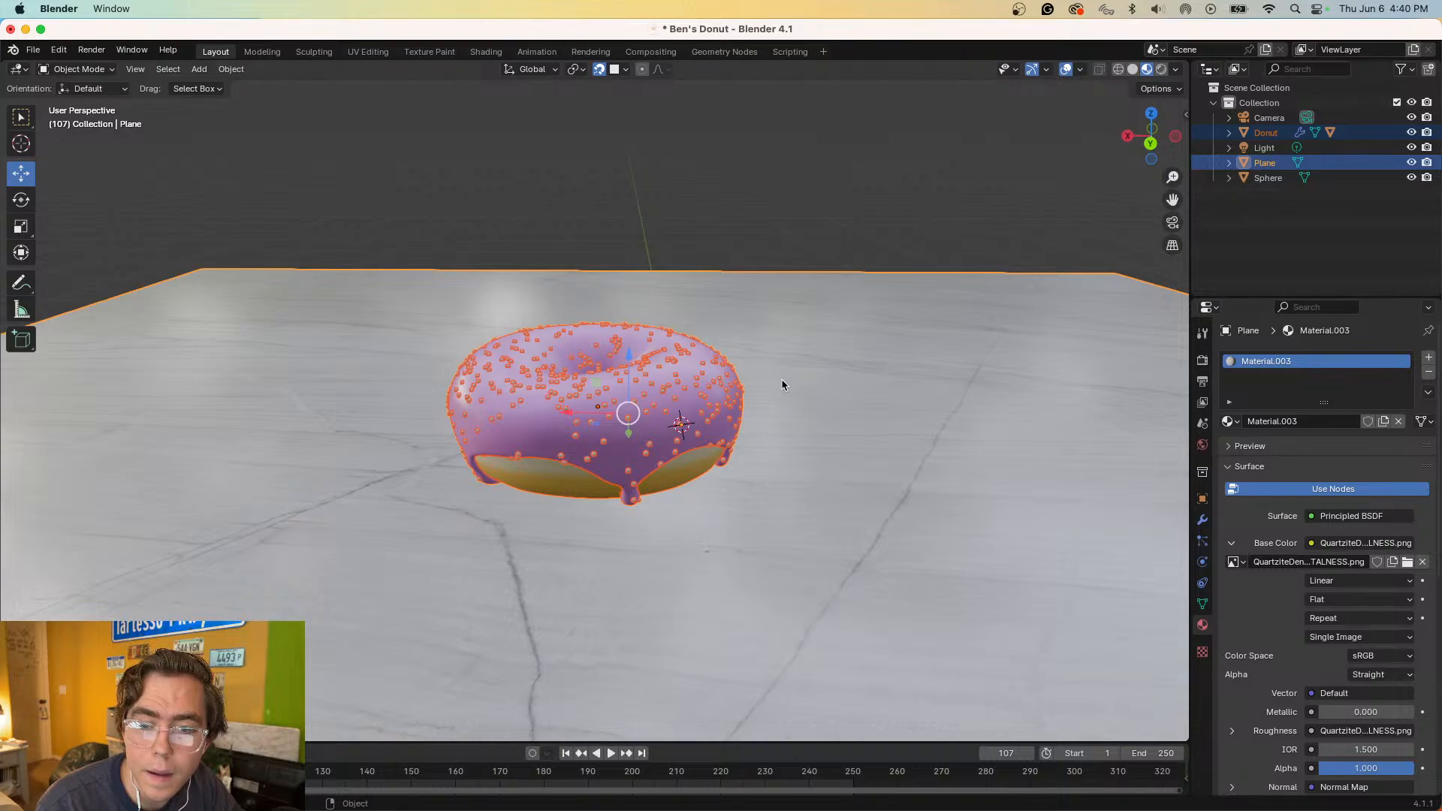
left_click(662, 421)
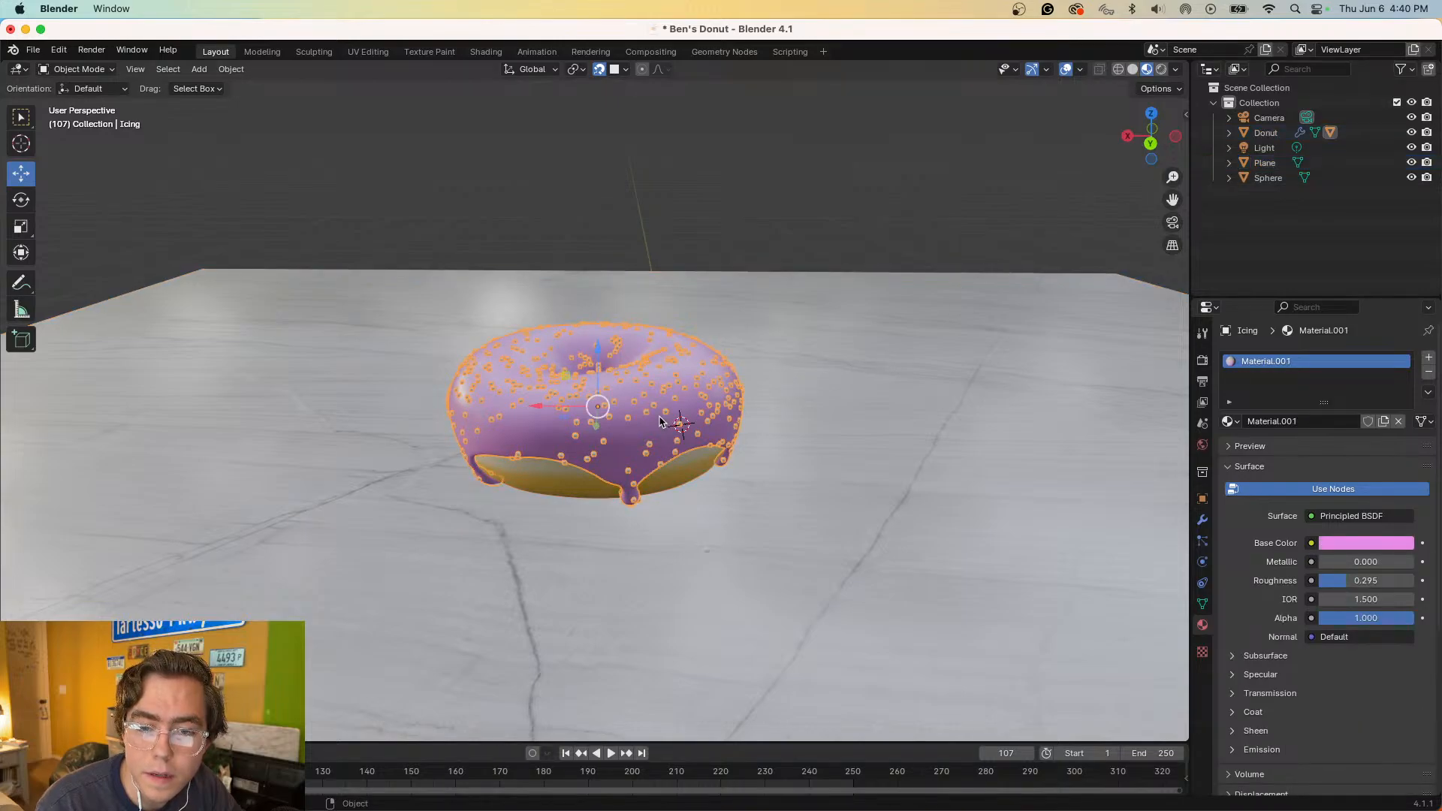
key("g")
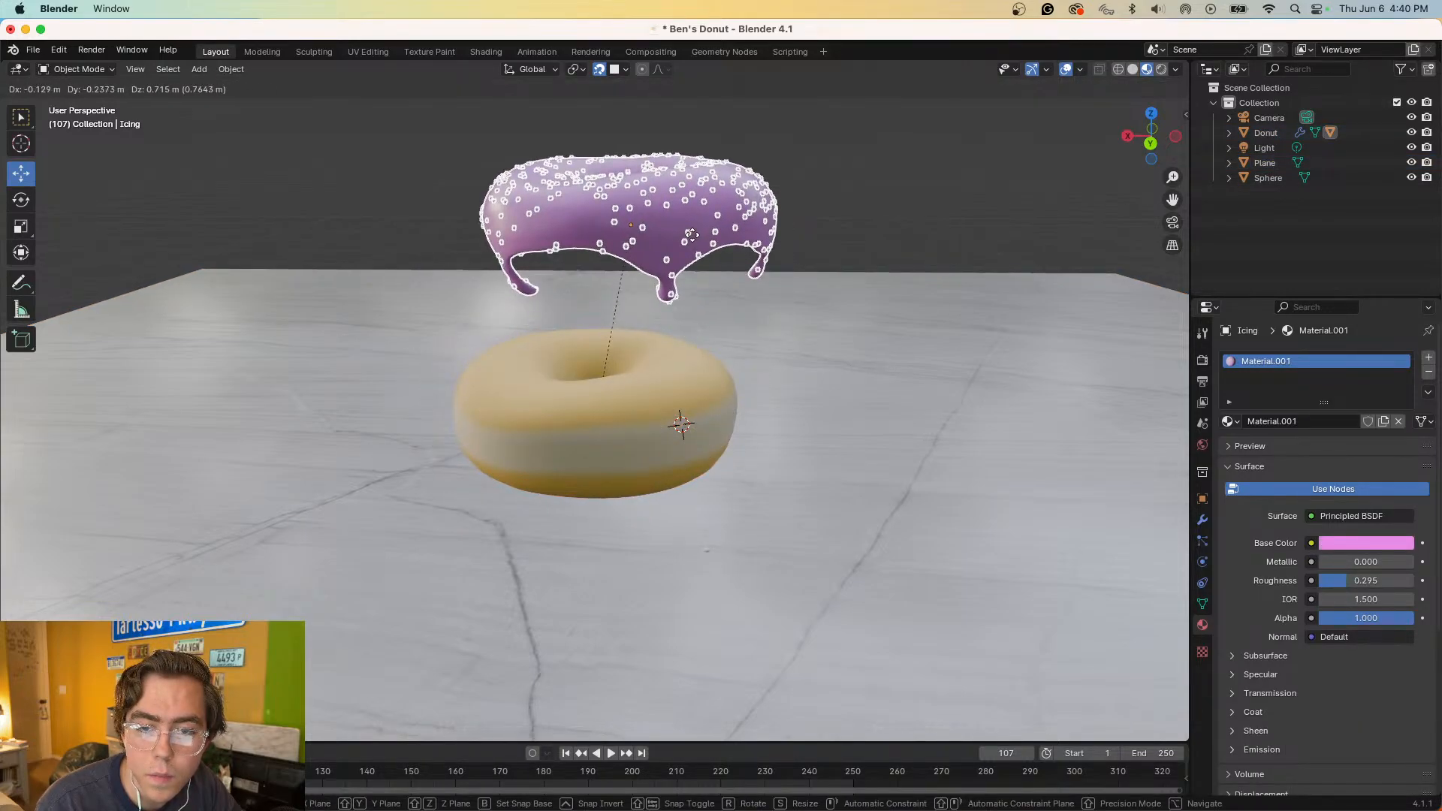
right_click(679, 307)
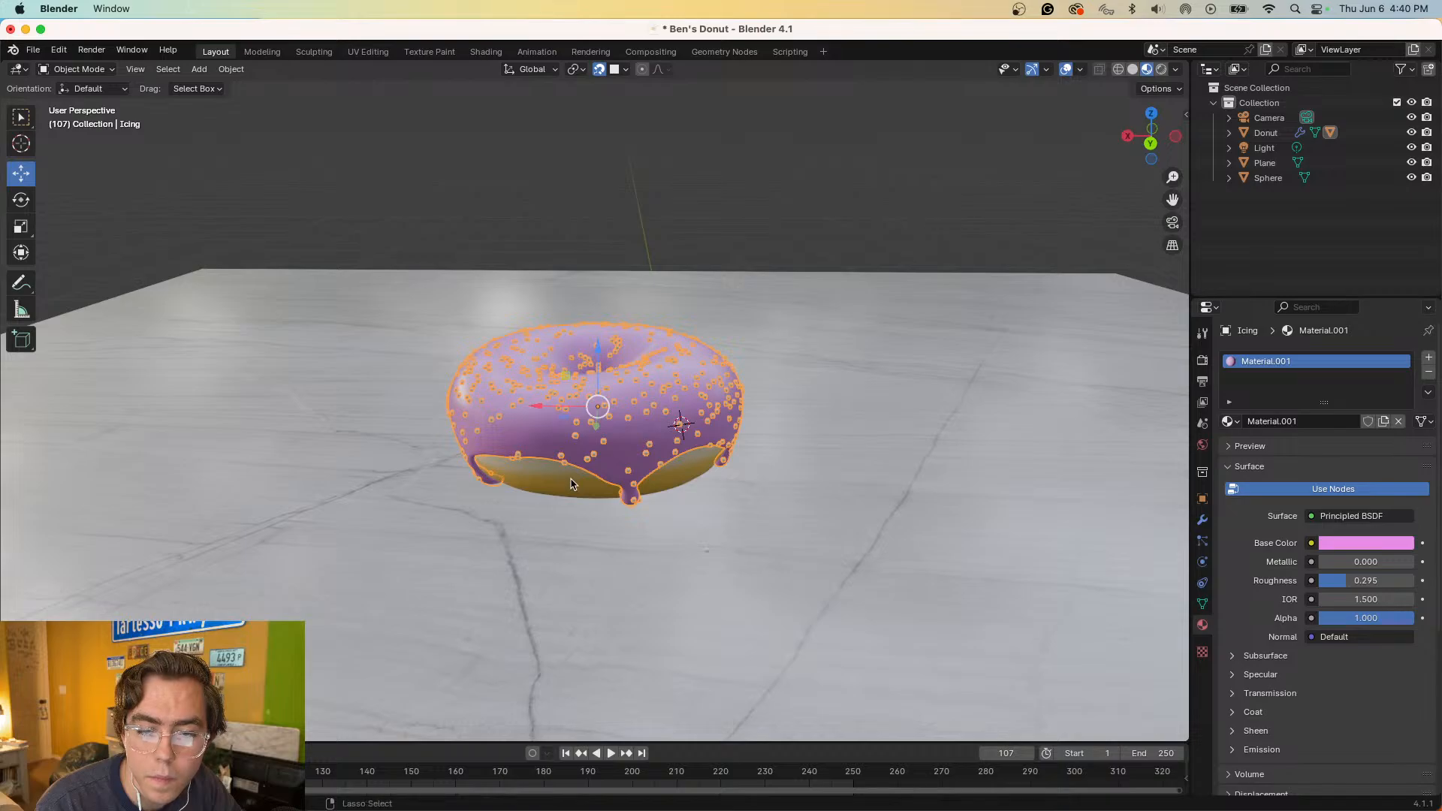
key("g")
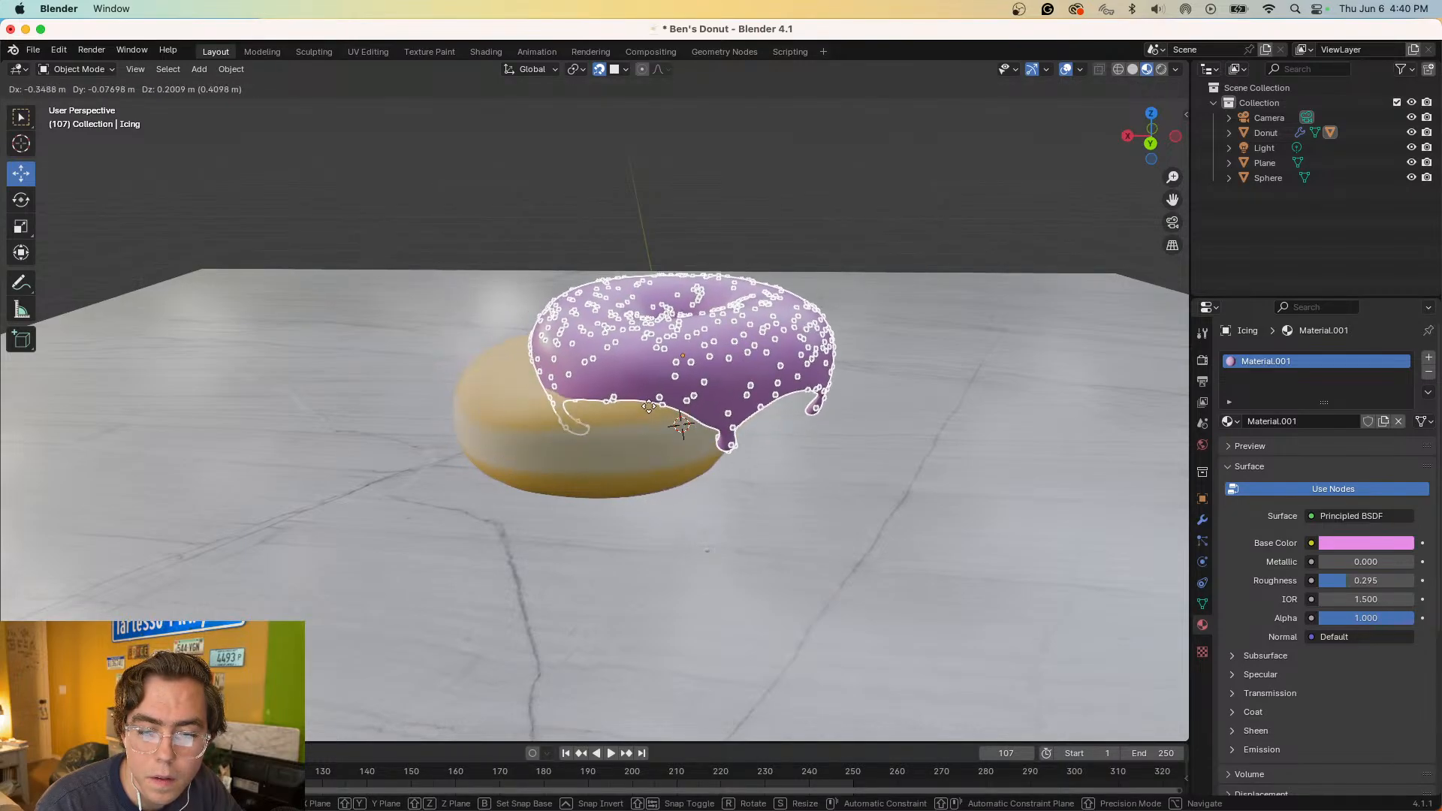
right_click(649, 292)
- Select the donut base and test moving it along the Y, Z and X axes, cancelling the move
left_click(559, 488)
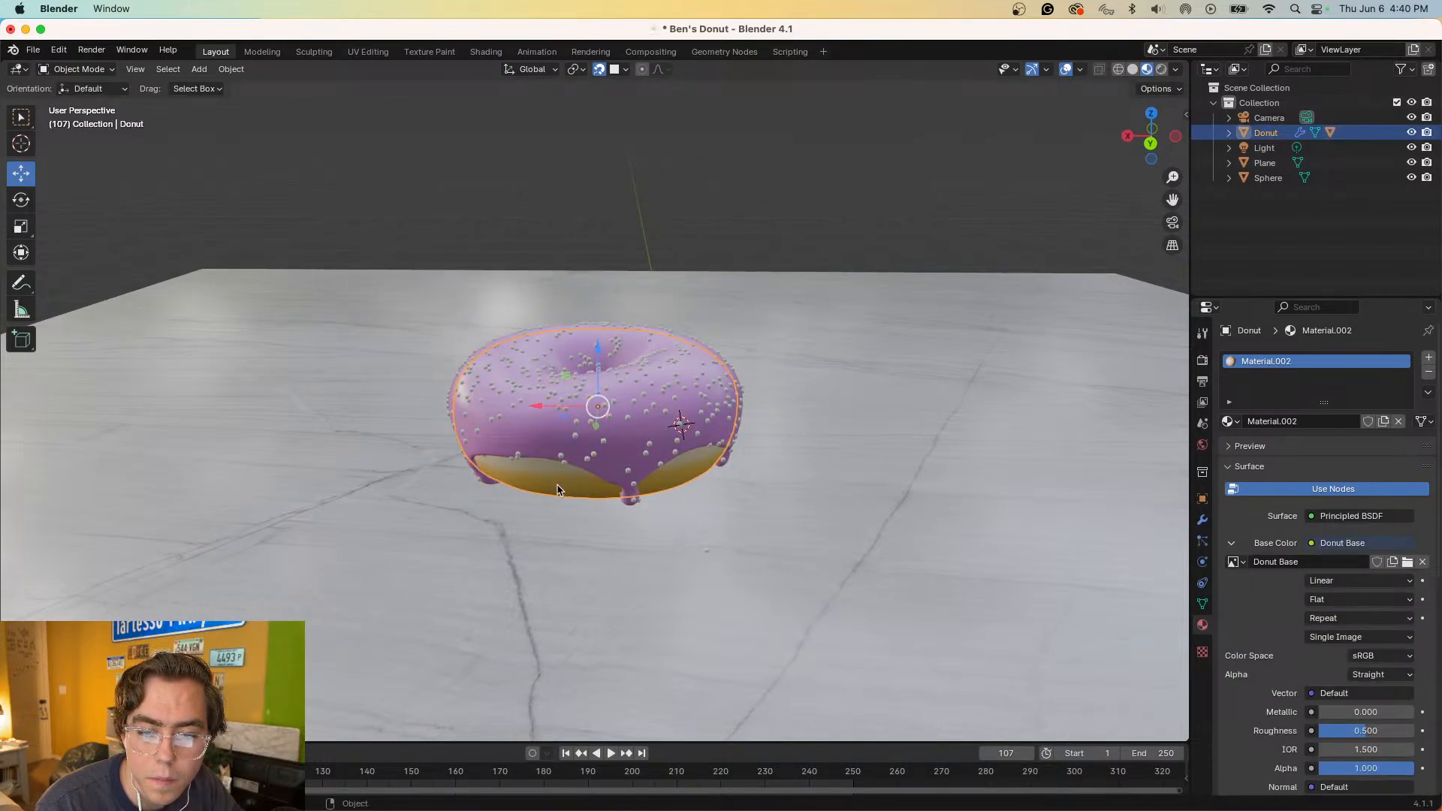
key("g")
key("y")
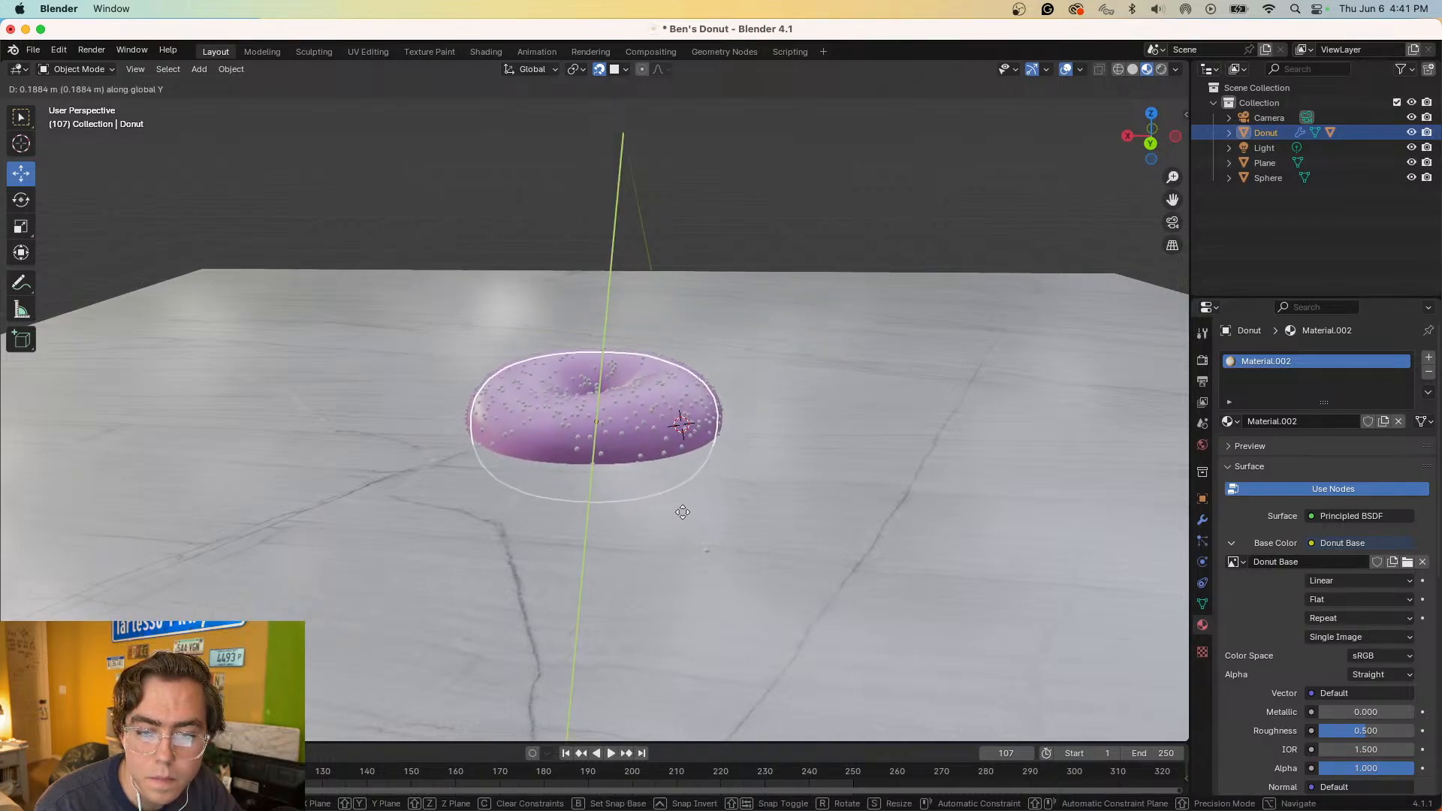
key("z")
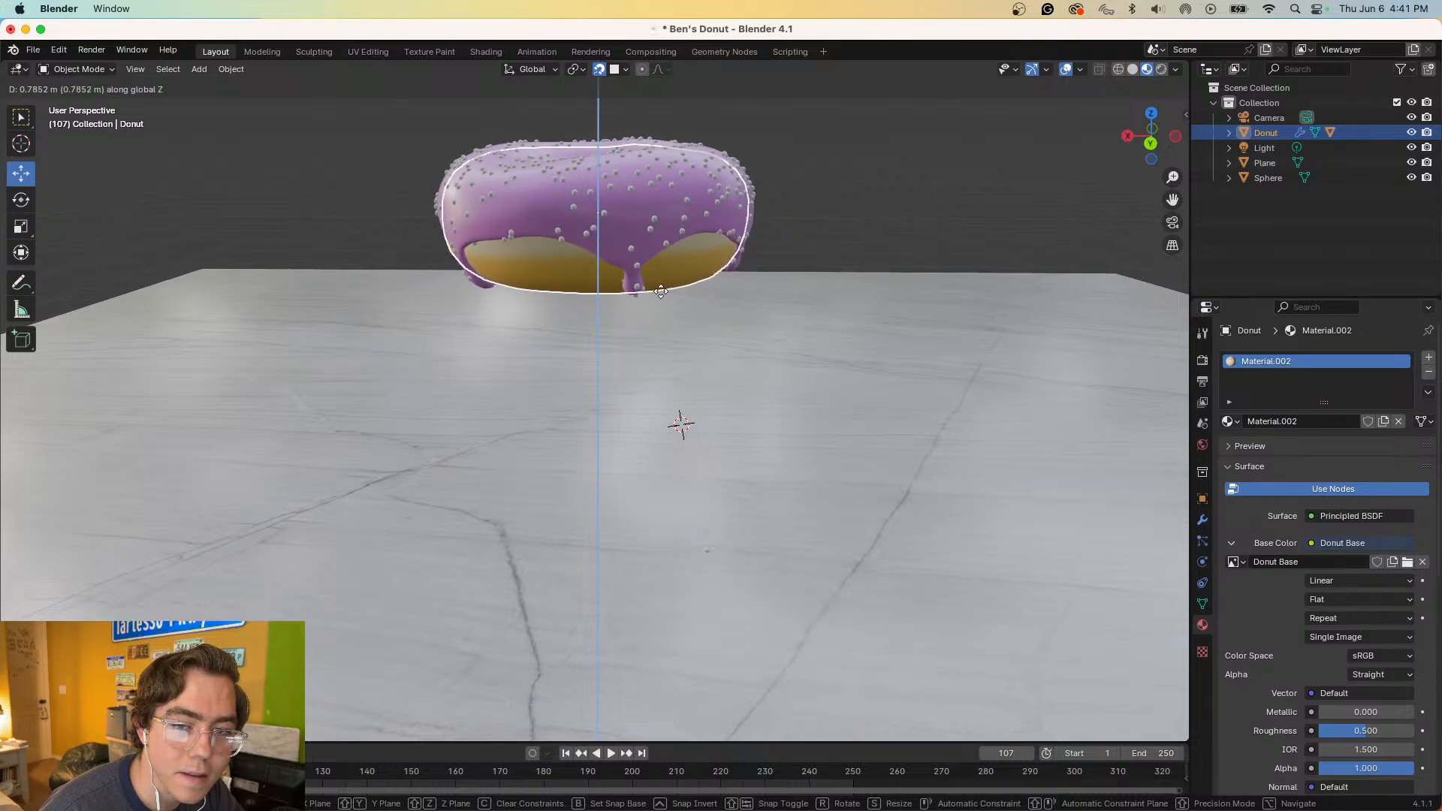
key("x")
left_click(474, 481)
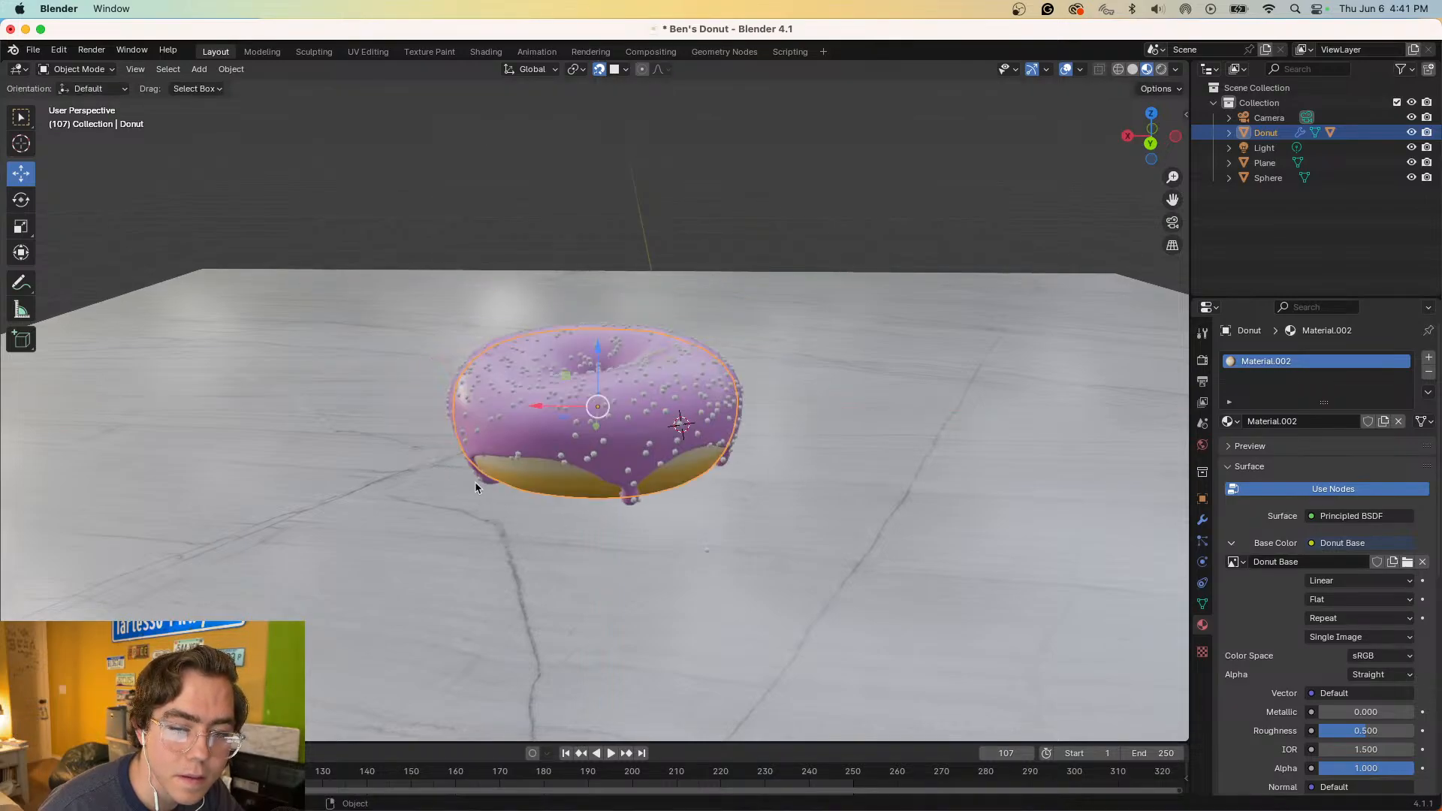
- Set the donut base's origin to the 3D cursor and move the donut slightly away from the cursor
middle_click_drag(862, 564, 790, 614)
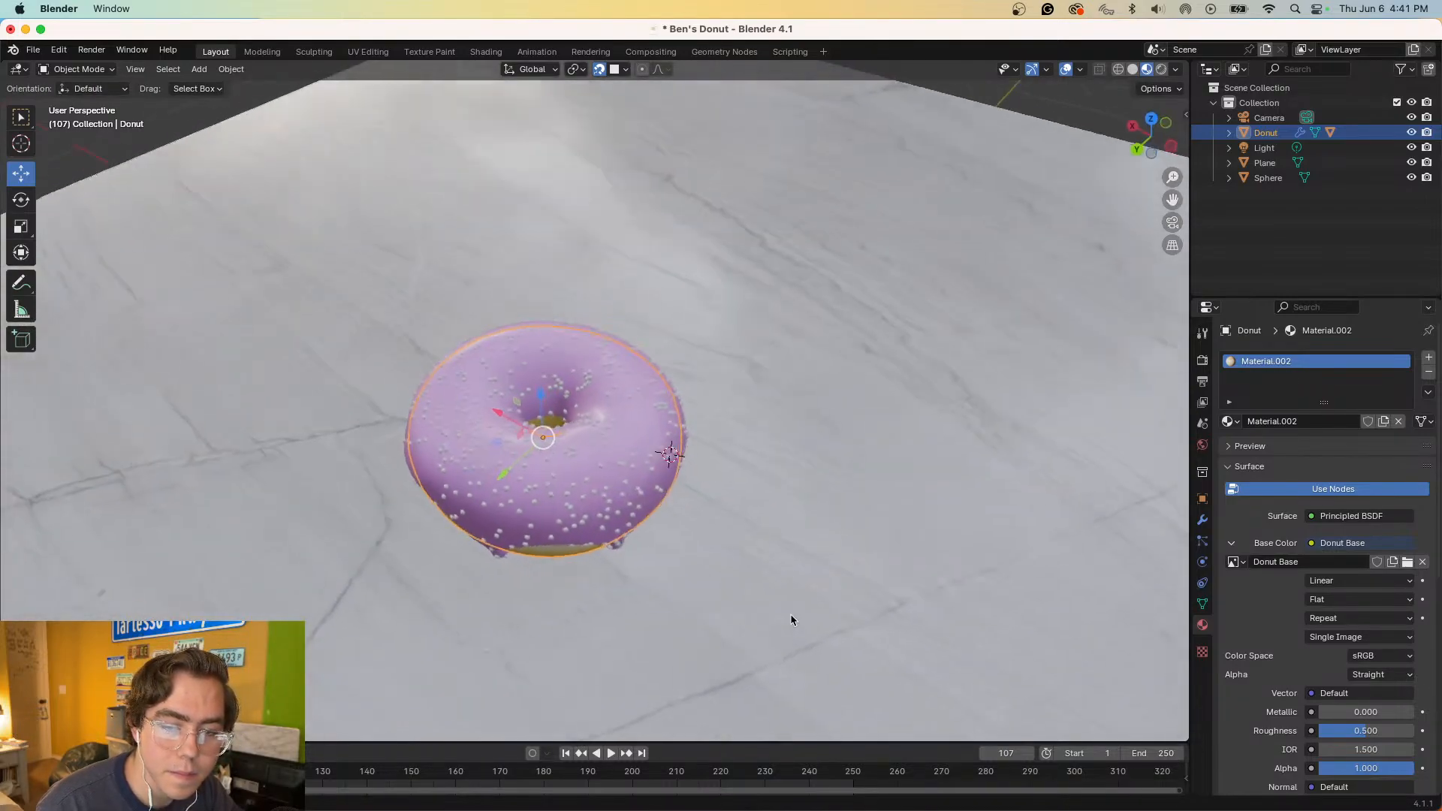
right_click(552, 449)
mouse_move(552, 449)
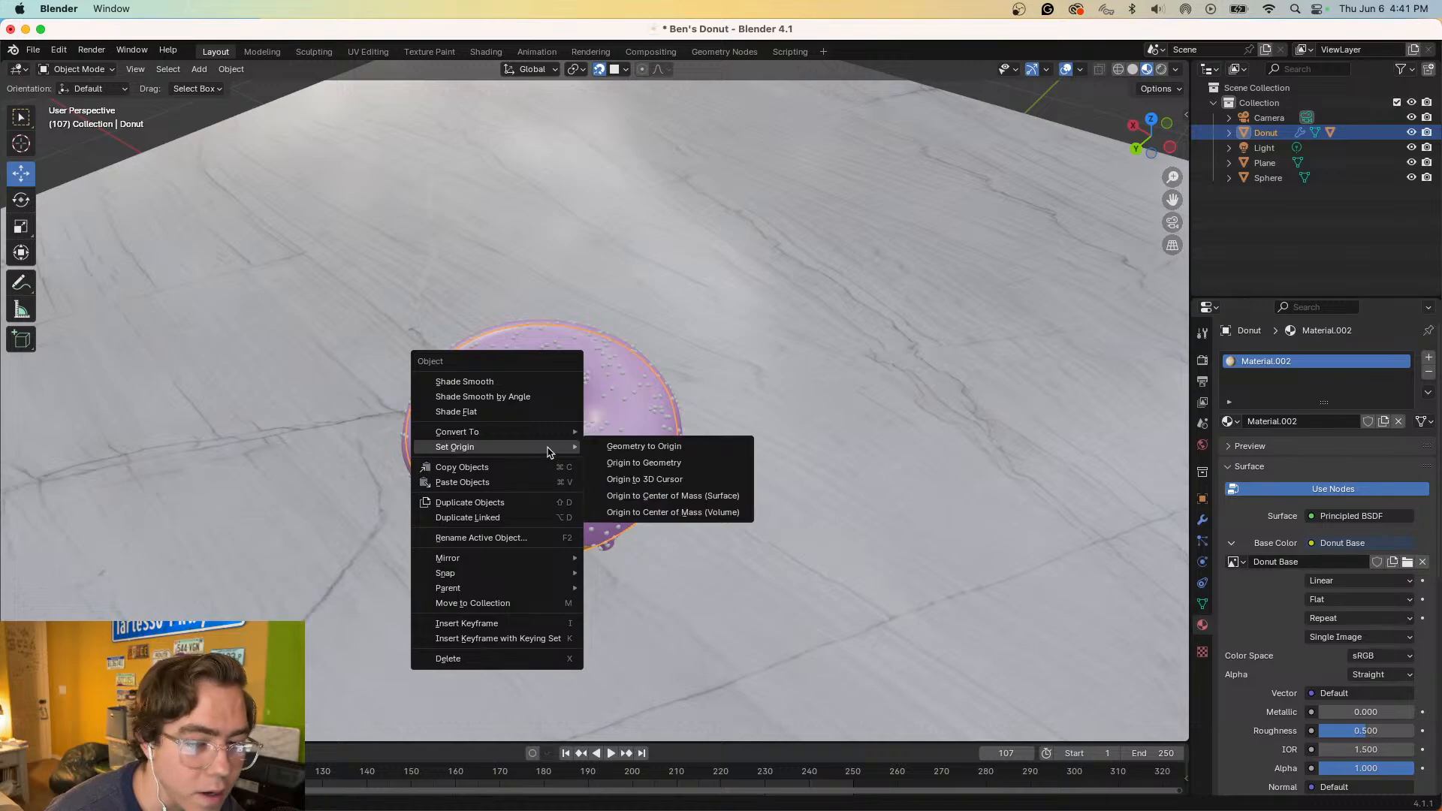
left_click(644, 479)
middle_click_drag(676, 480, 377, 467)
left_click_drag(639, 459, 605, 458)
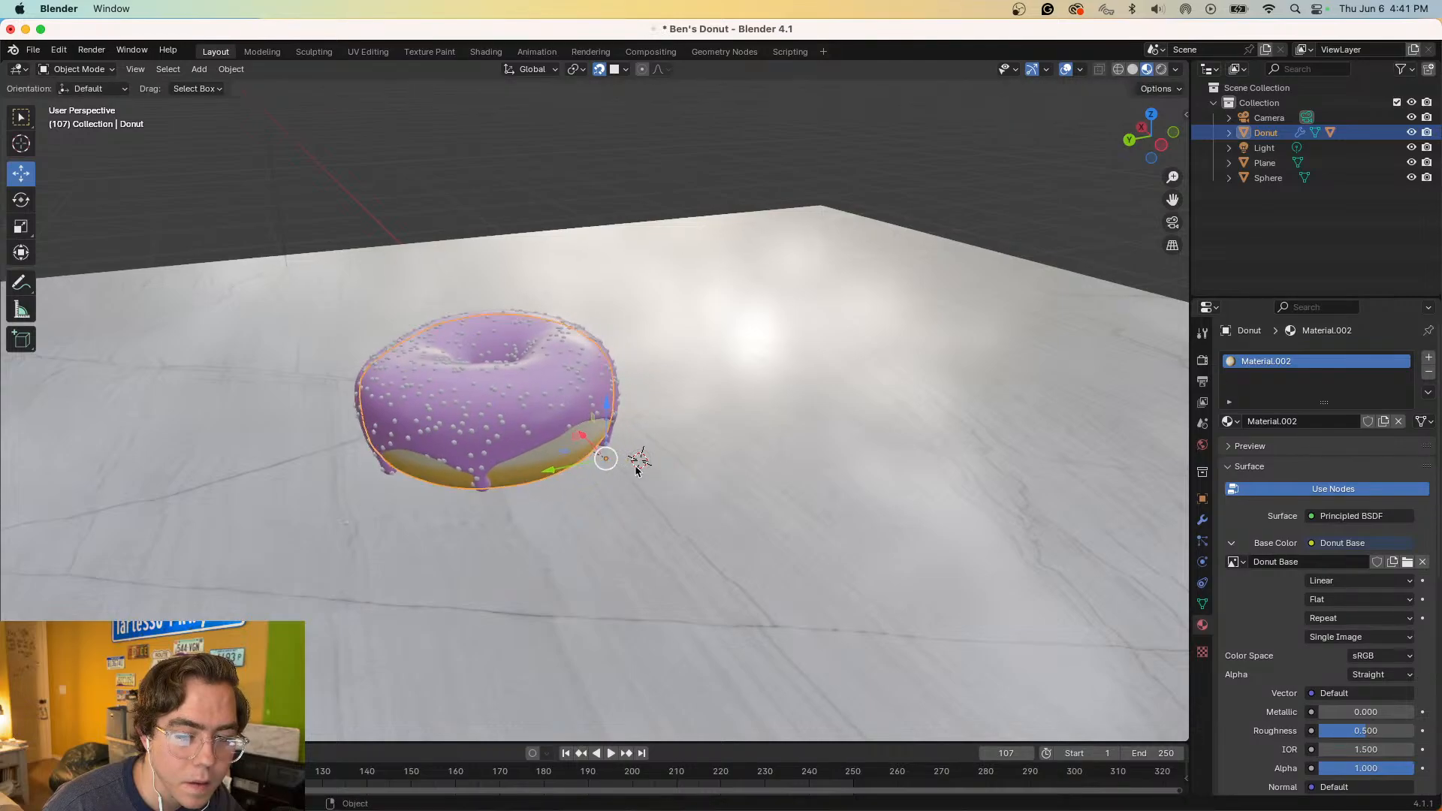
- Set the donut base's origin to its geometry
right_click(480, 404)
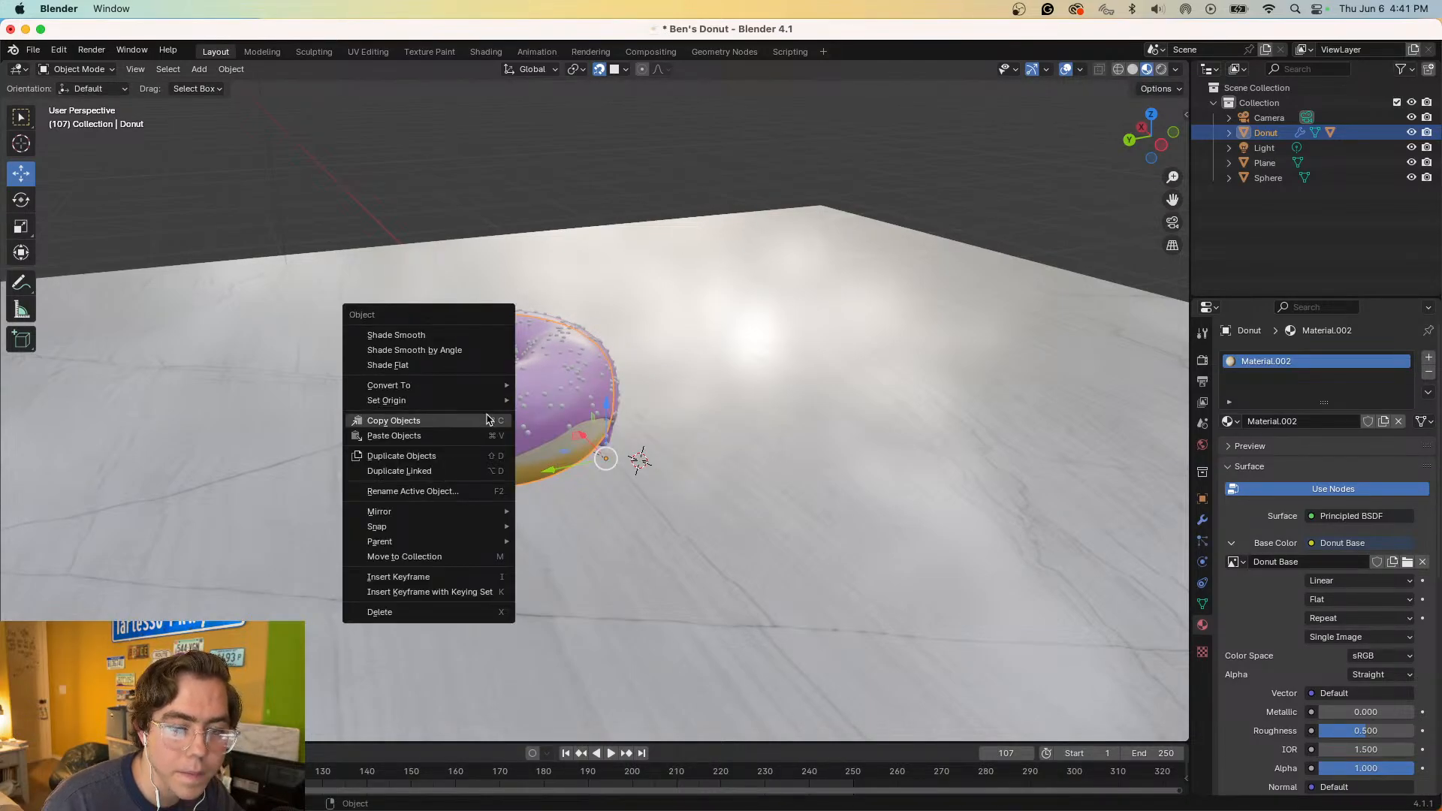
mouse_move(492, 407)
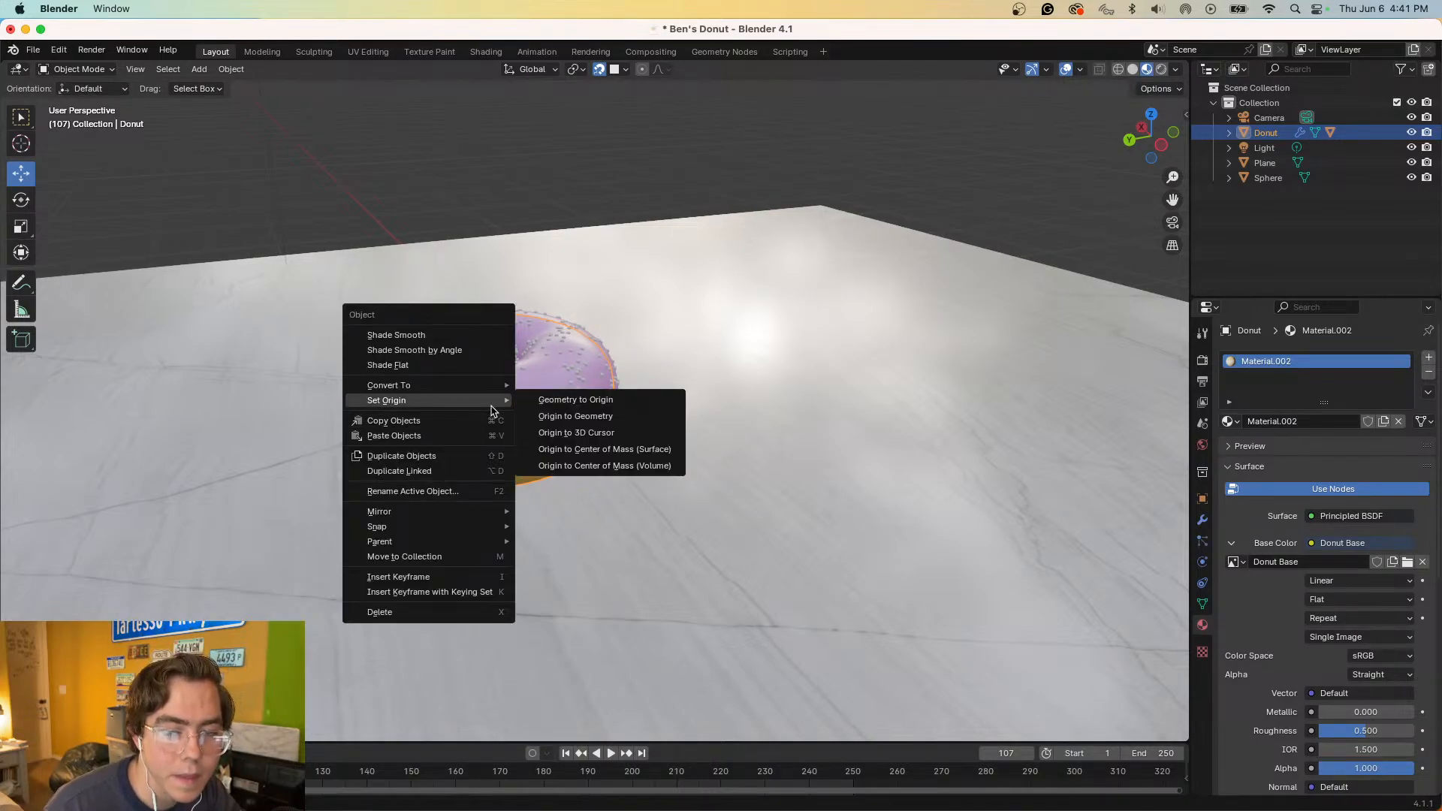
left_click(590, 418)
middle_click_drag(593, 421, 518, 425)
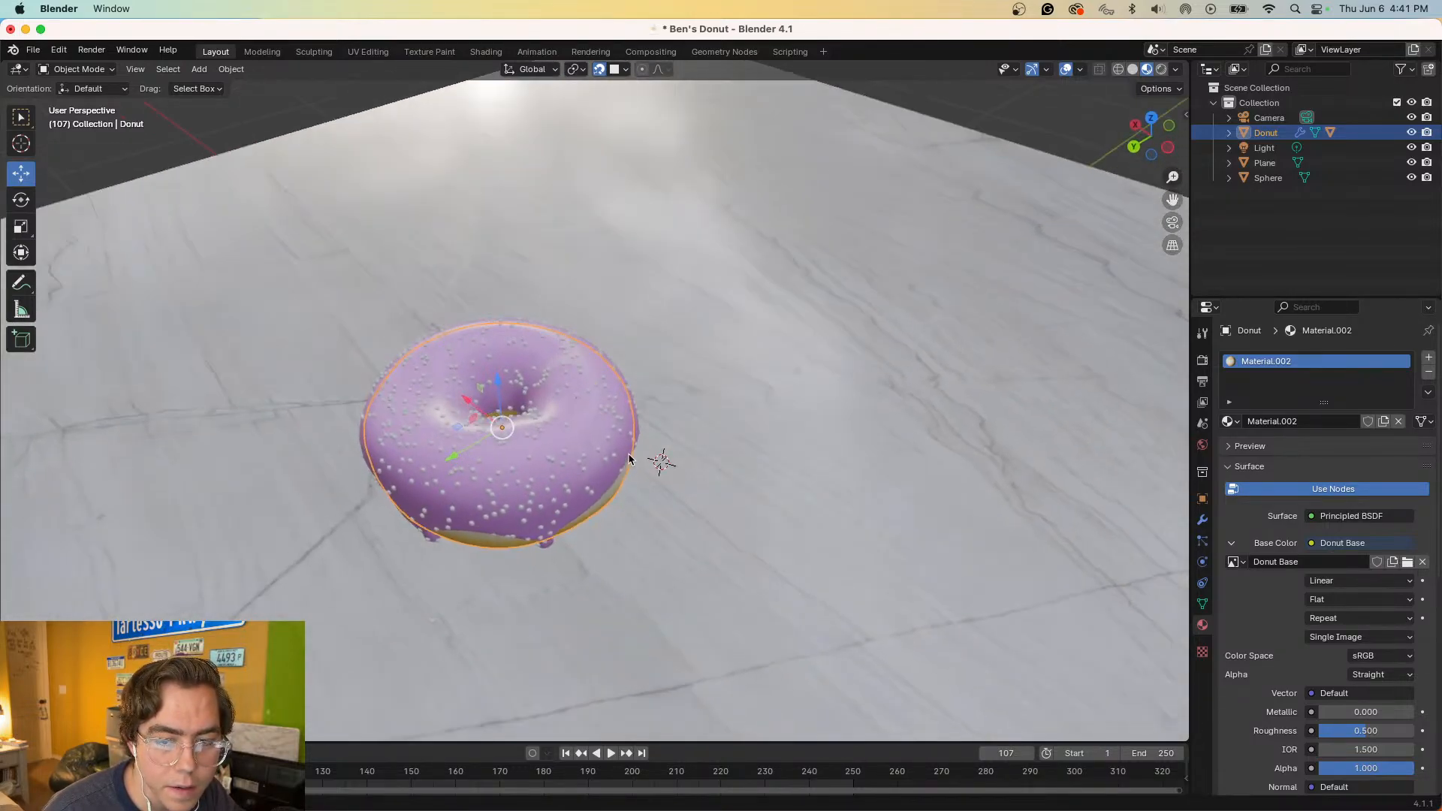
right_click(494, 434)
mouse_move(496, 434)
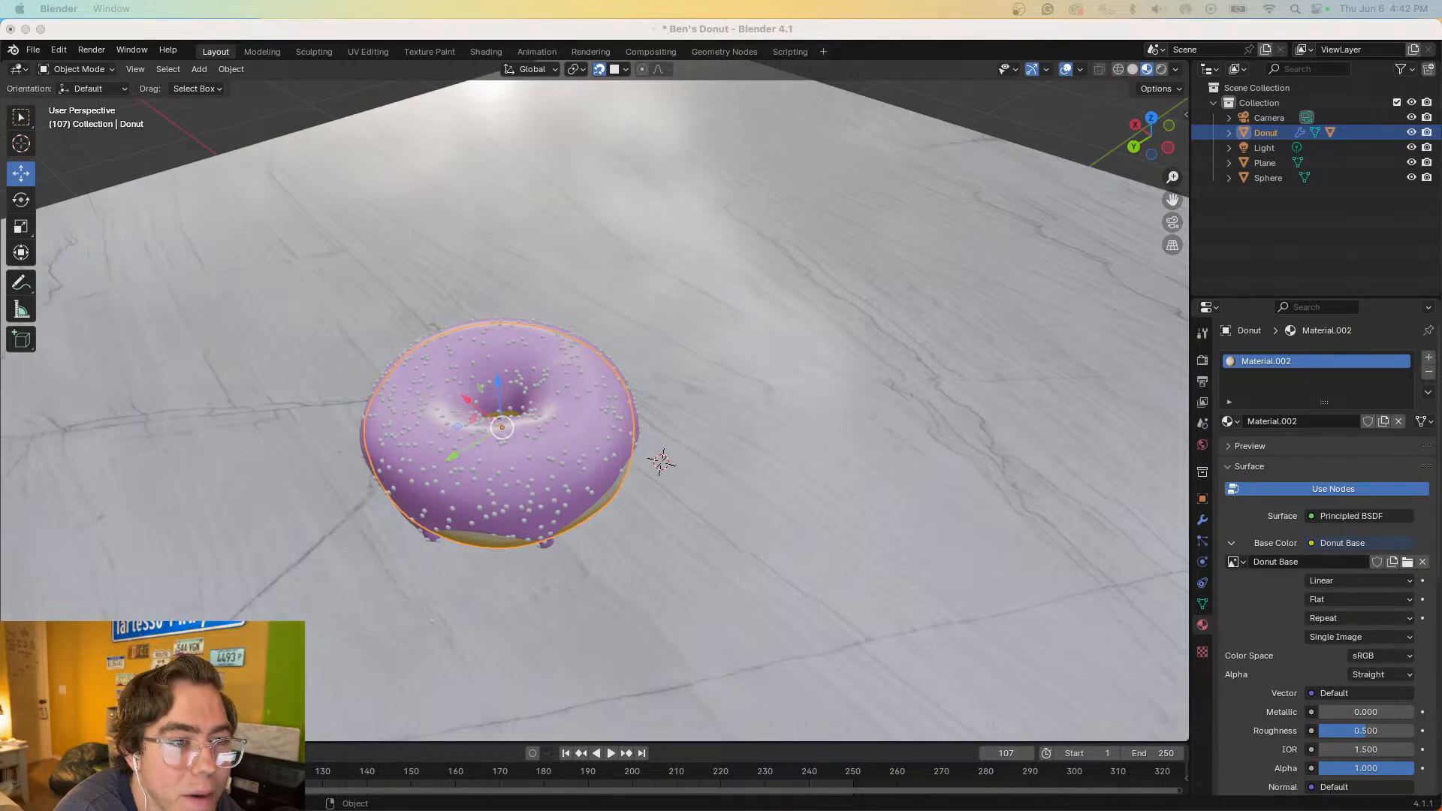
left_click(112, 72)
left_click(81, 102)
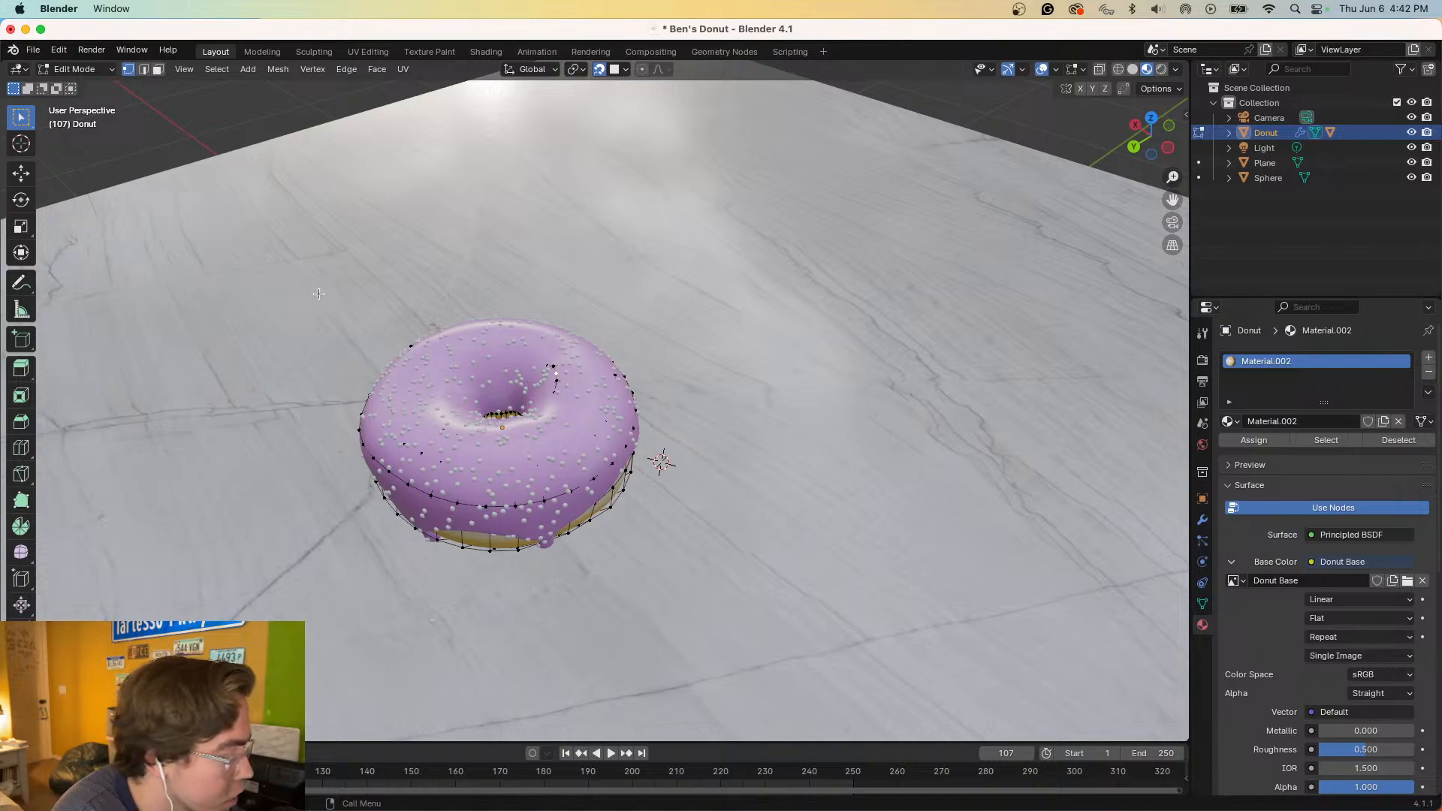
key("shift+s")
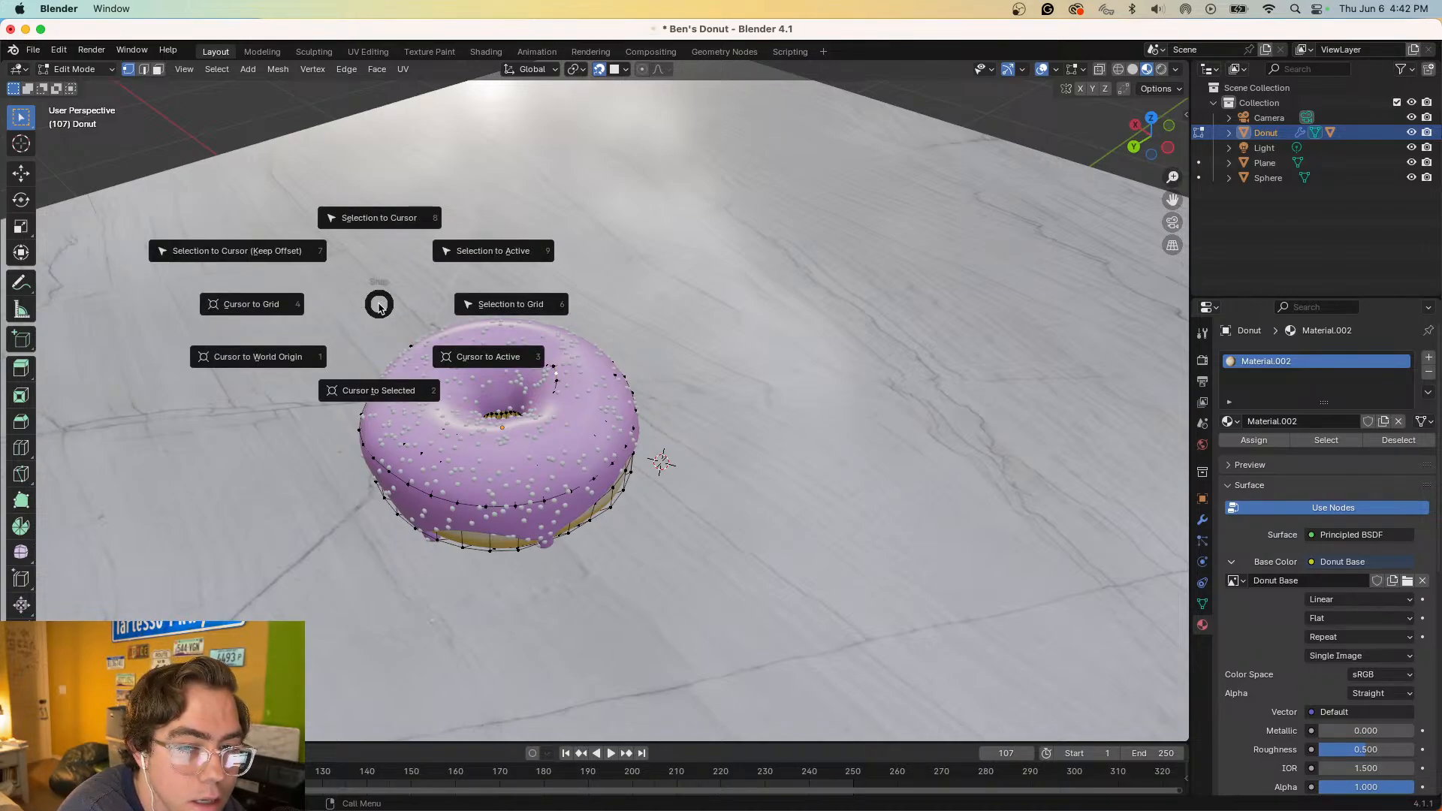
left_click(379, 307)
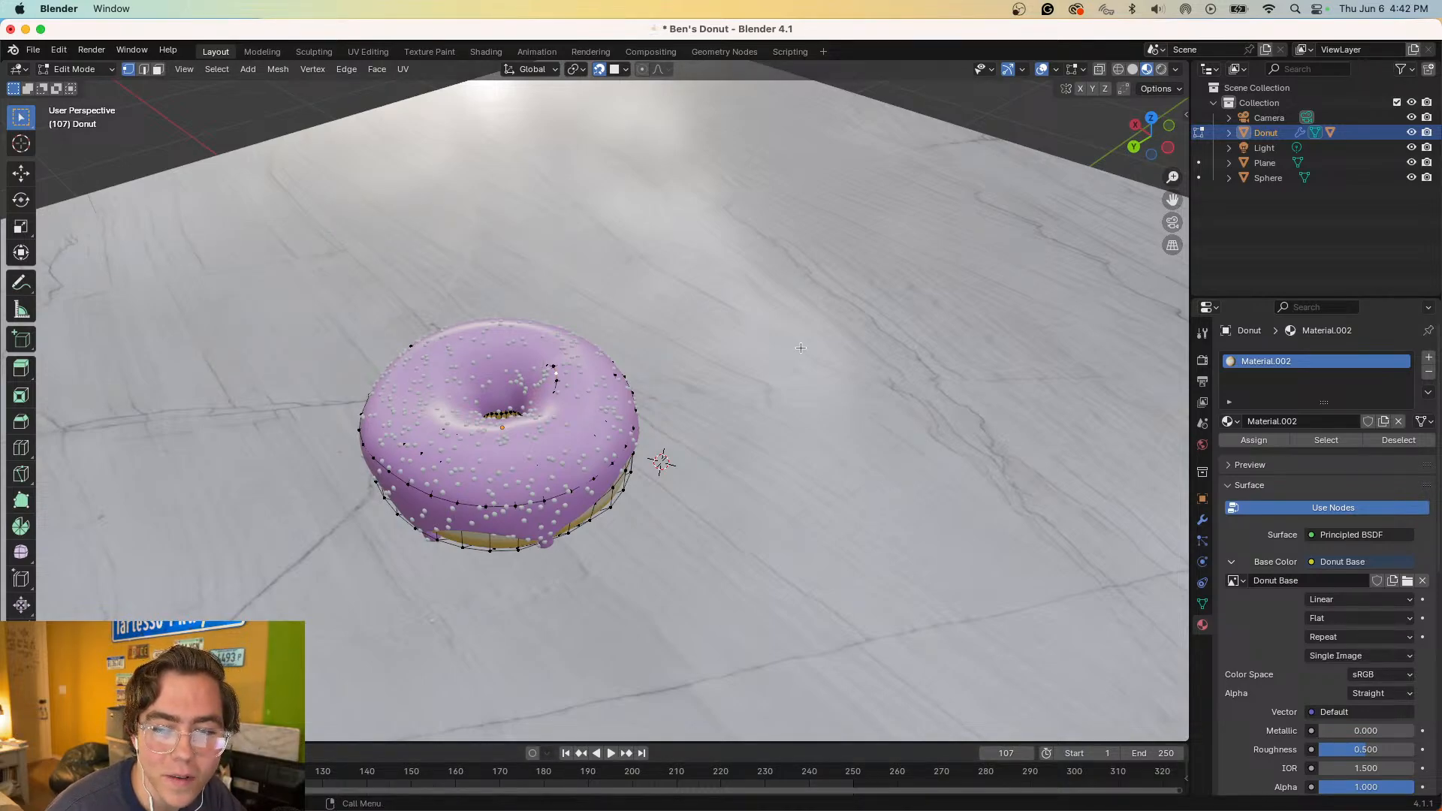
key("super+v")
key("Escape")
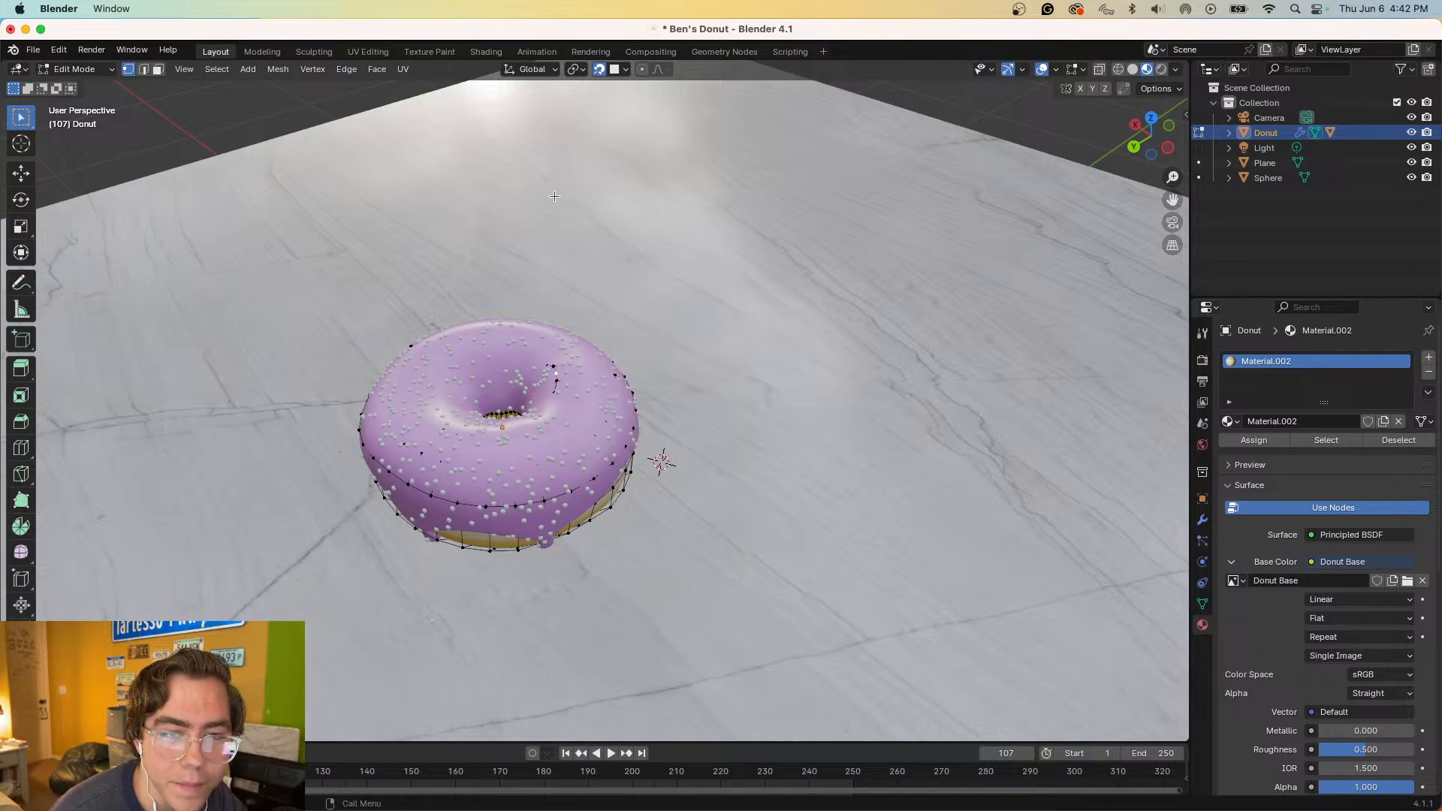
key("Tab")
- Set the donut base's origin to the 3D cursor and undo that origin change
right_click(658, 334)
mouse_move(662, 333)
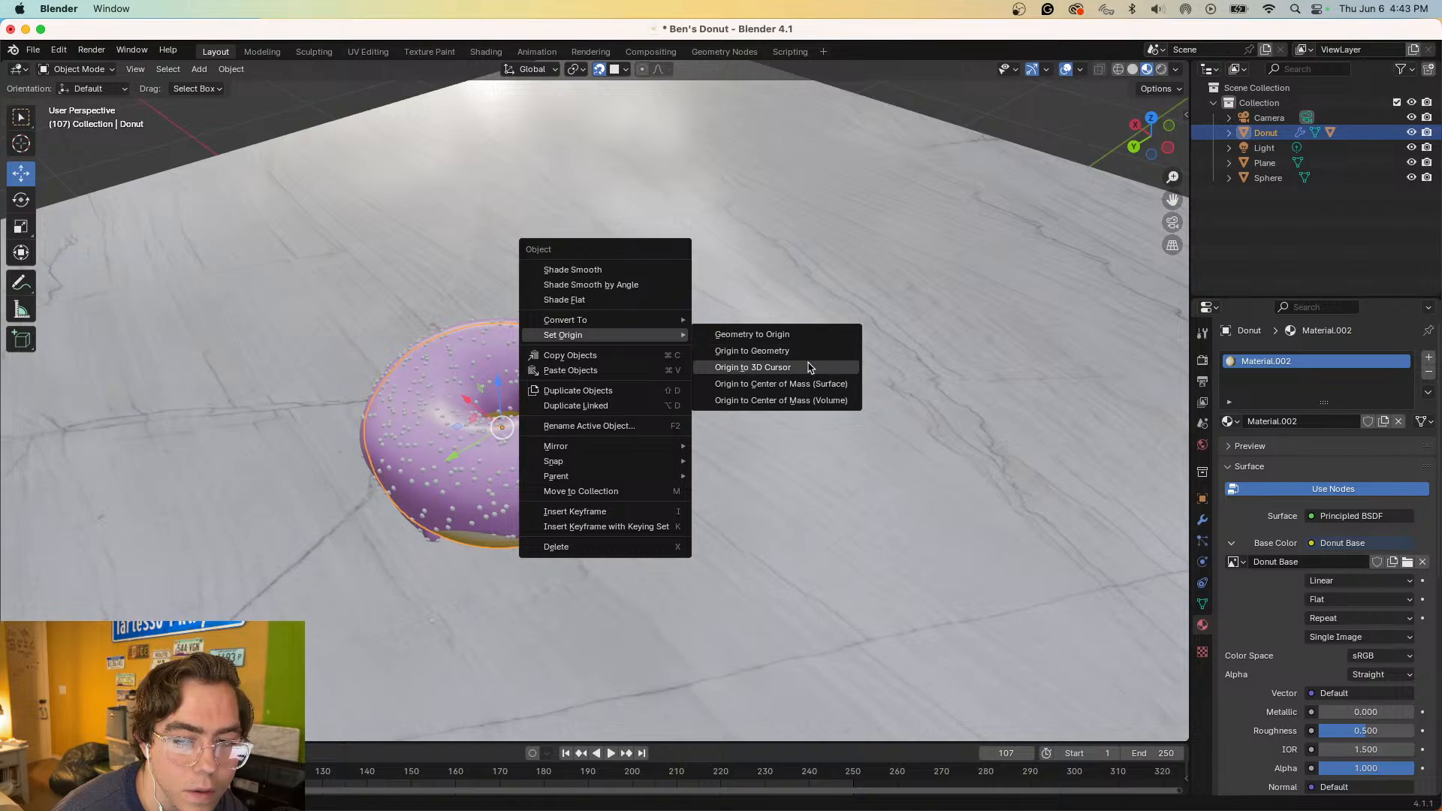
left_click(809, 368)
key("super+z")
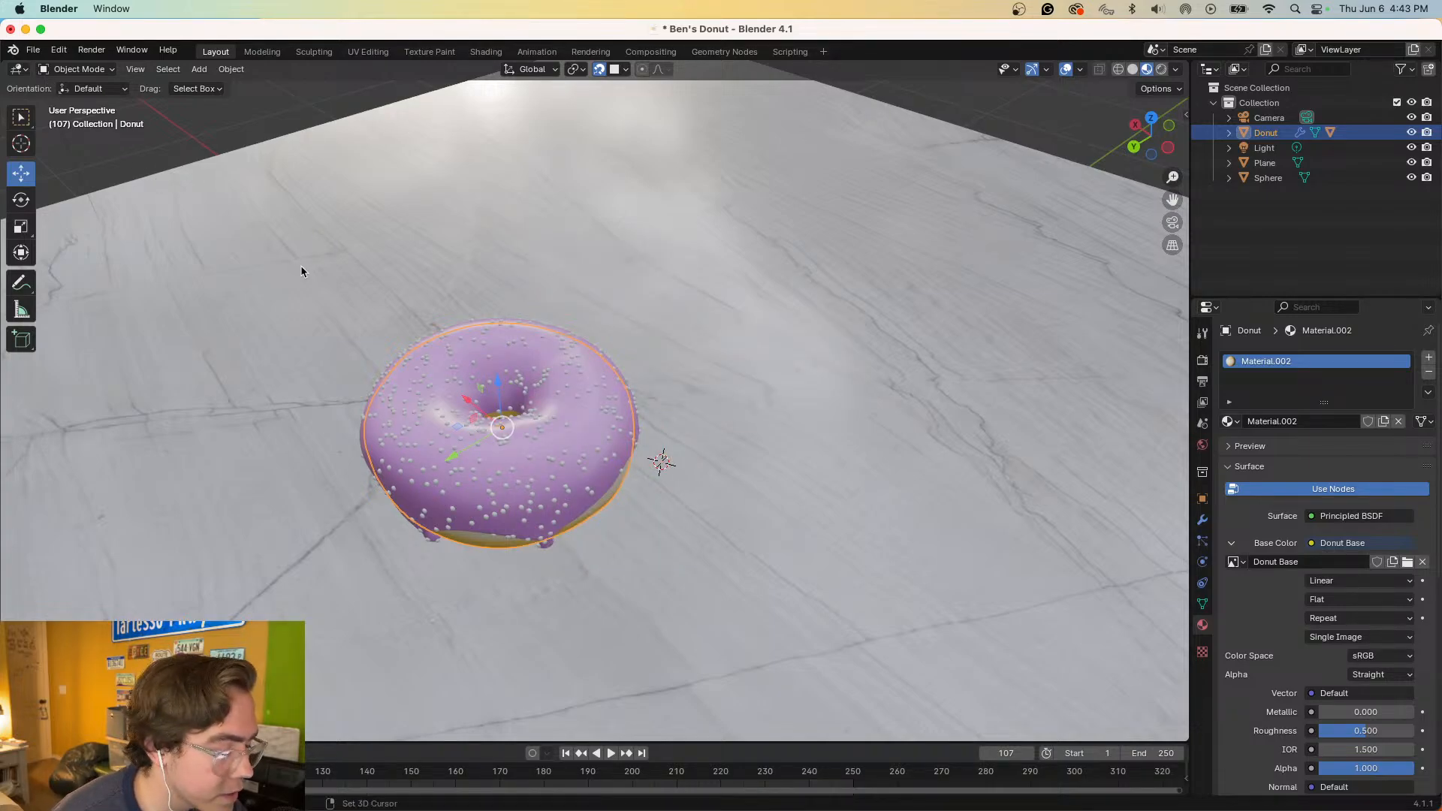
- Snap the 3D cursor to the selected donut base and set the base's origin to the 3D cursor
key("shift+s")
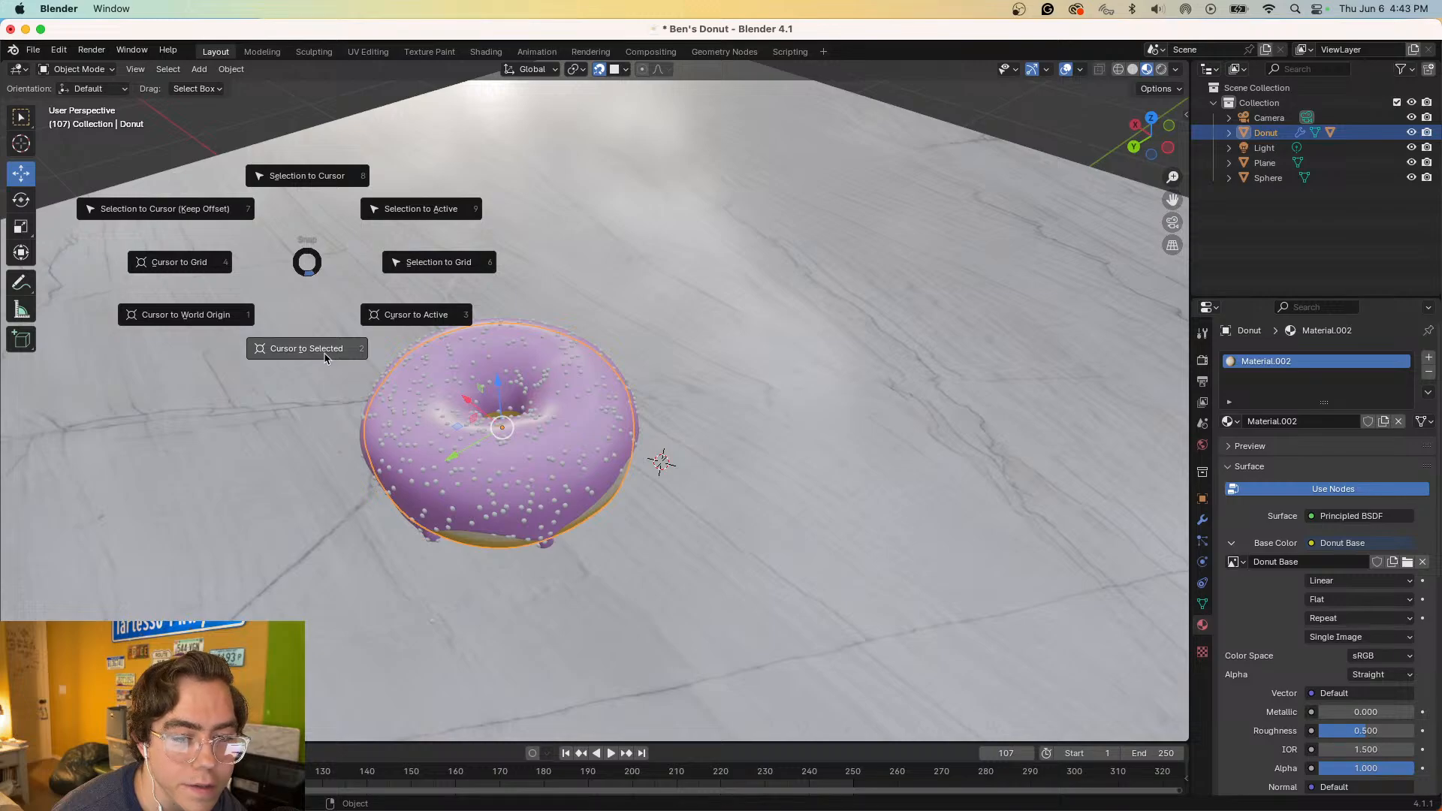
left_click(325, 357)
middle_click_drag(728, 428, 666, 480)
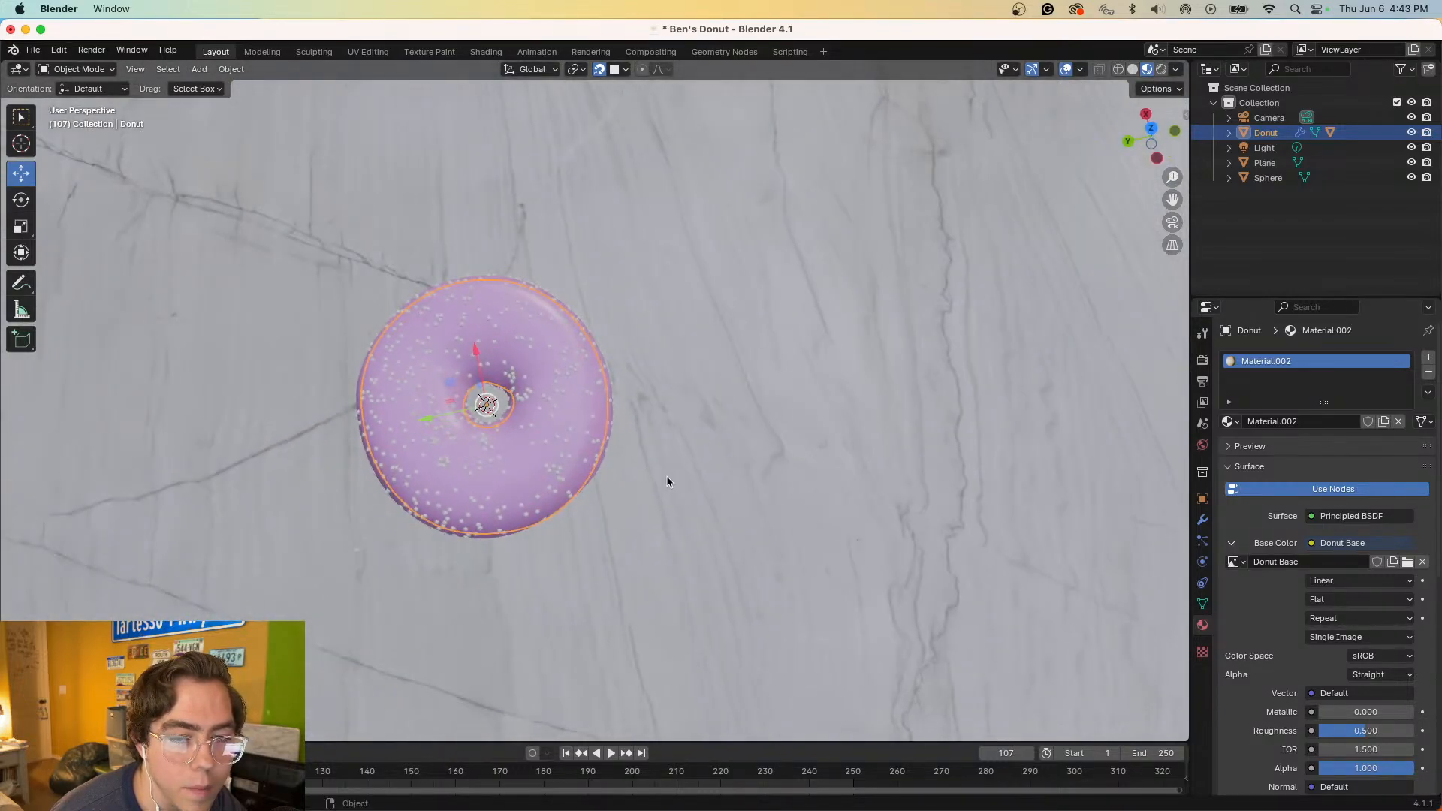
right_click(487, 412)
mouse_move(486, 411)
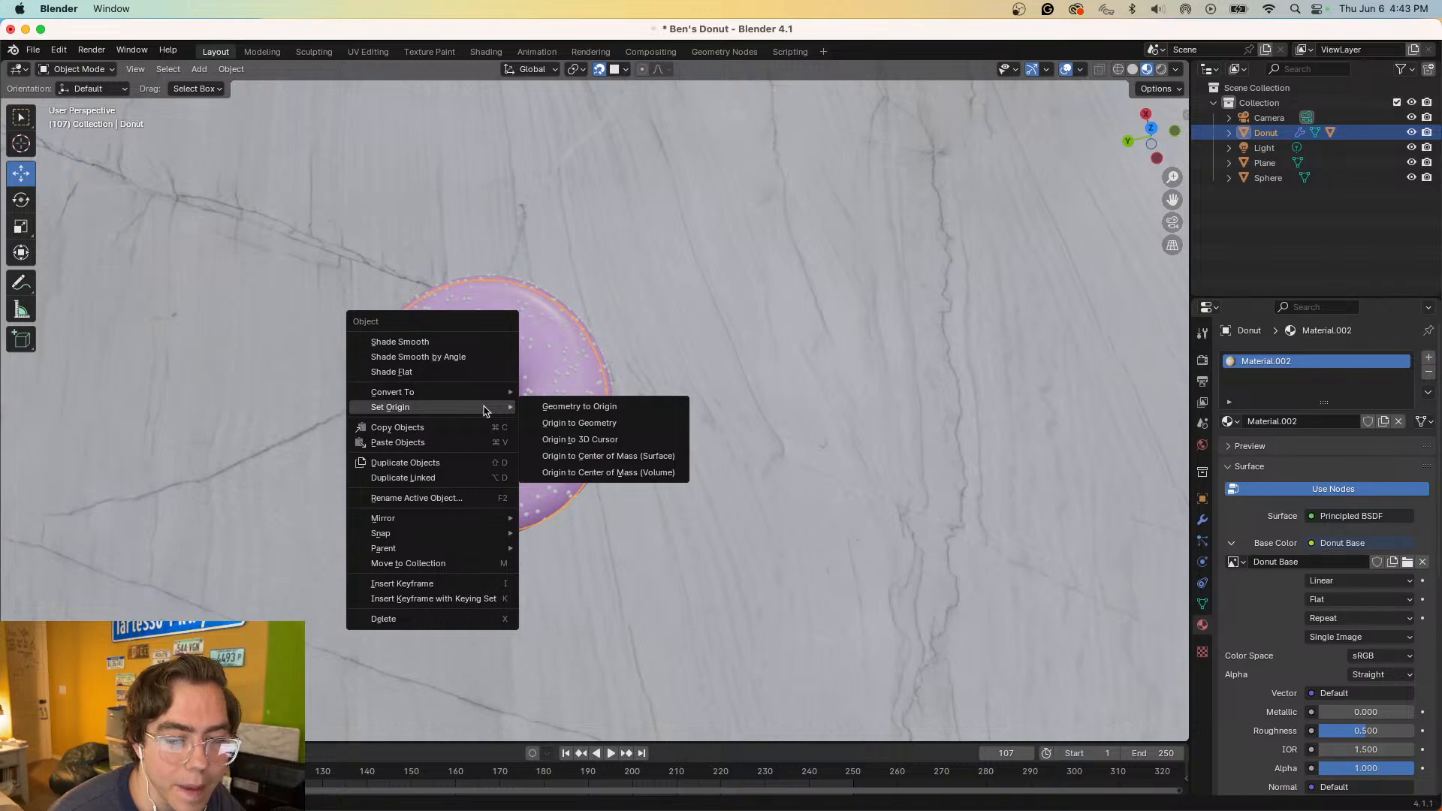
left_click(591, 440)
middle_click_drag(590, 442, 559, 387)
middle_click_drag(511, 440, 597, 386)
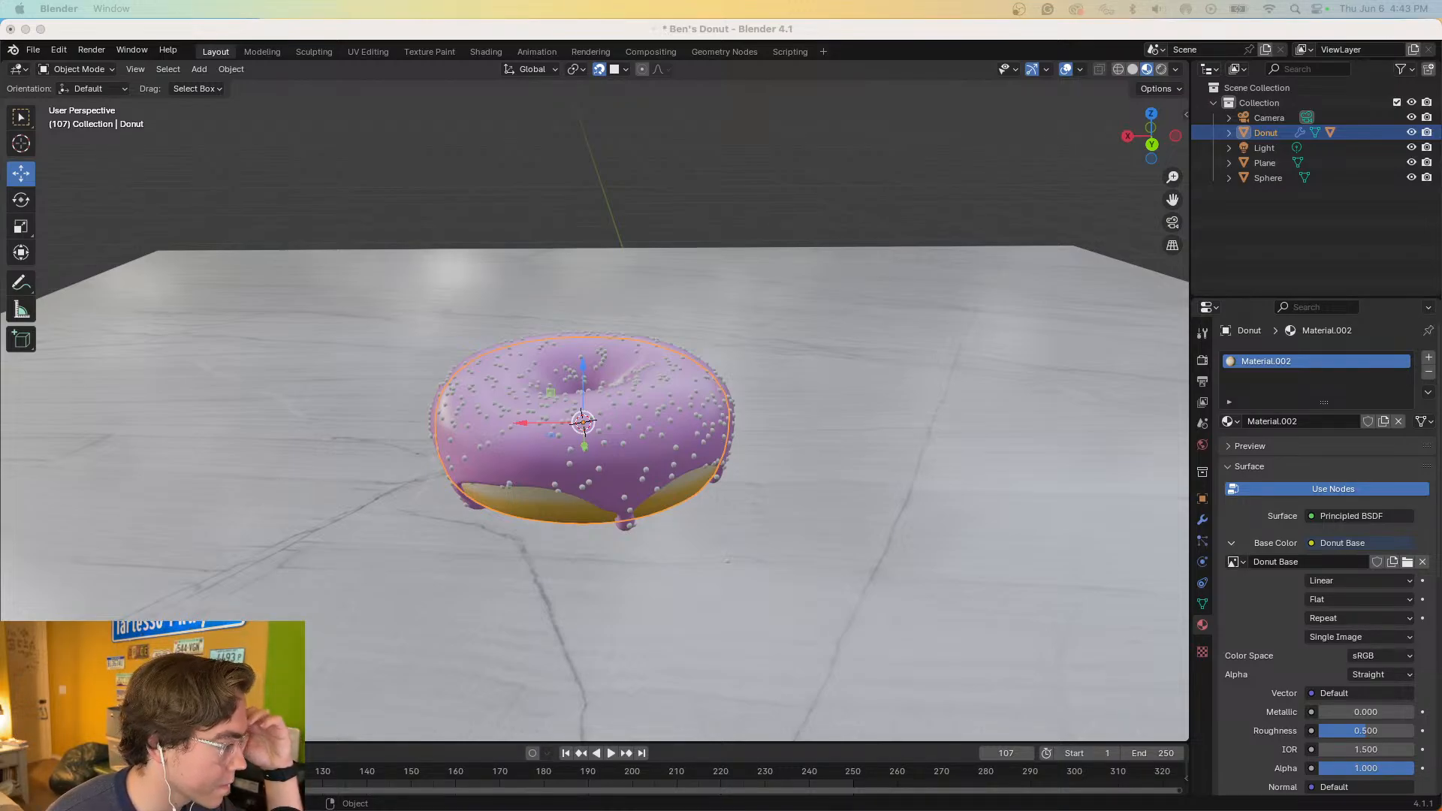
- Put the donut base in Edit Mode and snap the 3D cursor to the grid
left_click(76, 68)
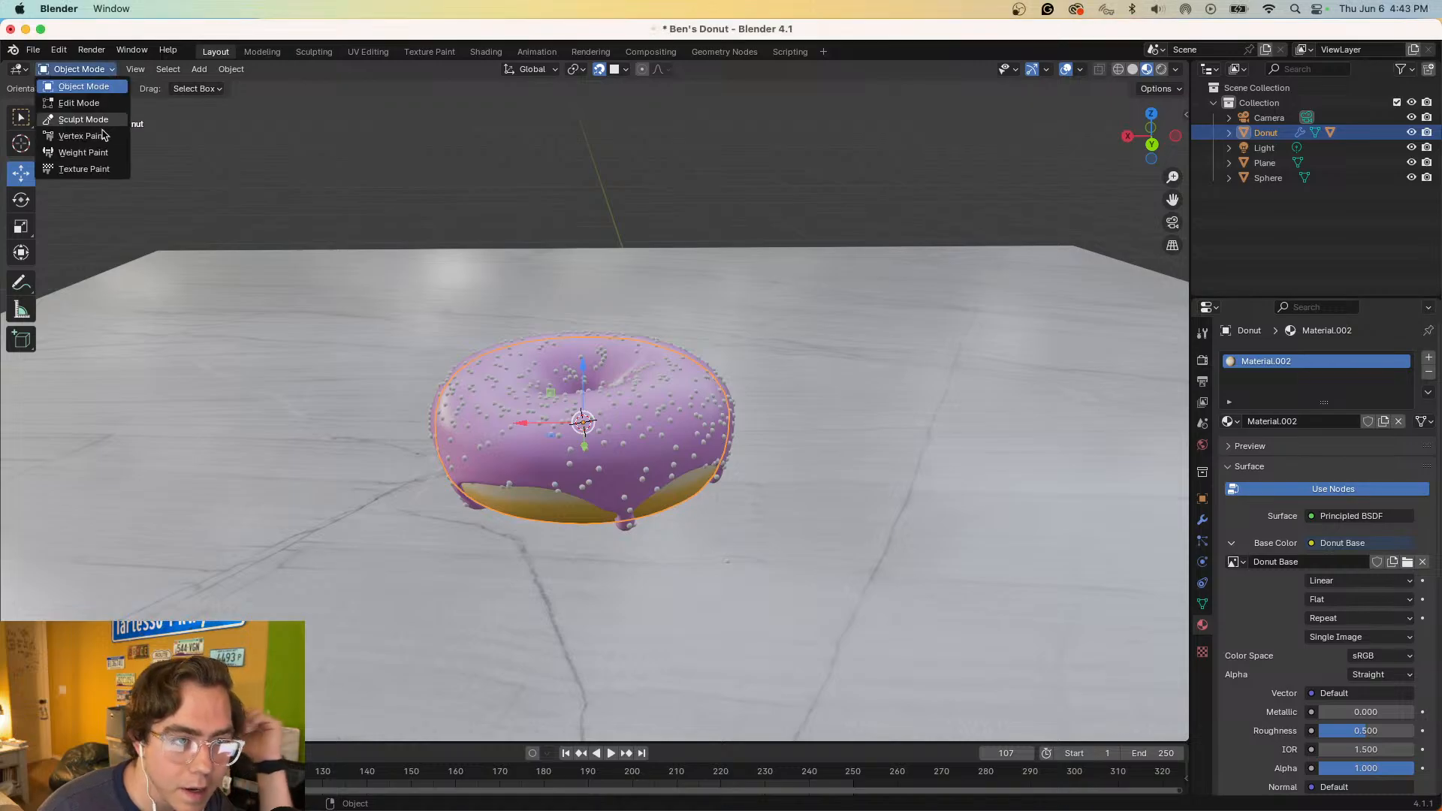
left_click(75, 102)
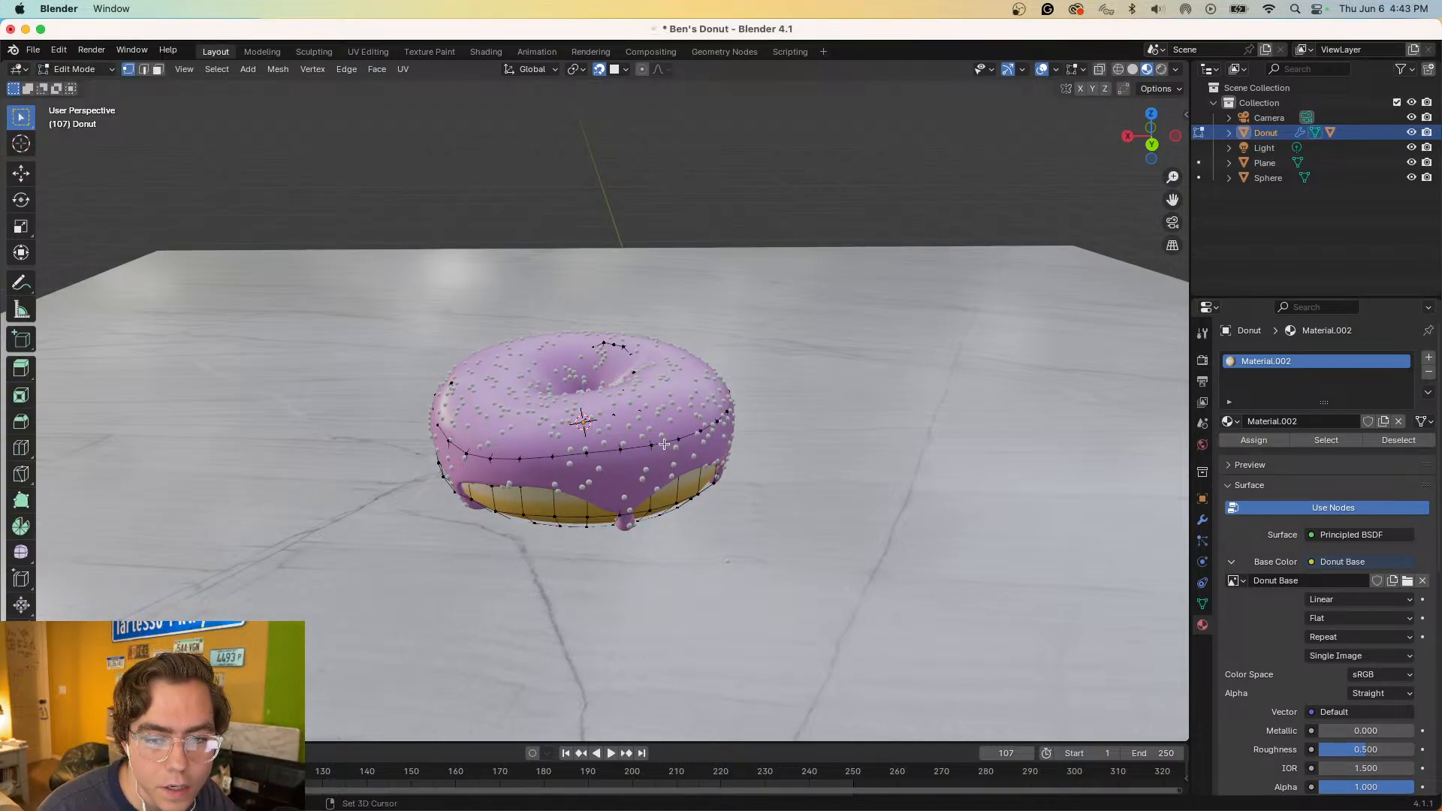
key("shift+s")
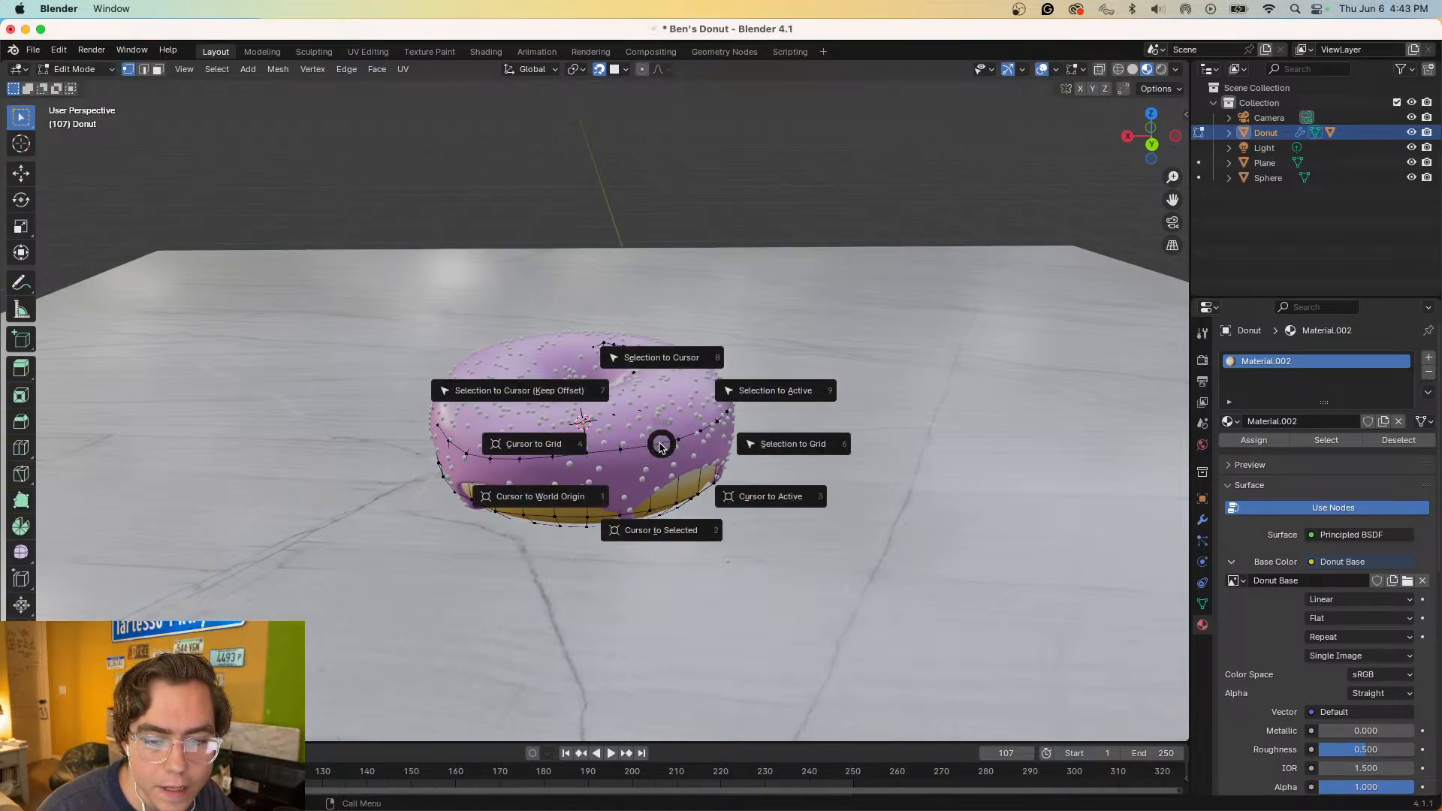
left_click(534, 445)
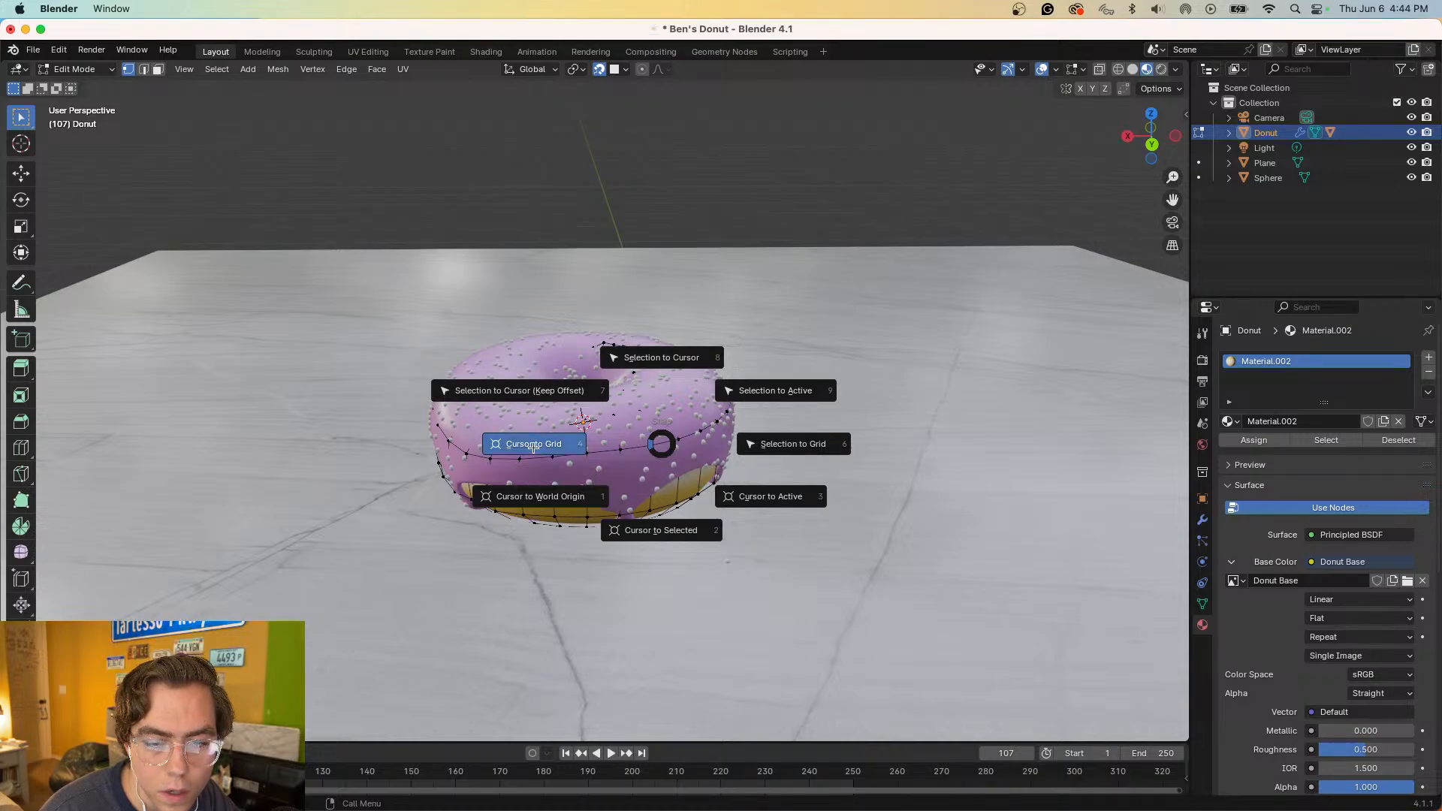
middle_click_drag(535, 451, 685, 543)
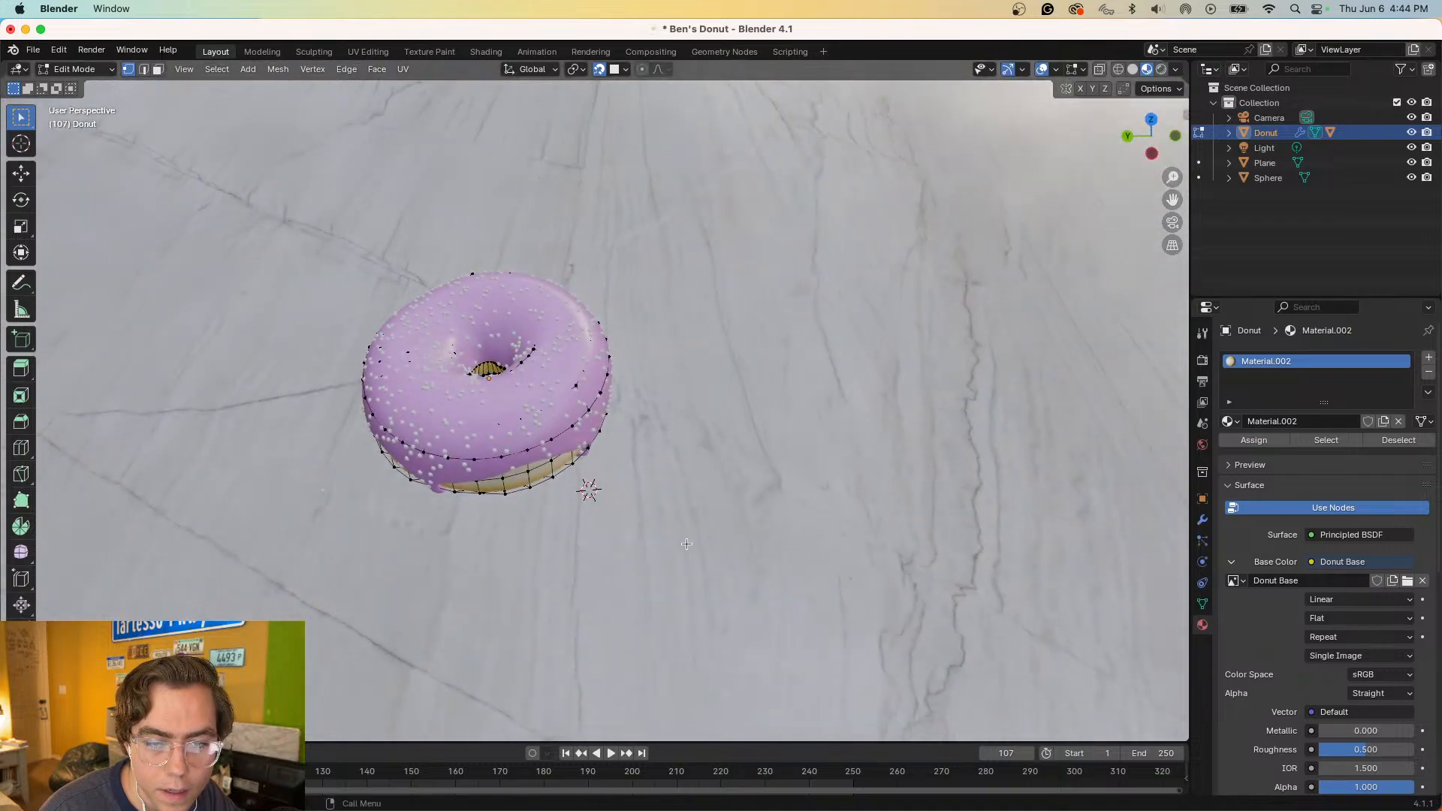
- Try to snap the Edit Mode selection to the 3D cursor, and return to Object Mode
key("shift+s")
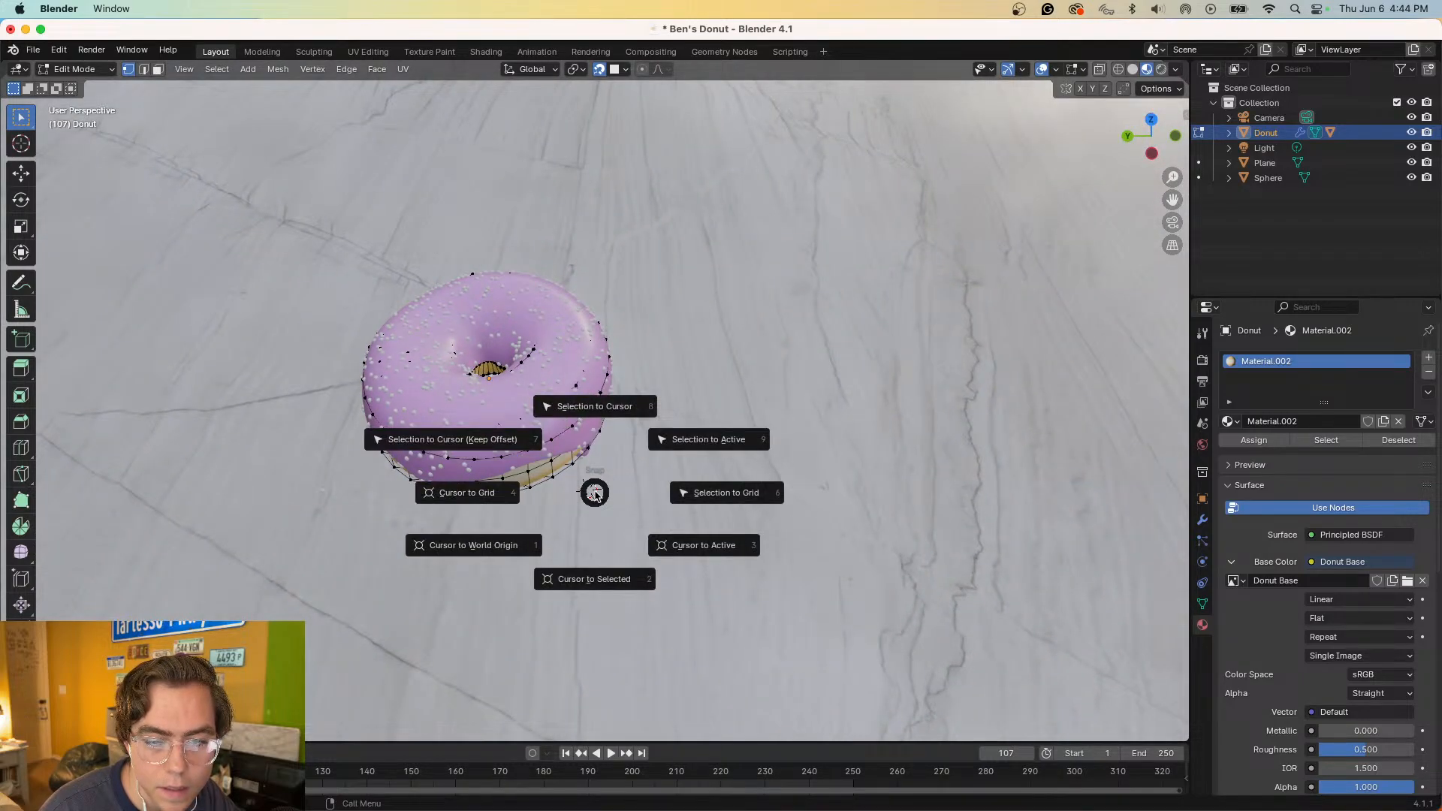
left_click(598, 408)
middle_click_drag(590, 488, 743, 518)
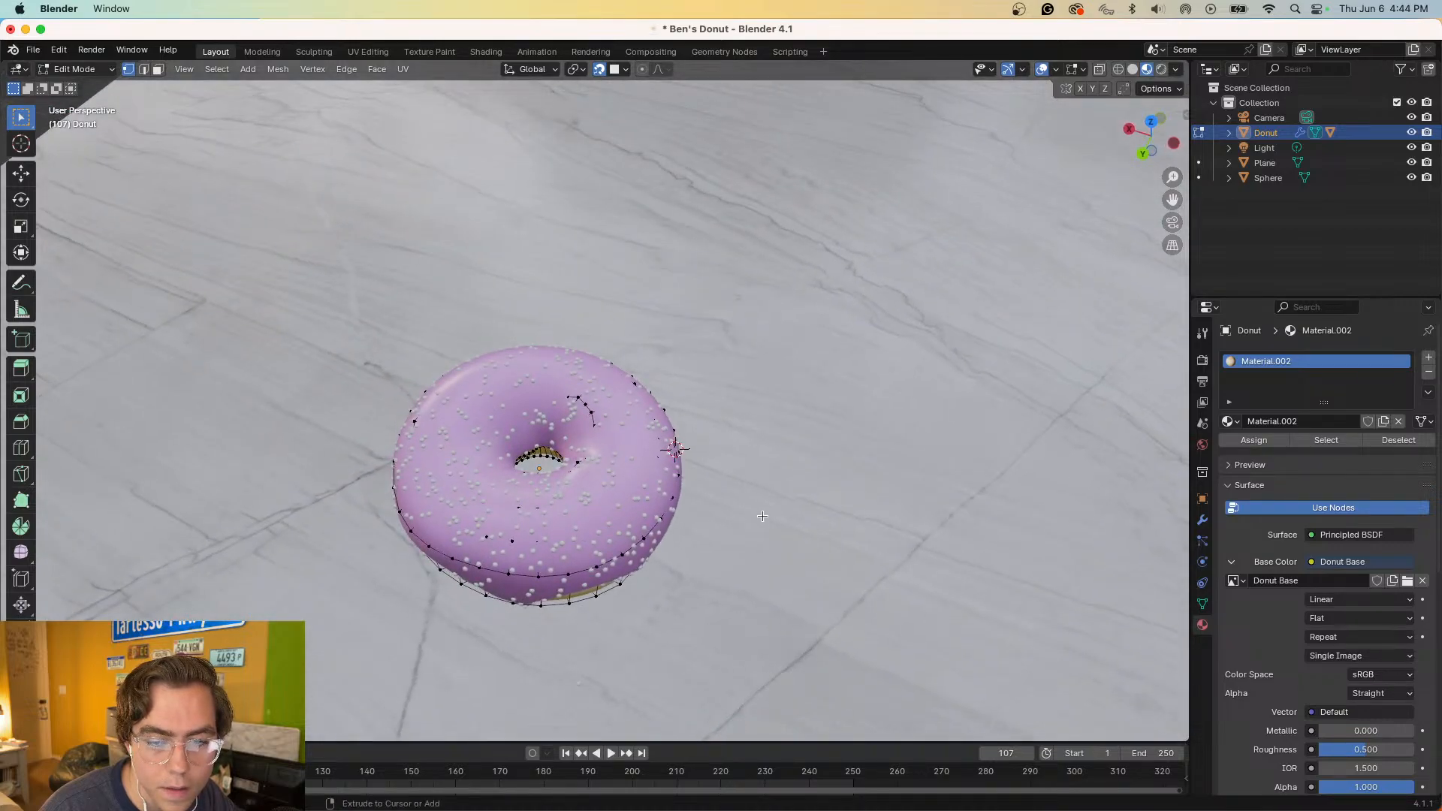
key("Tab")
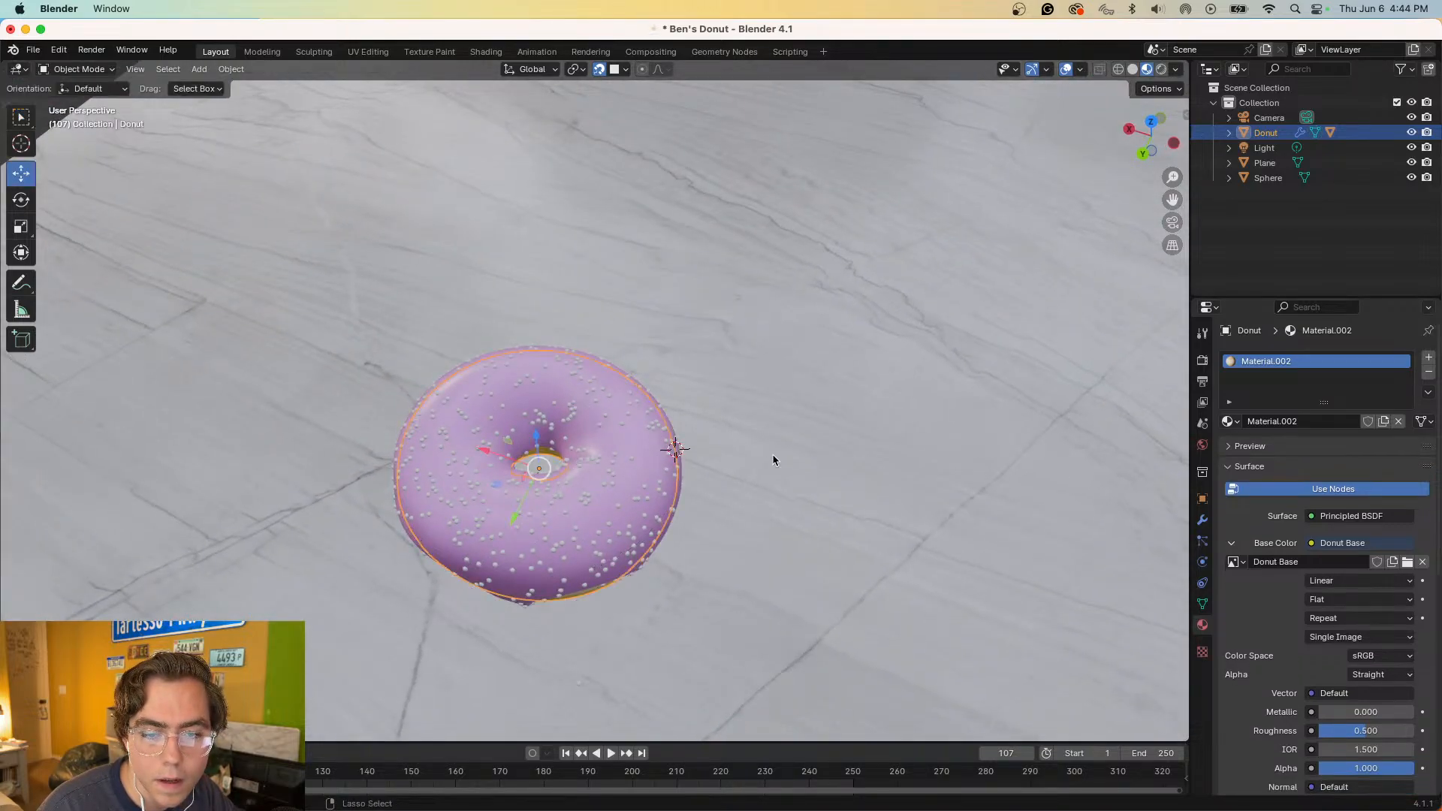
middle_click_drag(706, 450, 590, 488)
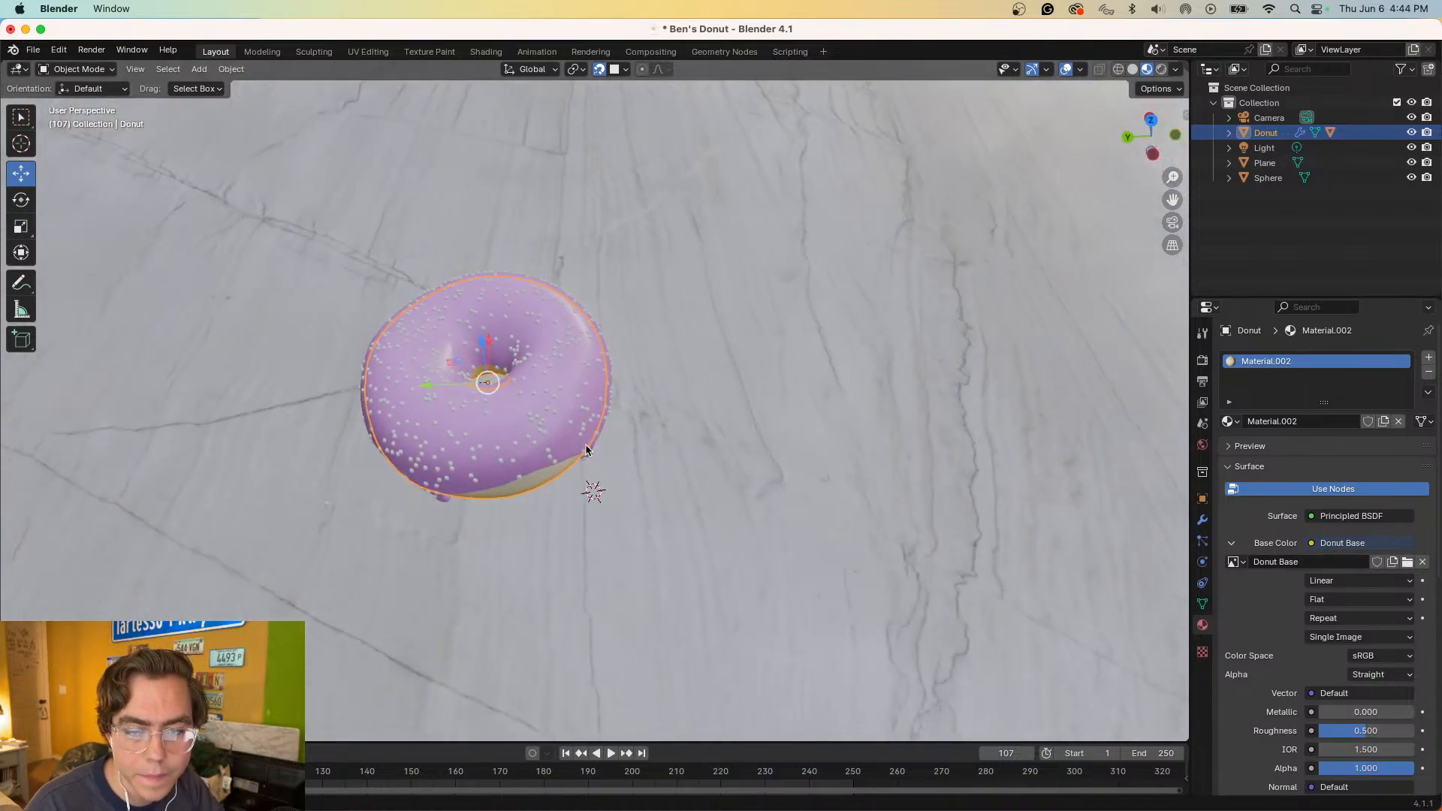
left_click(592, 493)
left_click(516, 486)
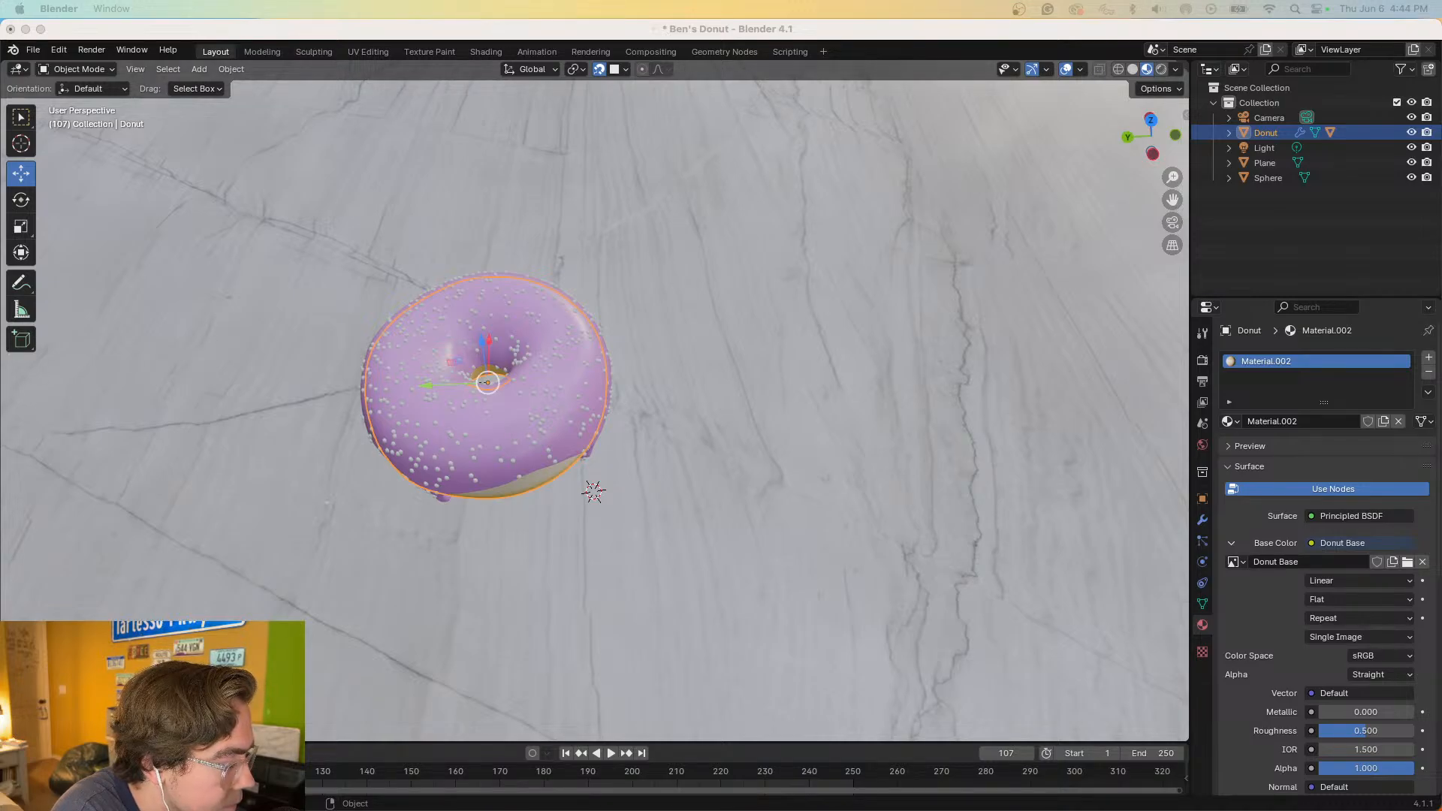
left_click(662, 349)
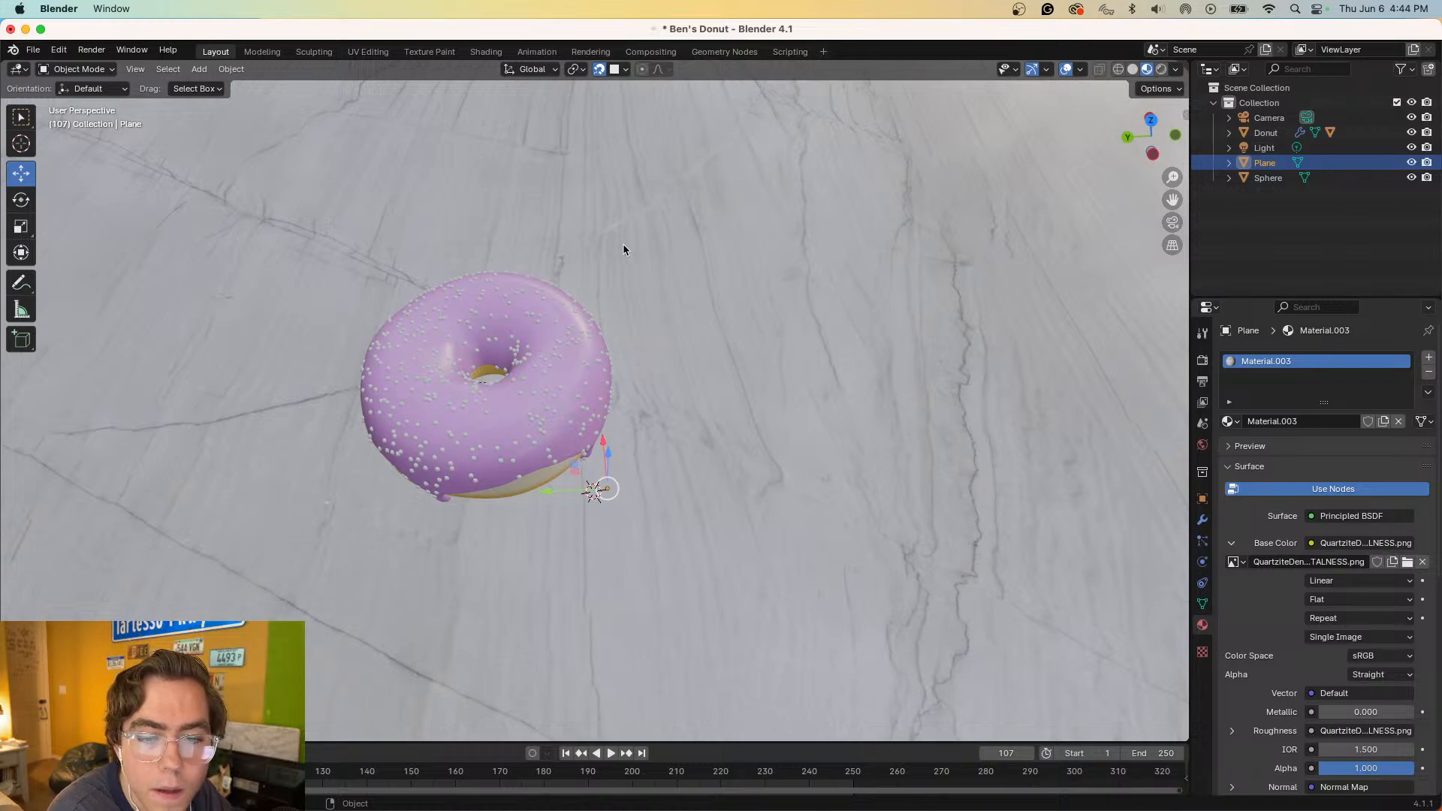
key("super+z")
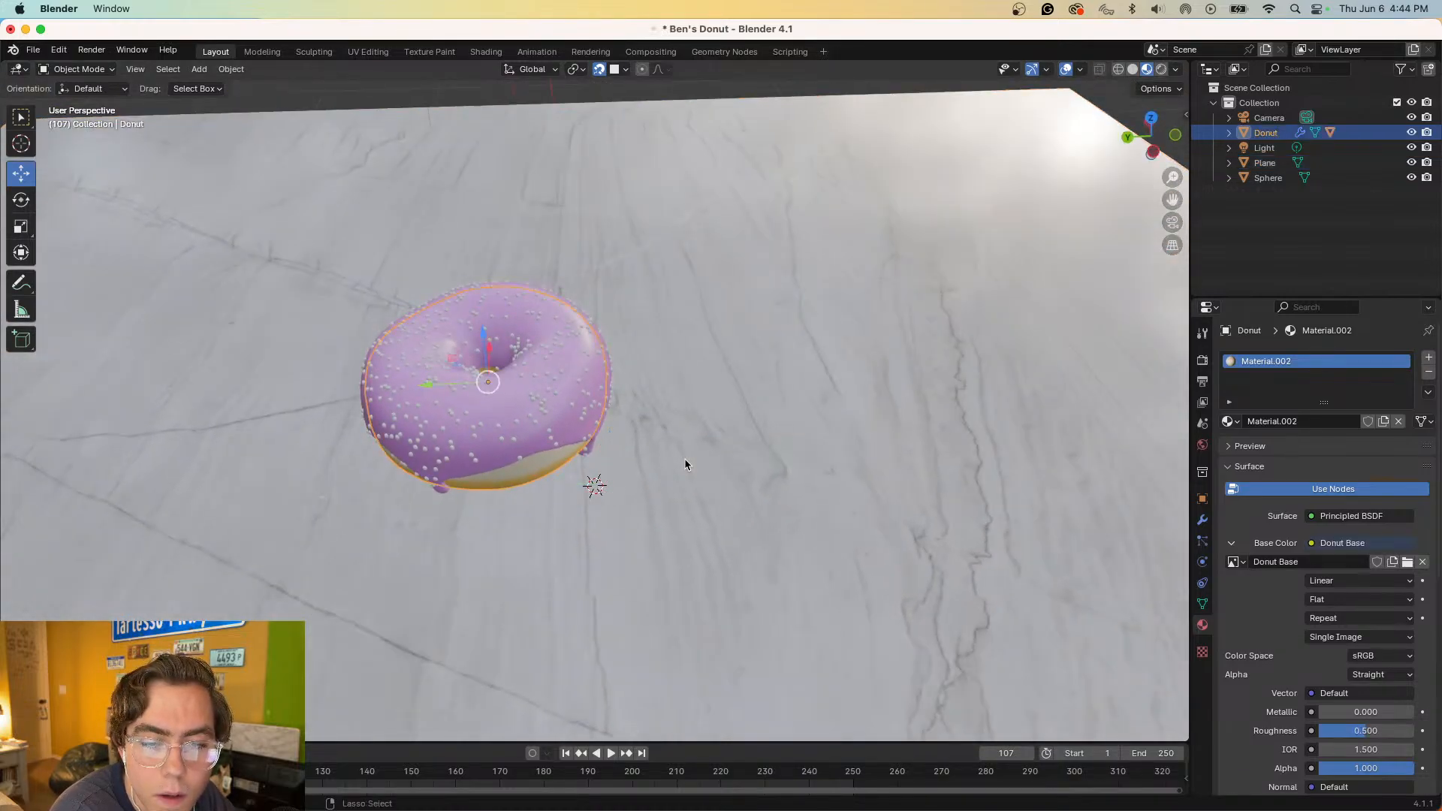
- Snap the selected donut to the 3D cursor in Object Mode, keeping its offset
key("shift+s")
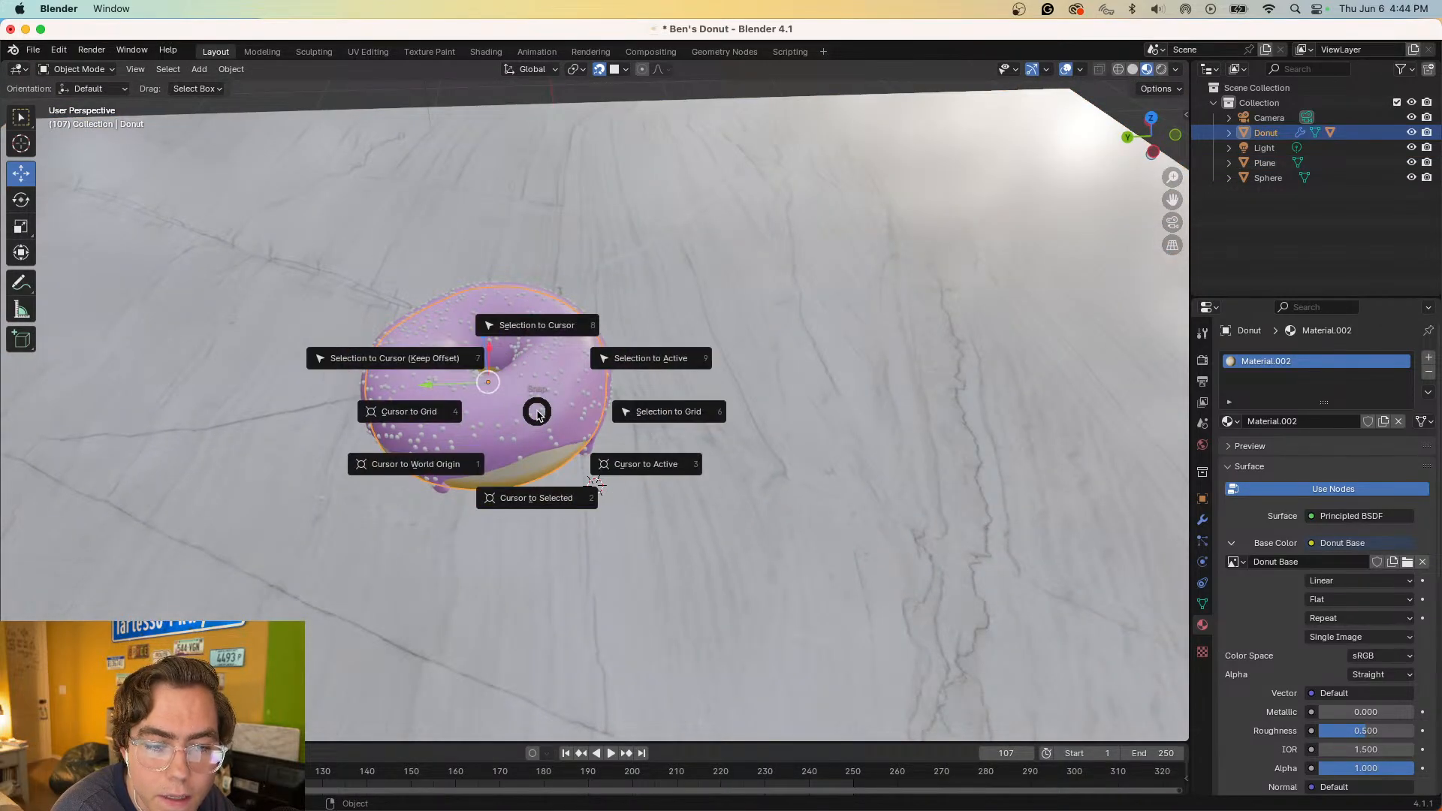
left_click(442, 366)
mouse_move(480, 412)
middle_mouse_down()
mouse_move(480, 465)
mouse_move(482, 418)
middle_mouse_up()
right_click(482, 418)
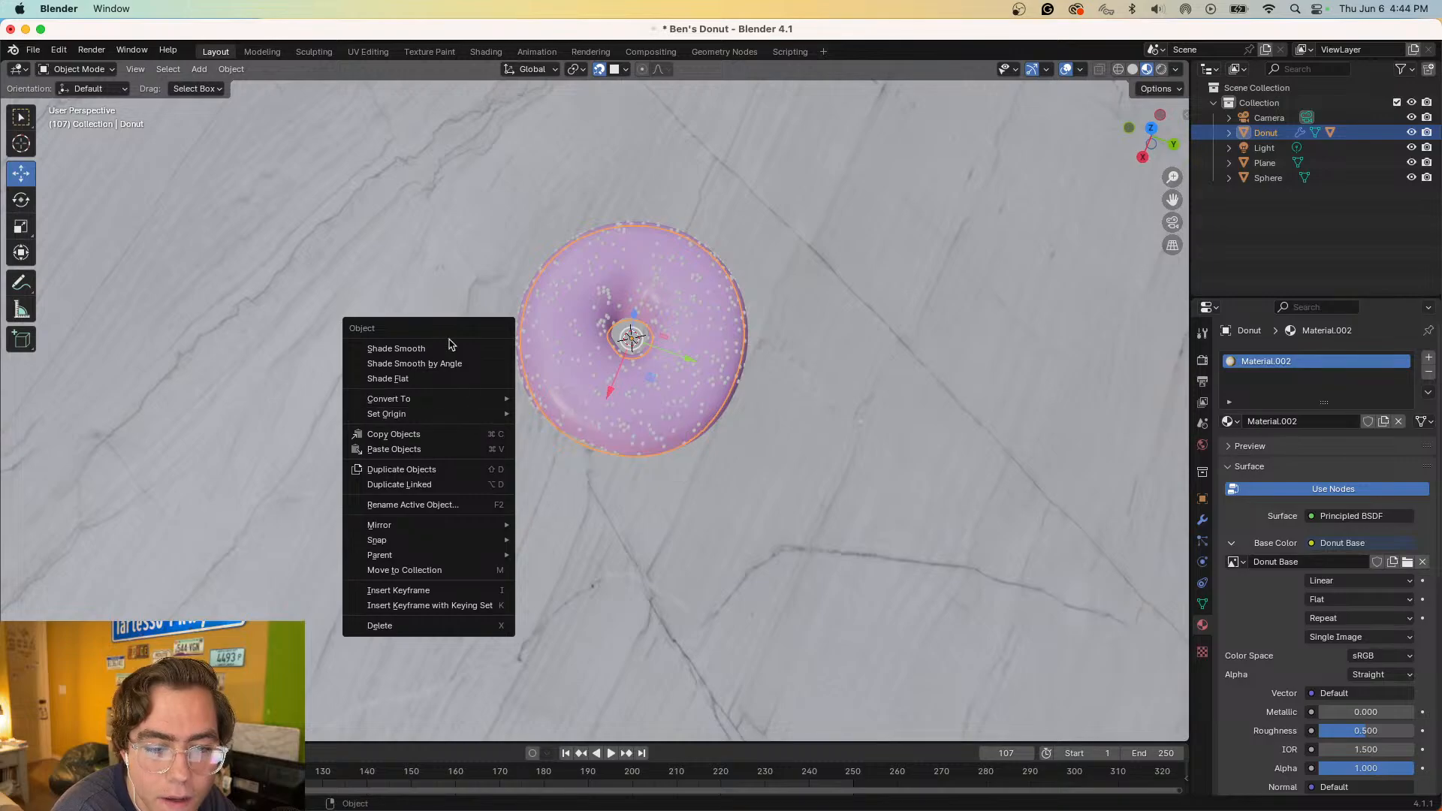
right_click(448, 422)
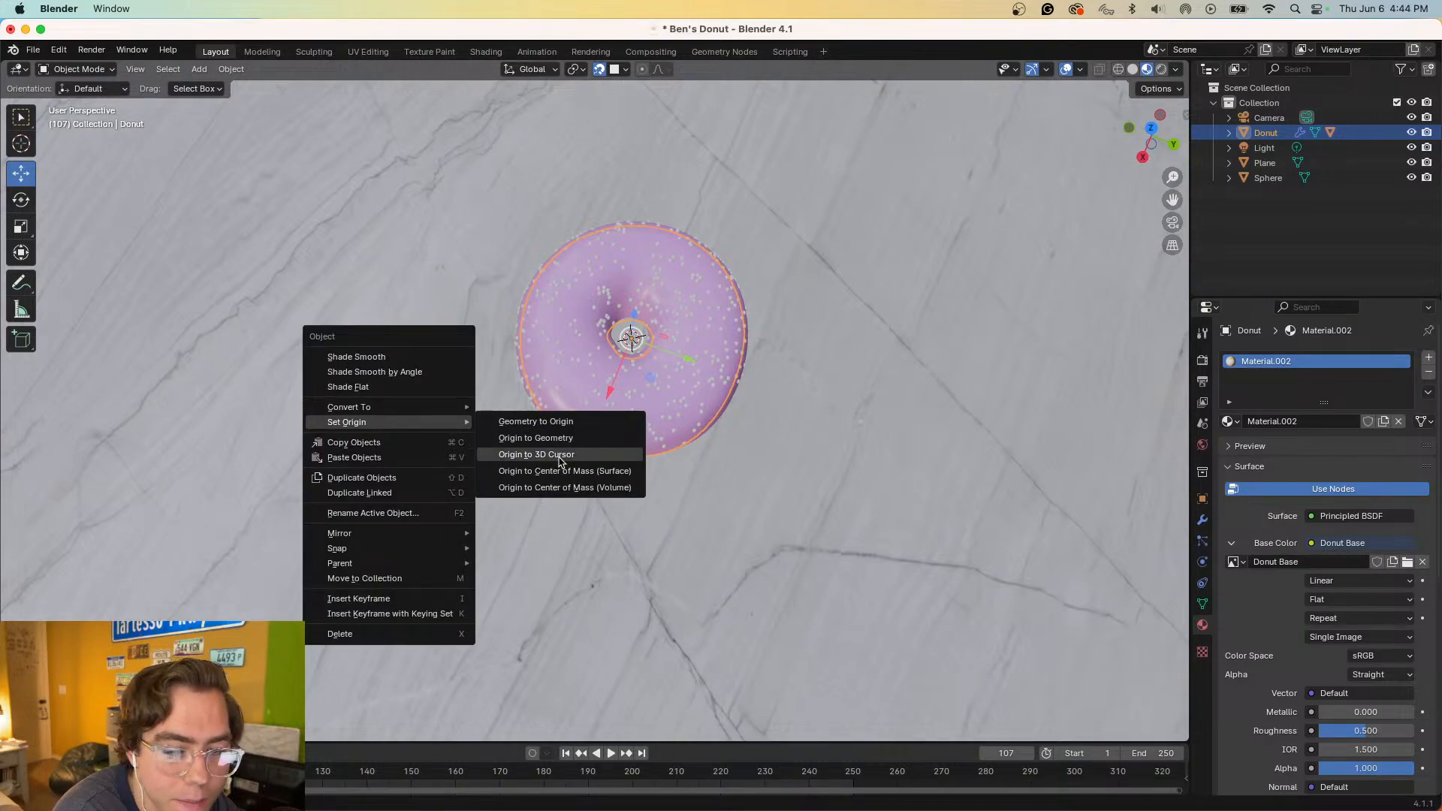
key("shift+s")
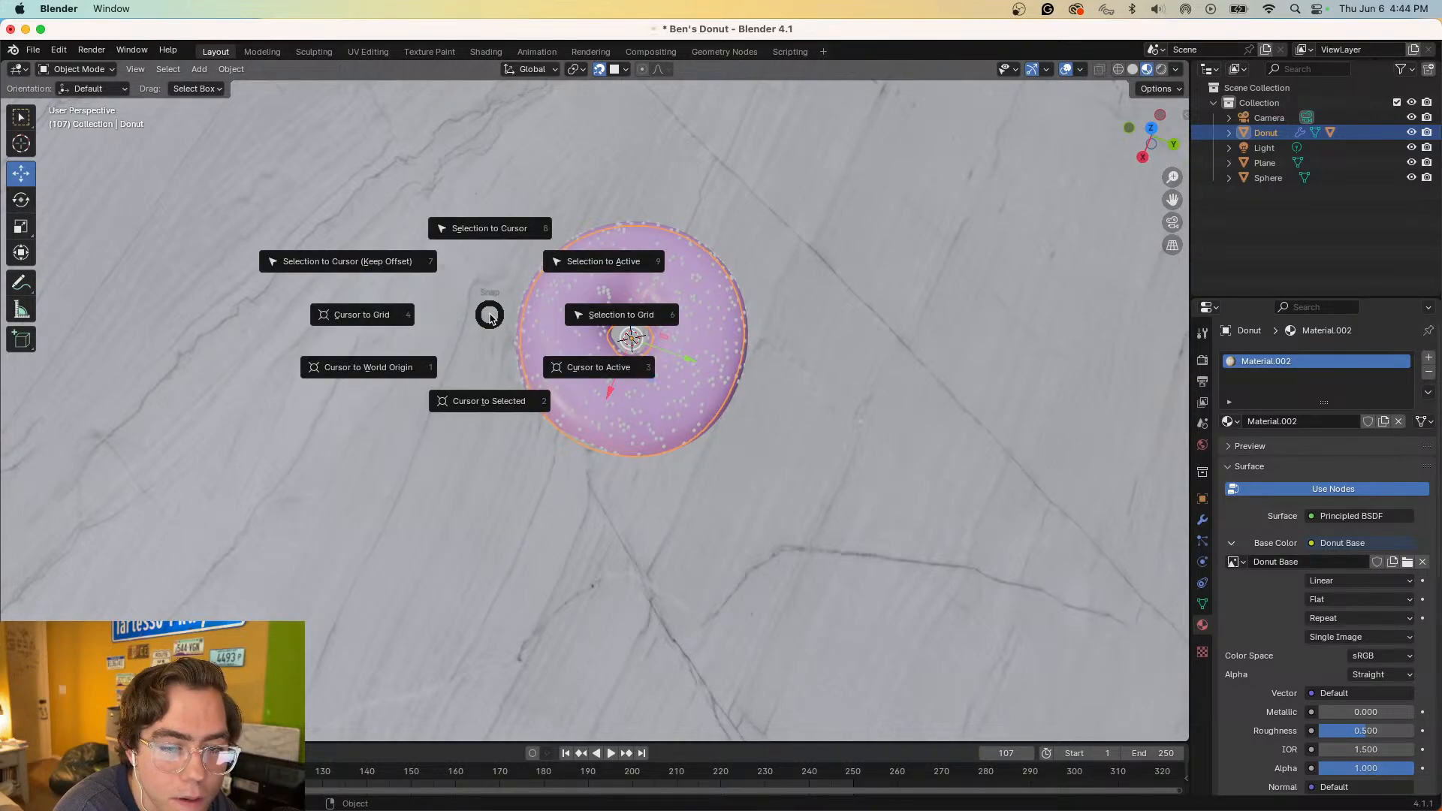
key("Escape")
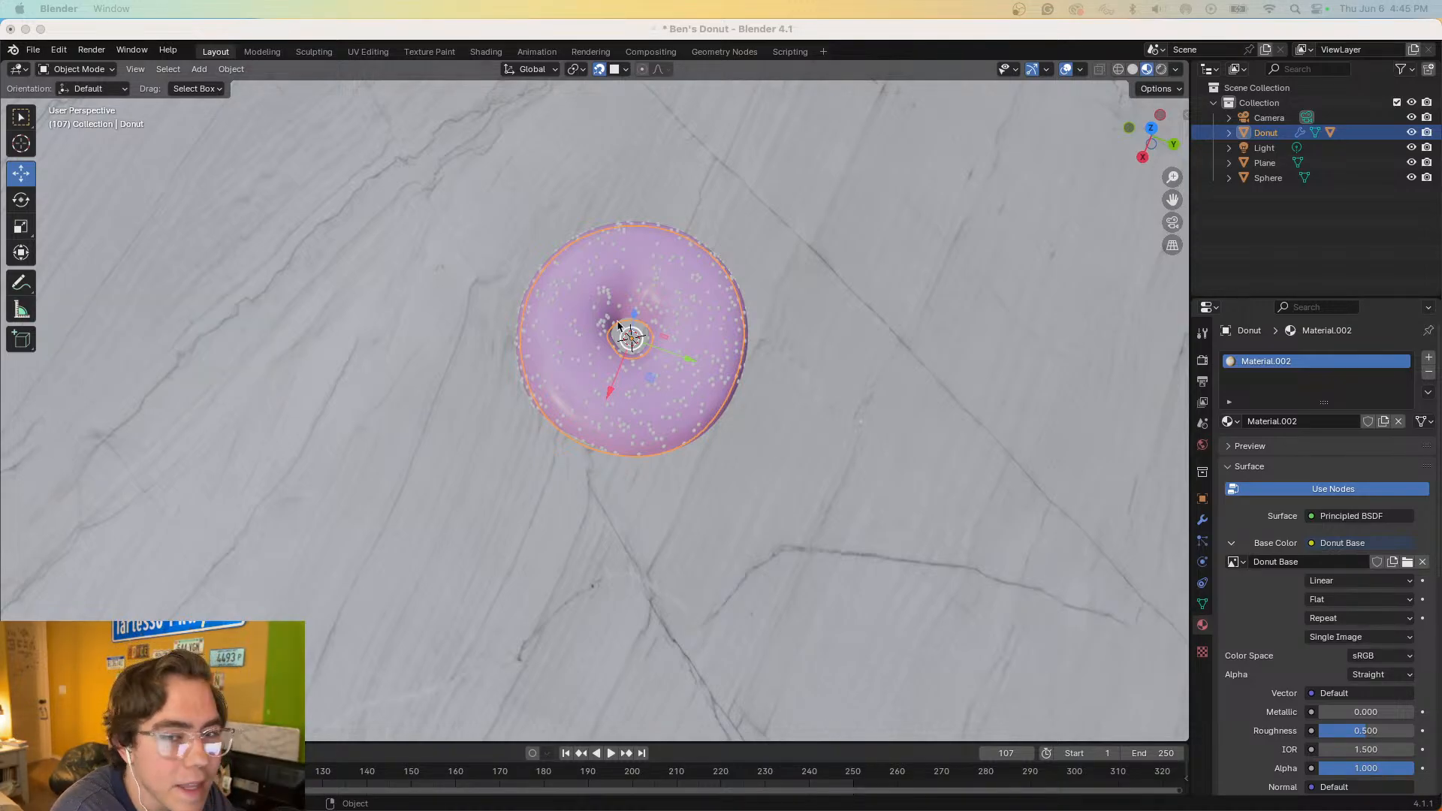
- Raise the donut straight up along the Z axis until it is clear of the marble surface
middle_click_drag(758, 362, 778, 373)
scroll(778, 373, "up", 10)
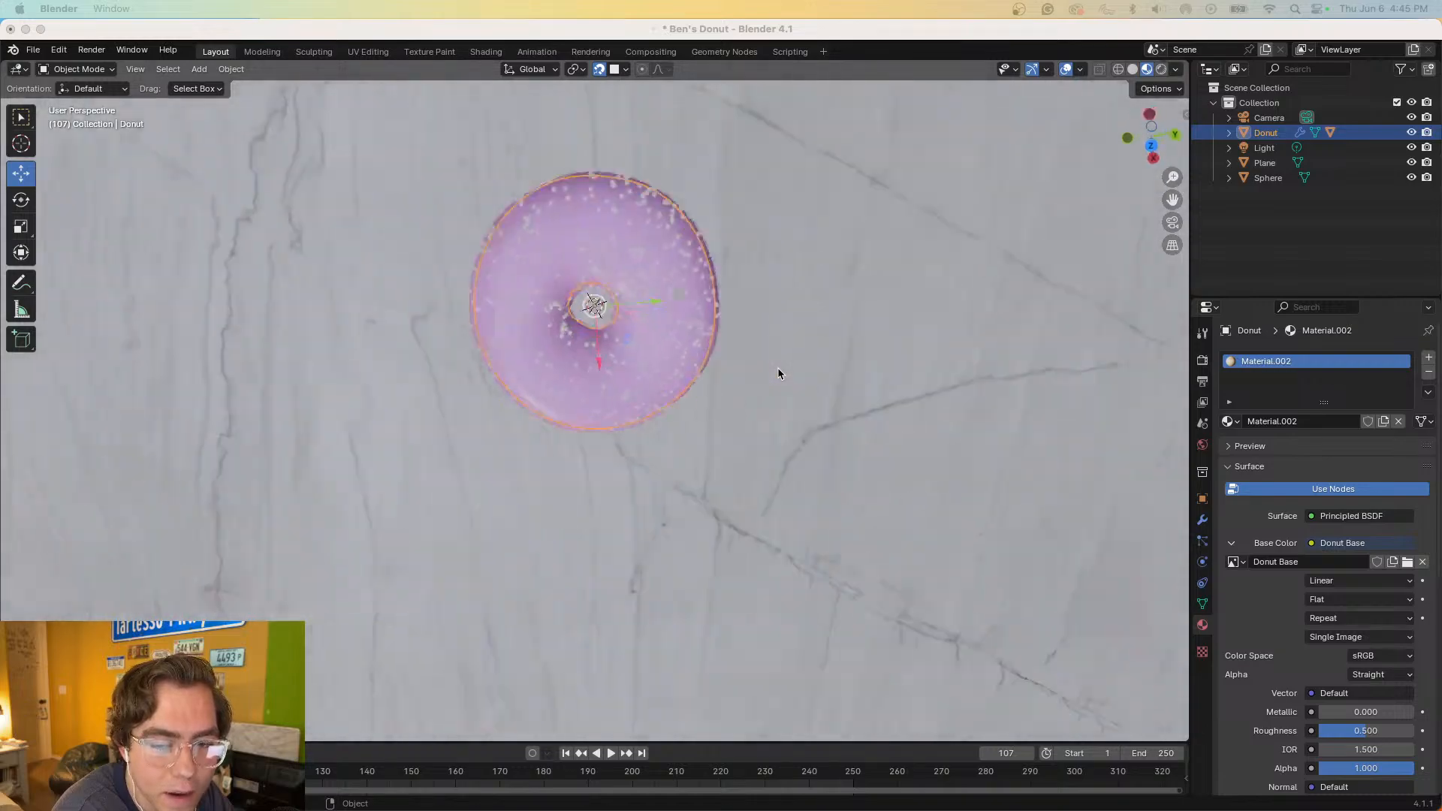
scroll(778, 373, "up", 15)
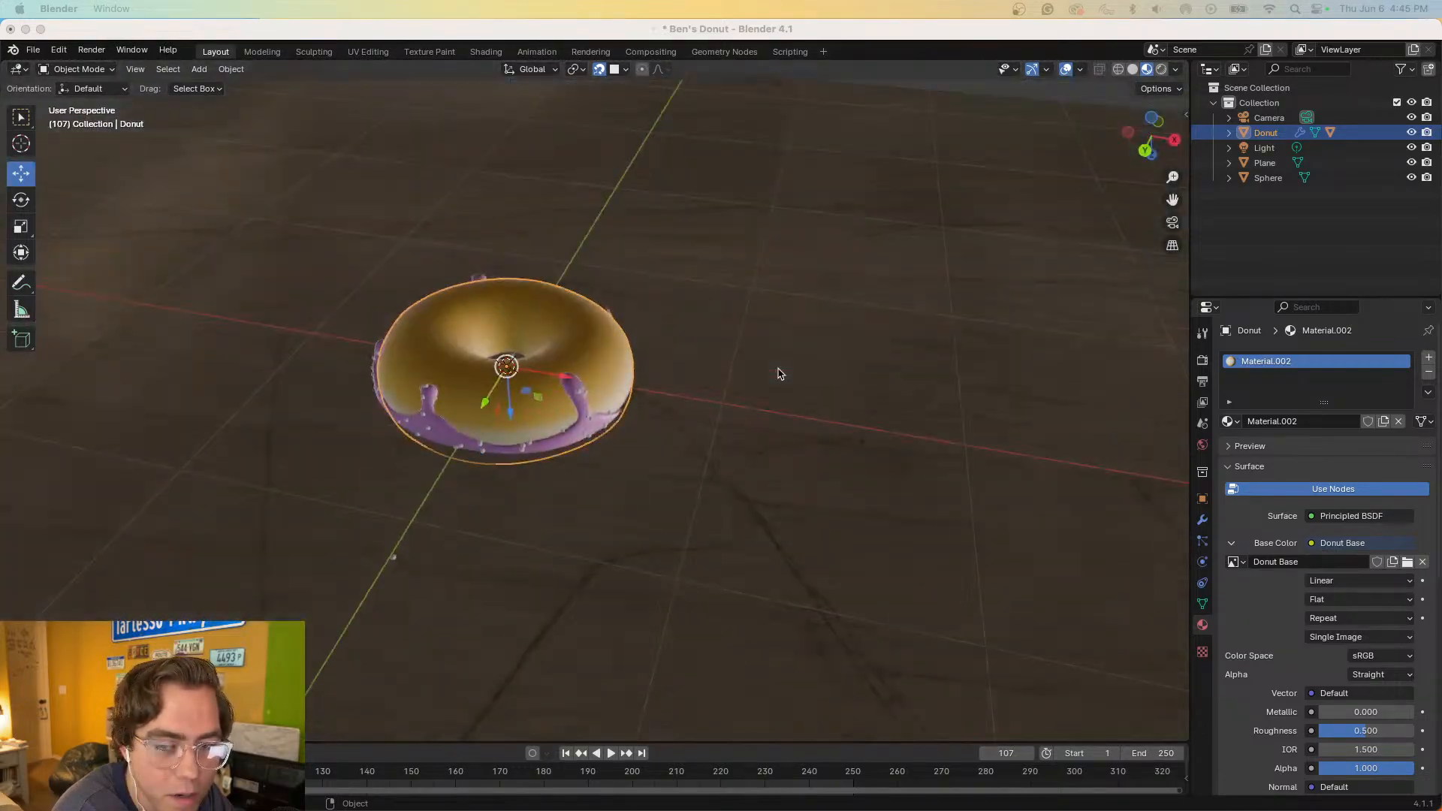
scroll(778, 373, "up", 15)
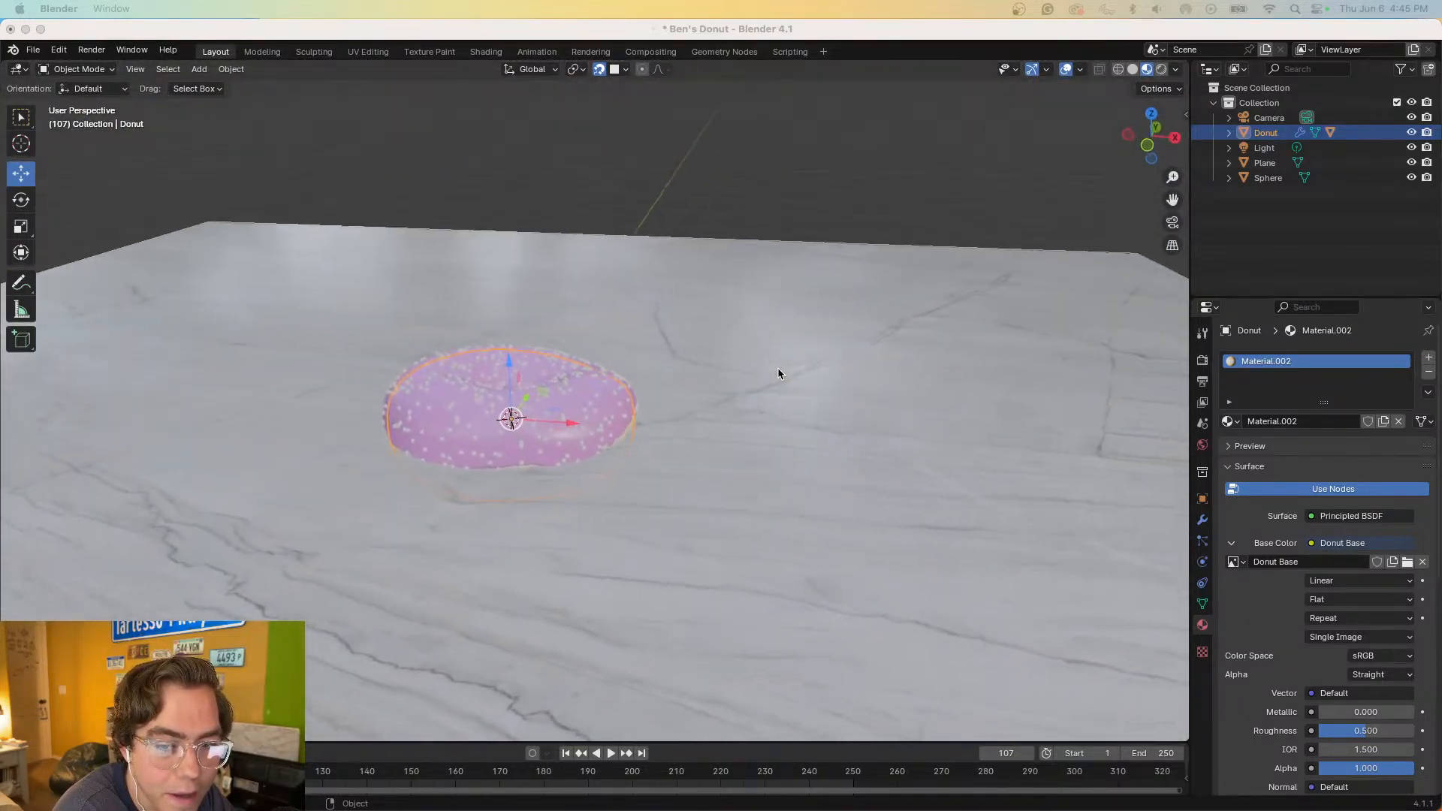
scroll(430, 422, "up", 10)
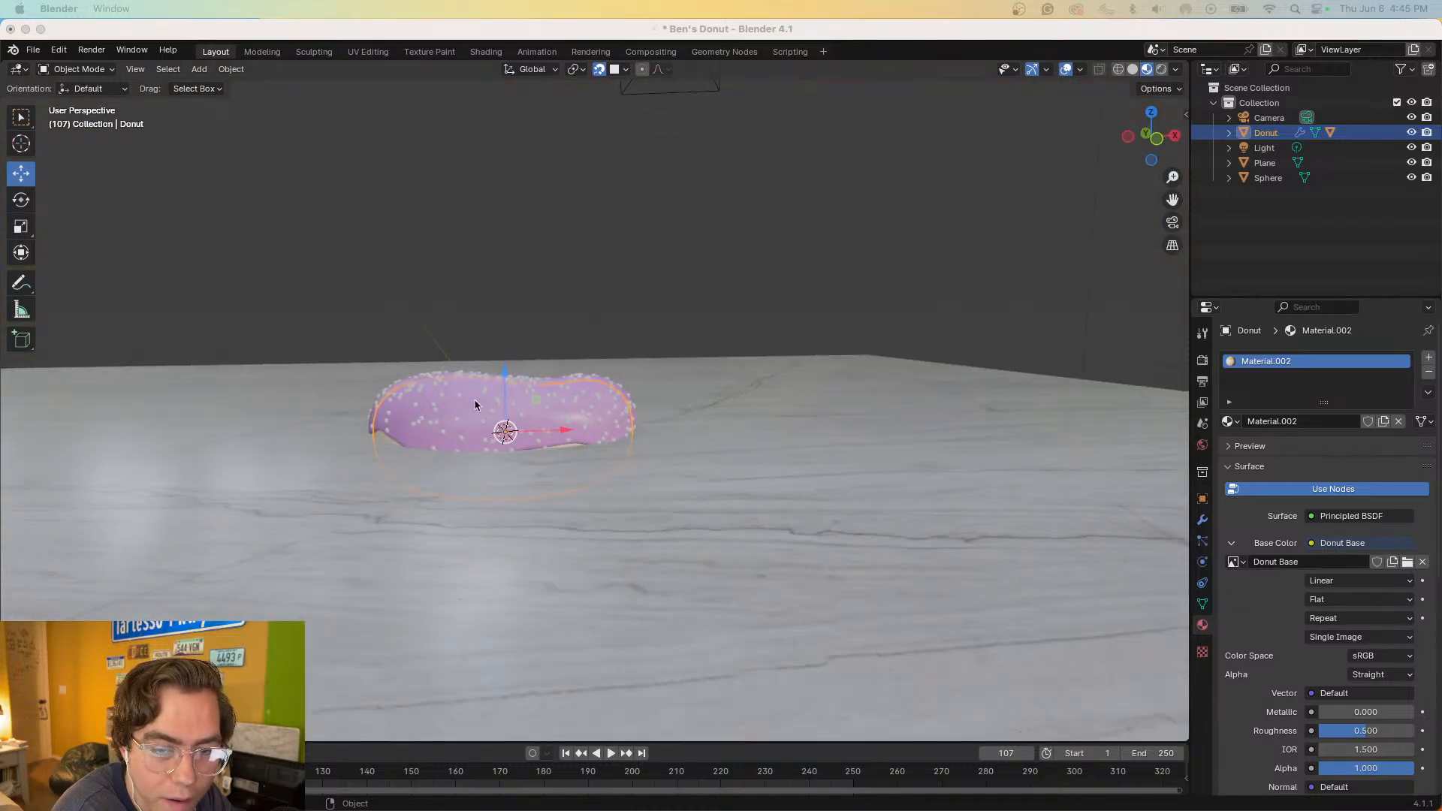
left_click_drag(505, 372, 510, 292)
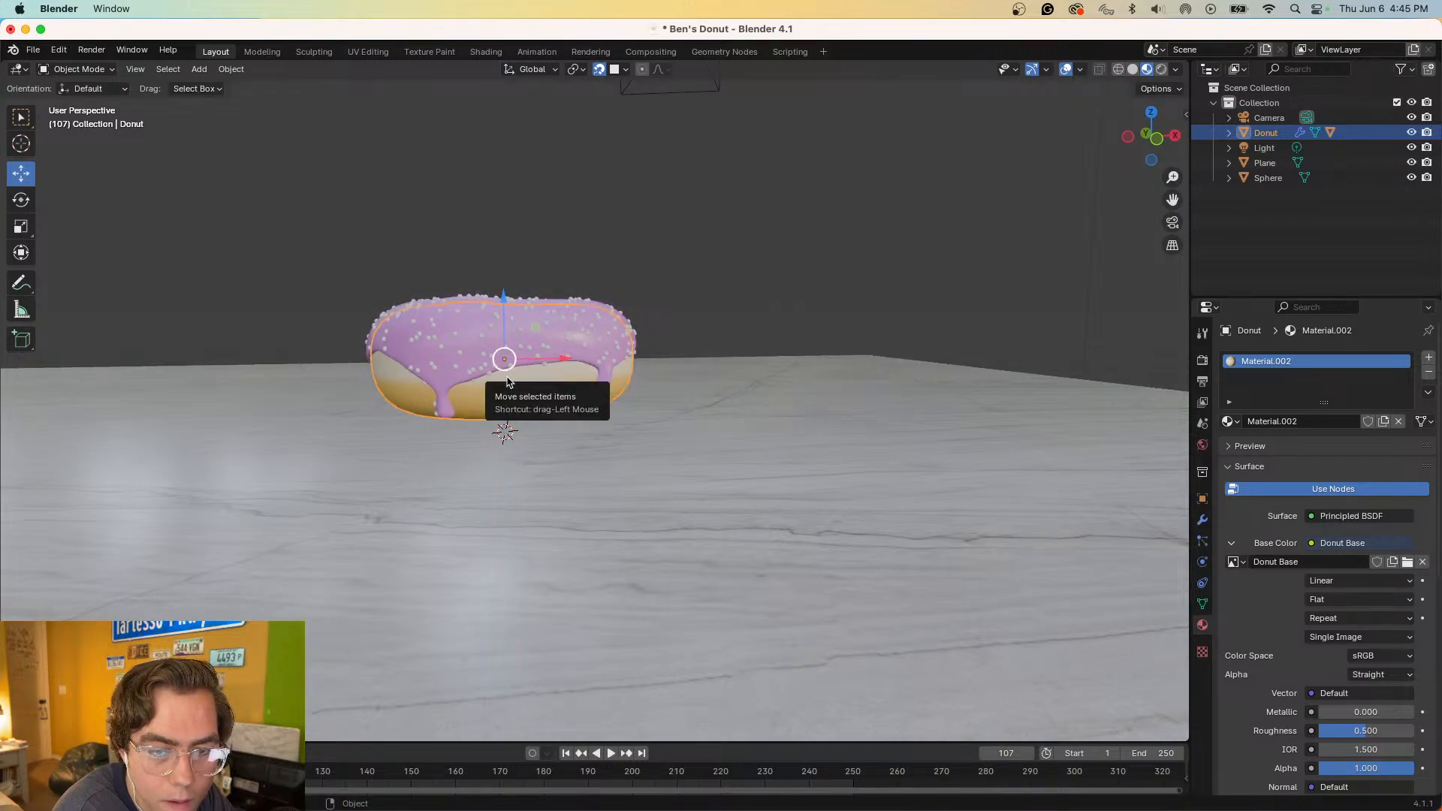
- Lower the donut slightly along the Z axis towards the marble surface and check the gap beneath it
scroll(506, 380, "up", 5)
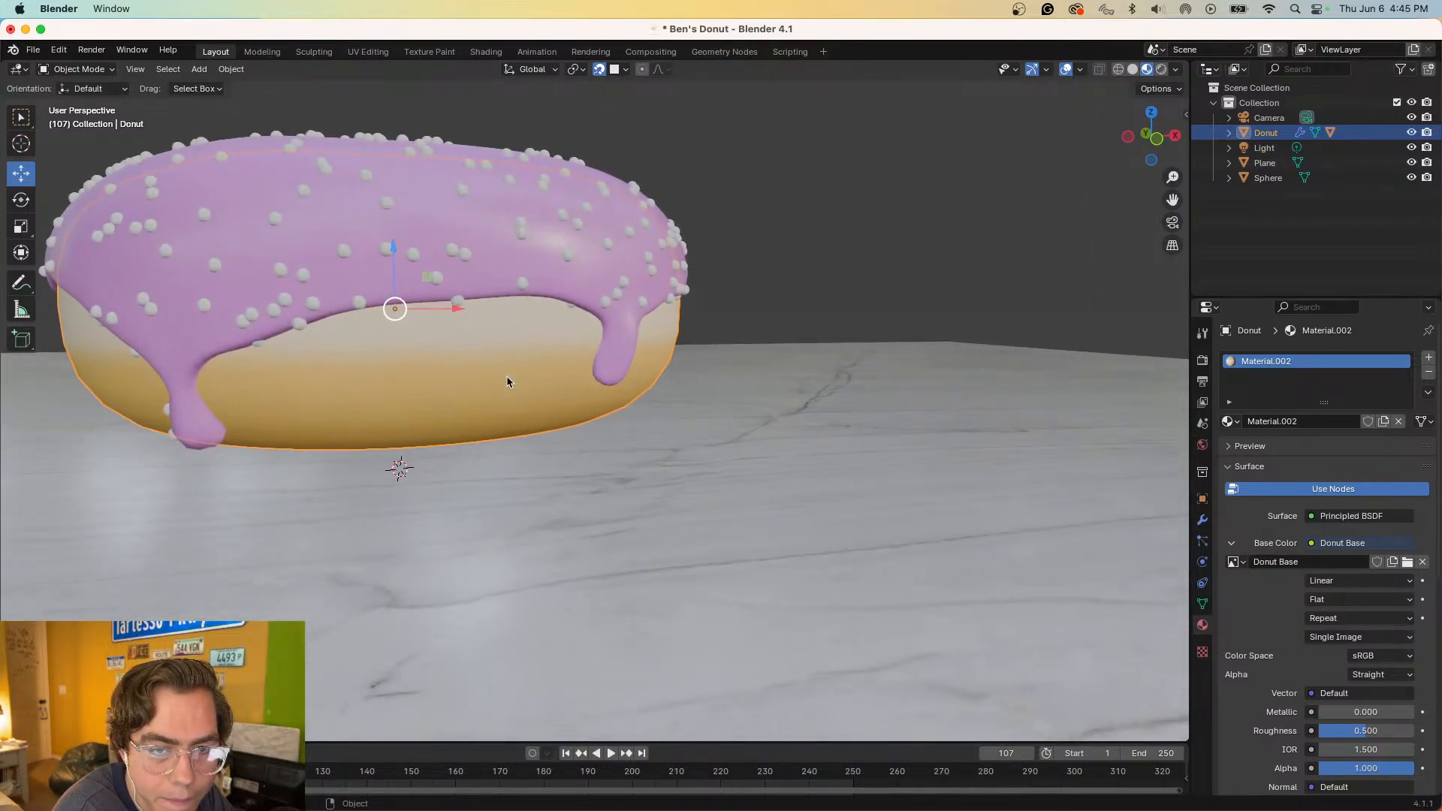
mouse_move(392, 249)
left_mouse_down()
mouse_move(392, 316)
mouse_move(391, 278)
left_mouse_up()
scroll(403, 453, "down", 3)
scroll(403, 453, "up", 3)
scroll(403, 453, "down", 2)
scroll(403, 453, "up", 2)
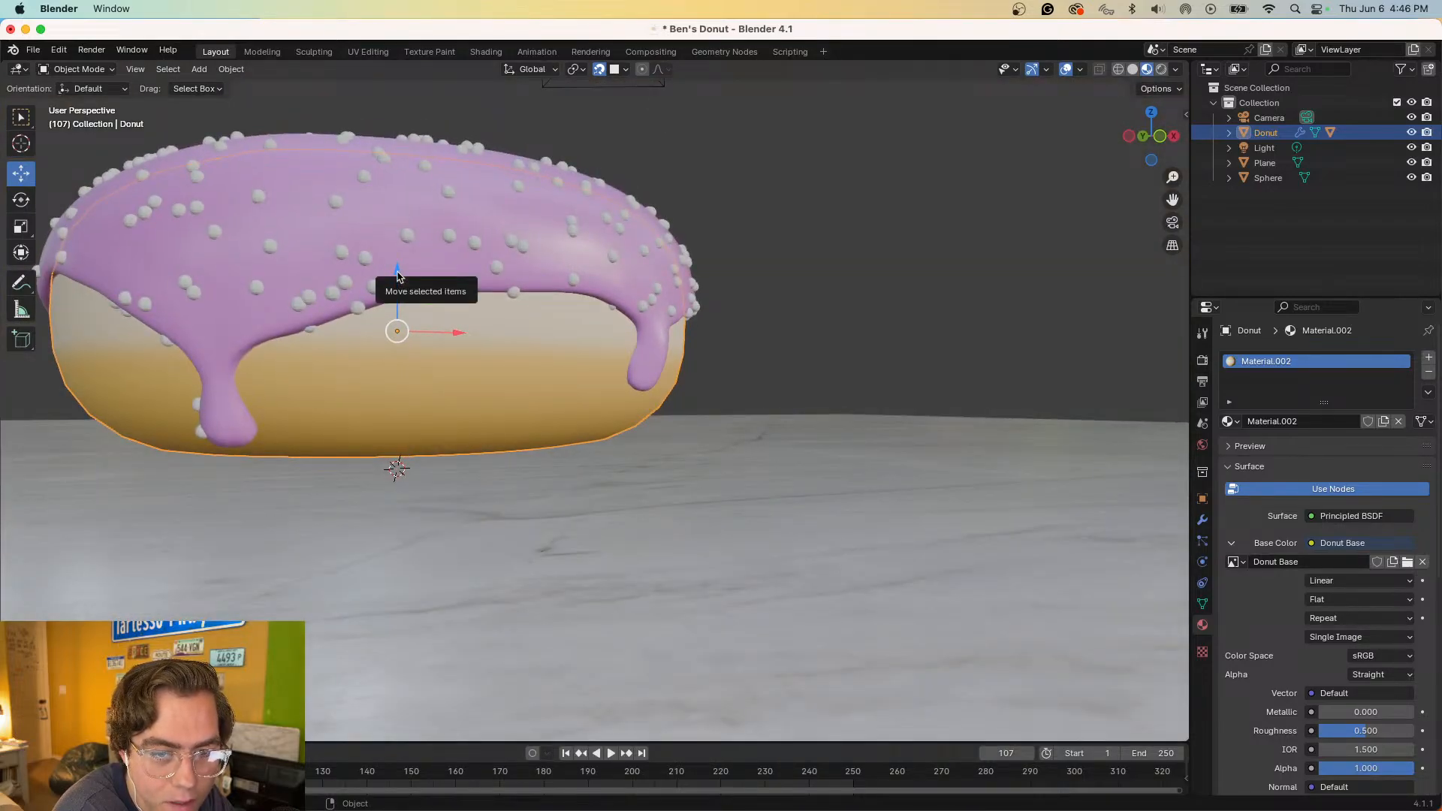
- Lower the donut slightly further along the Z axis towards the marble surface
scroll(387, 367, "left", 3)
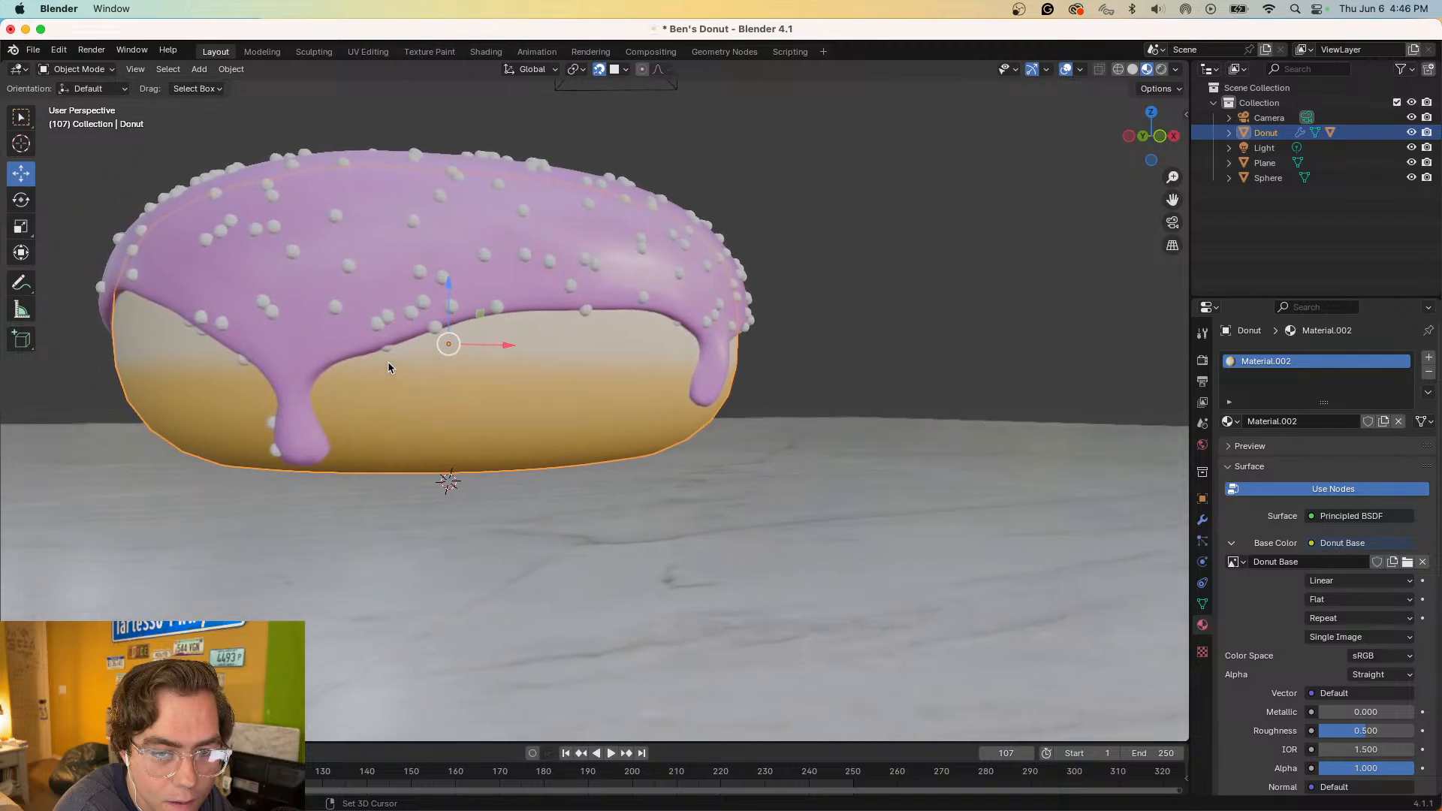
left_click_drag(472, 284, 474, 303)
scroll(453, 412, "up", 5)
scroll(454, 413, "down", 8)
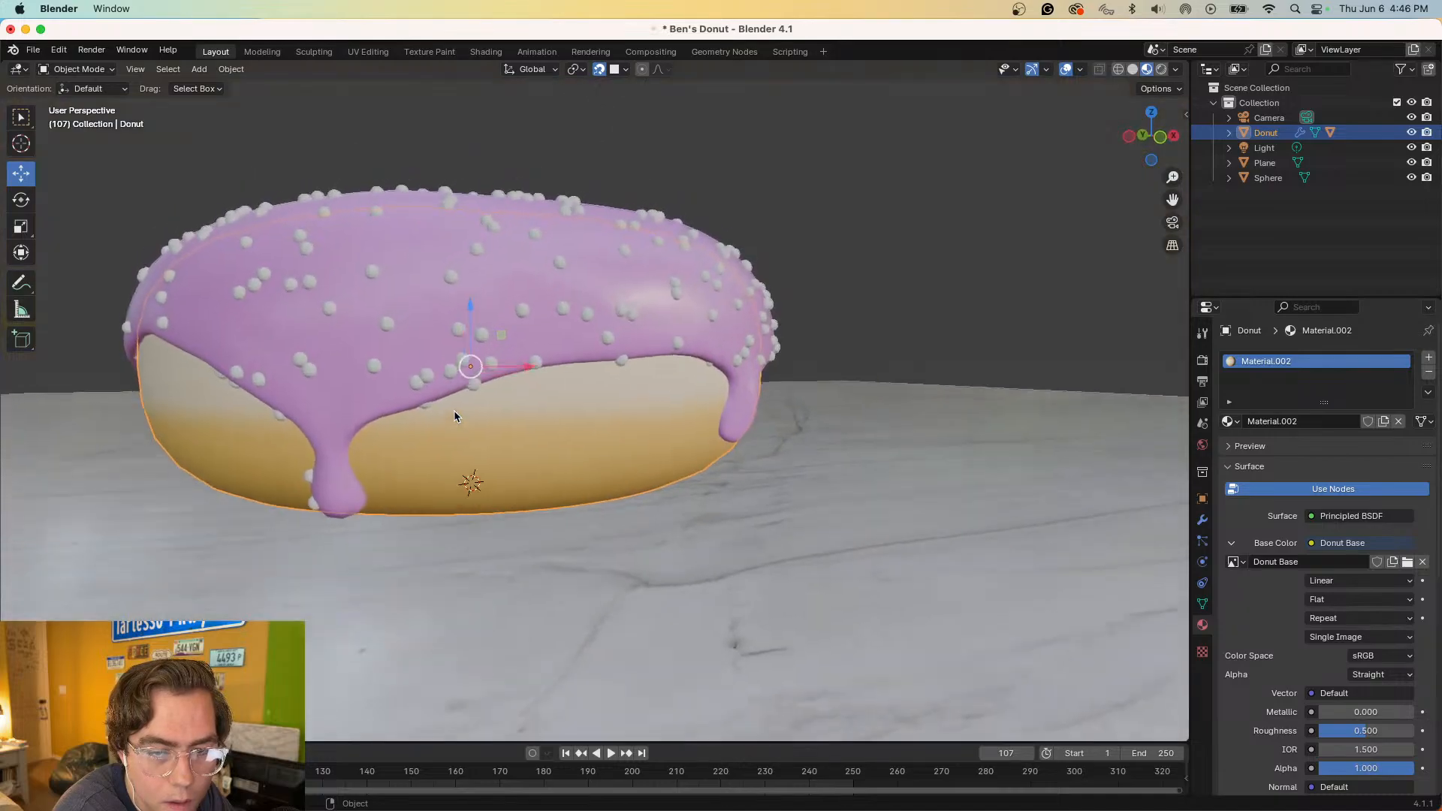
- Inspect the donut from above and from several sides to judge how its base meets the marble surface
scroll(454, 411, "down", 10)
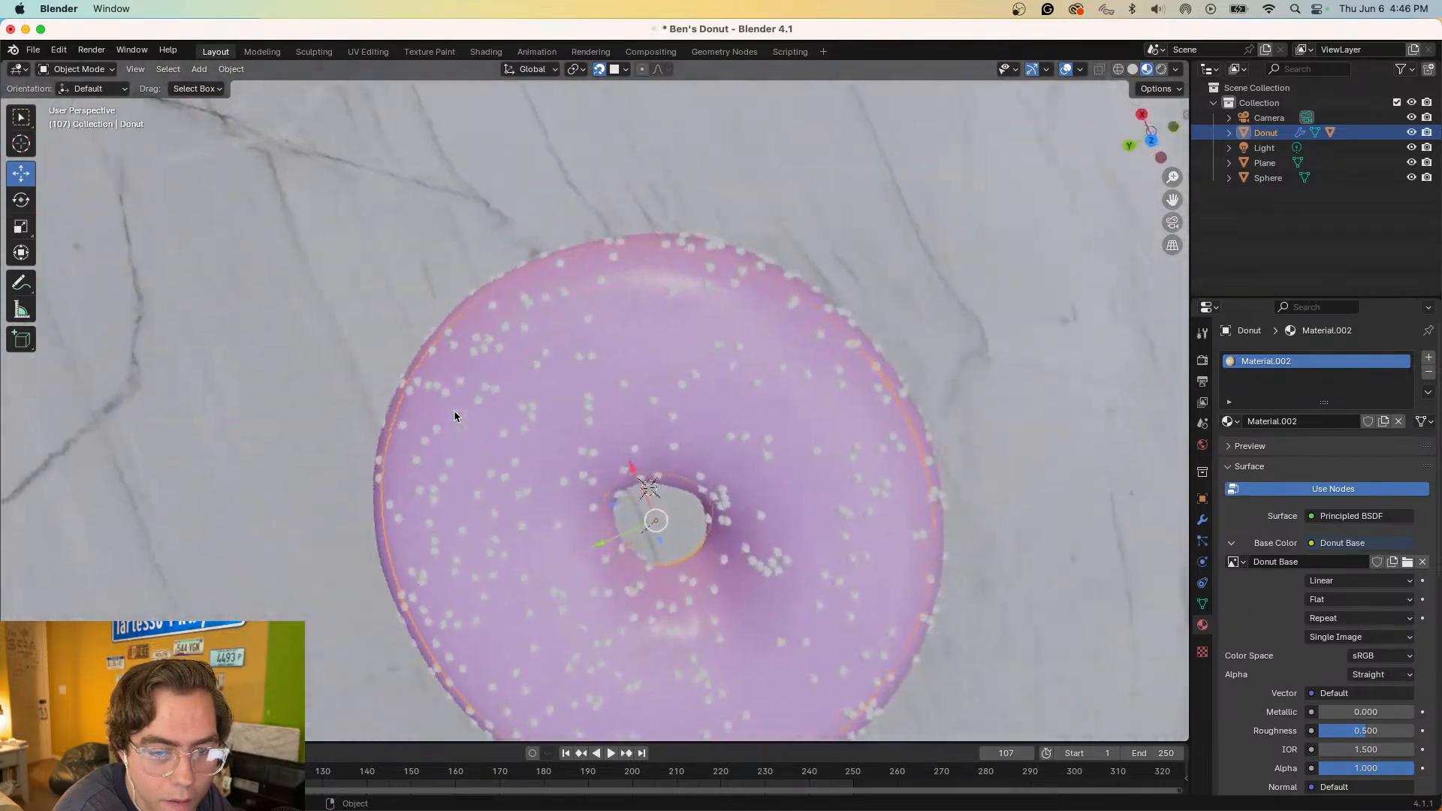
scroll(454, 415, "down", 6)
scroll(652, 394, "up", 10)
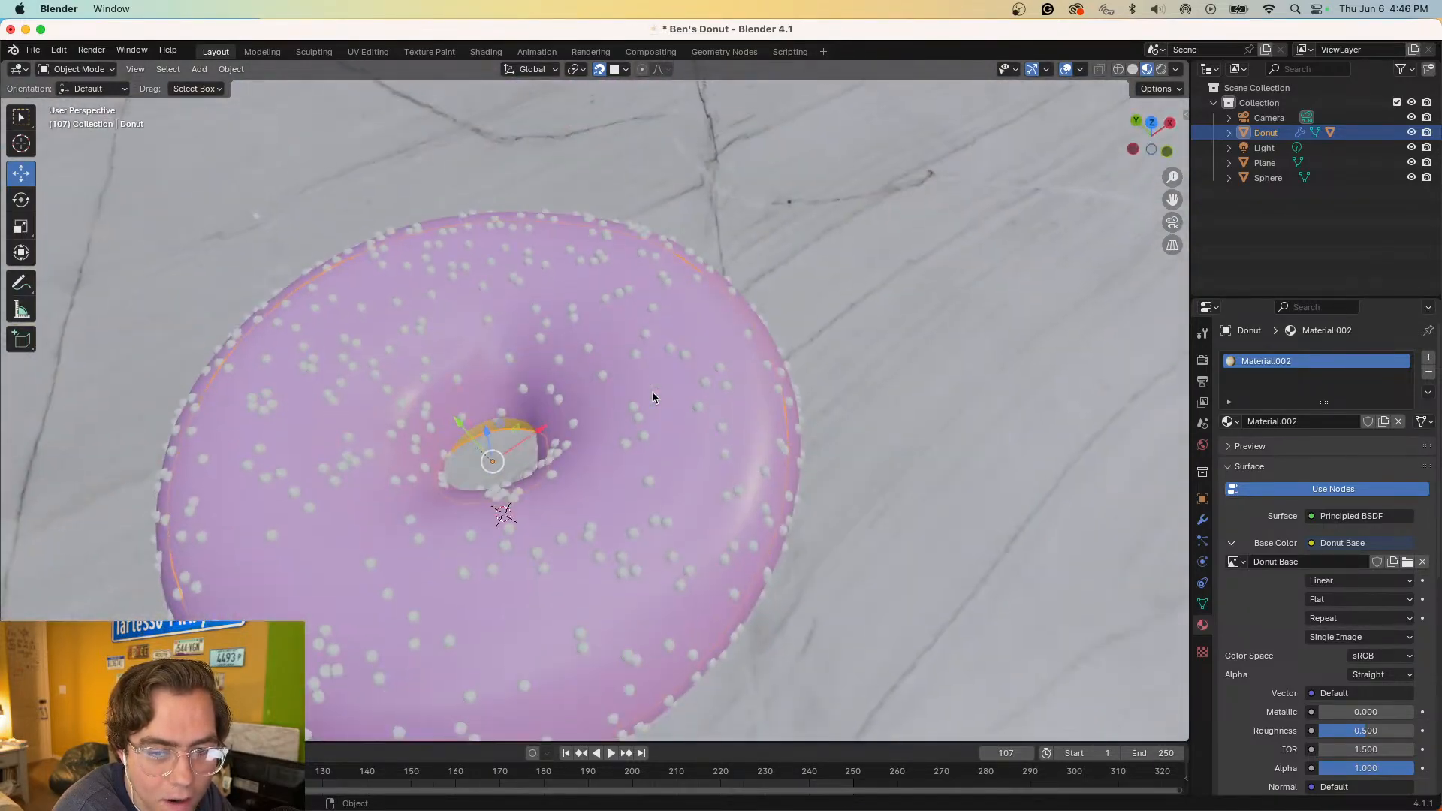
scroll(653, 398, "down", 8)
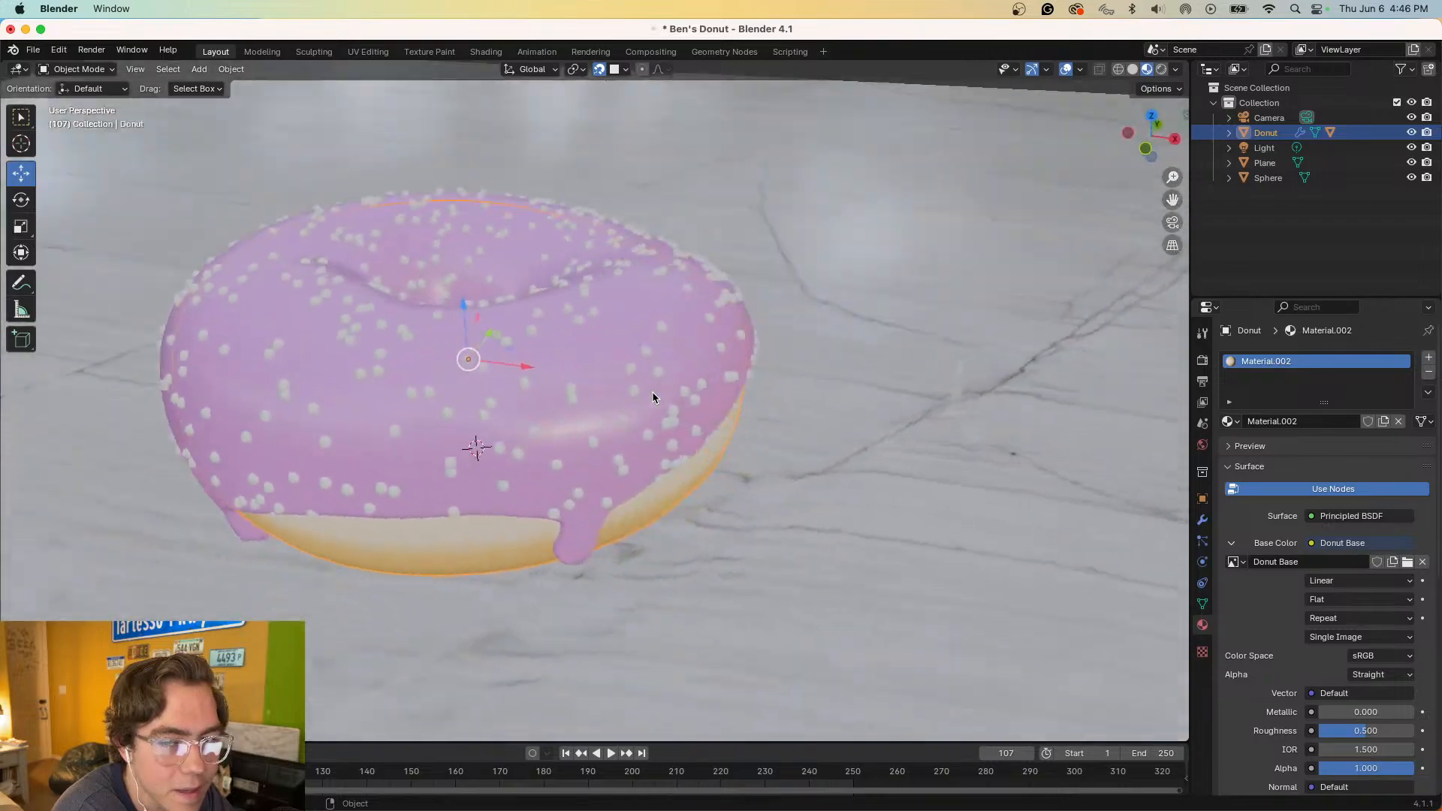
scroll(652, 398, "up", 12)
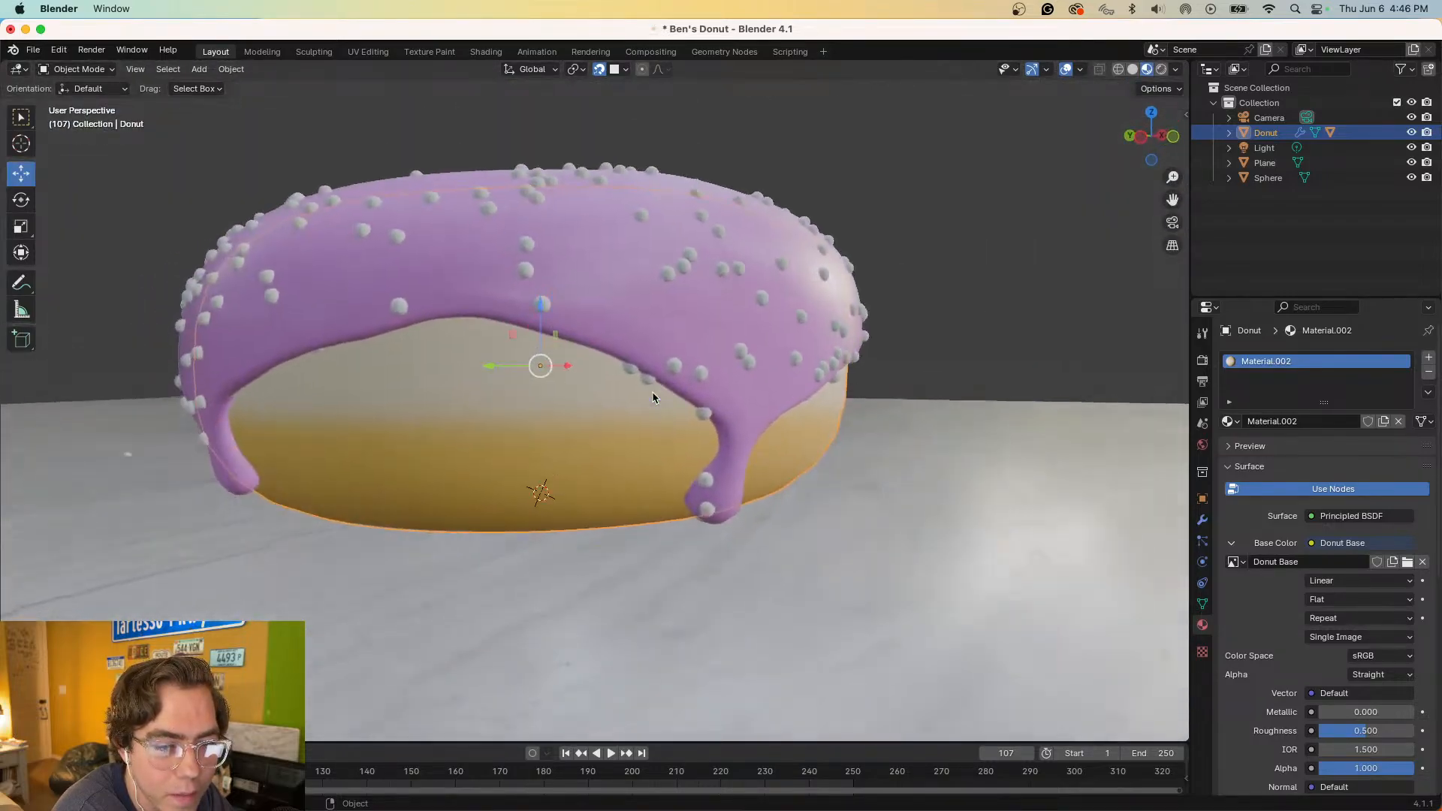
scroll(653, 398, "down", 8)
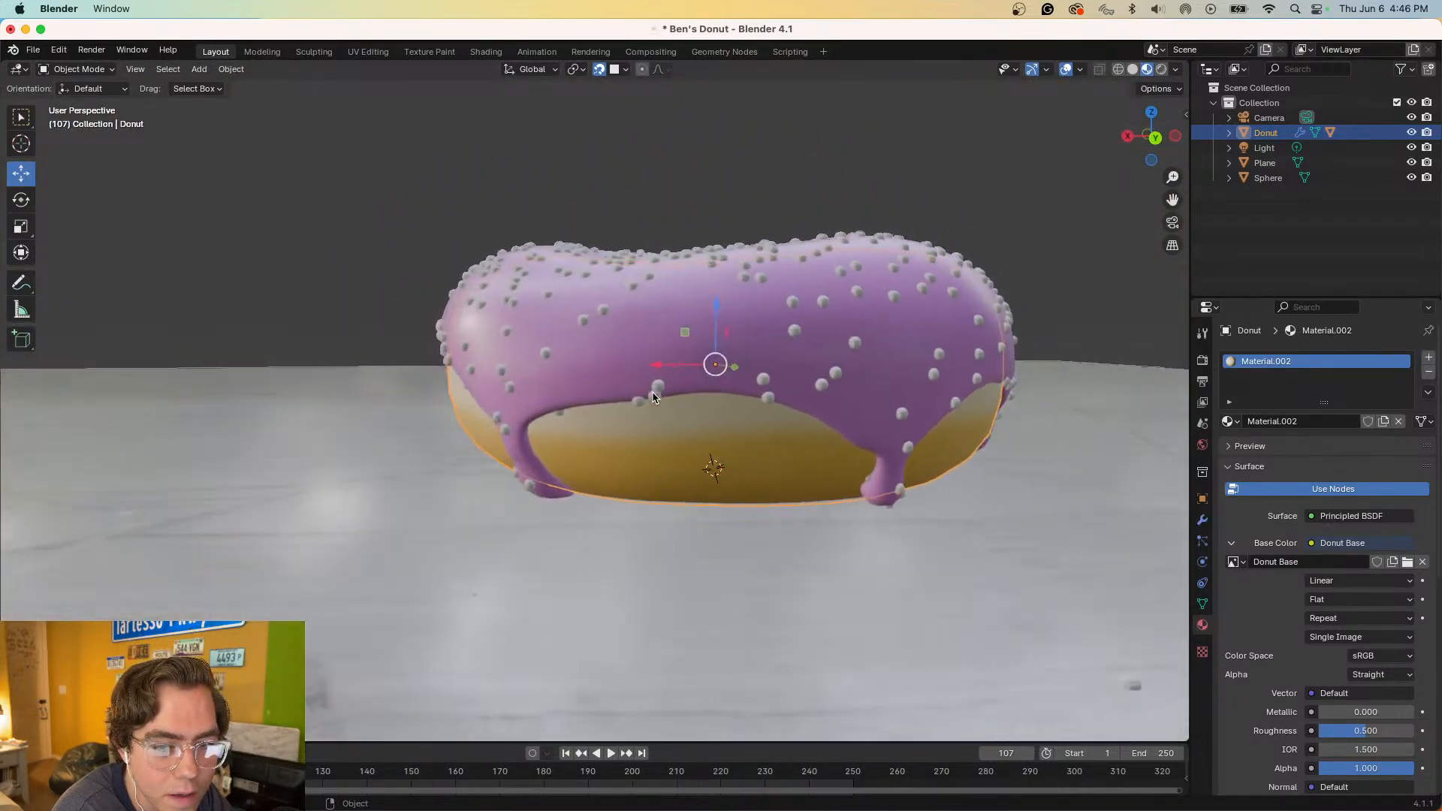
scroll(653, 398, "left", 5)
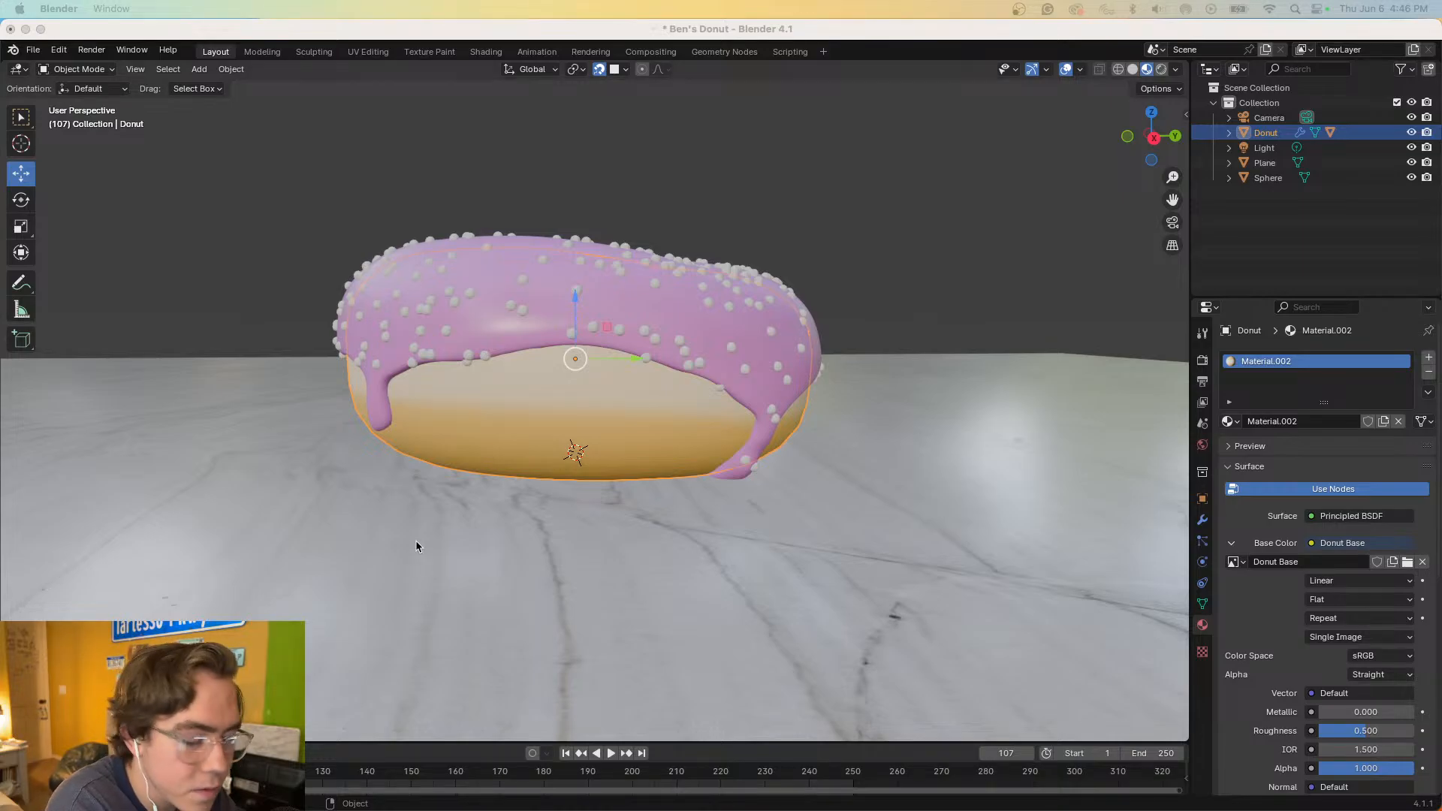
- Select the marble plane and add the donut to the selection
left_click(434, 536)
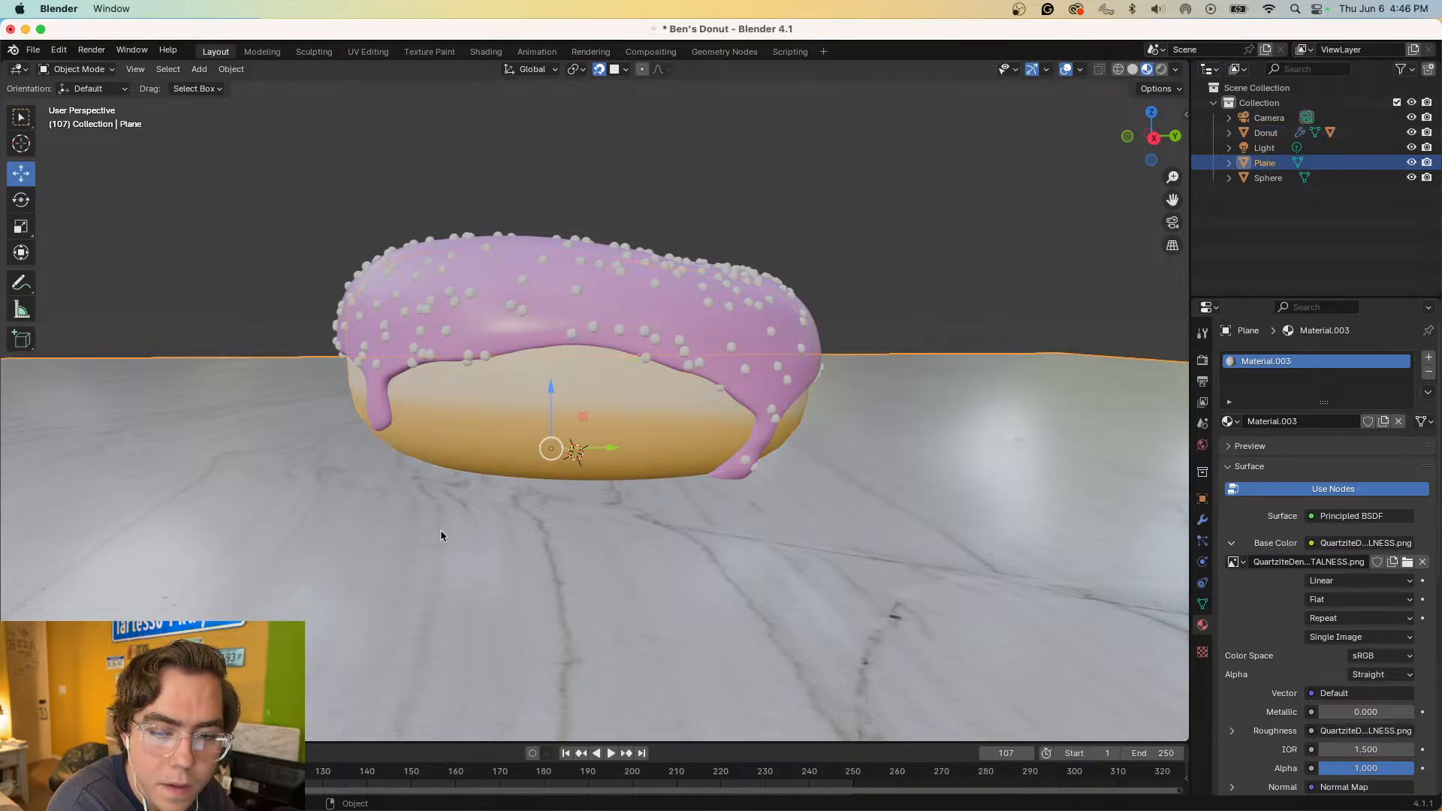
middle_click_drag(447, 527, 516, 524)
left_click(569, 435)
mouse_move(569, 436)
middle_mouse_down()
mouse_move(572, 449)
mouse_move(575, 420)
middle_mouse_up()
left_click(522, 487, "shift")
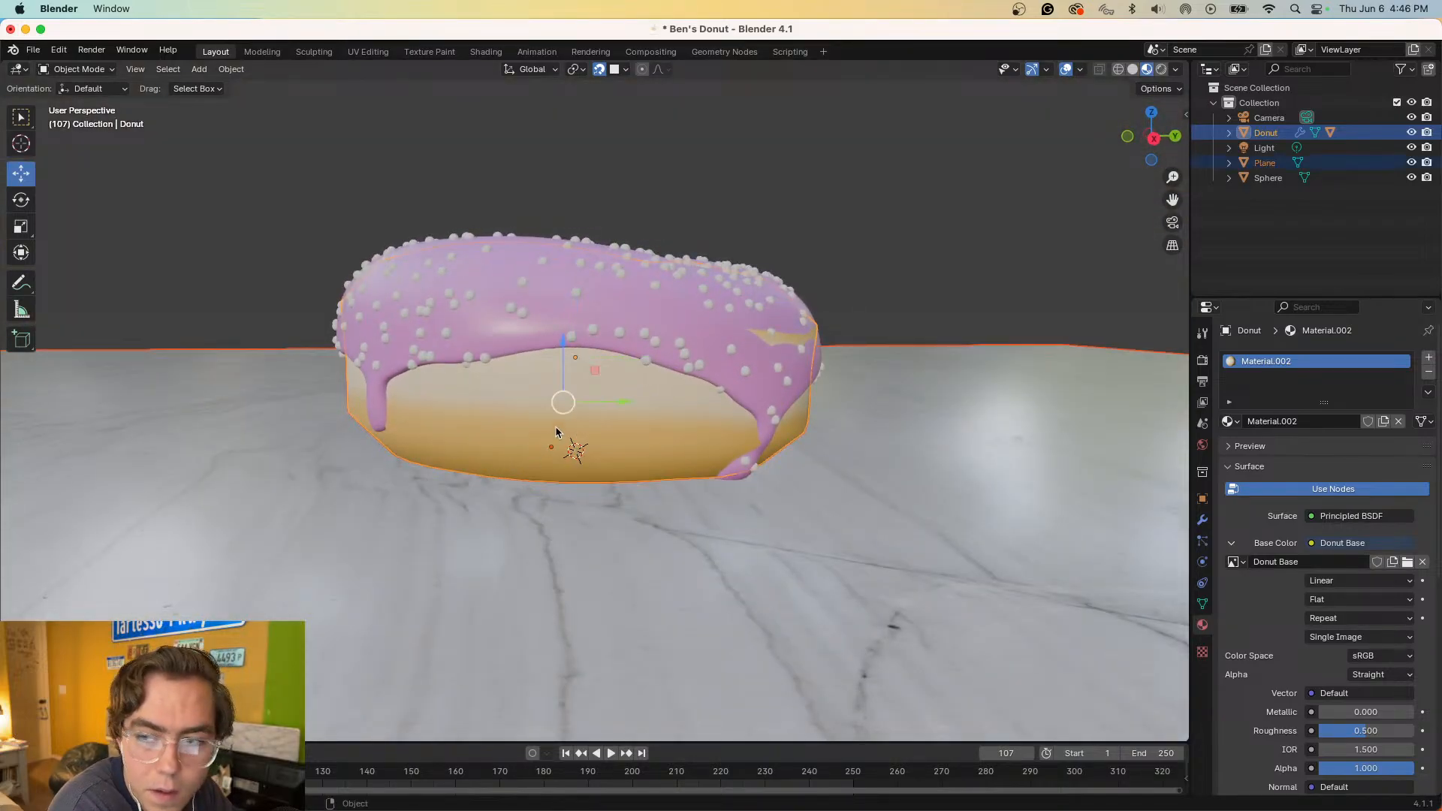
- Undo the recent selection changes to return to having only the donut selected
left_click(576, 509)
key("ctrl+z")
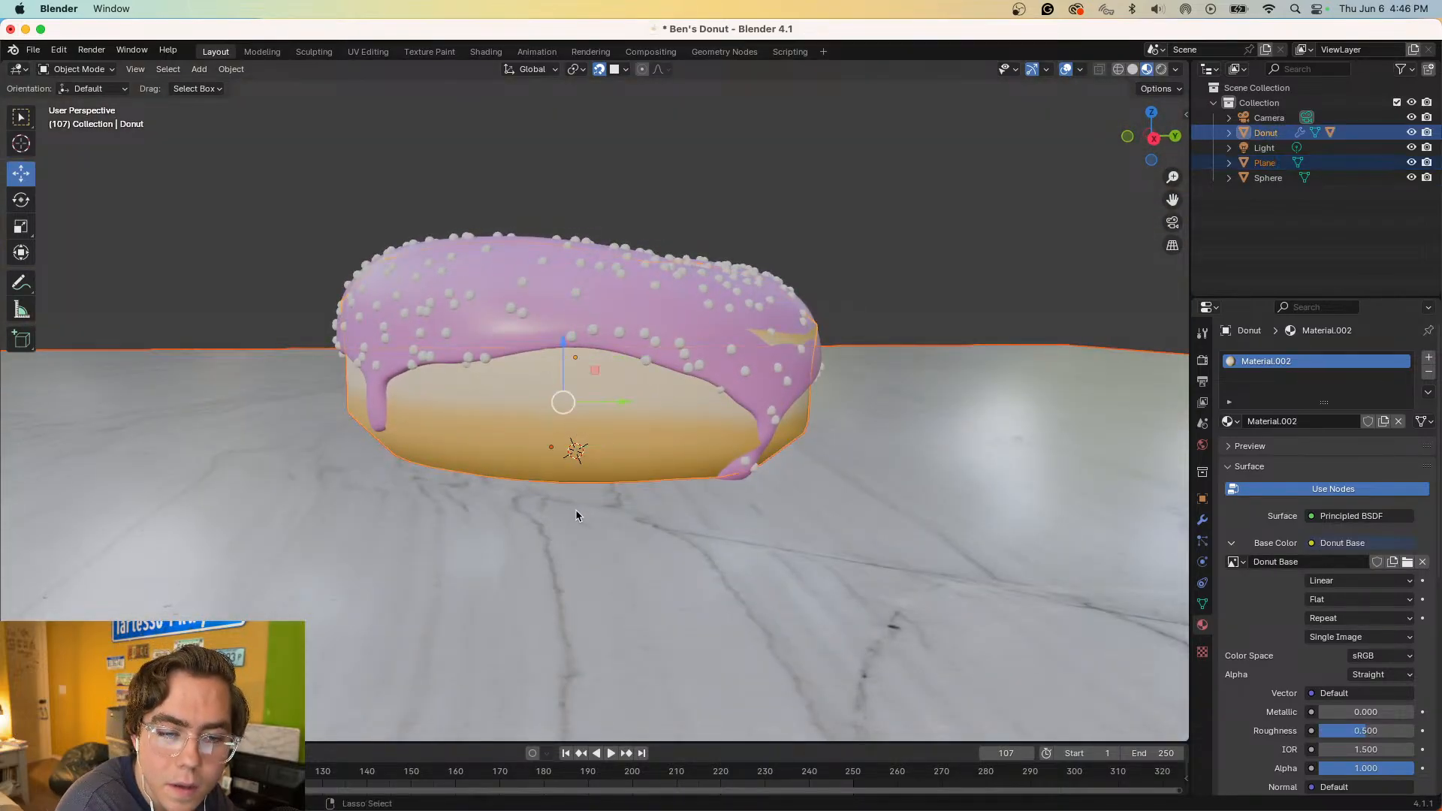
left_click(575, 507)
left_click(575, 507)
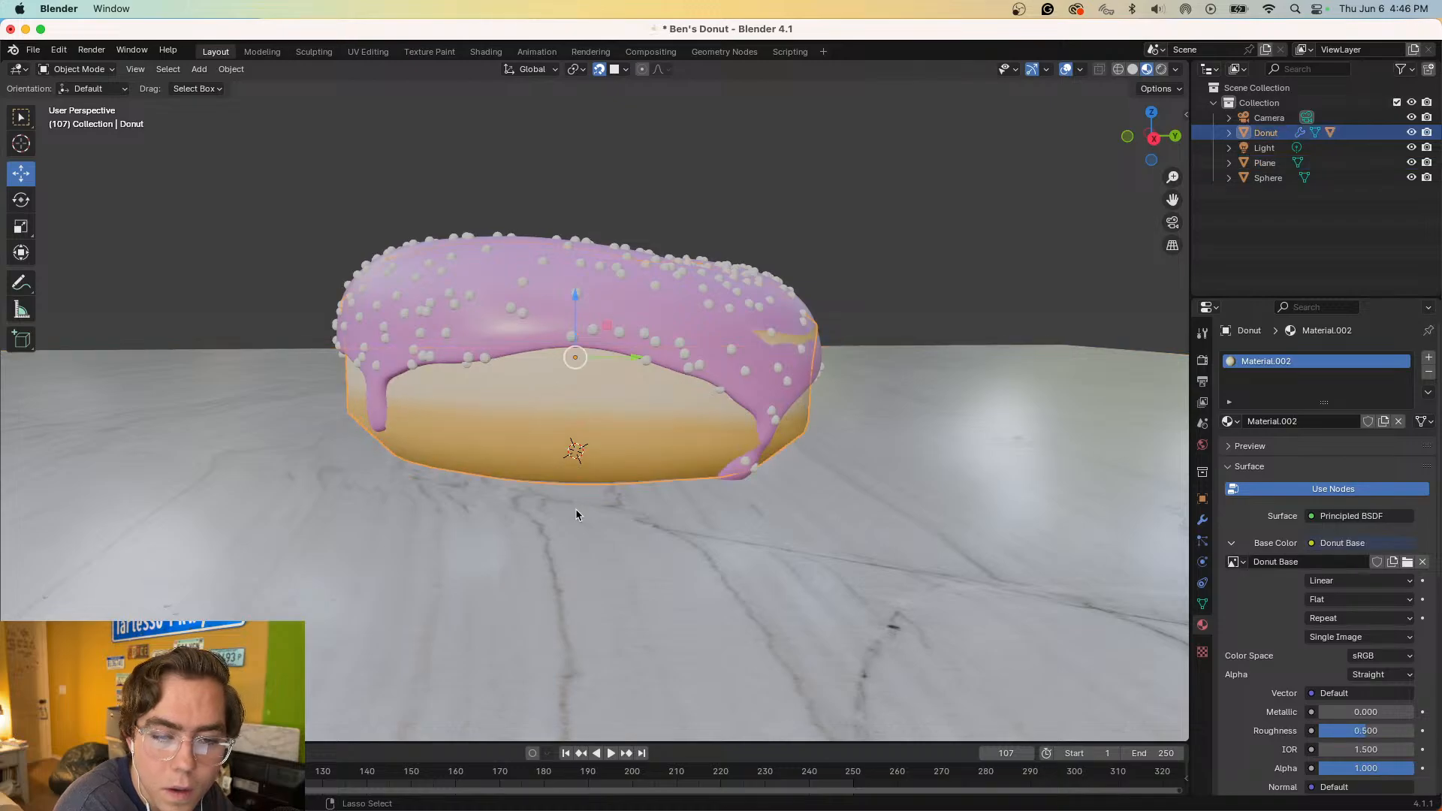
key("ctrl+z")
key("ctrl+z")
key("ctrl+z")
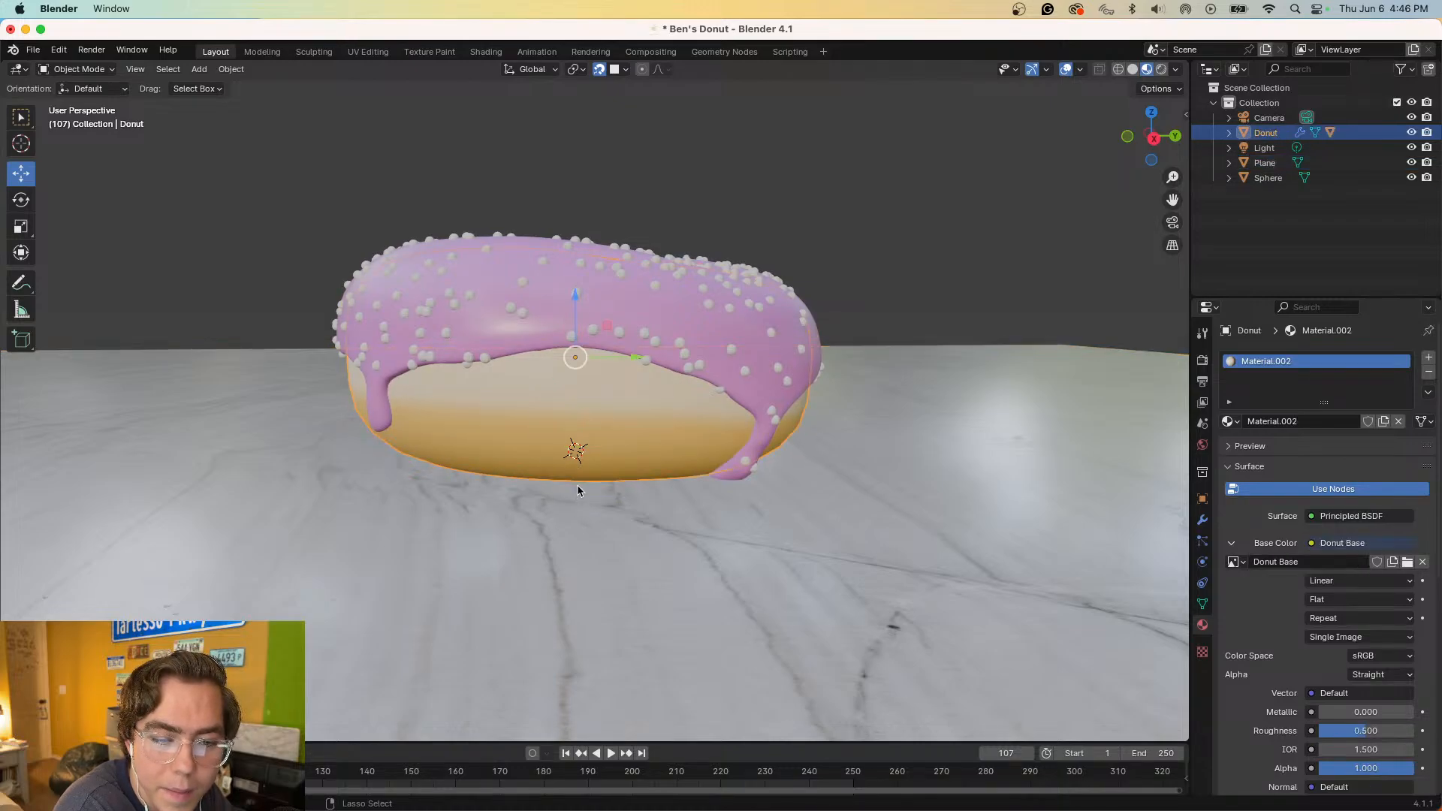
key("ctrl+shift+z")
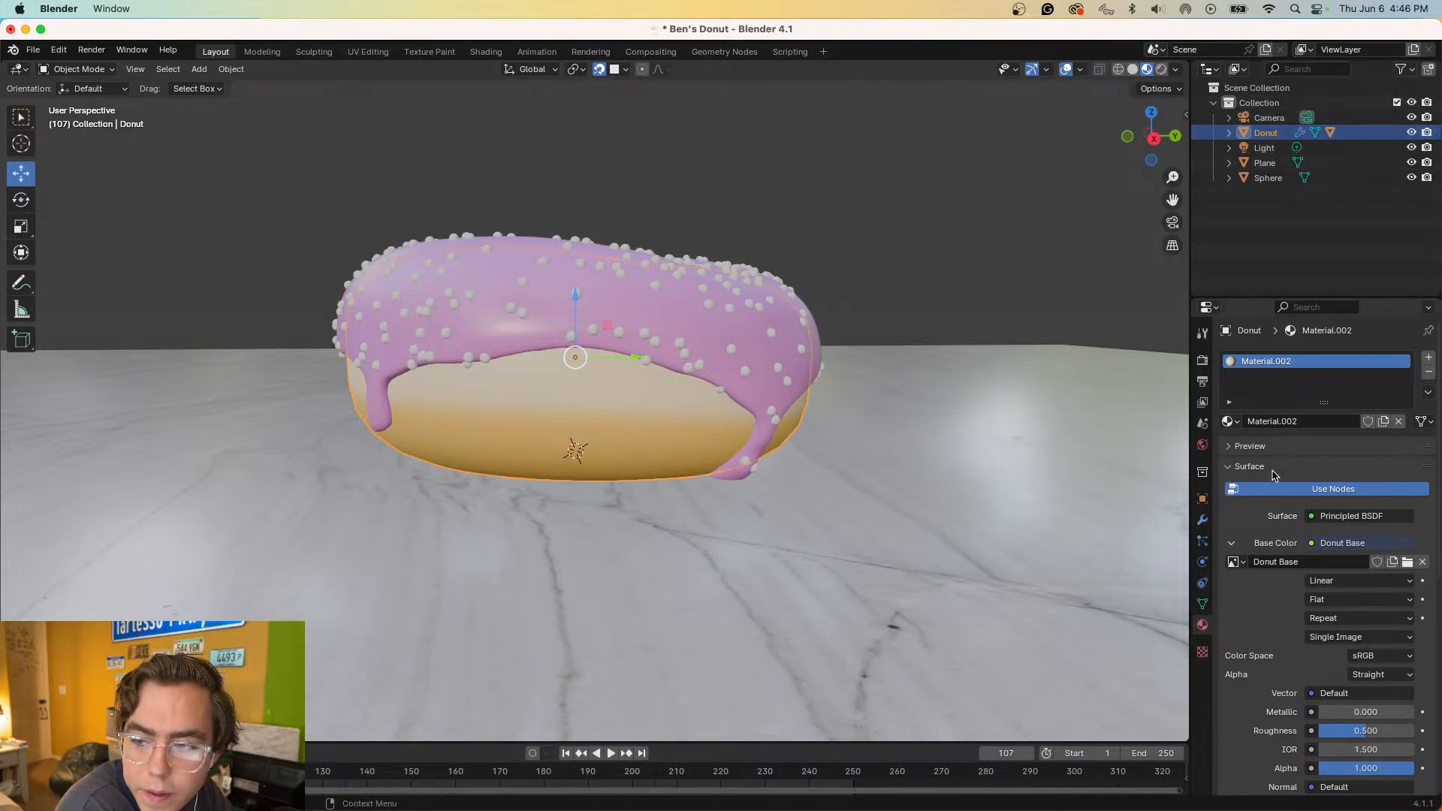
- Look through the world, tool, render, output, view layer and scene settings
left_click(1203, 446)
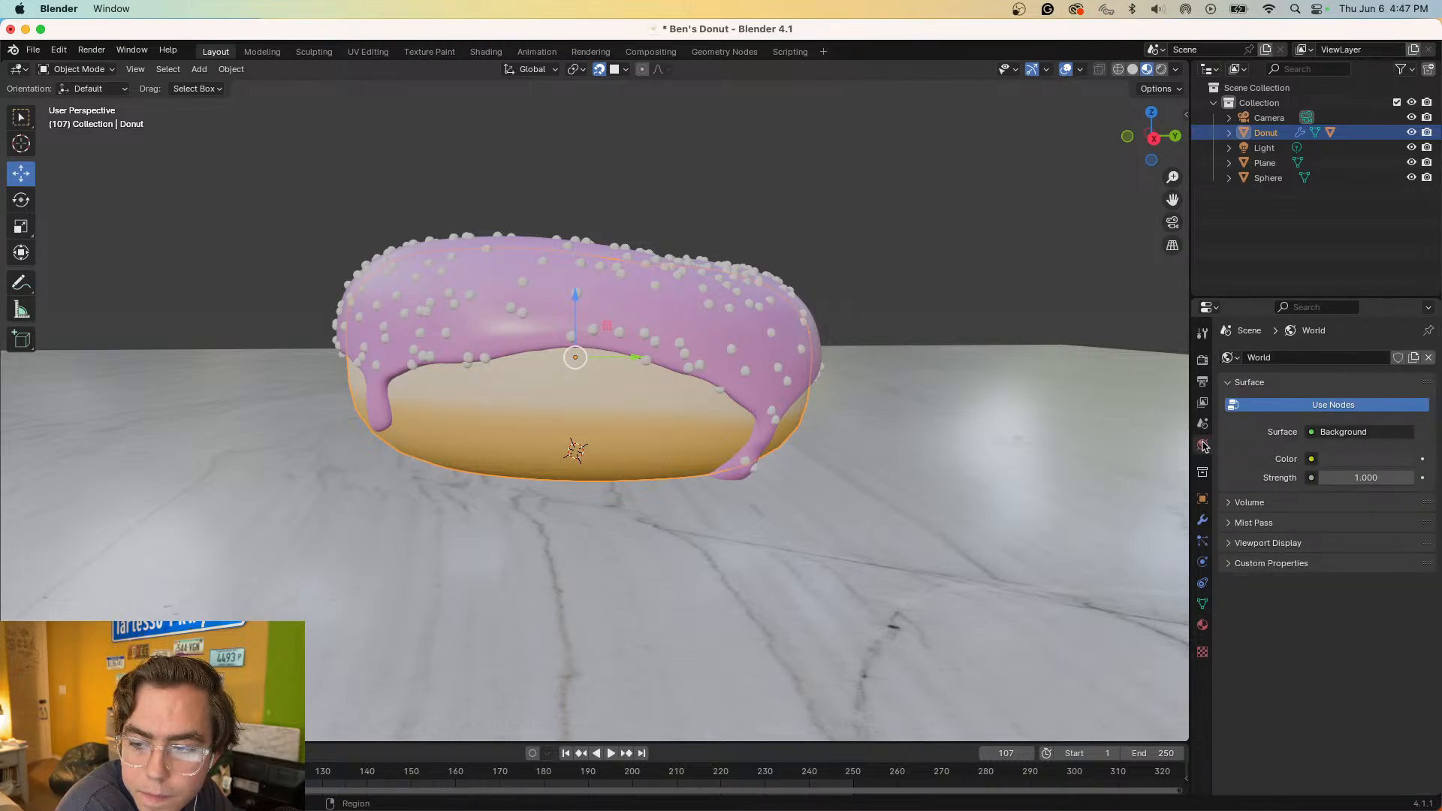
left_click(1204, 333)
left_click(1202, 361)
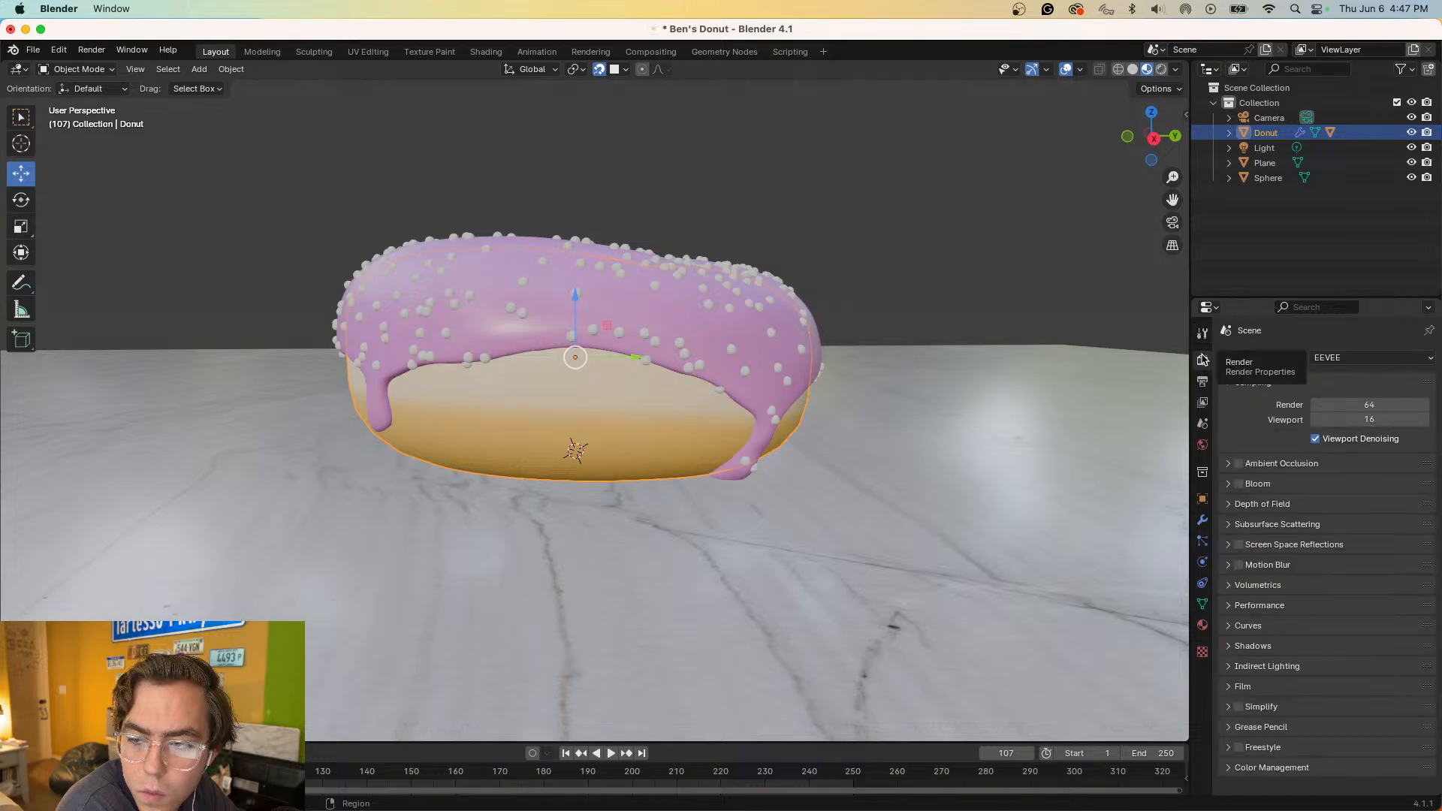
left_click(1202, 382)
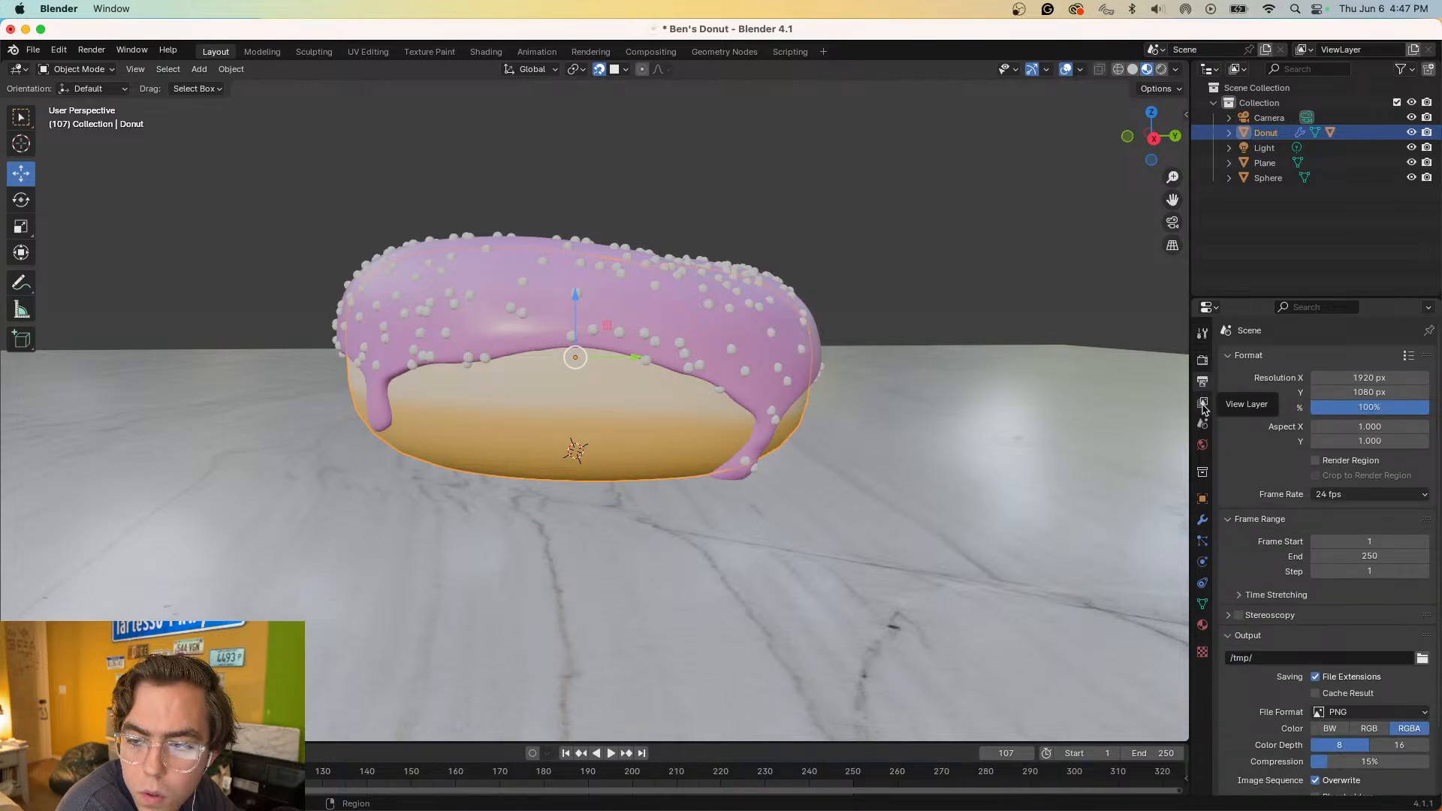
left_click(1202, 404)
left_click(1202, 425)
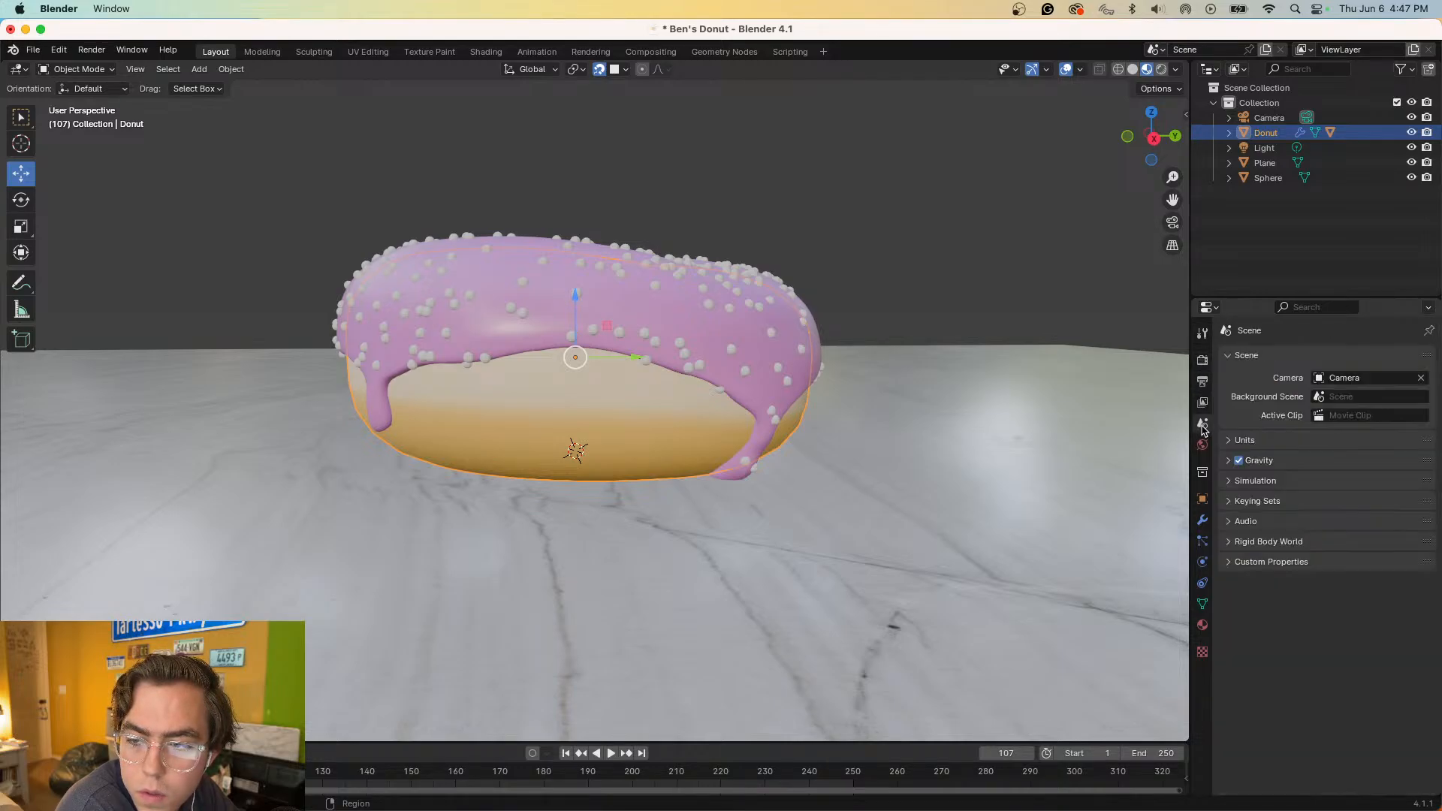
- Look through the donut's render, scene, world, collection, material and modifier settings
left_click(1203, 446)
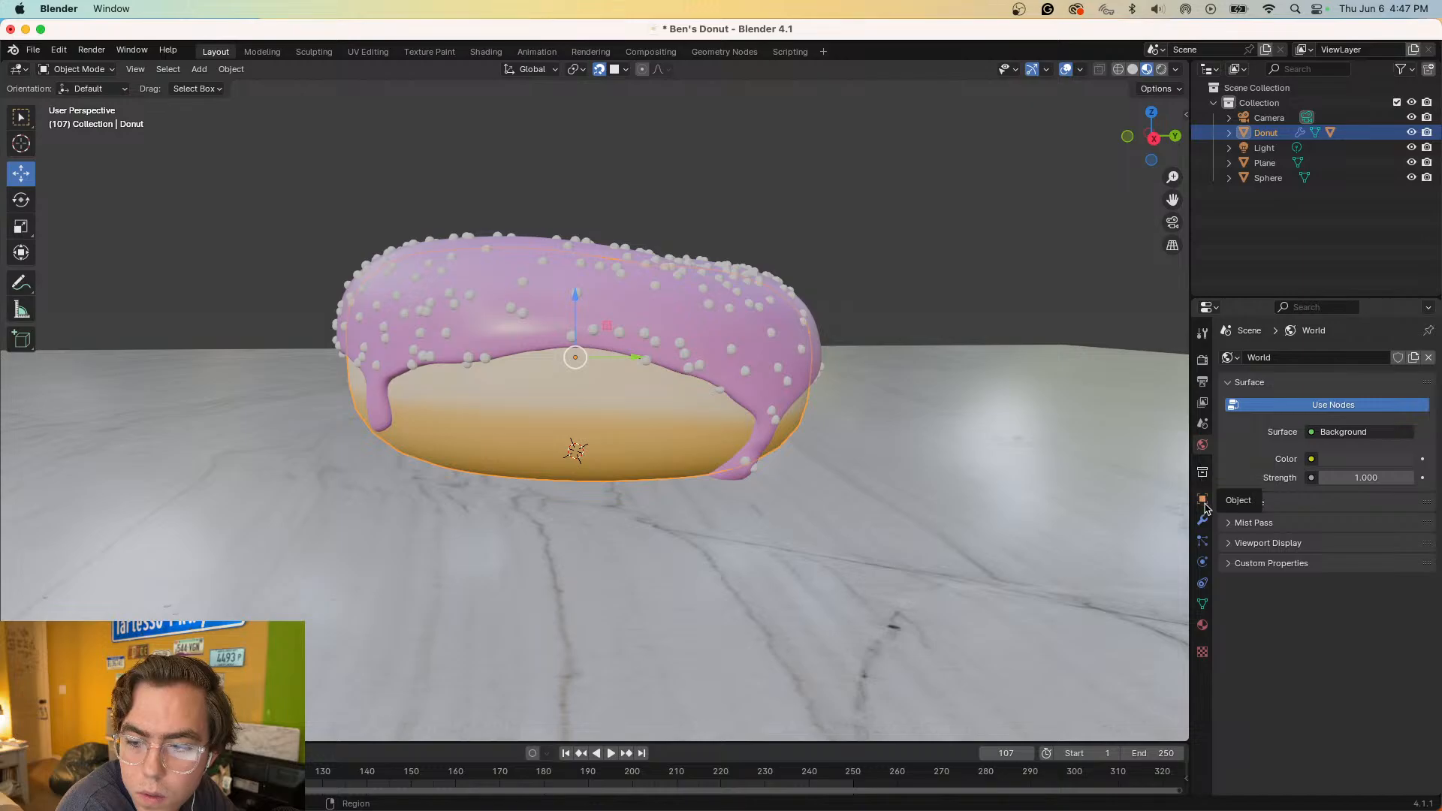
left_click(1202, 625)
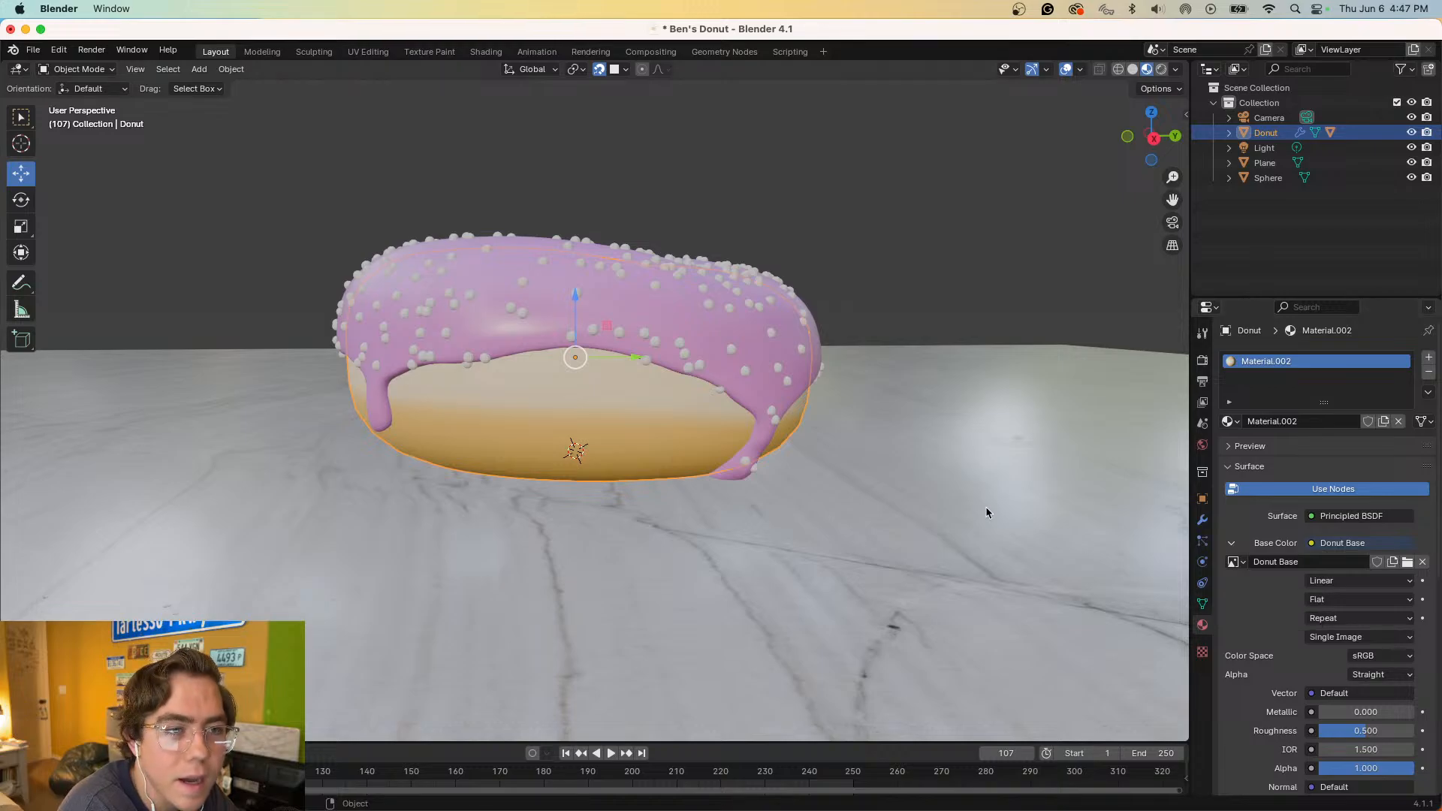
key("Tab")
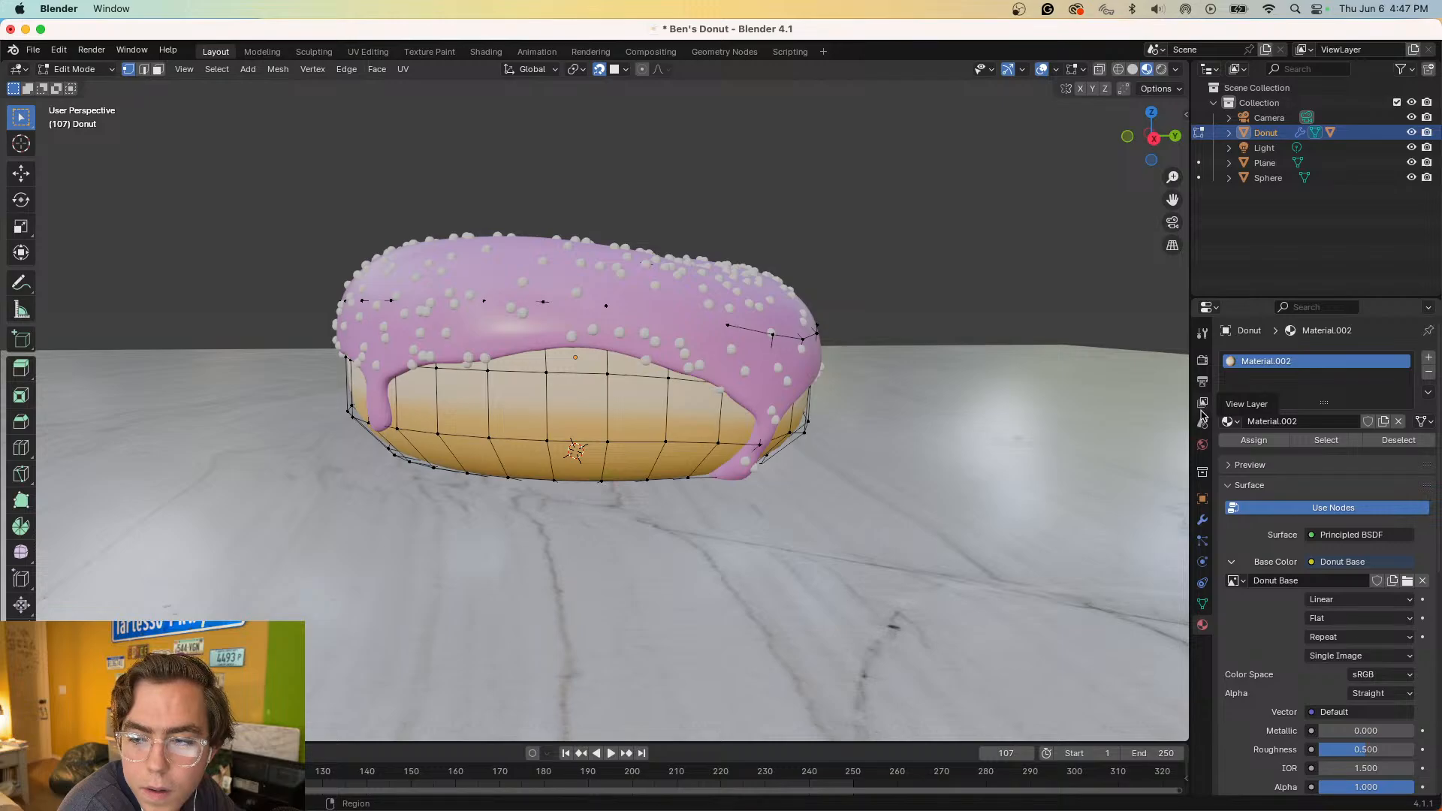
left_click(1202, 339)
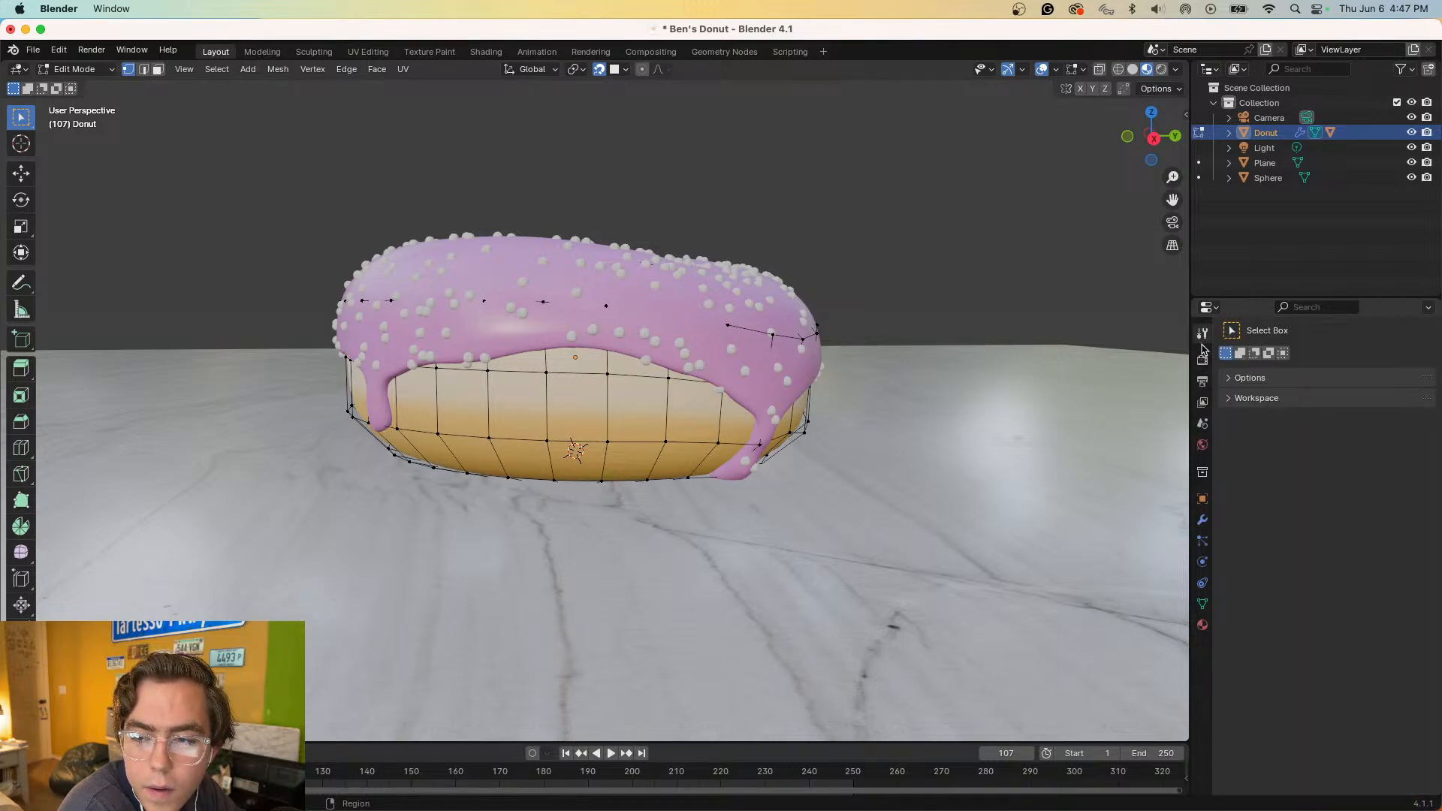
left_click(1202, 361)
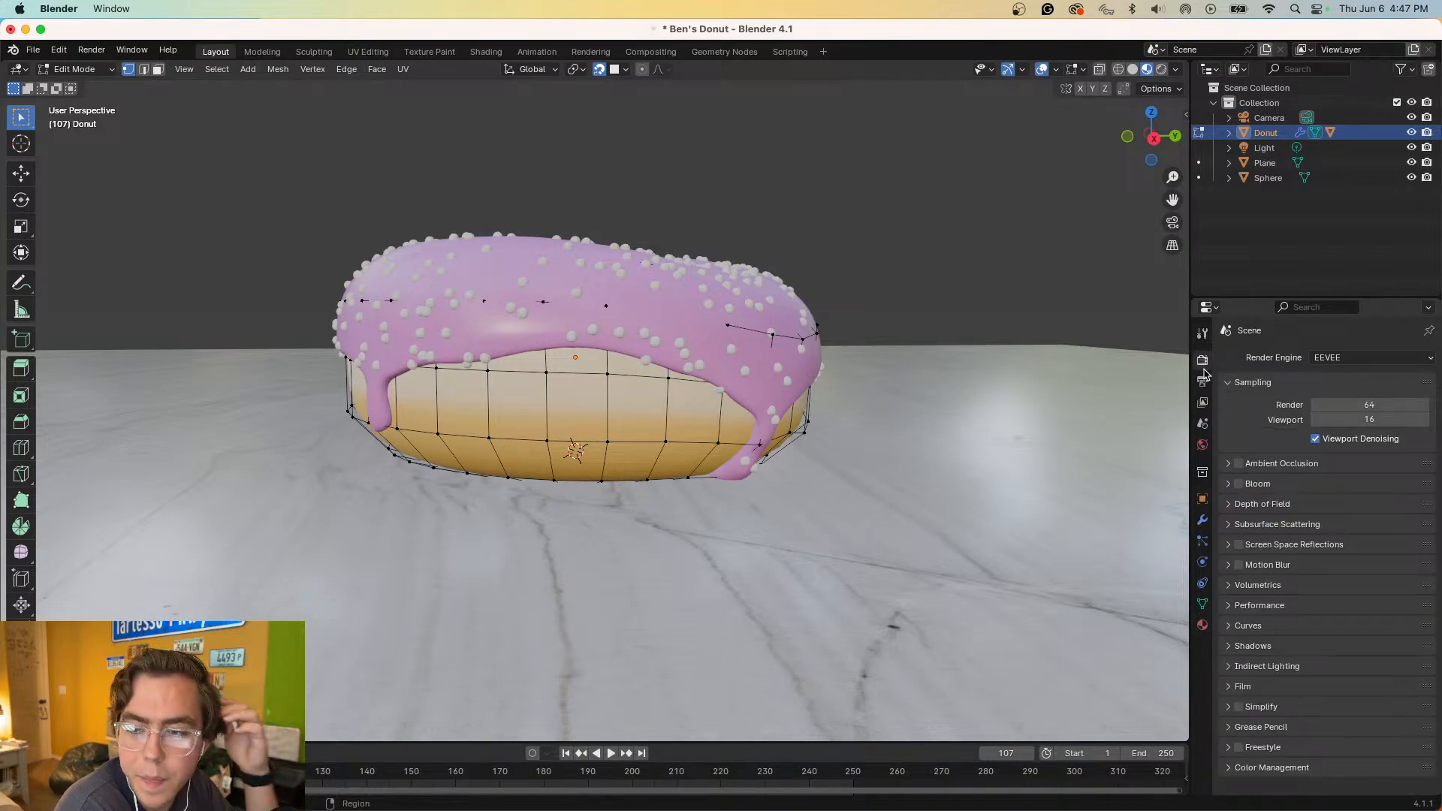
left_click(1203, 382)
left_click(1202, 404)
left_click(1204, 423)
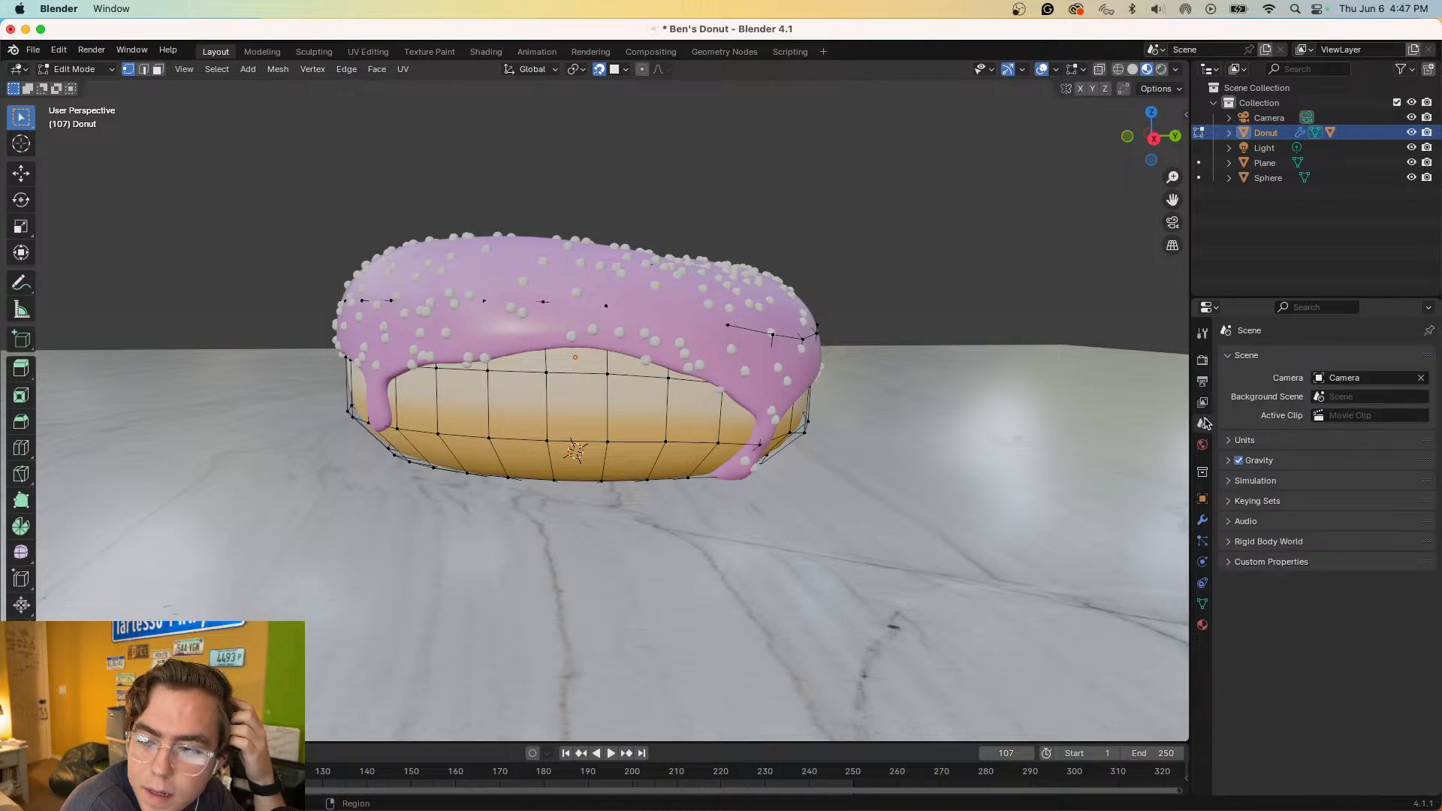
left_click(1203, 443)
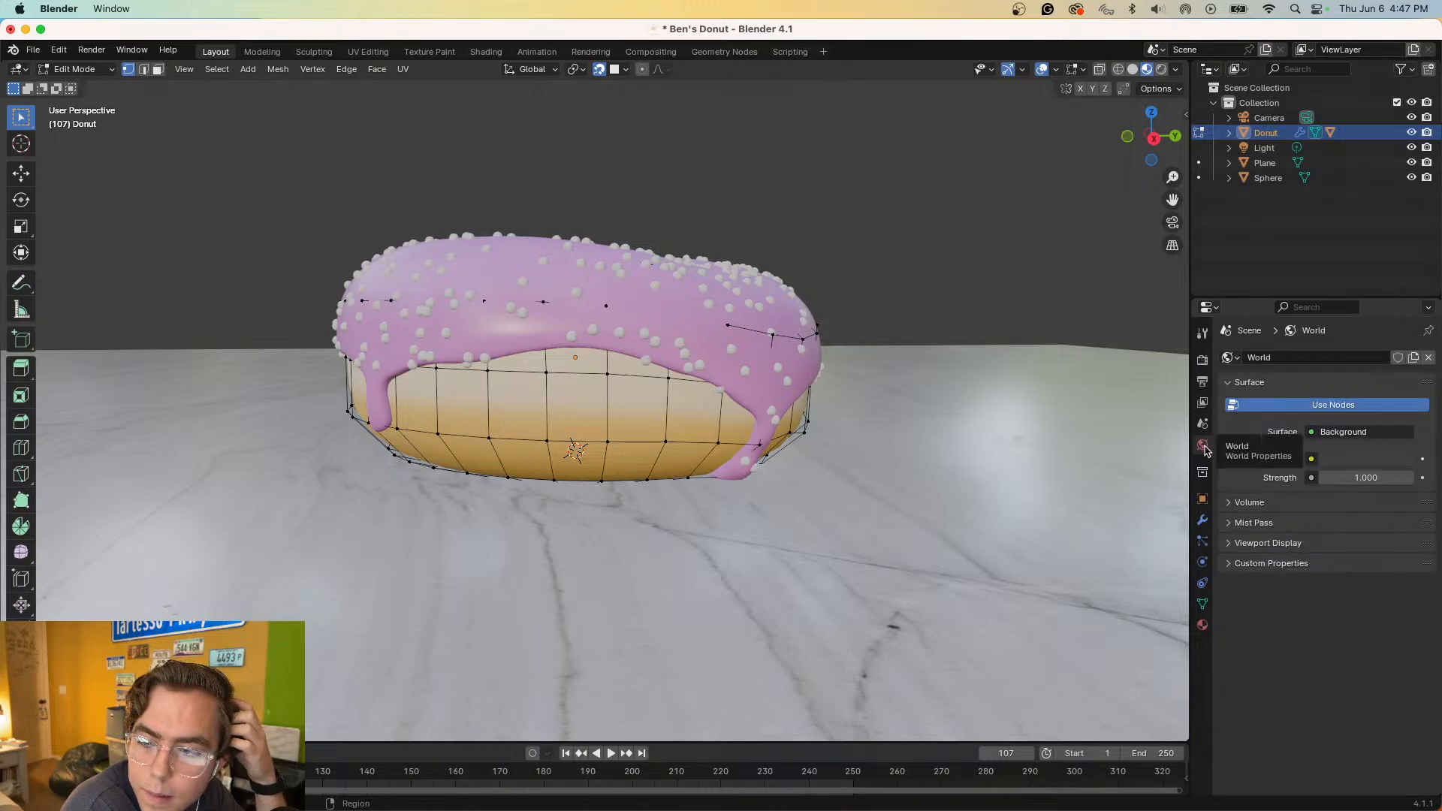
left_click(1202, 474)
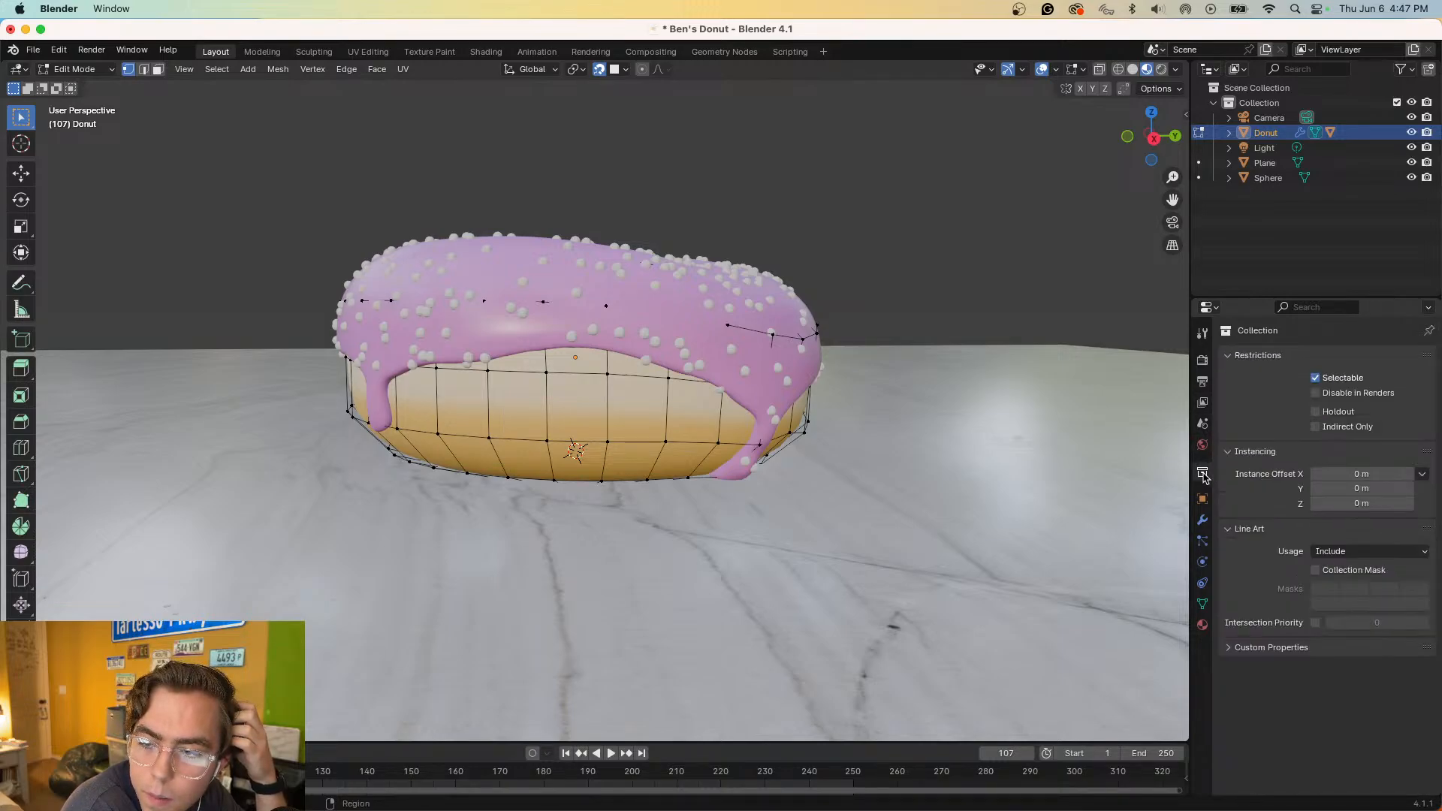
left_click(1202, 499)
left_click(1203, 522)
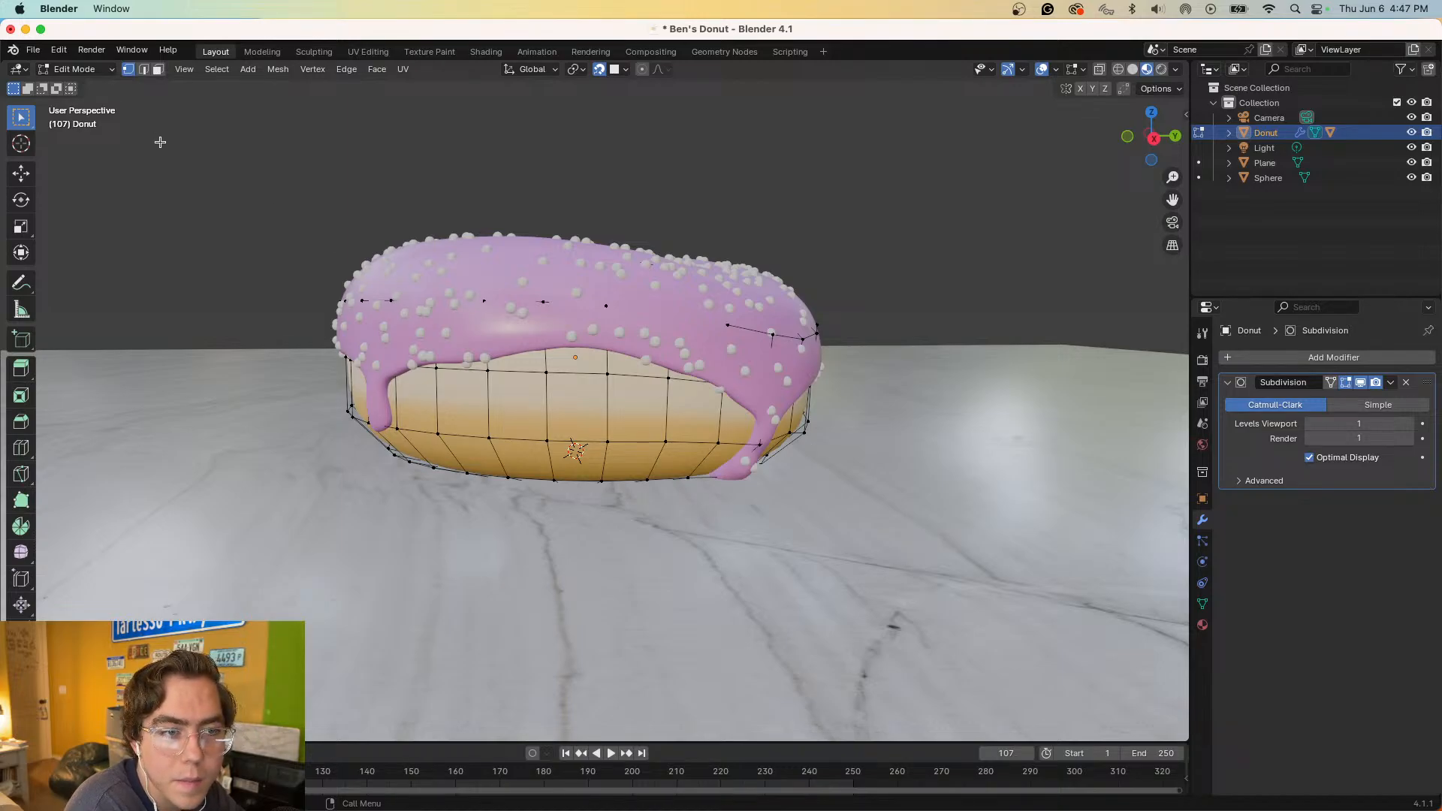
key("Tab")
- Compare the donut's shape at Subdivision viewport levels 0 and 1, ending on level 1
left_click(278, 154)
left_click(516, 445)
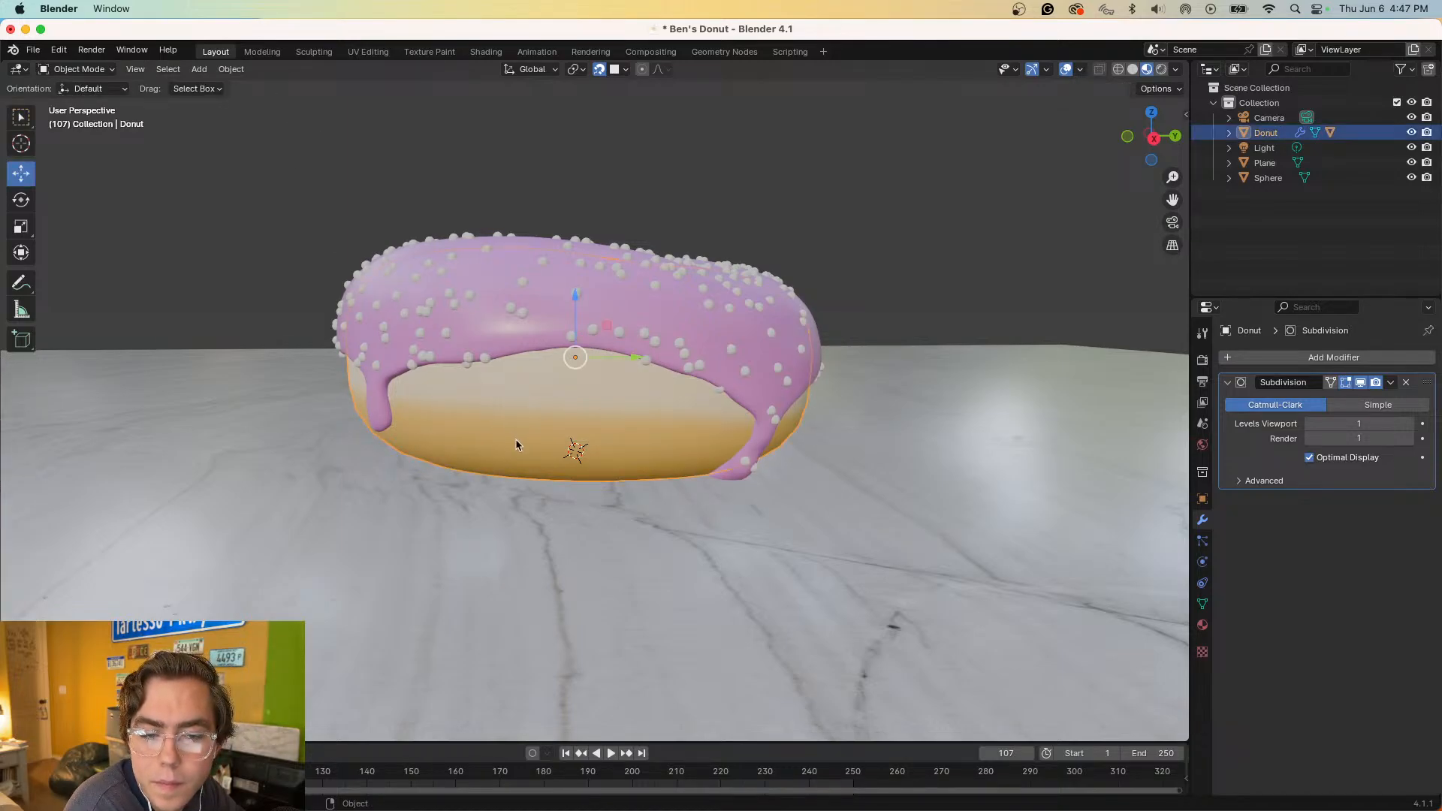
key("ctrl+0")
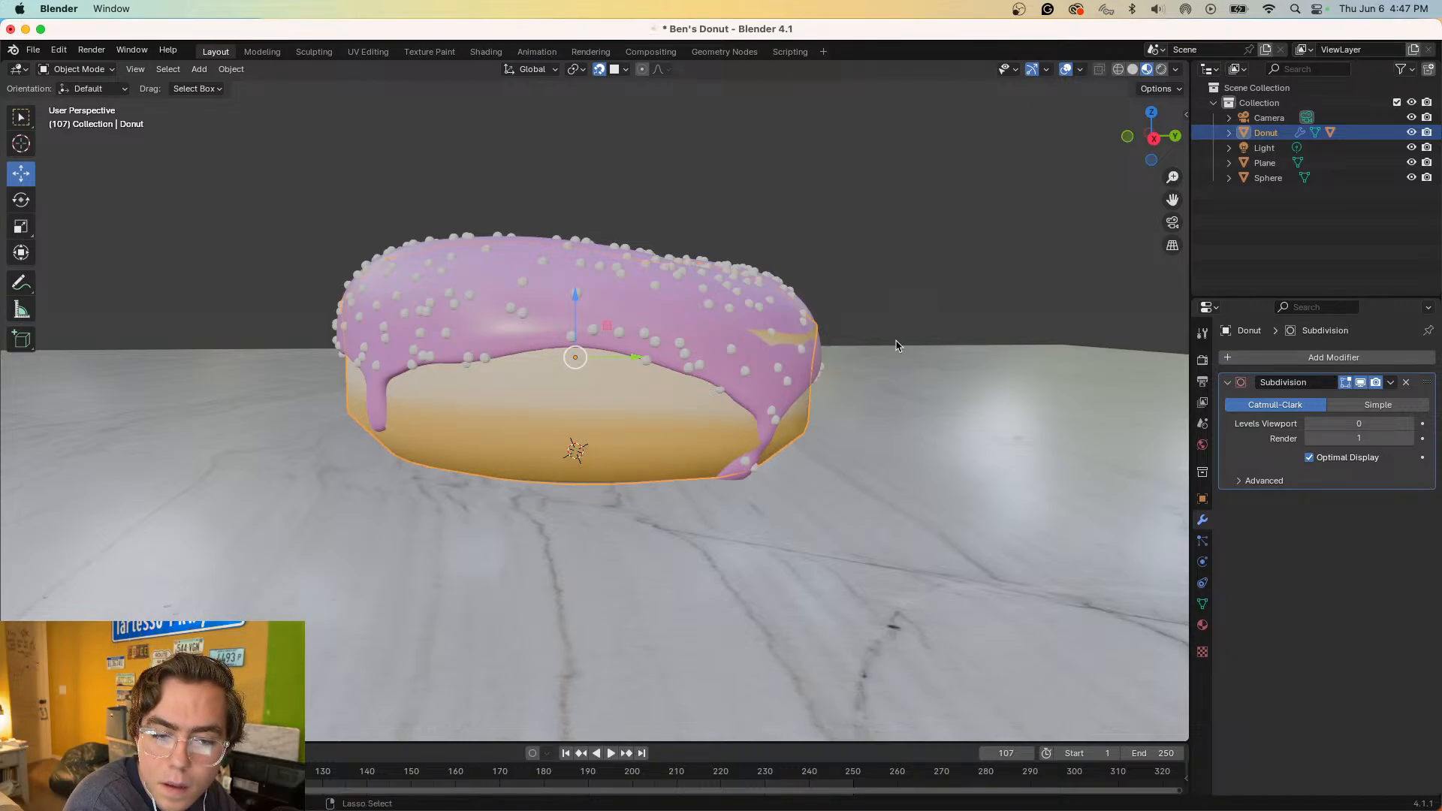
key("ctrl+1")
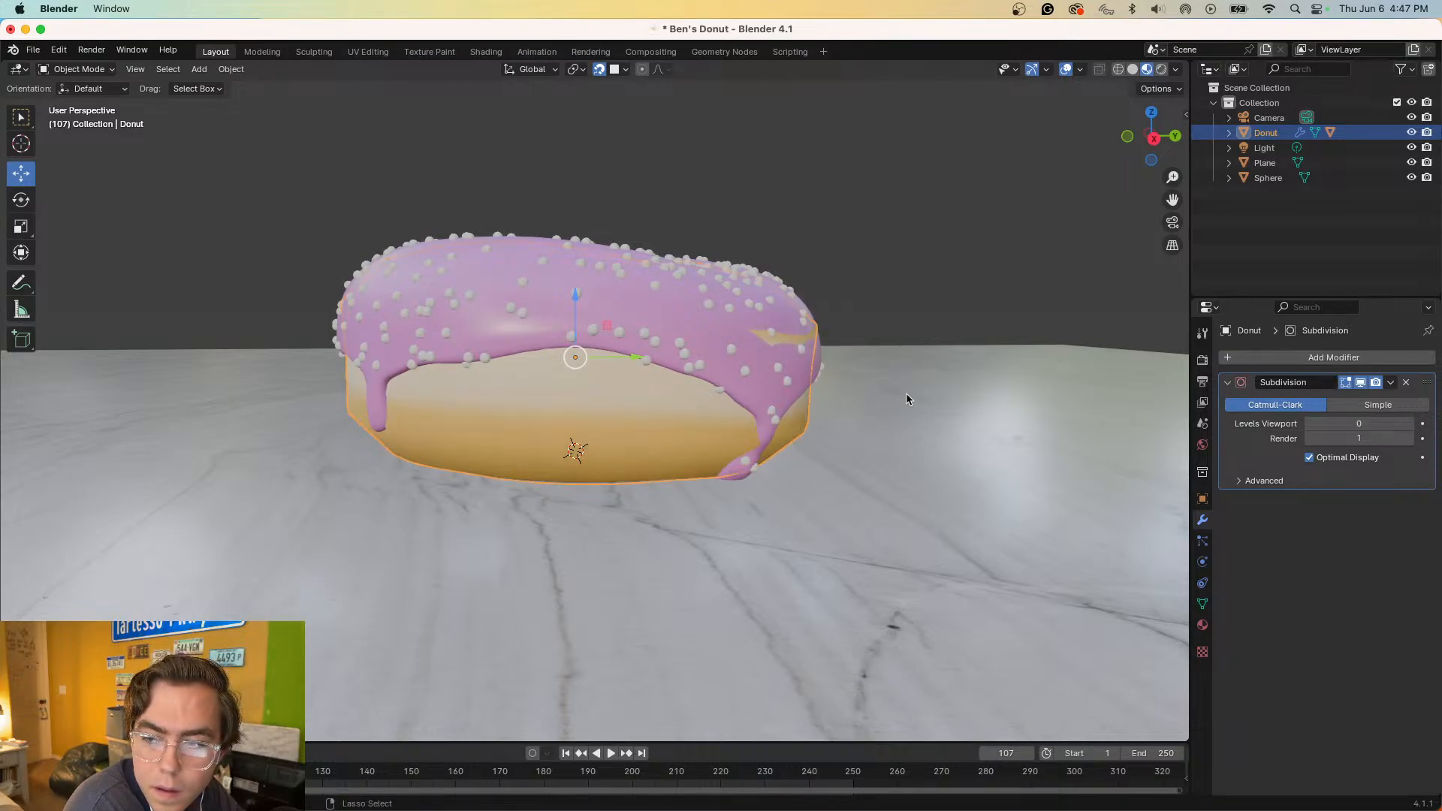
key("ctrl+0")
key("ctrl+1")
key("ctrl+0")
key("ctrl+1")
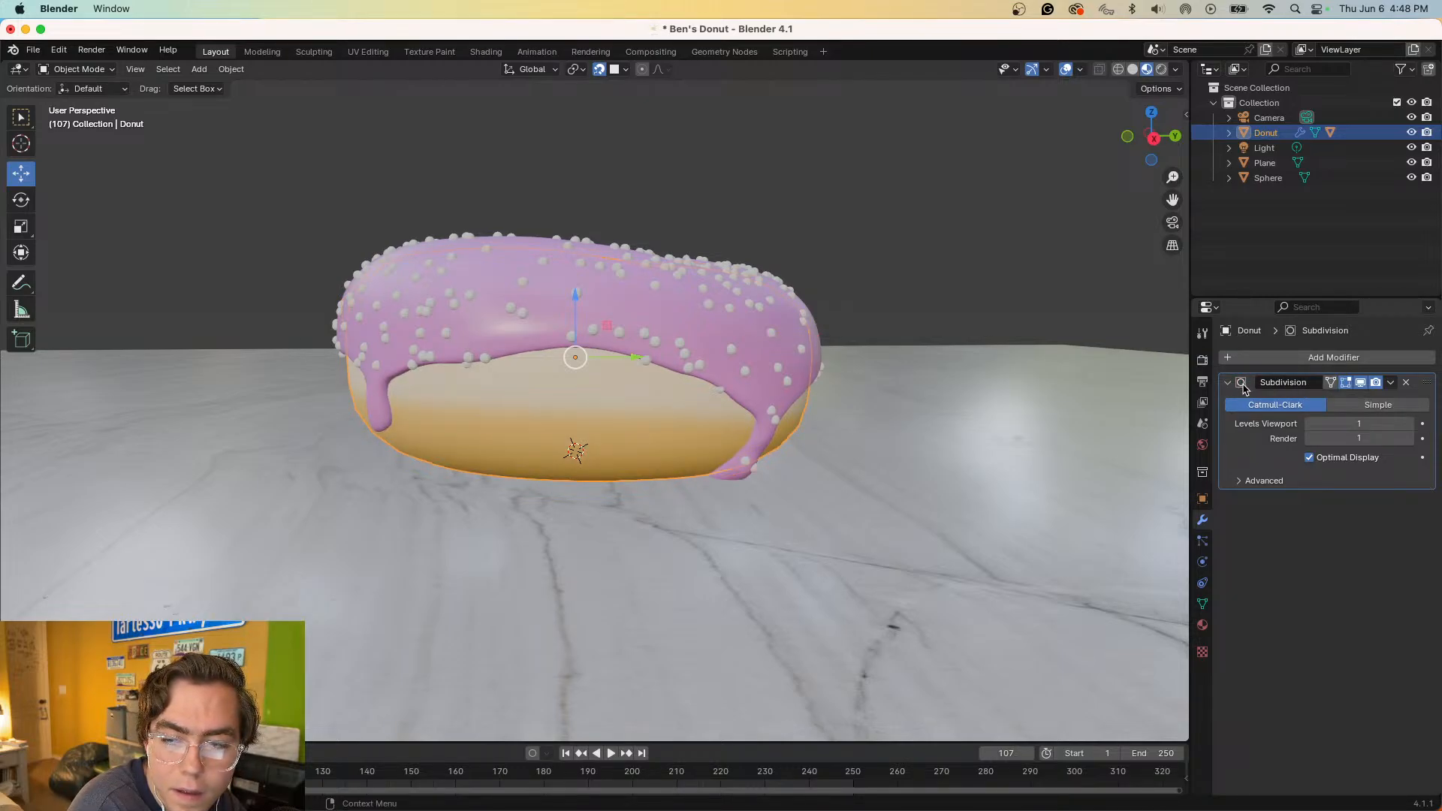
key("alt+a")
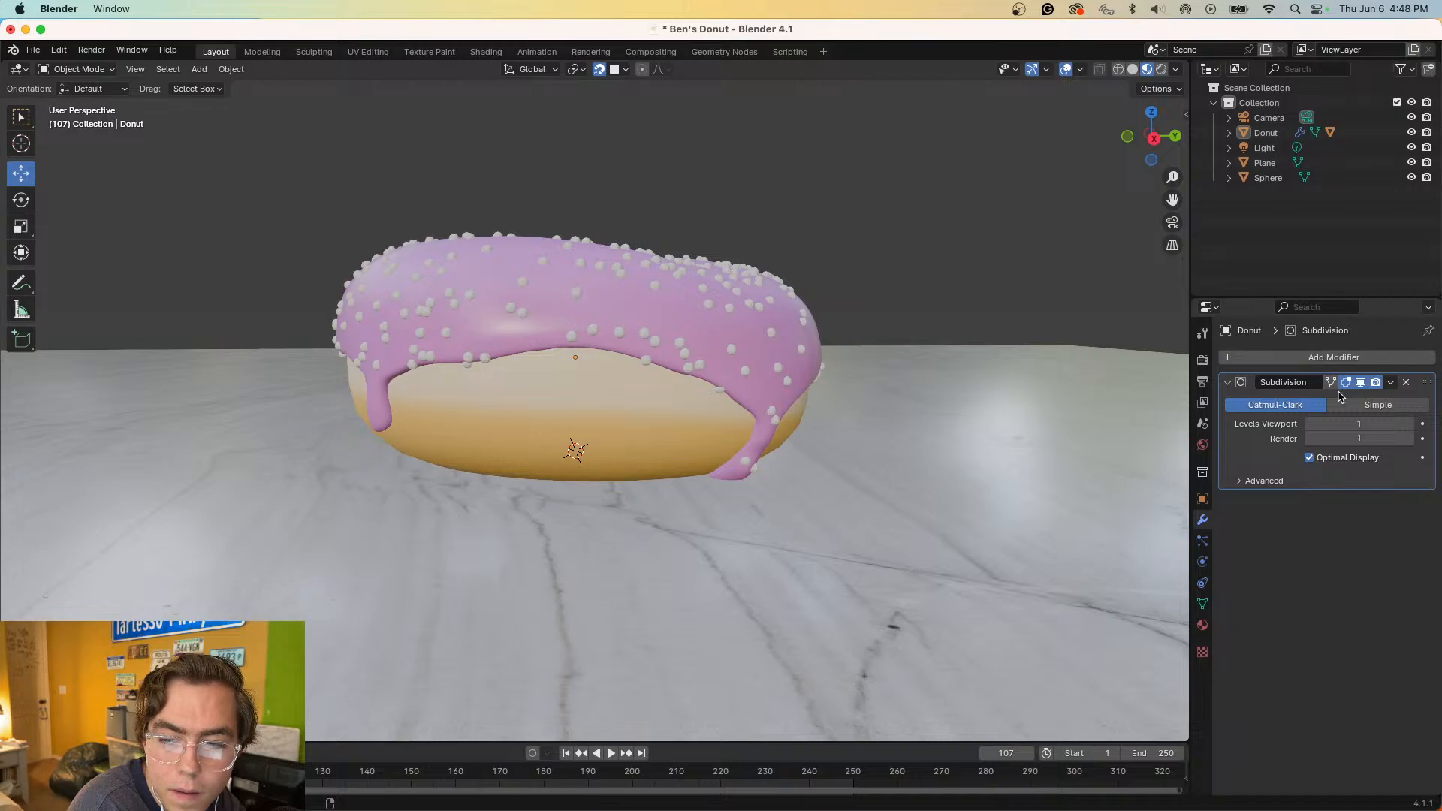
key("ctrl+z")
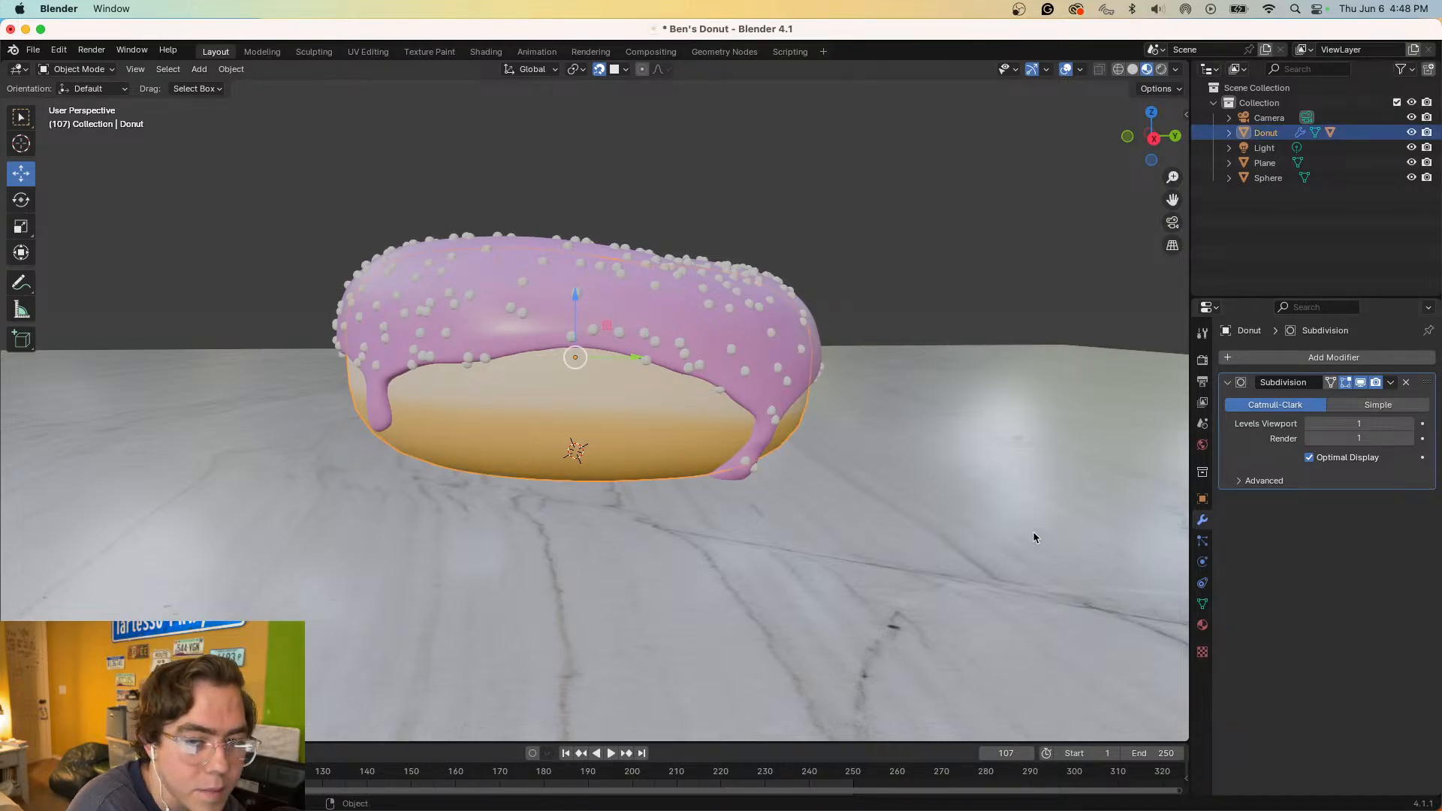
- Examine the donut, its icing and its sprinkles from above, the sides and underneath
scroll(1034, 532, "up", 10)
scroll(1034, 532, "down", 8)
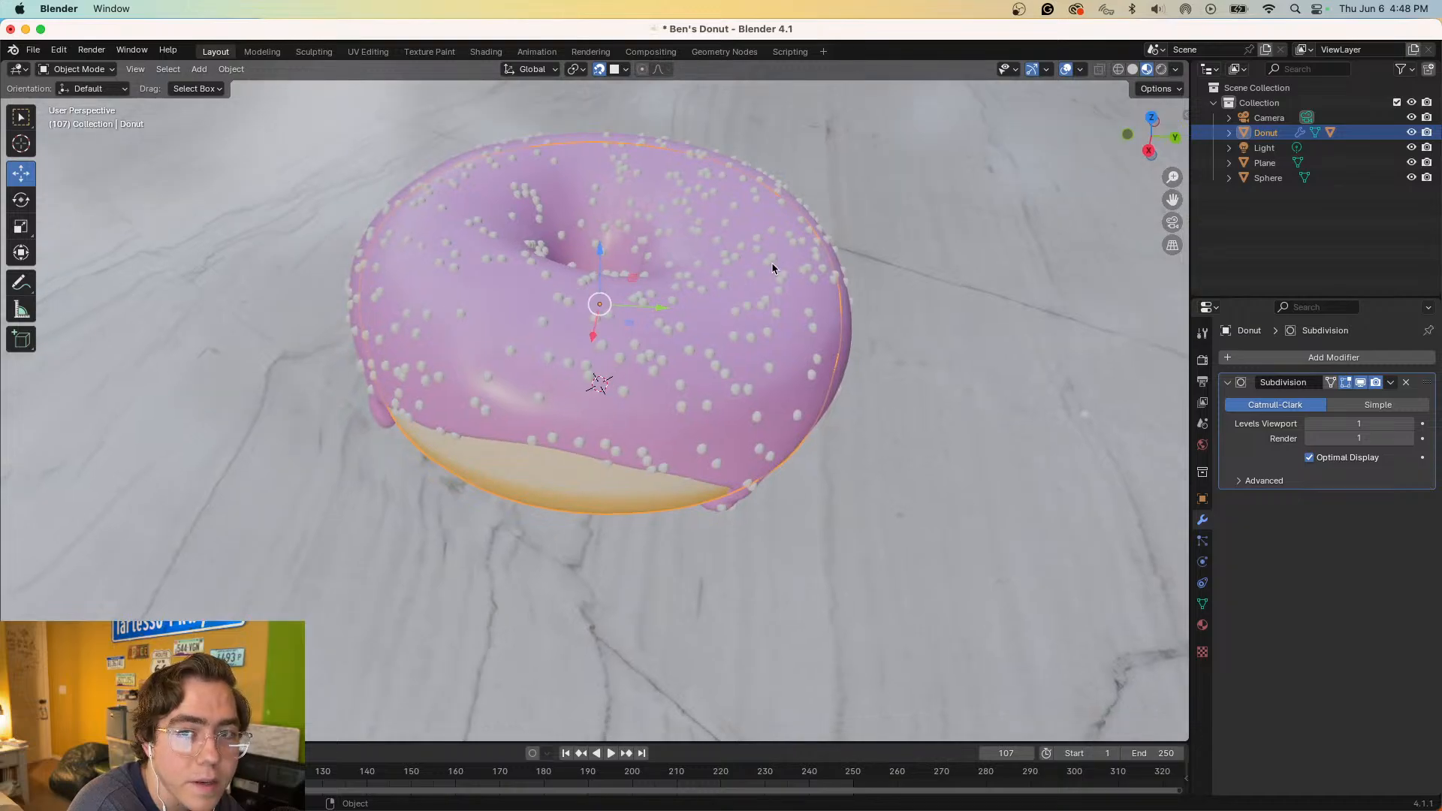
scroll(677, 338, "down", 10)
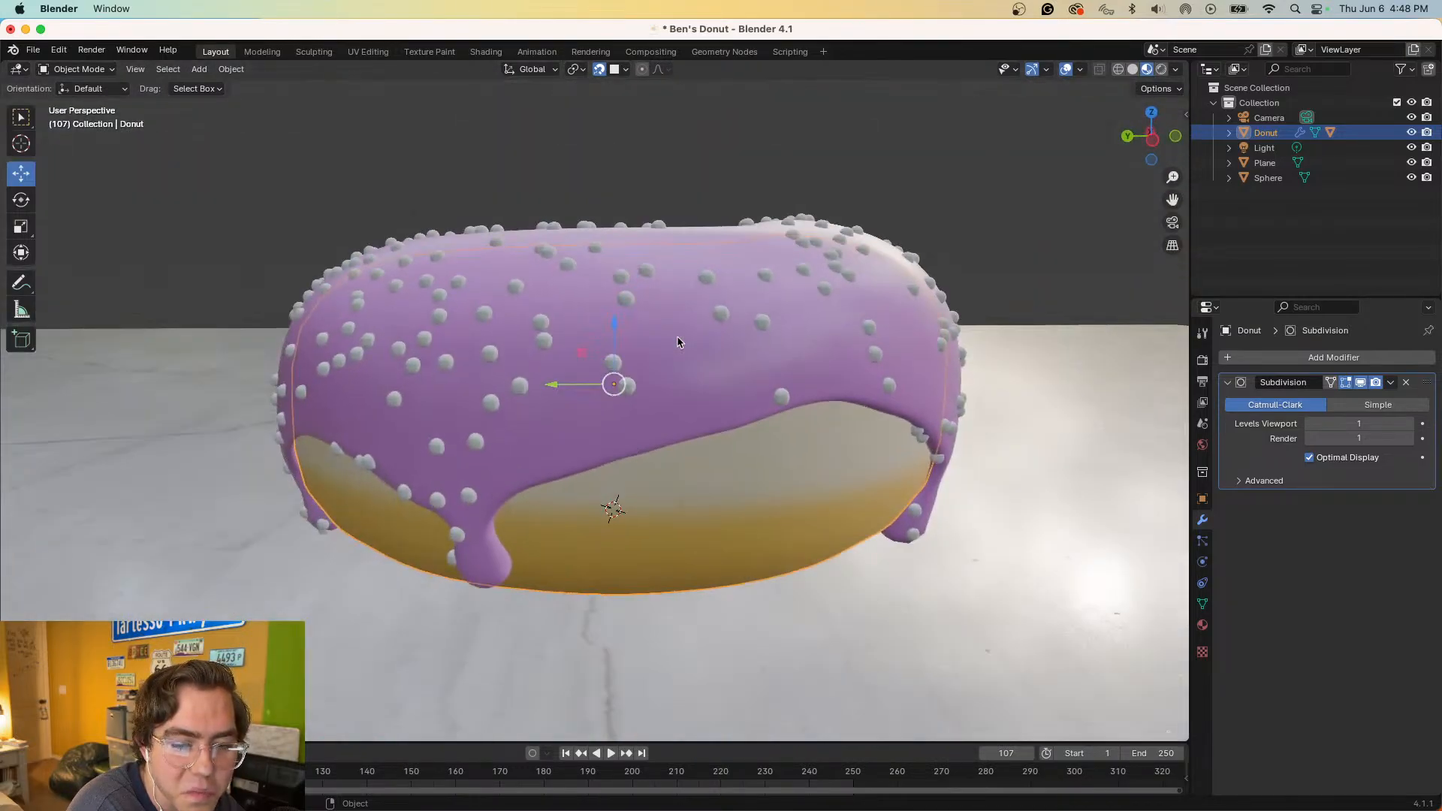
scroll(678, 342, "up", 5)
scroll(678, 341, "down", 5)
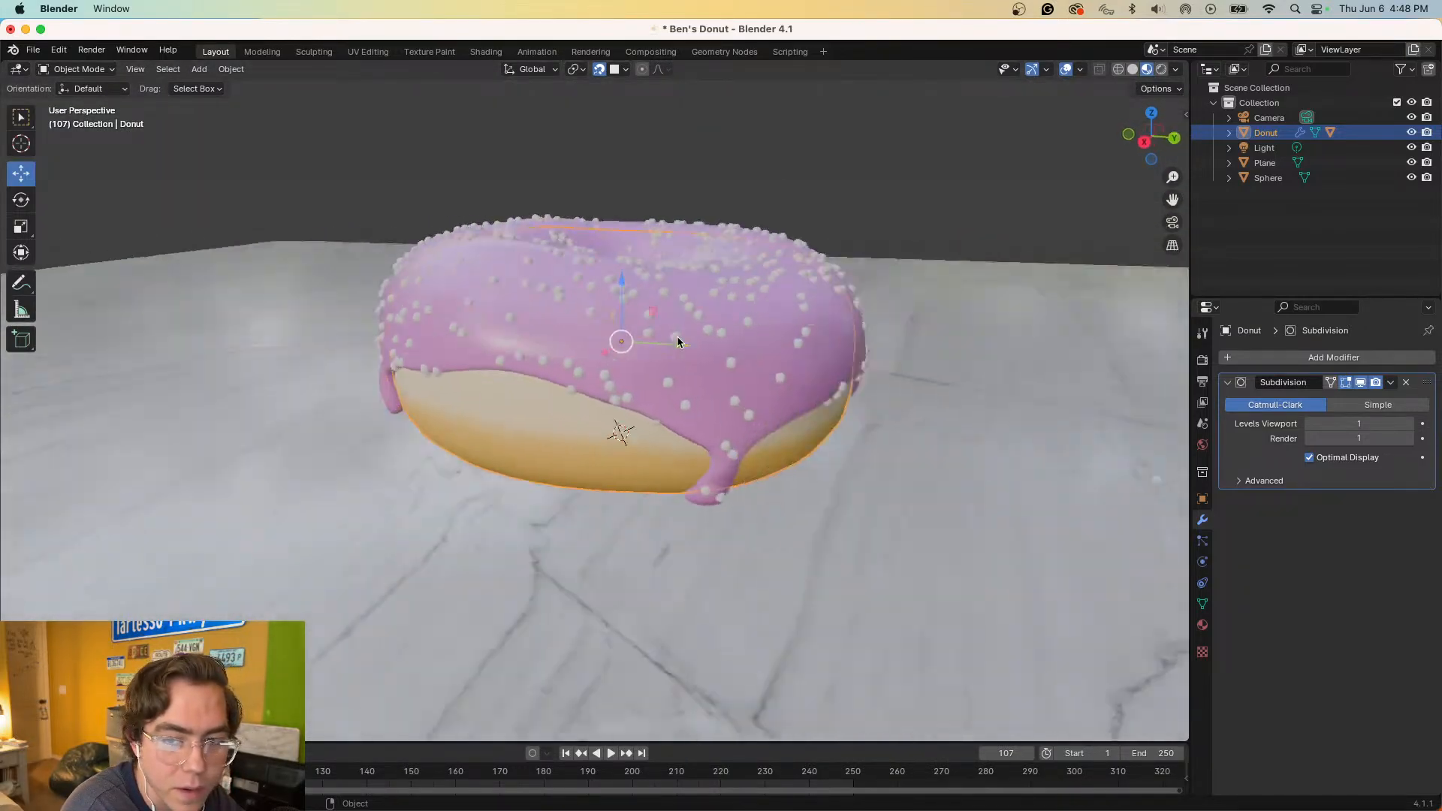
scroll(678, 342, "up", 8)
scroll(678, 342, "down", 10)
scroll(677, 341, "up", 5)
scroll(677, 341, "down", 10)
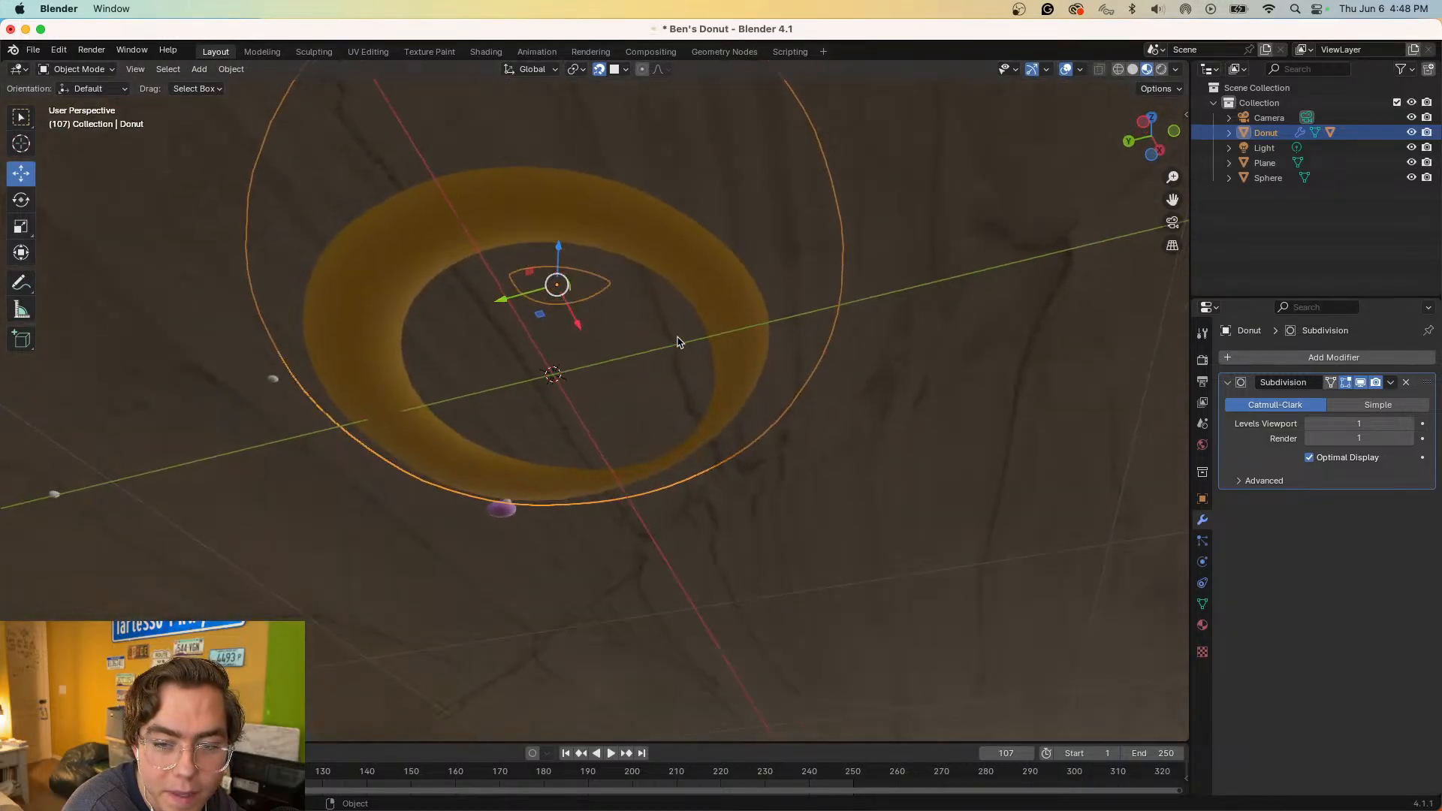
scroll(678, 341, "down", 1)
scroll(678, 342, "up", 8)
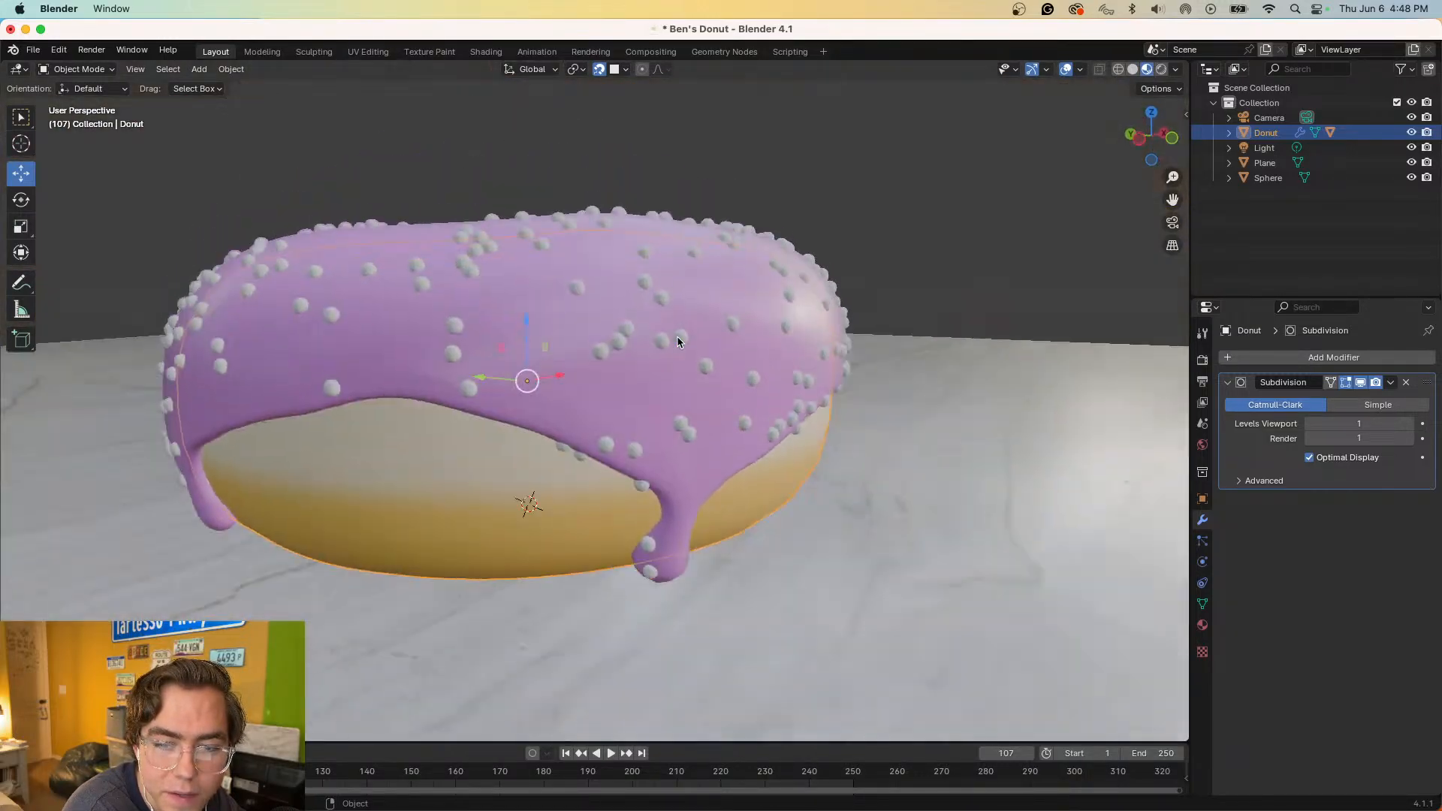
scroll(585, 468, "up", 8)
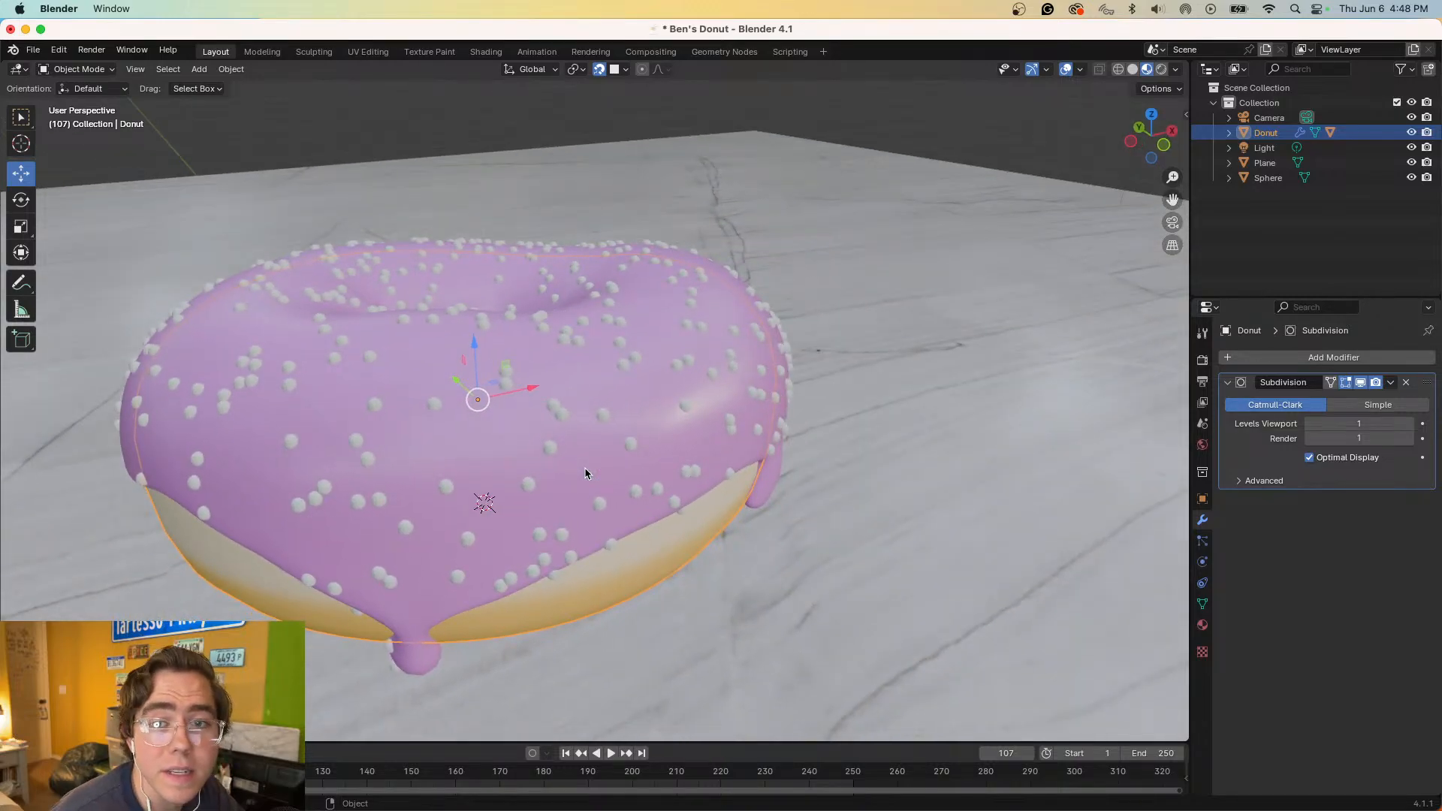
- Open the Geometry Nodes workspace and frame the whole donut in its 3D view
left_click(719, 53)
scroll(777, 206, "up", 10)
scroll(816, 216, "up", 10)
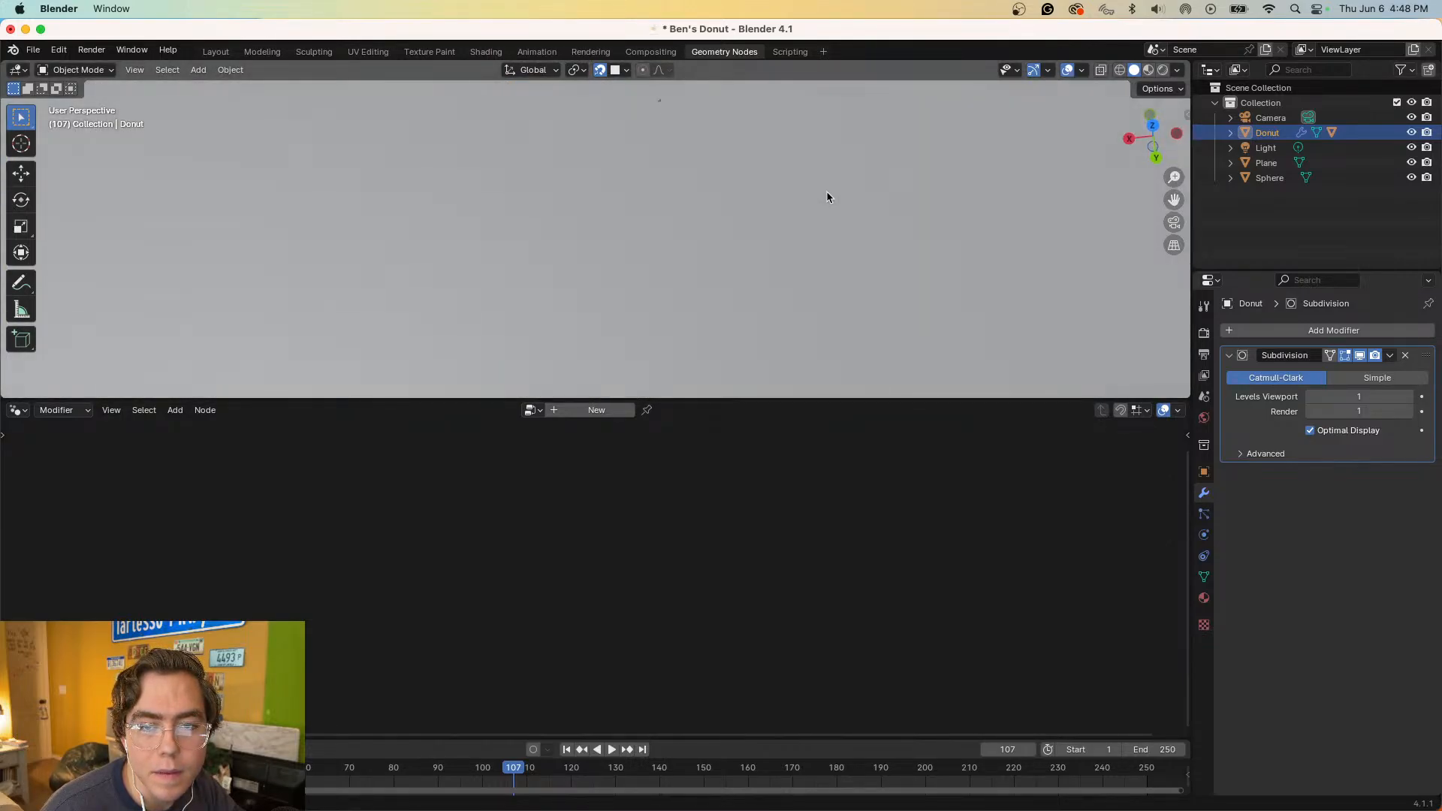
scroll(826, 203, "up", 10)
scroll(819, 256, "down", 3)
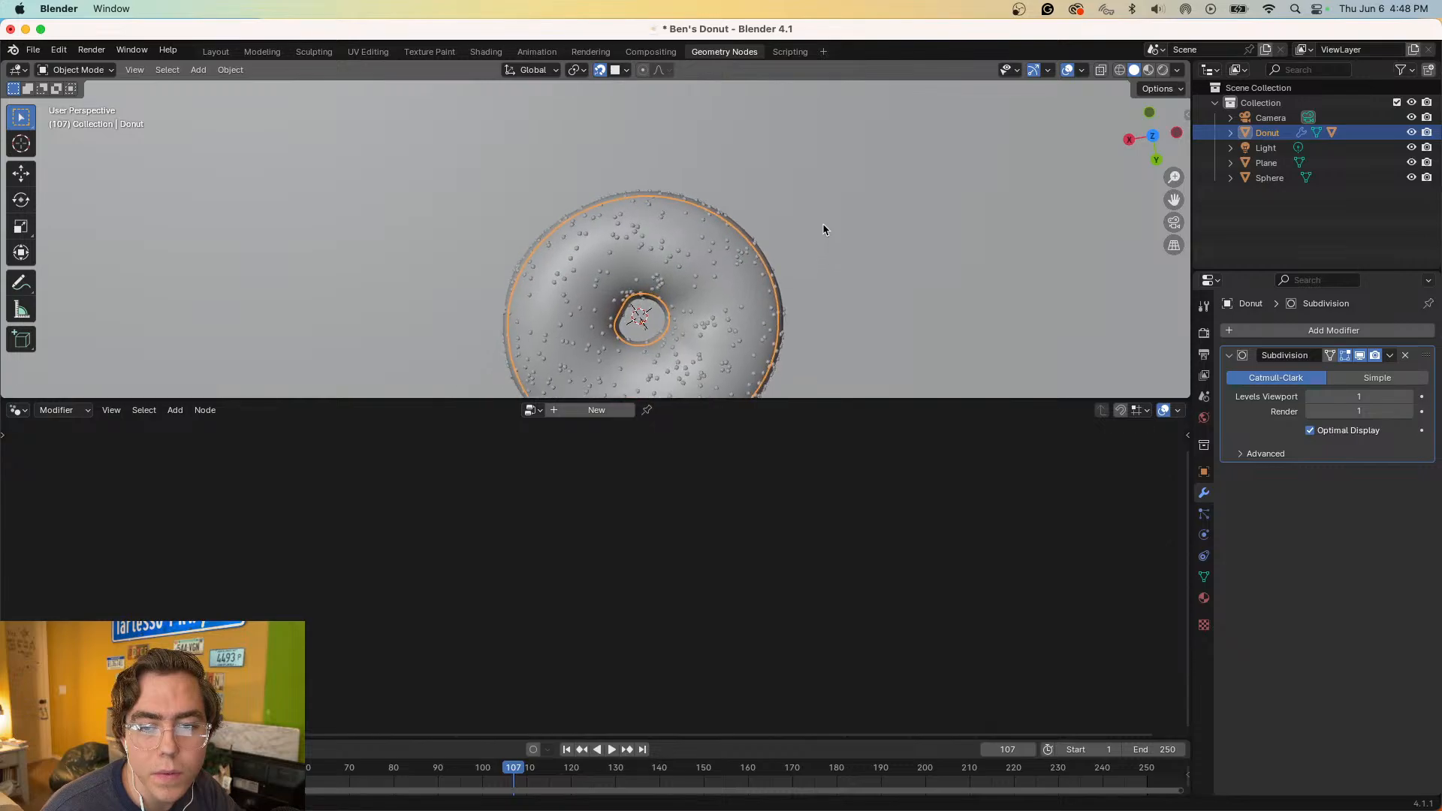
scroll(826, 232, "up", 10)
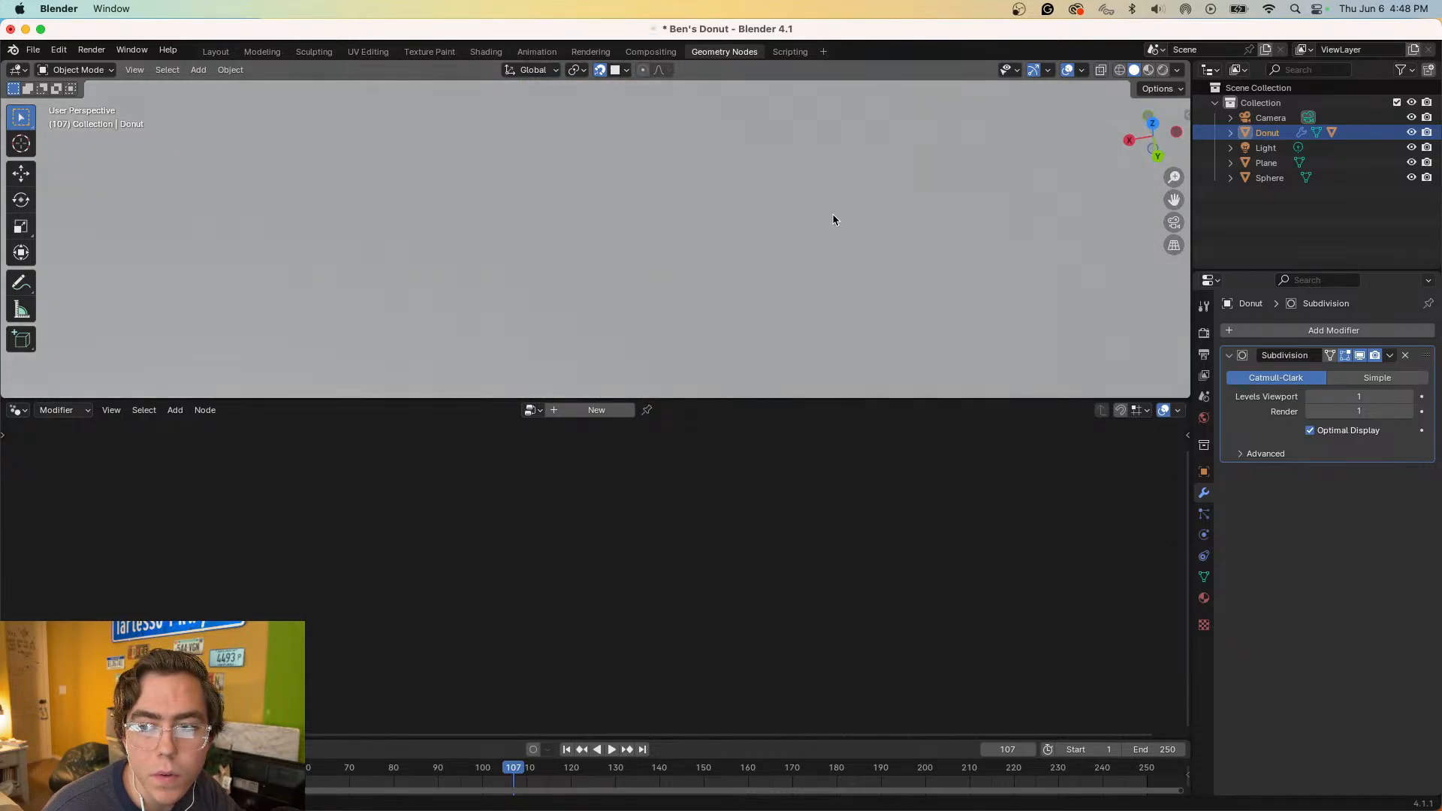
scroll(834, 216, "down", 5)
scroll(836, 267, "up", 5)
scroll(852, 278, "up", 8)
scroll(850, 308, "down", 6)
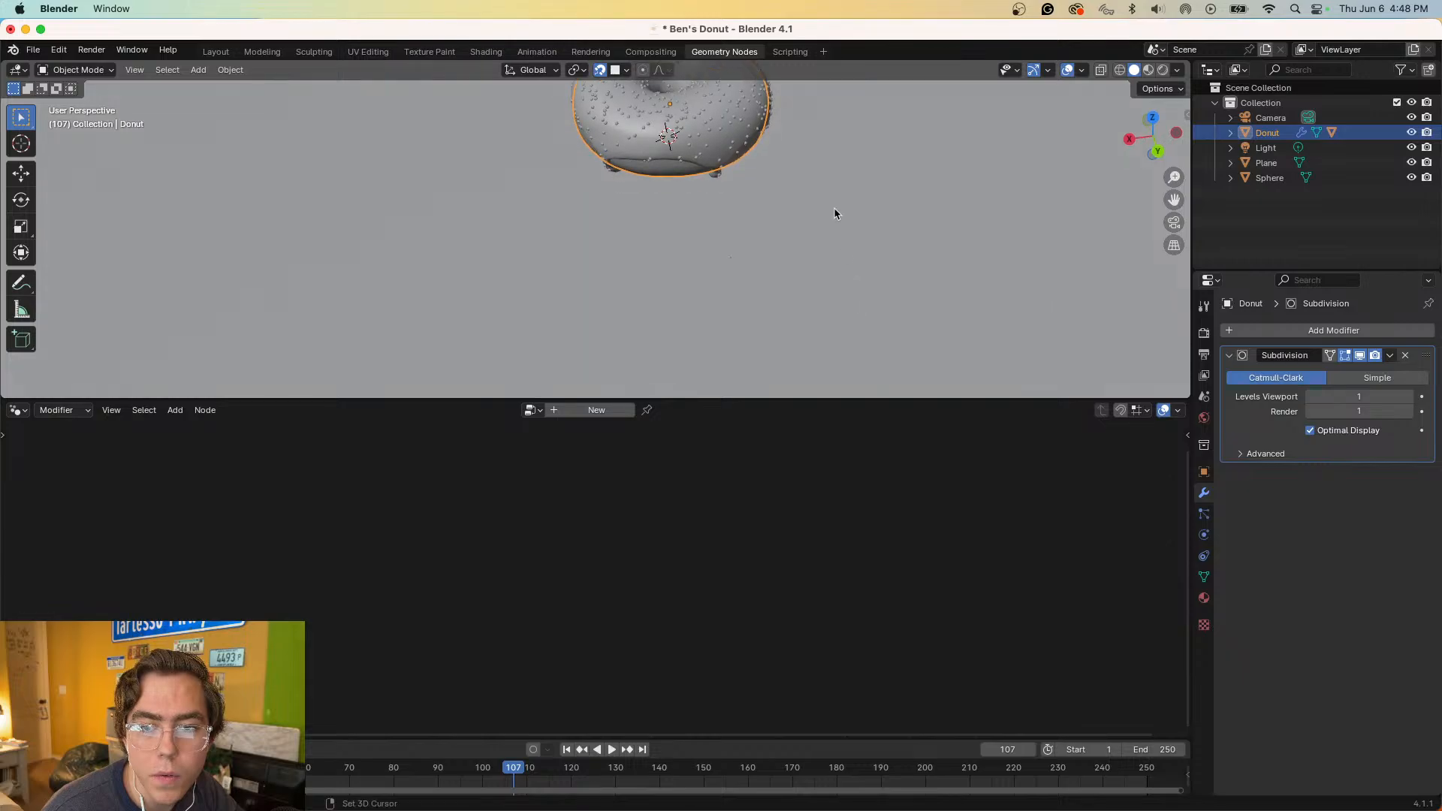
scroll(837, 248, "up", 8)
scroll(846, 255, "down", 4)
scroll(845, 225, "down", 5)
scroll(838, 281, "up", 5)
scroll(841, 248, "down", 6)
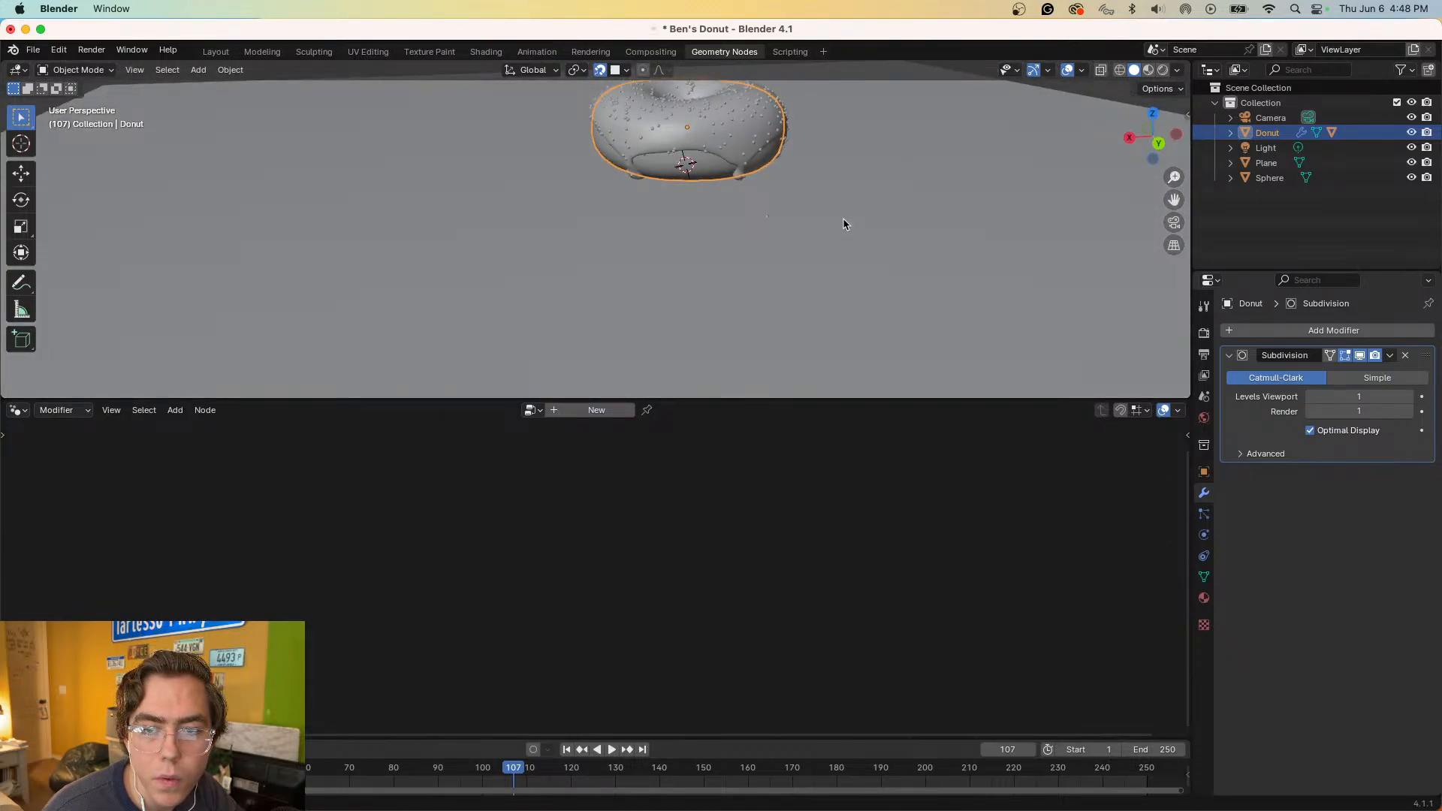
scroll(844, 224, "up", 8)
scroll(833, 284, "up", 2)
scroll(842, 281, "right", 5)
scroll(803, 274, "down", 6)
middle_click_drag(792, 265, 823, 276)
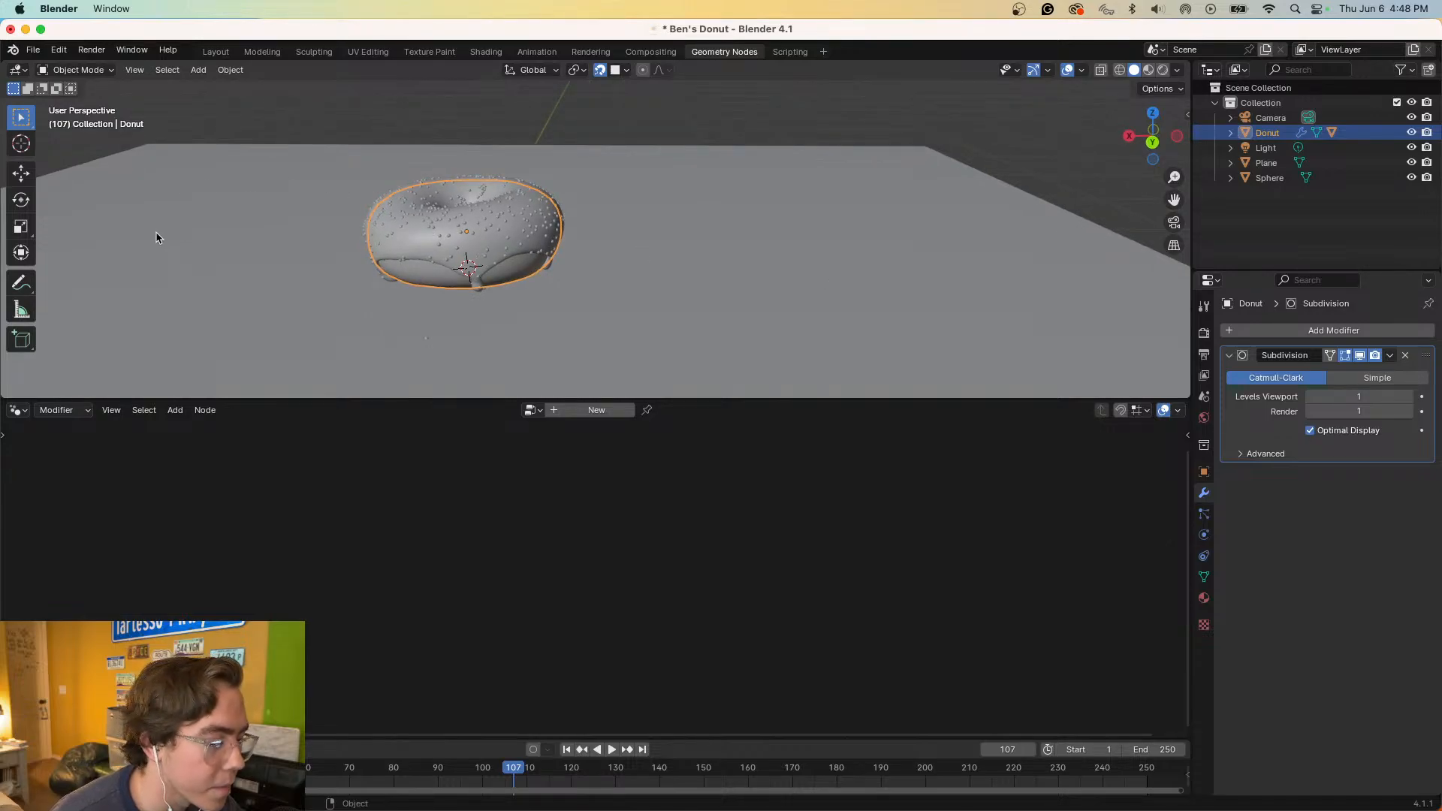
scroll(374, 314, "up", 2)
scroll(452, 317, "down", 2)
scroll(450, 316, "up", 2)
middle_click_drag(431, 303, 478, 240)
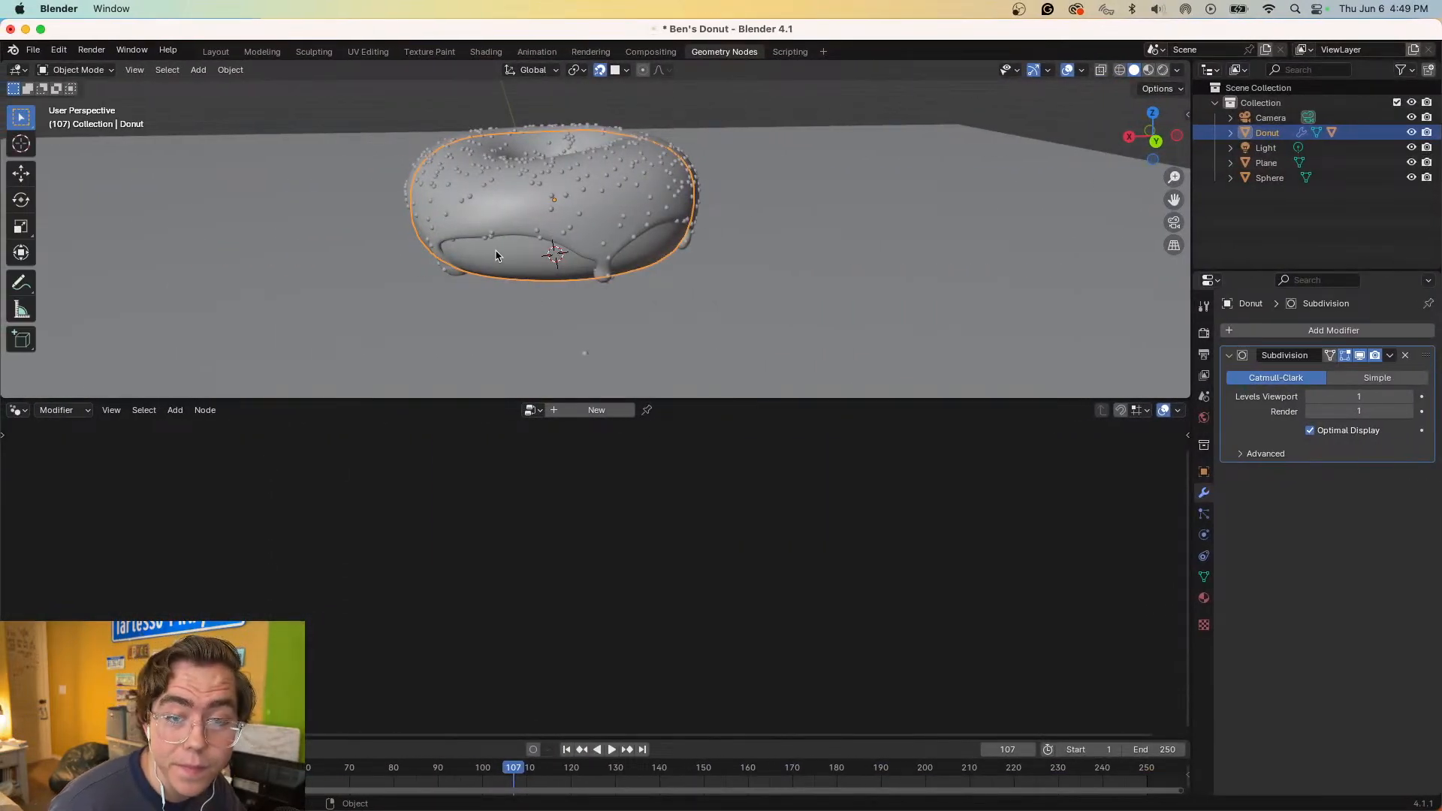
- Select the Icing object nested under Donut to bring up its geometry node tree
left_click(473, 348)
left_click(512, 264)
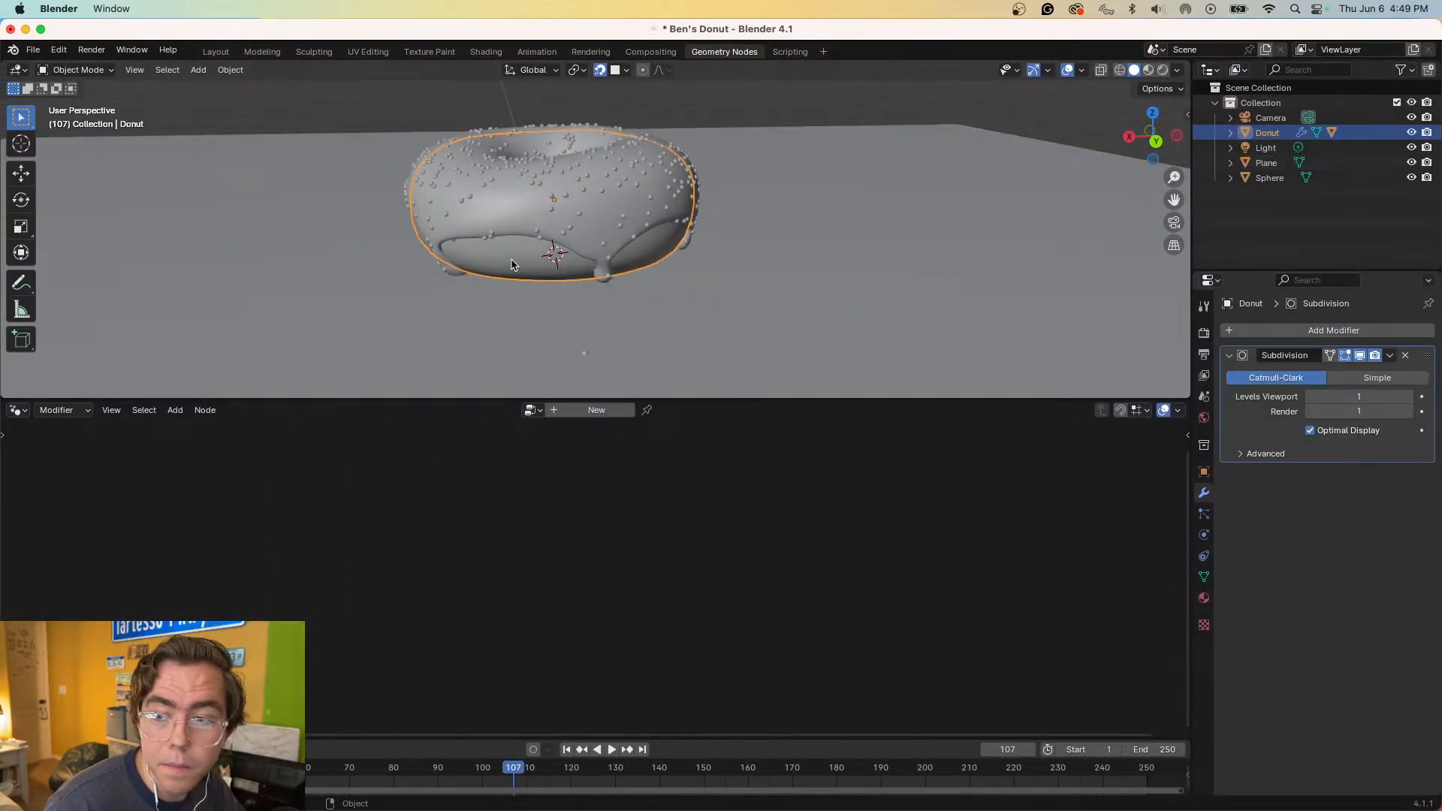
left_click(1230, 132)
left_click(1276, 178)
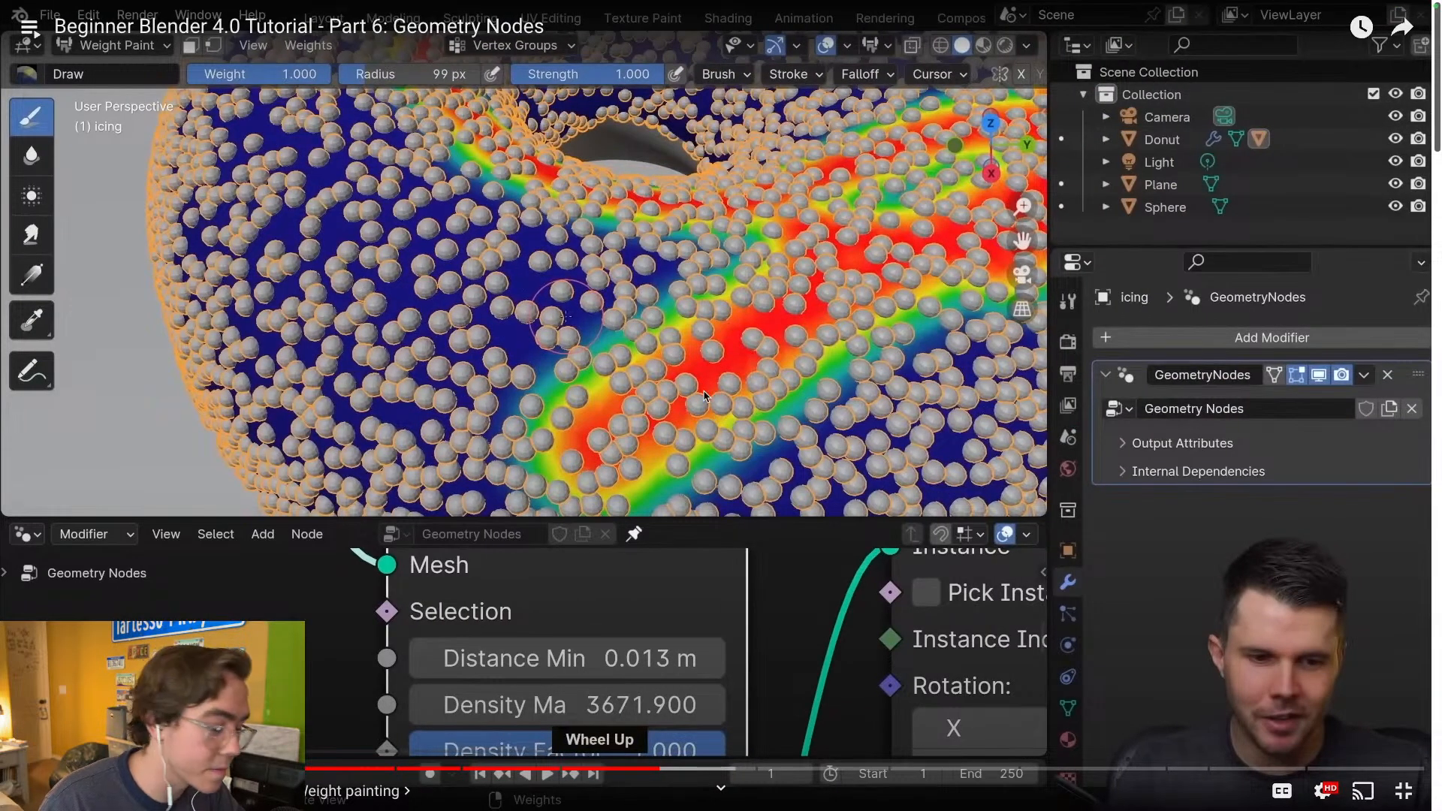
- Replay the weight painting section of the Geometry Nodes tutorial video and return to Blender
key("Left")
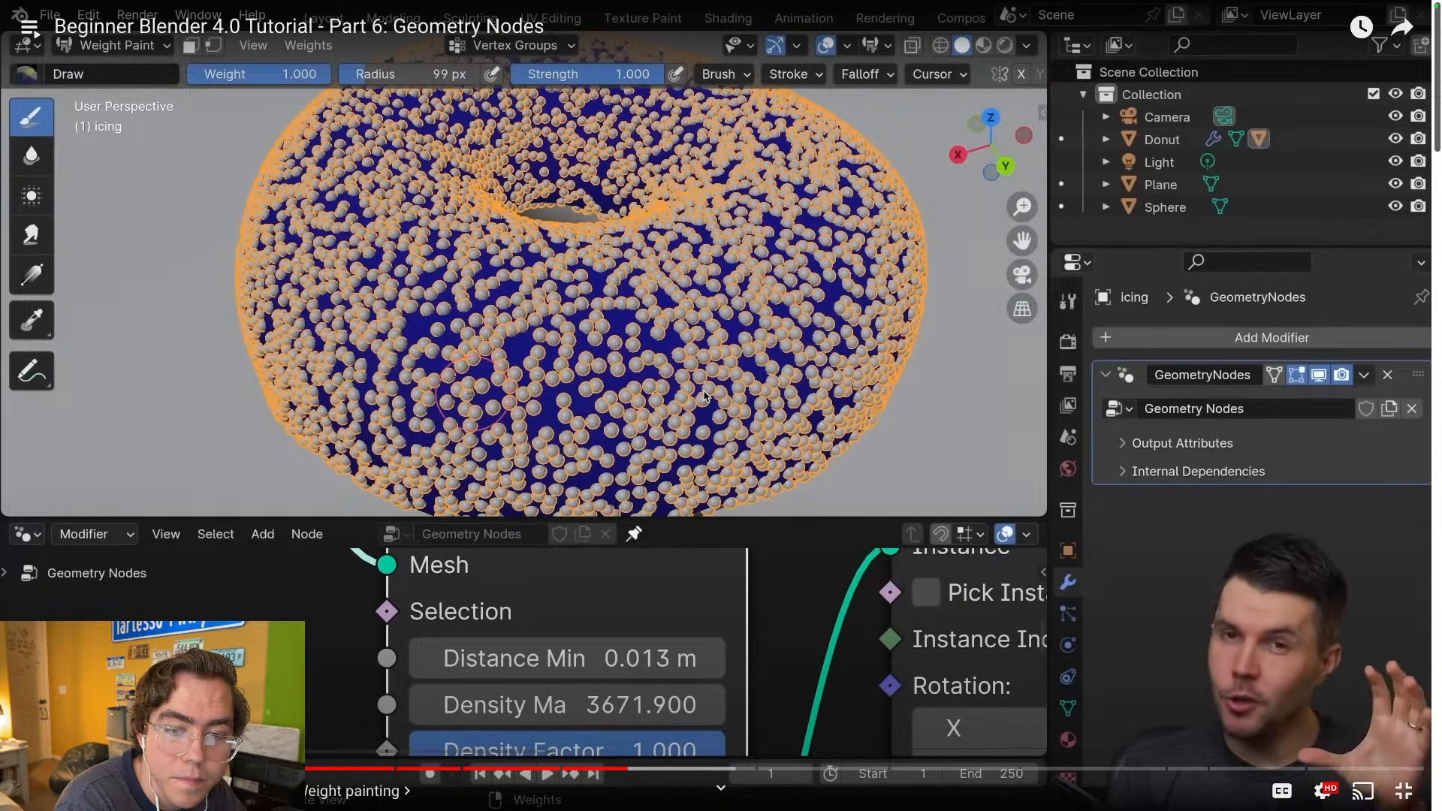
key("Left")
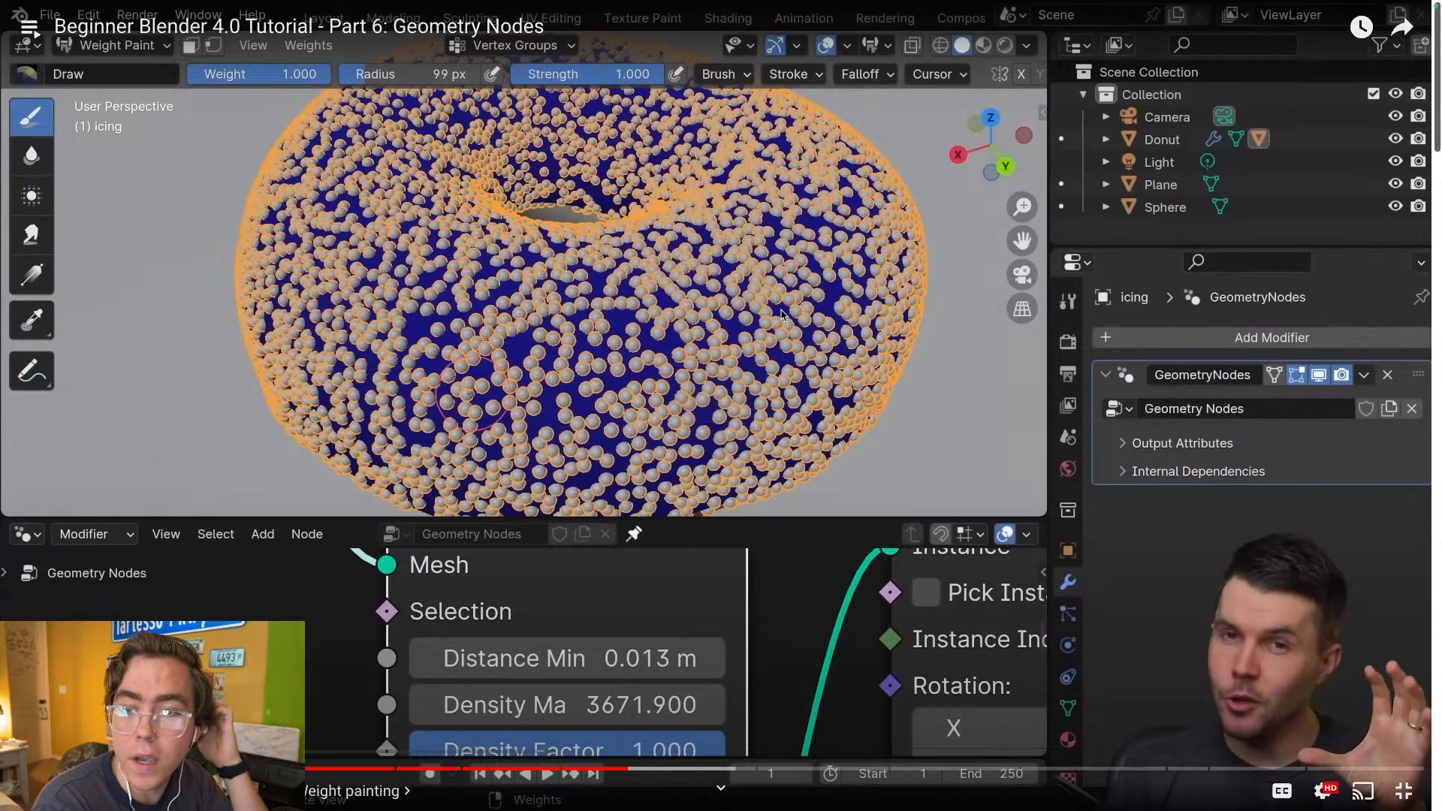
key("super+Tab")
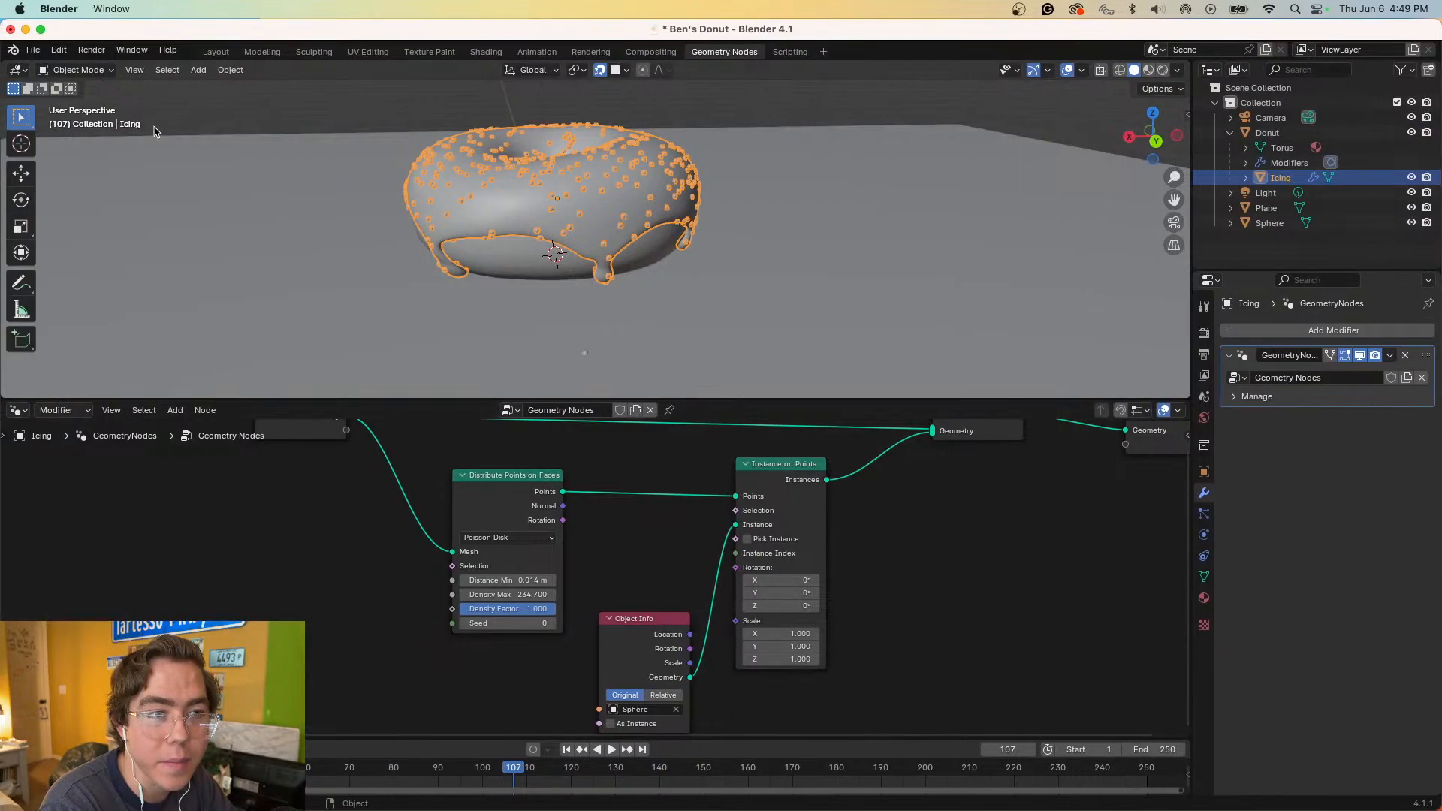
- Put the Icing object into Weight Paint mode and bring its top surface into view
left_click(78, 70)
left_click(99, 152)
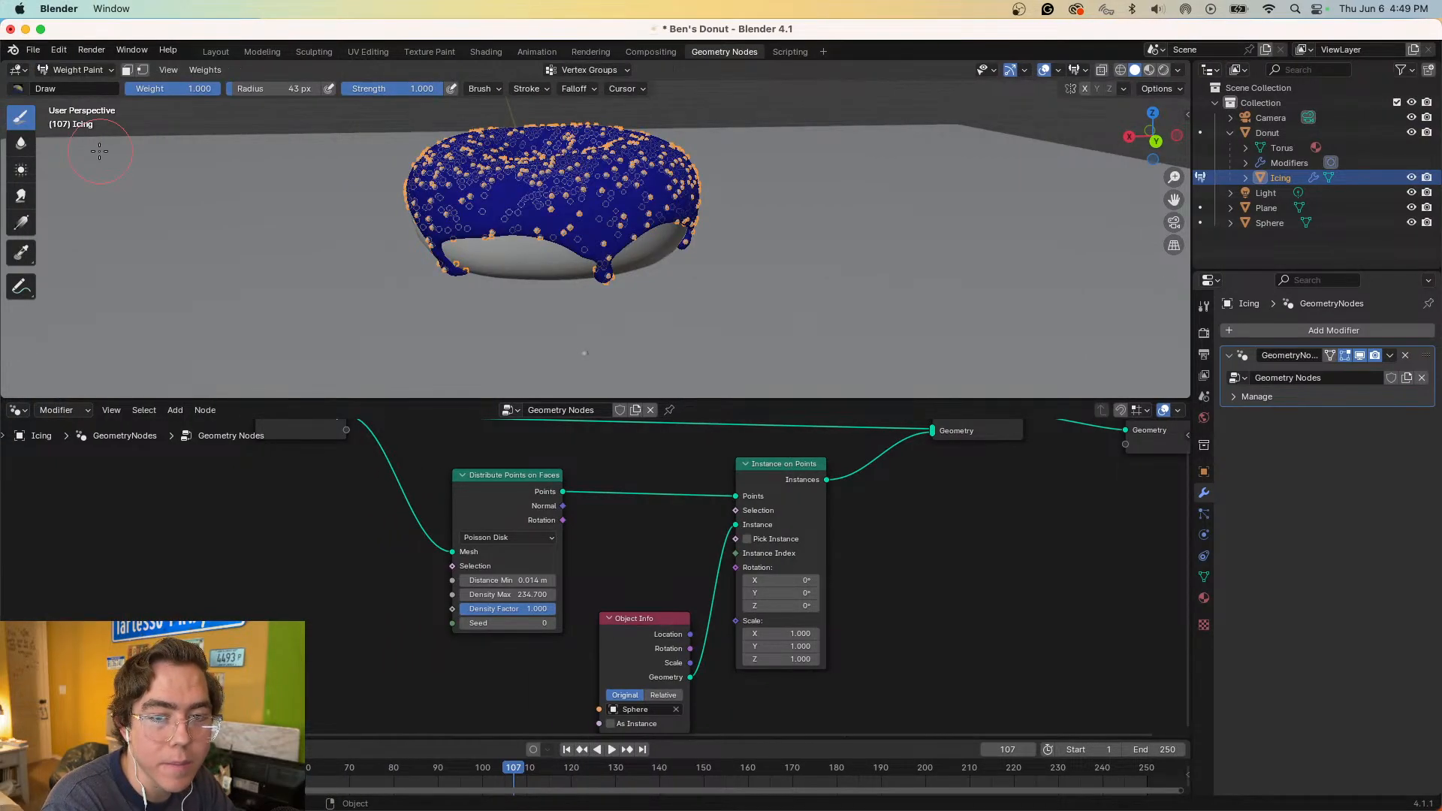
scroll(476, 226, "down", 5)
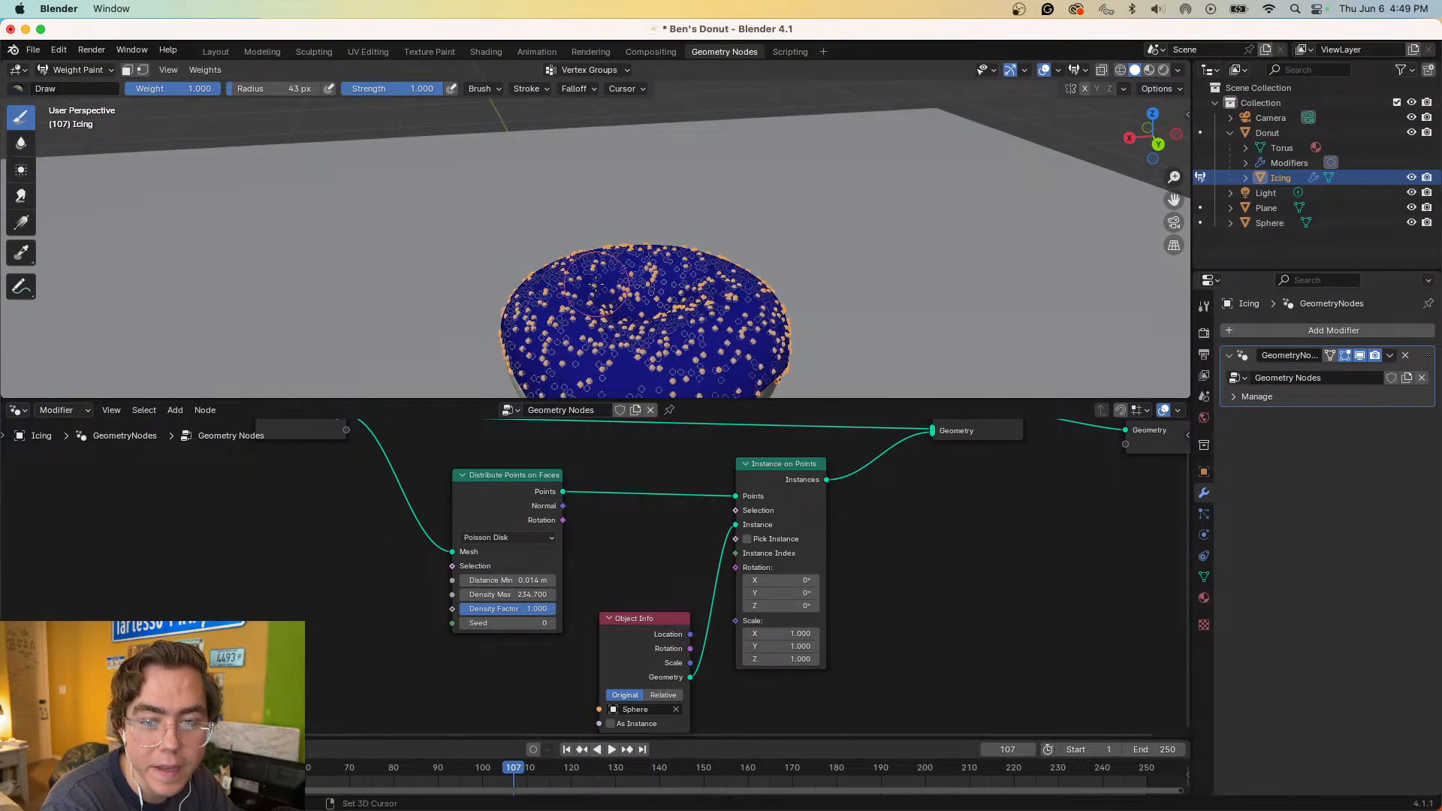
- Orient the view onto the icing's top around the donut hole and set the weight brush radius to 17 px
scroll(594, 284, "up", 5)
scroll(594, 284, "up", 3)
scroll(595, 283, "down", 5)
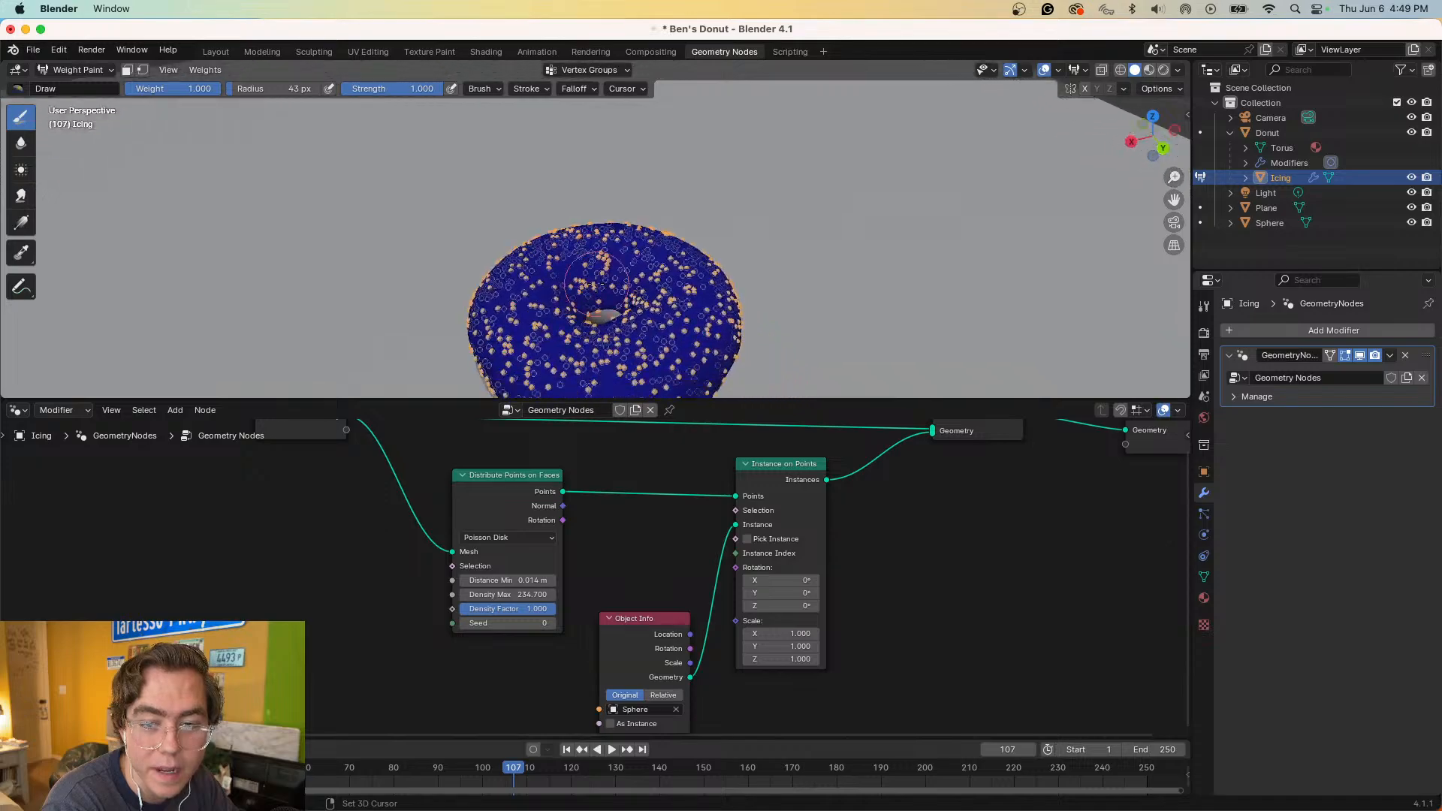
scroll(595, 284, "up", 5)
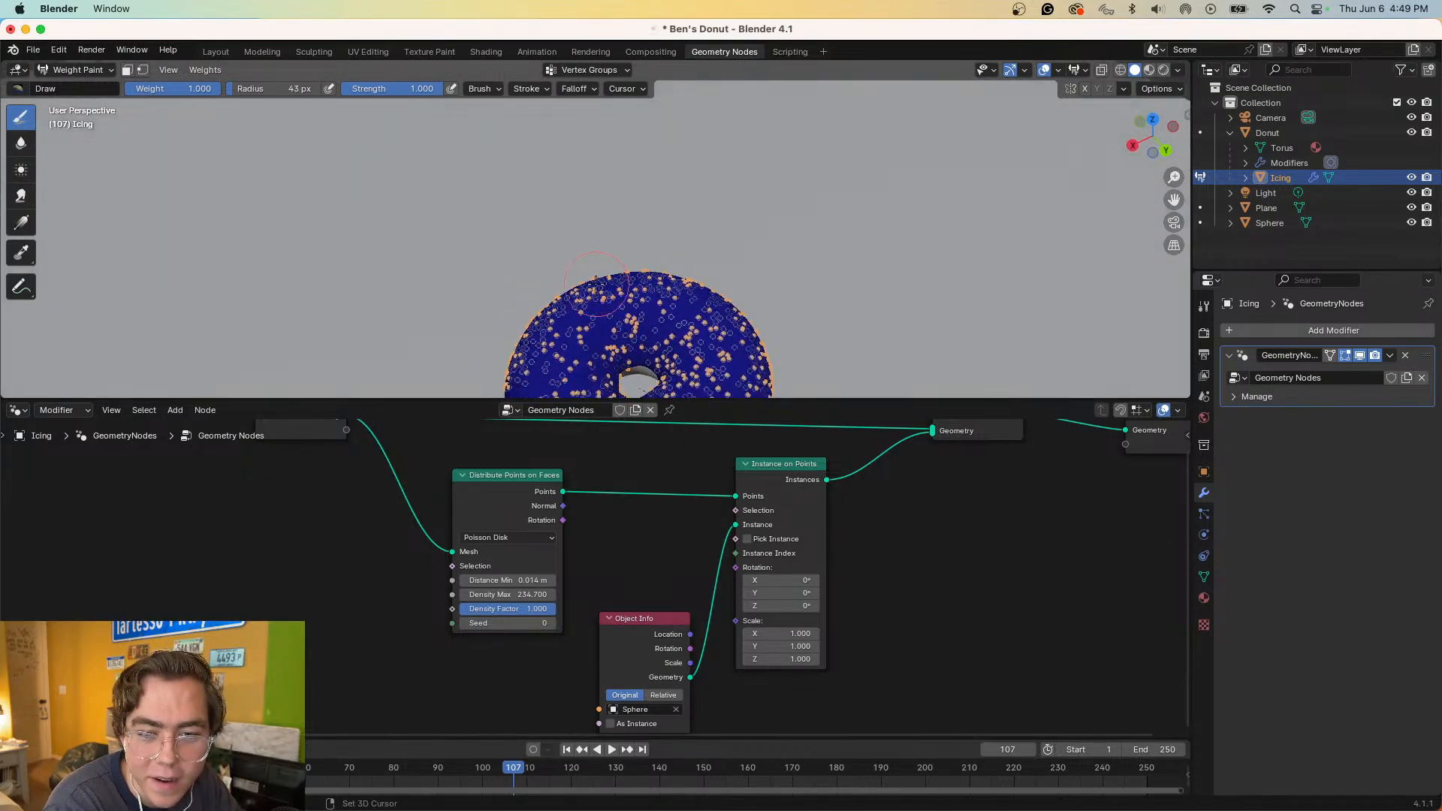
scroll(597, 283, "down", 3)
scroll(595, 283, "down", 3)
key("f")
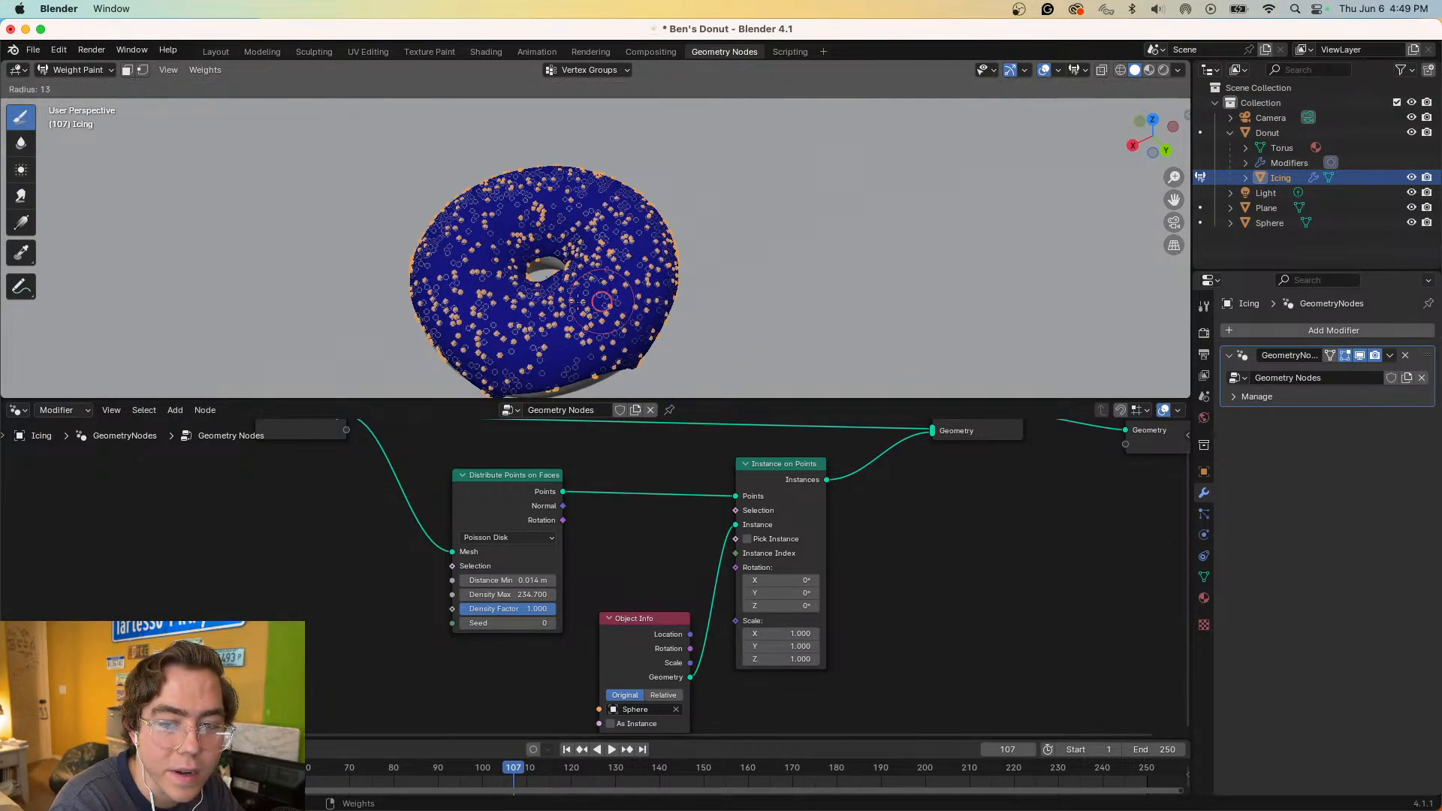
left_click(584, 302)
- Switch to the tutorial video and watch how weights are painted on the icing and its vertex group is managed and renamed
key("ctrl+Right")
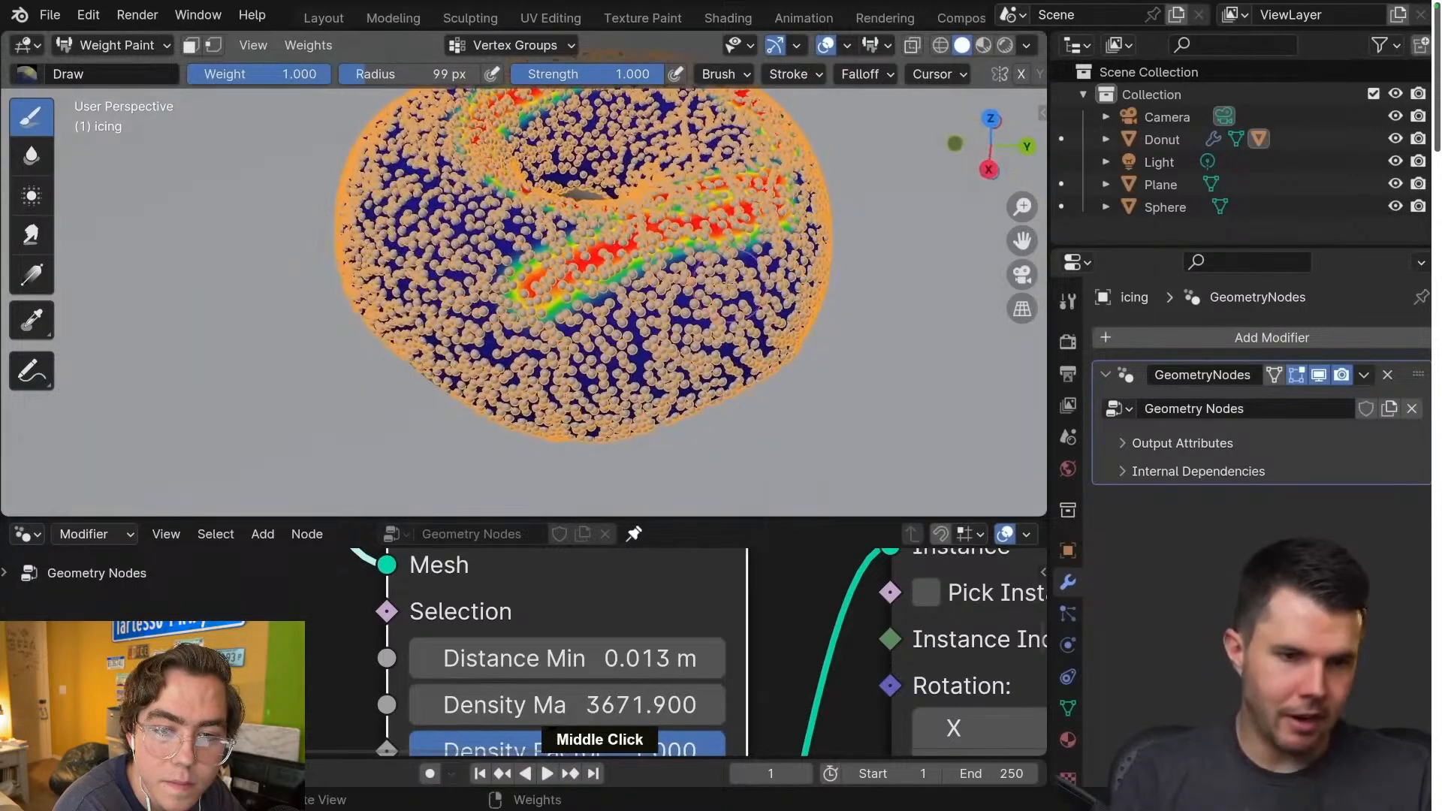
left_click_drag(602, 371, 602, 370)
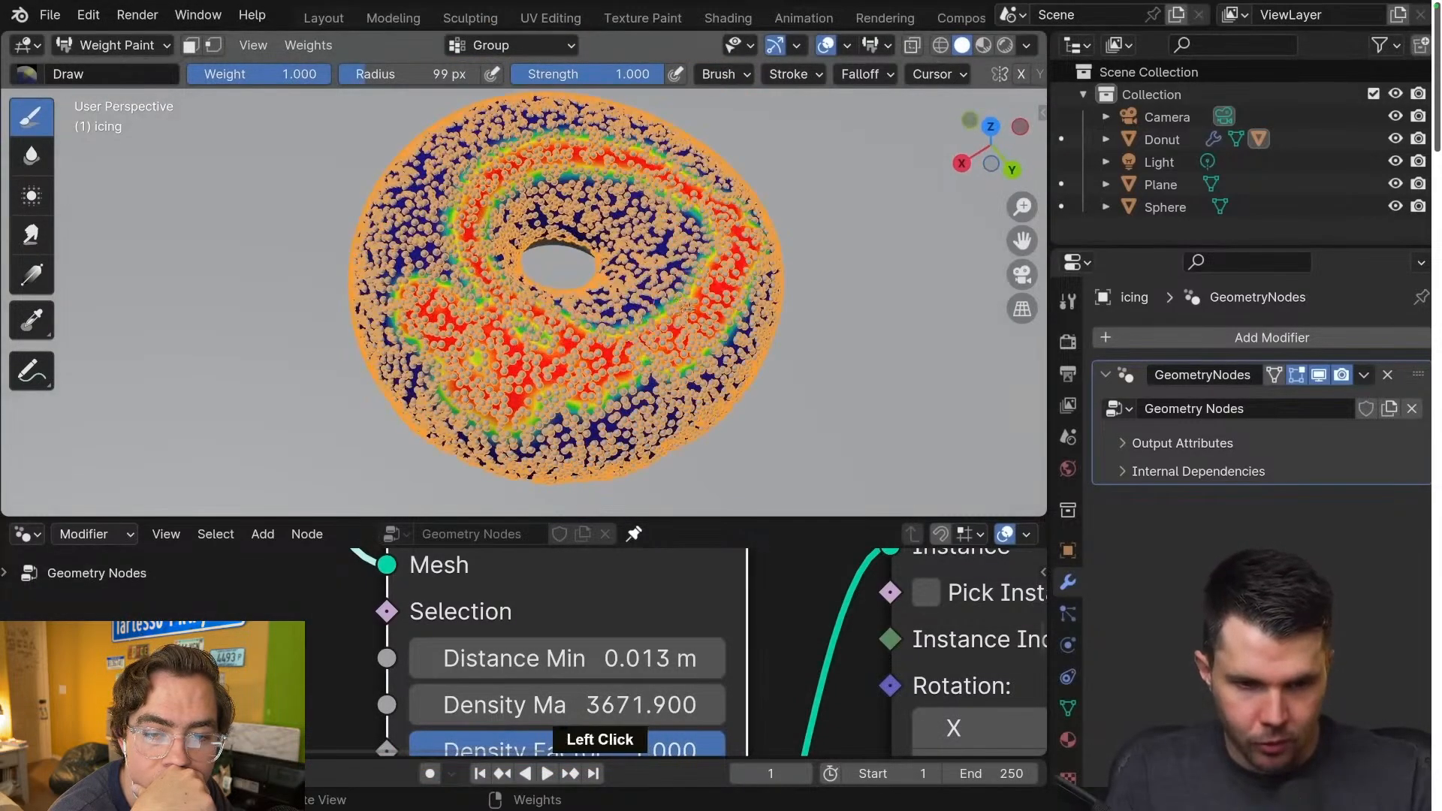
left_click_drag(571, 520, 571, 386)
scroll(567, 497, "down", 3)
middle_click_drag(567, 496, 565, 512)
scroll(565, 513, "down", 1)
left_click_drag(1239, 247, 1239, 207)
left_click(1068, 667)
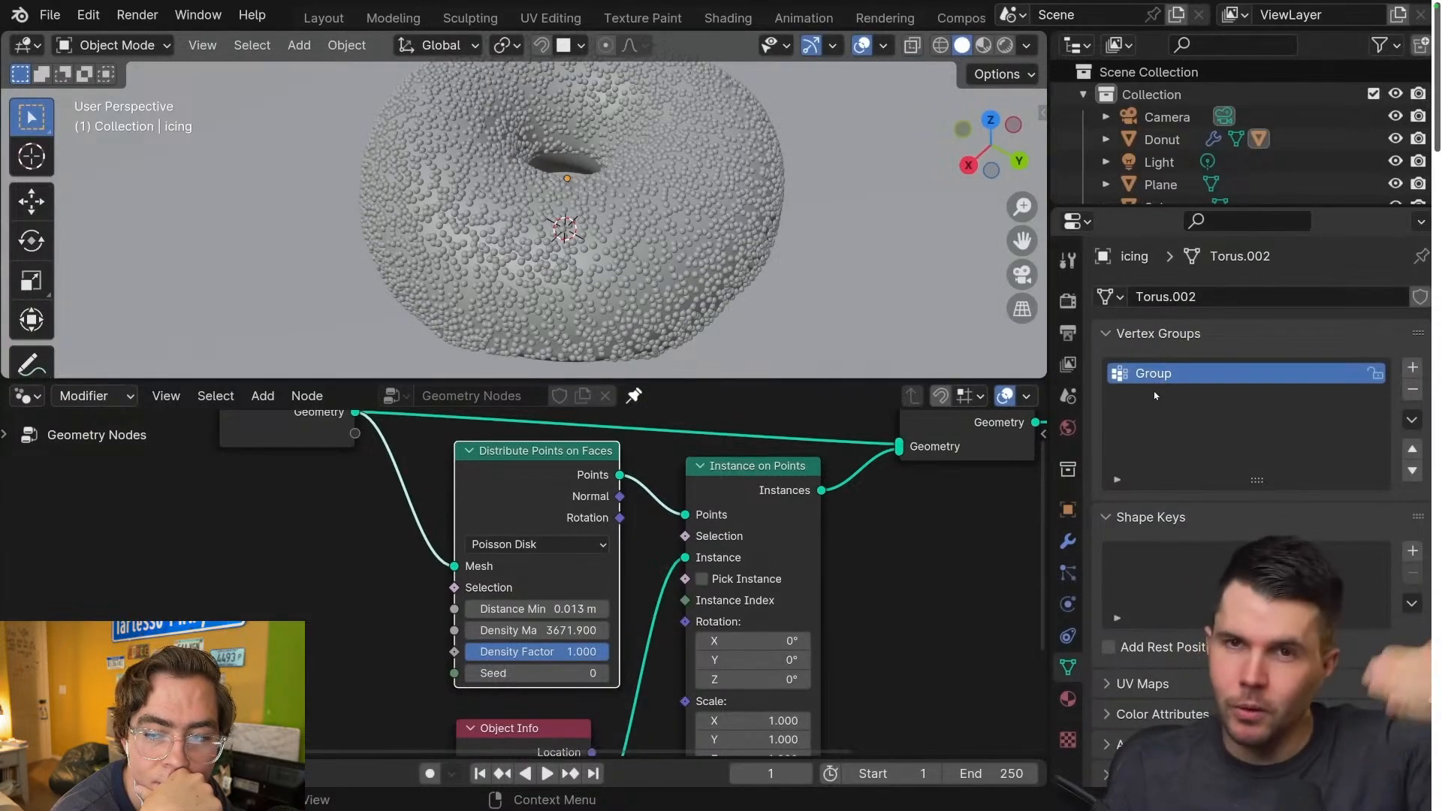
left_click(1413, 367)
left_click(1413, 368)
double_click(1413, 367)
left_click(1413, 390)
left_click(1412, 390)
left_click(1412, 390)
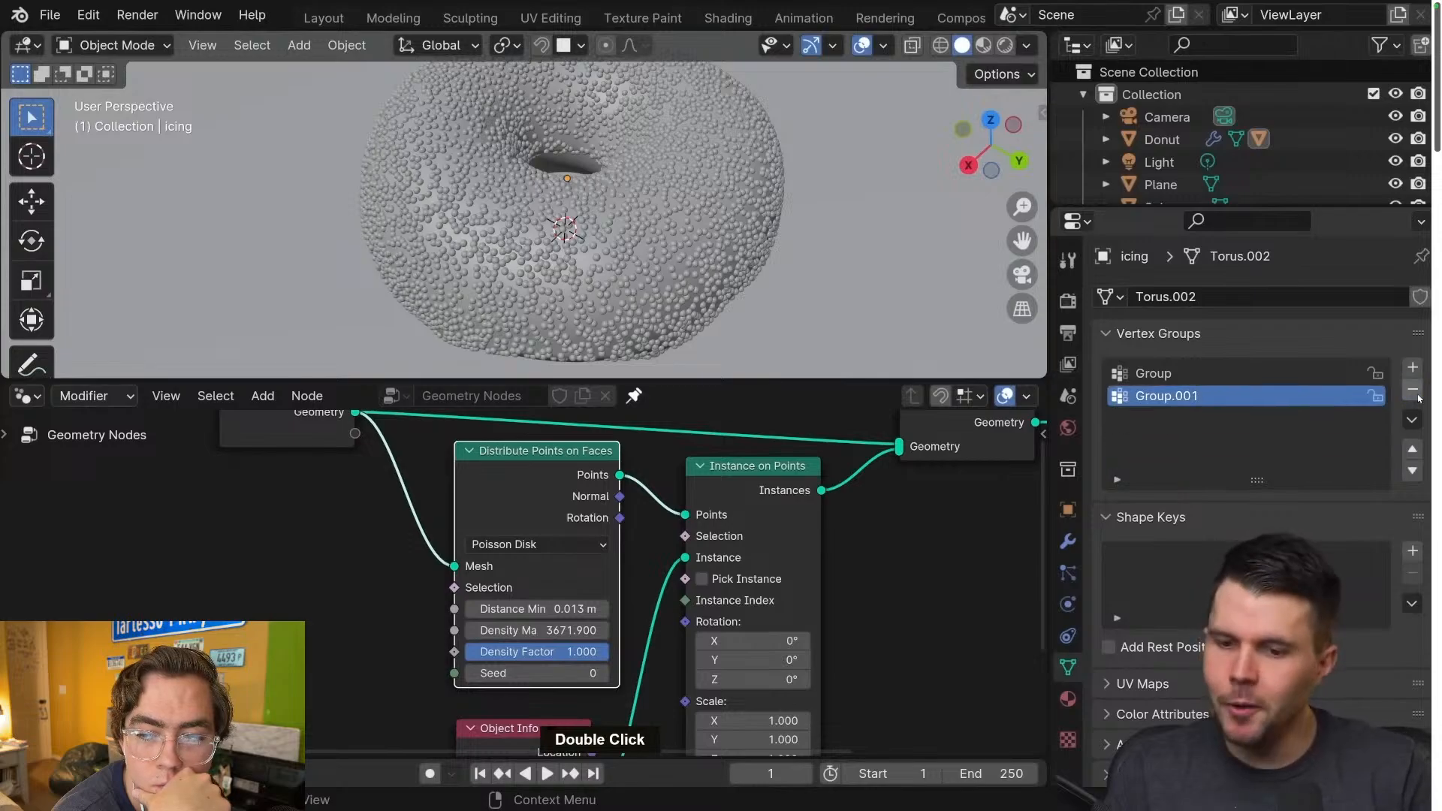
left_click(1413, 389)
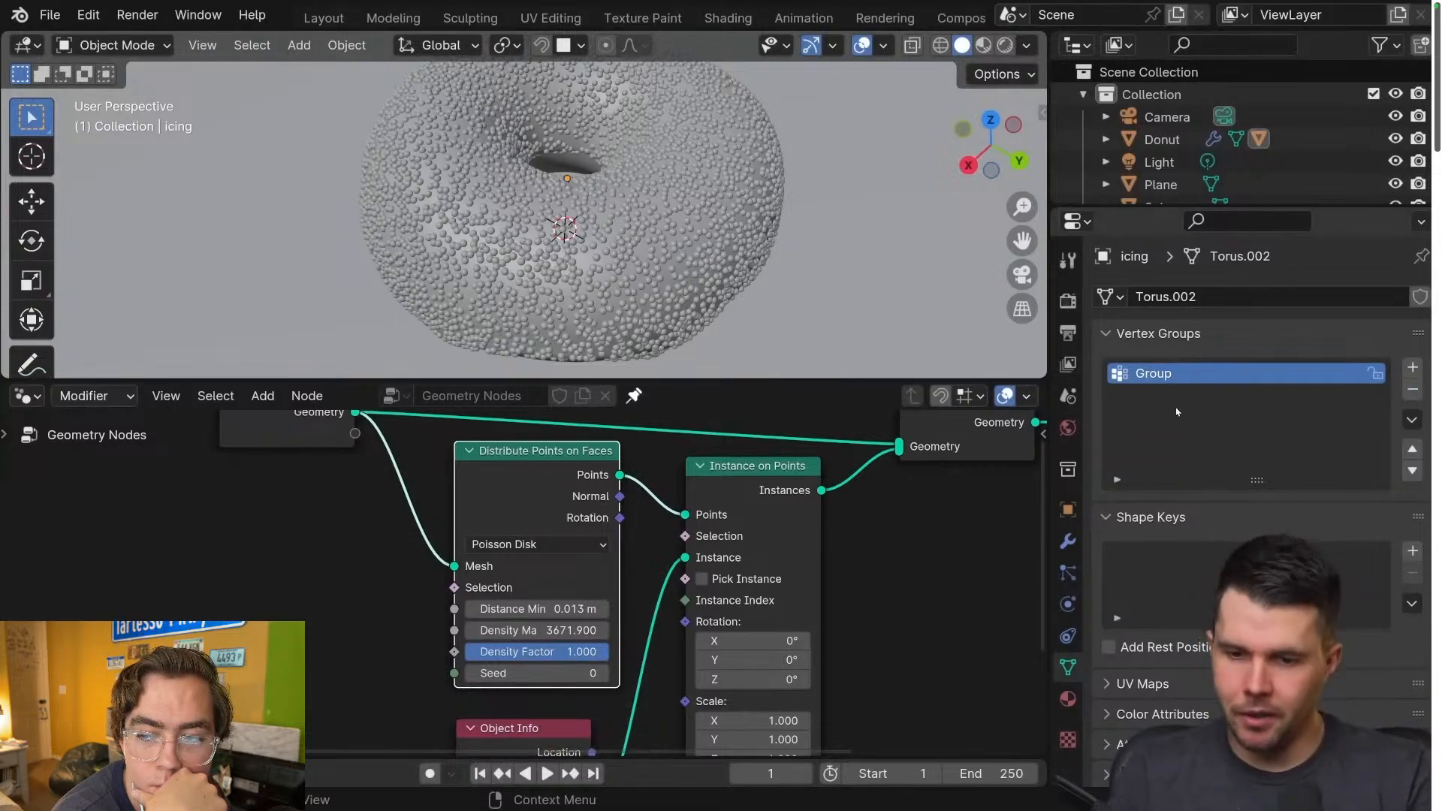
double_click(1155, 375)
type("sprinkle_mask")
key("Return")
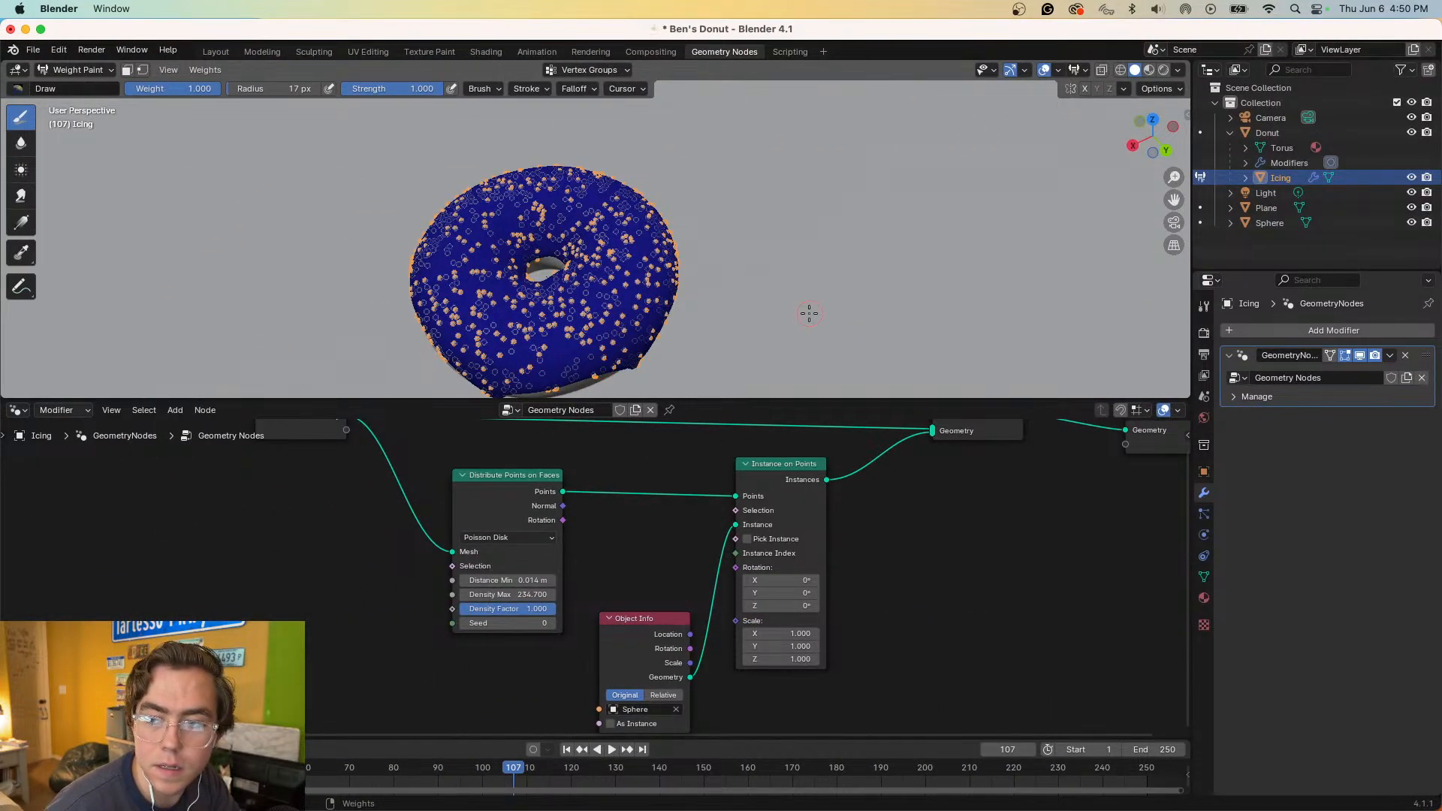
- Show the icing's vertex groups in its mesh data properties, and undo a test weight stroke painted across its front
mouse_move(515, 312)
left_mouse_down()
mouse_move(549, 323)
mouse_move(637, 285)
left_mouse_up()
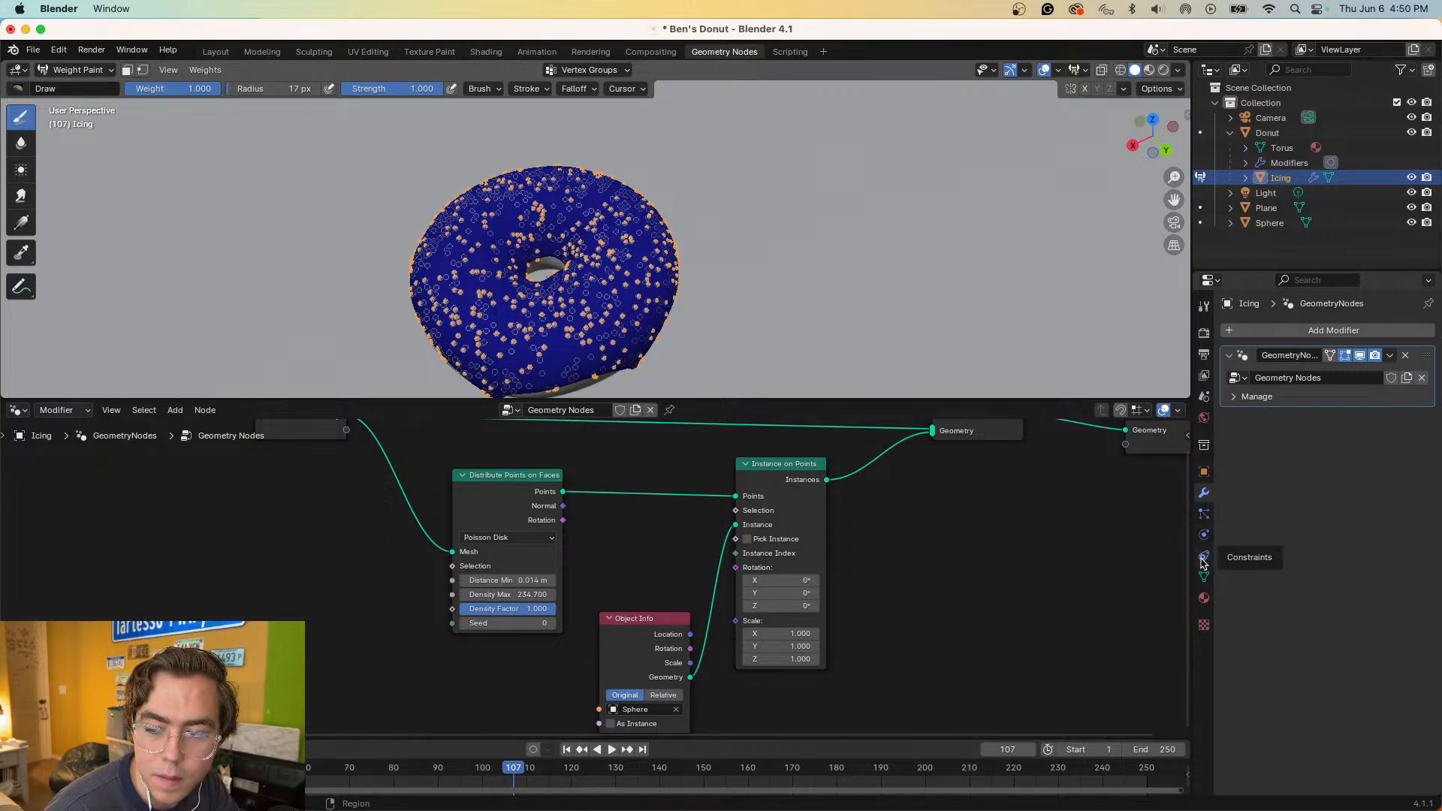
left_click(1203, 580)
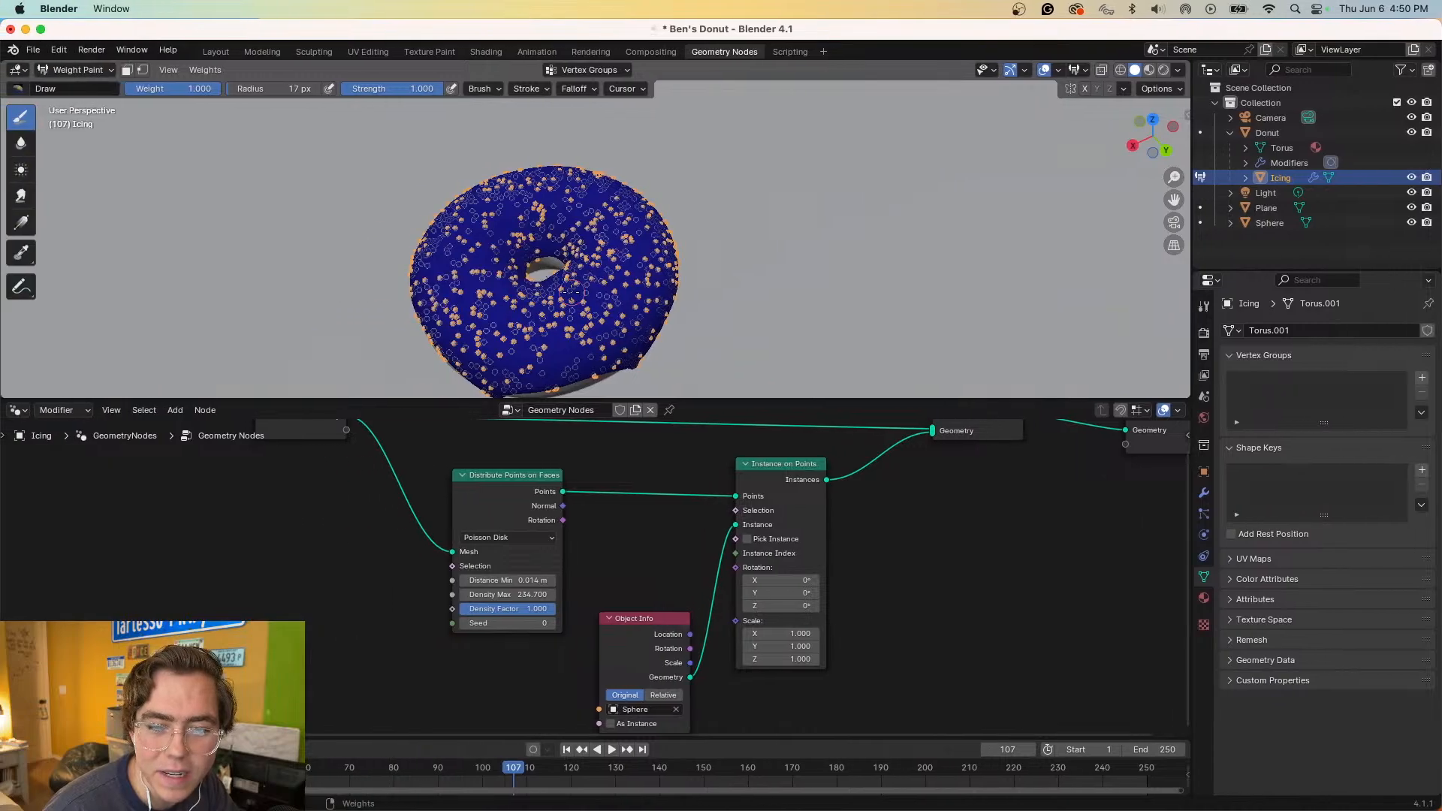
left_click_drag(481, 302, 621, 340)
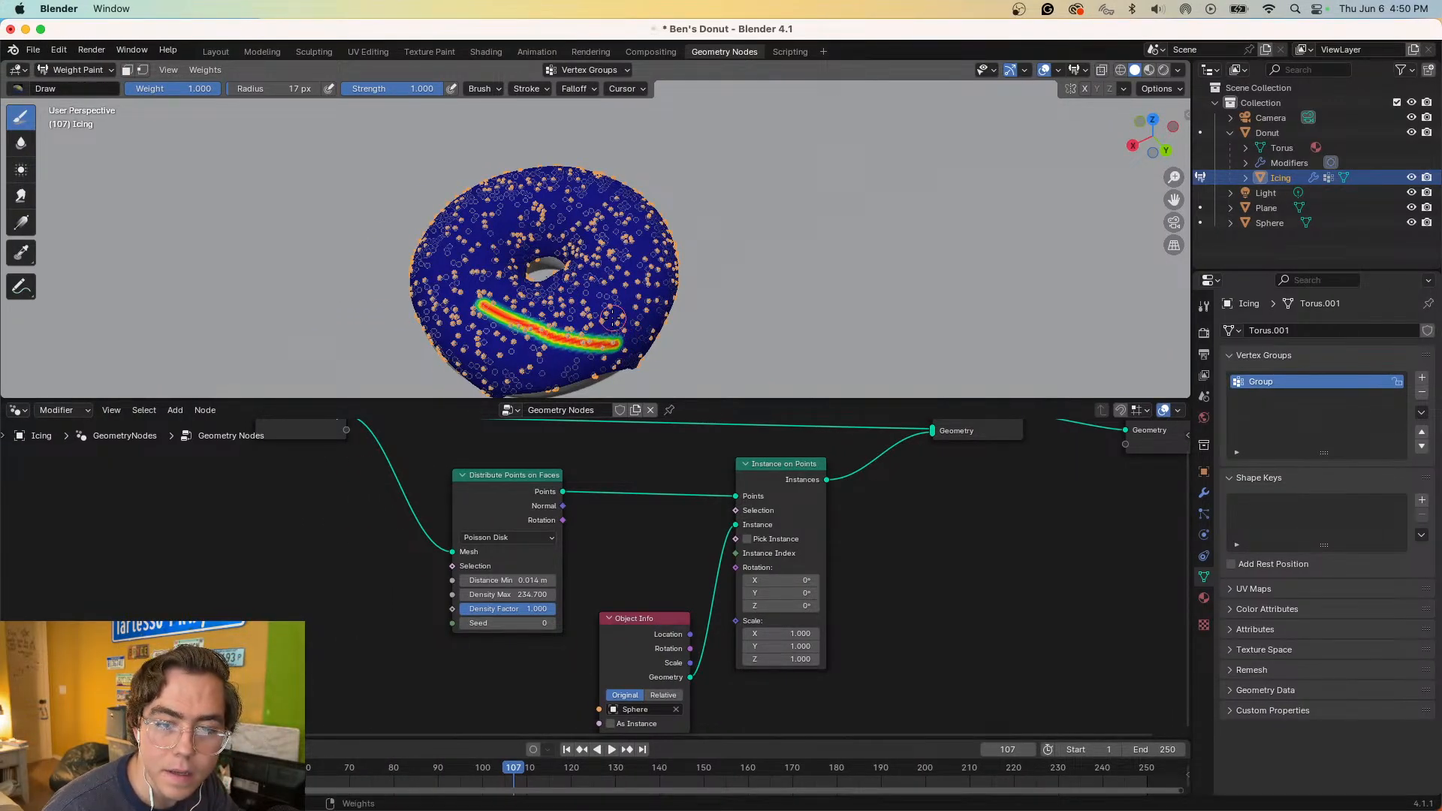
key("ctrl+z")
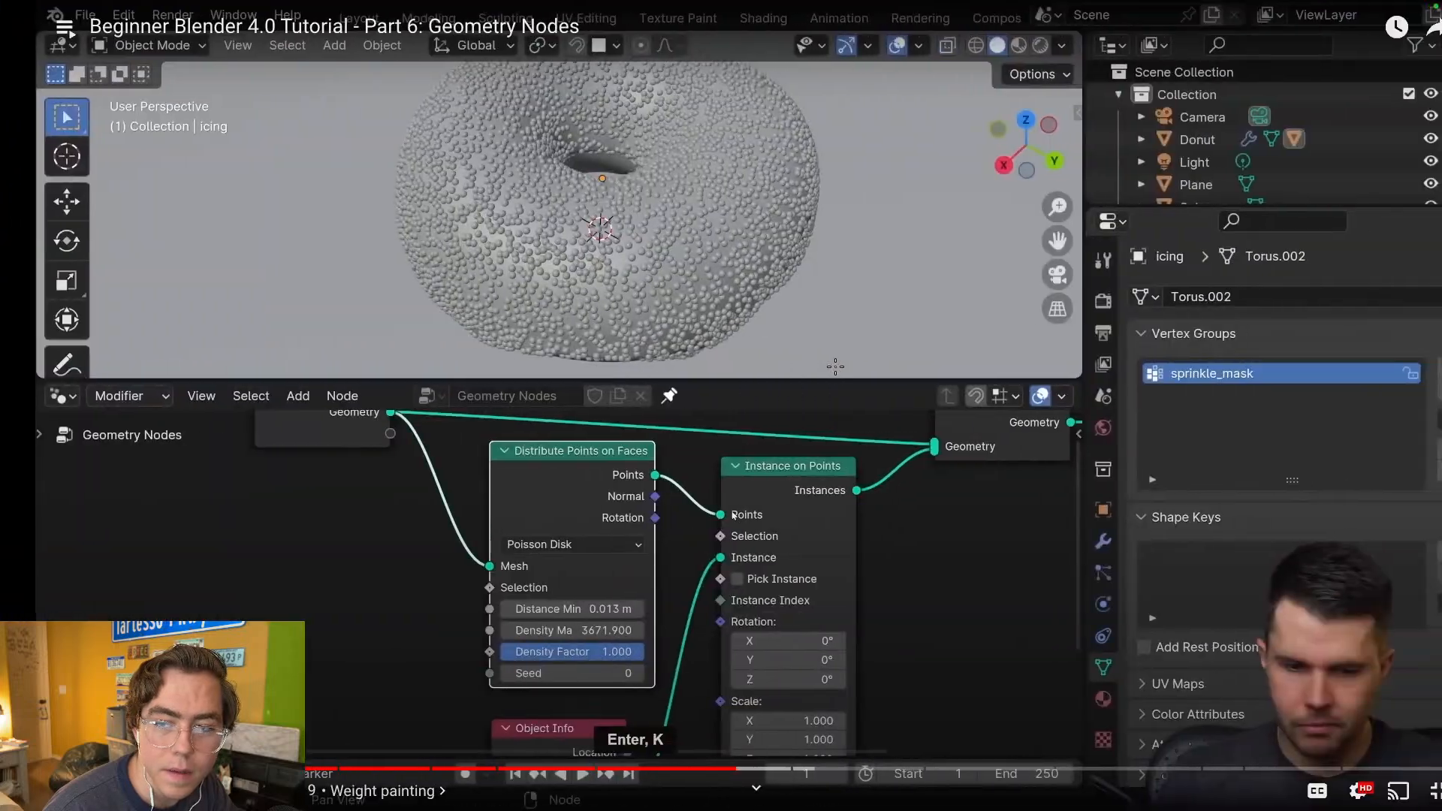
- Rewind the tutorial video to the end of its weight painting demonstration and return to Blender
key("Left")
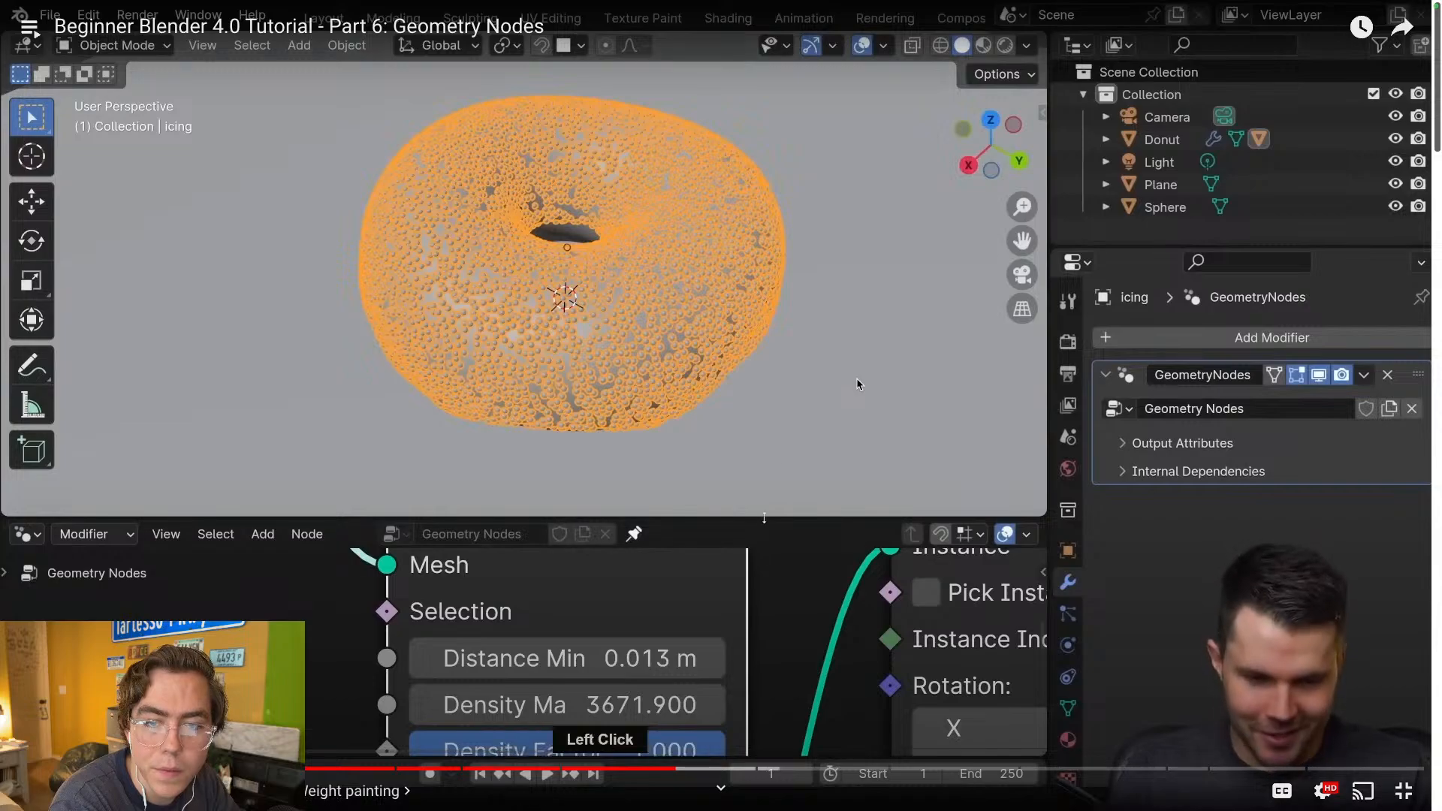
key("space")
key("super+Tab")
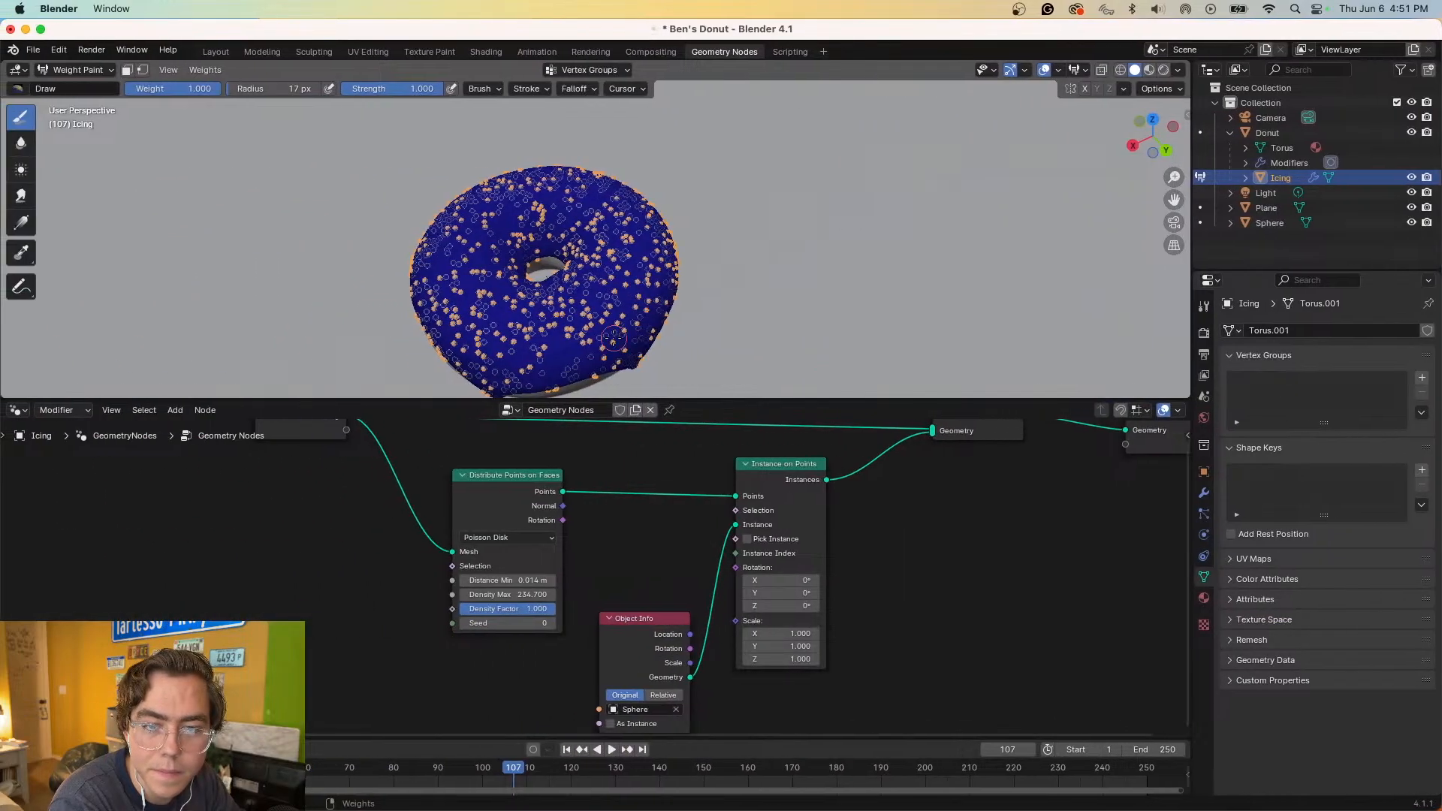
- Paint a full-weight stroke across the icing's front and up one side of the hole, and return to Object Mode
mouse_move(474, 316)
left_mouse_down()
mouse_move(552, 315)
mouse_move(612, 253)
left_mouse_up()
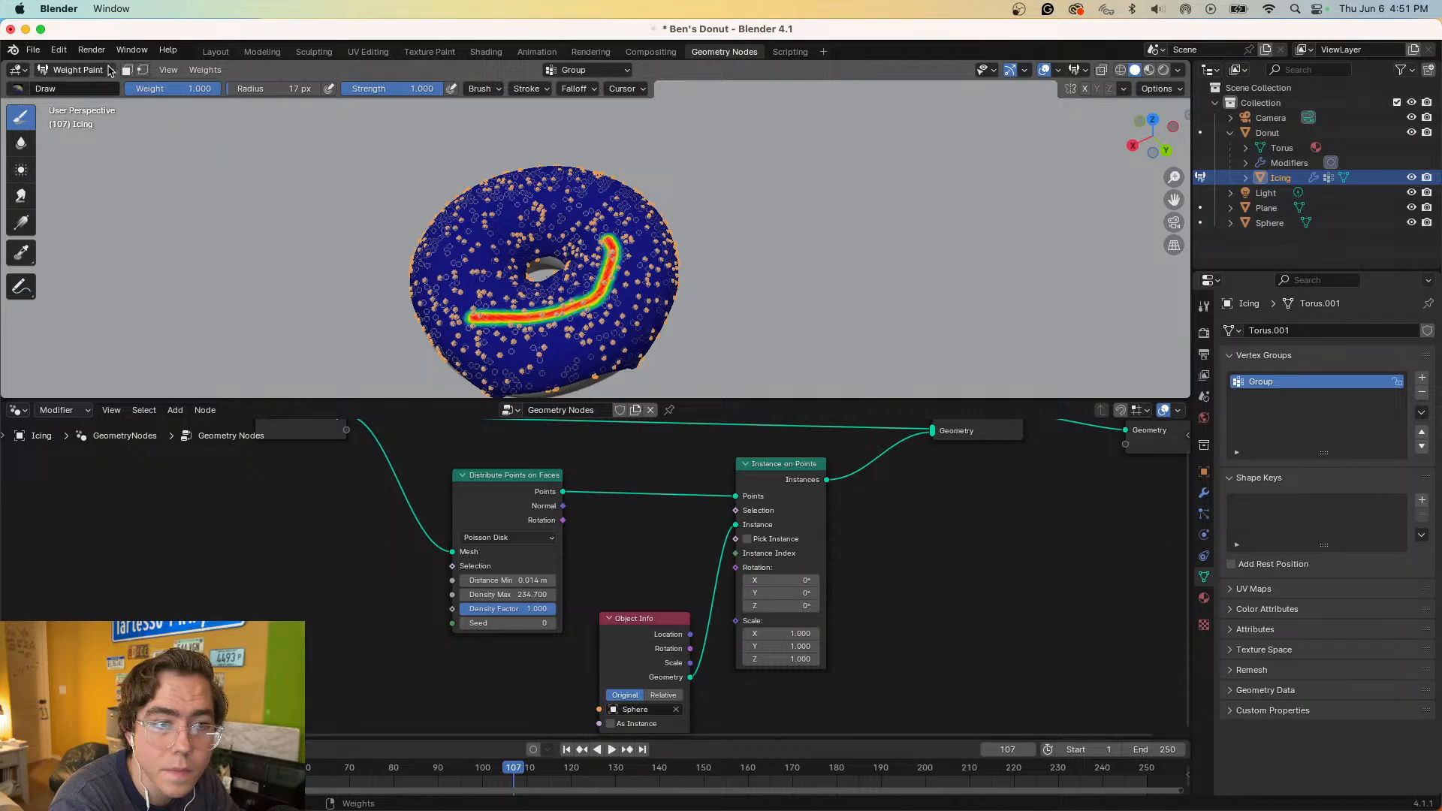
left_click(78, 69)
left_click(67, 87)
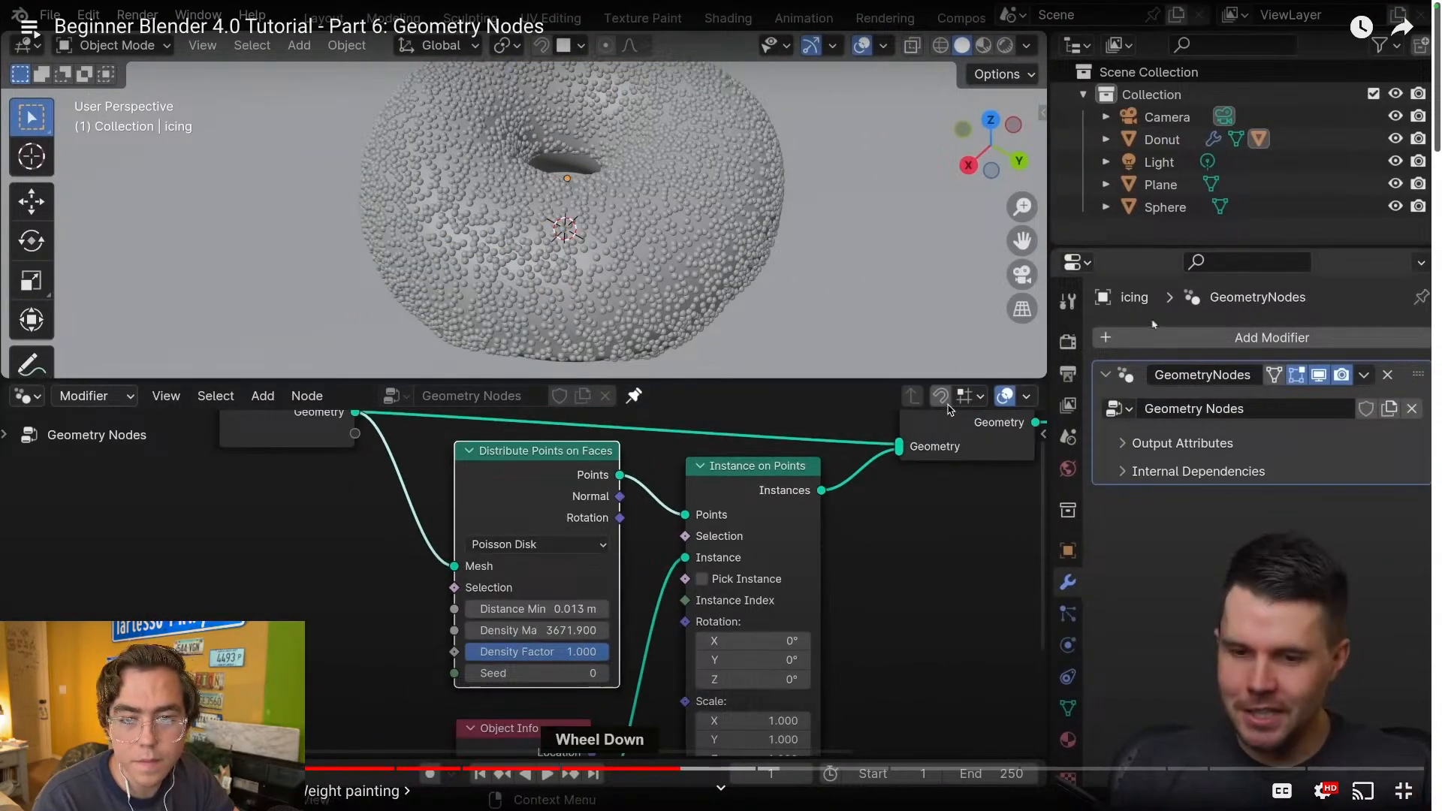
- Follow the tutorial's vertex group section and rename the icing's vertex group to sprinkle_density in Blender
left_click_drag(947, 413, 947, 381)
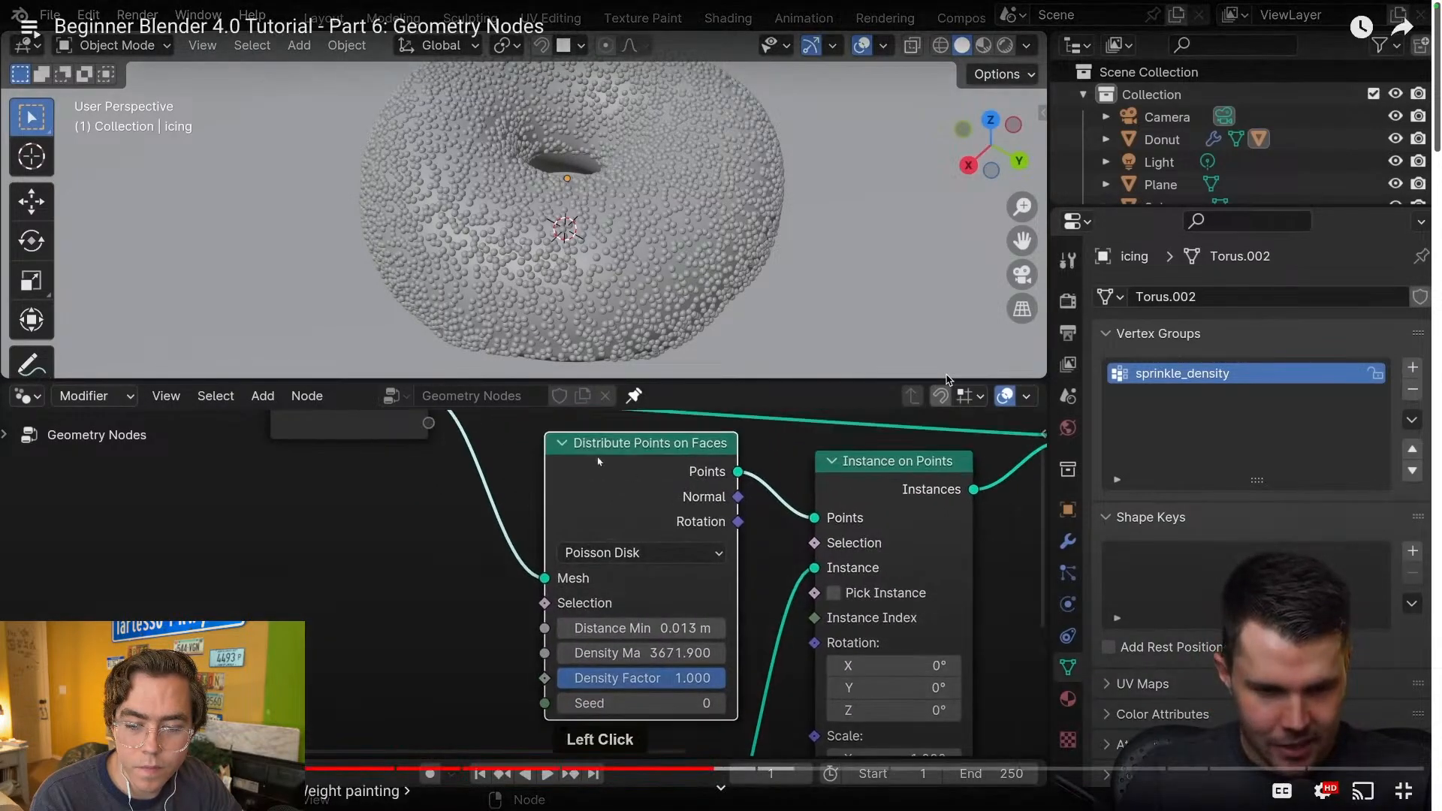
left_click(947, 381)
key("ctrl+Left")
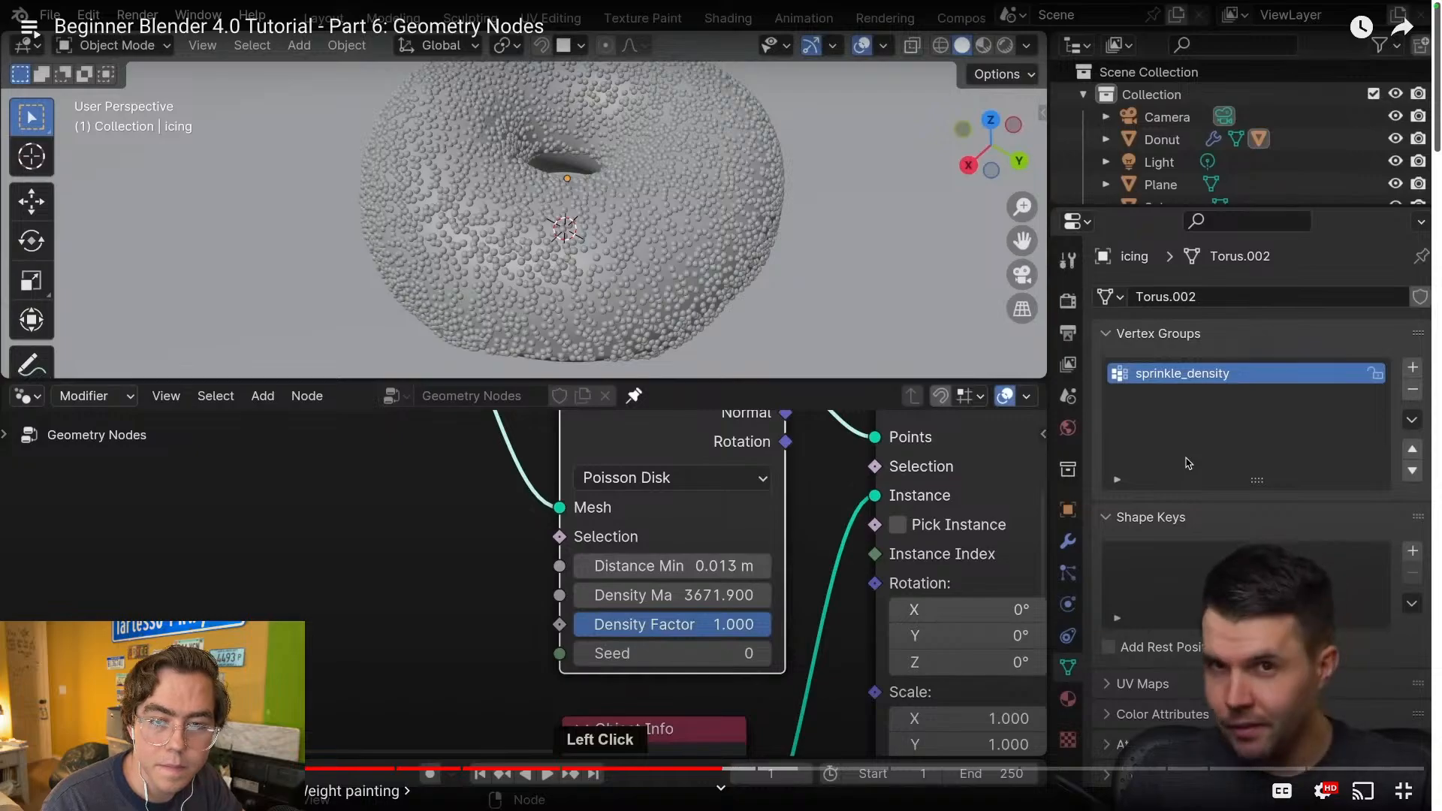
key("space")
key("ctrl+Left")
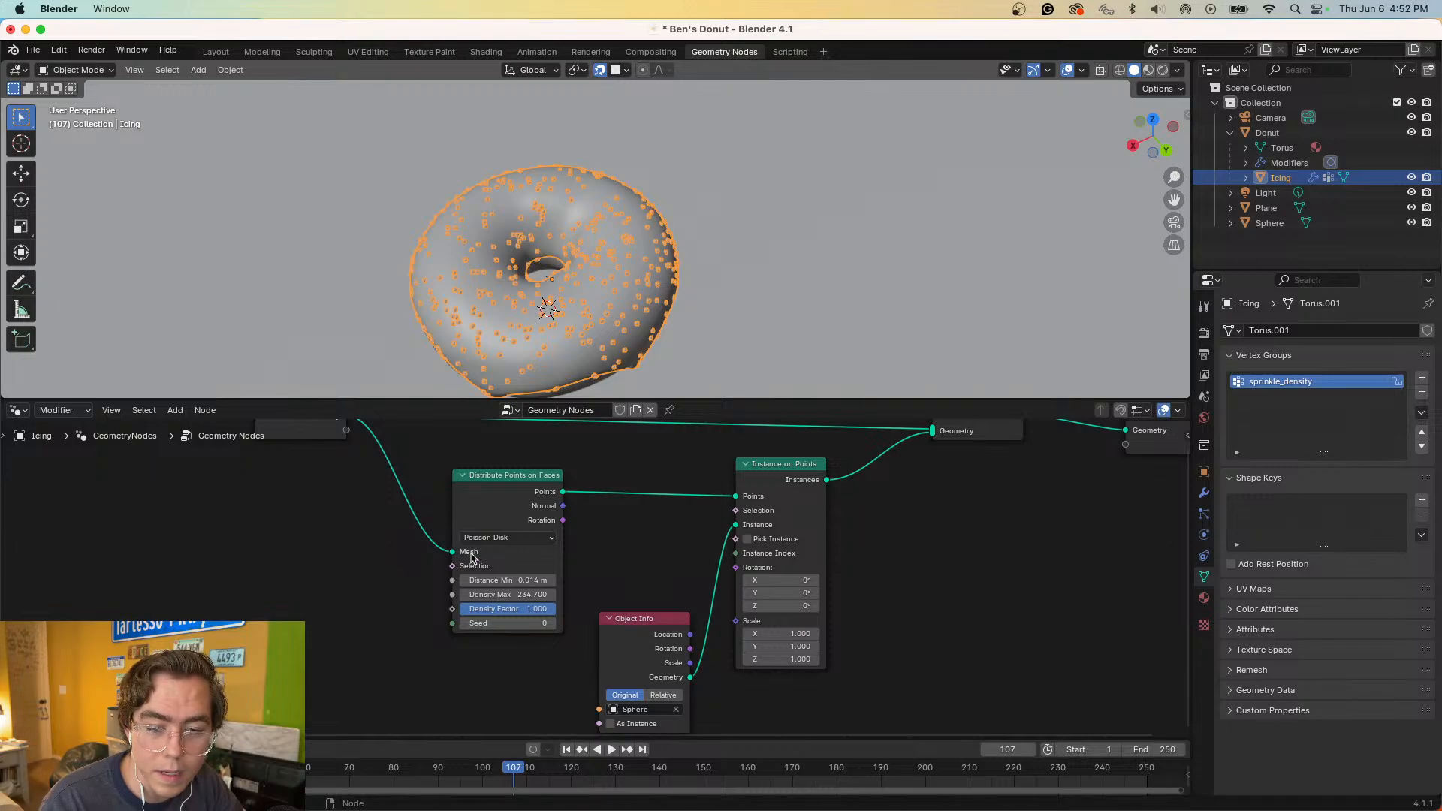
- Check in the tutorial how a Named Attribute node is added for the density factor, and return to Blender
key("ctrl+Right")
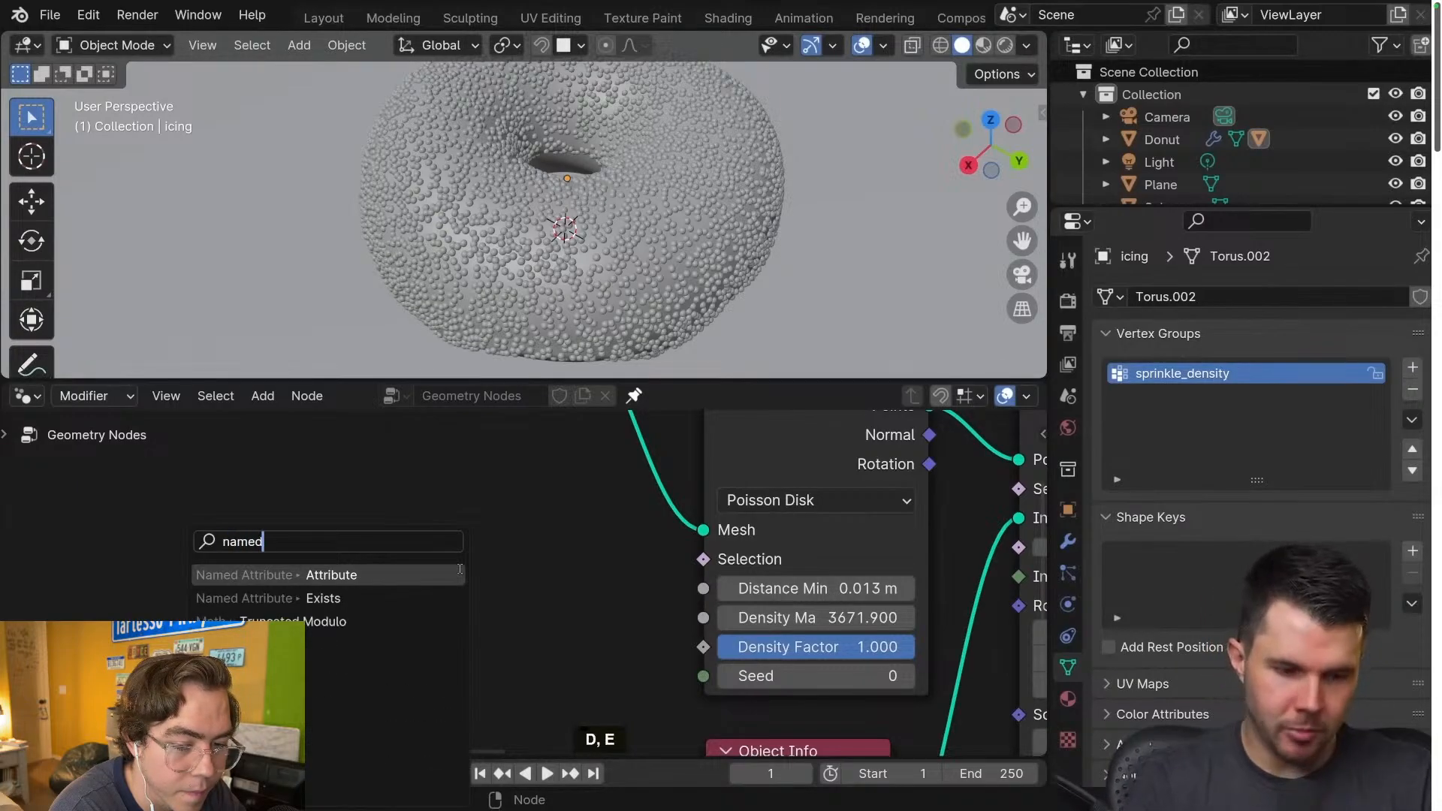
left_click(952, 639)
key("ctrl+Left")
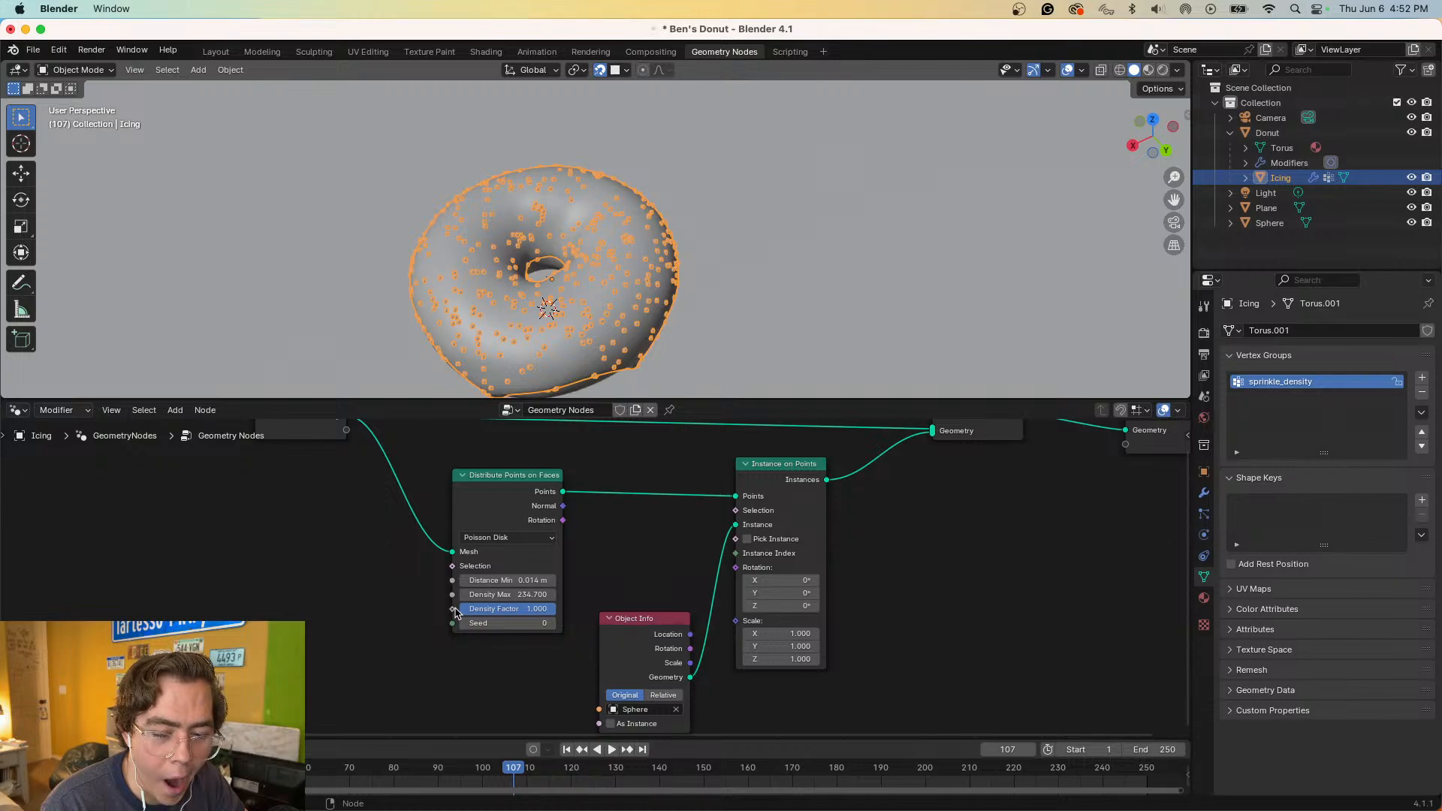
key("ctrl+Right")
key("ctrl+Left")
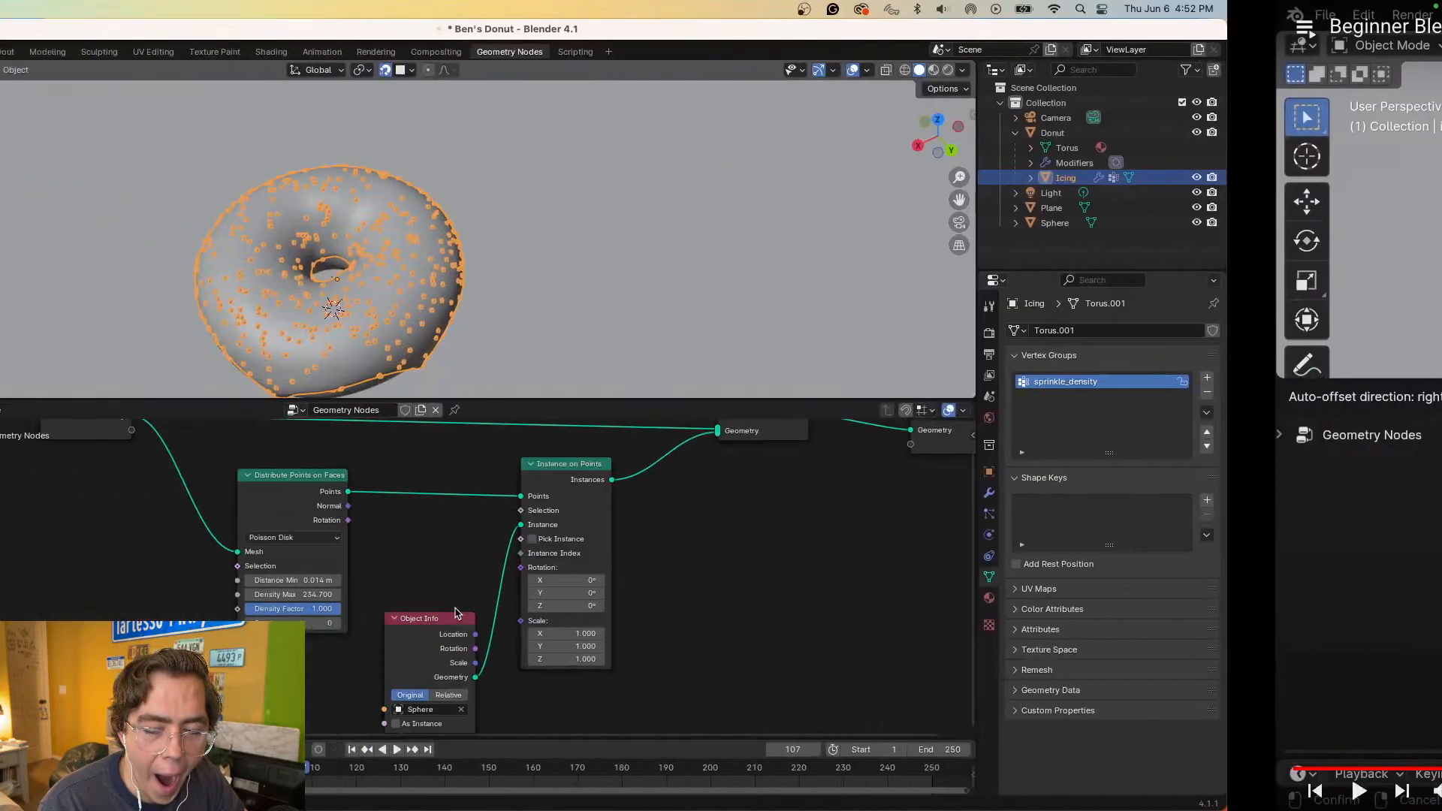
- Add a Named Attribute node with its Attribute output linked to the Density Factor of Distribute Points on Faces
left_click_drag(452, 608, 303, 610)
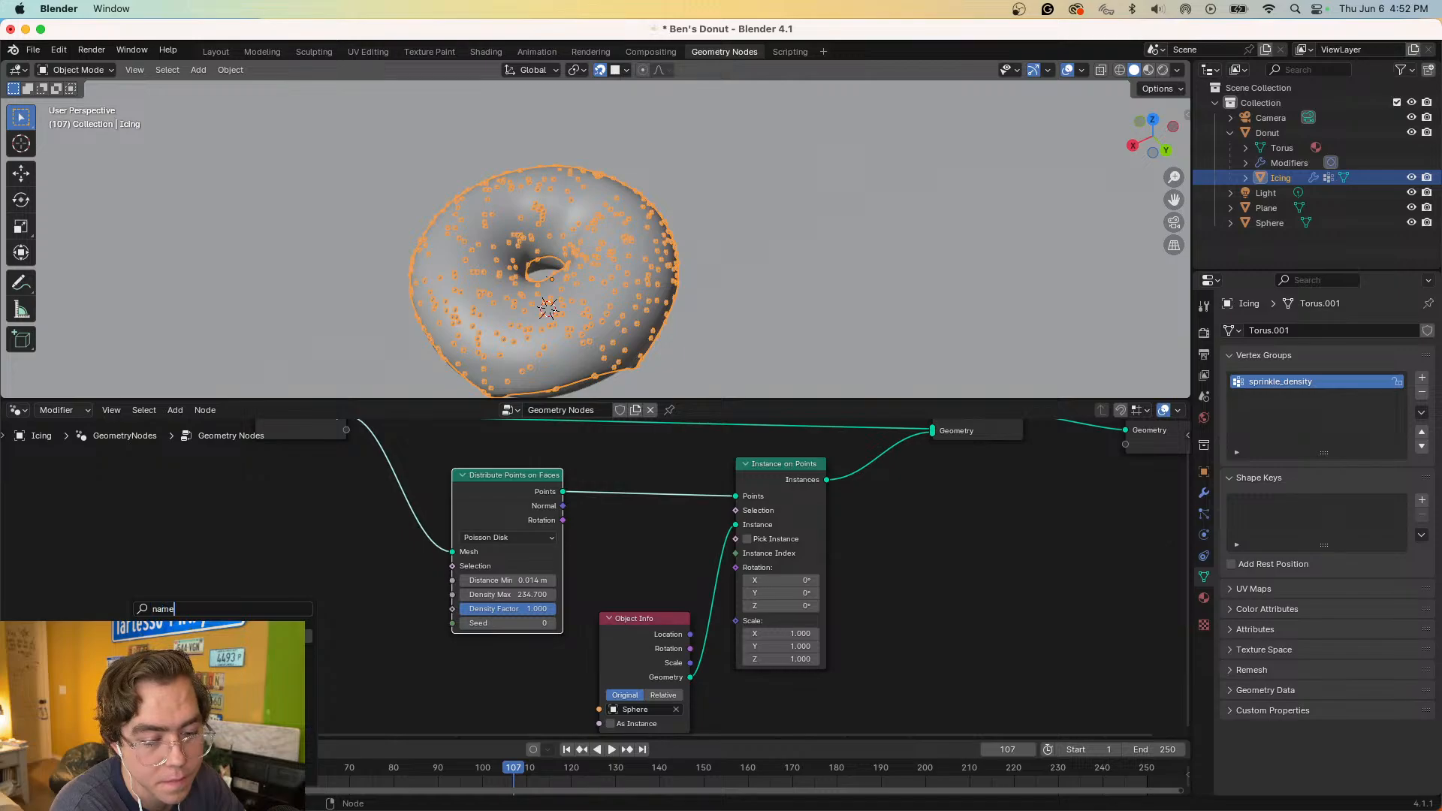
type("named")
key("Return")
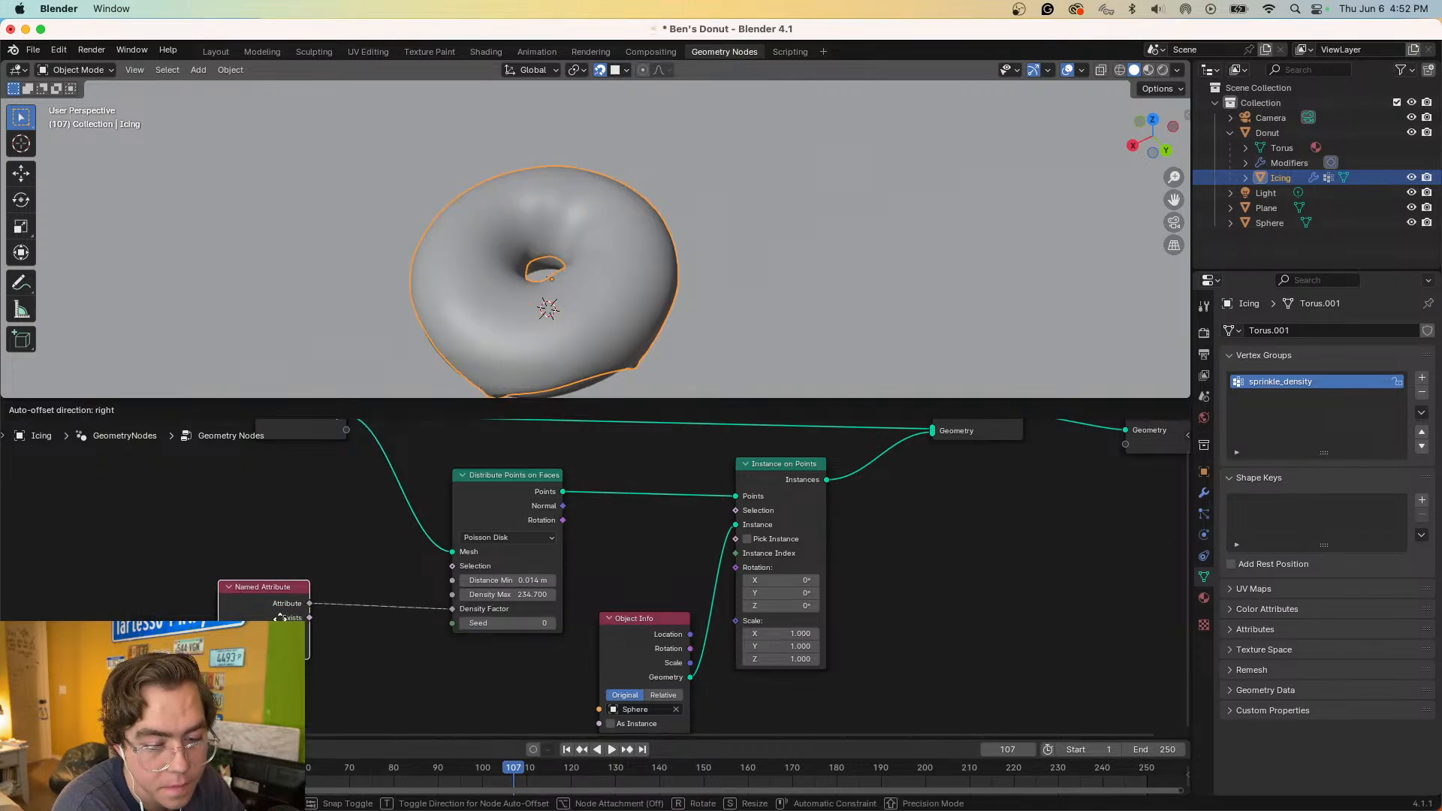
- Follow the tutorial's attribute naming and set the Named Attribute node's name to sprinkle_density in Blender
key("ctrl+Right")
key("space")
key("ctrl+Left")
key("ctrl+Right")
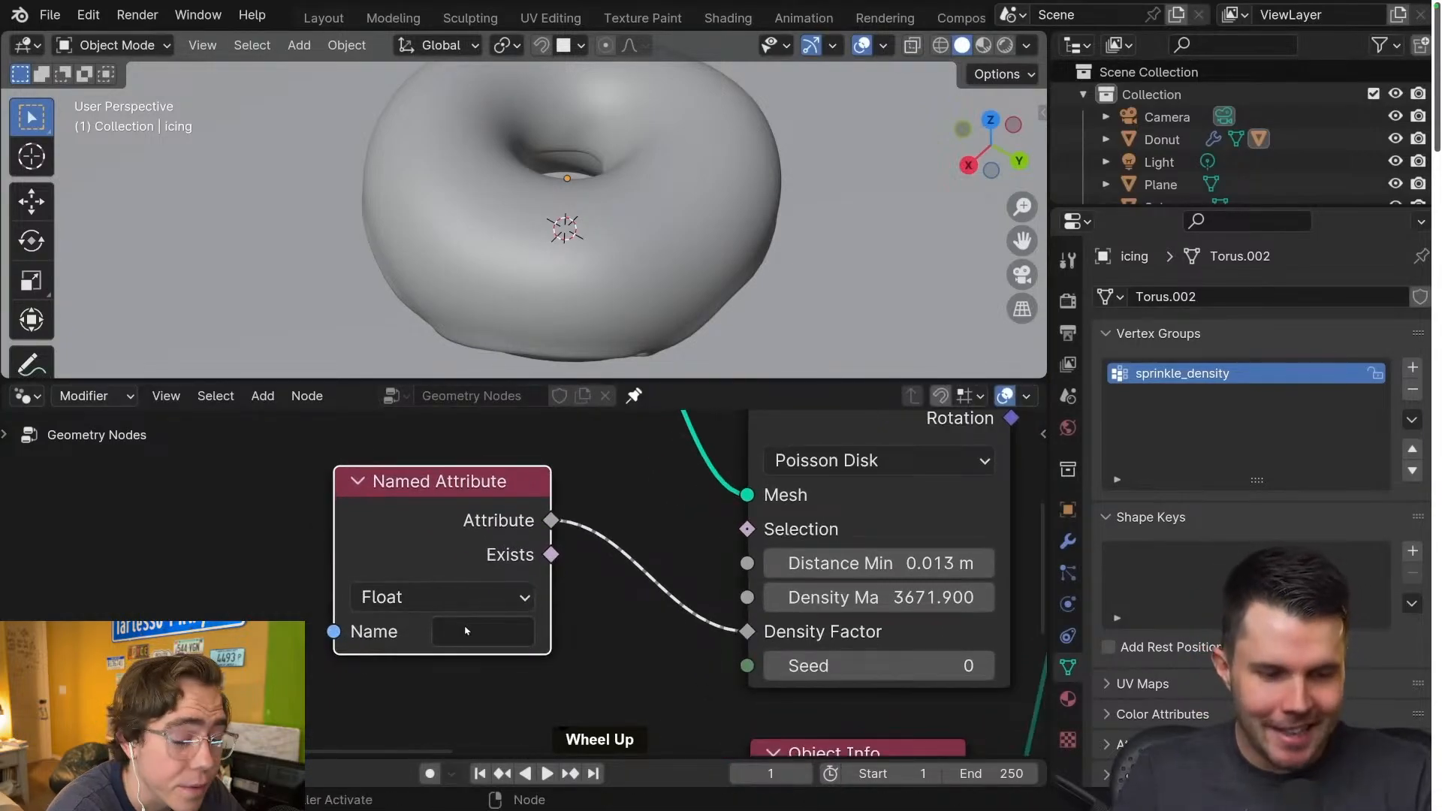
key("ctrl+Left")
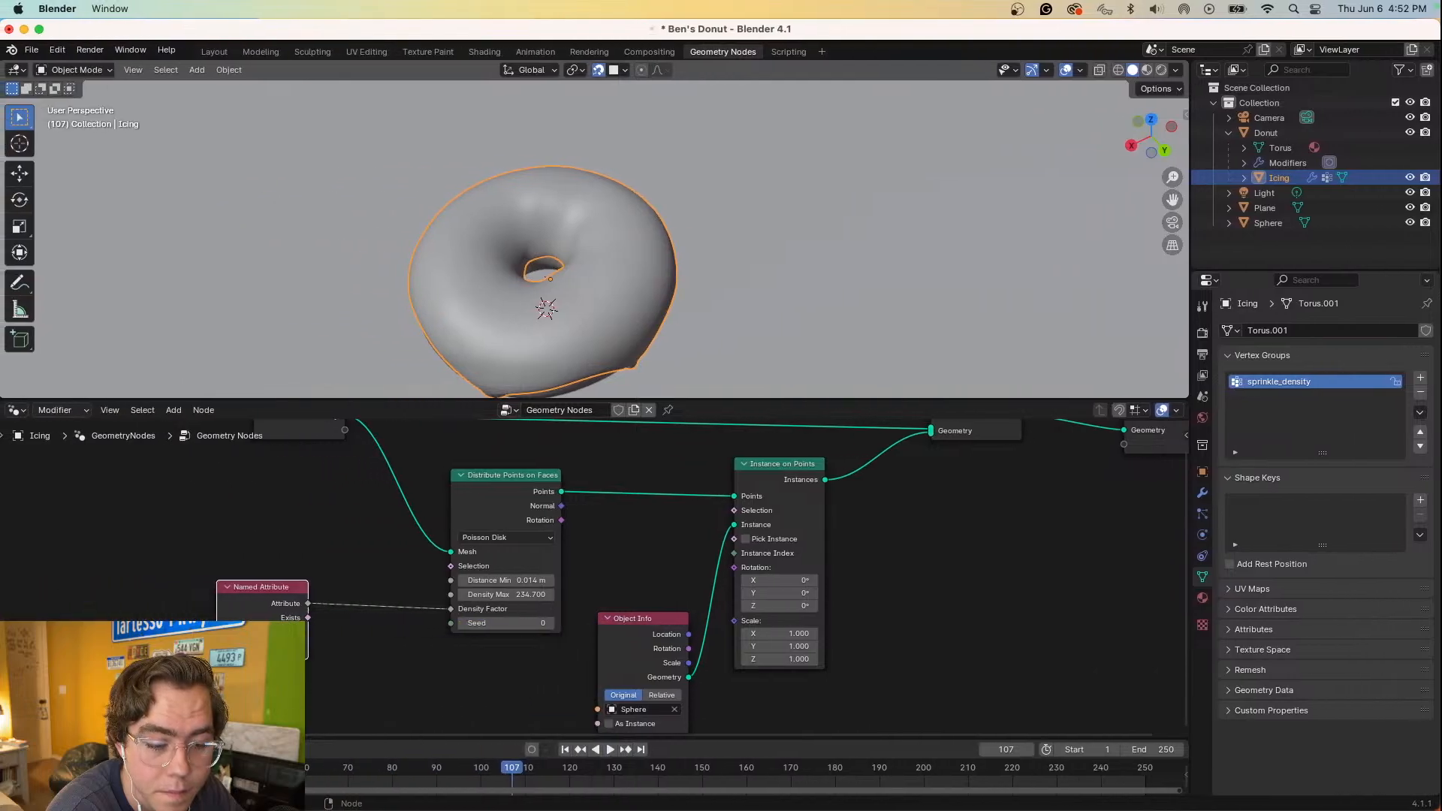
left_click(265, 646)
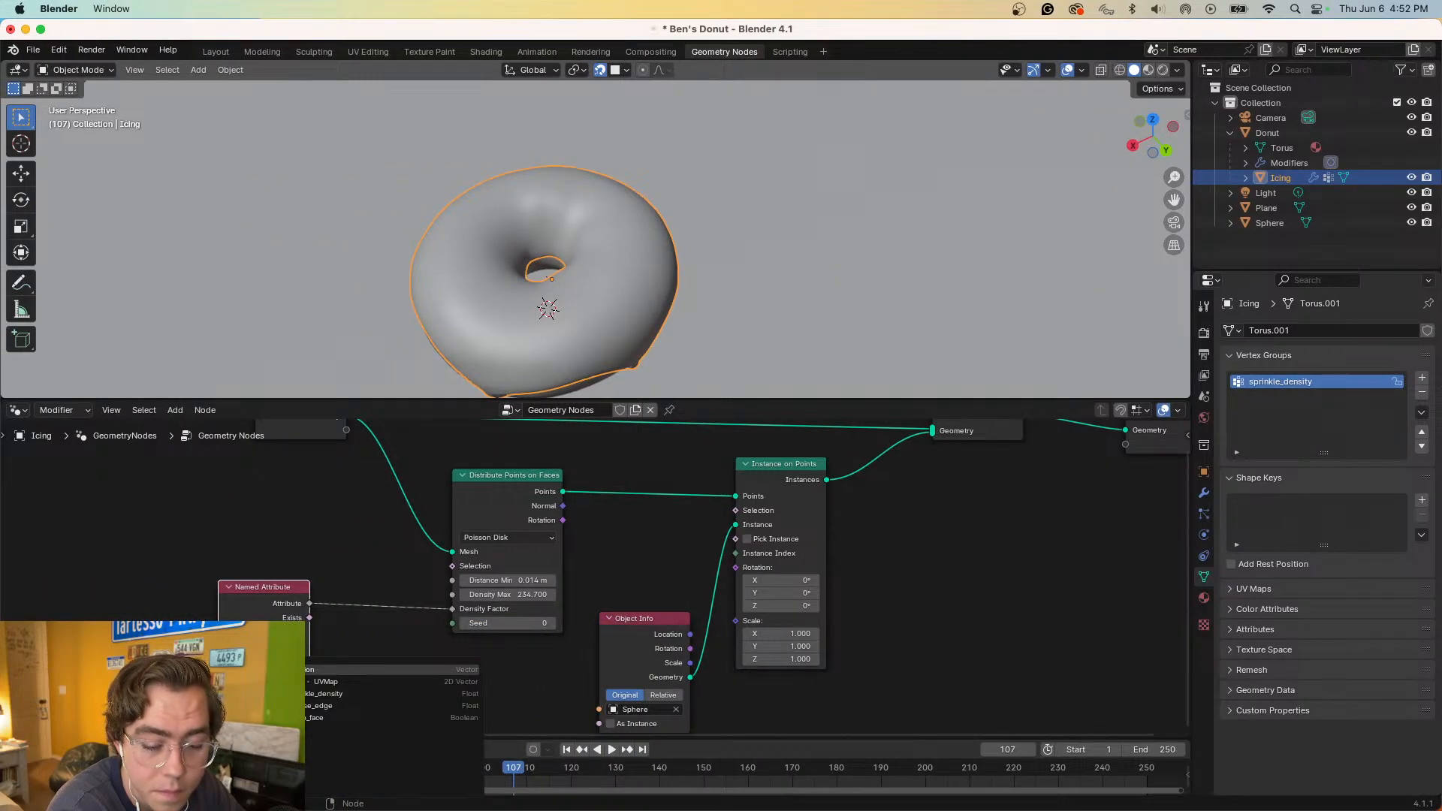
left_click(313, 694)
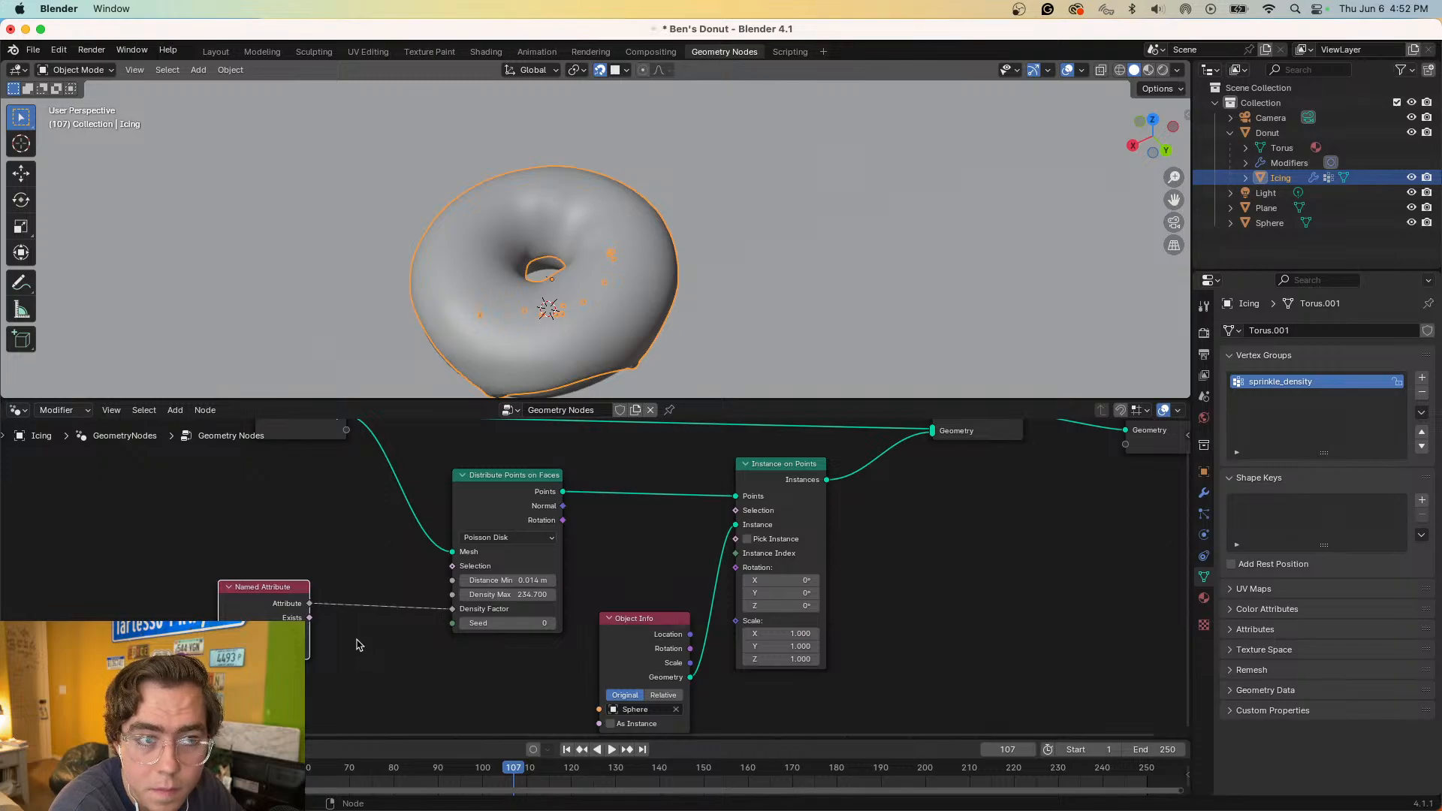
- Put the Icing object back into Weight Paint mode
left_click(73, 71)
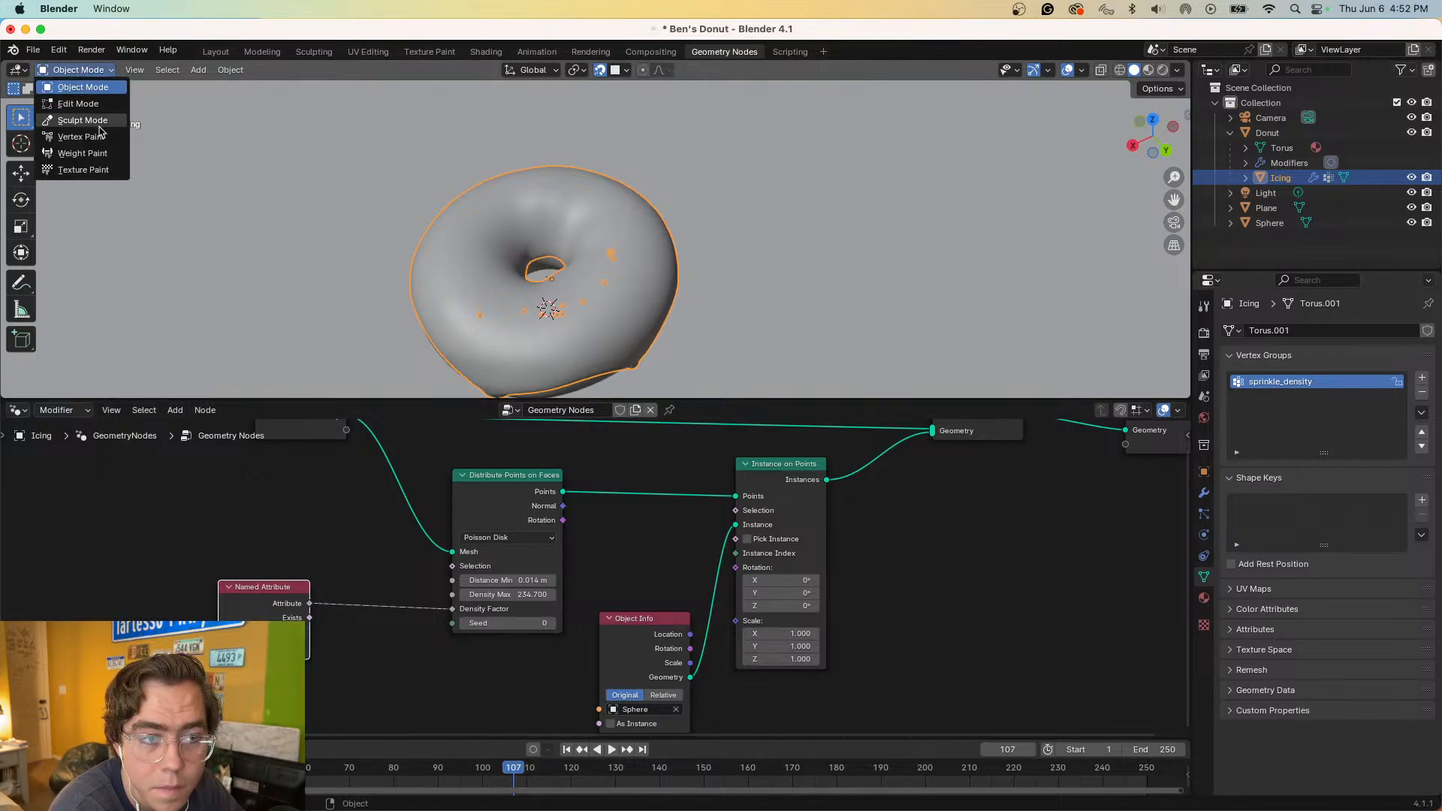
left_click(82, 153)
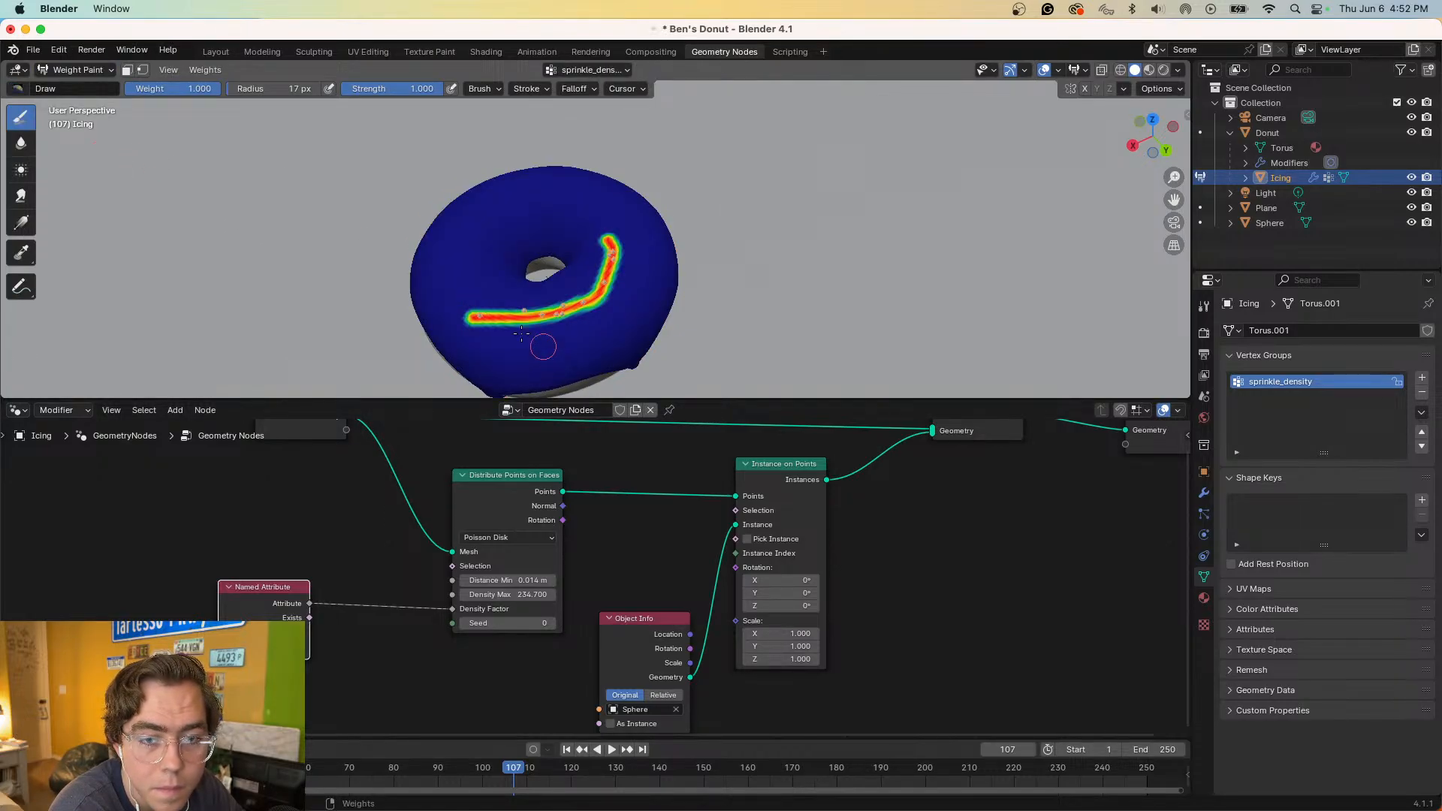
- Try extra weight strokes on the icing's front while following the tutorial's sprinkle painting, and undo them
mouse_move(504, 309)
left_mouse_down()
mouse_move(625, 279)
mouse_move(535, 200)
mouse_move(471, 234)
mouse_move(499, 338)
mouse_move(454, 196)
mouse_move(590, 182)
mouse_move(641, 296)
mouse_move(550, 361)
left_mouse_up()
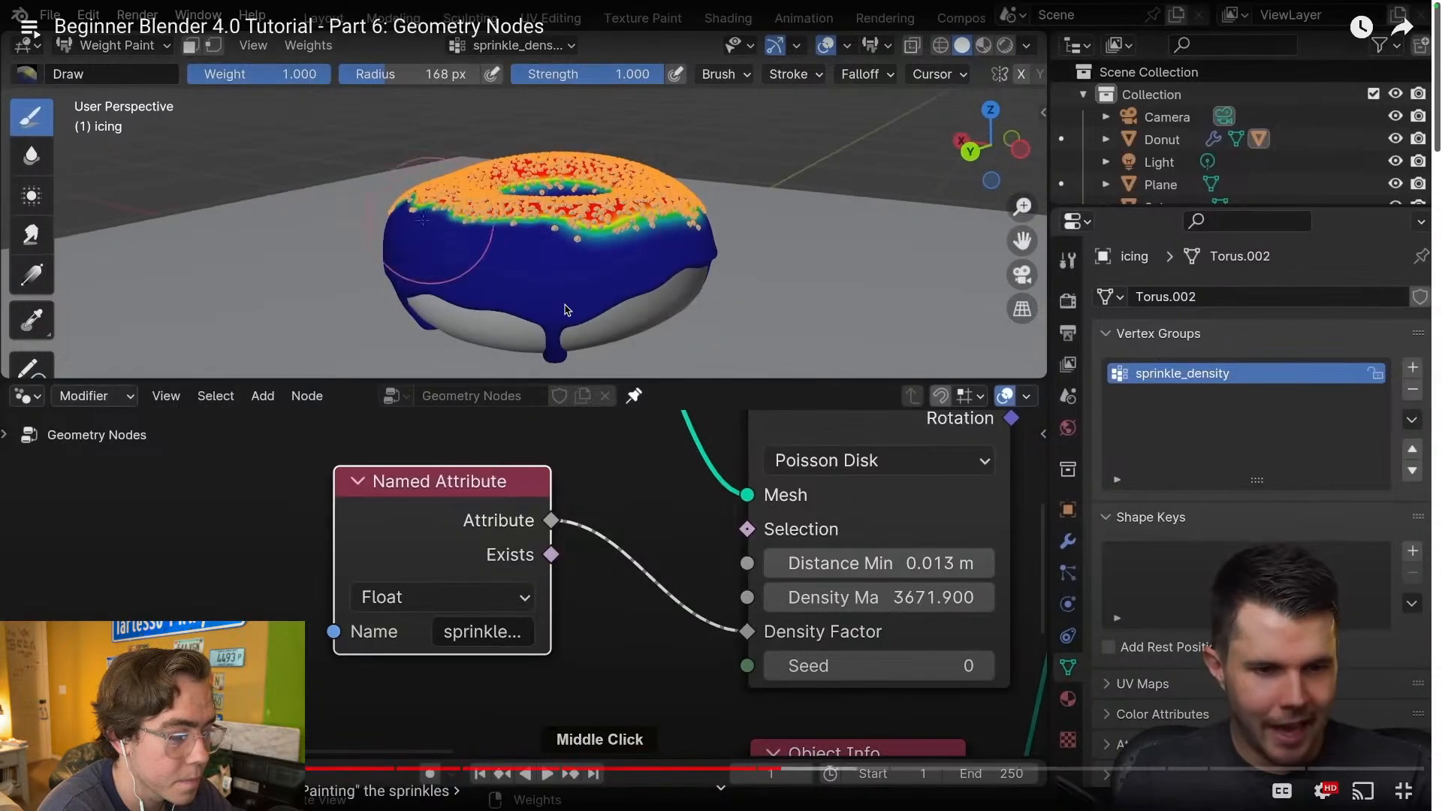
left_click(635, 335)
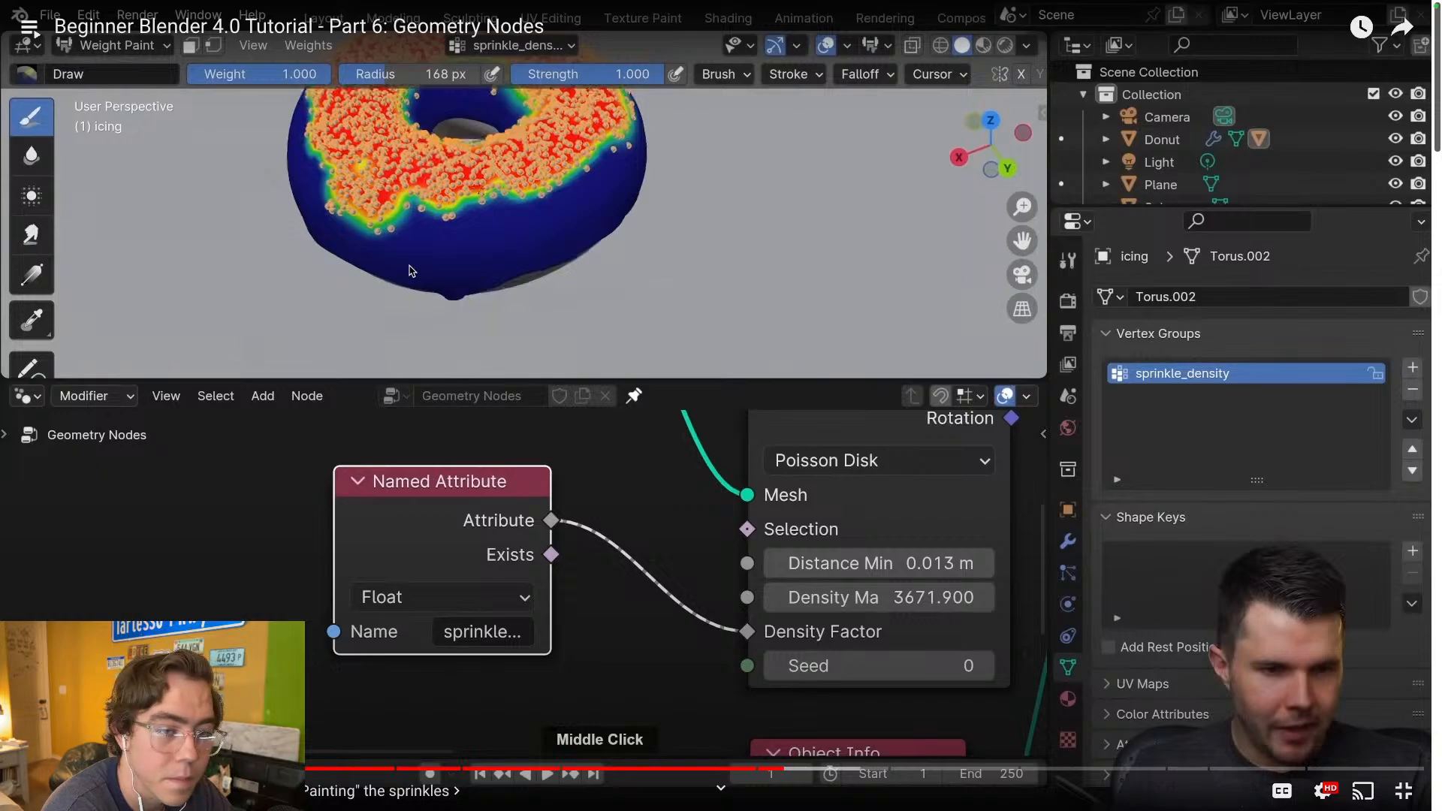
left_click(454, 310)
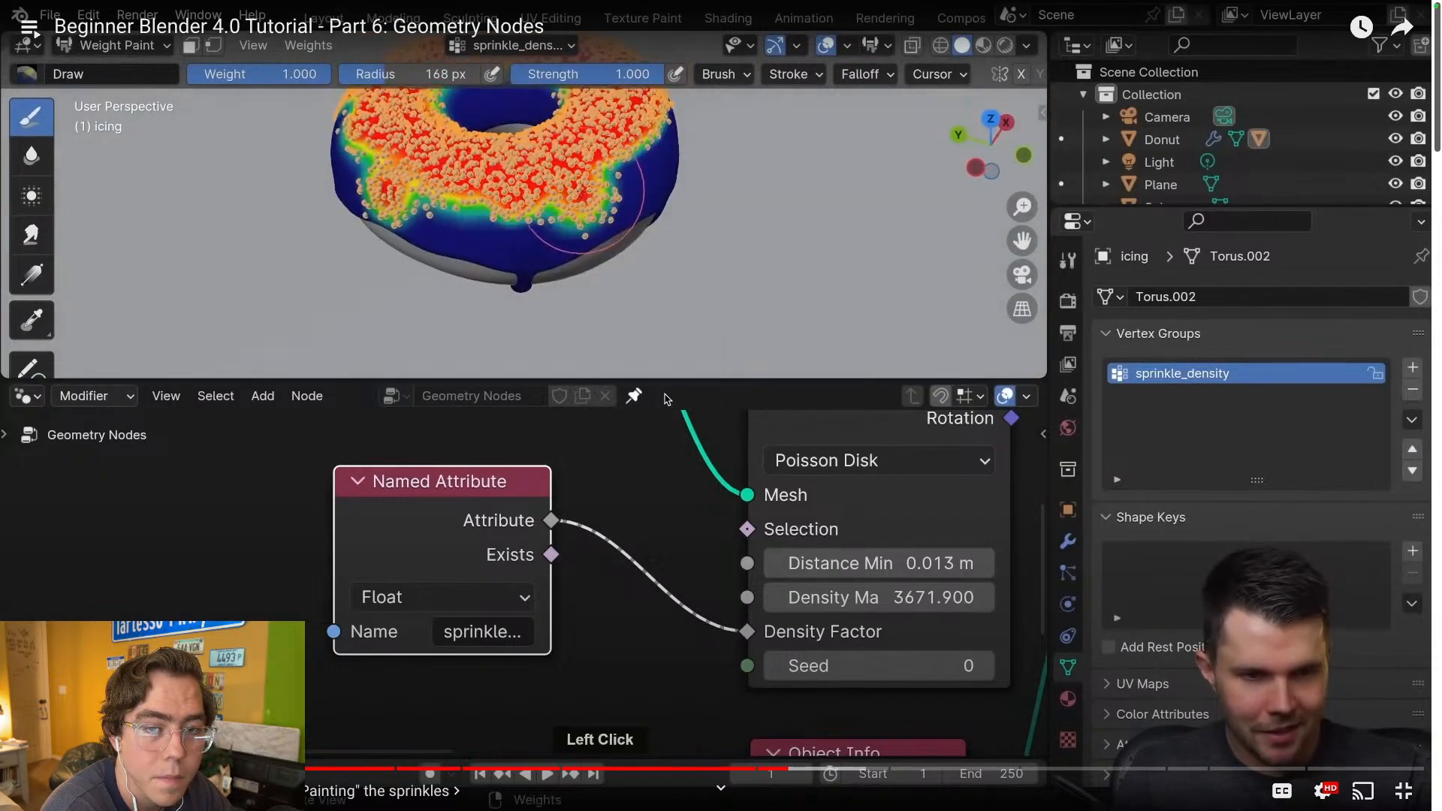
key("ctrl+Left")
key("super+z")
key("super+z")
key("super+z")
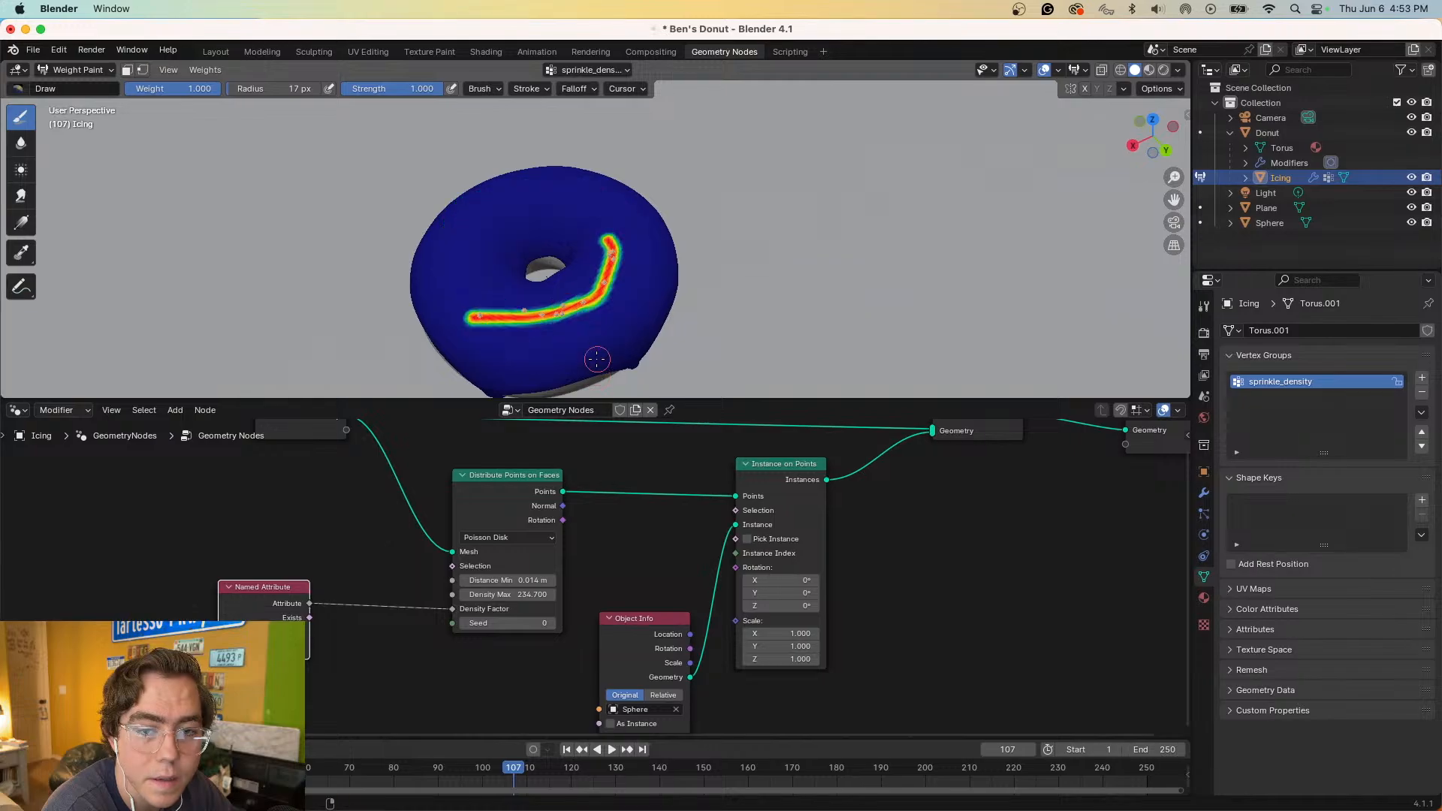
- Erase the painted line from the icing by brushing over it with weight 0 and a radius of 149 px
key("super+shift+z")
key("super+shift+z")
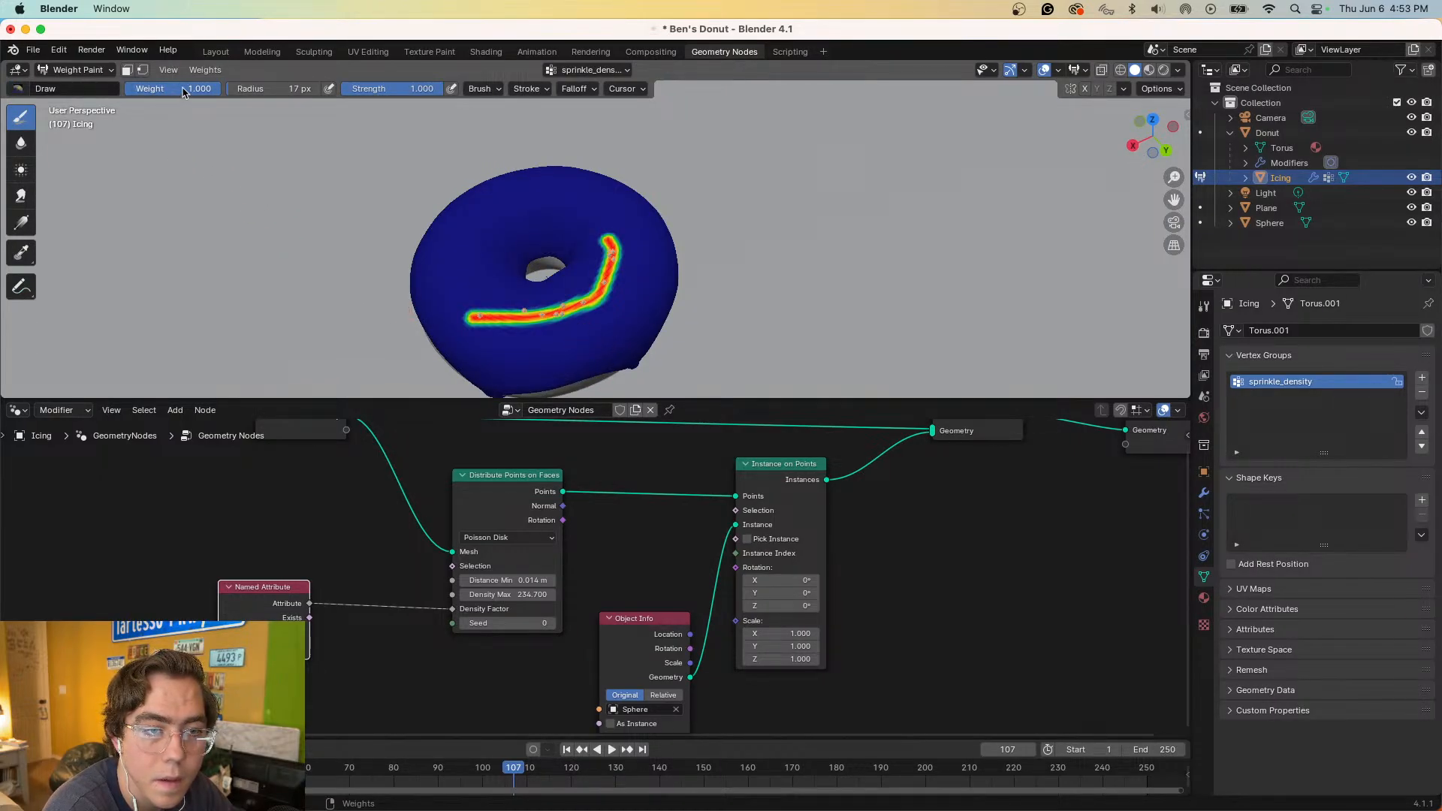
key("f")
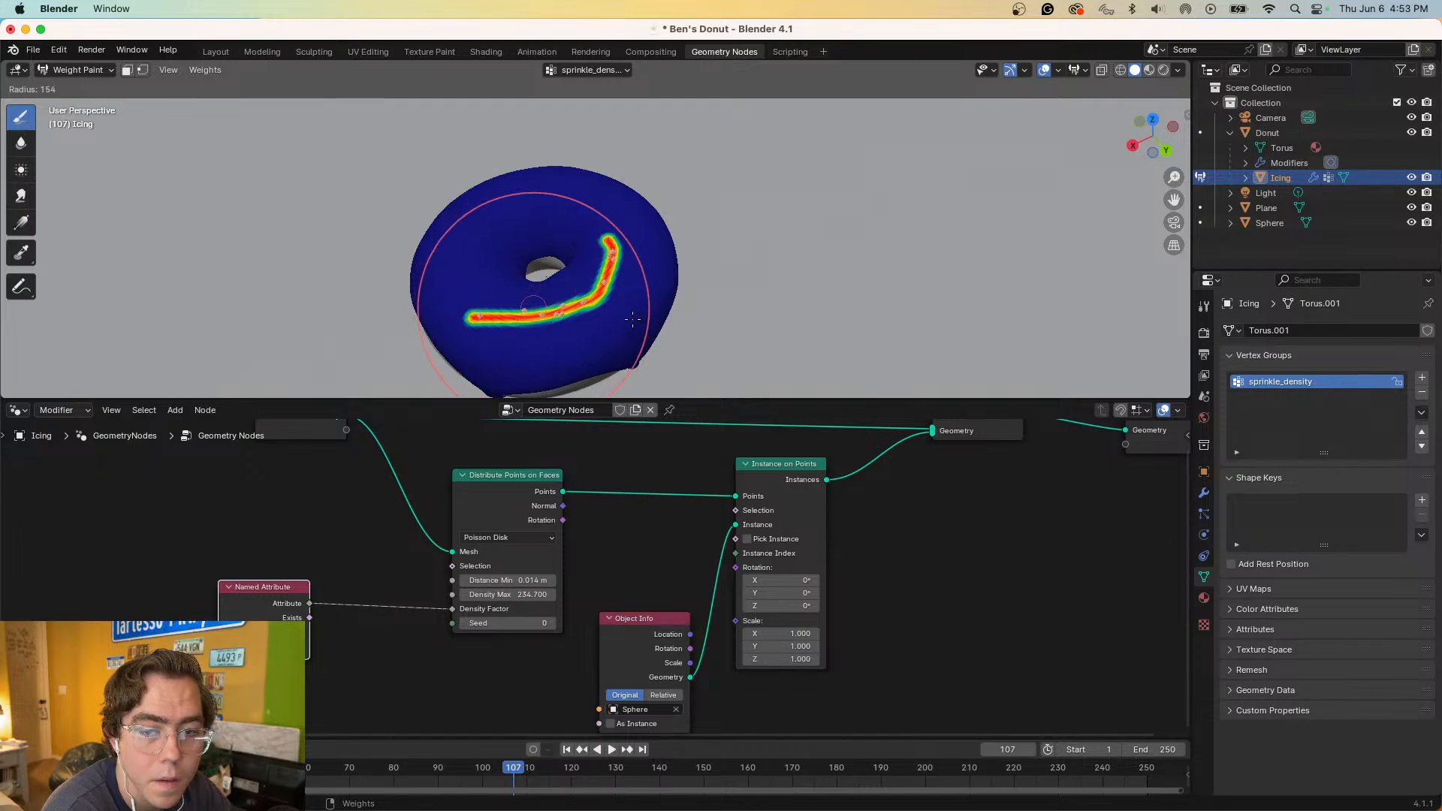
left_click(635, 319)
mouse_move(526, 312)
left_mouse_down()
mouse_move(560, 300)
mouse_move(604, 244)
mouse_move(616, 255)
mouse_move(528, 296)
mouse_move(563, 273)
mouse_move(552, 262)
mouse_move(566, 252)
left_mouse_up()
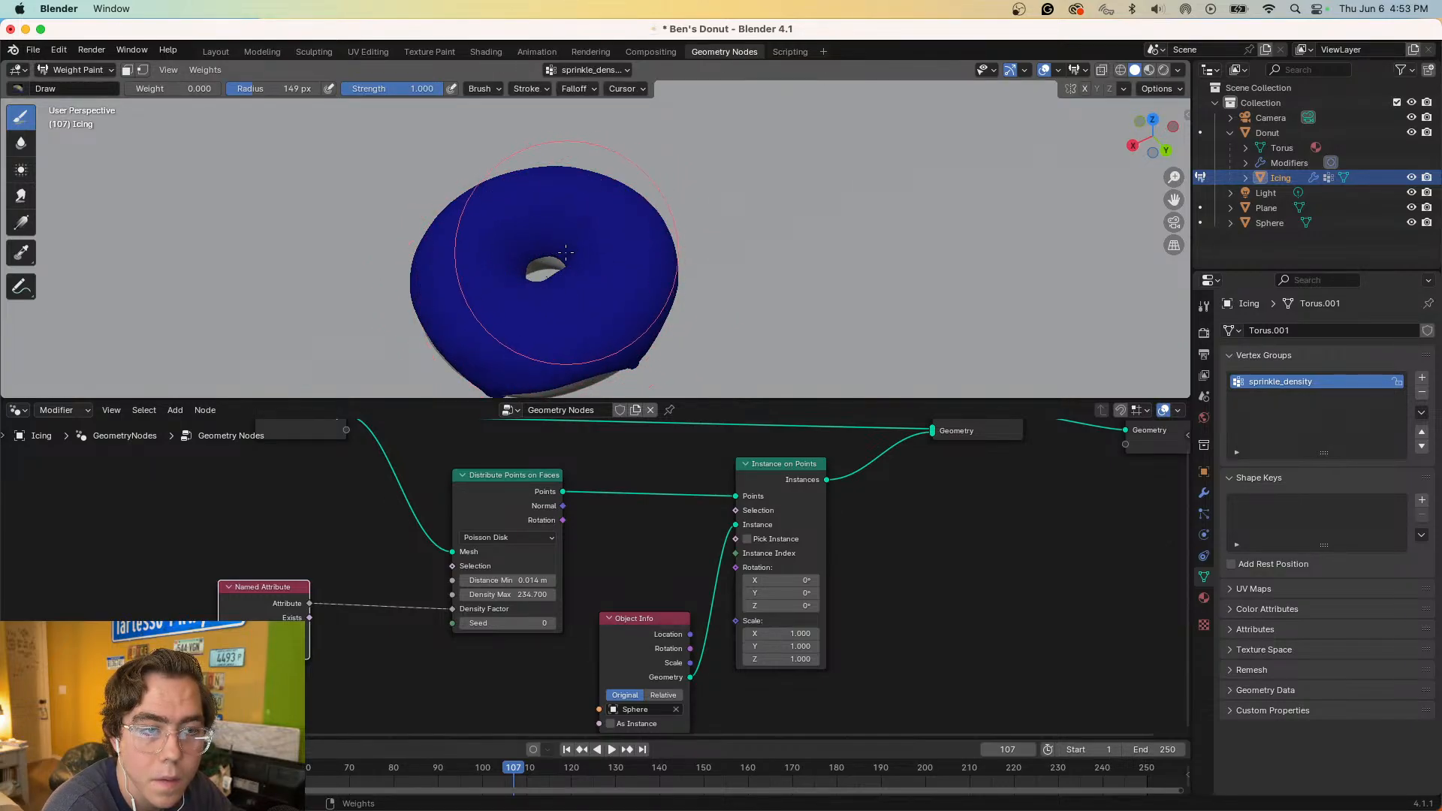
- Paint a ring of full weight around the icing's upper surface using weight 1.000 and an 80 px brush radius
key("f")
left_click(275, 234)
key("ctrl+f")
left_click(275, 234)
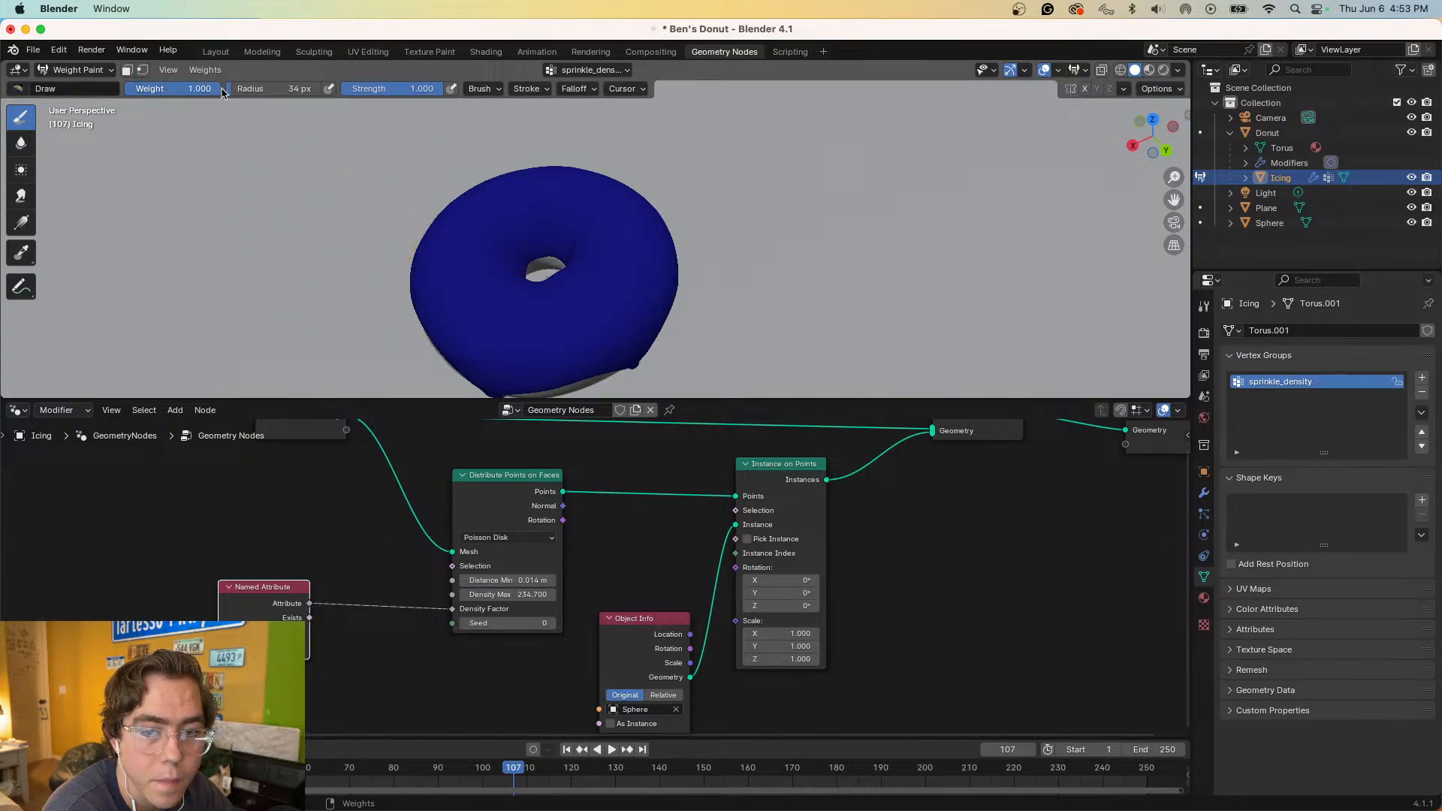
key("f")
left_click(510, 282)
mouse_move(462, 305)
left_mouse_down()
mouse_move(626, 274)
mouse_move(525, 184)
mouse_move(432, 315)
mouse_move(466, 349)
mouse_move(460, 223)
mouse_move(510, 188)
mouse_move(593, 191)
mouse_move(631, 255)
left_mouse_up()
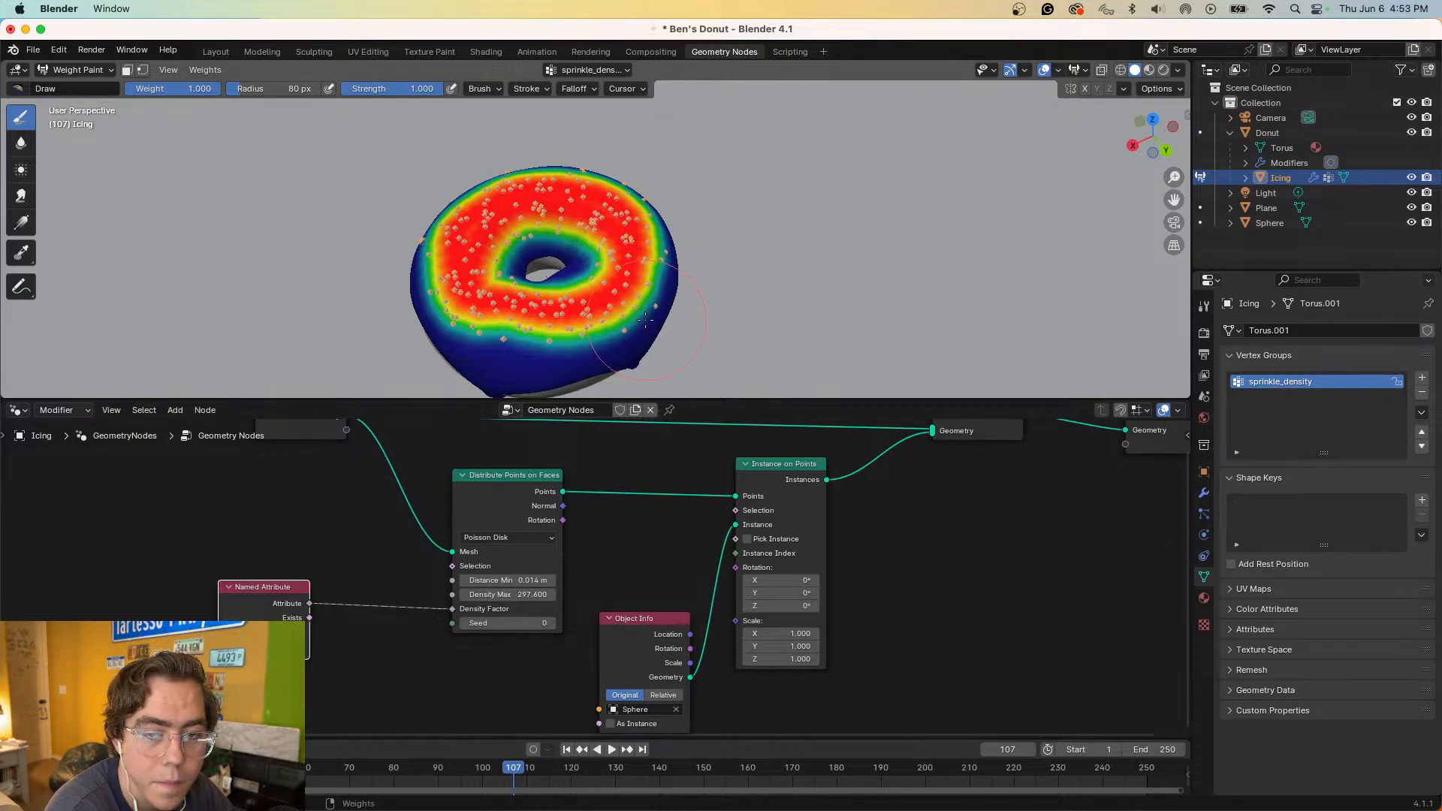
- Check the painted icing and play the tutorial video's sprinkle painting section for comparison
scroll(645, 319, "down", 5, "shift")
scroll(569, 296, "up", 4, "shift")
scroll(568, 296, "down", 4)
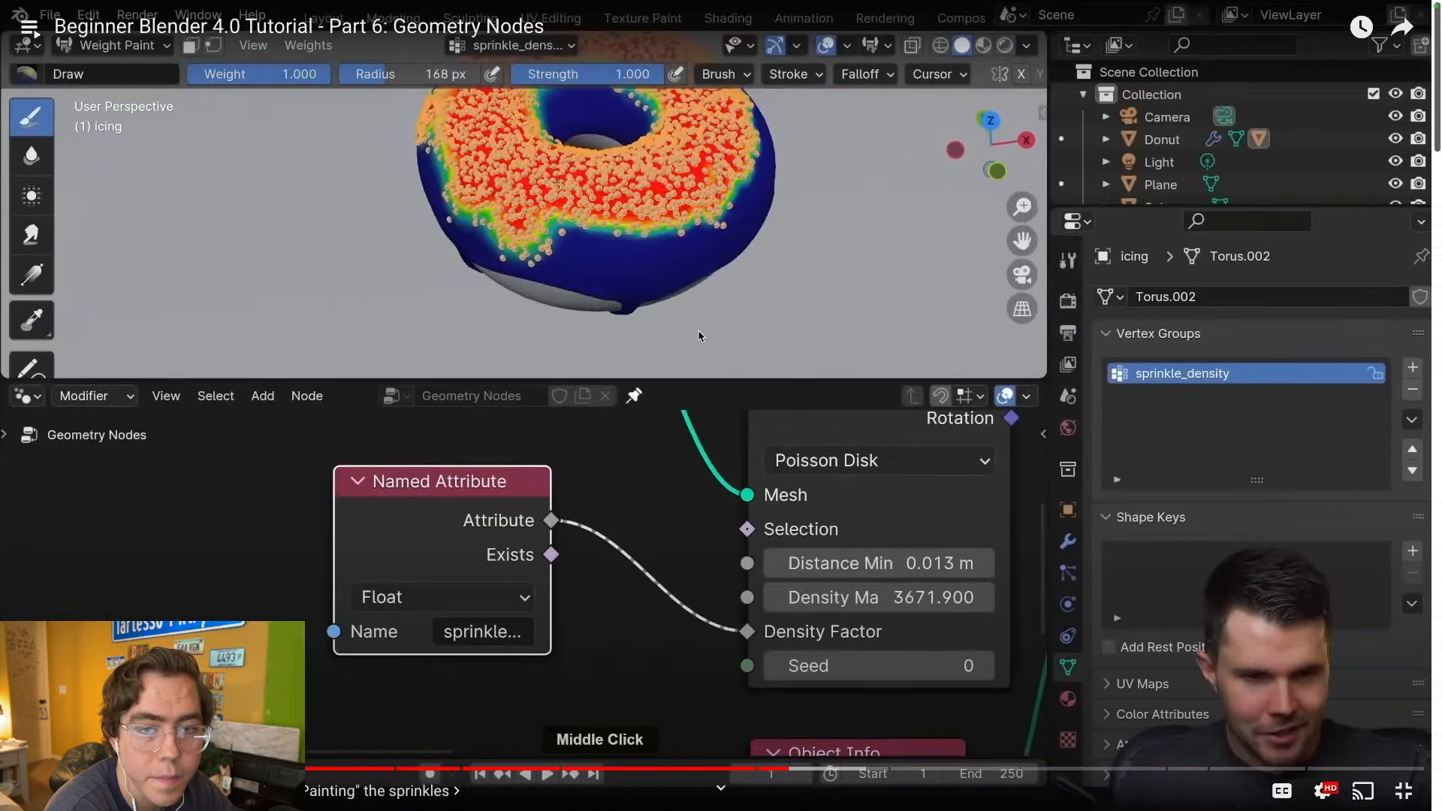
left_click(698, 333)
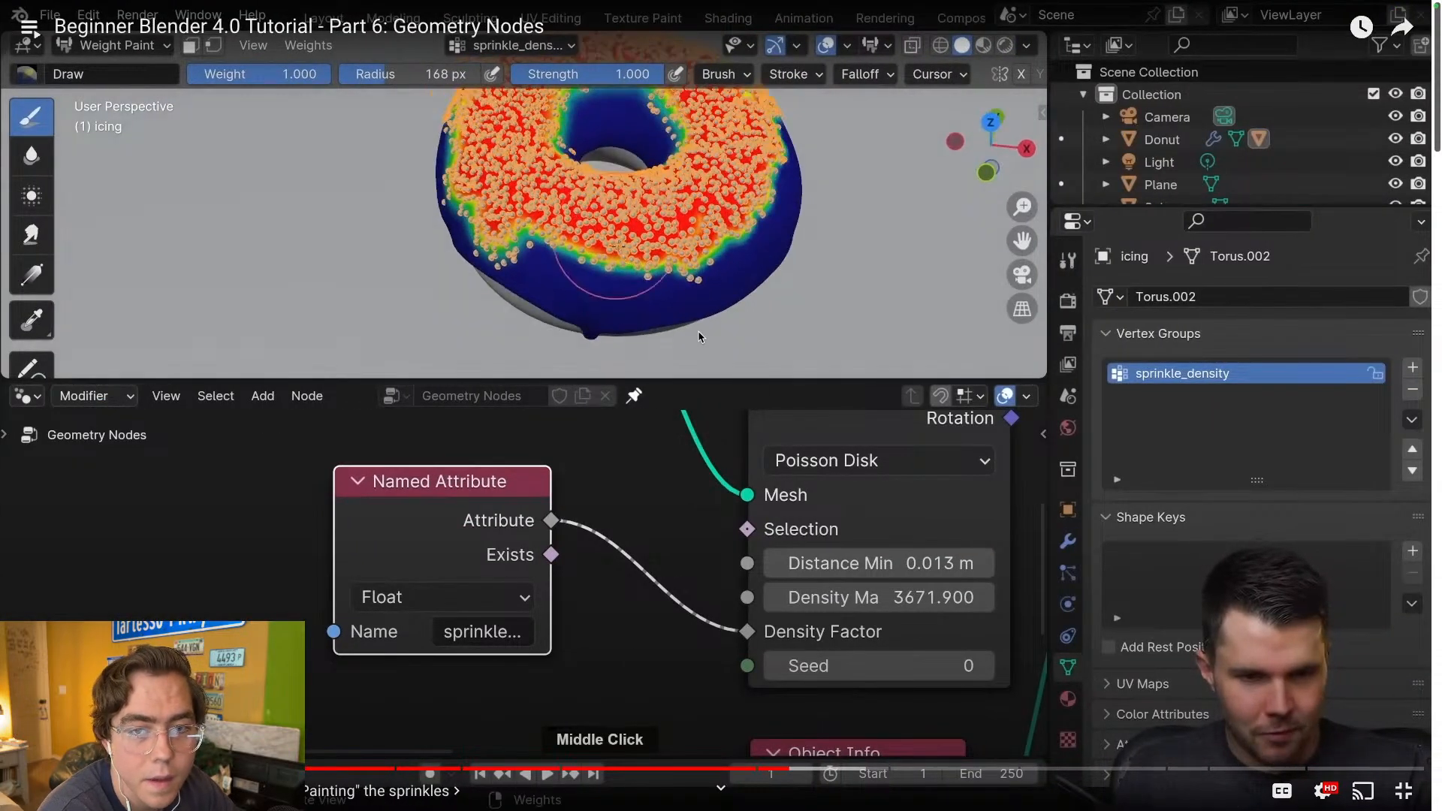
left_click(697, 331)
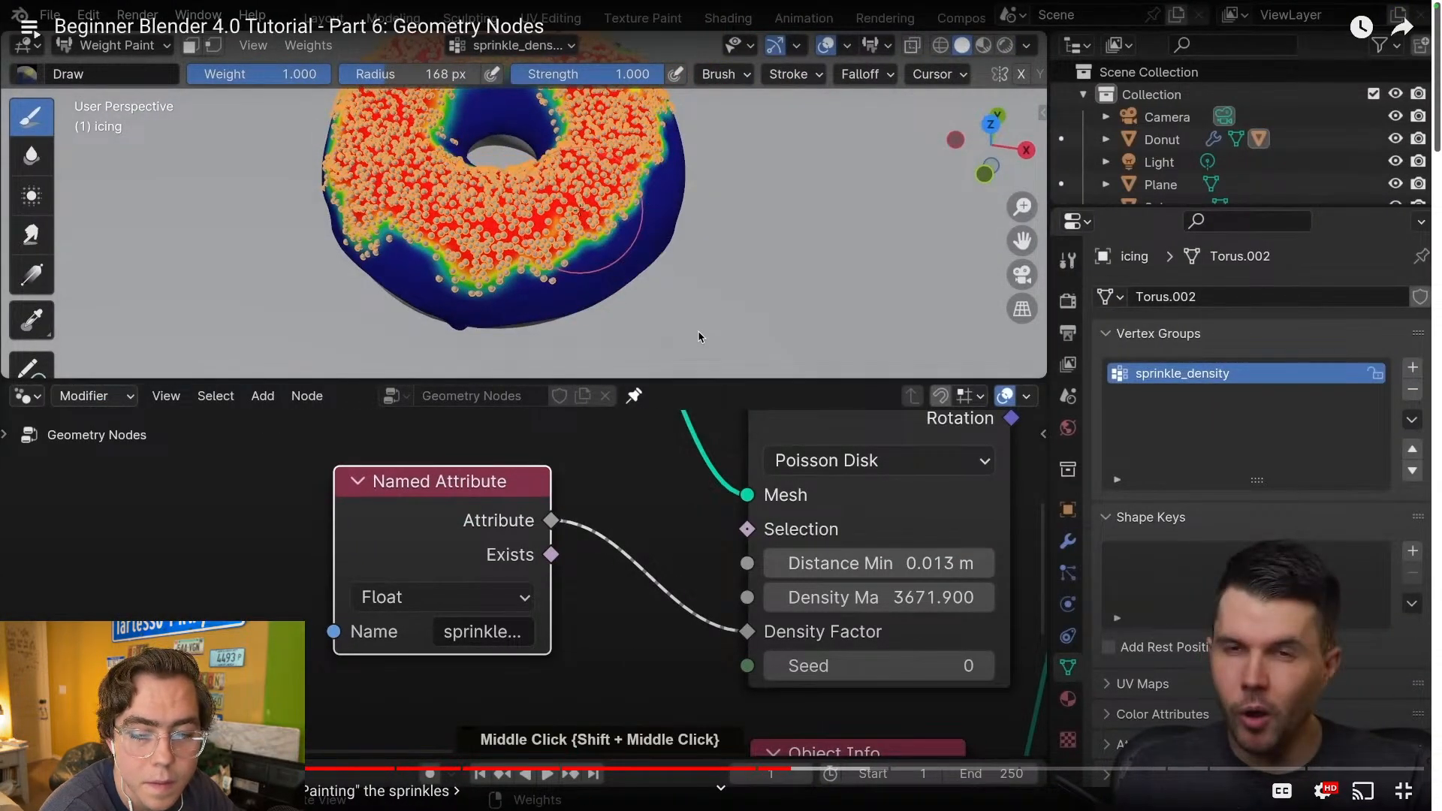
left_click(697, 330)
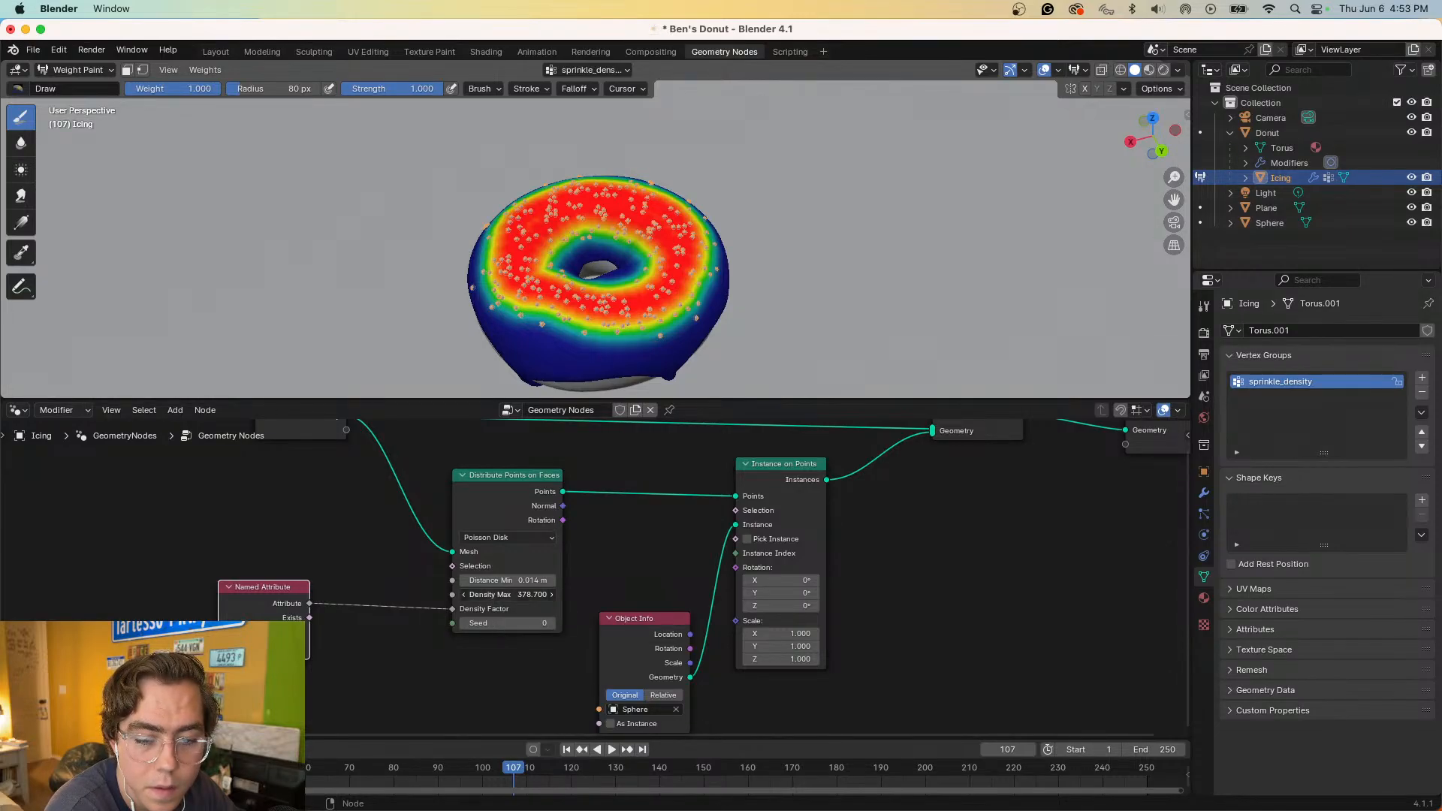
- Back in Blender, raise the Density Max of the Distribute Points on Faces node to 2470.3
left_click_drag(523, 597, 537, 597)
key("space")
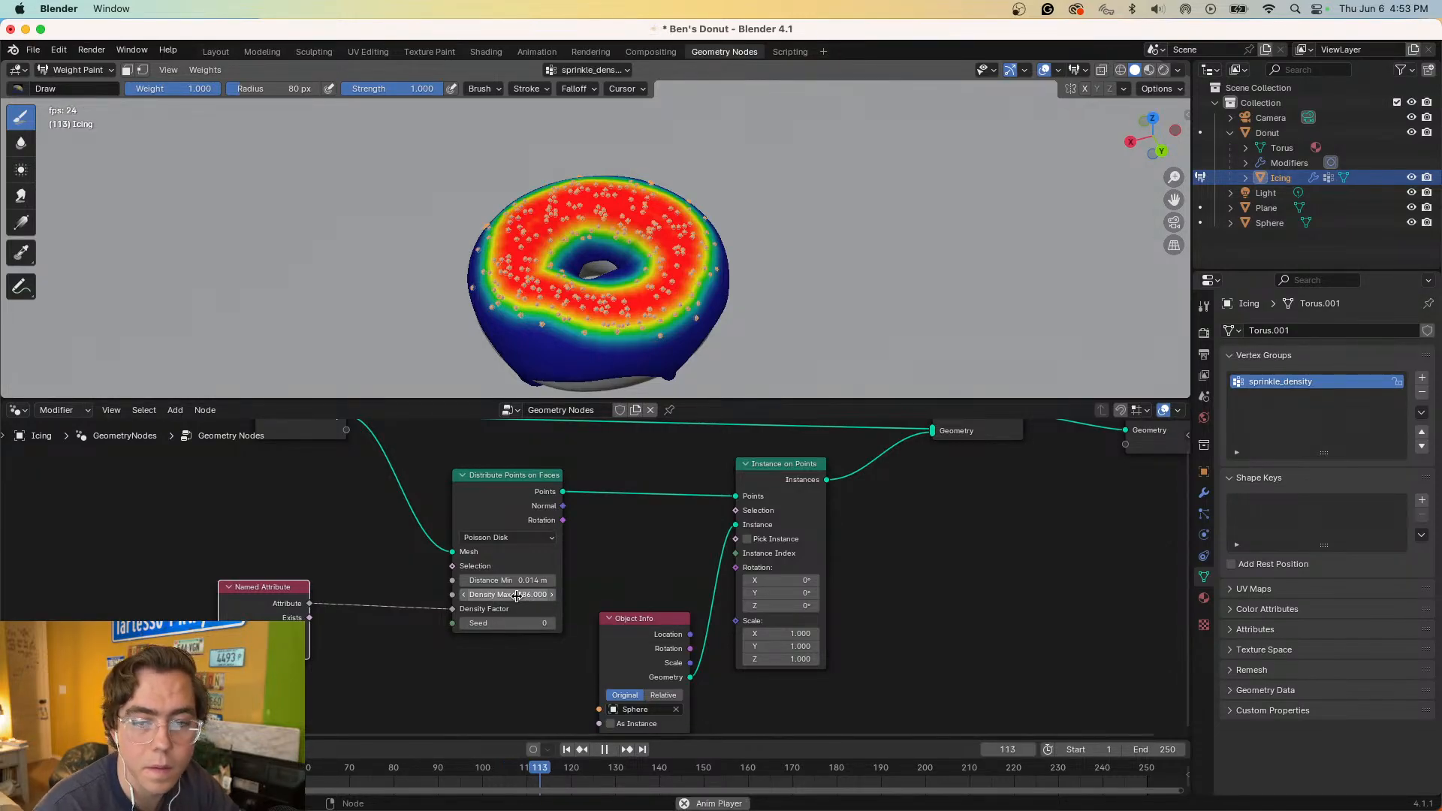
key("space")
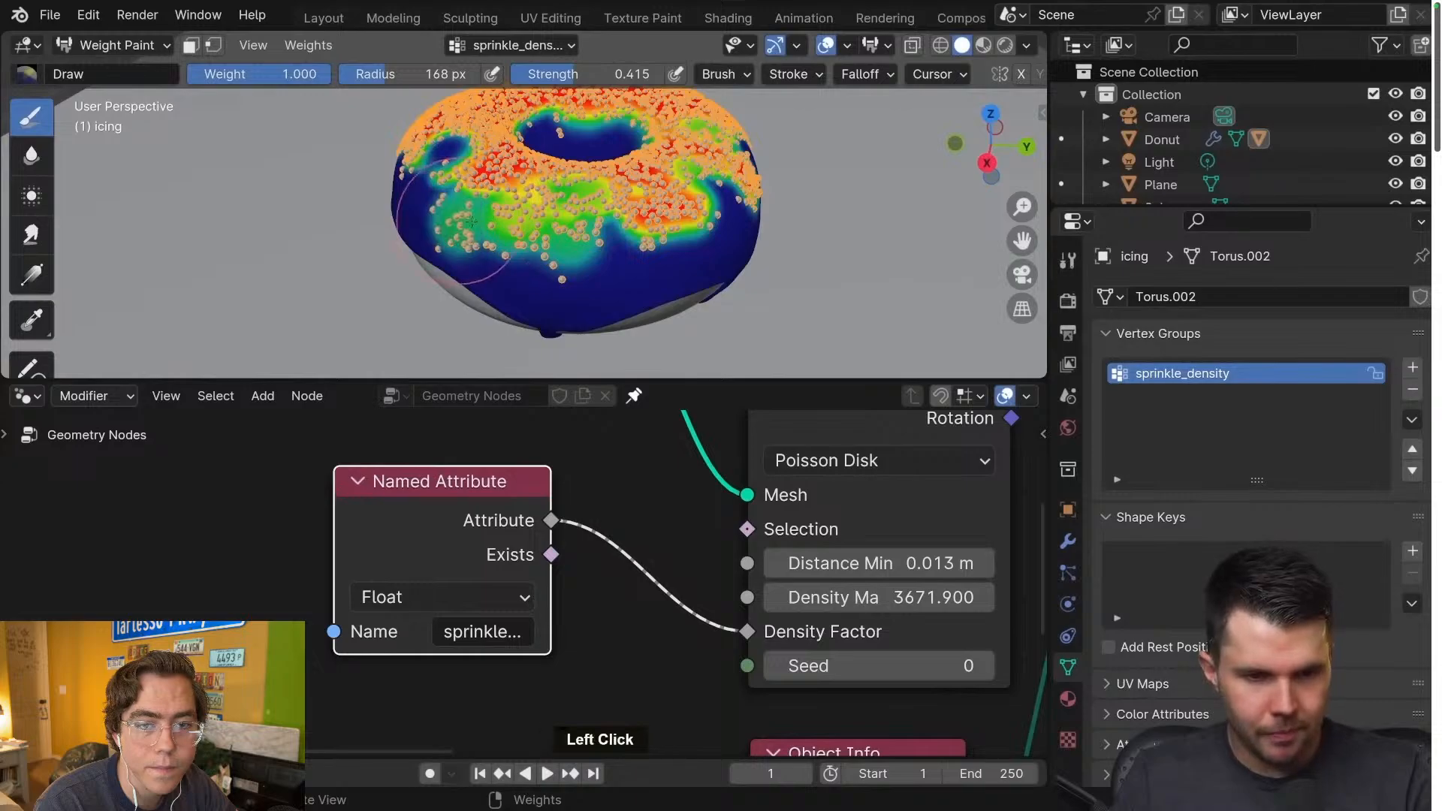
left_click(656, 349)
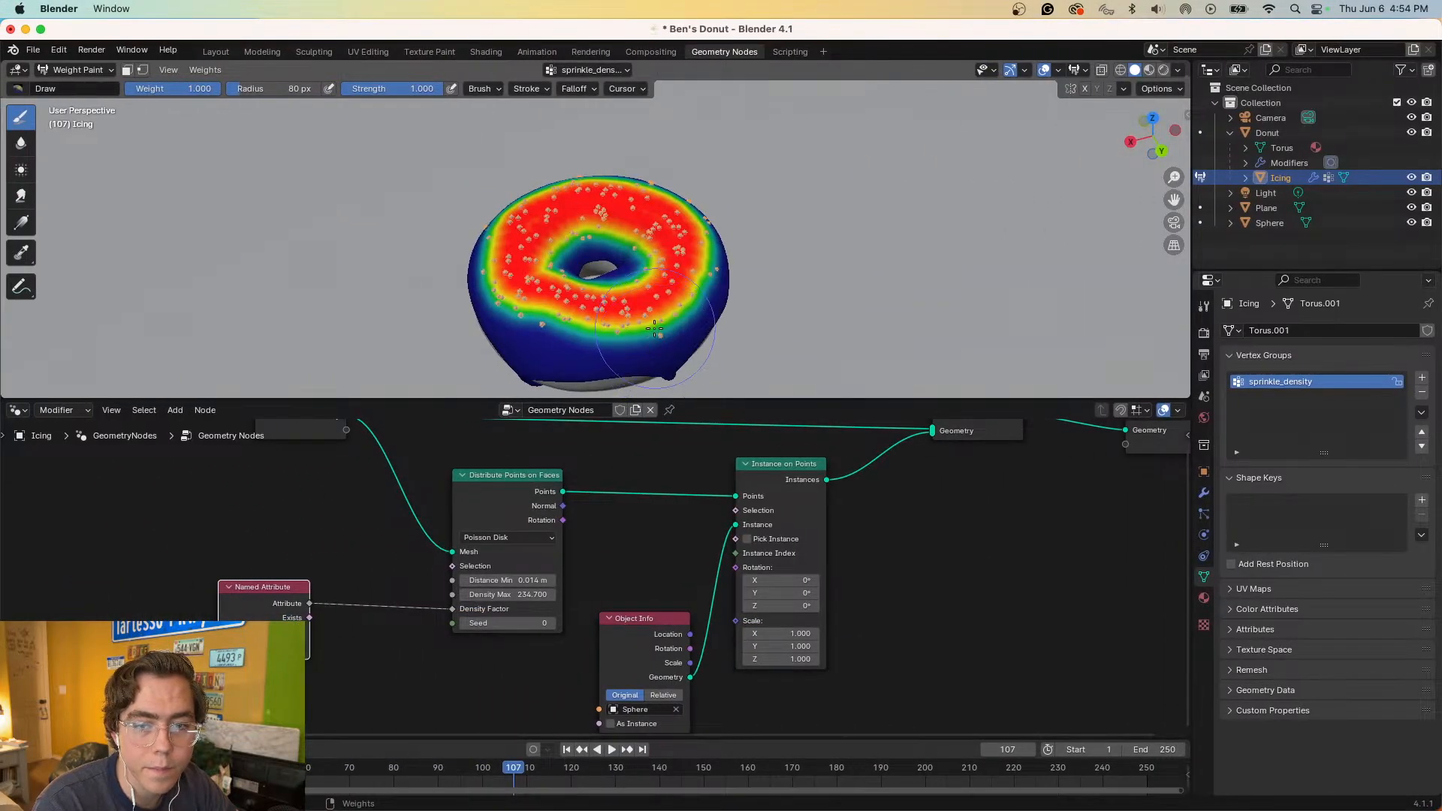
mouse_move(656, 339)
middle_mouse_down()
mouse_move(673, 233)
mouse_move(646, 353)
middle_mouse_up()
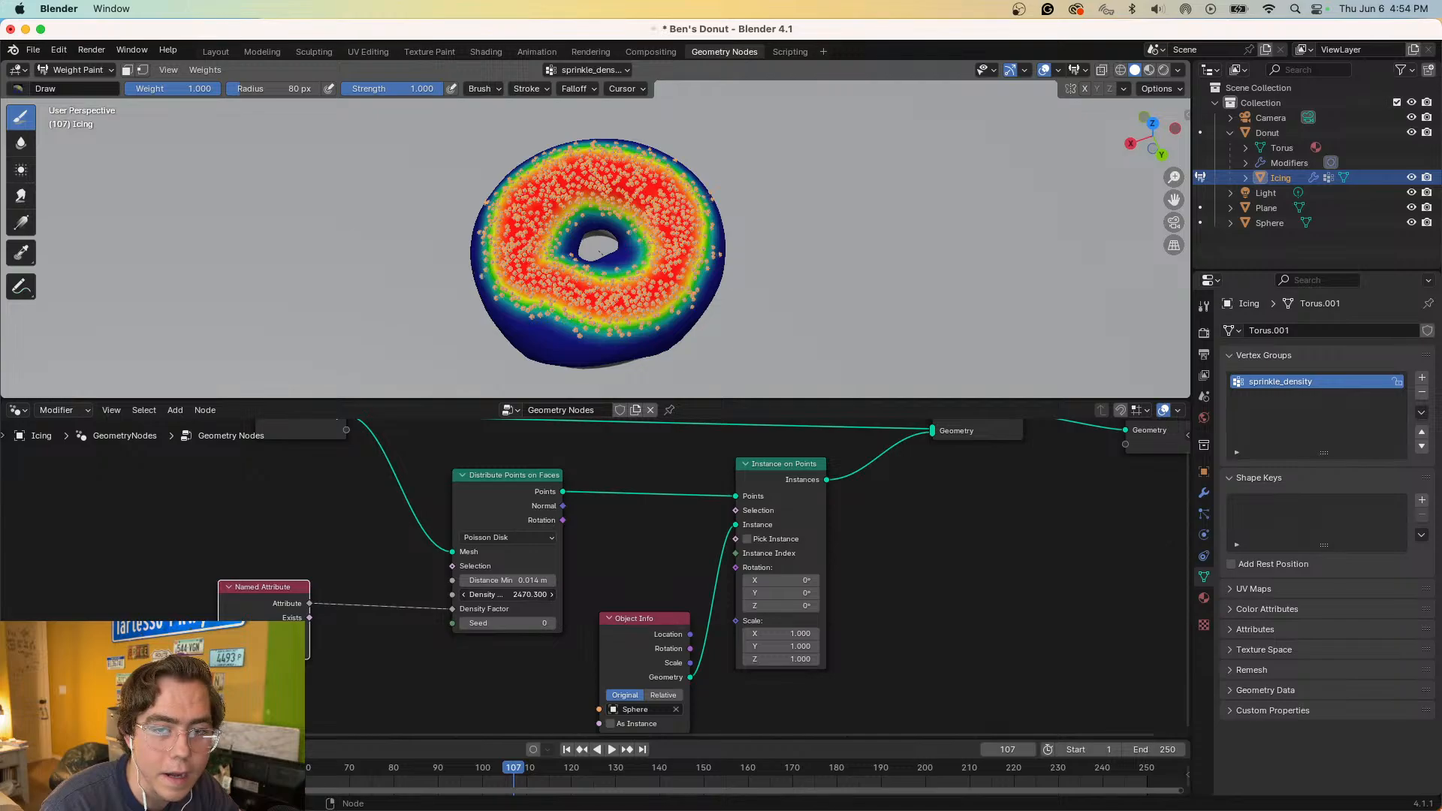
- Try a full-strength dab of weight on the icing's front outer edge, toggling it with undo and redo
mouse_move(609, 259)
middle_mouse_down()
mouse_move(623, 207)
mouse_move(640, 286)
mouse_move(636, 89)
middle_mouse_up()
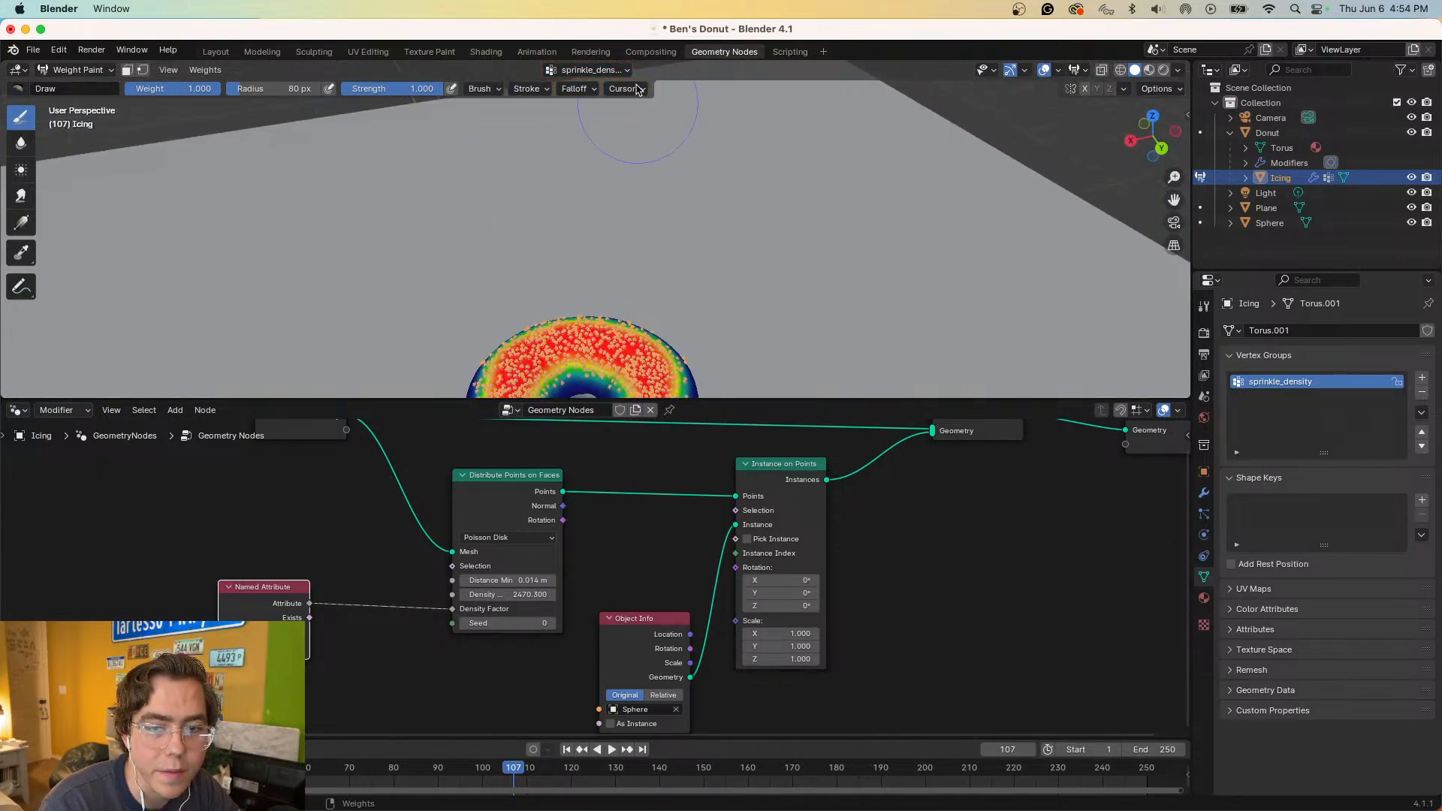
middle_click_drag(614, 377, 617, 341)
middle_click_drag(591, 192, 600, 147)
middle_click_drag(613, 285, 642, 161)
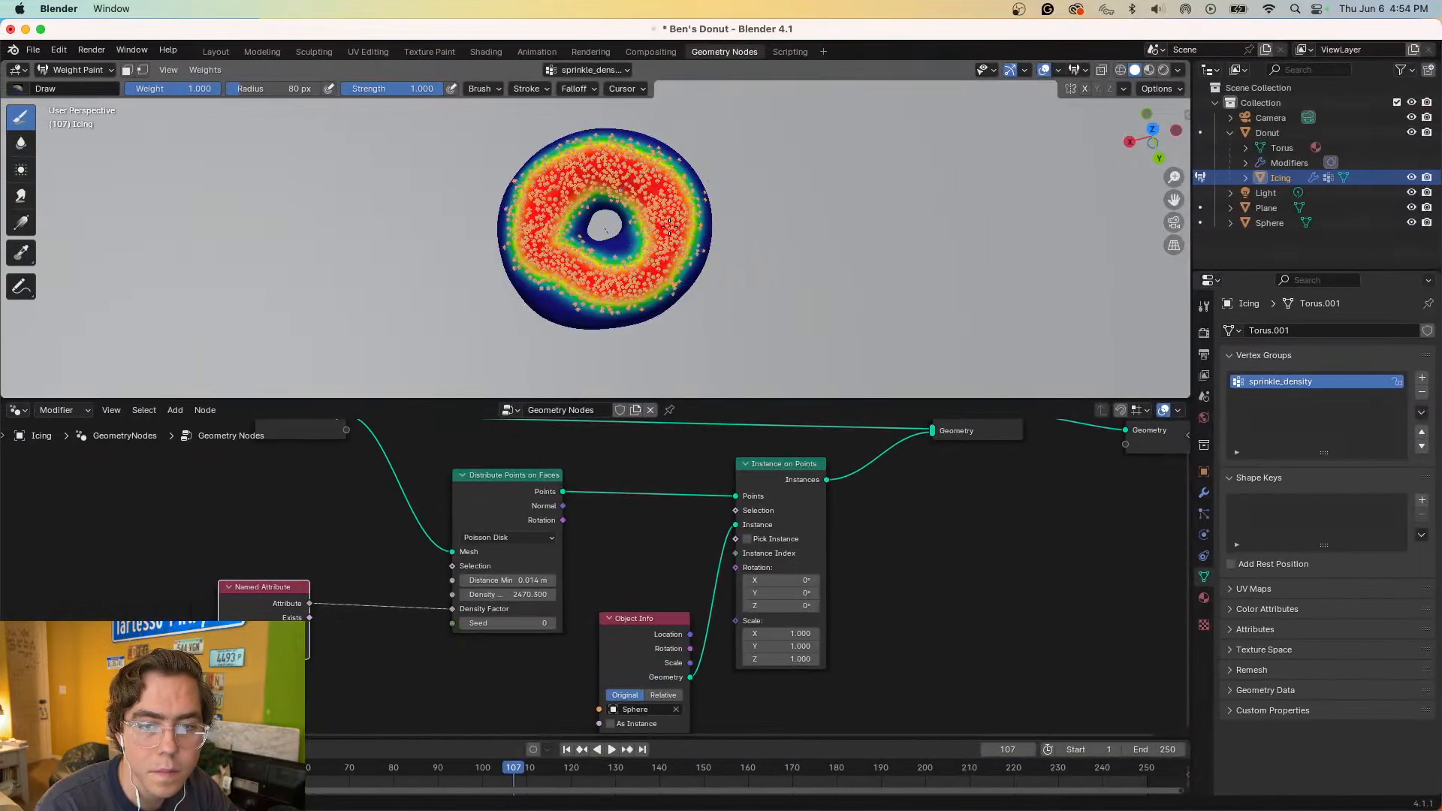
middle_click_drag(669, 223, 677, 215)
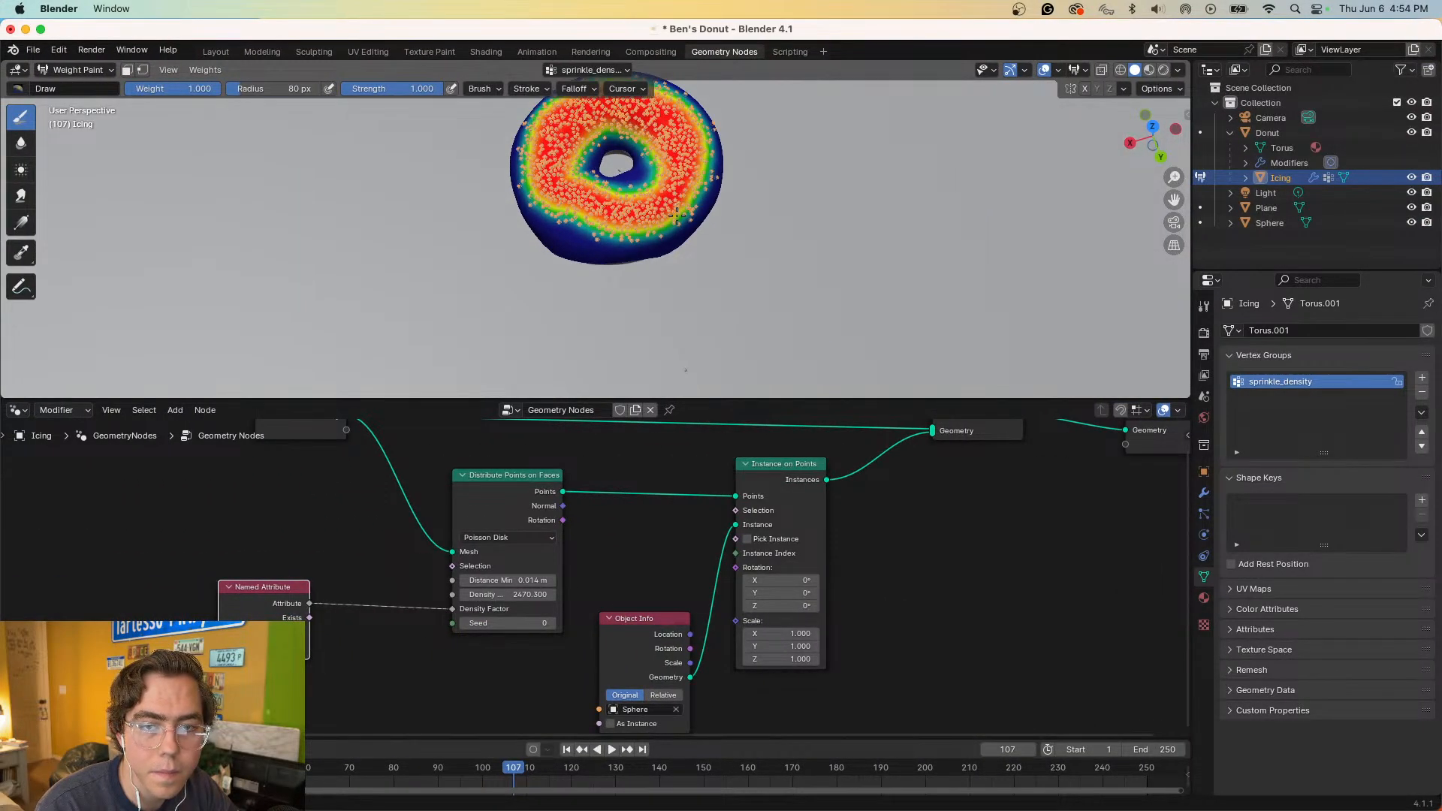
left_click_drag(572, 226, 572, 225)
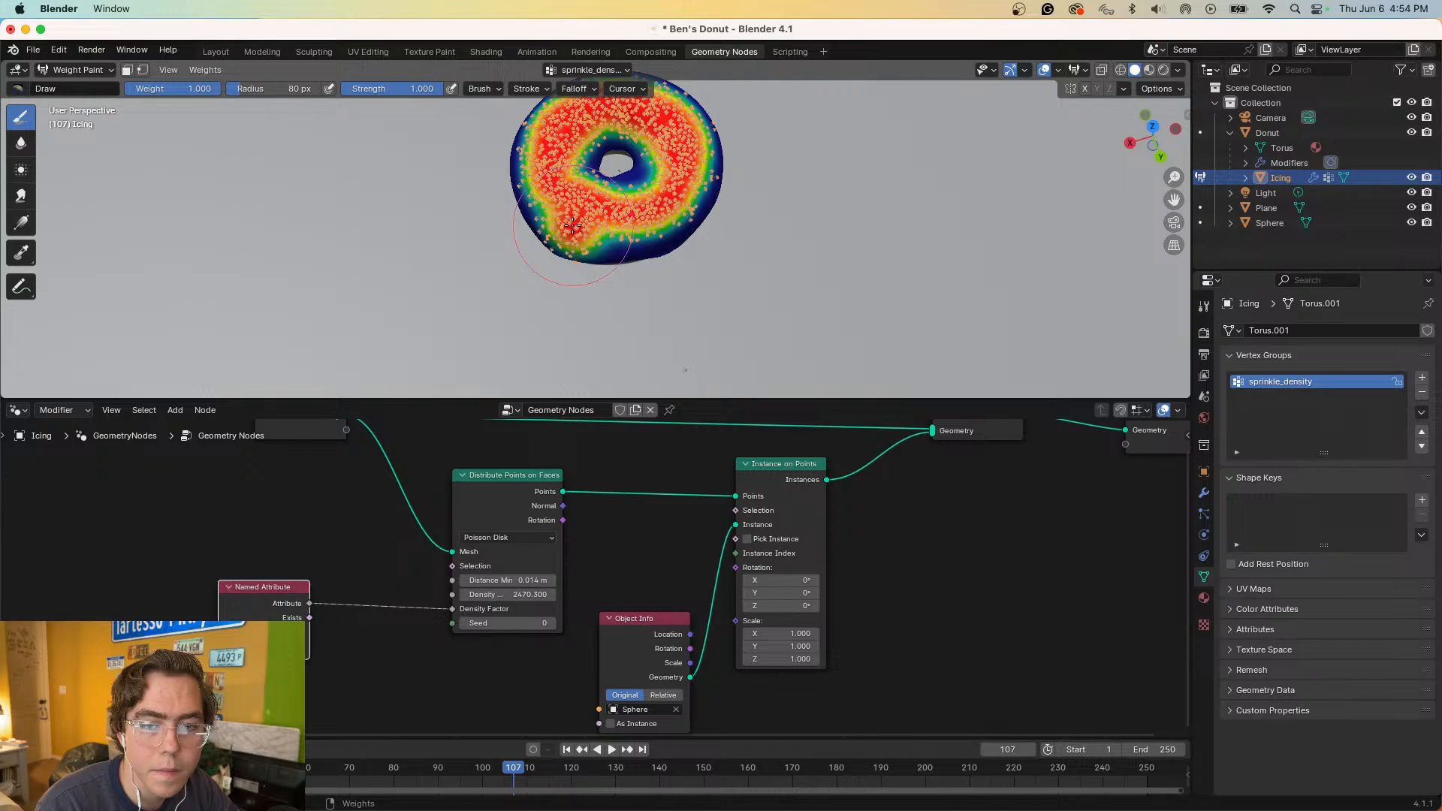
key("ctrl+z")
key("ctrl+z")
key("ctrl+shift+z")
key("ctrl+shift+z")
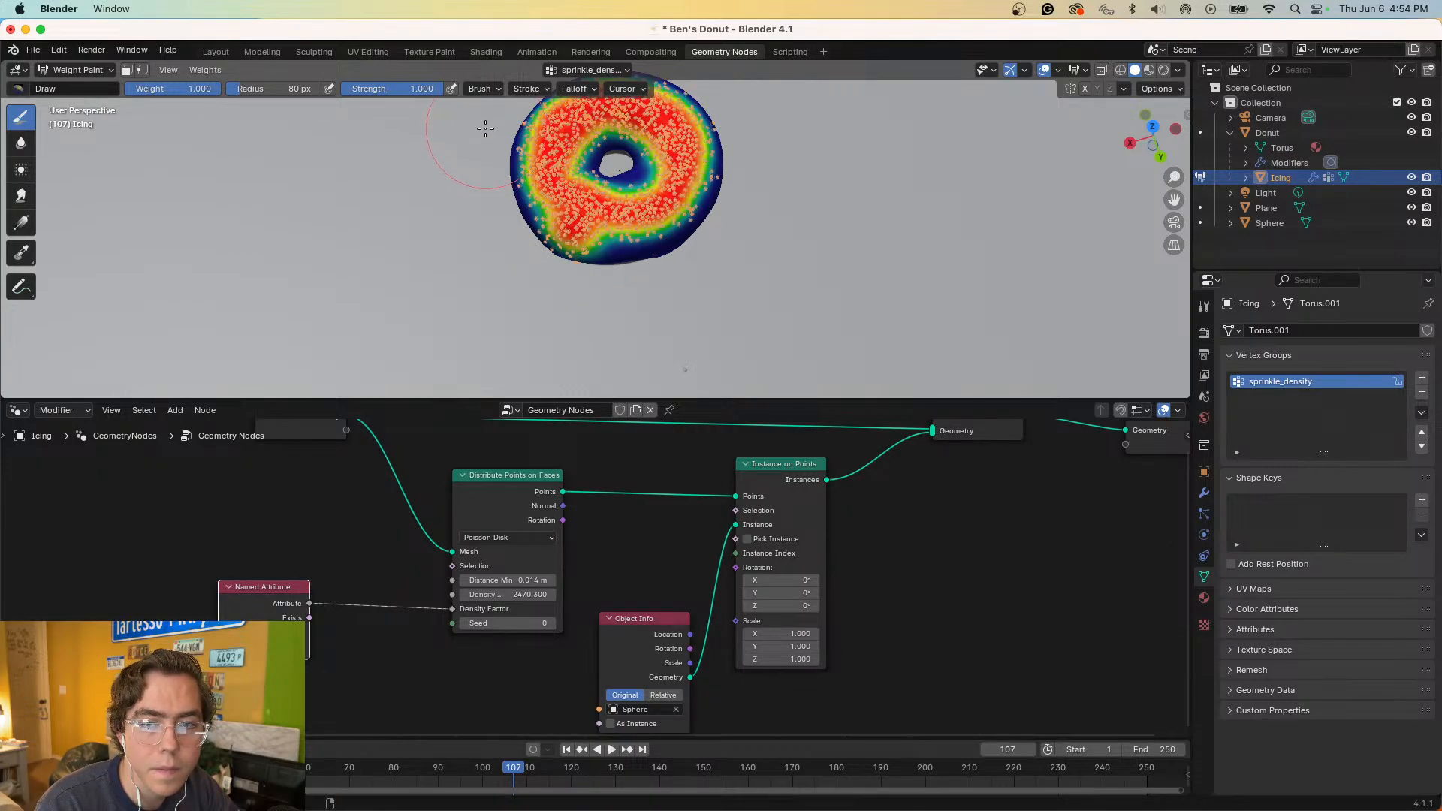
- Undo the full-strength dab and paint softer weight on the icing's front edge, reducing the brush strength to 0.225
left_click_drag(426, 88, 342, 89)
key("ctrl+z")
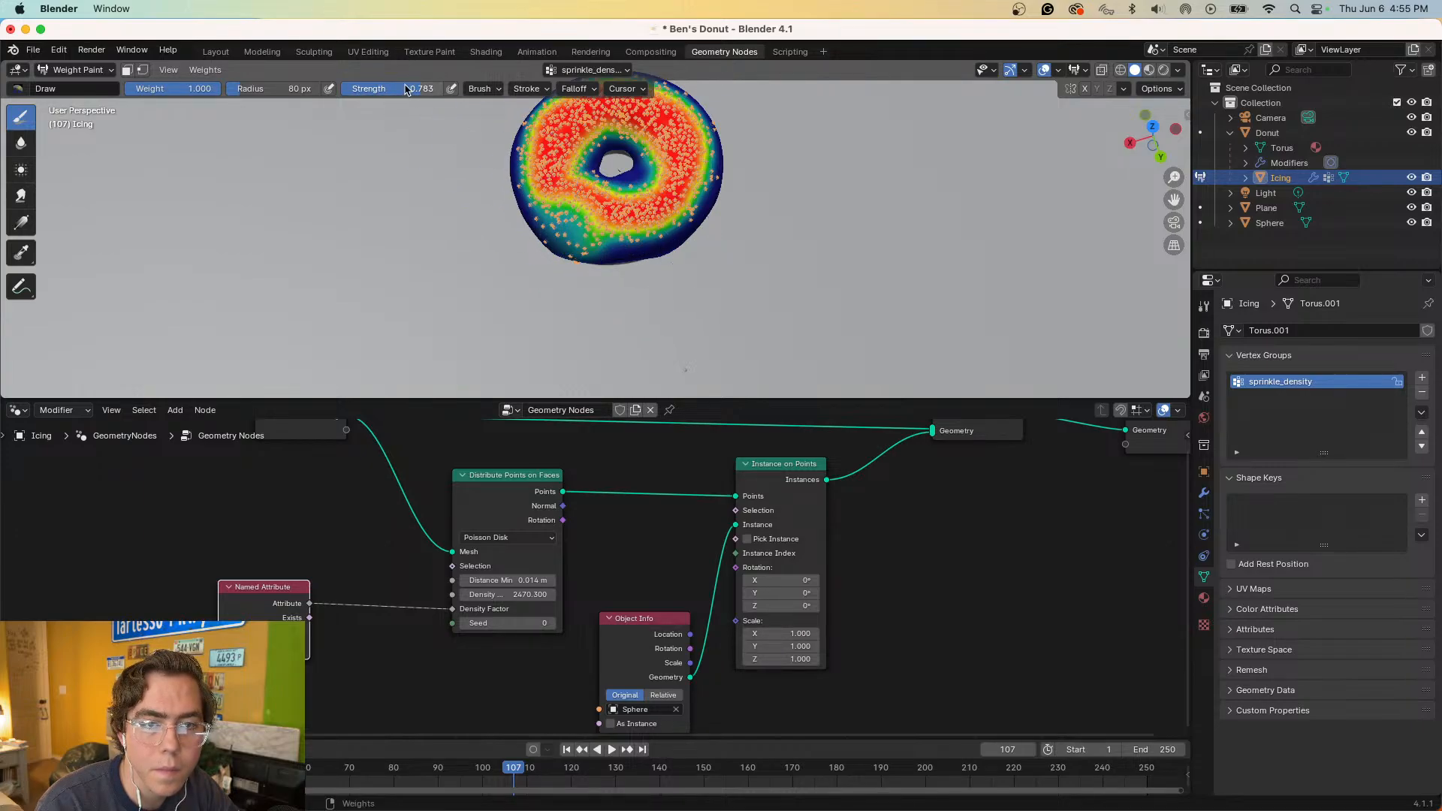
left_click_drag(374, 89, 364, 89)
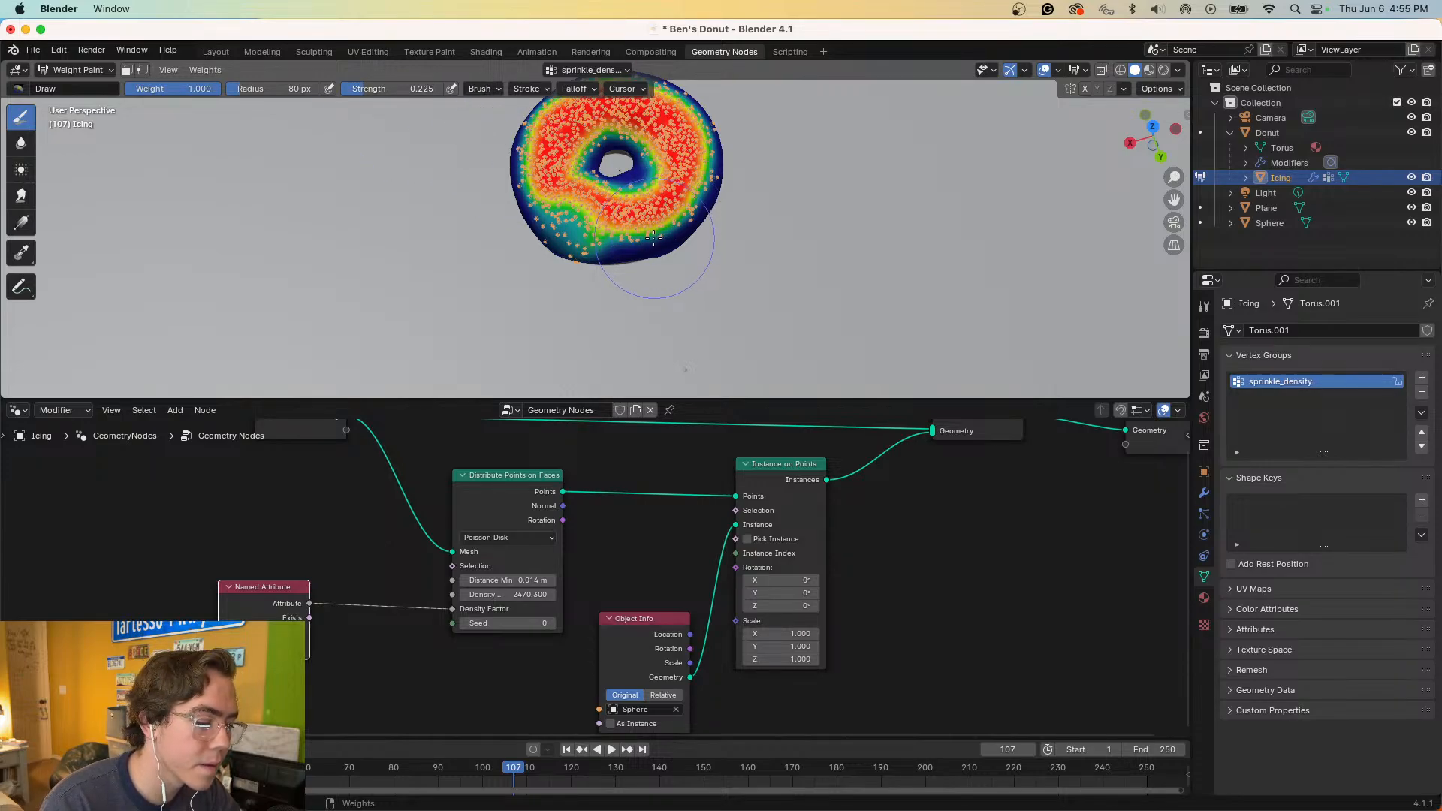
left_click_drag(567, 236, 535, 235)
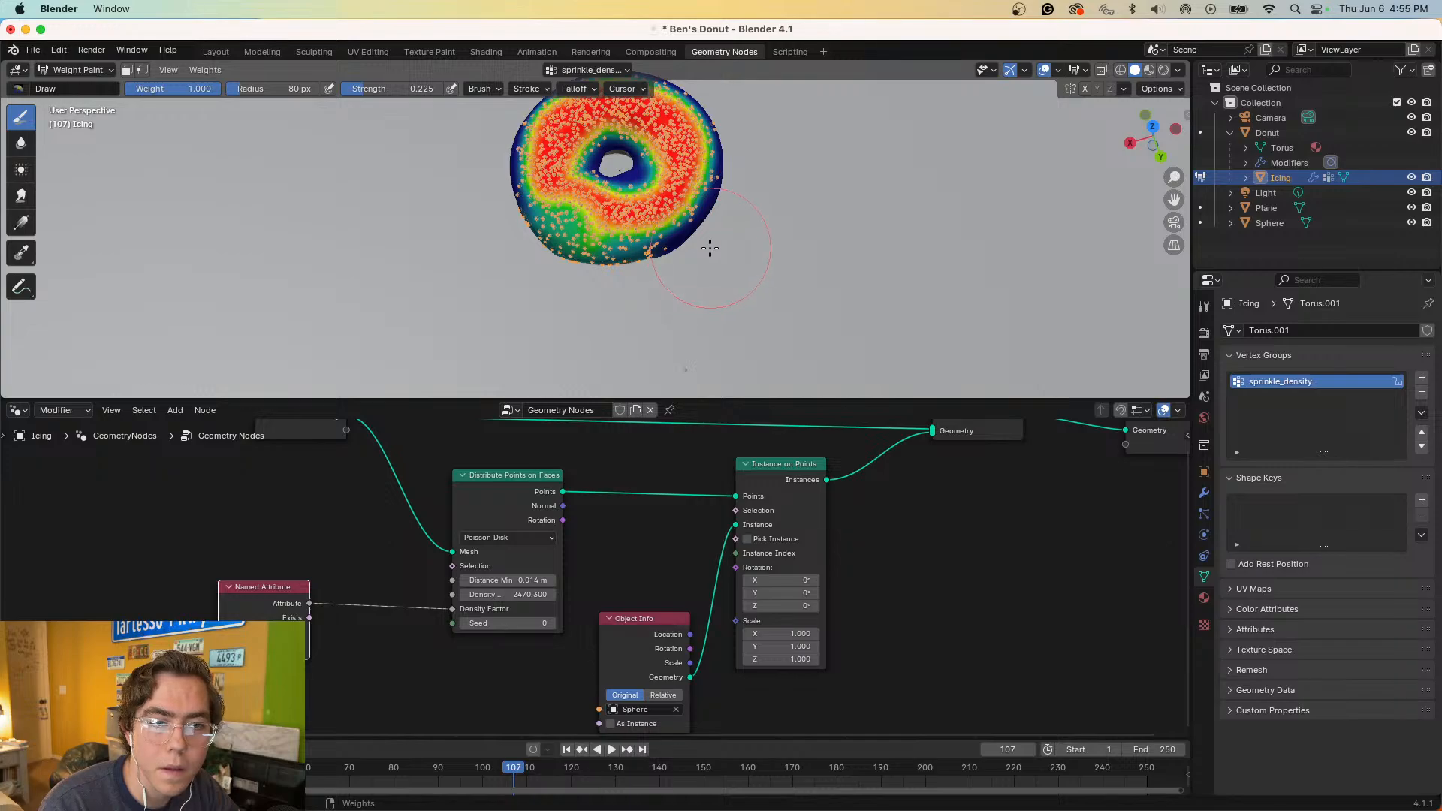
- Try subtracting weight from the front of the icing with the 0.225-strength brush, and undo the strokes
mouse_move(565, 240)
left_mouse_down("ctrl")
mouse_move(547, 238)
mouse_move(596, 266)
left_mouse_up("ctrl")
left_click_drag(597, 218, 600, 197, "ctrl")
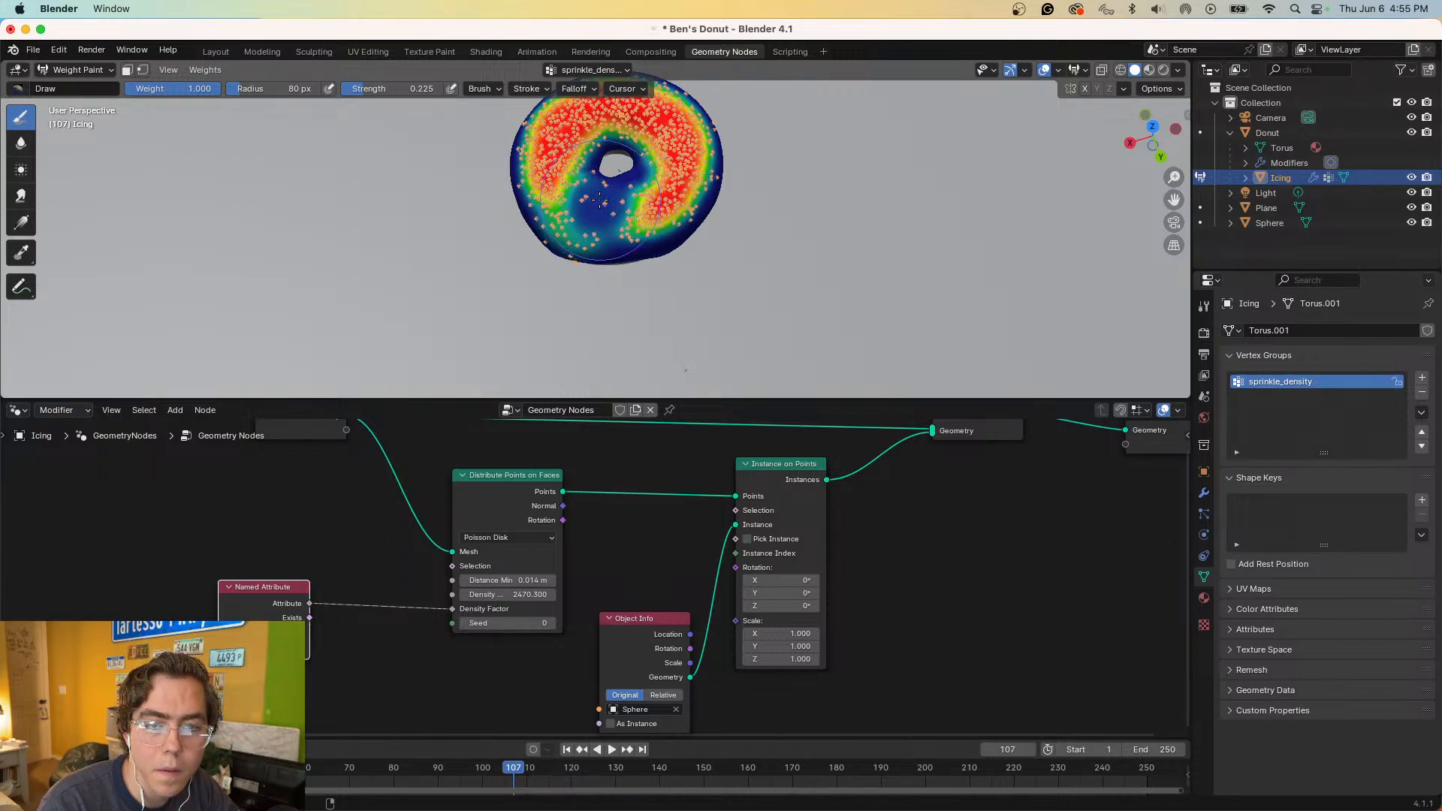
mouse_move(599, 198)
middle_mouse_down()
mouse_move(605, 177)
mouse_move(608, 310)
middle_mouse_up()
mouse_move(618, 306)
left_mouse_down()
mouse_move(612, 256)
mouse_move(627, 241)
mouse_move(638, 308)
mouse_move(586, 269)
left_mouse_up()
key("ctrl+z")
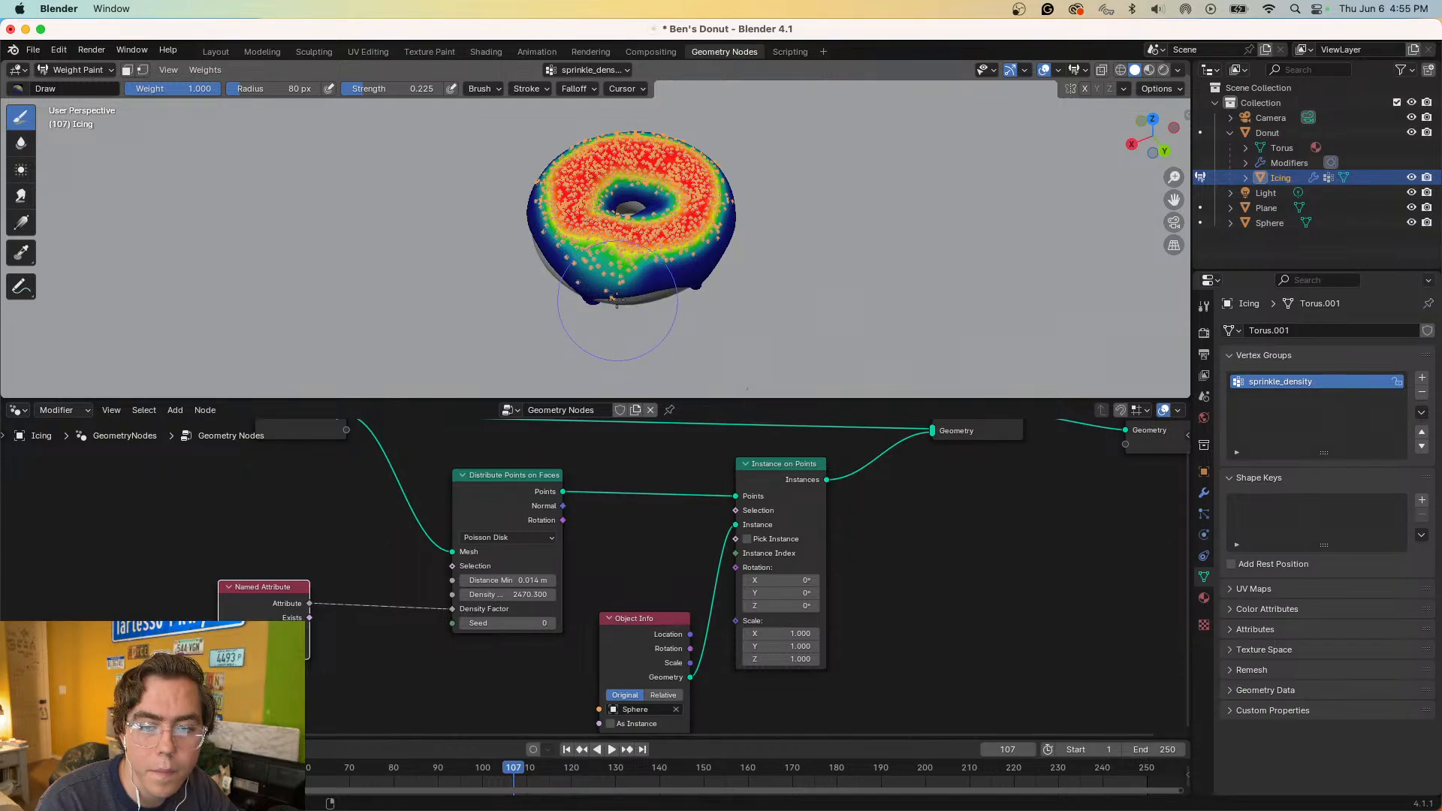
- Look closer at the icing's front sprinkles, and rewind the tutorial video at the part about viewing the sphere
scroll(620, 293, "up", 5)
scroll(631, 271, "down", 5, "shift")
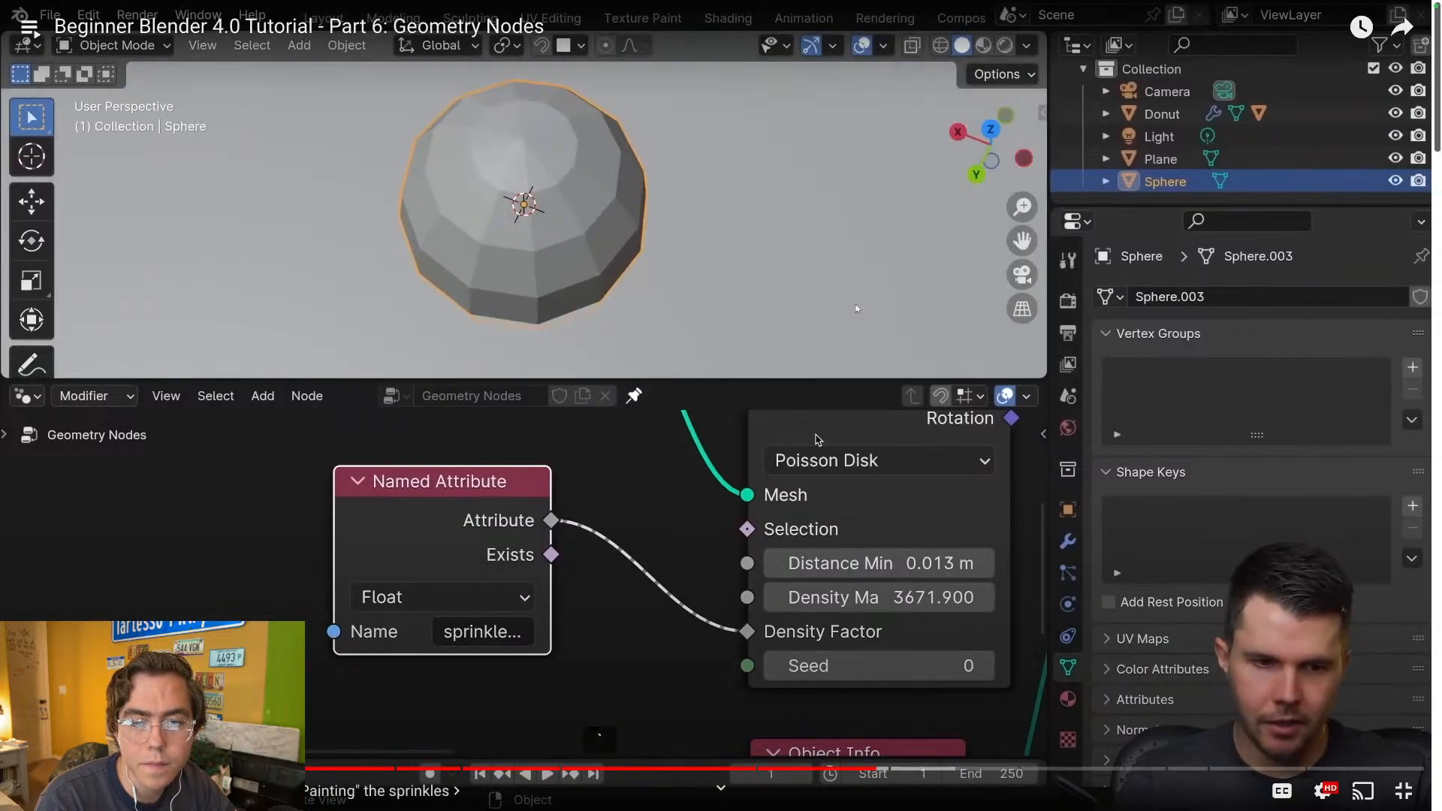
left_click(815, 430)
key("Left")
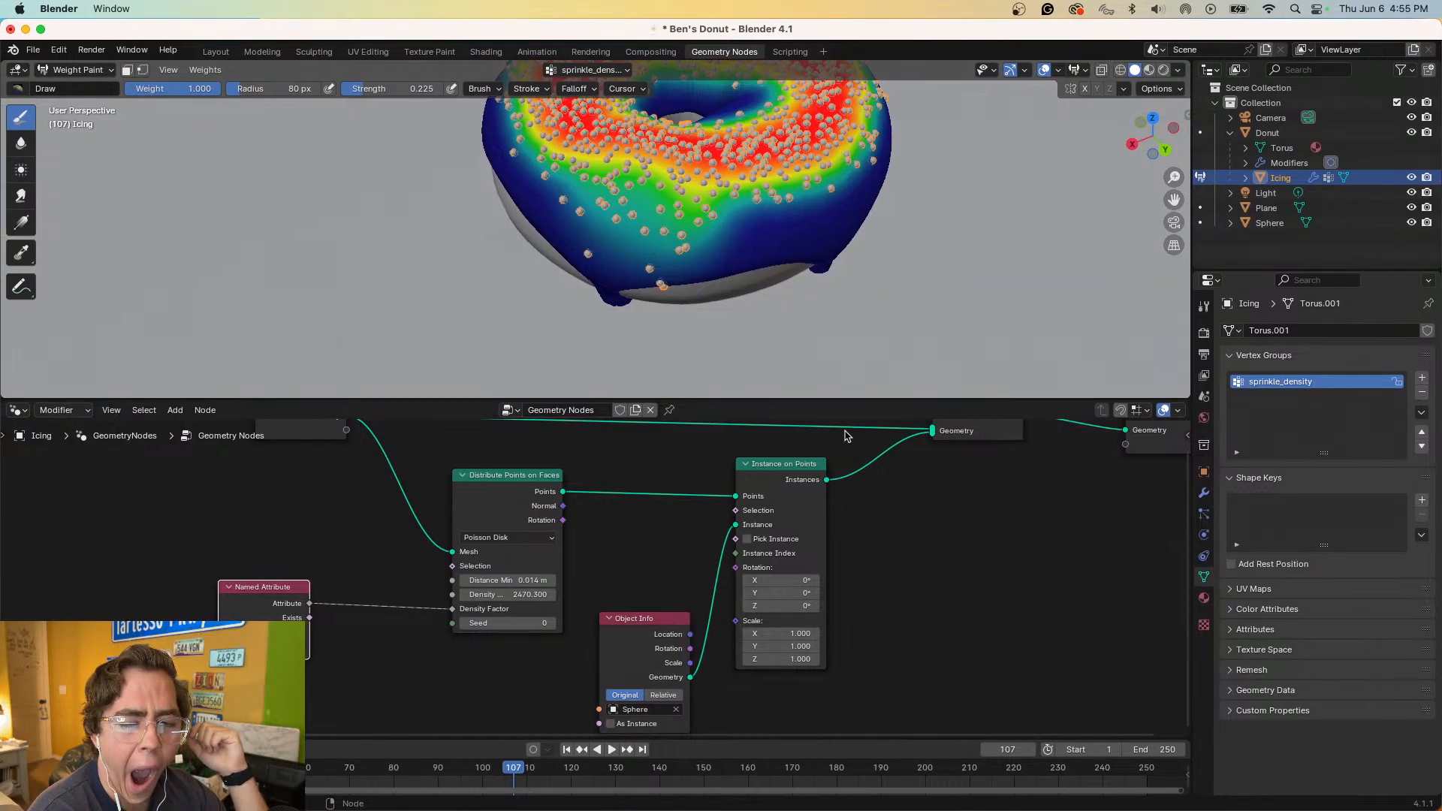
- In Blender, frame the icing with View Selected and examine its sprinkle coverage from above, the sides and below
key("grave")
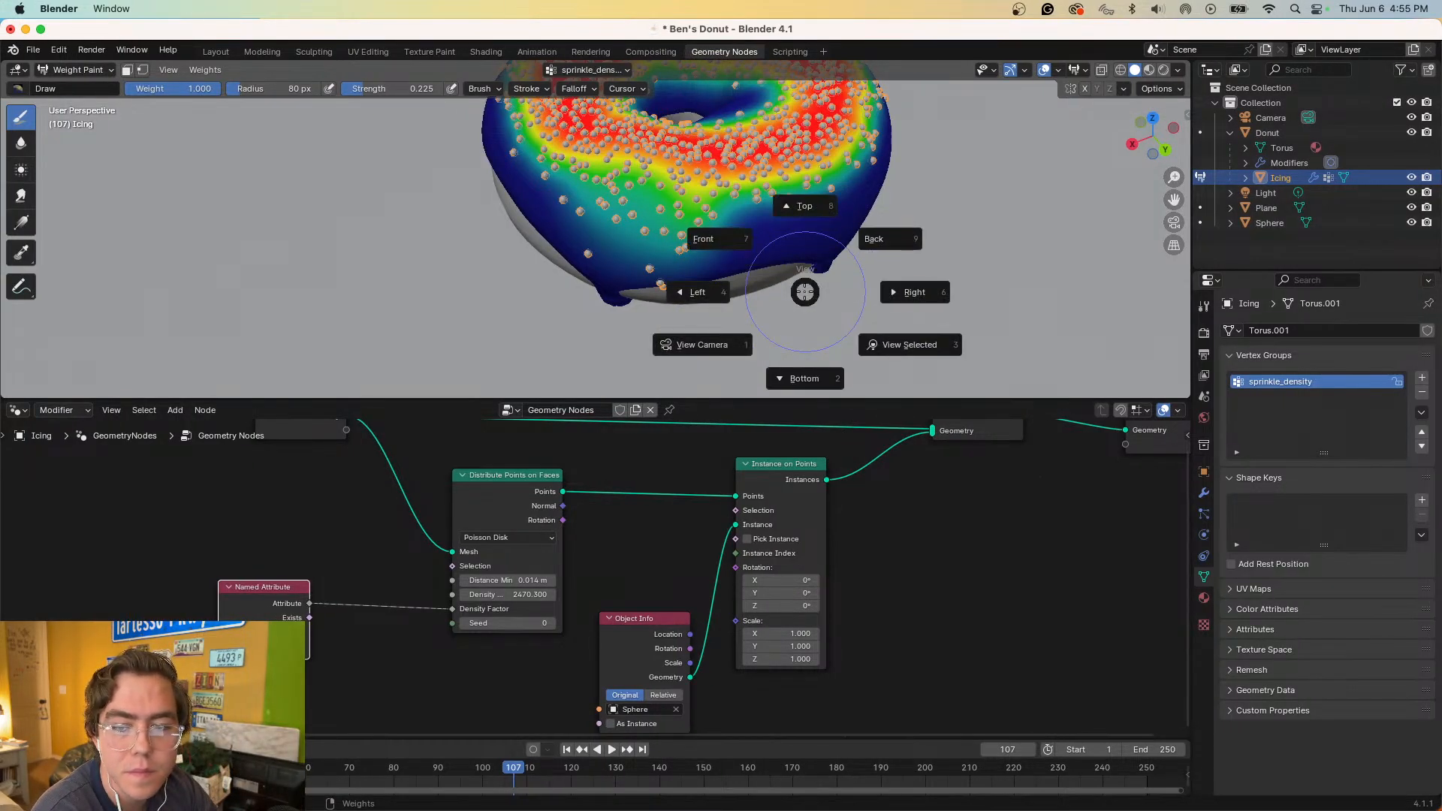
left_click(905, 347)
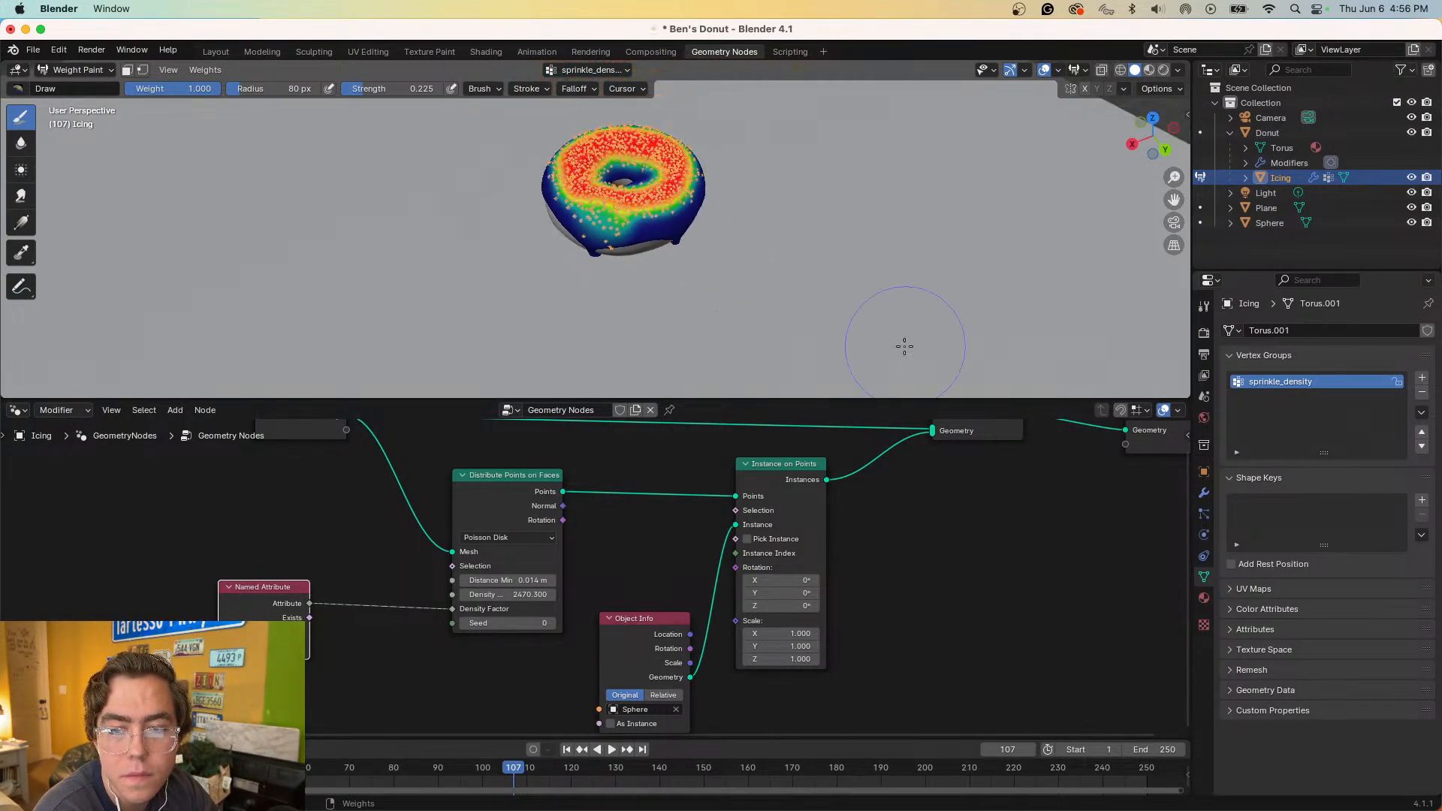
scroll(856, 292, "up", 5)
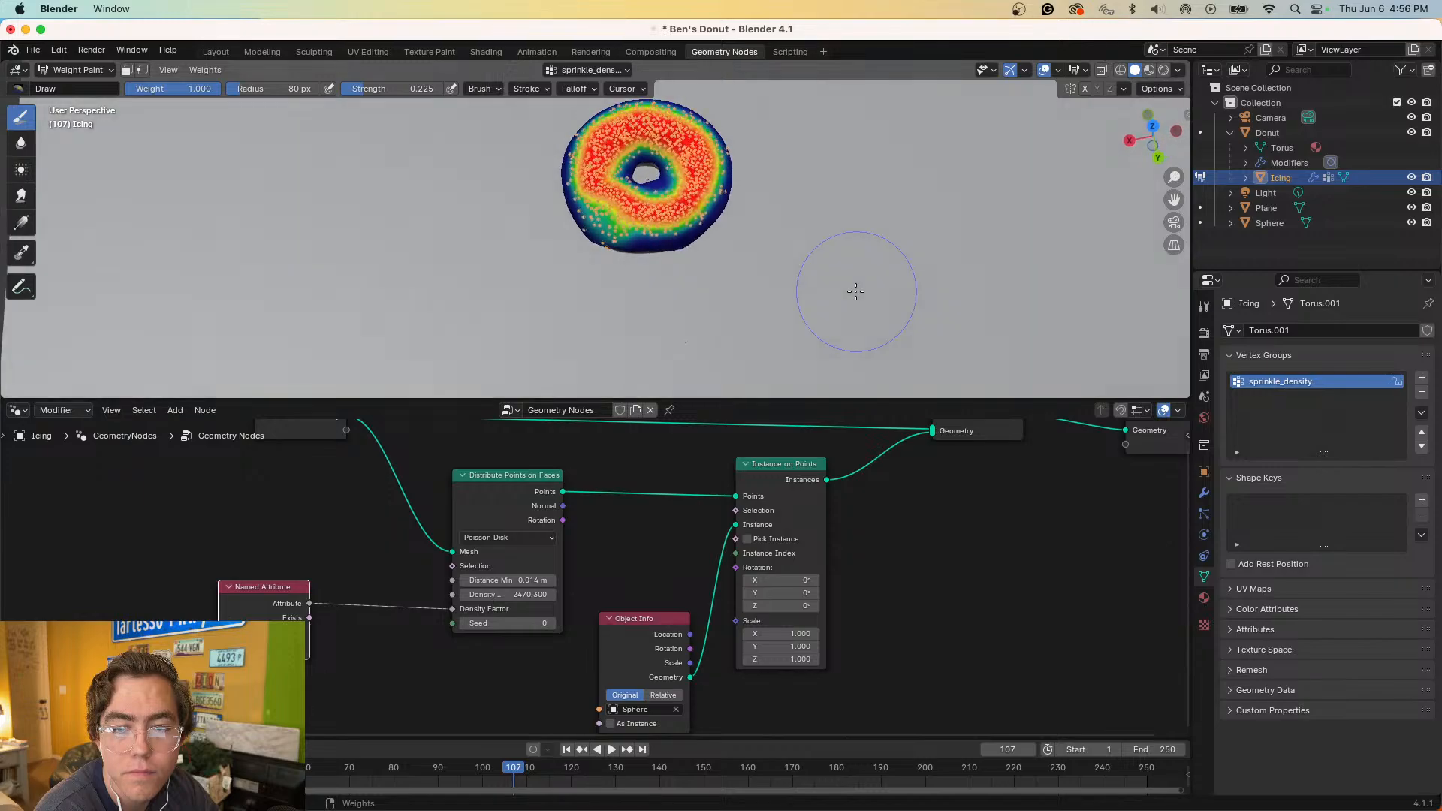
scroll(856, 292, "down", 10)
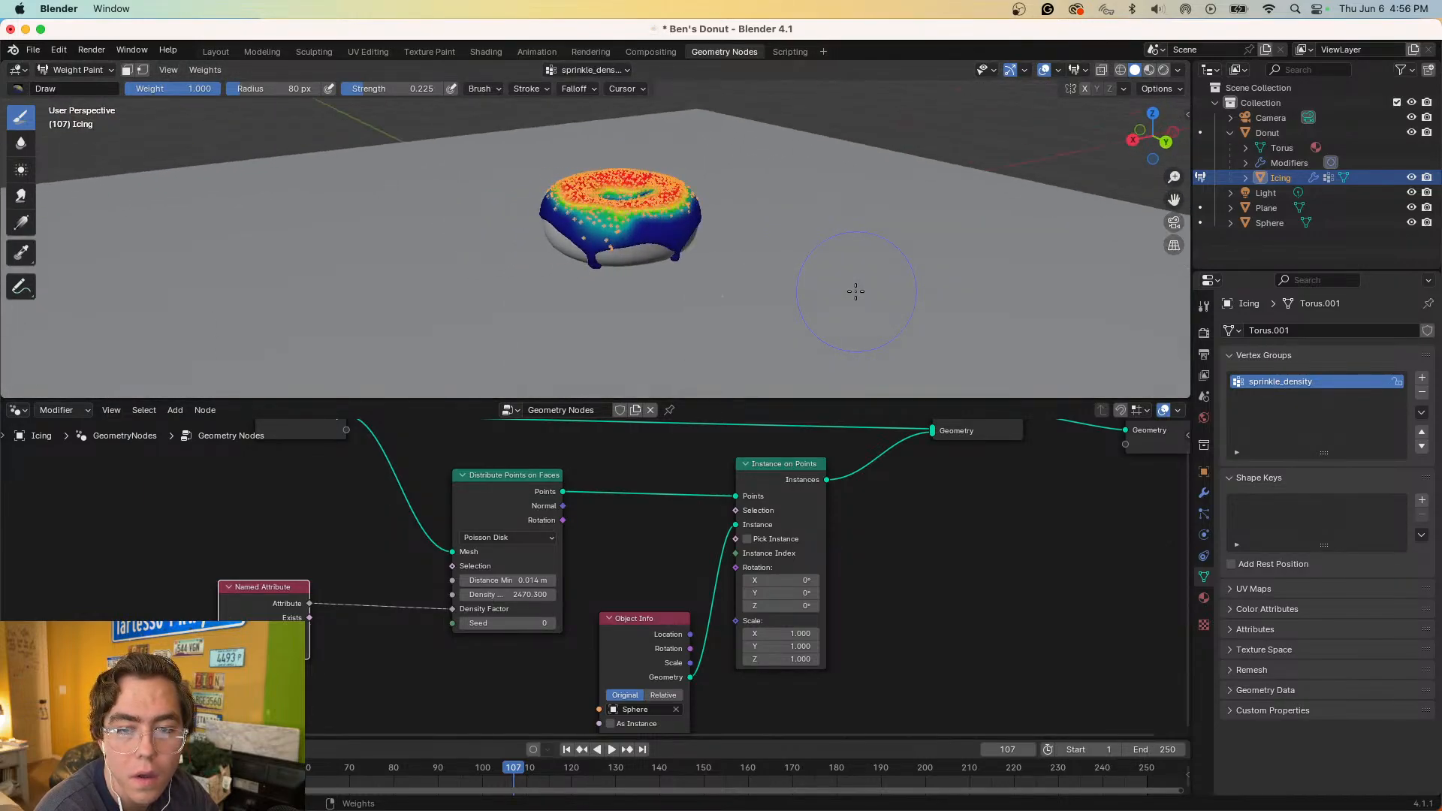
scroll(857, 292, "left", 10)
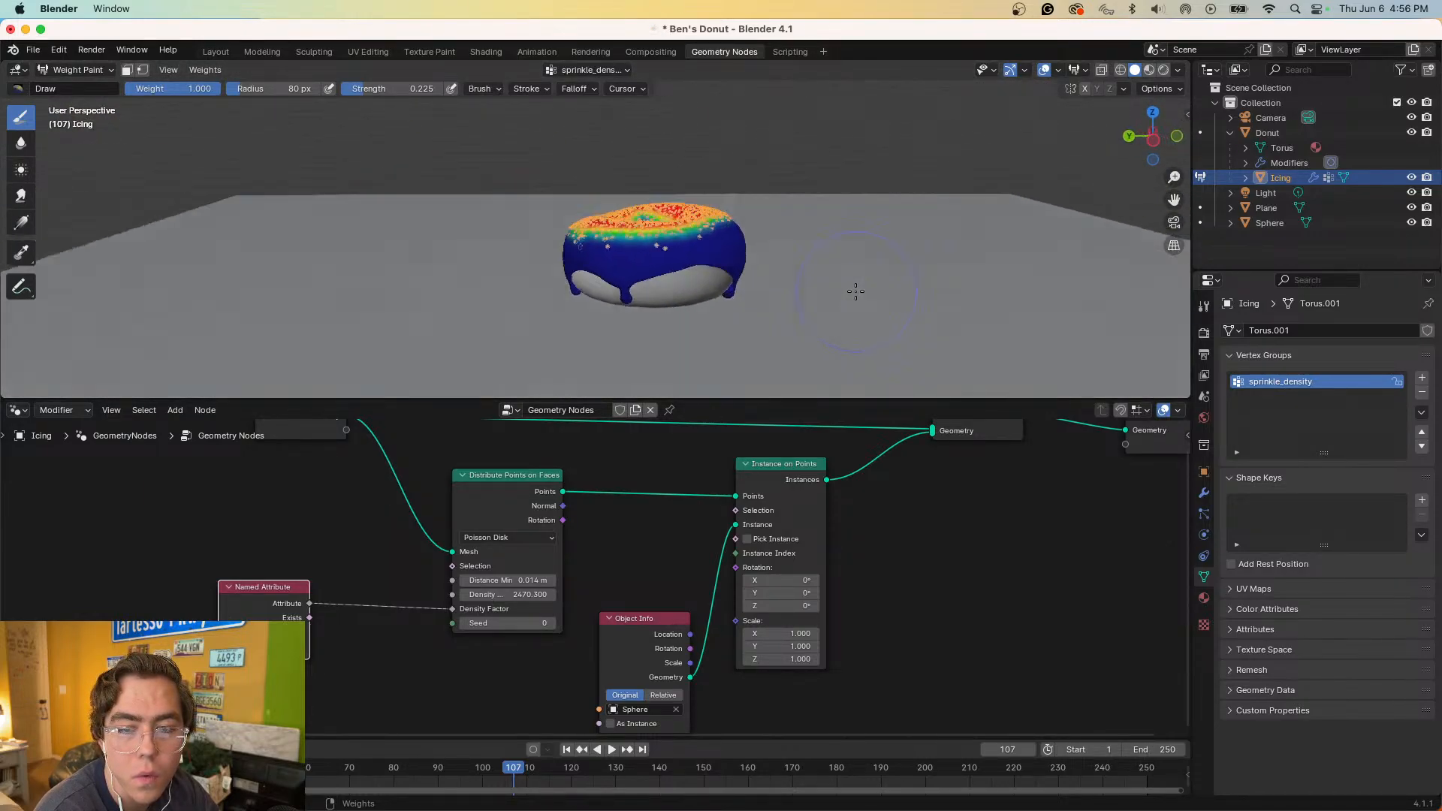
scroll(856, 292, "up", 5)
scroll(856, 291, "down", 10)
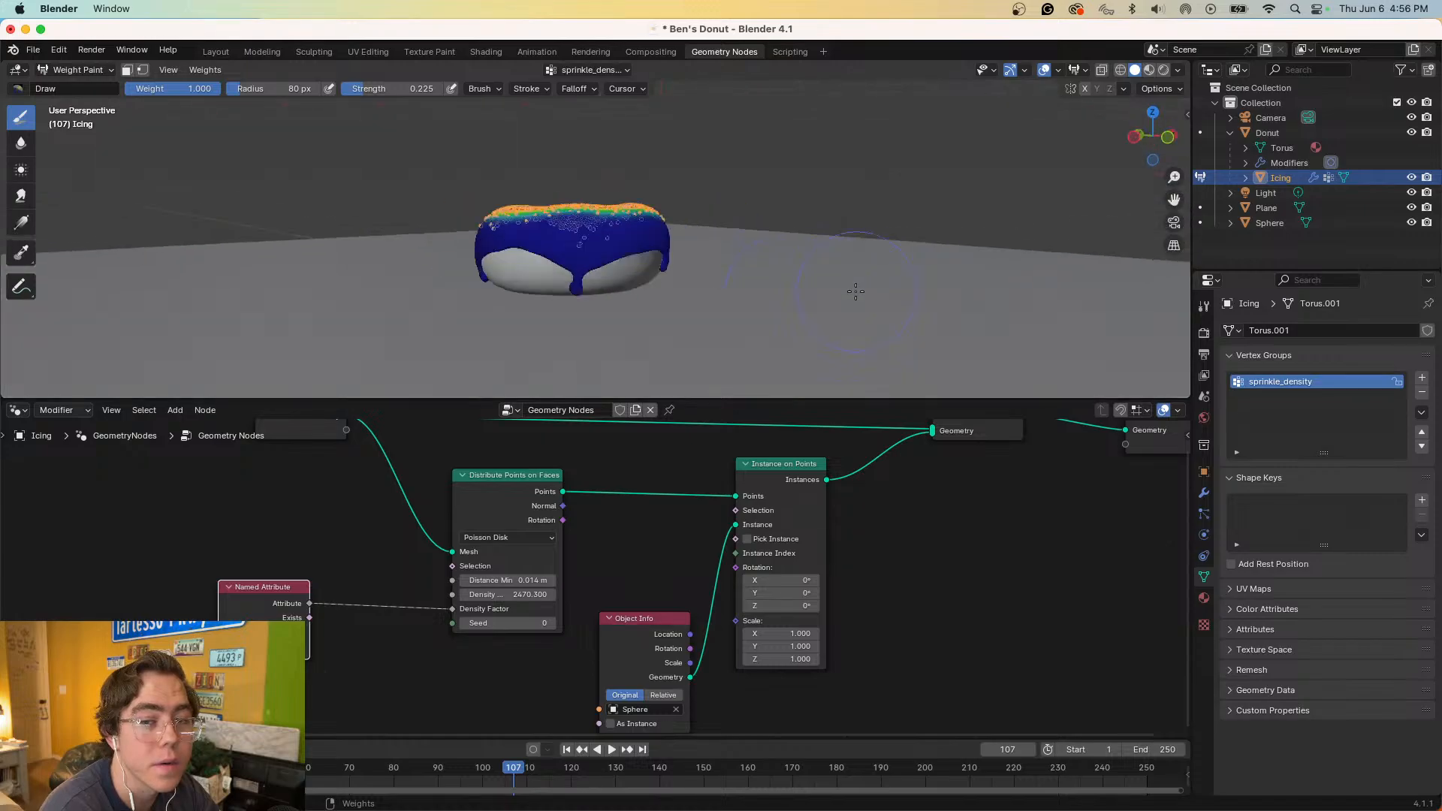
scroll(857, 291, "up", 10)
scroll(856, 292, "left", 5)
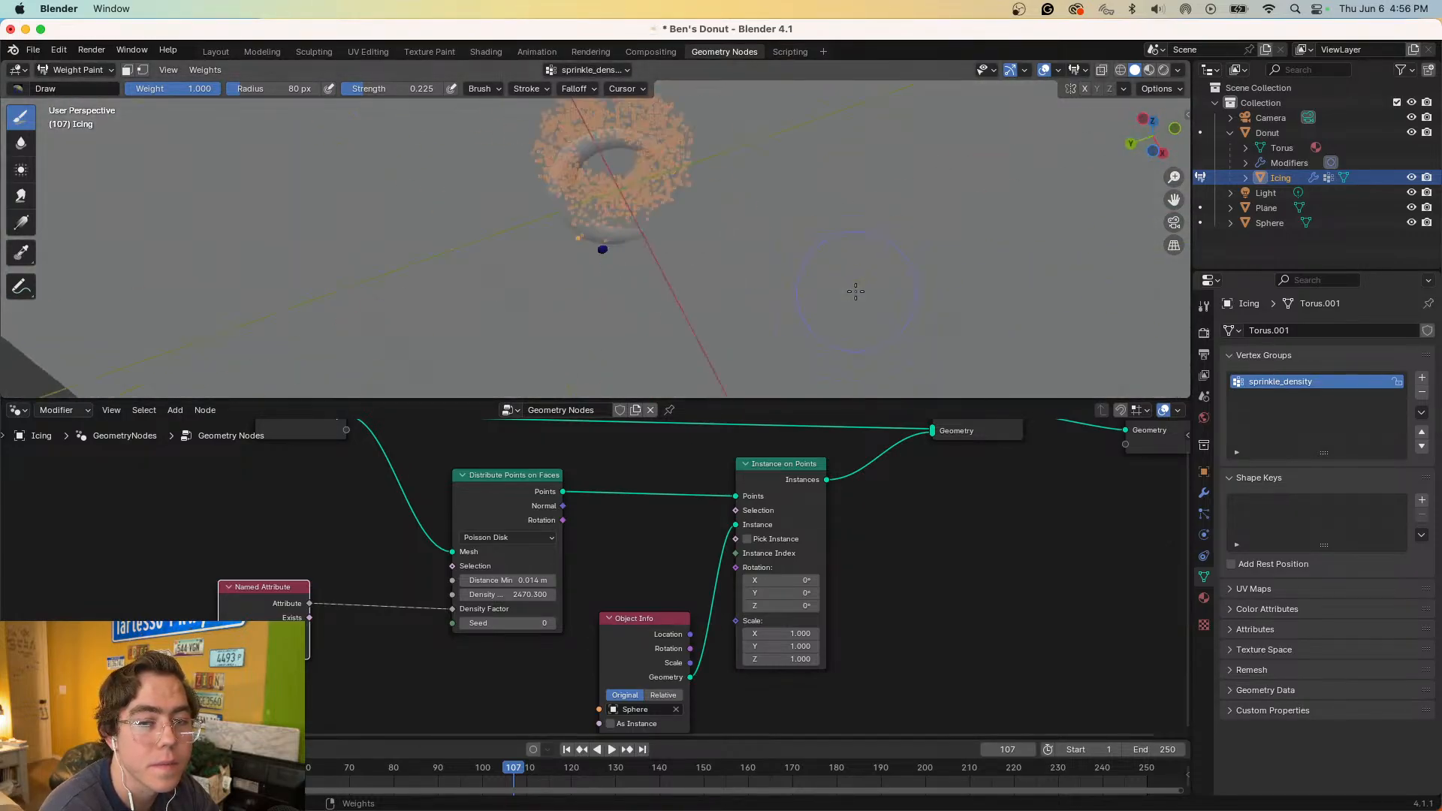
scroll(856, 292, "down", 10)
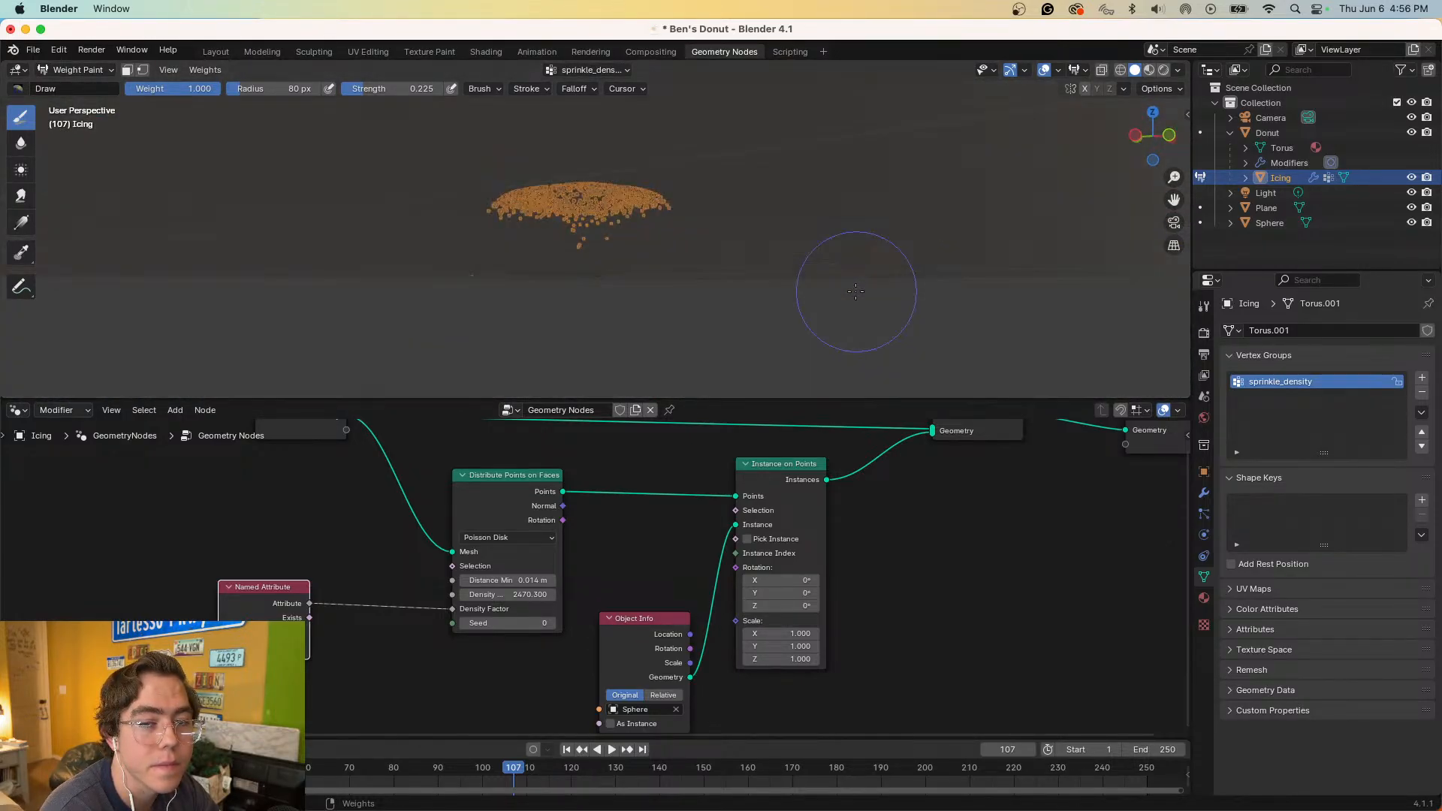
scroll(856, 292, "up", 3)
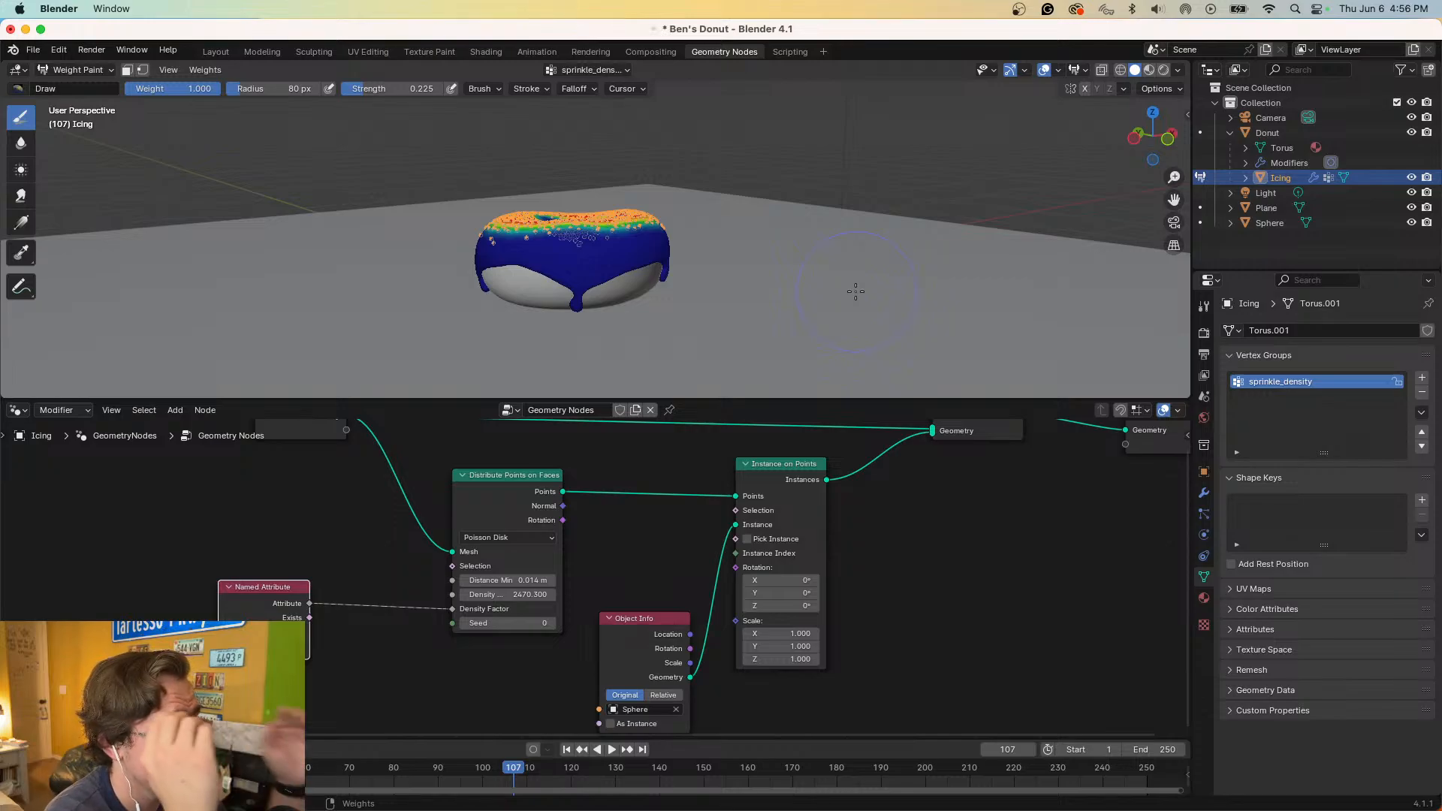
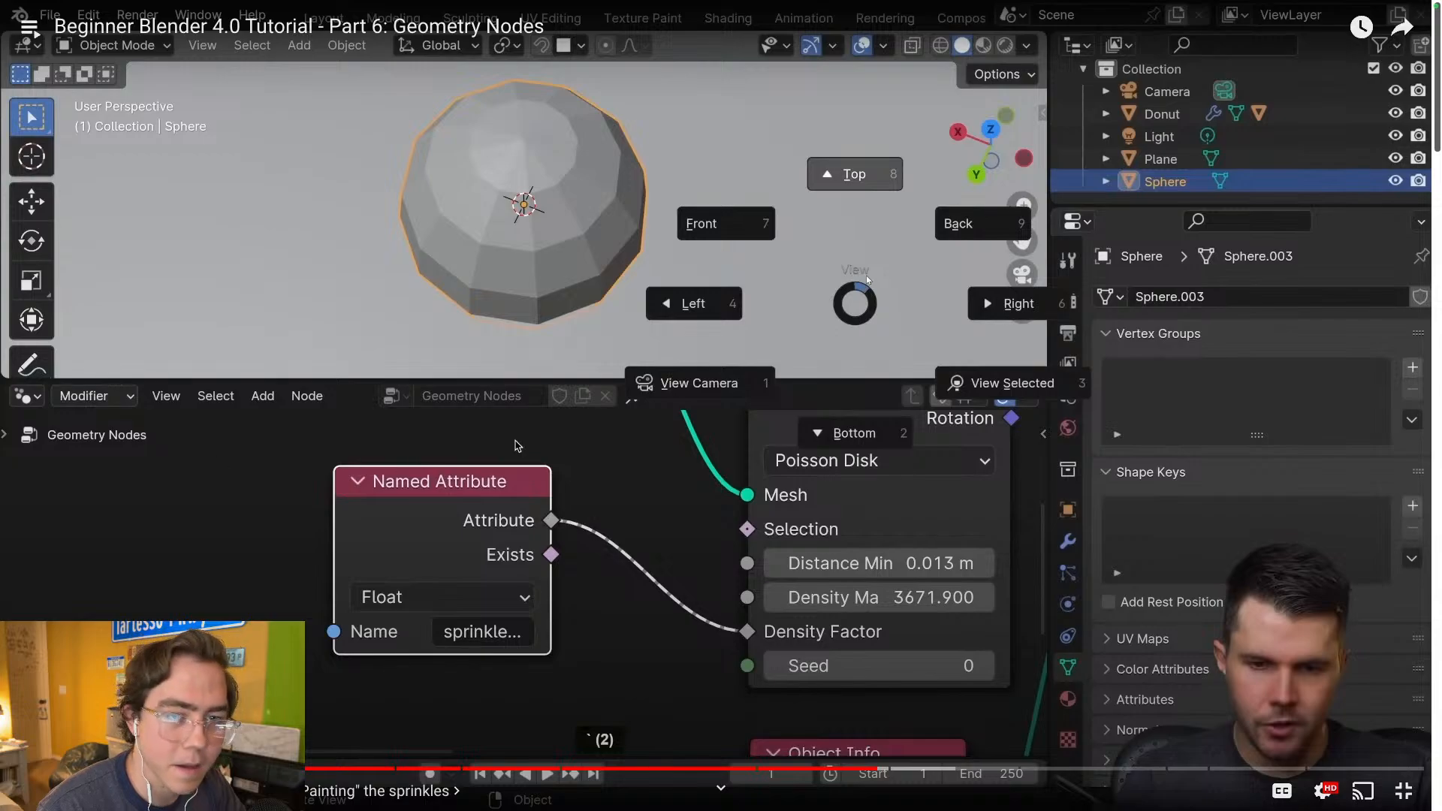
- View the painted icing from above in Blender, and replay the tutorial video's part about viewing the sphere
key("ctrl+Left")
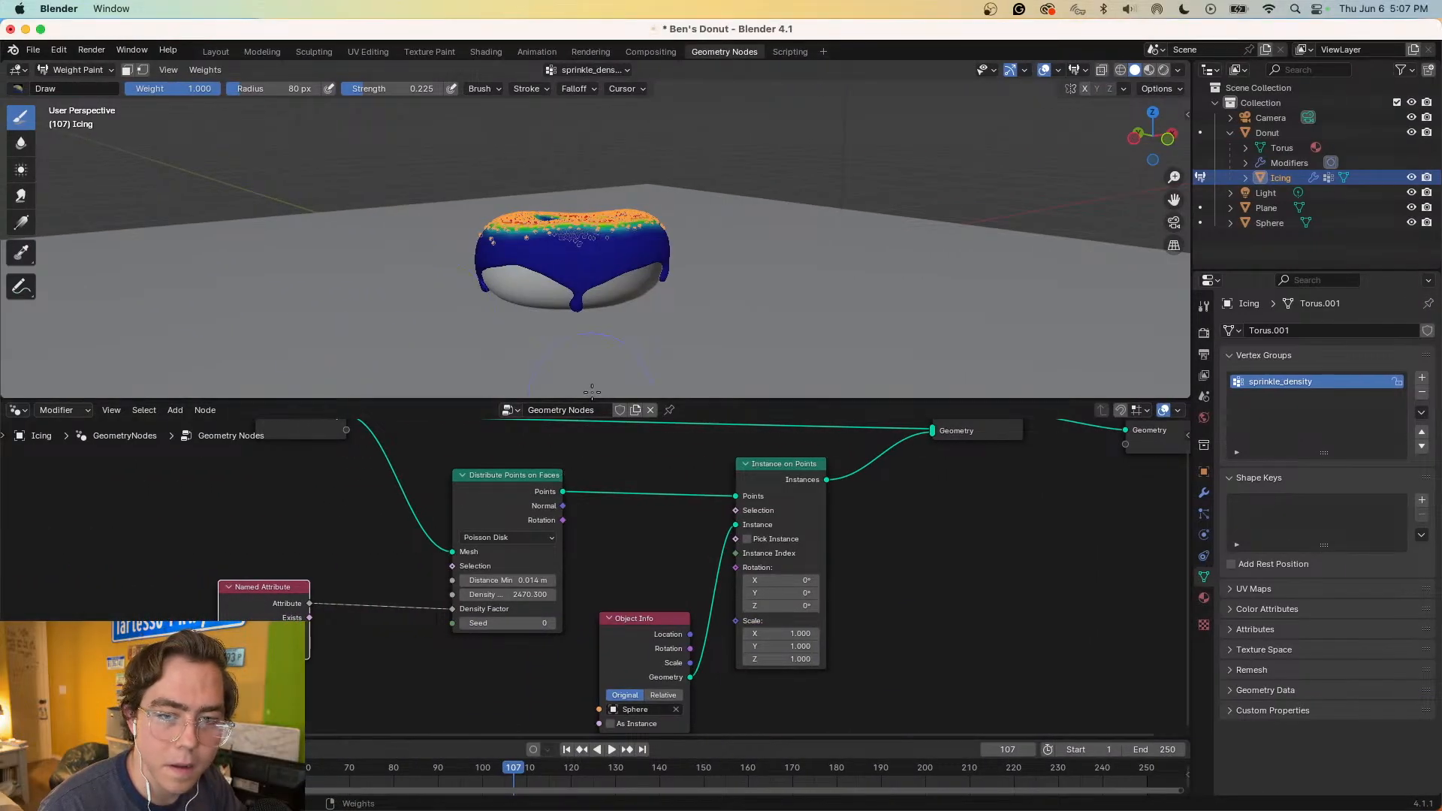
middle_click_drag(632, 314, 627, 390)
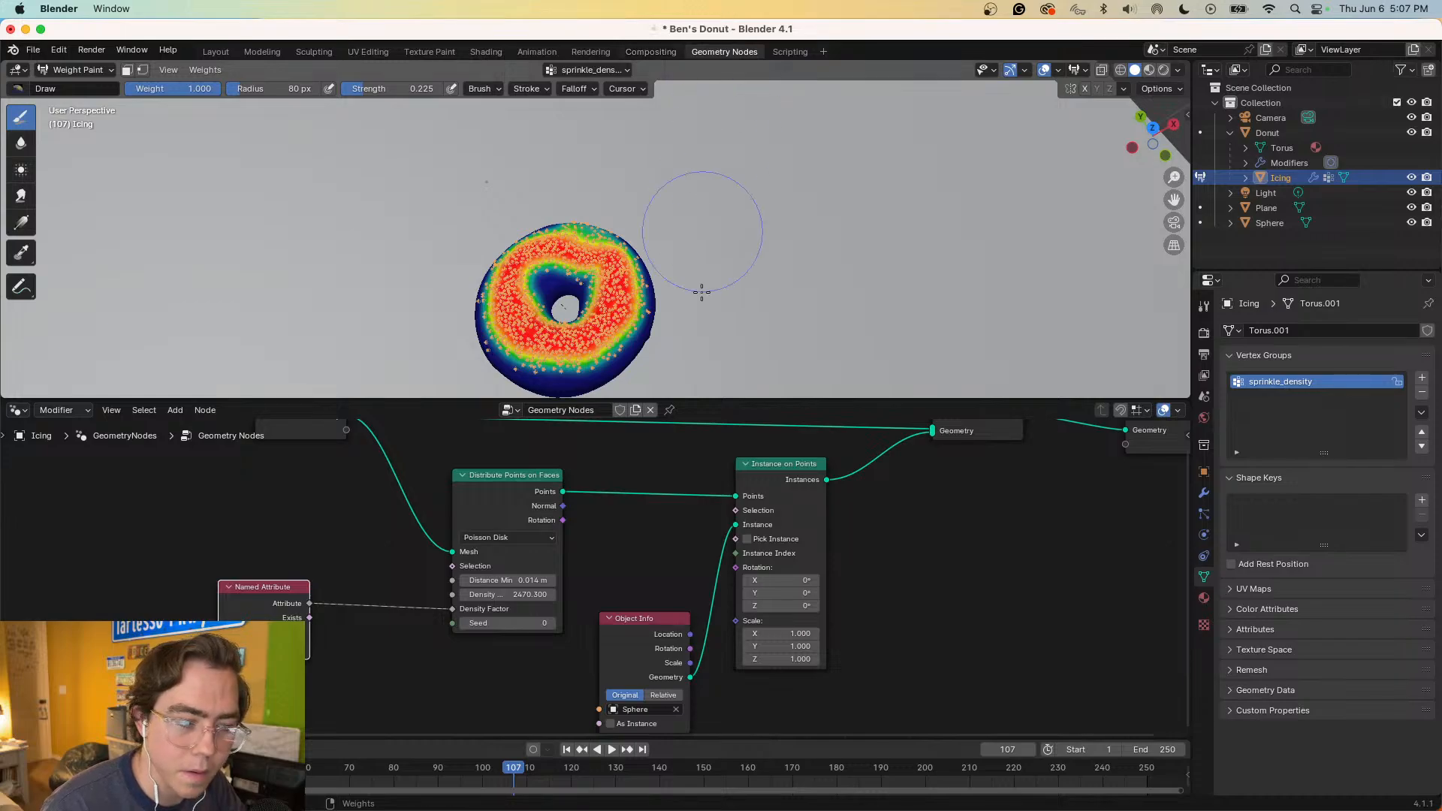
key("ctrl+Right")
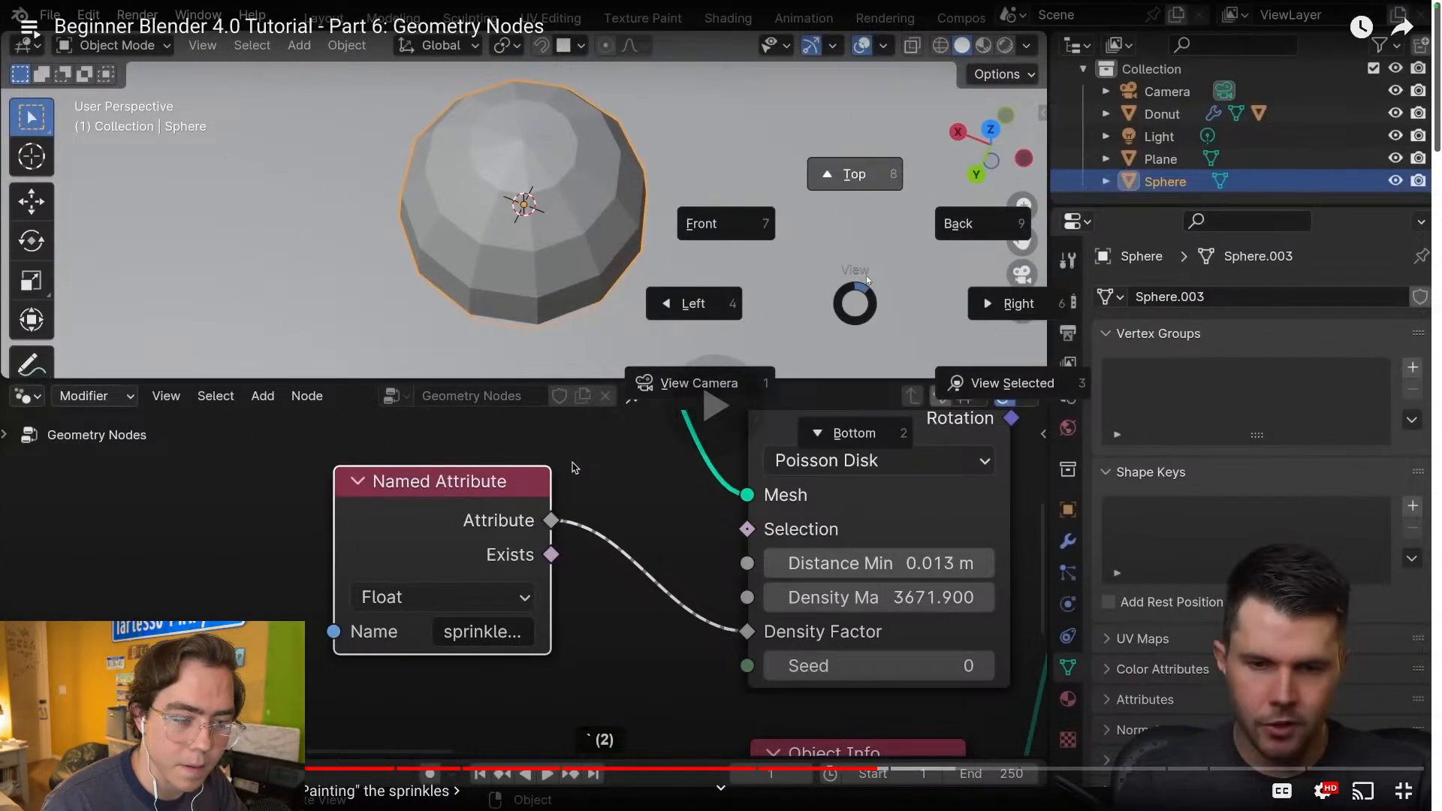
key("Left")
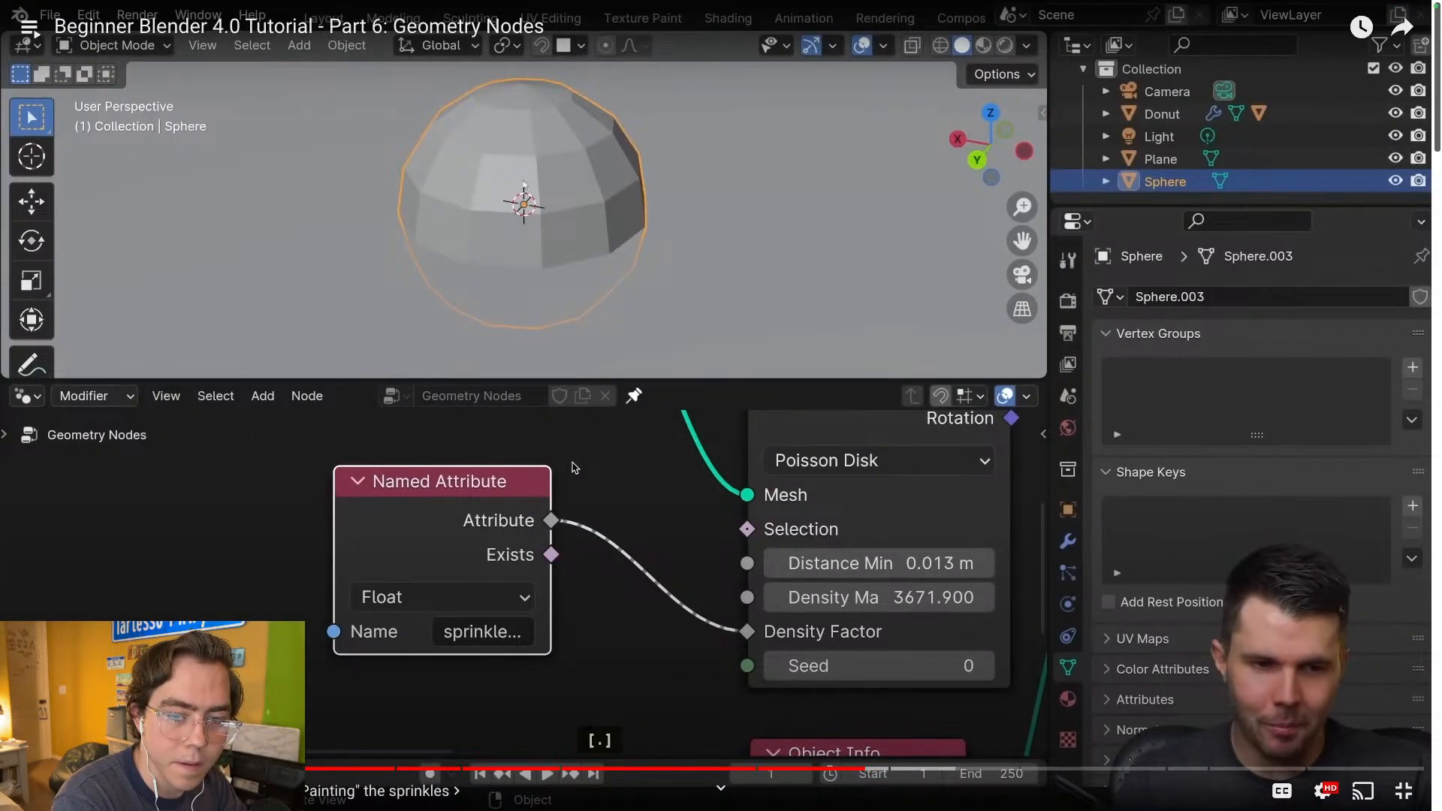
key("space")
key("space")
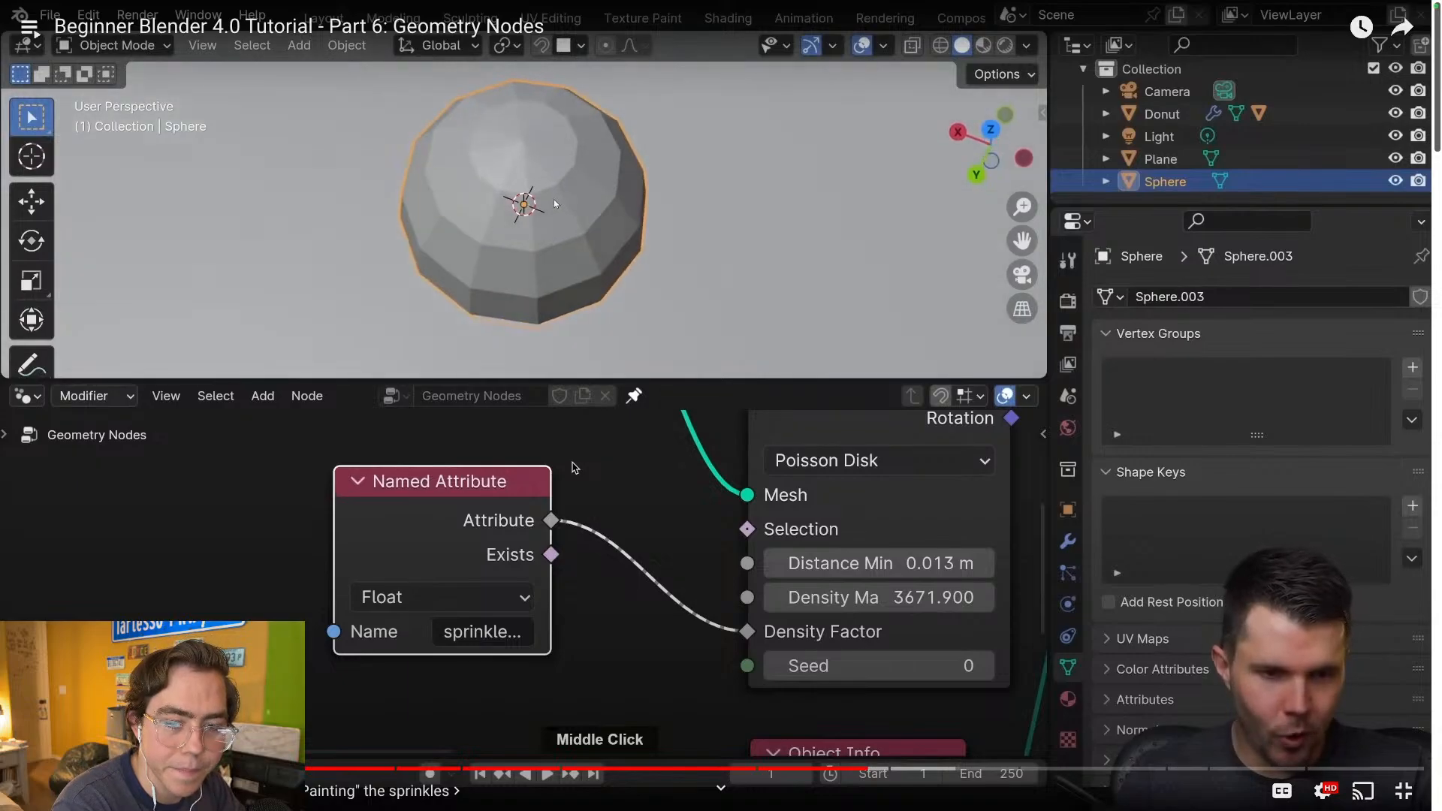
key("Left")
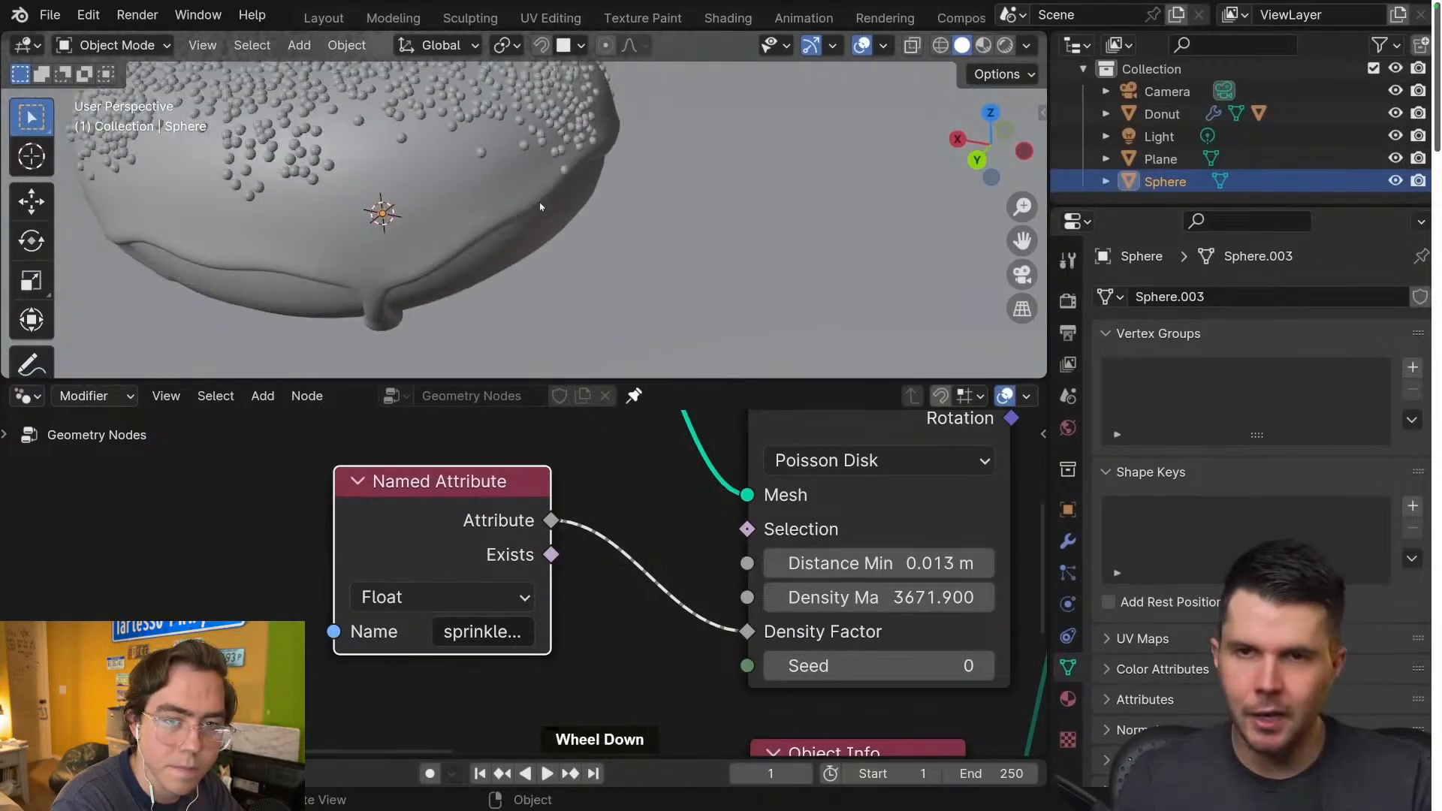
key("ctrl+Left")
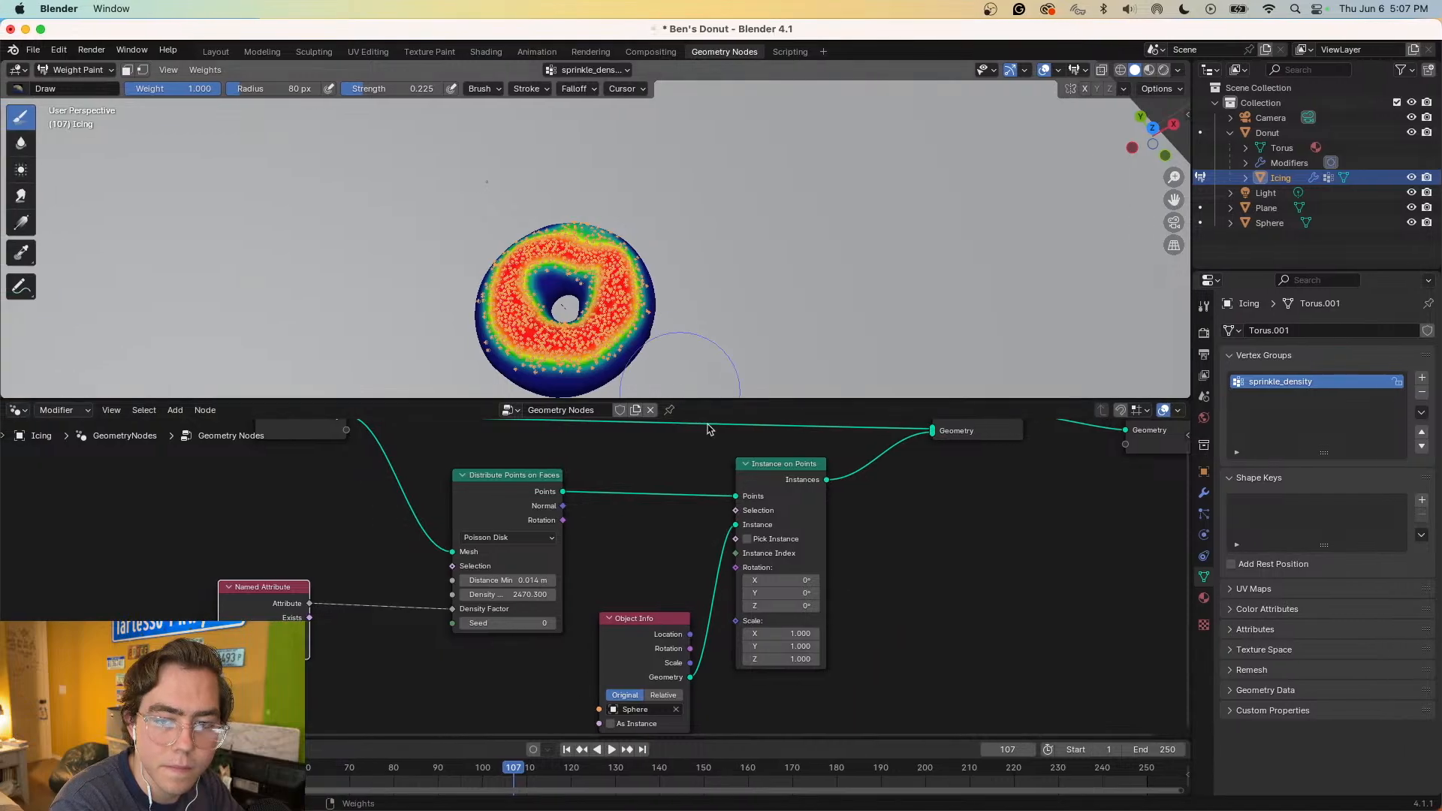
- Select the Sphere object in Blender, and play the tutorial's part about framing the sphere
left_click(1276, 223)
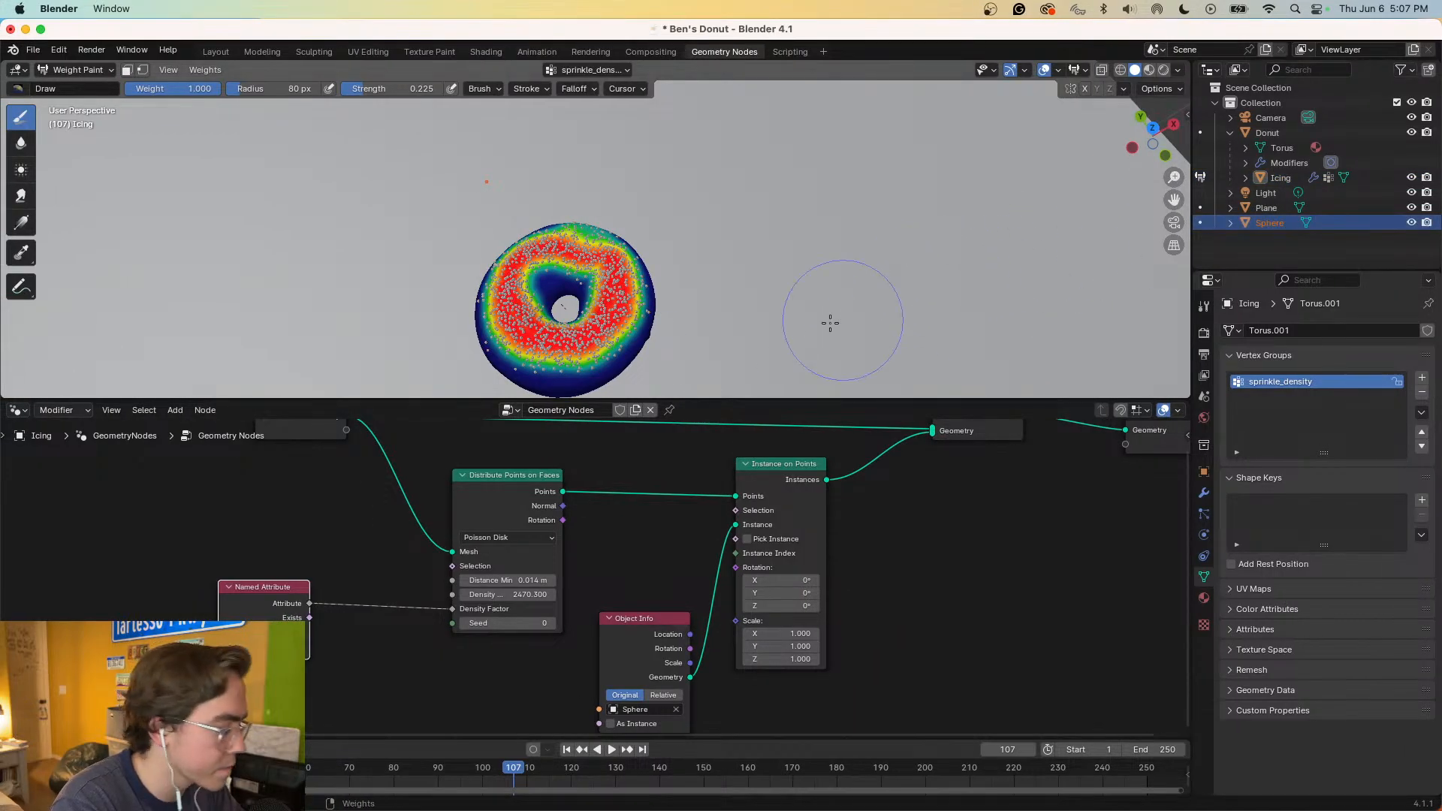
key("ctrl+Tab")
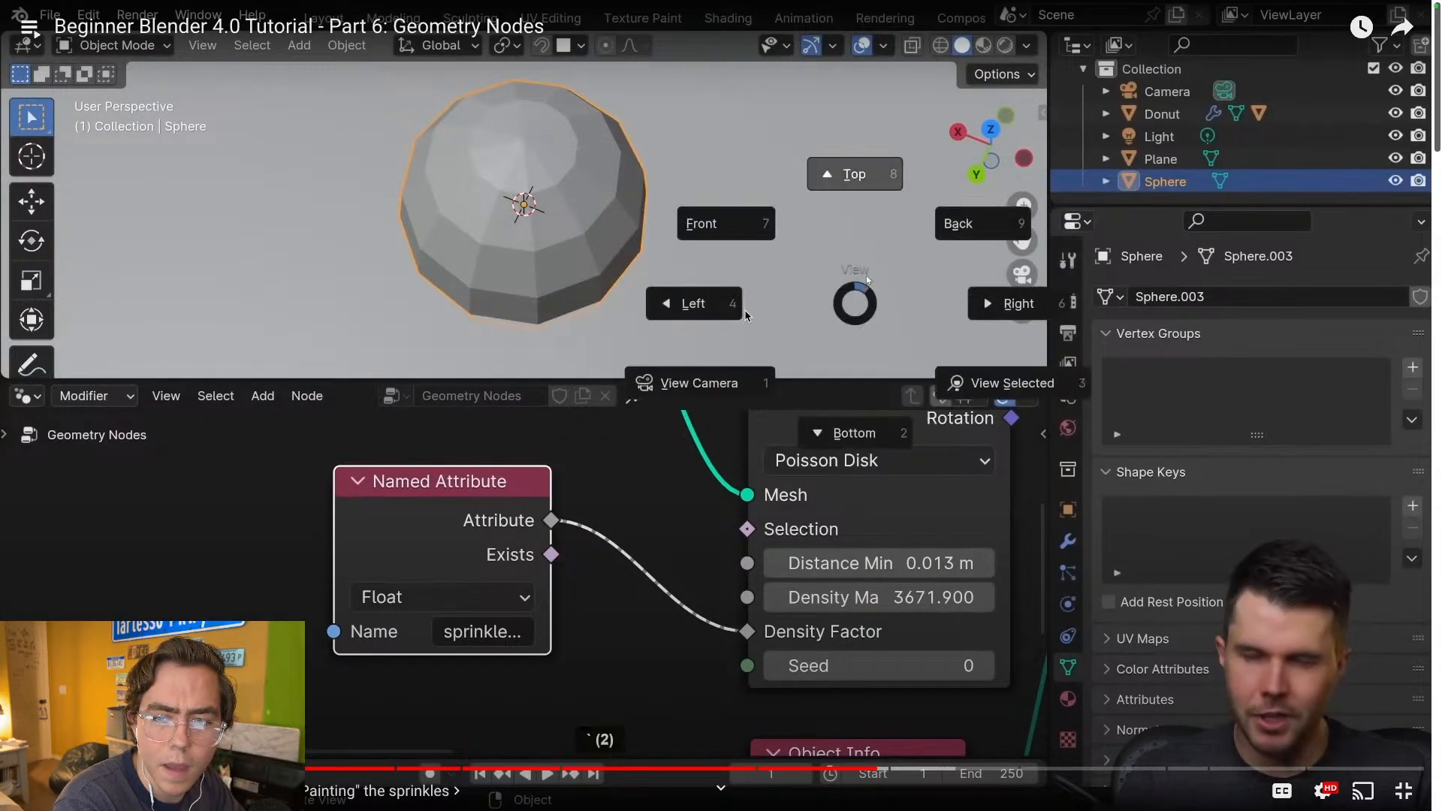
left_click(556, 386)
left_click(555, 386)
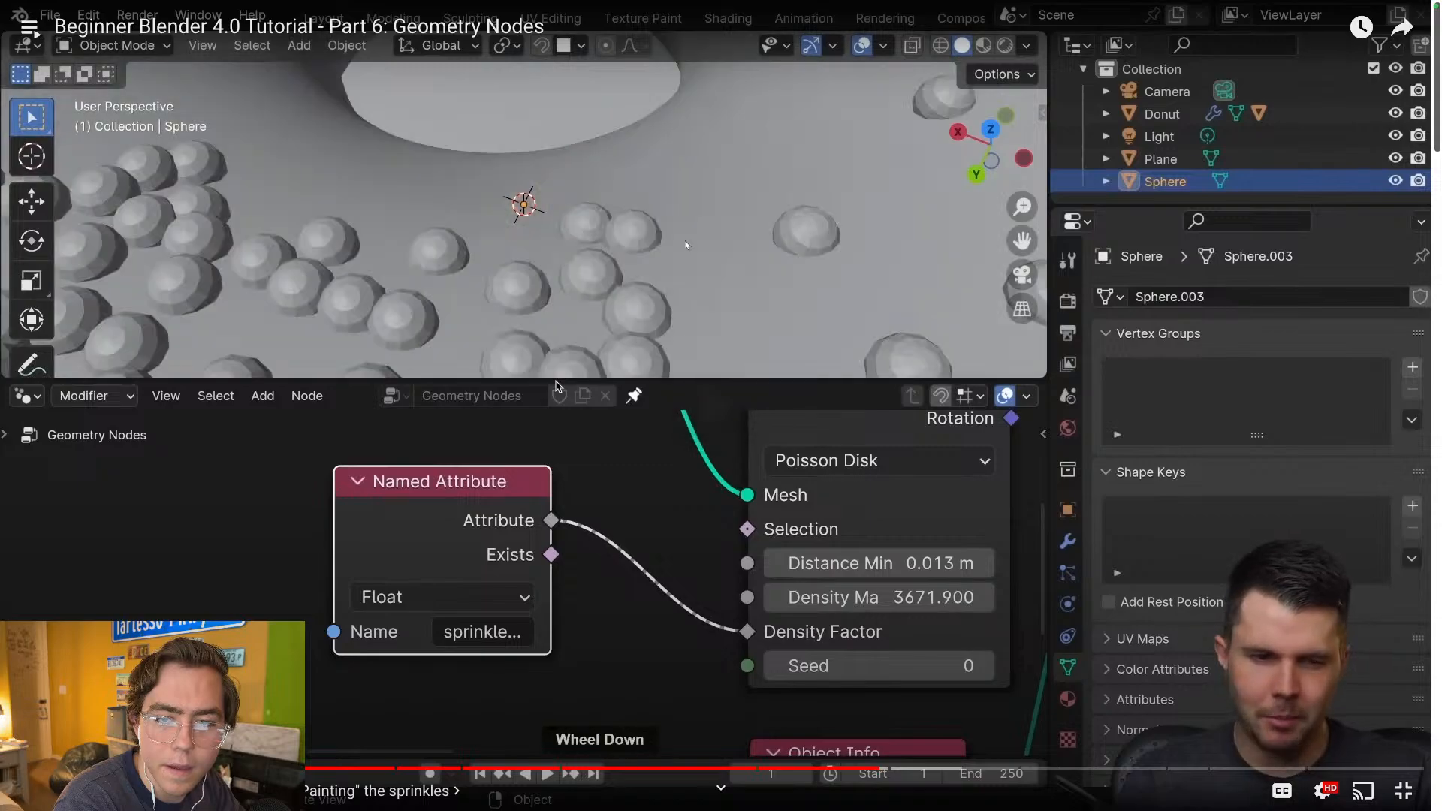
left_click(556, 386)
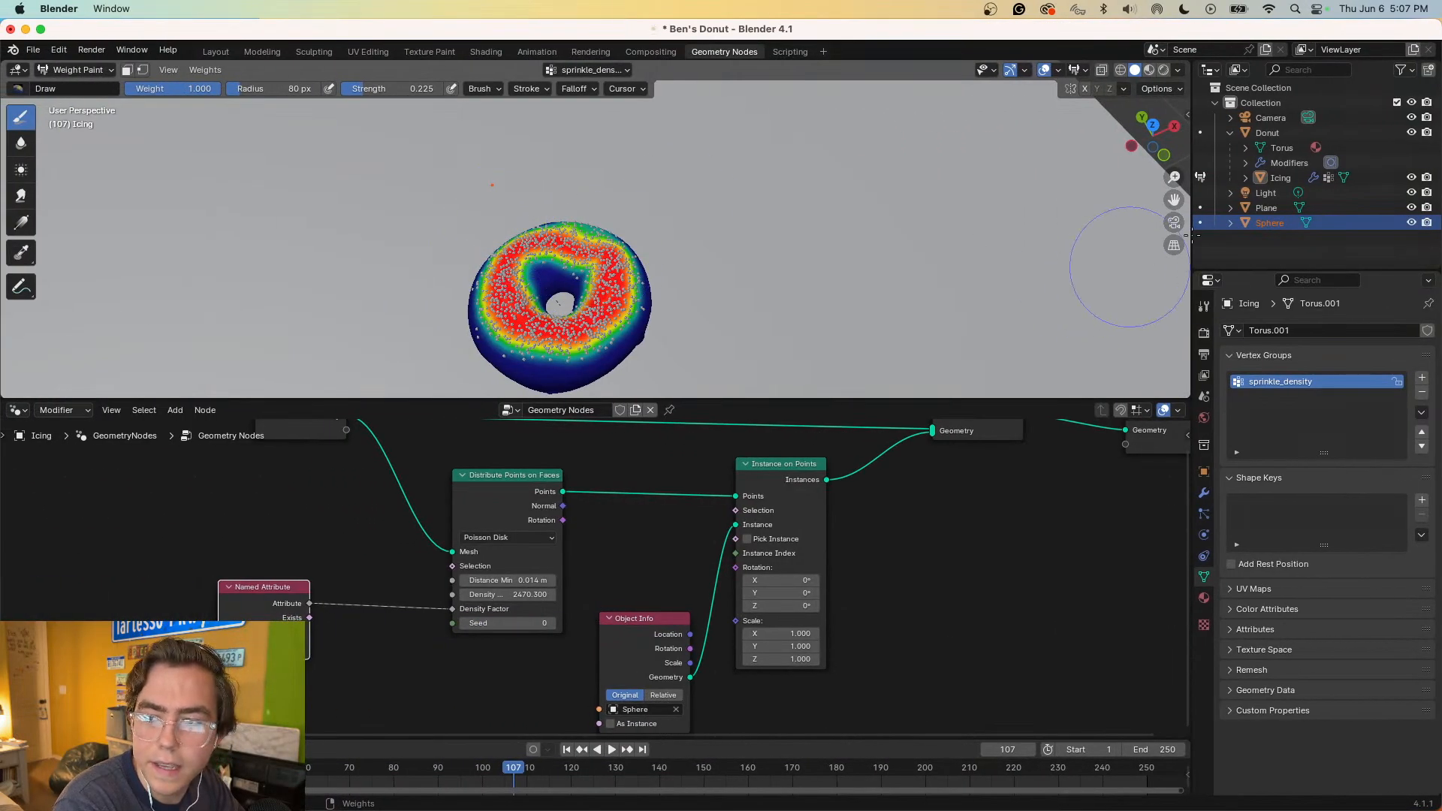
left_click(1315, 224)
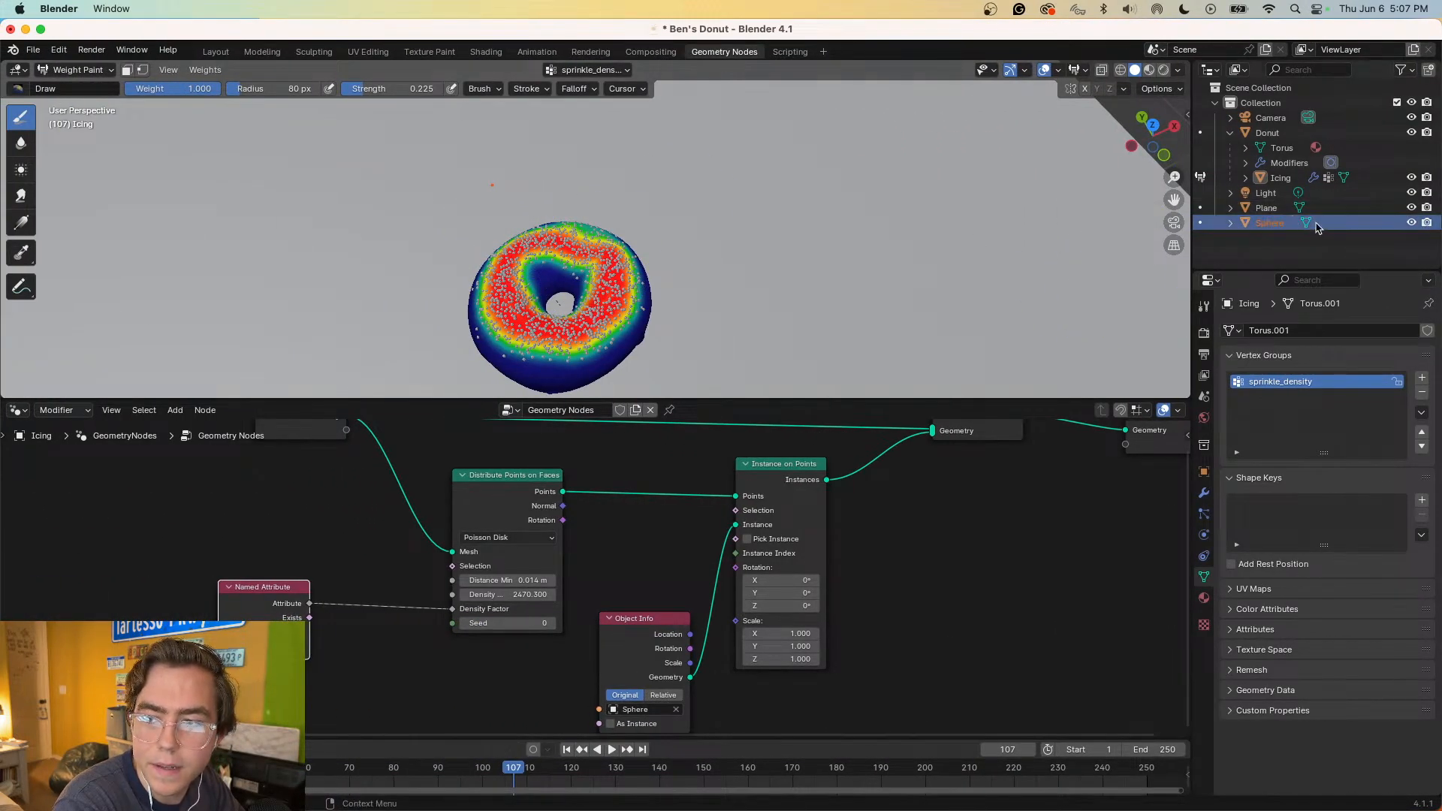
key("grave")
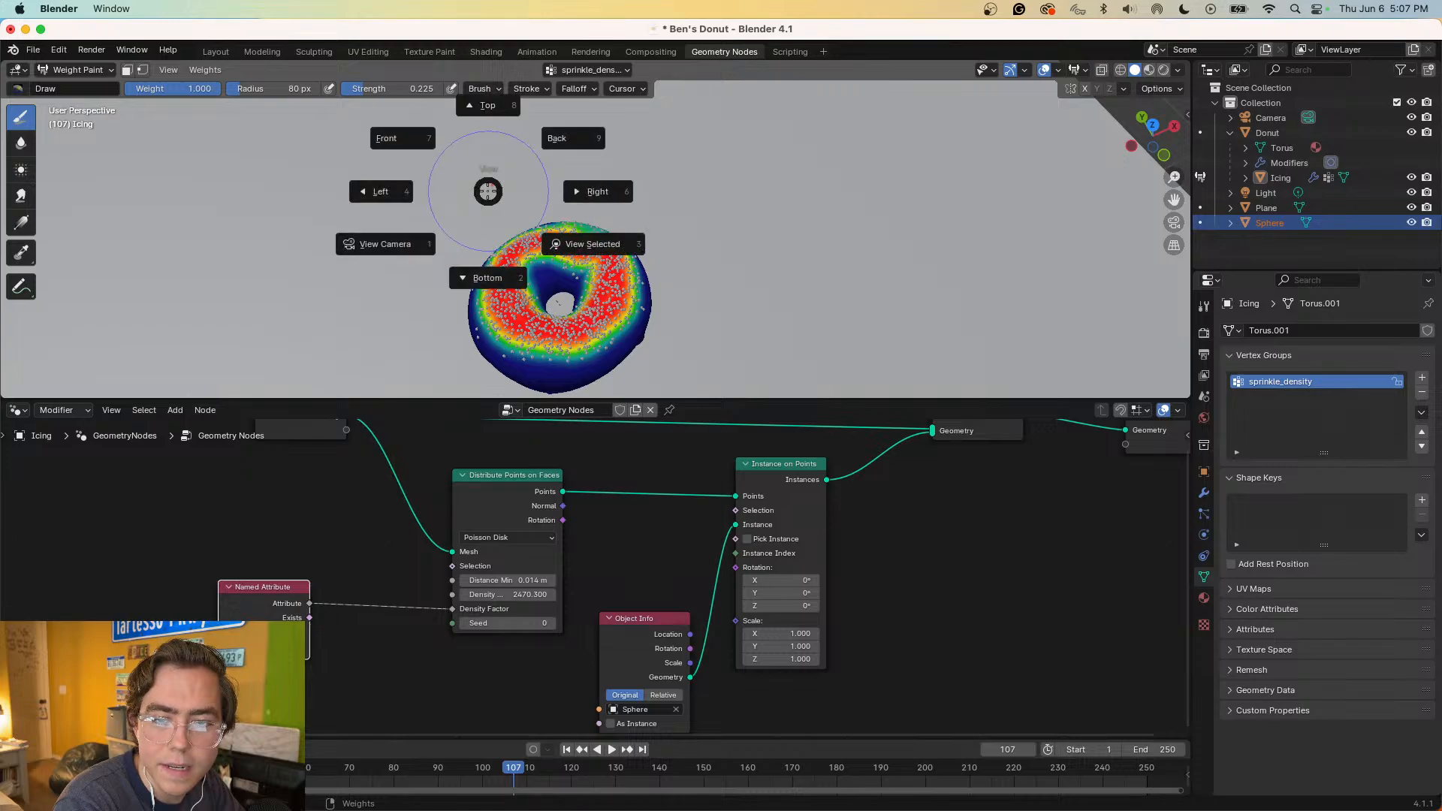
key("Escape")
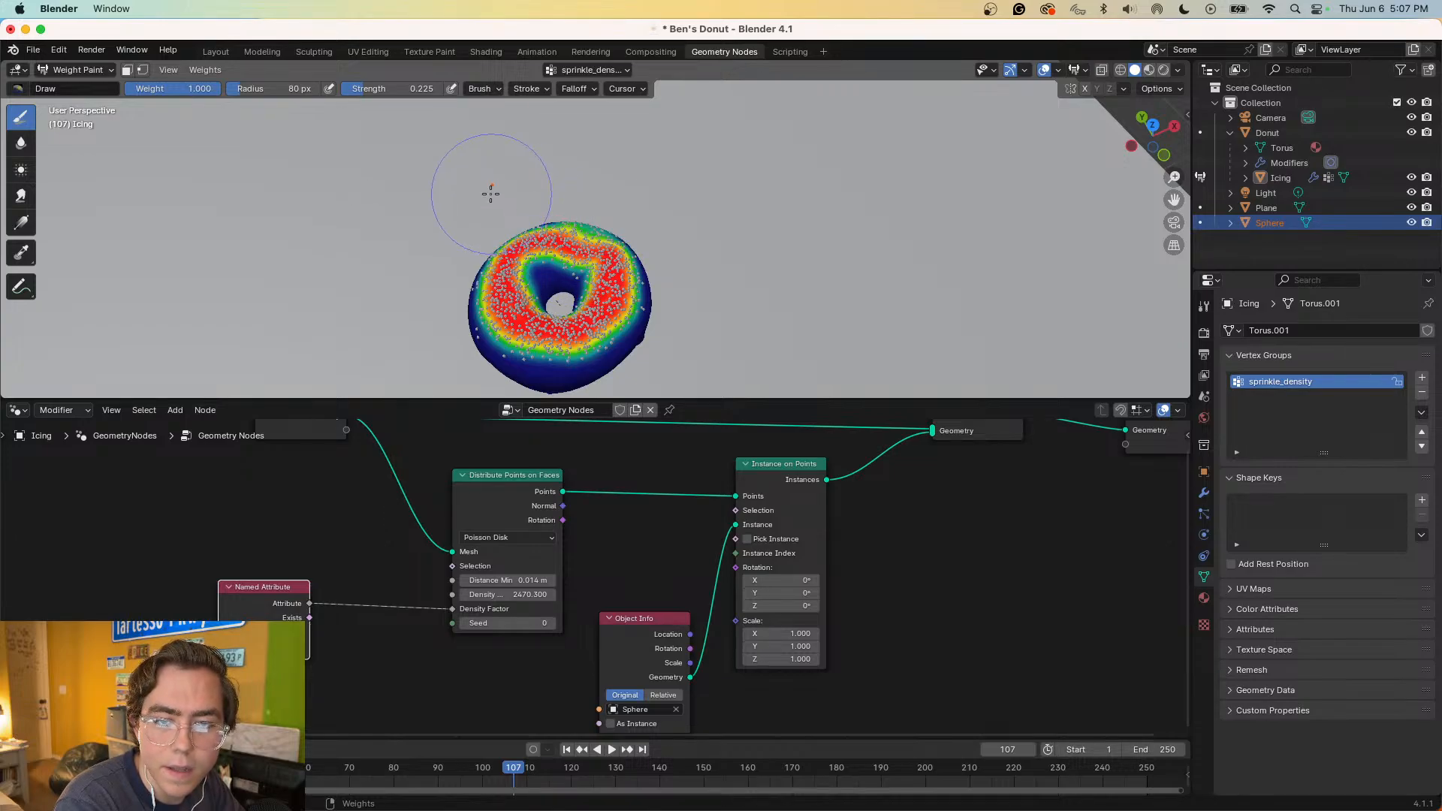
- Locate the small source sphere beside the donut and examine its faceted surface up close
scroll(490, 194, "down", 8)
scroll(491, 194, "up", 13)
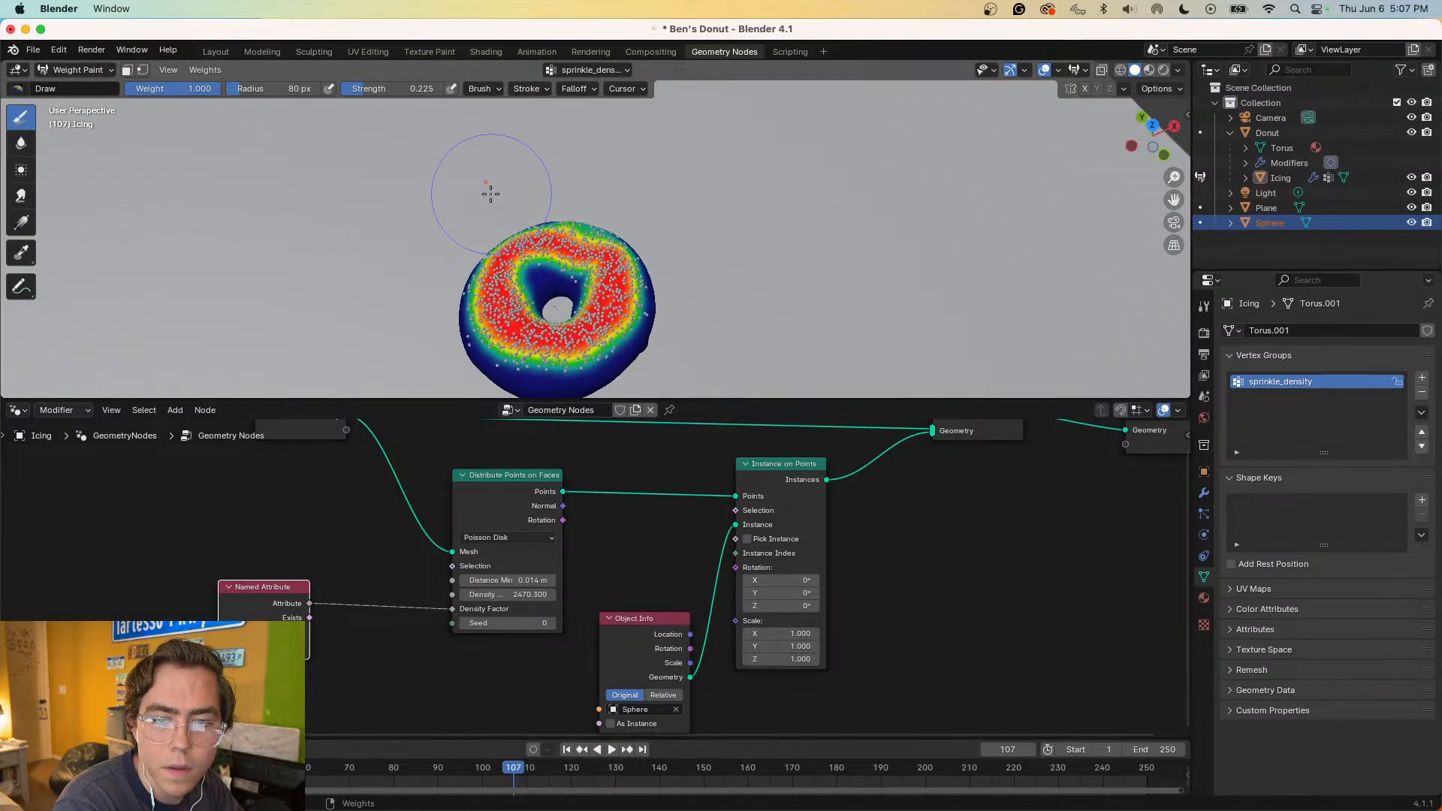
key("shift")
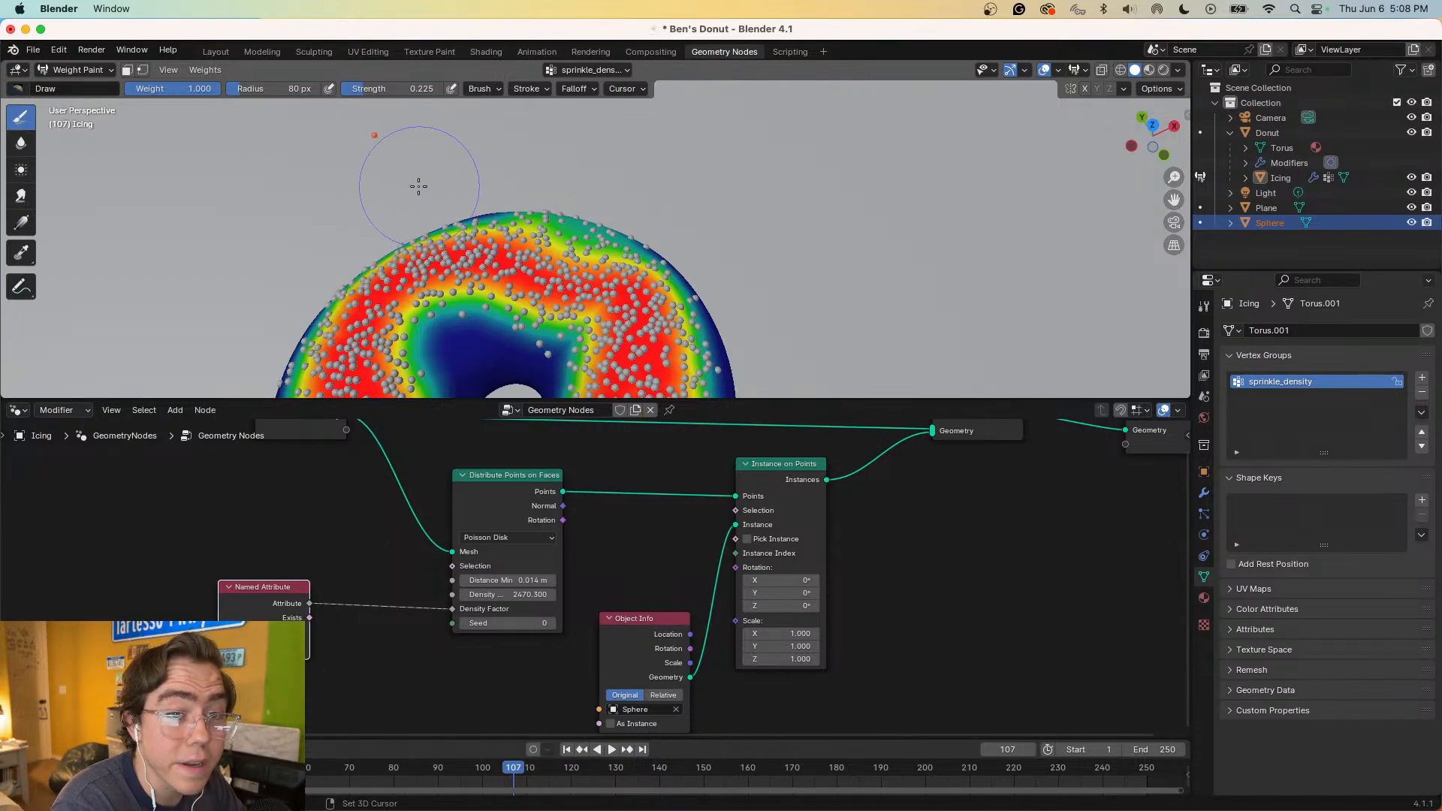
scroll(415, 185, "up", 5, "shift")
scroll(419, 186, "up", 5)
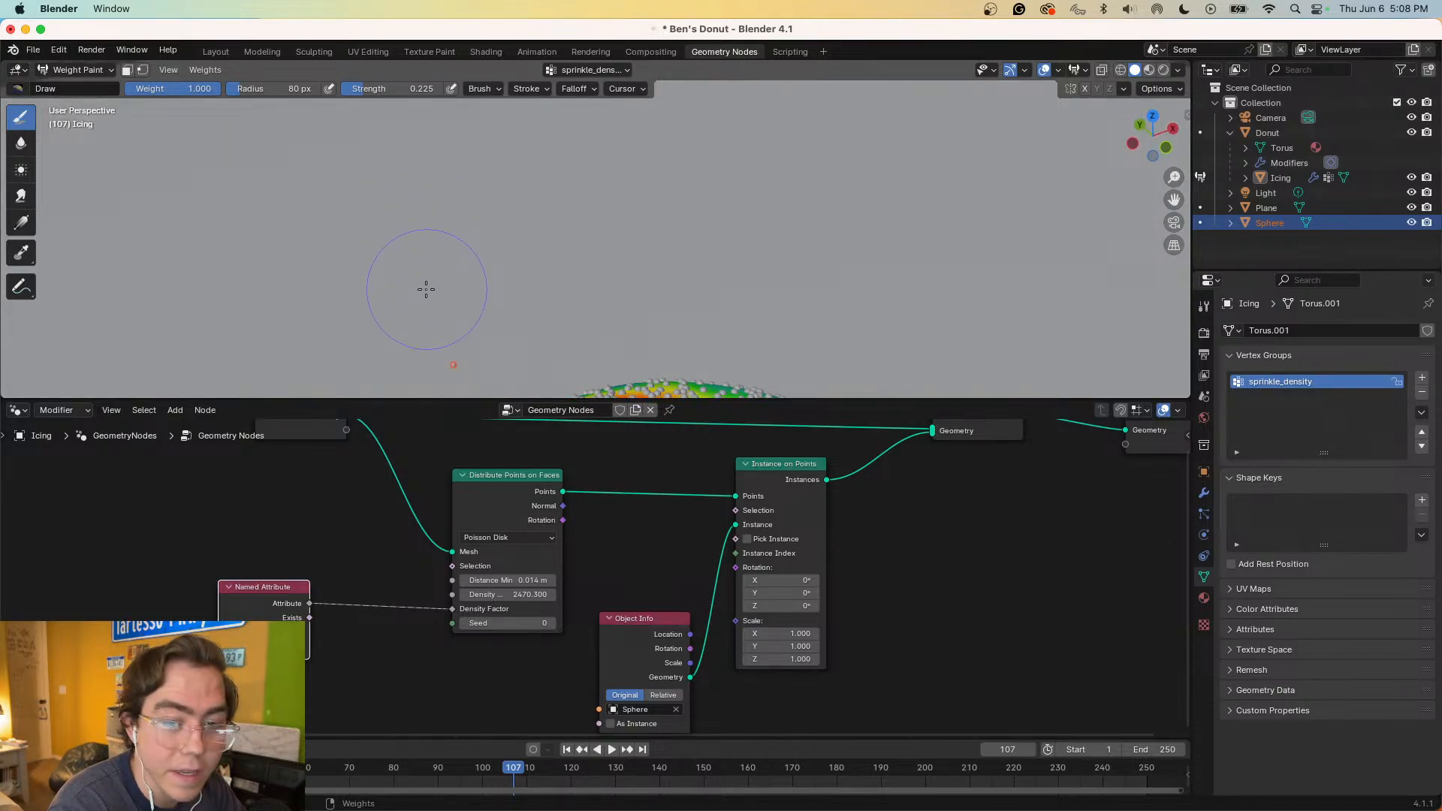
scroll(423, 289, "down", 5)
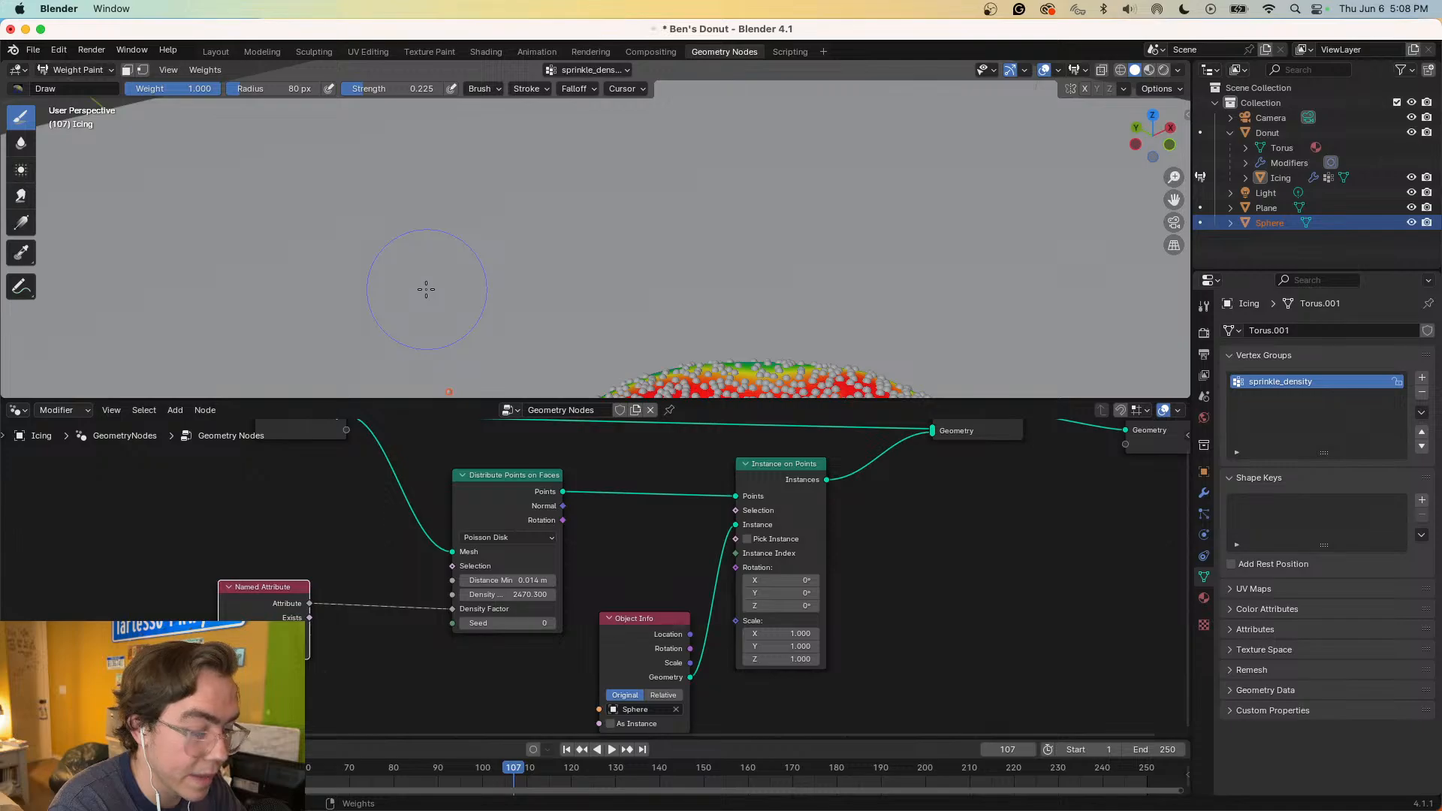
scroll(425, 289, "down", 10)
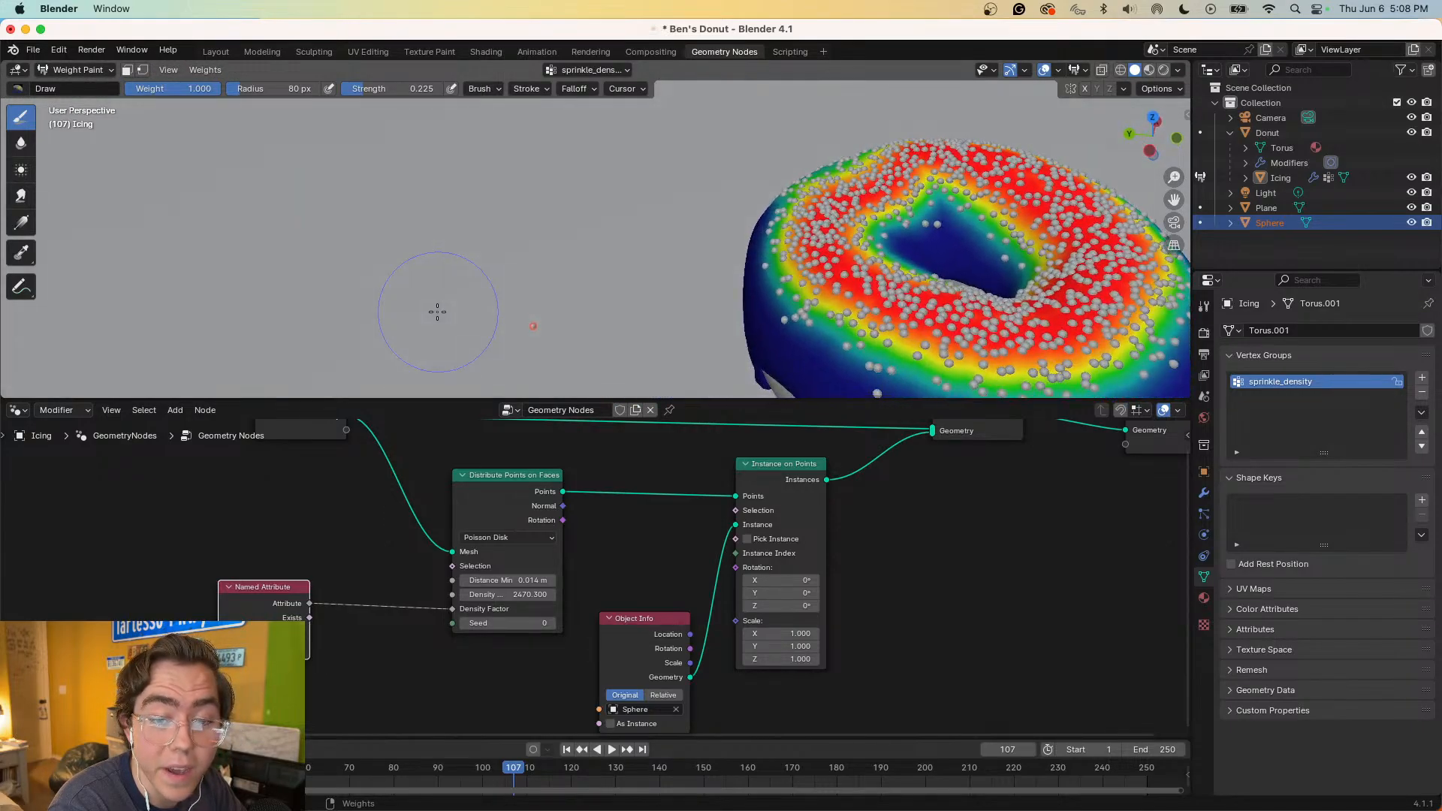
scroll(437, 311, "up", 5)
scroll(528, 344, "up", 8)
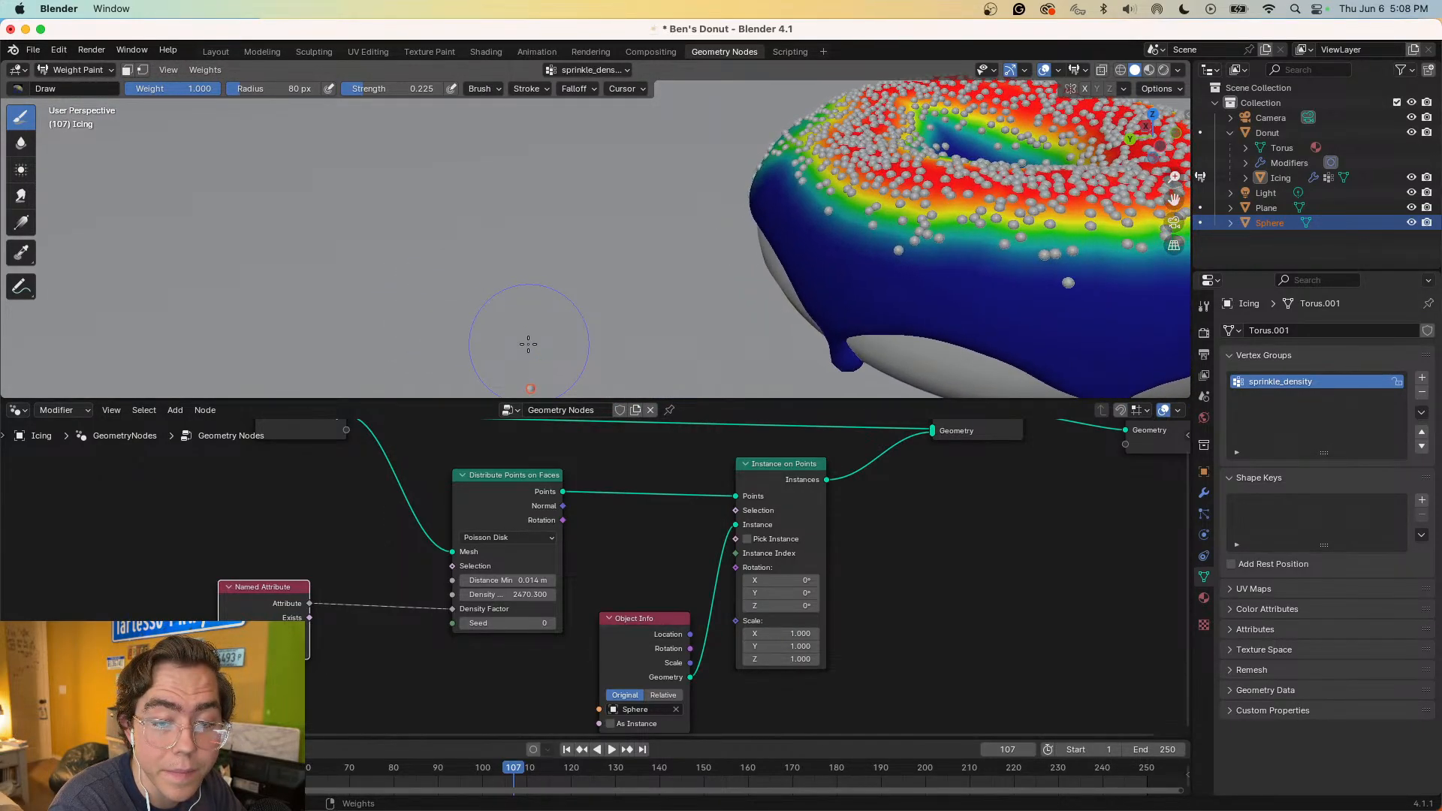
scroll(527, 344, "up", 3, "ctrl")
scroll(528, 344, "down", 8, "shift")
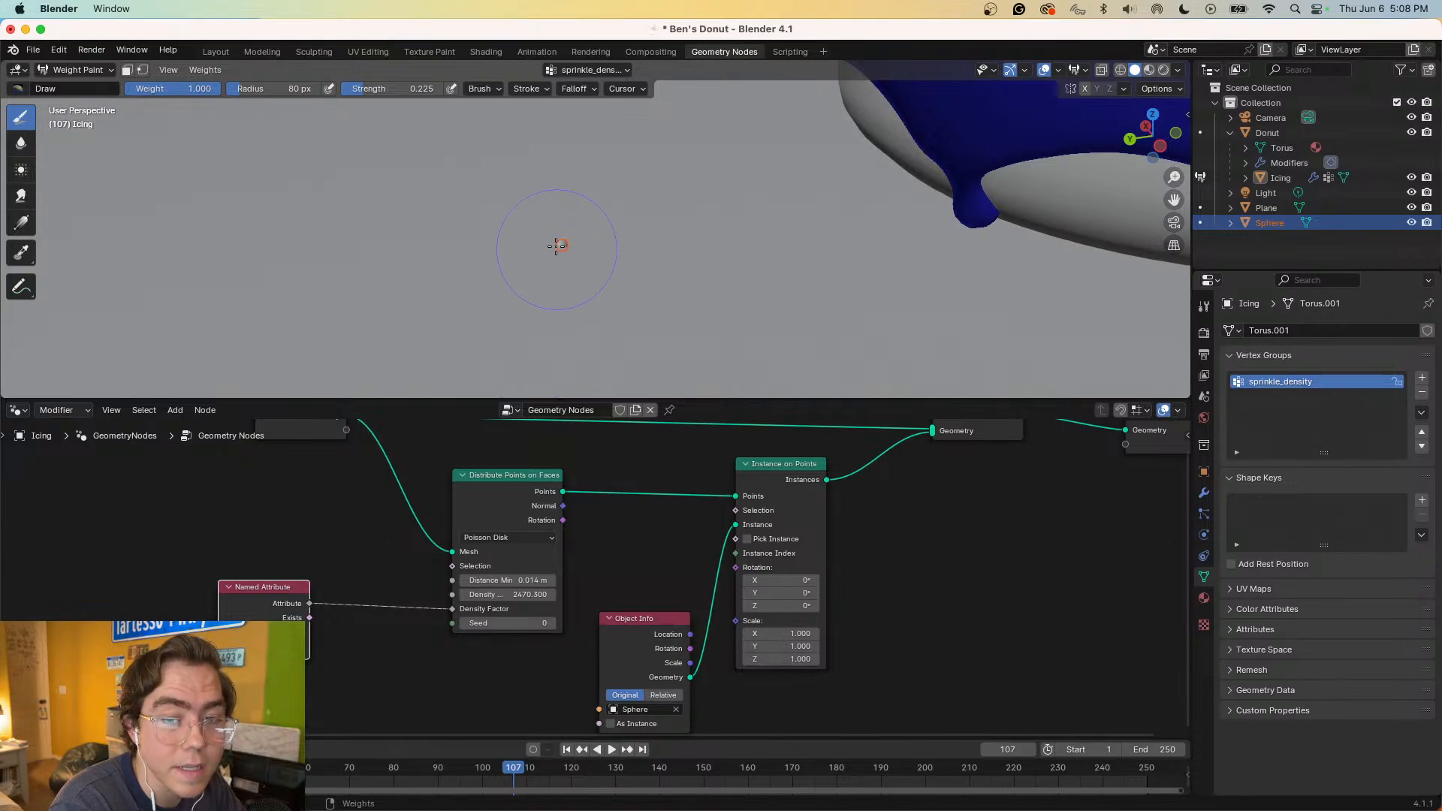
scroll(557, 246, "down", 5, "shift")
scroll(525, 263, "up", 5, "ctrl")
scroll(515, 273, "down", 3, "shift")
scroll(515, 273, "up", 3, "ctrl")
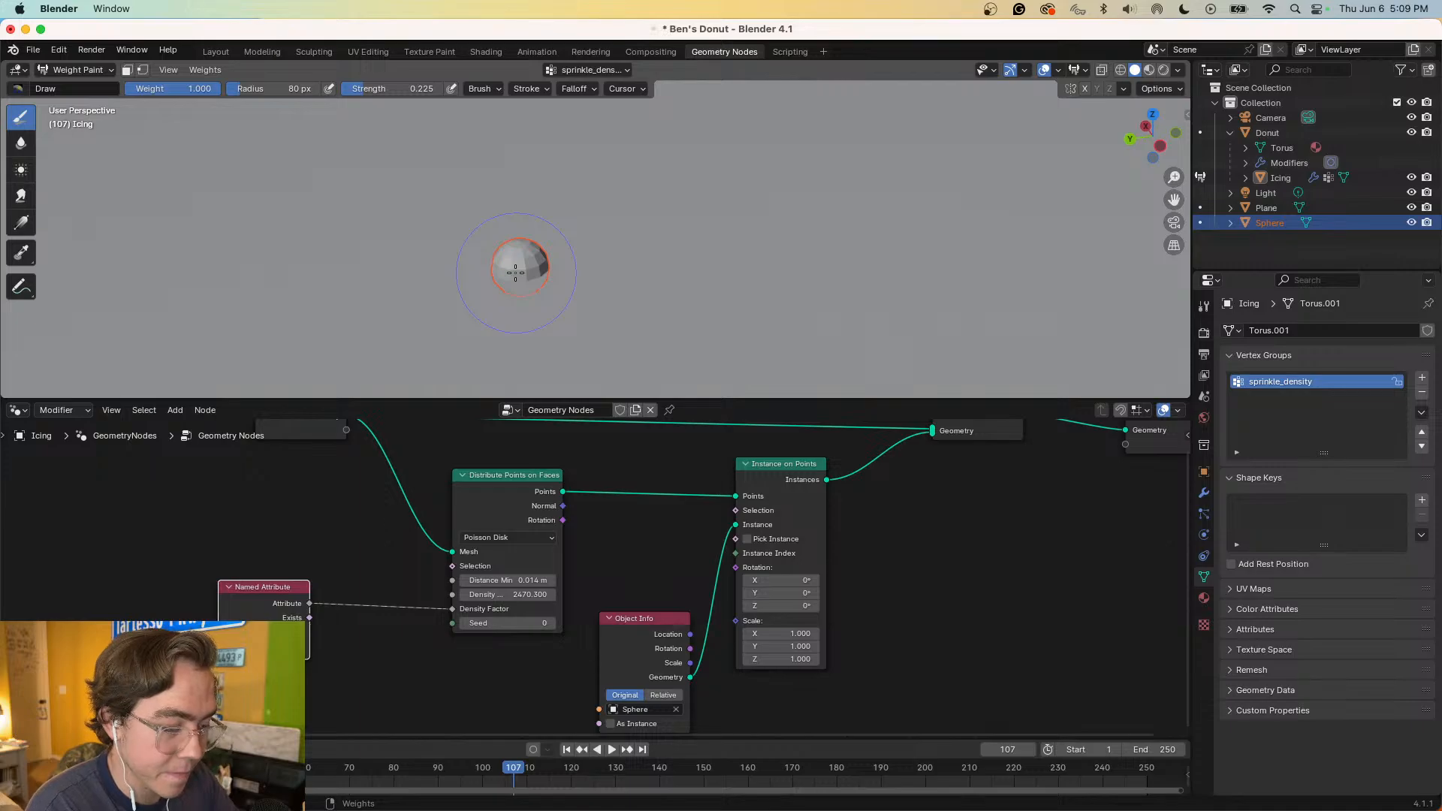
- Play the tutorial video's part about applying Shade Smooth to the sphere, and return to Blender
key("ctrl+Right")
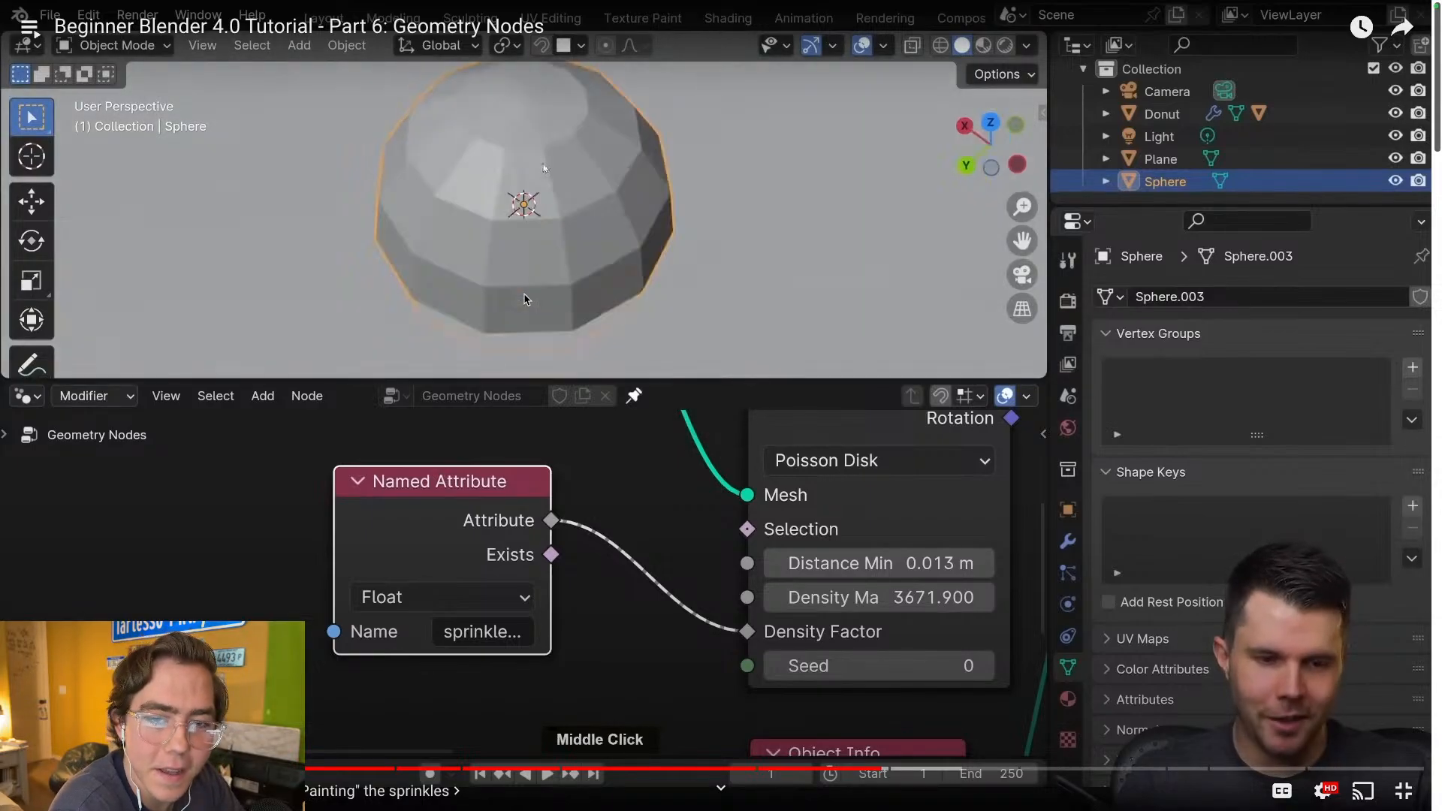
key("space")
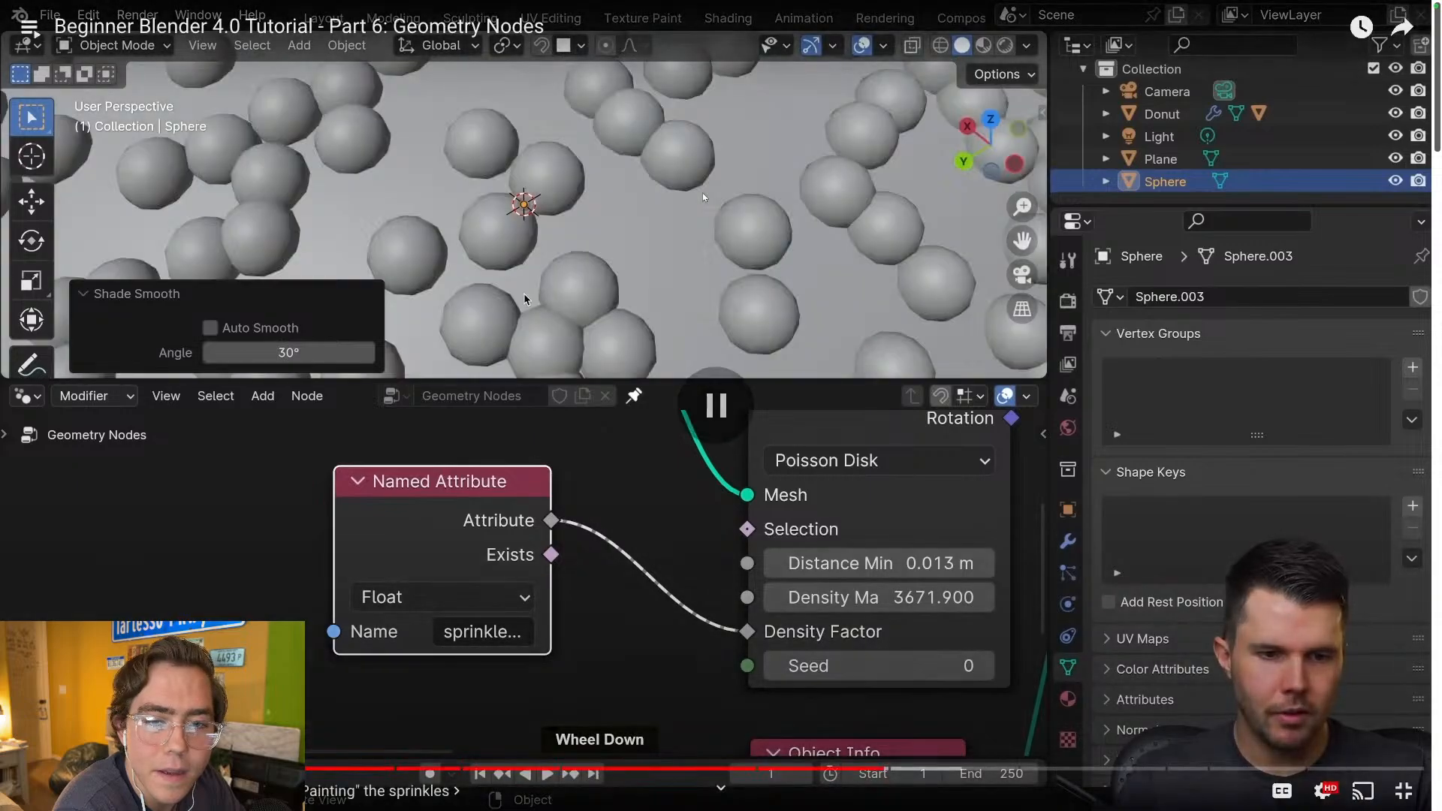
key("ctrl+Left")
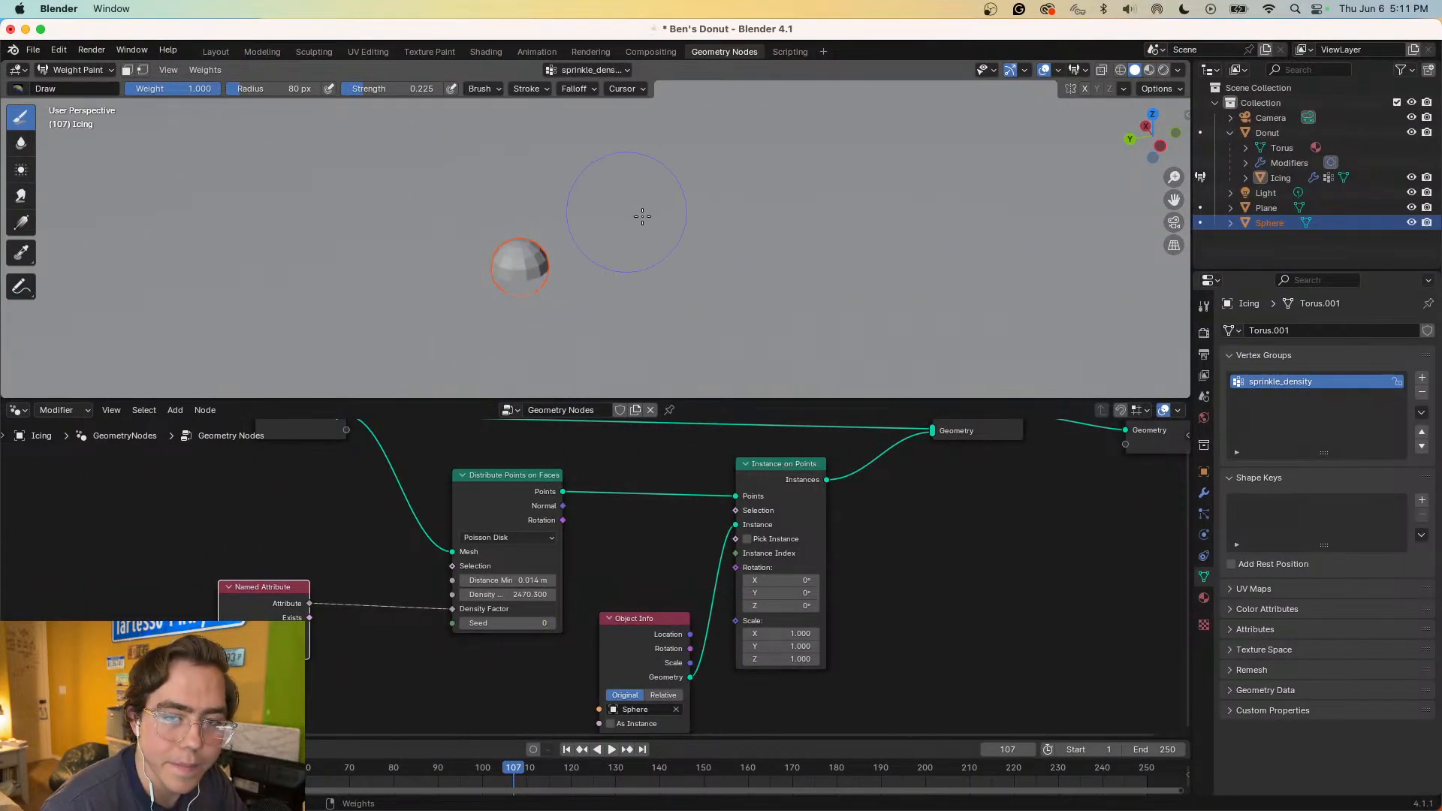
right_click(511, 272)
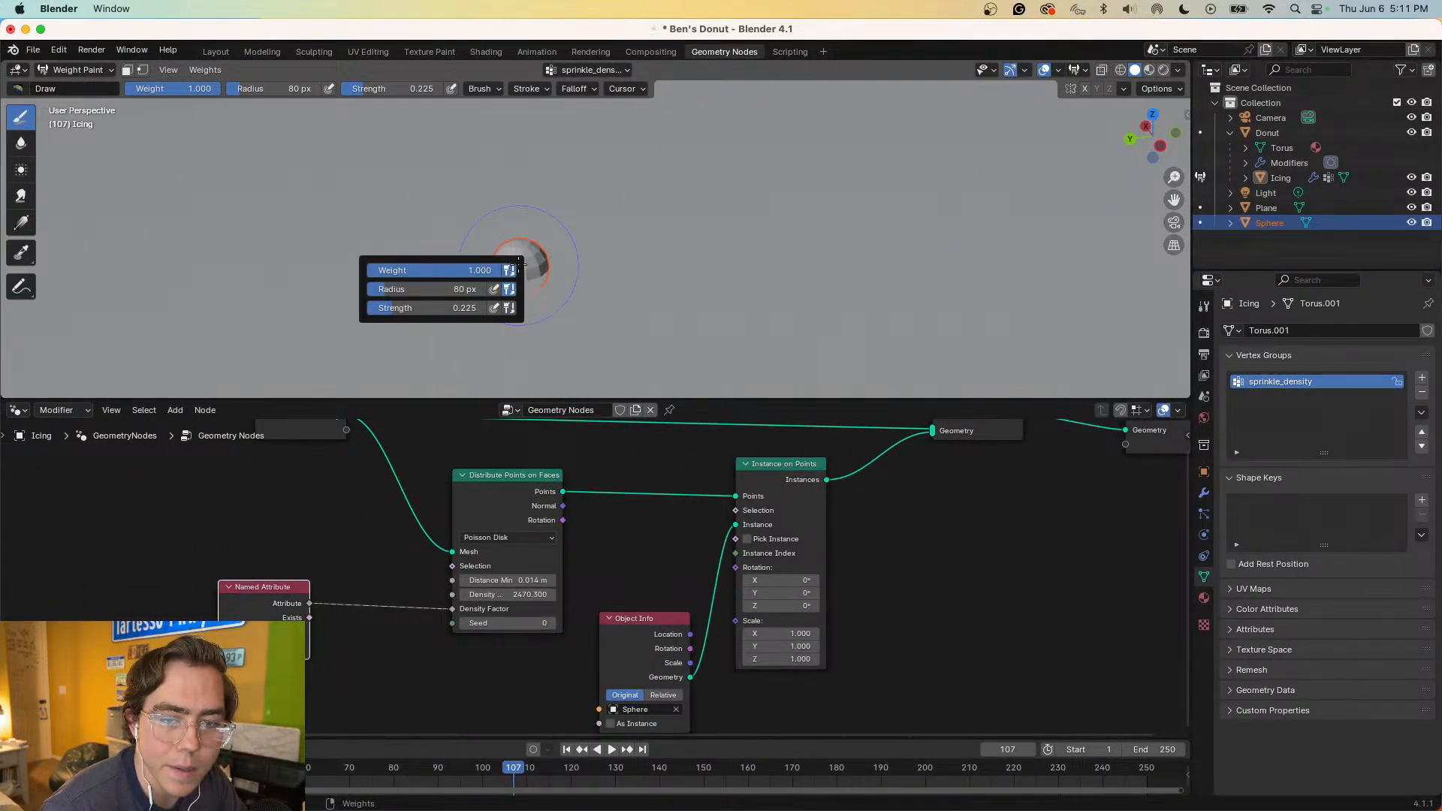
left_click(79, 69)
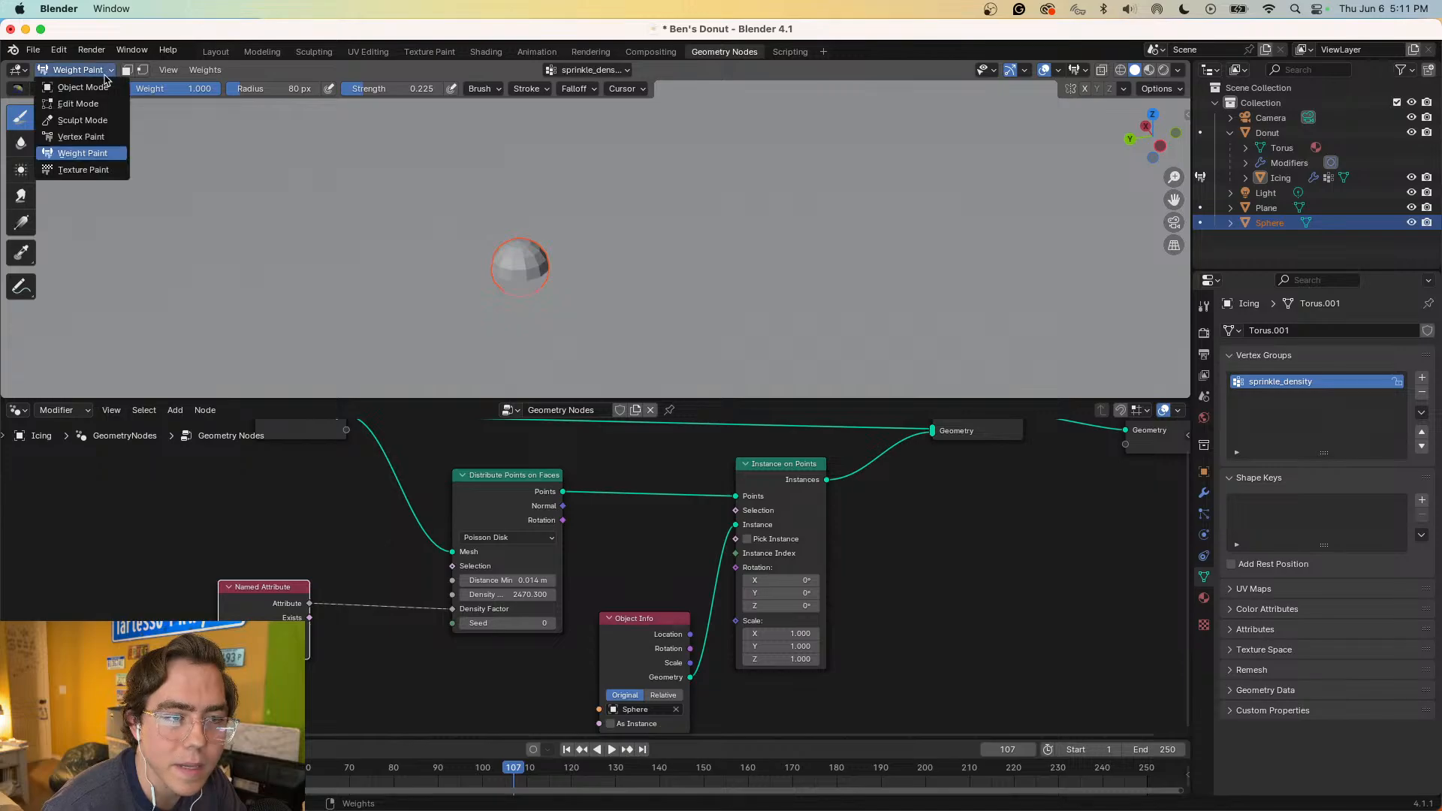
left_click(105, 104)
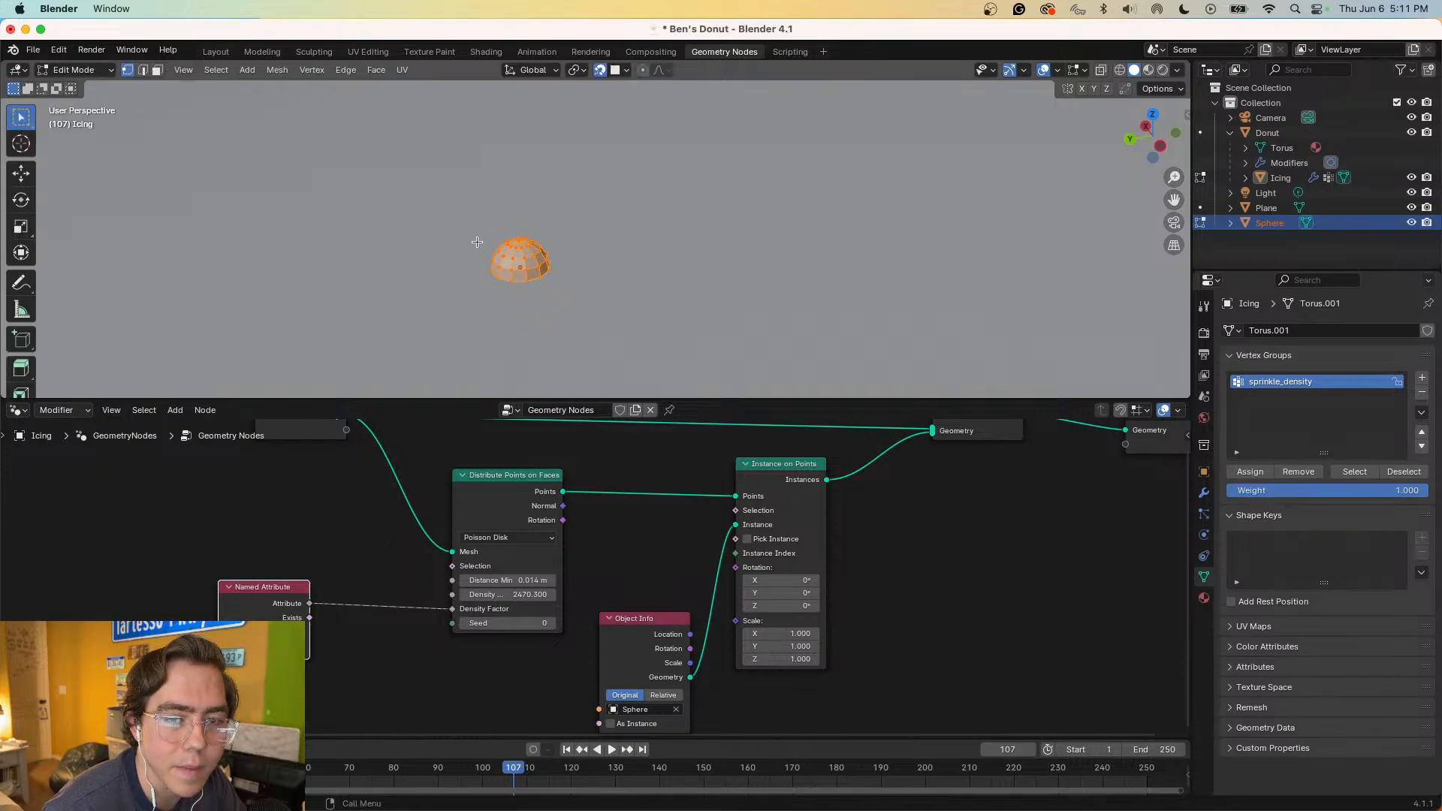
right_click(516, 264)
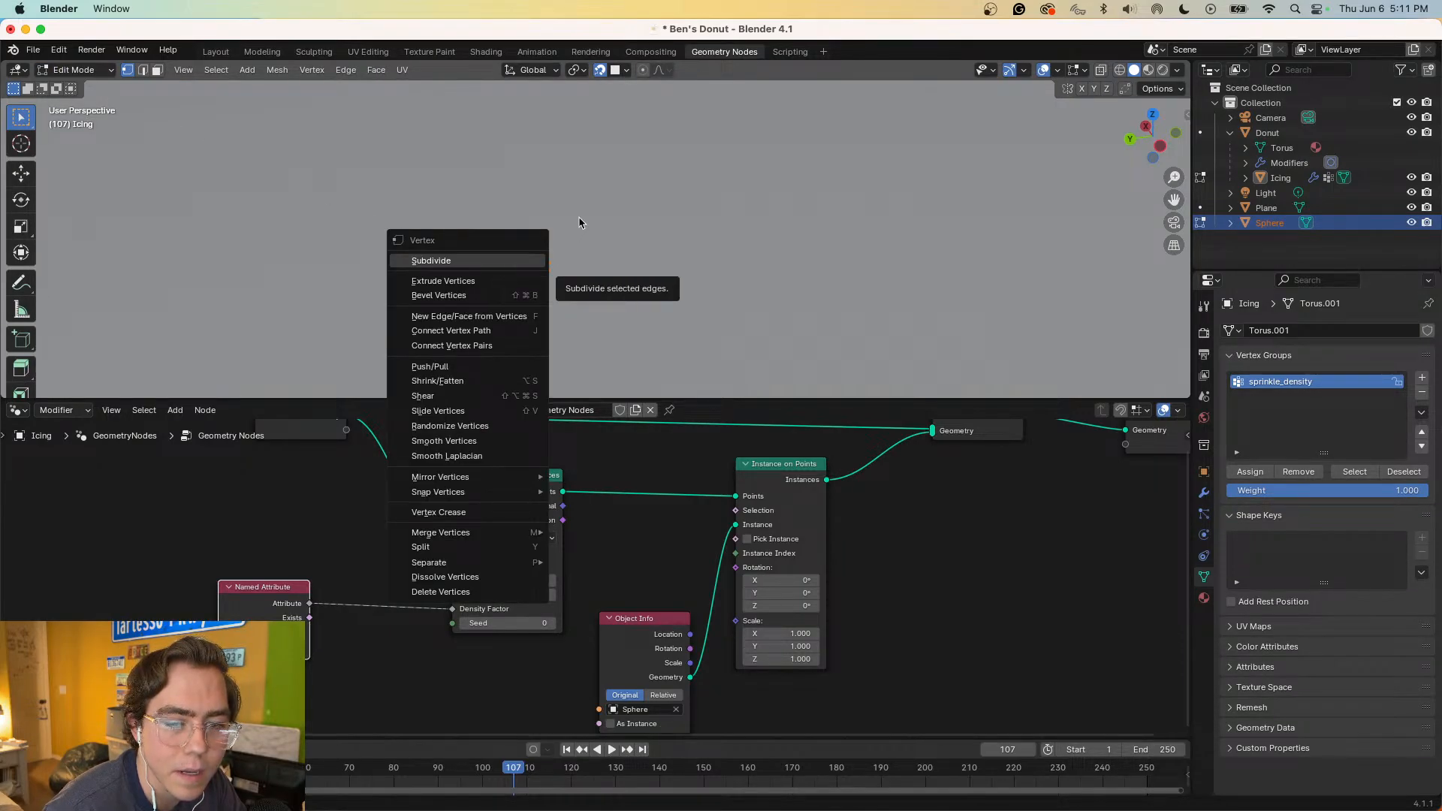
- Switch to Object Mode, apply Shade Smooth to the sphere, and check the sprinkles on the donut
left_click(75, 69)
left_click(90, 88)
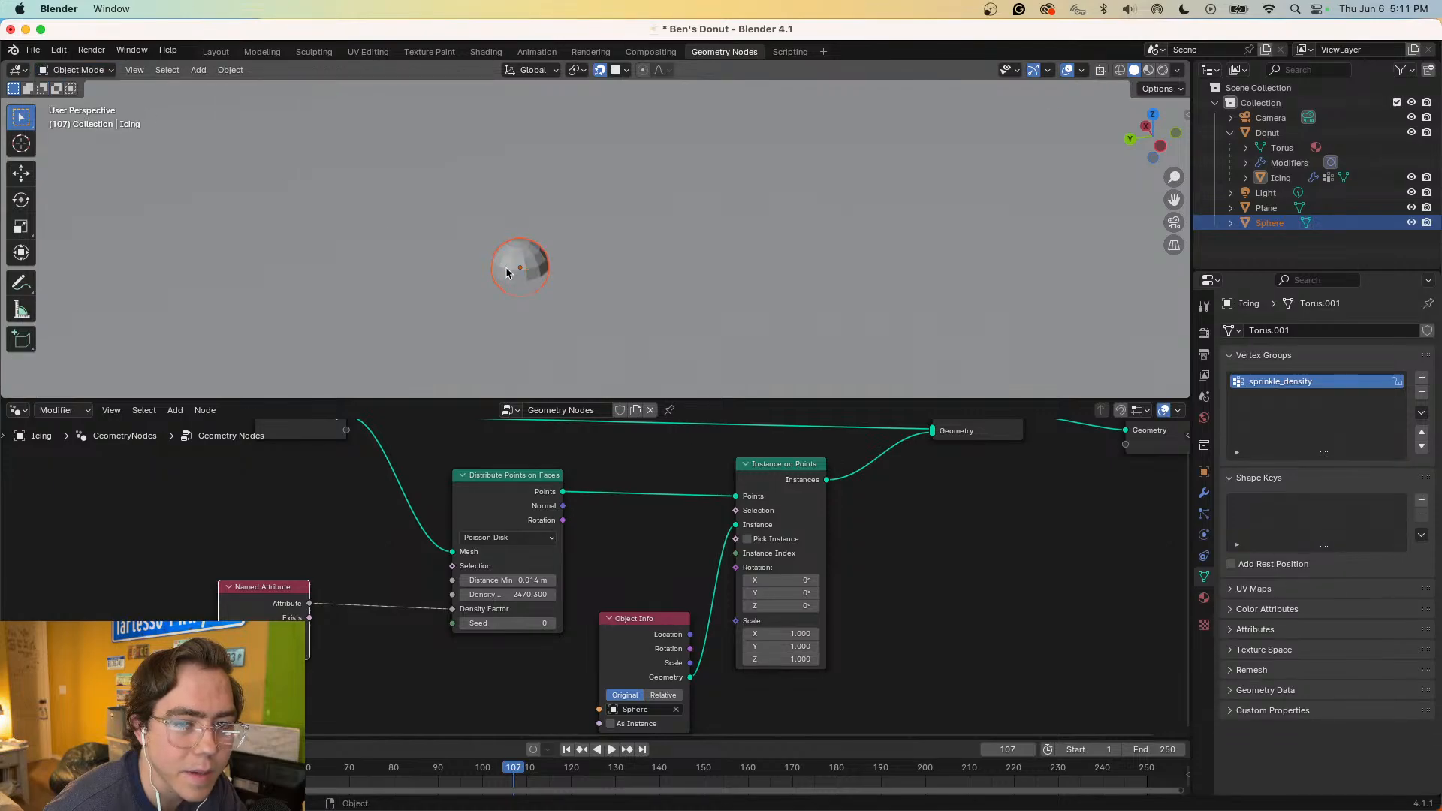
right_click(528, 253)
left_click(538, 184)
scroll(614, 313, "up", 2)
scroll(614, 314, "down", 5)
middle_click_drag(618, 268, 601, 232)
scroll(594, 263, "up", 4)
- Play the tutorial video through the part on connecting Density Max to the Group Input node
key("ctrl+Right")
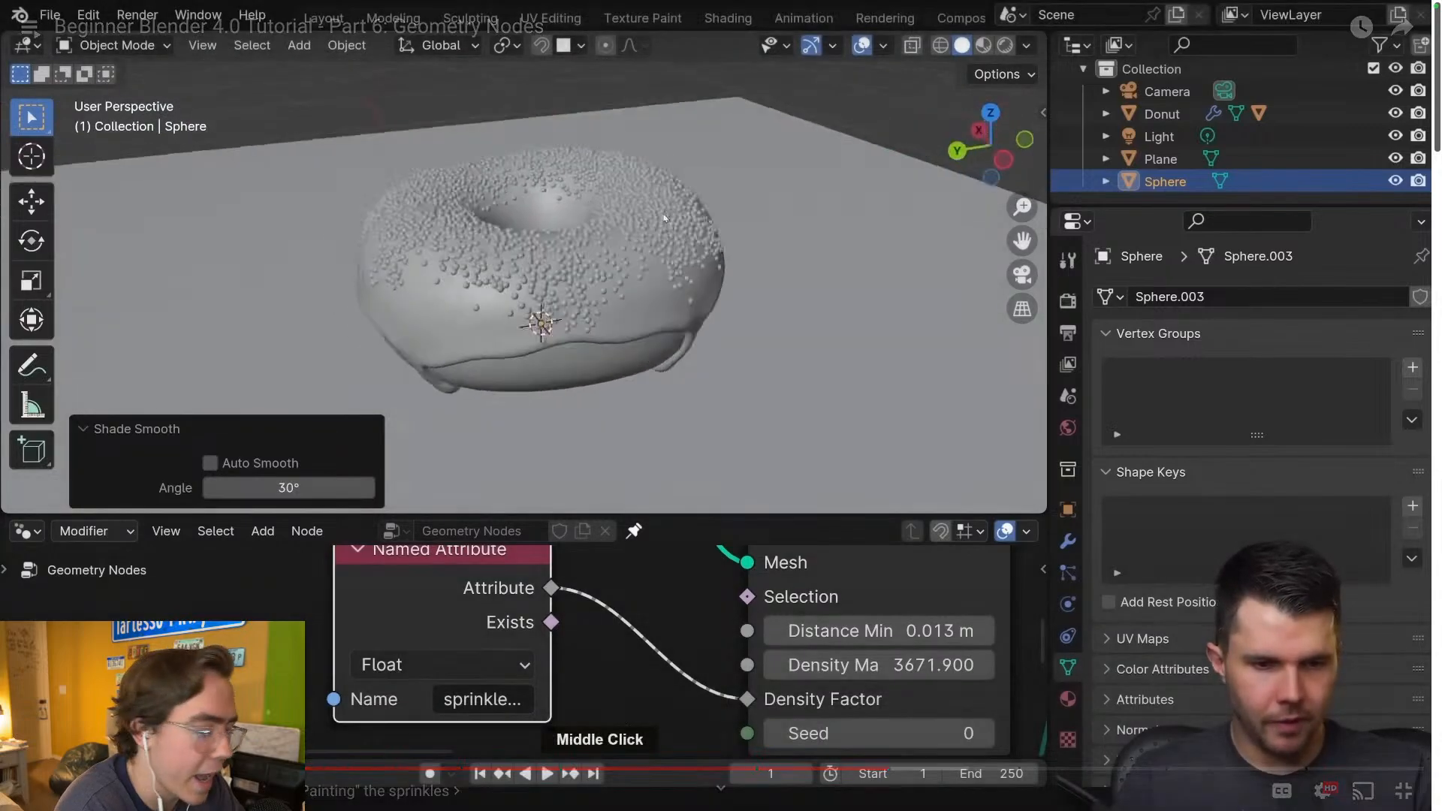
left_click(736, 230)
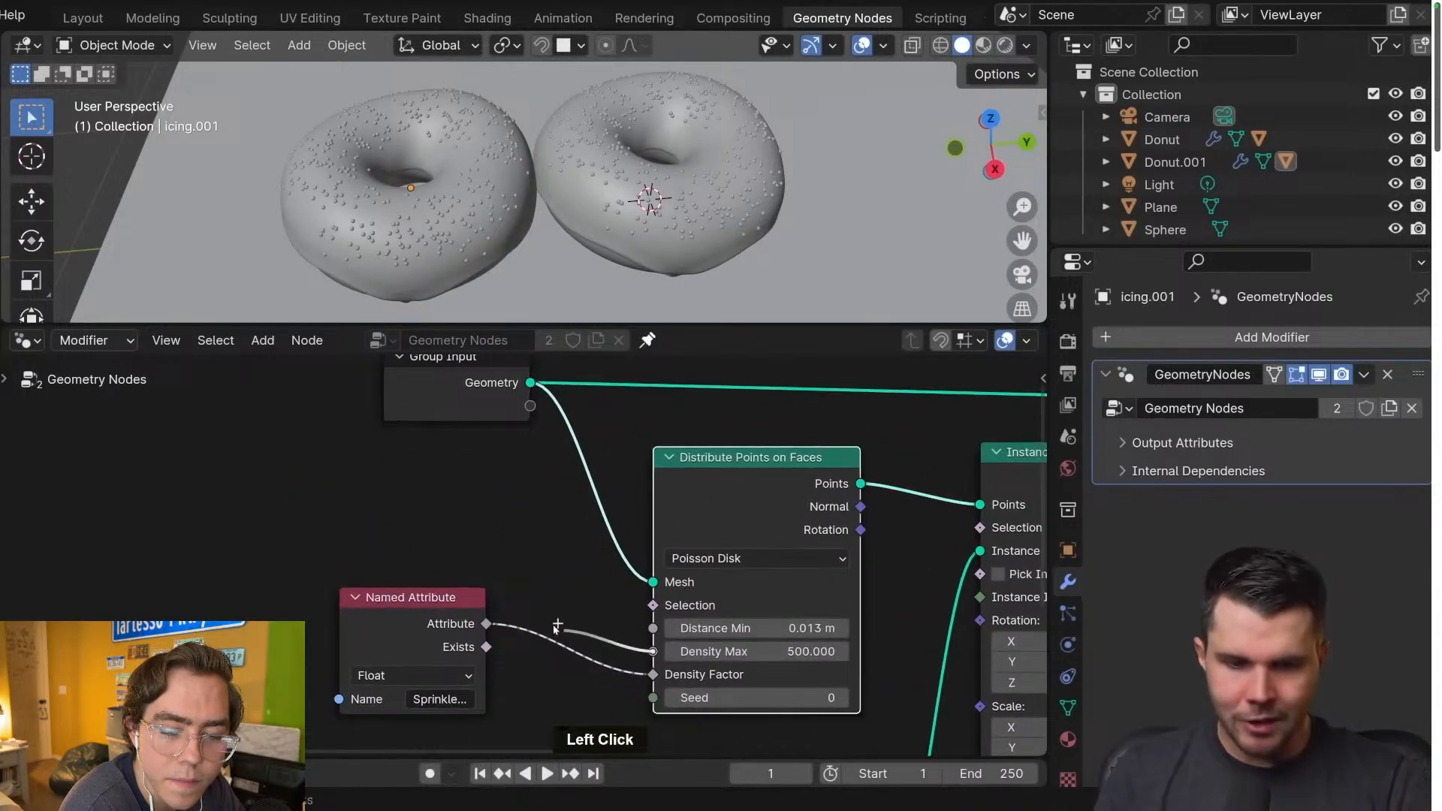
left_click_drag(559, 491, 530, 406)
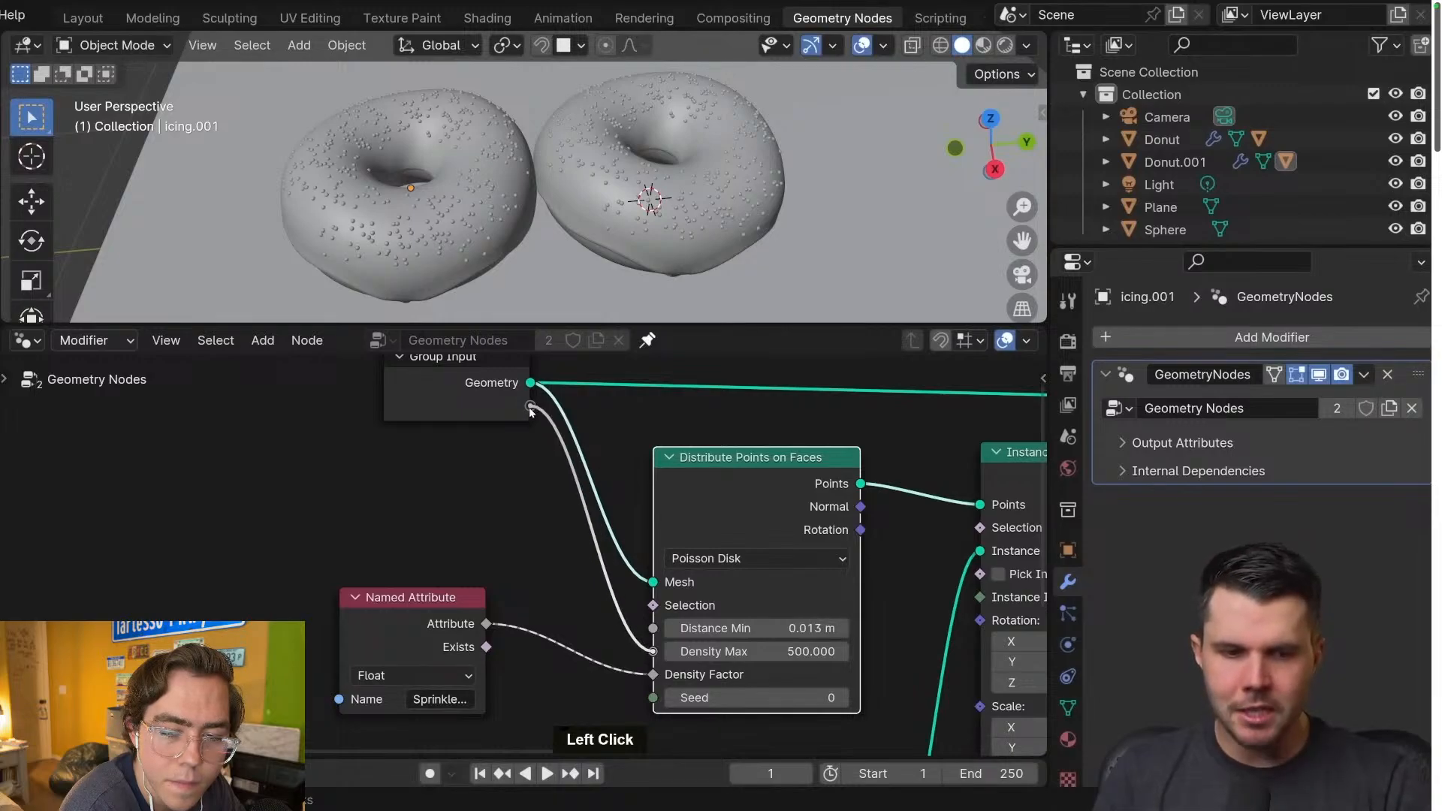
scroll(638, 602, "up", 3)
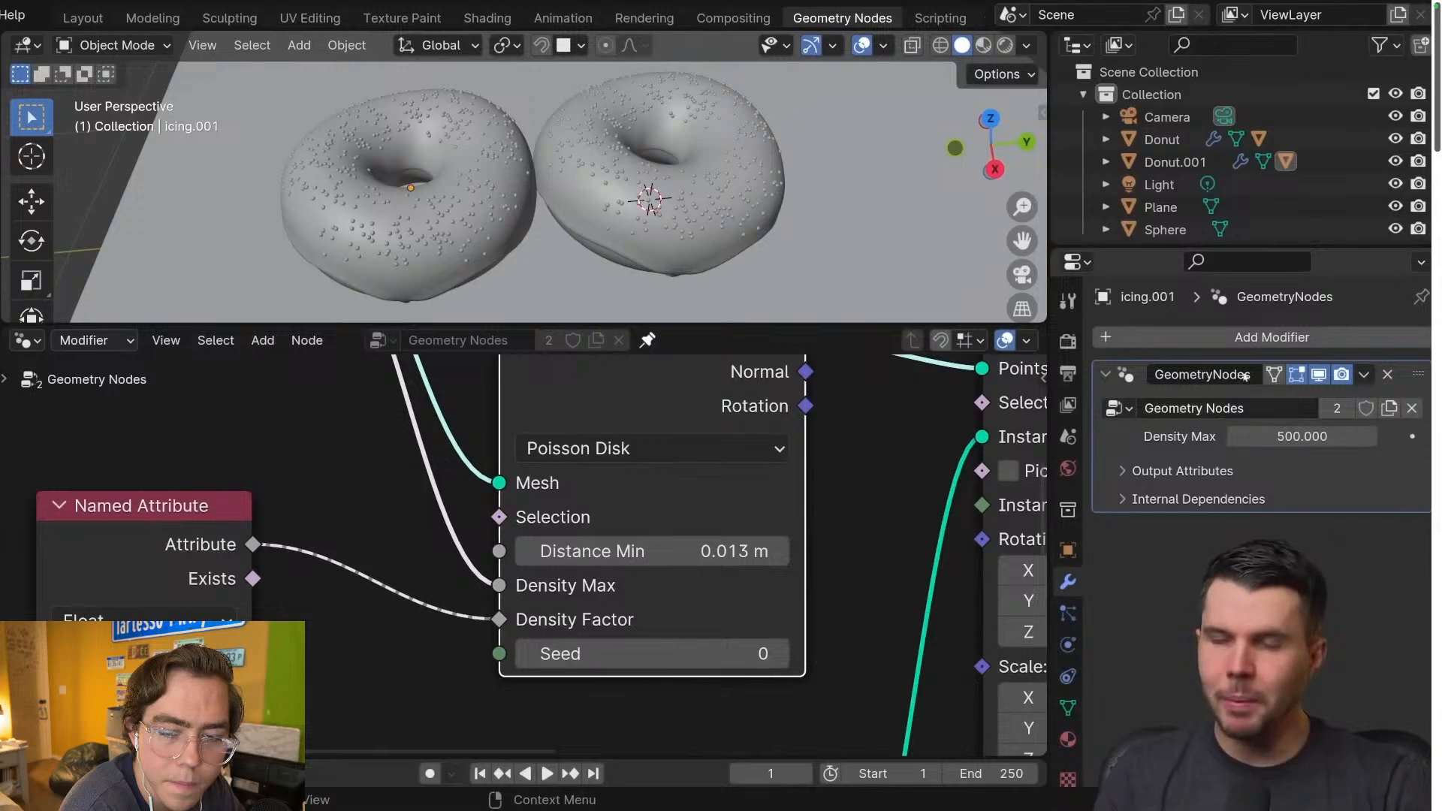
left_click(627, 361)
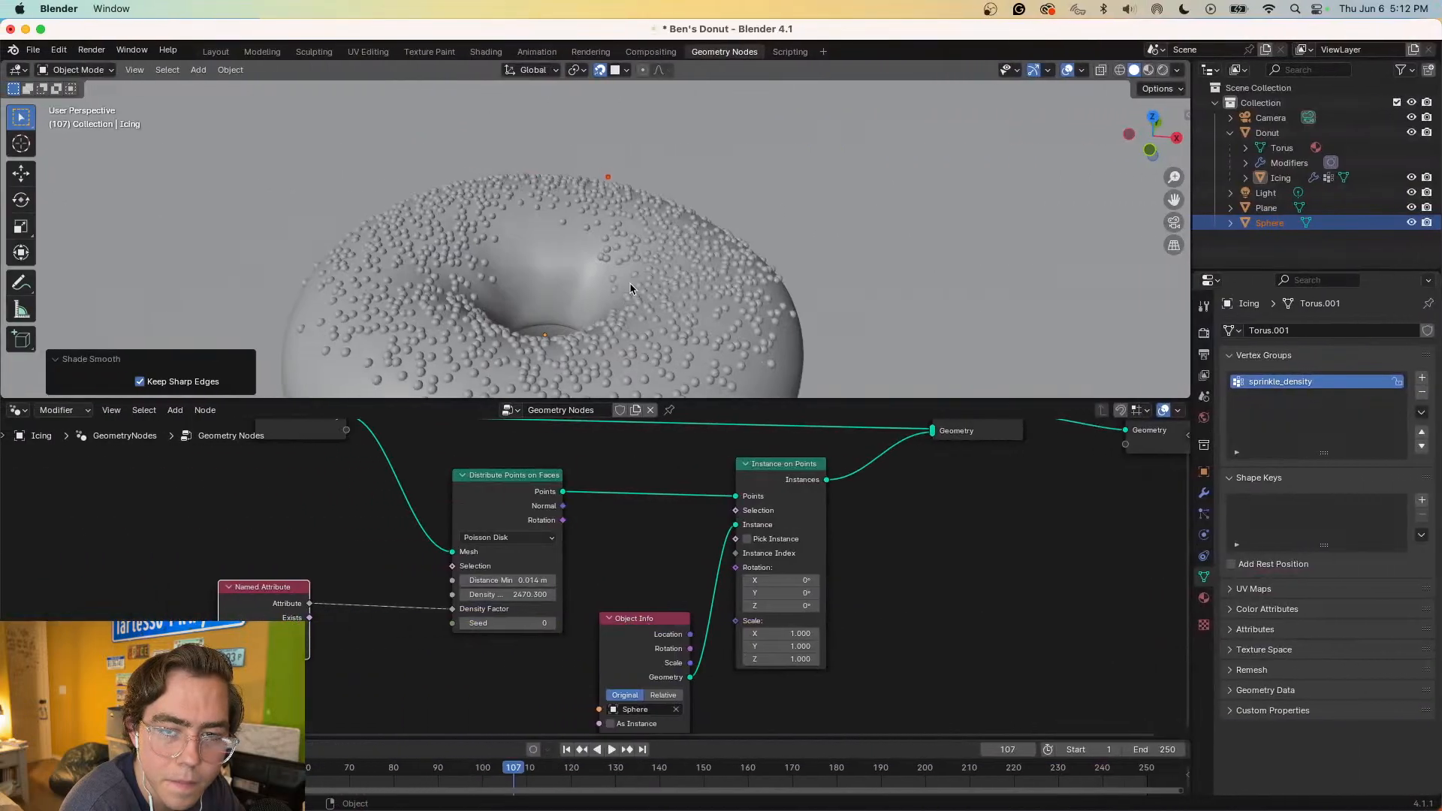
- Try to duplicate only the icing and place the copy beside the donut, and undo the duplication
scroll(630, 287, "down", 3)
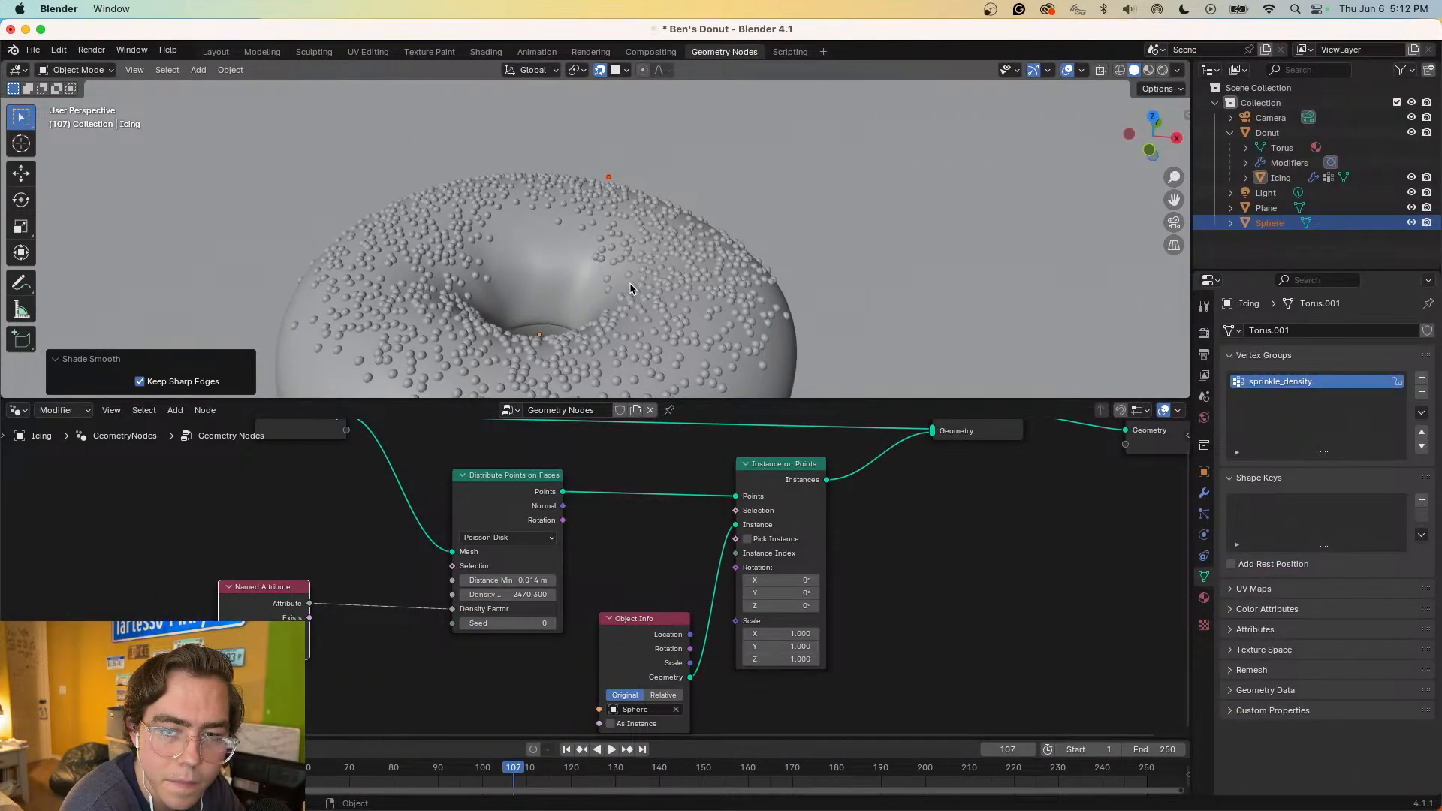
scroll(630, 288, "down", 5)
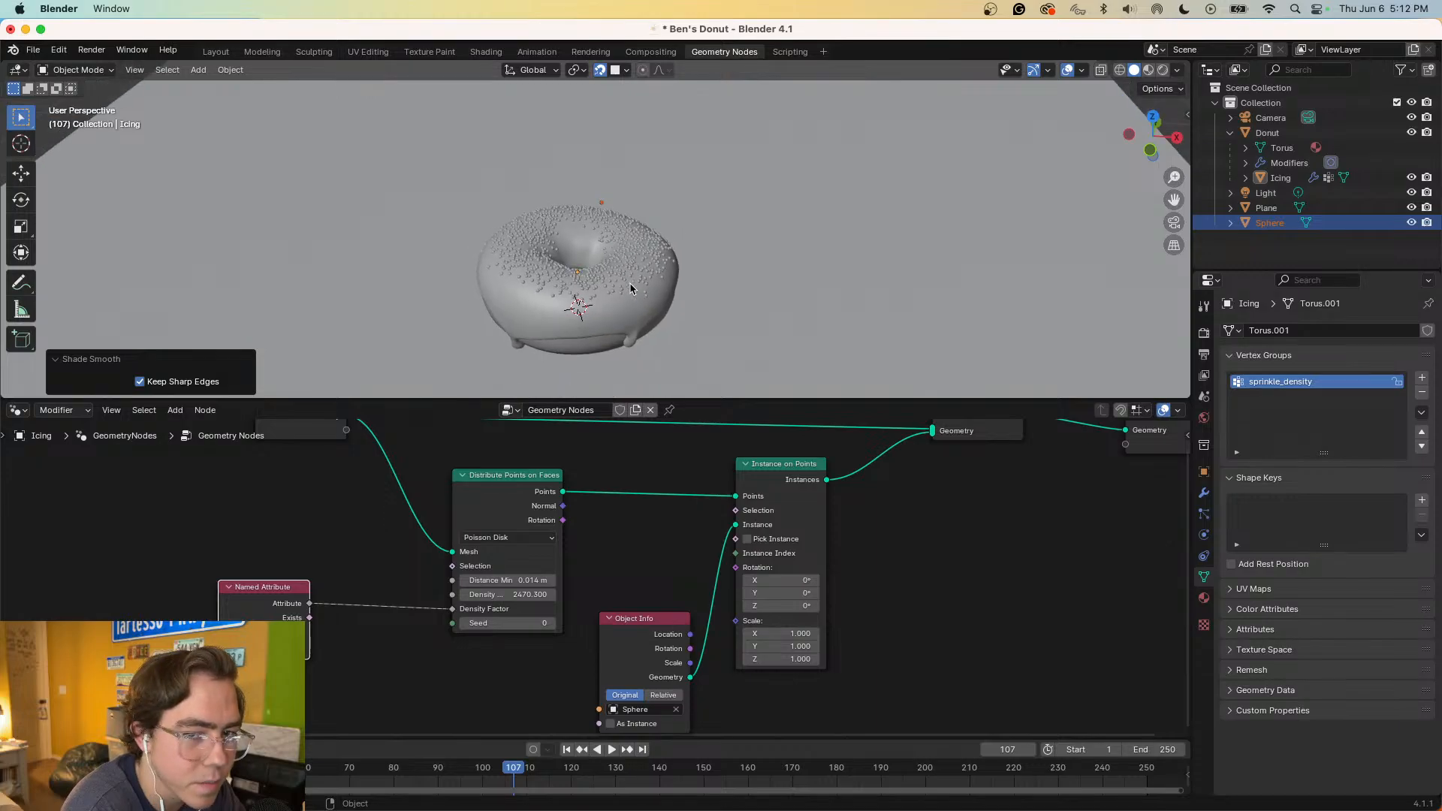
scroll(626, 287, "up", 4)
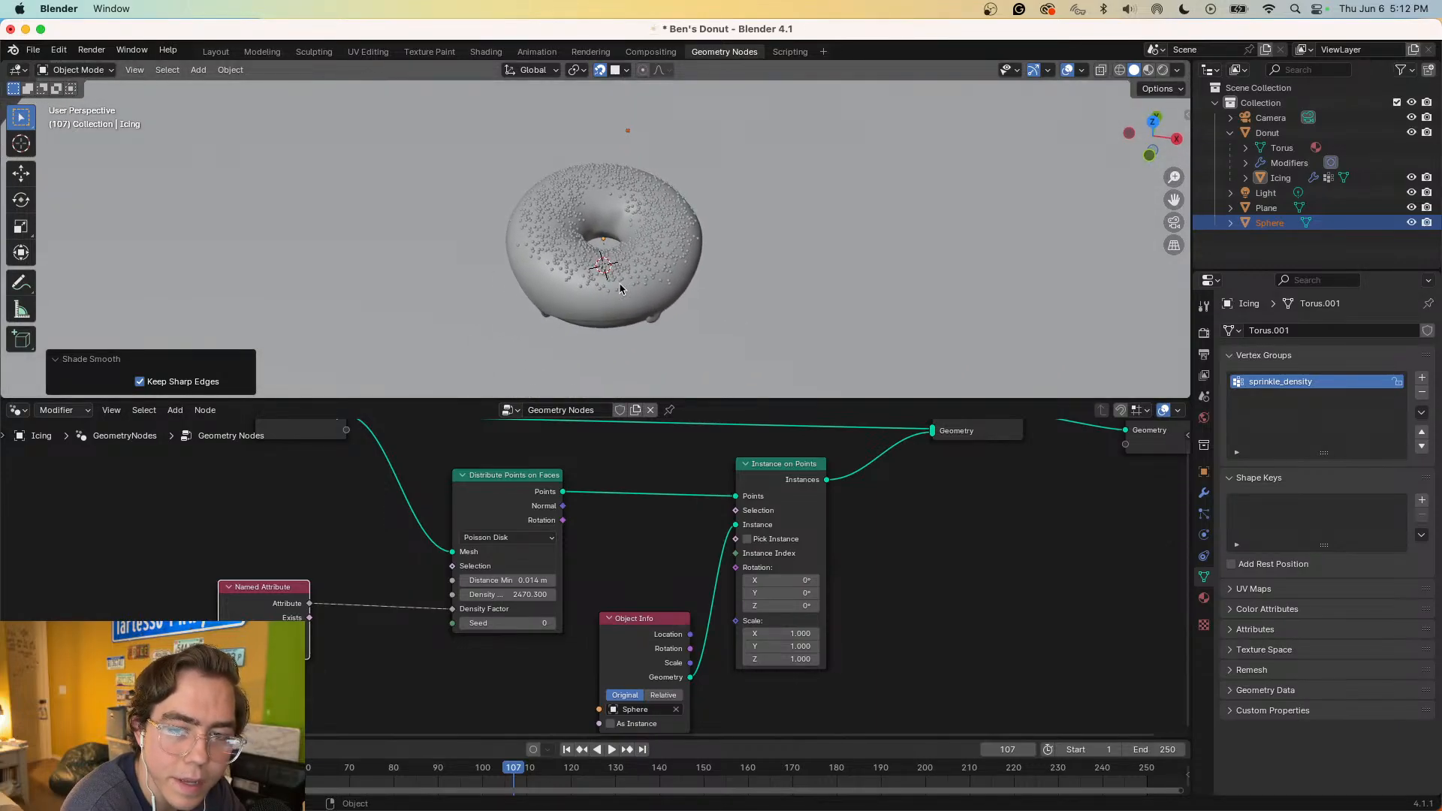
left_click(610, 280)
key("shift+d")
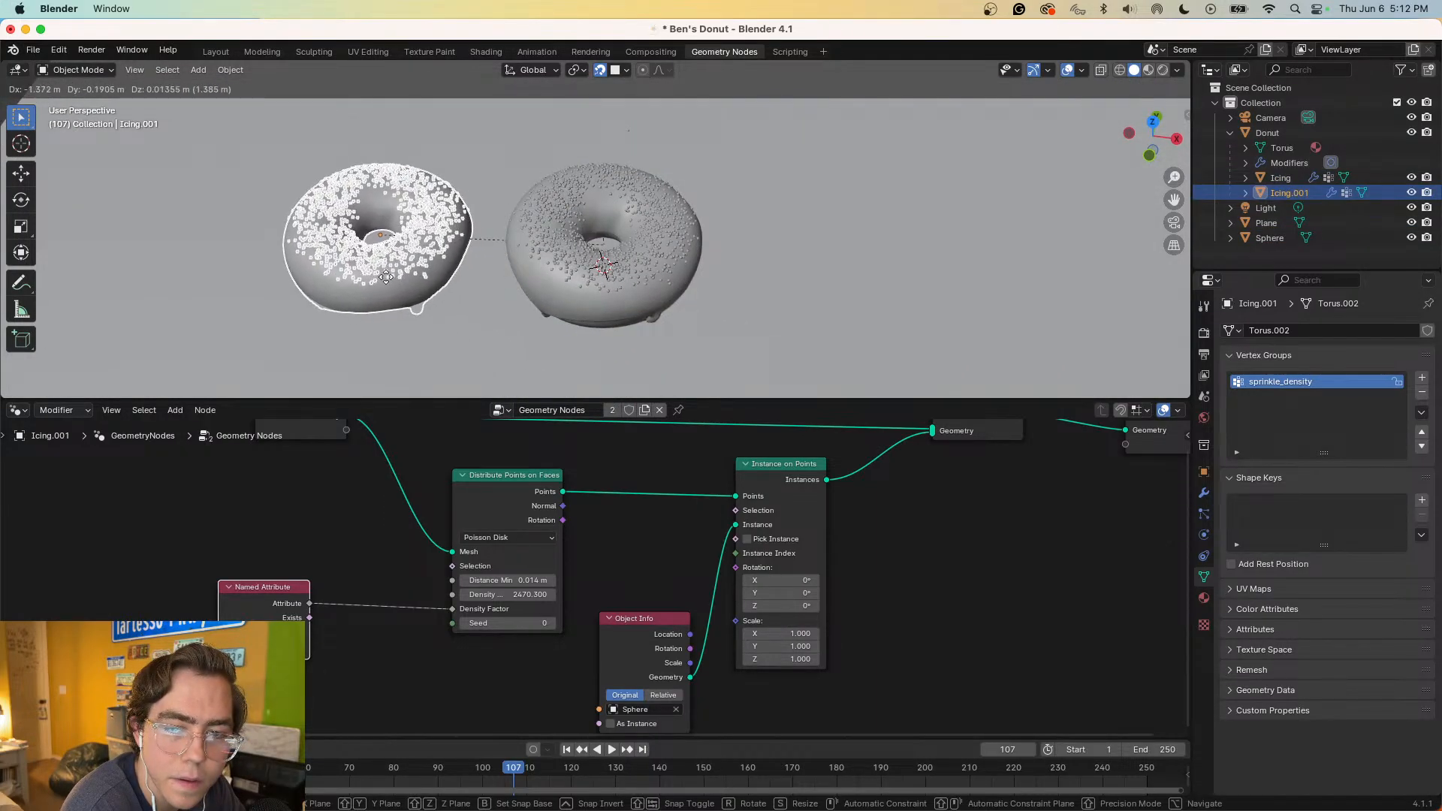
left_click(384, 281)
scroll(441, 176, "down", 8)
key("super+z")
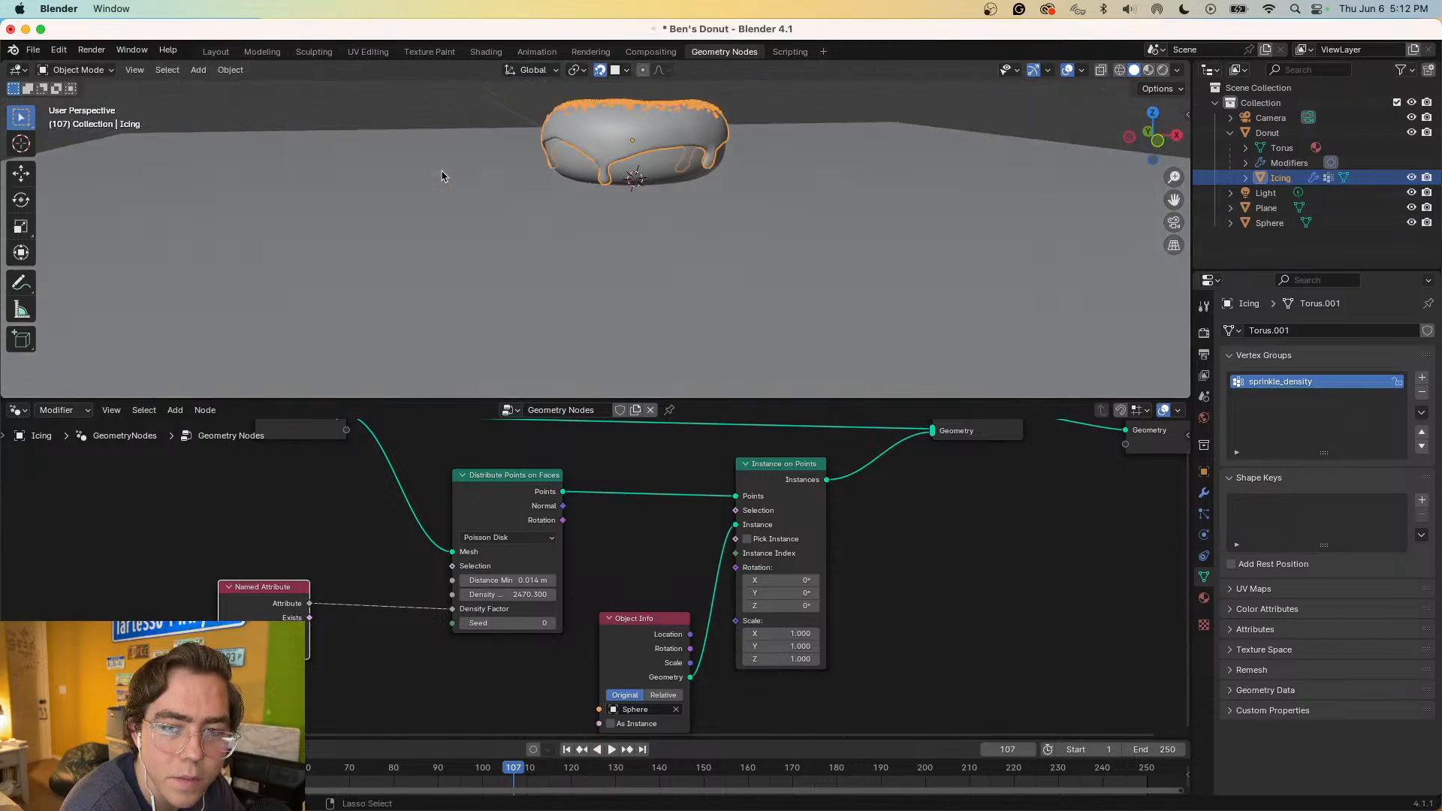
- Try to duplicate the donut body without its icing, and undo the duplication
left_click(640, 171)
key("shift+d")
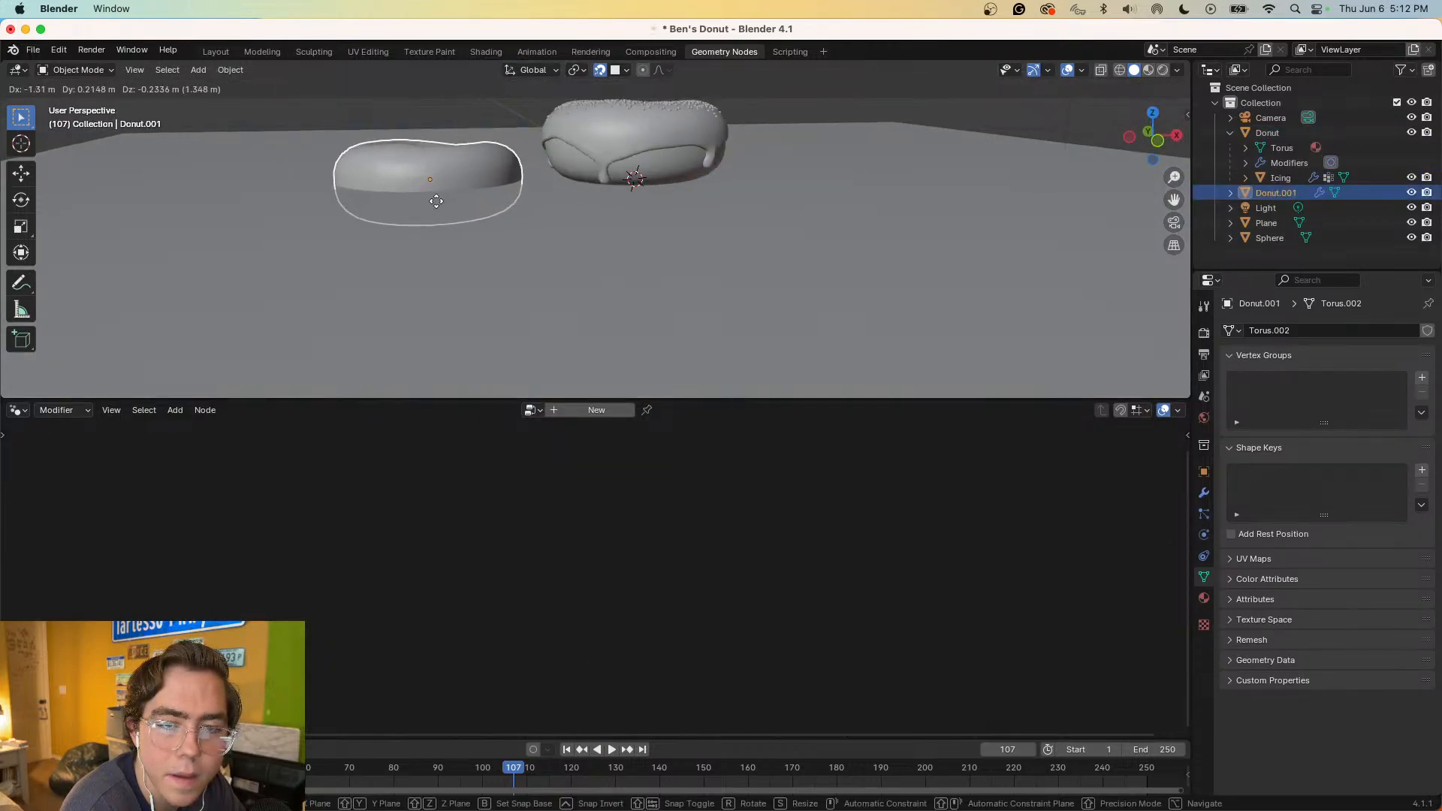
left_click(398, 185)
key("super+z")
- Collapse the Donut's hierarchy in the outliner and select the Donut object
scroll(398, 188, "up", 6)
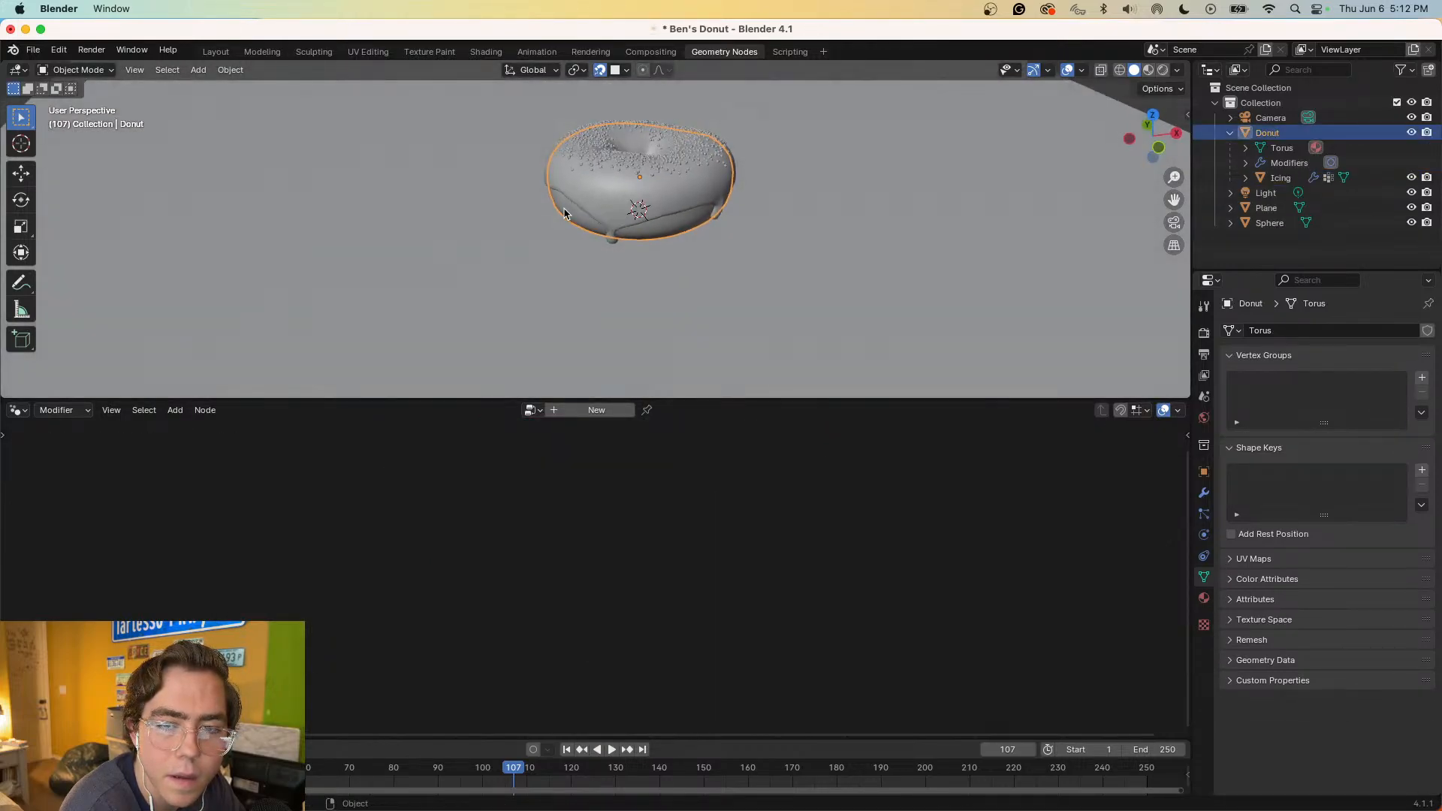
left_click(1278, 178)
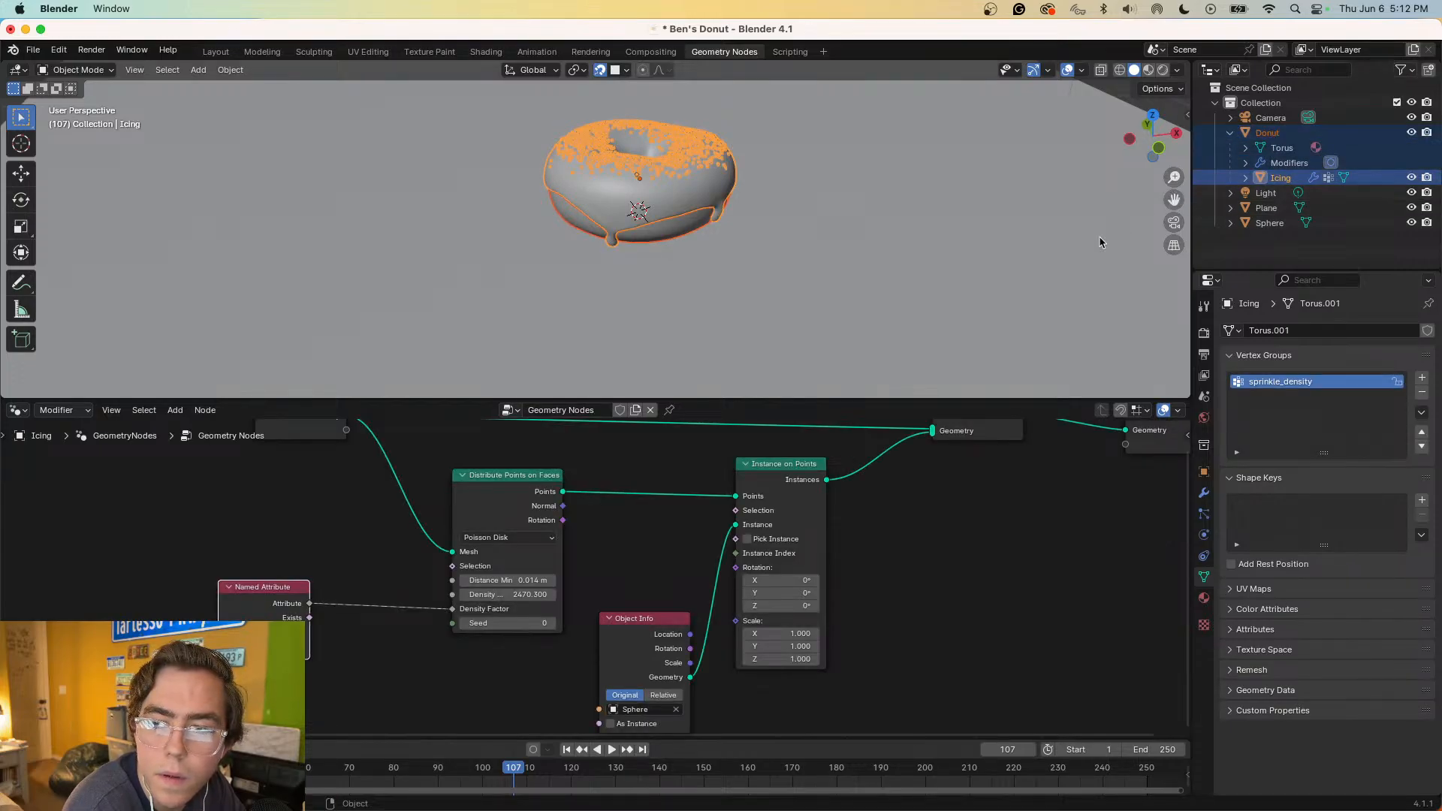
left_click(1284, 136)
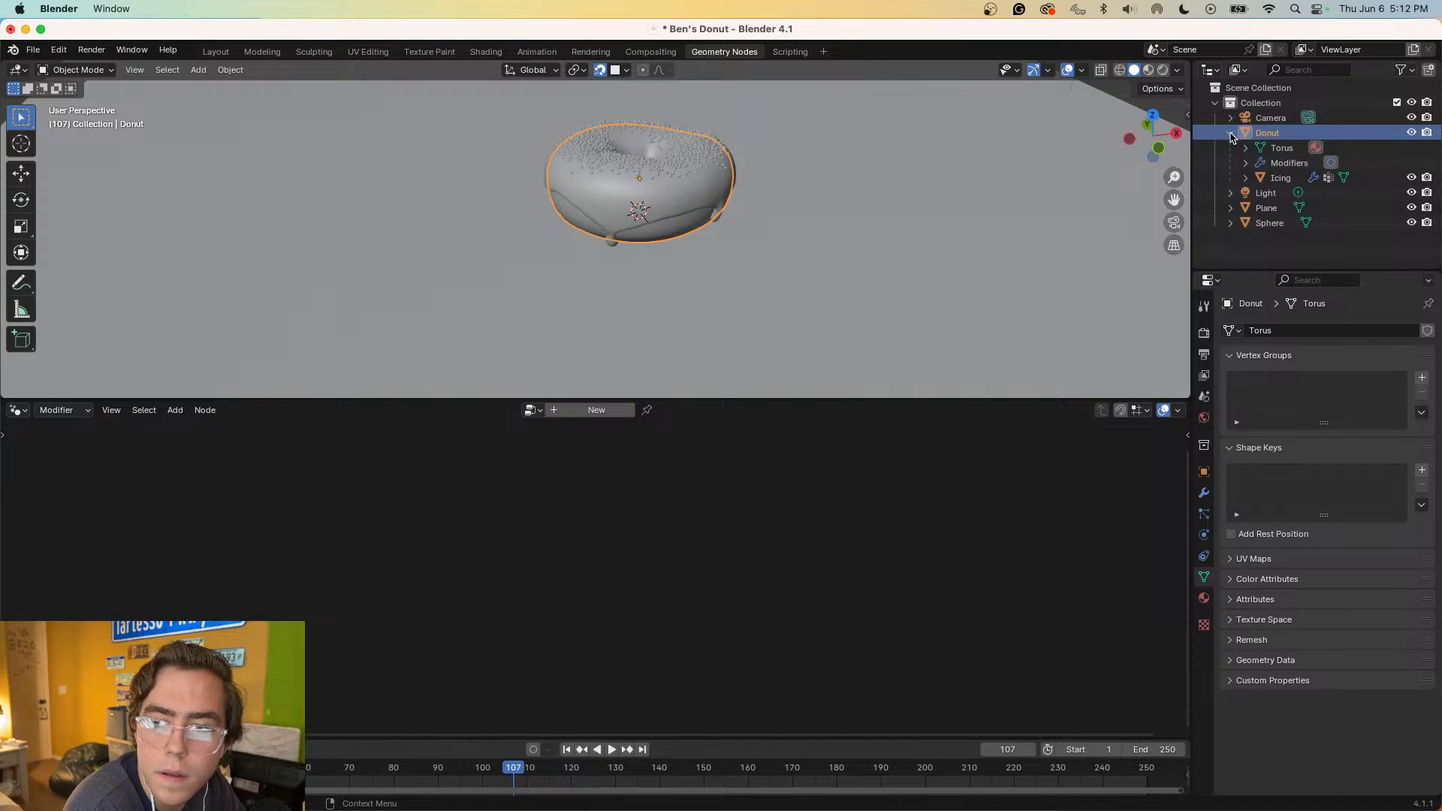
left_click(1230, 133)
left_click(1287, 233)
left_click(1287, 135)
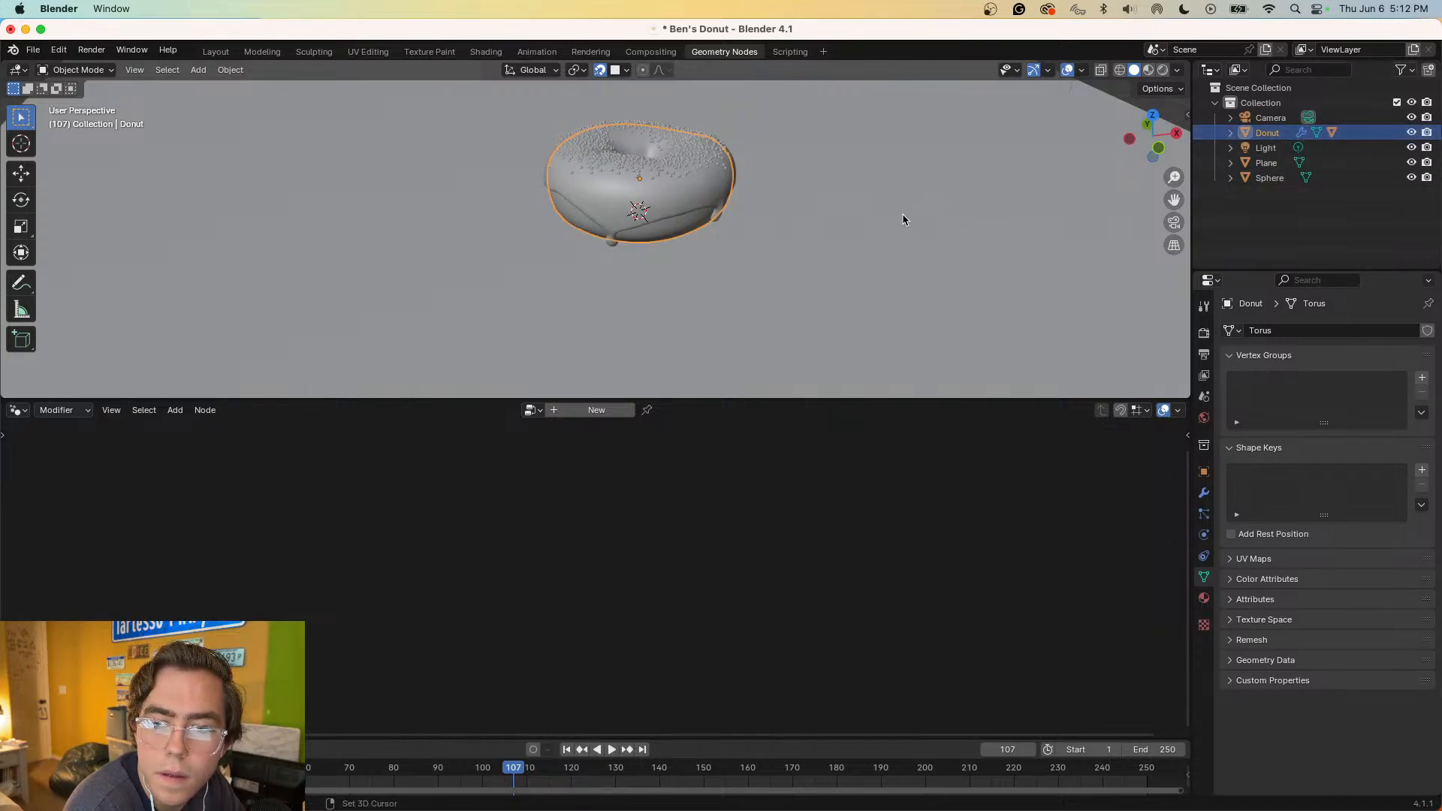
- Try to duplicate the donut from its collapsed outliner entry, and undo the duplication
key("shift+d")
left_click(529, 252)
key("ctrl+z")
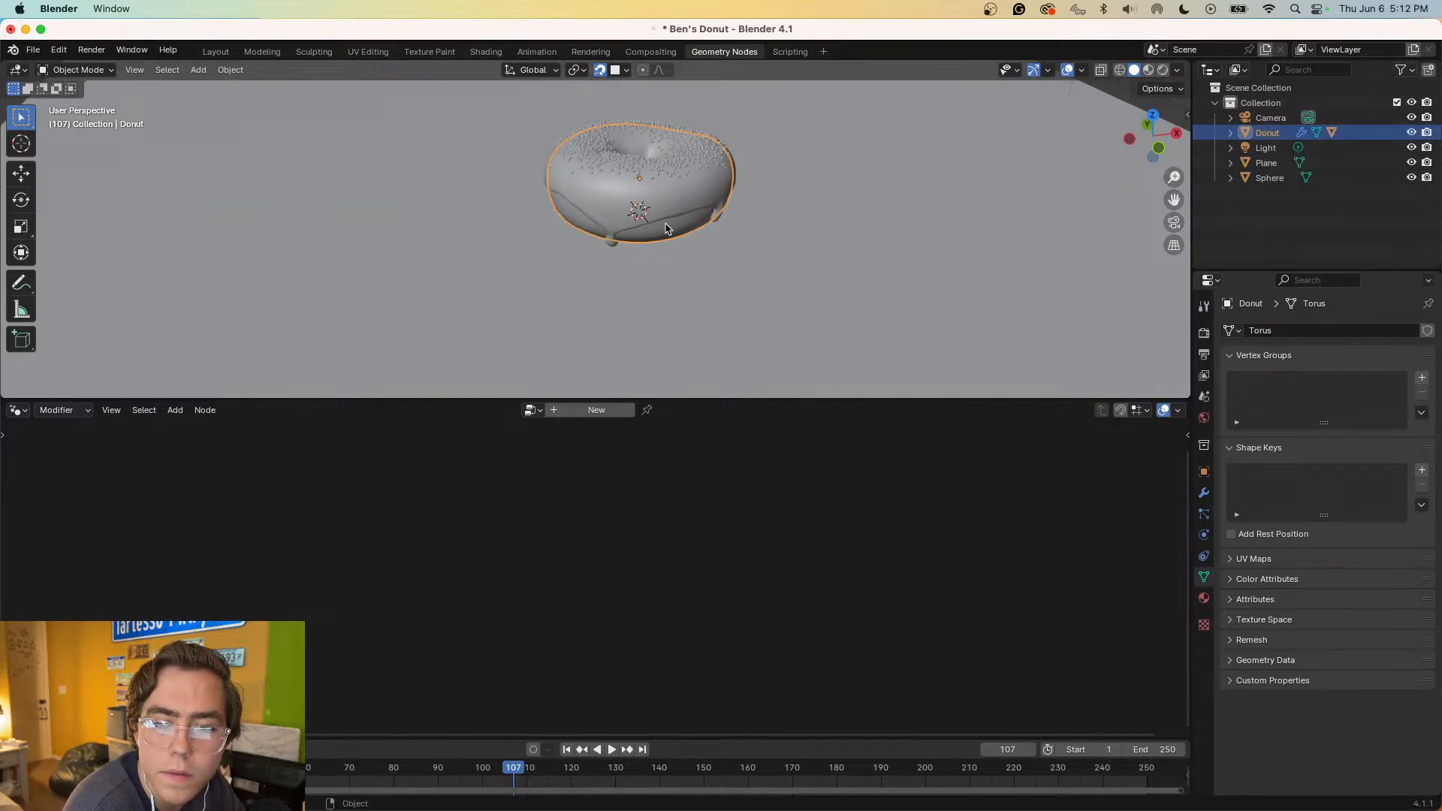
- Select the donut together with its icing and duplicate them about 1.8 m along negative global X
left_click(654, 188)
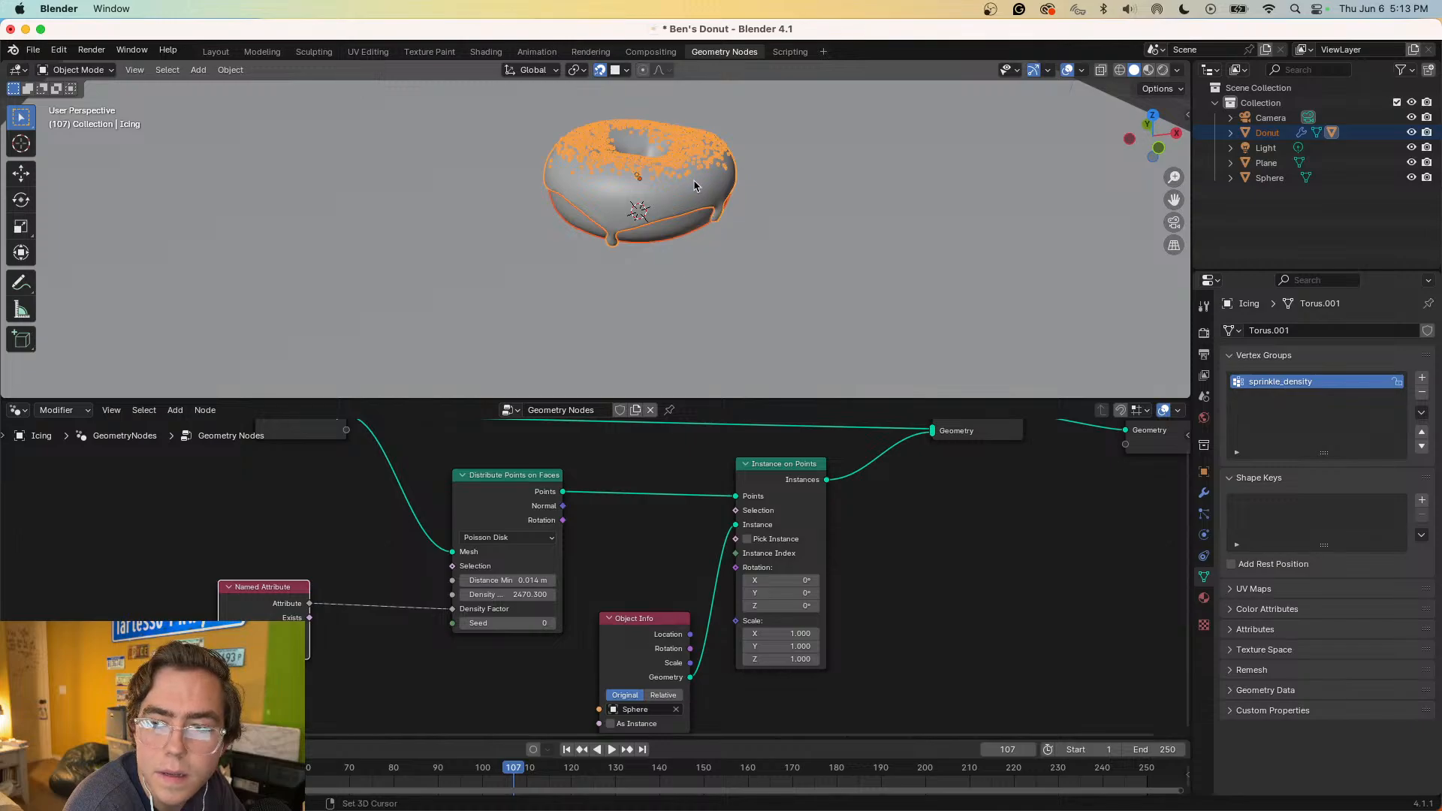
key("shift+d")
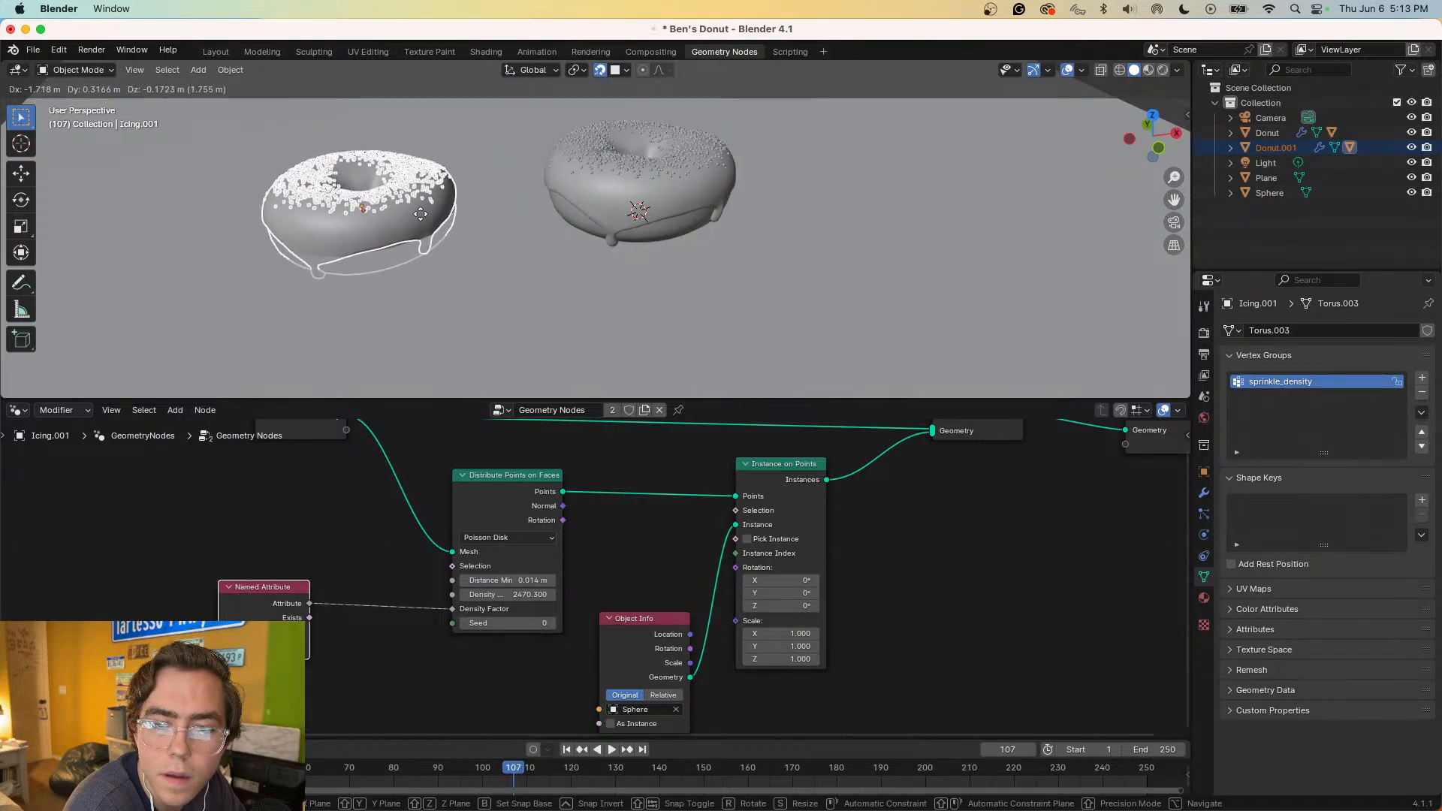
key("y")
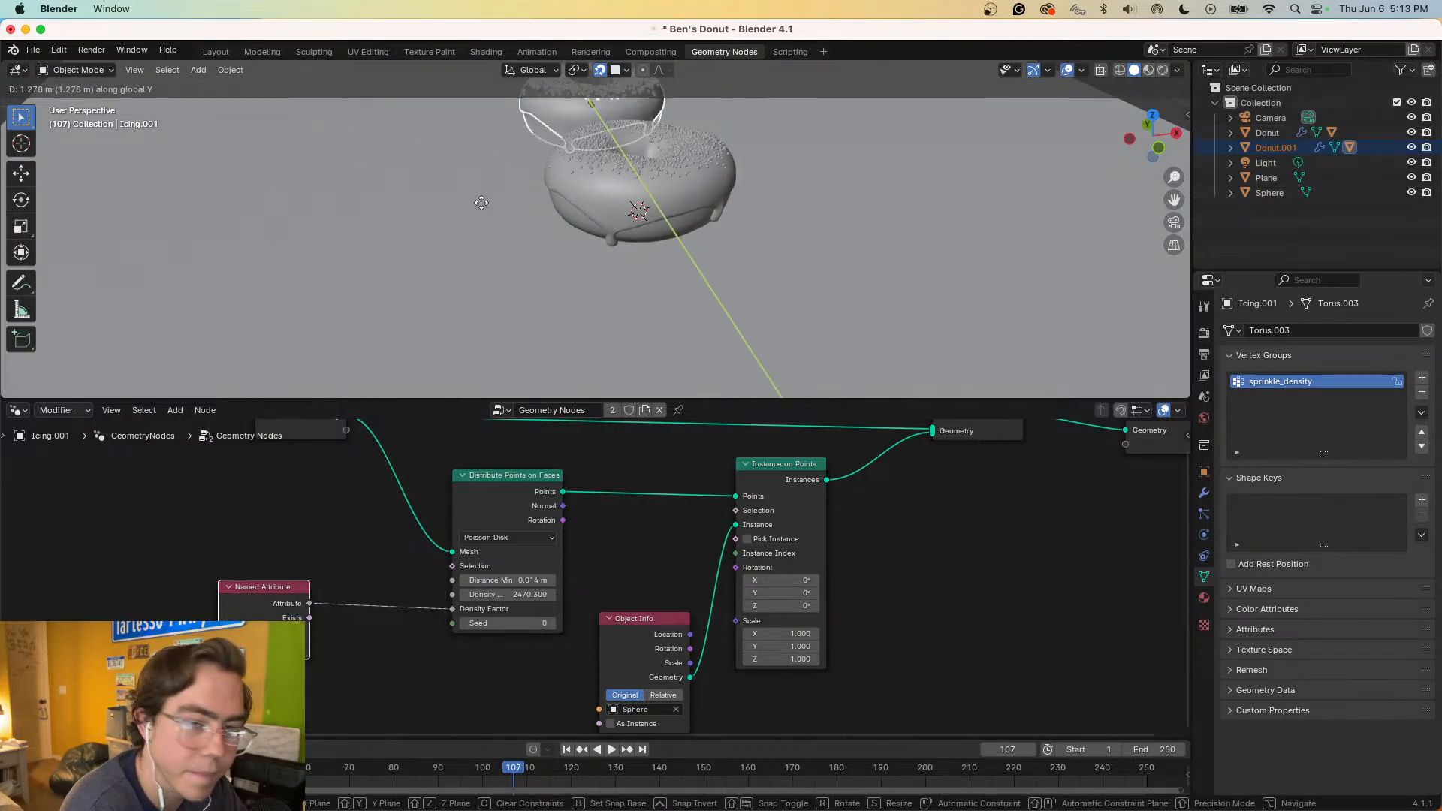
key("x")
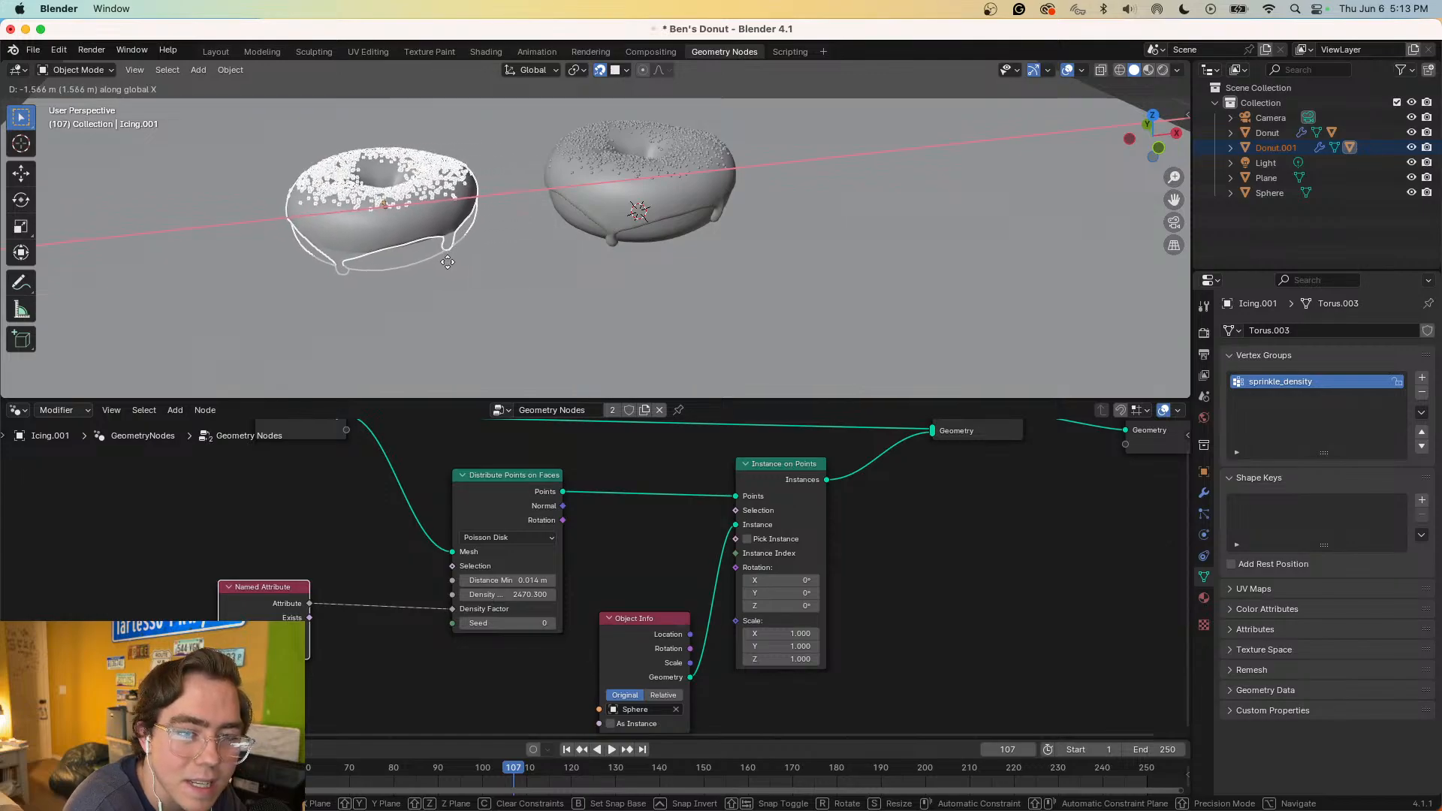
left_click(409, 268)
middle_click_drag(454, 277, 457, 278)
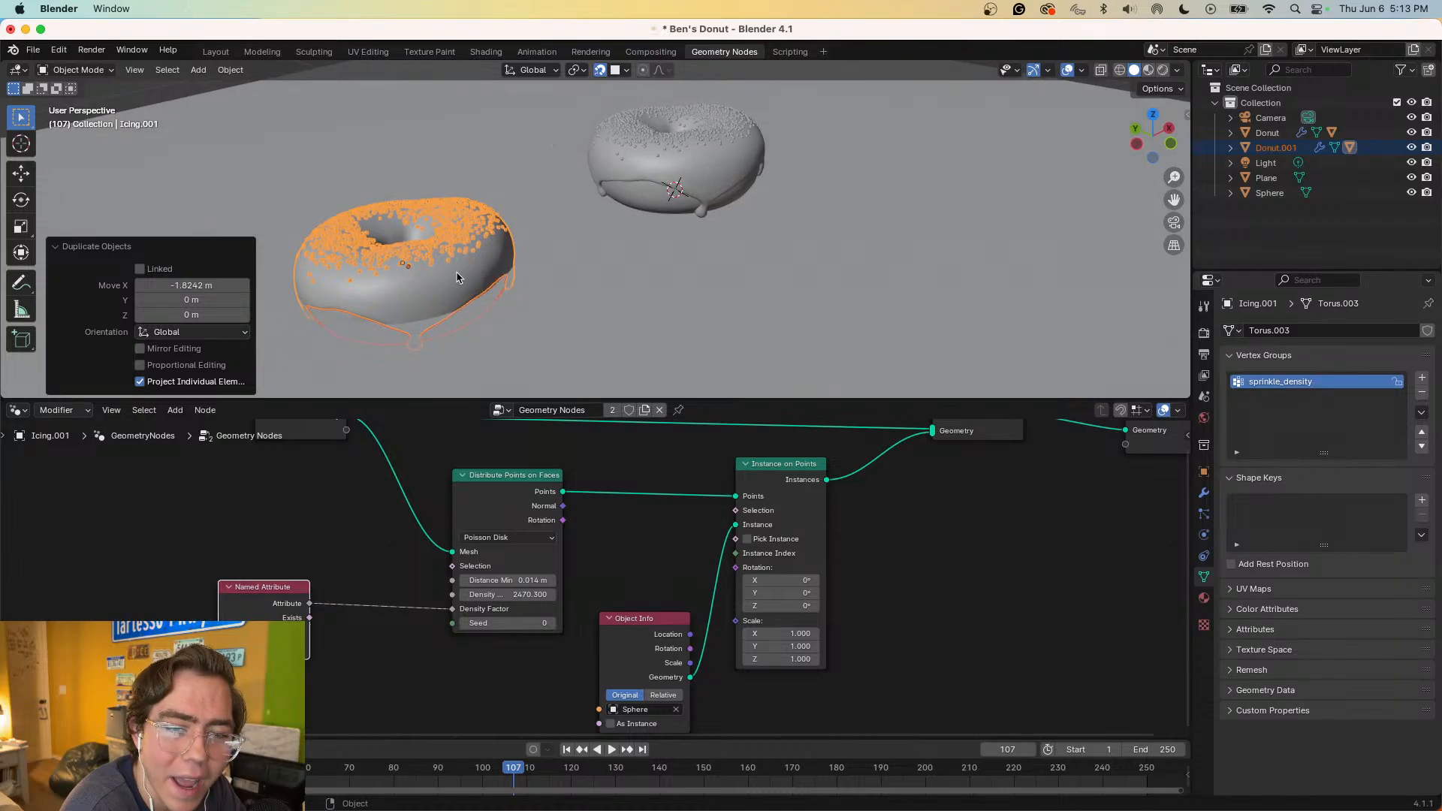
- Try moving the copied icing separately from the copied donut body
key("g")
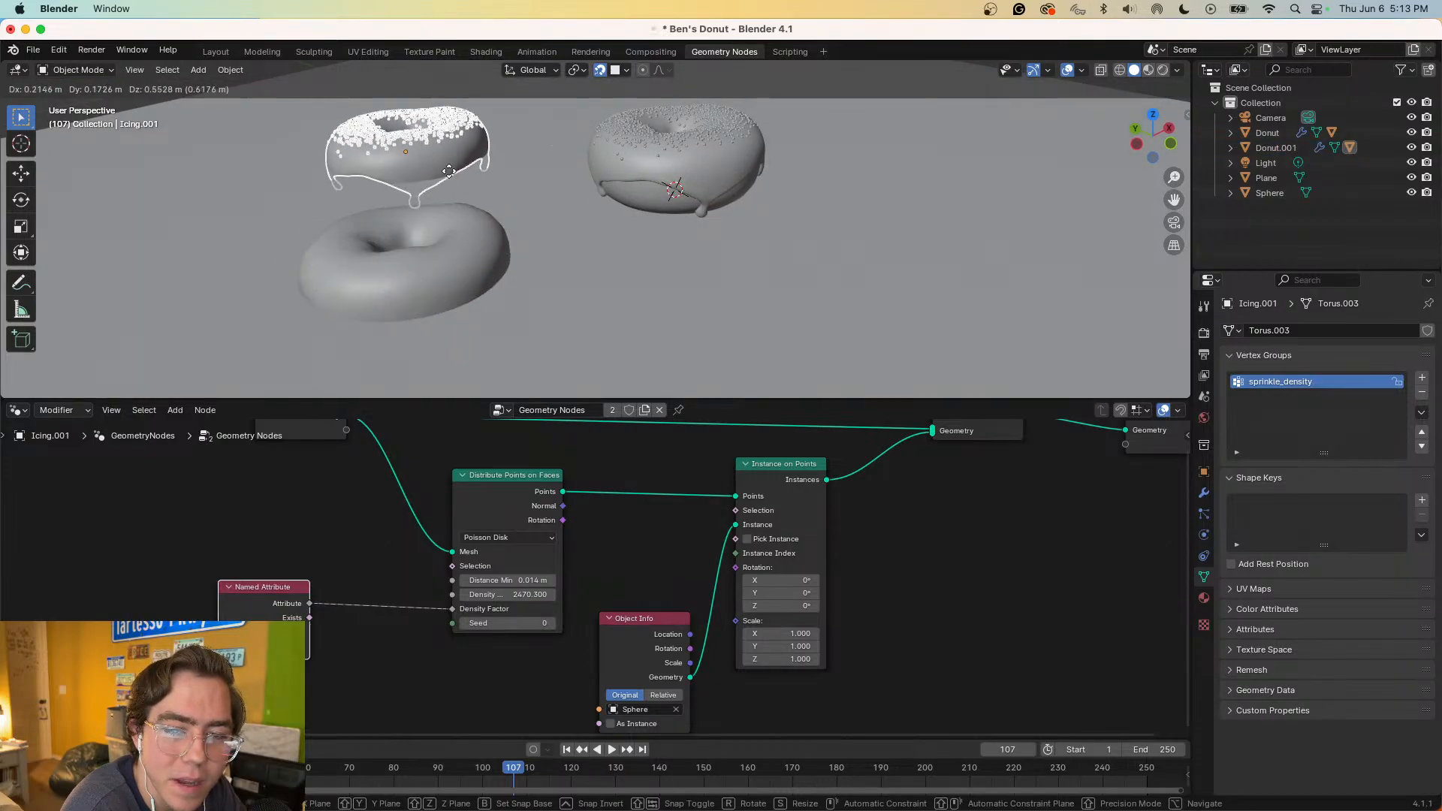
left_click(451, 174)
key("g")
middle_click_drag(448, 297, 455, 287)
left_click(413, 253)
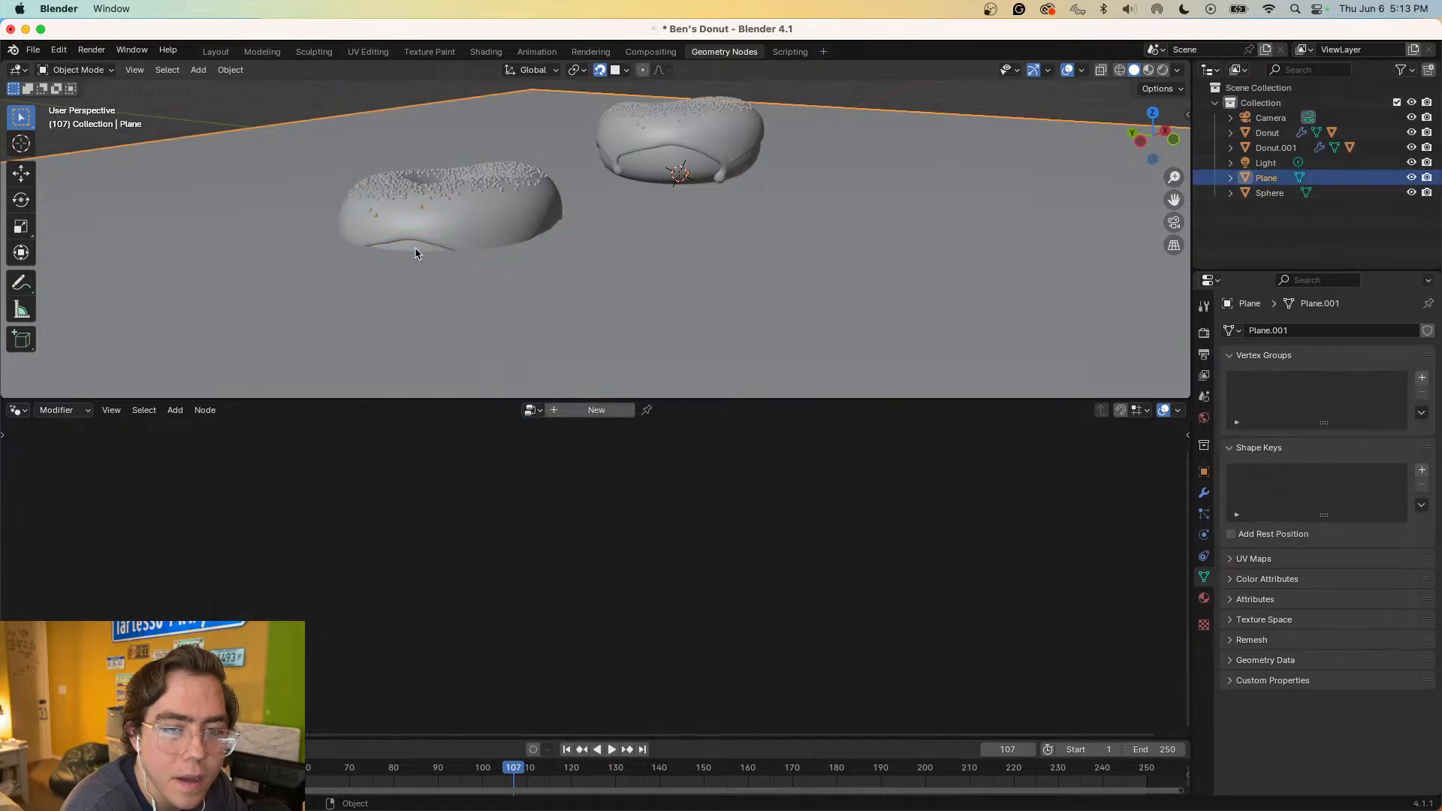
- Check the copied donut and icing against the plane, and undo the duplication
middle_click_drag(432, 257, 440, 244)
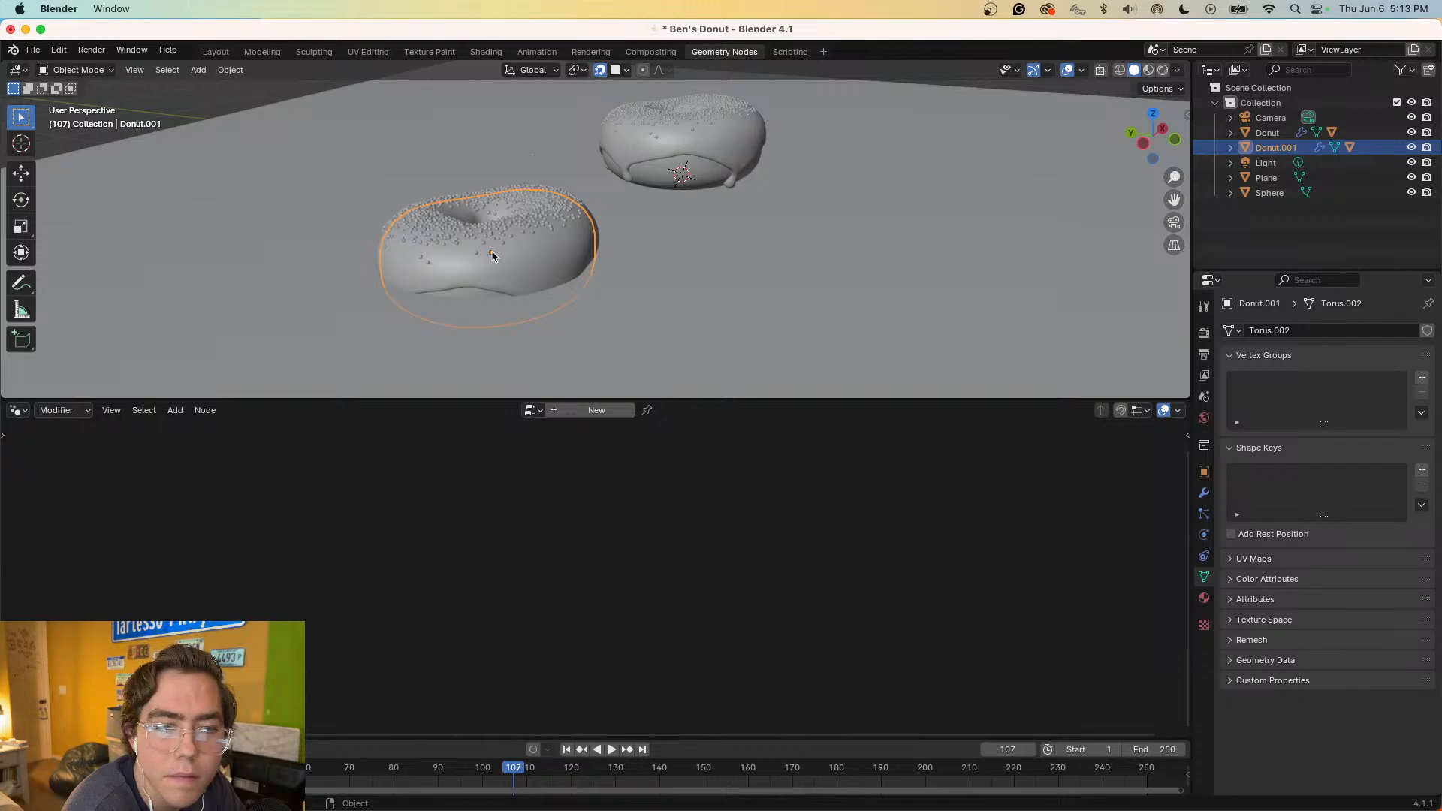
left_click(510, 249)
scroll(477, 281, "down", 5)
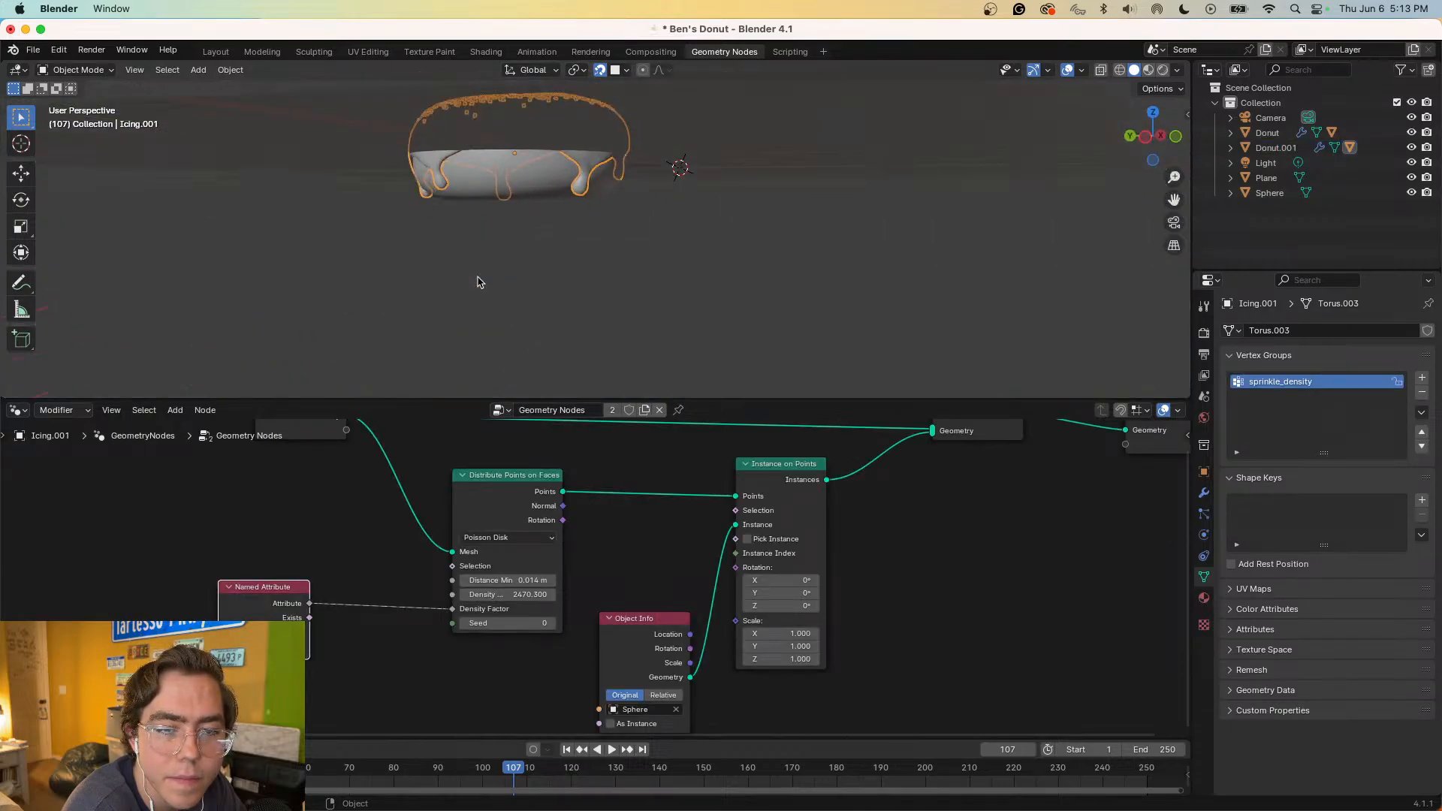
scroll(477, 282, "up", 5)
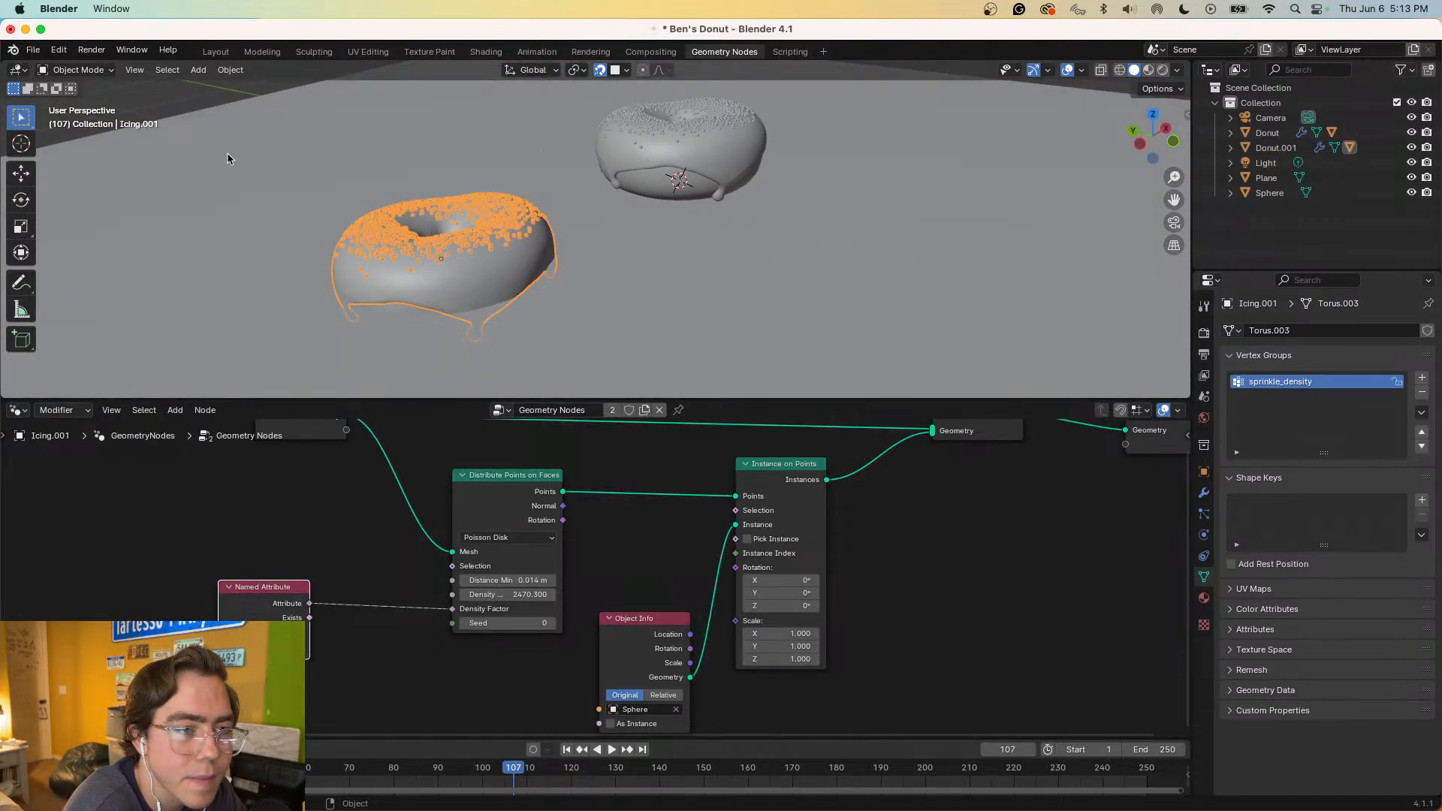
left_click(410, 304)
key("super+z")
key("super+z")
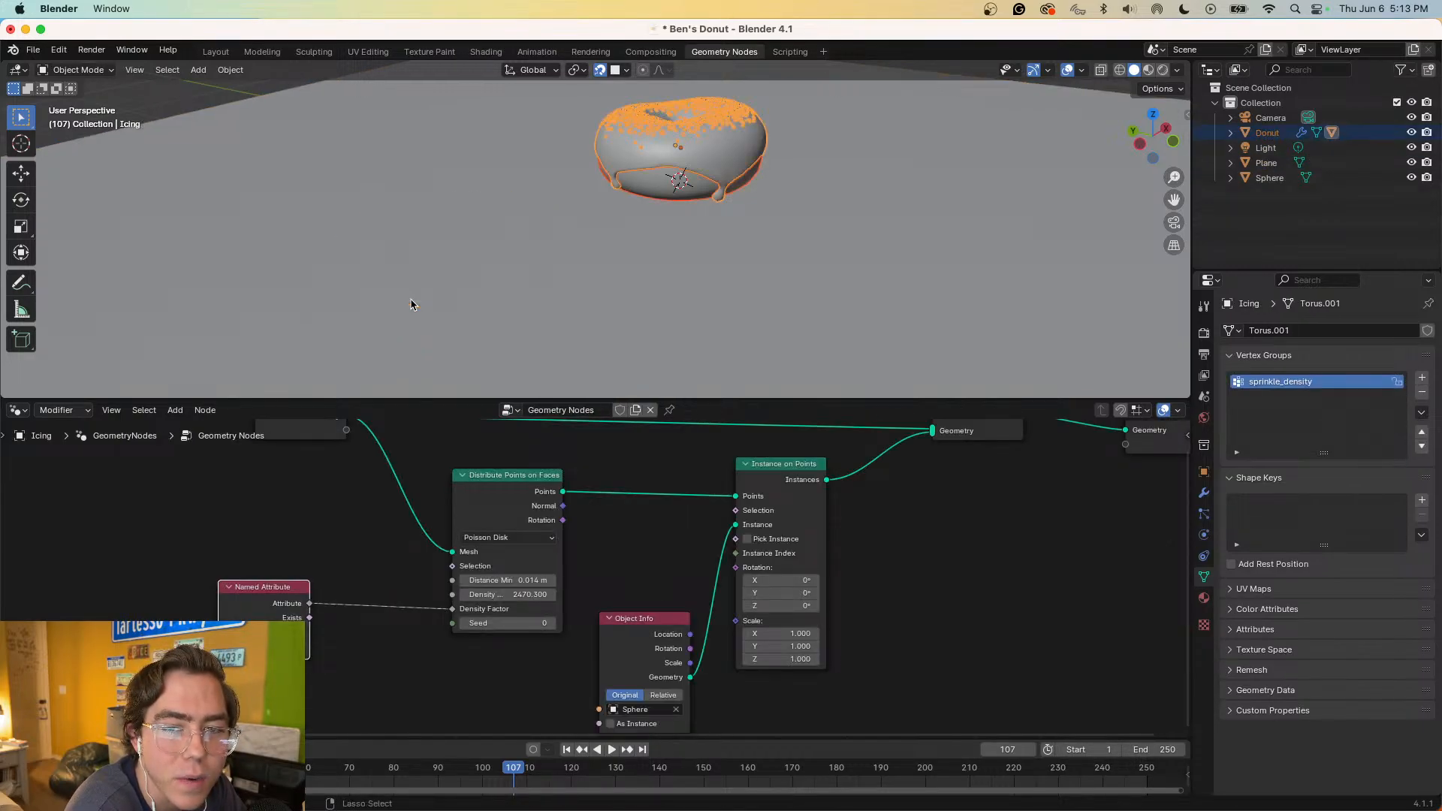
- Duplicate the donut together with its icing and place the copy about 2.1 m along negative global X
key("KP_Decimal")
scroll(410, 299, "up", 3)
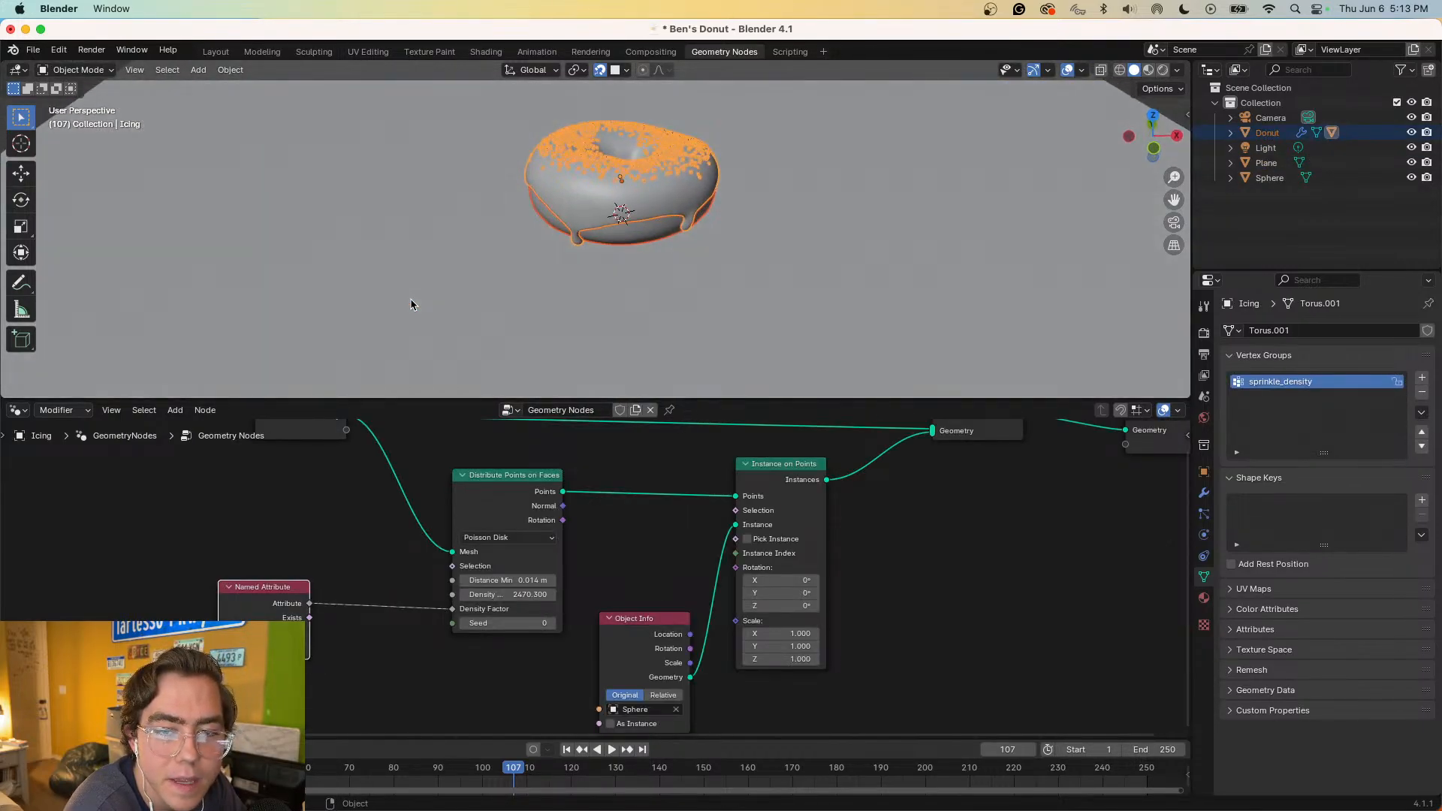
left_click(642, 229)
left_click(646, 208)
key("shift+d")
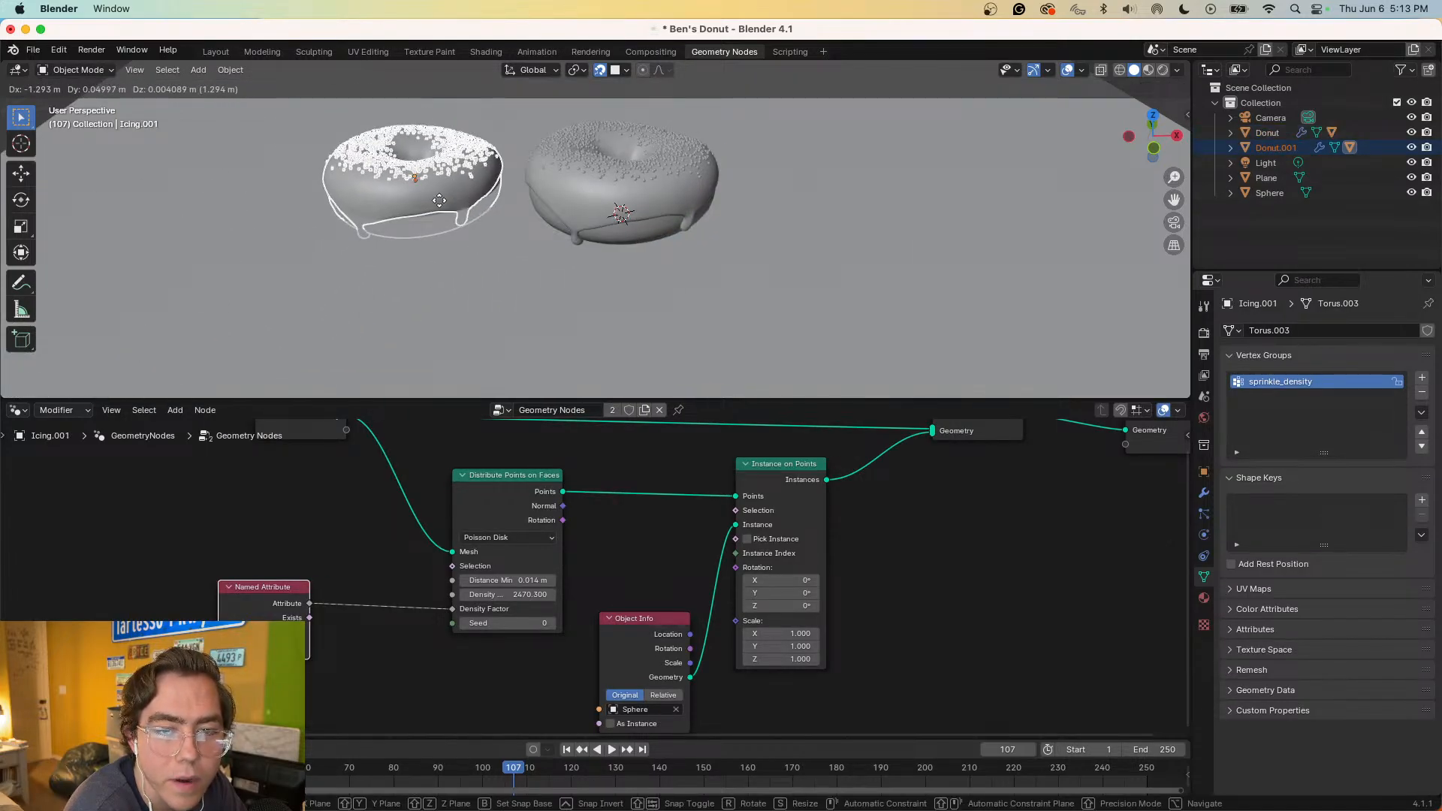
key("x")
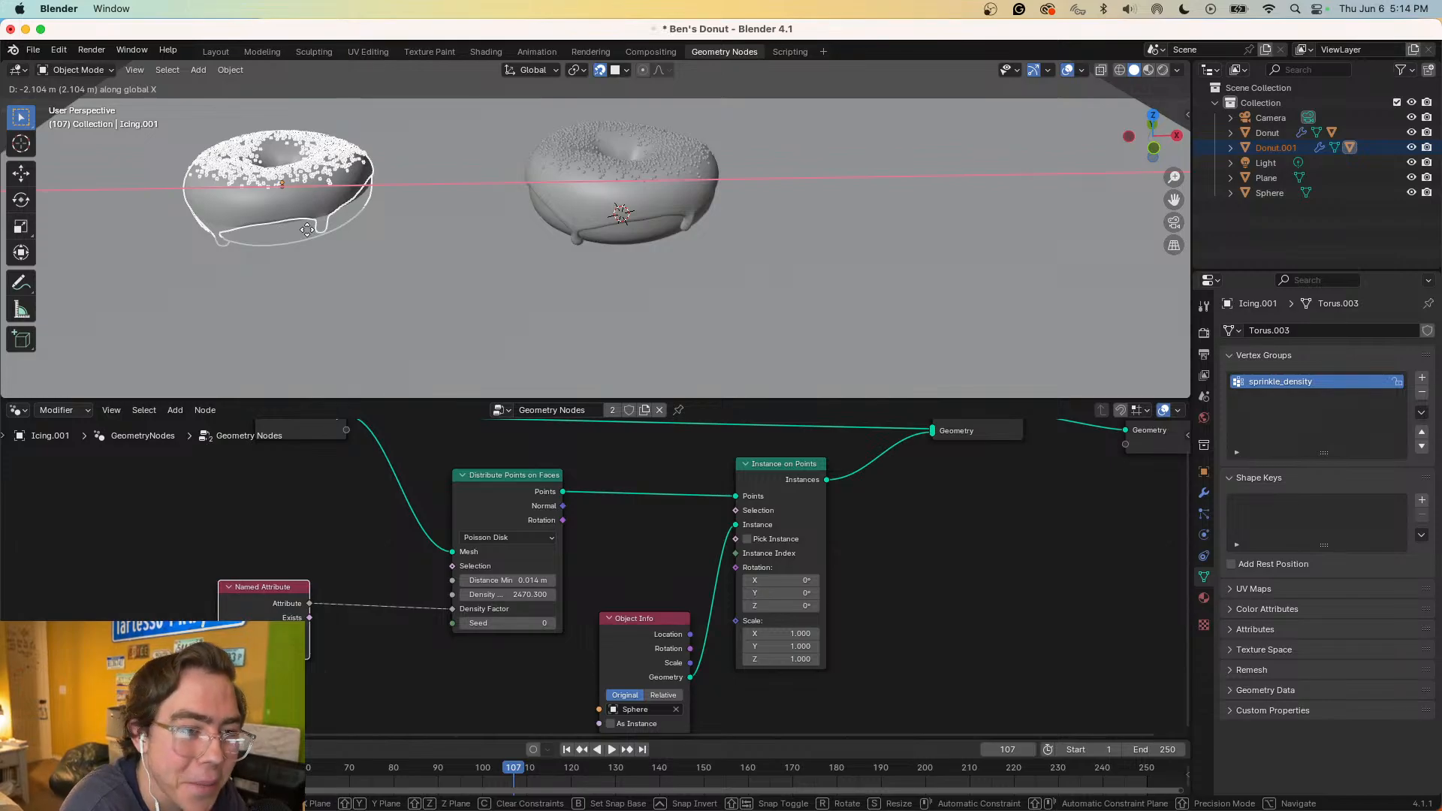
left_click(307, 230)
left_click(392, 314)
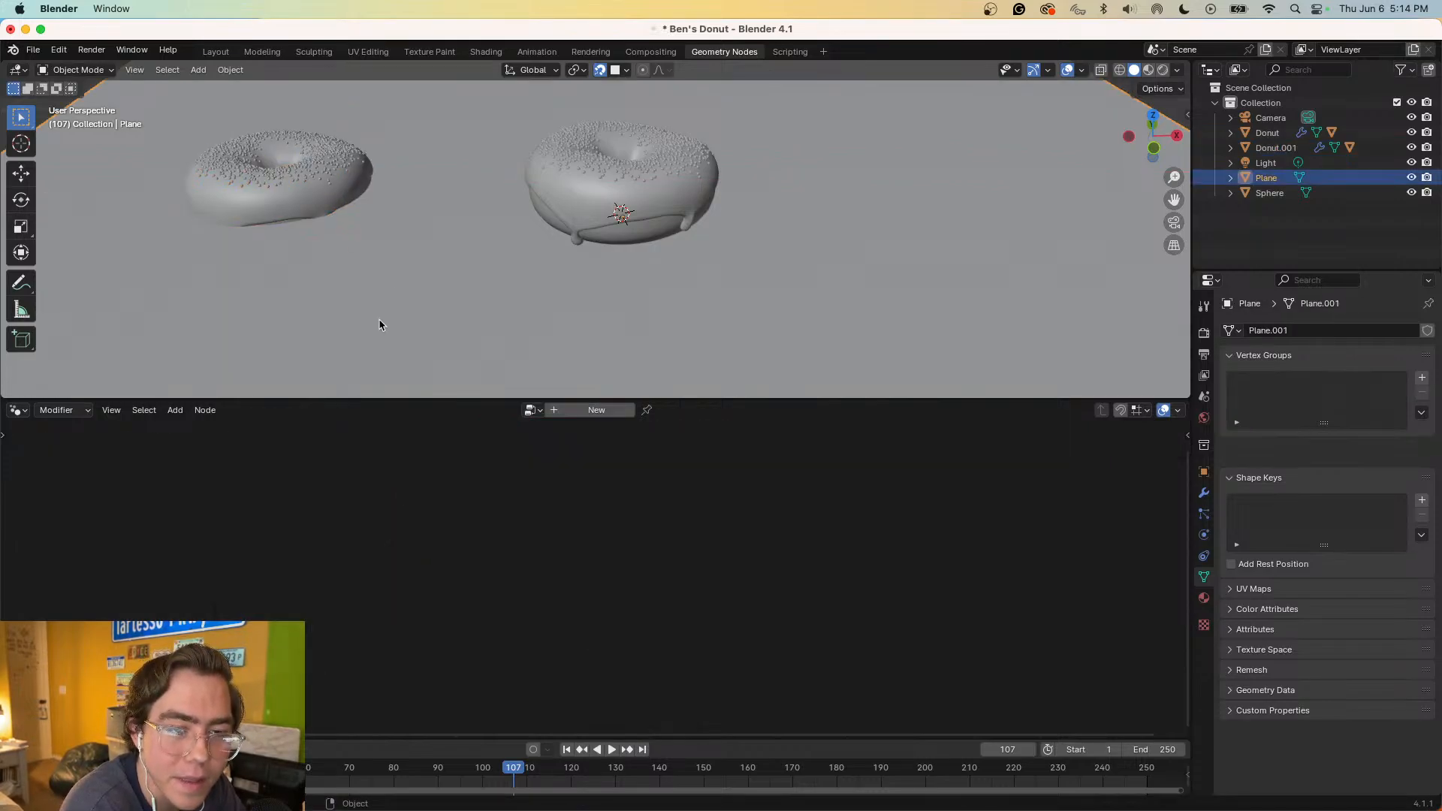
- Select the copied donut body and raise it about 0.32 m along the global Z axis
scroll(398, 322, "right", 5)
scroll(400, 325, "right", 5)
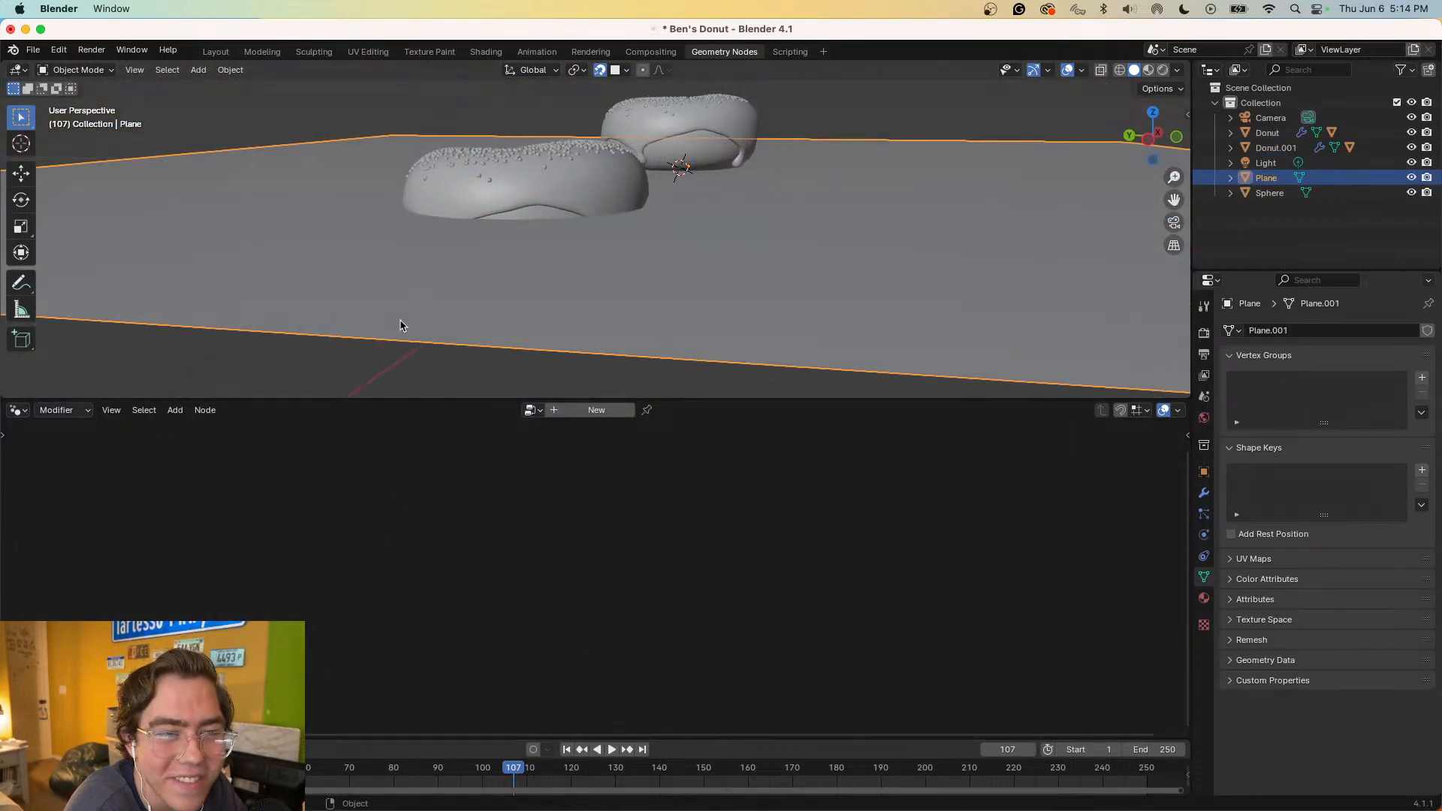
left_click(532, 219)
key("g")
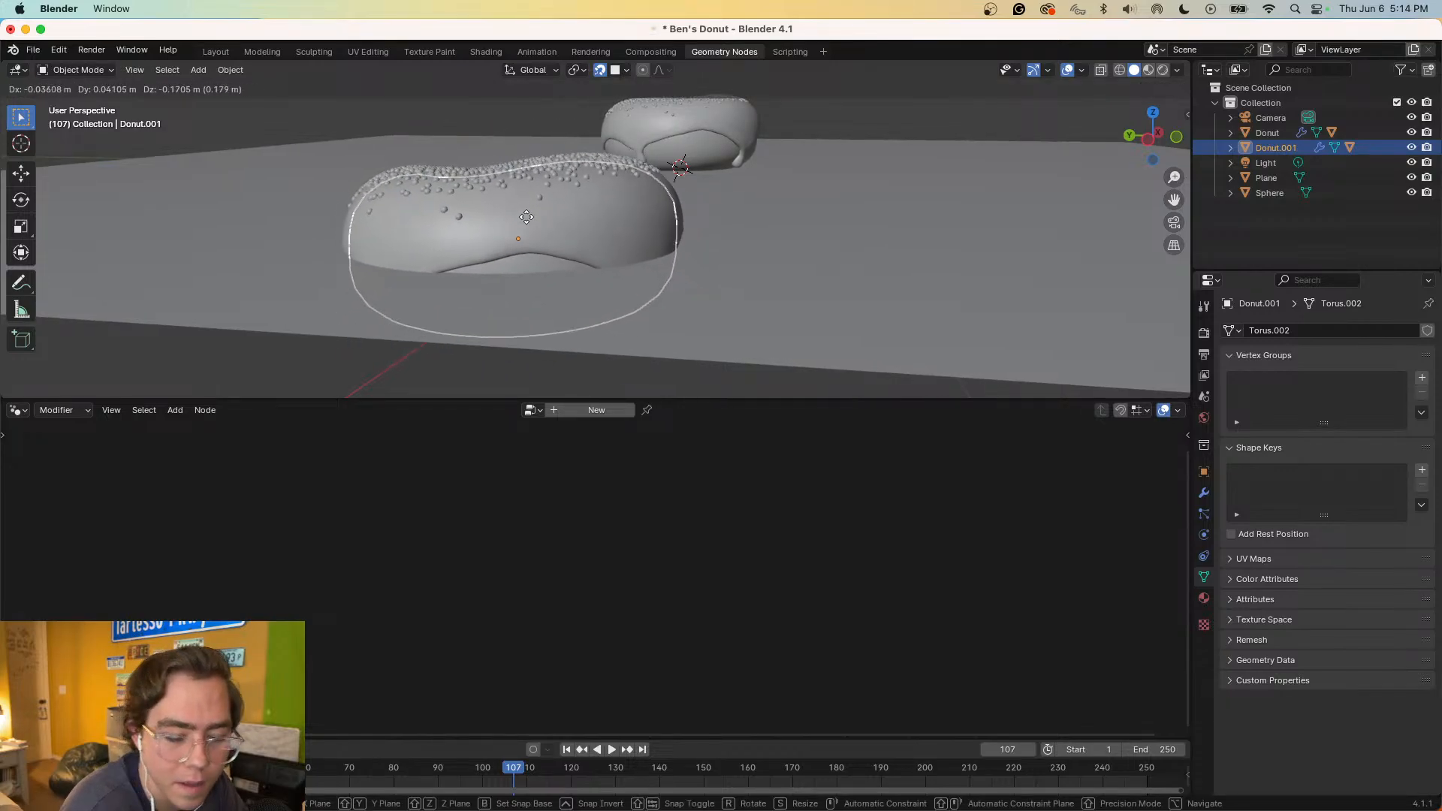
key("x")
key("z")
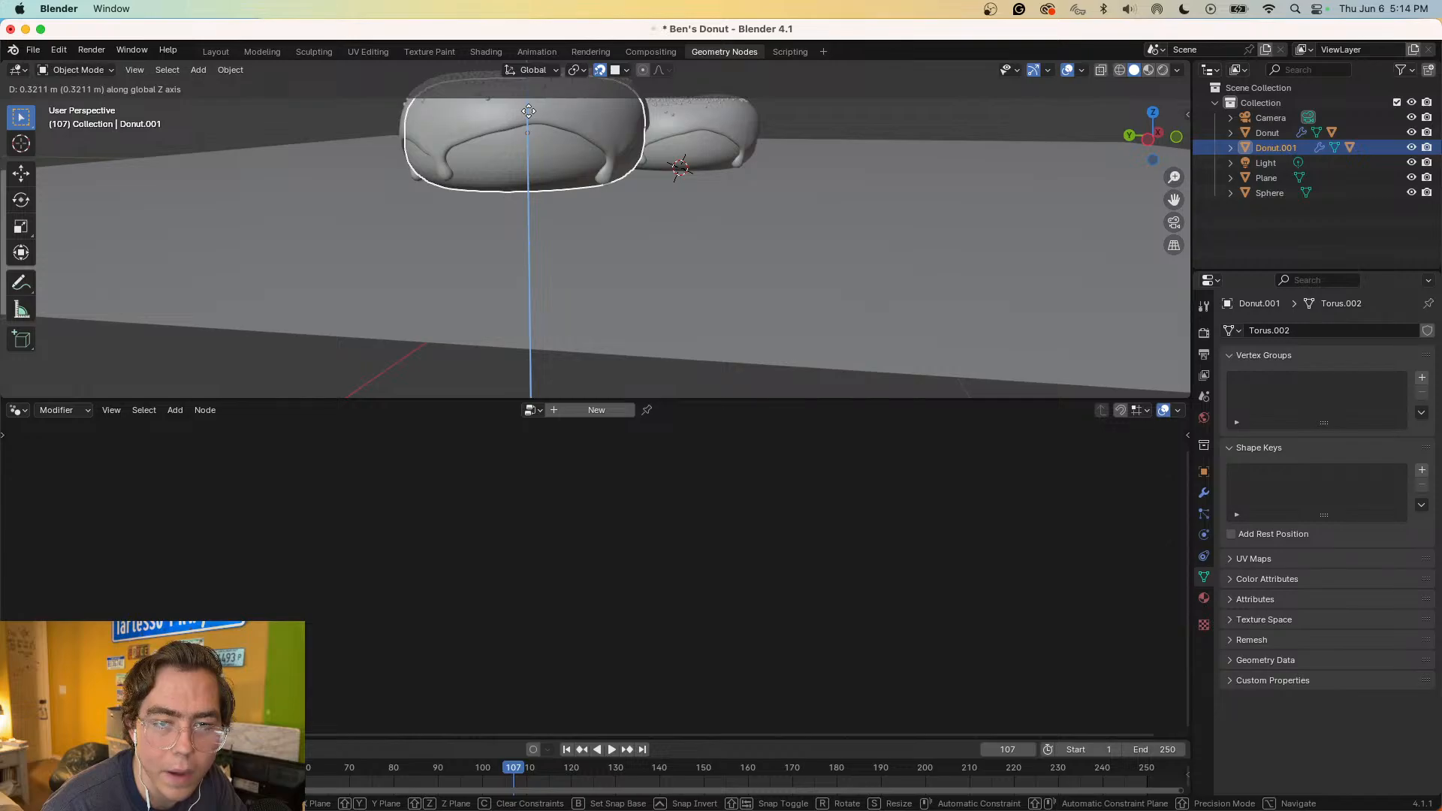
left_click(529, 111)
- Fine-tune the height of the copied donut so that it rests on the plane
scroll(529, 114, "up", 2)
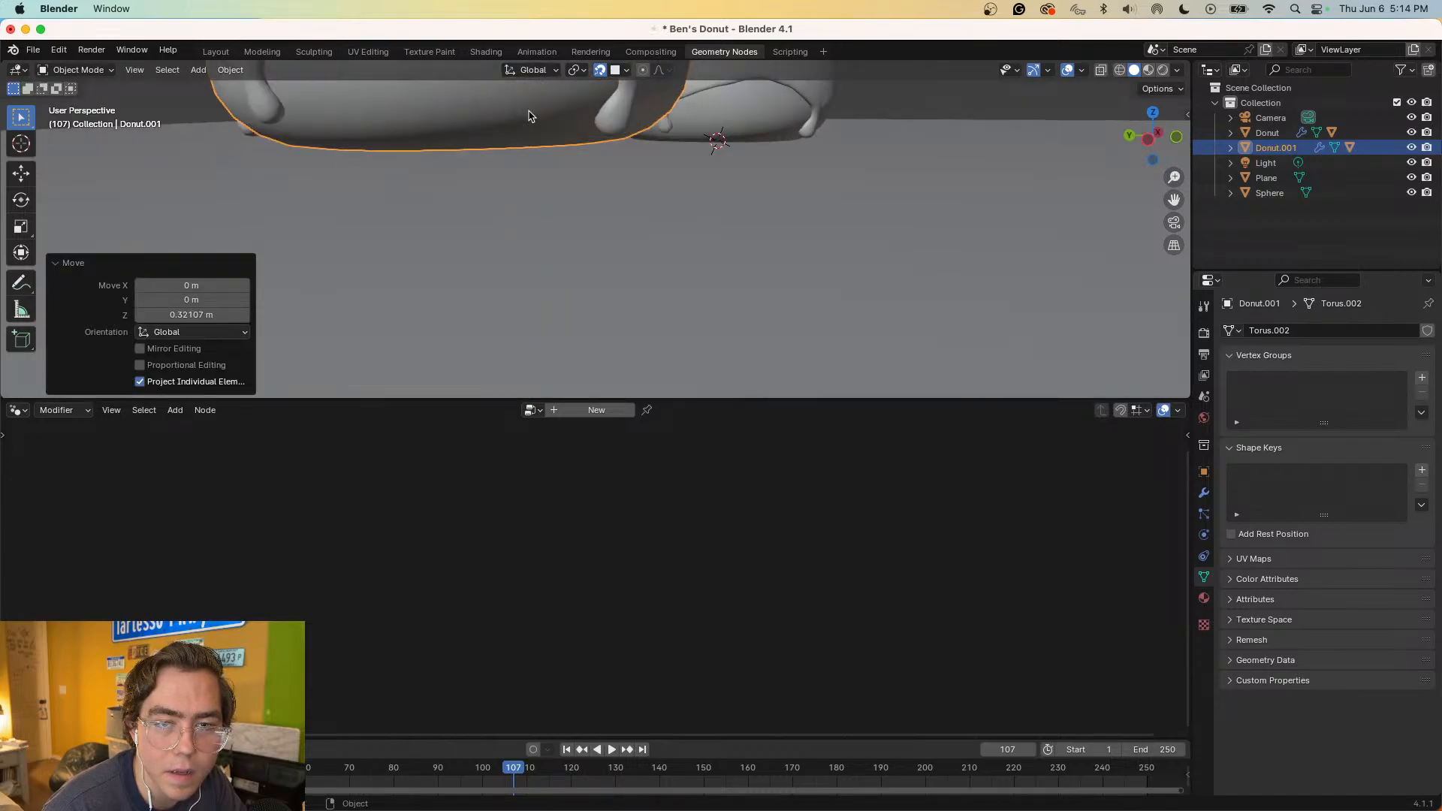
middle_click_drag(531, 133, 660, 207)
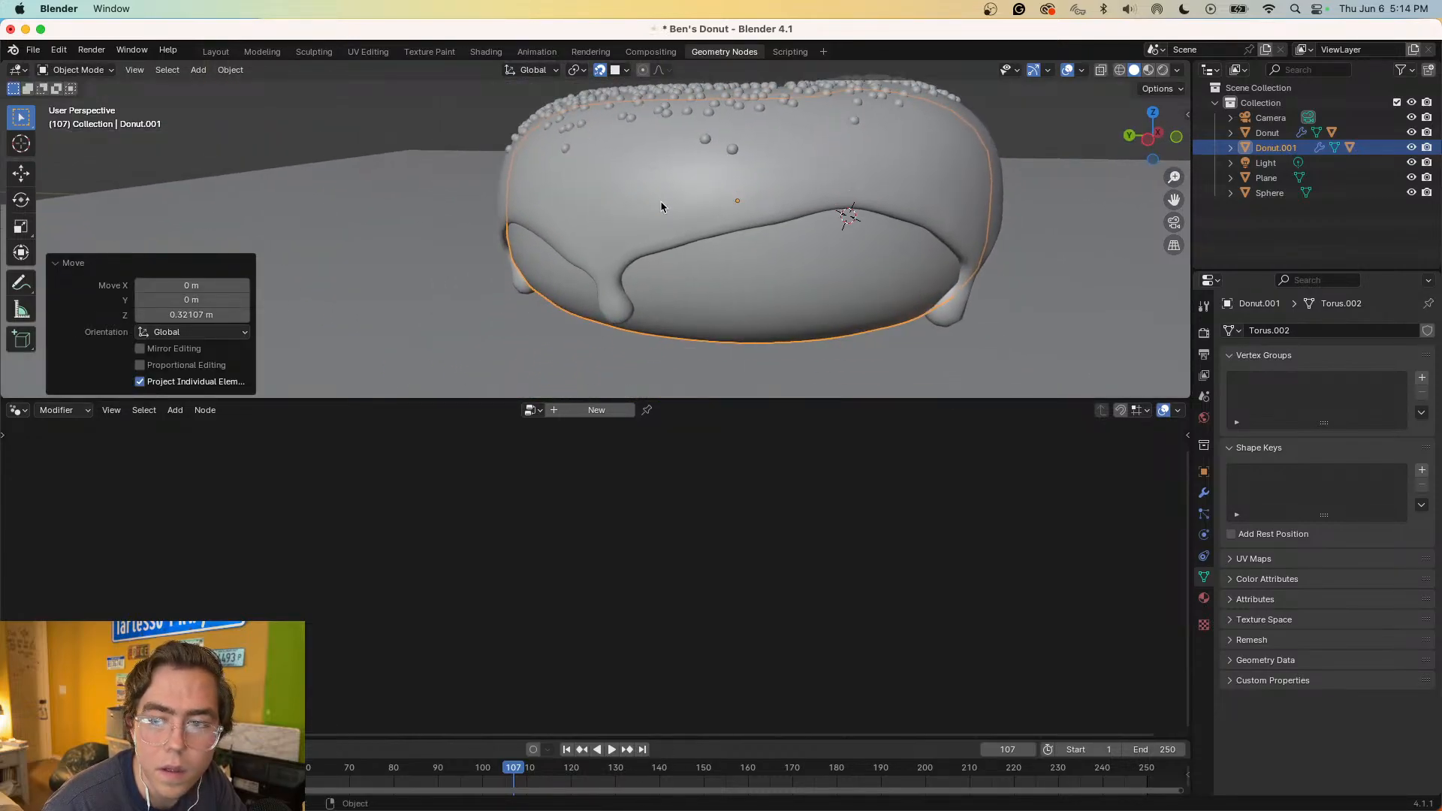
middle_click_drag(811, 267, 740, 263)
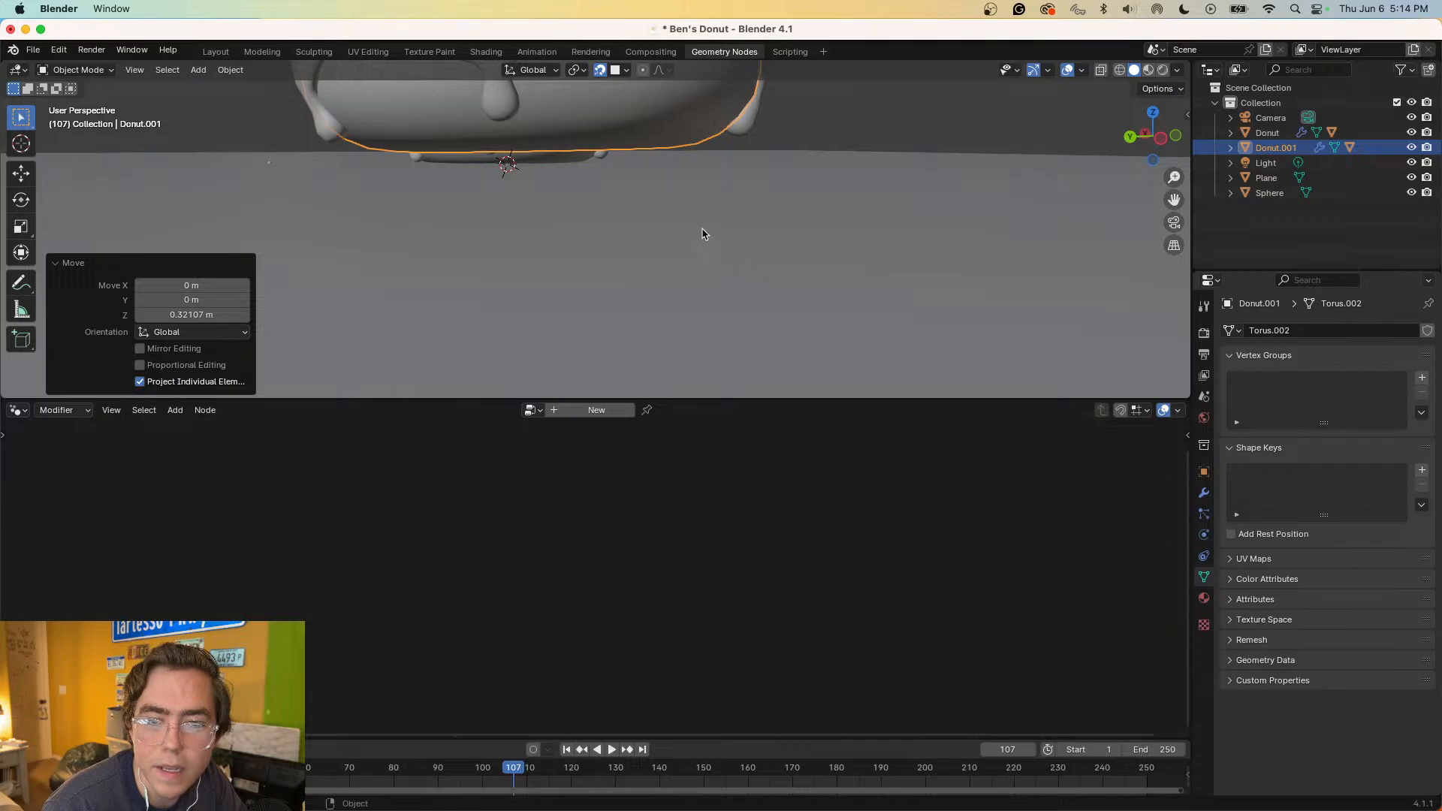
key("g")
key("z")
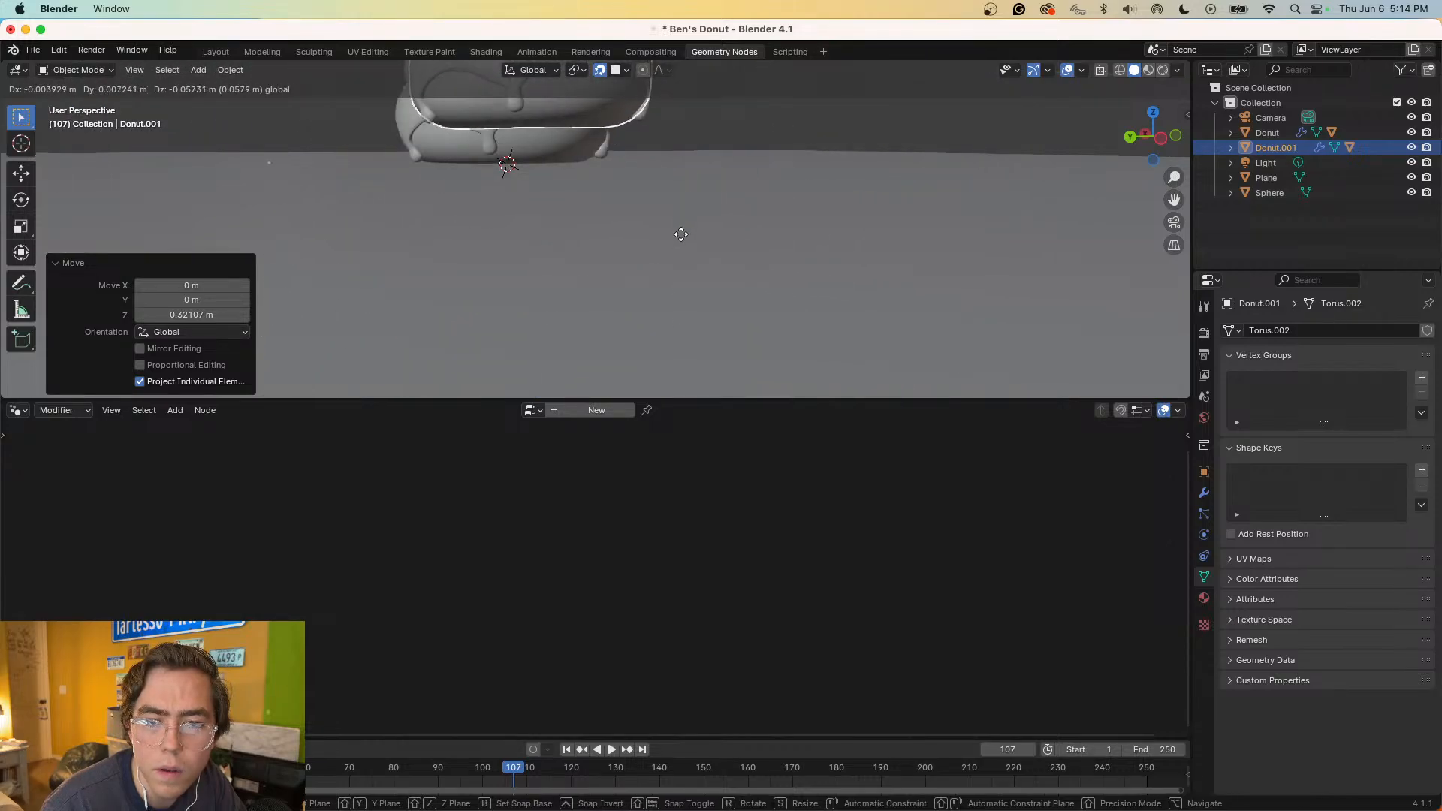
left_click(721, 228)
middle_click_drag(830, 253, 822, 281)
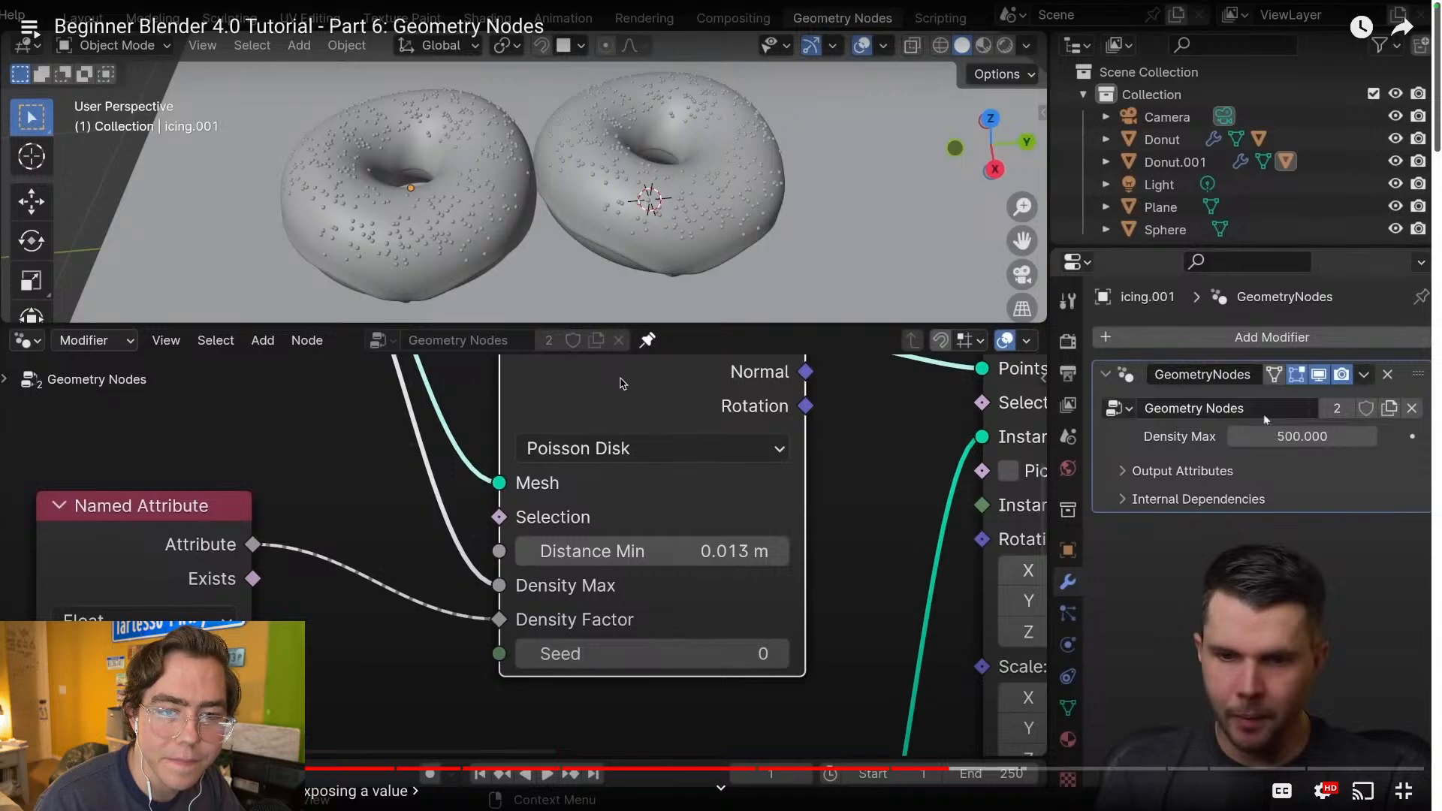
- Return to Blender from the tutorial video and select the copied donut
key("ctrl+Left")
middle_click_drag(801, 333, 574, 310)
middle_click_drag(619, 229, 629, 315)
left_click(461, 220)
left_click(466, 234)
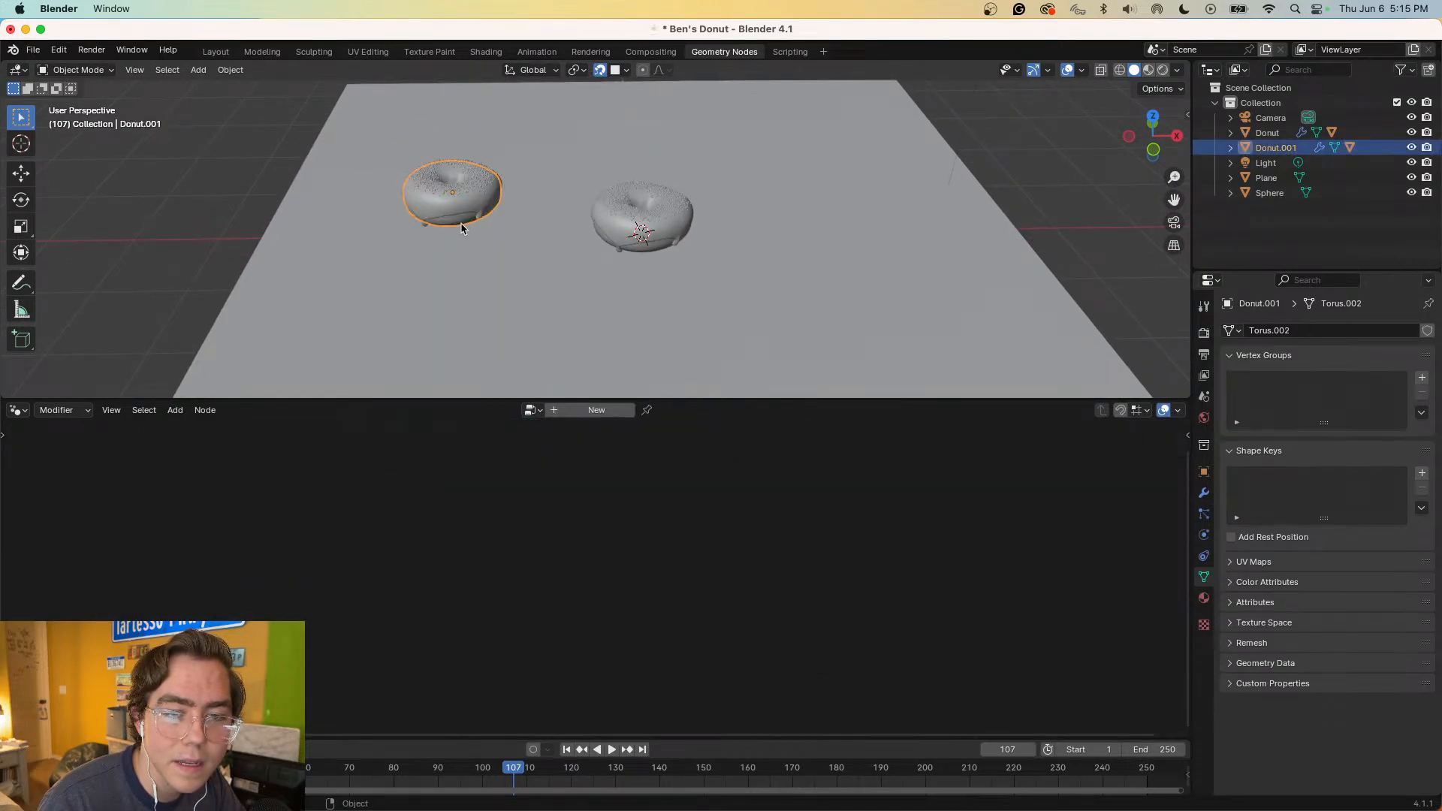
- Select the copied donut's icing and expose the Distribute Points on Faces node's Density Max as a Group Input value
left_click(466, 208)
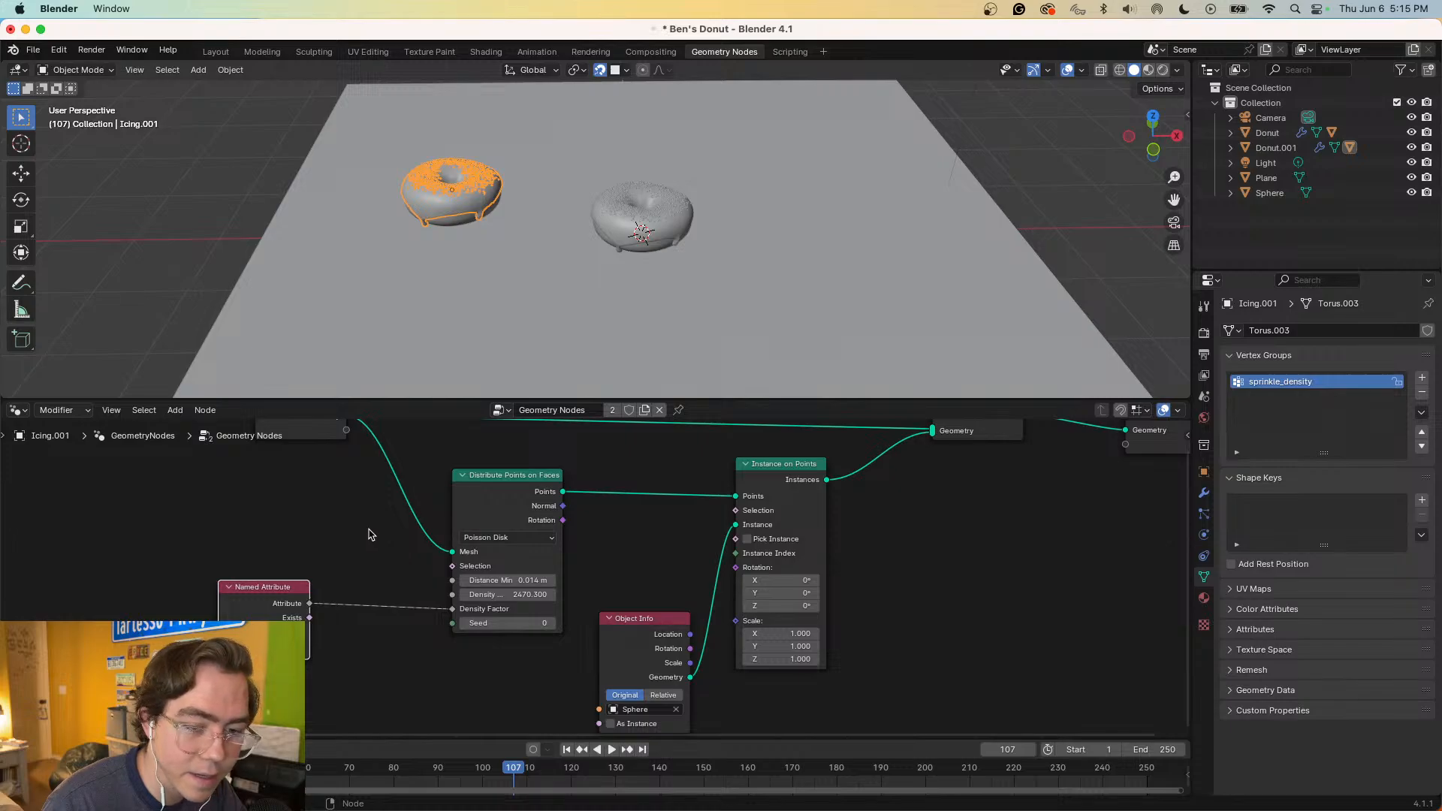
middle_click_drag(386, 531, 489, 616)
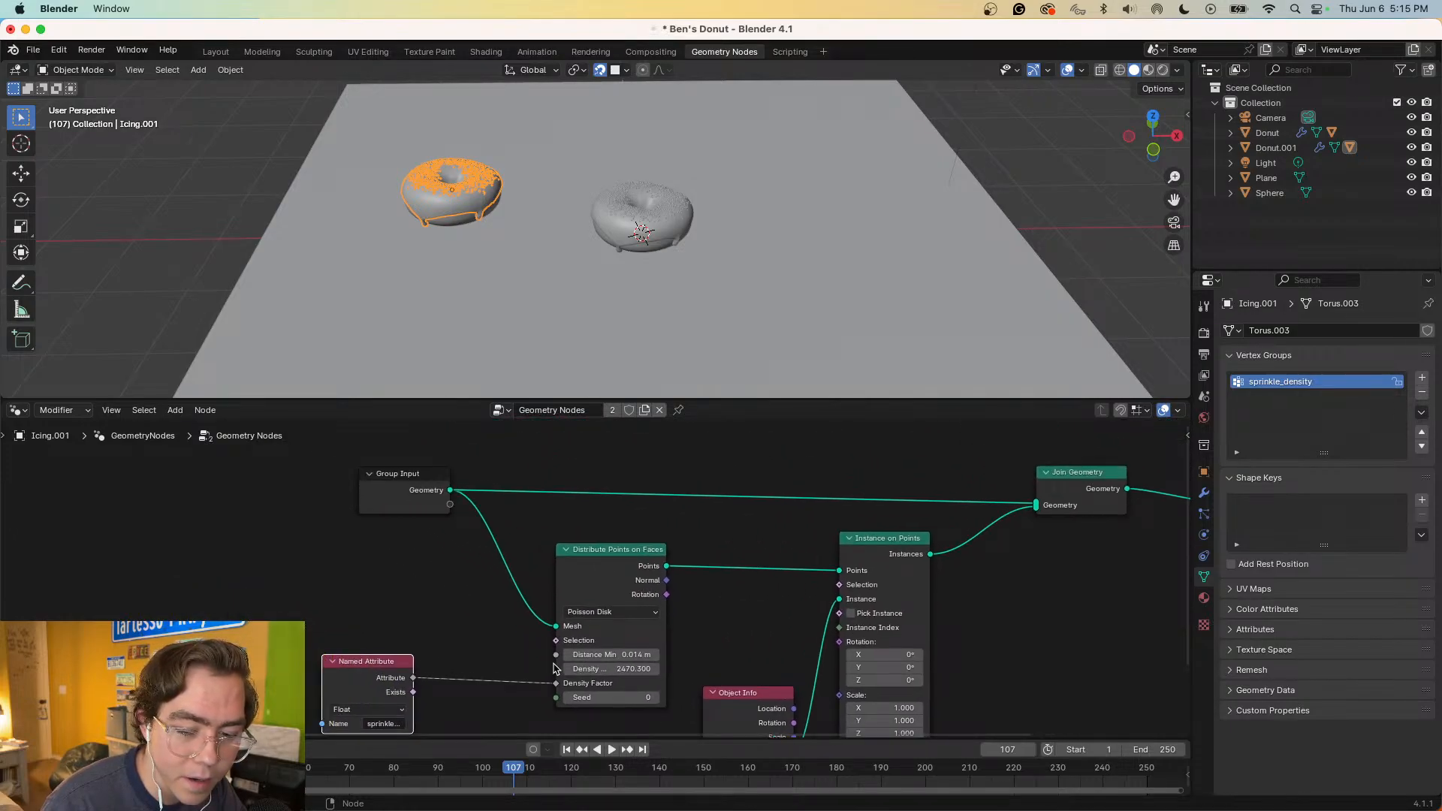
left_click_drag(557, 669, 461, 516)
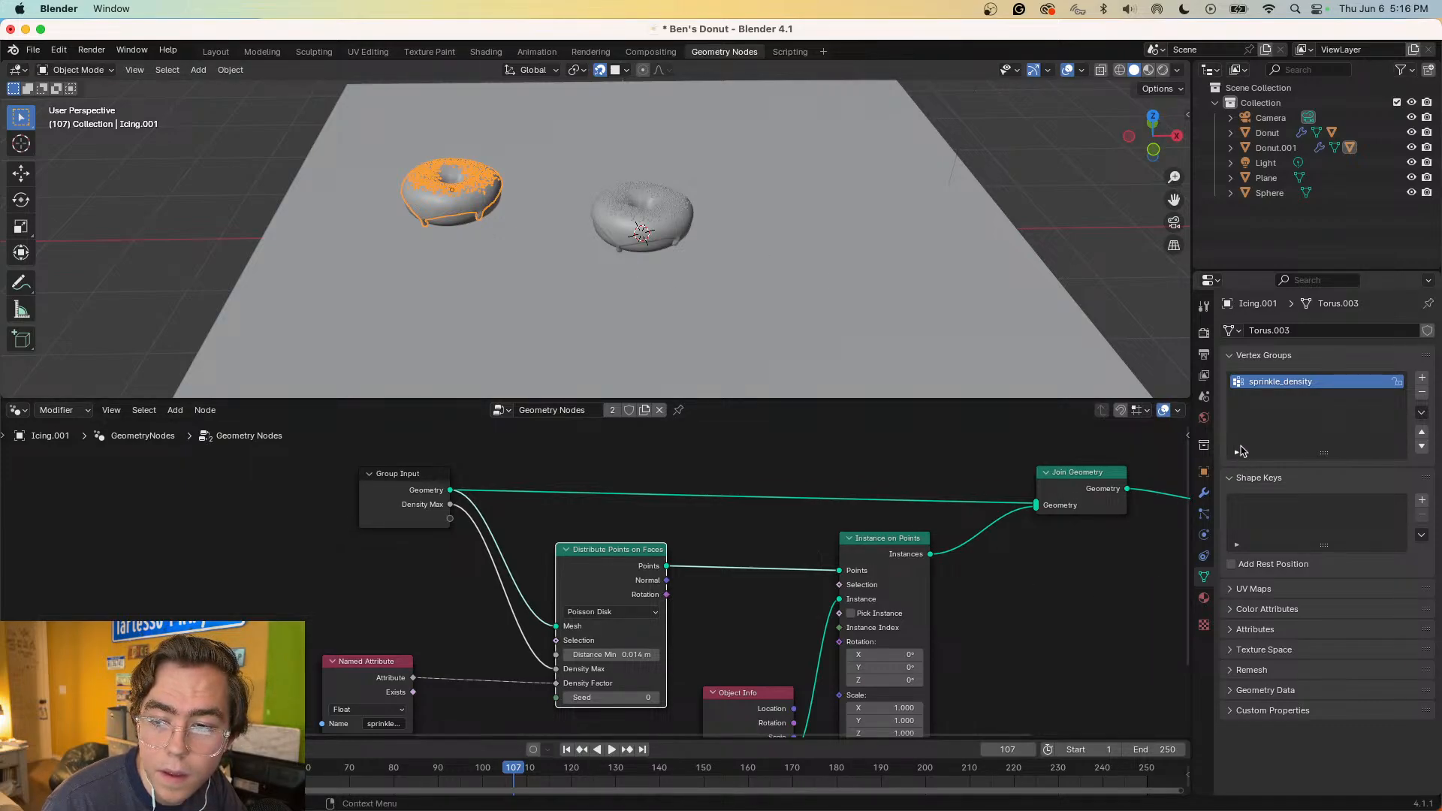
- Look through the copied icing's property categories and open its Geometry Nodes modifier settings
left_click(1203, 308)
left_click(1204, 334)
left_click(1204, 354)
left_click(1204, 375)
left_click(1204, 396)
left_click(1204, 418)
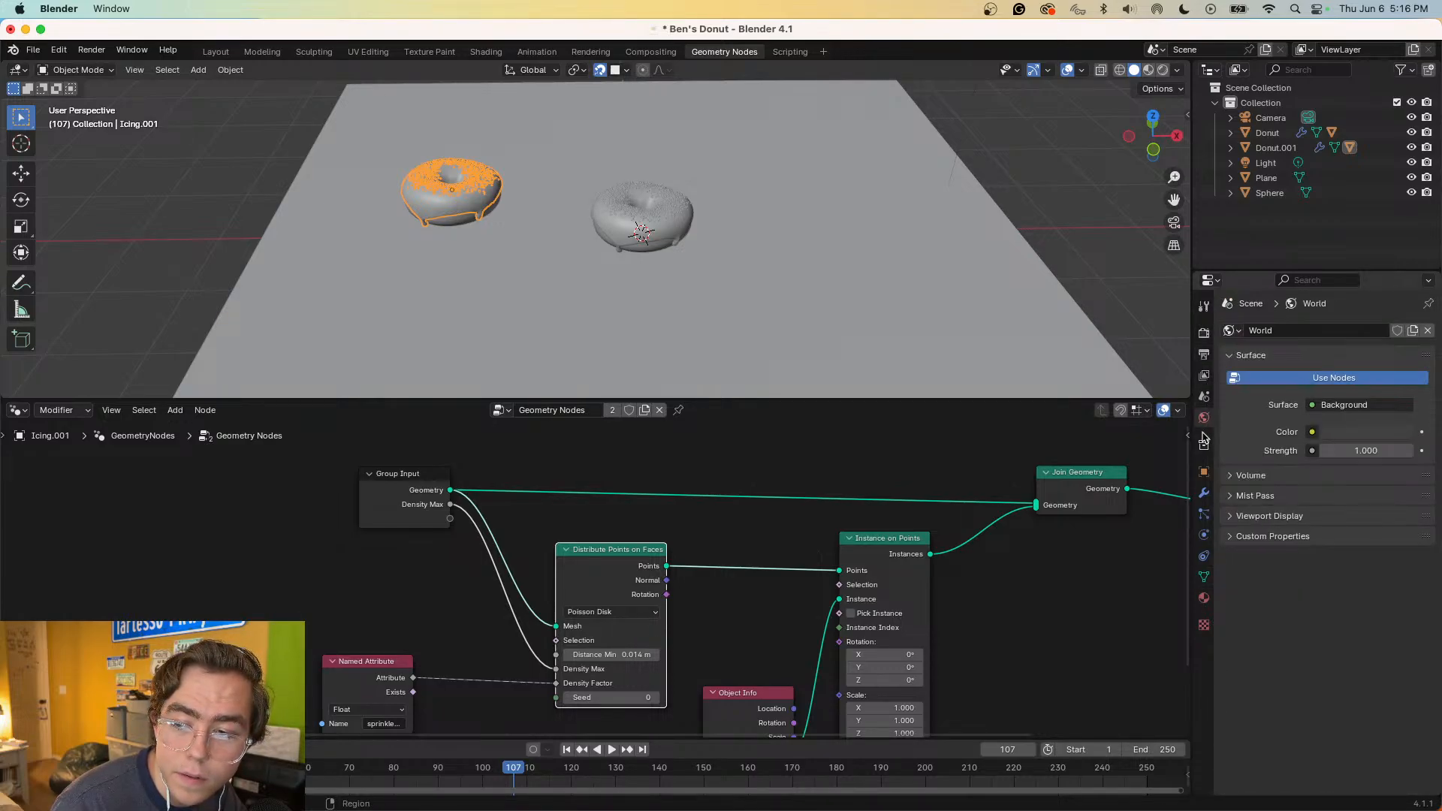
left_click(1204, 444)
left_click(1204, 398)
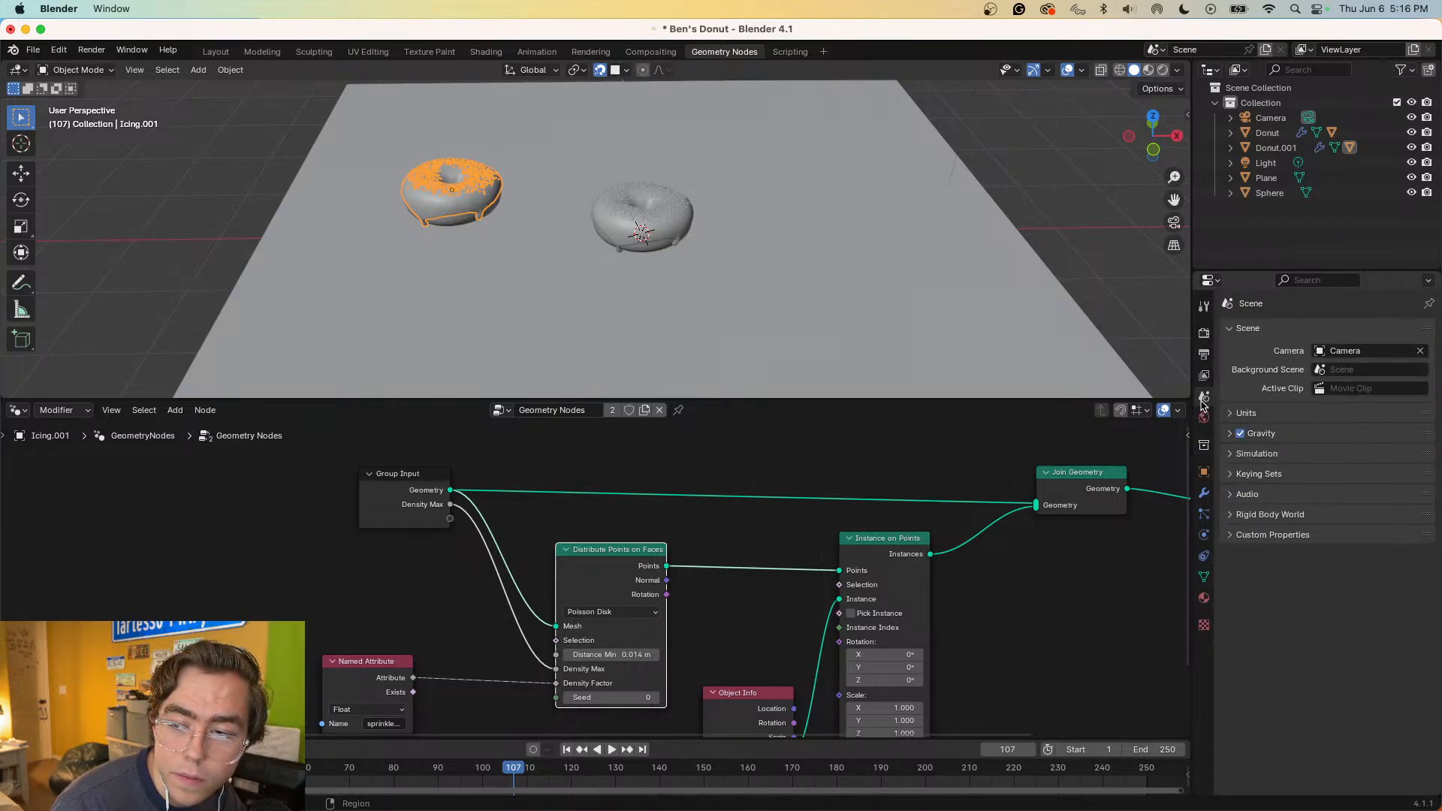
left_click(1205, 445)
left_click(1204, 419)
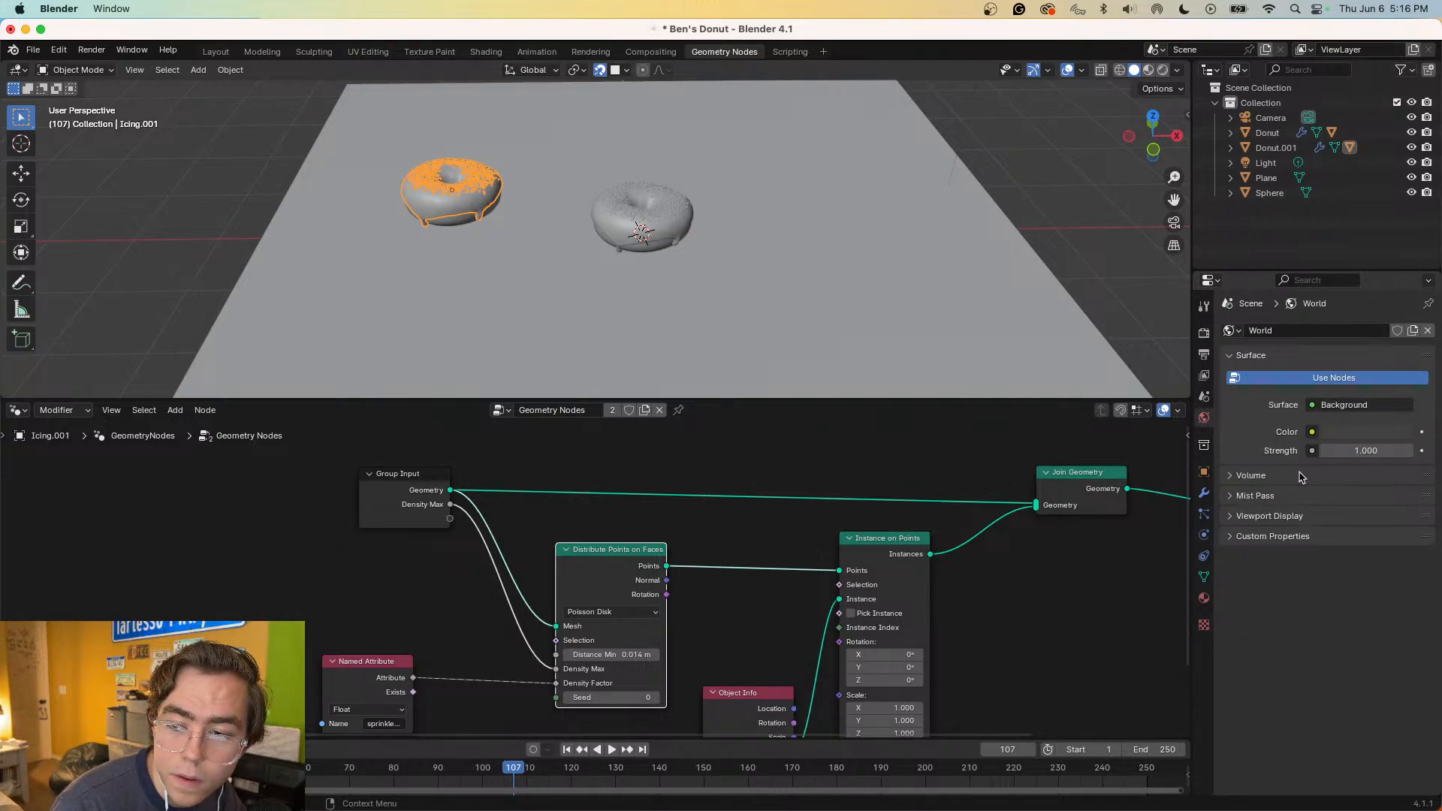
left_click(1204, 446)
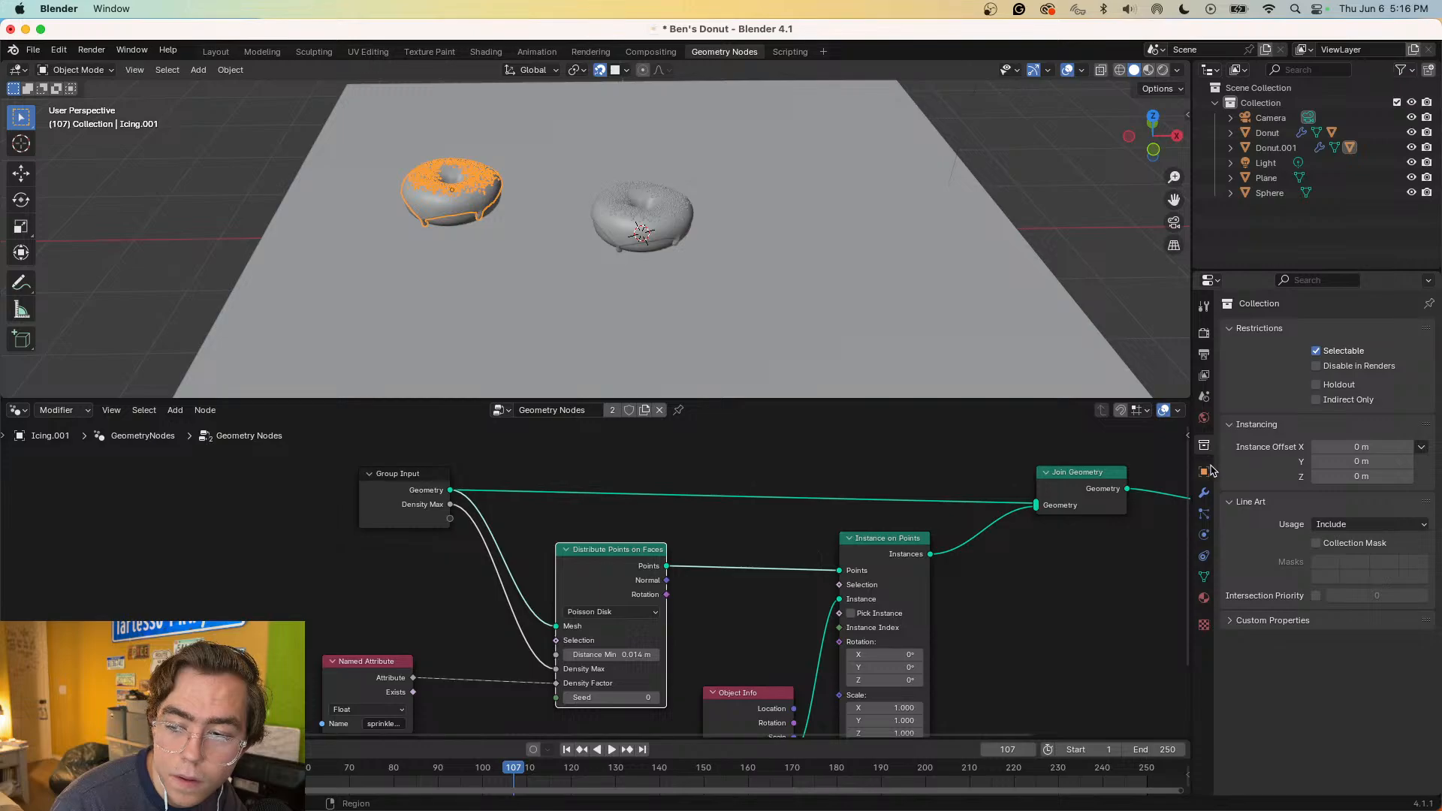
left_click(1206, 471)
left_click(1205, 495)
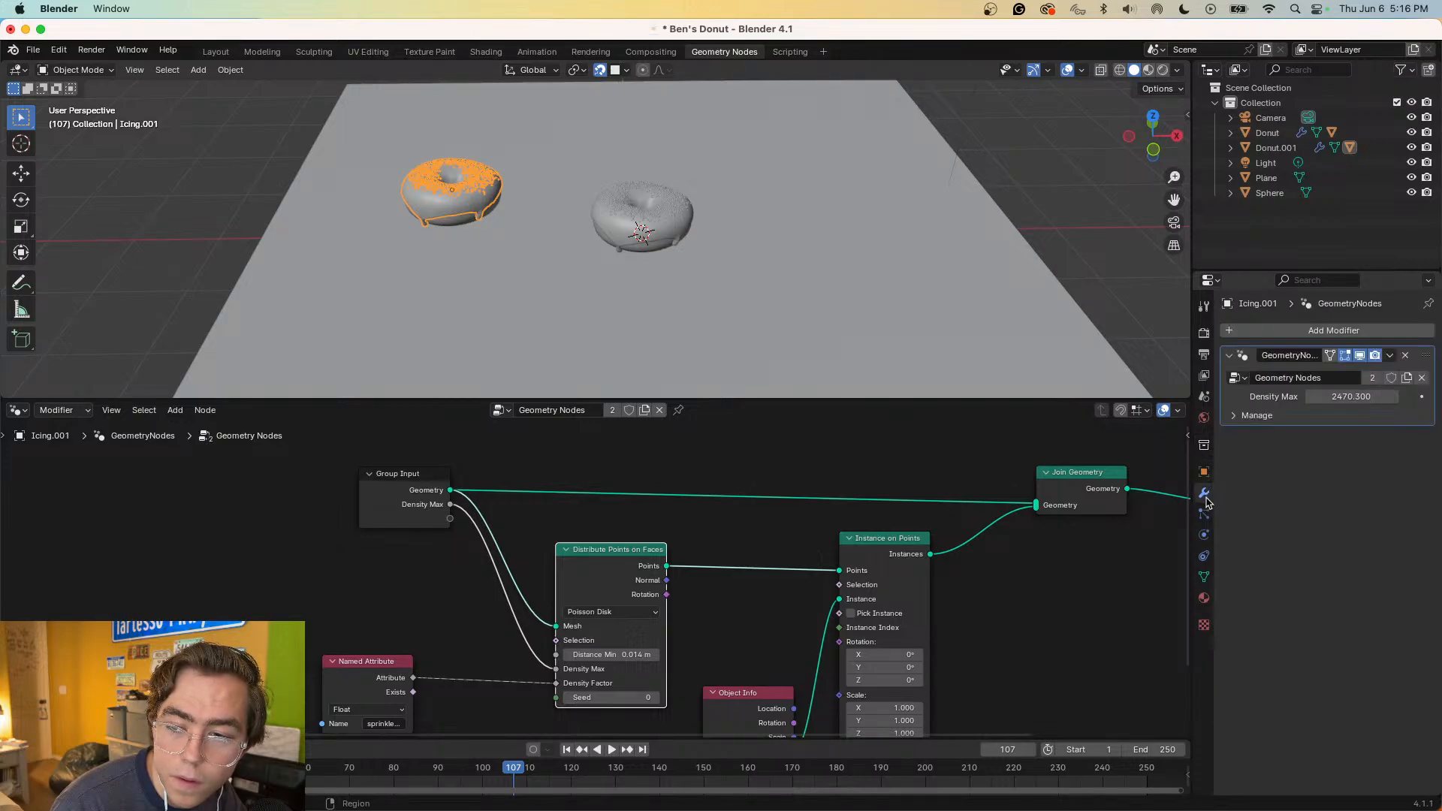
- Try lower Density Max values on the copied icing's modifier and revert them
left_click_drag(1333, 400, 1336, 401)
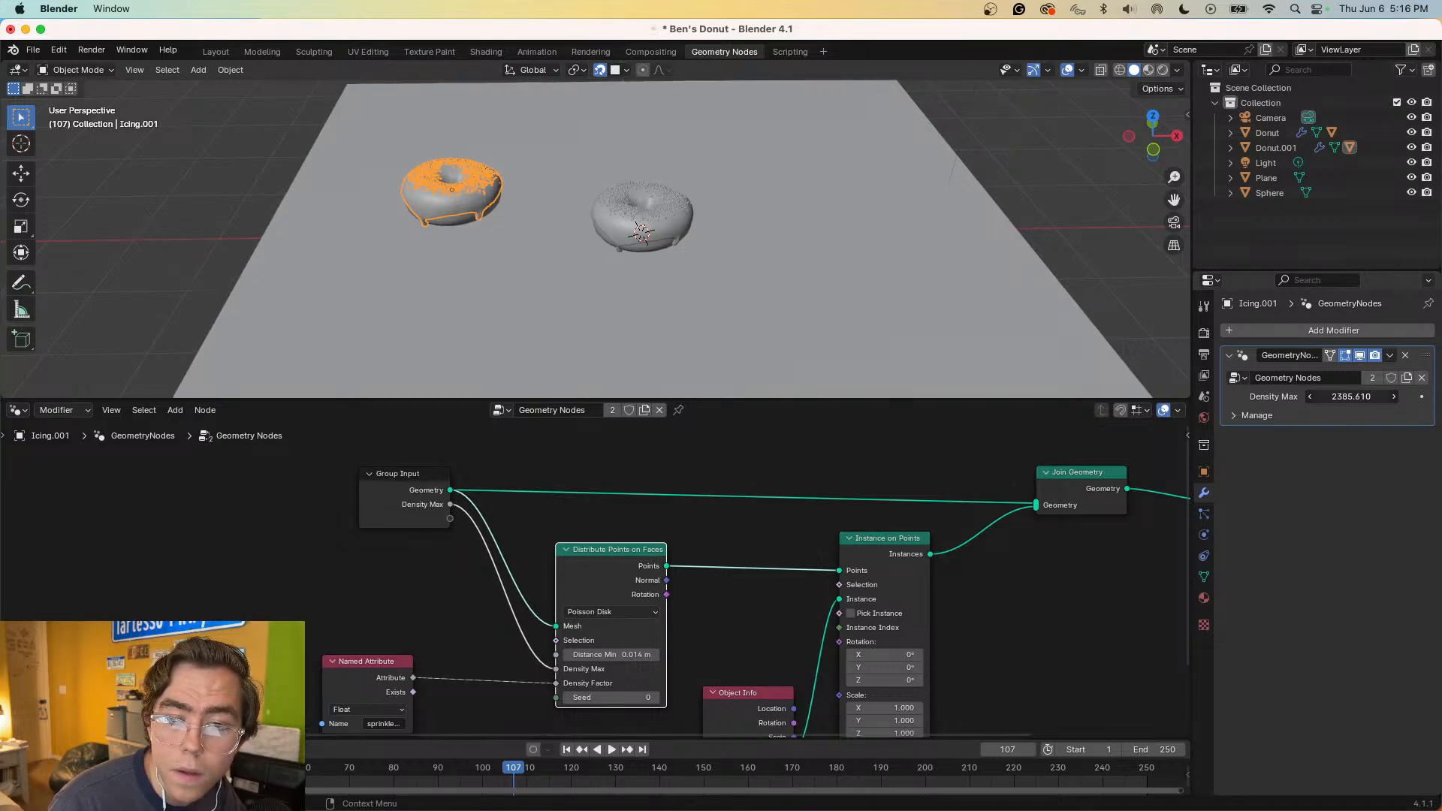
left_click_drag(1375, 396, 1371, 397)
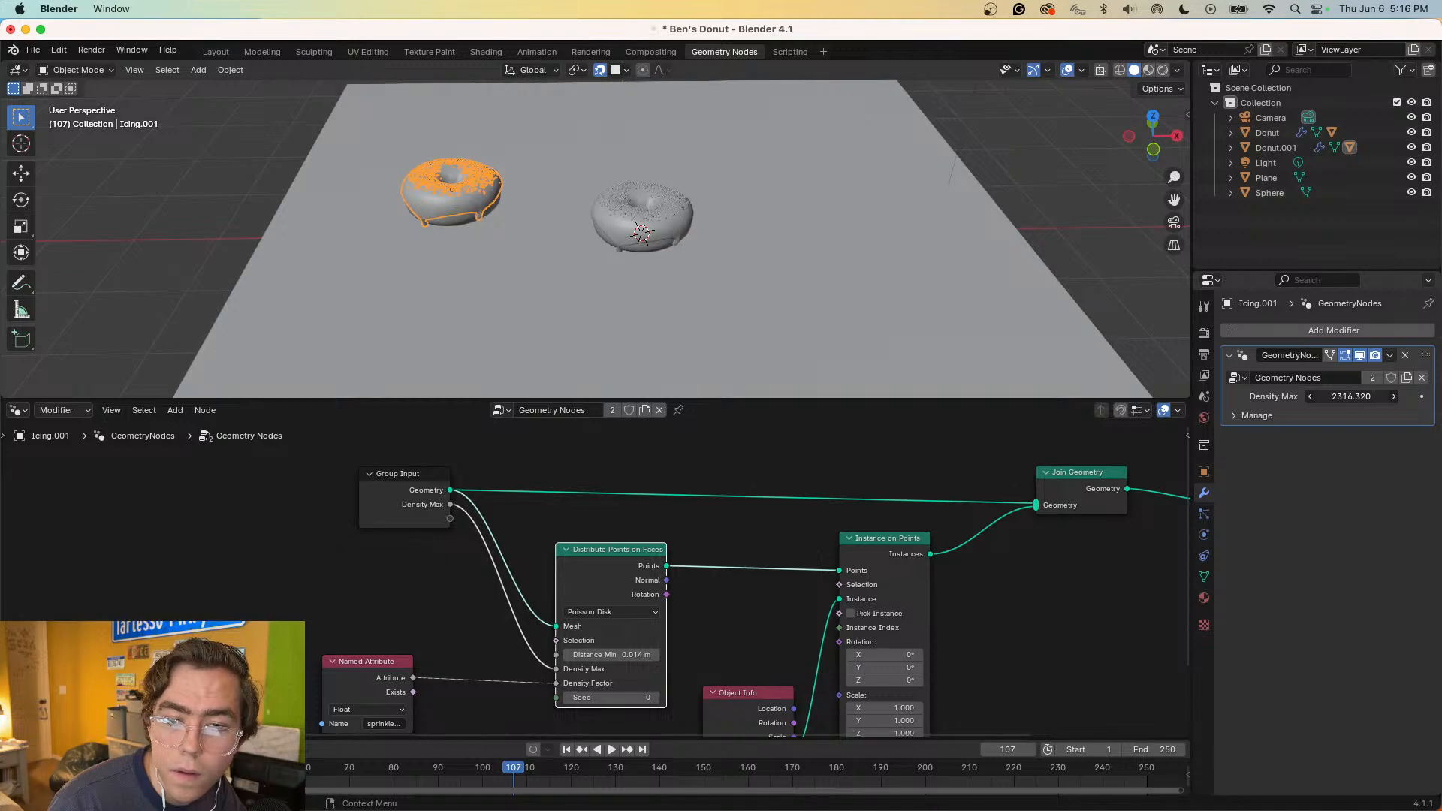
left_click_drag(1368, 396, 1389, 396)
left_click(1353, 397)
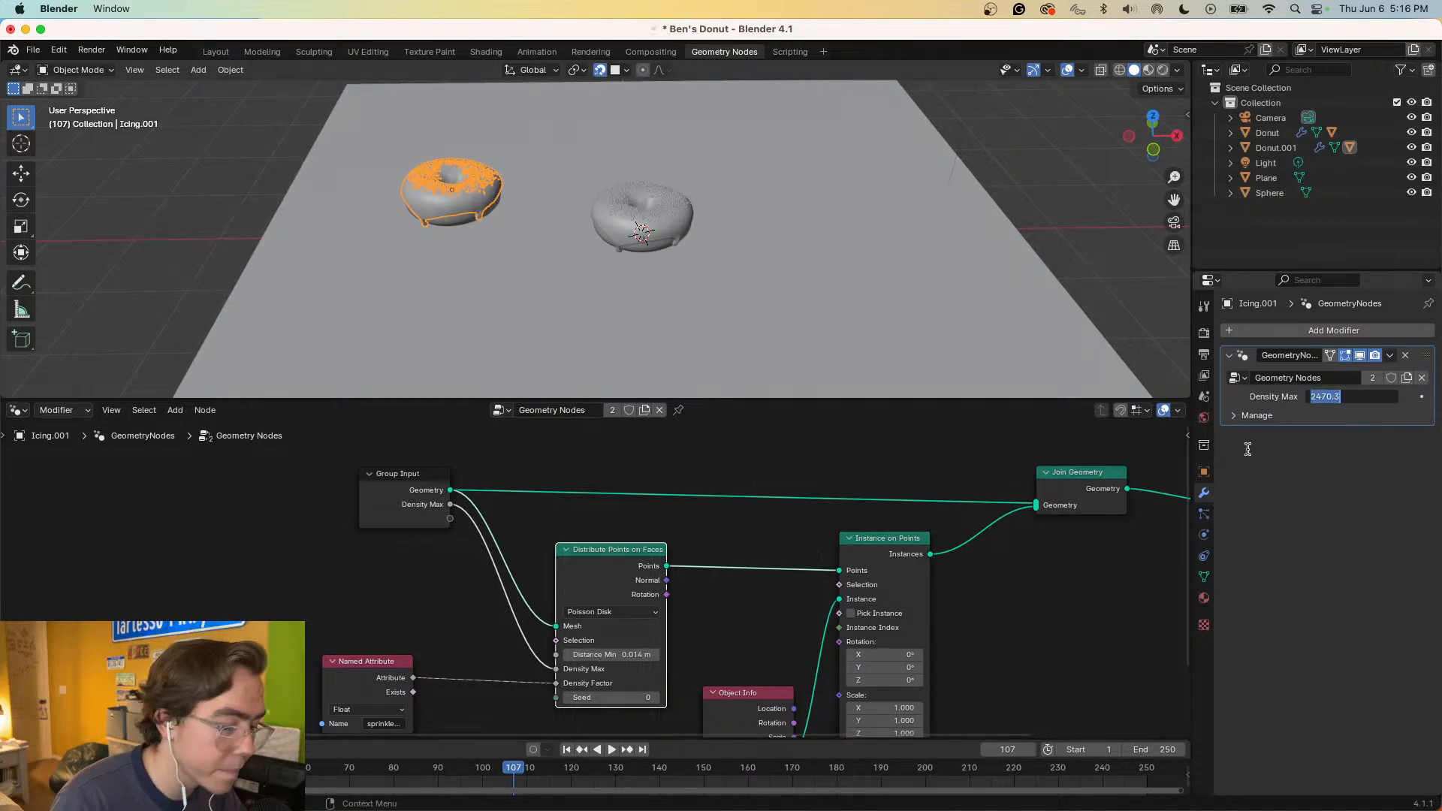
key("Return")
key("ctrl+z")
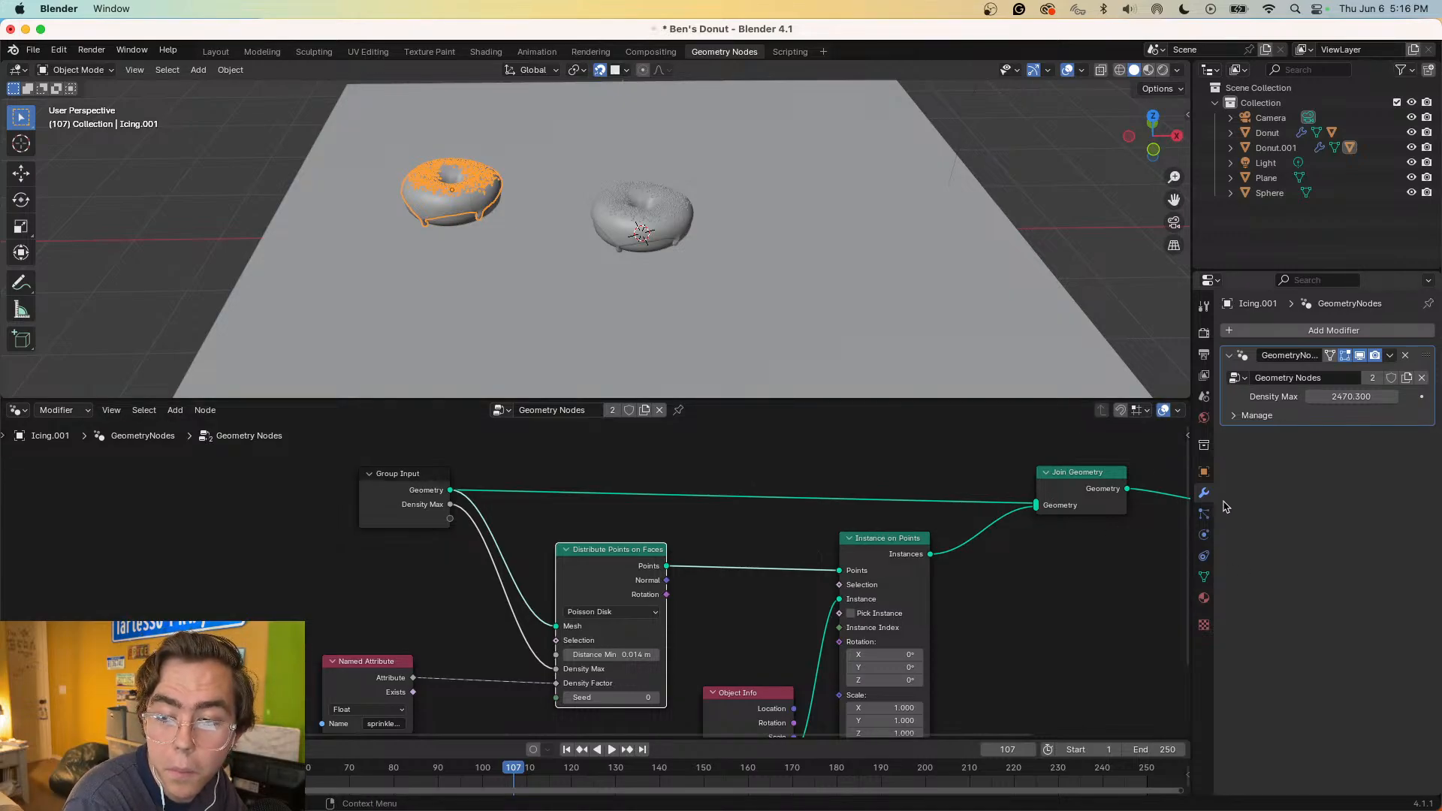
- Switch to the tutorial video and replay the part on exposing and renaming the density value
key("ctrl+Right")
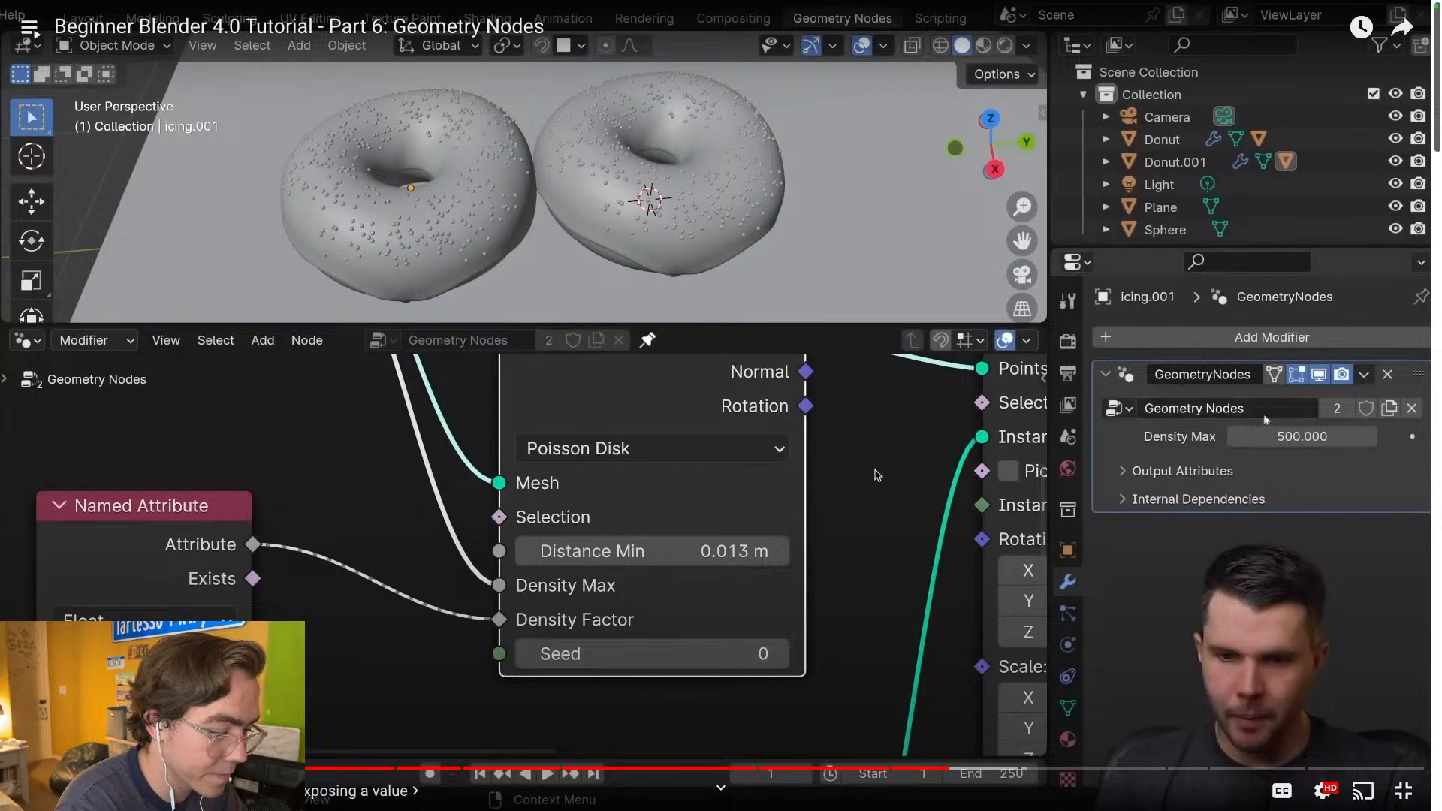
left_click(877, 475)
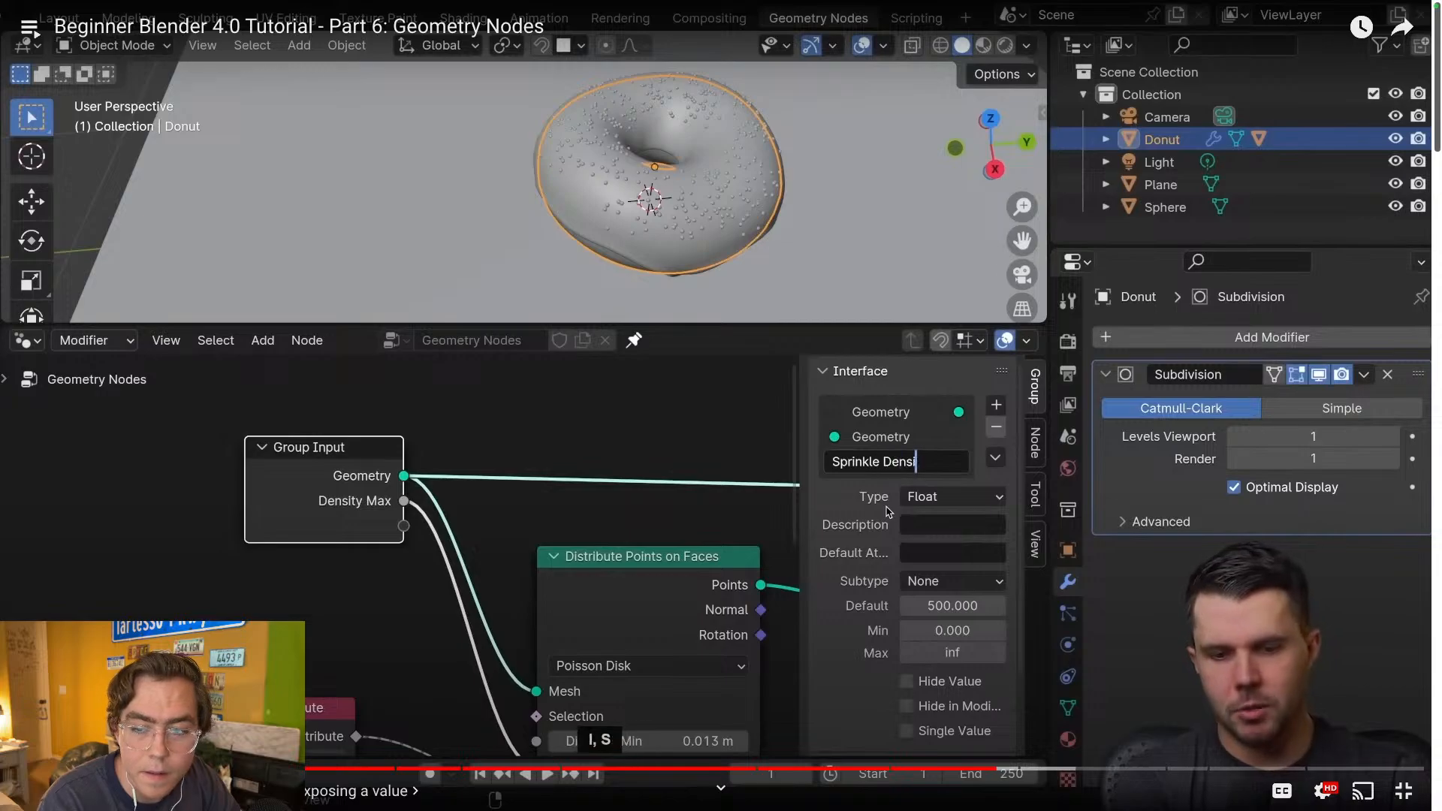
key("Left")
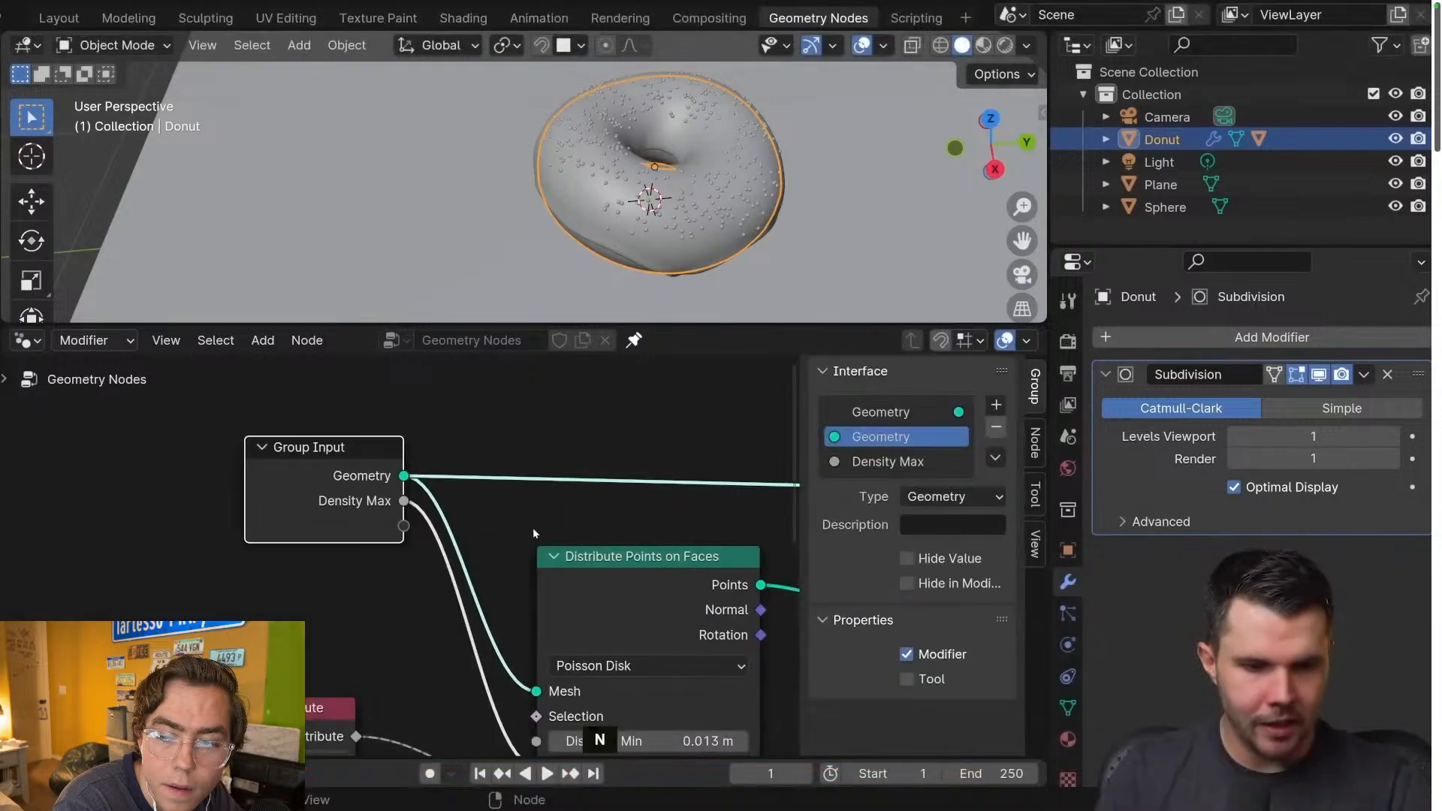
key("Left")
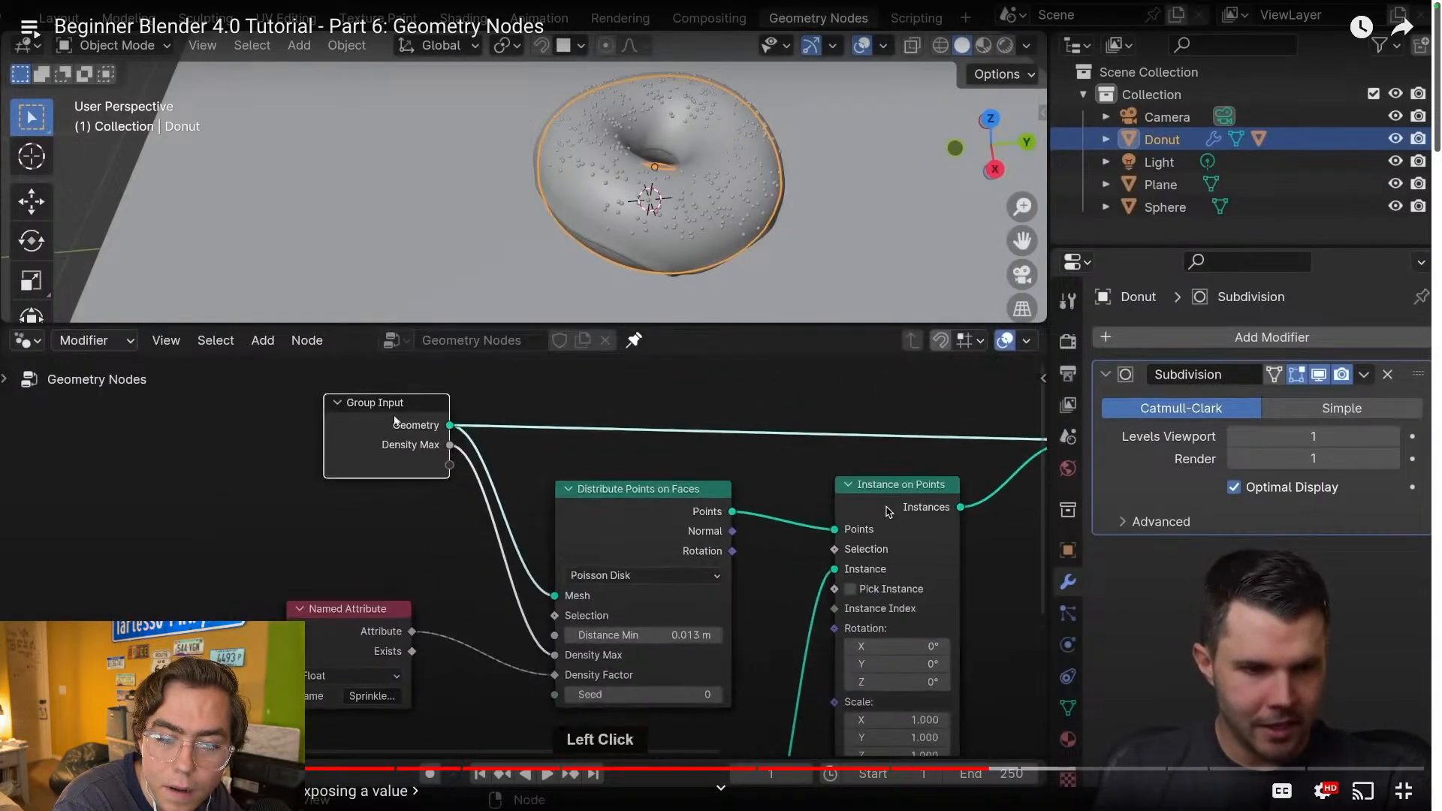
key("space")
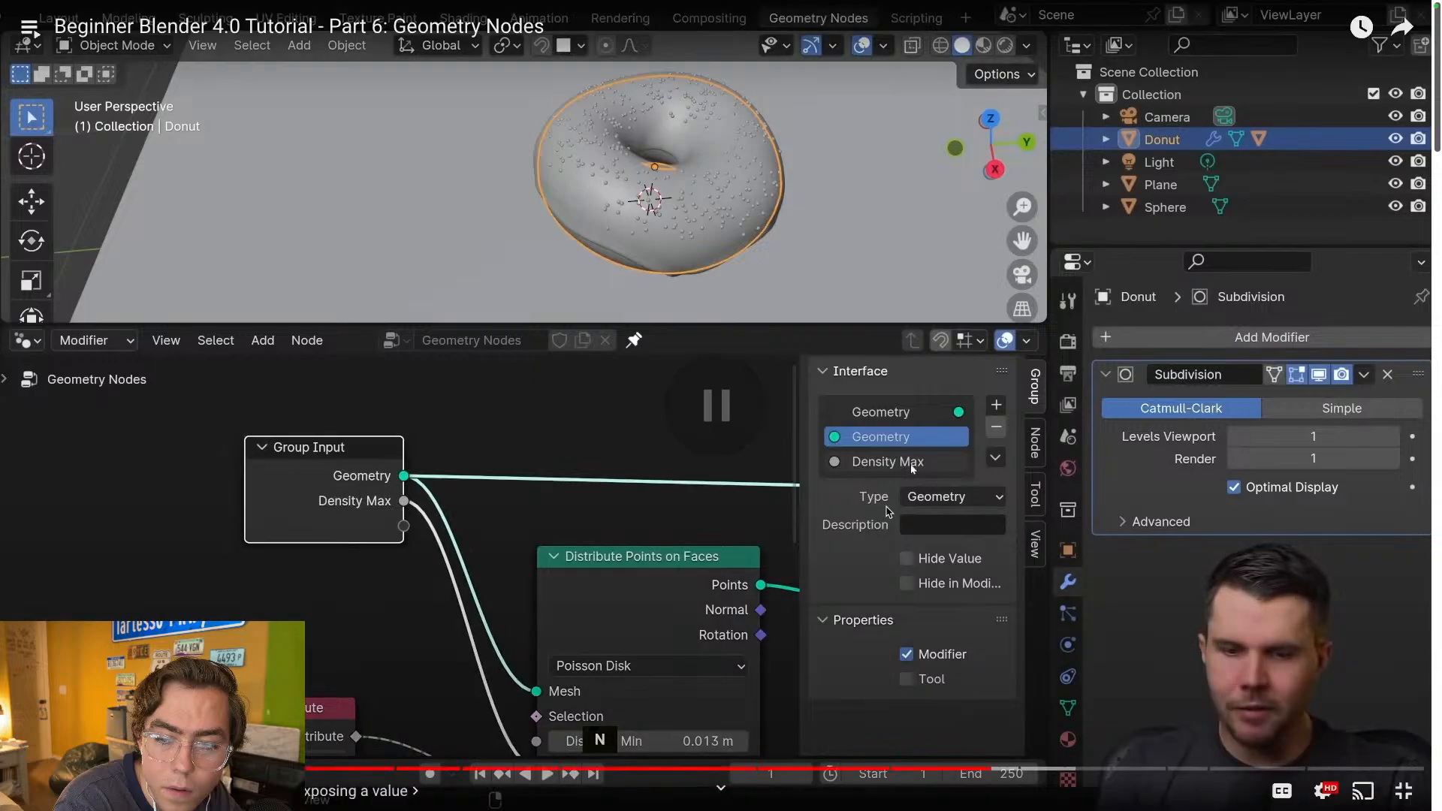
- Return to Blender and show the interface settings of the icing's geometry node group
key("ctrl+Left")
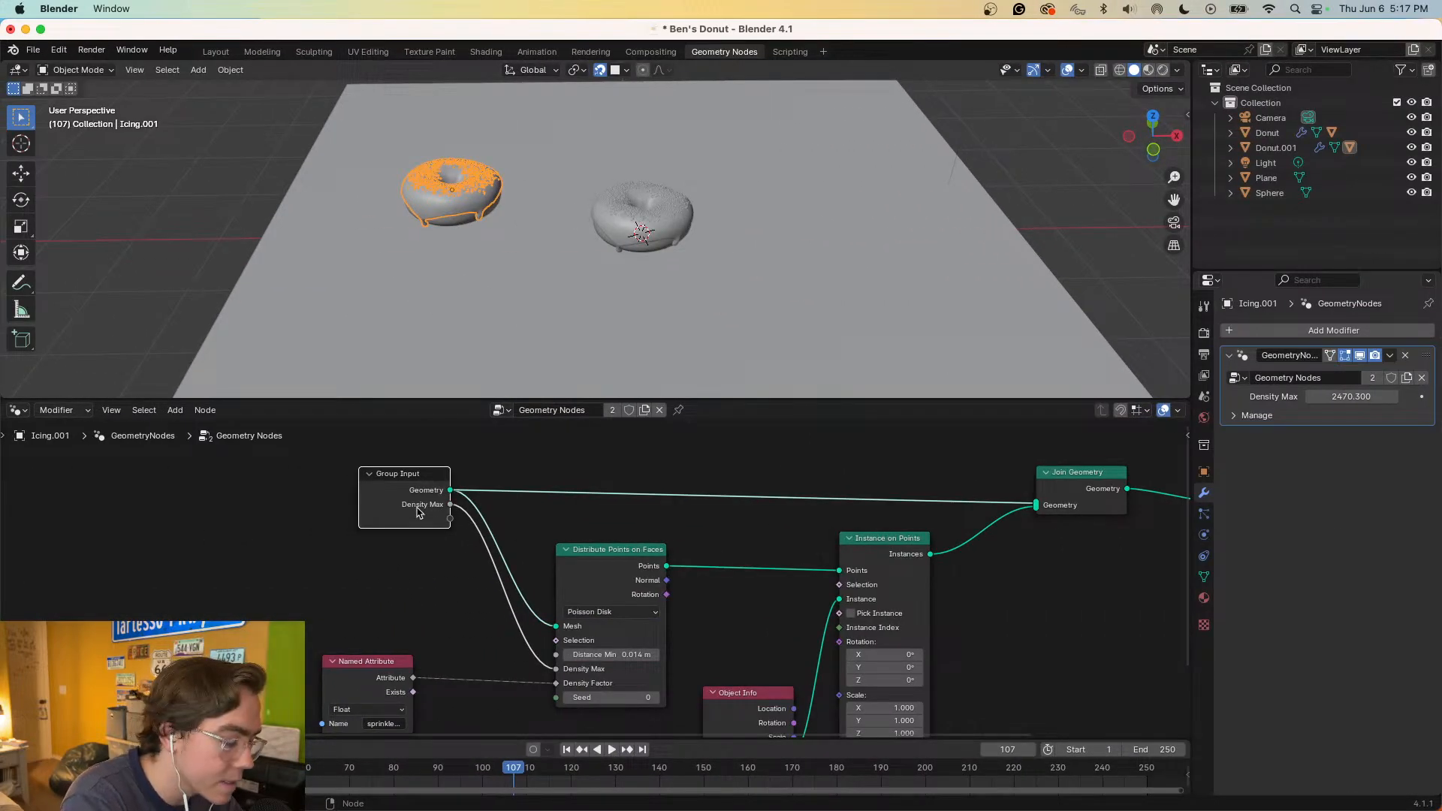
key("n")
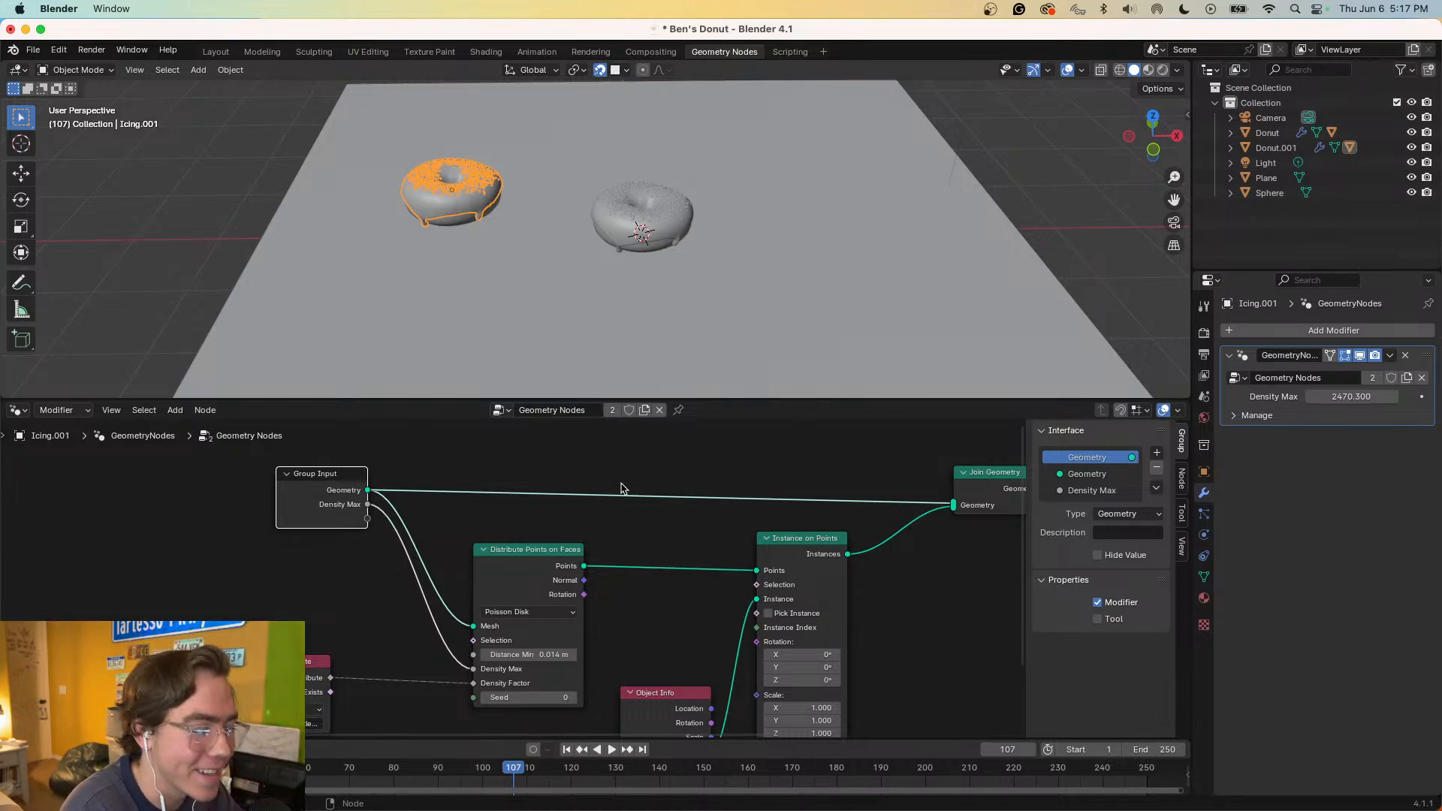
scroll(620, 489, "left", 5)
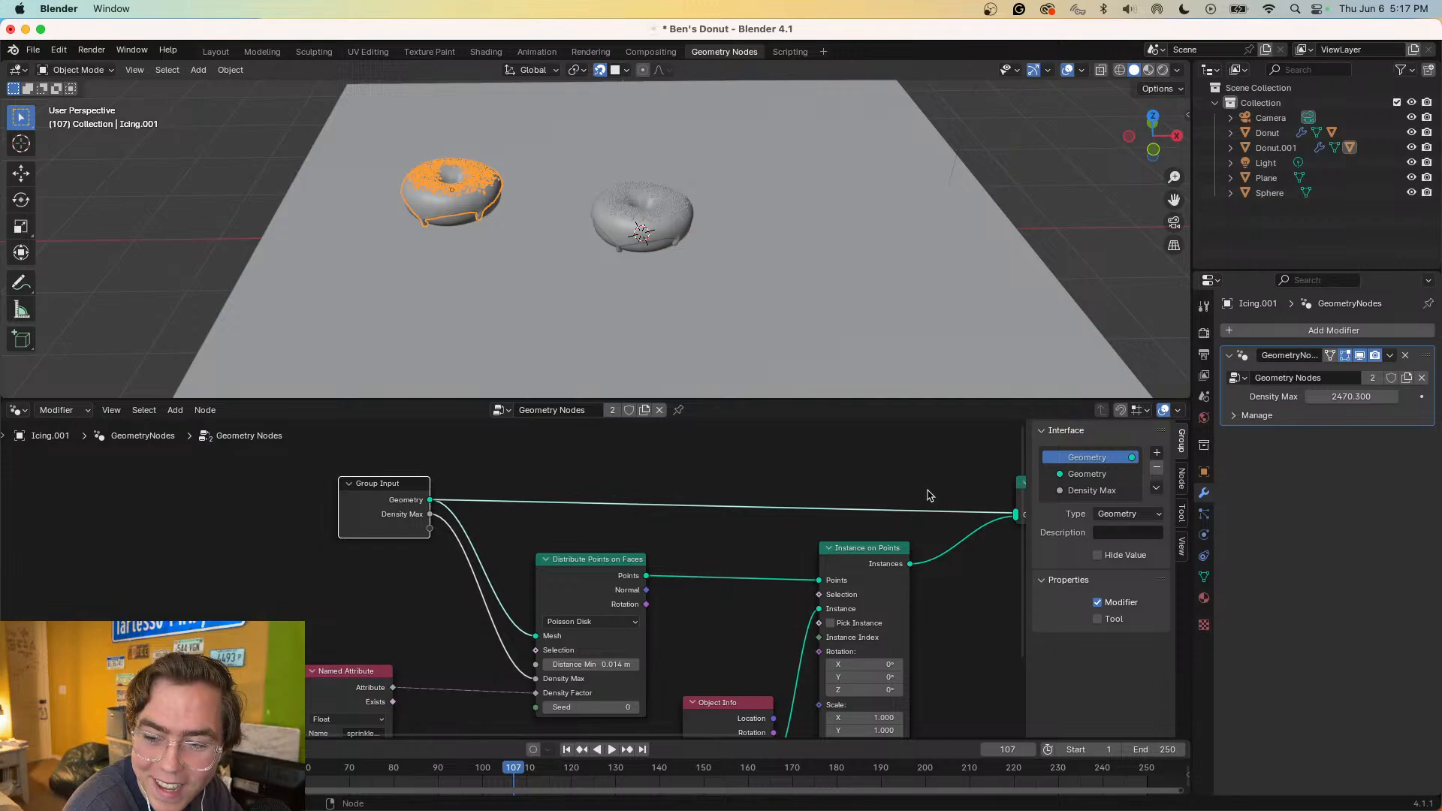
- Check the tutorial video again and rename the node group's Density Max input to Sprinkles
key("ctrl+Right")
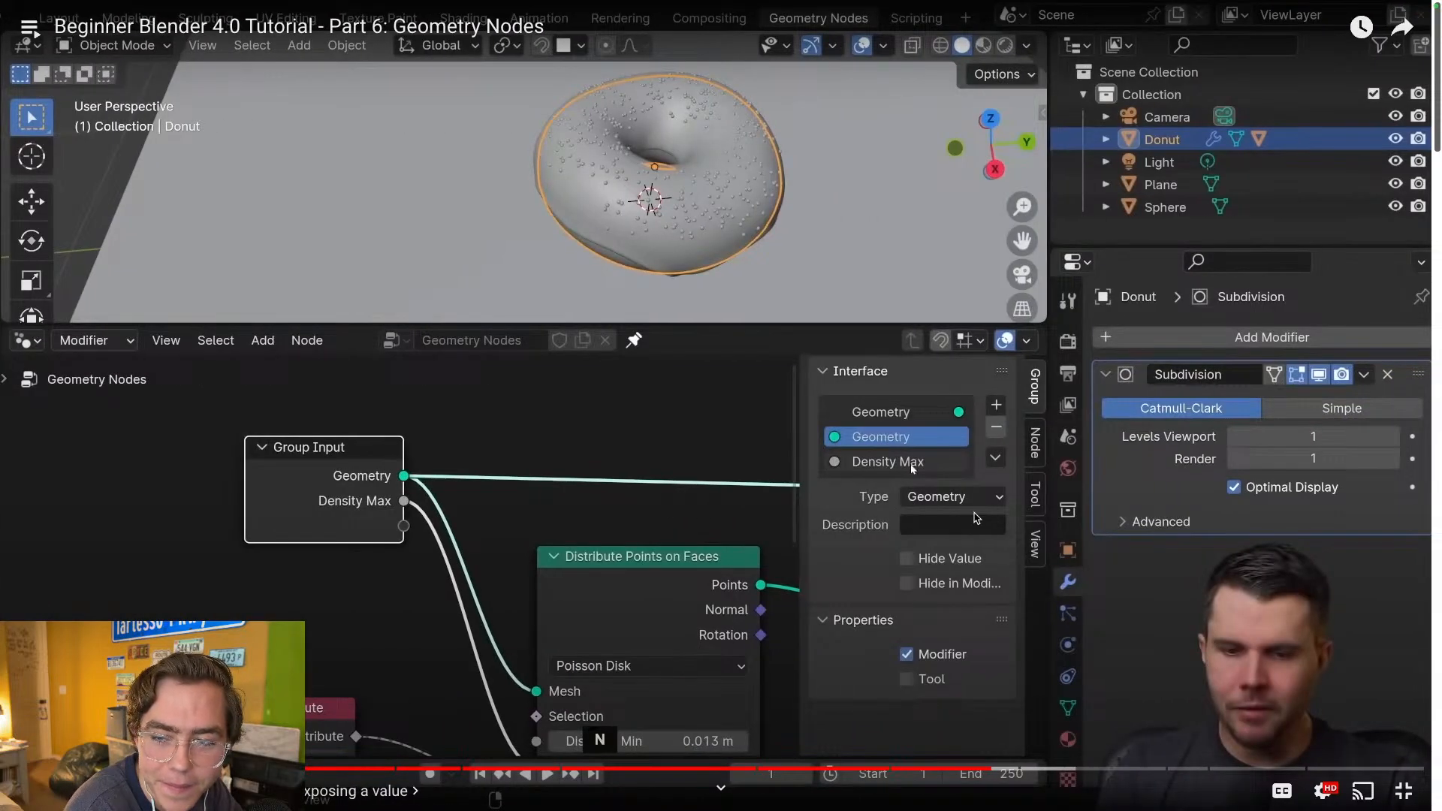
key("ctrl+Left")
key("ctrl+Right")
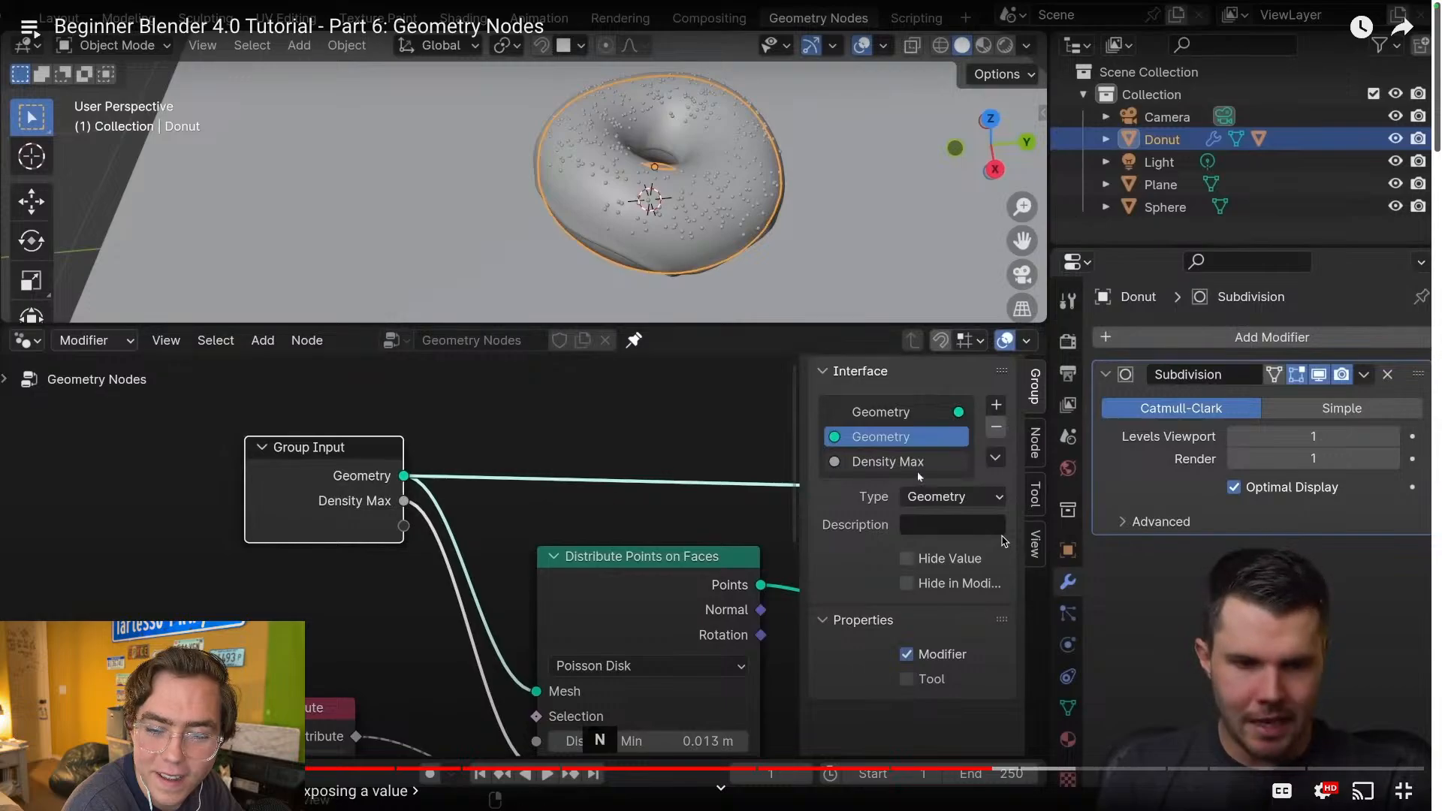
key("space")
key("ctrl+Left")
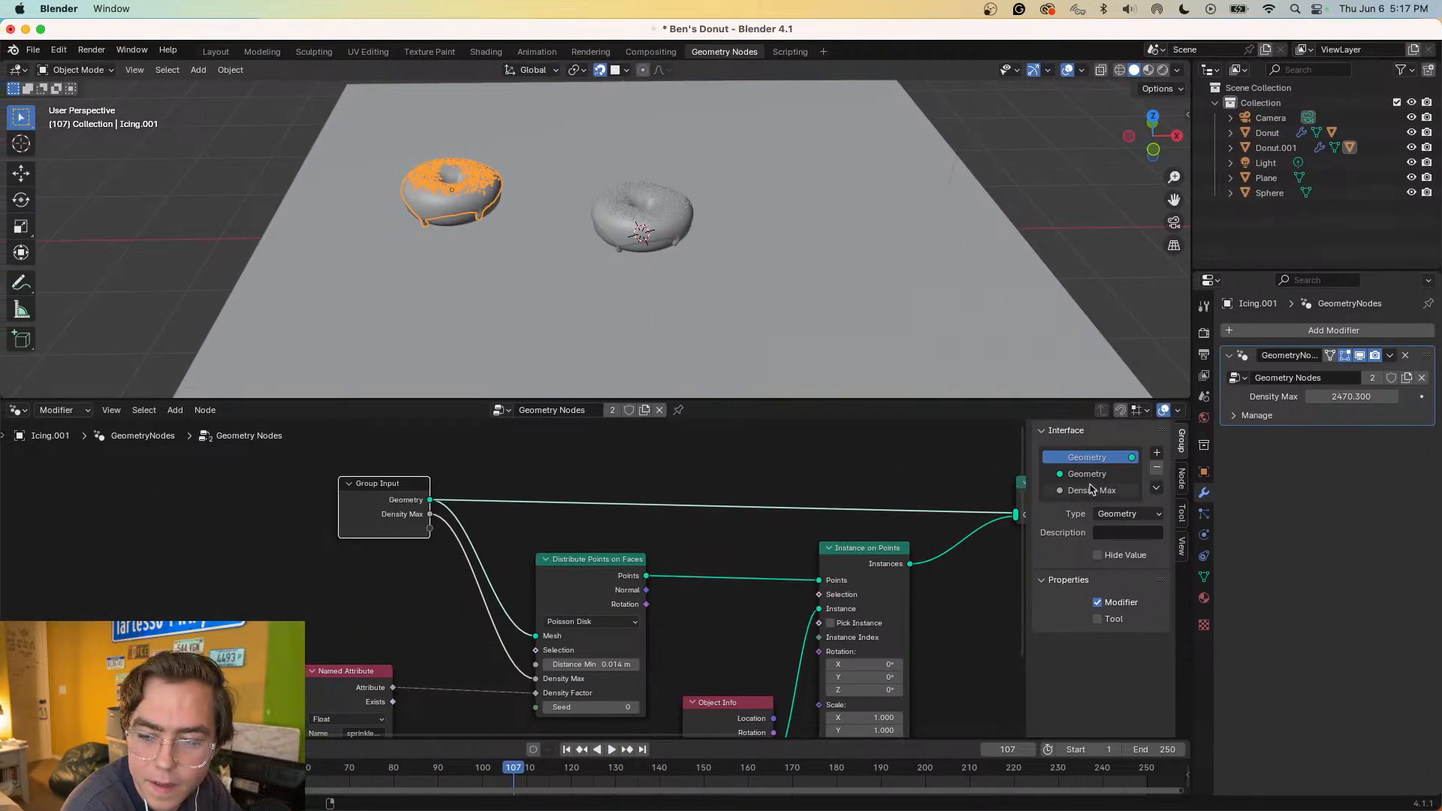
double_click(1093, 491)
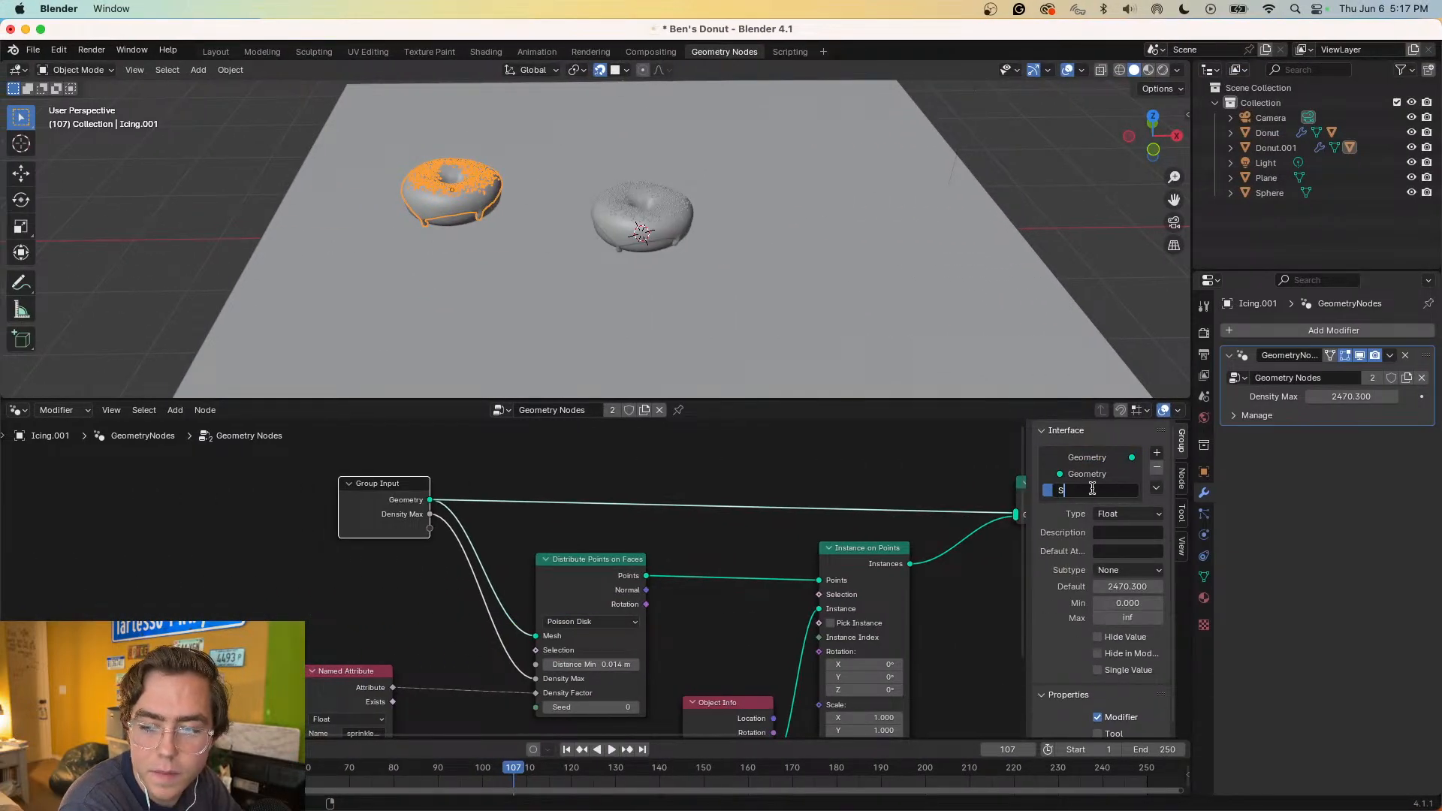
key("Return")
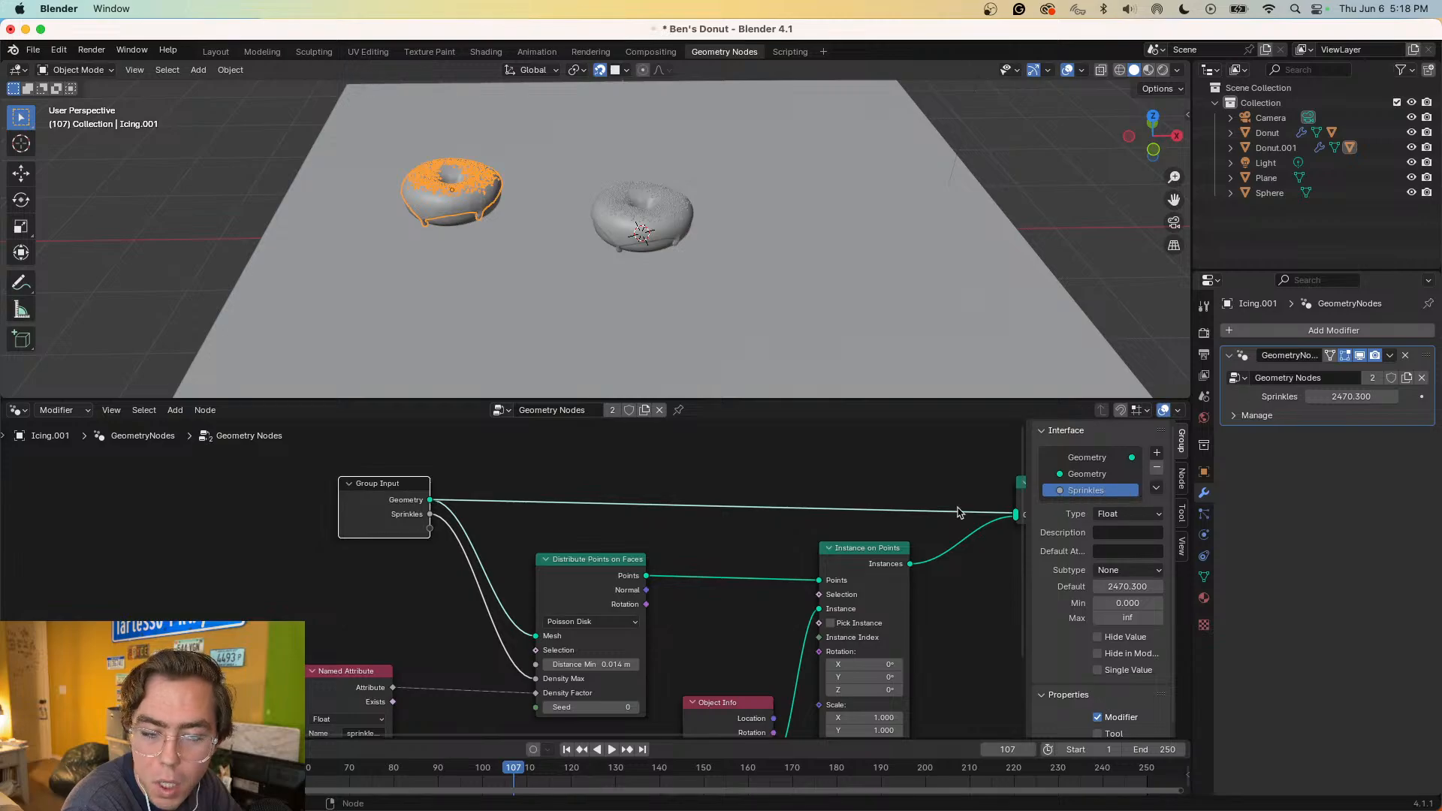
- Switch to the tutorial video and watch on to the section about accurate real-world size
key("ctrl+Right")
key("space")
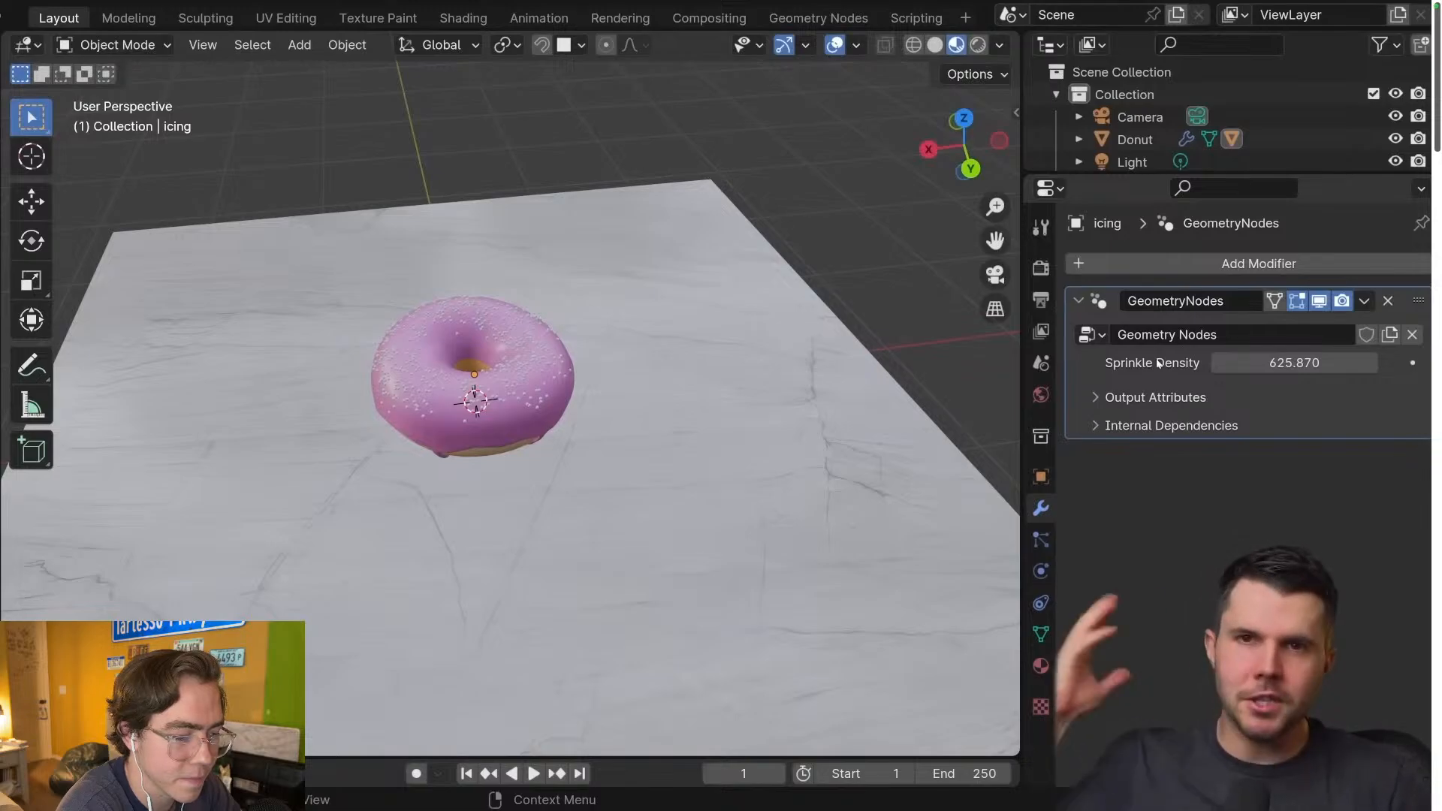
left_click(1085, 584)
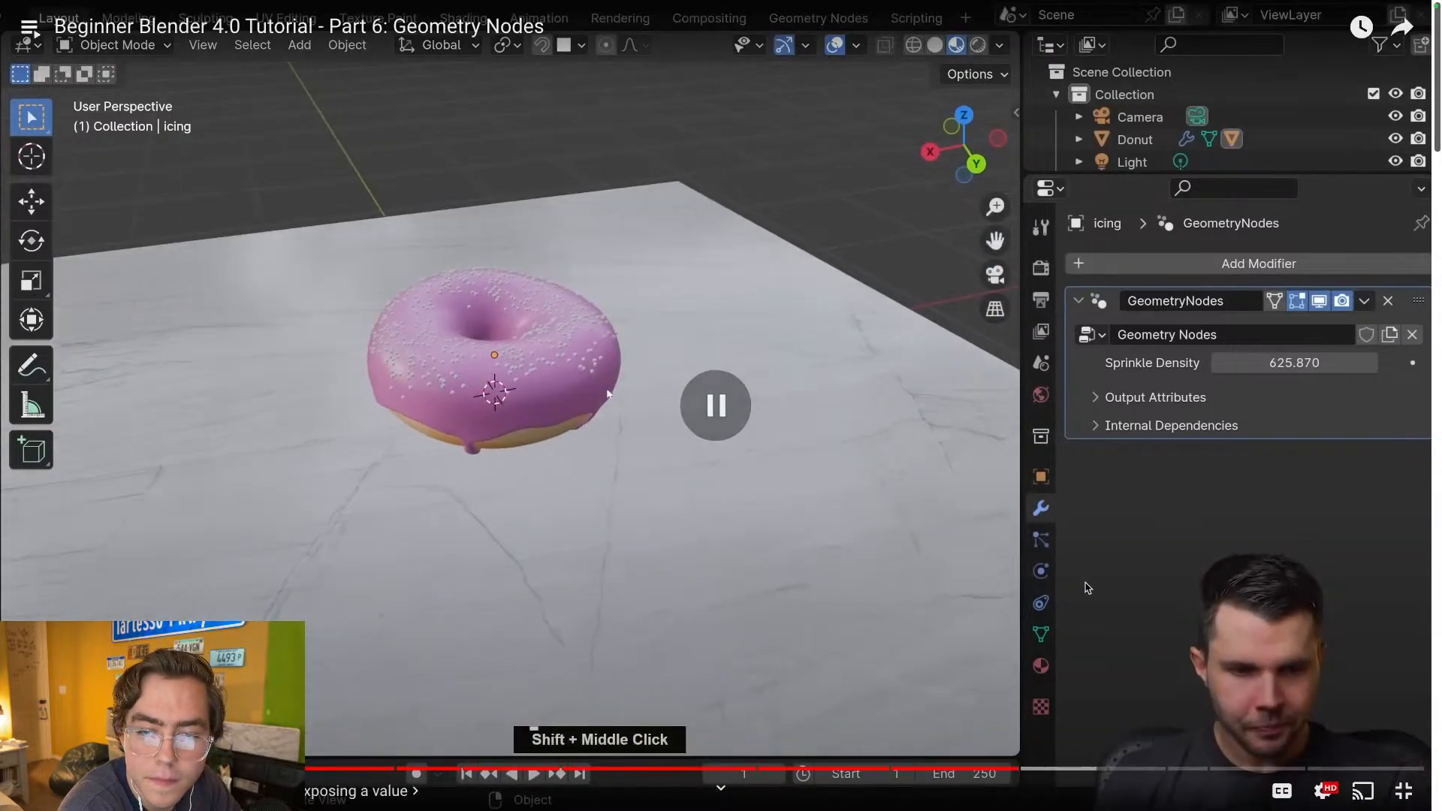
left_click(1087, 586)
left_click(1086, 587)
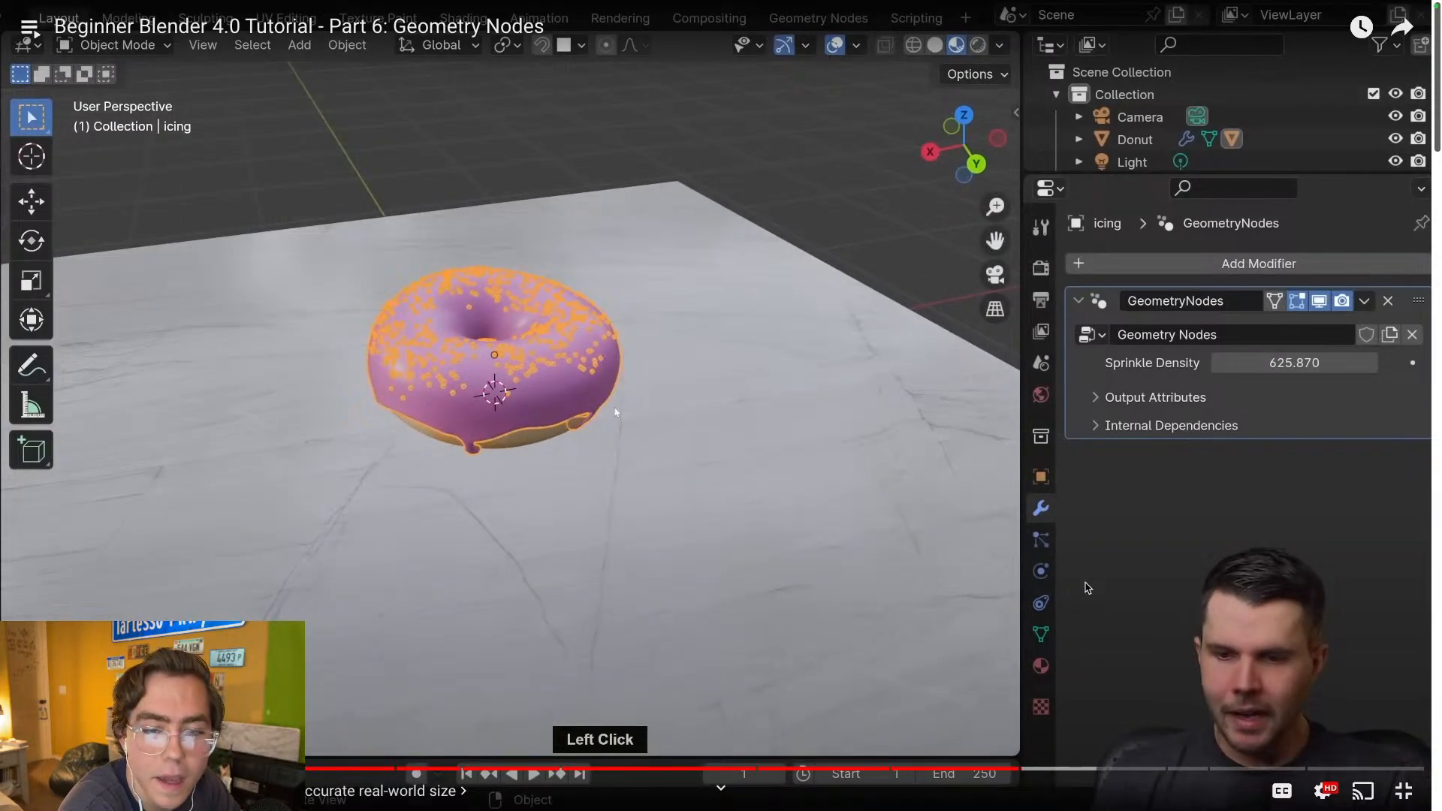
- Return to Blender and delete the copied donut together with its icing
key("ctrl+Left")
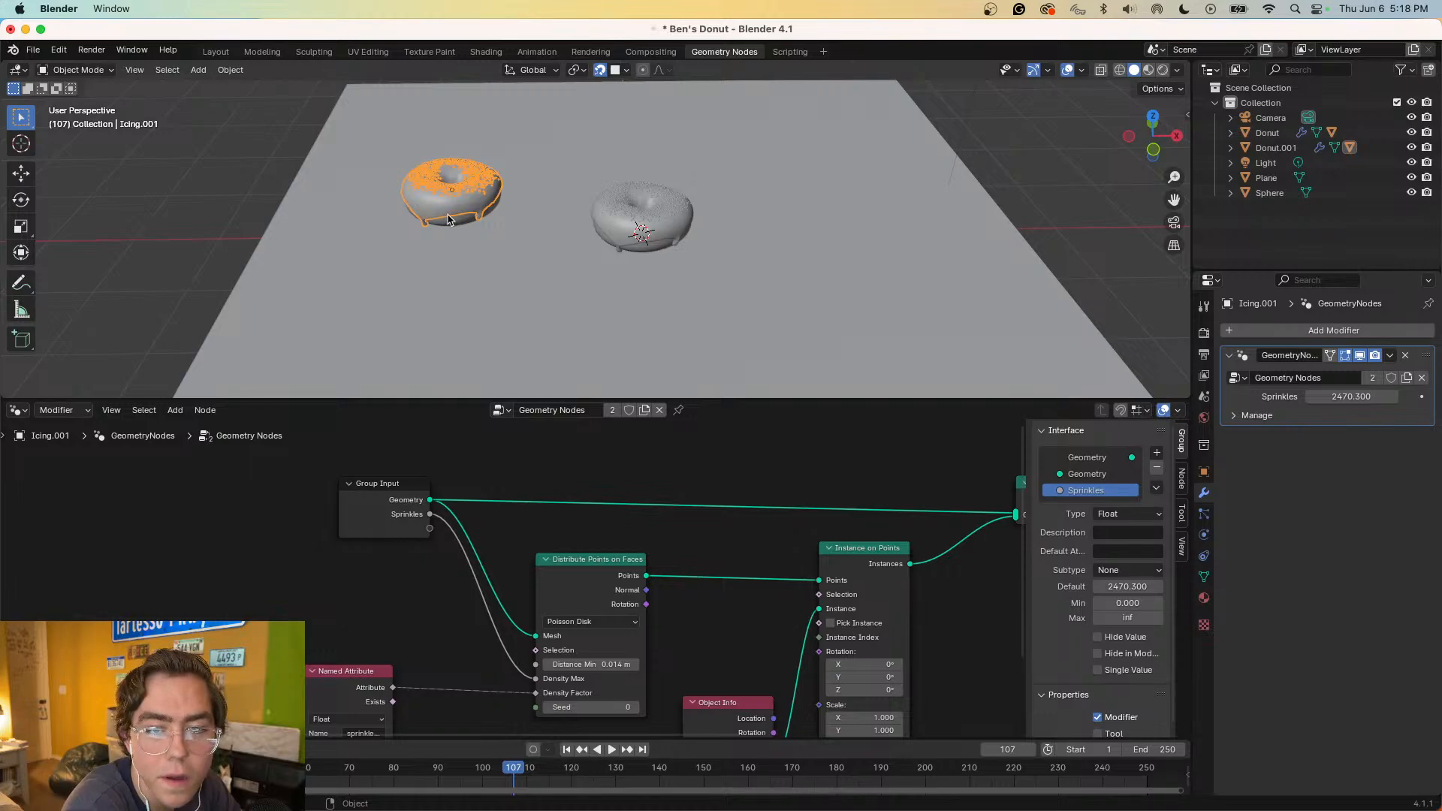
key("x")
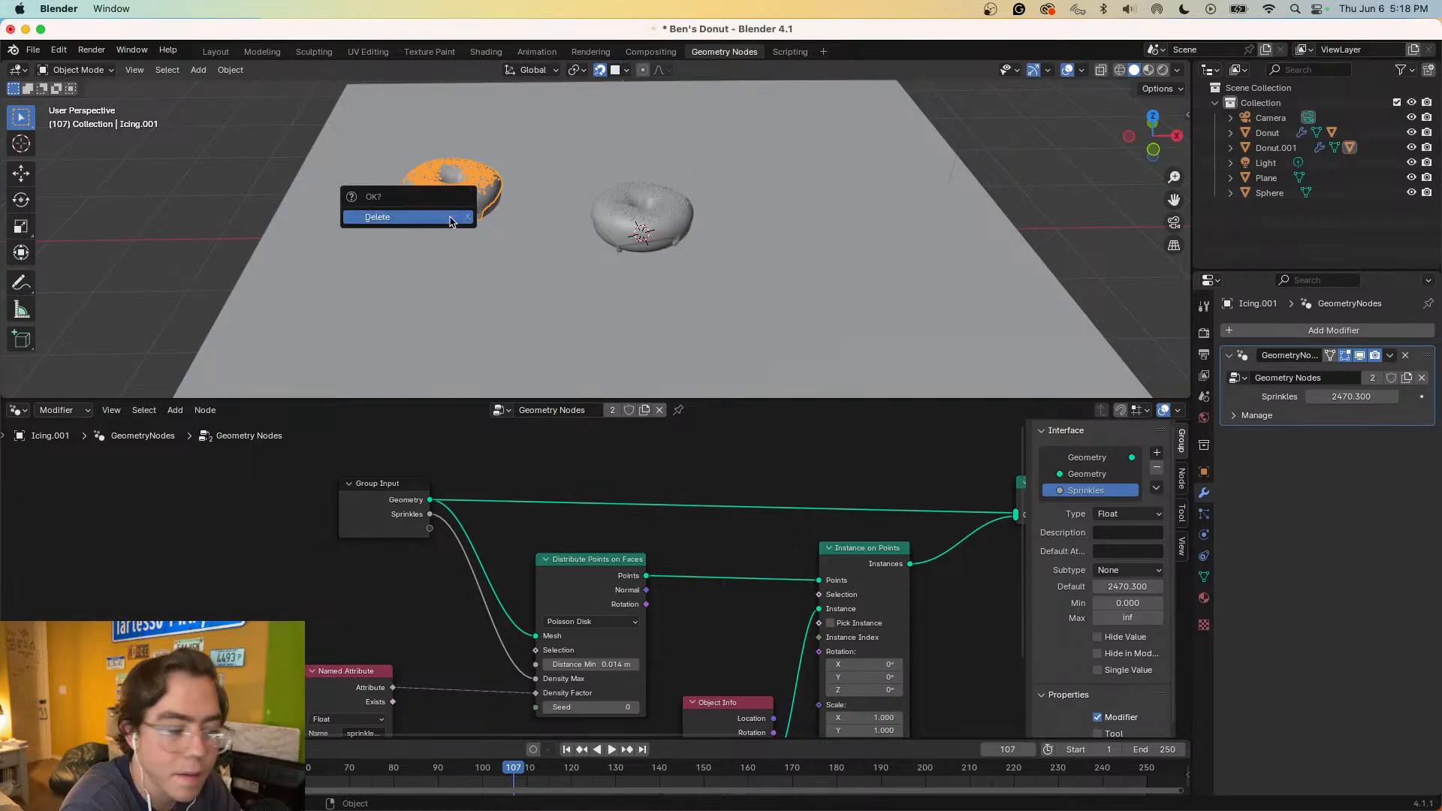
left_click(450, 219)
left_click(451, 220)
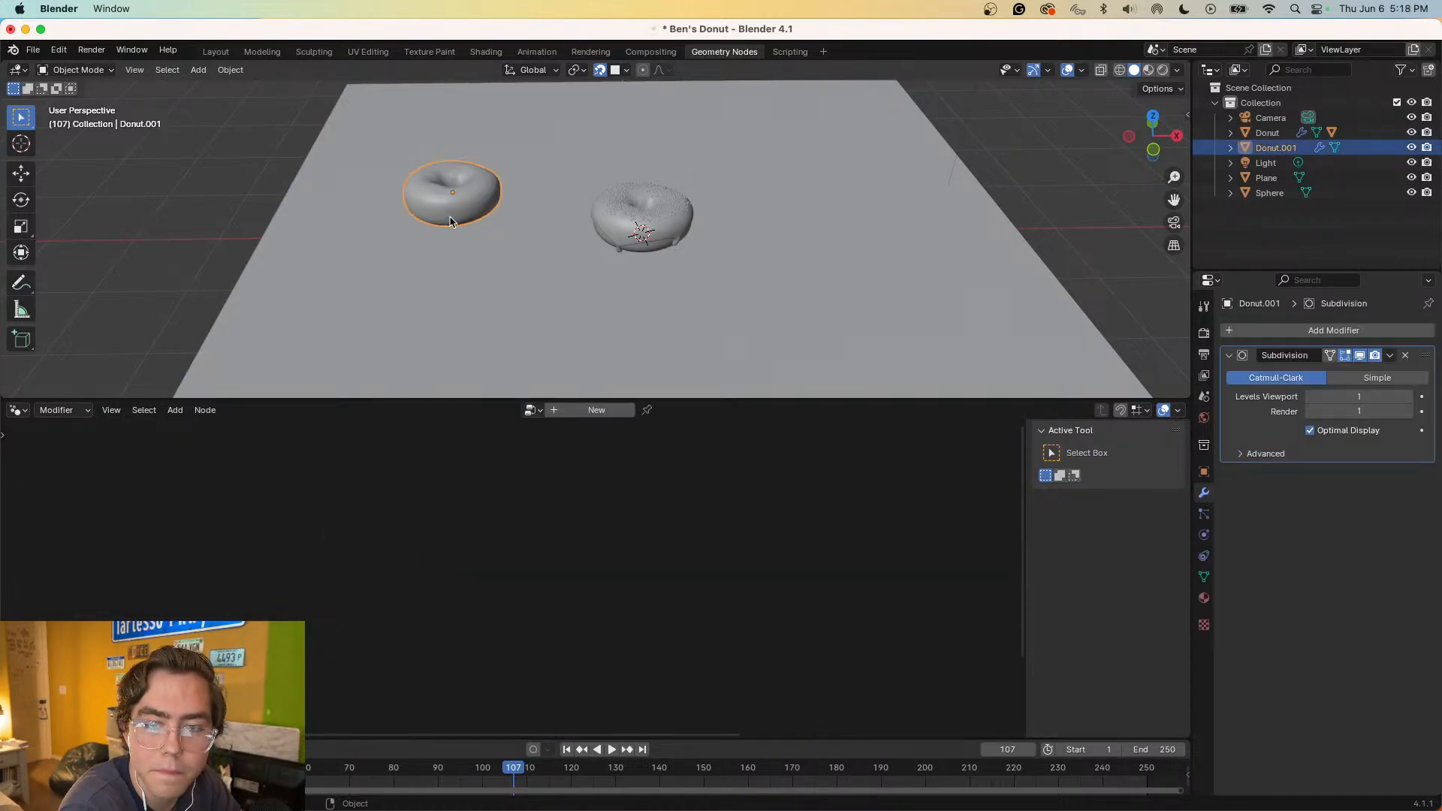
key("Delete")
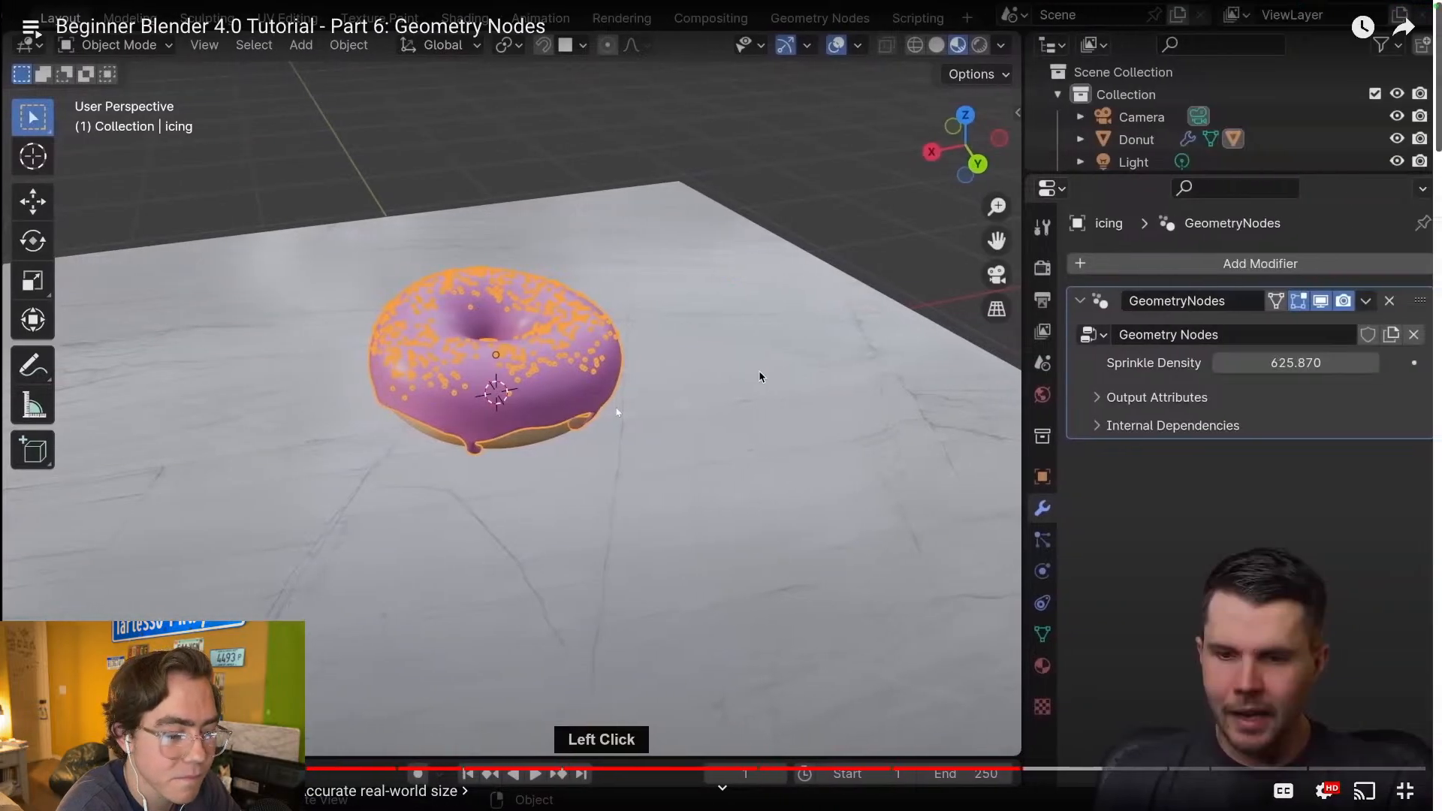
- Continue the tutorial video to study how the donut's dimensions are inspected for accurate real-world size
left_click(726, 481)
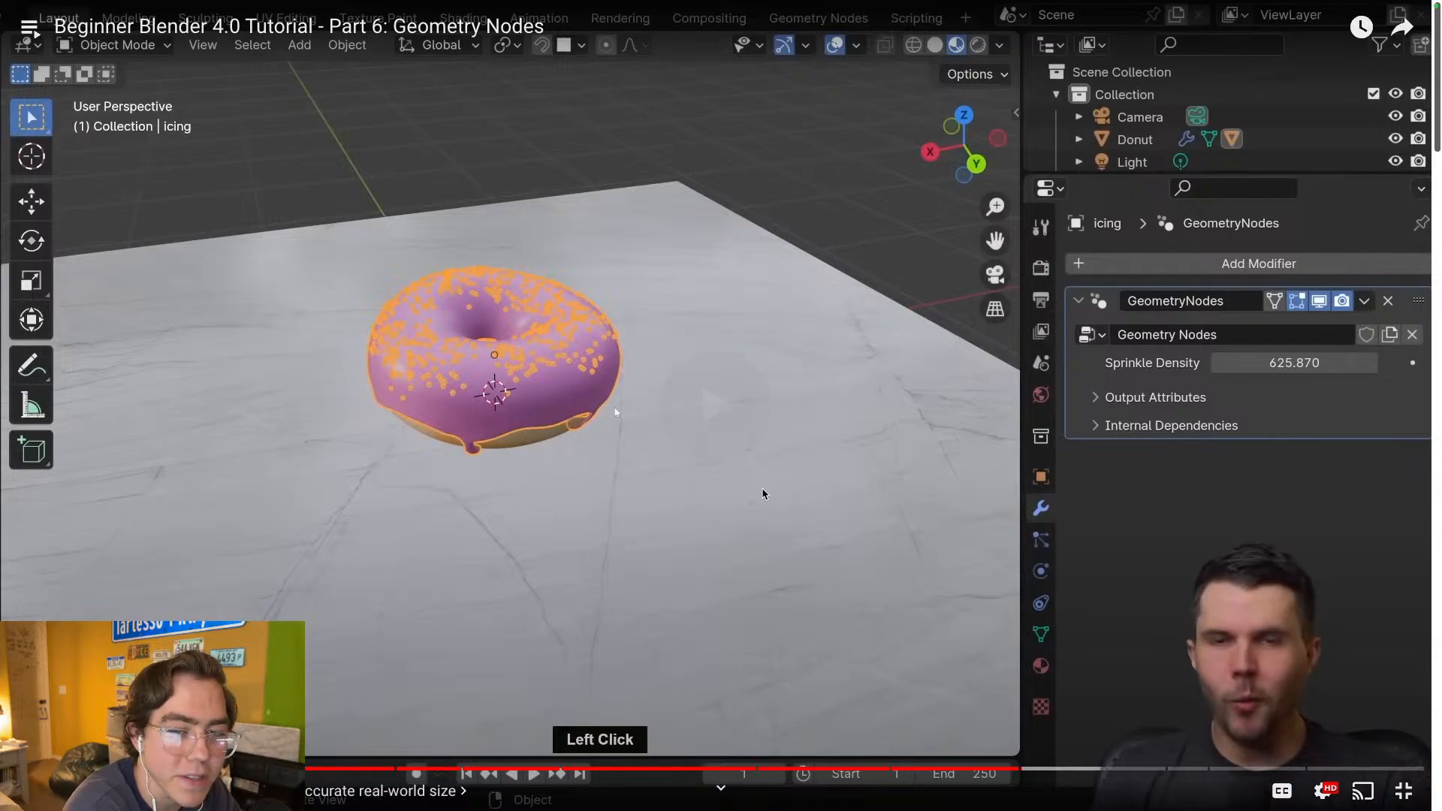
left_click(763, 488)
left_click(762, 489)
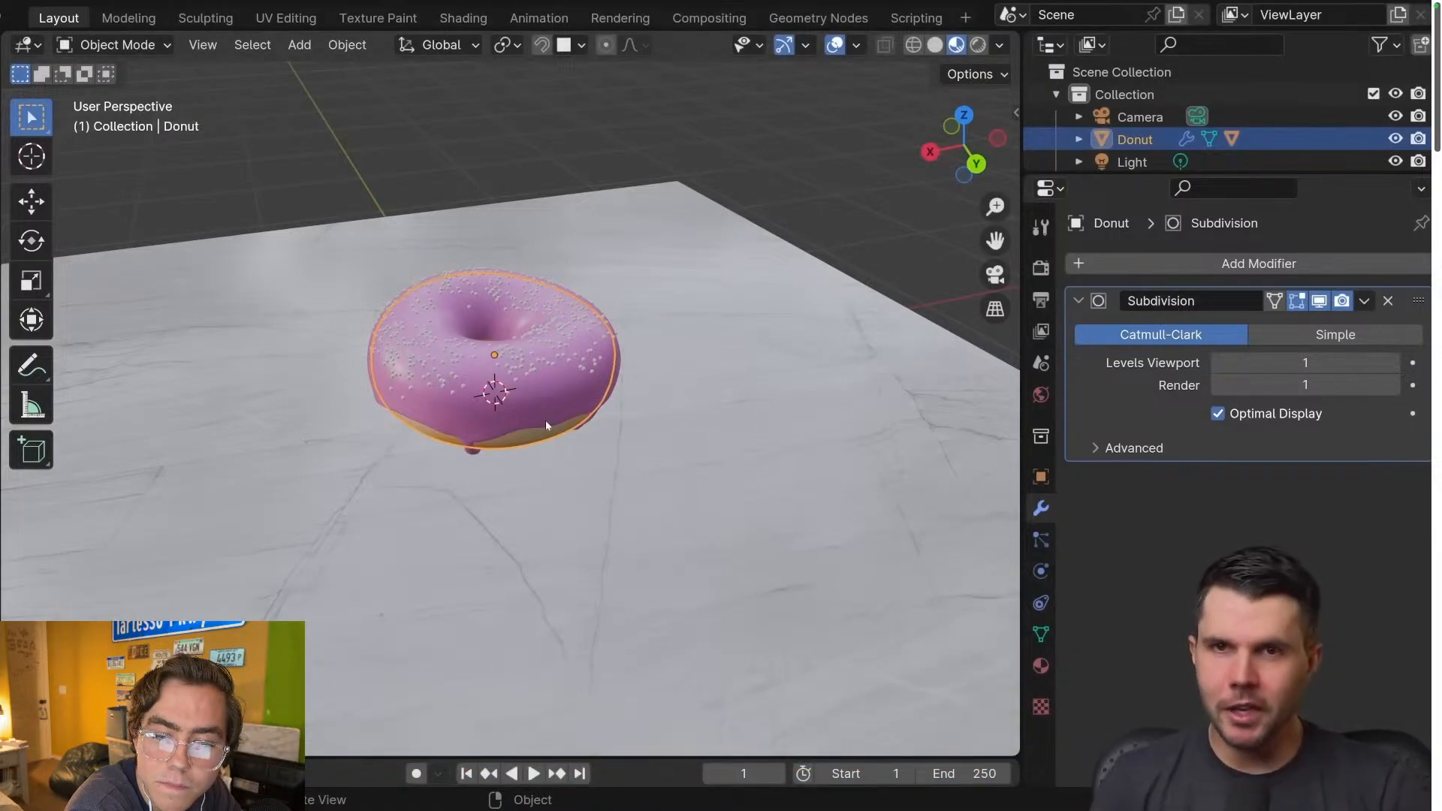
left_click(762, 493)
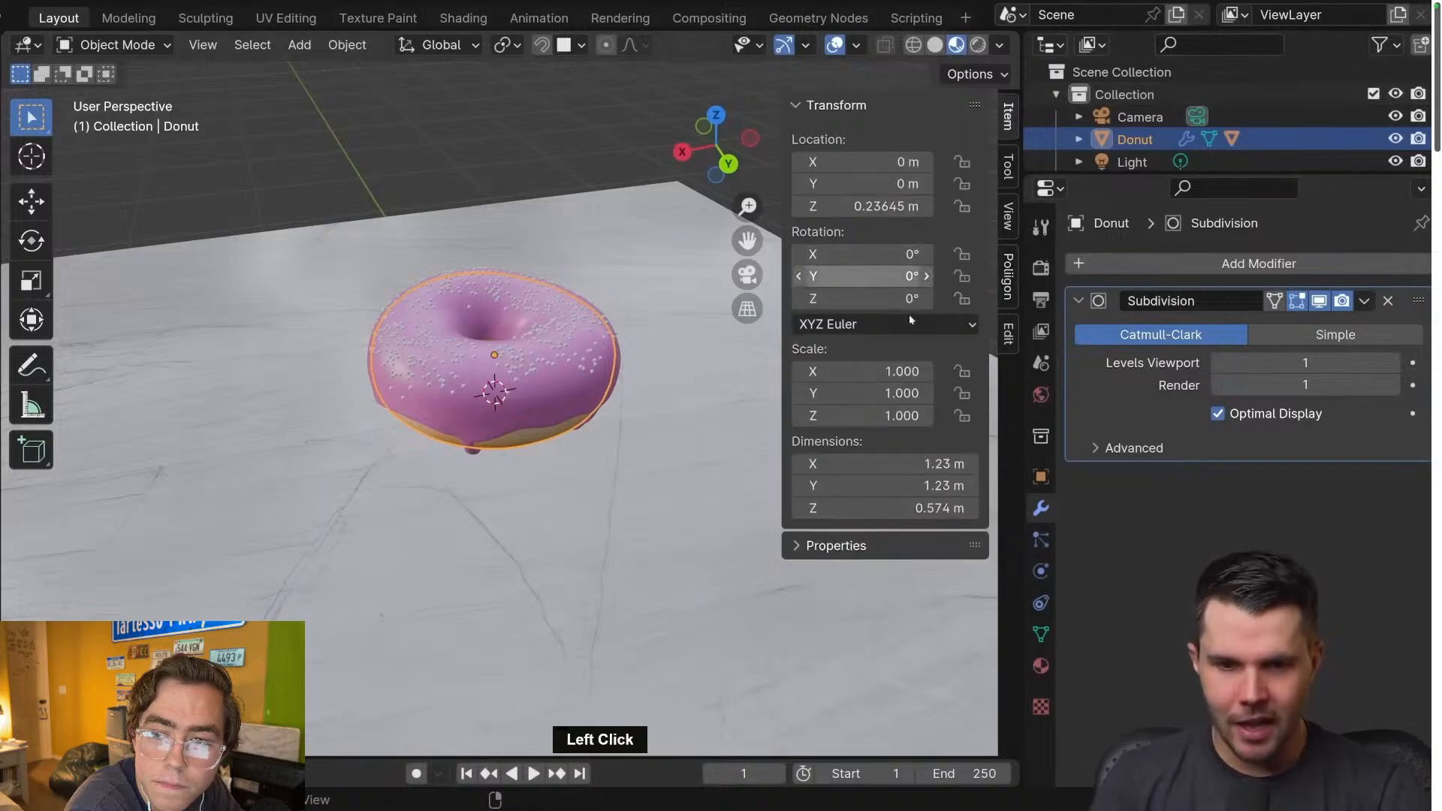
- Pause the tutorial video, return to Blender, select the donut and display its transform values and dimensions
left_click(762, 489)
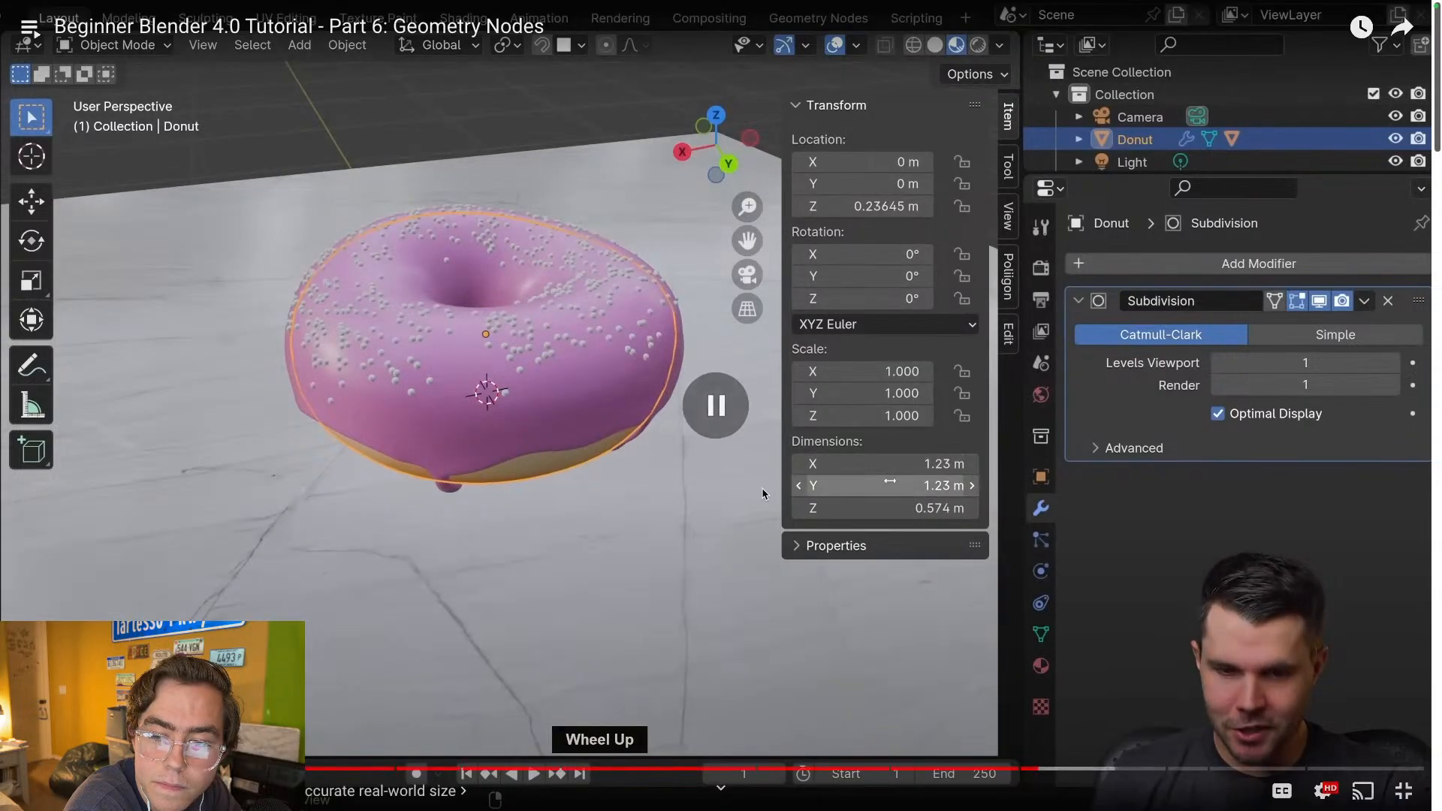
key("super+Tab")
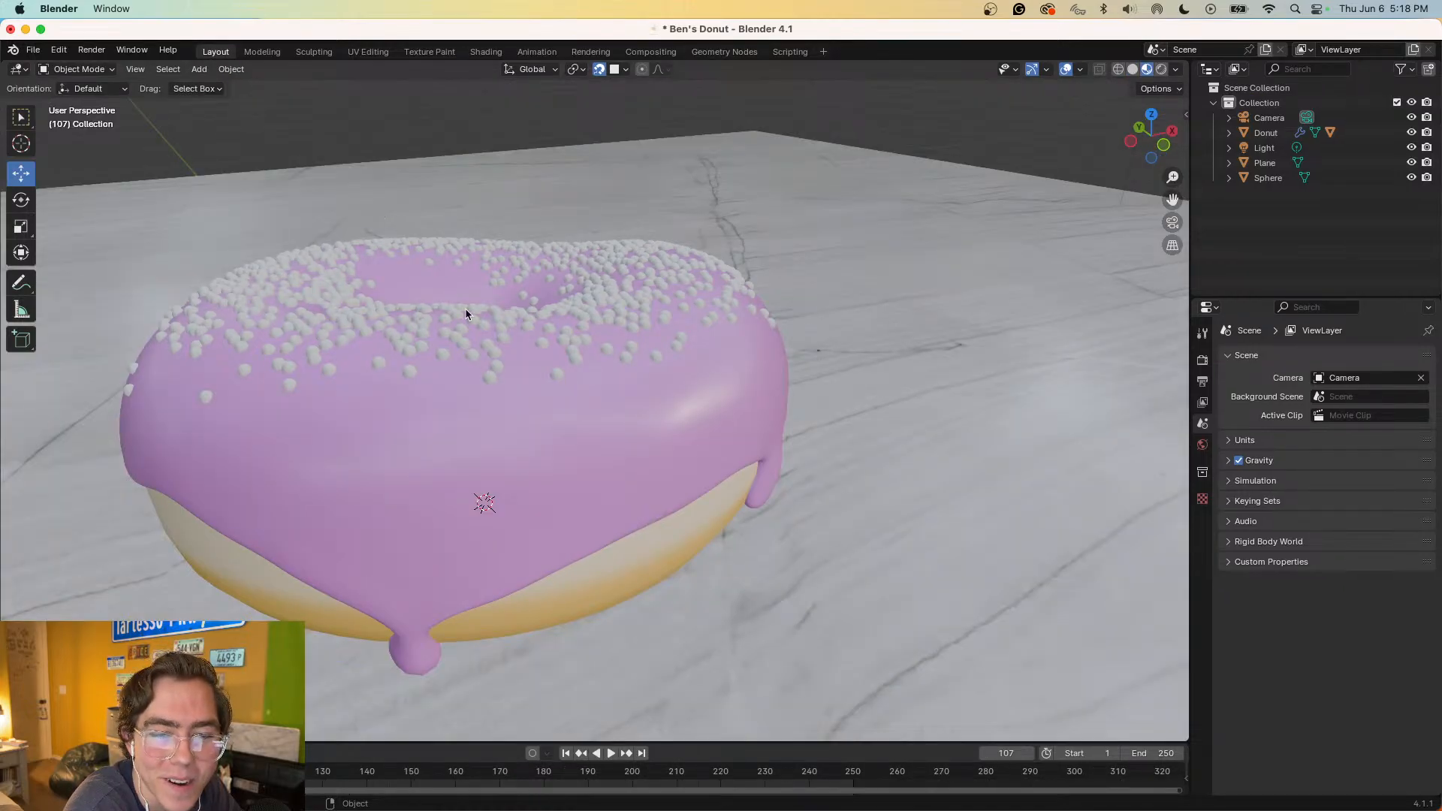
scroll(466, 308, "down", 10)
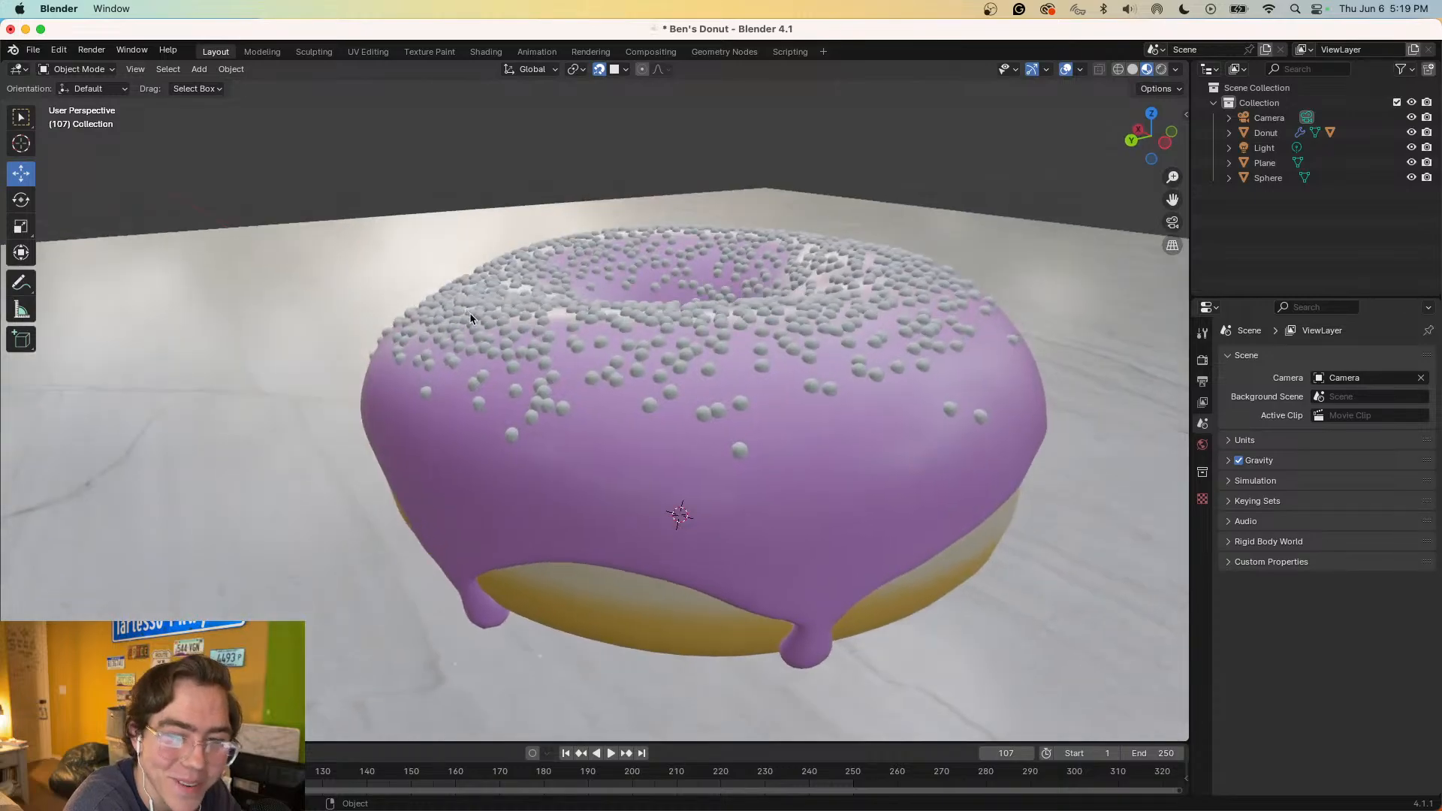
scroll(466, 312, "up", 10)
scroll(542, 381, "up", 5)
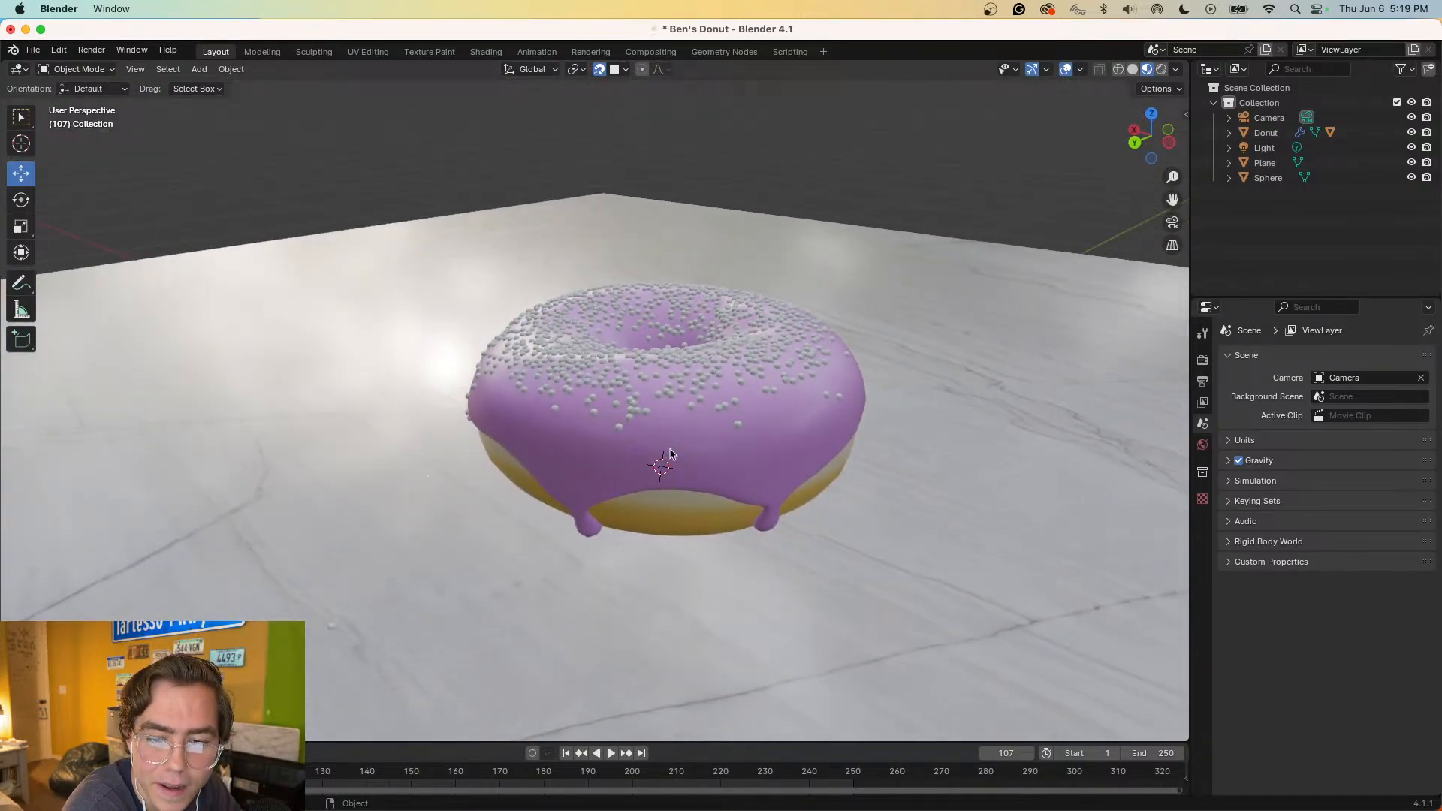
left_click(688, 496)
key("n")
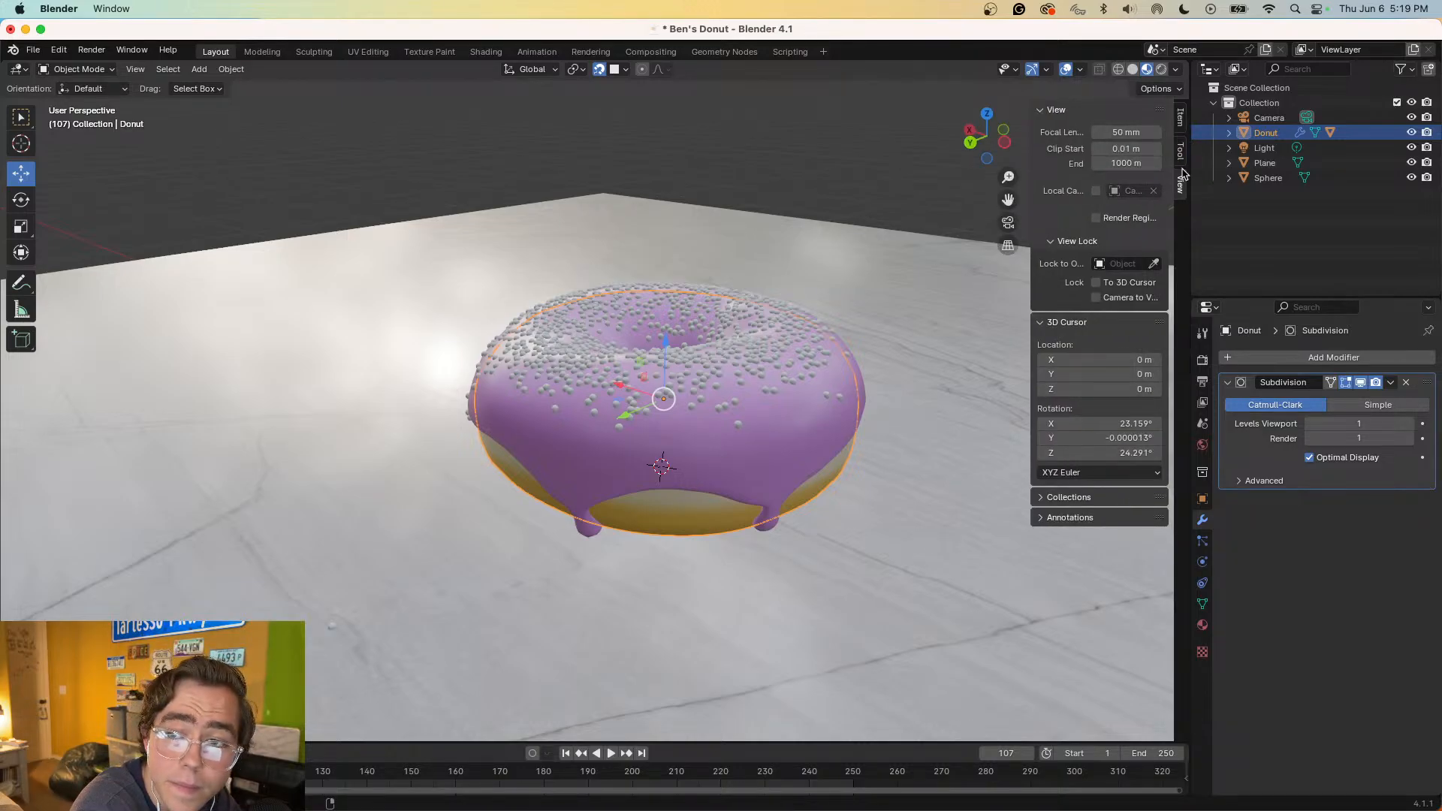
left_click(1181, 154)
left_click(1182, 128)
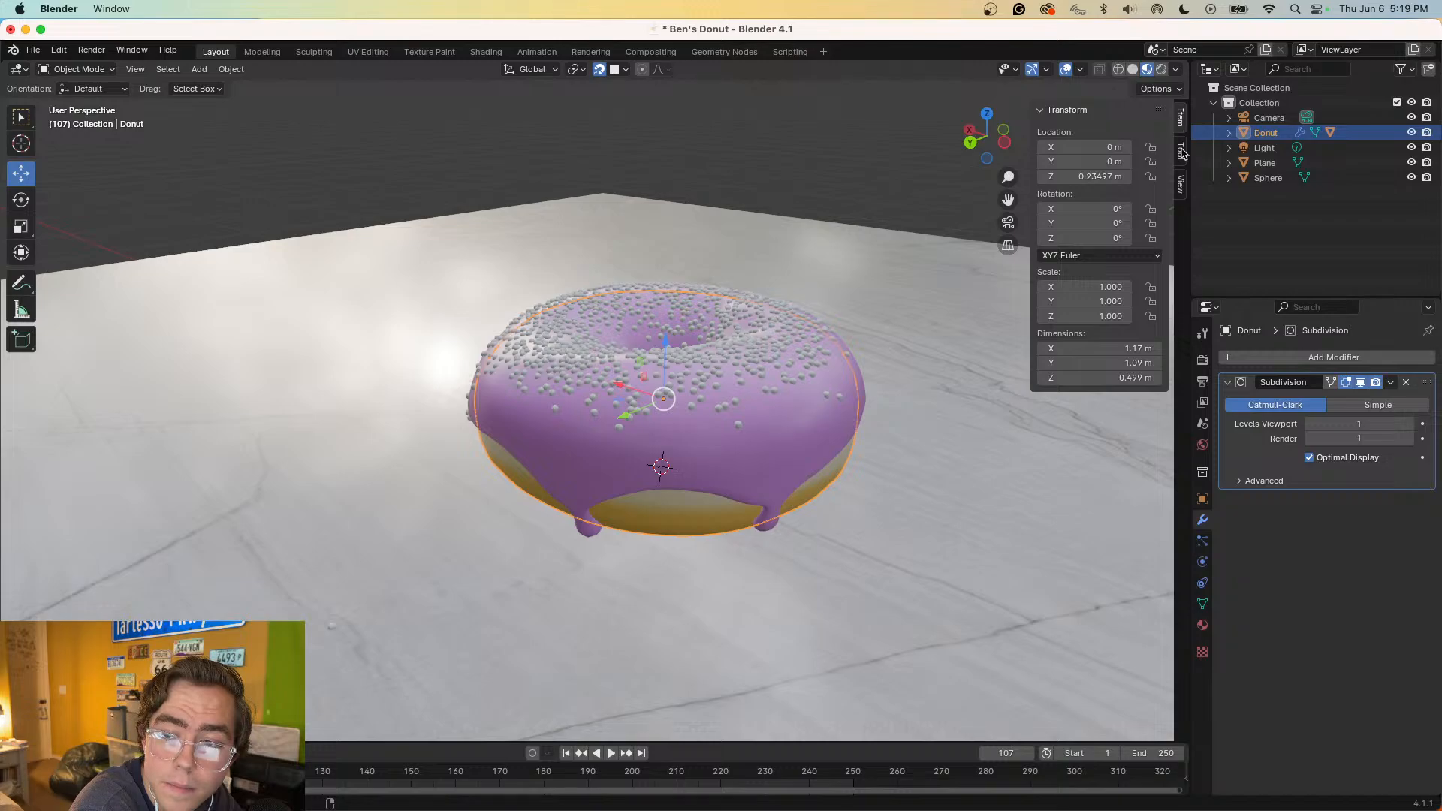
- Compare the donut's dimensions with those in the tutorial video and watch its explanation of the scene's unit system
key("ctrl+Right")
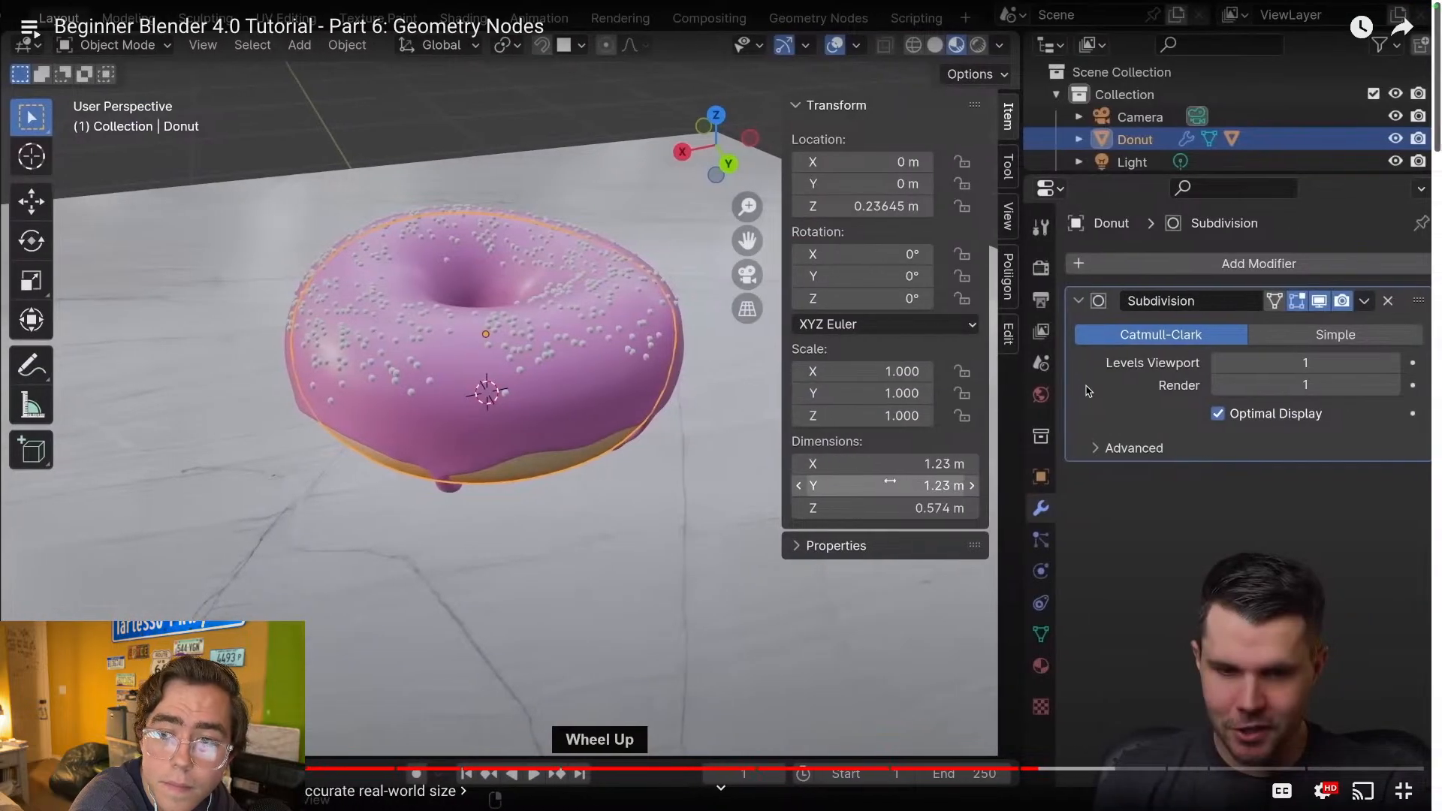
key("ctrl+Left")
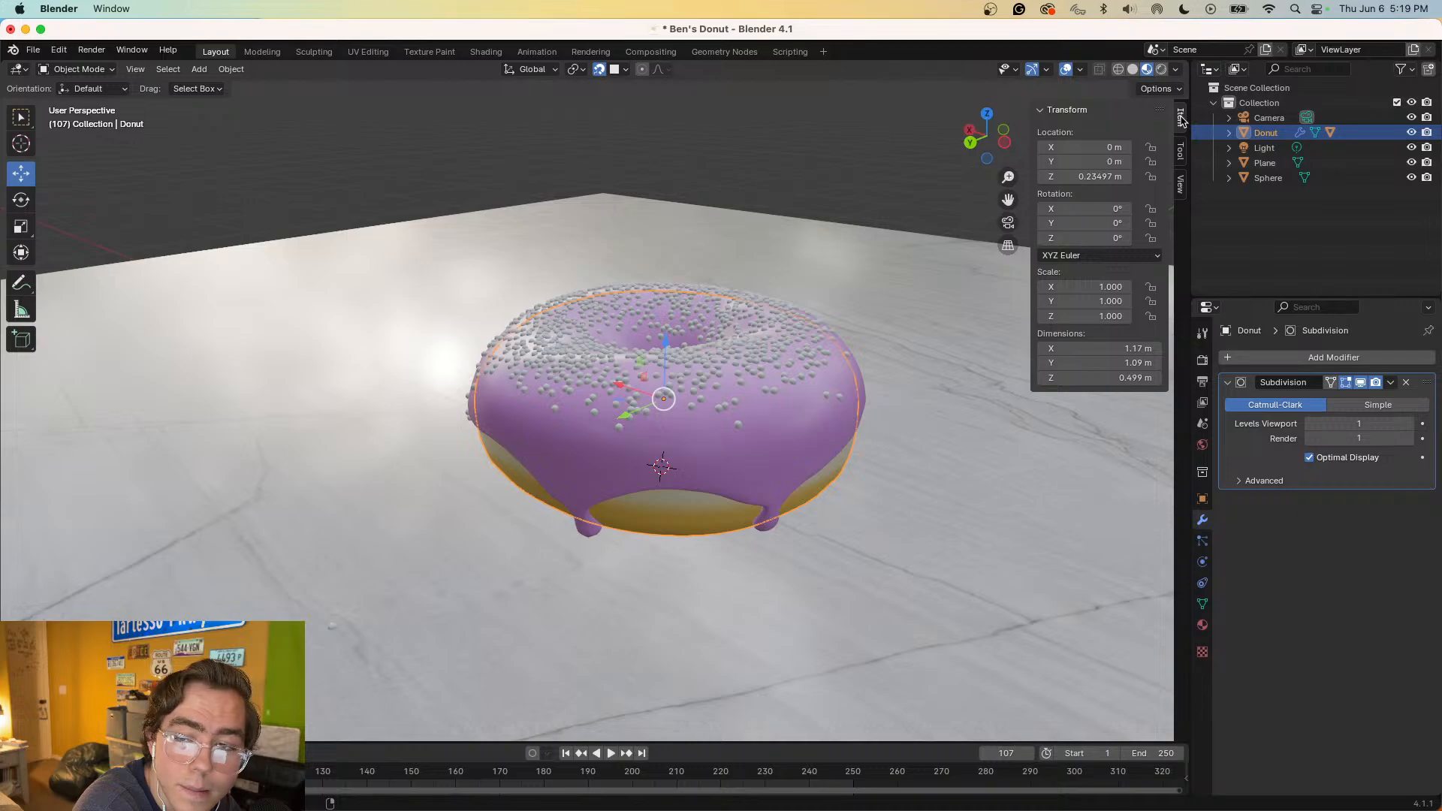
key("ctrl+Right")
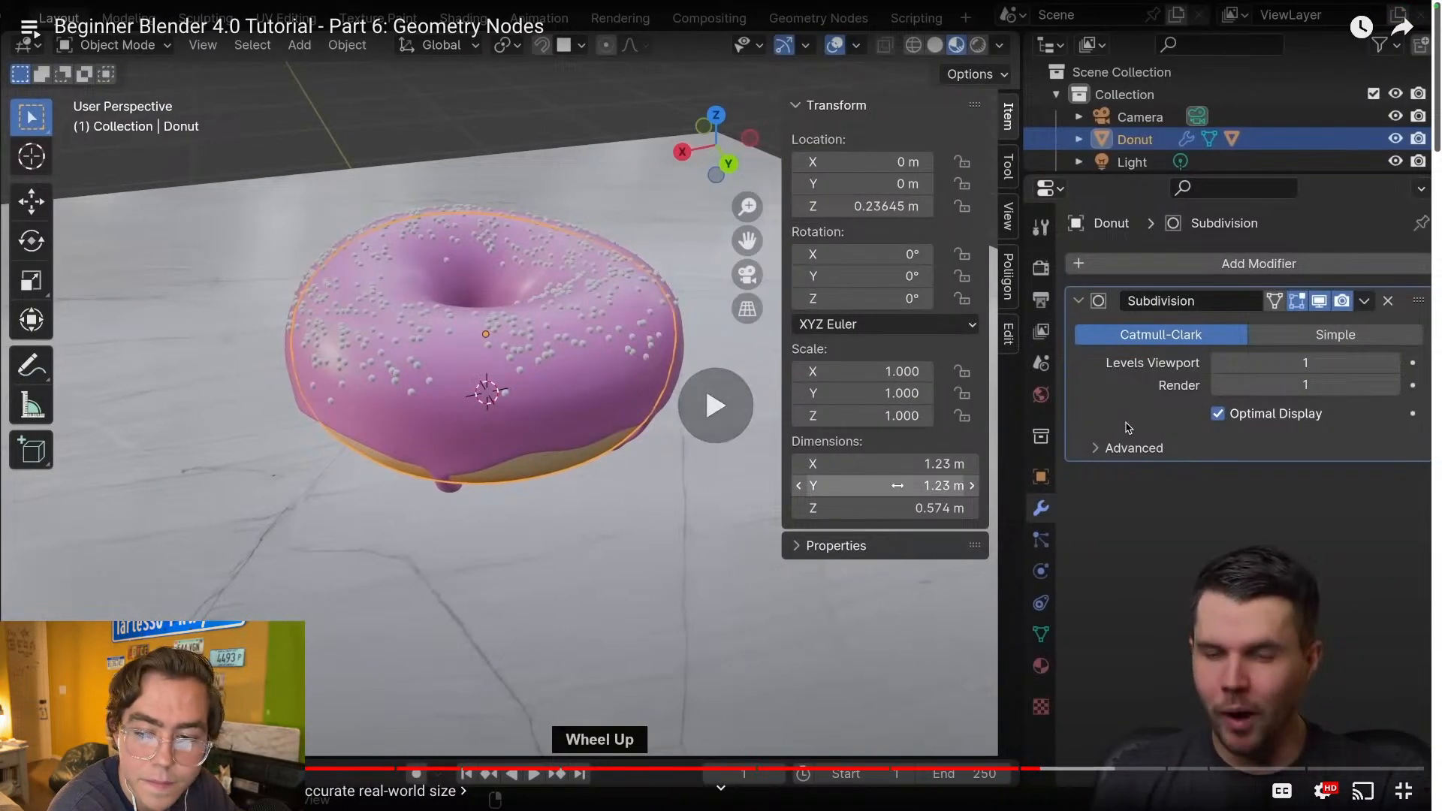
key("ctrl+Left")
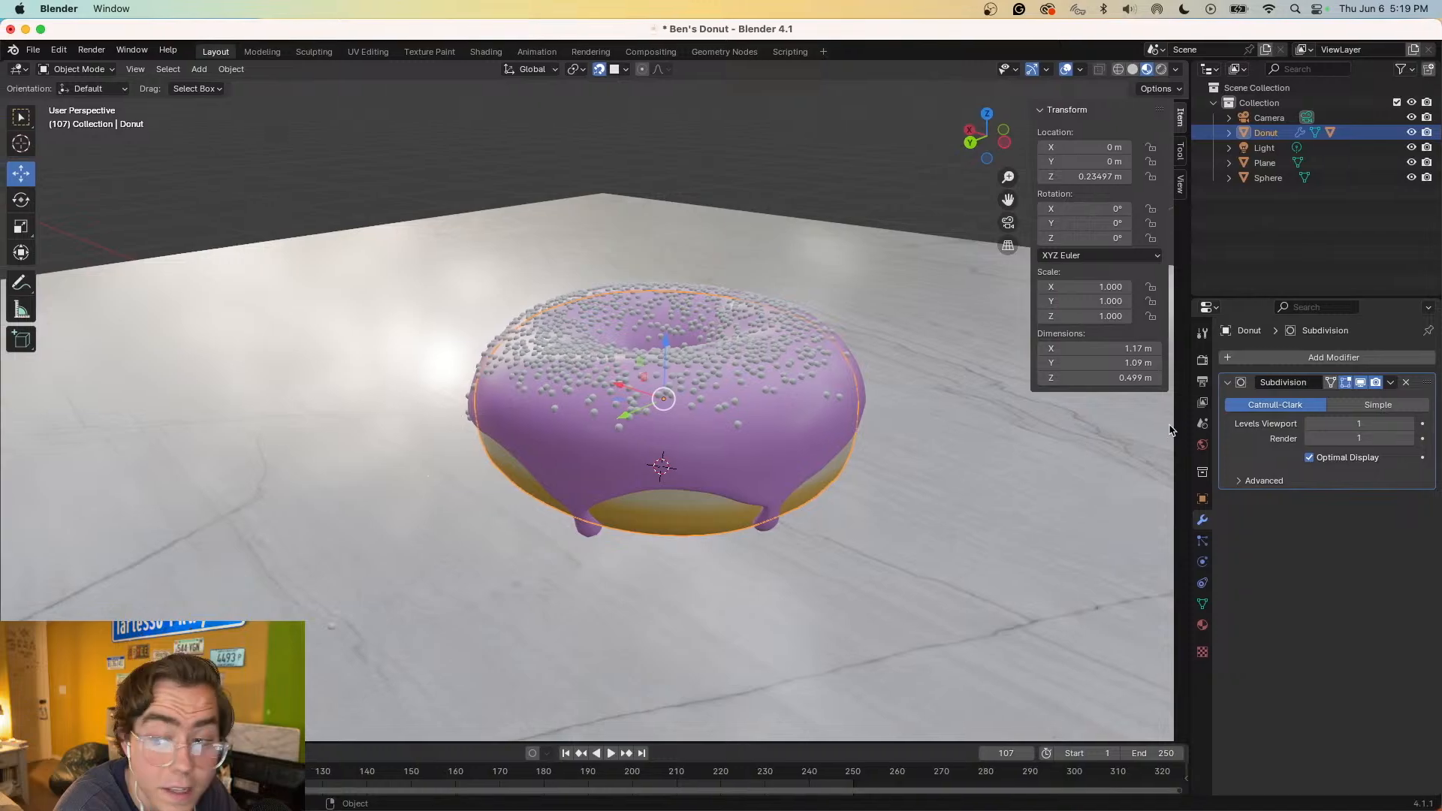
key("ctrl+Right")
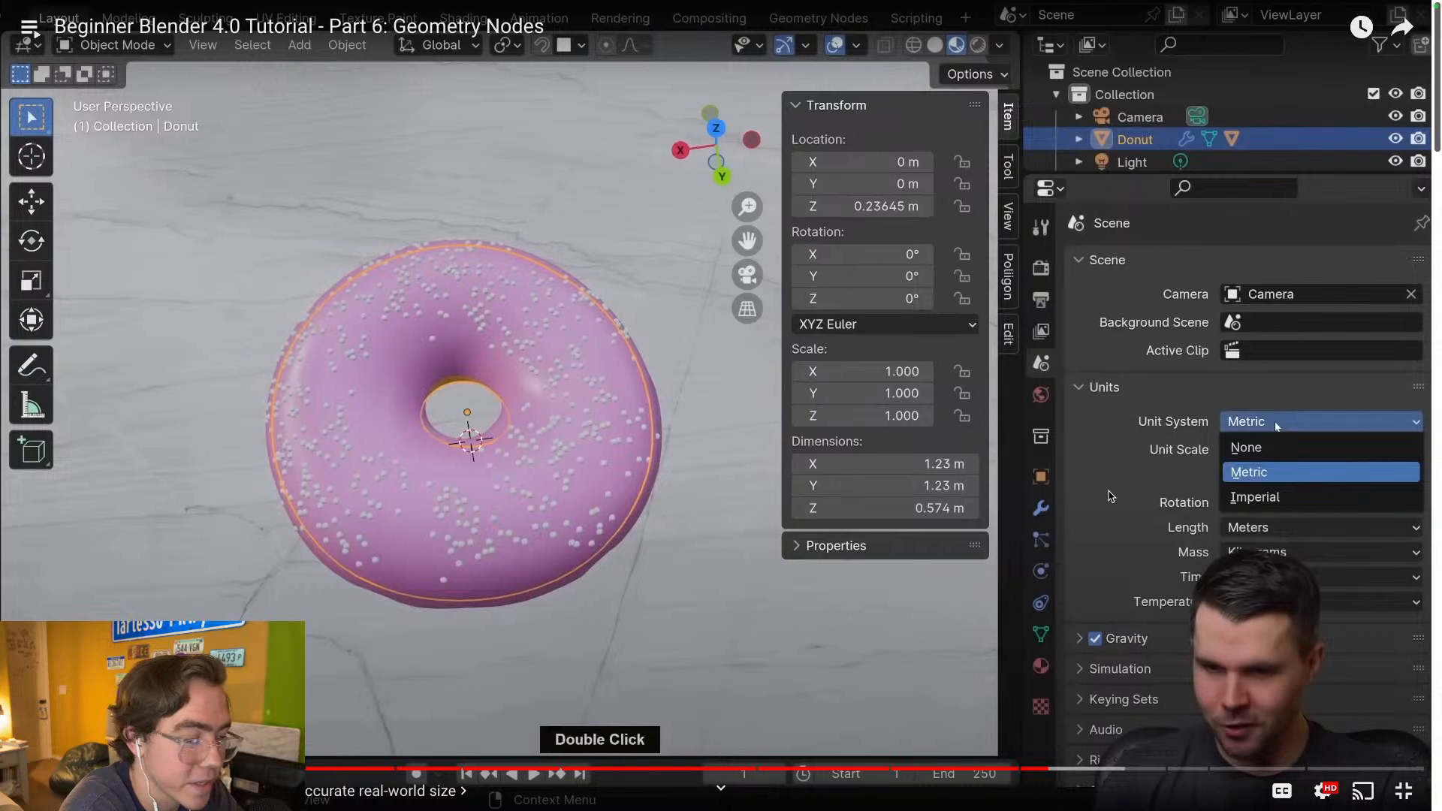
key("ctrl+Left")
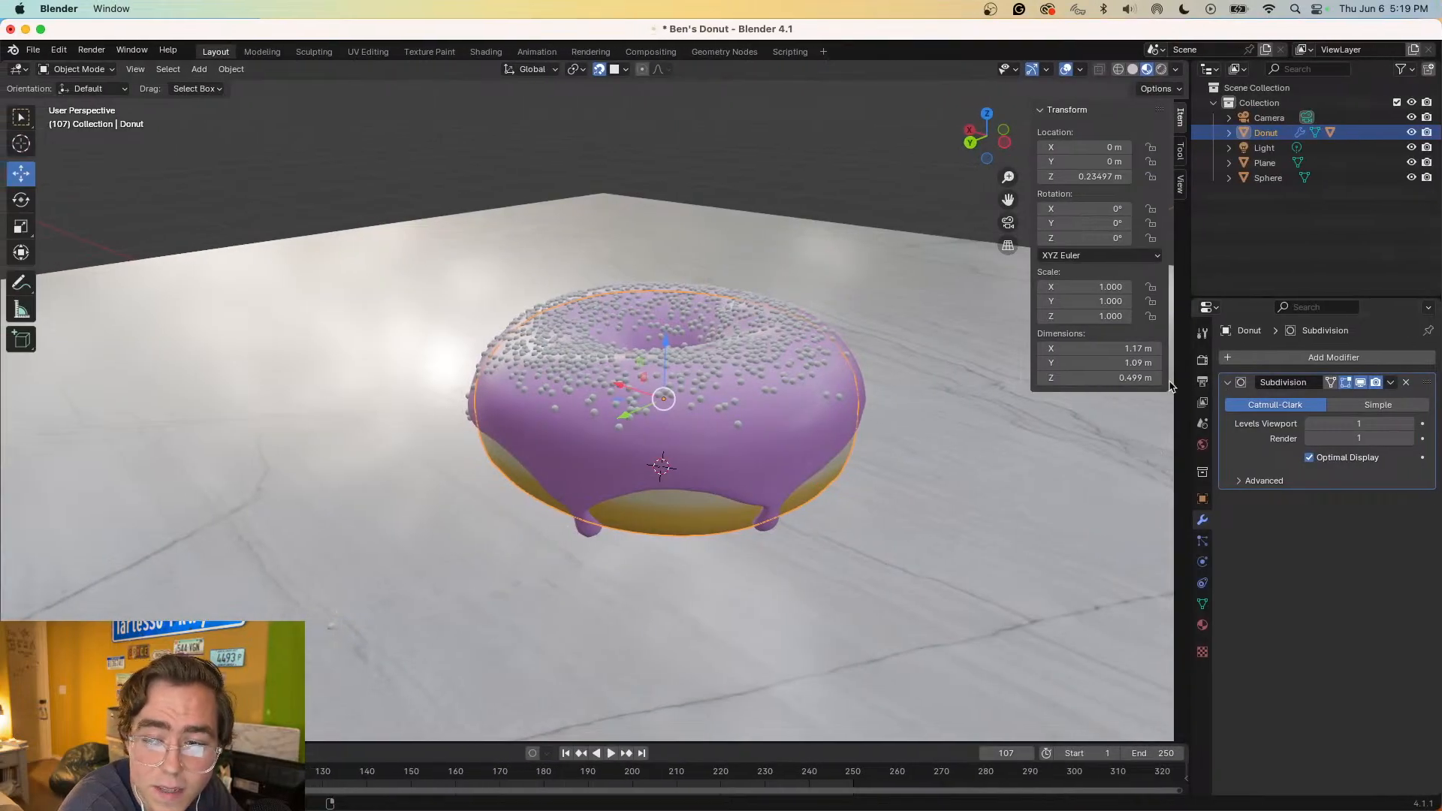
key("ctrl+Right")
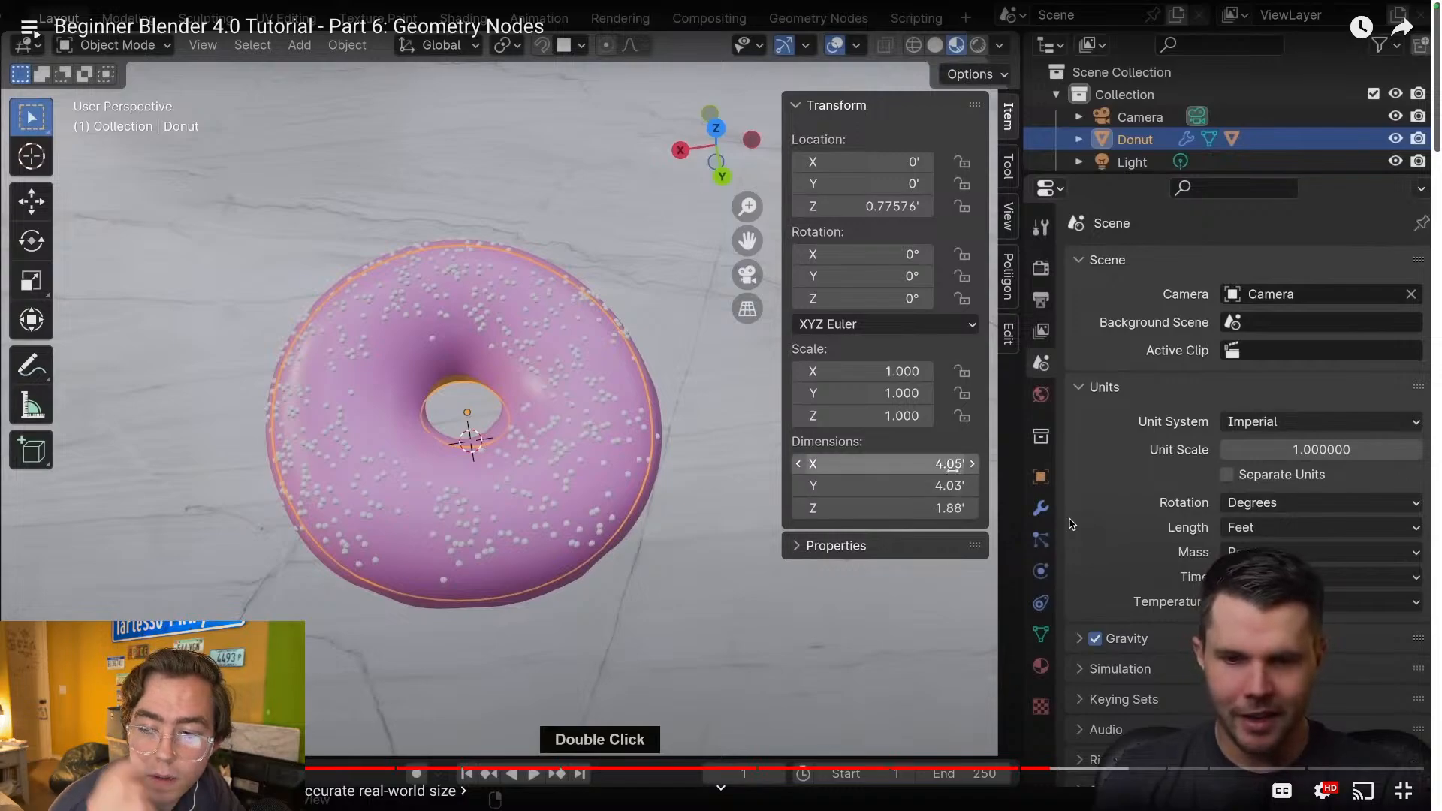
key("space")
key("space")
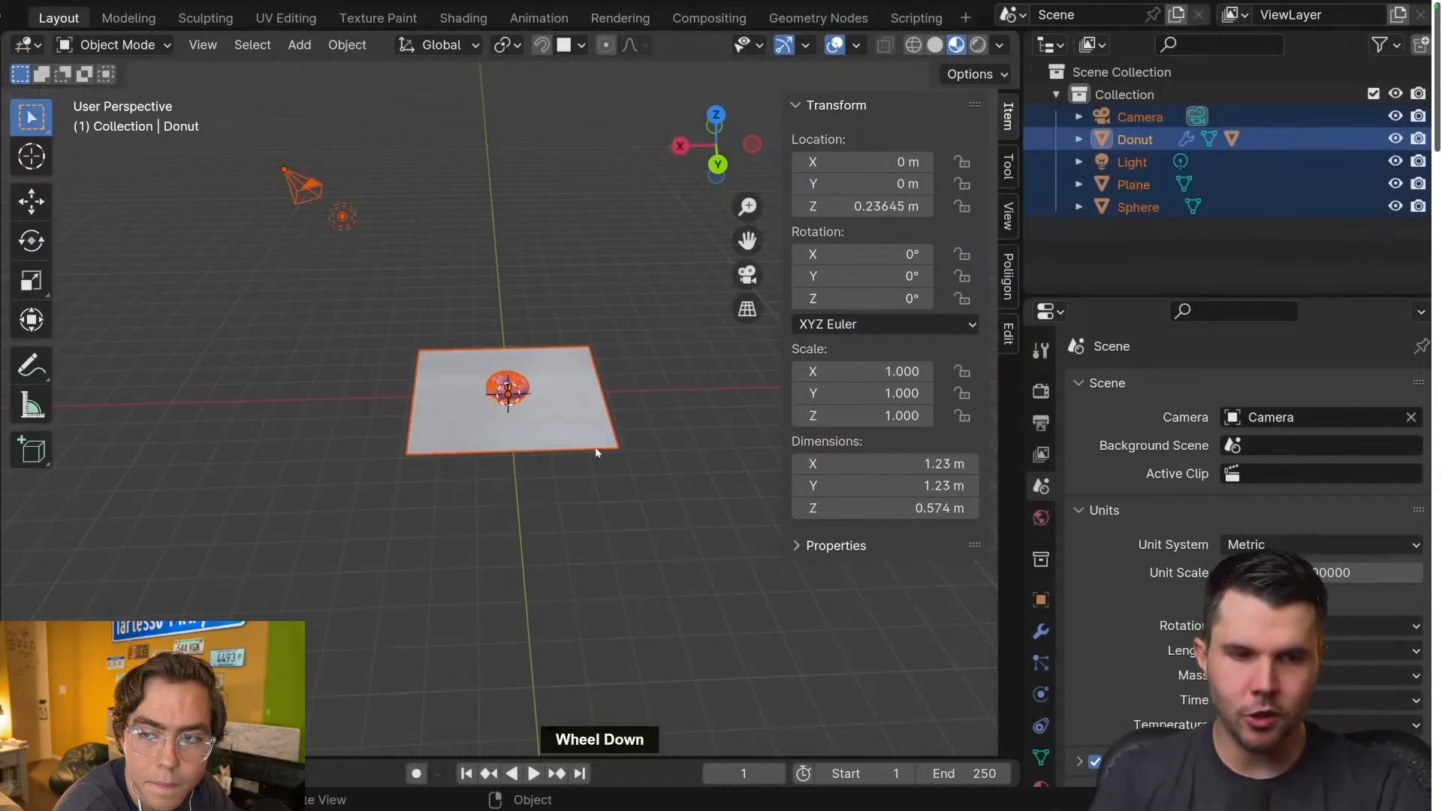
- Return to Blender and select every object in the scene with the donut active, checking the selection against the tutorial
key("super+Tab")
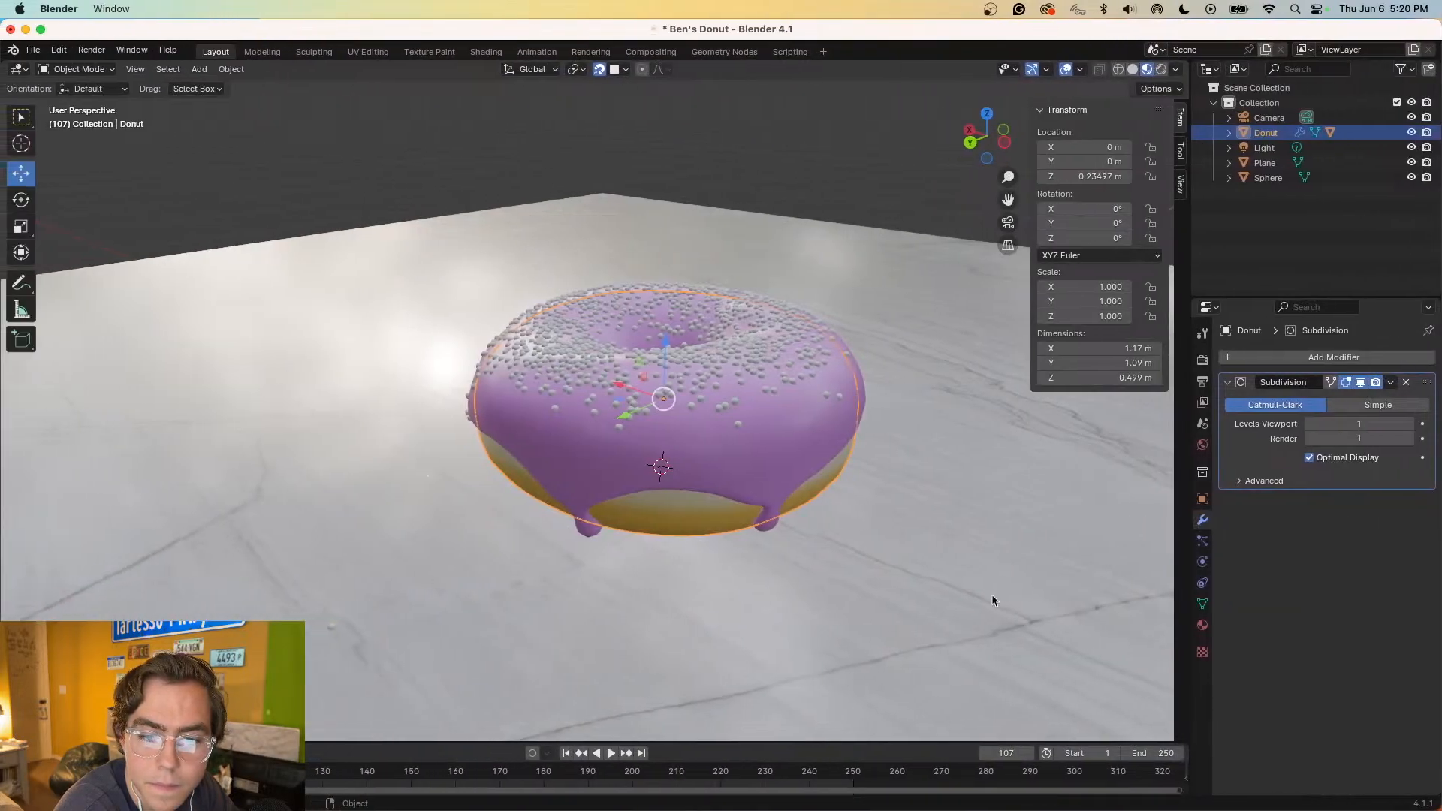
key("a")
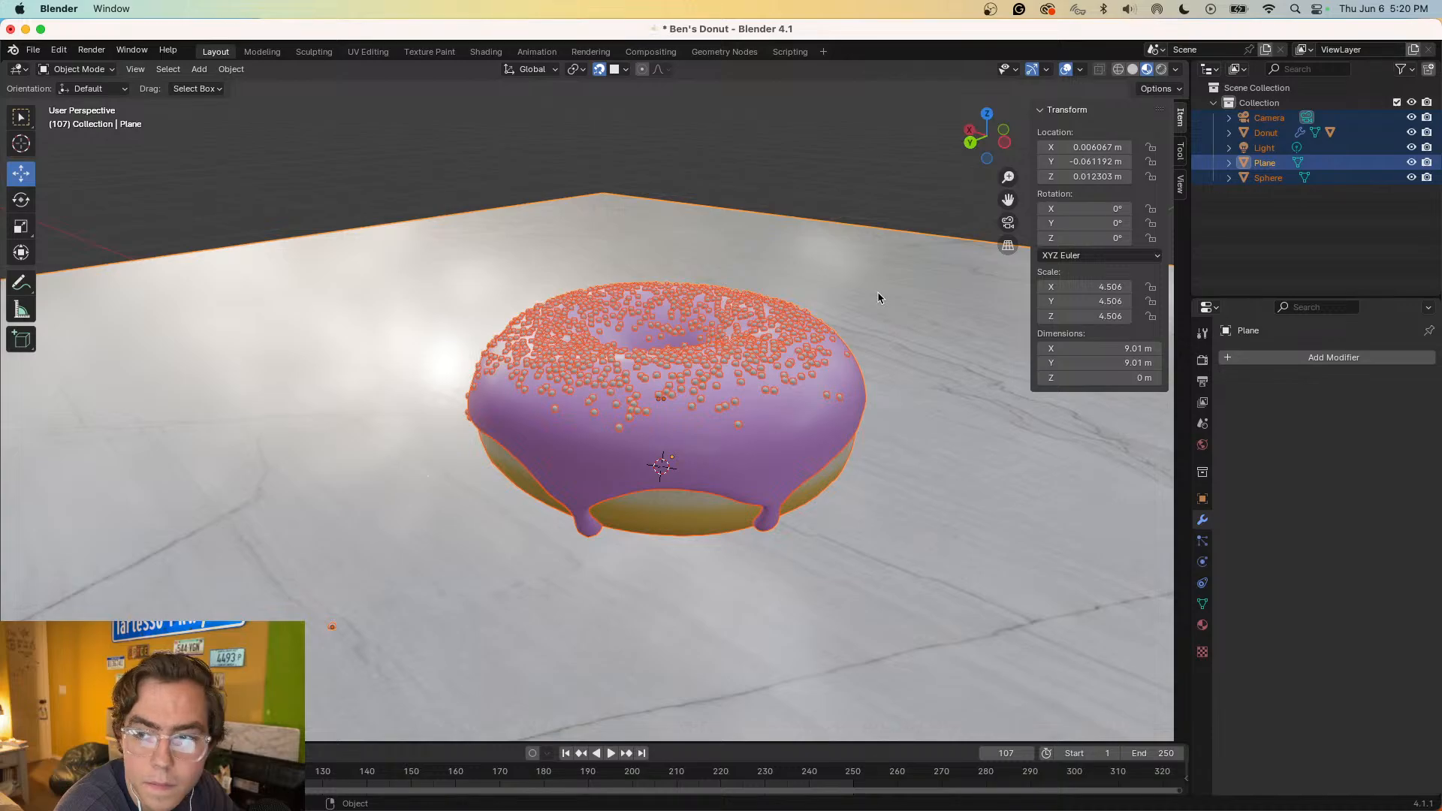
key("super+Tab")
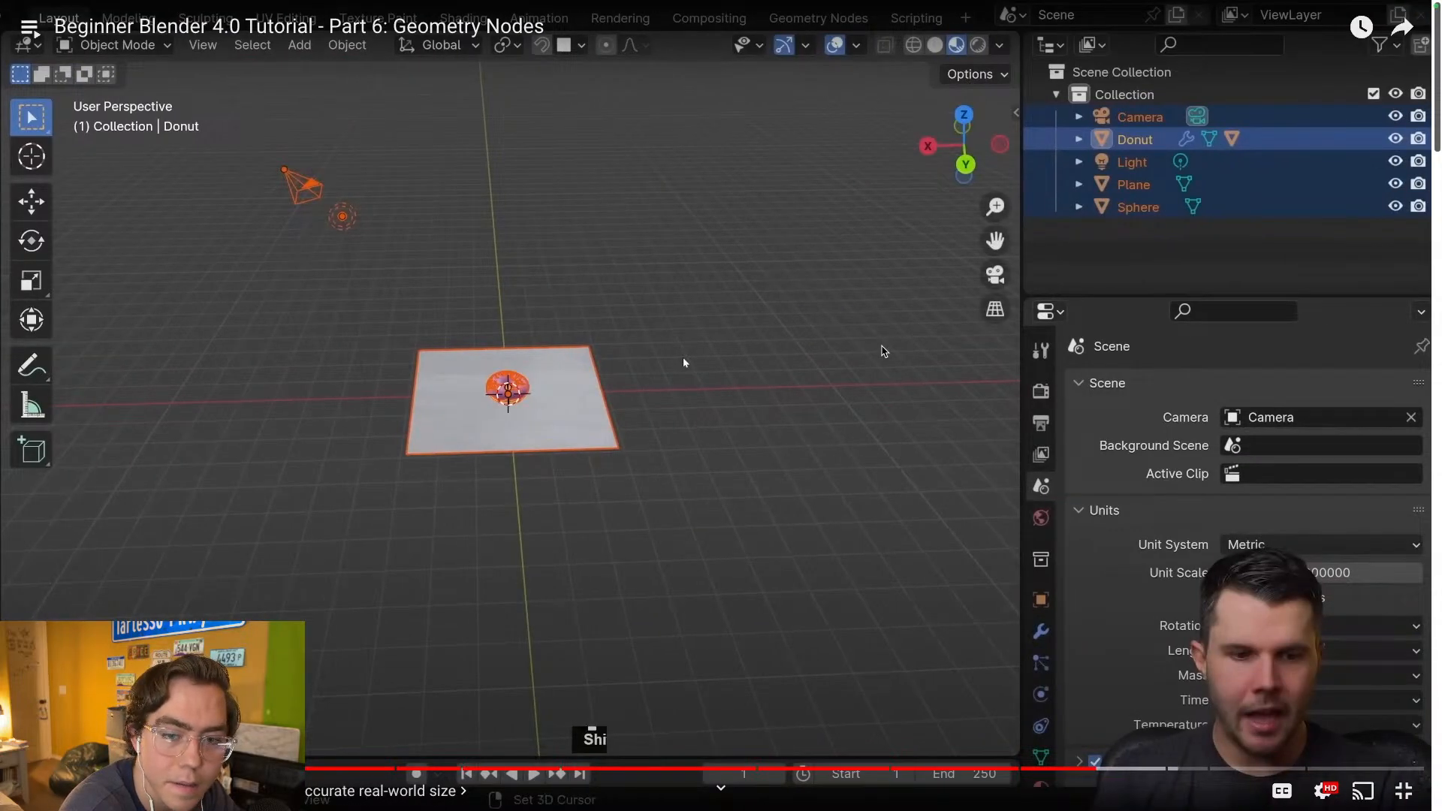
key("super+Tab")
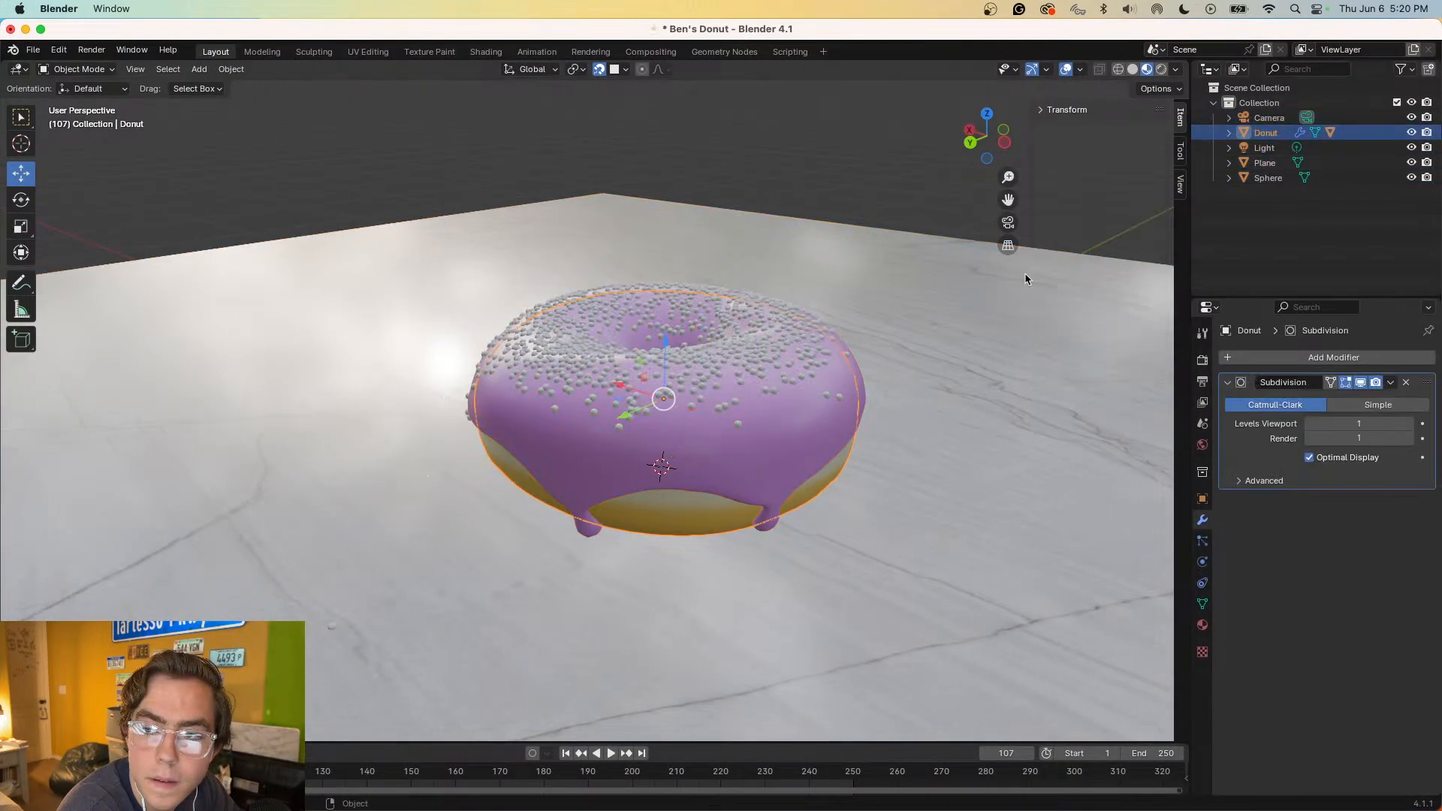
key("a")
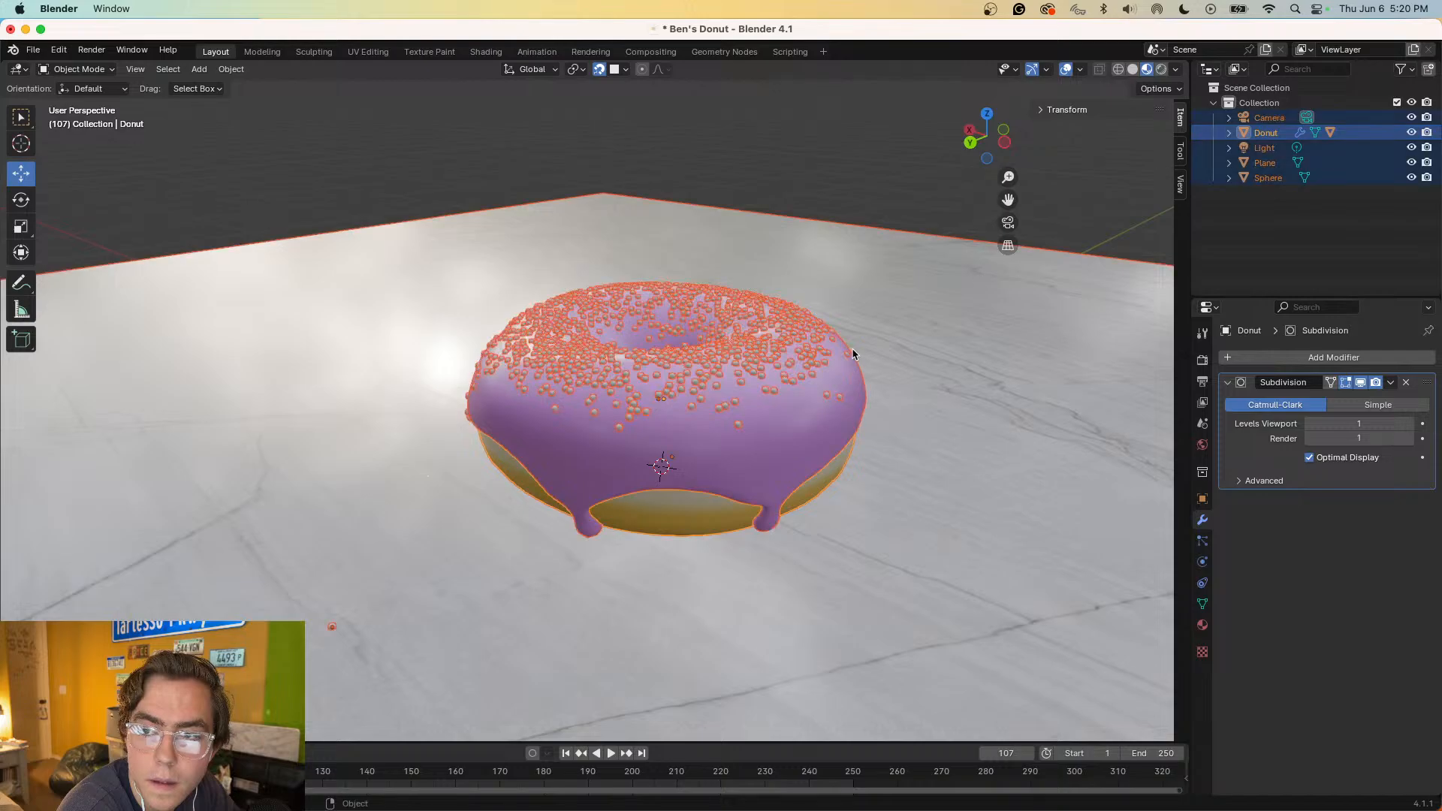
- Study in the tutorial video which objects stay selected and how they are scaled down together
key("super+Tab")
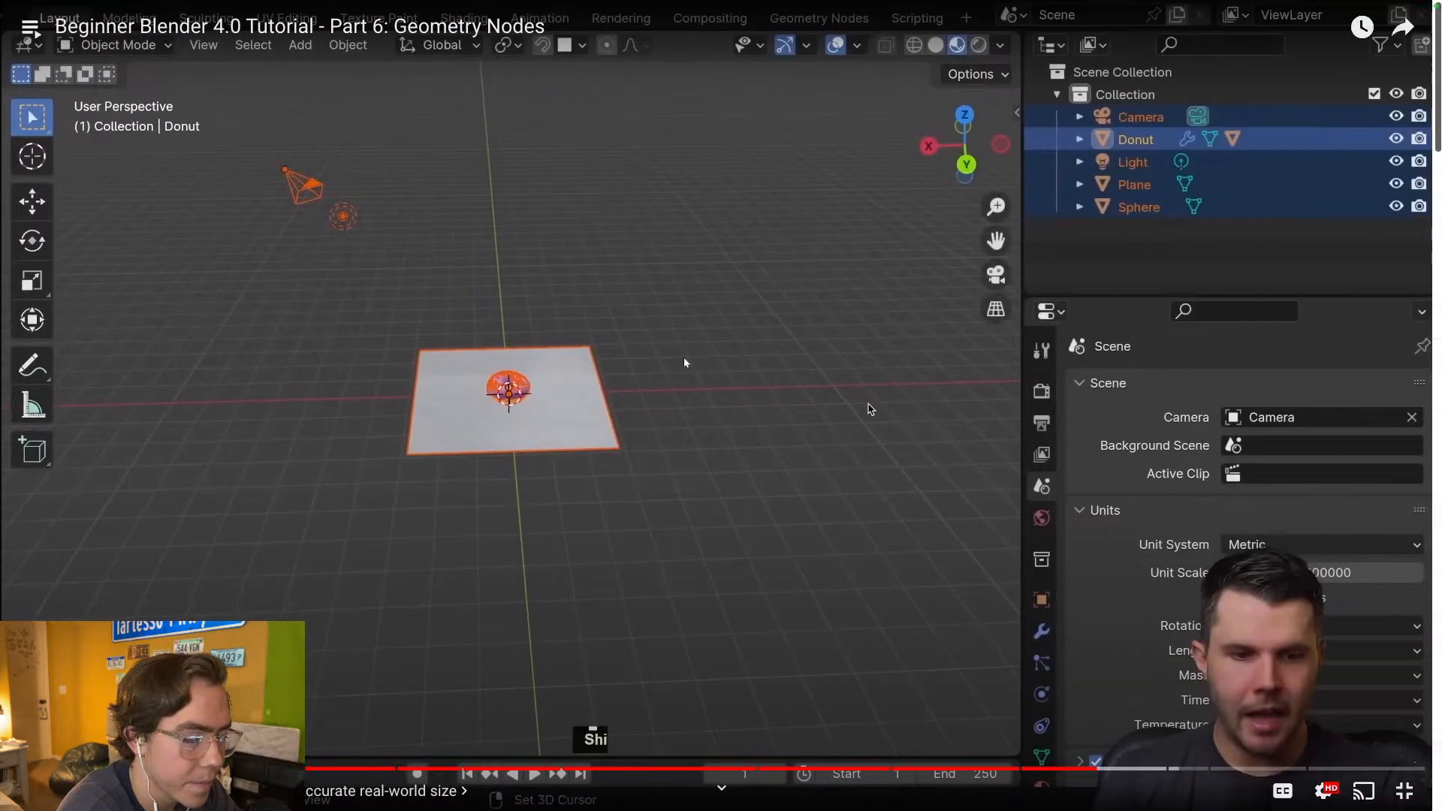
key("space")
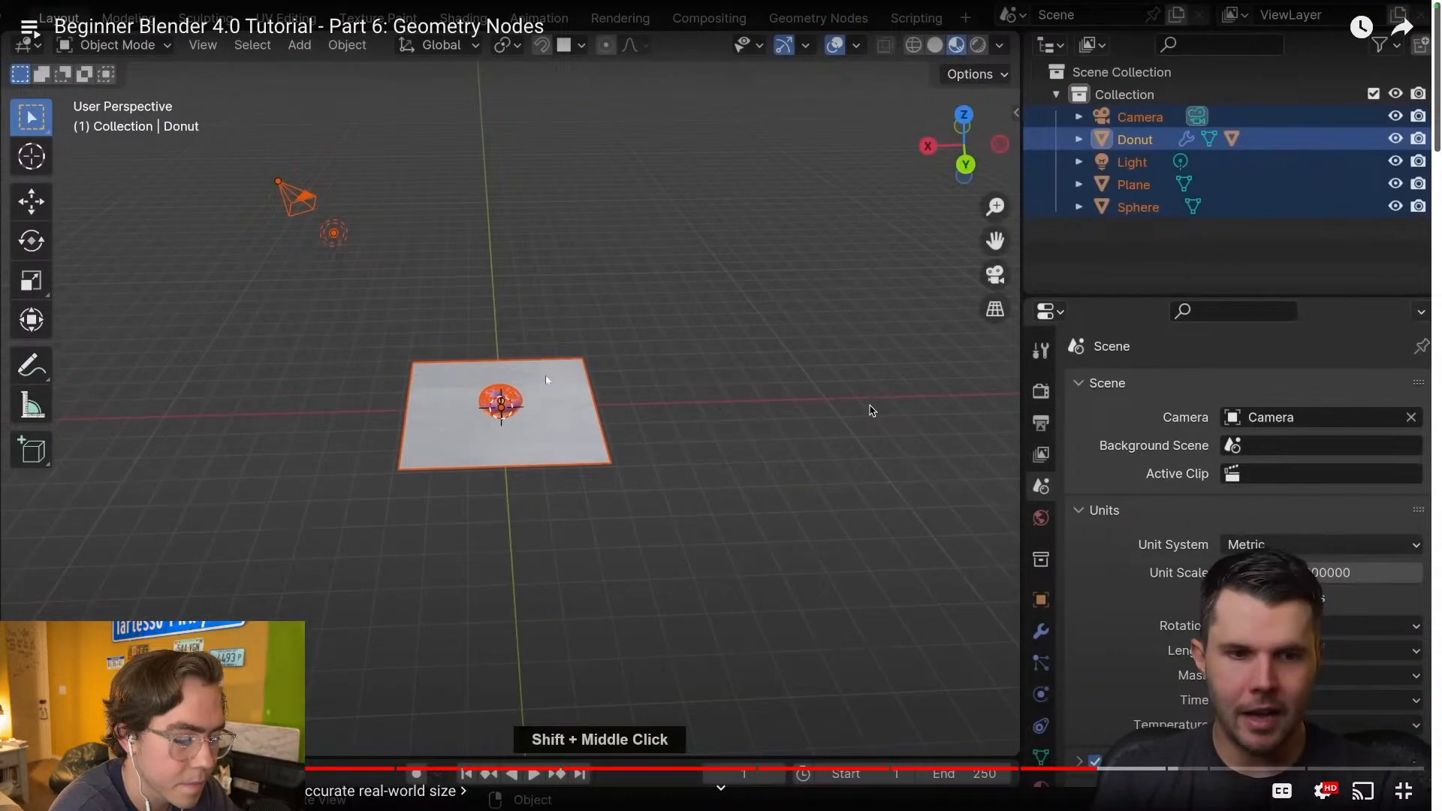
key("space")
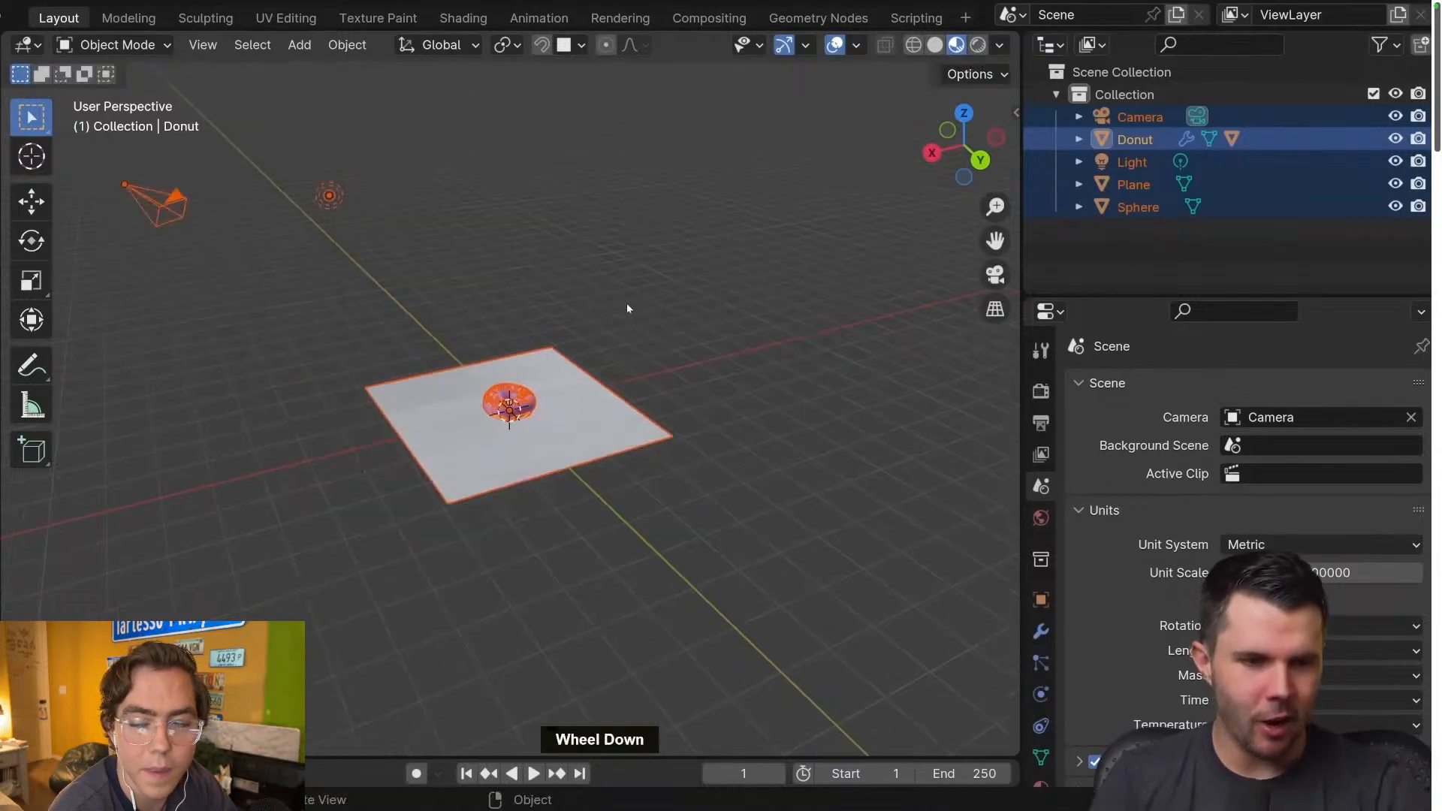
key("ctrl+Left")
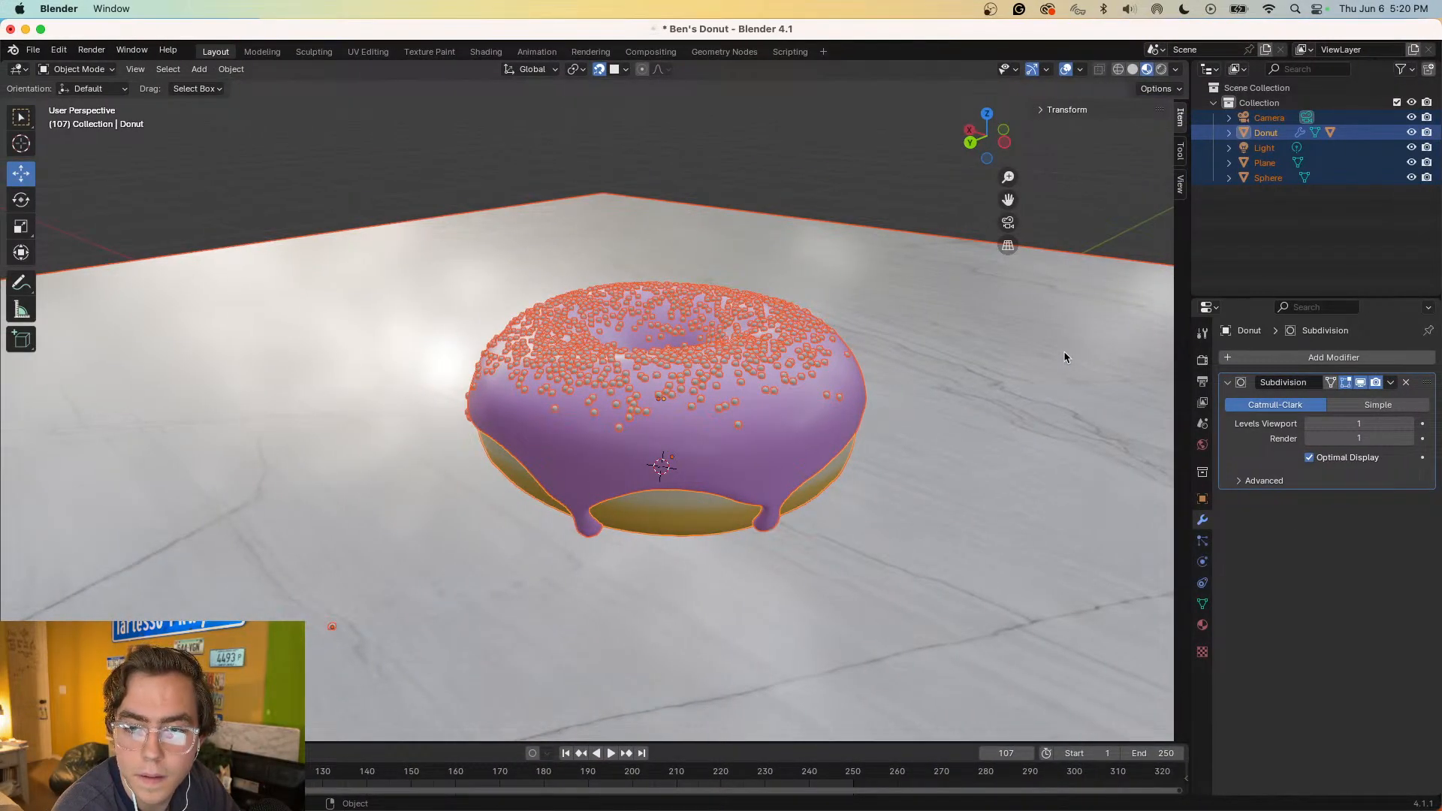
scroll(1064, 351, "down", 8)
key("ctrl+Right")
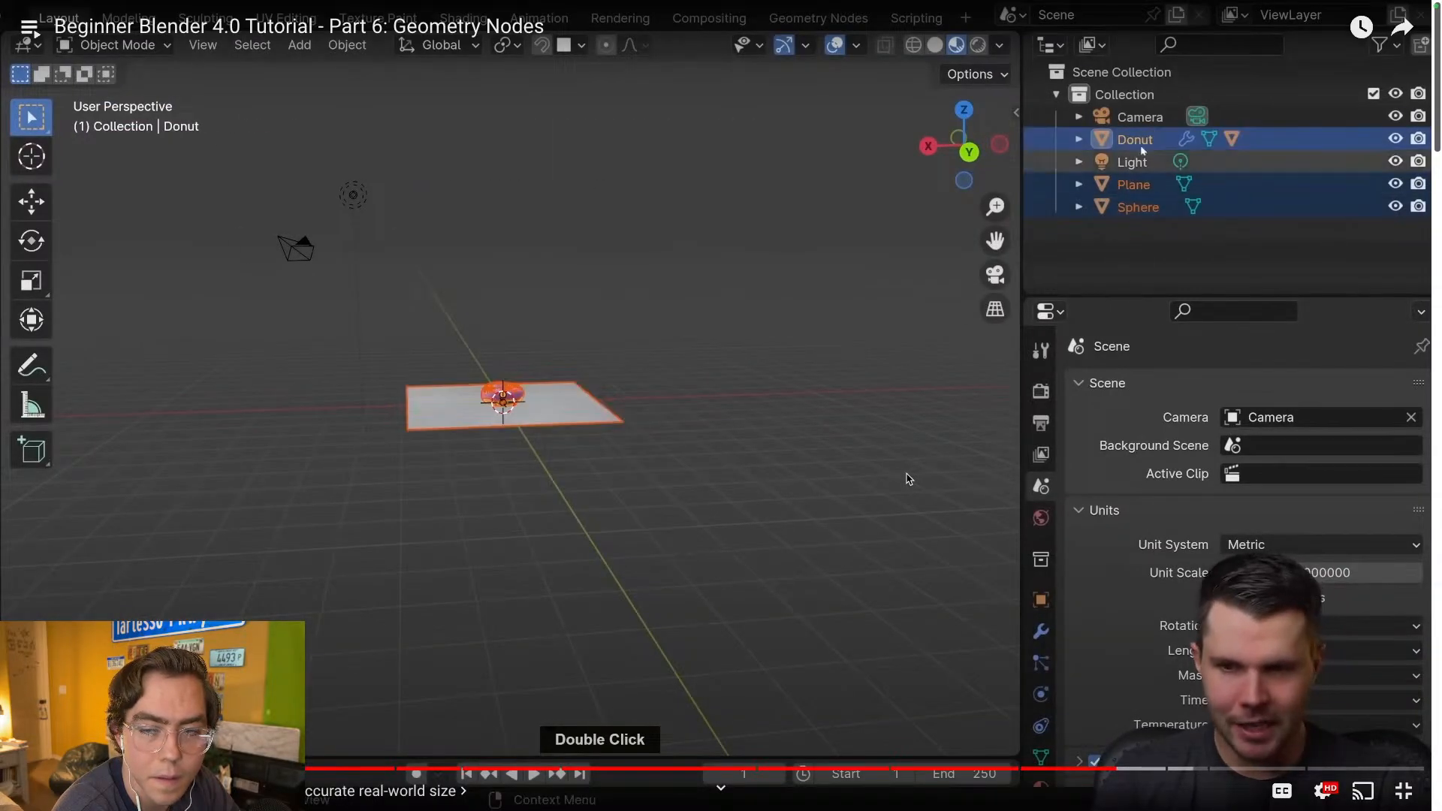
key("Left")
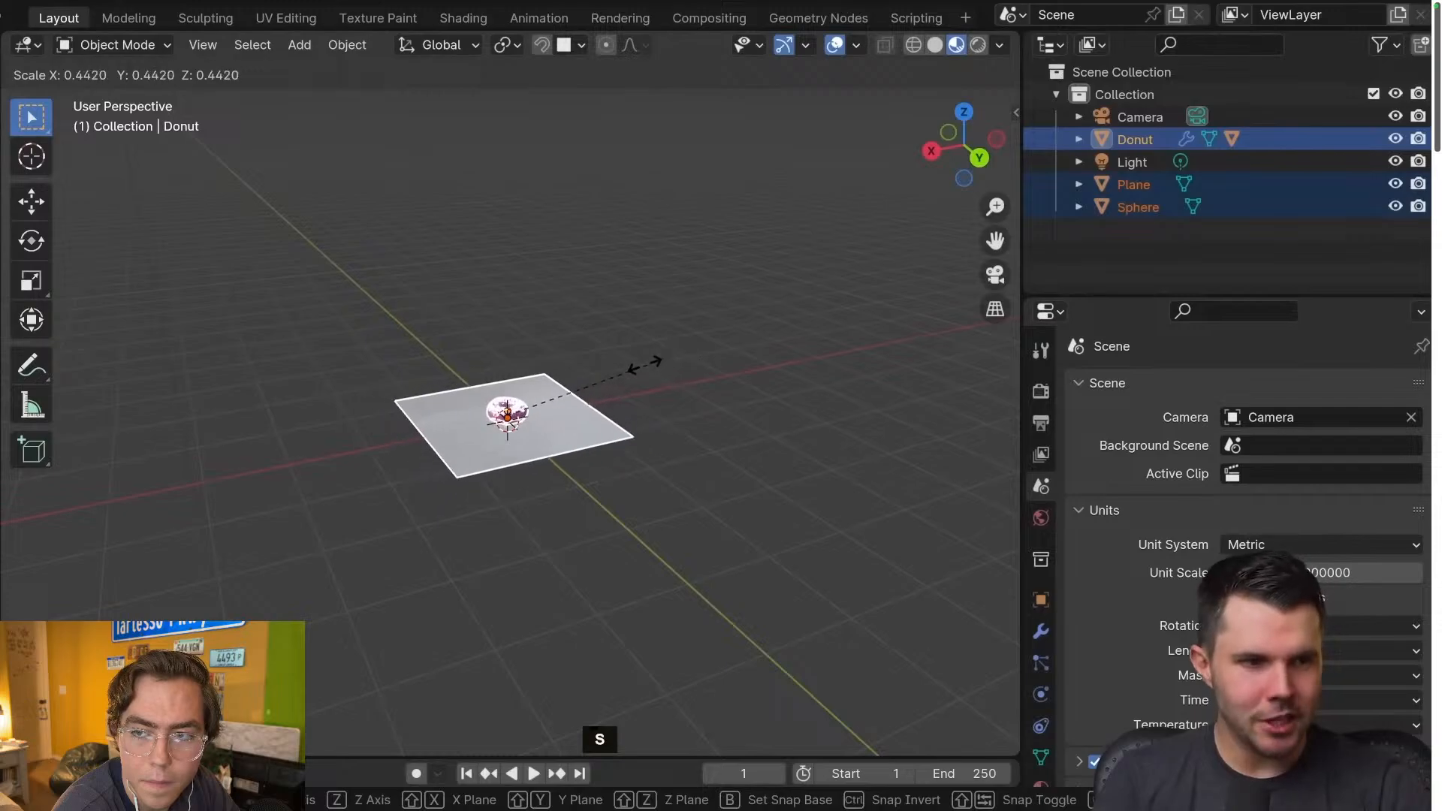
left_click(909, 478)
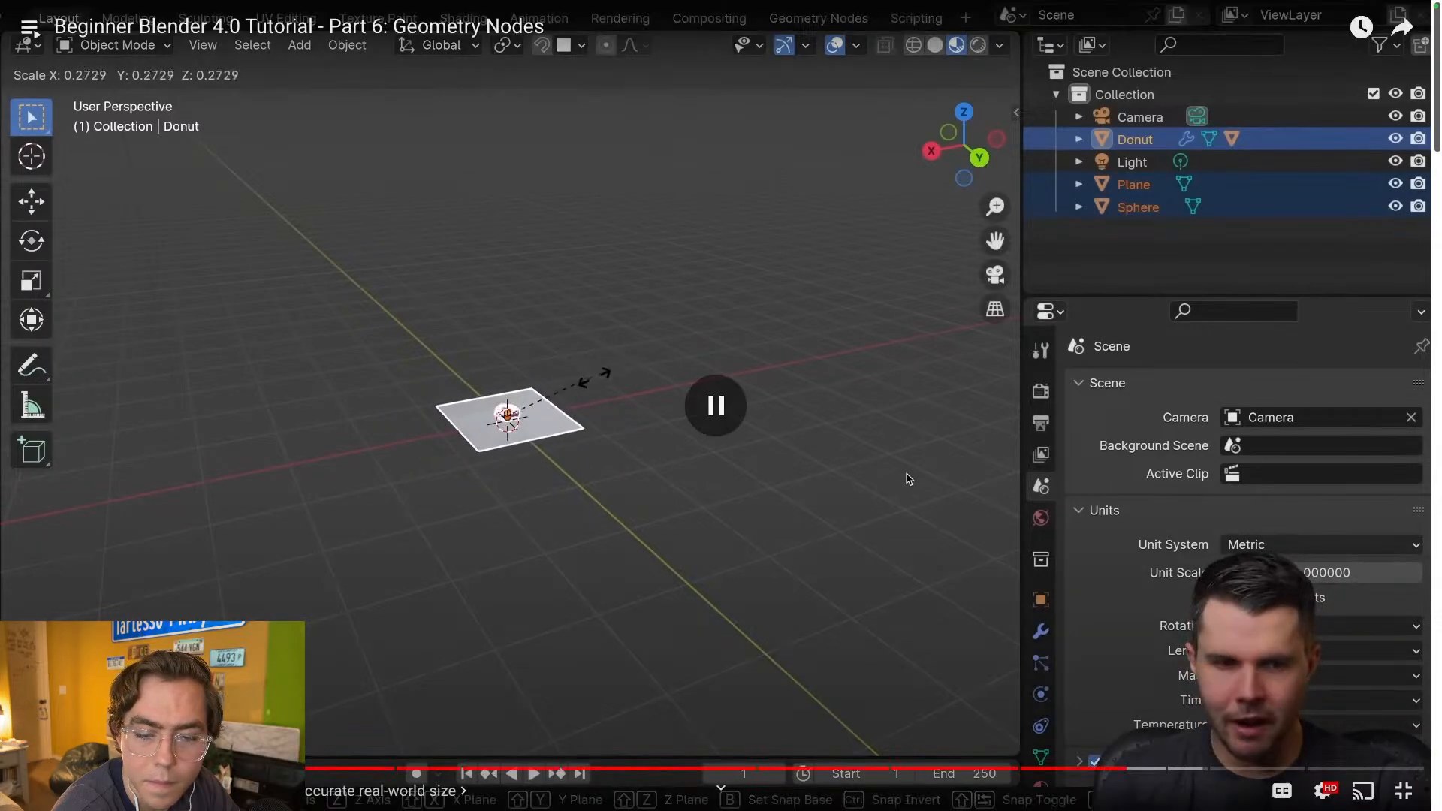
- Return to Blender, remove the camera and light from the selection, and try scaling the donut, plane and sphere by 0.1
key("super+Tab")
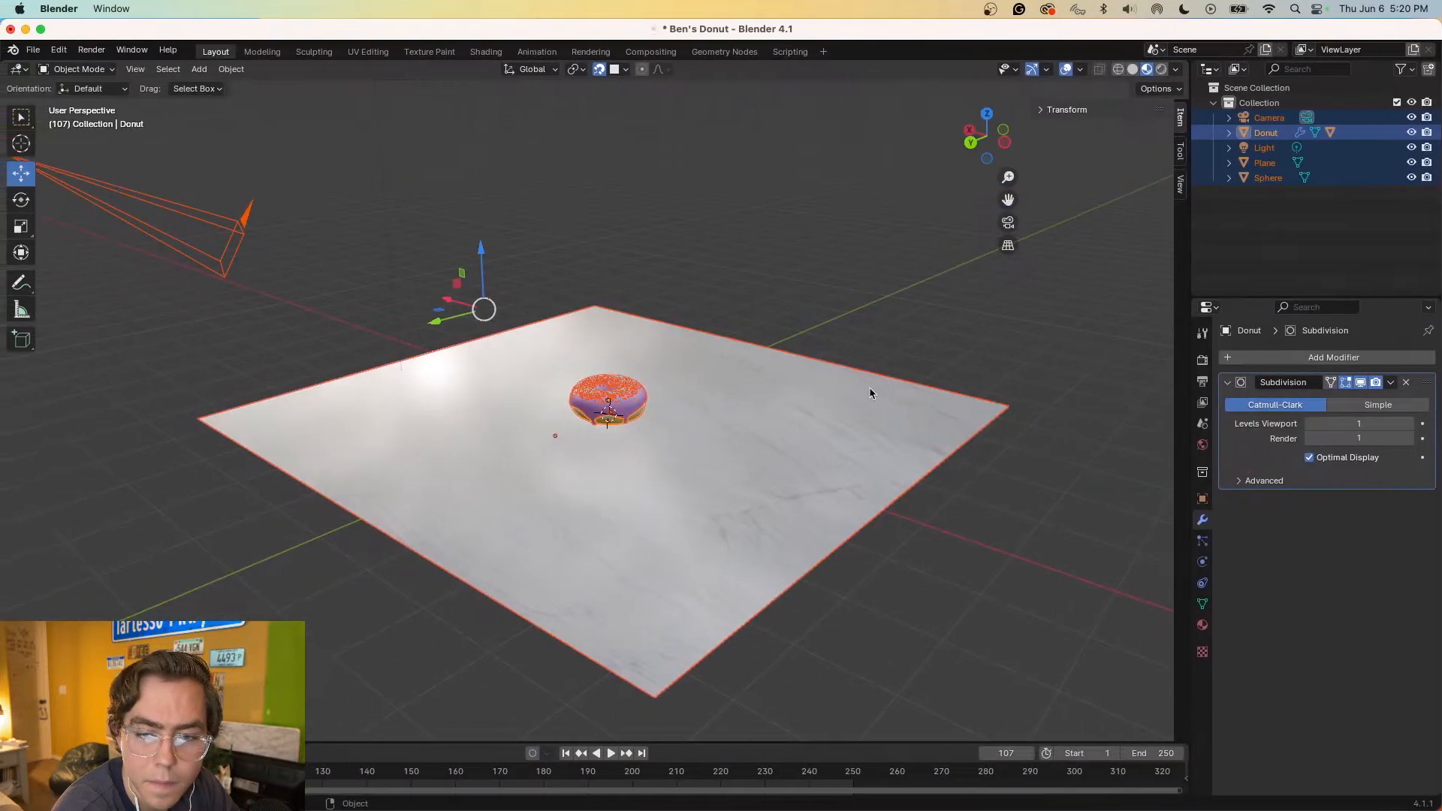
left_click(884, 354)
left_click_drag(969, 601, 612, 392)
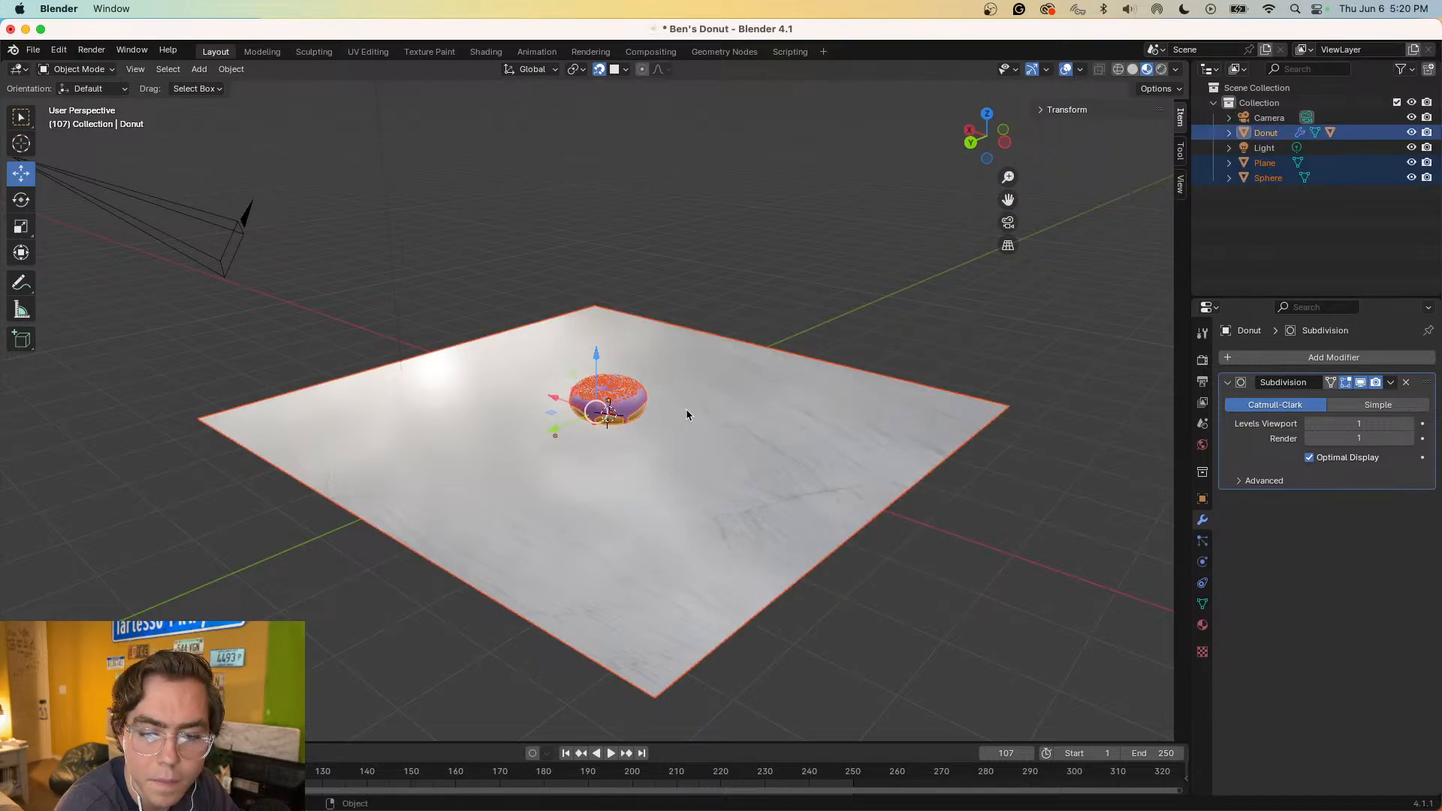
key("s")
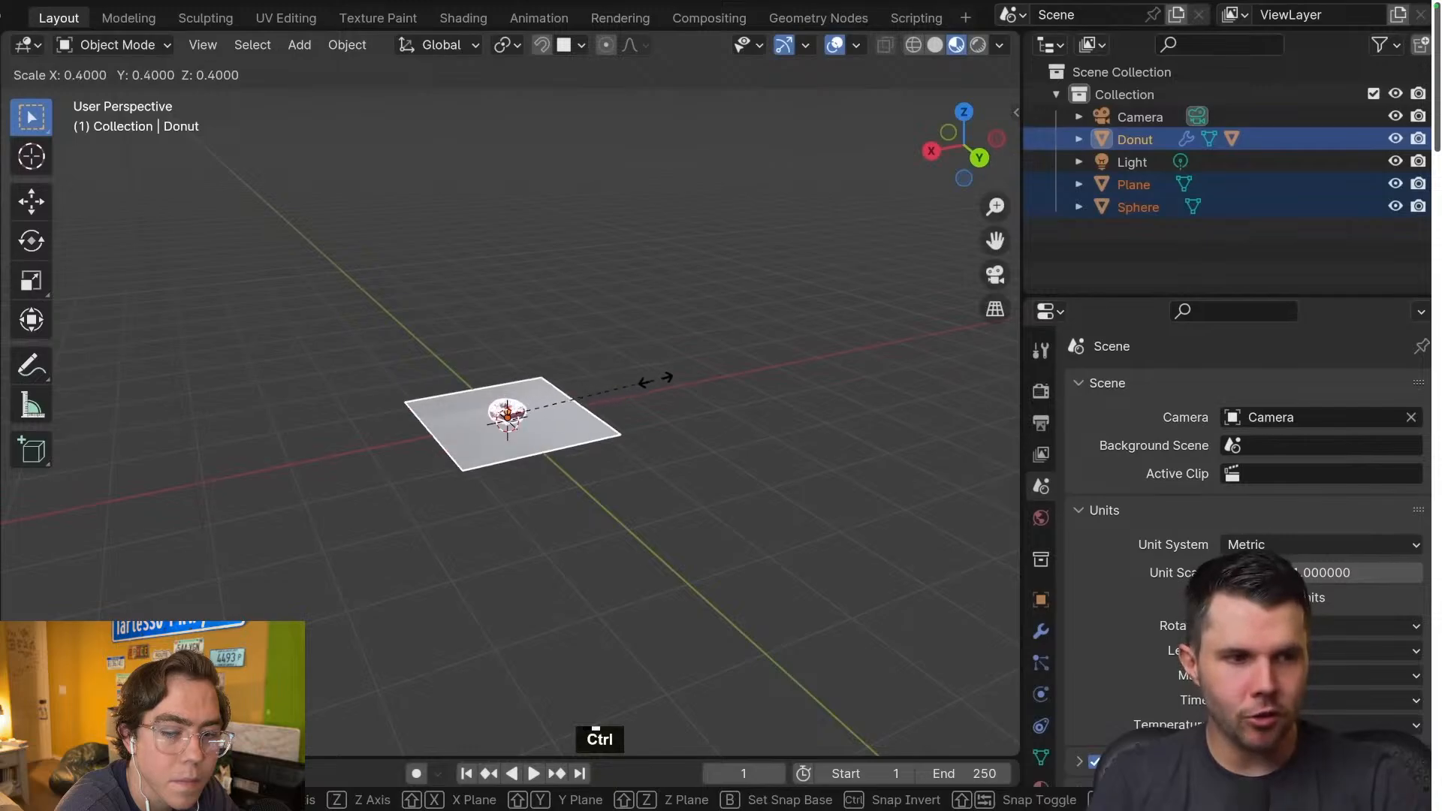
key("space")
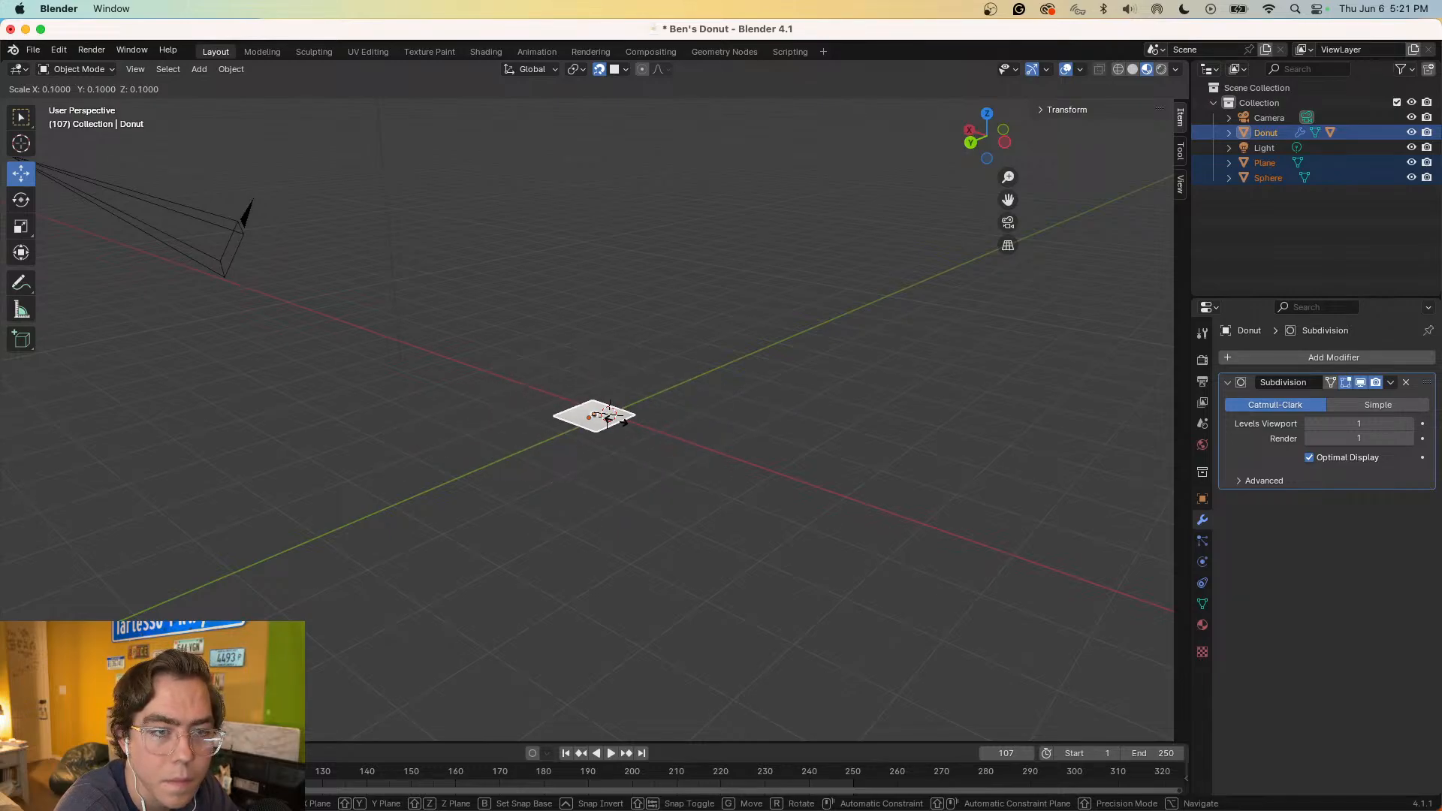
left_click(623, 423)
- Select only the donut, raise it slightly along the Z axis above the countertop, and hide the transform values
scroll(618, 429, "up", 6)
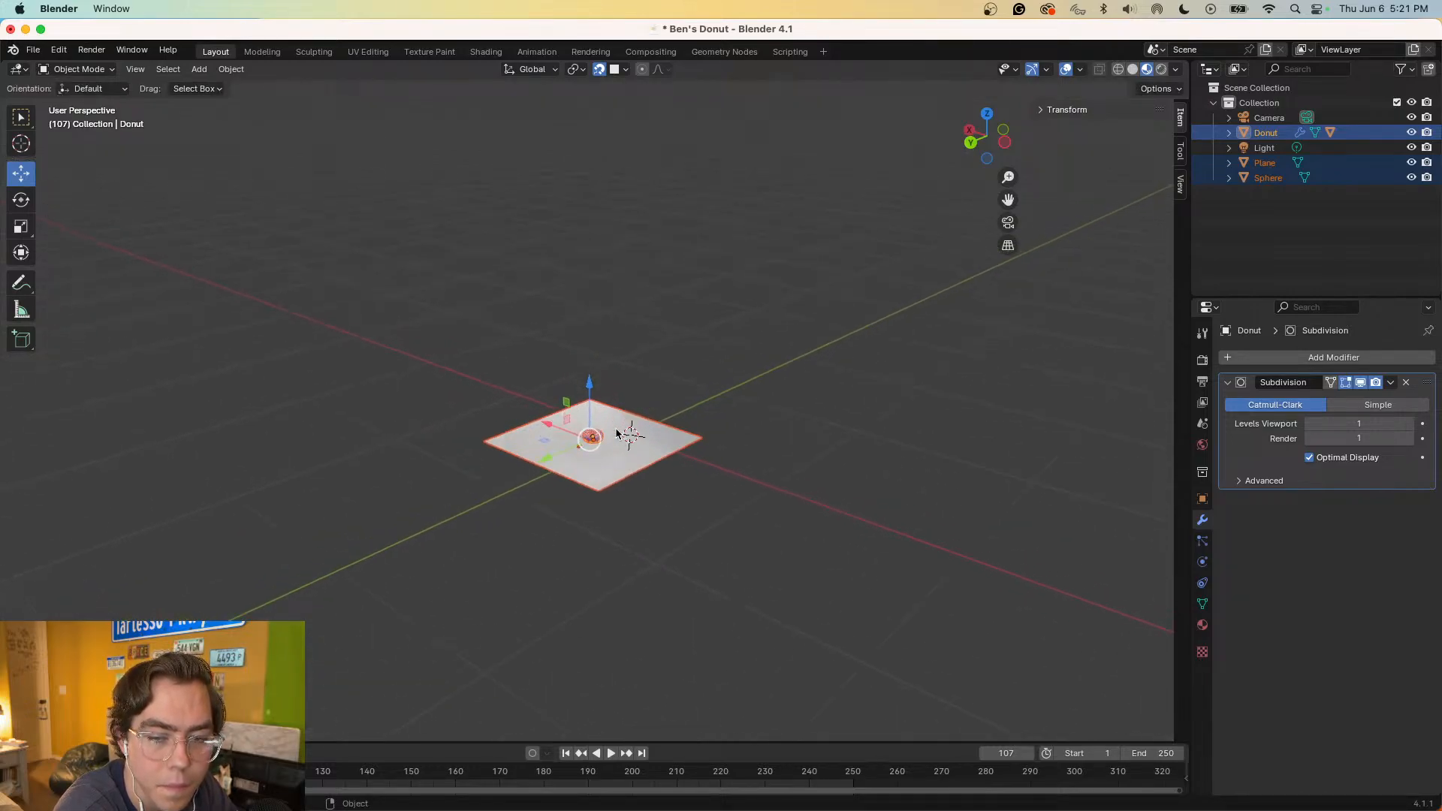
middle_click_drag(617, 434, 658, 435)
scroll(617, 433, "up", 4)
scroll(658, 436, "up", 5)
left_click(629, 477)
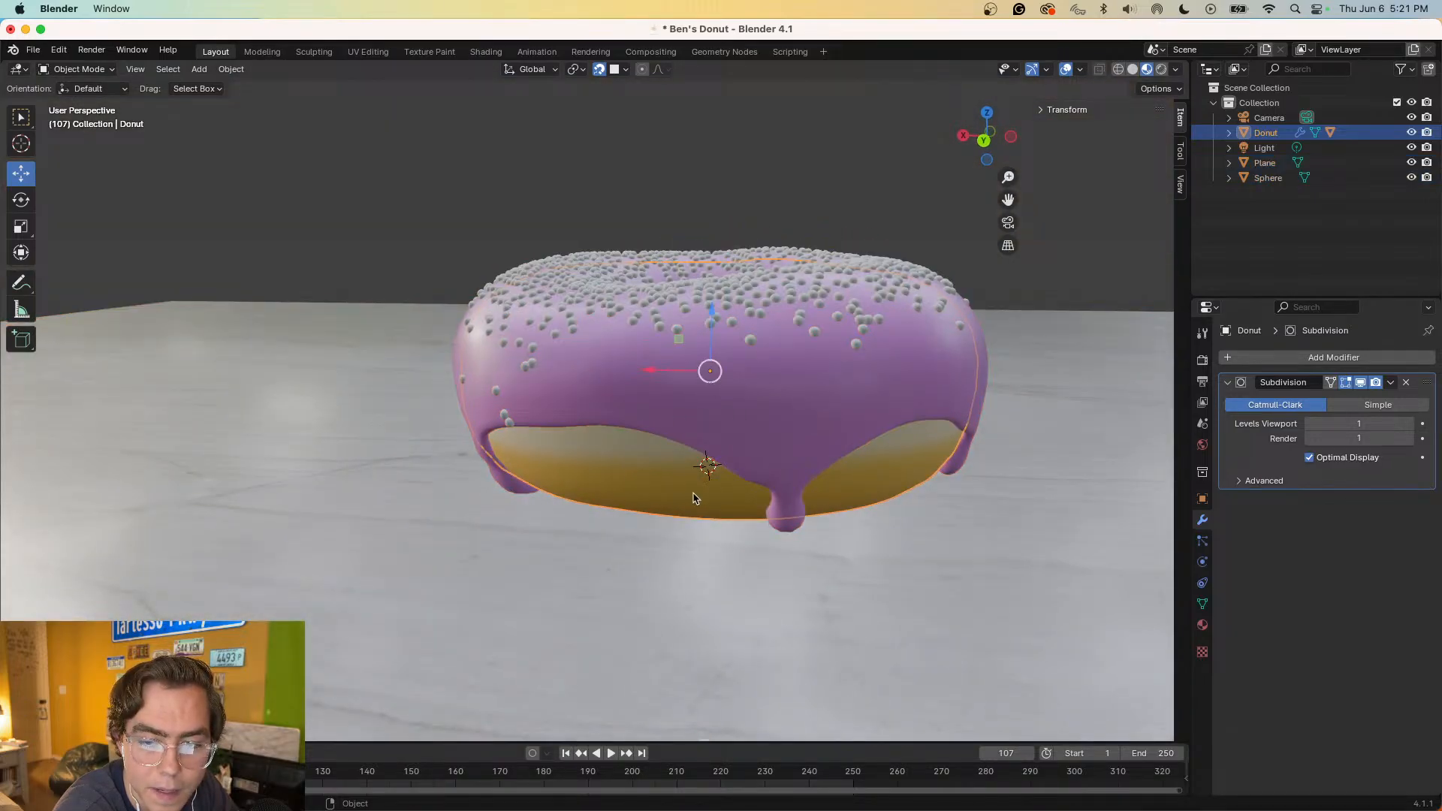
left_click_drag(710, 312, 809, 223)
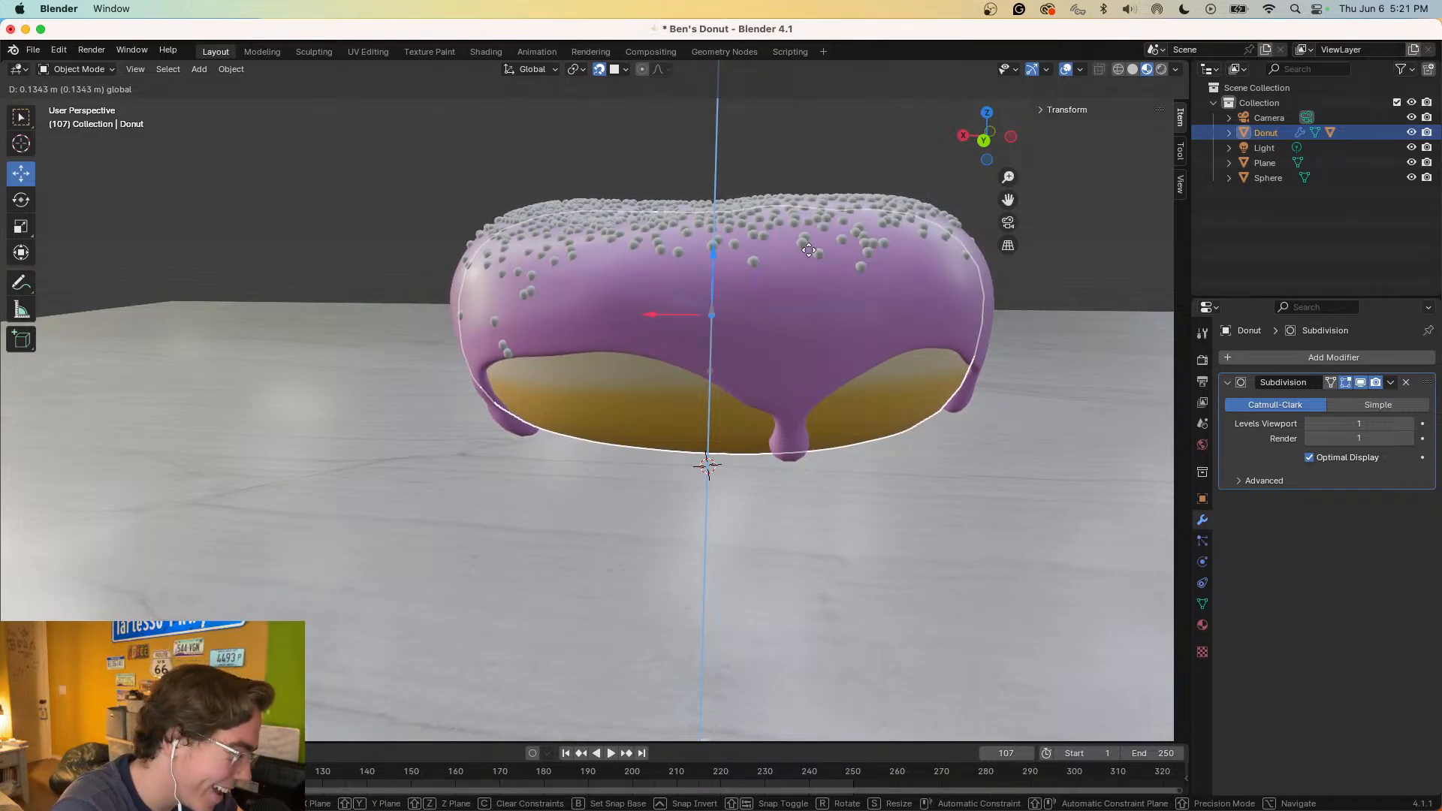
left_click_drag(809, 253, 802, 303)
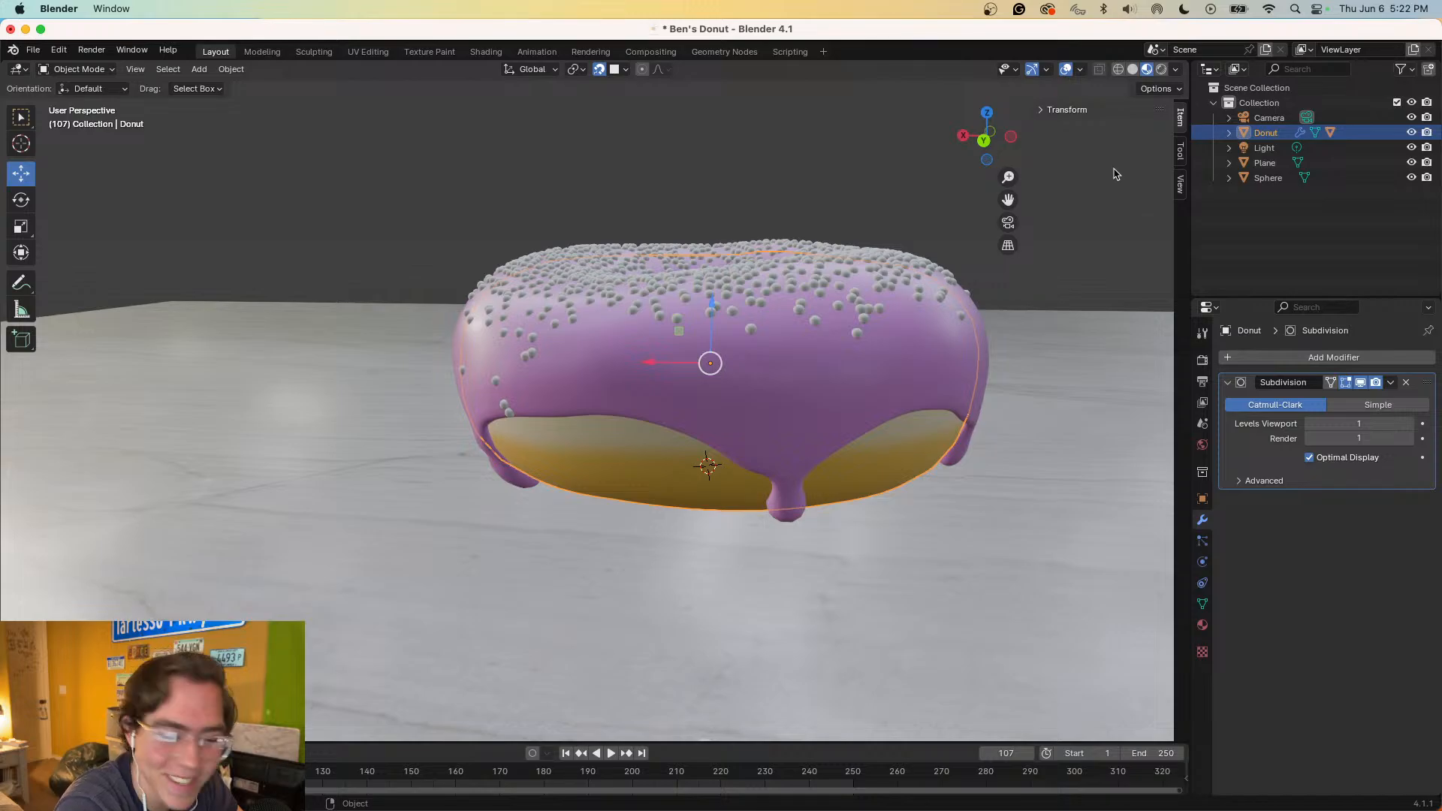
key("n")
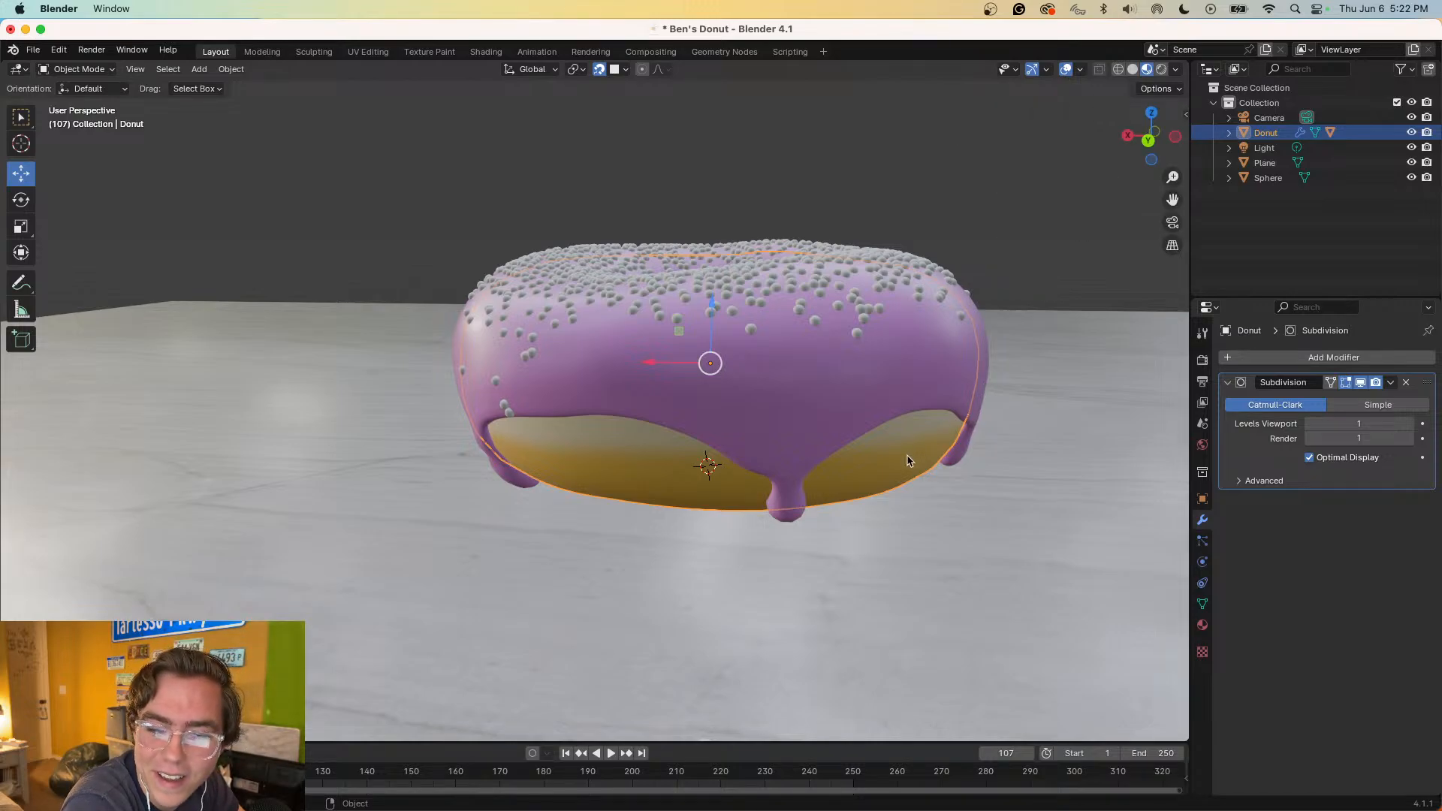
- Show the donut's transform values and set its Z location to 0.26 m, checking how it sits against the countertop
key("n")
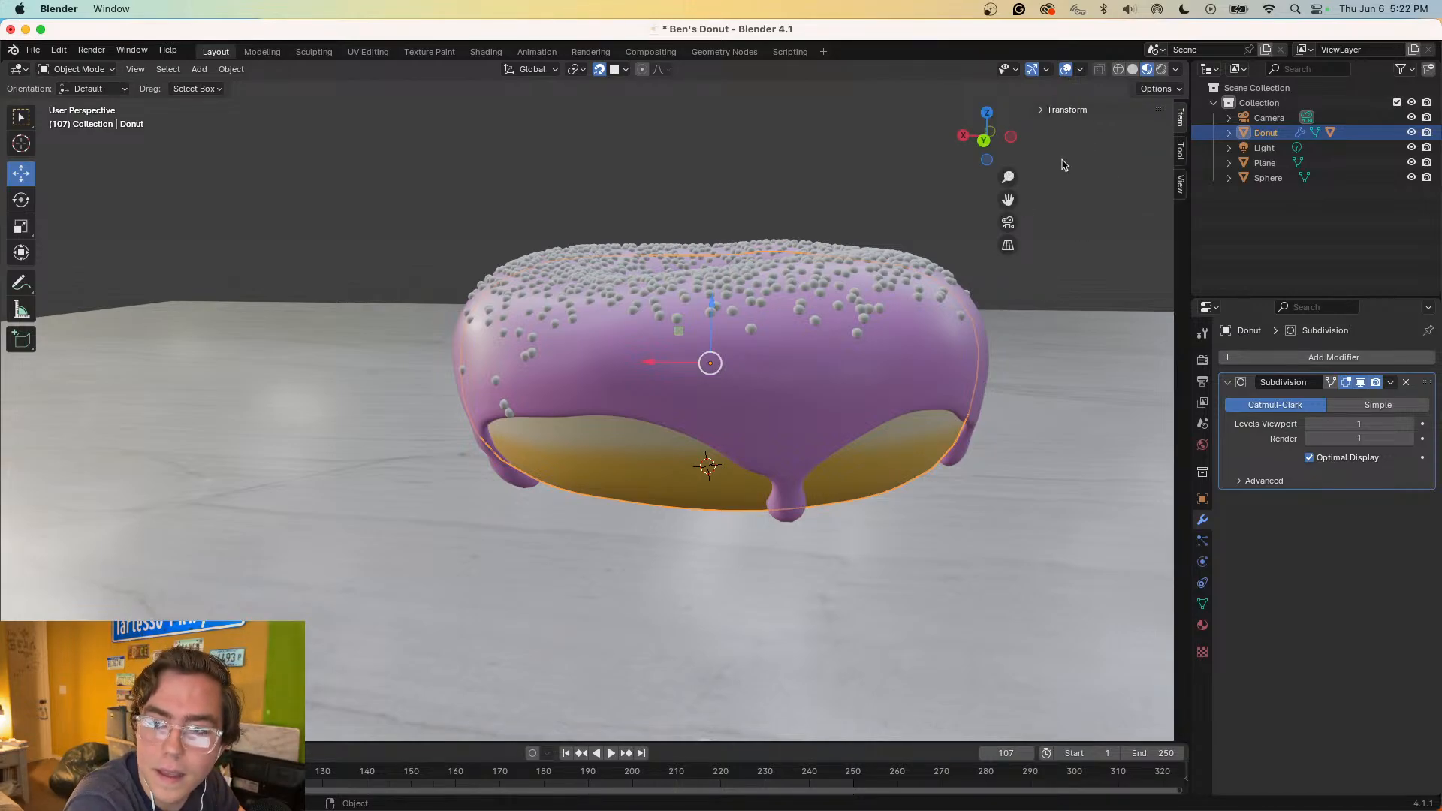
left_click(1042, 110)
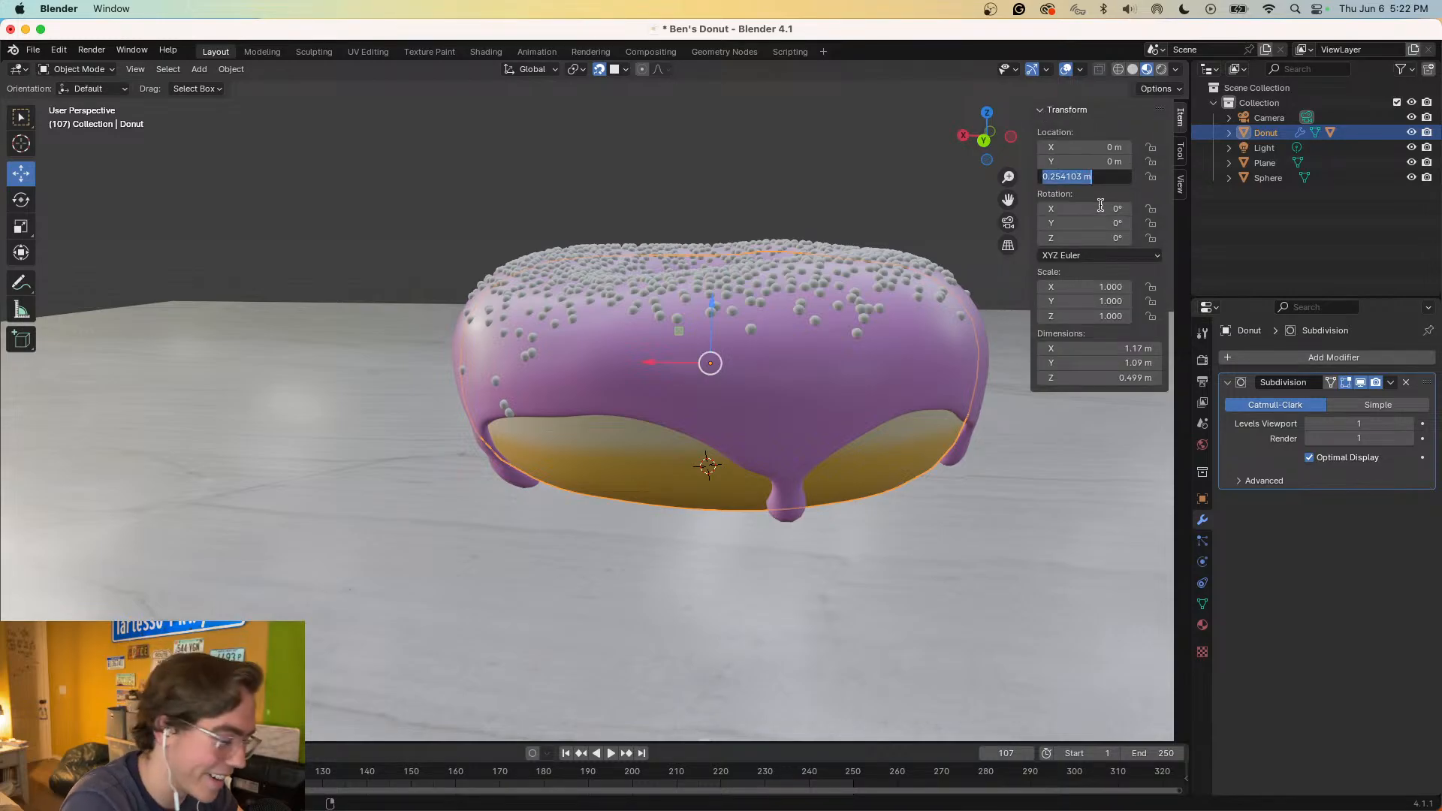
key("Return")
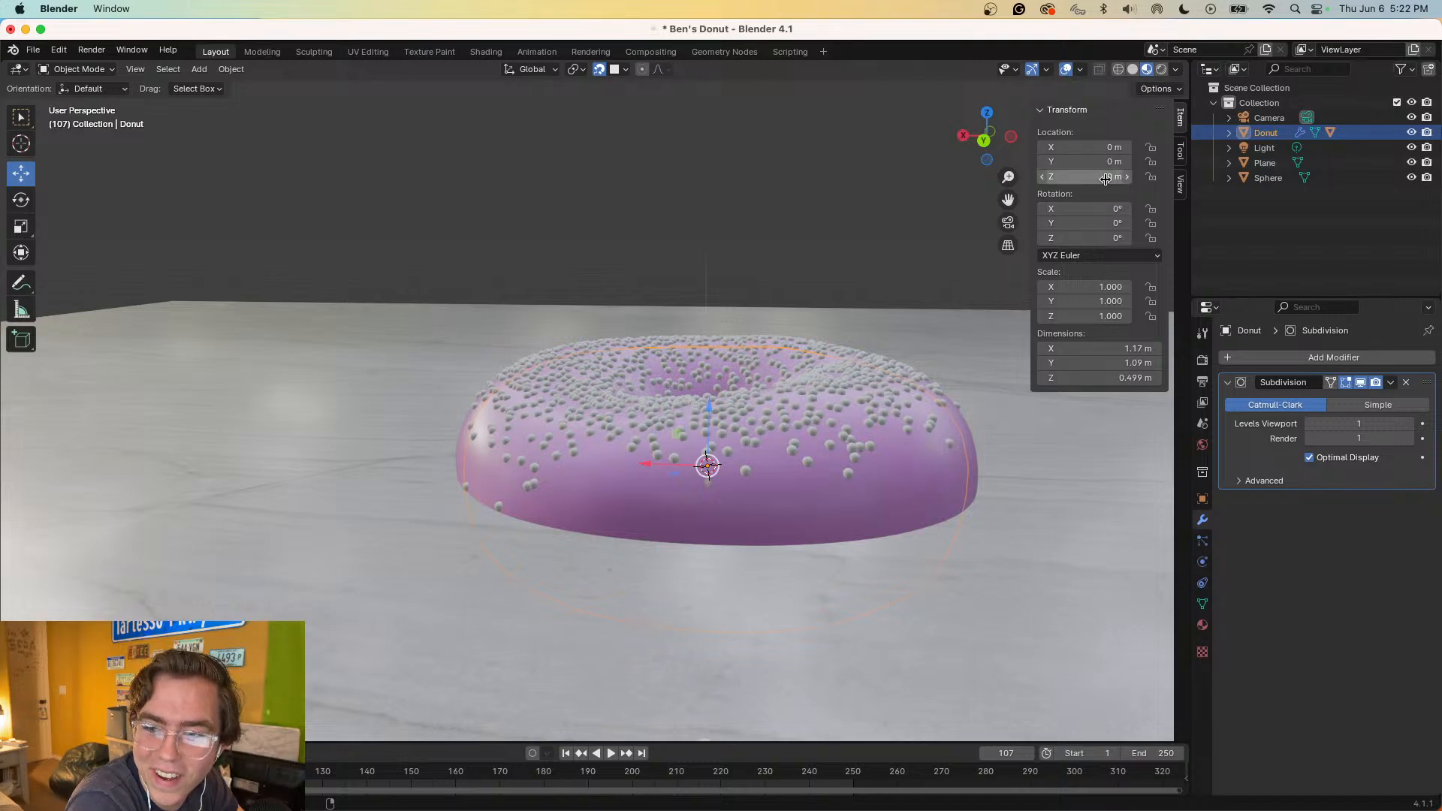
mouse_move(1089, 177)
left_mouse_down()
mouse_move(1149, 177)
mouse_move(1106, 177)
left_mouse_up()
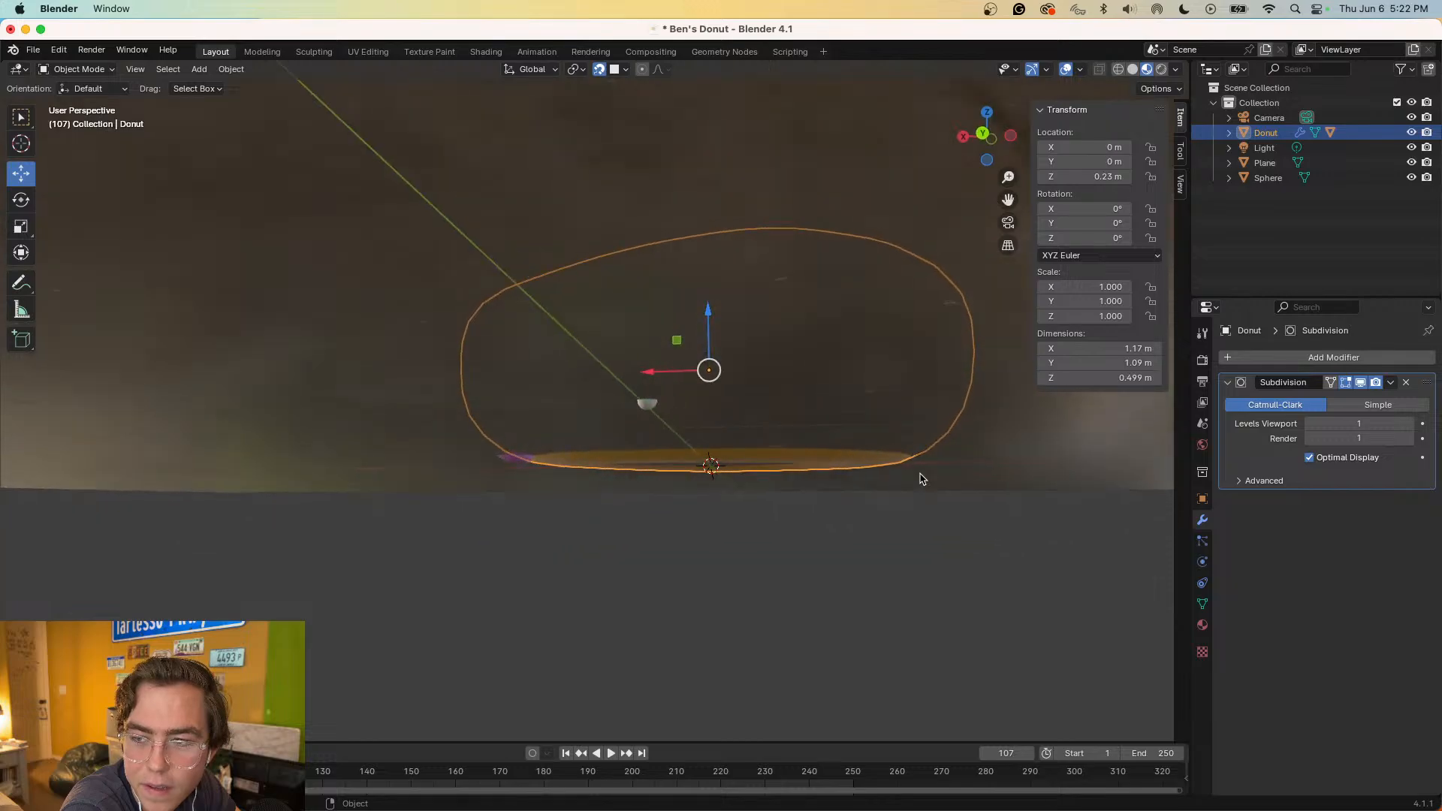
left_click_drag(1105, 177, 1106, 176)
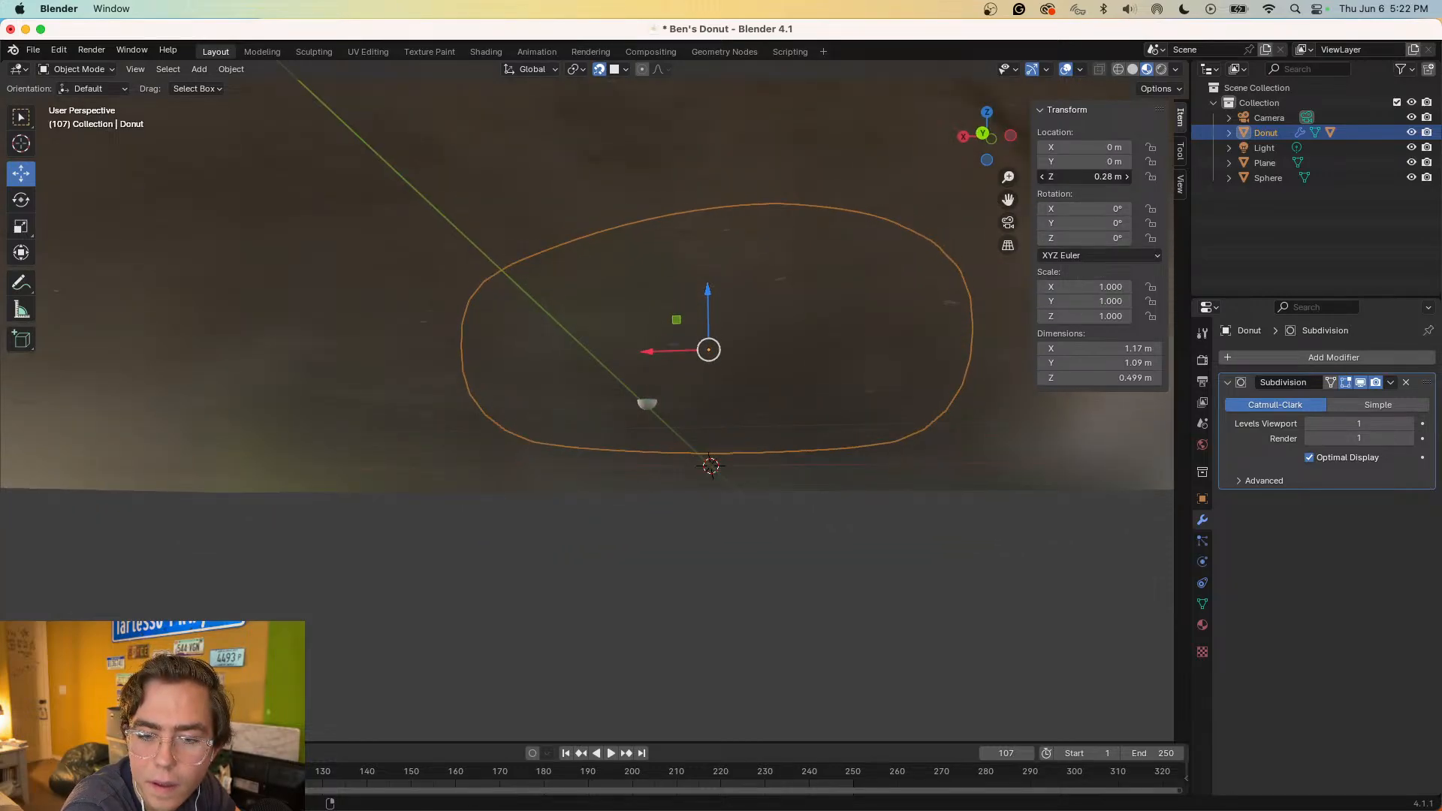
left_click_drag(1107, 176, 1101, 176)
scroll(937, 421, "down", 10)
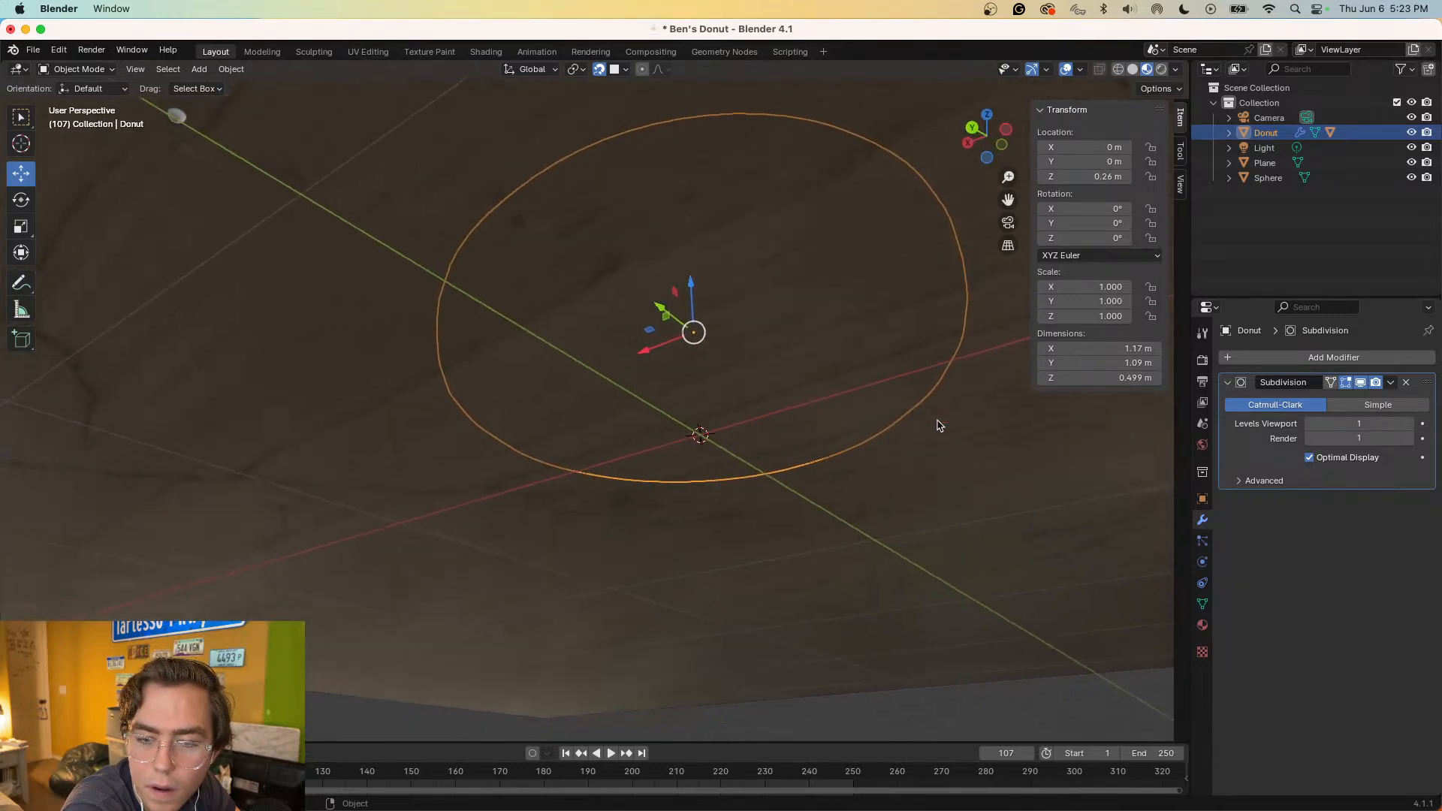
scroll(936, 425, "up", 5)
scroll(937, 425, "down", 12)
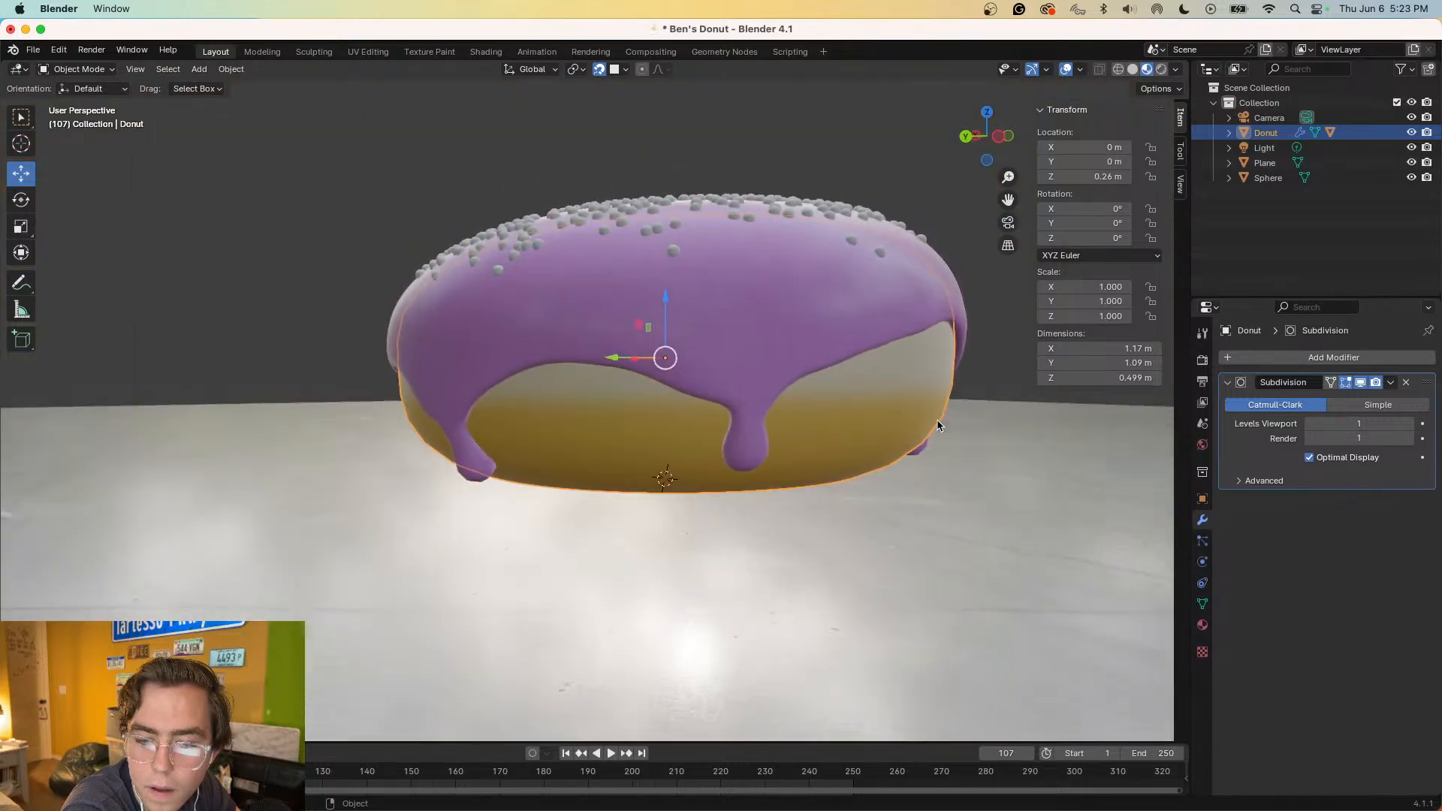
scroll(936, 425, "down", 10)
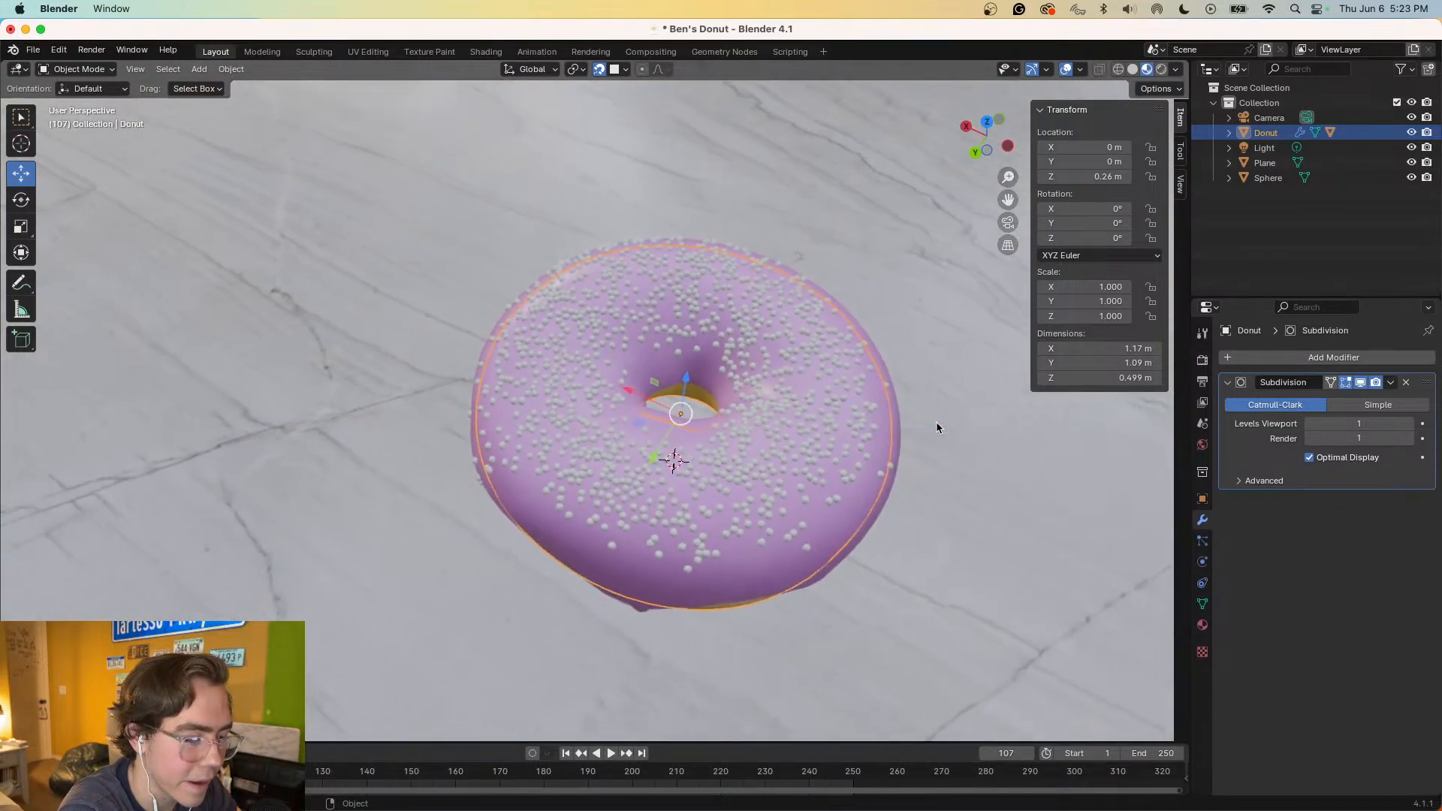
scroll(936, 421, "down", 10)
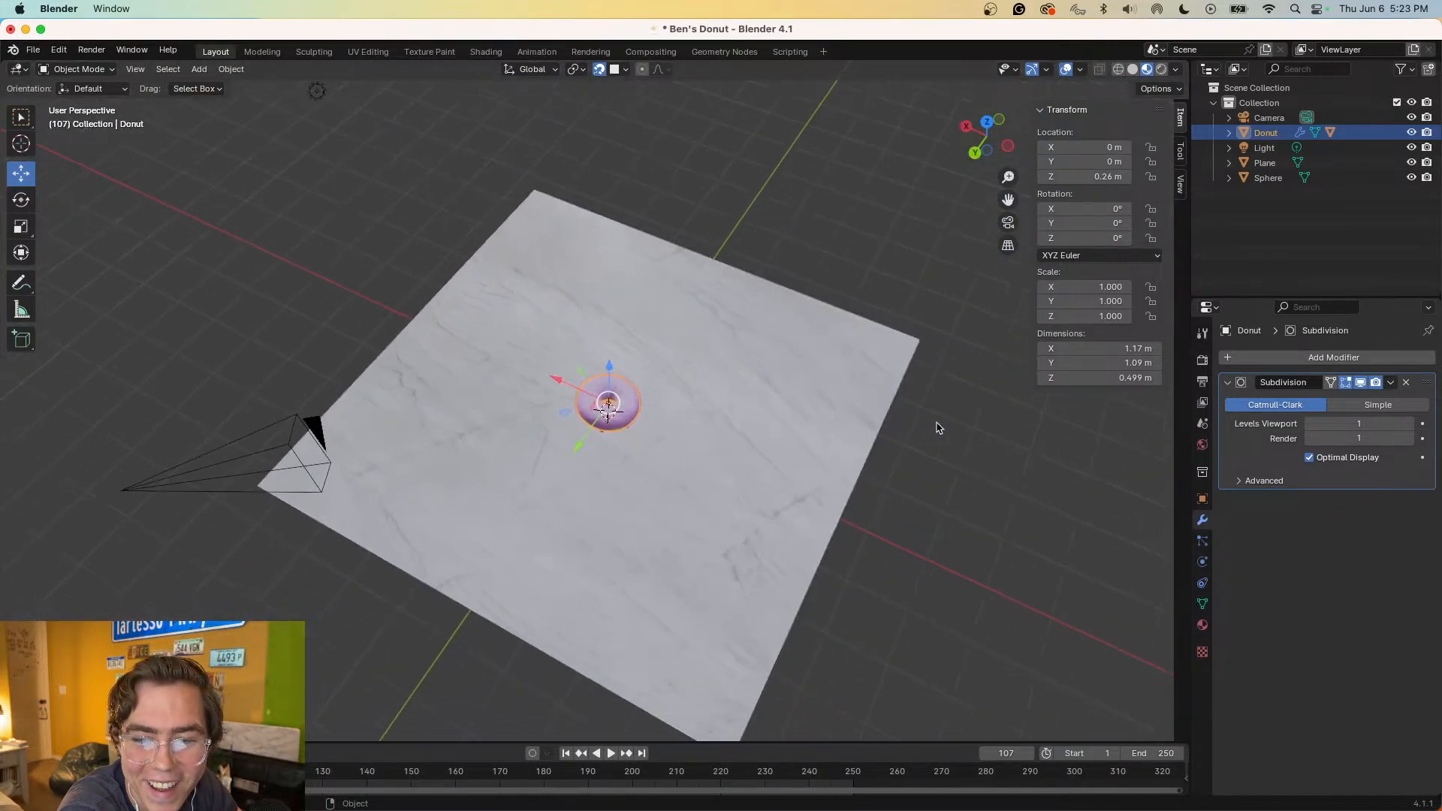
- Add the plane and the sphere to the donut selection and scale all three together by 0.1
scroll(936, 421, "up", 5)
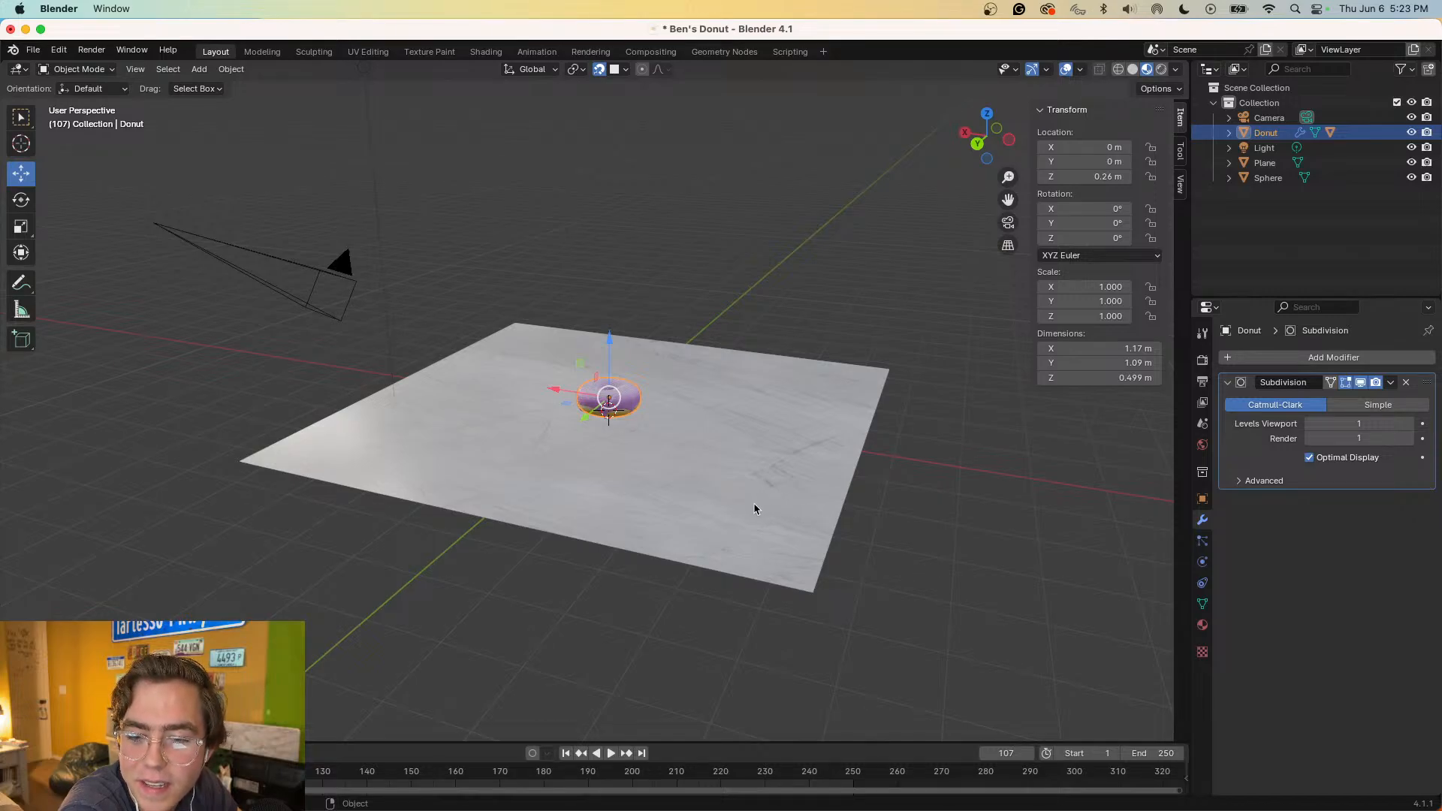
left_click(778, 493, "shift")
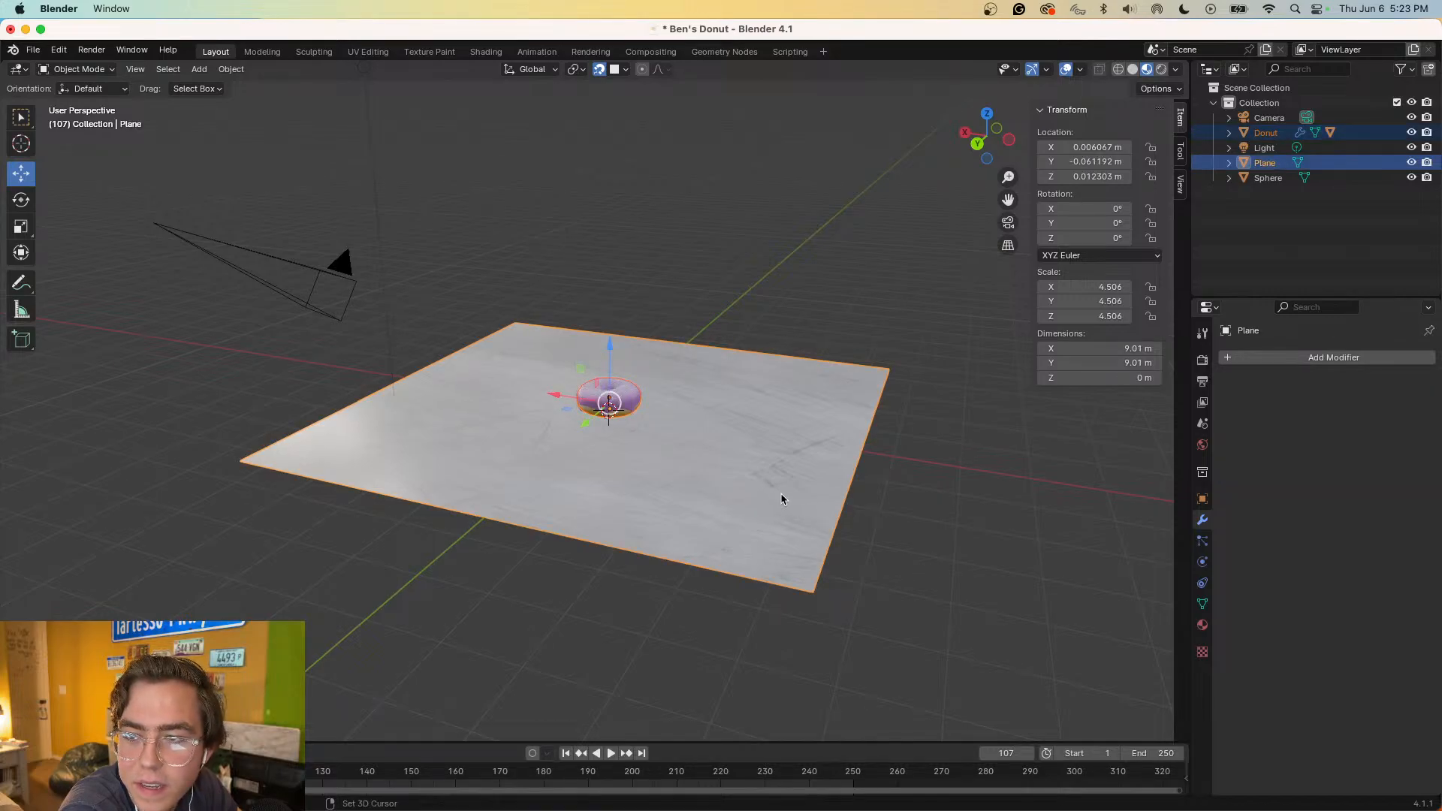
scroll(628, 430, "up", 4)
scroll(628, 429, "up", 6)
scroll(628, 430, "up", 5)
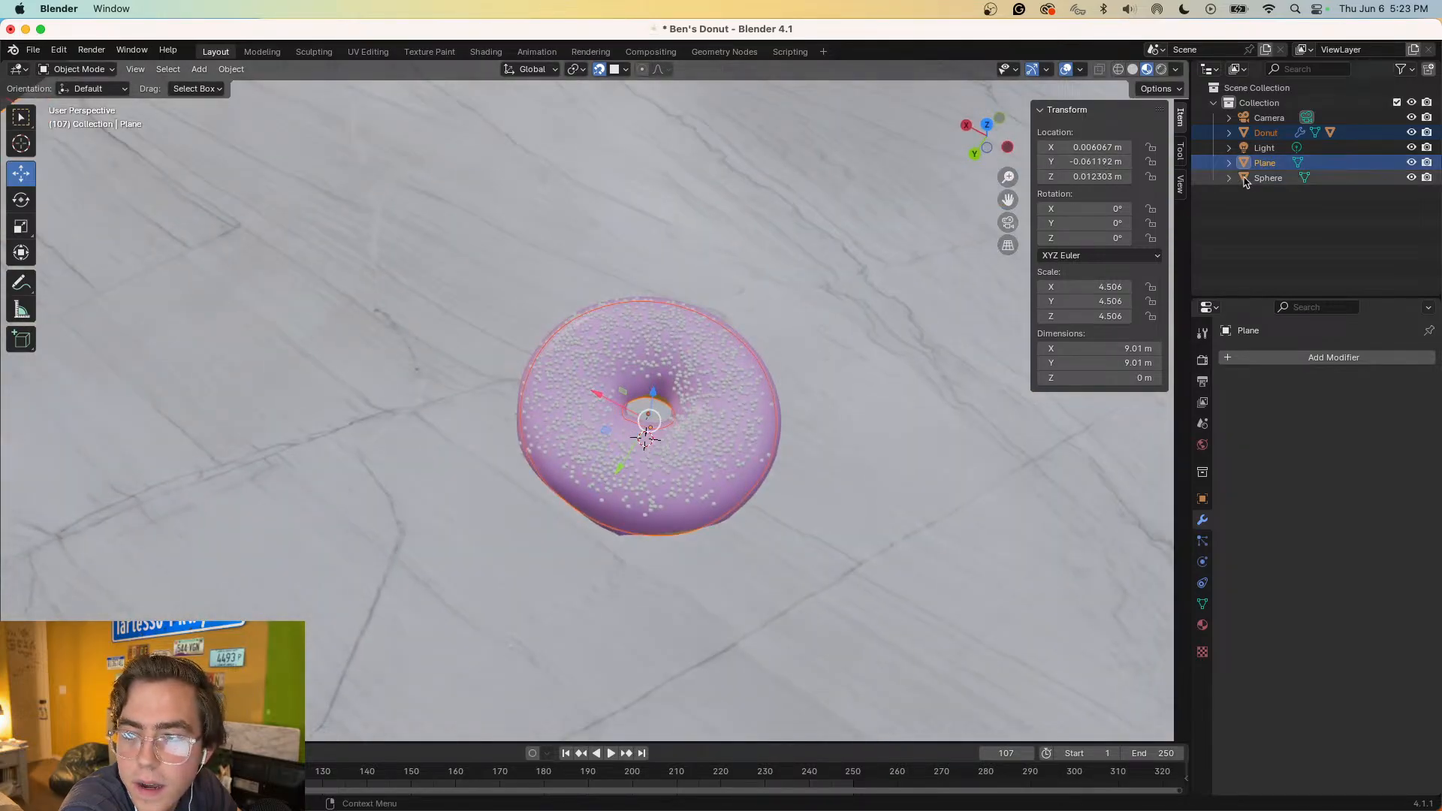
left_click(1277, 179, "ctrl")
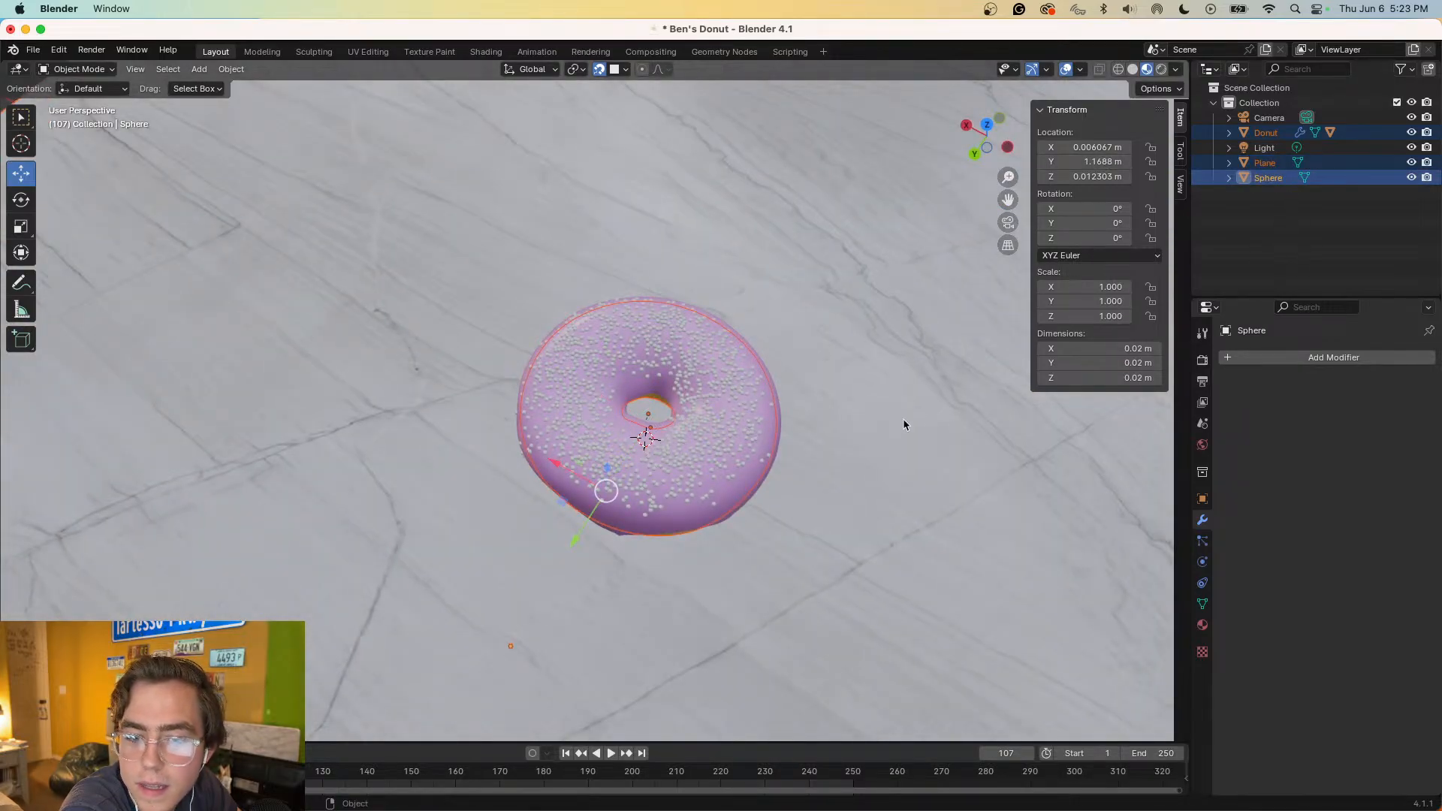
scroll(846, 493, "down", 10)
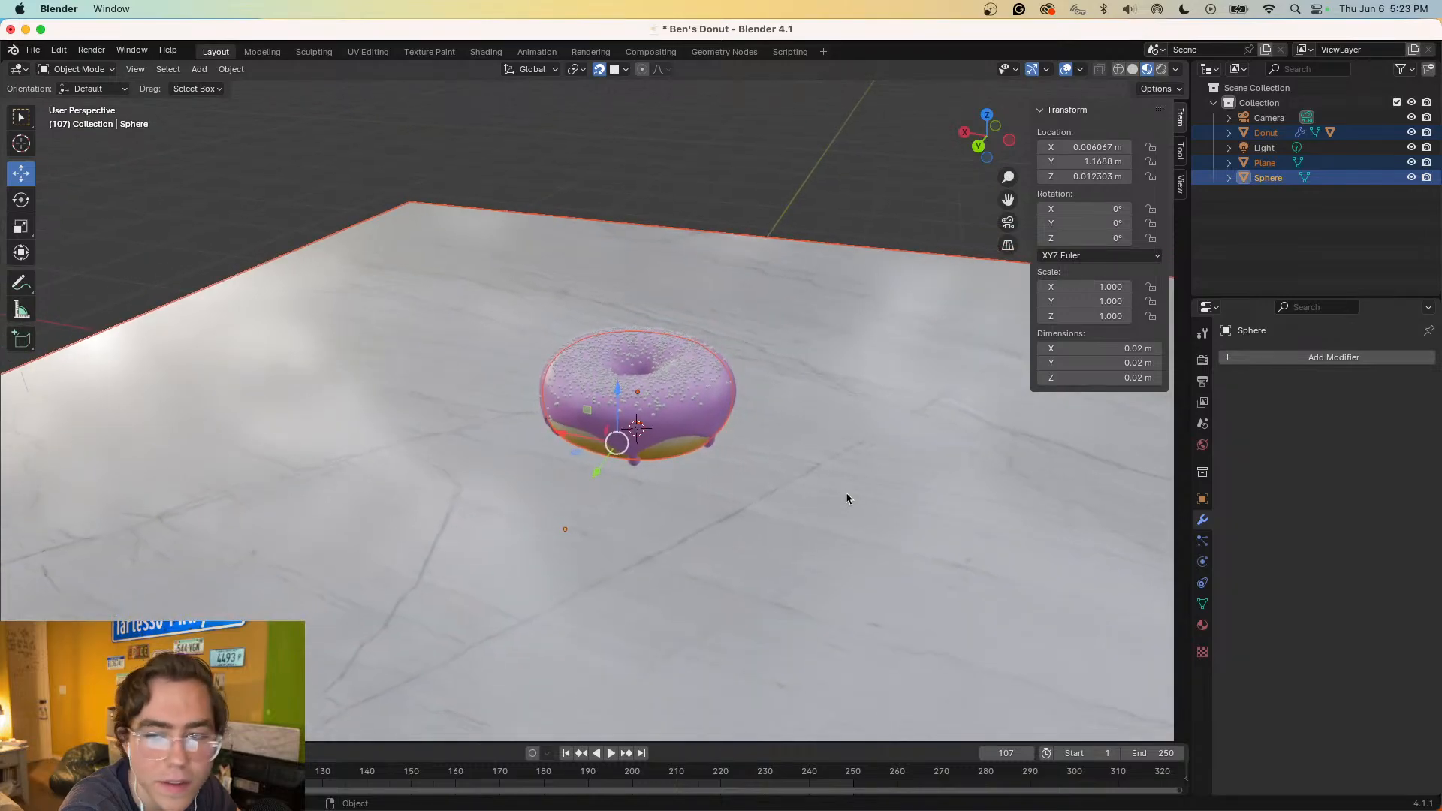
scroll(845, 493, "down", 2)
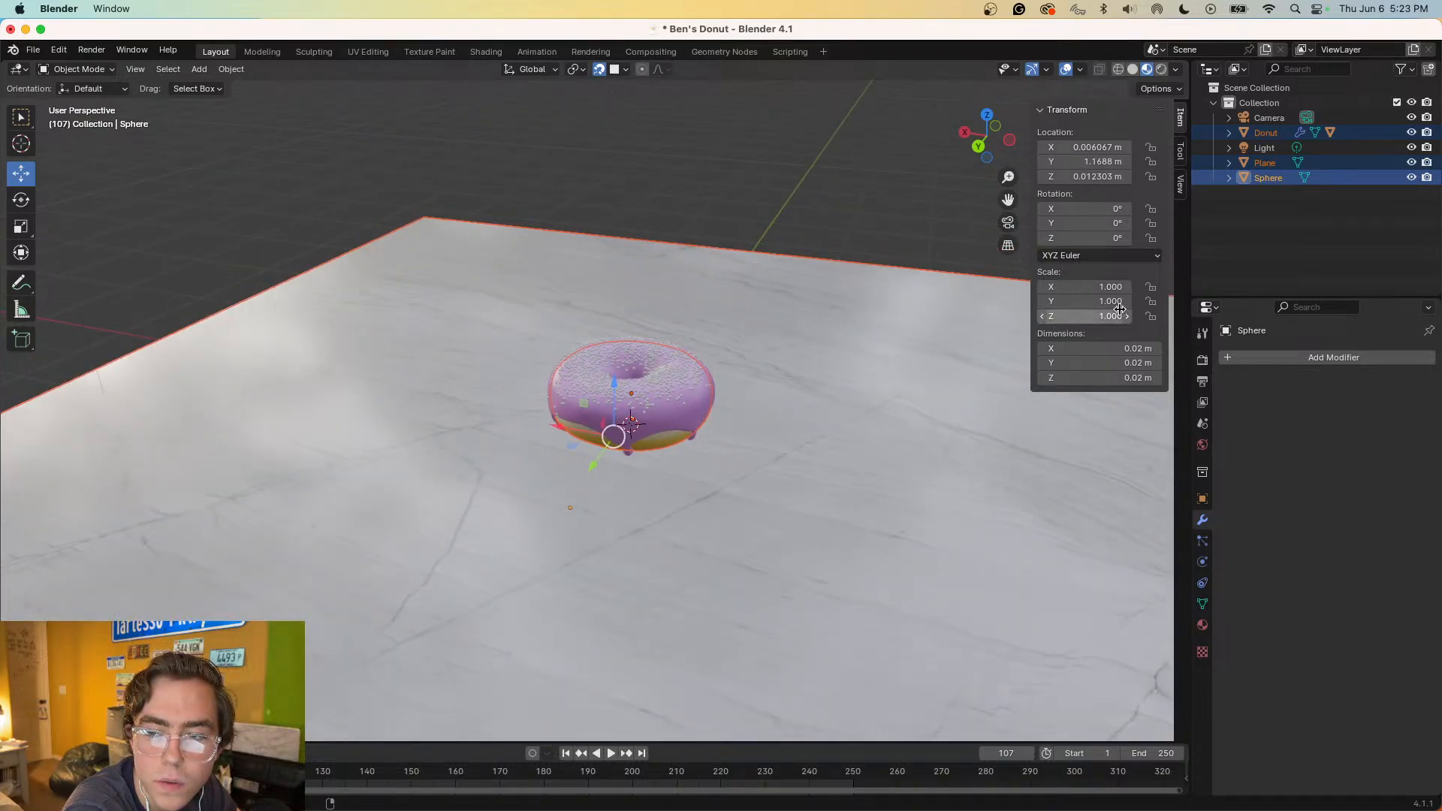
key("s")
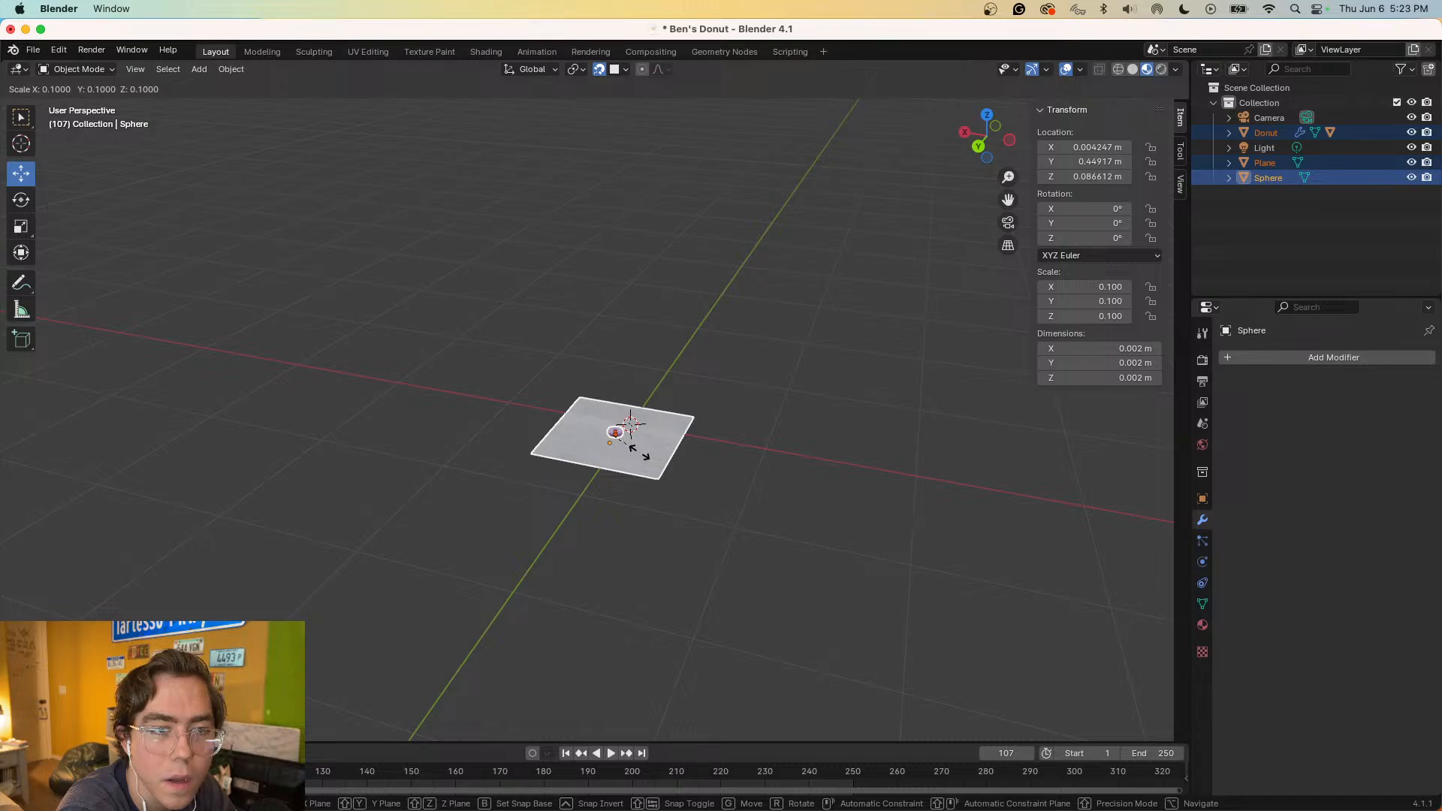
left_click(644, 455)
- Inspect the scaled-down scene and select the donut's icing to check its real-world dimensions
scroll(626, 449, "up", 6)
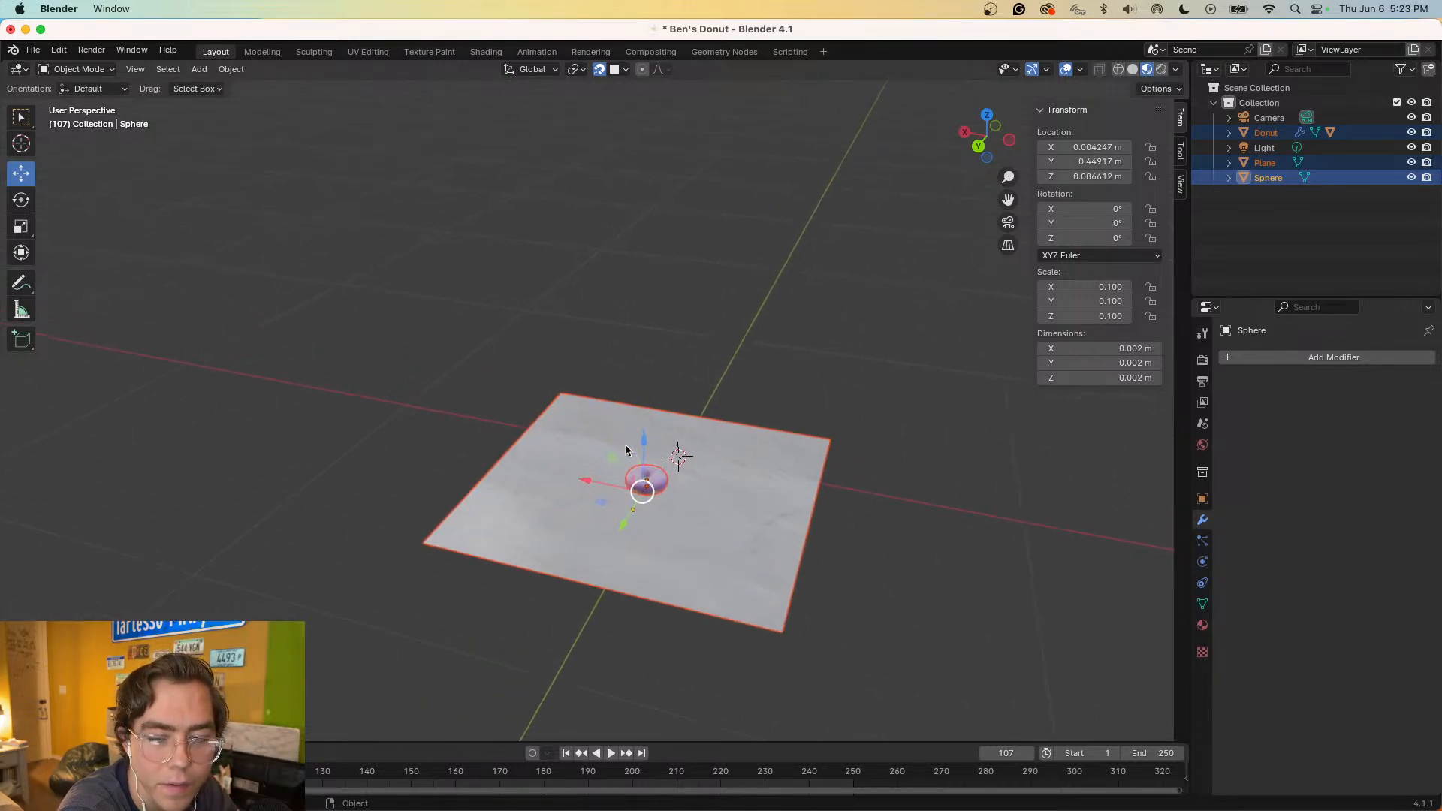
middle_click_drag(625, 449, 741, 417)
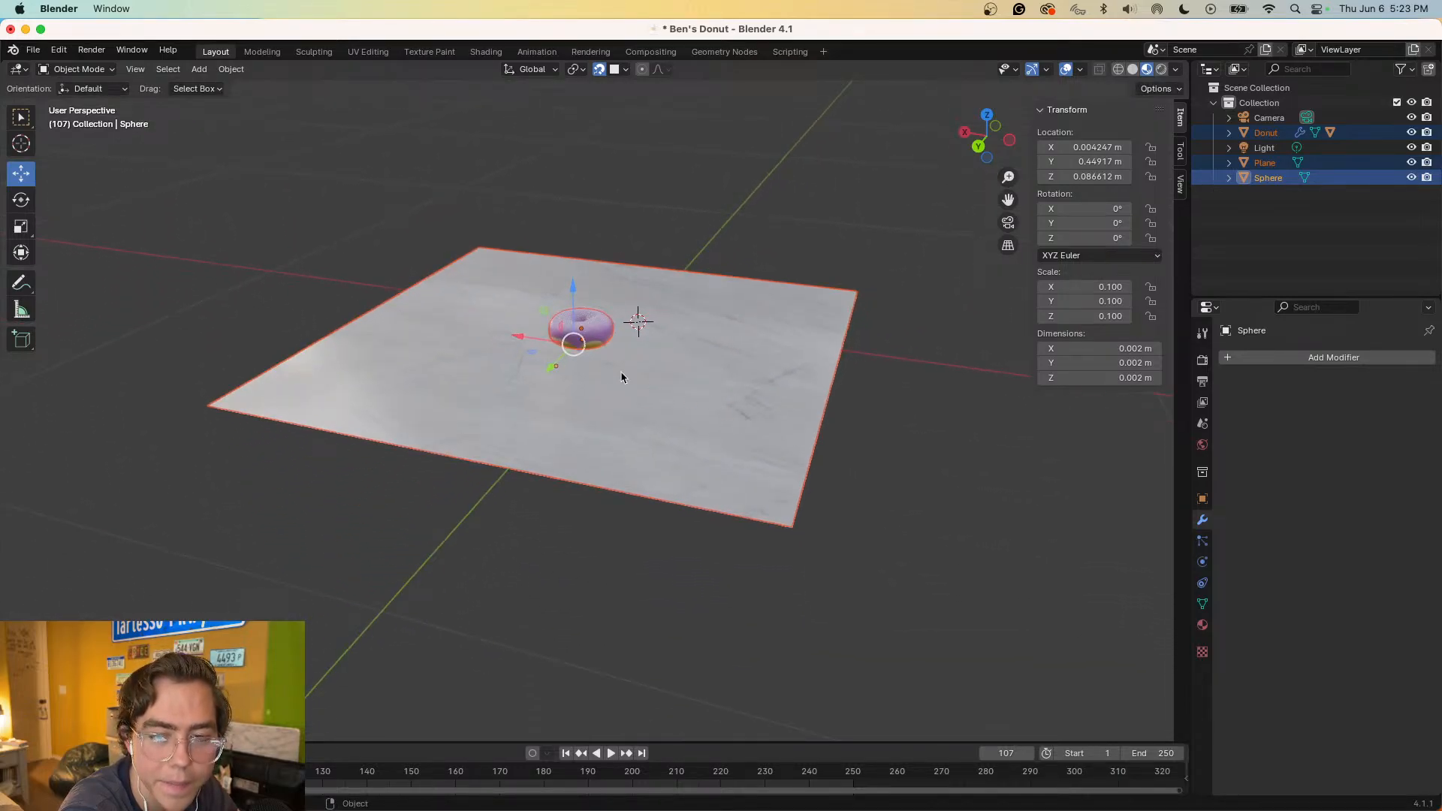
scroll(591, 365, "up", 4)
scroll(590, 358, "down", 6)
key("ctrl+Right")
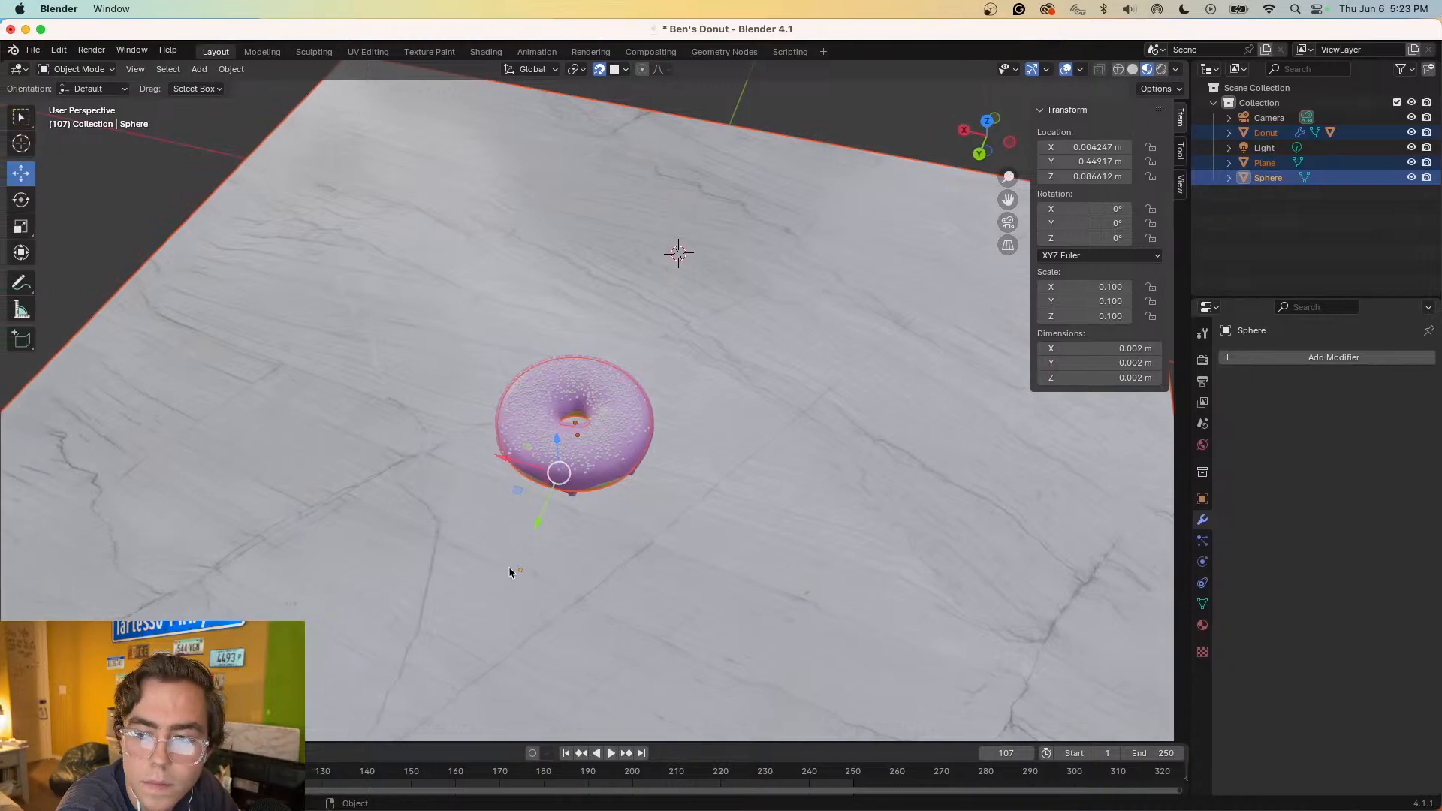
left_click(658, 199)
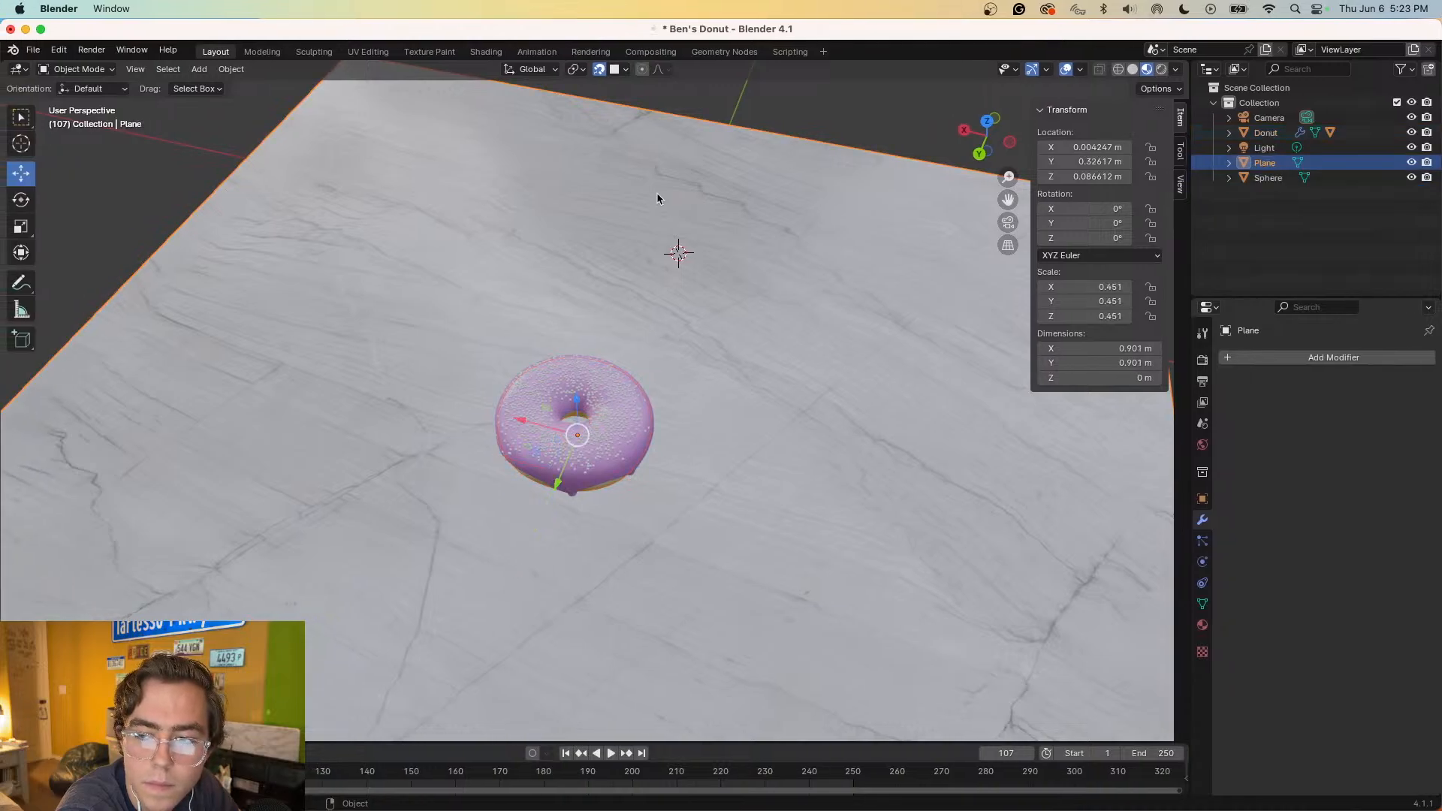
left_click(596, 488)
scroll(598, 485, "down", 5)
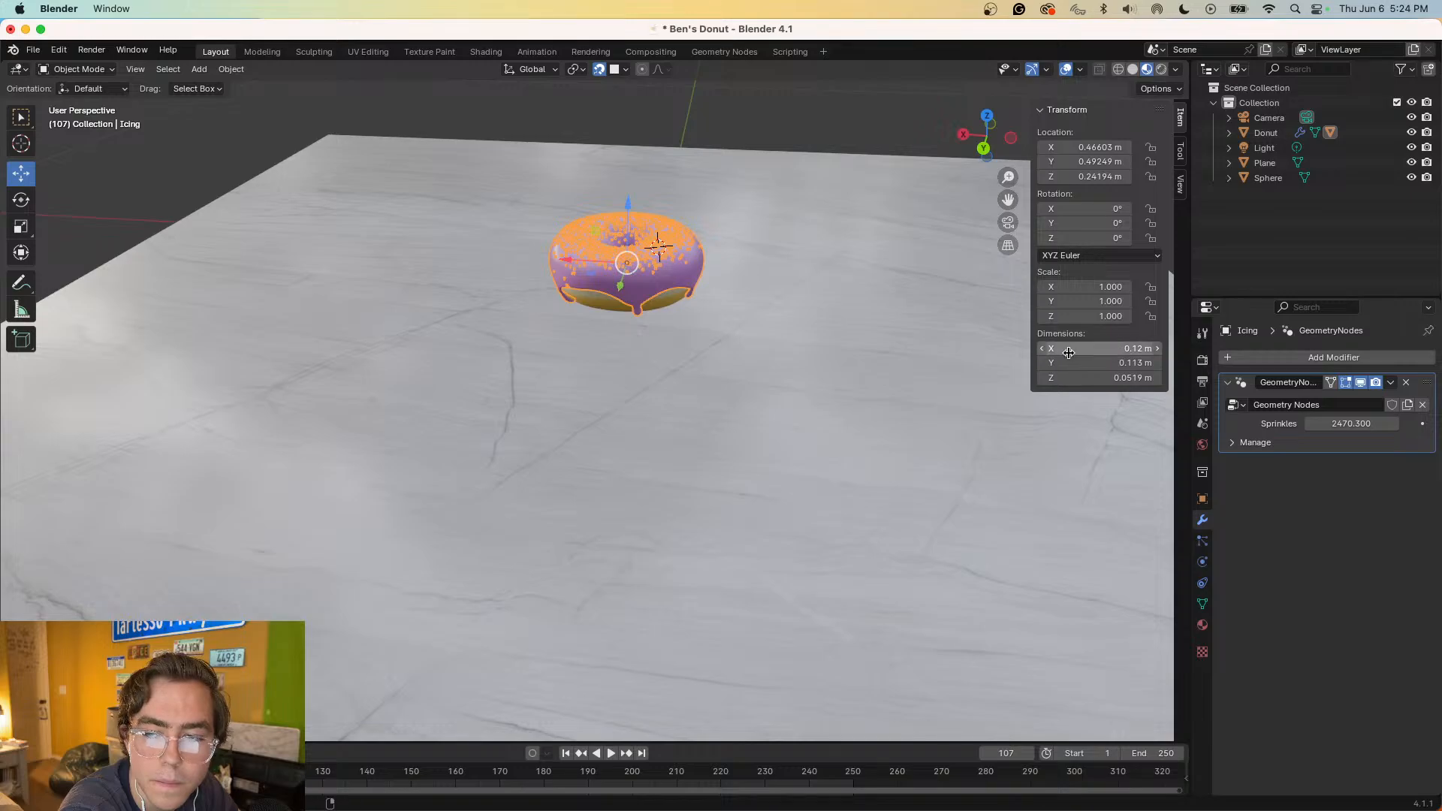
- Switch to the tutorial video and replay the passage around accurate real-world size and applying scale
key("ctrl+Right")
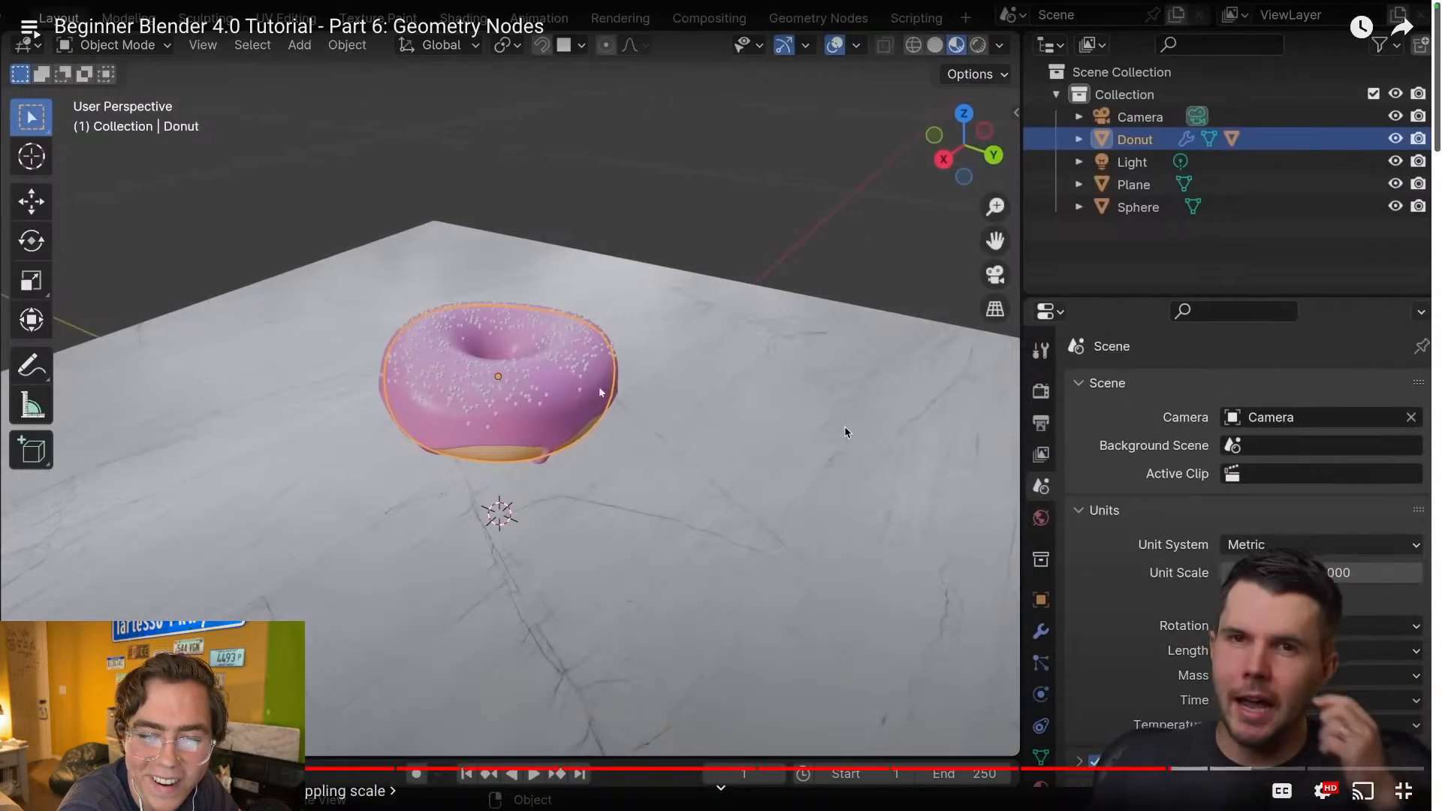
key("Left")
key("space")
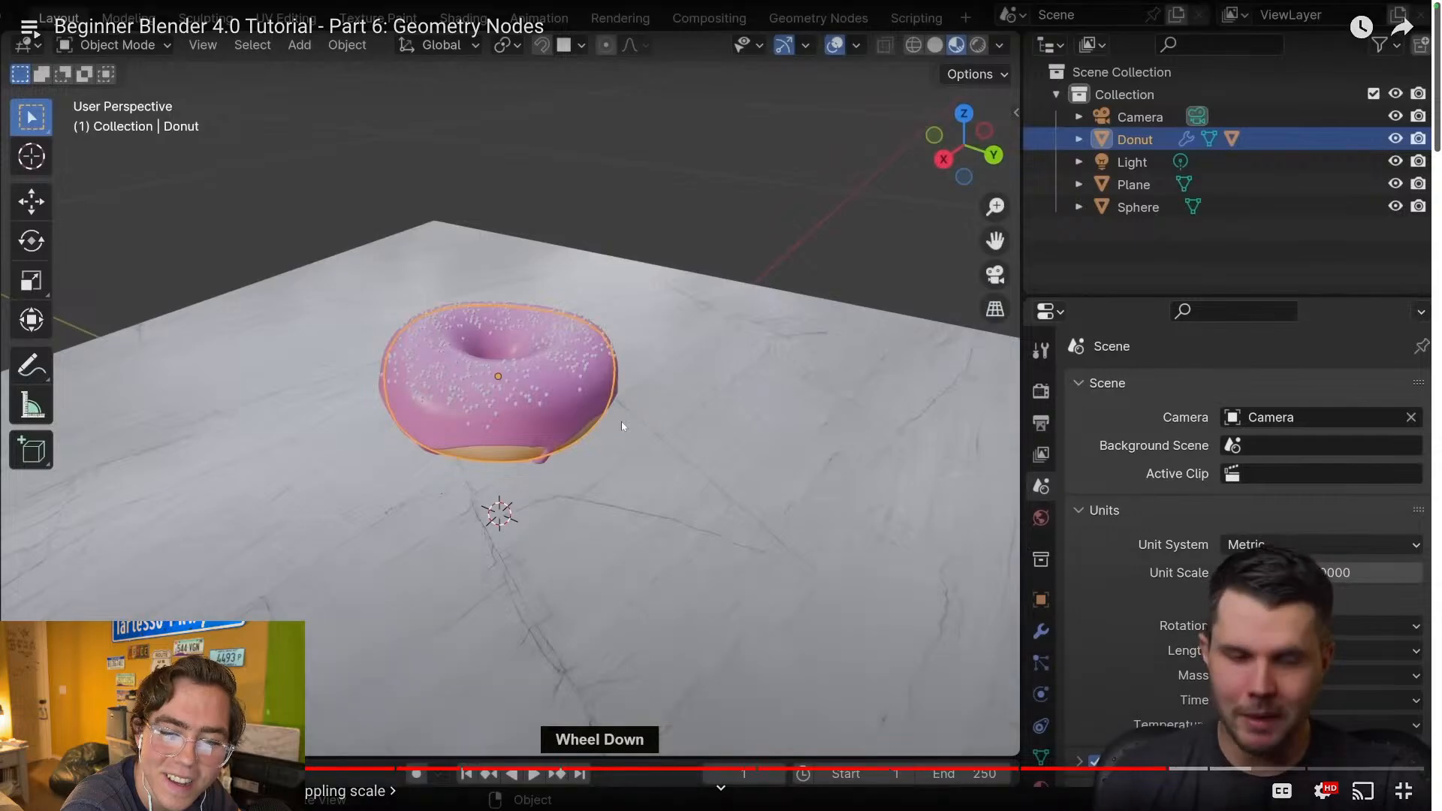
key("Right")
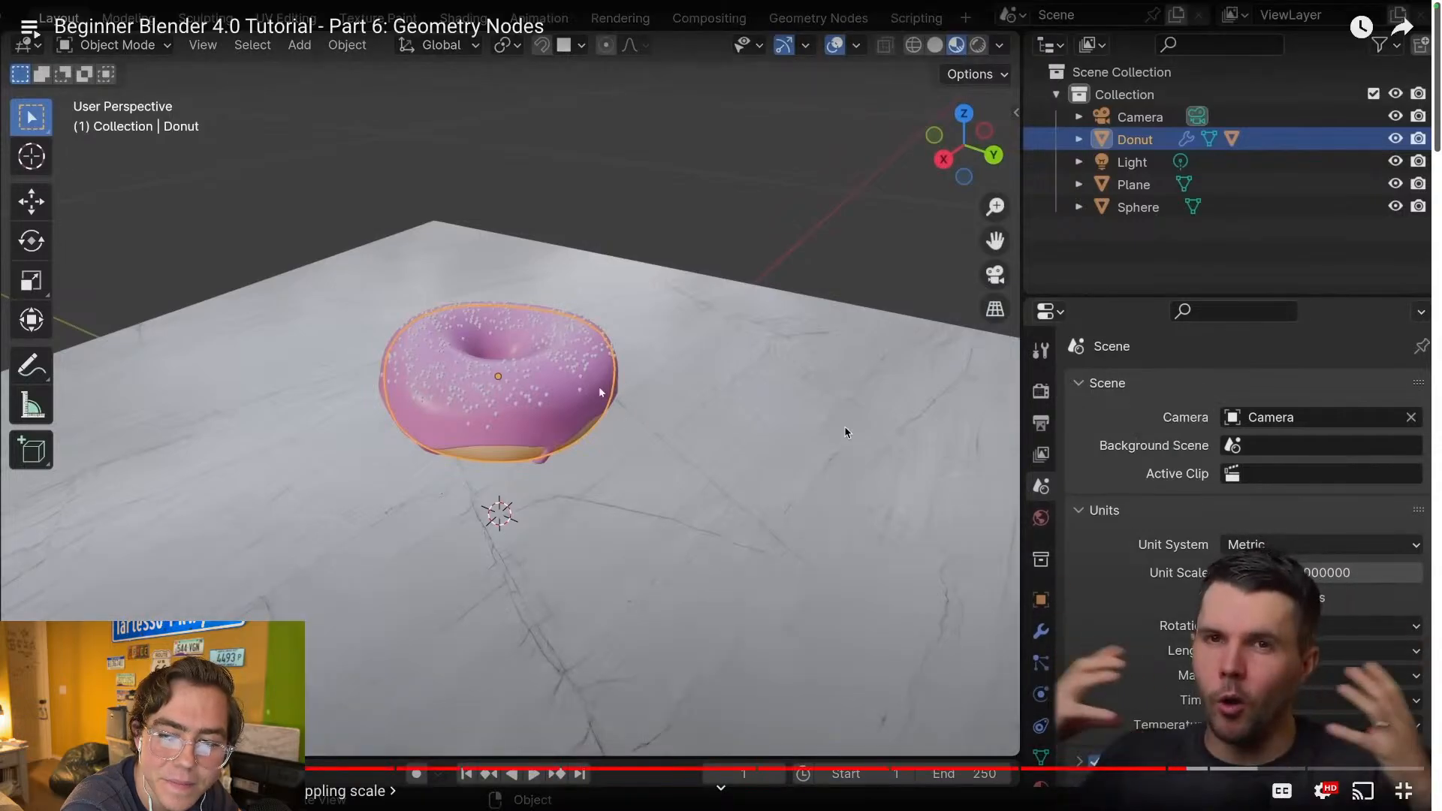
key("Left")
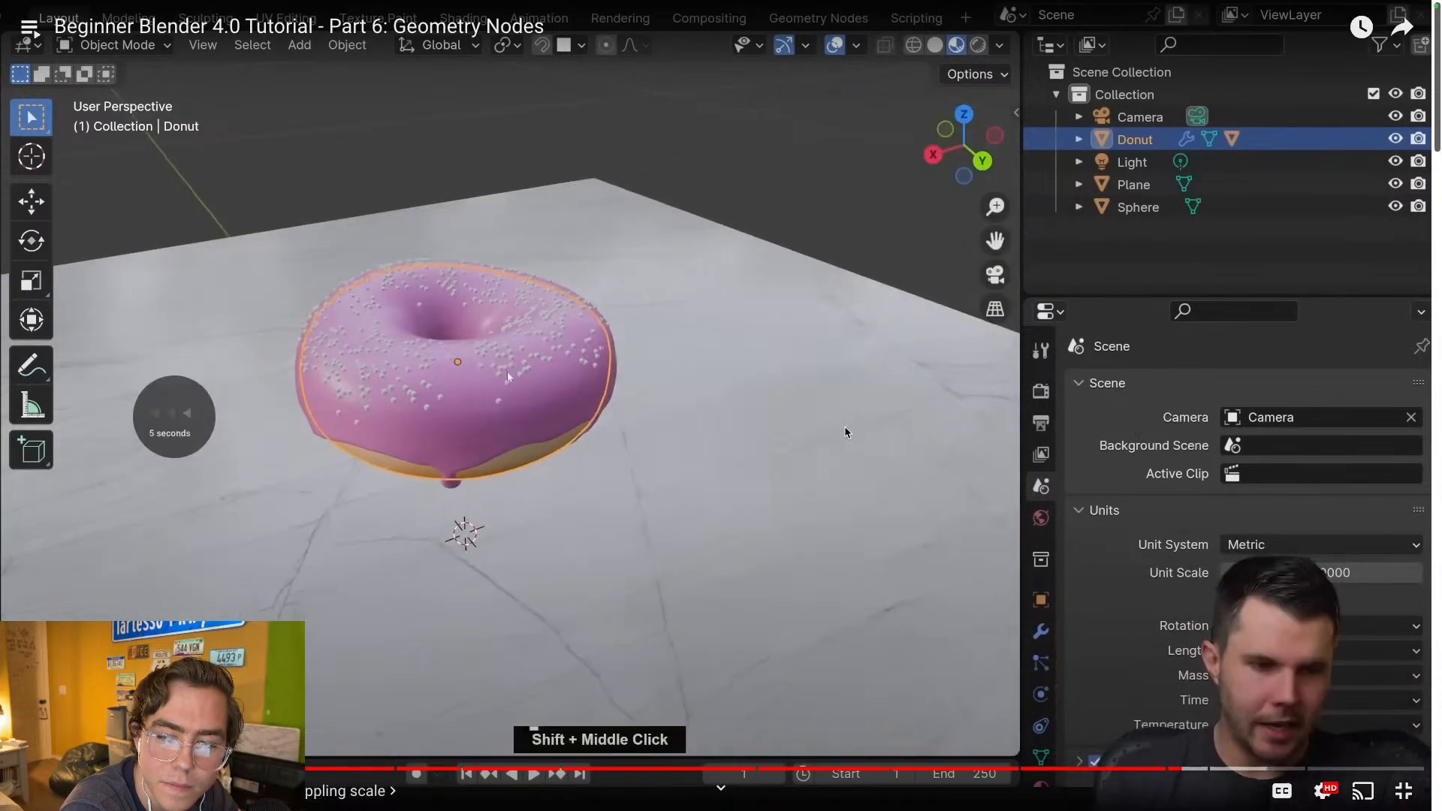
key("space")
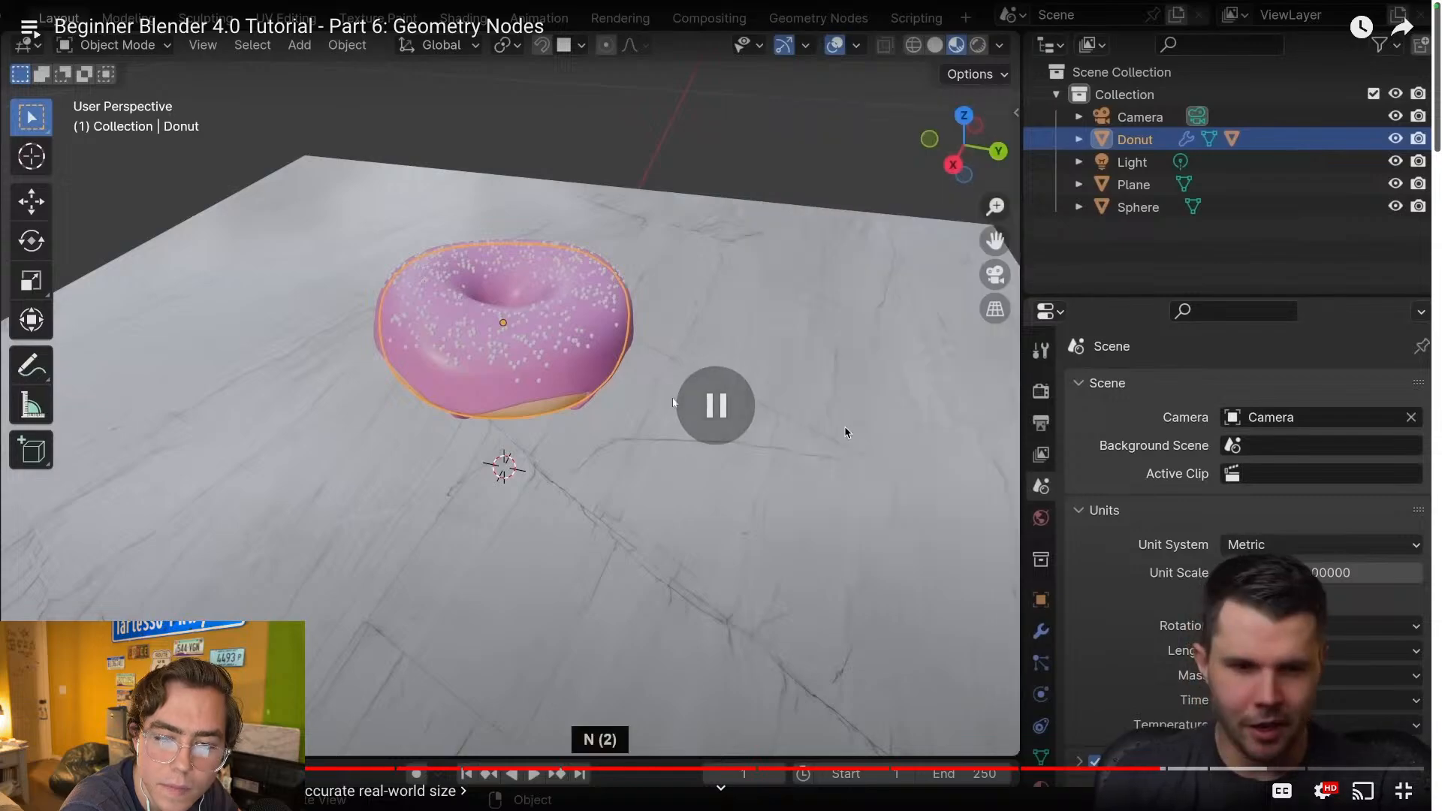
key("space")
key("space")
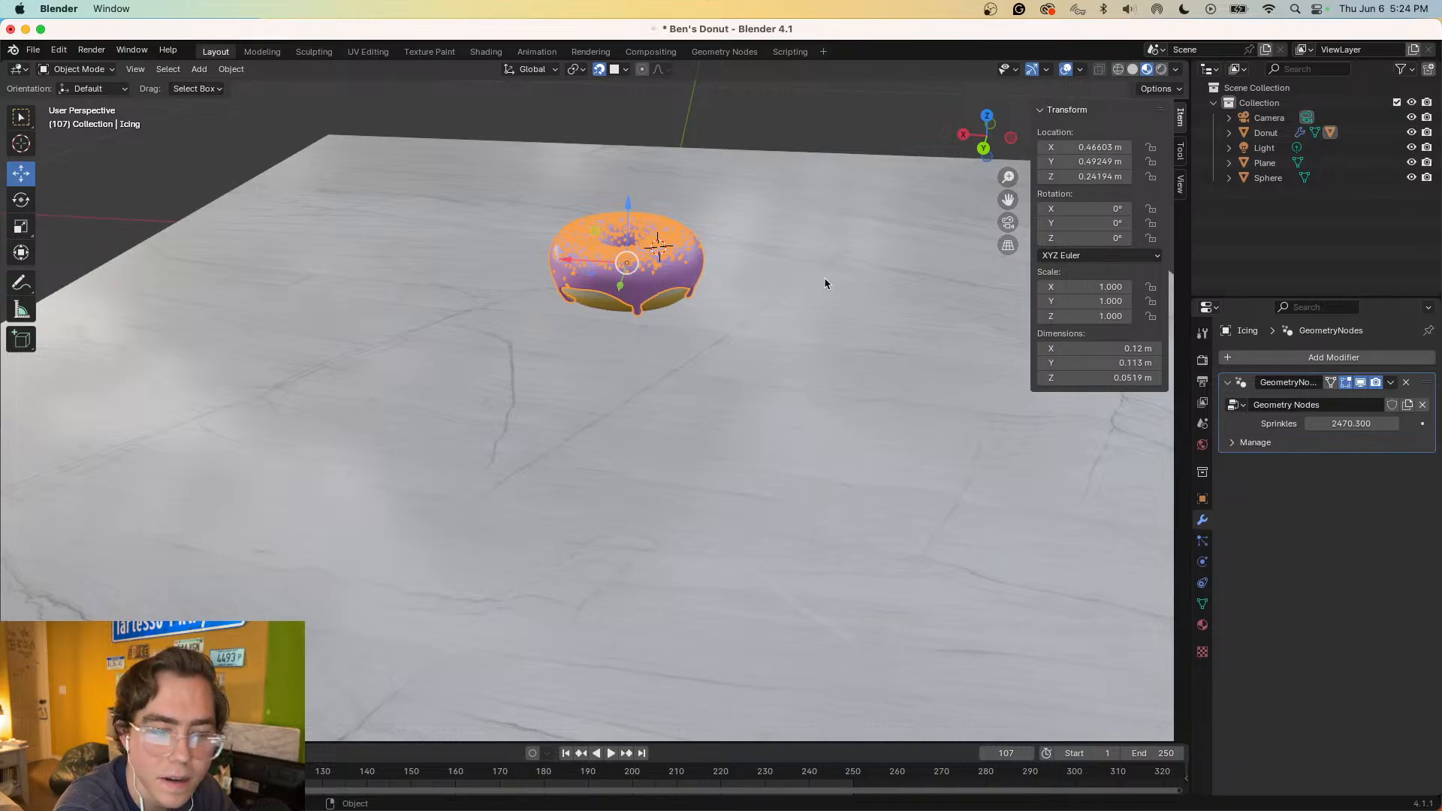
- Return to Blender and examine up close how the scaled donut and icing sit on the countertop
scroll(824, 282, "up", 10)
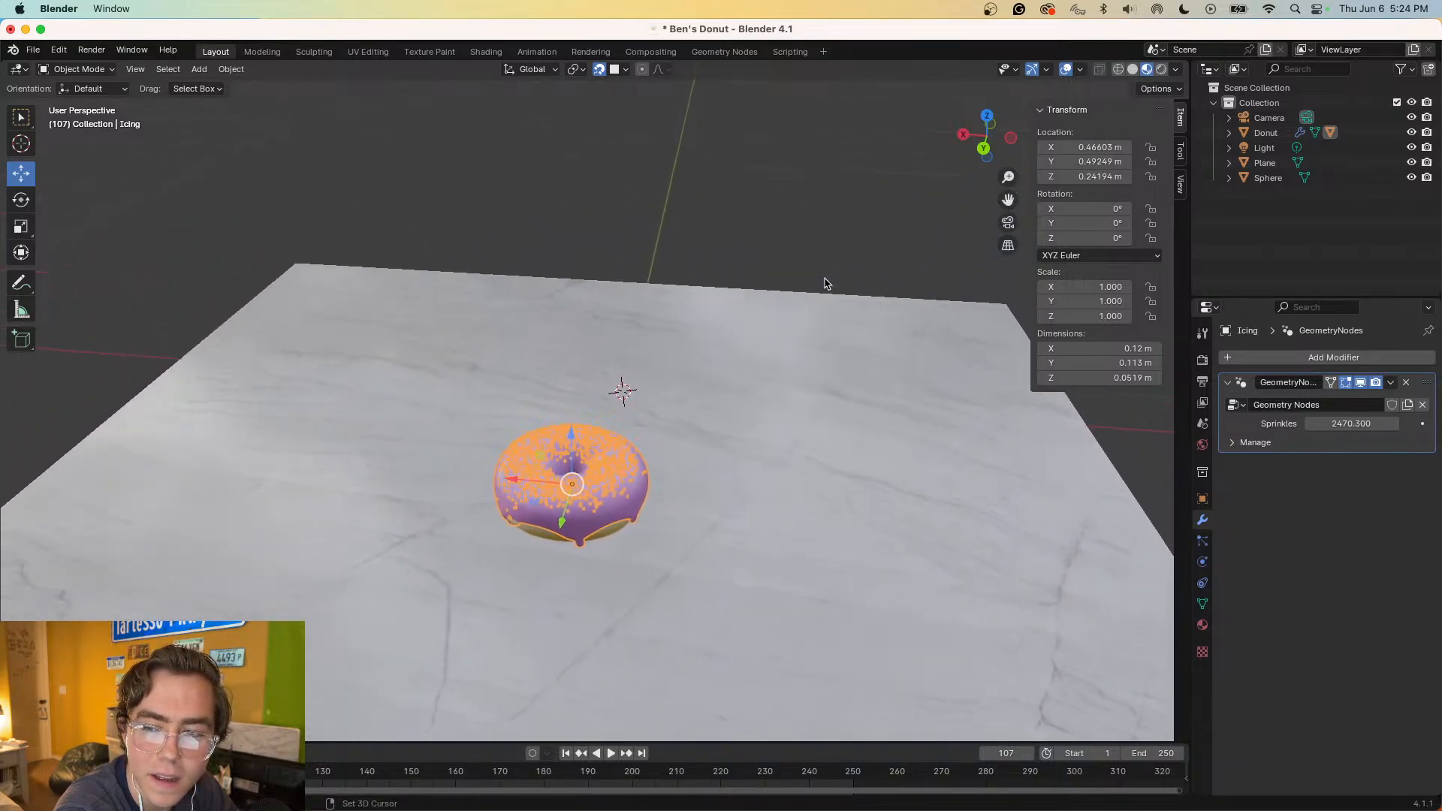
scroll(824, 283, "down", 5)
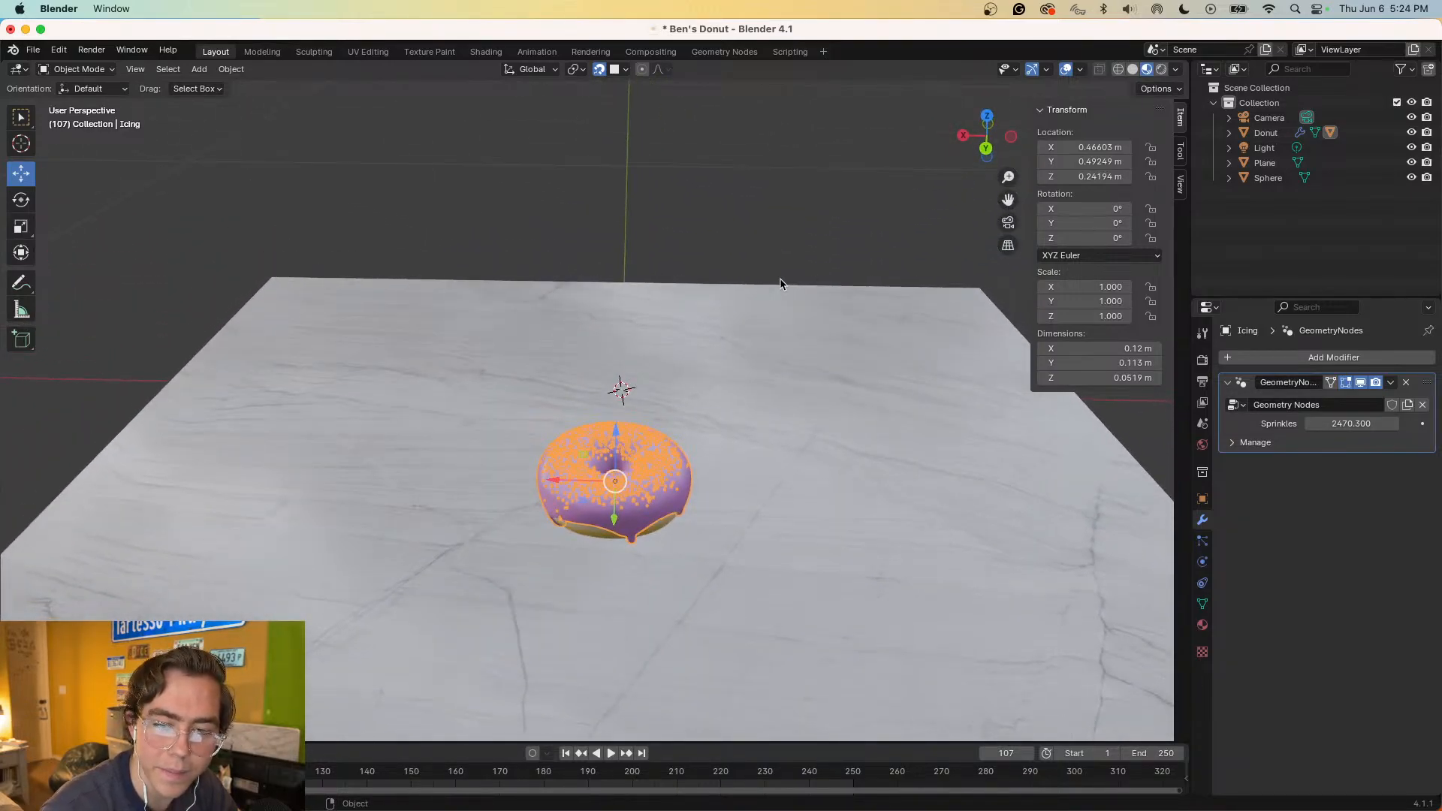
scroll(710, 593, "down", 3)
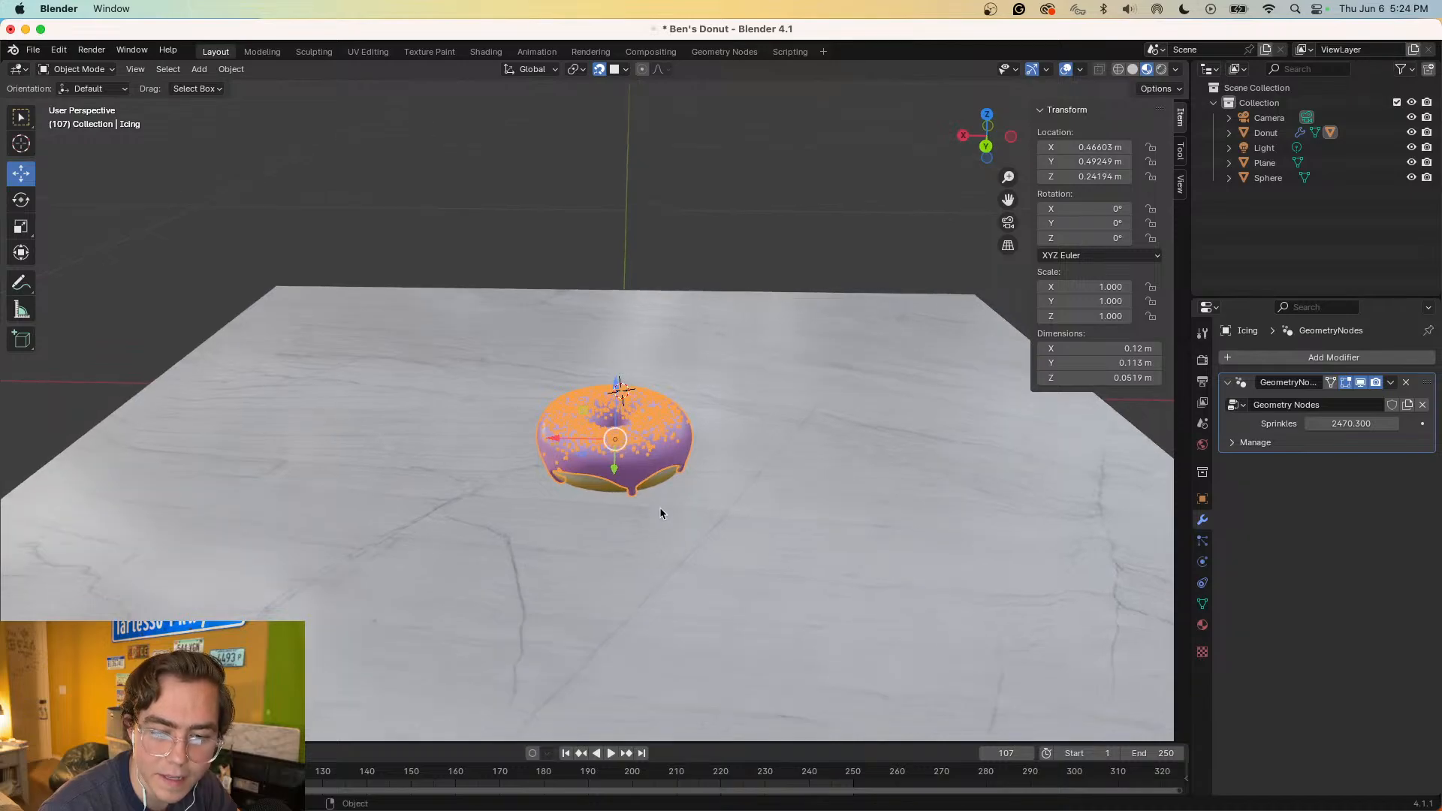
scroll(657, 503, "up", 5)
scroll(653, 500, "up", 3)
mouse_move(740, 559)
middle_mouse_down()
mouse_move(821, 586)
mouse_move(727, 540)
middle_mouse_up()
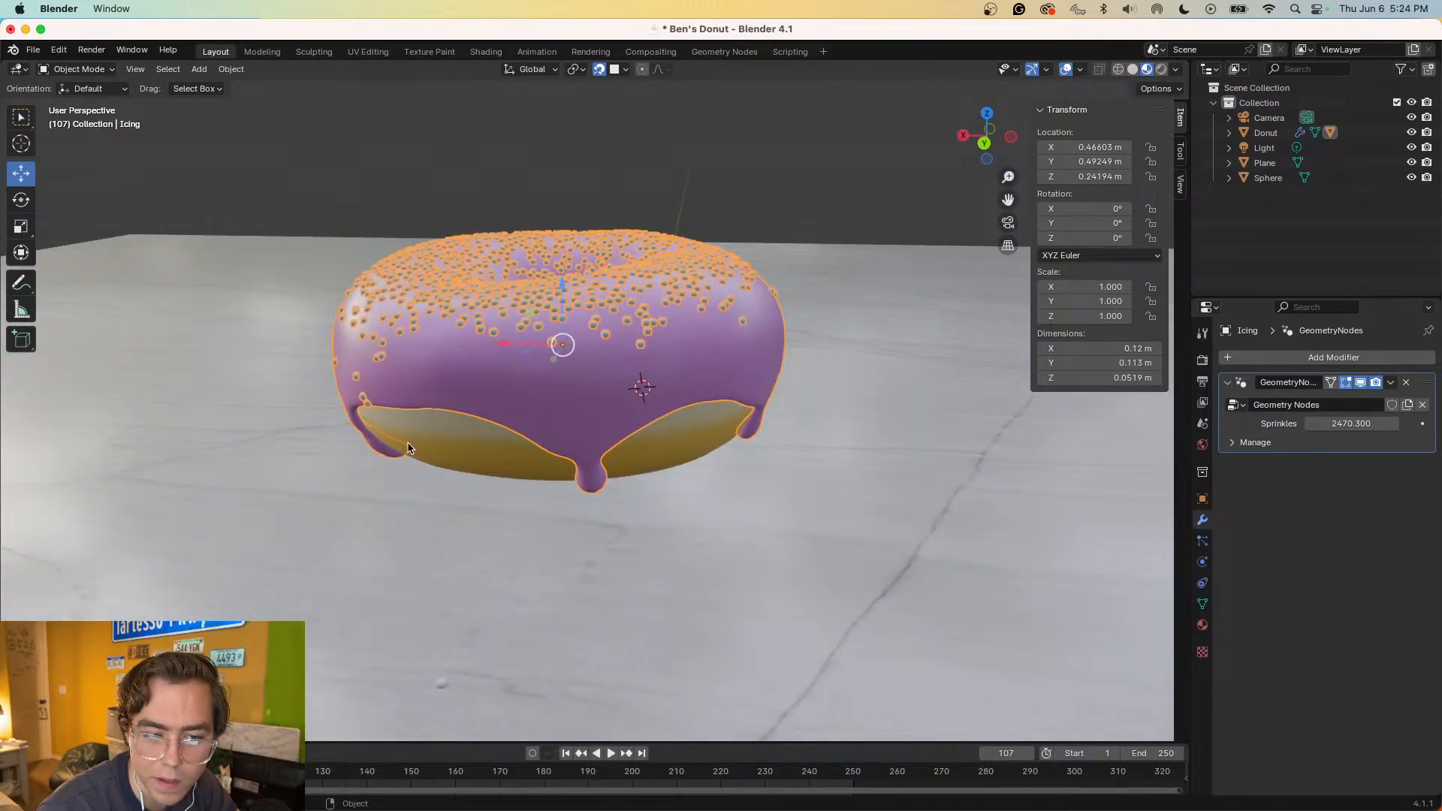
- Check the scaled donut, plane and sphere in the tutorial video, and return to Blender to compare the whole countertop
key("super+Tab")
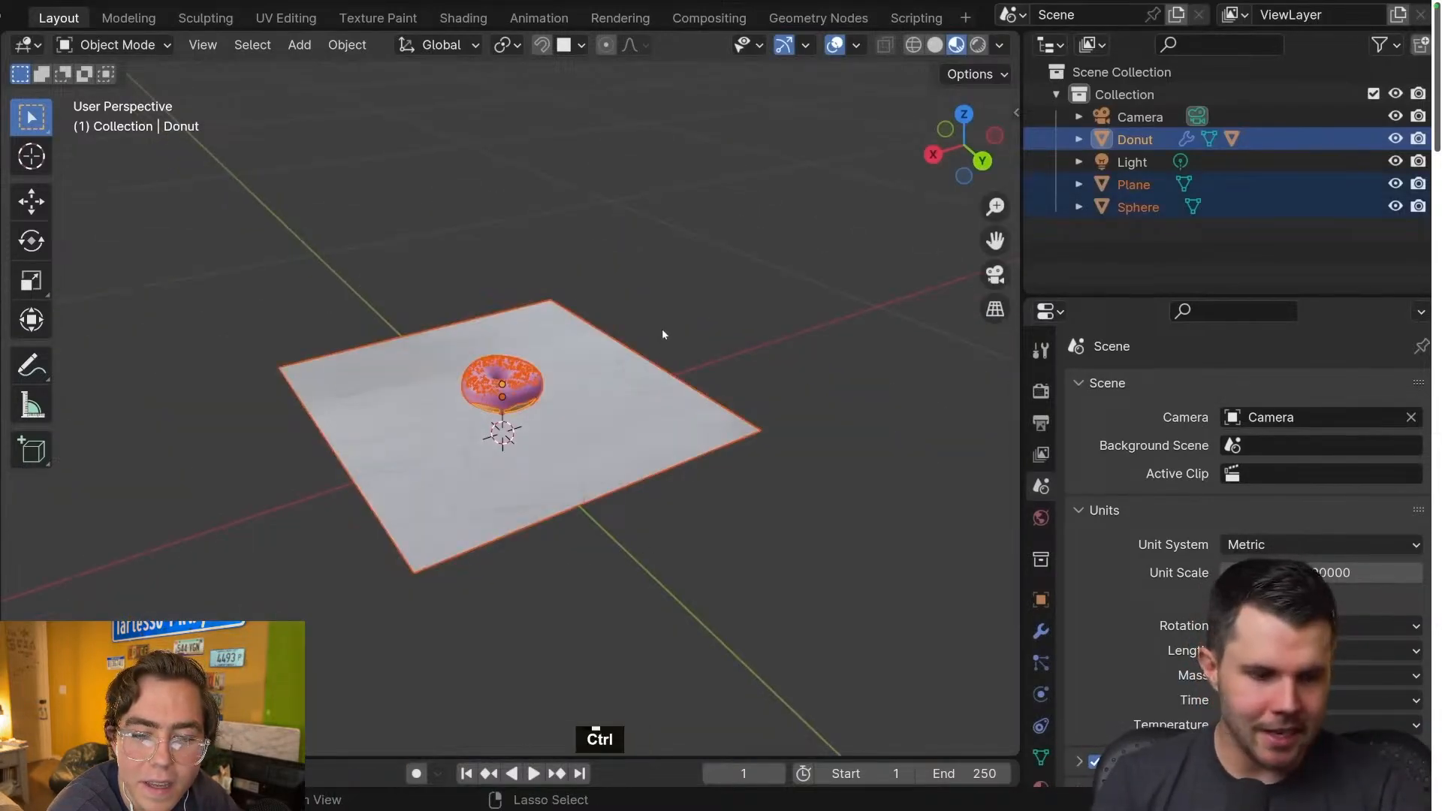
left_click(747, 263)
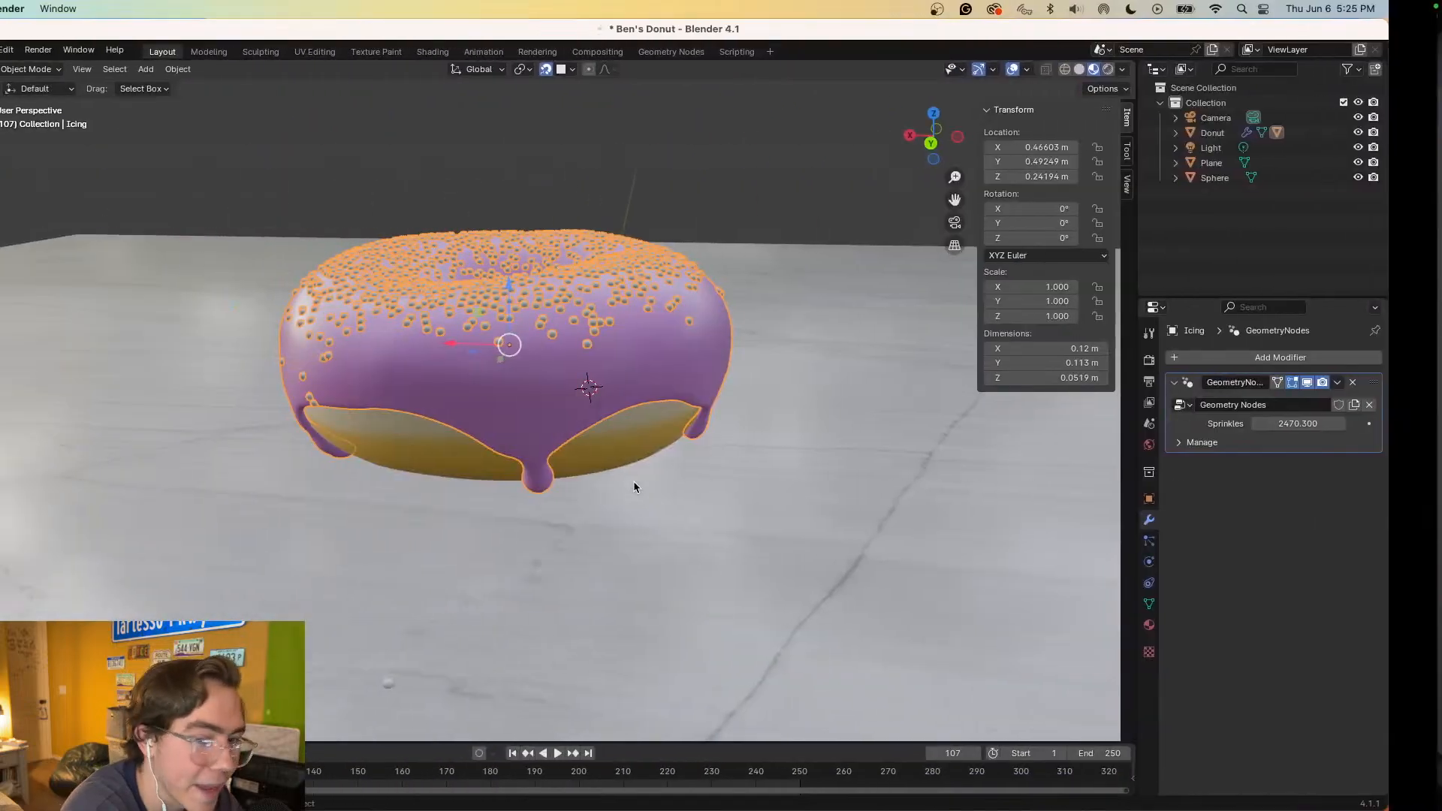
scroll(740, 583, "down", 8)
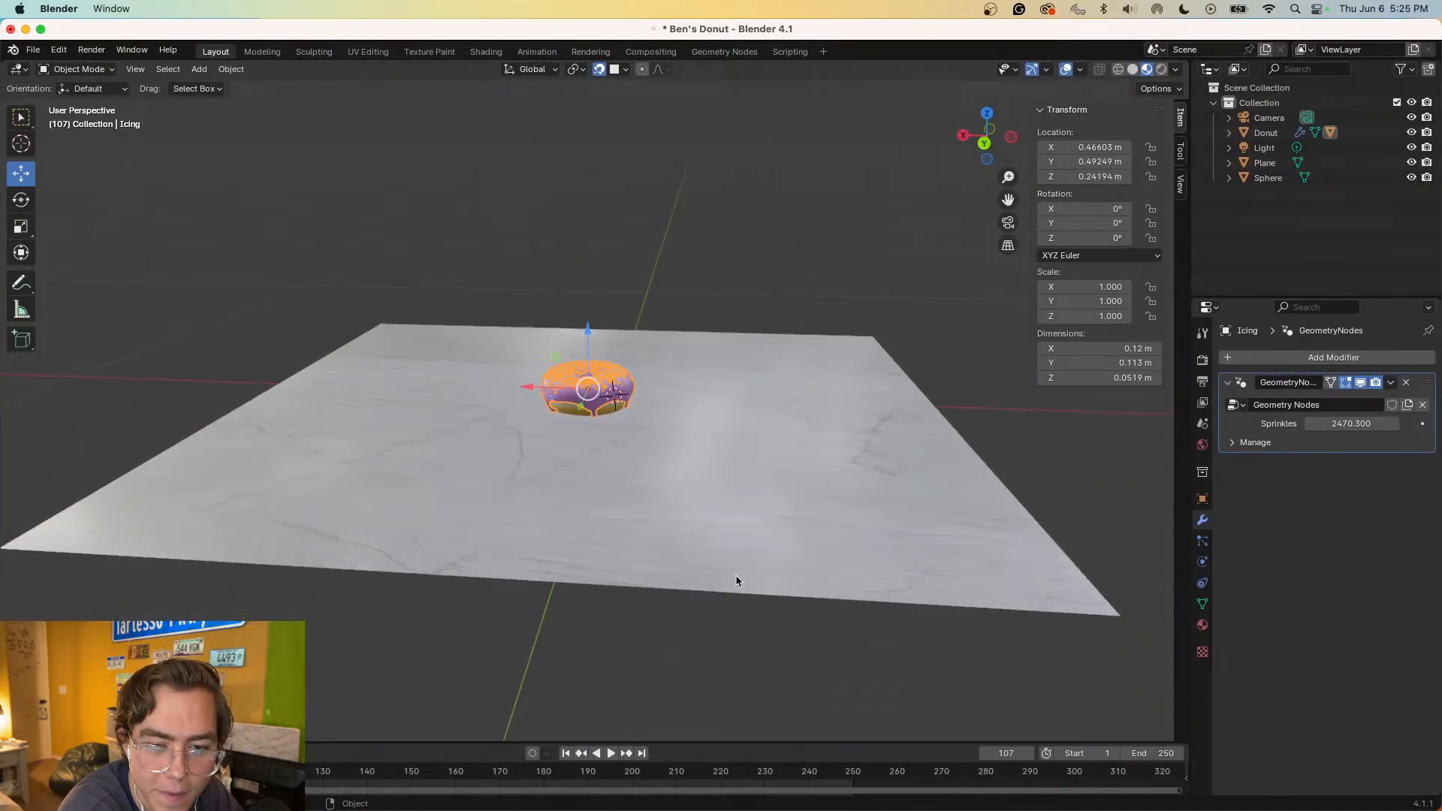
middle_click_drag(736, 581, 453, 354)
scroll(382, 332, "down", 3)
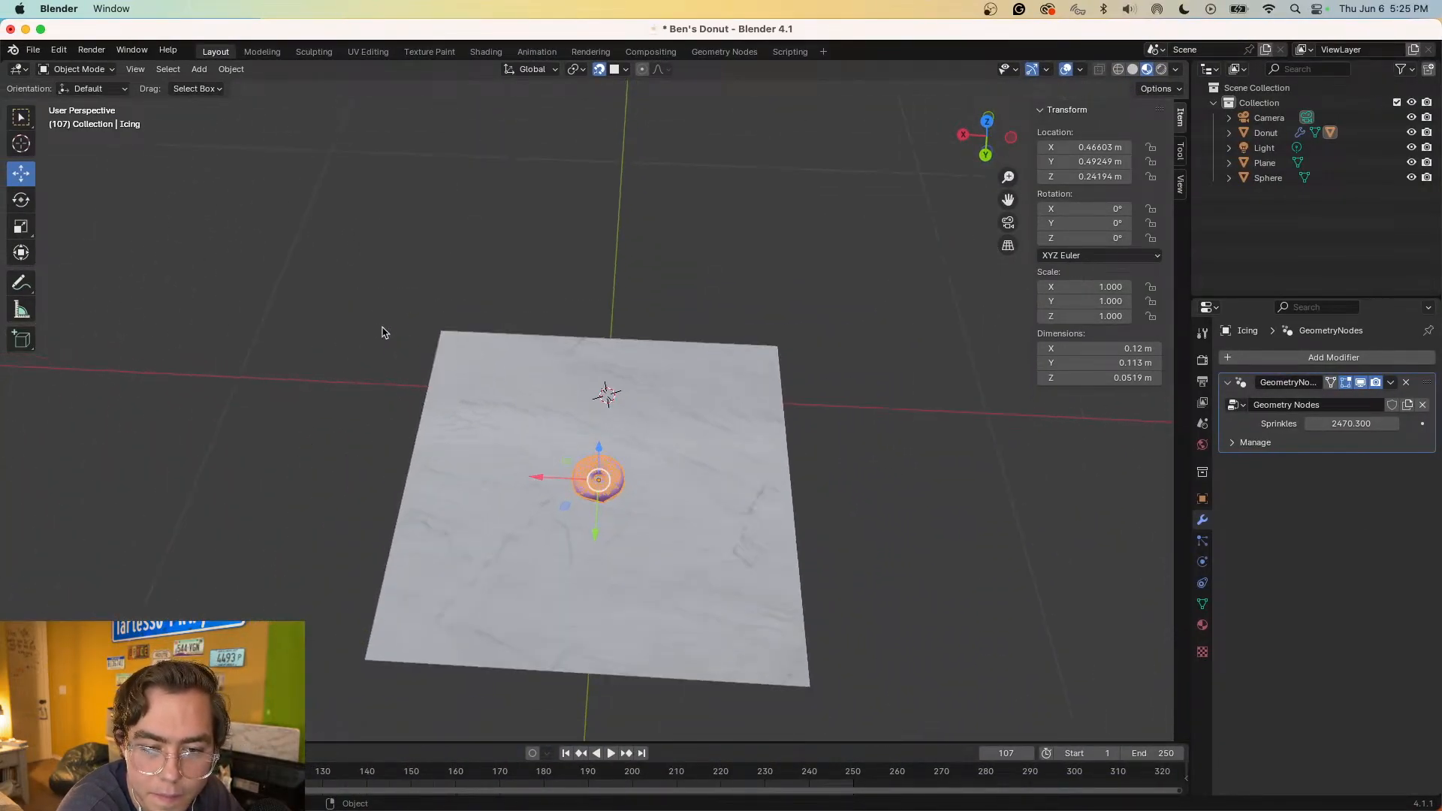
- Select the donut, icing, plane and sphere together and apply their scale, checking the tutorial video along the way
left_click_drag(473, 400, 799, 716)
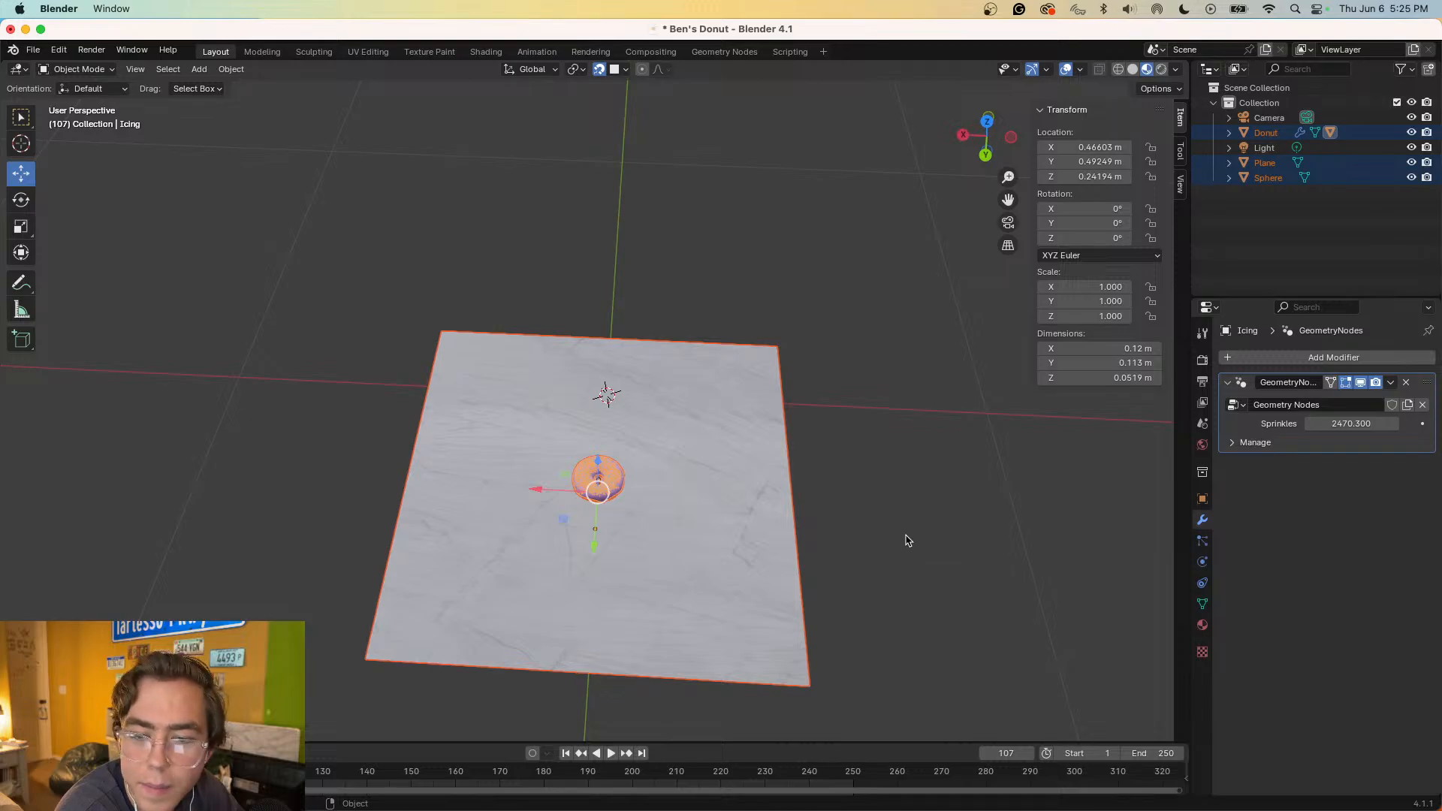
key("ctrl+a")
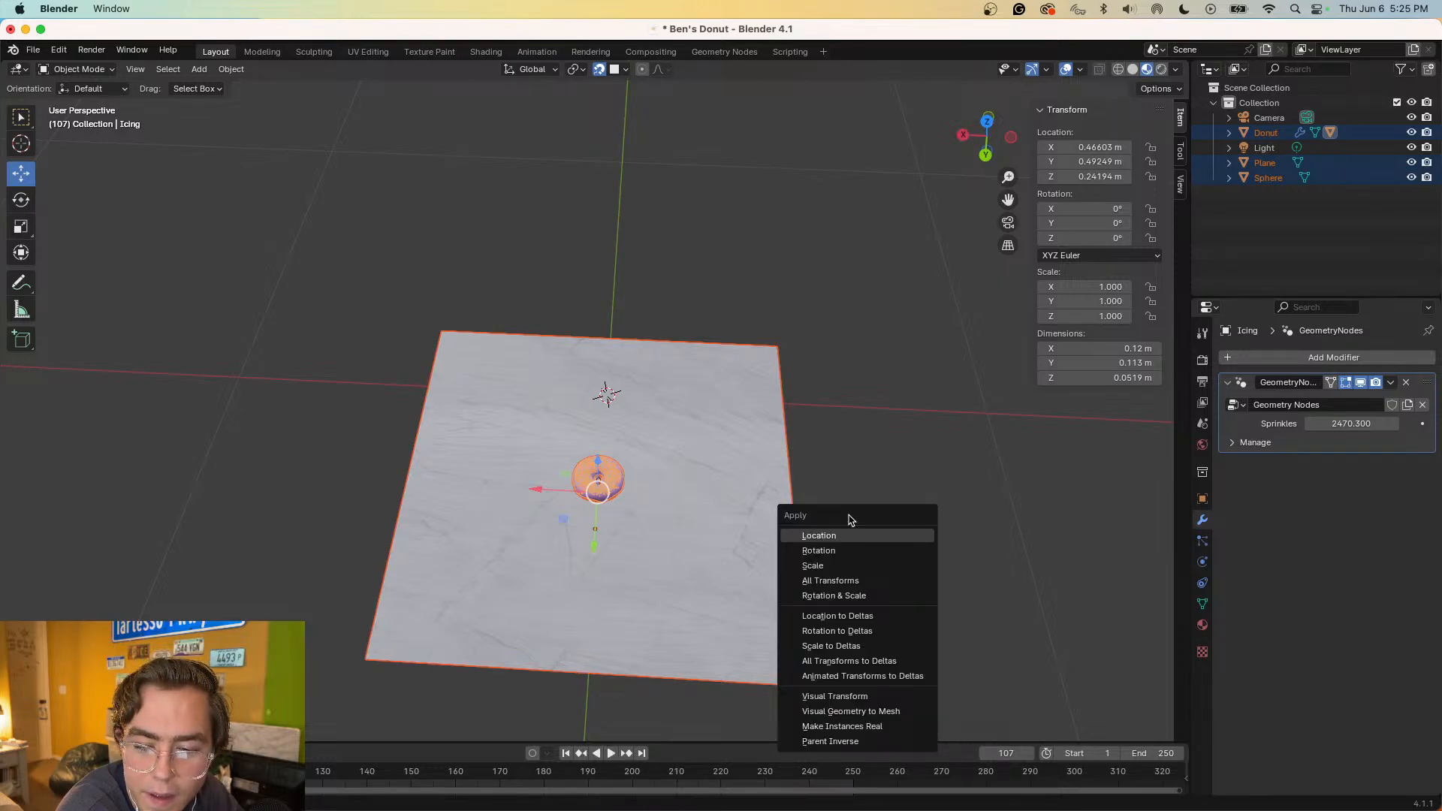
left_click(819, 535)
key("super+Tab")
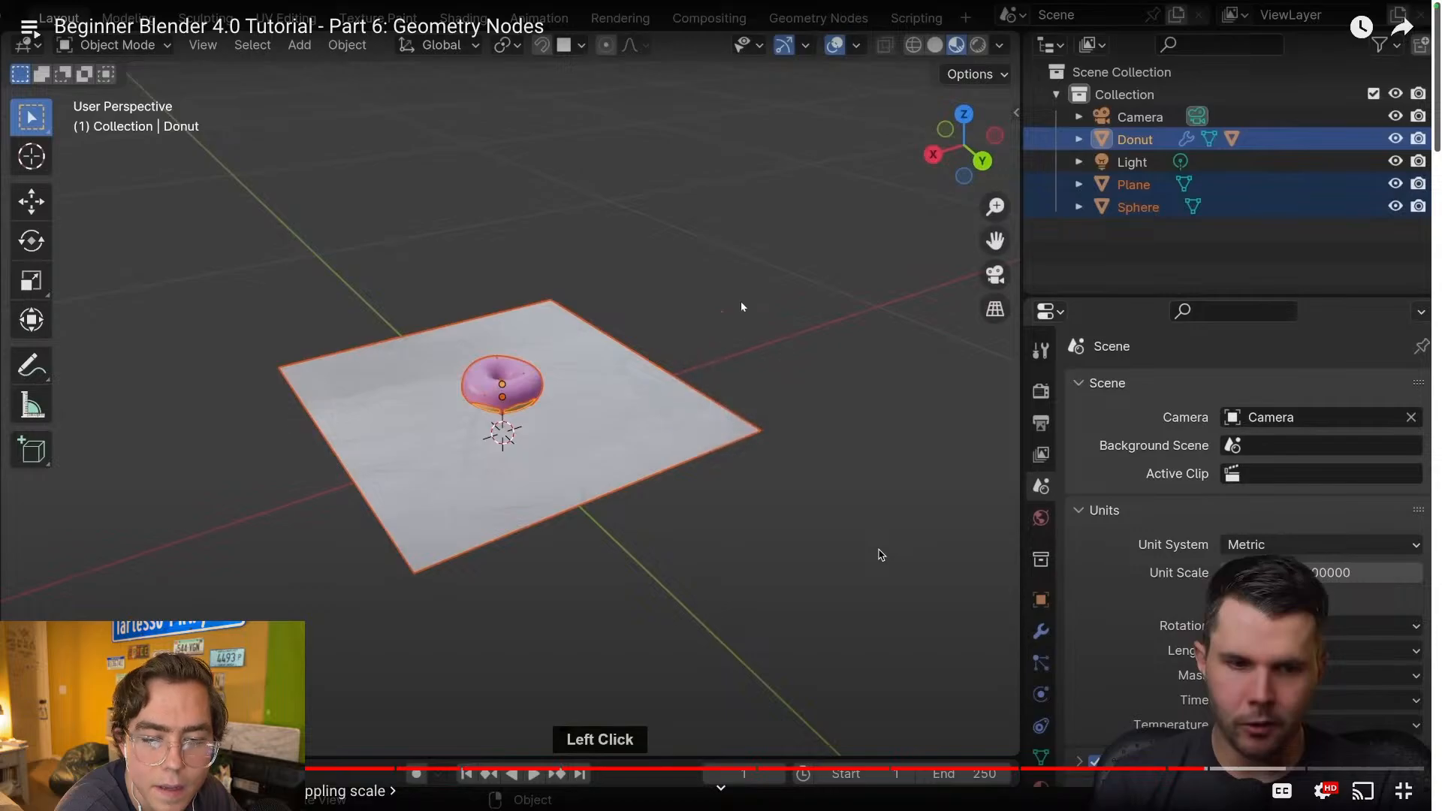
key("super+Tab")
key("ctrl+a")
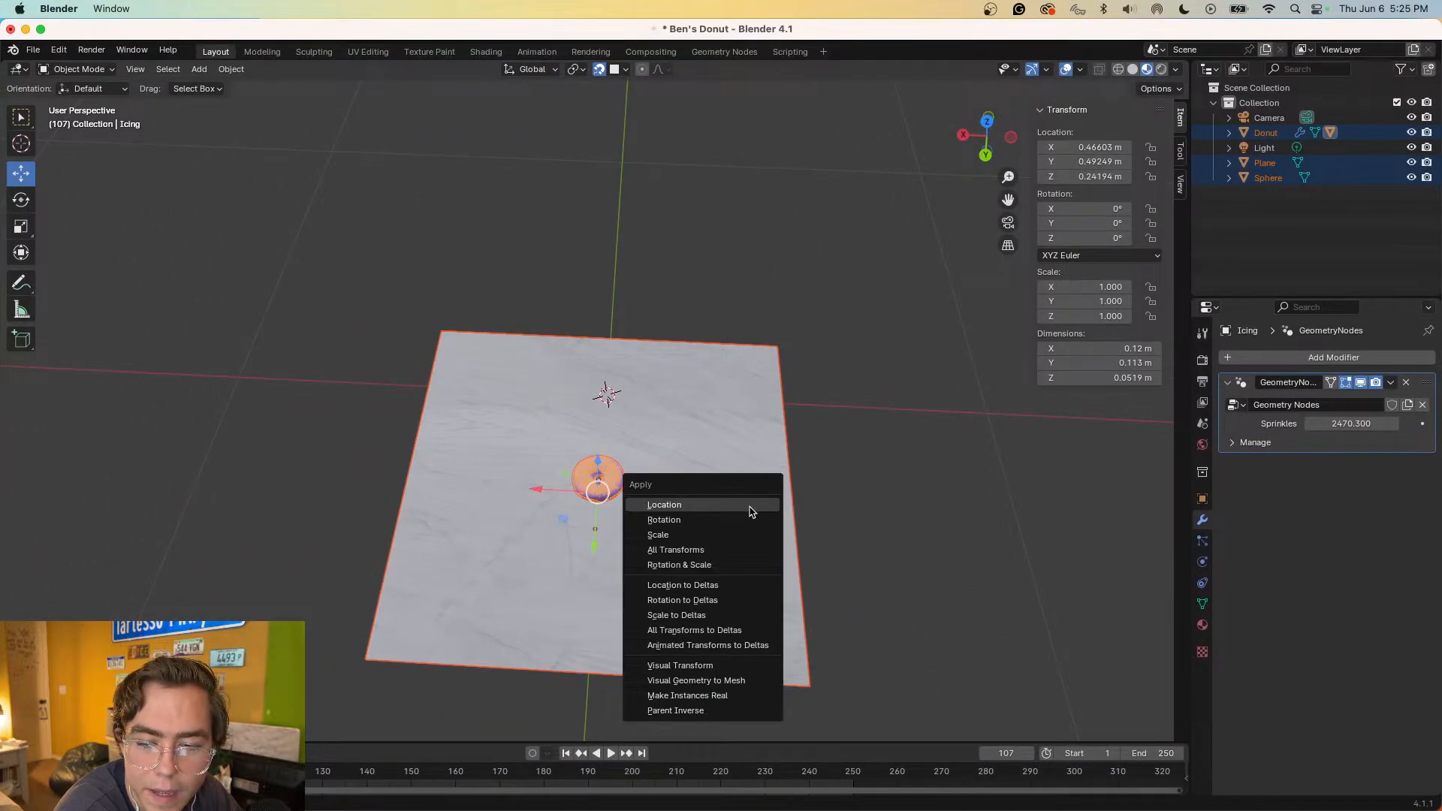
left_click(736, 537)
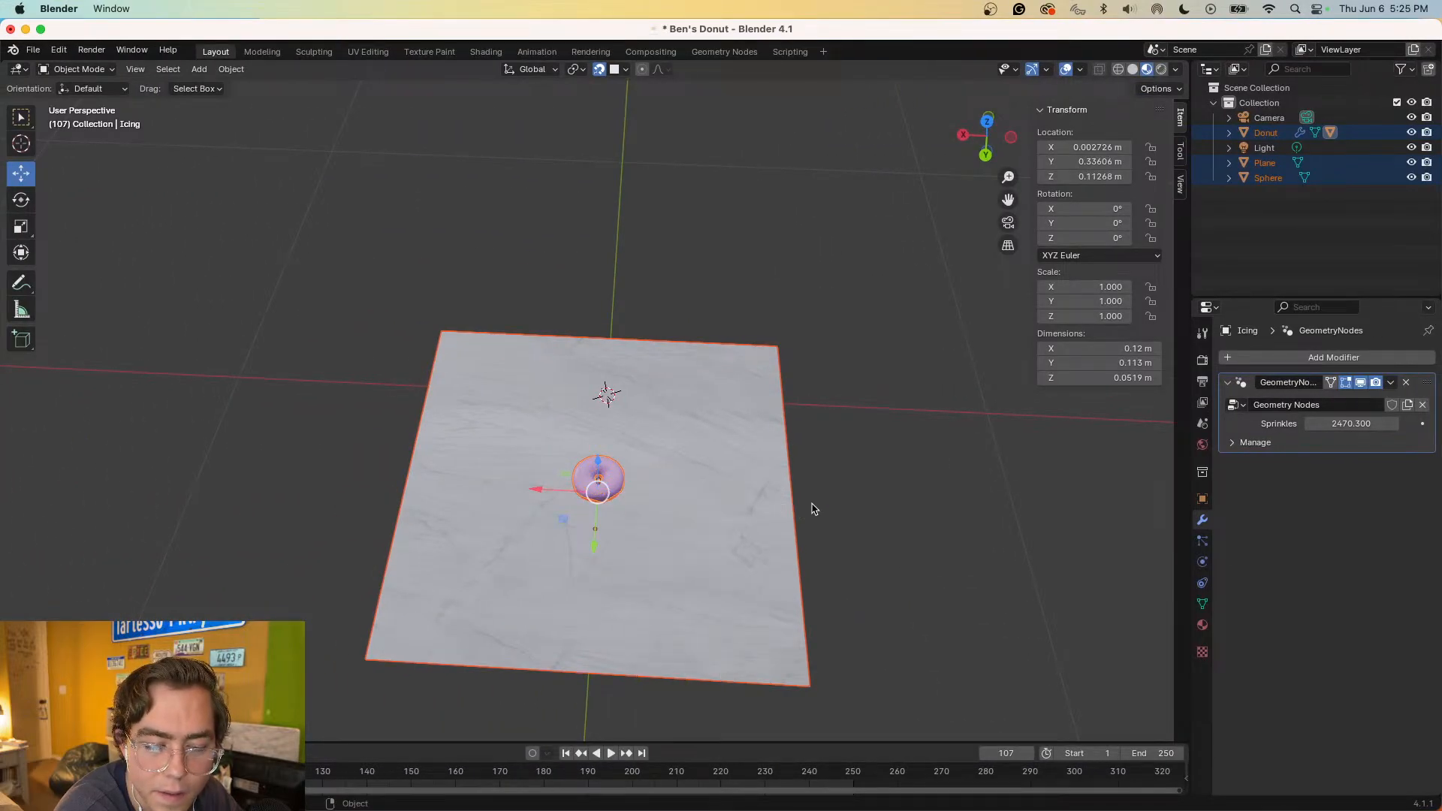
- Examine the rescaled donut up close in Blender, then switch to the tutorial video and rewind the sprinkle density passage
key("super+Tab")
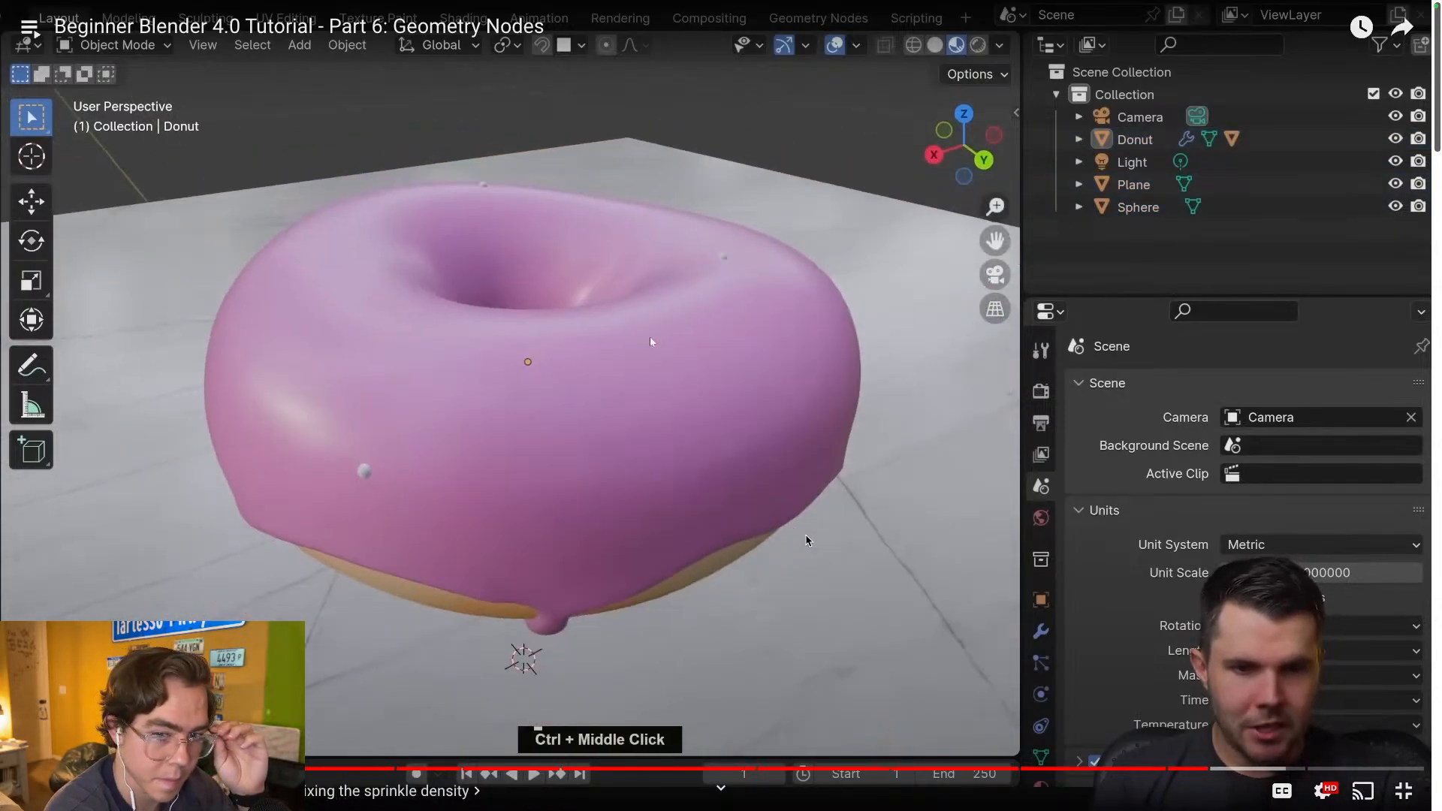
key("super+Tab")
middle_click_drag(631, 486, 634, 485)
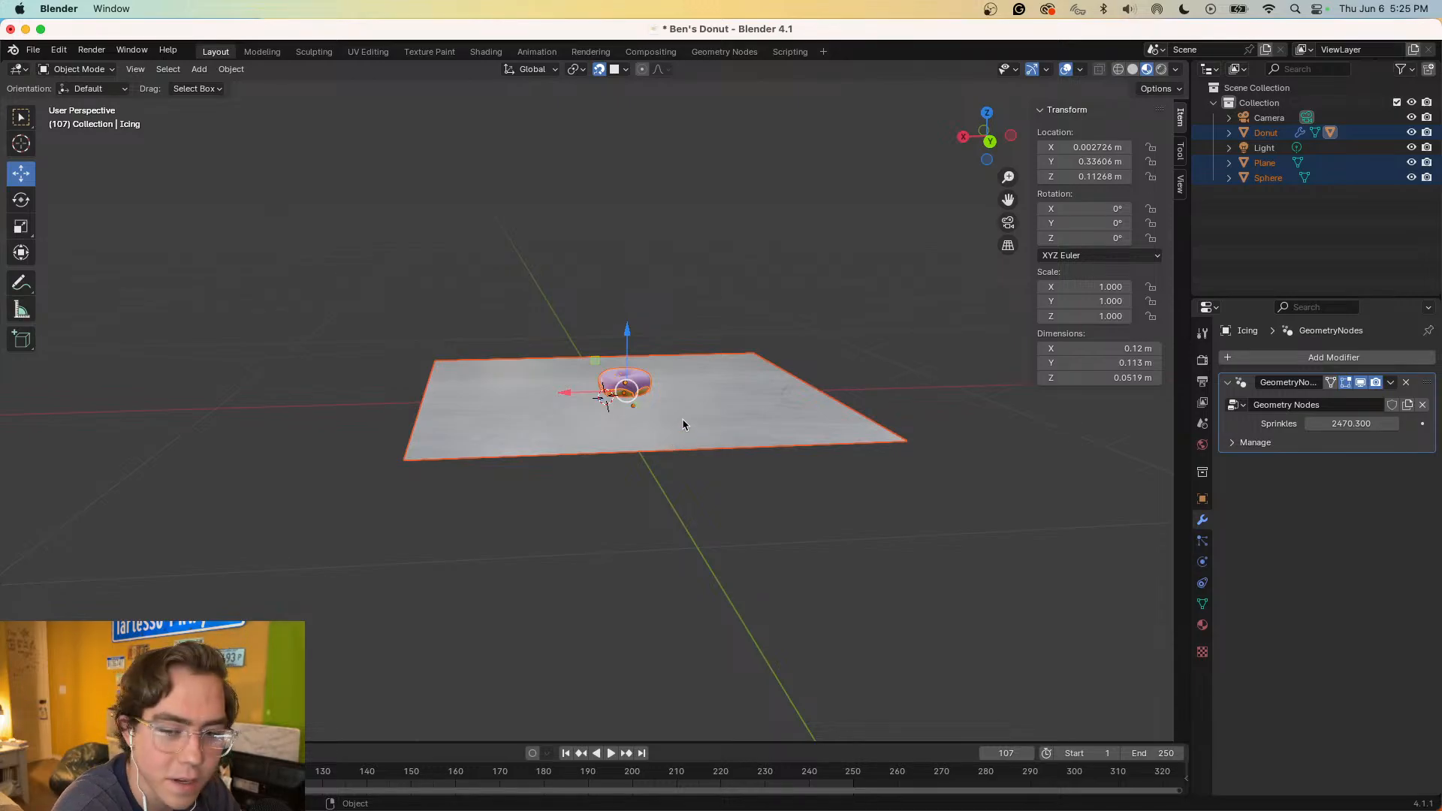
scroll(659, 409, "up", 6)
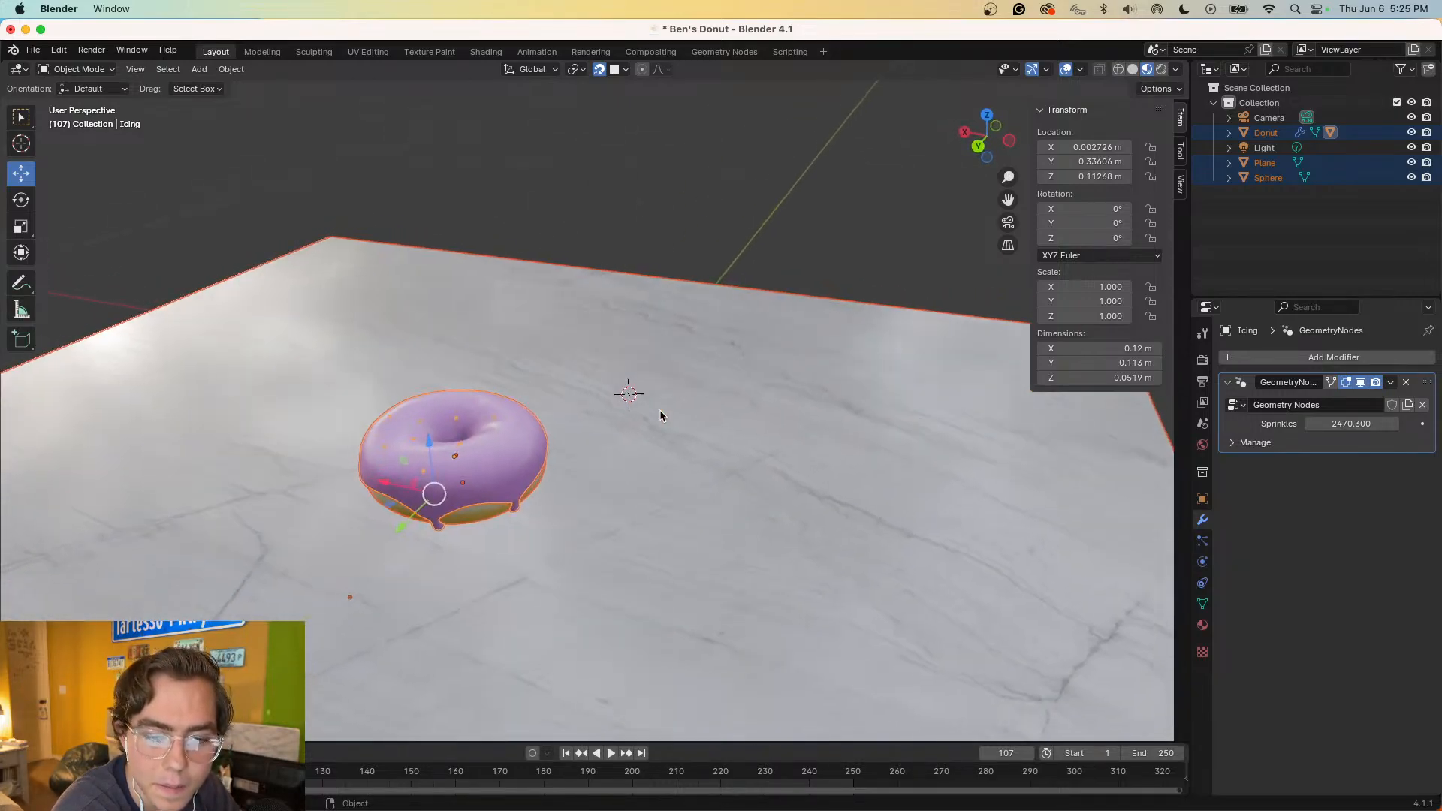
scroll(660, 409, "up", 2)
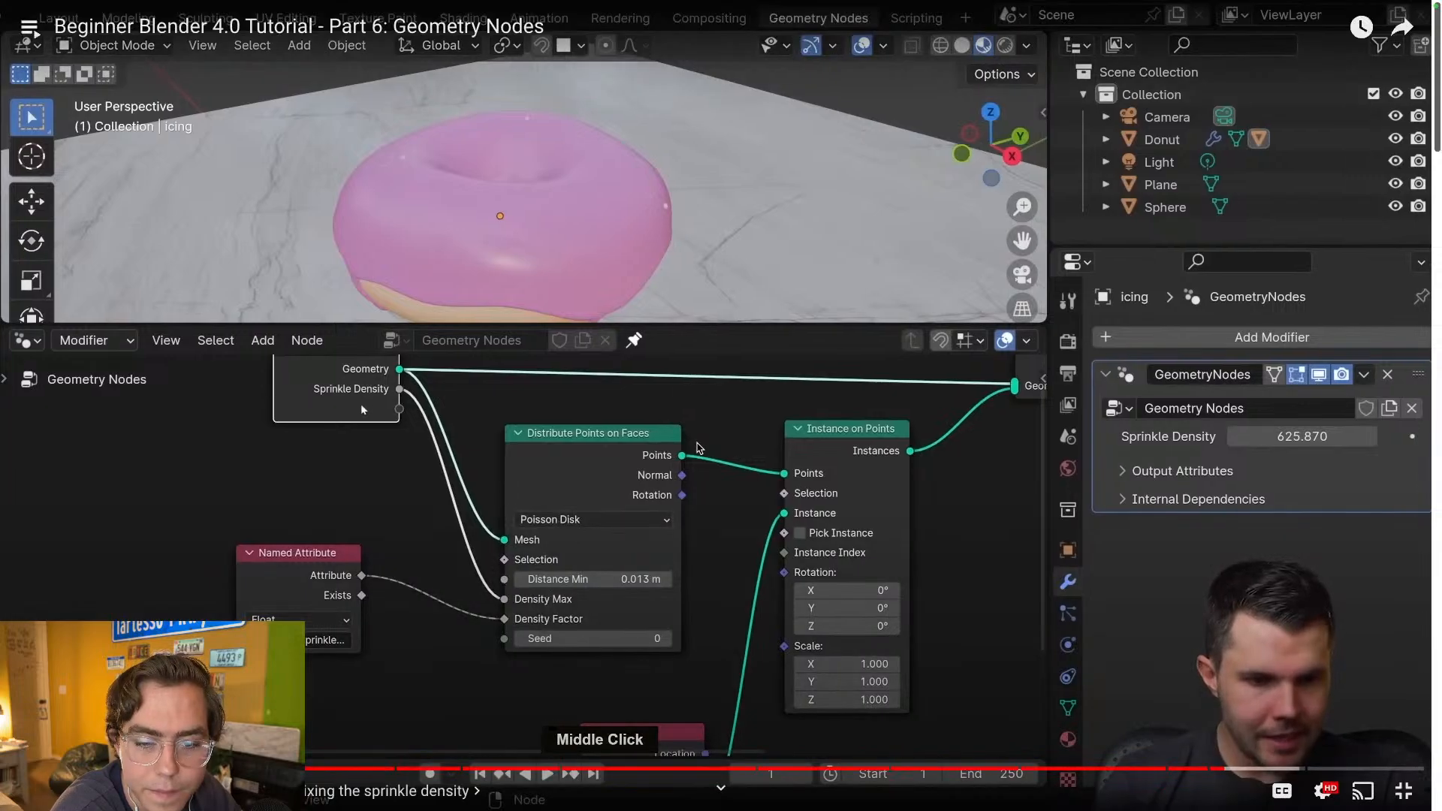
key("space")
key("Left")
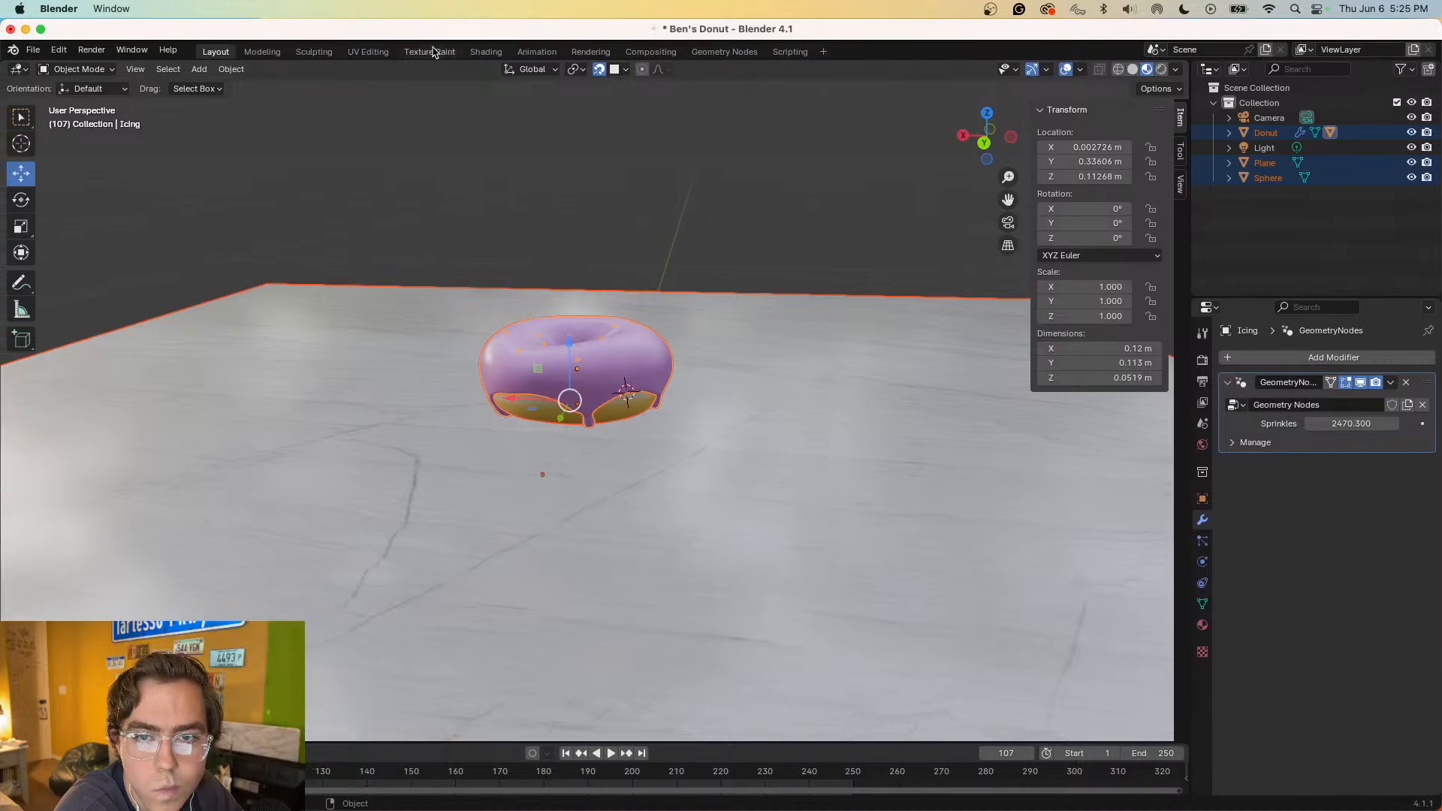
- Open Blender's Geometry Nodes workspace and frame the donut up close in its 3D viewport
left_click(725, 52)
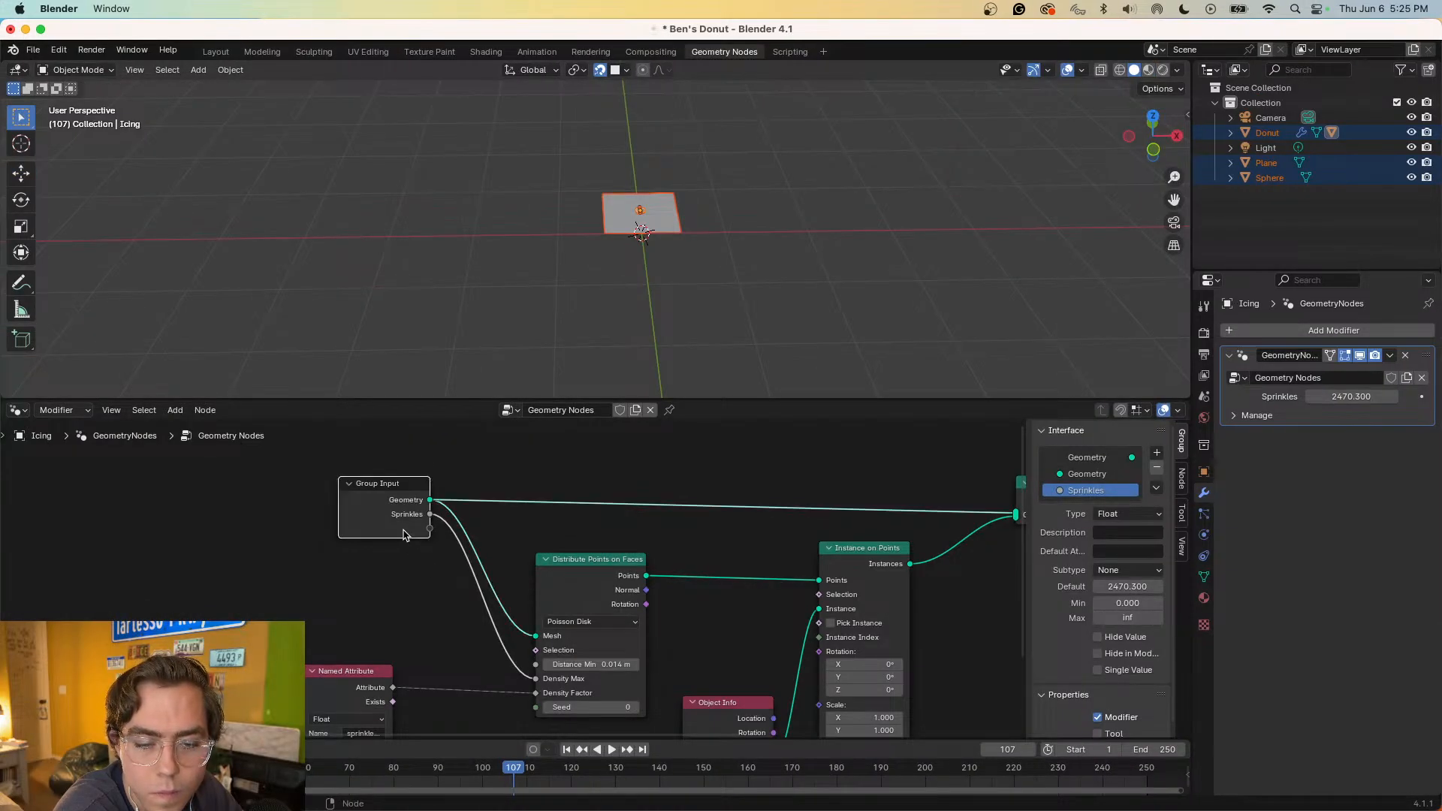
scroll(644, 207, "up", 6)
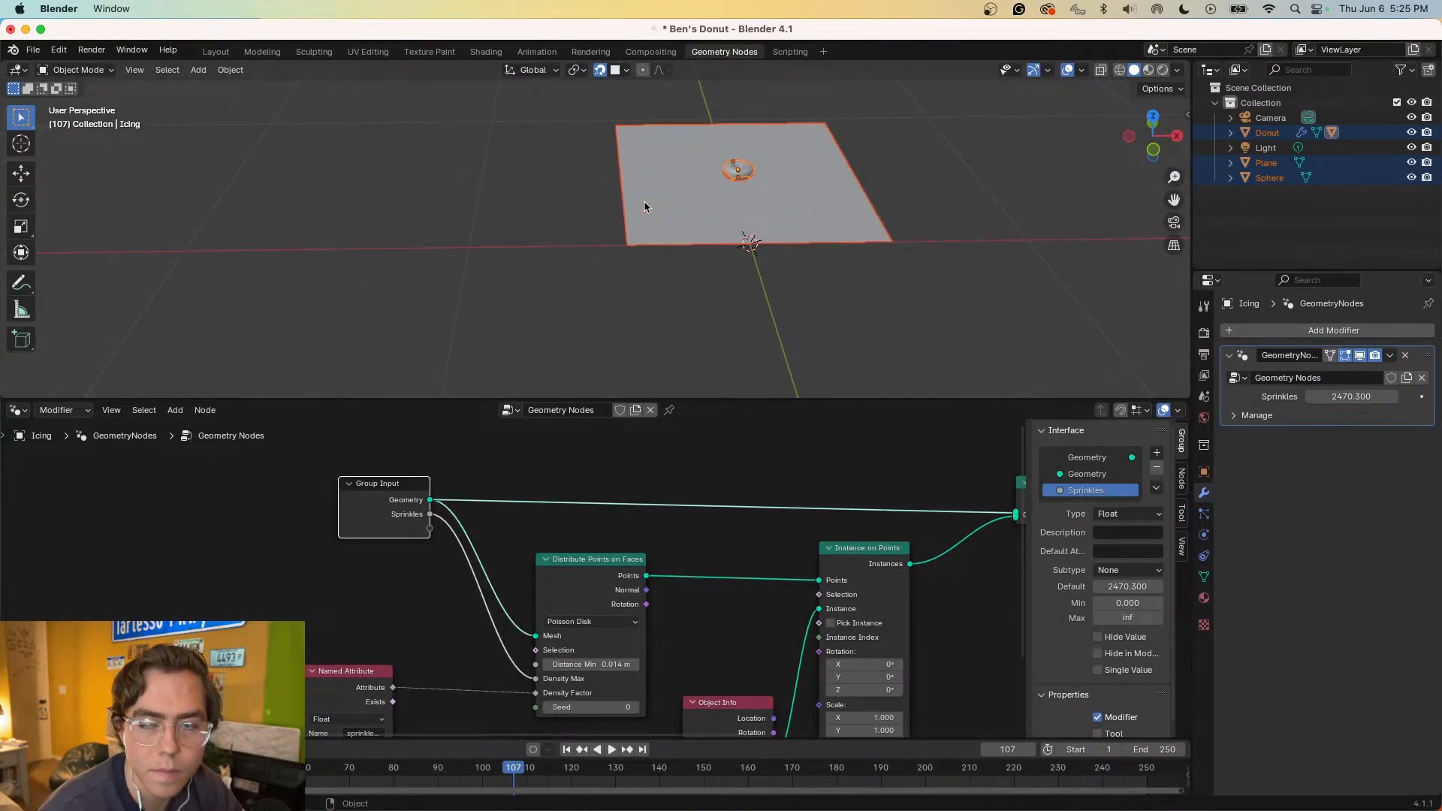
middle_click_drag(855, 217, 742, 247, "shift")
scroll(661, 224, "up", 6)
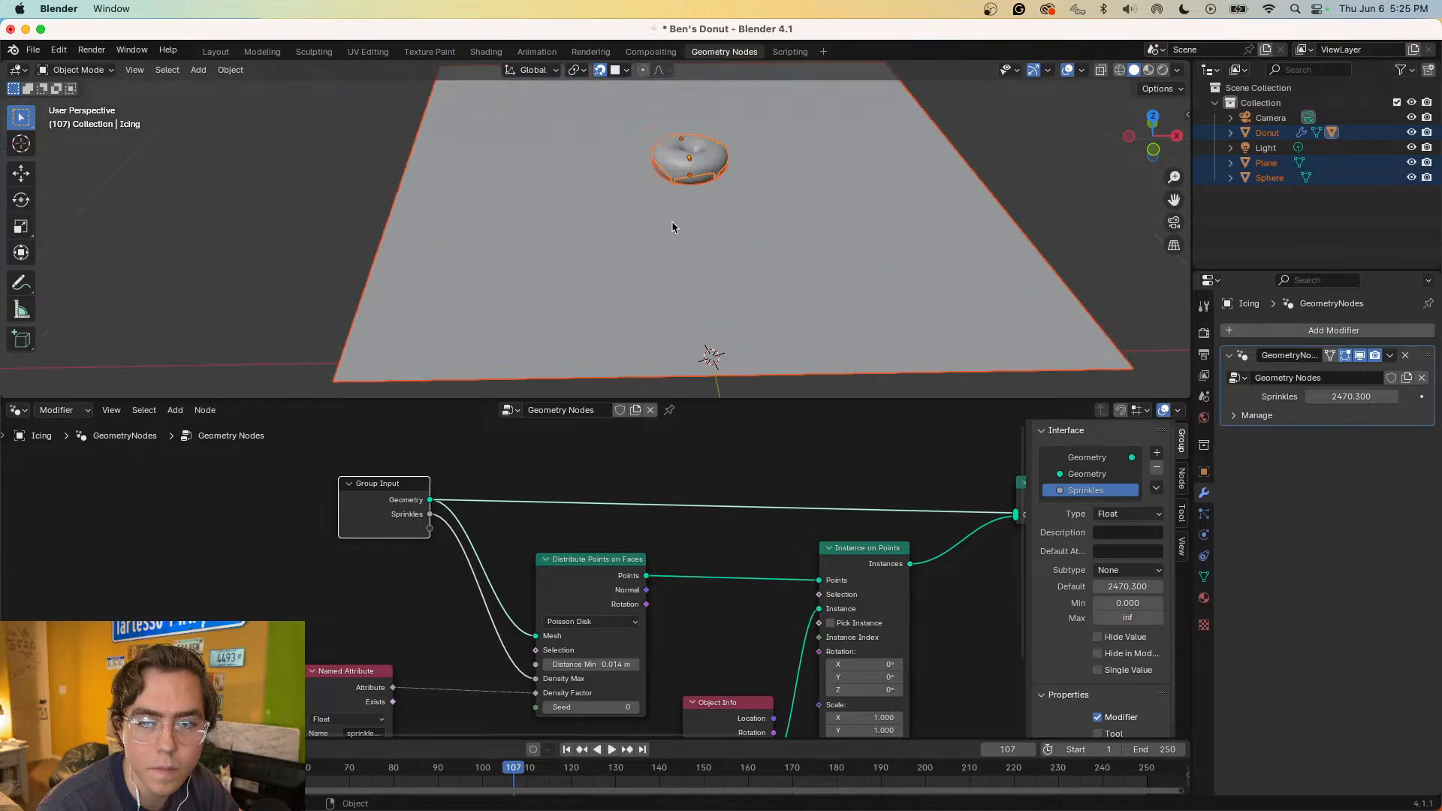
scroll(898, 242, "up", 6)
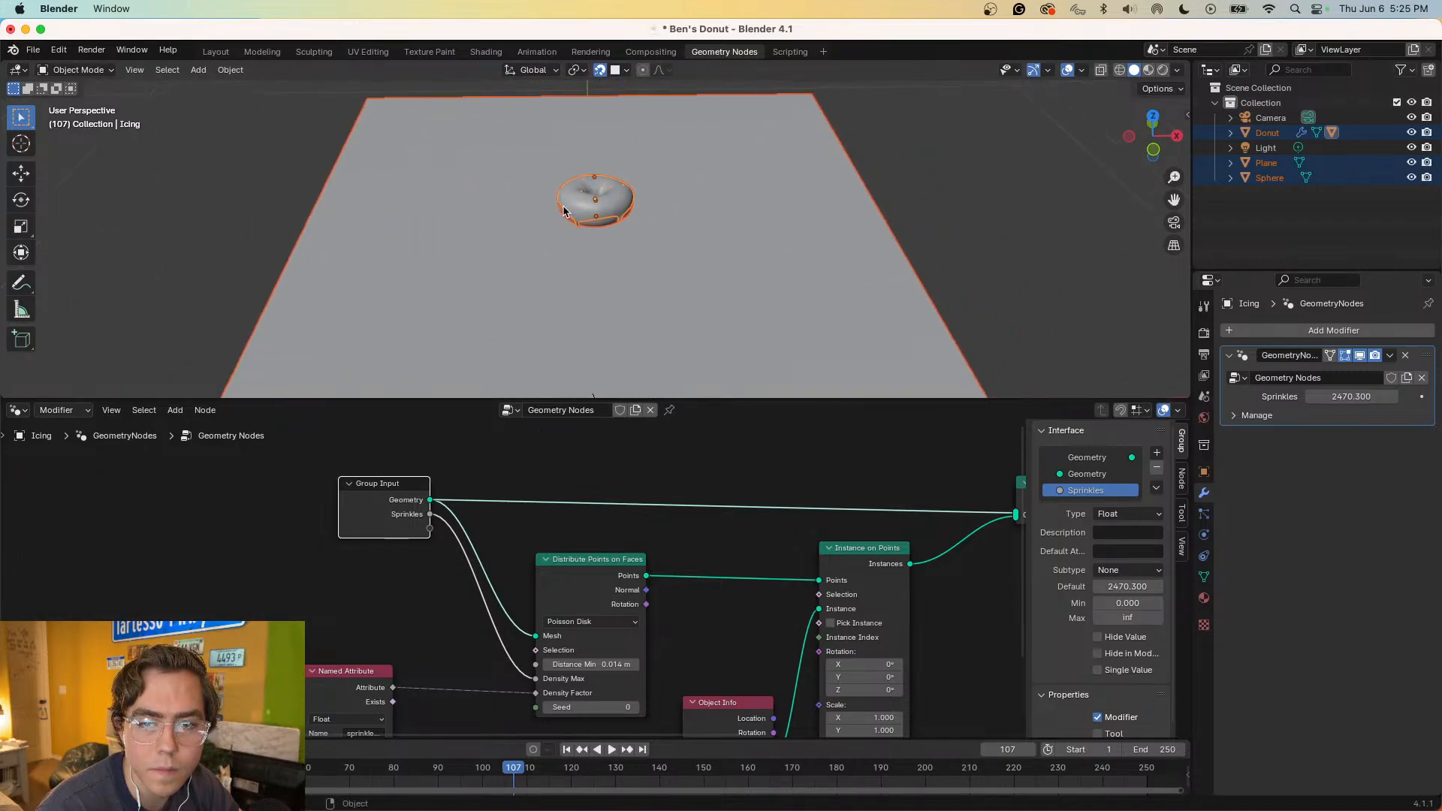
middle_click_drag(815, 282, 820, 366)
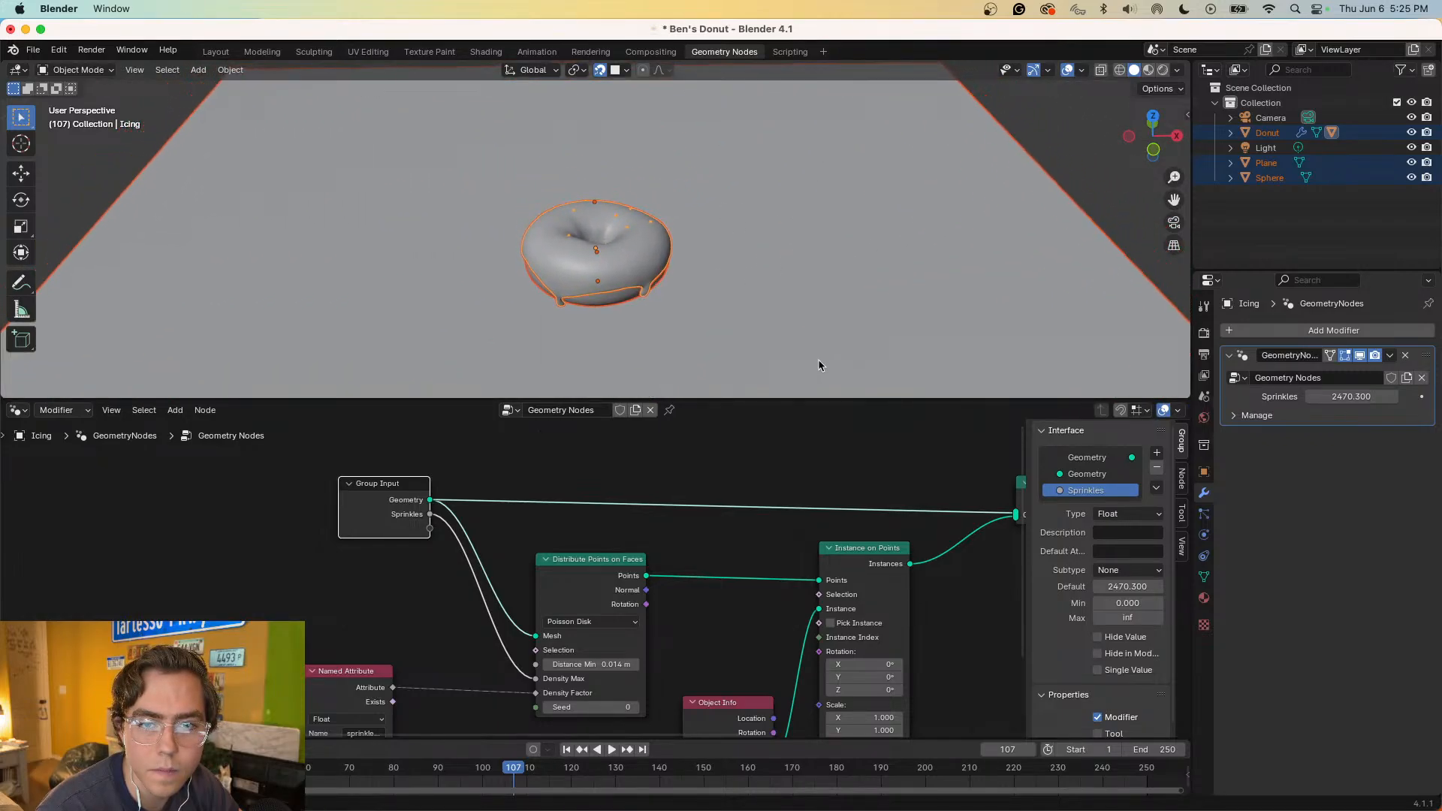
scroll(635, 243, "up", 3)
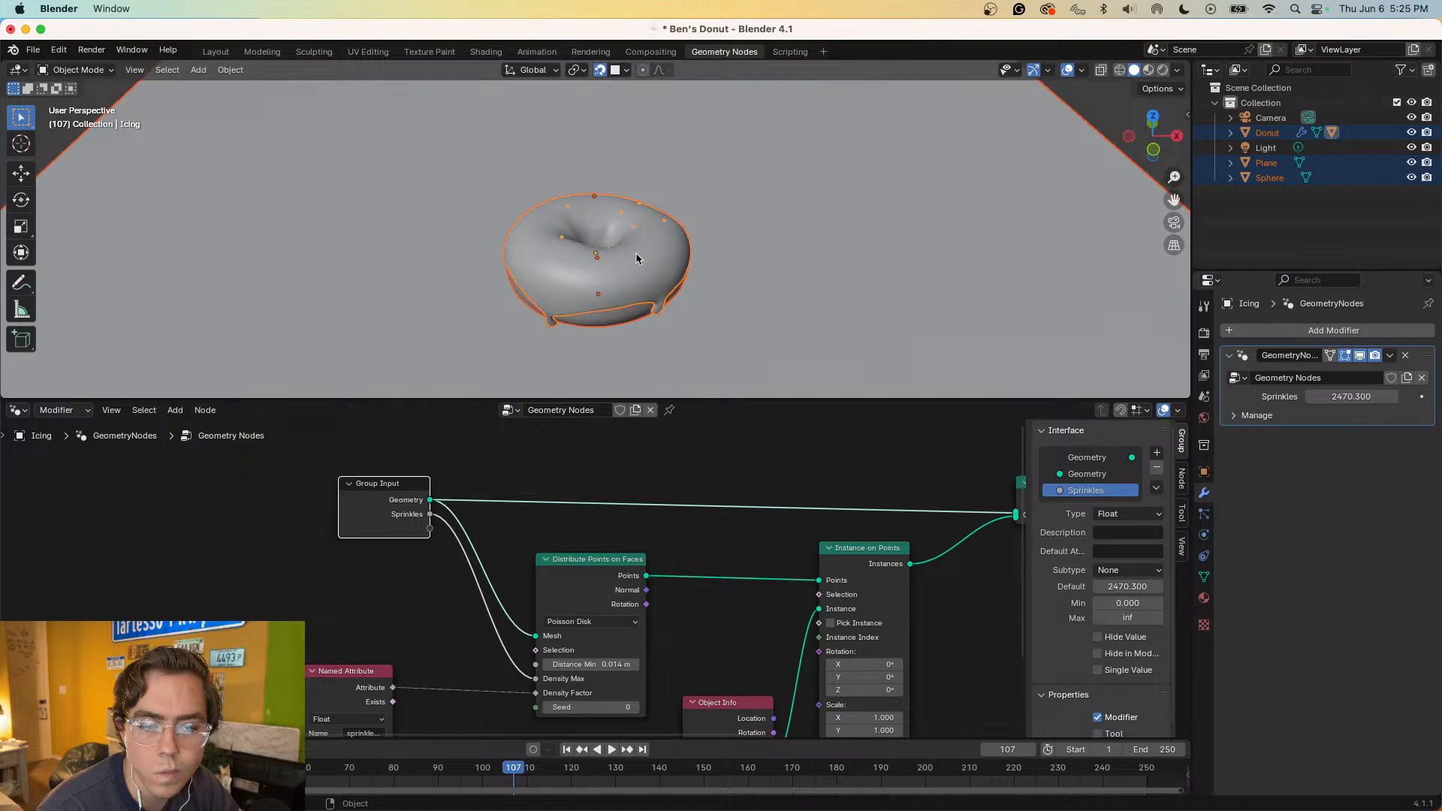
- Switch between the tutorial video and Blender to compare the Sprinkle Density settings of the icing's geometry nodes
key("ctrl+Right")
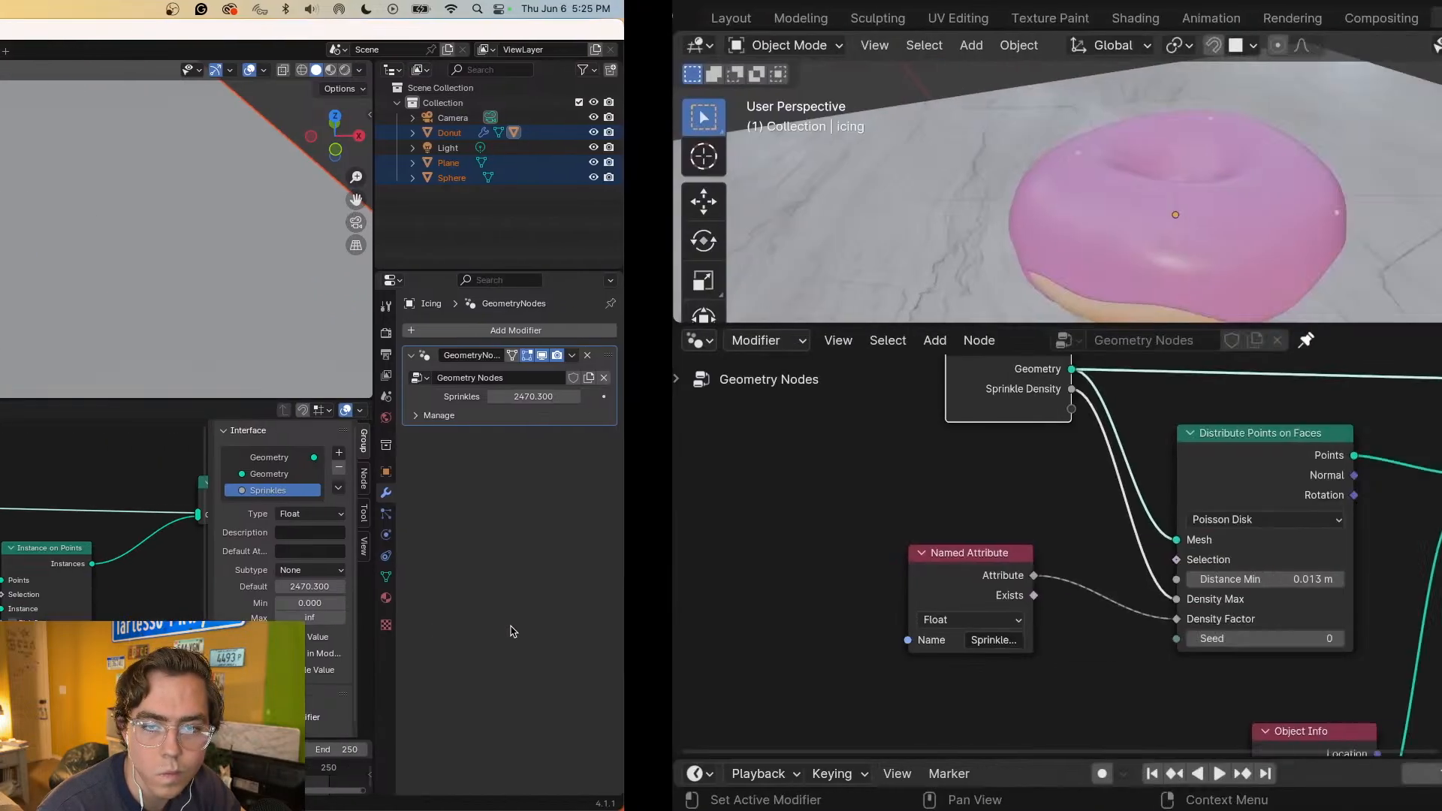
left_click(1303, 519)
left_click(1302, 519)
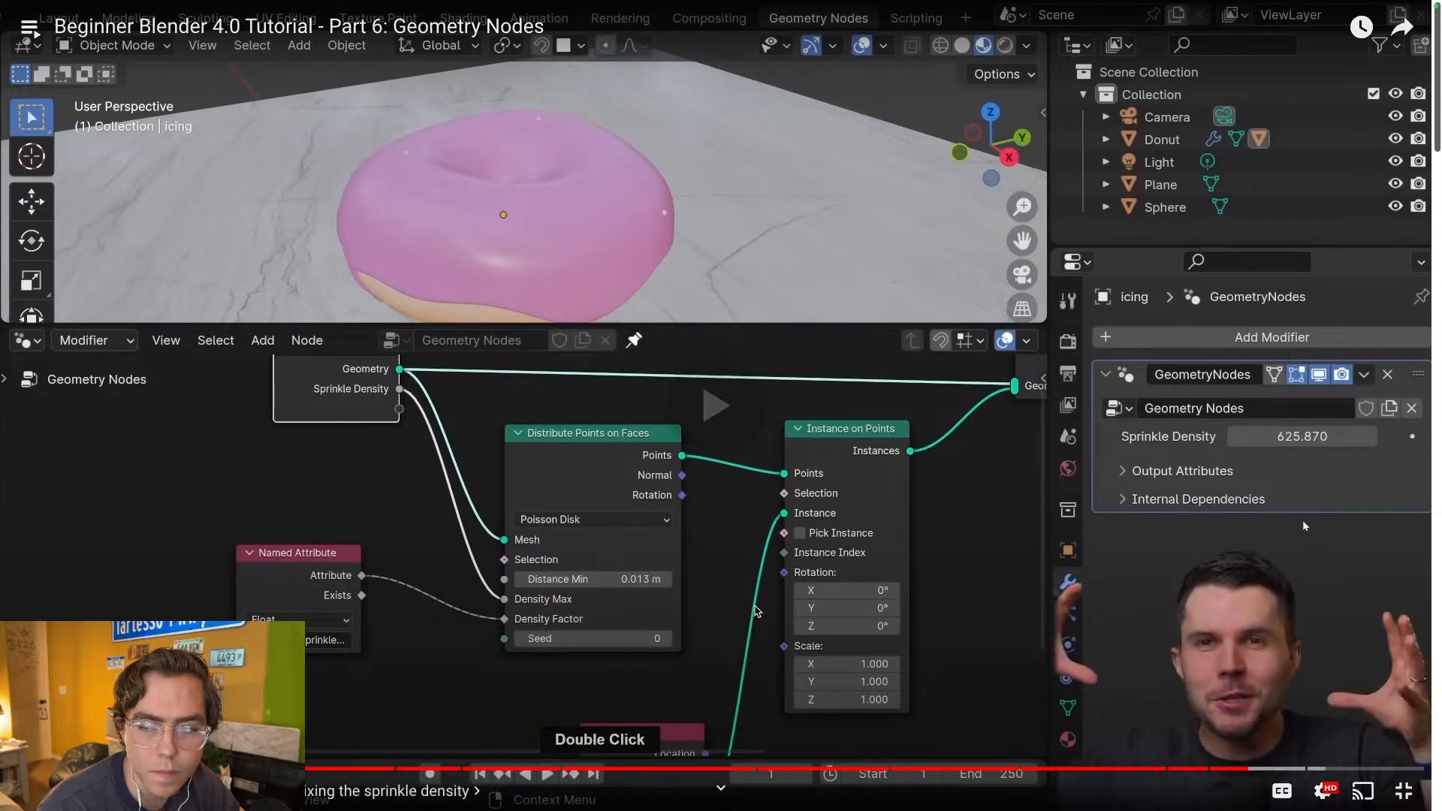
key("ctrl+Left")
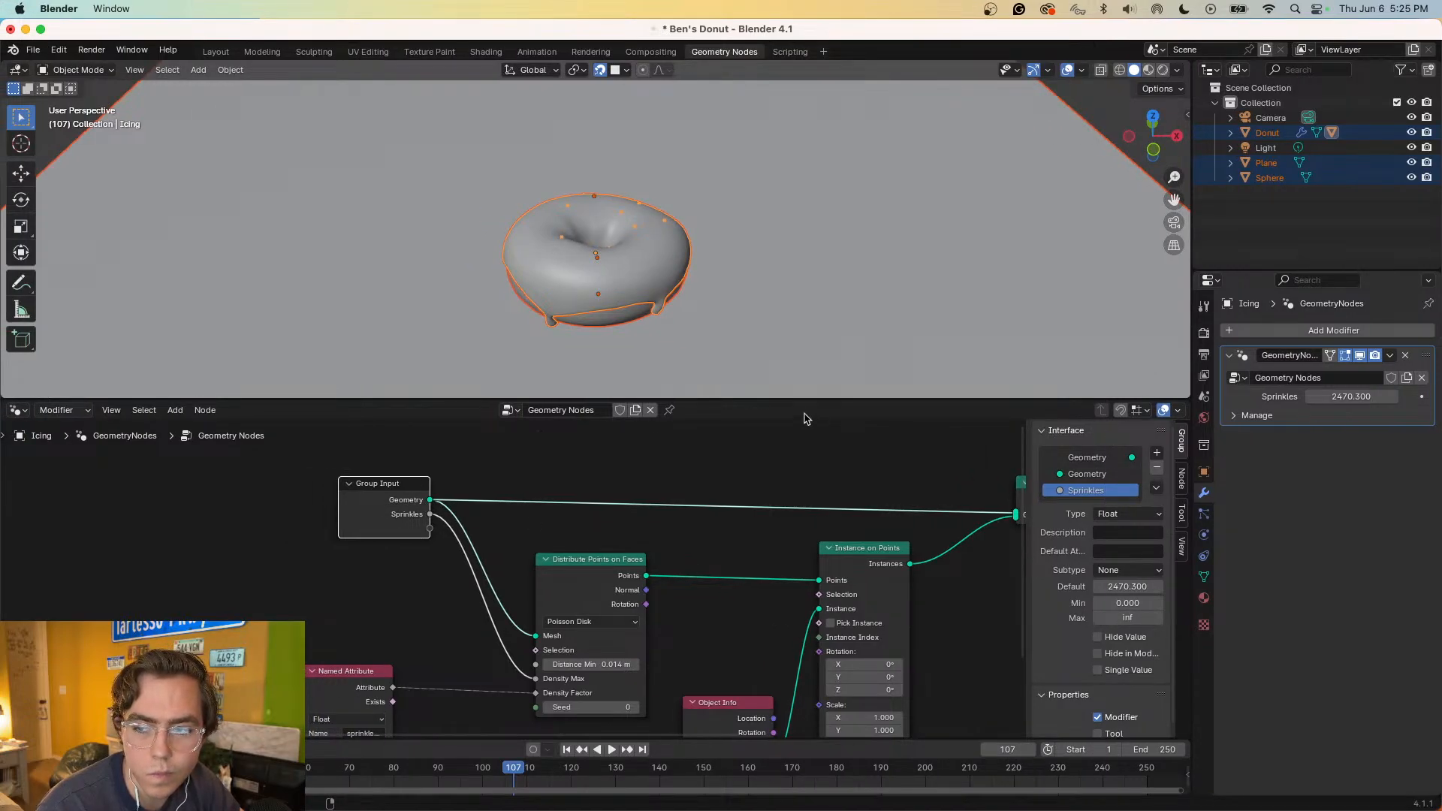
key("ctrl+Right")
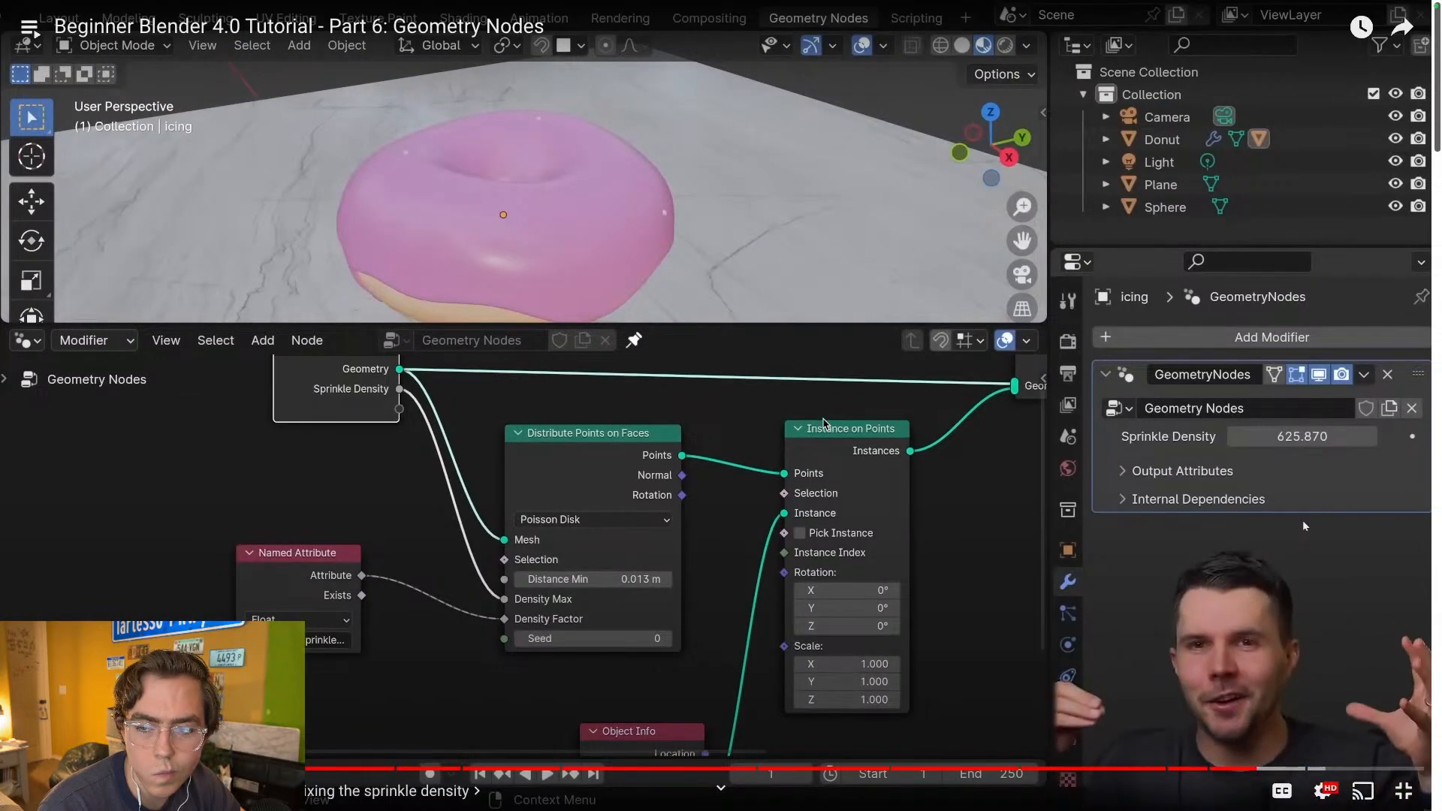
key("ctrl+Left")
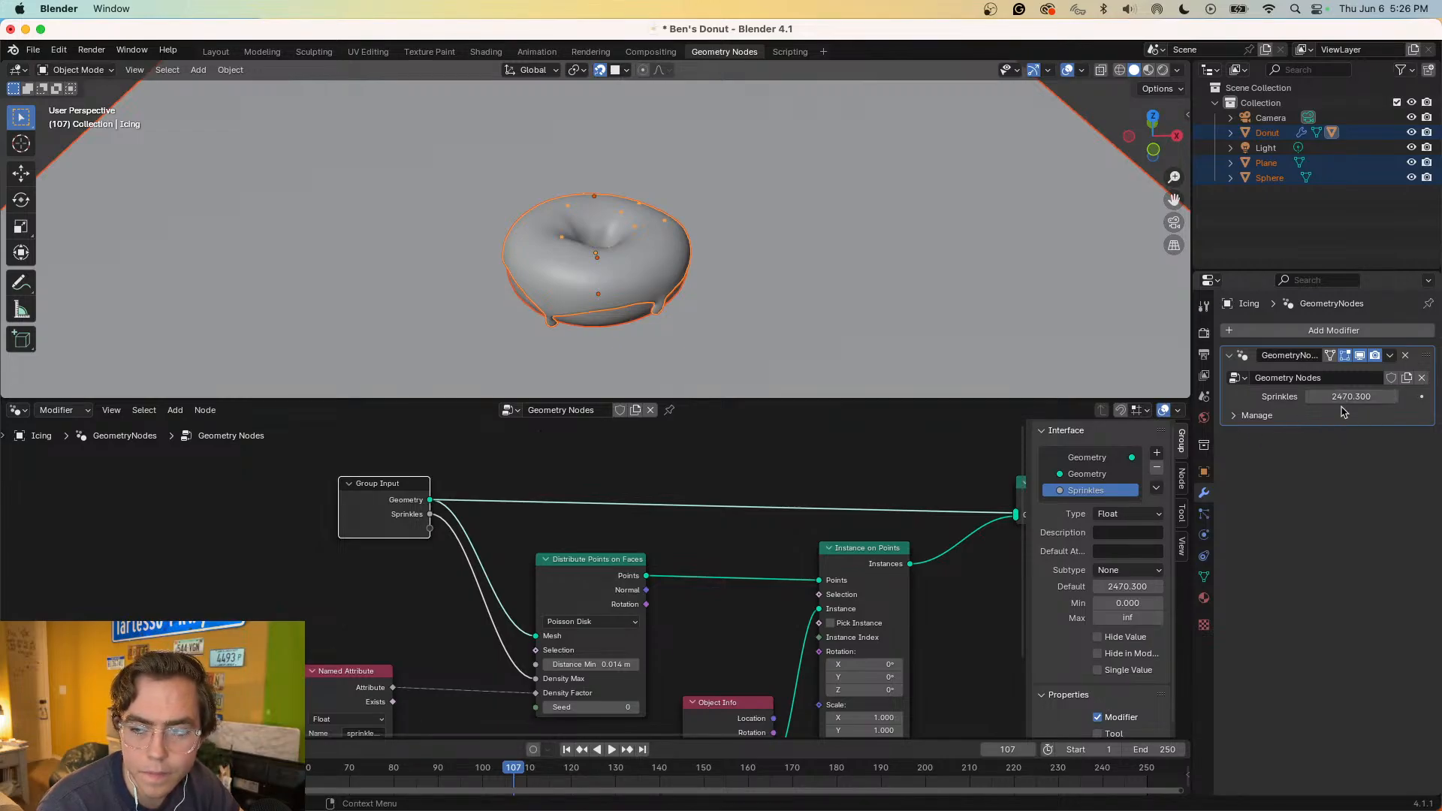
key("ctrl+Right")
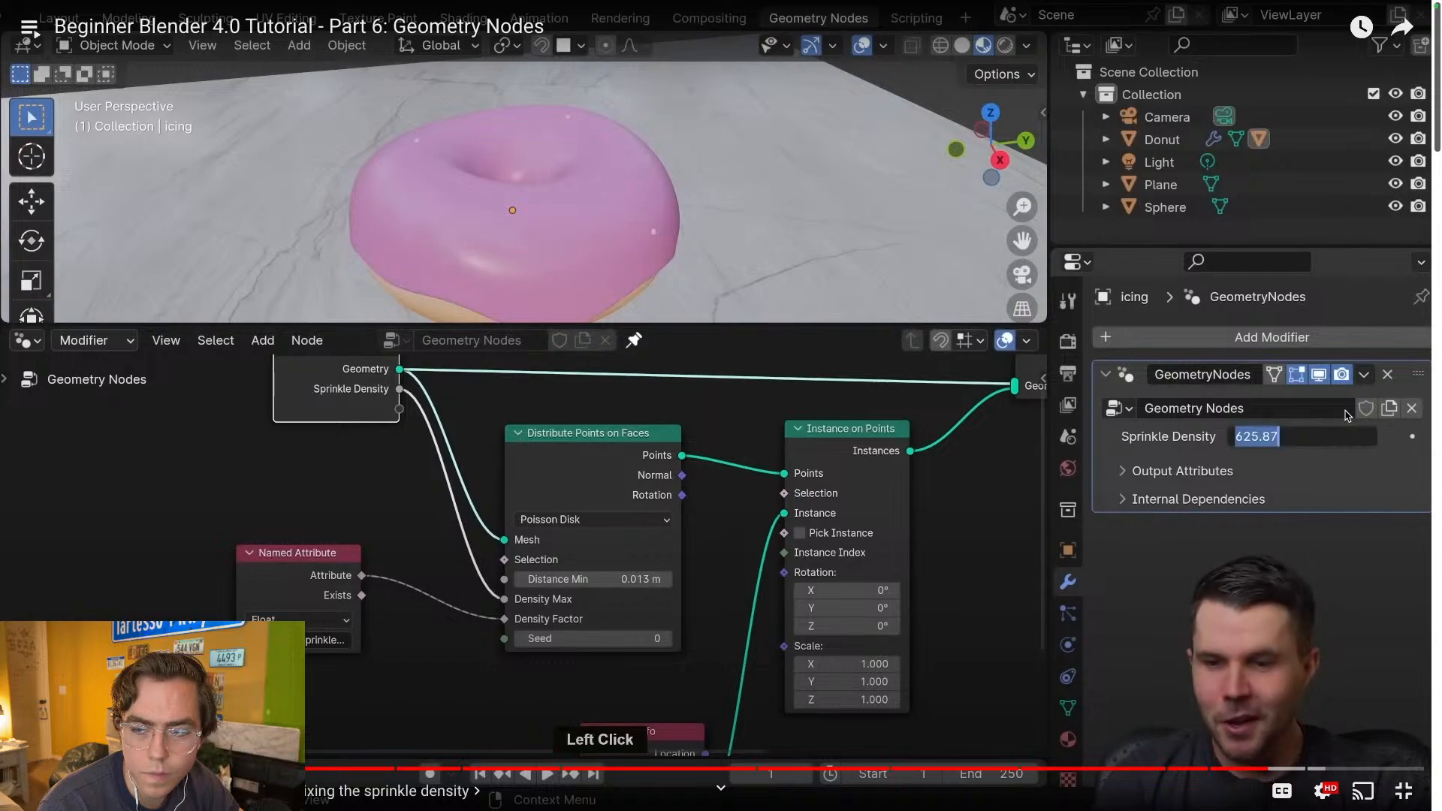
key("ctrl+Left")
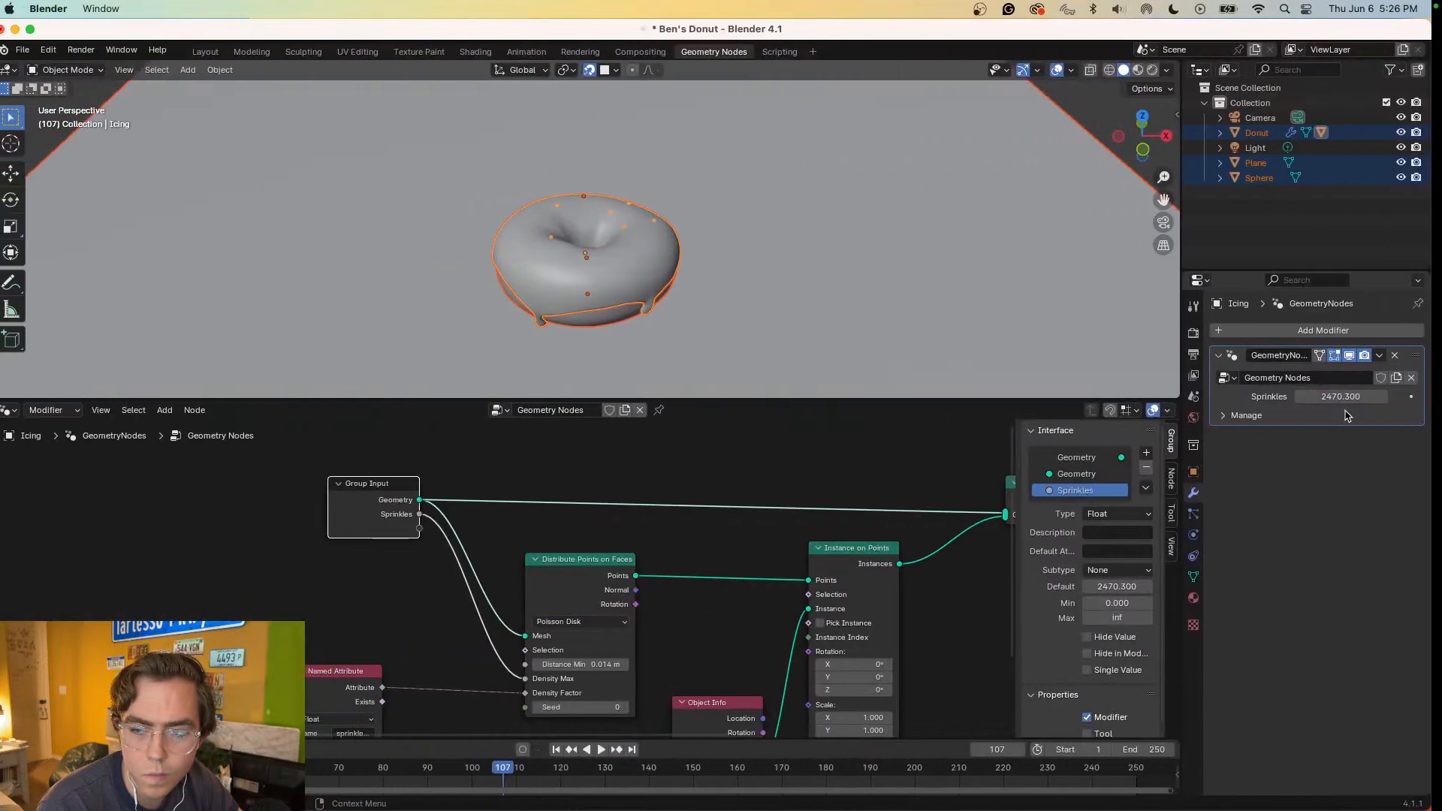
key("ctrl+Right")
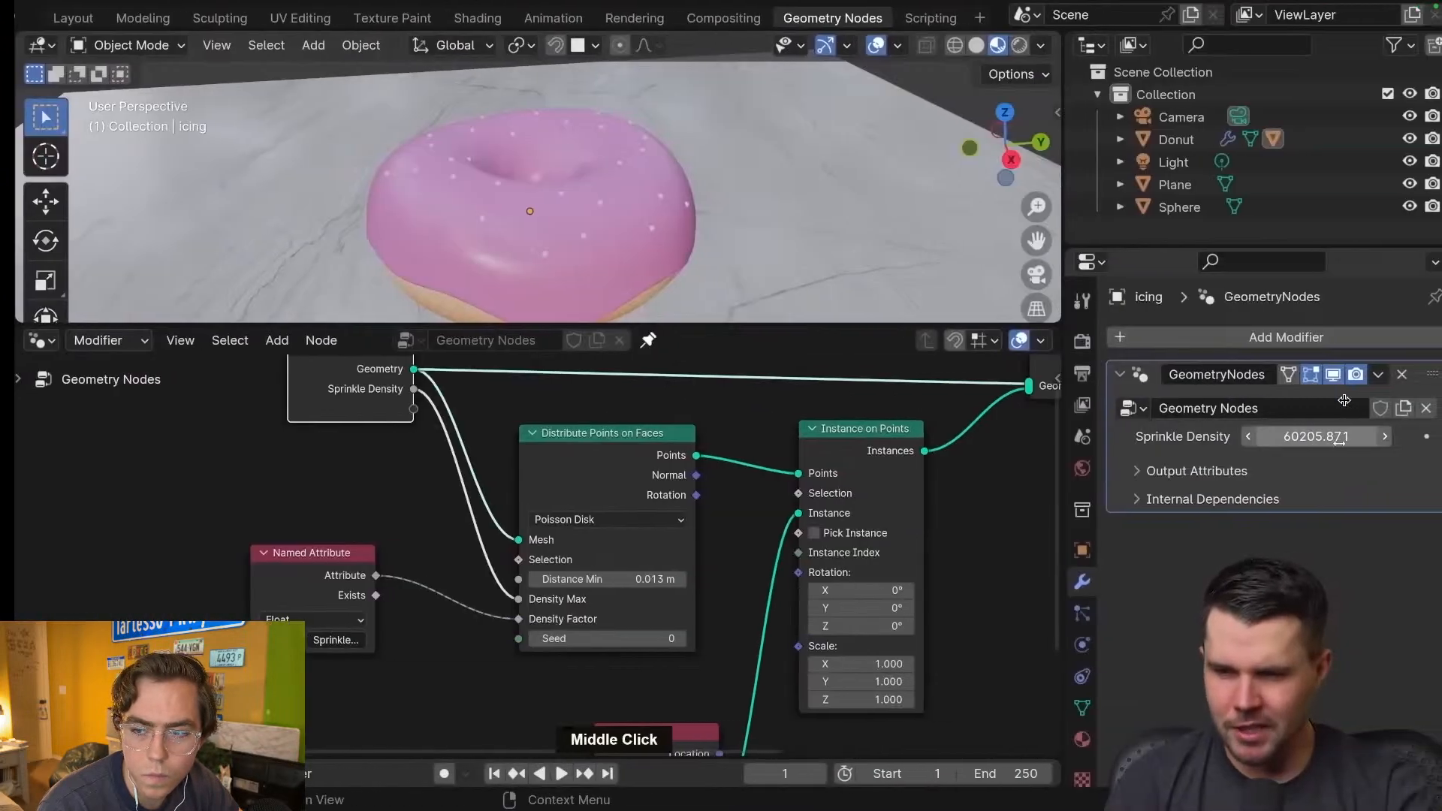
- Raise the icing's Sprinkles density to 20470.301 in Blender and set Distance Min to 0.001 m, checking the tutorial's value
key("ctrl+Left")
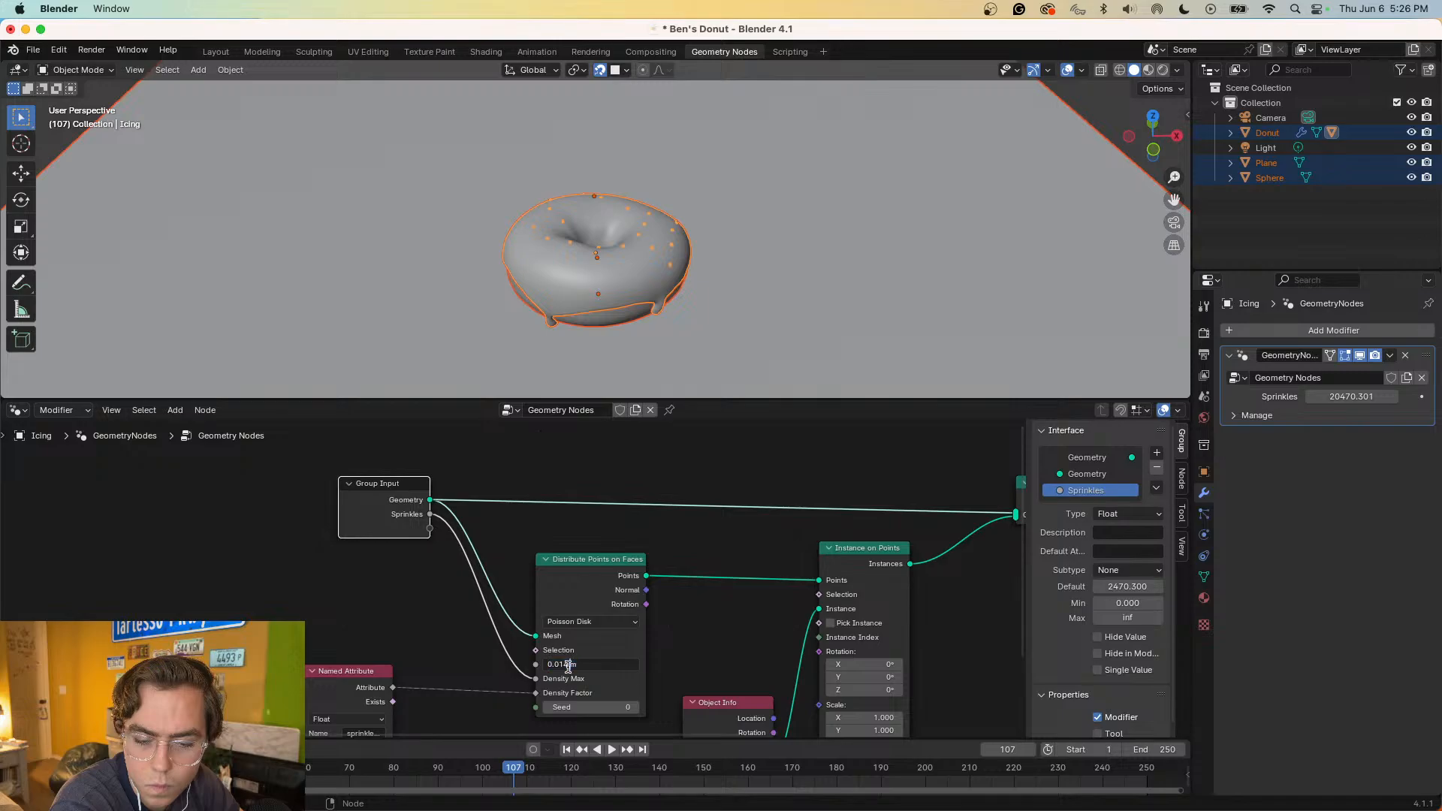
key("super+Tab")
key("Left")
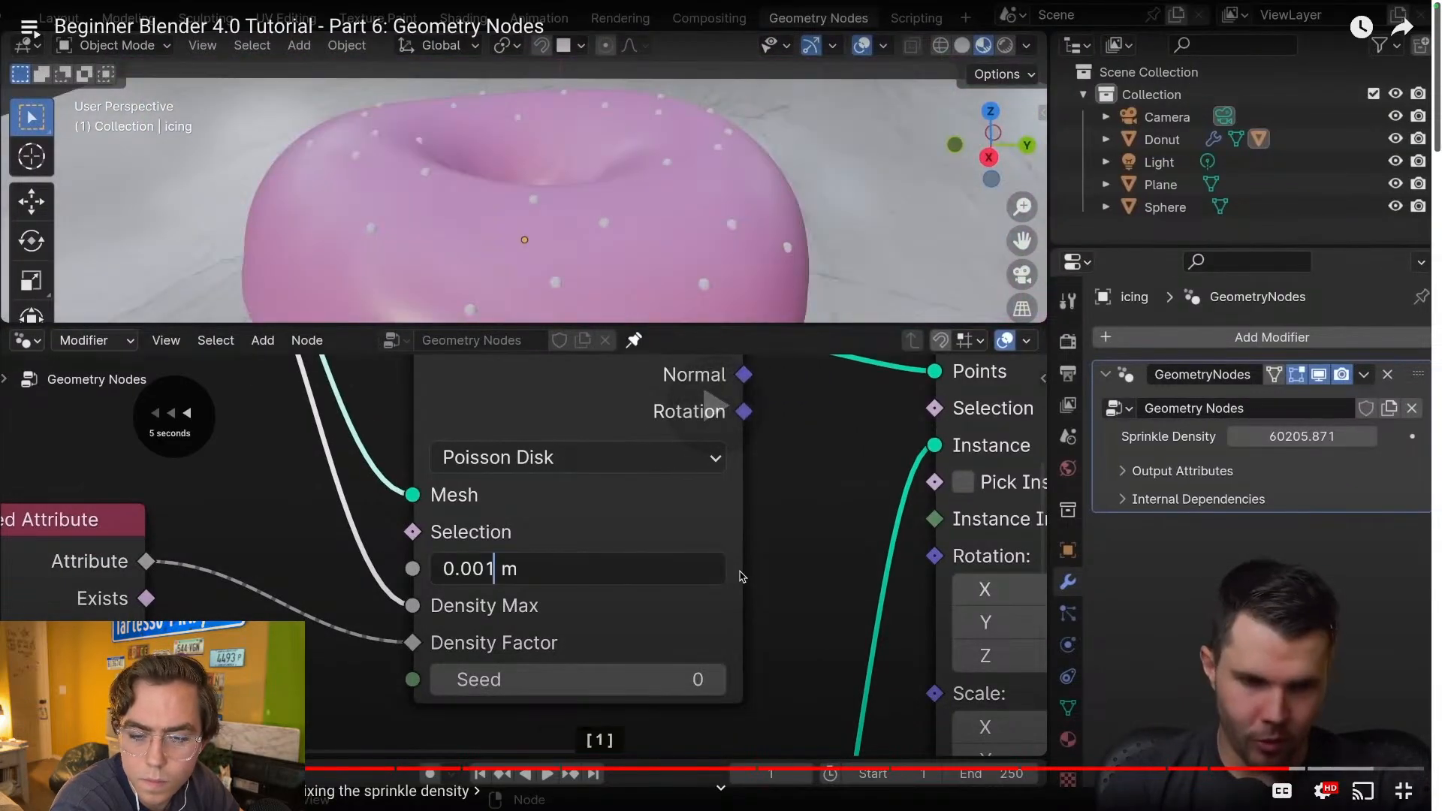
key("super+Tab")
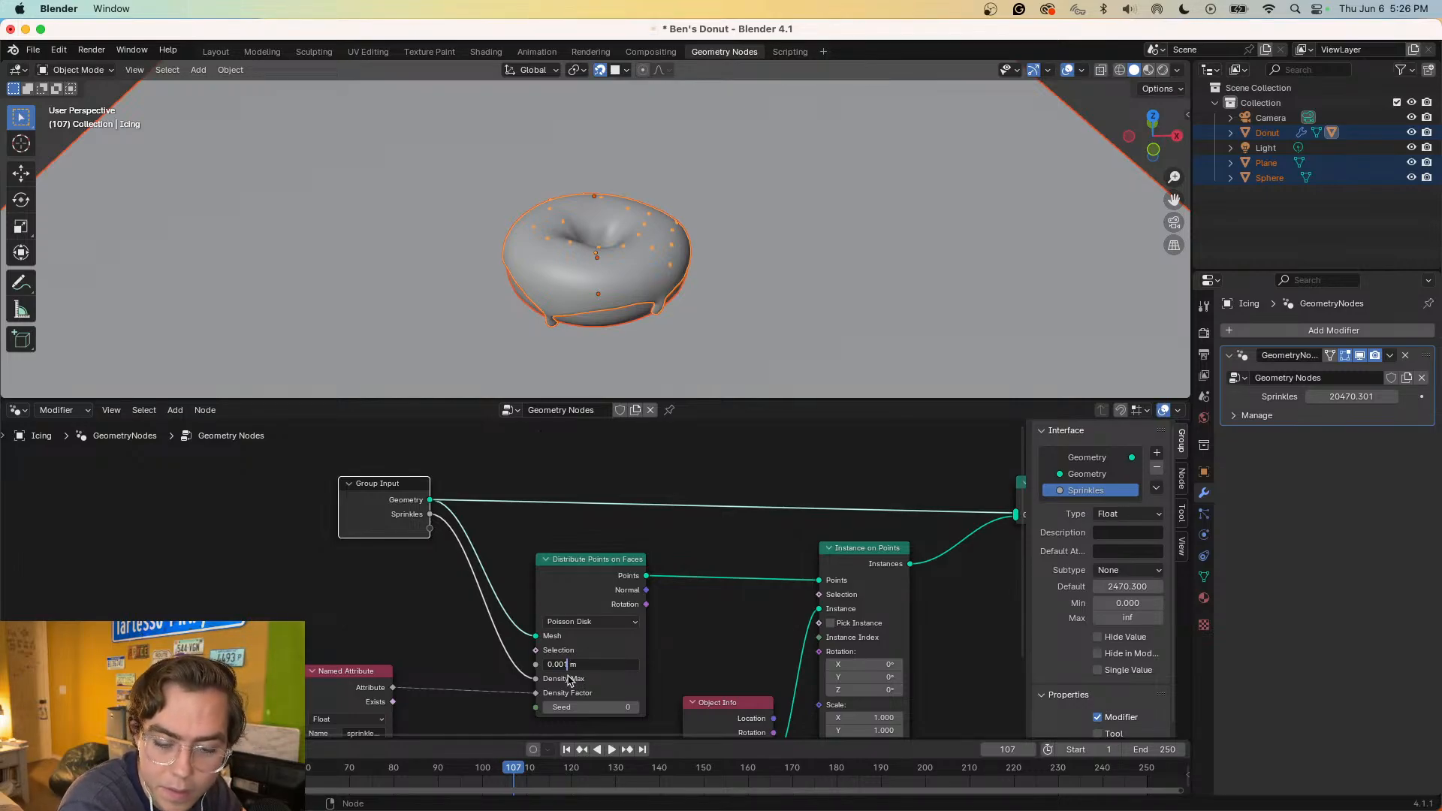
key("Return")
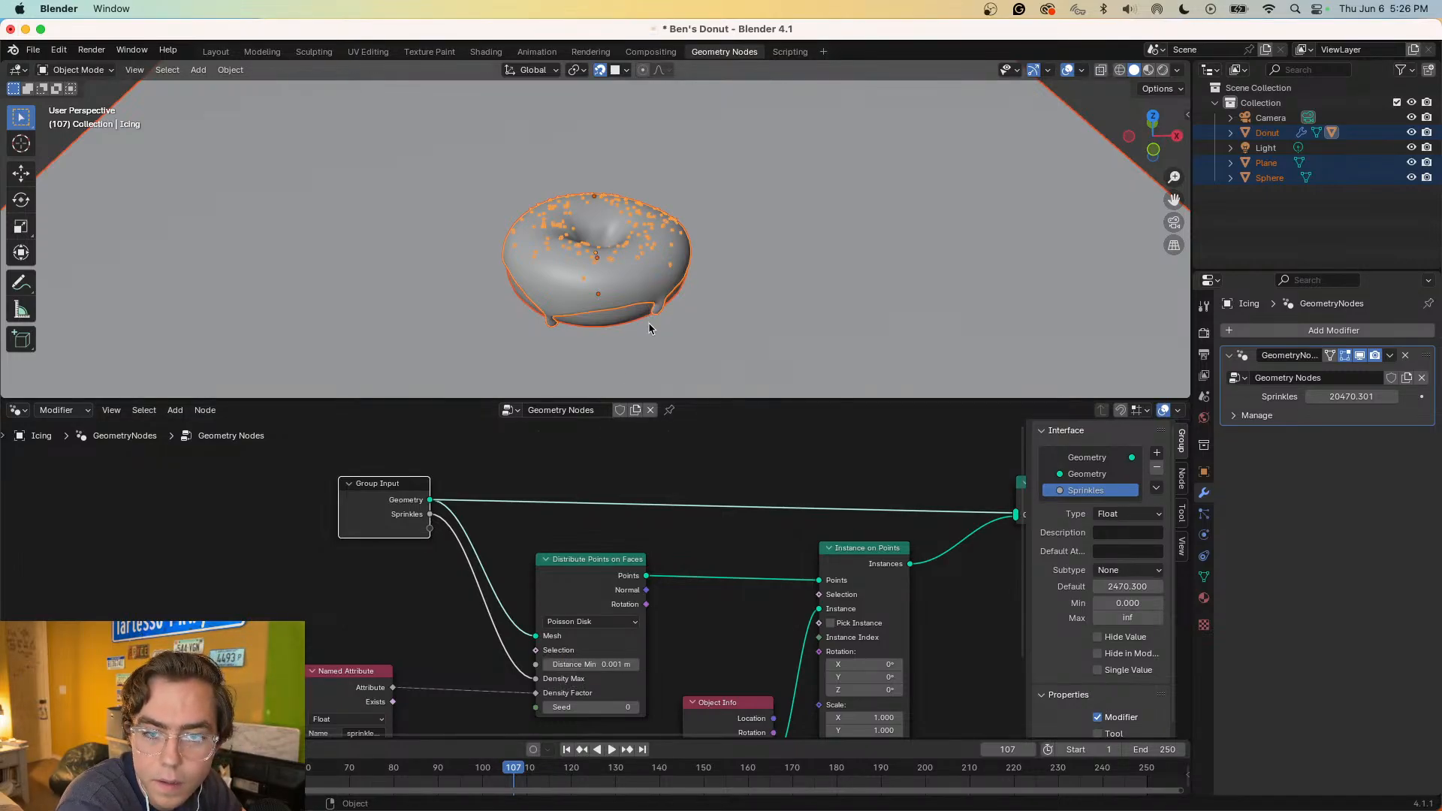
- Select only the donut's icing and set its Sprinkles density to 30000
left_click(694, 333)
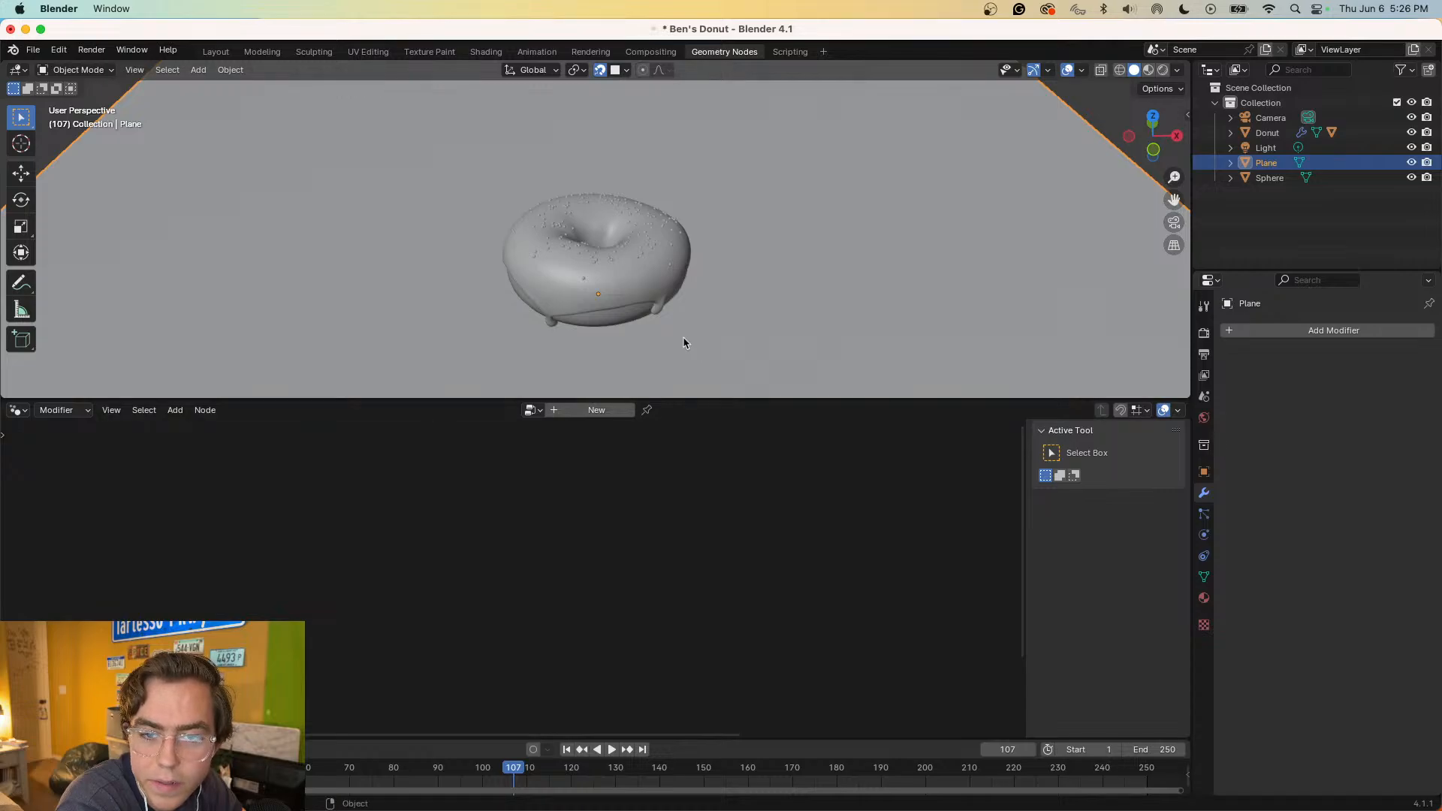
left_click(630, 259)
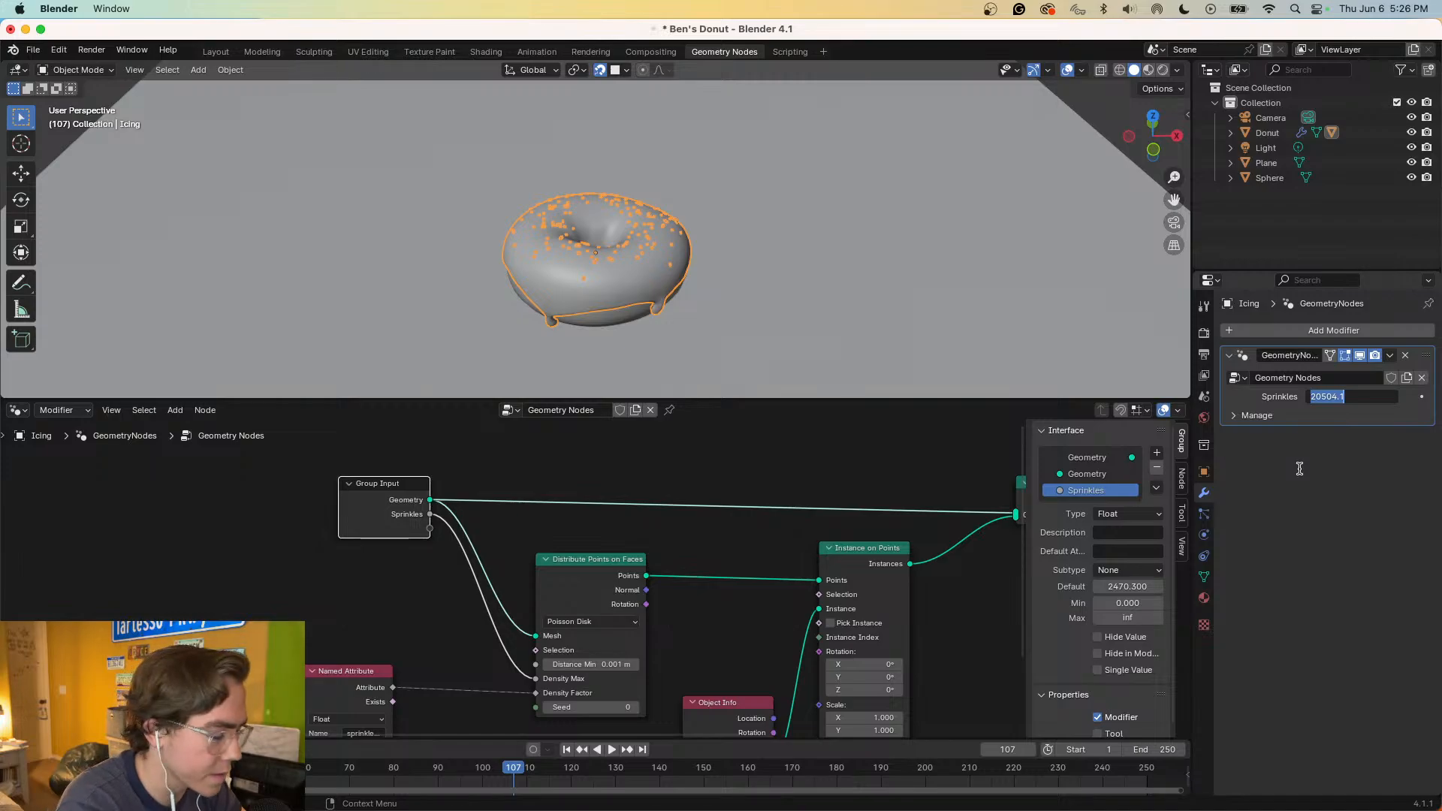
key("Return")
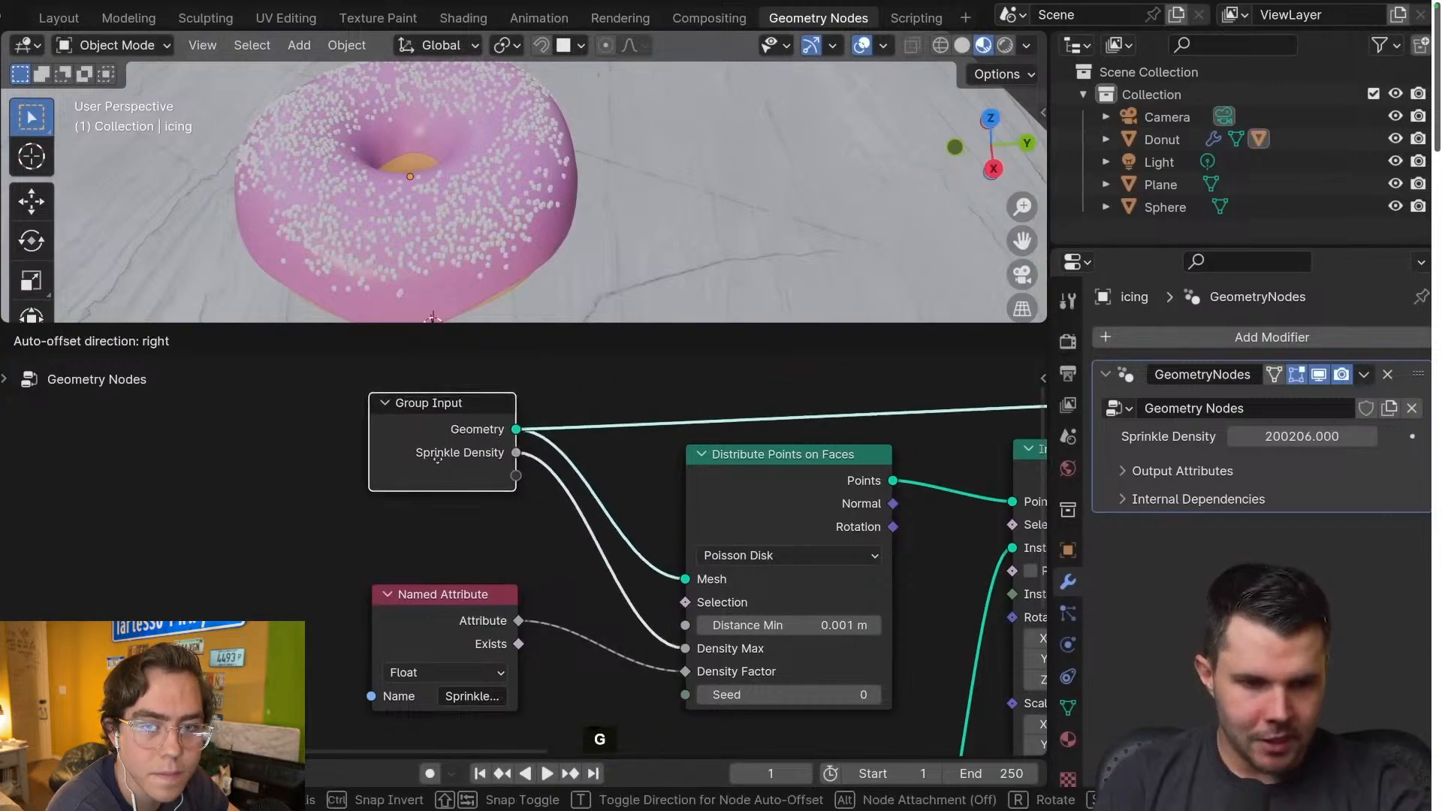
- Pause the tutorial video, return to Blender and set the icing's Sprinkles density to 50000
left_click(682, 507)
key("super+Tab")
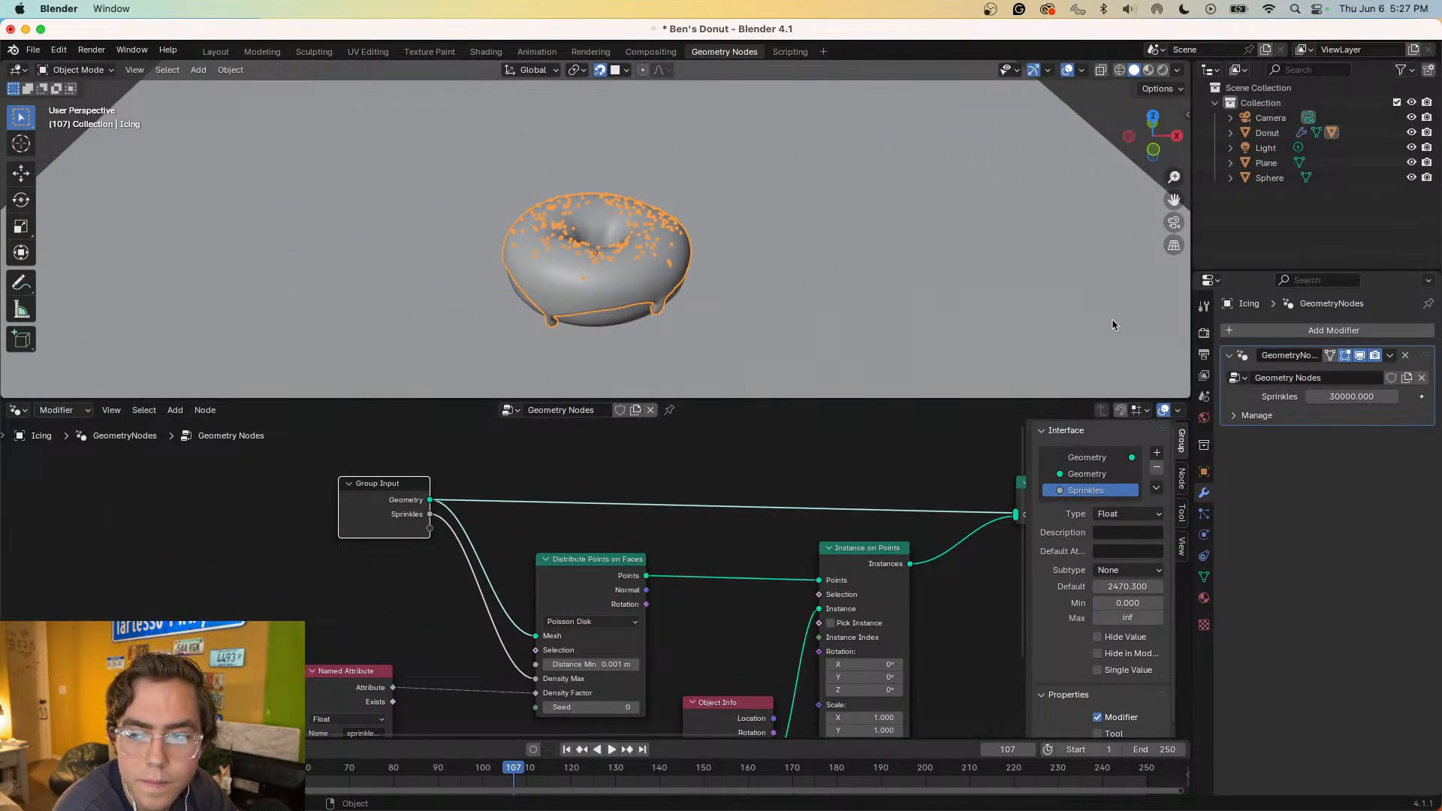
left_click(1349, 396)
type("5")
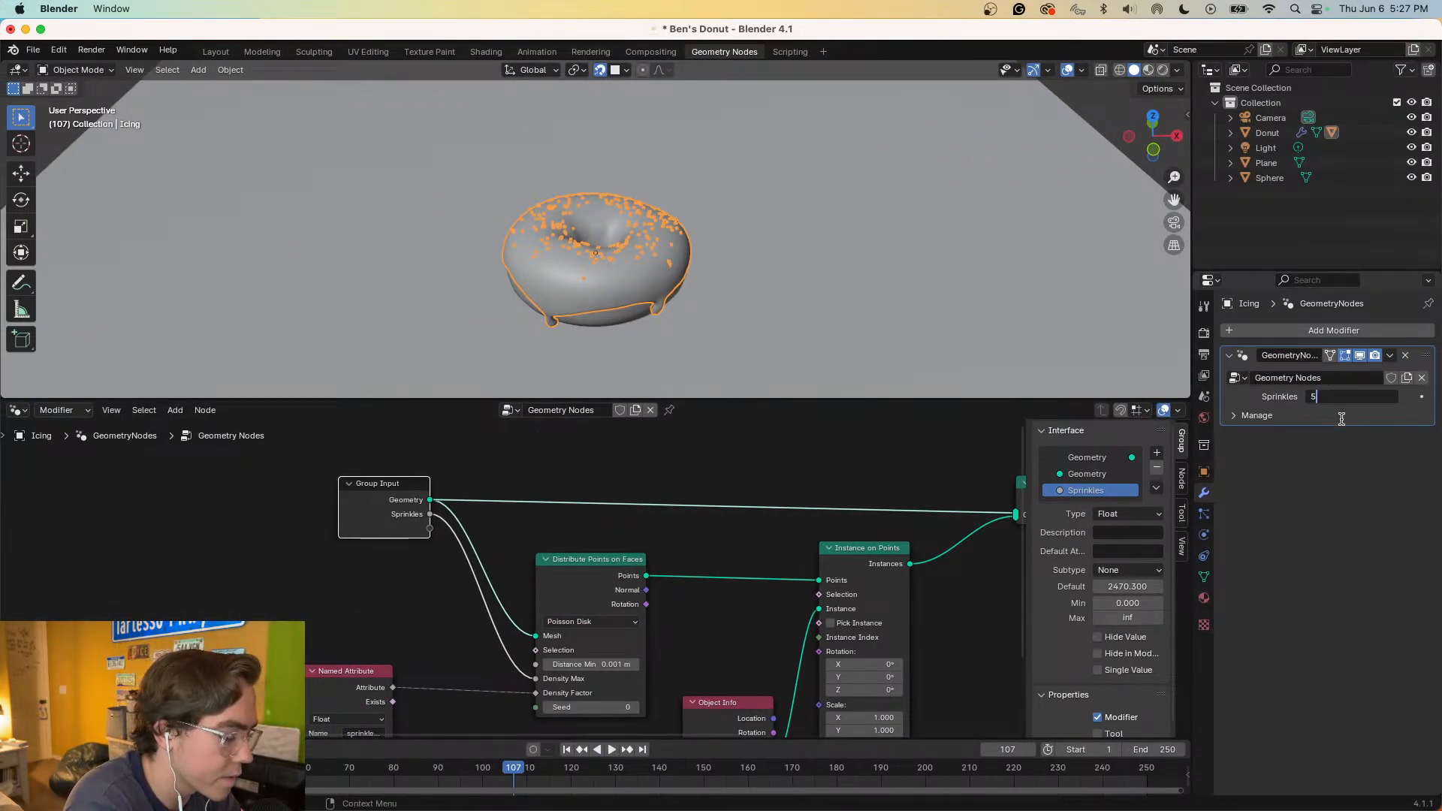
key("Return")
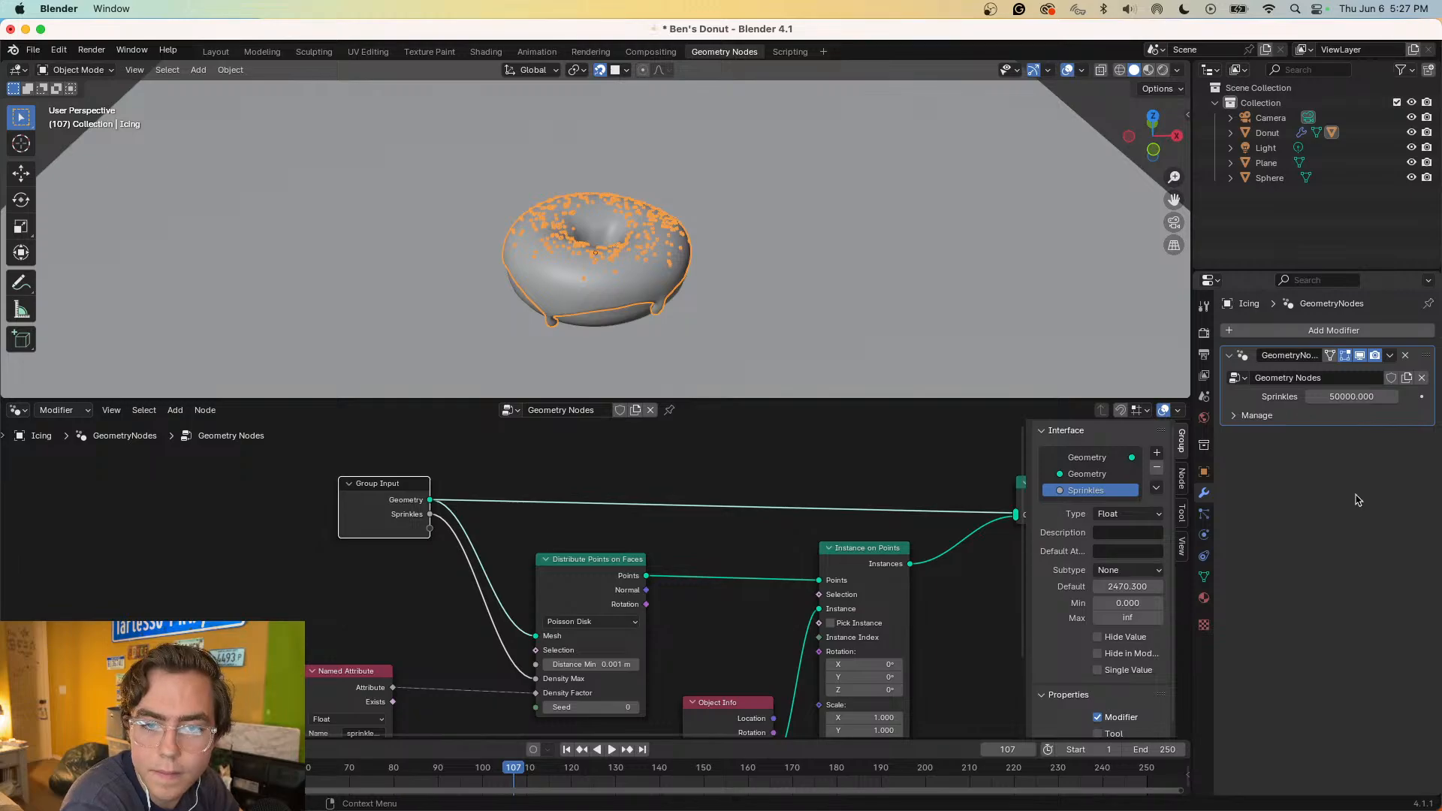
scroll(785, 334, "down", 5)
scroll(784, 333, "up", 4)
scroll(733, 269, "up", 2)
scroll(733, 269, "down", 5)
scroll(702, 154, "up", 4)
scroll(700, 152, "up", 2)
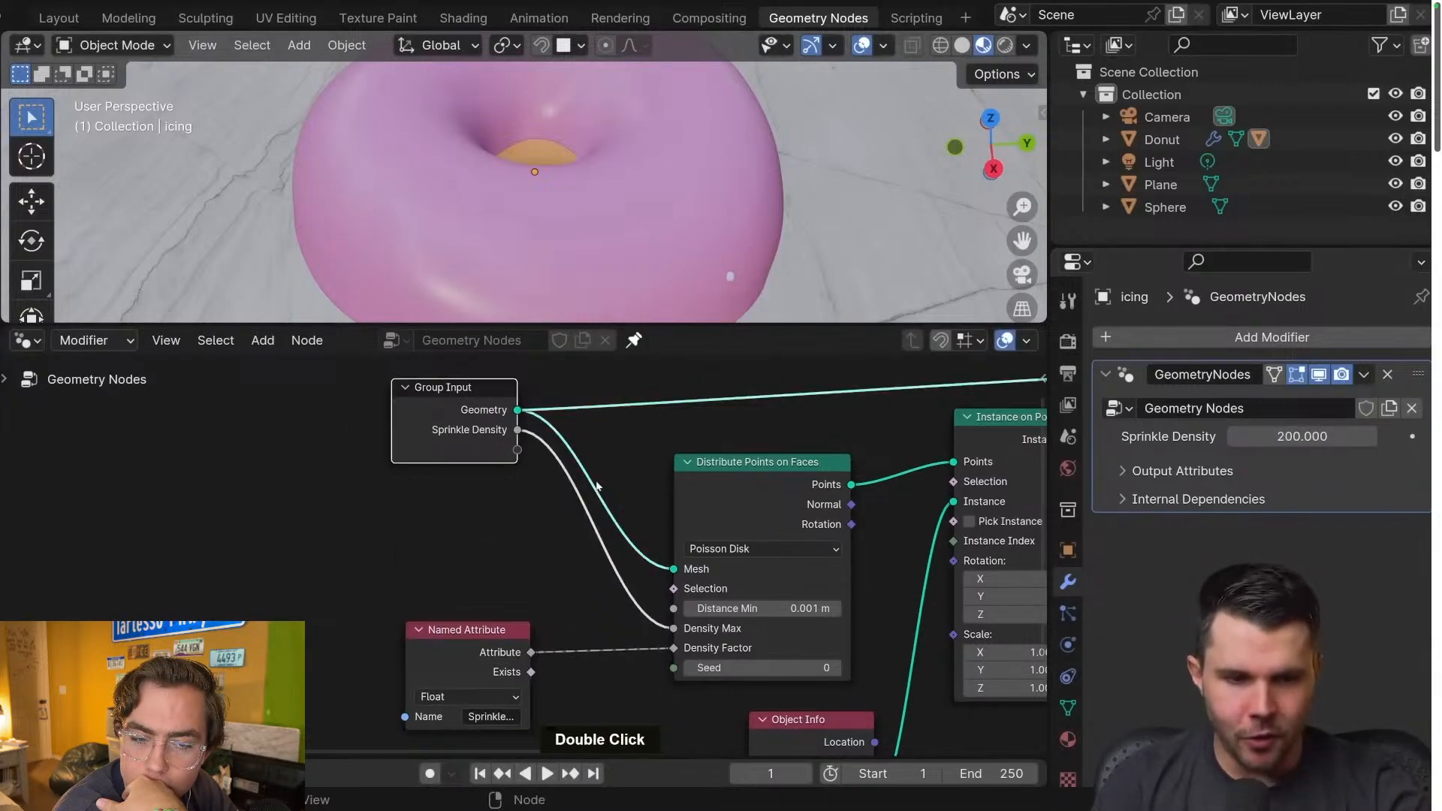
- Pause the tutorial video, switch to Blender and set the icing's Sprinkles density to 200
left_click(853, 404)
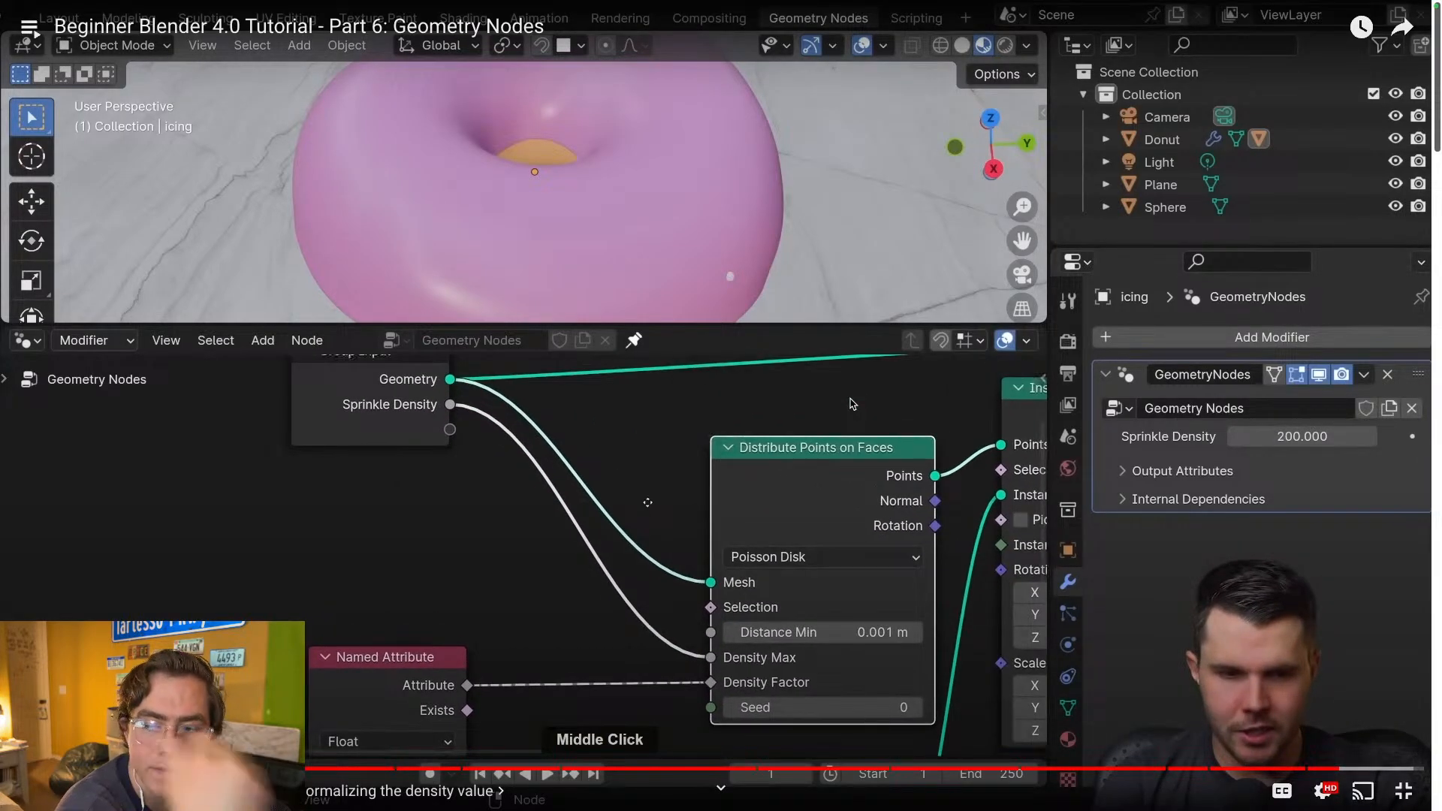
key("ctrl+Left")
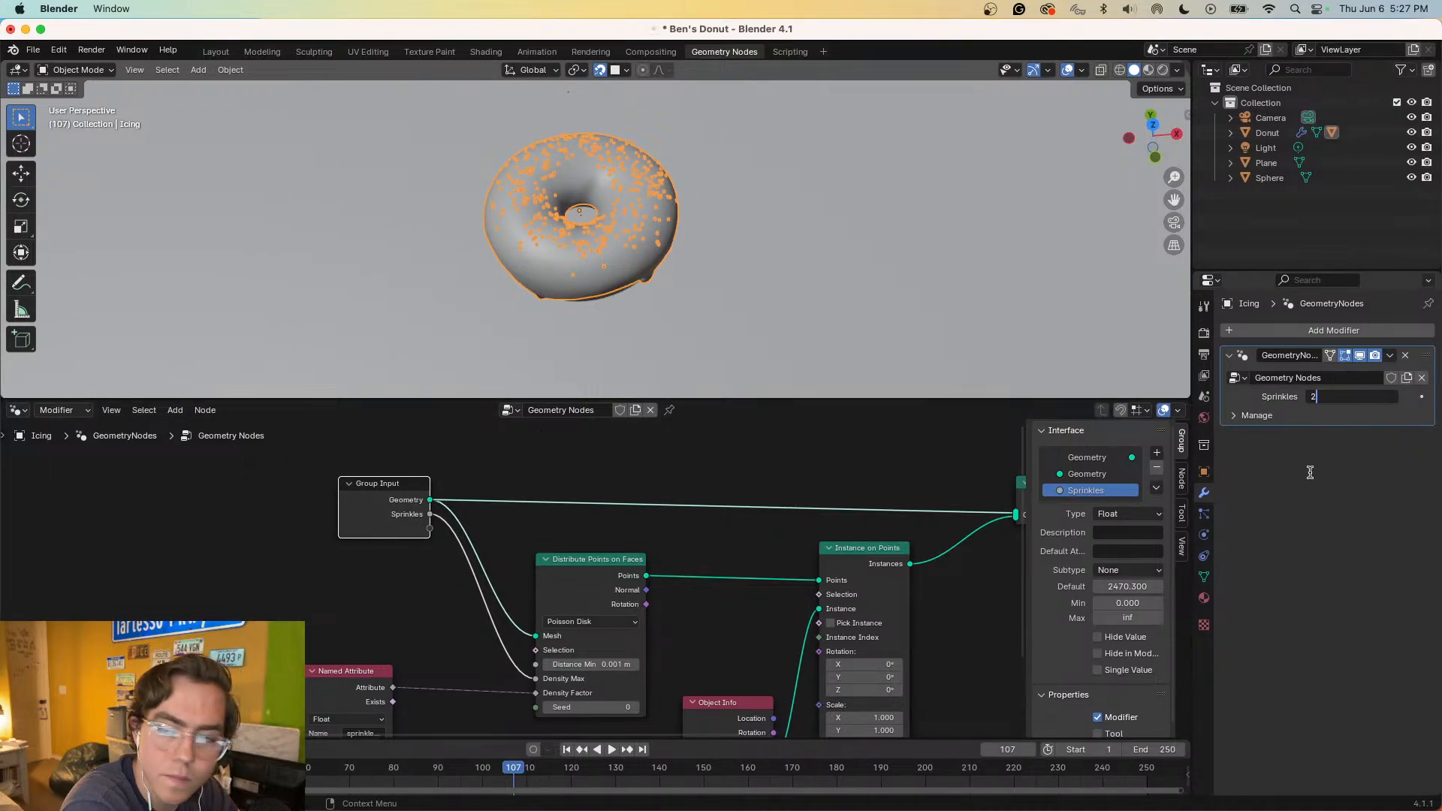
key("Return")
- Switch to the tutorial video and watch its explanation of normalizing the density value
key("ctrl+Right")
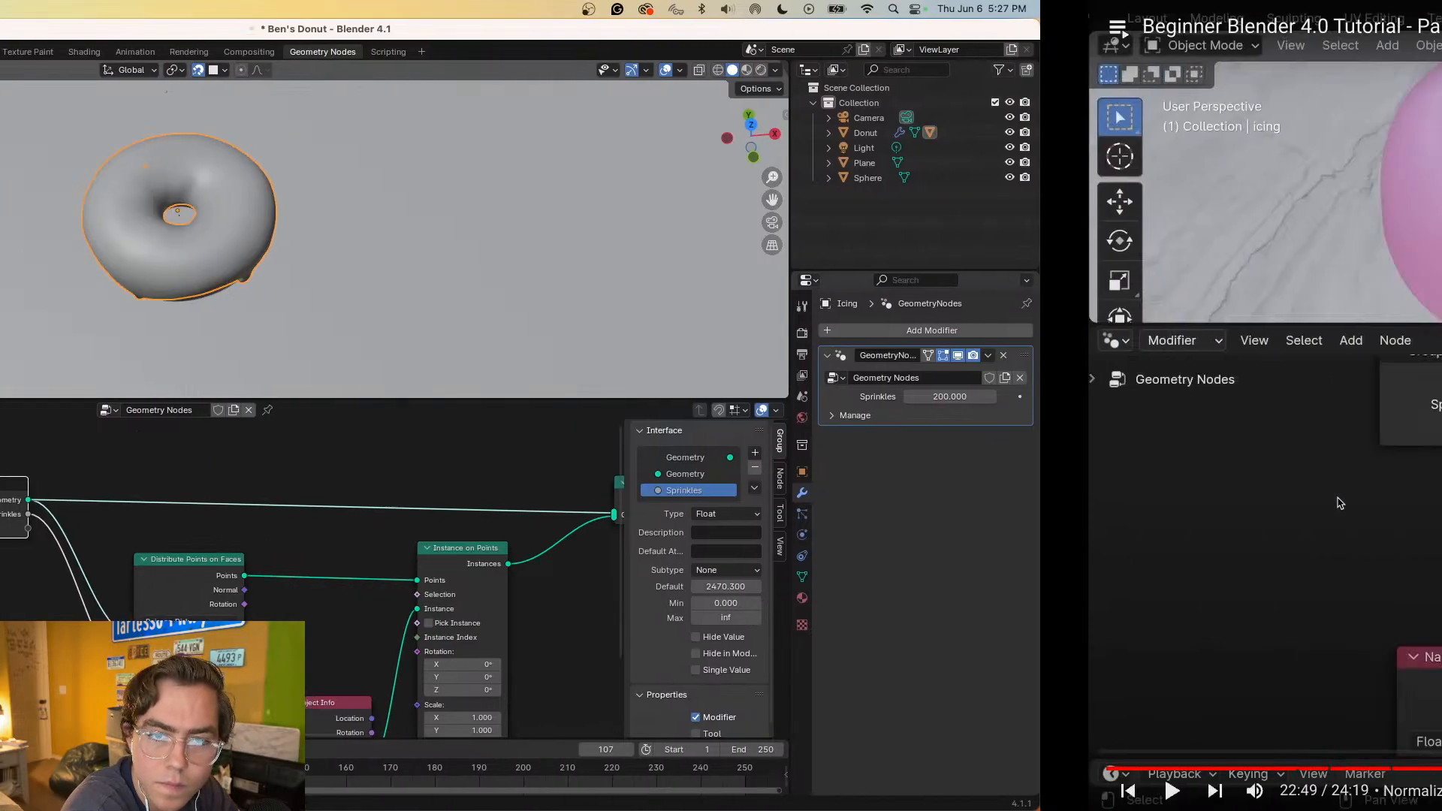
key("space")
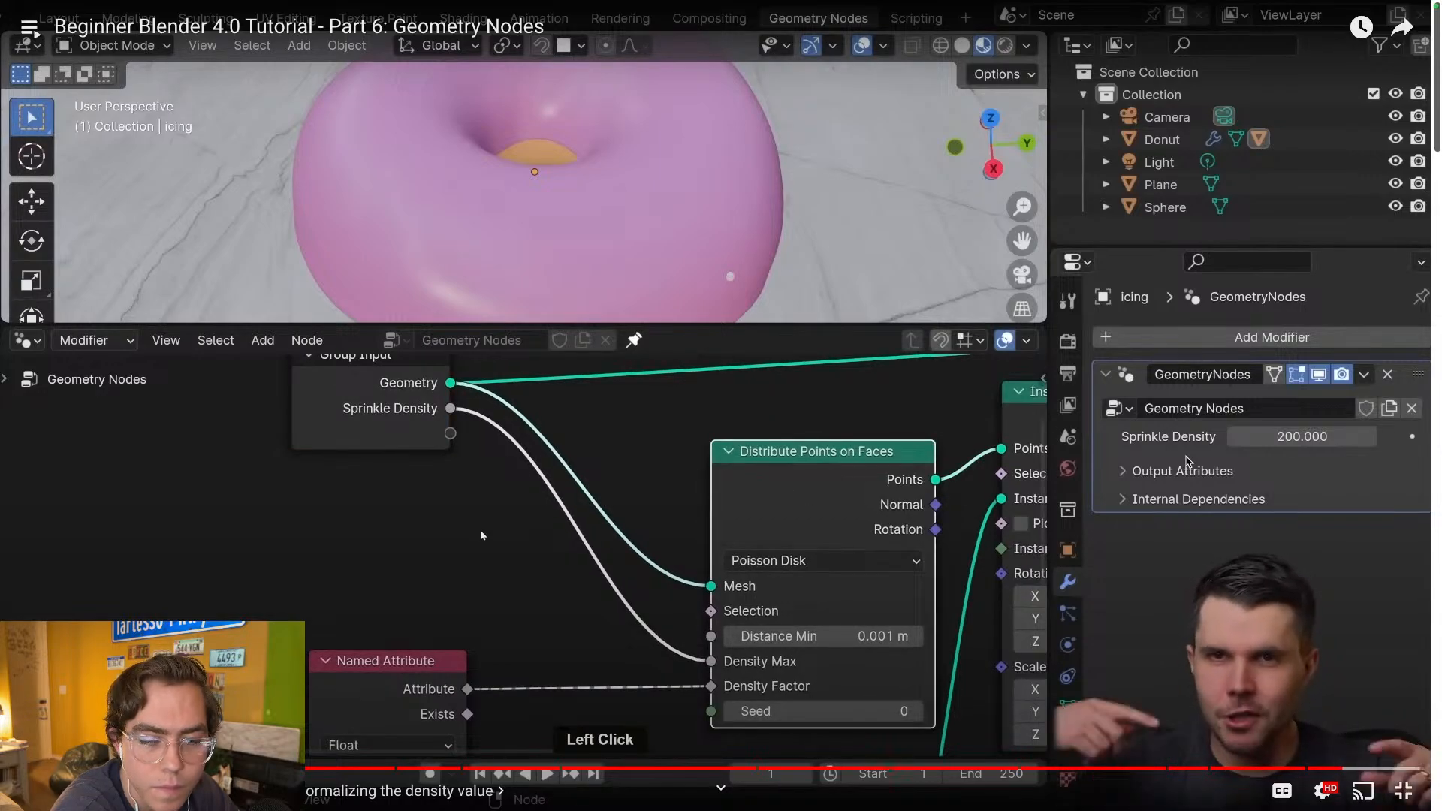
key("space")
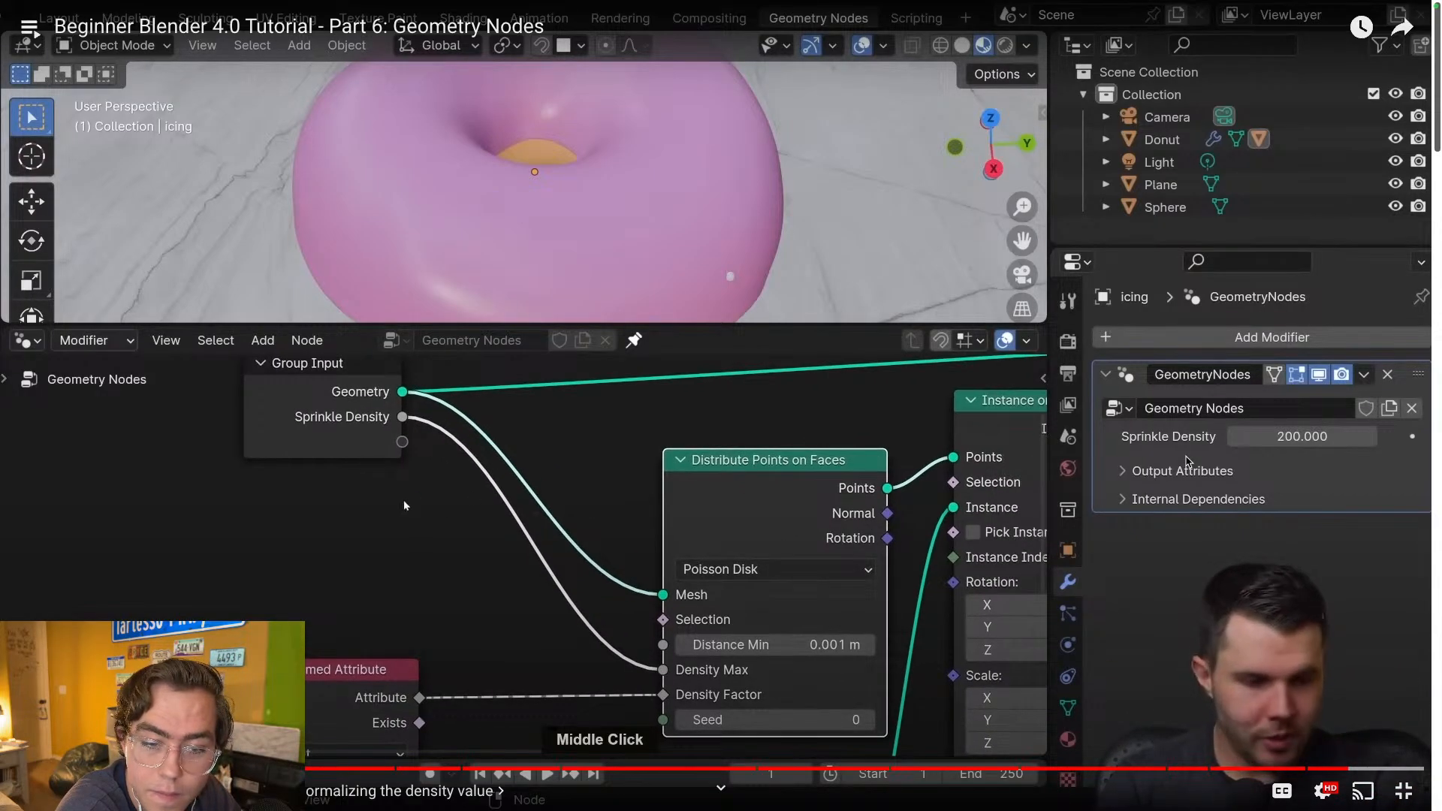
key("space")
key("space")
- Back in Blender, insert a Math node into the link between the Group Input's Sprinkles output and Density Max, checking the tutorial for the node
key("ctrl+Left")
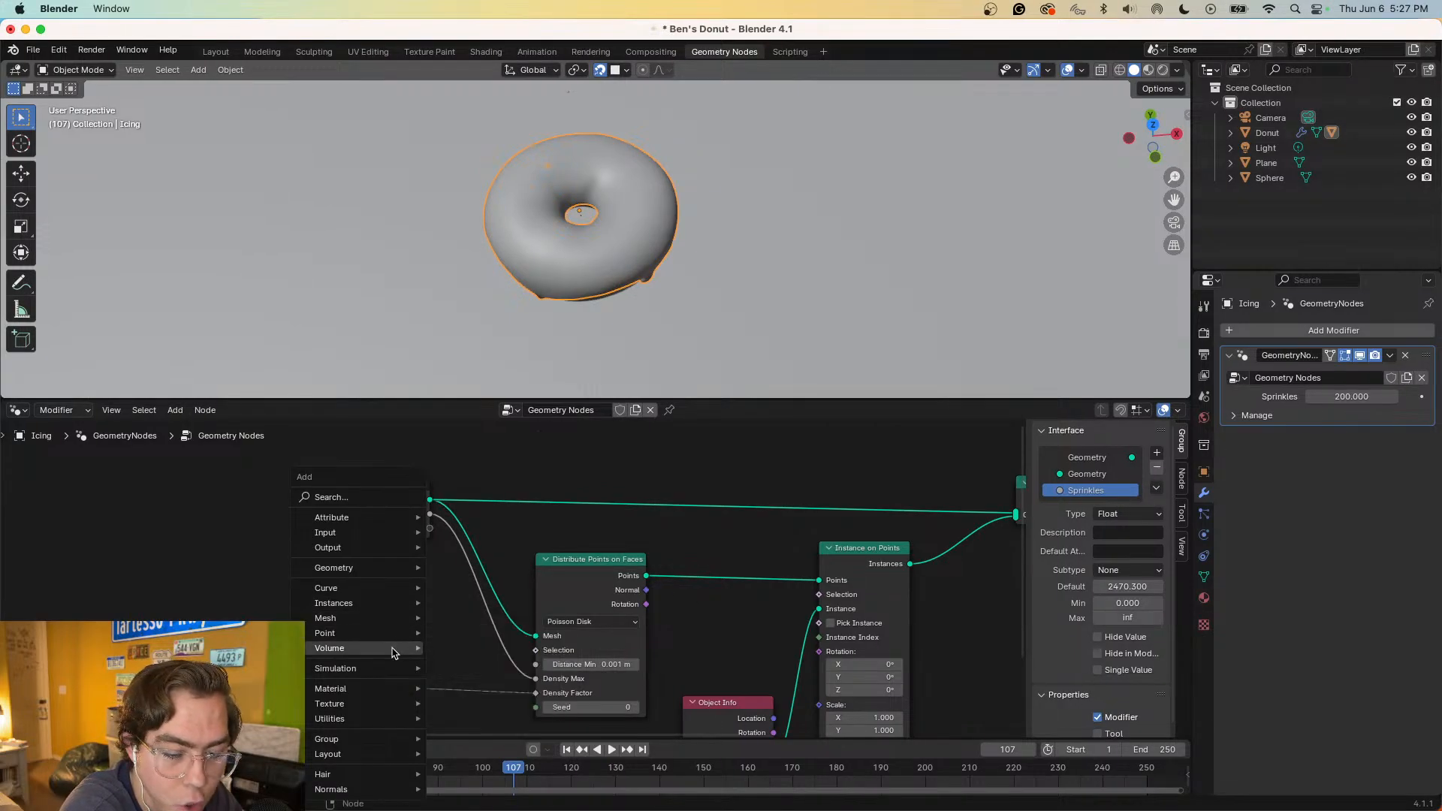
mouse_move(393, 720)
mouse_move(498, 615)
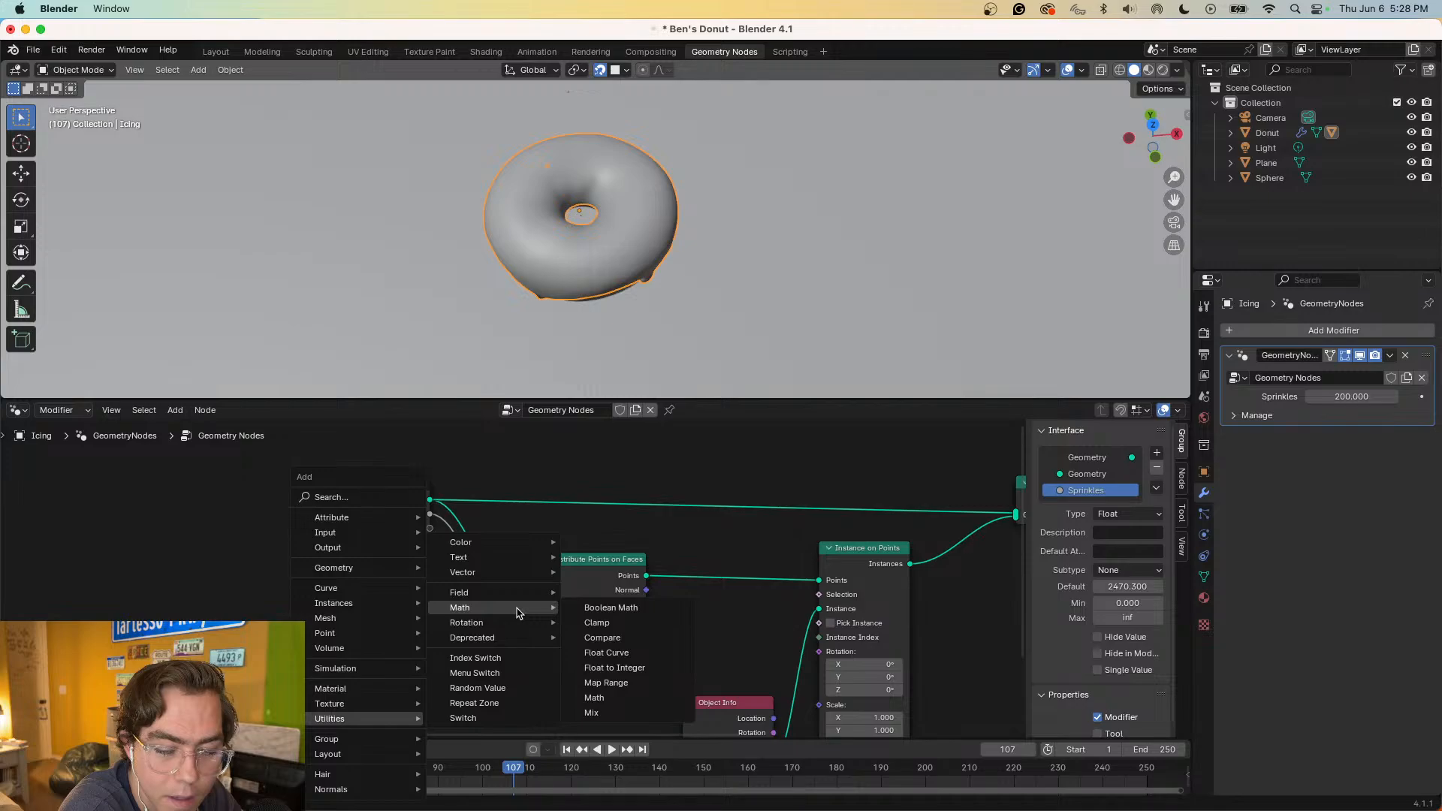
key("ctrl+Right")
key("space")
key("space")
key("space")
key("ctrl+Left")
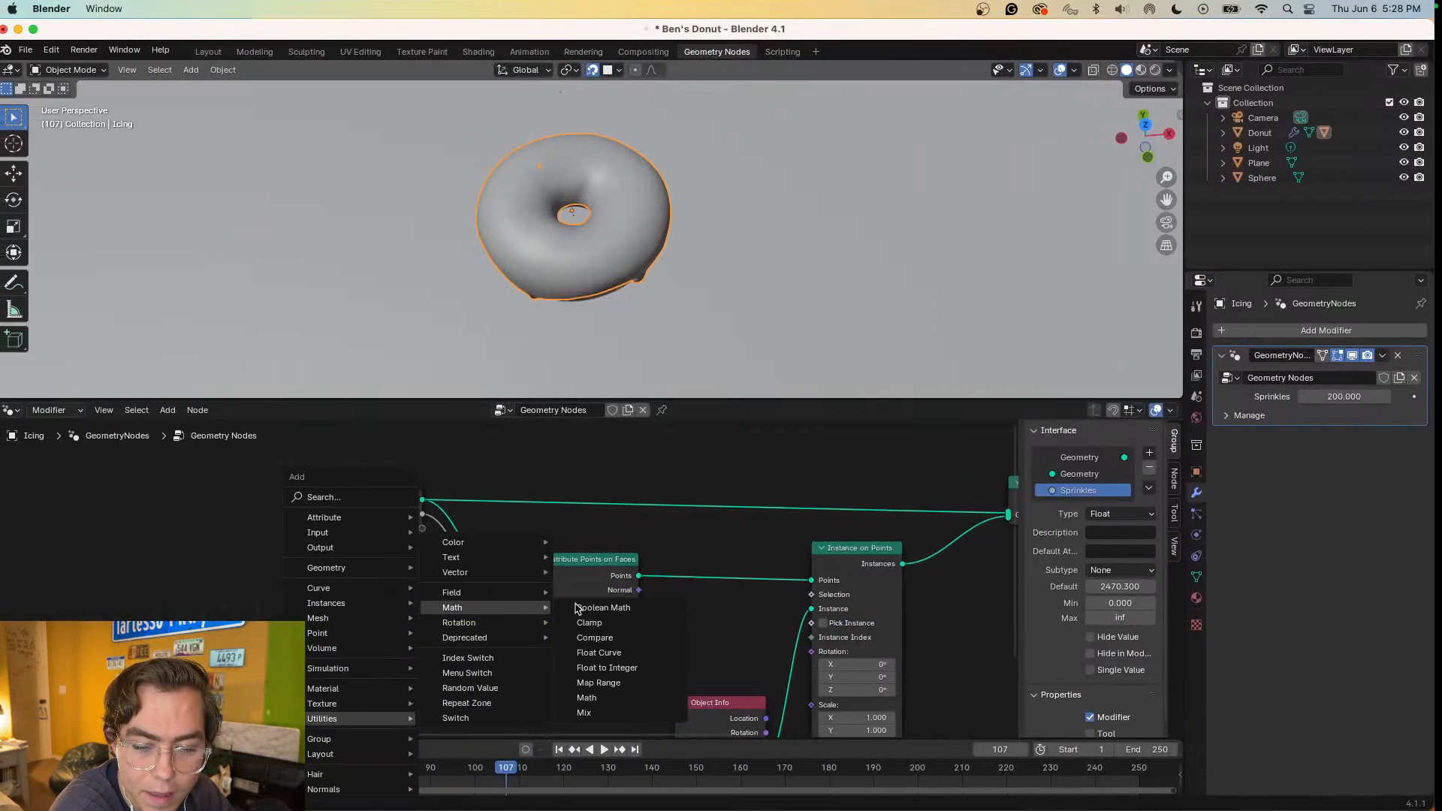
left_click(593, 698)
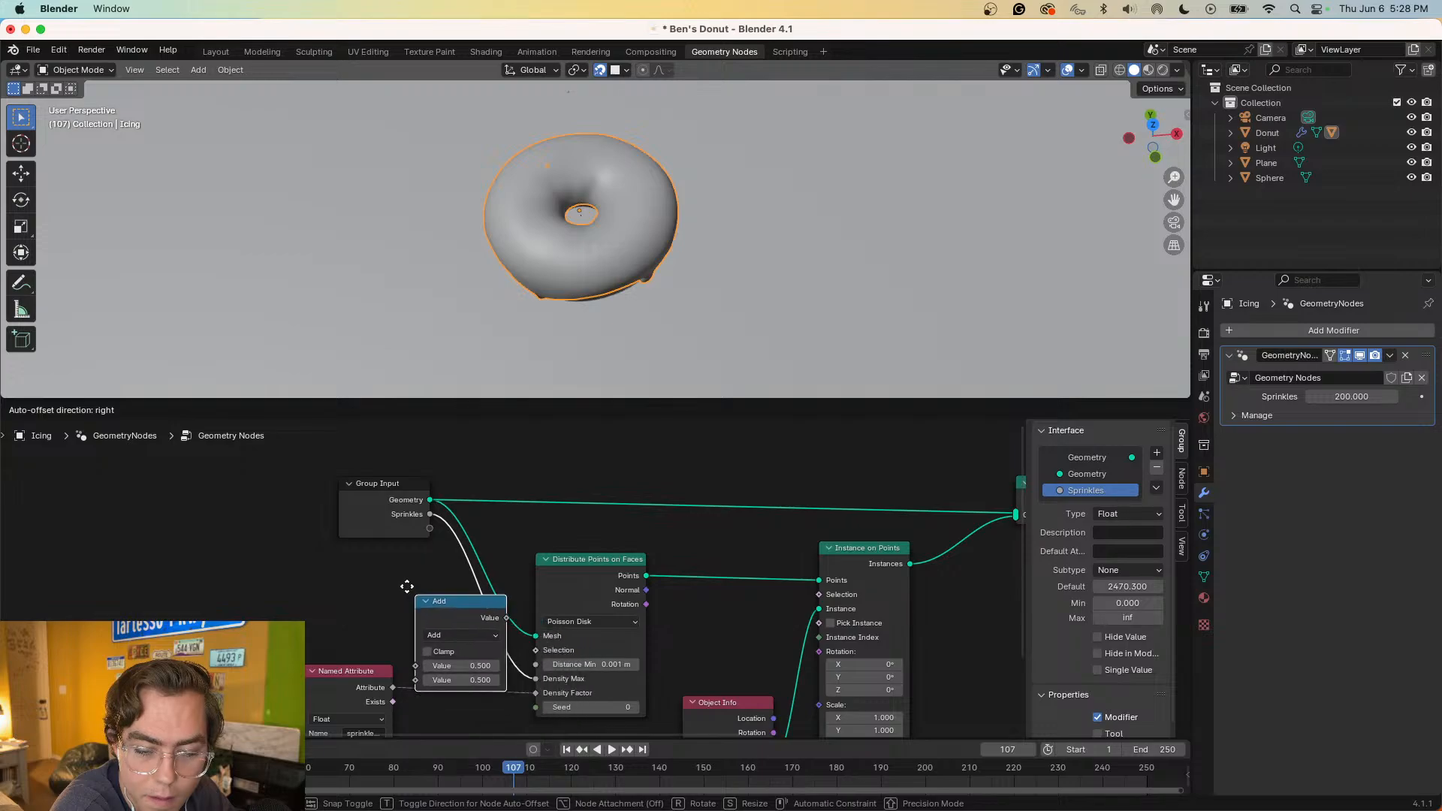
left_click(382, 565)
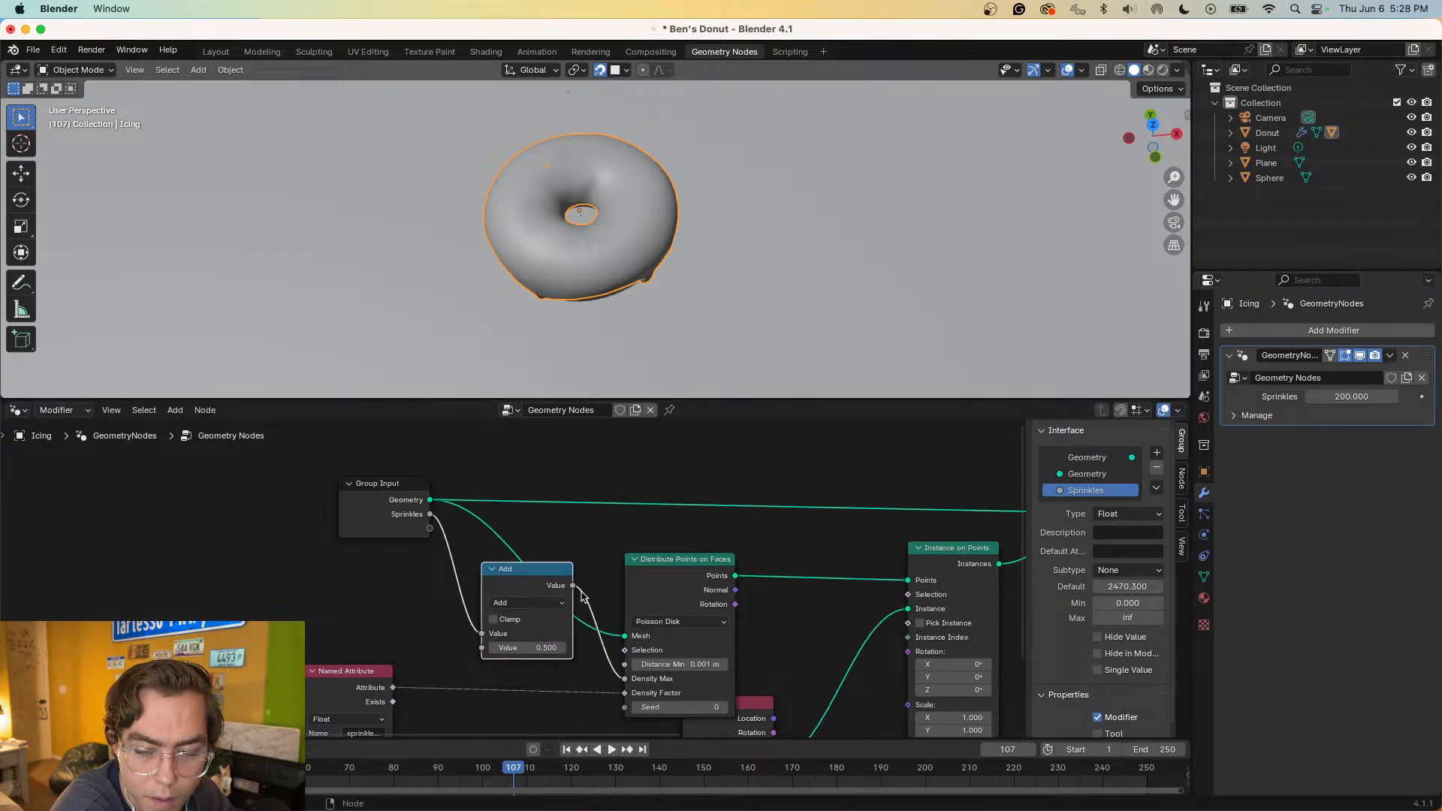
- Spread out the Group Input, Math and Distribute Points on Faces nodes so their links are easy to follow
left_click_drag(553, 585, 507, 599)
left_click_drag(379, 484, 246, 428)
left_click_drag(663, 598, 679, 562)
left_click_drag(471, 617, 431, 590)
- Check the tutorial video for the Math node's settings, and in Blender set its operation to Multiply and its second value to 1000
key("ctrl+Right")
key("space")
key("ctrl+Left")
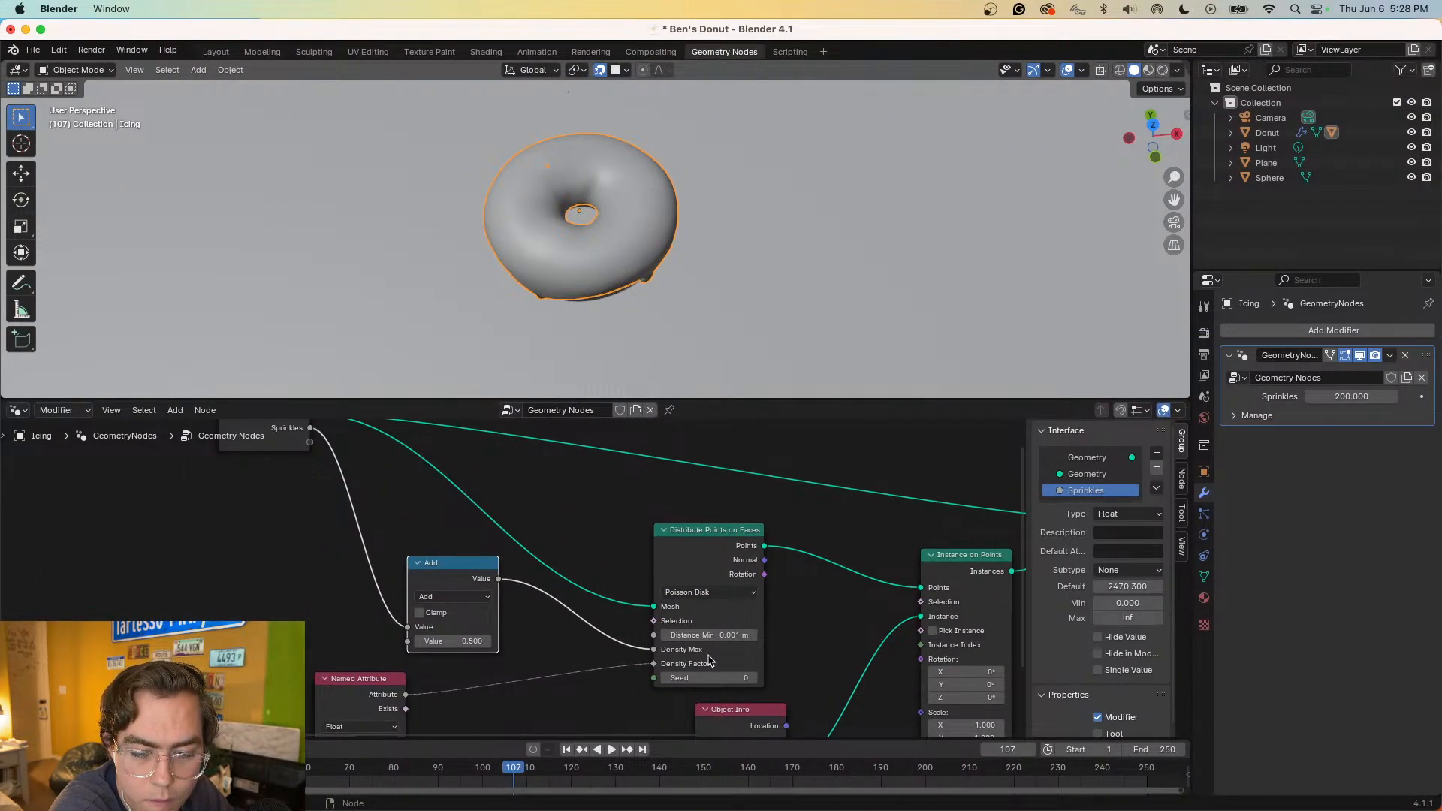
key("ctrl+Right")
key("space")
key("space")
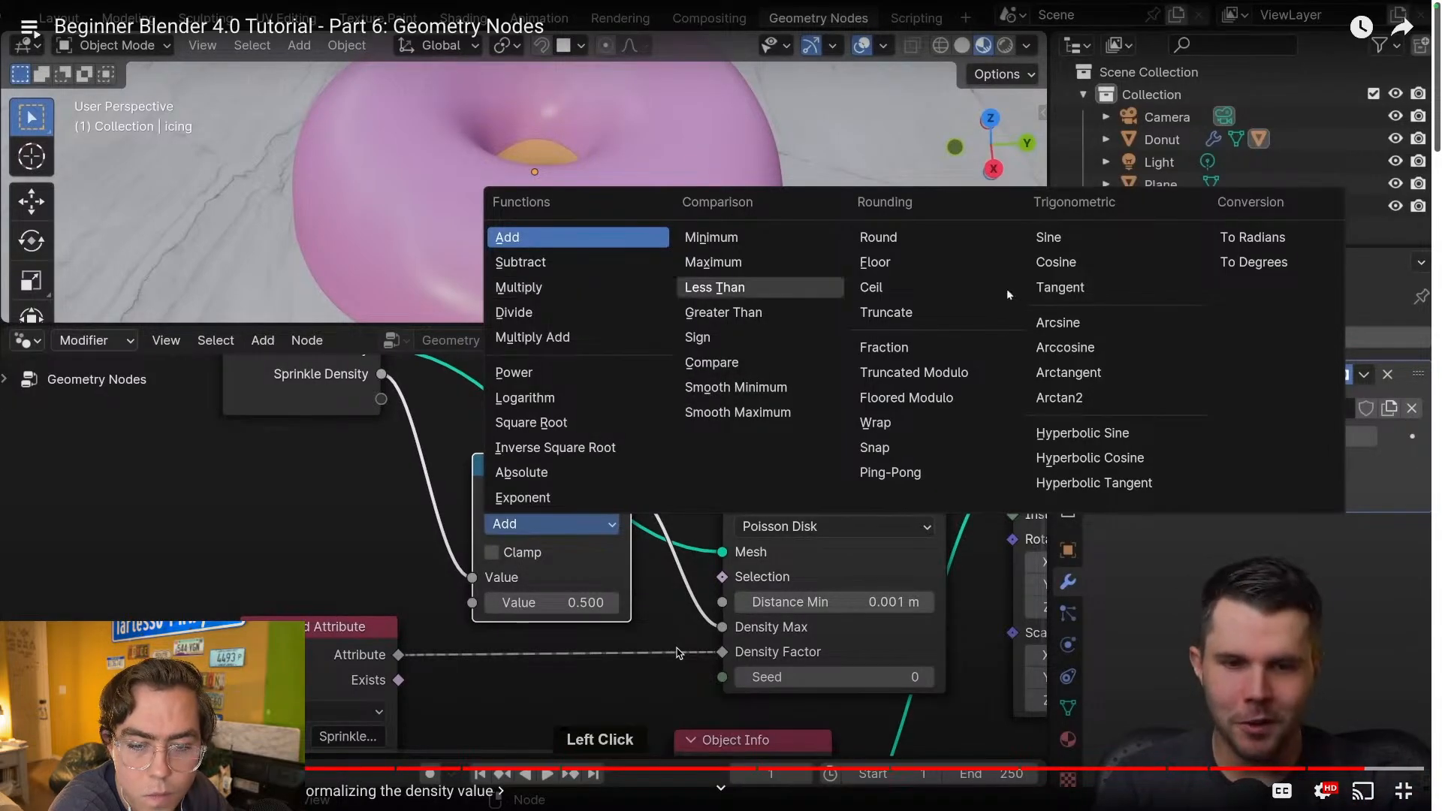
key("Left")
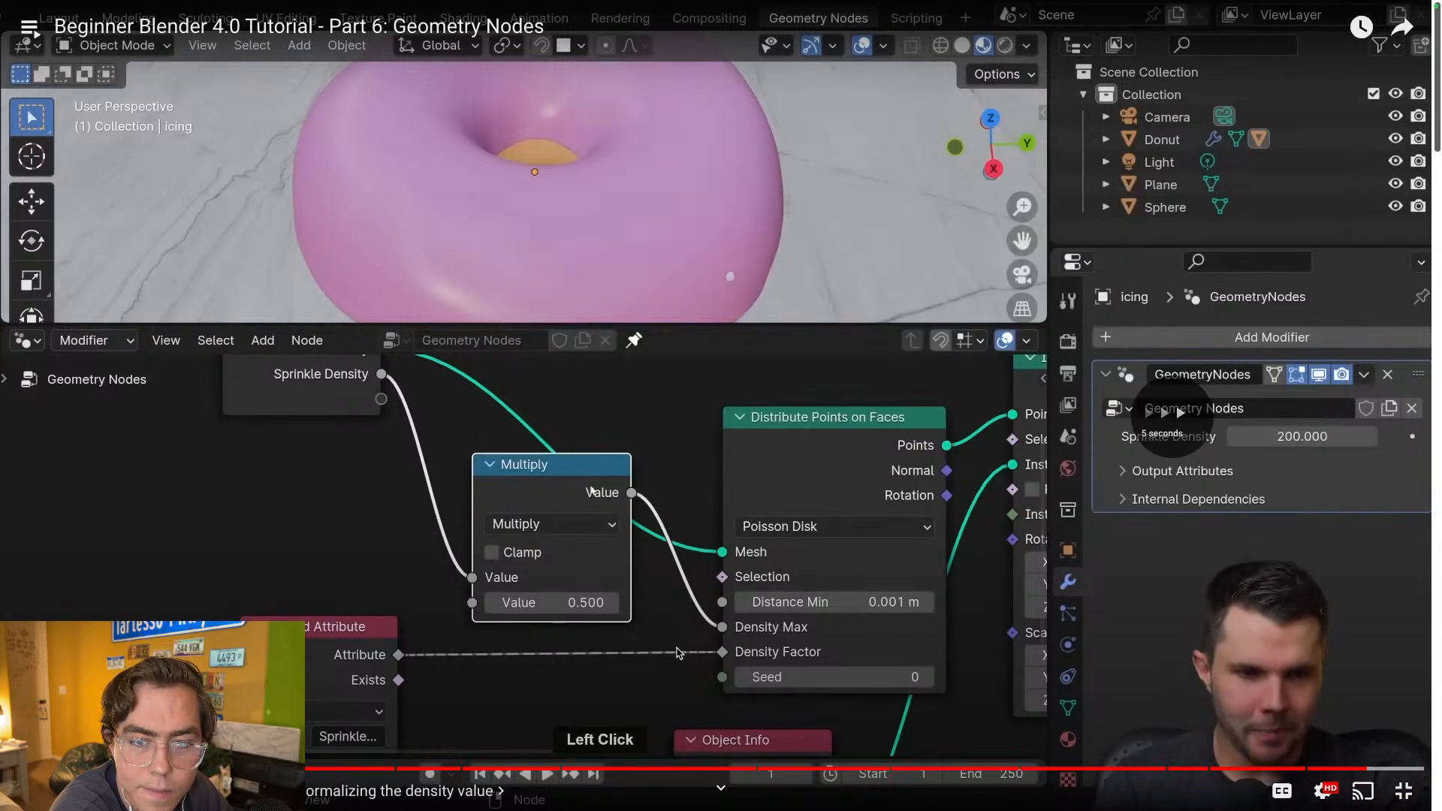
key("ctrl+Left")
left_click(453, 597)
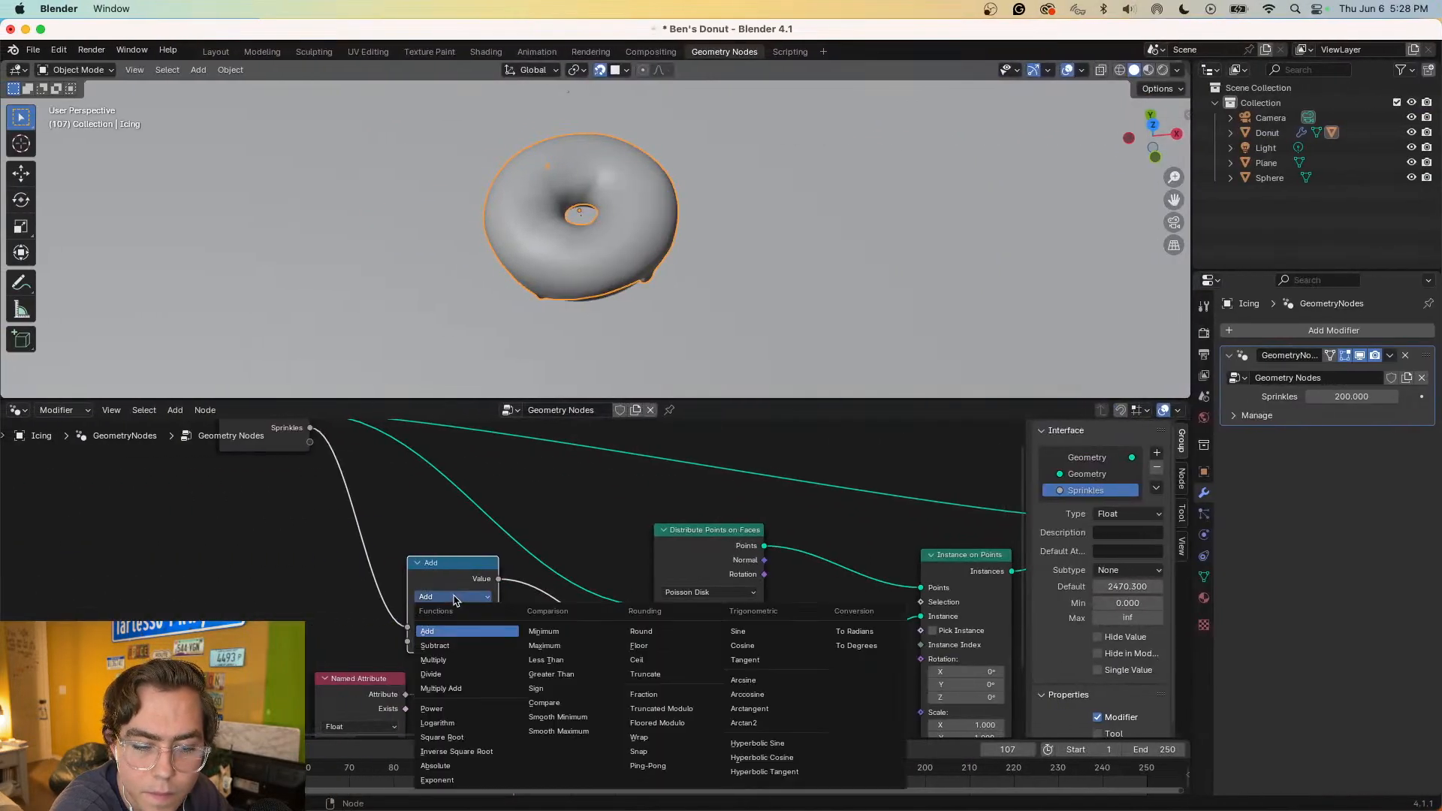
left_click(461, 659)
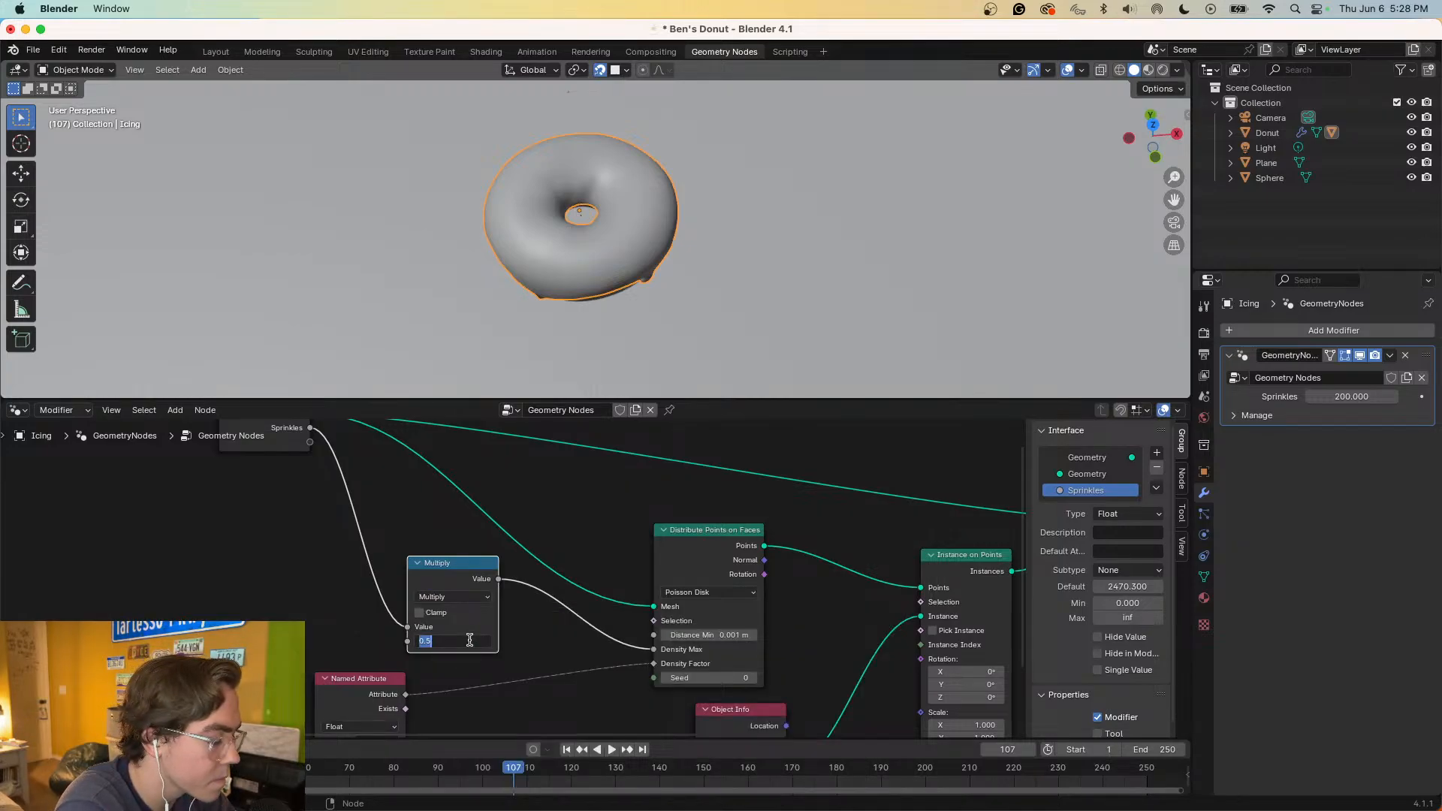
left_click(467, 640)
type("1000")
key("Return")
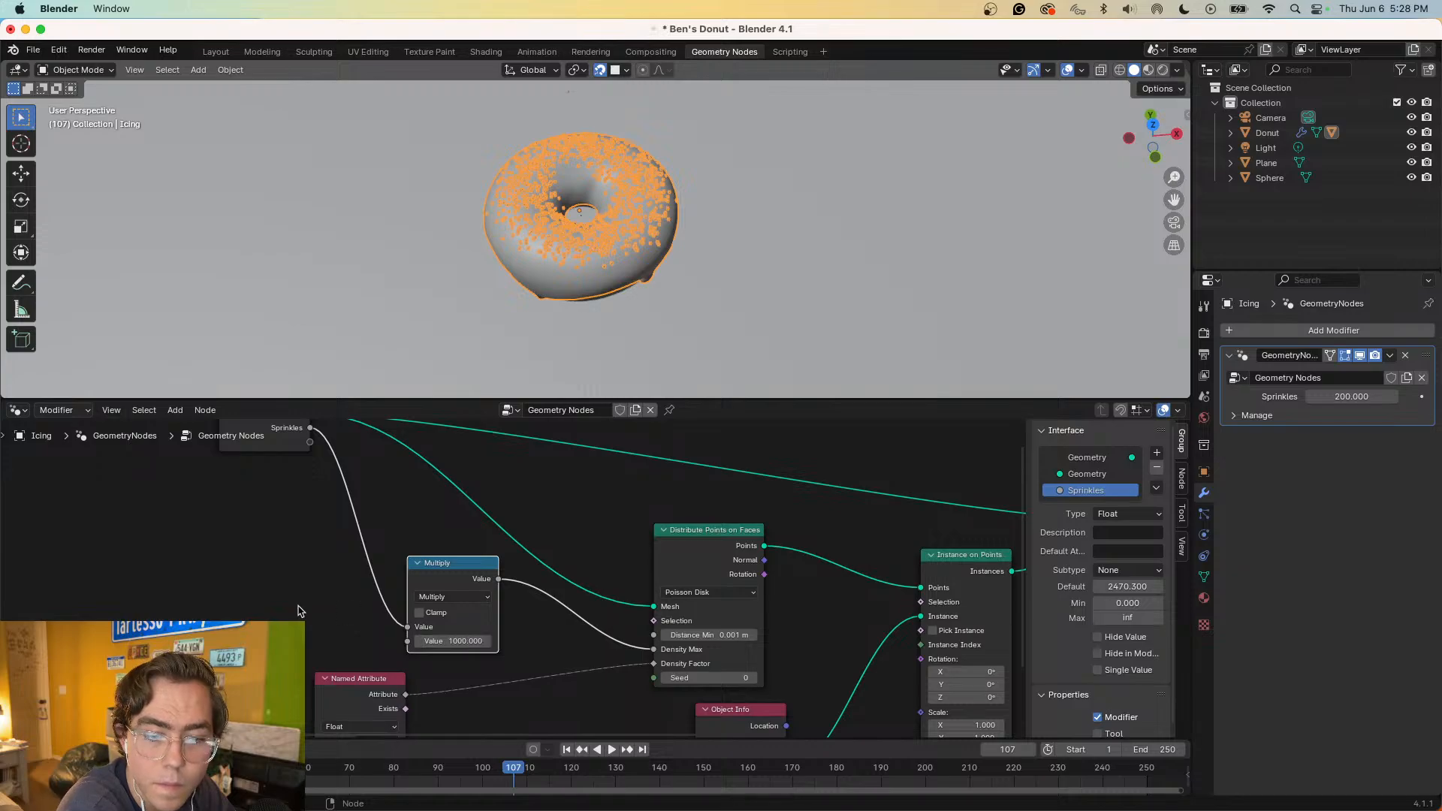
- Check the tutorial's sprinkle density and lower the icing's Sprinkles density in Blender to 161.950
key("ctrl+Right")
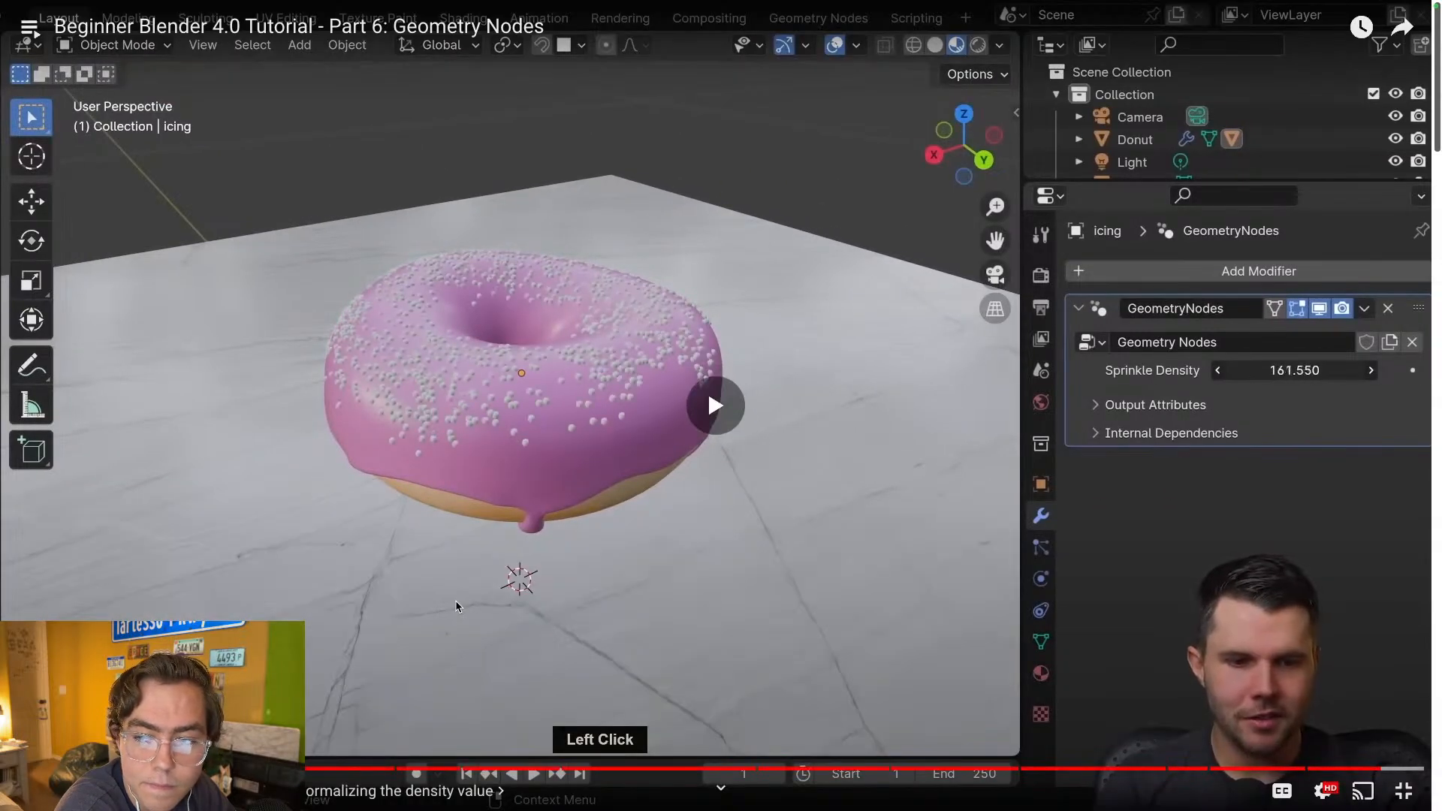
key("ctrl+Left")
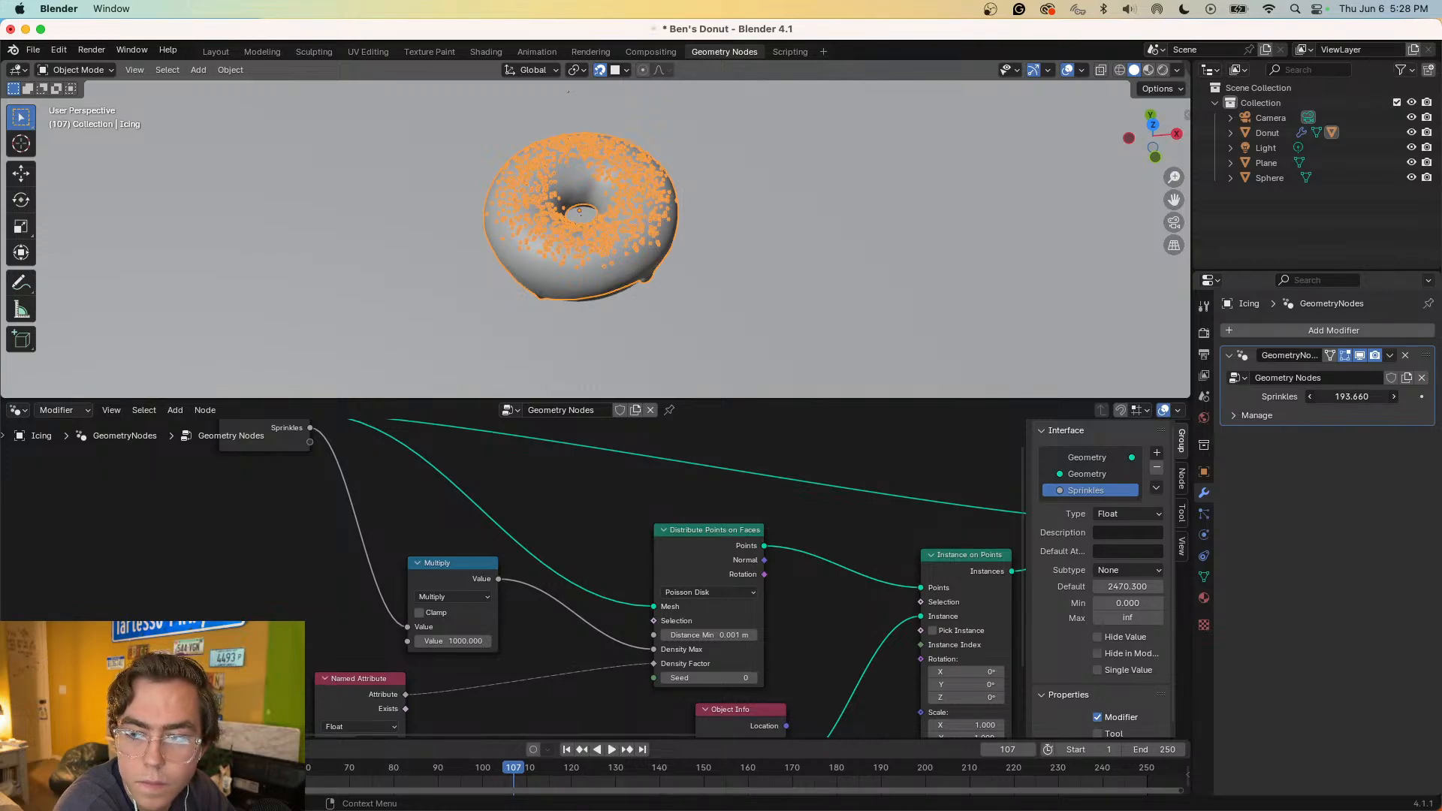
left_click_drag(1352, 397, 1329, 396)
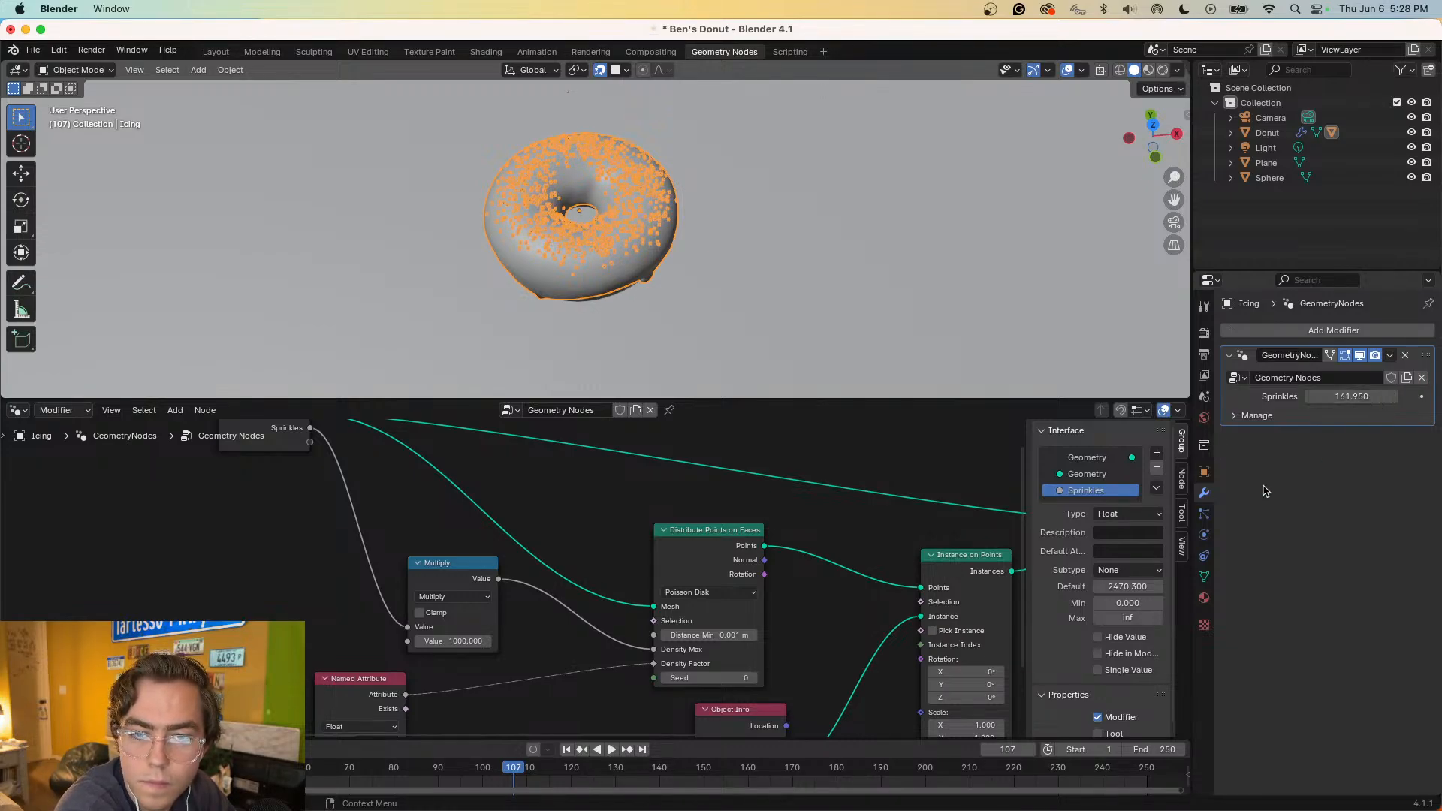
- Deselect the icing by picking the plane, and view the sprinkled donut up close in the Layout workspace
left_click(819, 311)
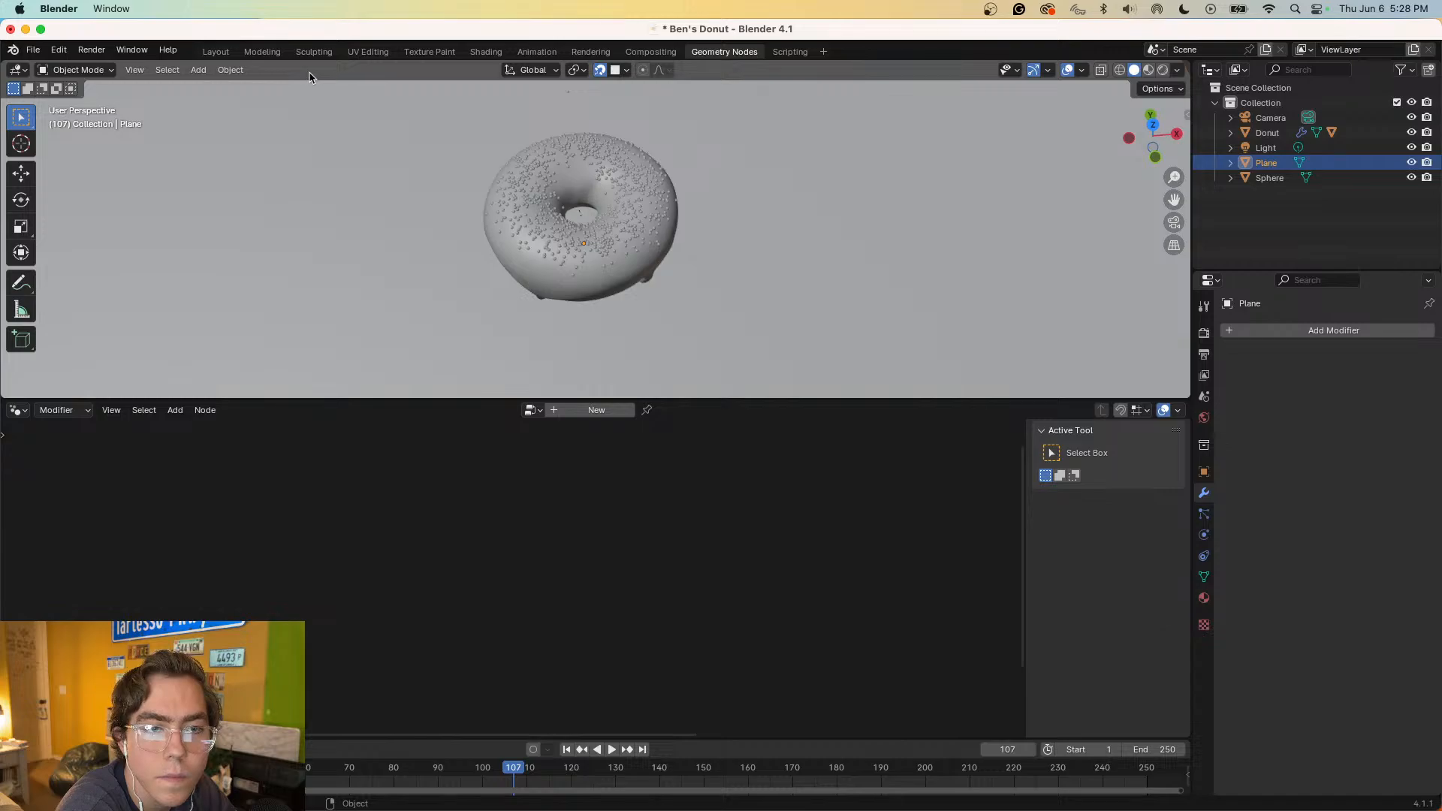
left_click(223, 58)
scroll(601, 305, "up", 5)
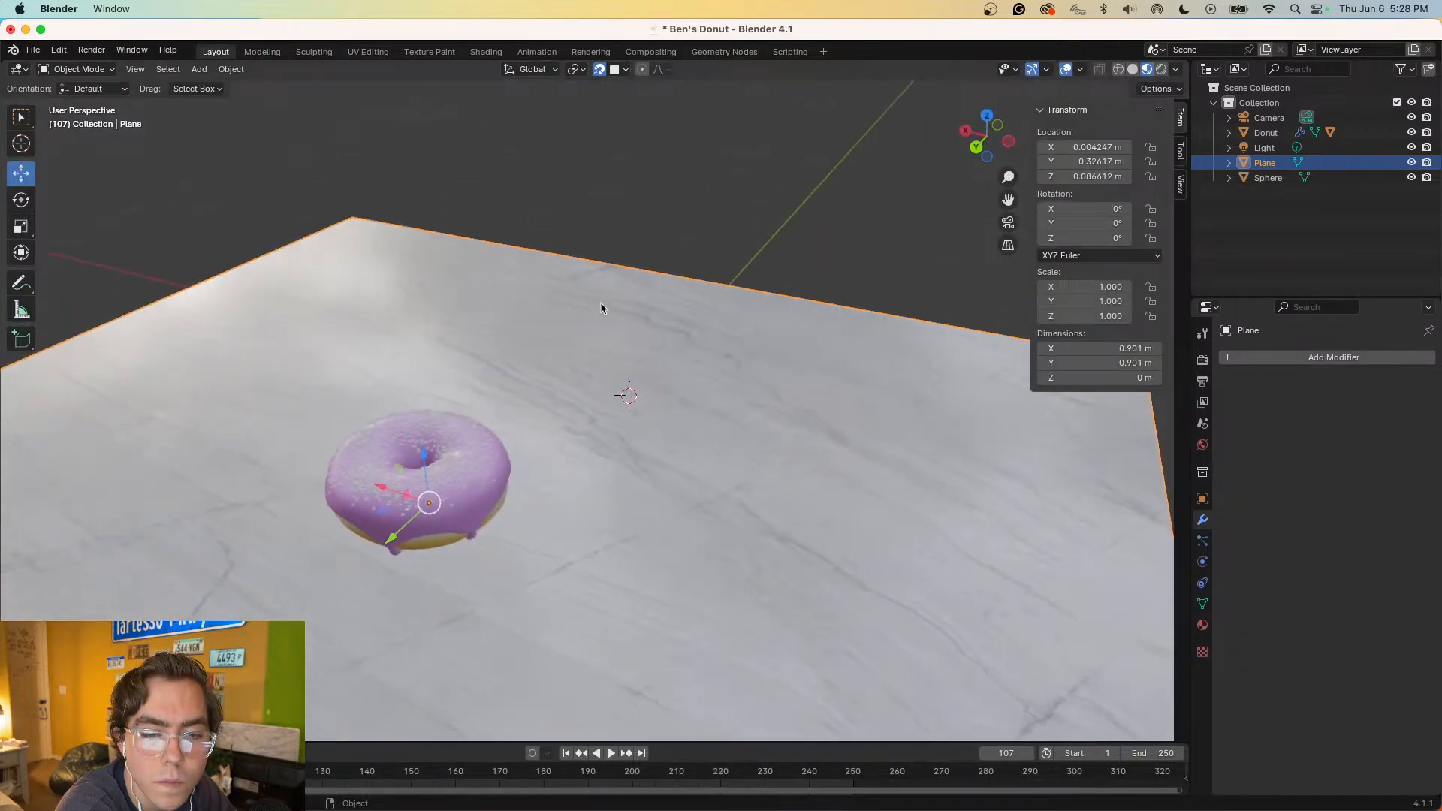
- Watch the end of the tutorial video, return to the Blender window and make it full screen
key("super+Tab")
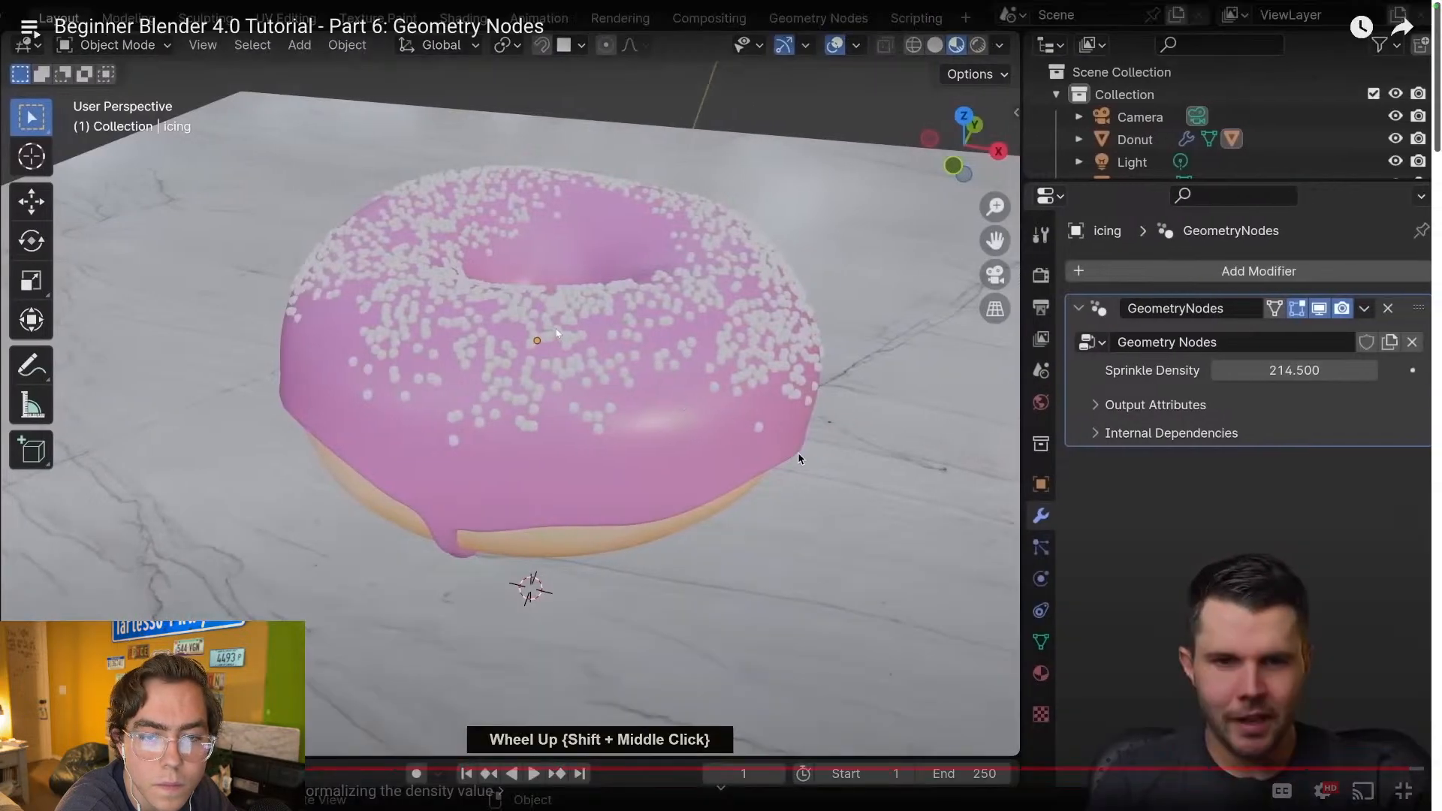
left_click(800, 458)
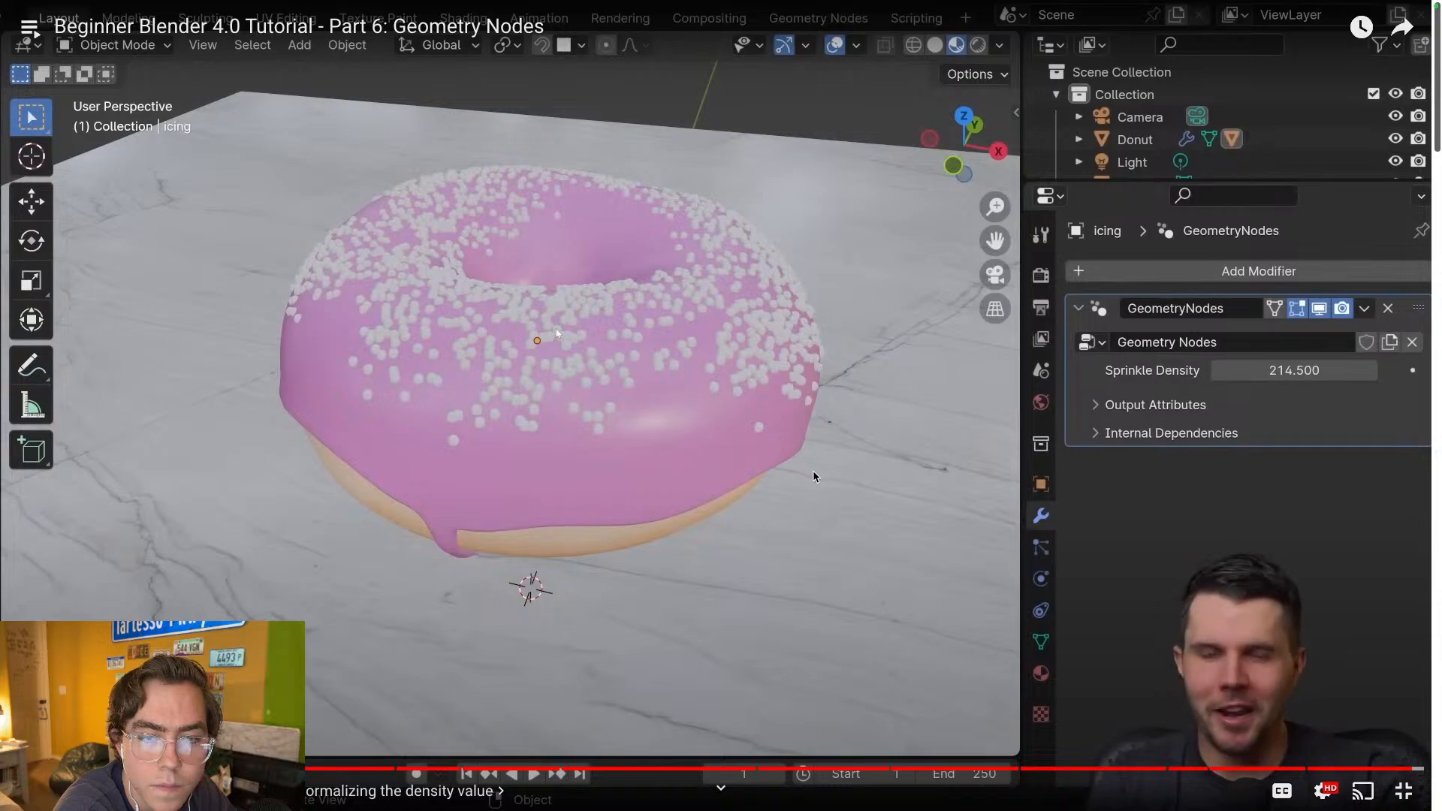
left_click(812, 470)
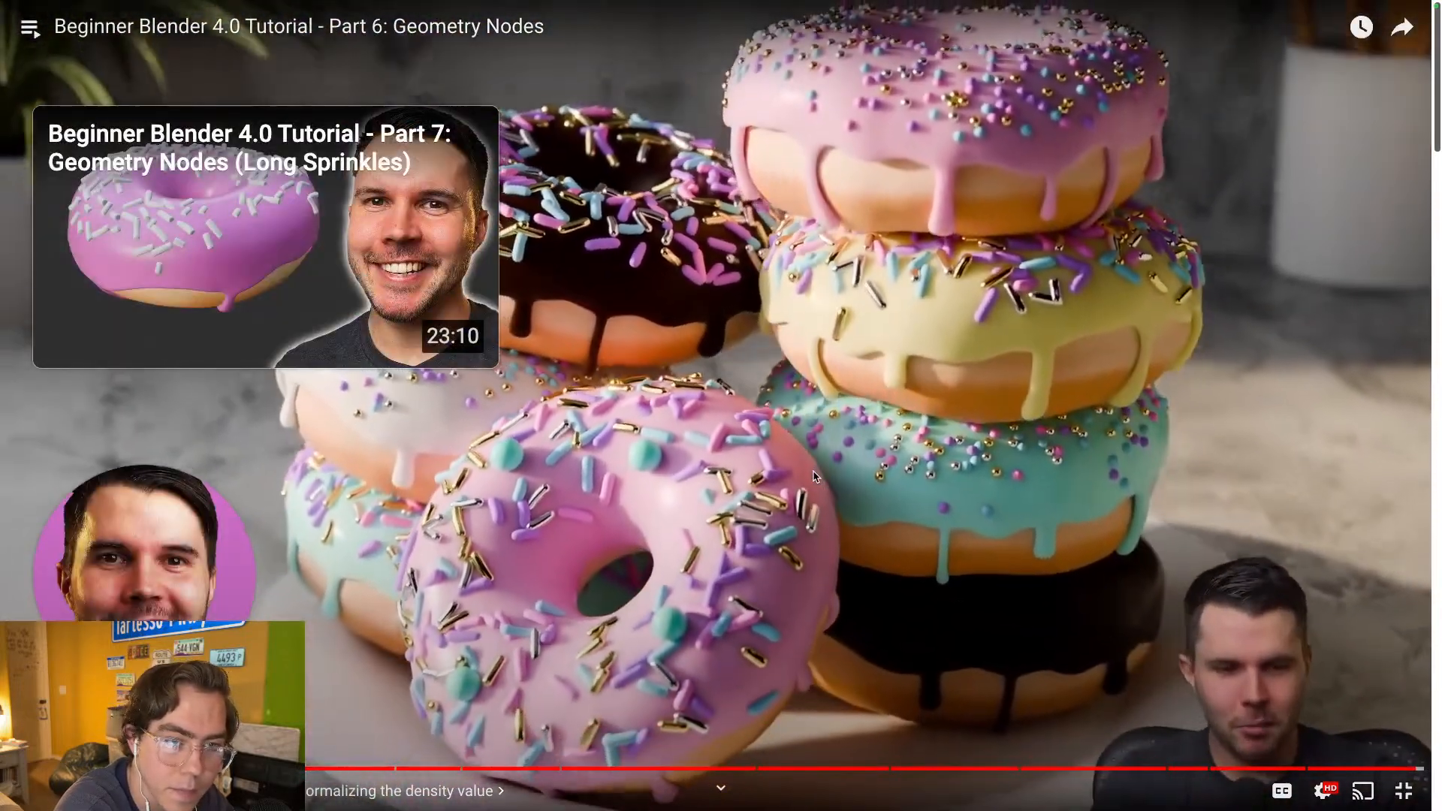
left_click(814, 475)
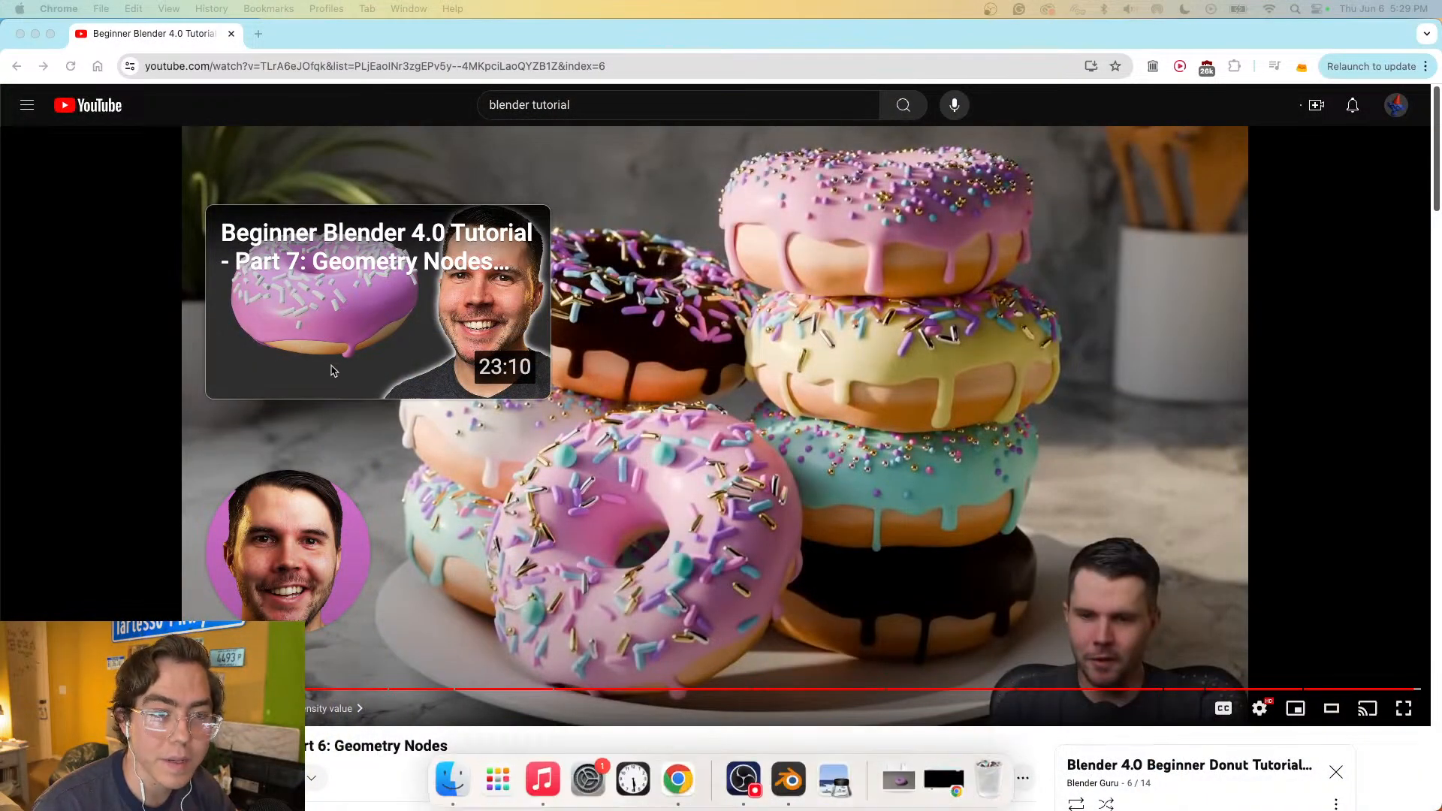
key("super+Tab")
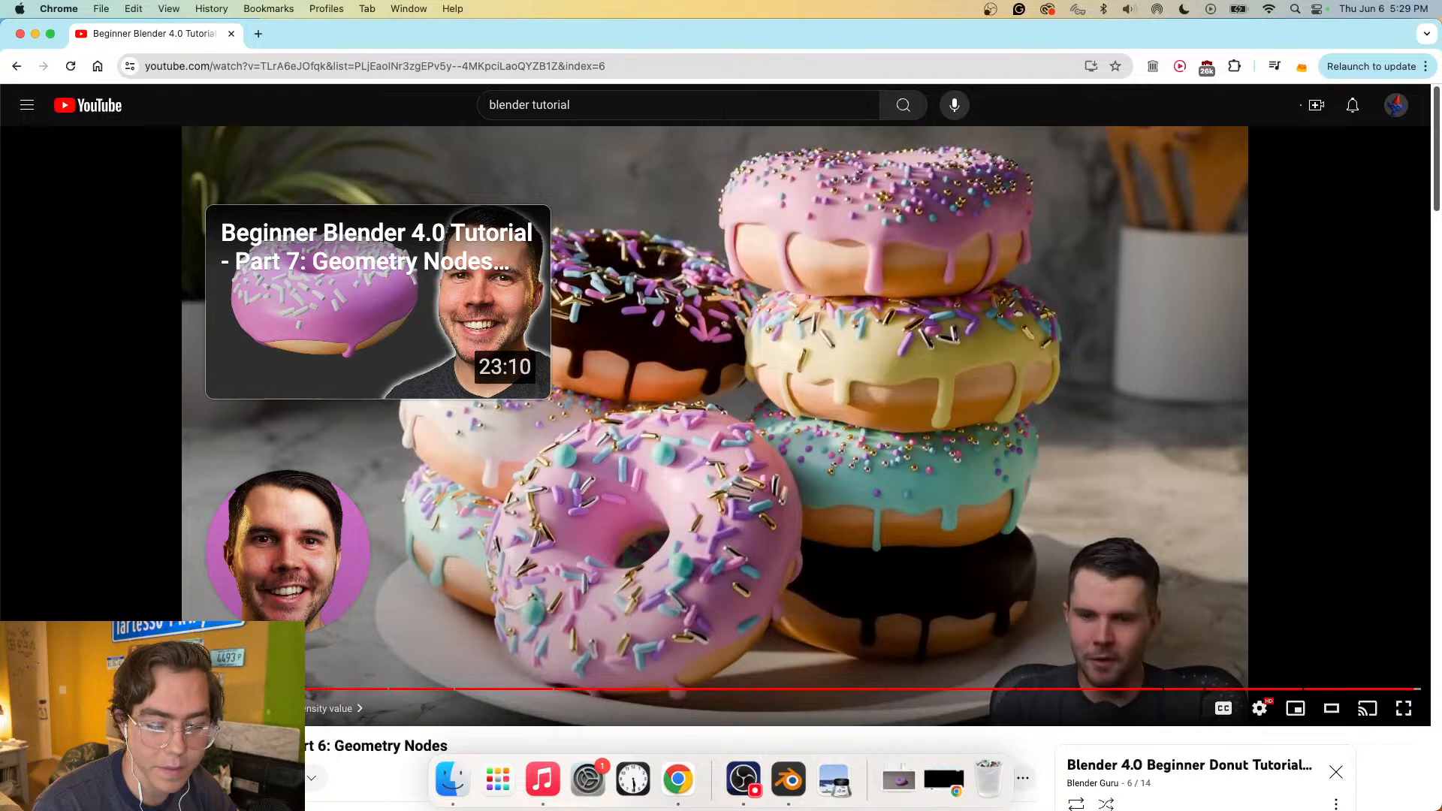
key("super+Tab")
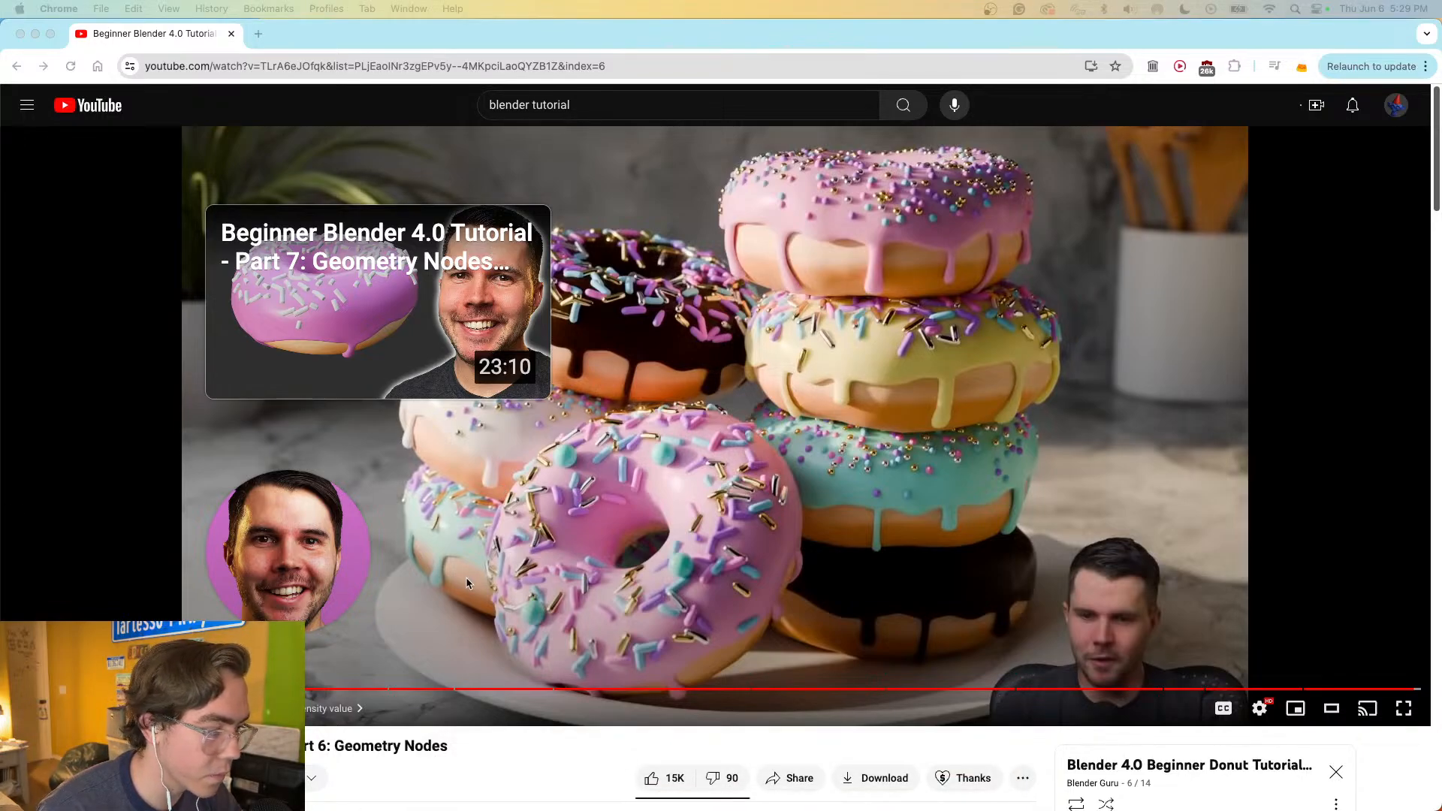
key("ctrl+Up")
left_click(350, 204)
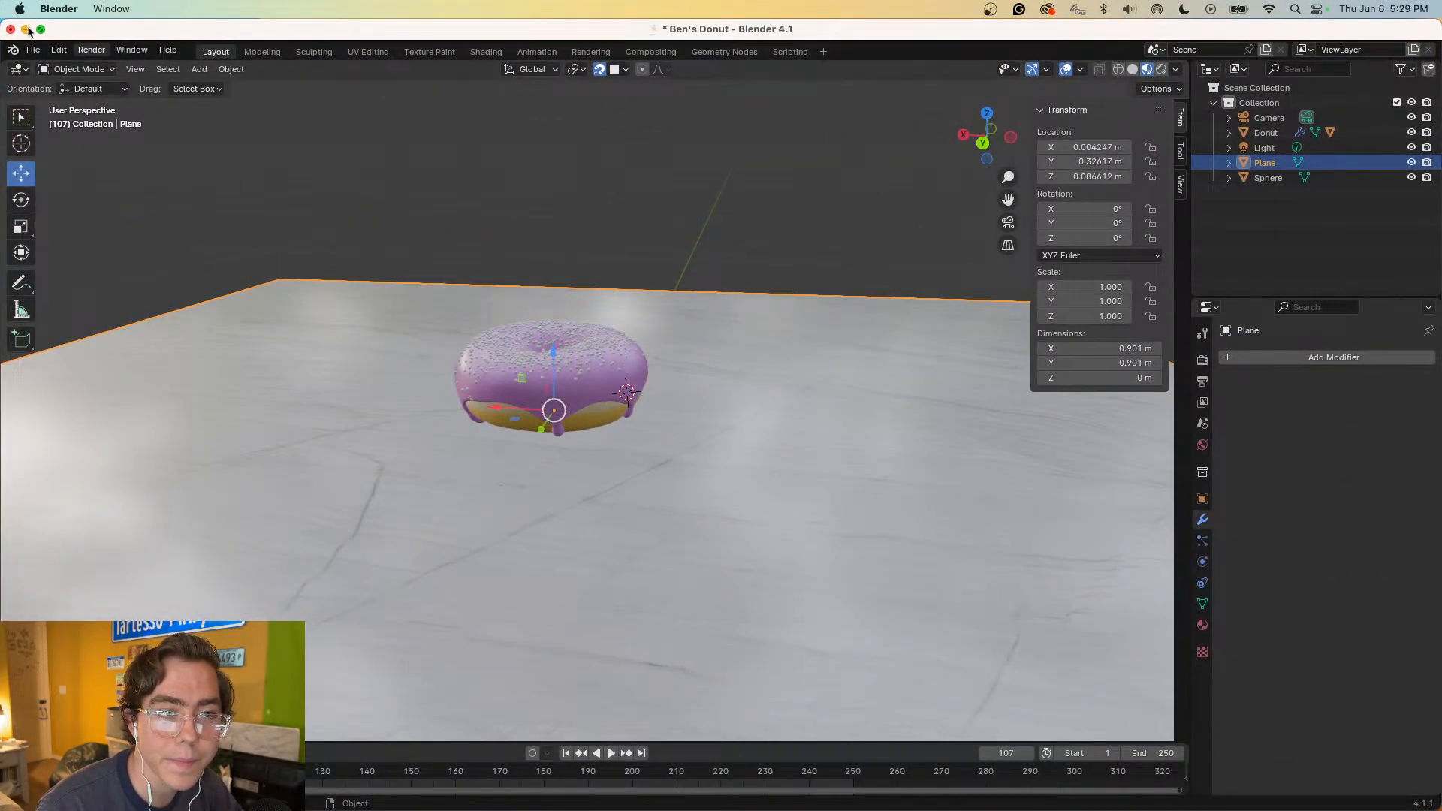
left_click(39, 29)
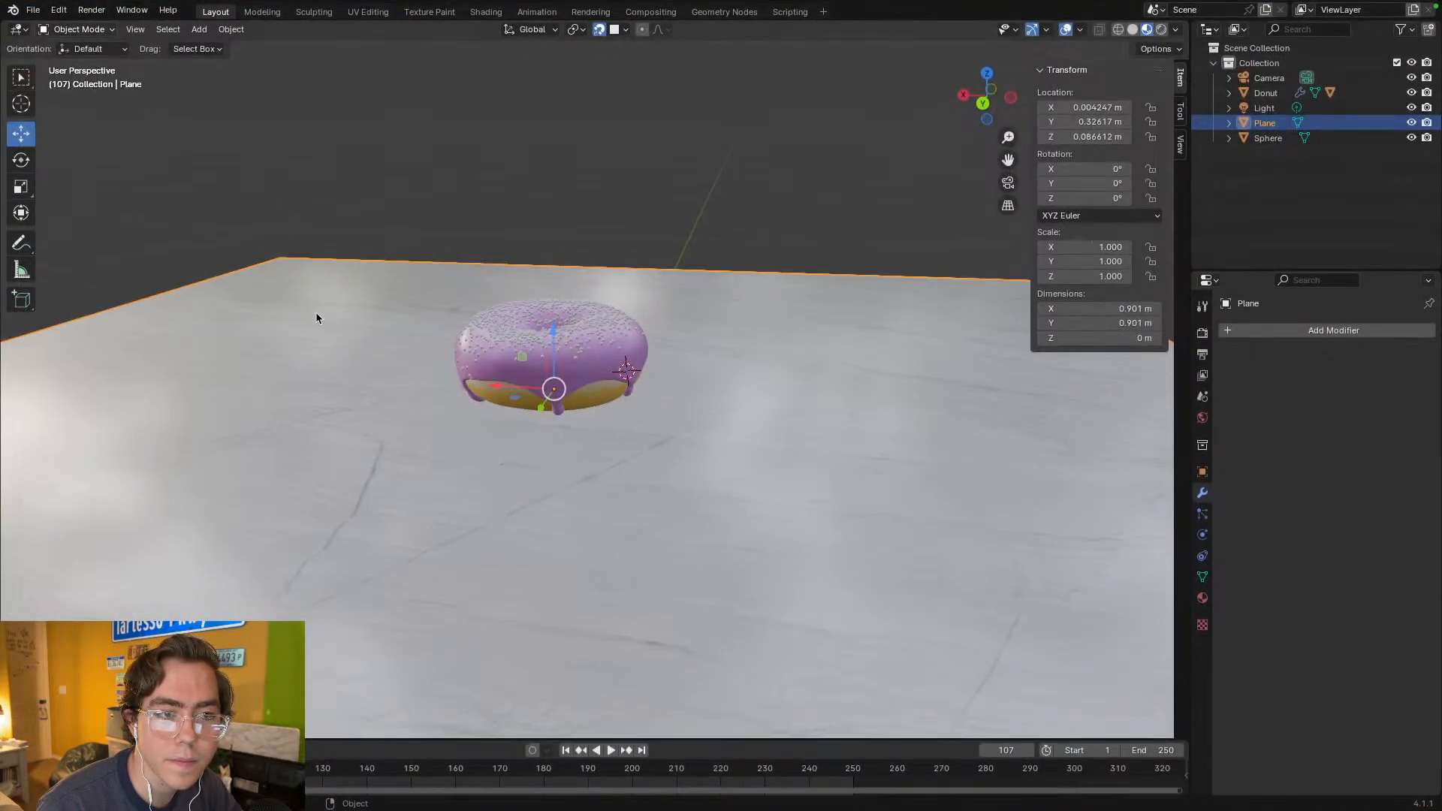
- Switch to the camera view, lock the camera to the view and frame the donut inside the camera border
left_click(1003, 184)
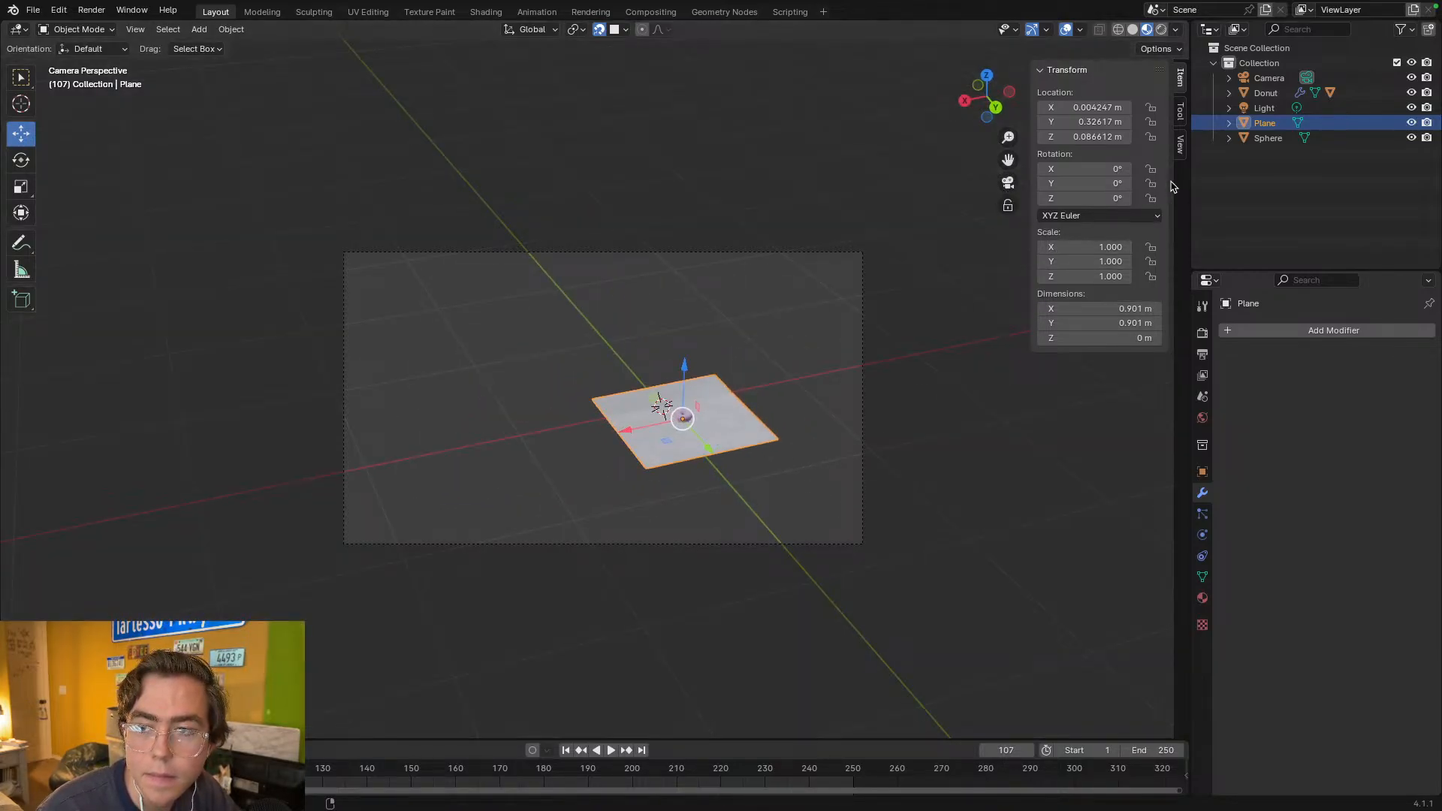
left_click(1180, 147)
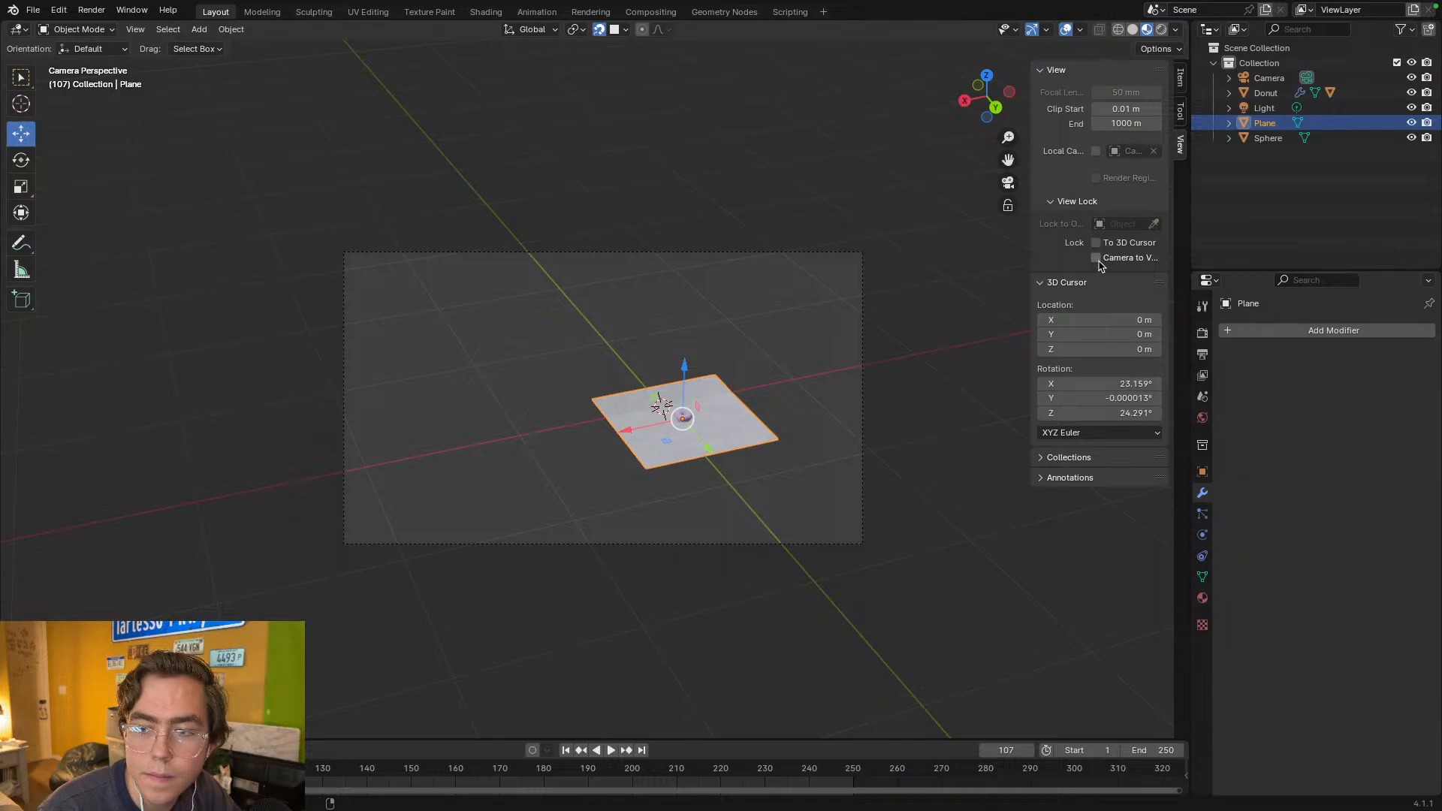
middle_click_drag(908, 467, 706, 401)
scroll(657, 444, "up", 5)
scroll(706, 401, "up", 6)
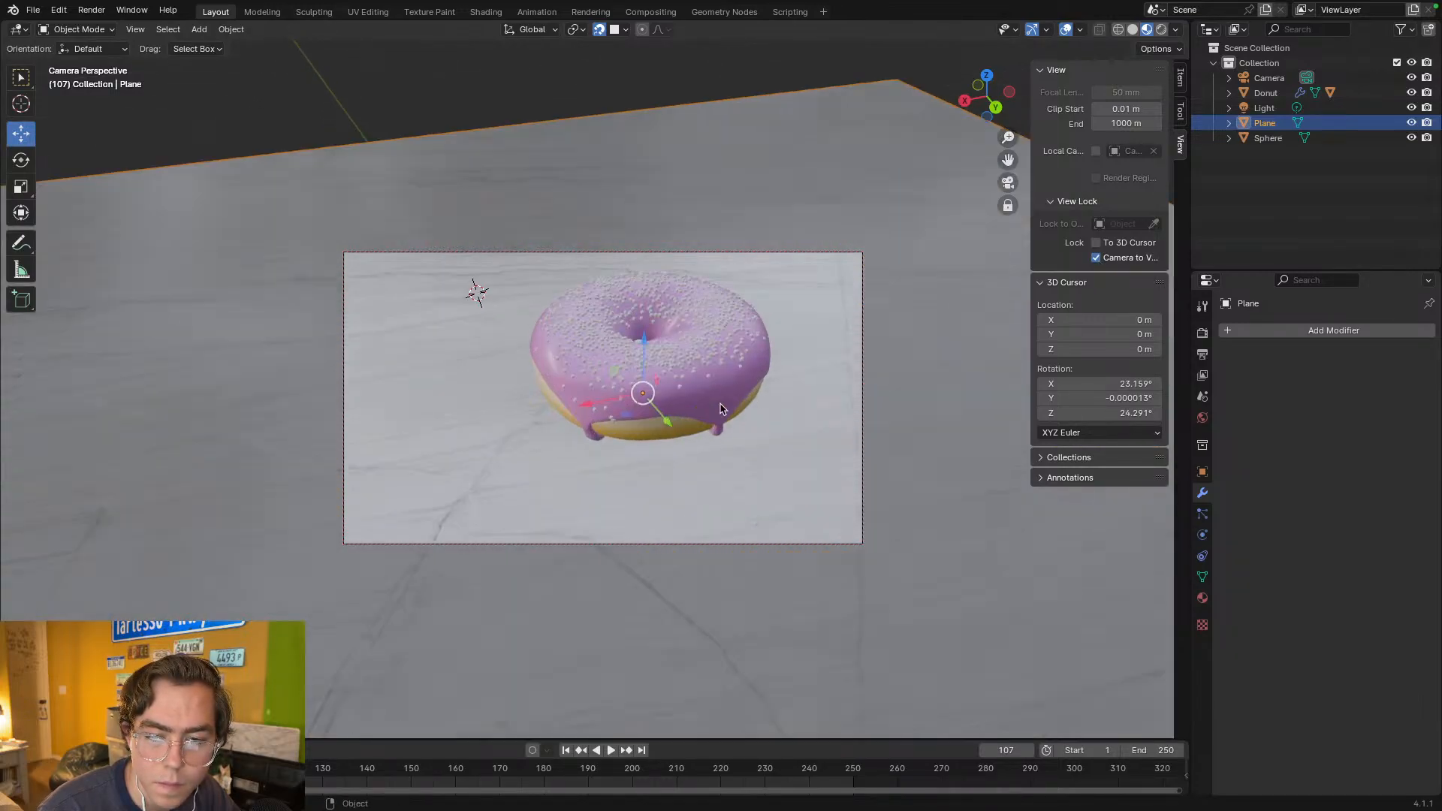
middle_click_drag(856, 417, 793, 455)
scroll(804, 445, "down", 3)
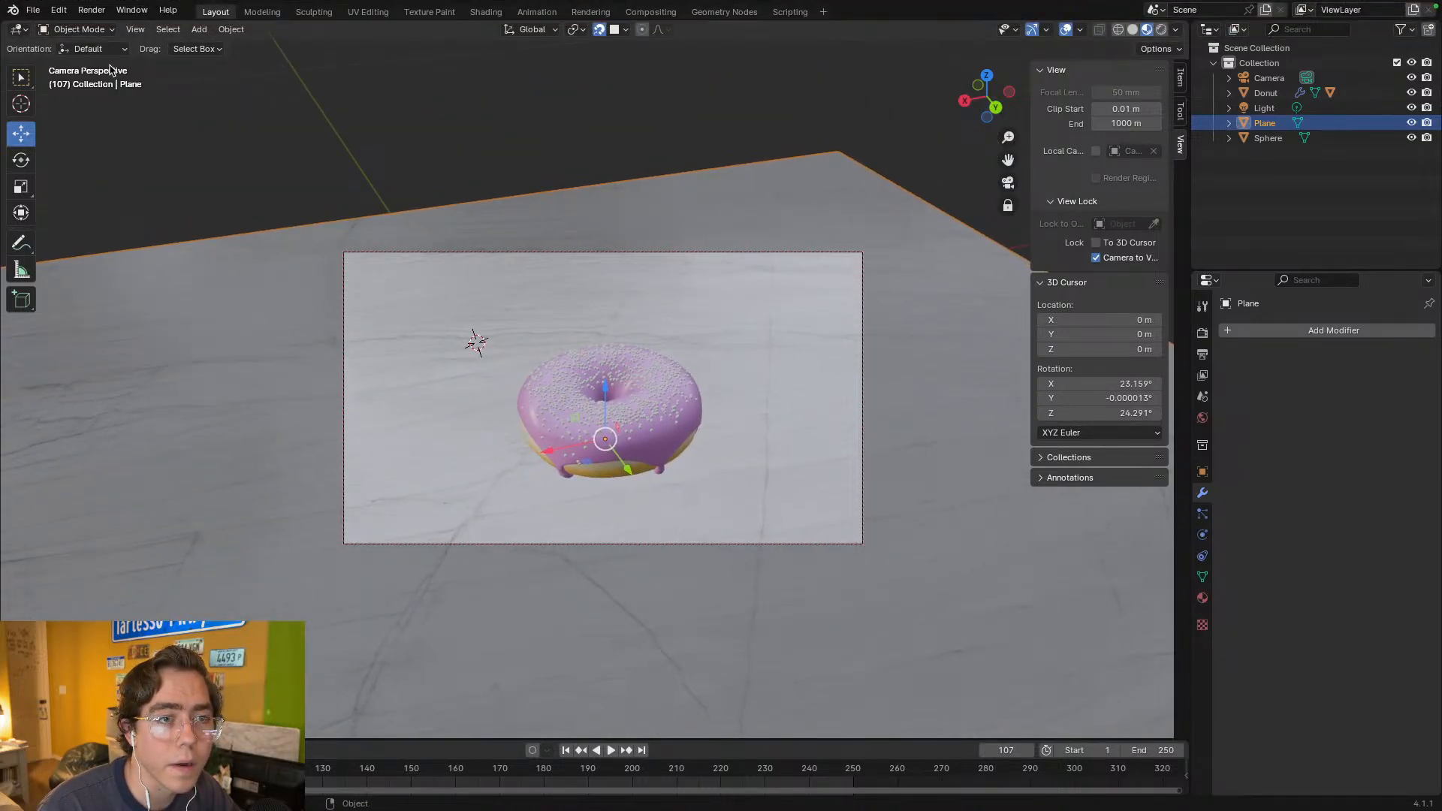
left_click(99, 12)
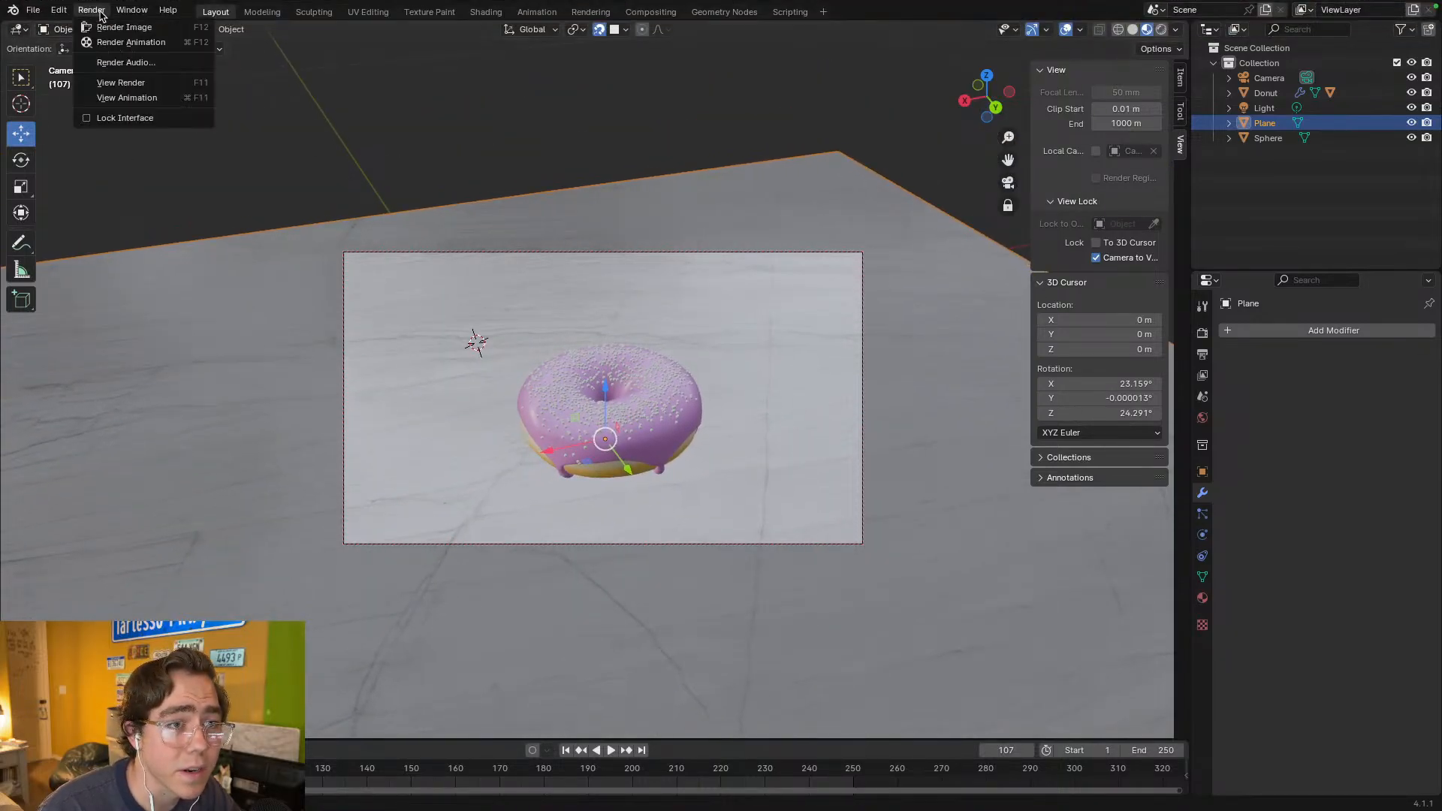
left_click(160, 84)
left_click(10, 11)
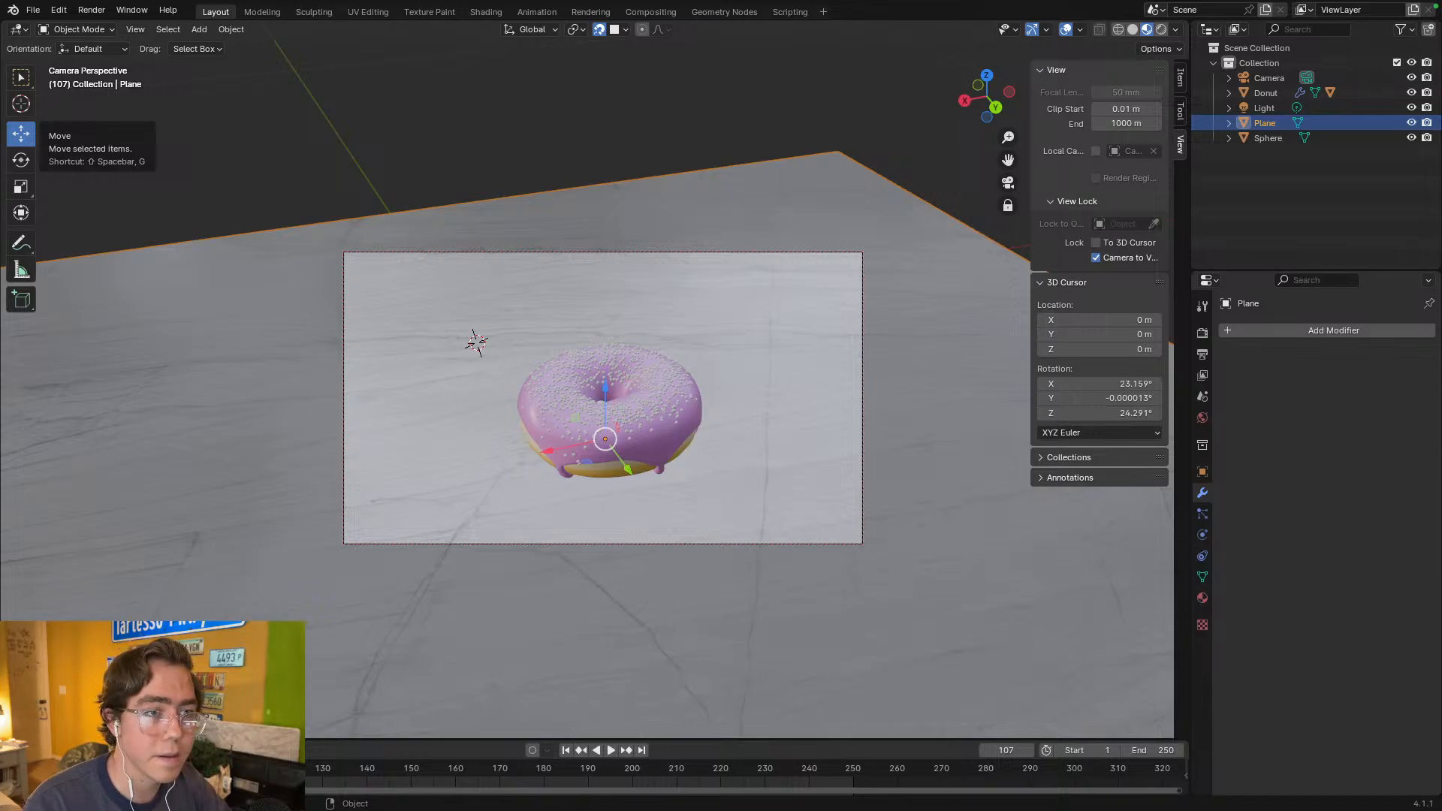
- Render the donut as a still image and save the result as a PNG in the Donut Tutorial folder
left_click(91, 10)
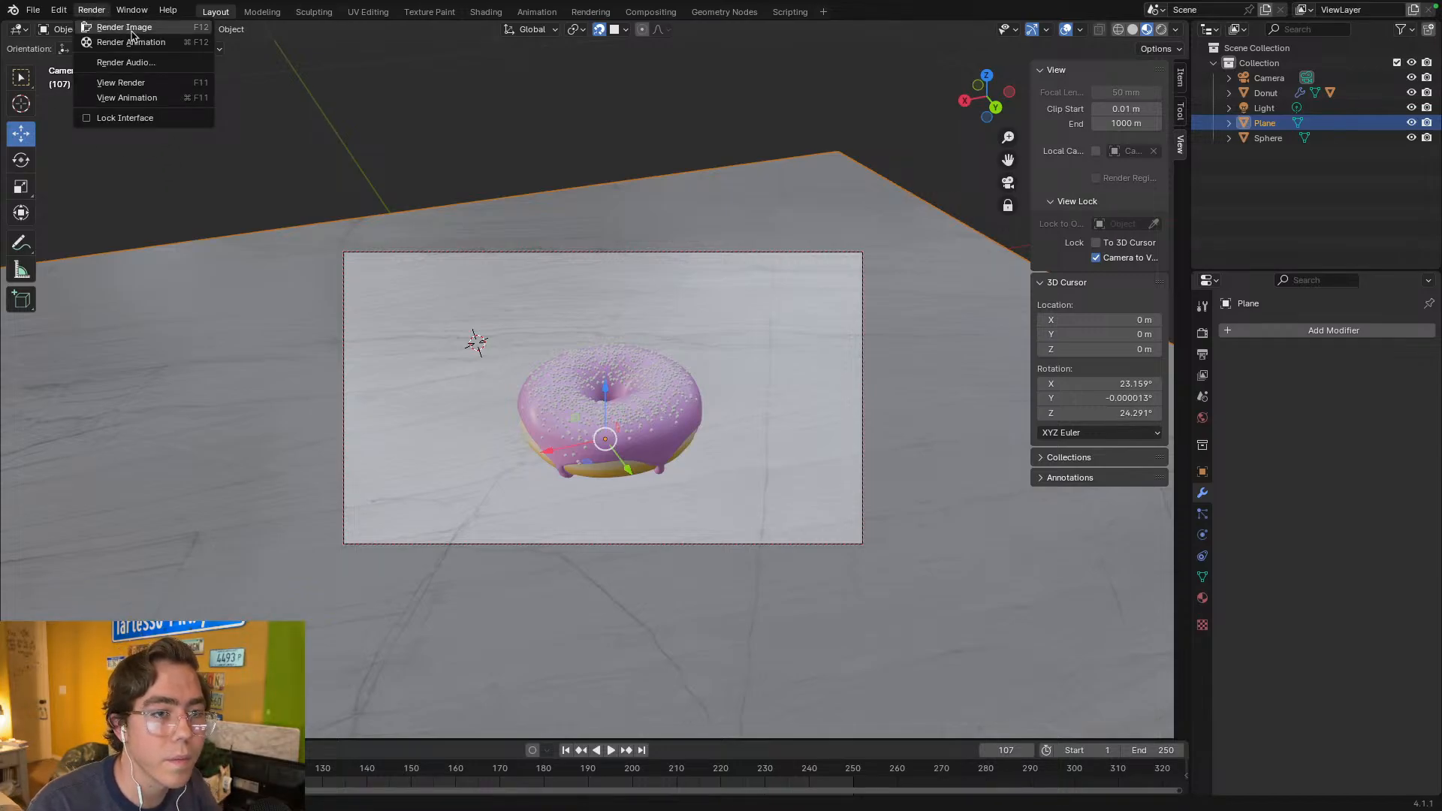
left_click(140, 30)
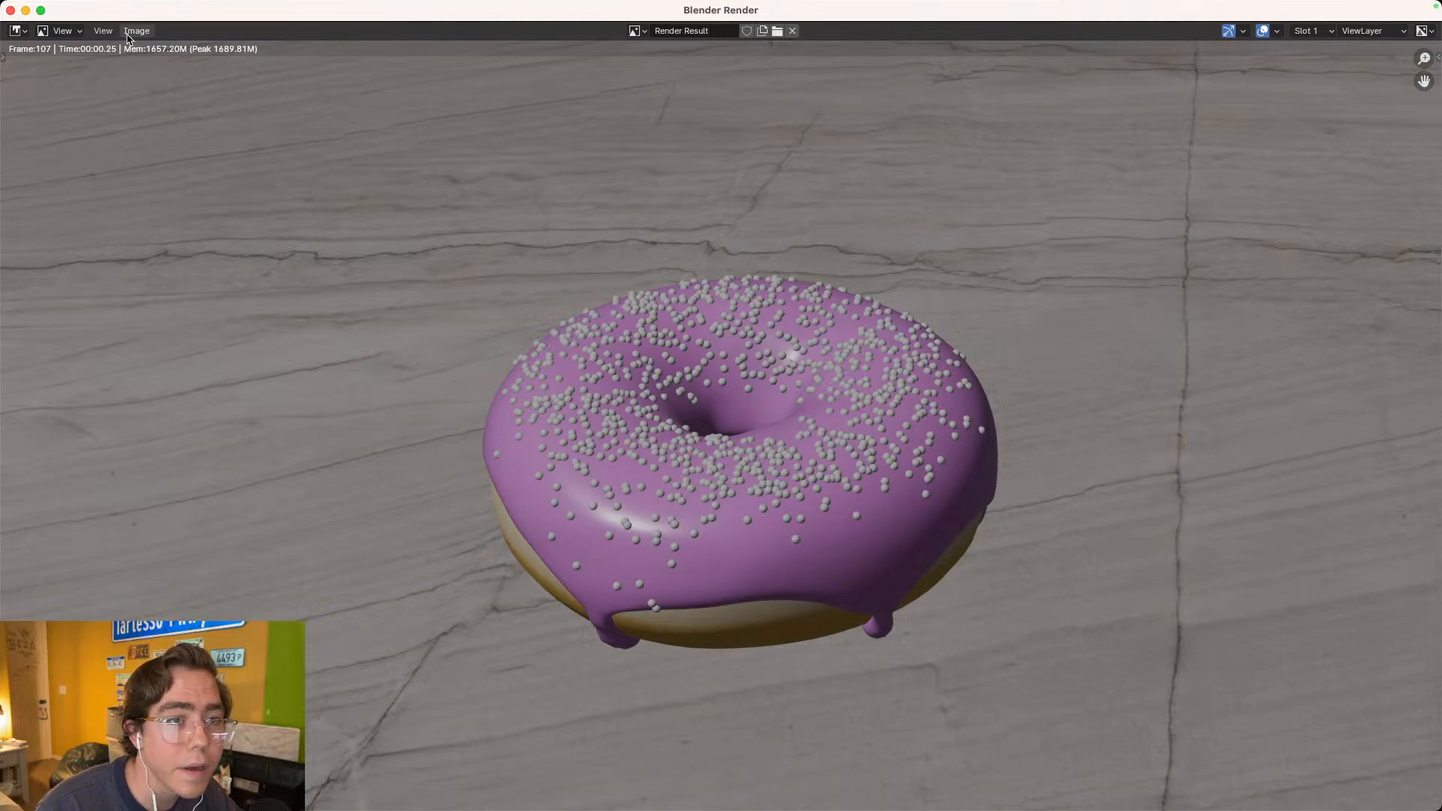
left_click(135, 30)
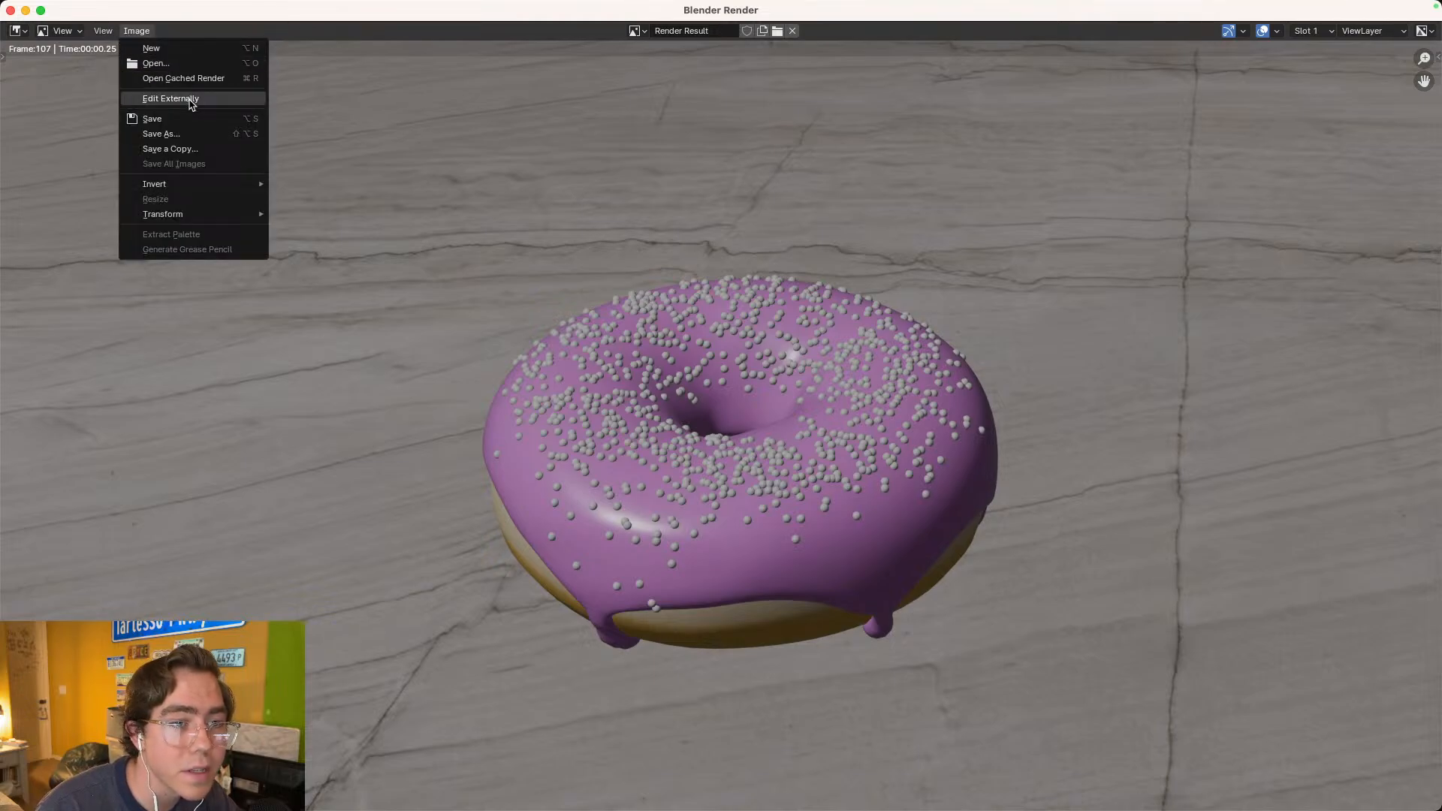
left_click(197, 133)
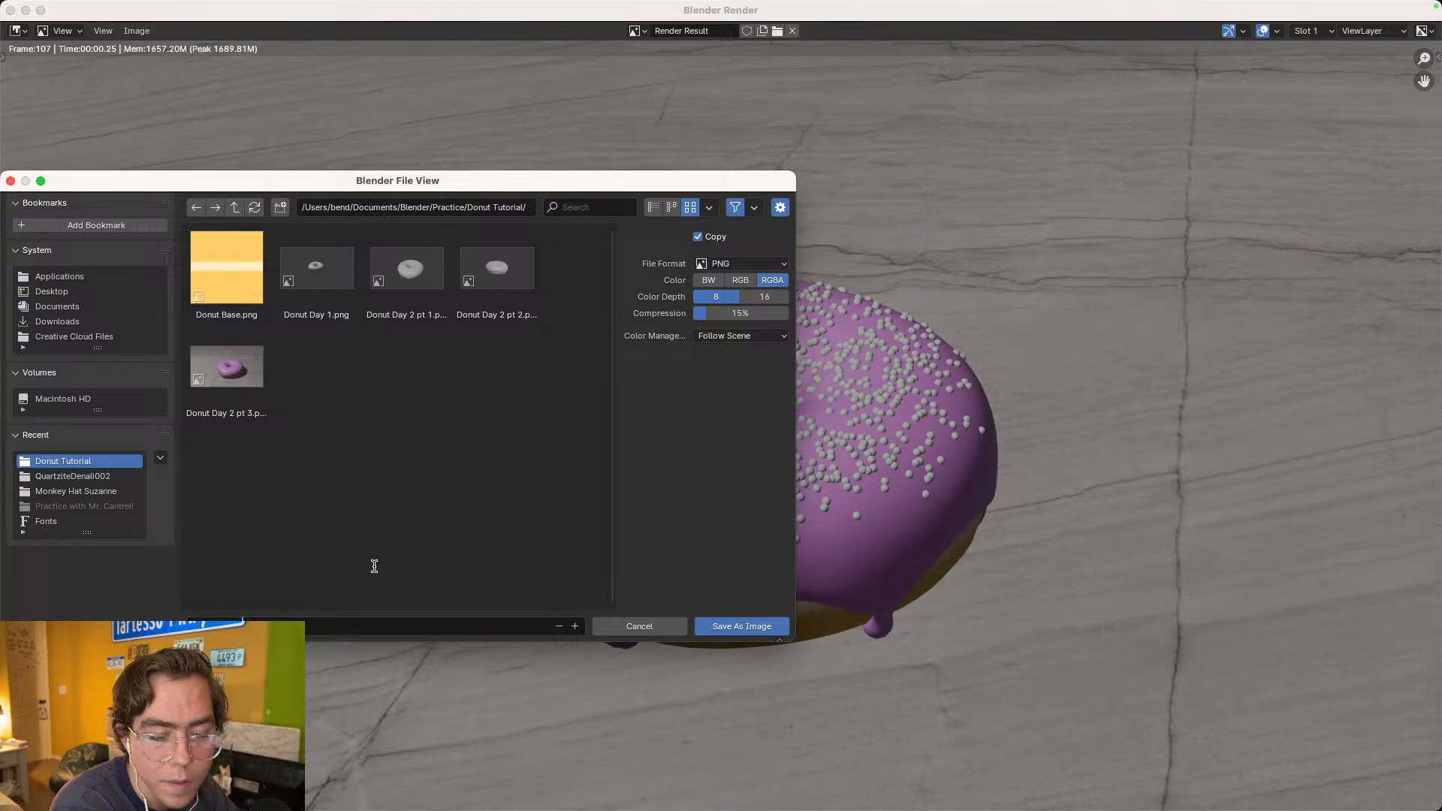
left_click(741, 625)
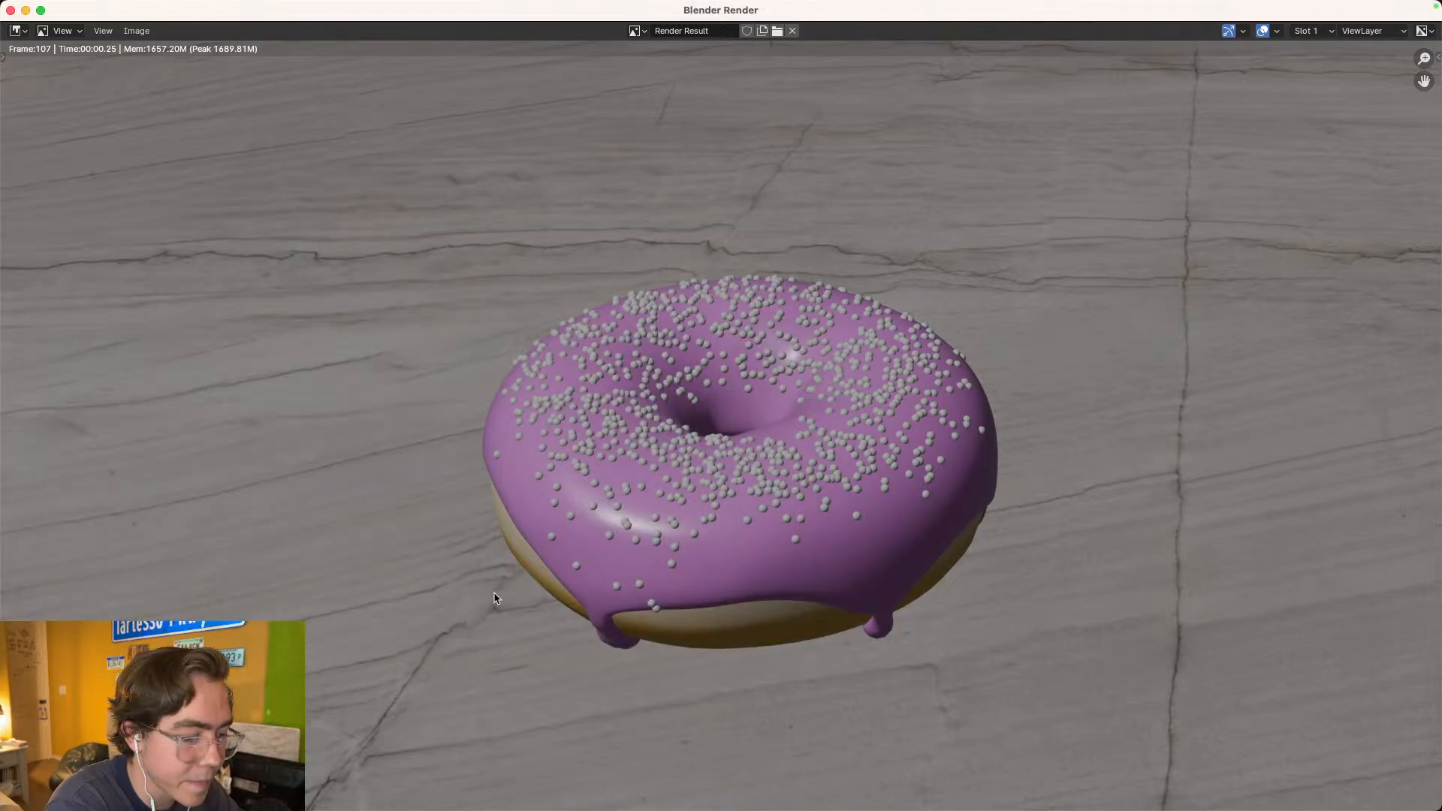